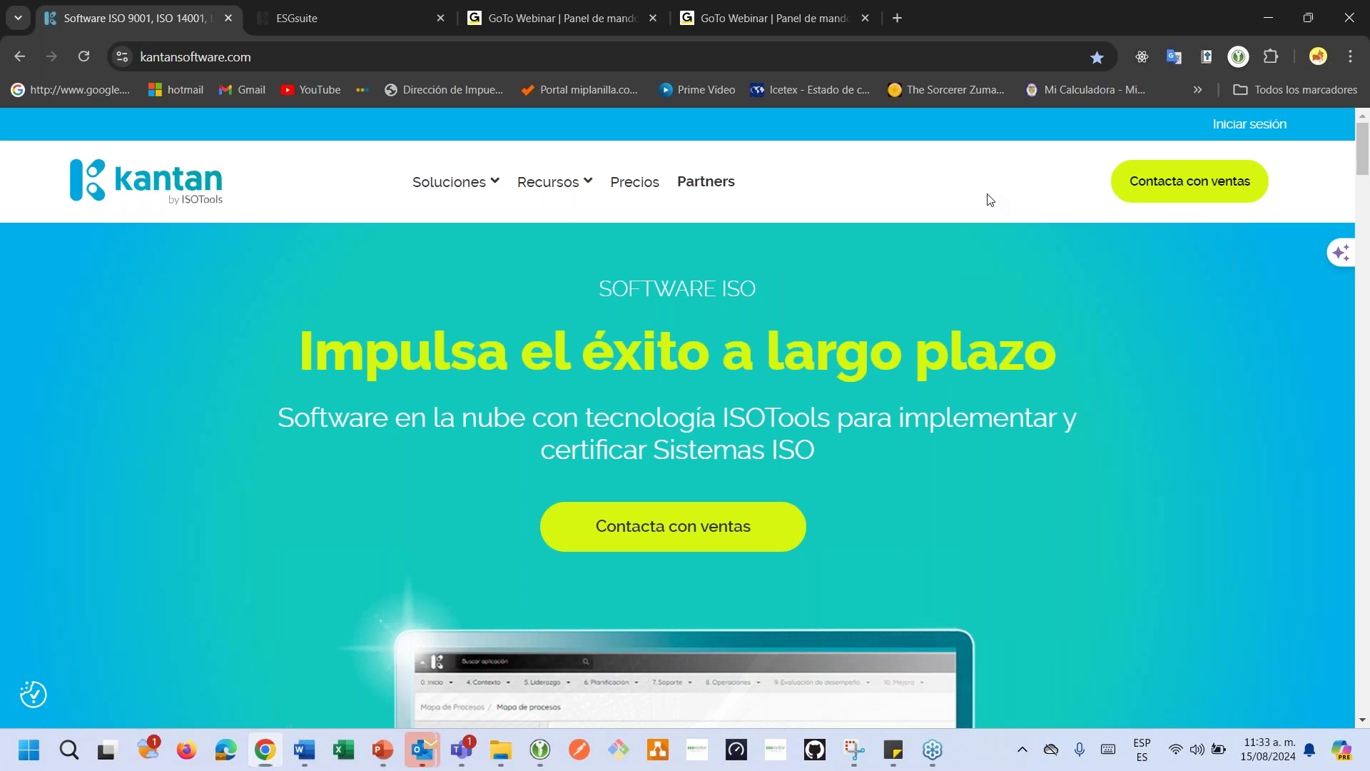
Browse the Kantan Software homepage, then go to the Precios page.
mouse_move(471, 202)
scroll(454, 264, "down", 1)
scroll(667, 353, "down", 4)
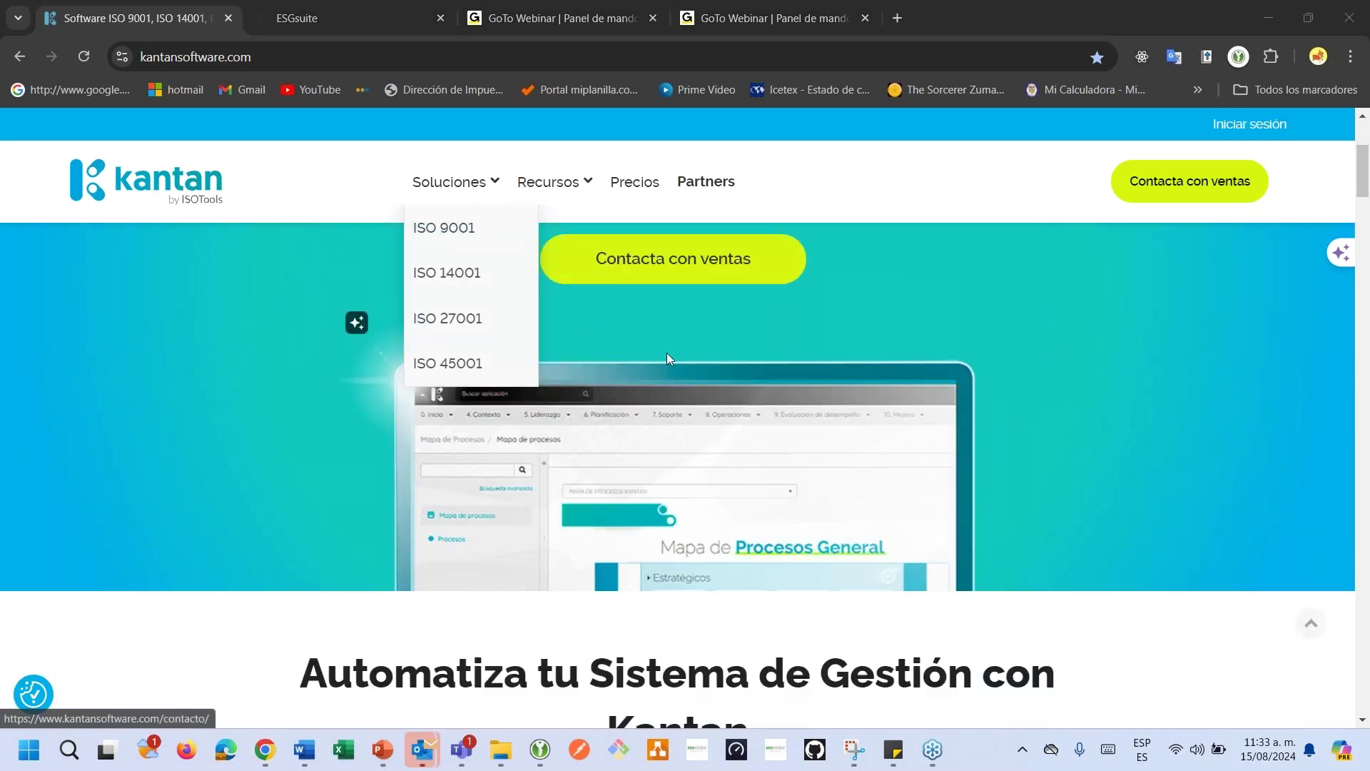
scroll(667, 352, "up", 4)
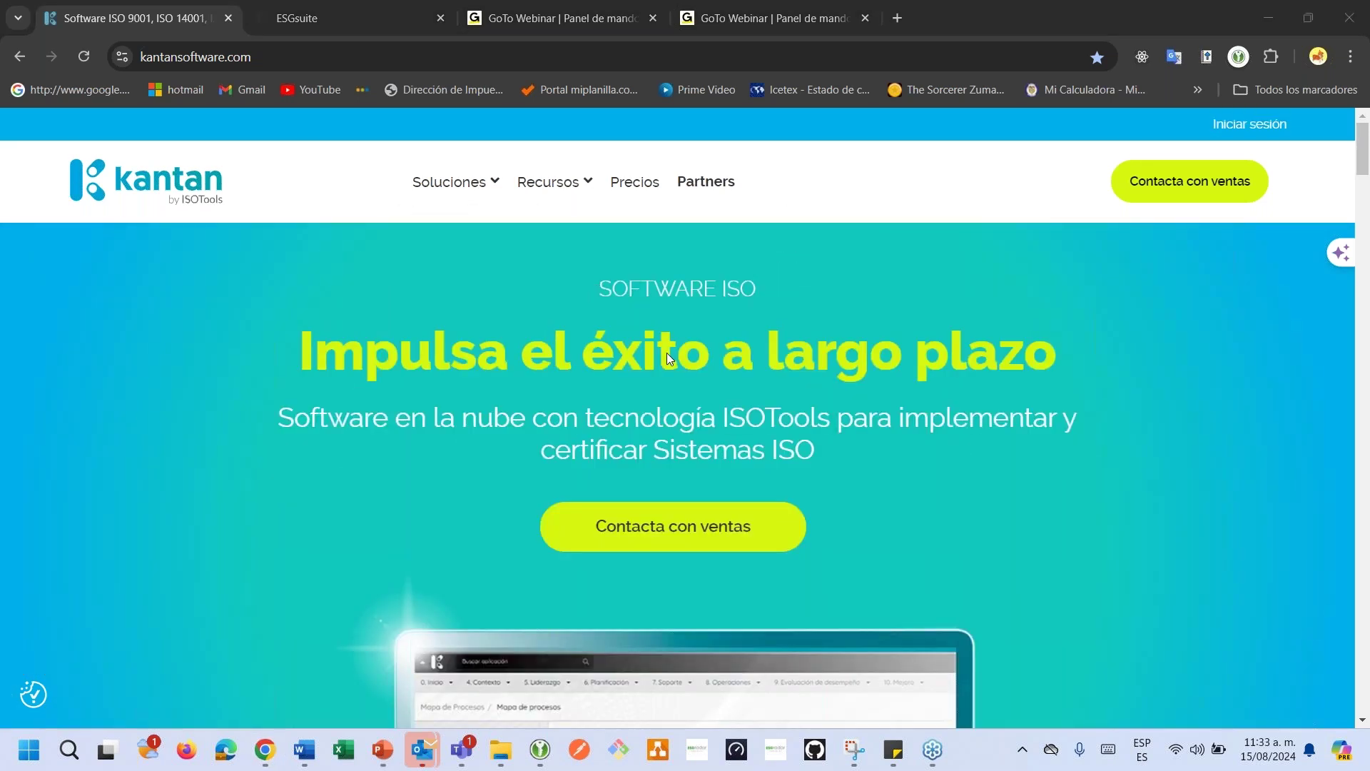
scroll(667, 358, "down", 5)
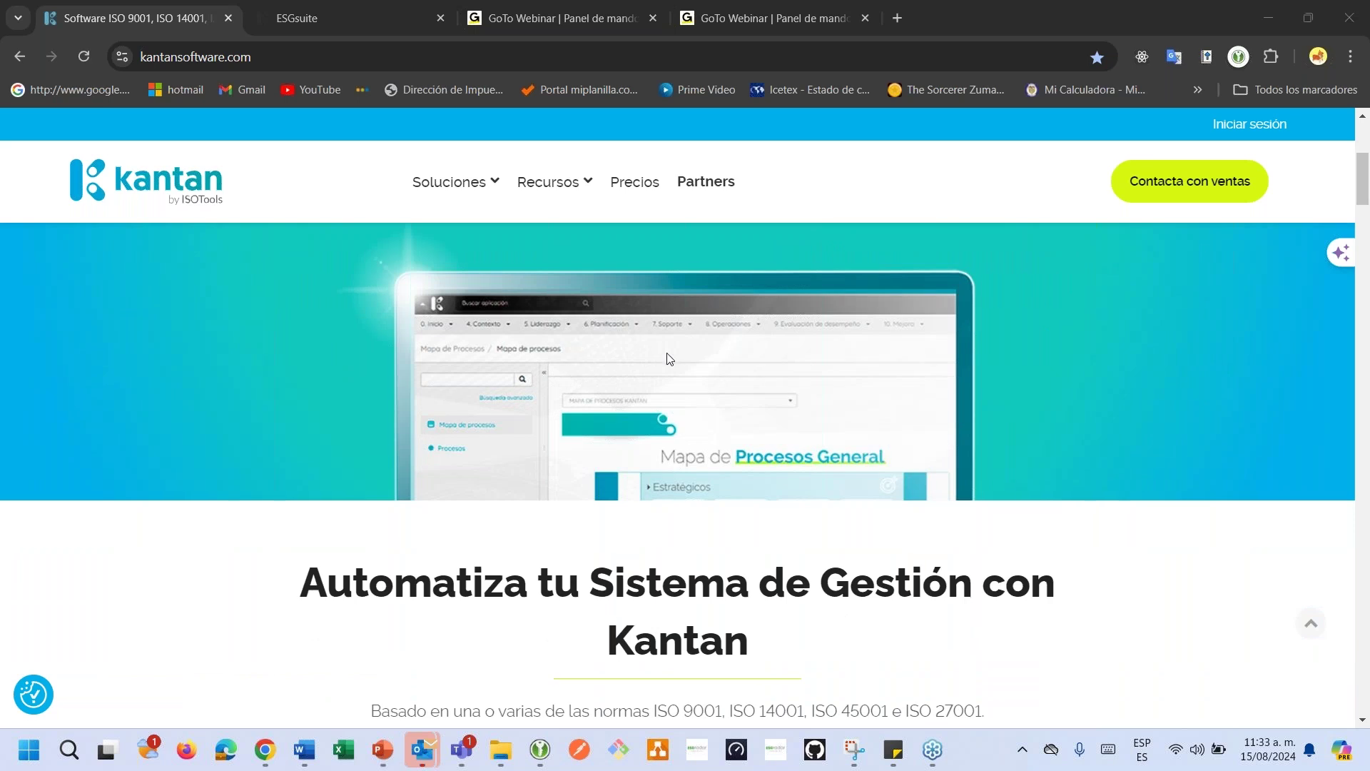
scroll(669, 358, "down", 2)
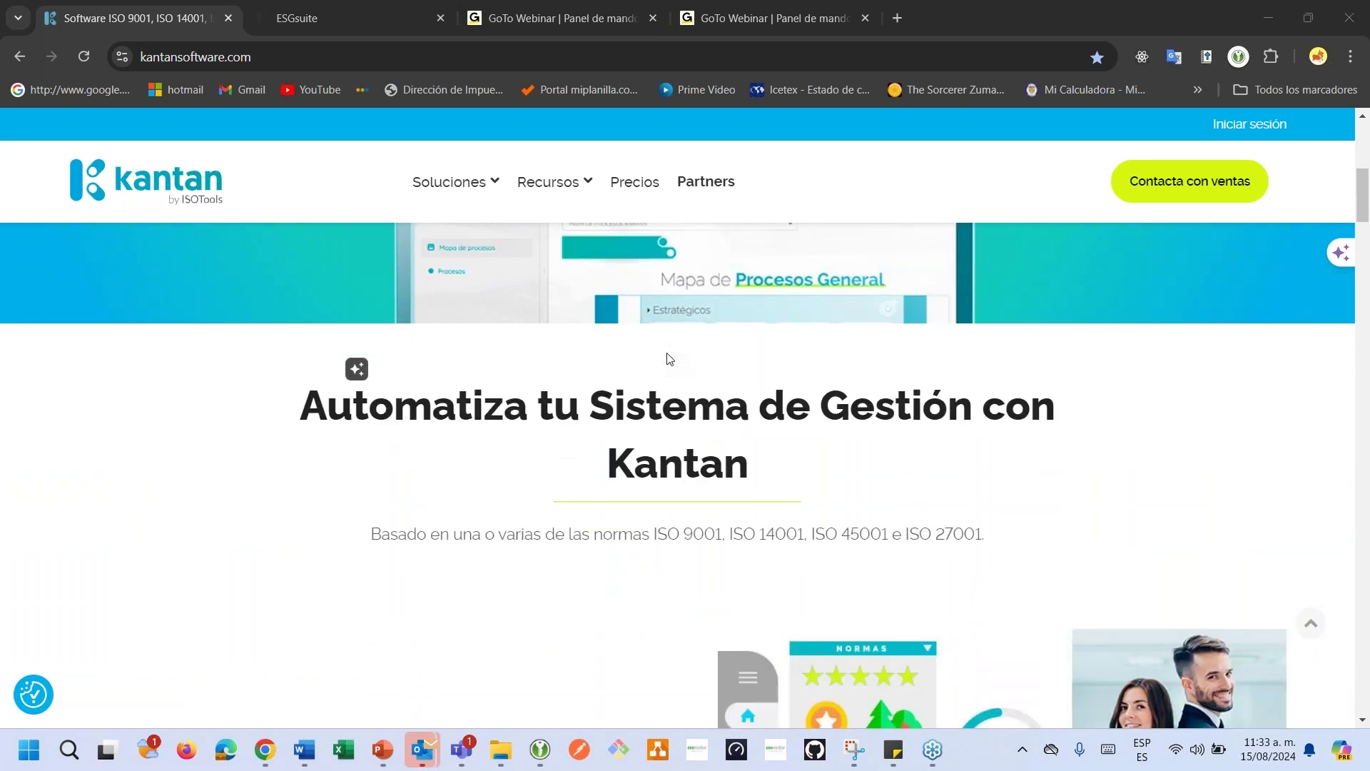
scroll(670, 359, "down", 3)
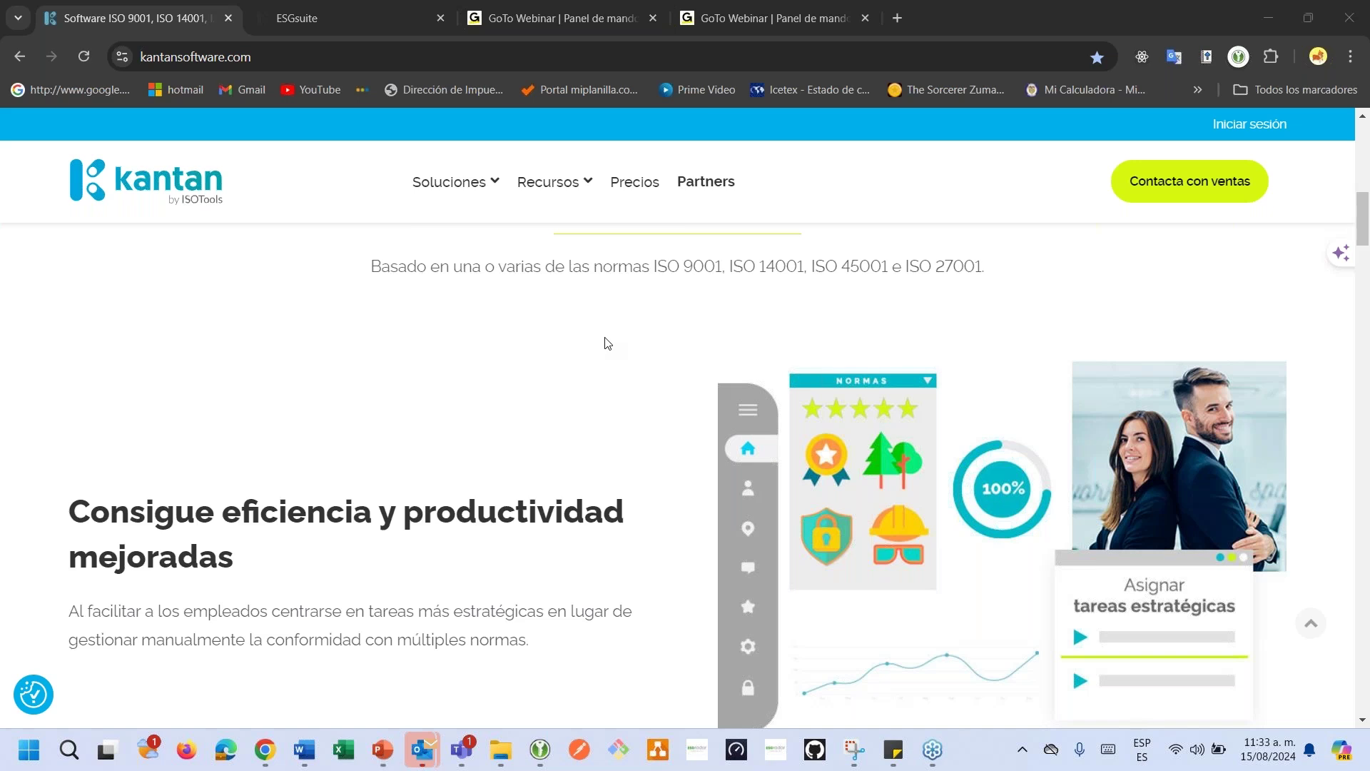
scroll(606, 343, "up", 3)
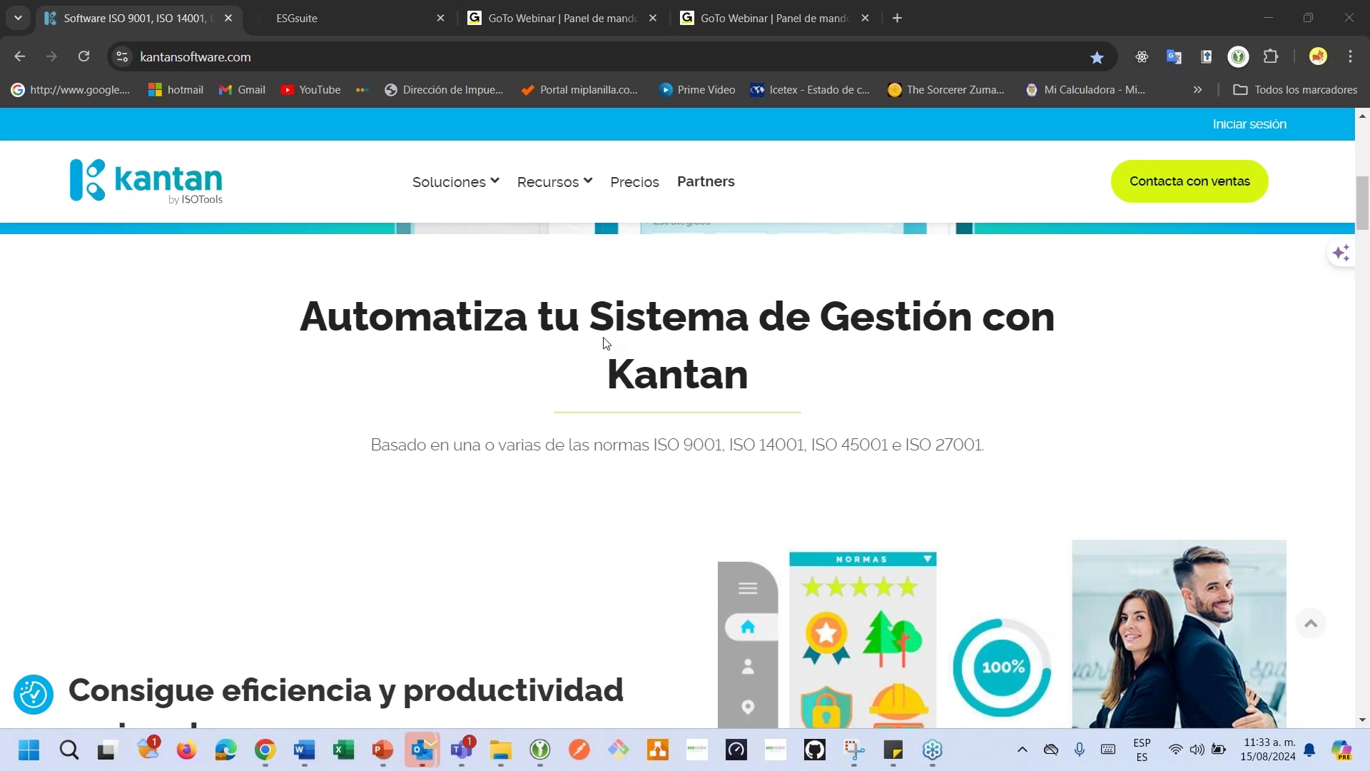
scroll(606, 343, "up", 5)
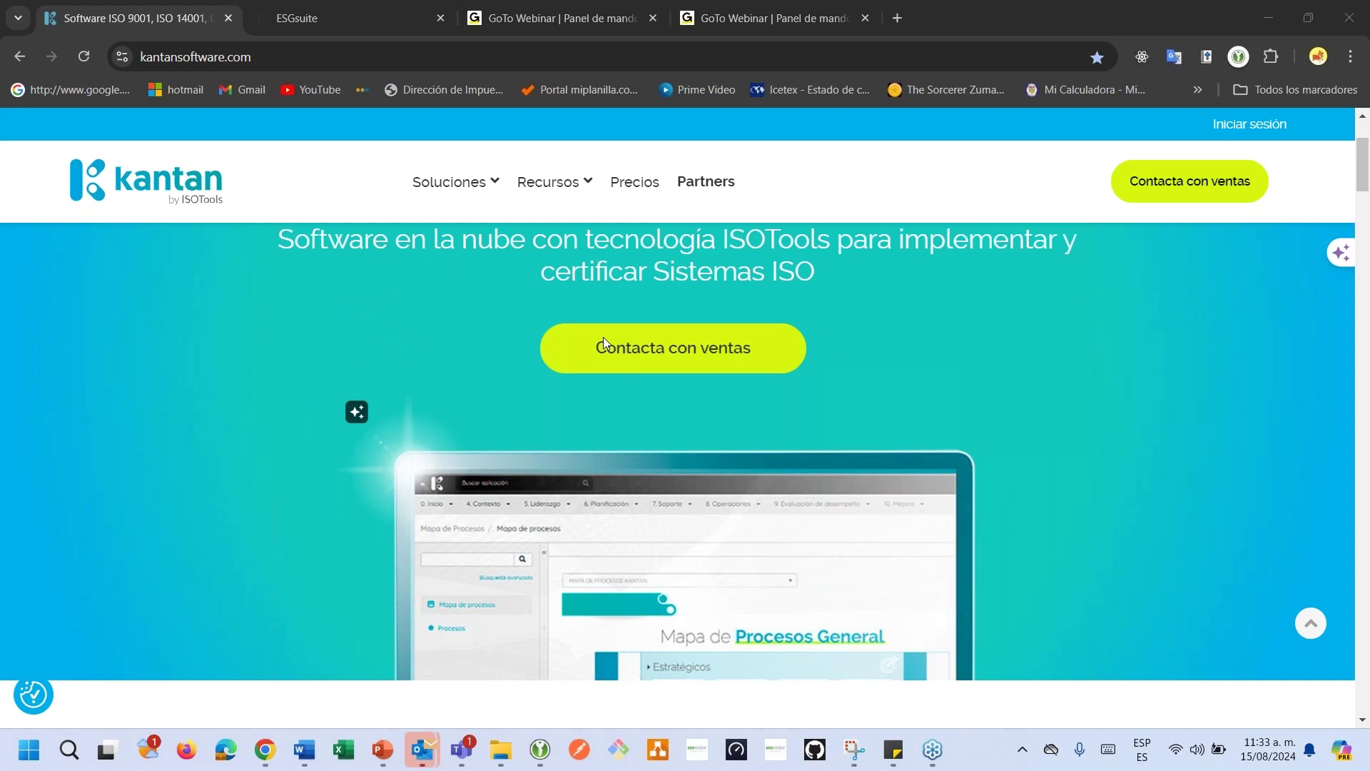
scroll(602, 337, "up", 3)
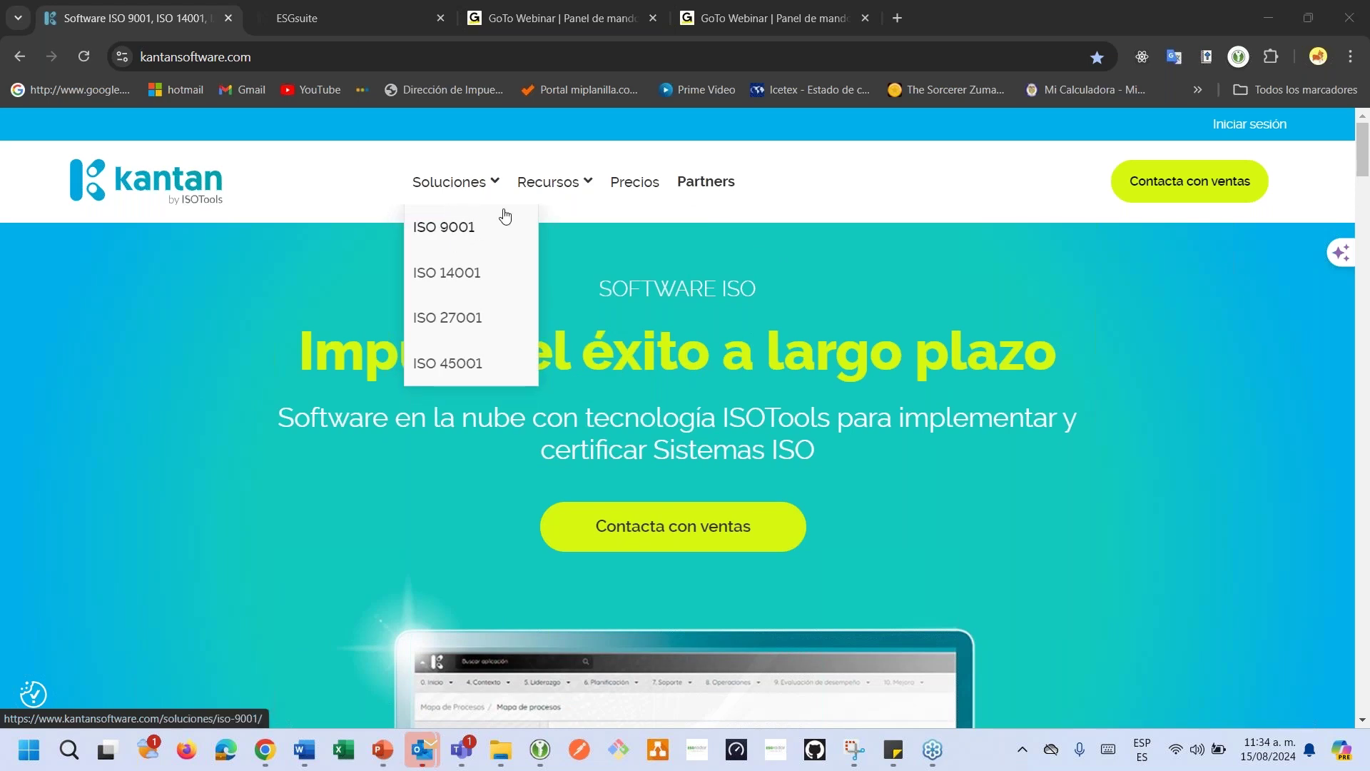
mouse_move(582, 186)
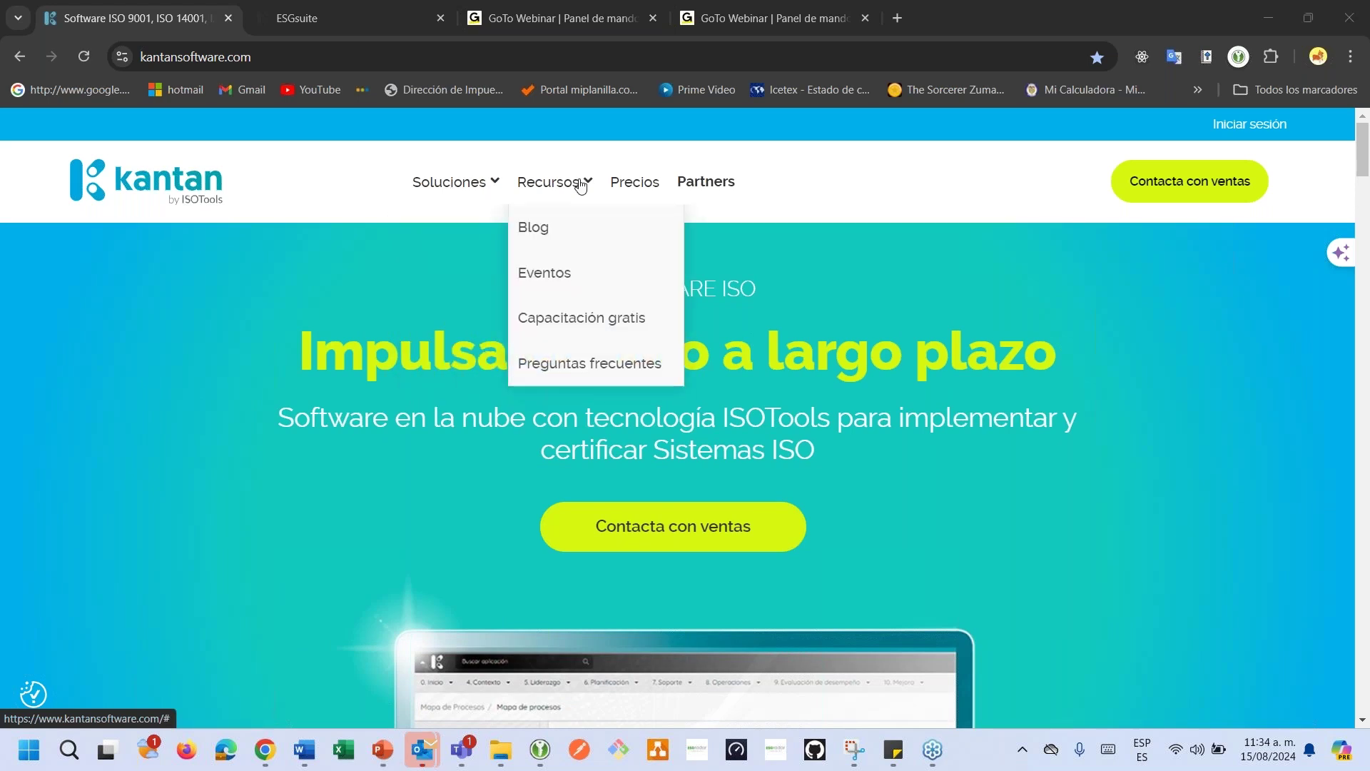
left_click(615, 184)
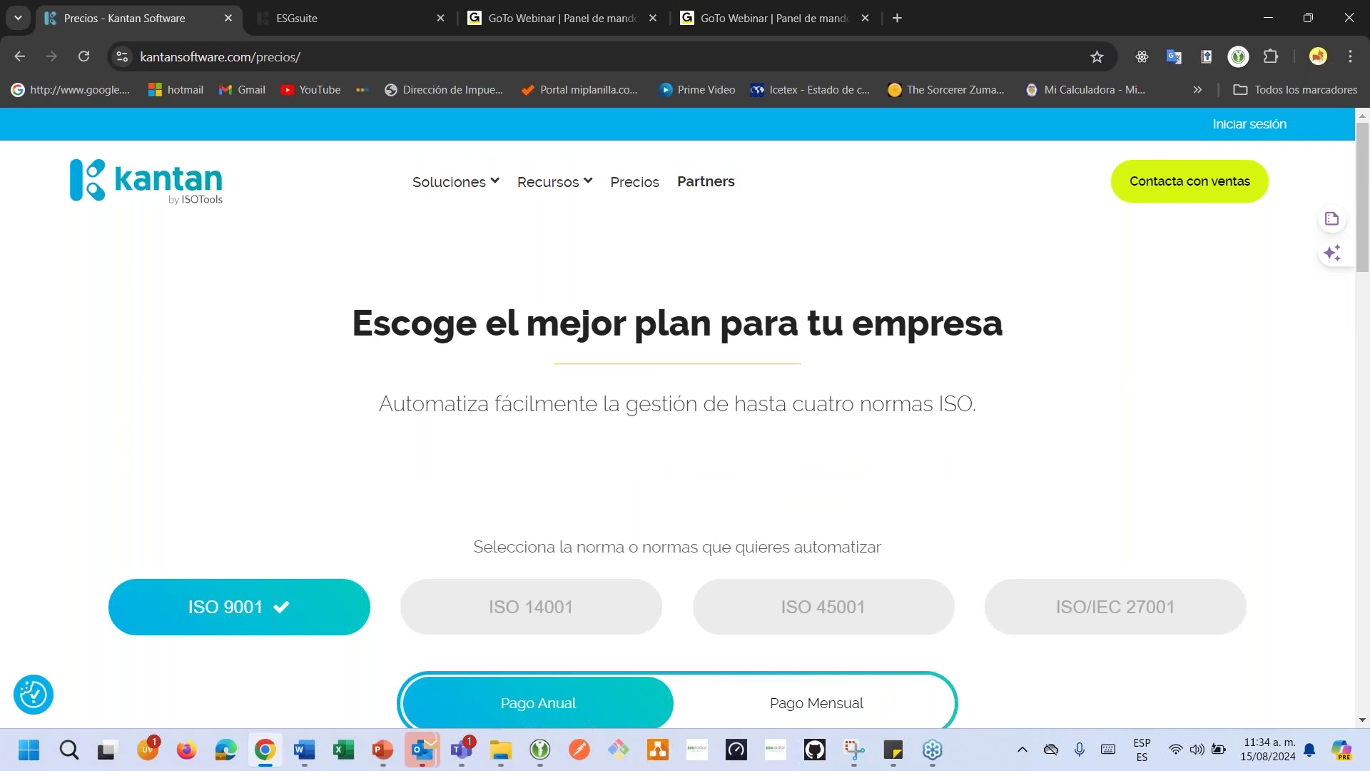
Review the ISO 9001 plans S, M and L at 124, 166 and 249 USD/month.
scroll(685, 428, "down", 4)
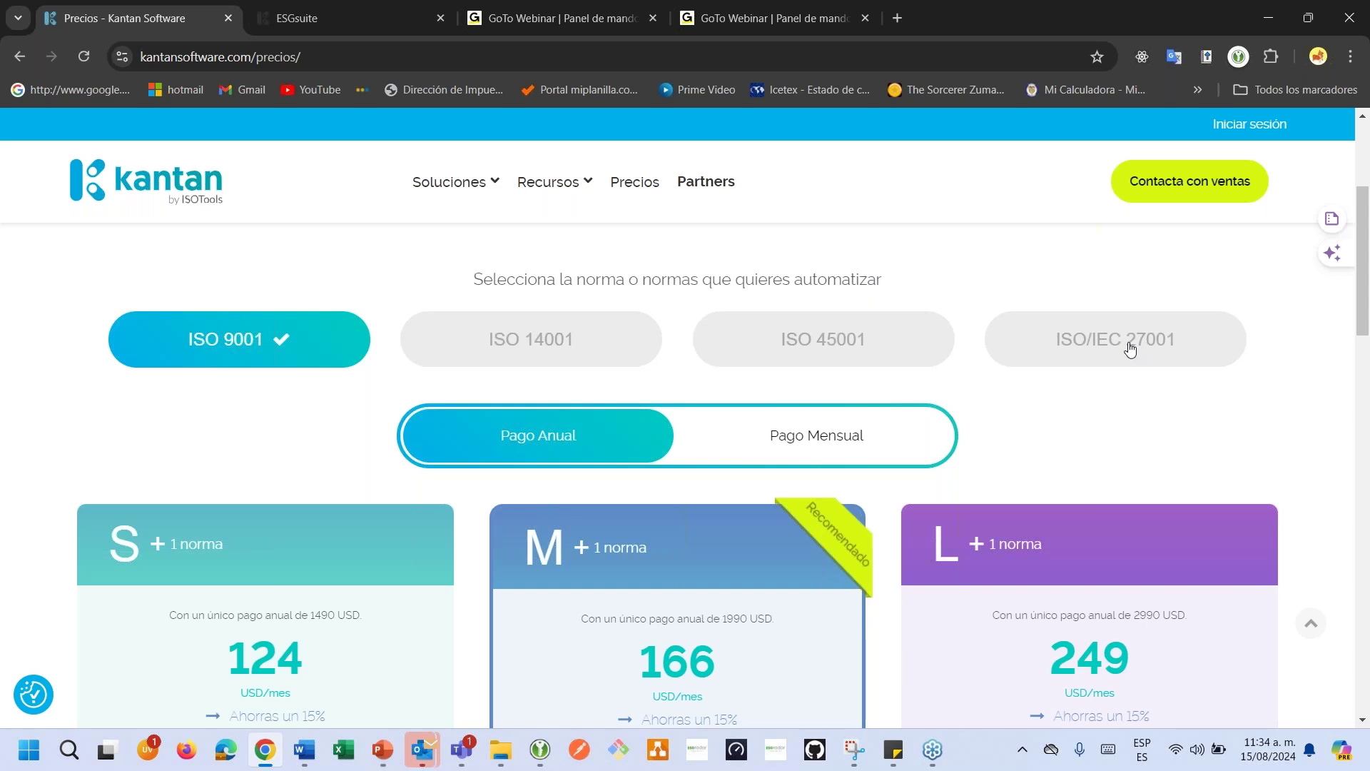
scroll(815, 351, "down", 1)
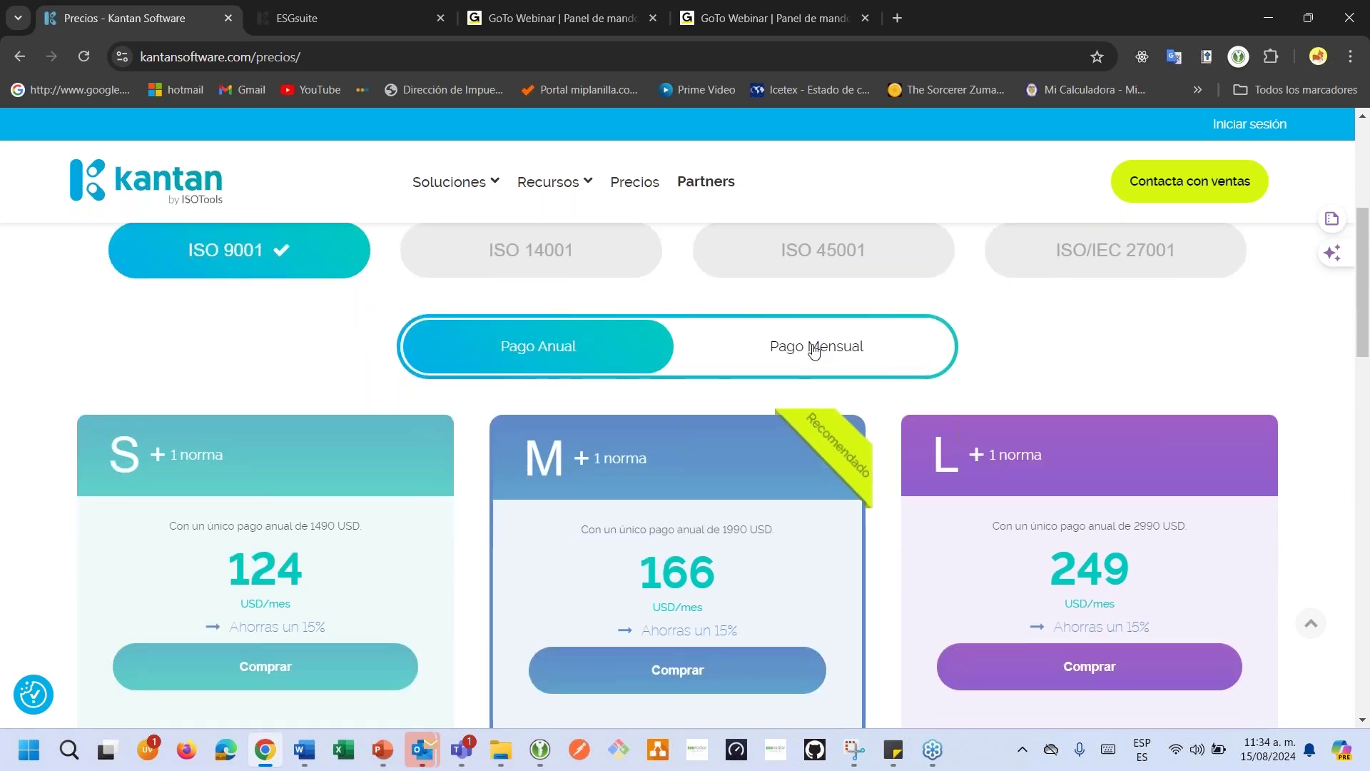
scroll(814, 351, "up", 1)
scroll(814, 351, "down", 2)
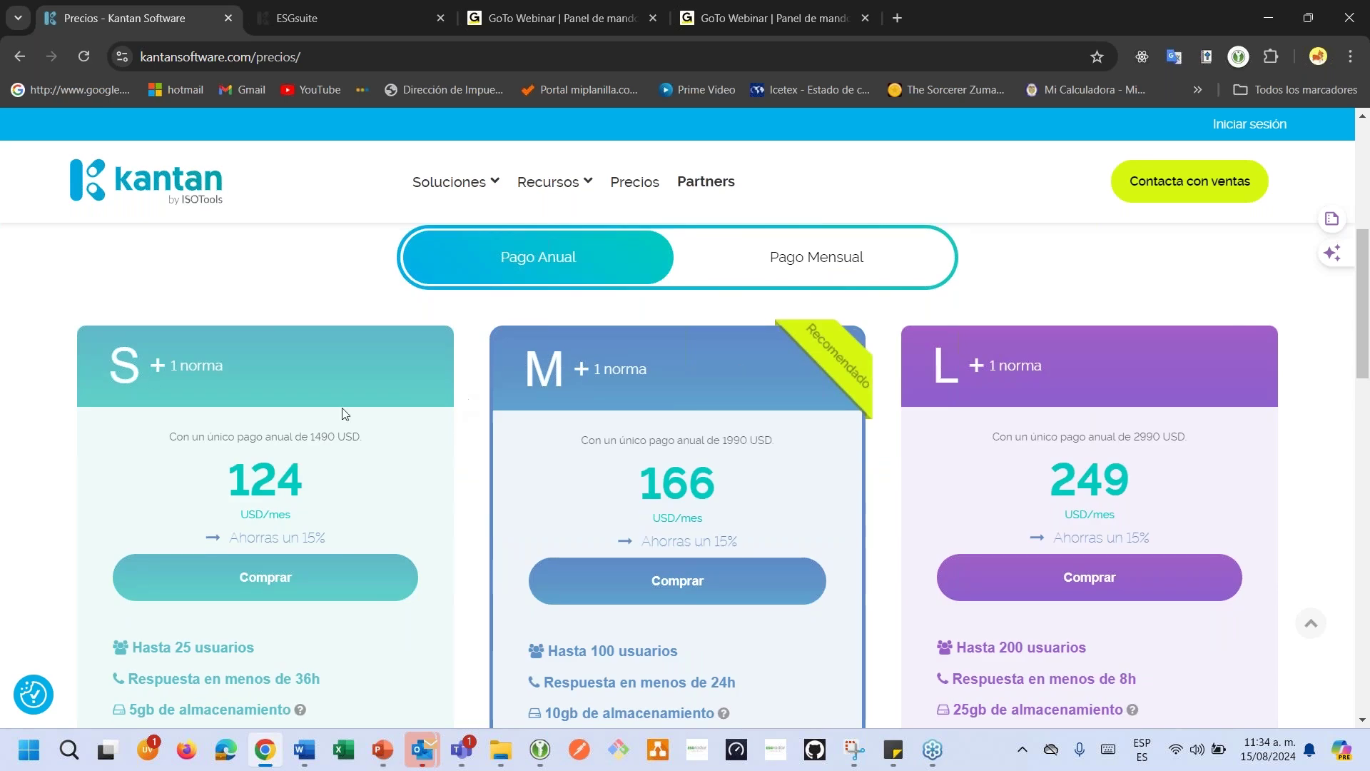
scroll(184, 368, "down", 1)
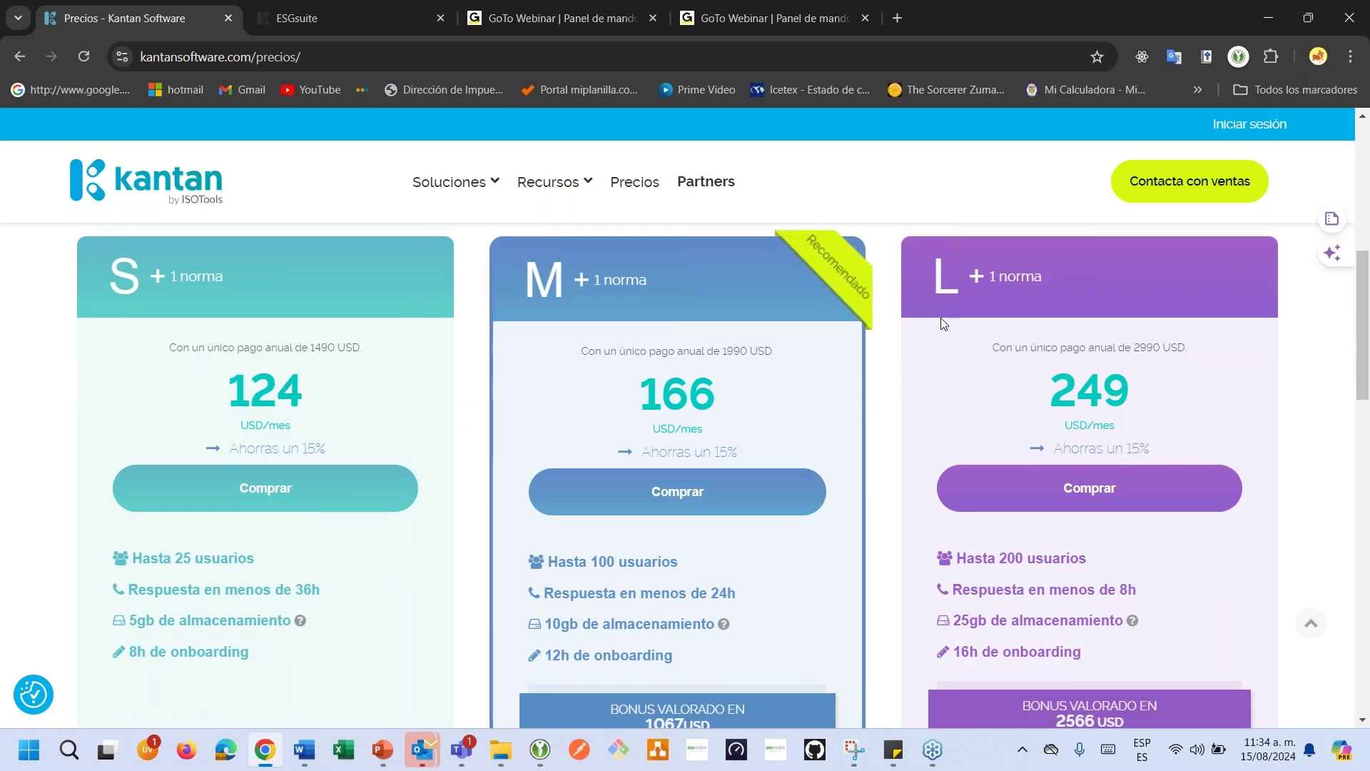
mouse_move(313, 589)
scroll(872, 557, "up", 4)
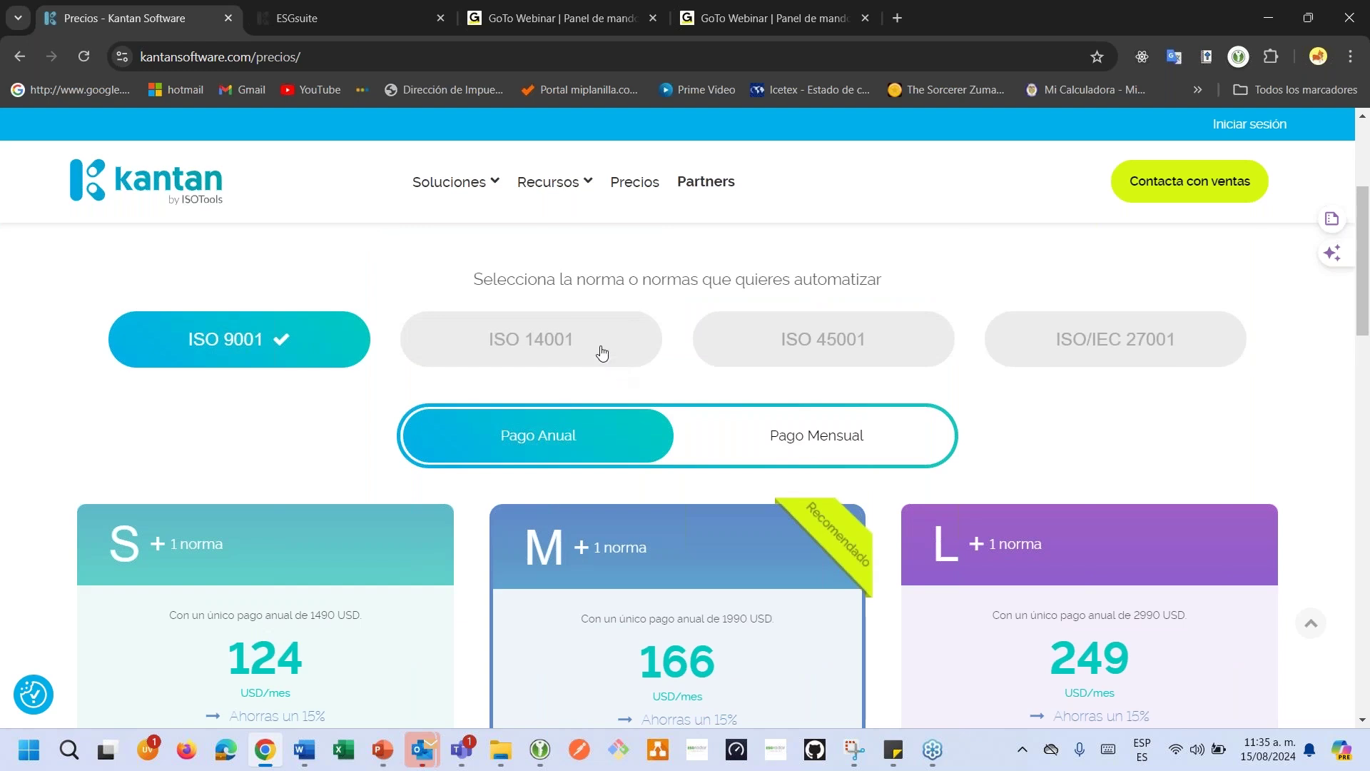
left_click(603, 353)
left_click(835, 331)
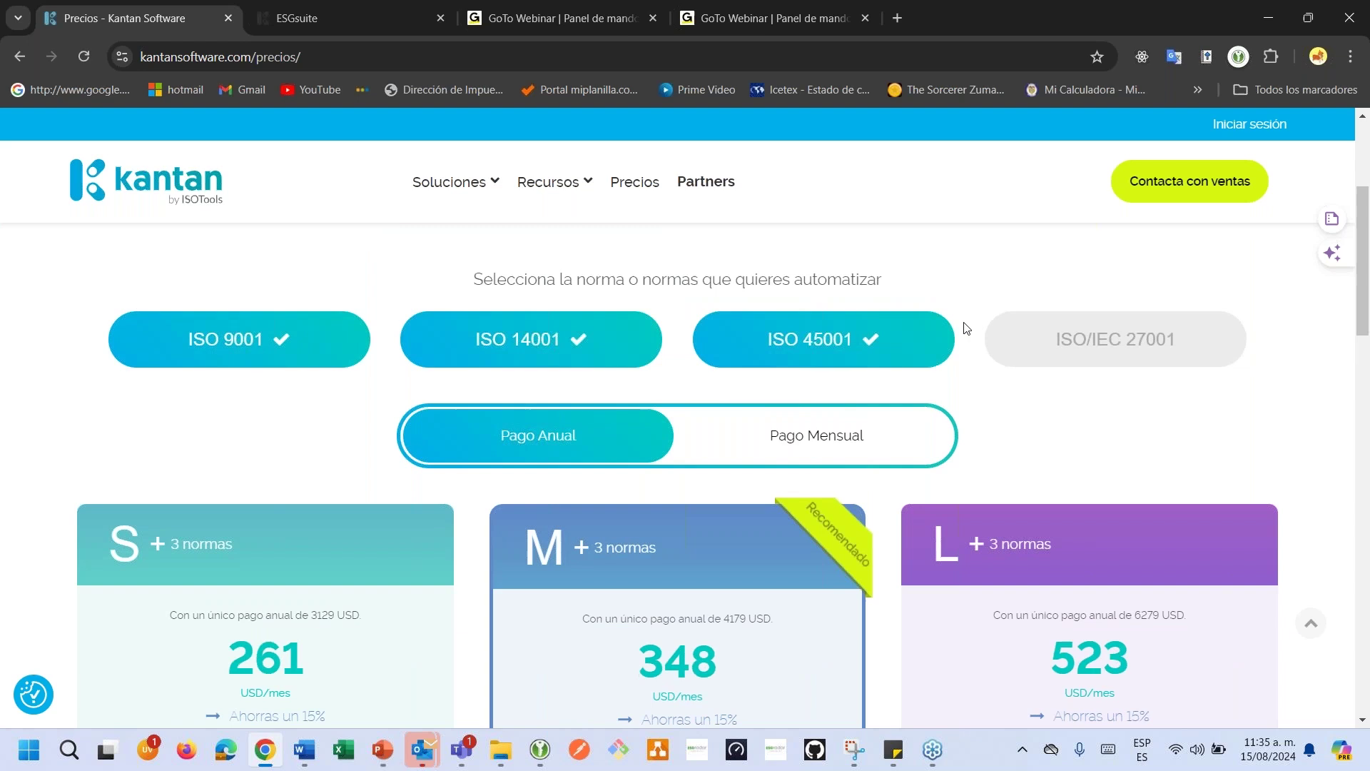
left_click(1014, 330)
scroll(921, 401, "down", 1)
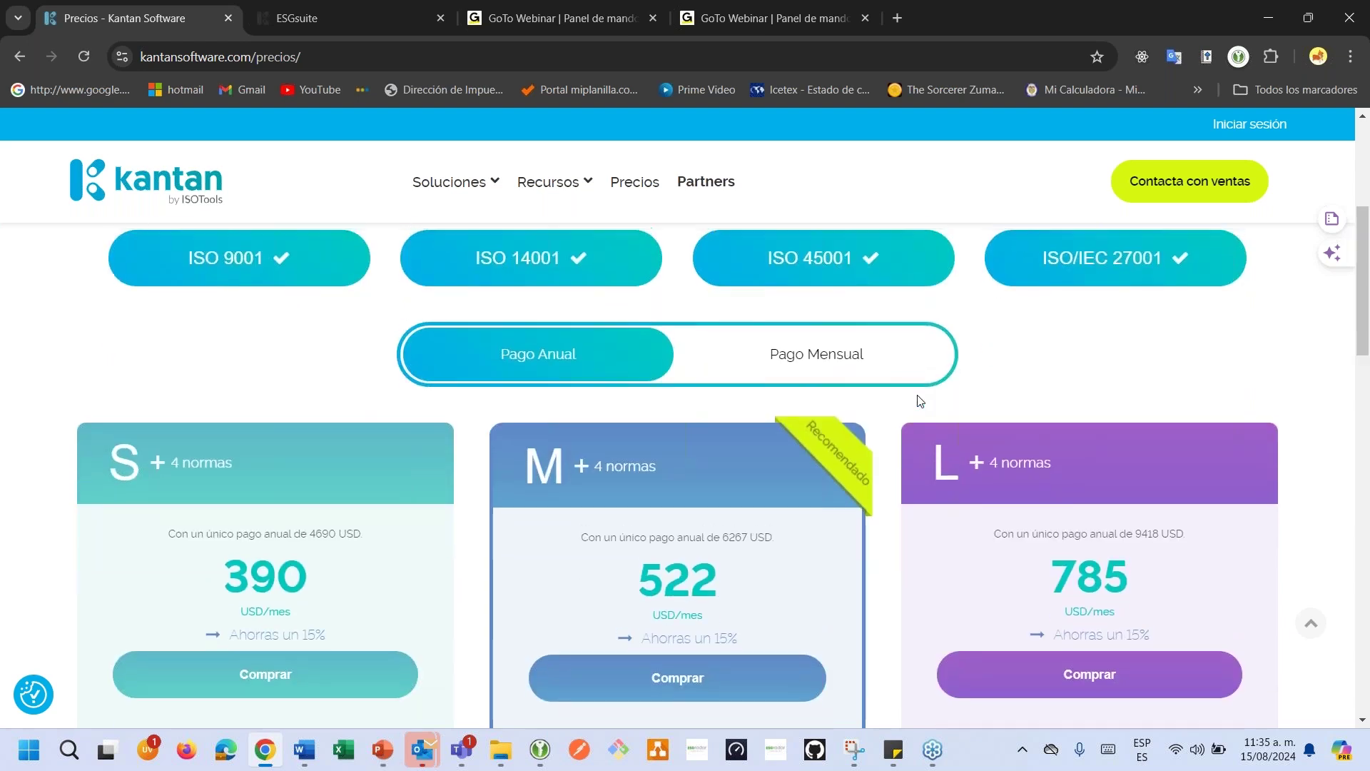
scroll(921, 401, "up", 2)
left_click(1040, 422)
left_click(828, 427)
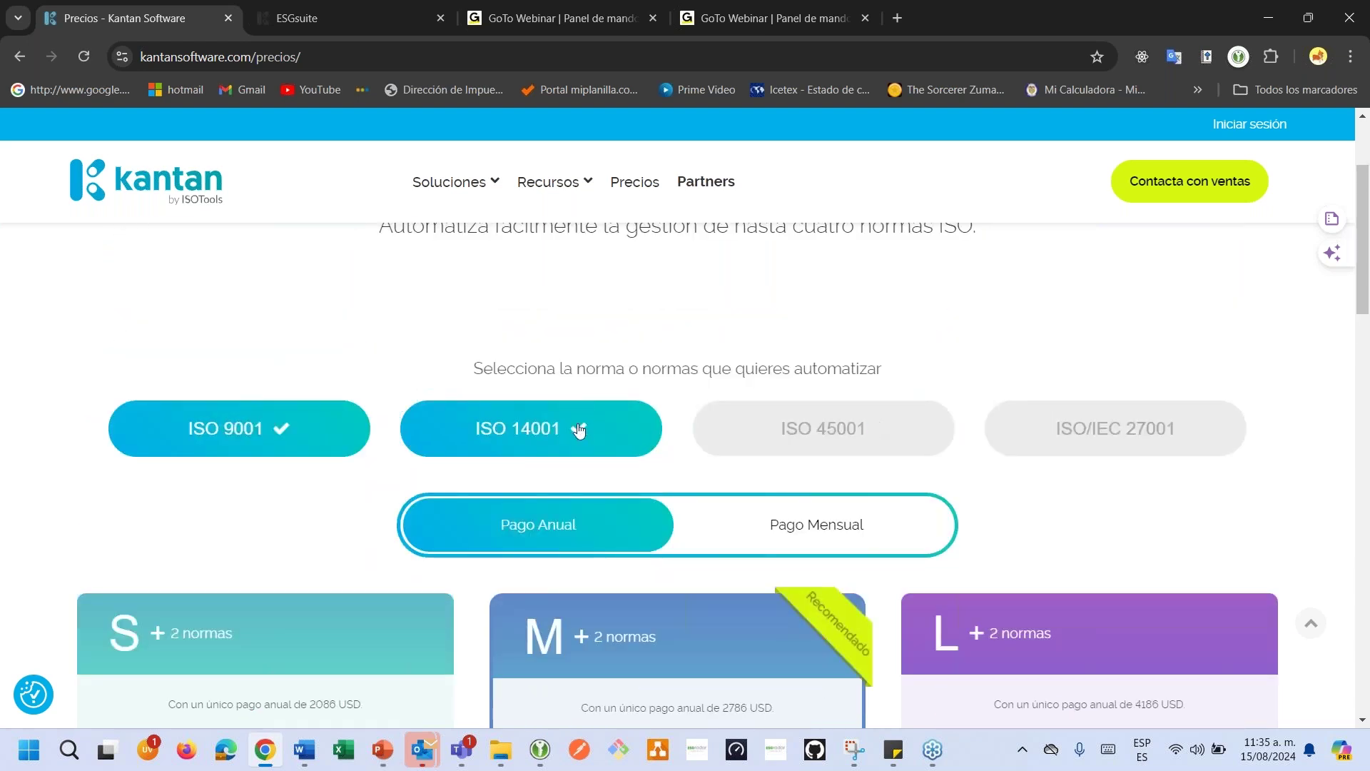
left_click(552, 426)
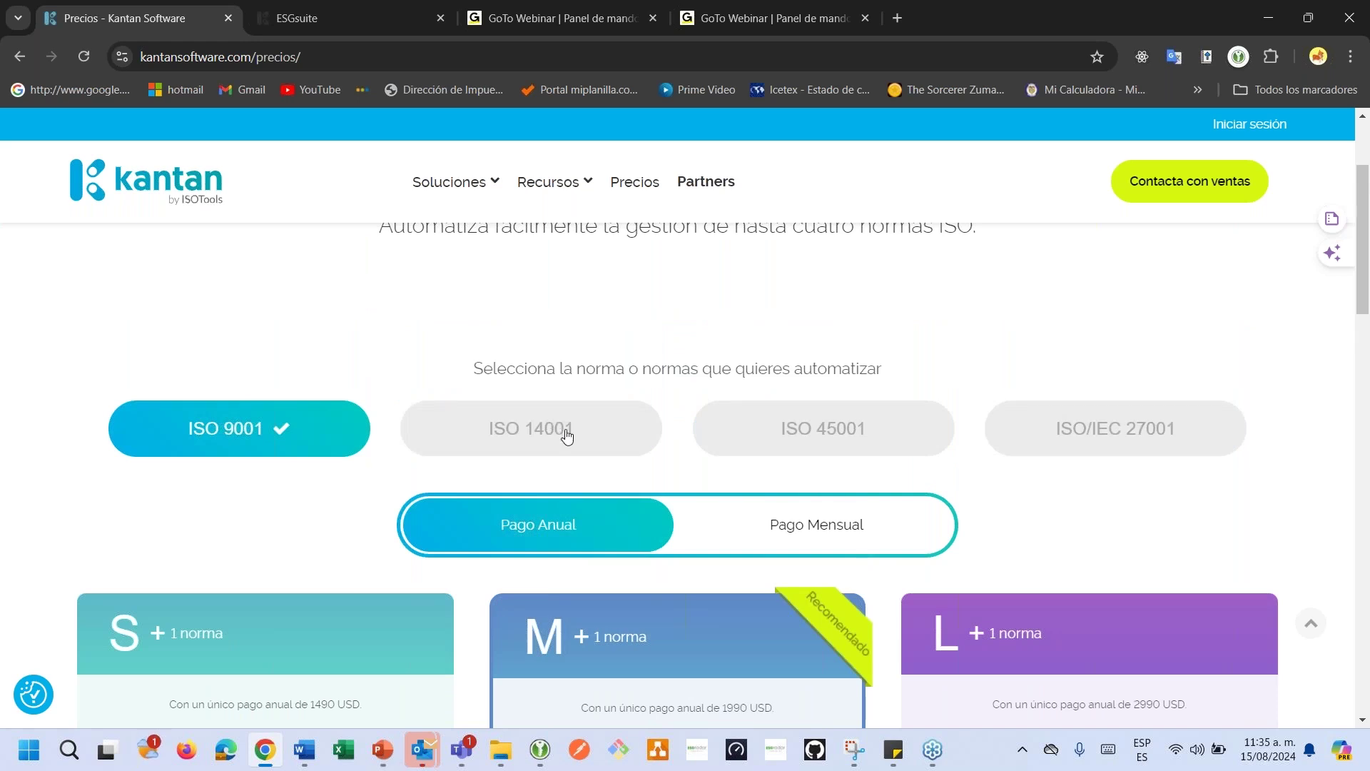
scroll(596, 519, "down", 5)
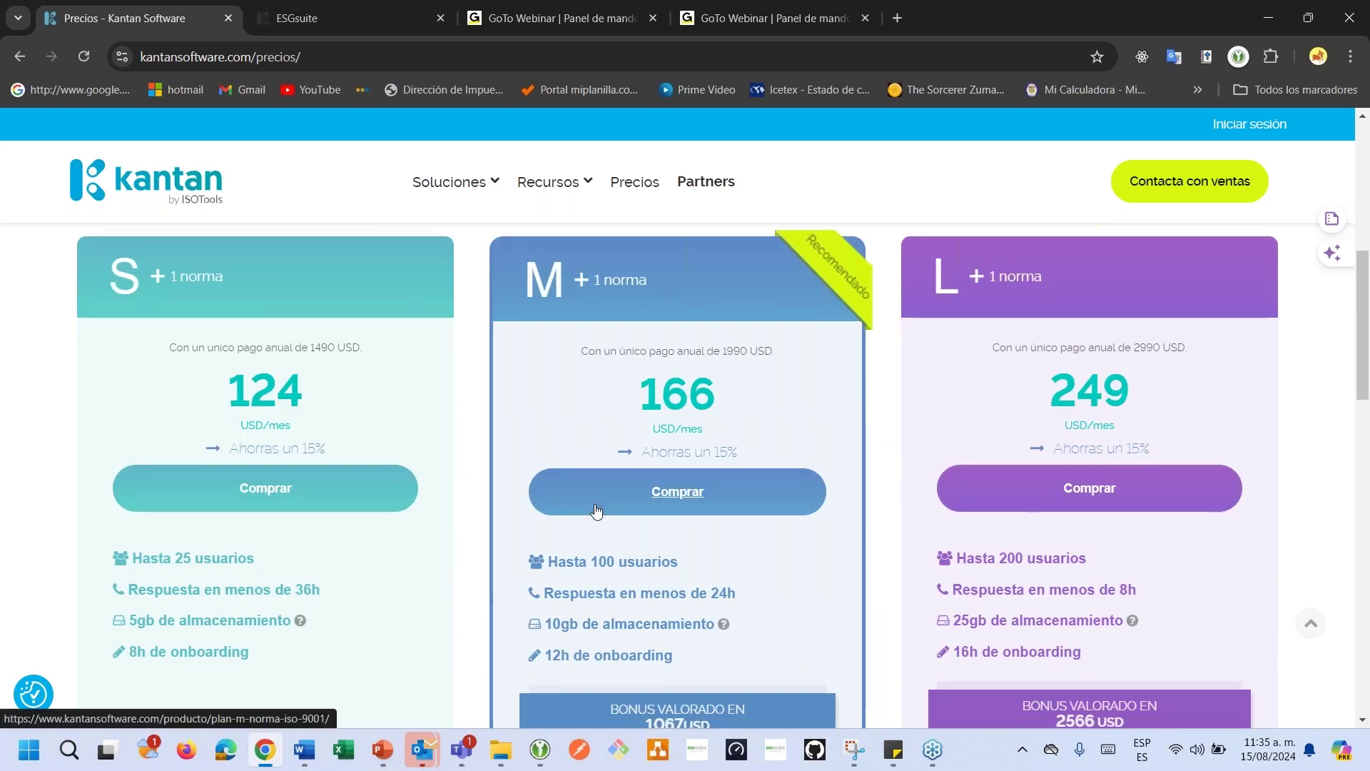
scroll(597, 511, "down", 5)
scroll(566, 375, "up", 6)
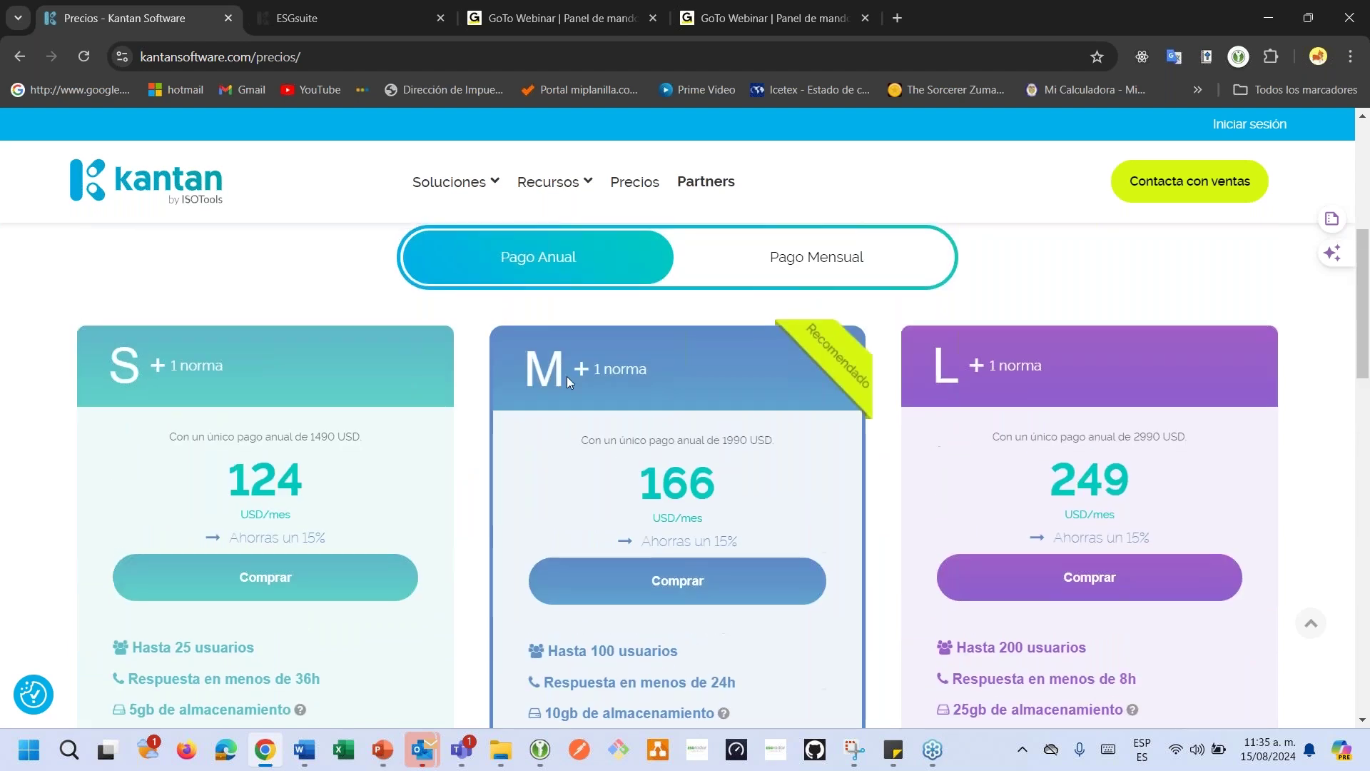
scroll(850, 438, "down", 5)
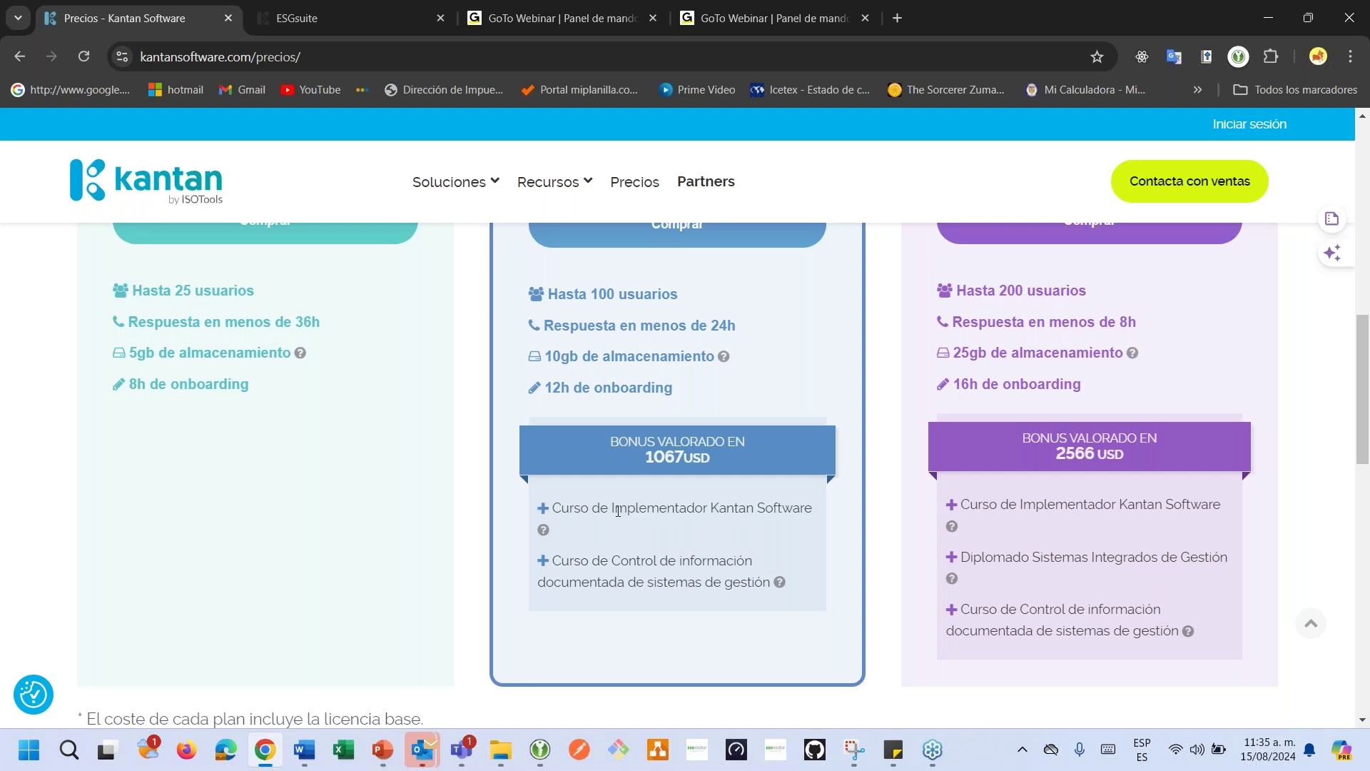
scroll(618, 511, "up", 4)
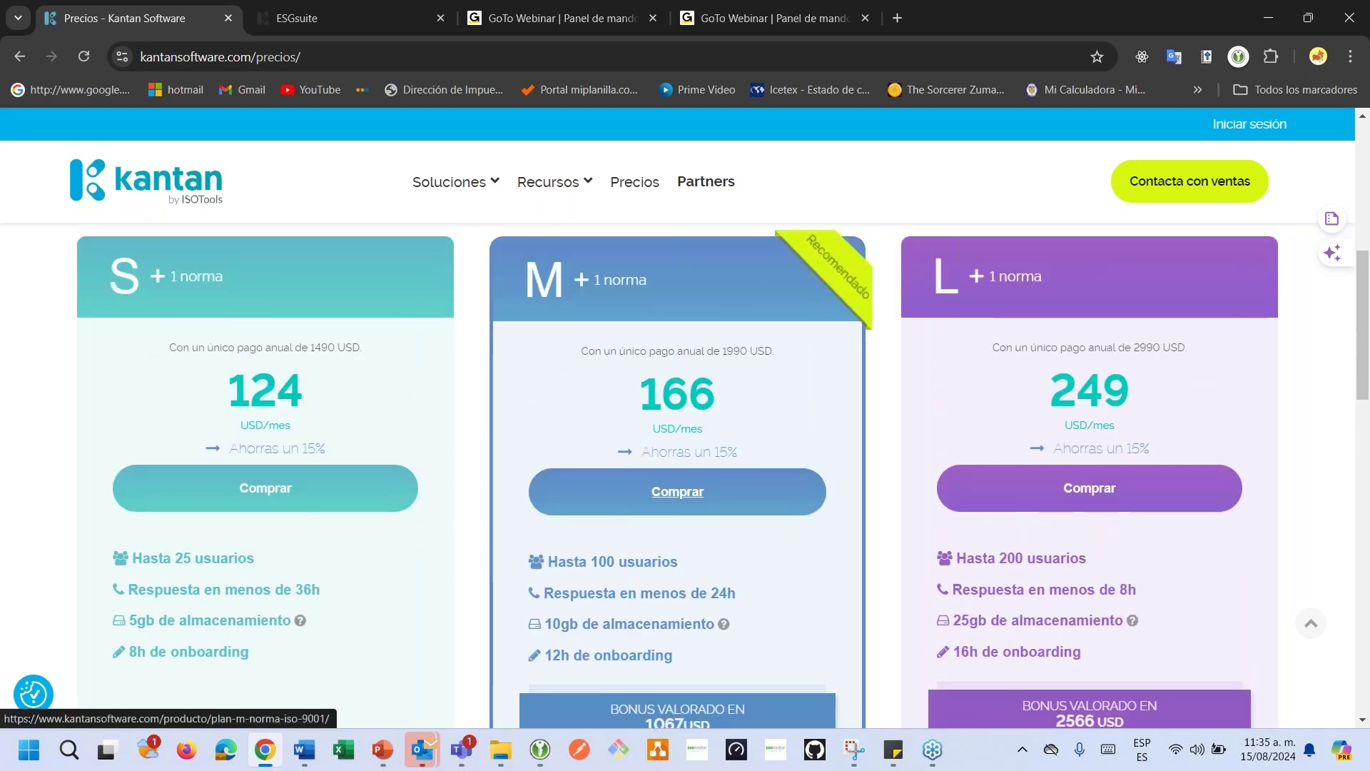
scroll(1188, 546, "down", 5)
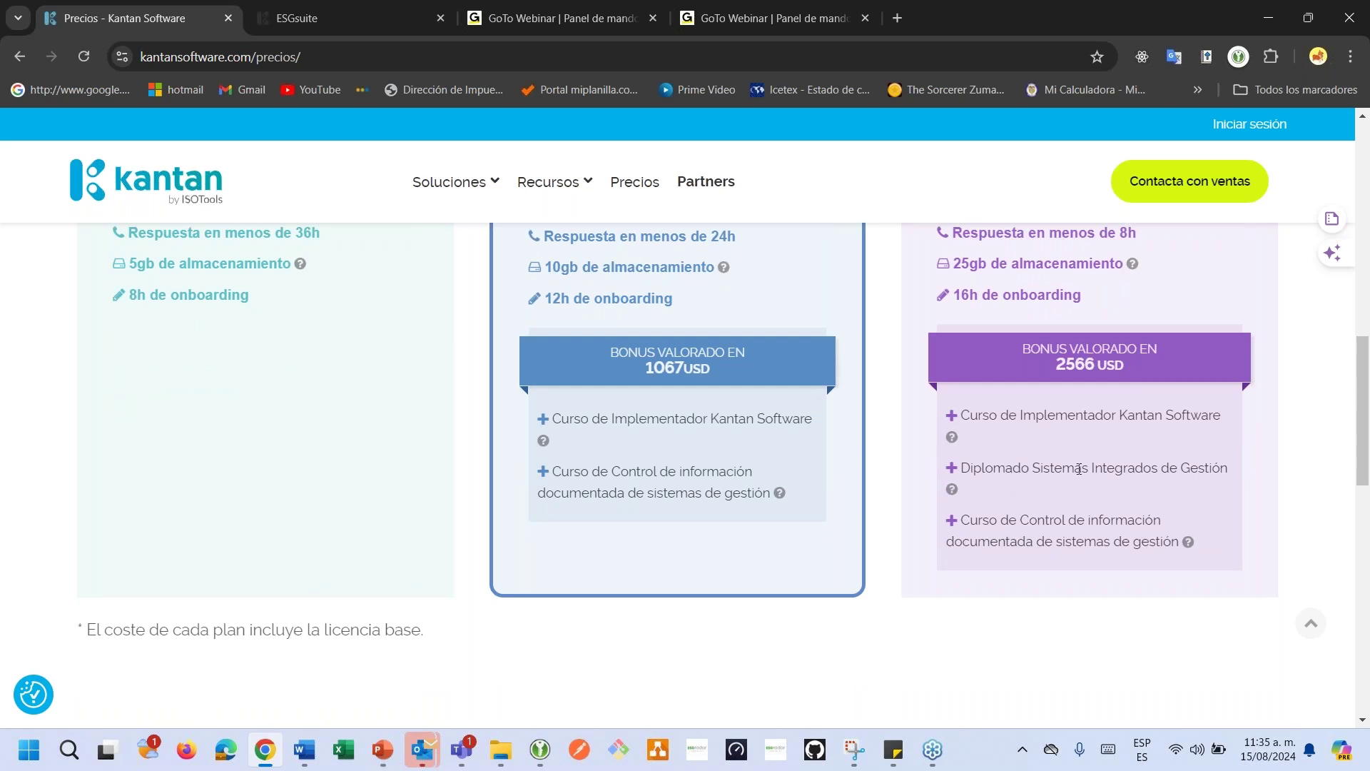
scroll(1078, 468, "up", 4)
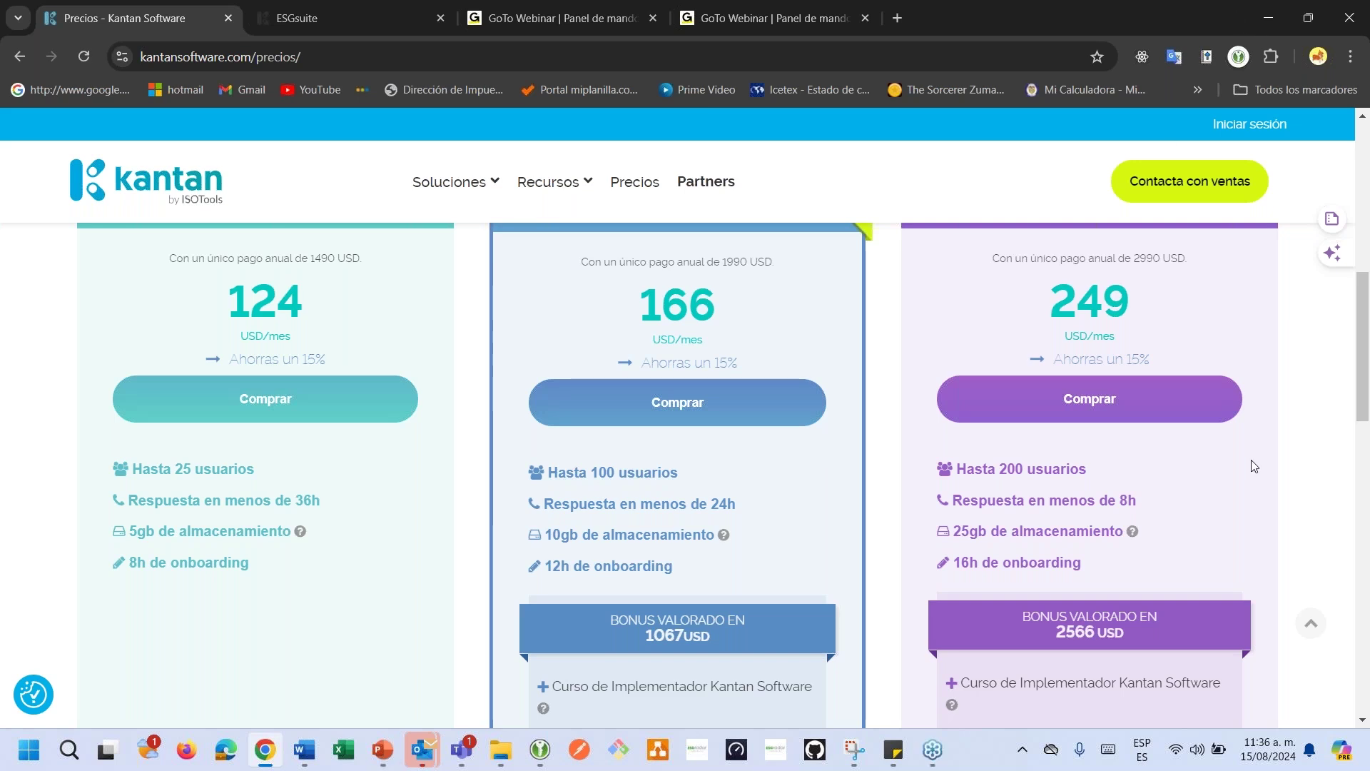
scroll(1254, 465, "up", 5)
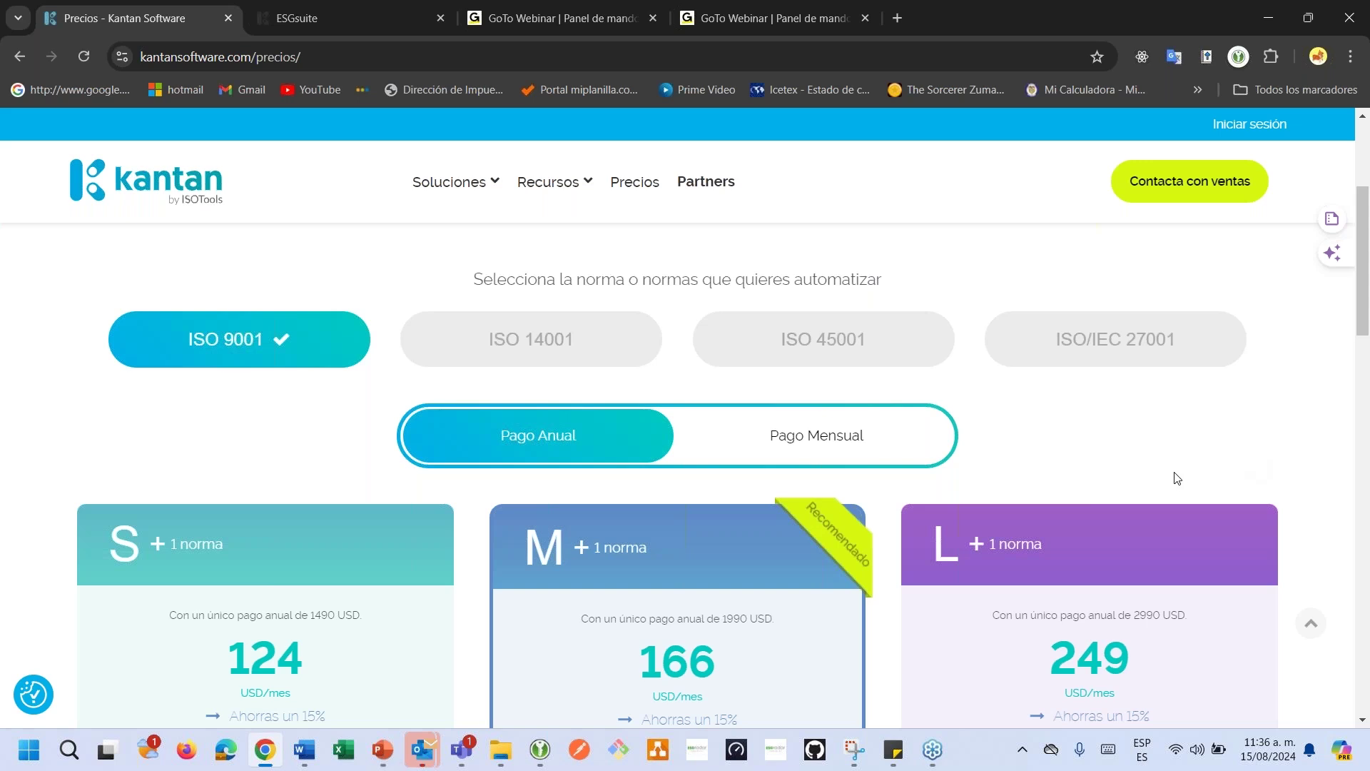
scroll(1177, 476, "down", 3)
scroll(1176, 477, "down", 5)
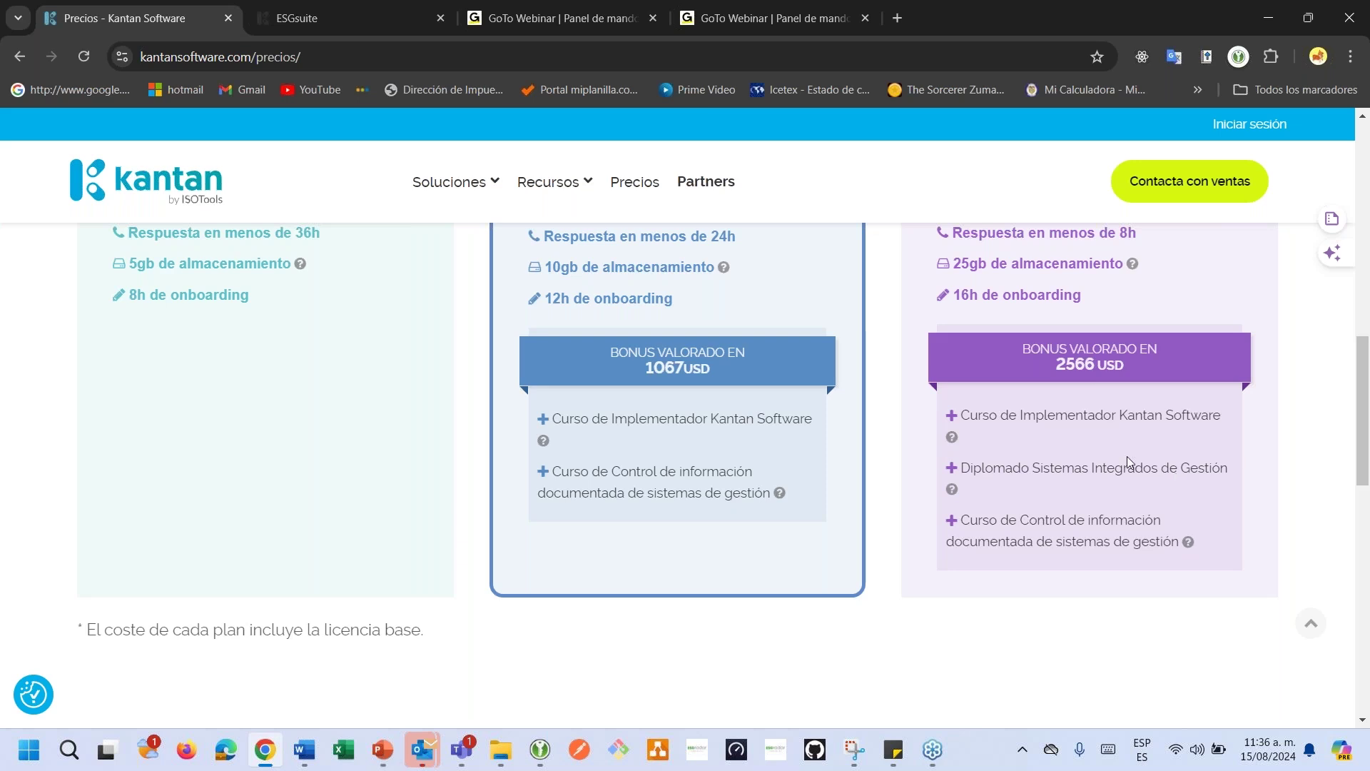
scroll(1031, 373, "up", 8)
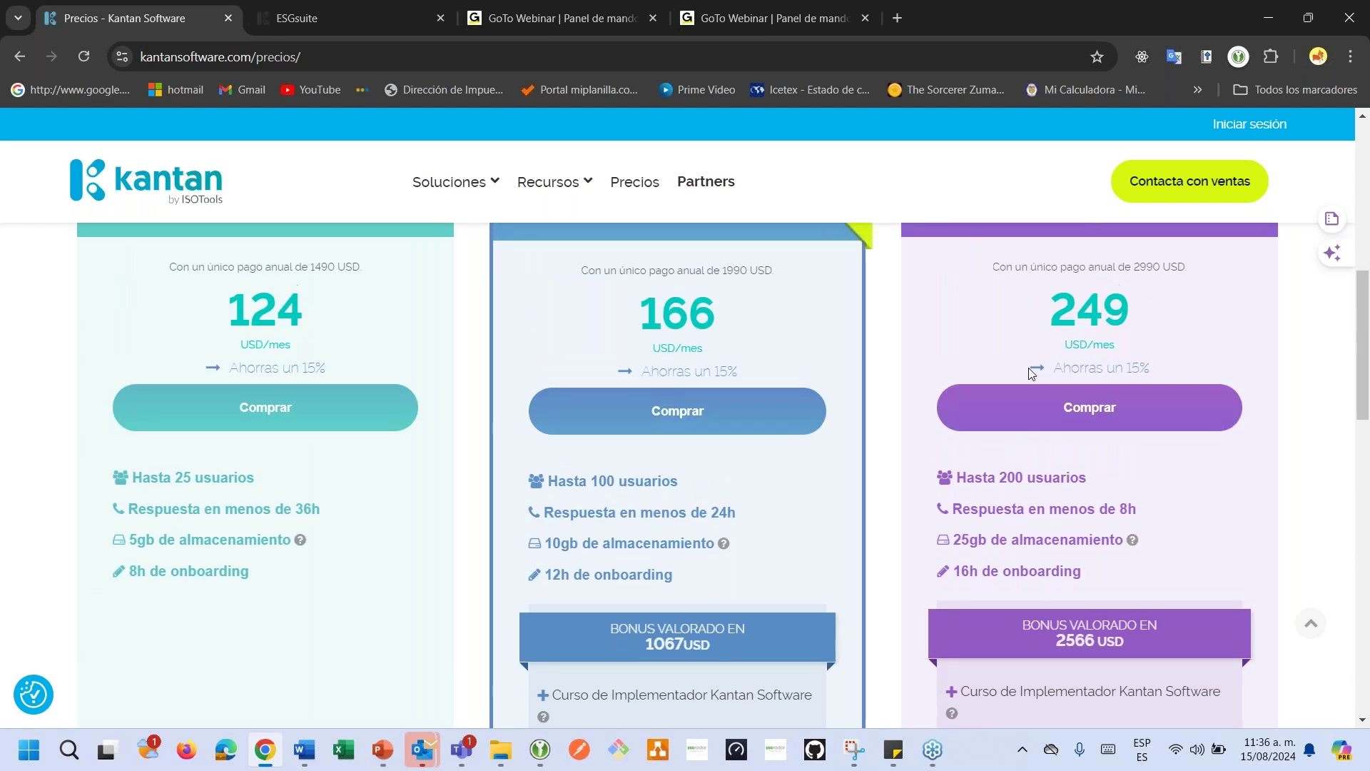
scroll(1031, 373, "up", 4)
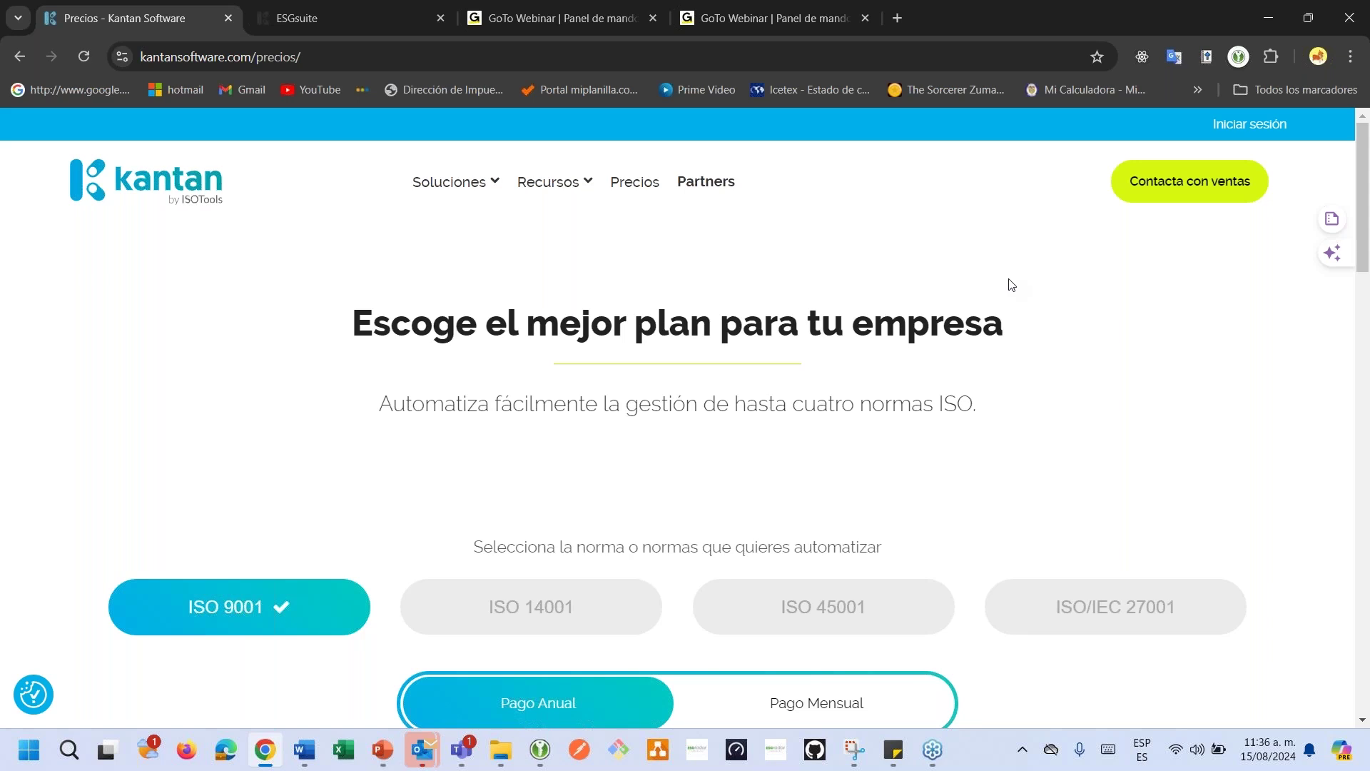
left_click(1147, 202)
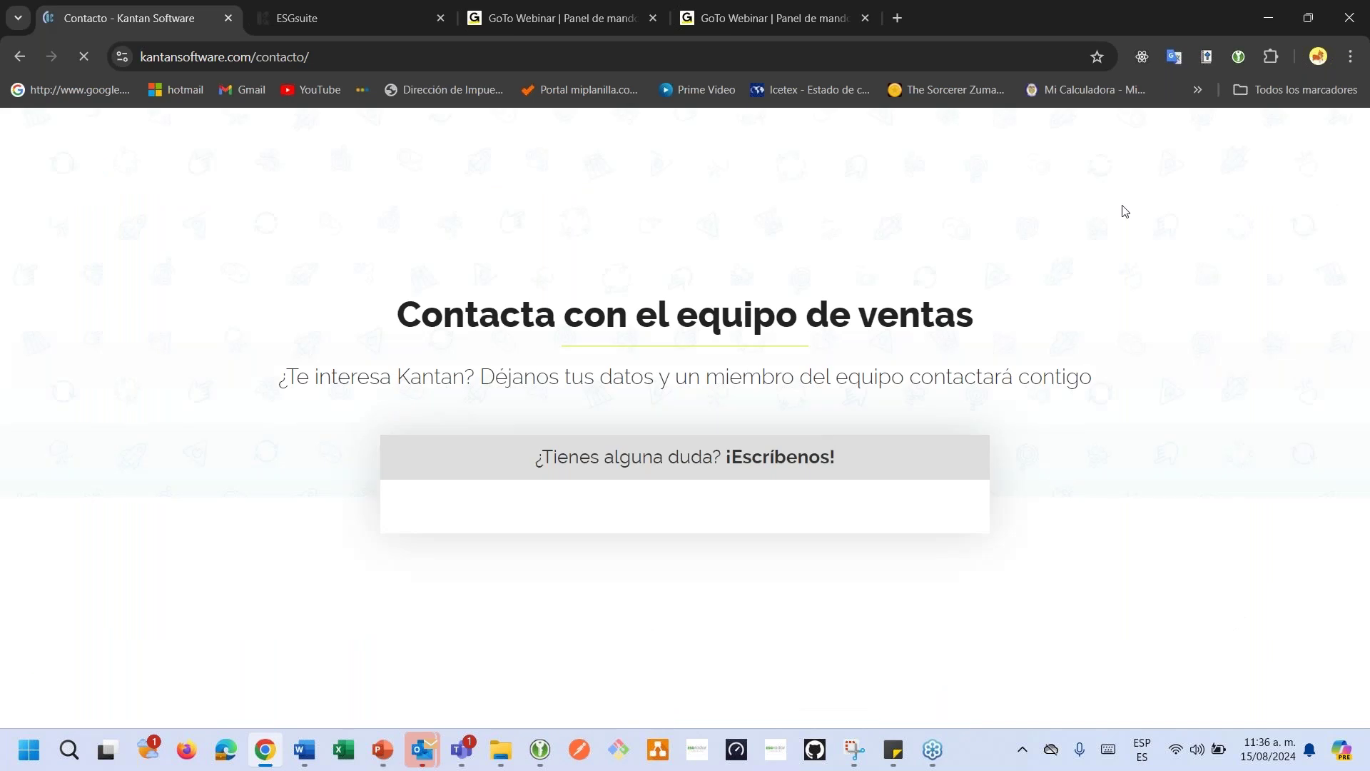
scroll(1041, 251, "down", 3)
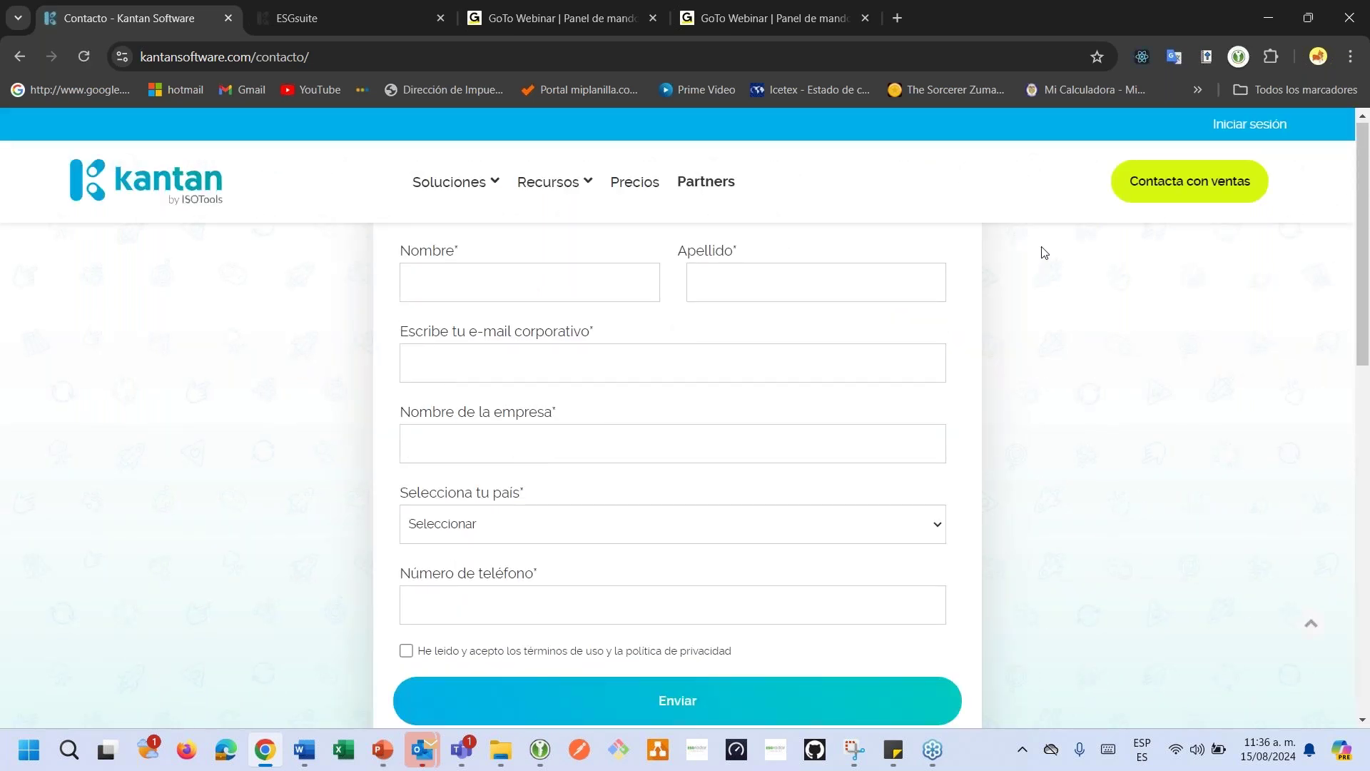
scroll(1040, 251, "up", 4)
left_click(315, 57)
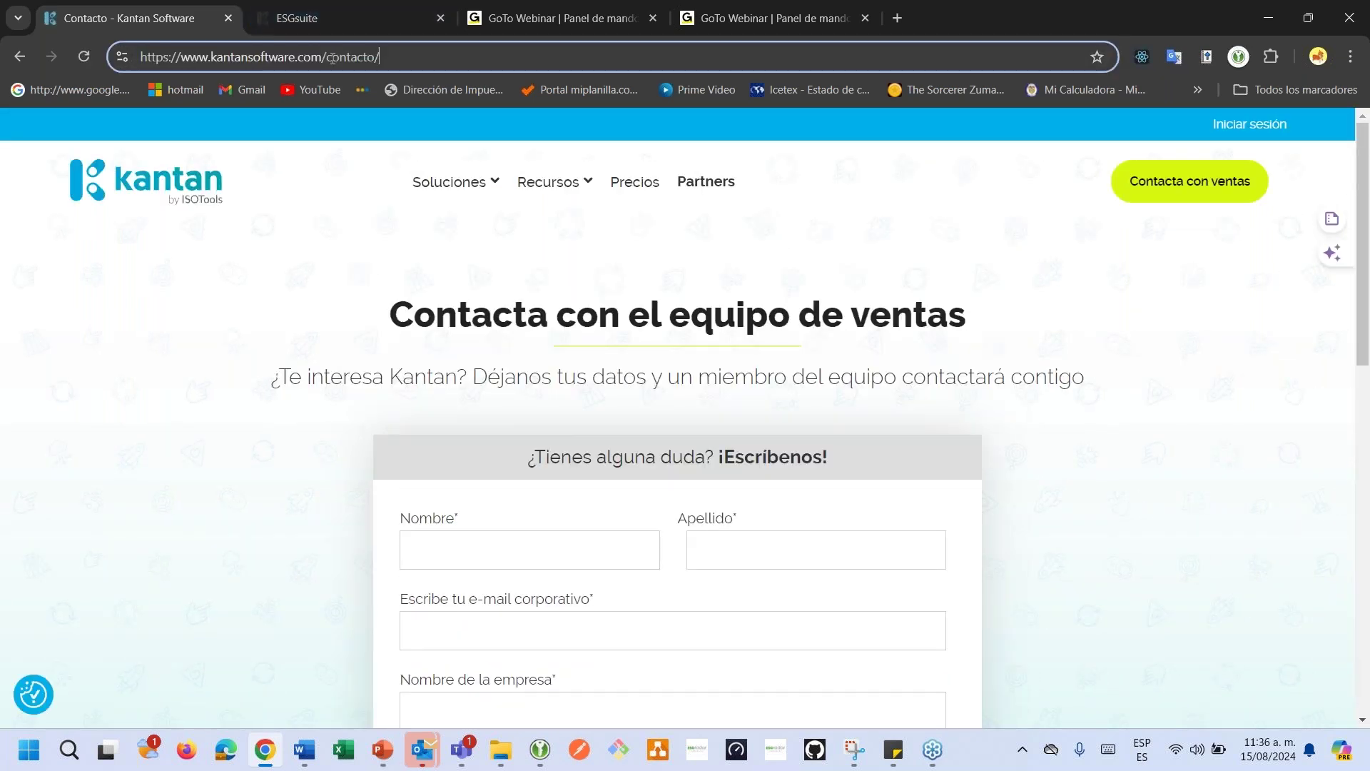
key("ctrl+a")
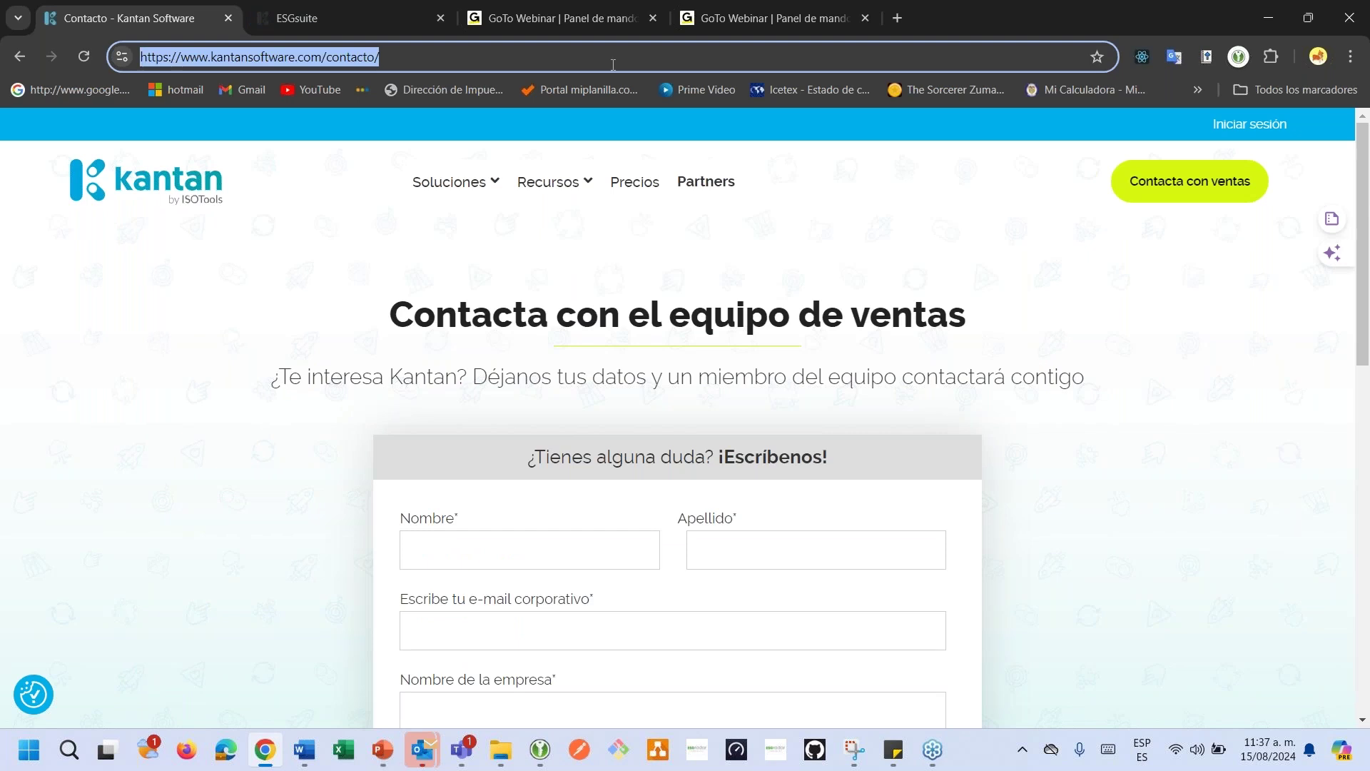
left_click(1356, 316)
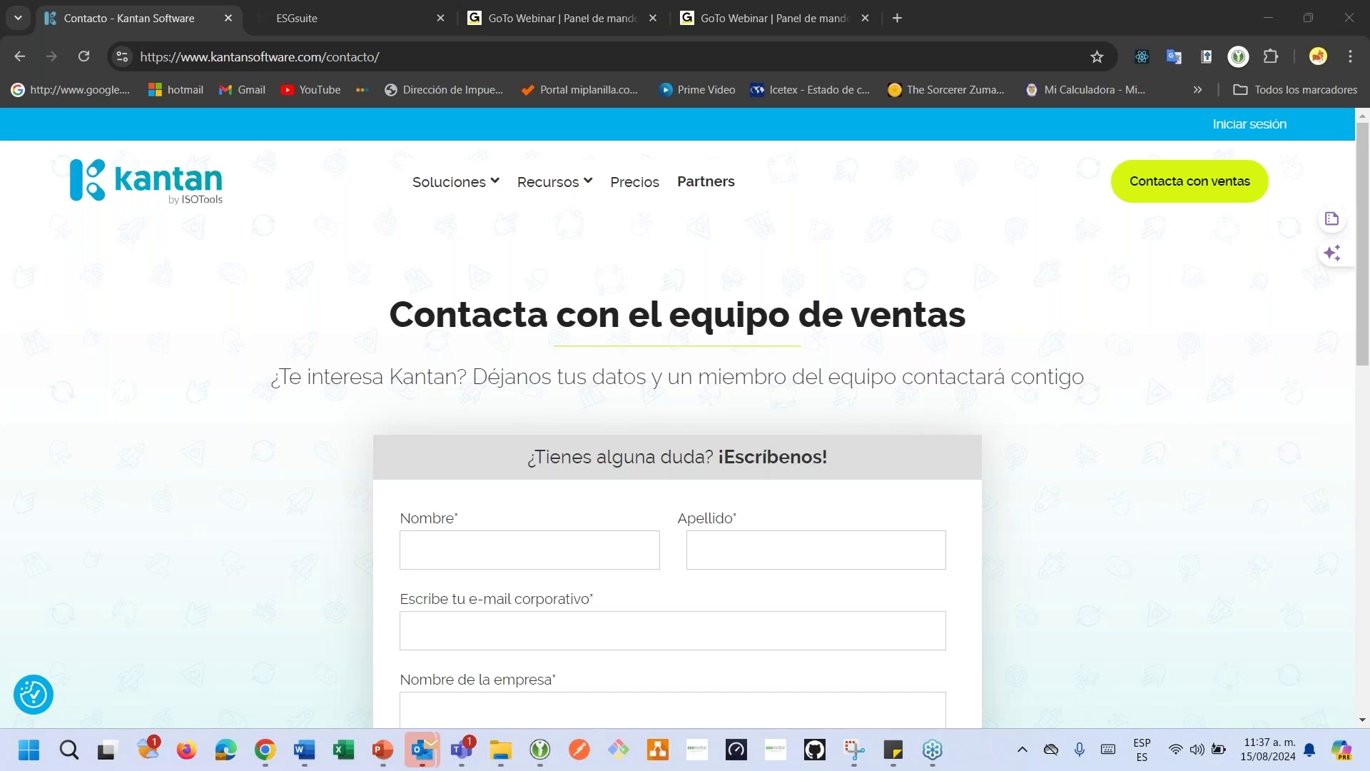
Switch to the ESGsuite app and browse its home process map.
left_click(283, 19)
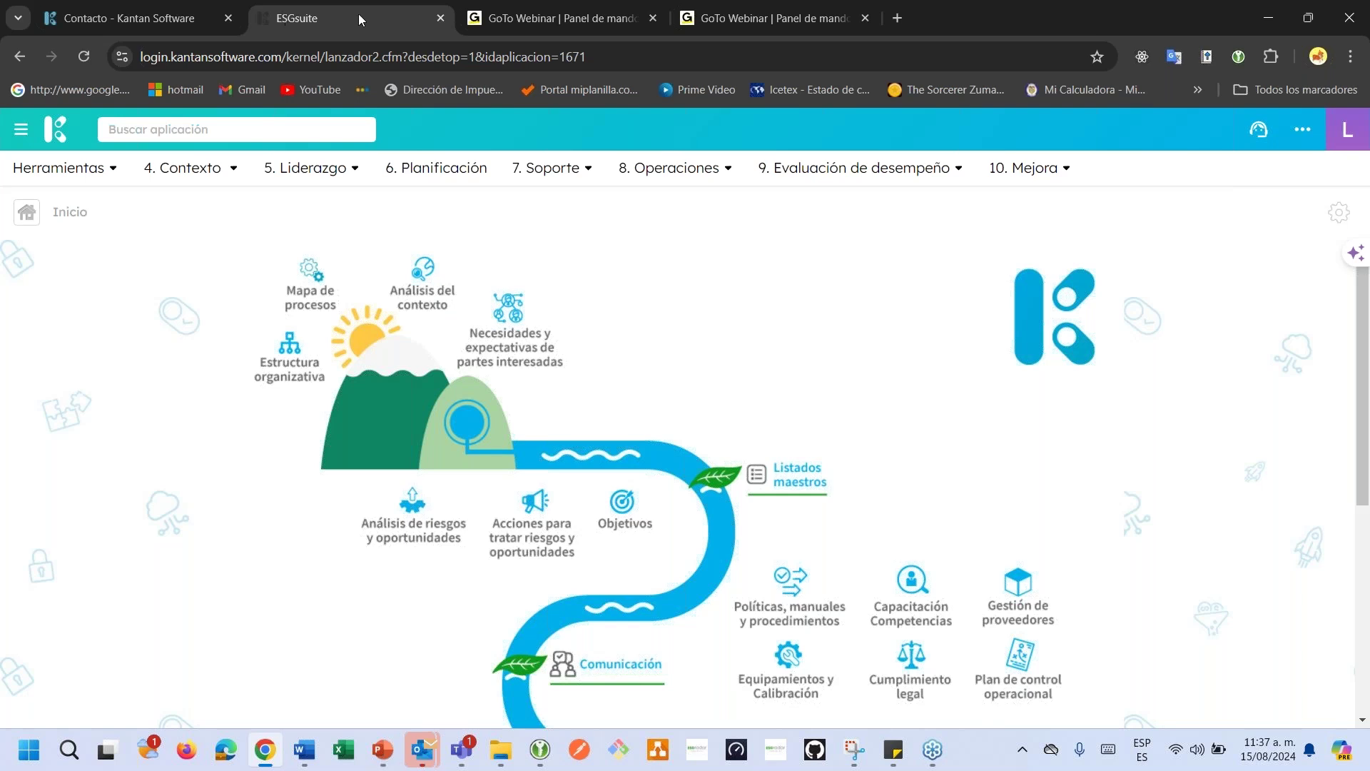
scroll(757, 367, "down", 1)
scroll(757, 367, "down", 2)
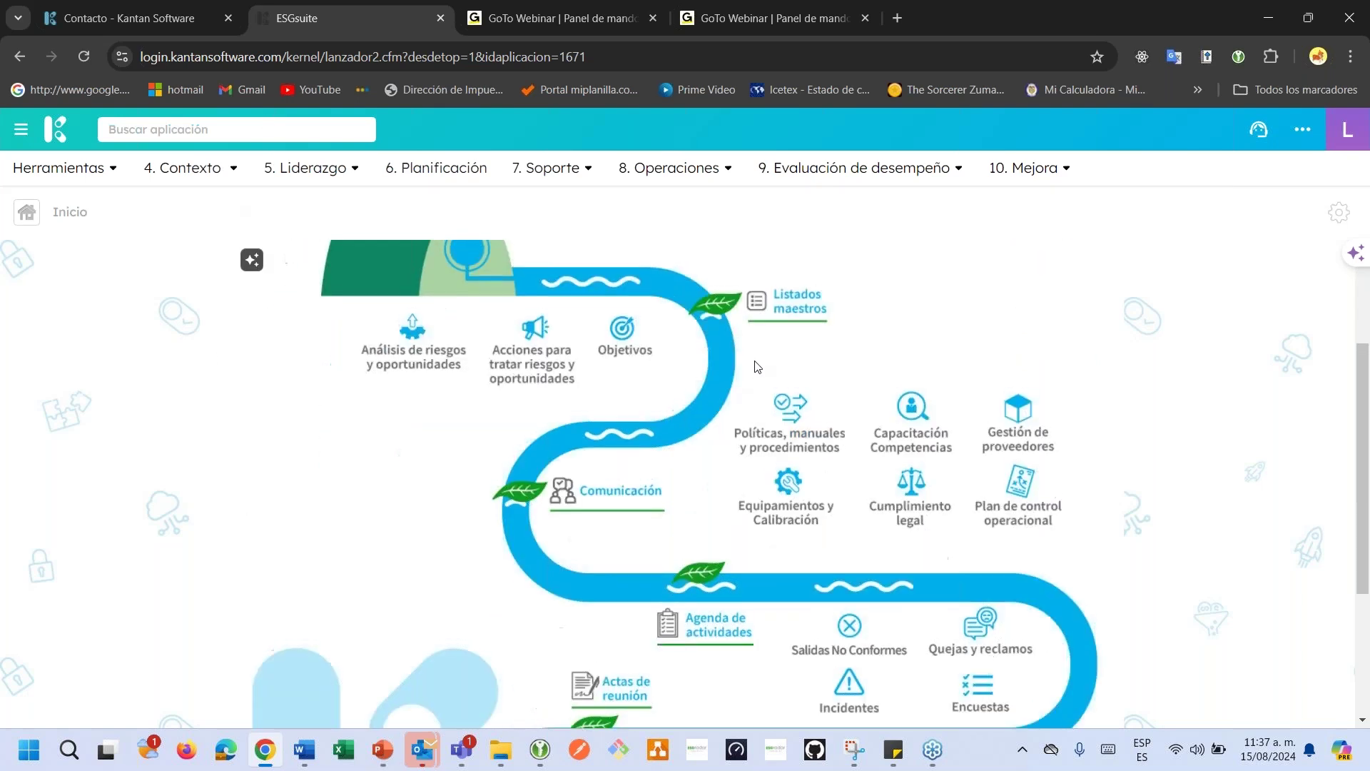
scroll(757, 367, "up", 3)
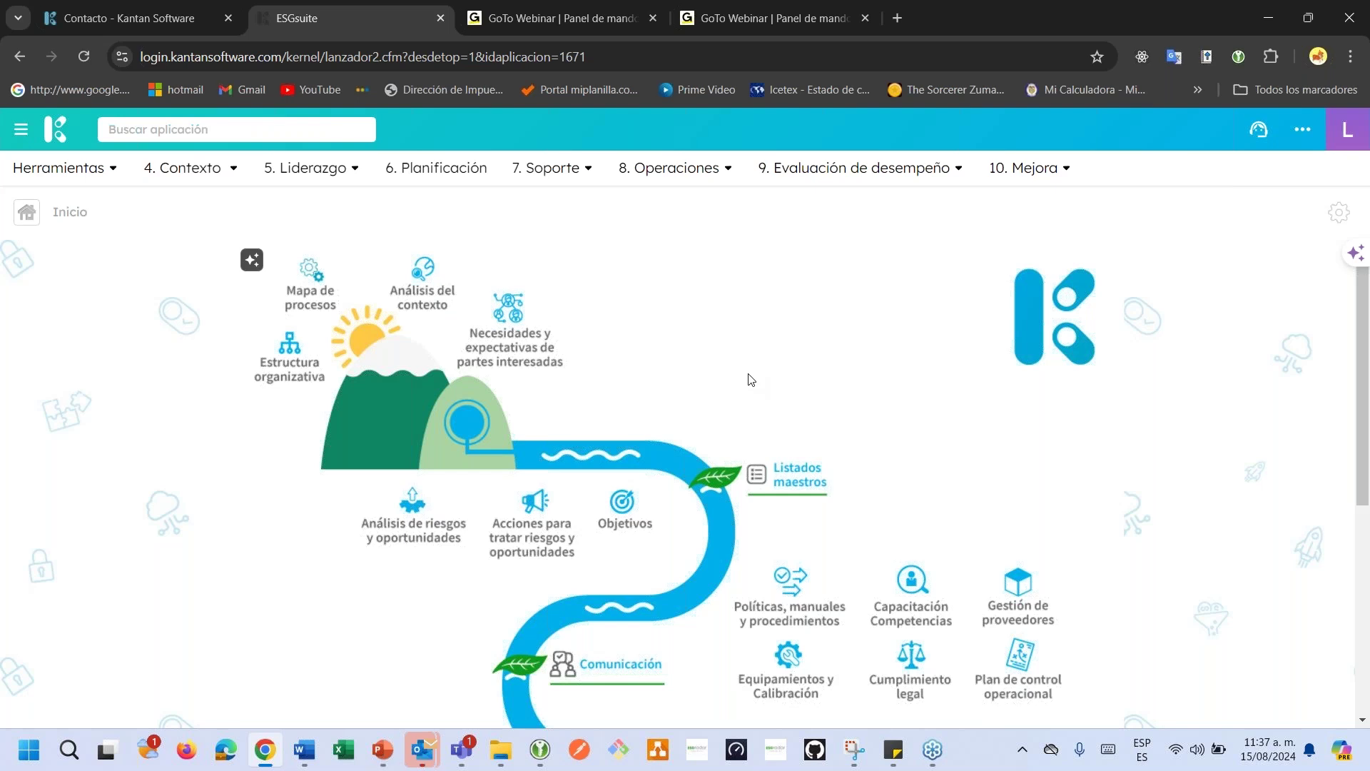
scroll(748, 377, "down", 1)
scroll(748, 377, "down", 1)
scroll(749, 378, "up", 2)
scroll(750, 381, "down", 3)
scroll(749, 382, "up", 3)
scroll(704, 403, "down", 4)
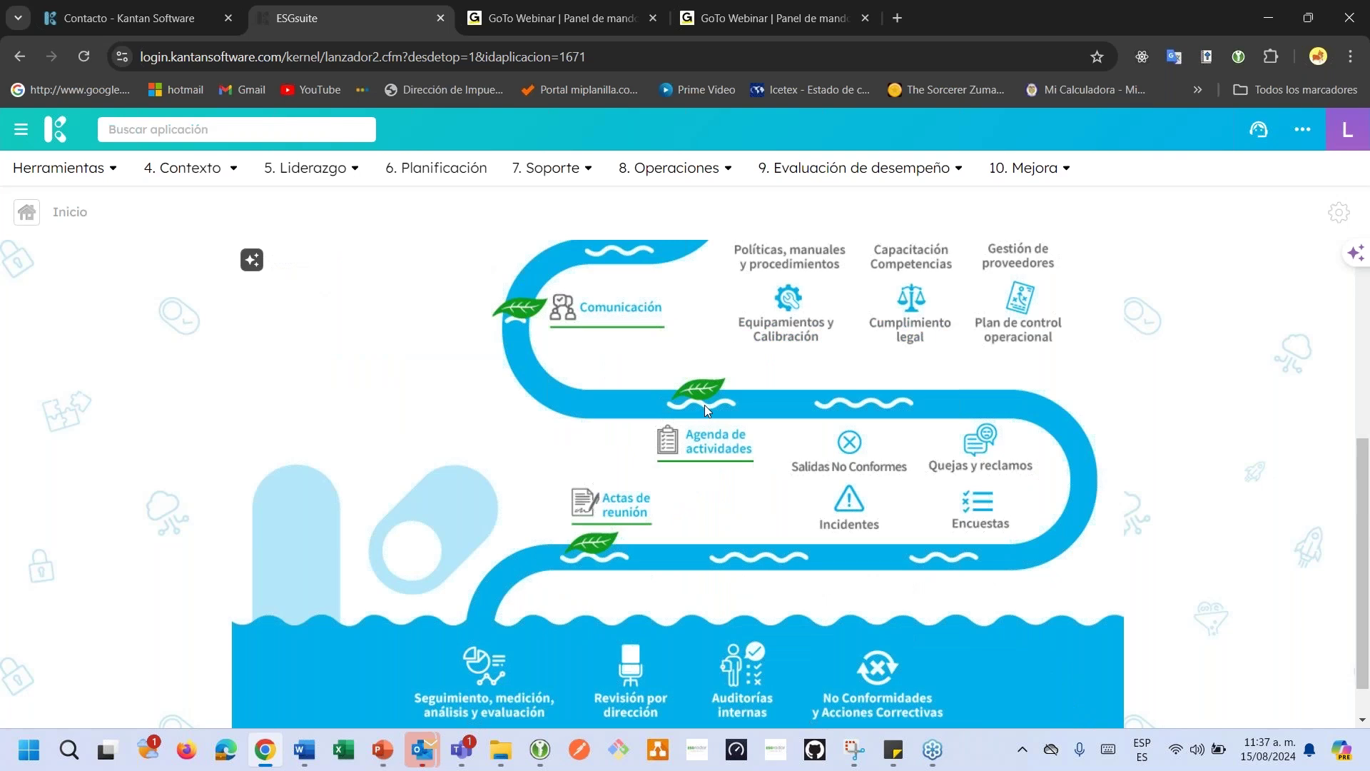
scroll(704, 404, "up", 4)
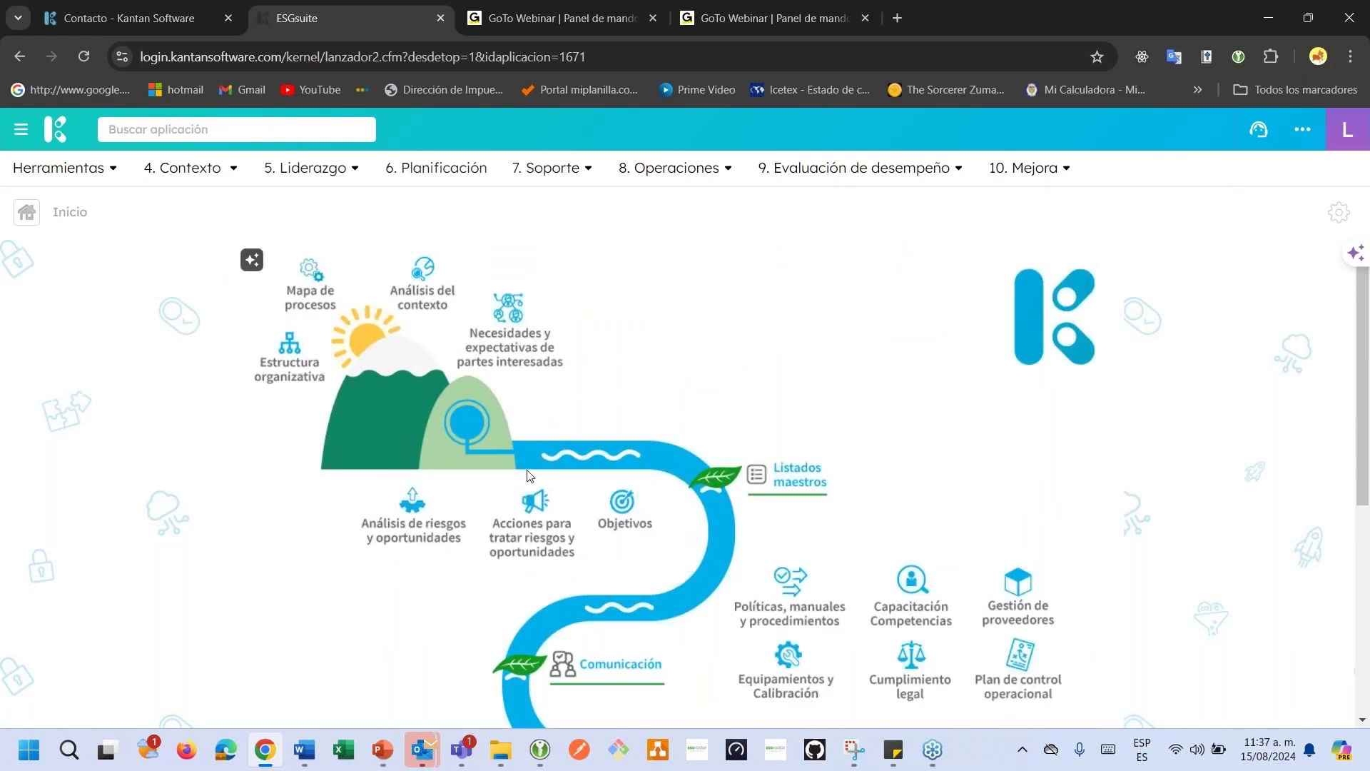
scroll(673, 498, "down", 3)
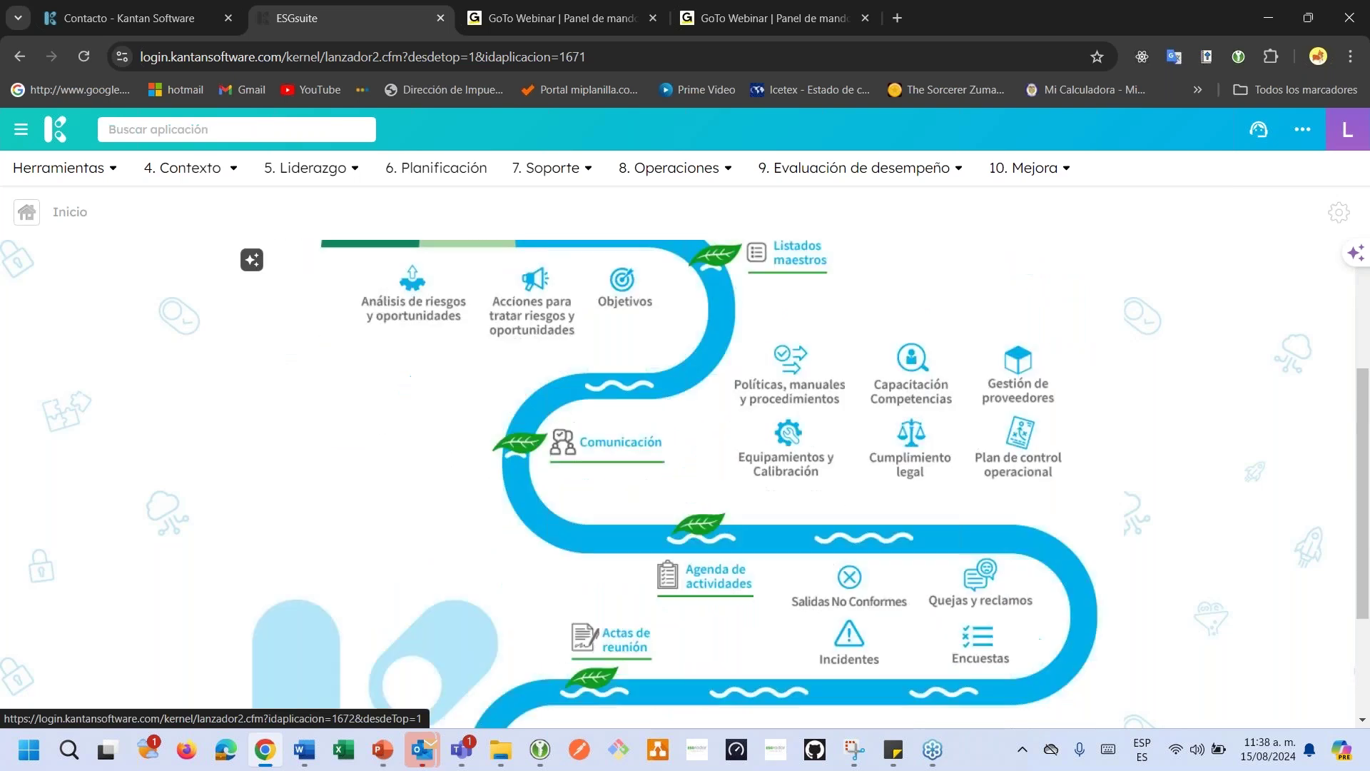
scroll(684, 484, "up", 3)
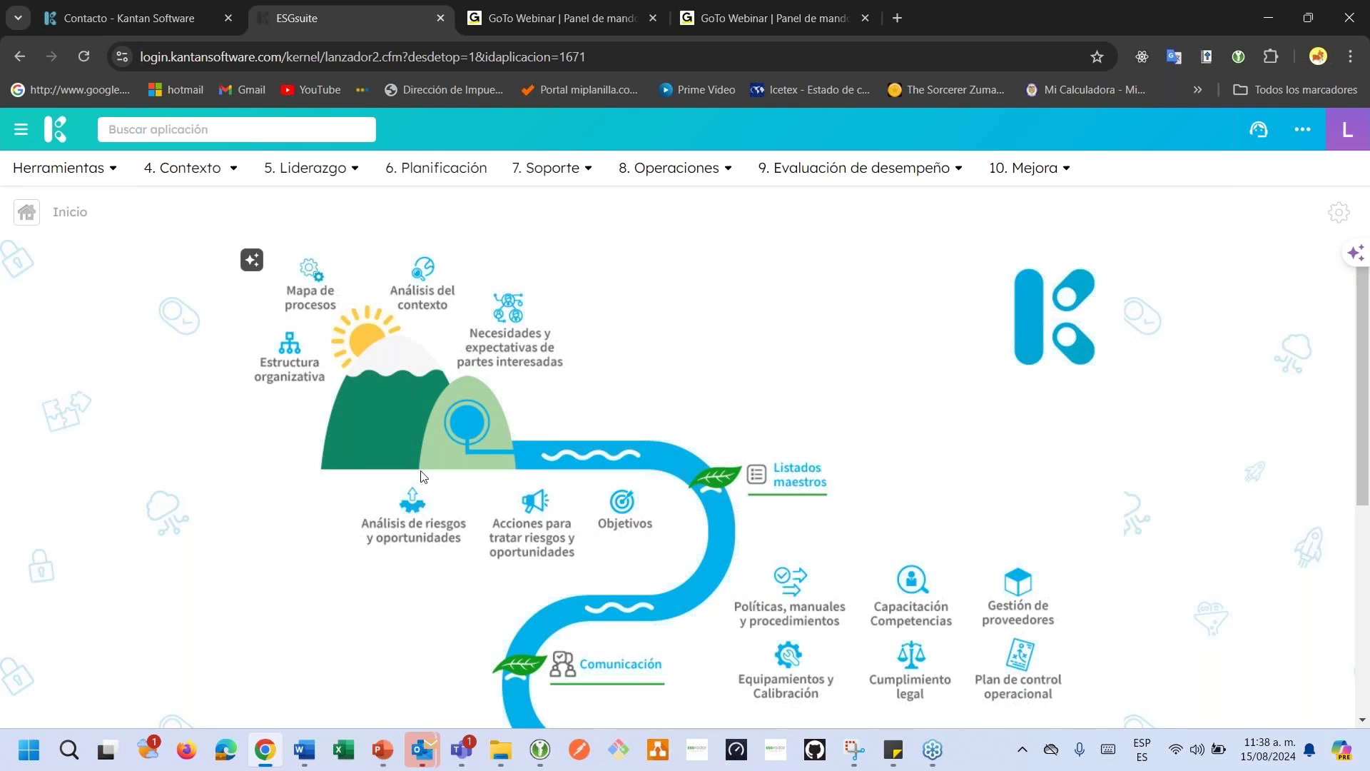
Preview the Análisis del contexto and Equipamientos y Calibración records, returning to the home map each time.
left_click(416, 294)
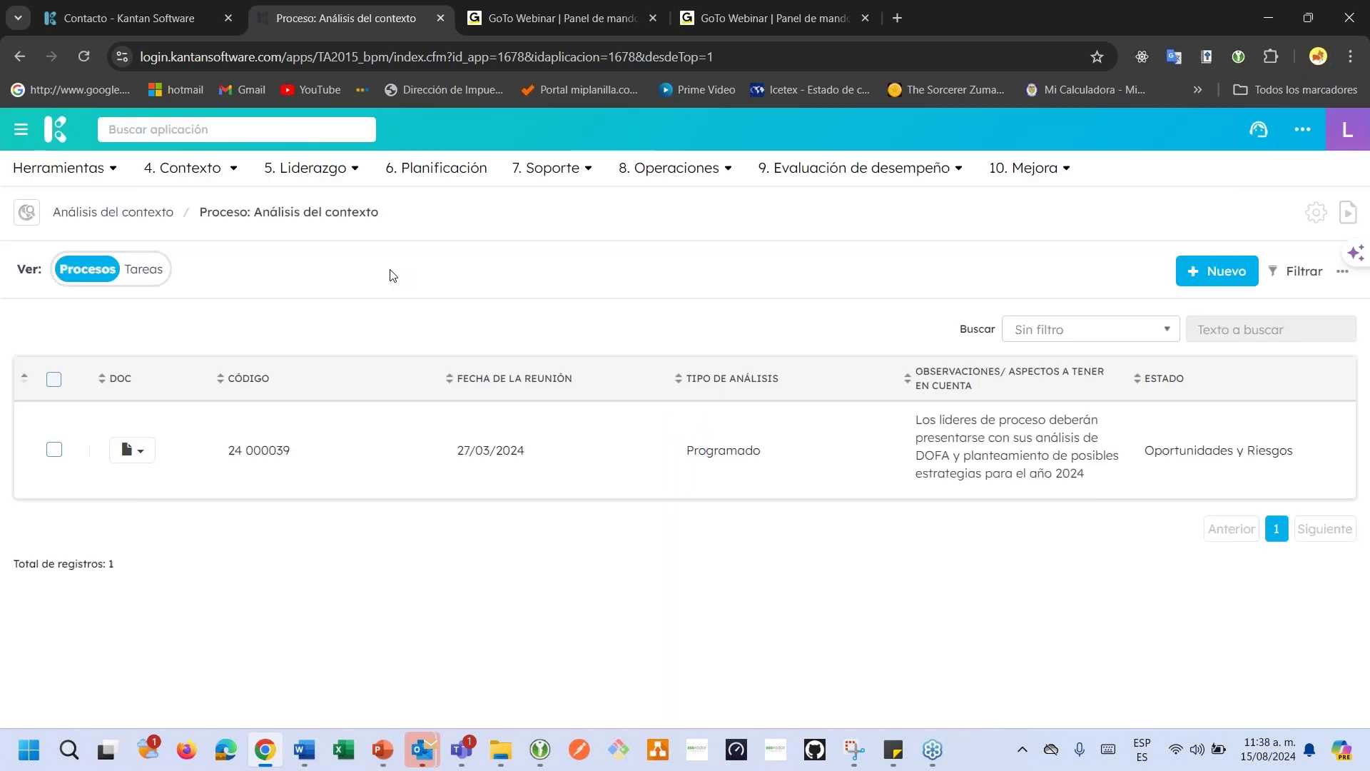
left_click(57, 137)
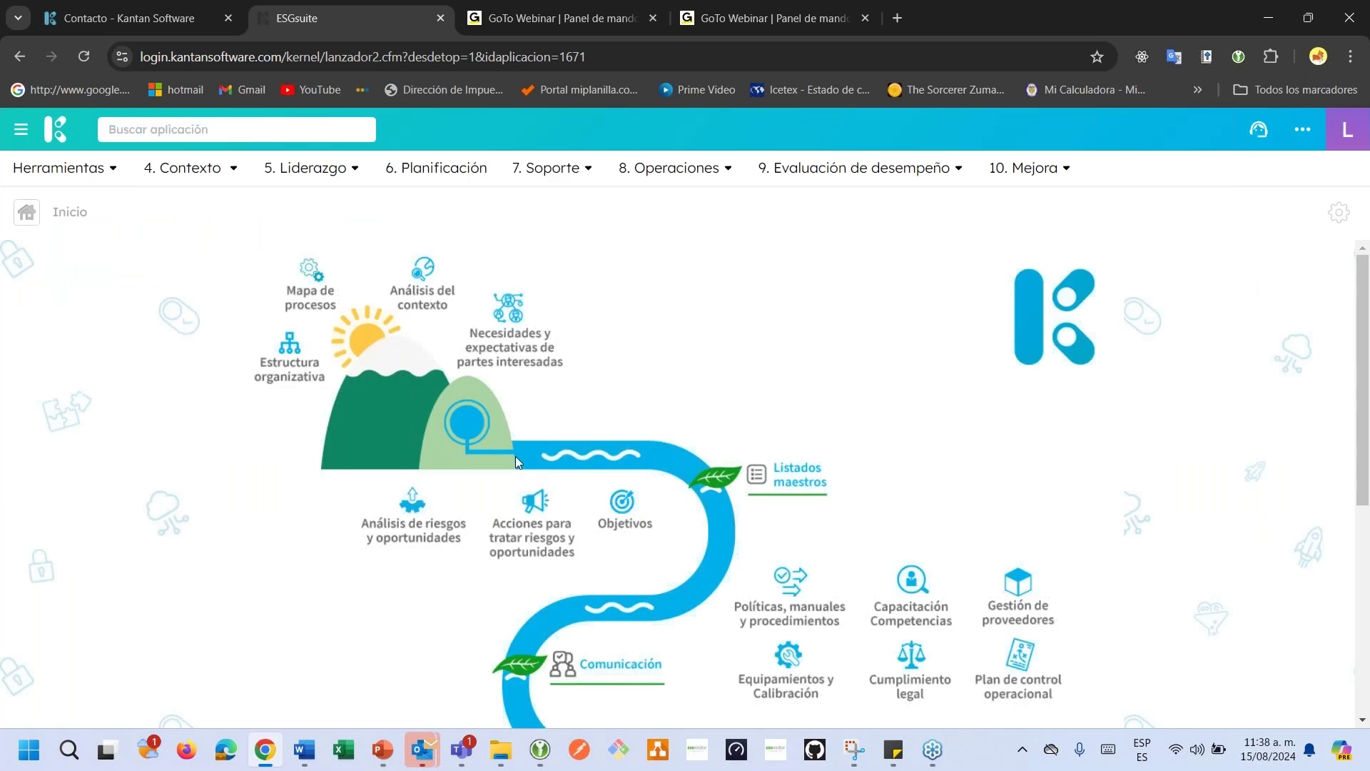
scroll(516, 457, "down", 1)
scroll(649, 468, "down", 1)
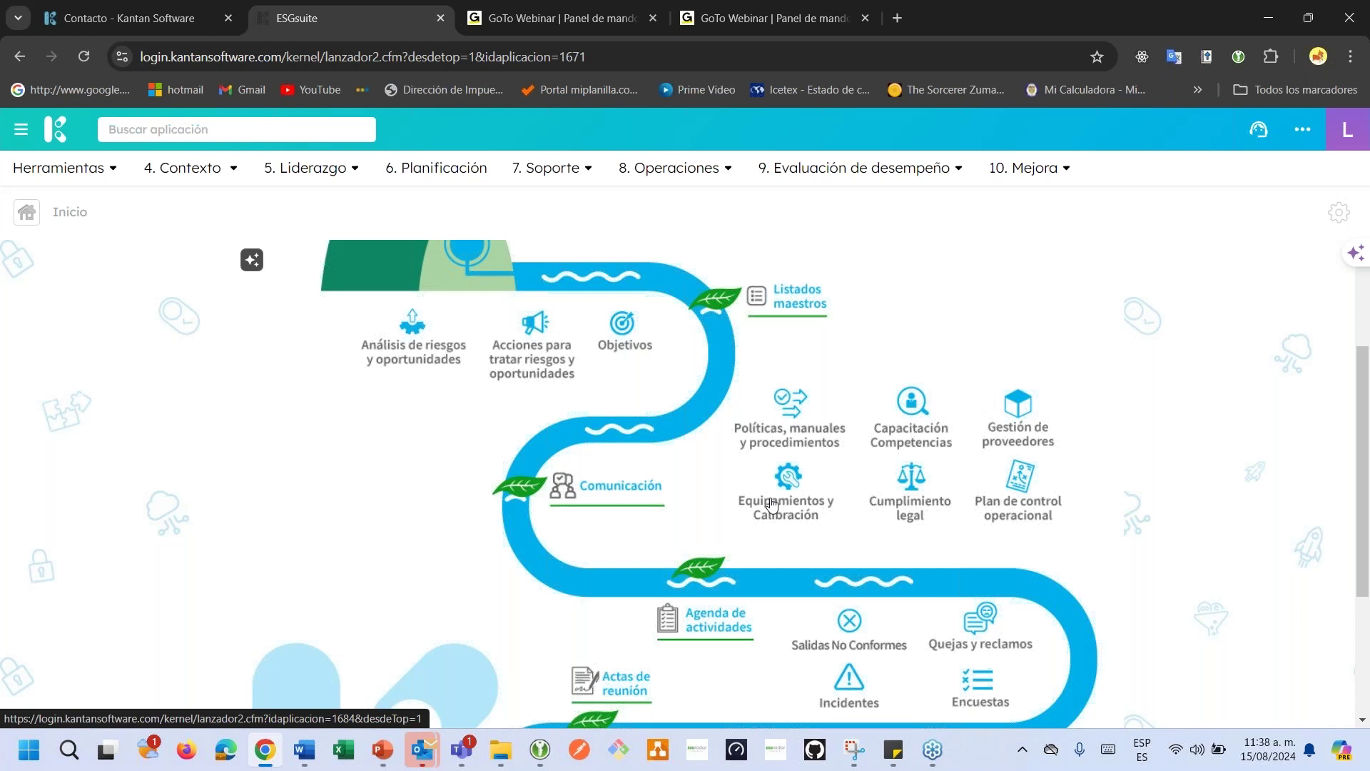
left_click(772, 505)
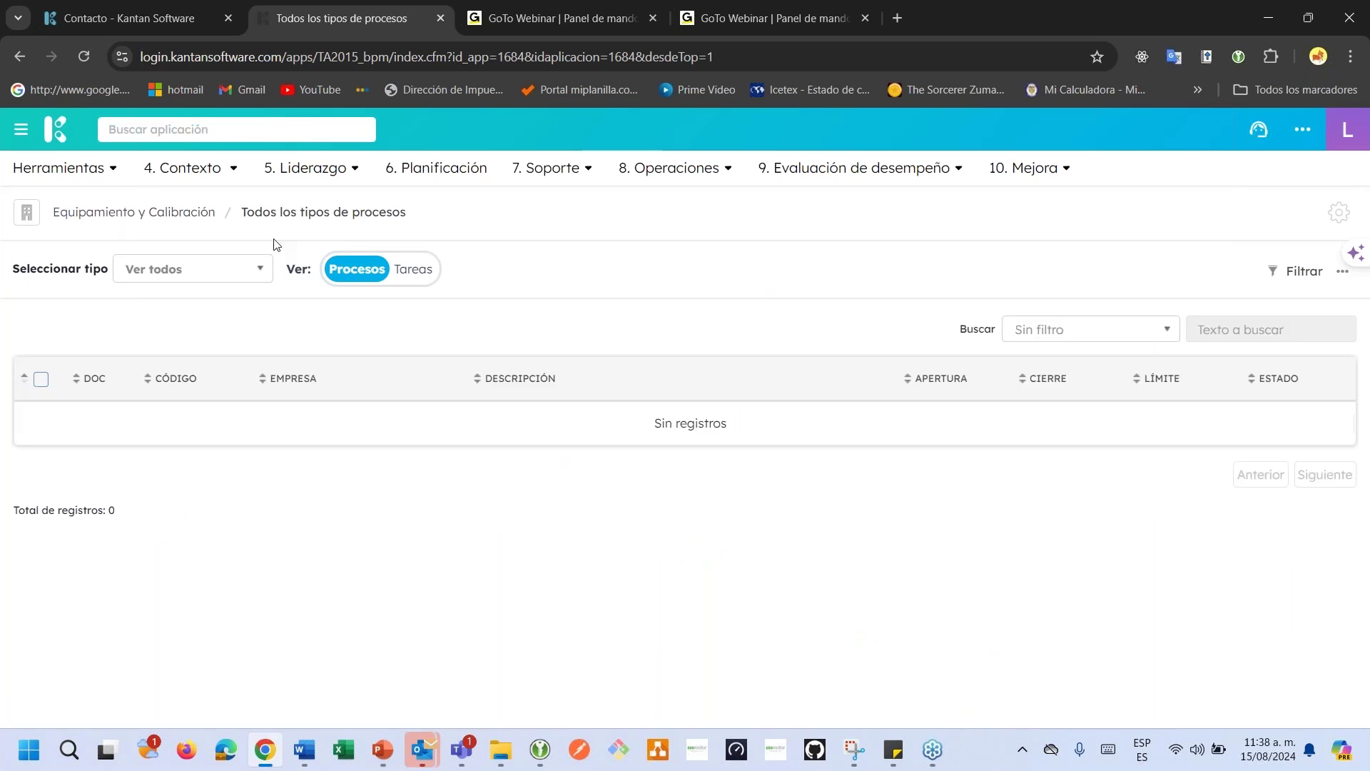
left_click(35, 133)
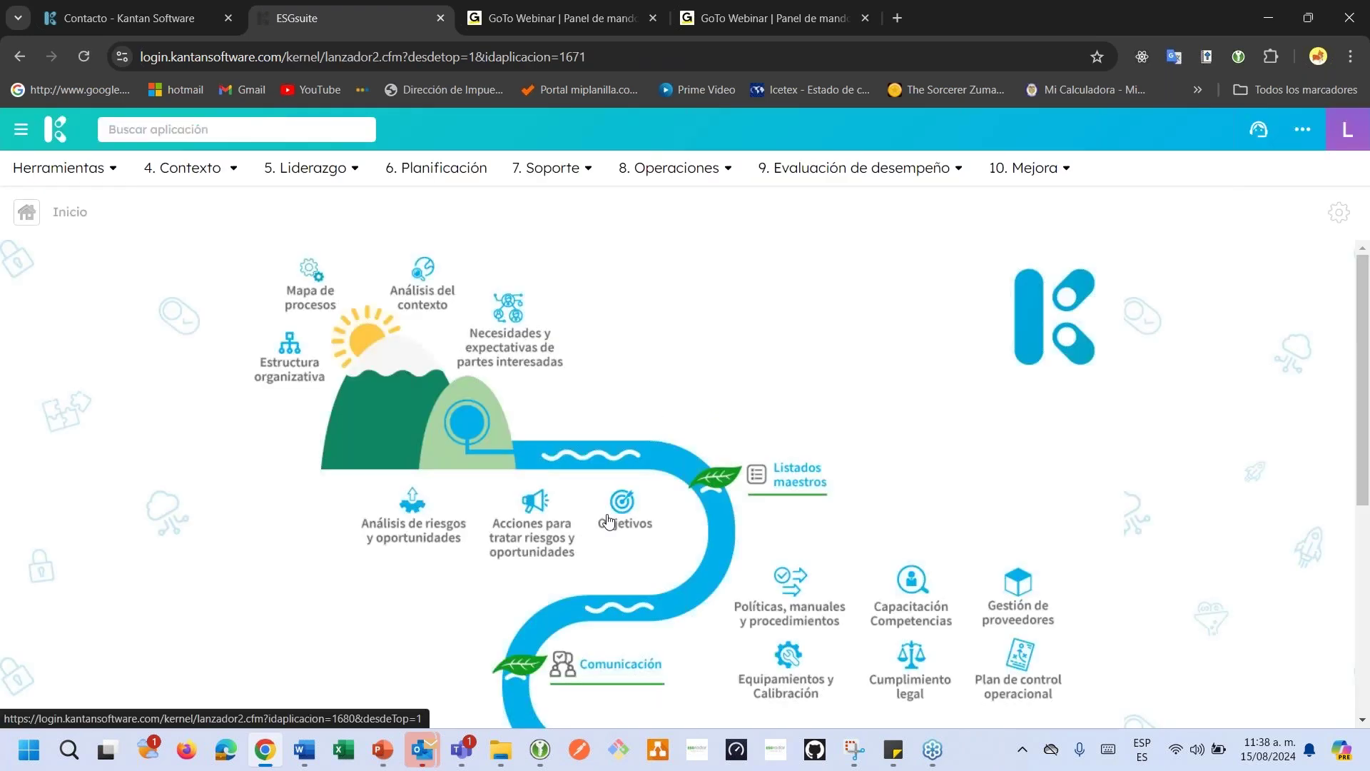
scroll(610, 521, "down", 3)
scroll(610, 485, "down", 3)
scroll(610, 485, "up", 5)
Check the Herramientas and Planificación menus and app search, then open the 5. Liderazgo options.
left_click(102, 179)
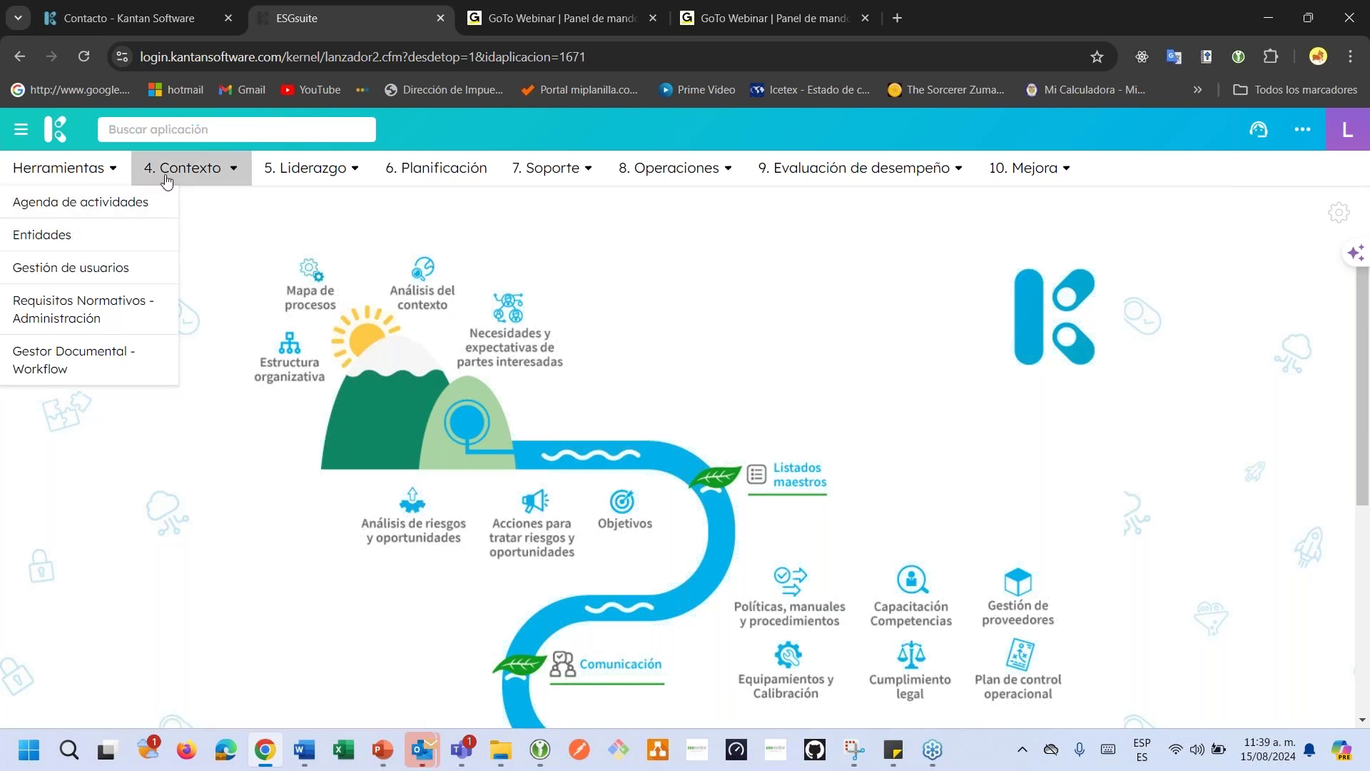
left_click(440, 174)
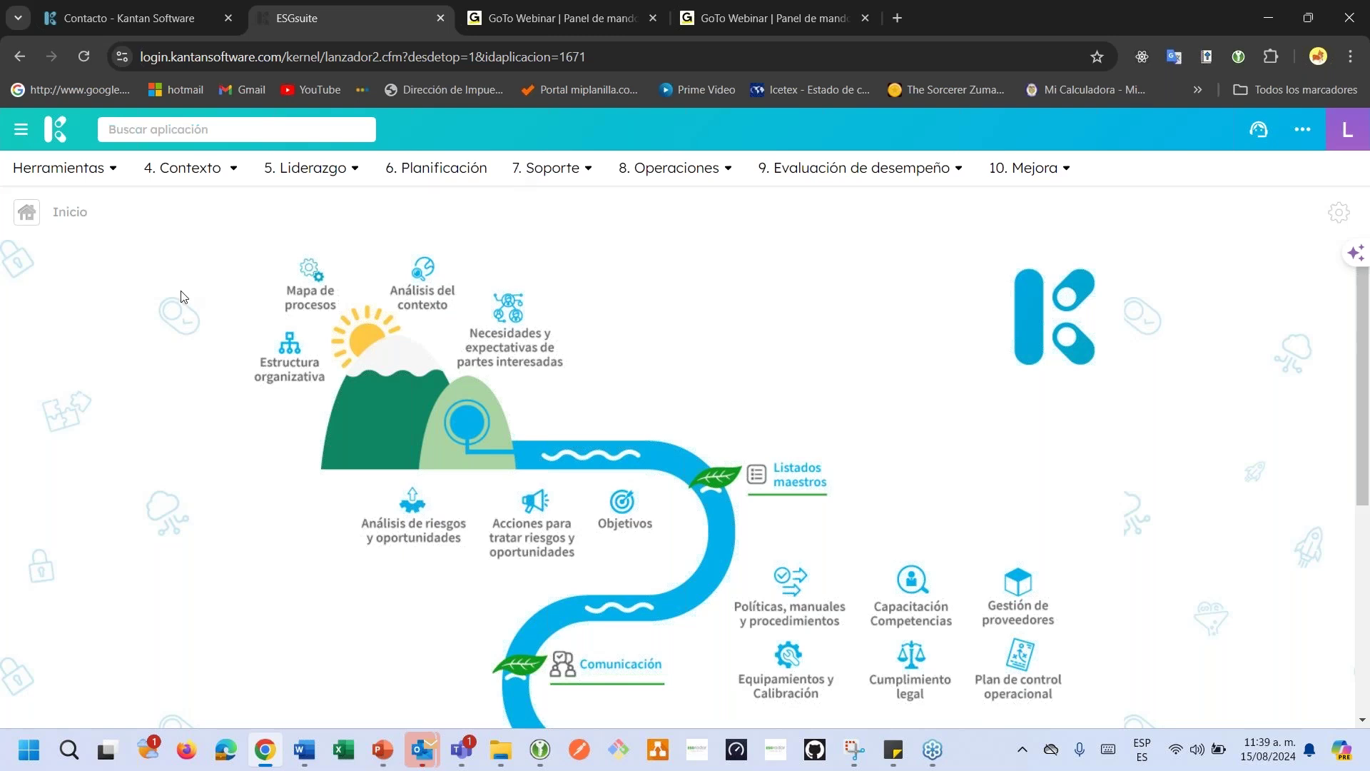
left_click(133, 128)
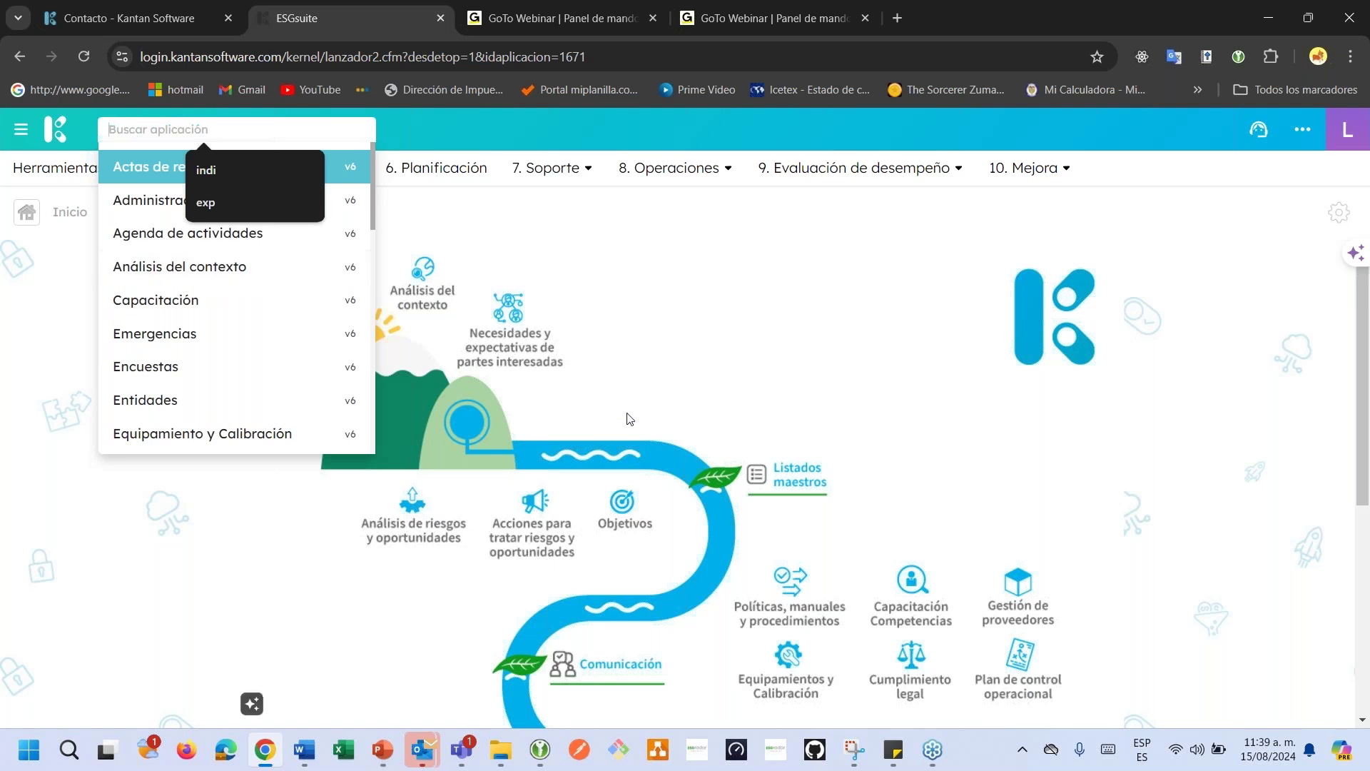
left_click(648, 369)
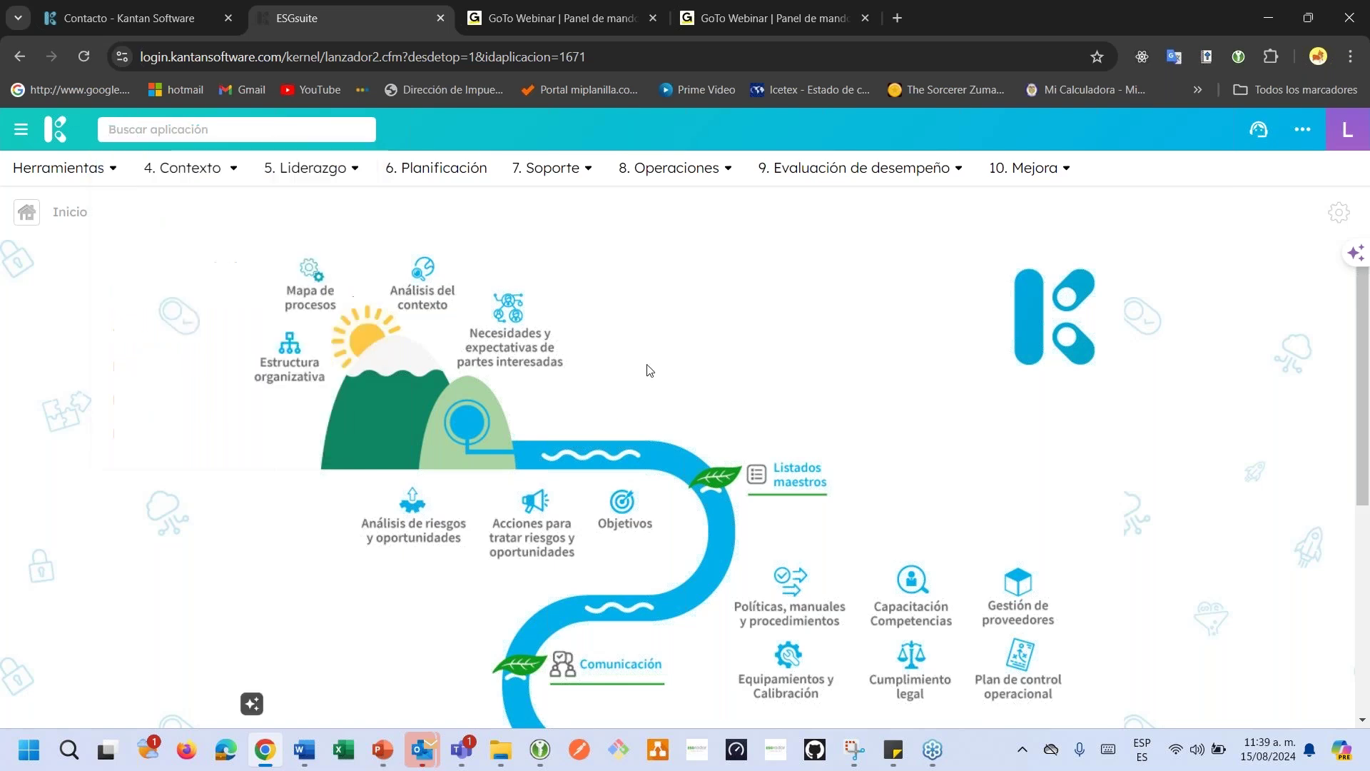
left_click(347, 184)
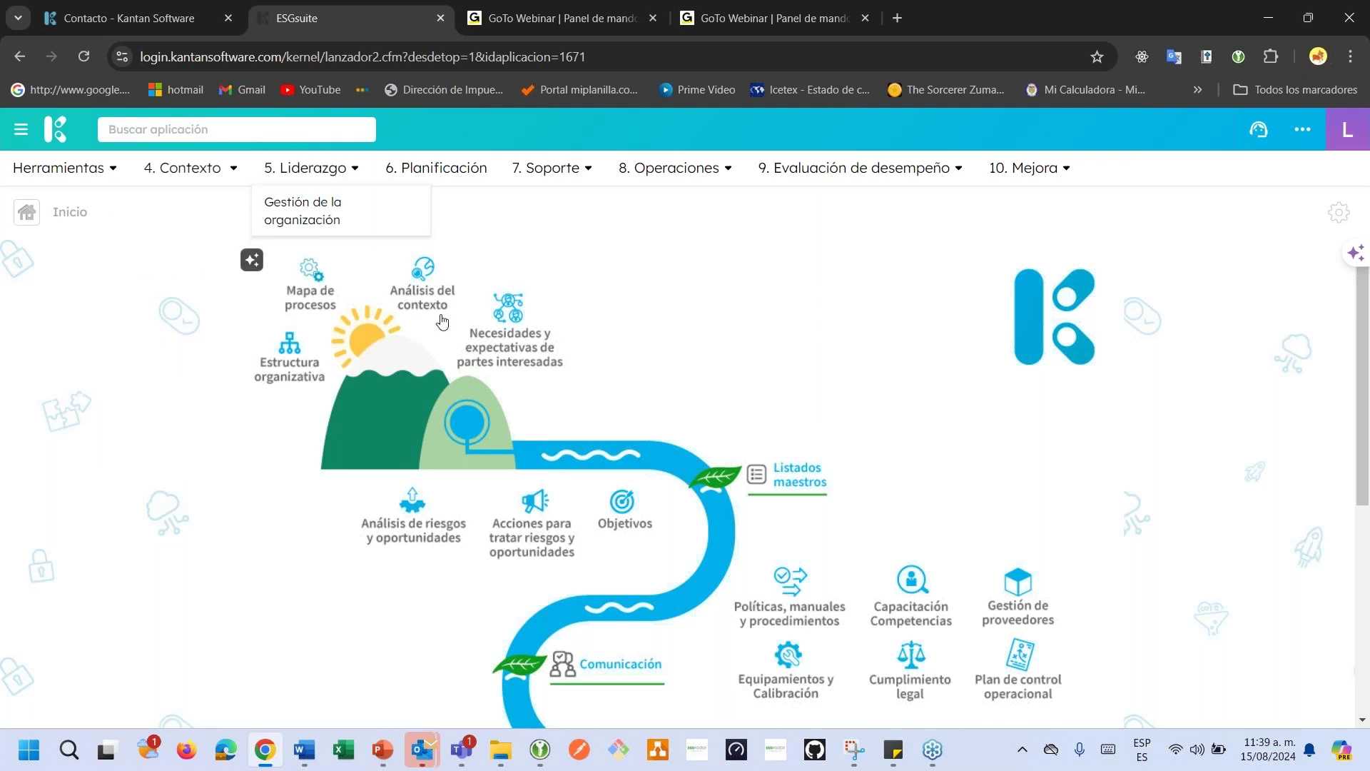
In Gestión de la organización, review Departamento, Cargo and Organigrama, then return to the Persona list.
left_click(300, 371)
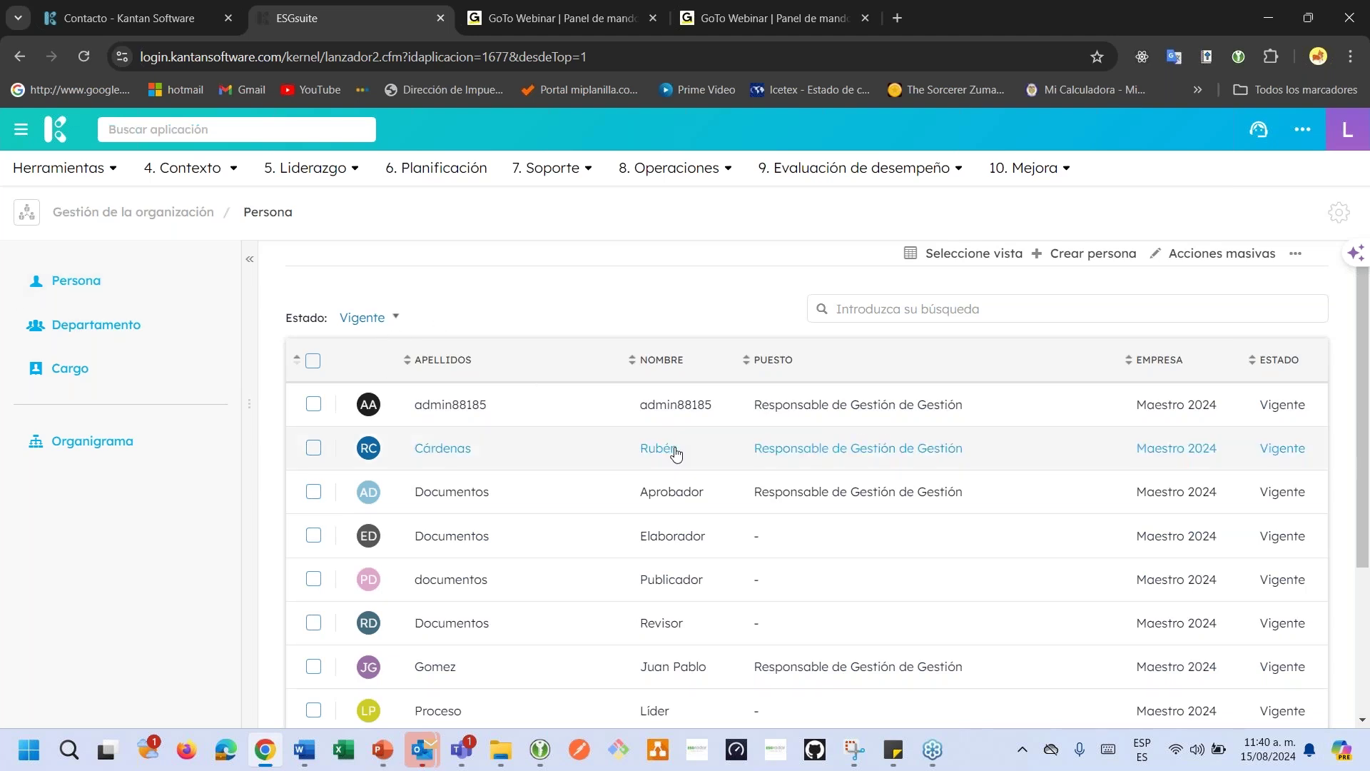
scroll(676, 451, "down", 3)
scroll(675, 452, "up", 3)
left_click(127, 336)
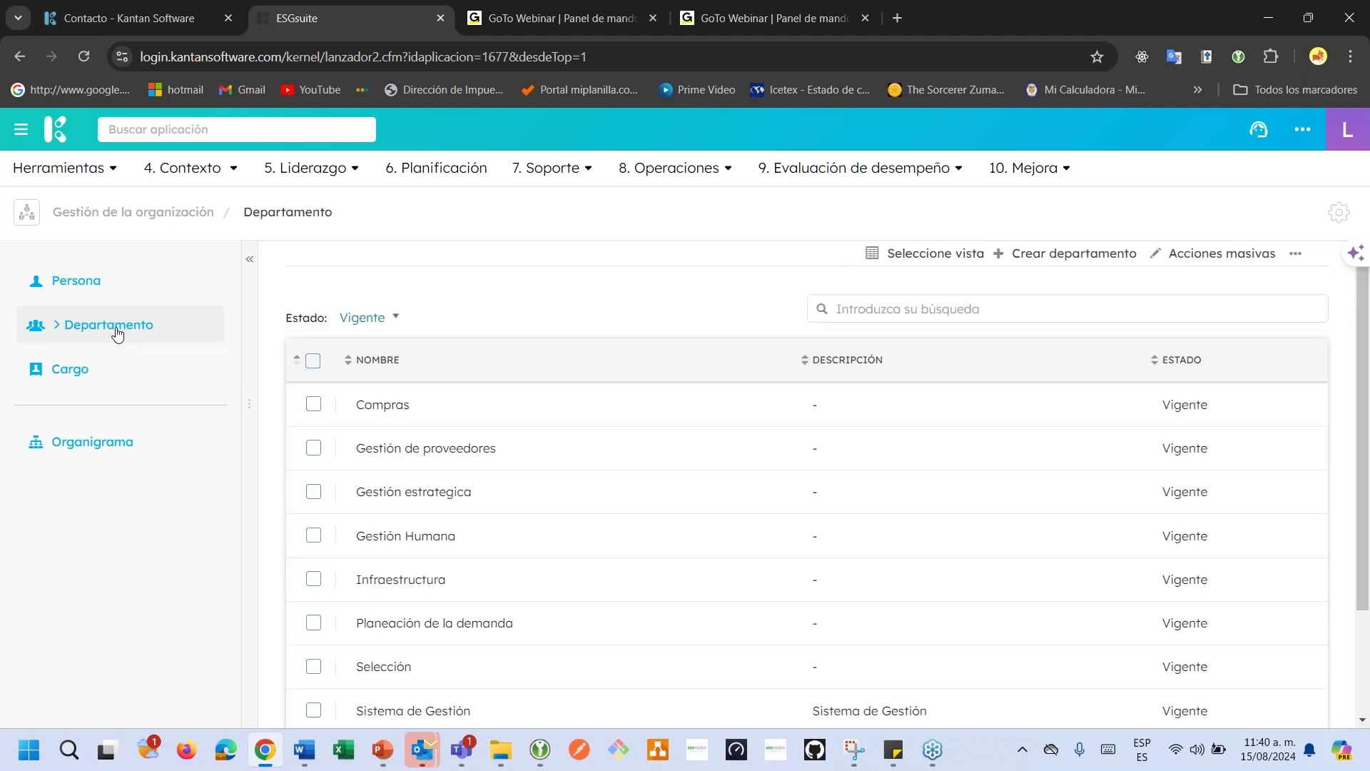
left_click(50, 372)
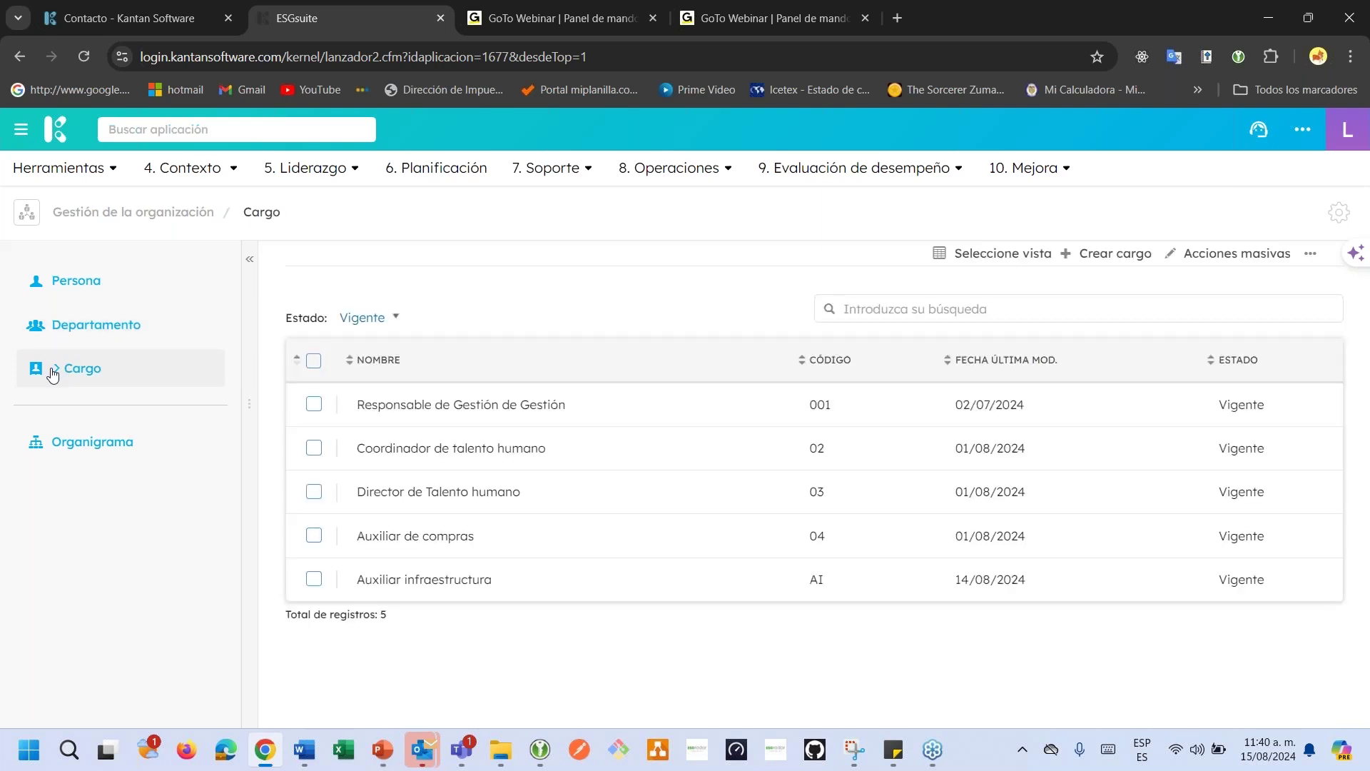
left_click(75, 445)
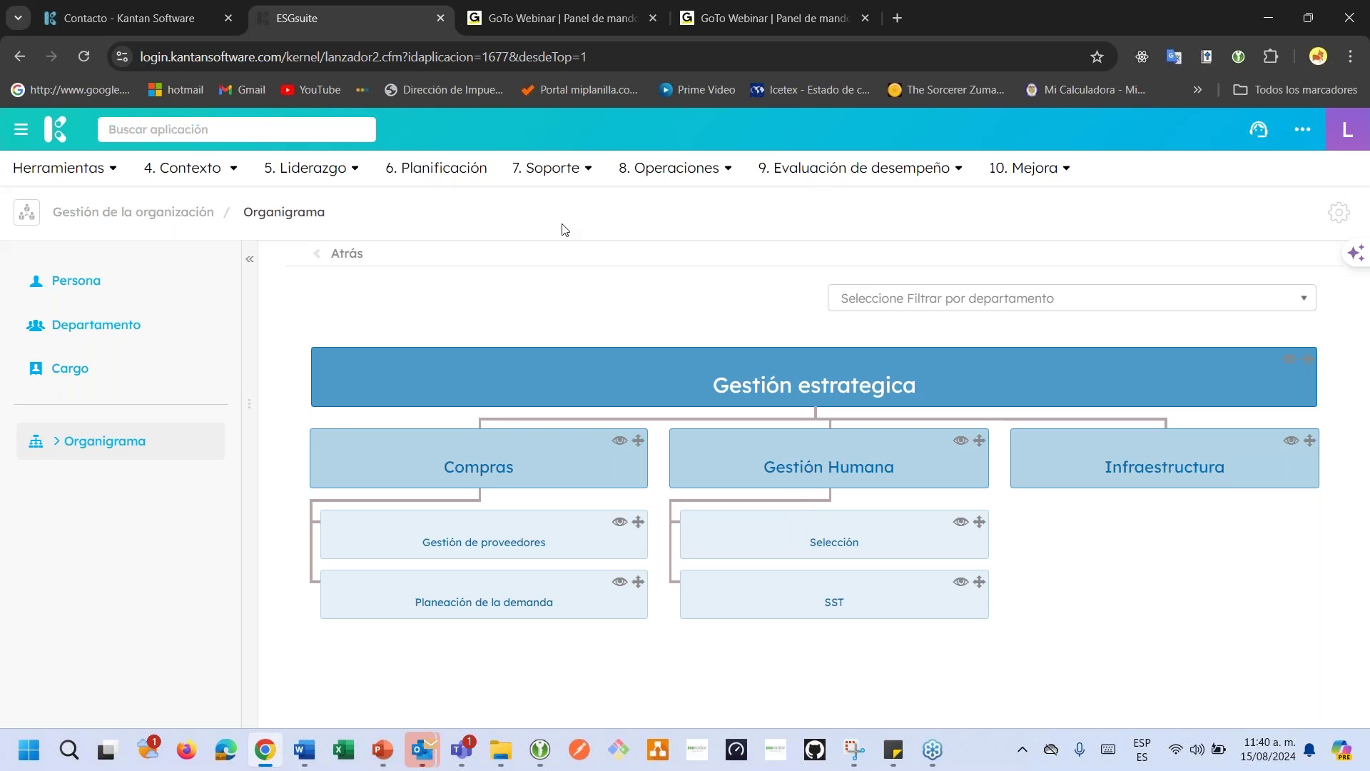
left_click(88, 282)
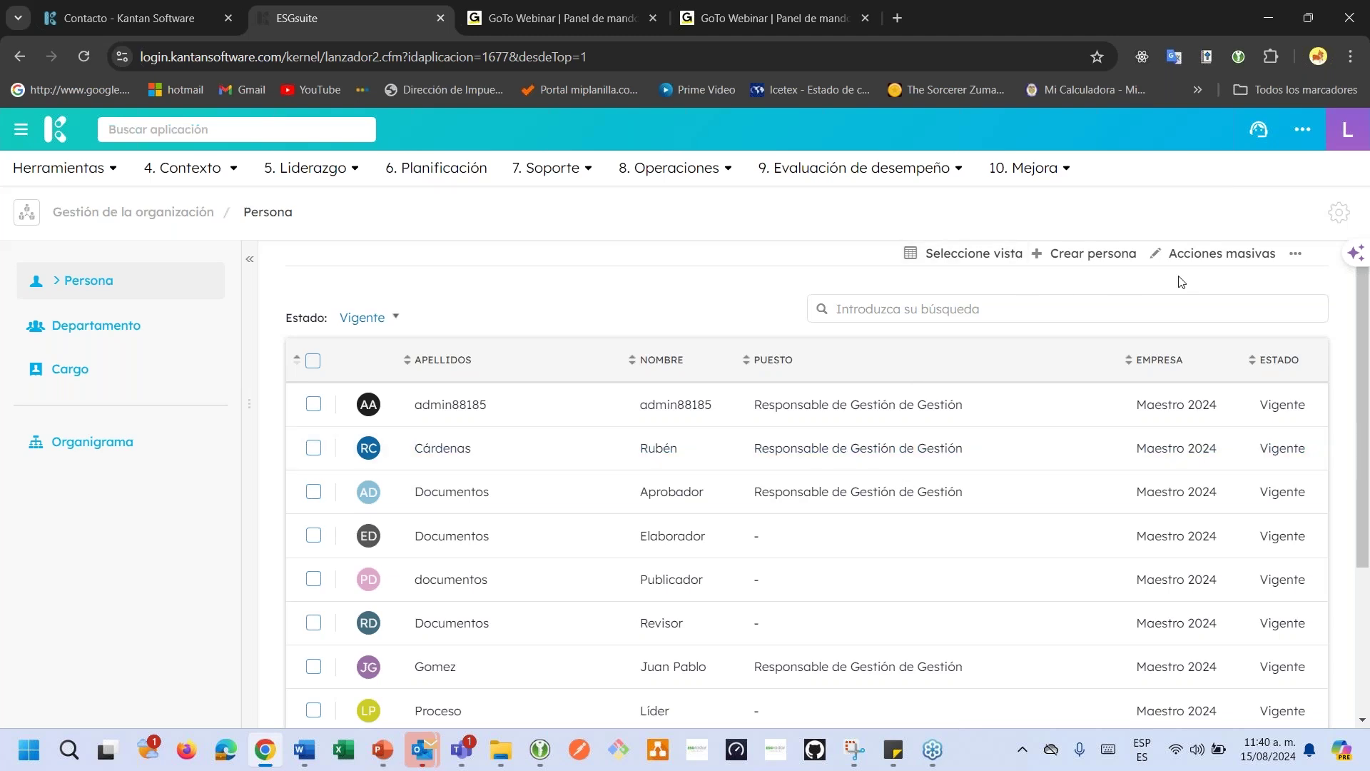
Start a new Persona record, leaving the salutation unselected.
left_click(1105, 255)
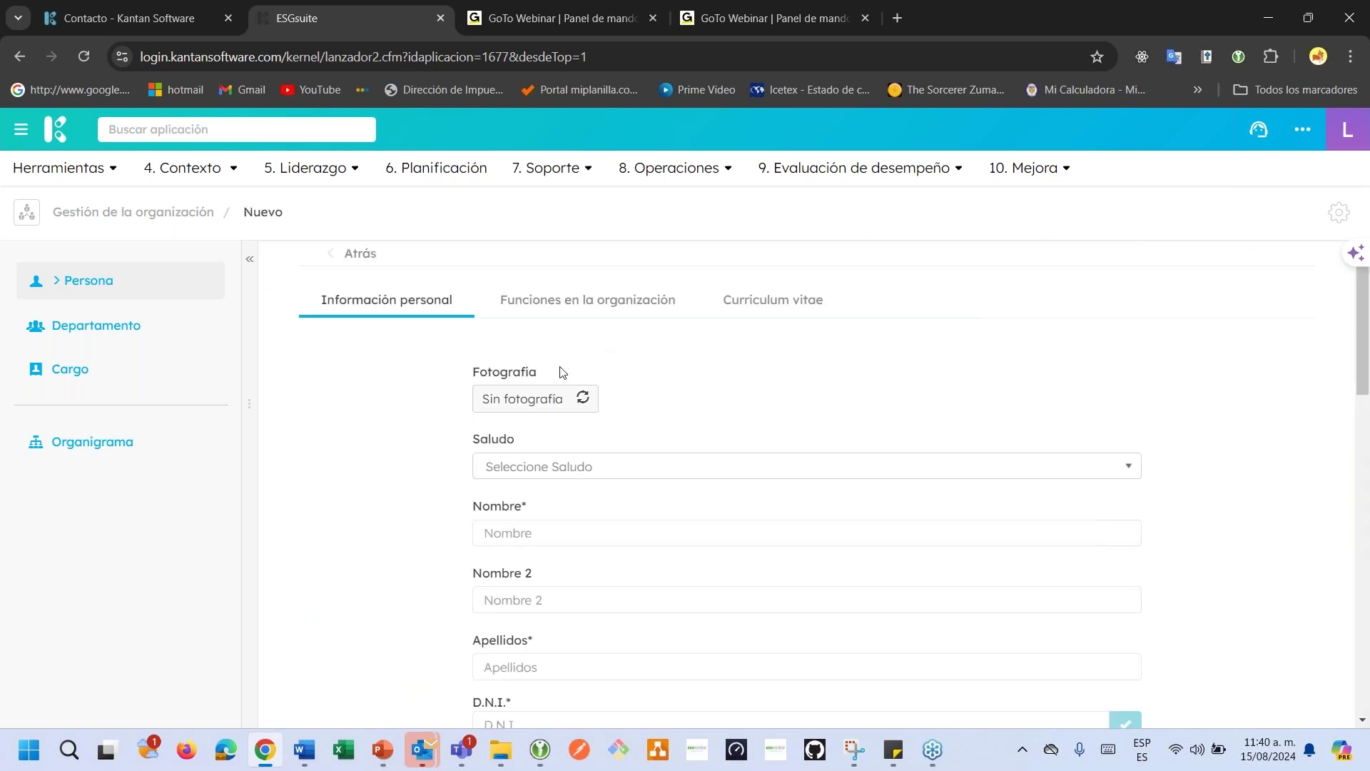
scroll(551, 379, "down", 1)
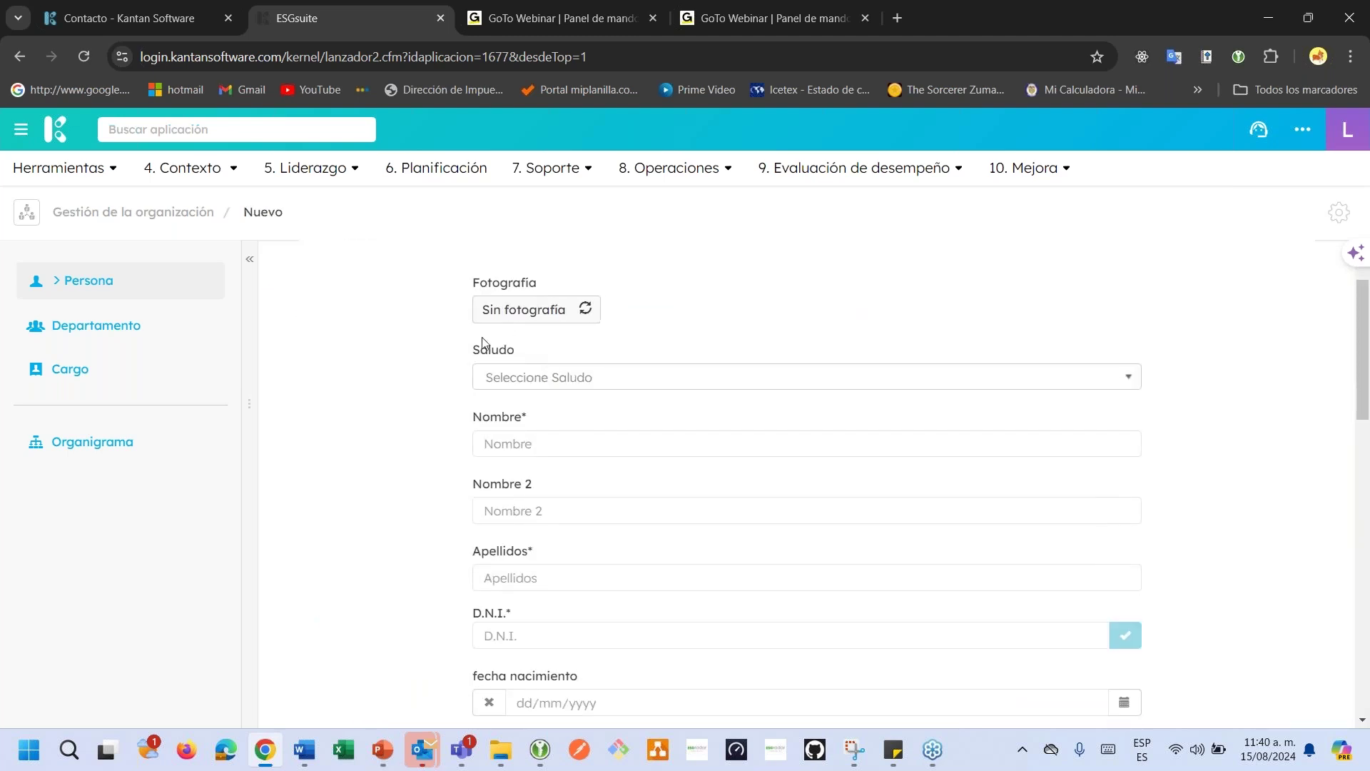
left_click(520, 386)
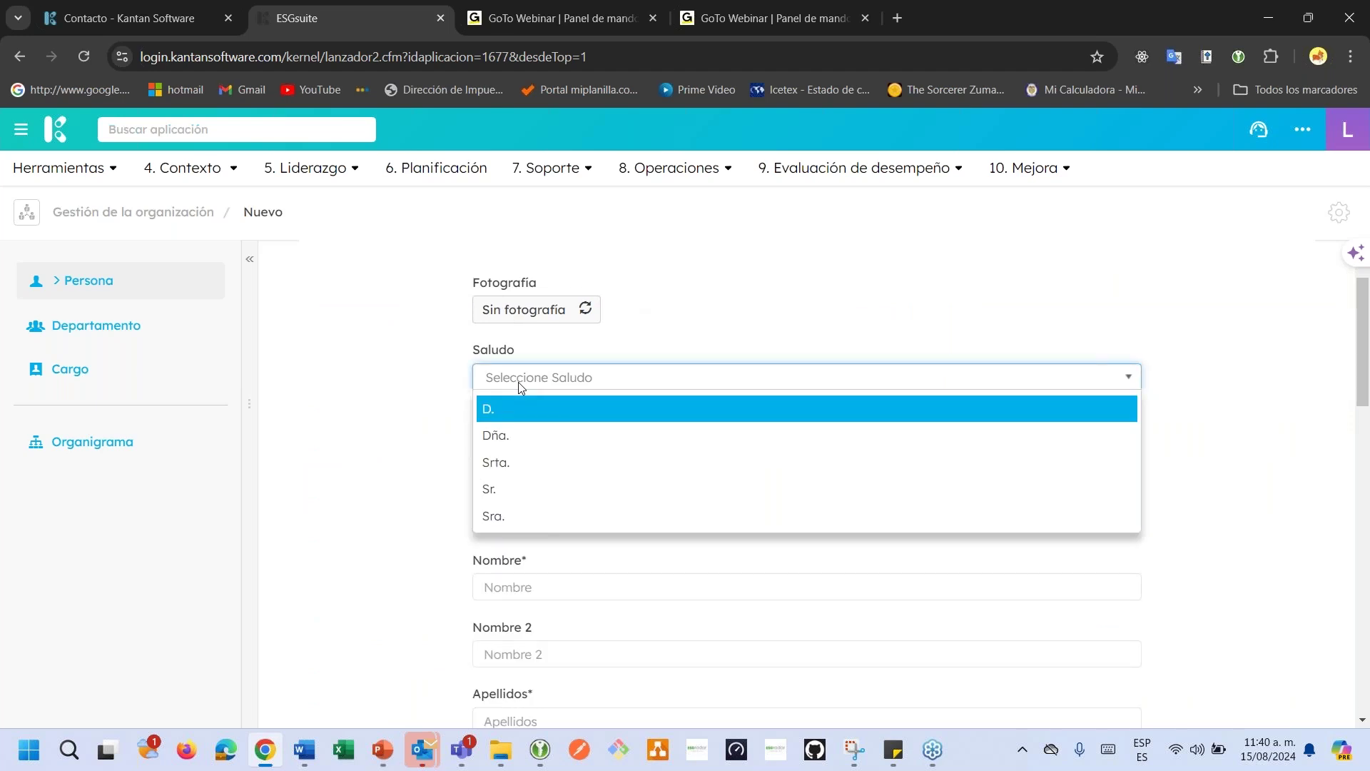
left_click(352, 388)
Enter the person's first name, surname and D.N.I. number.
left_click(560, 449)
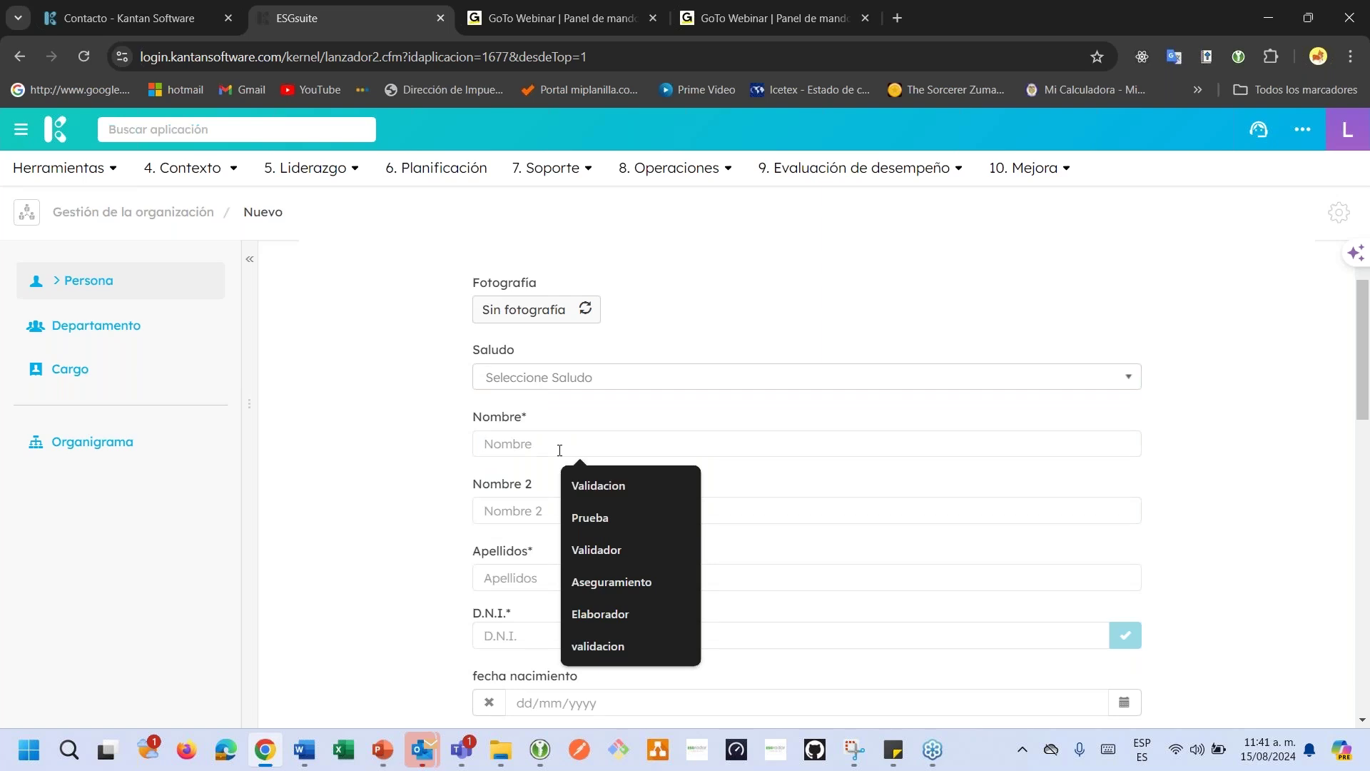
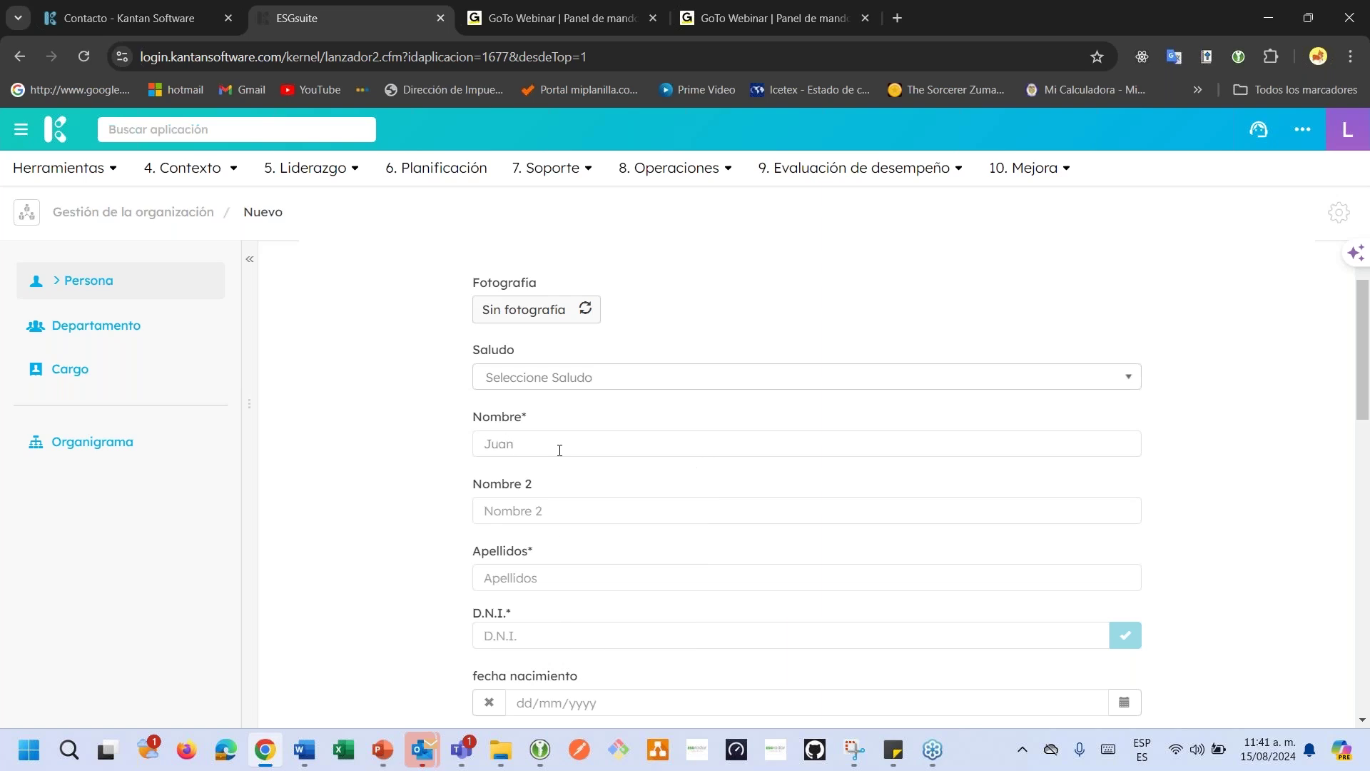
left_click(513, 585)
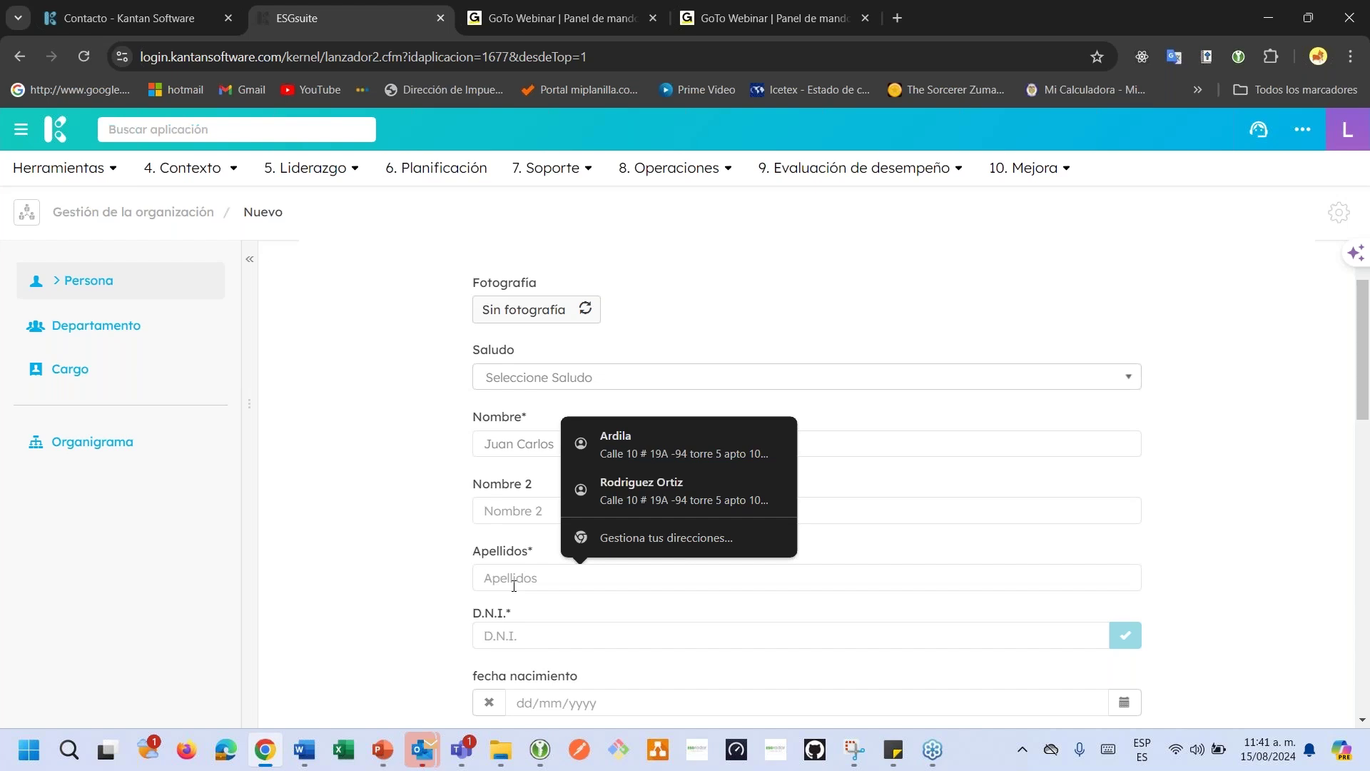
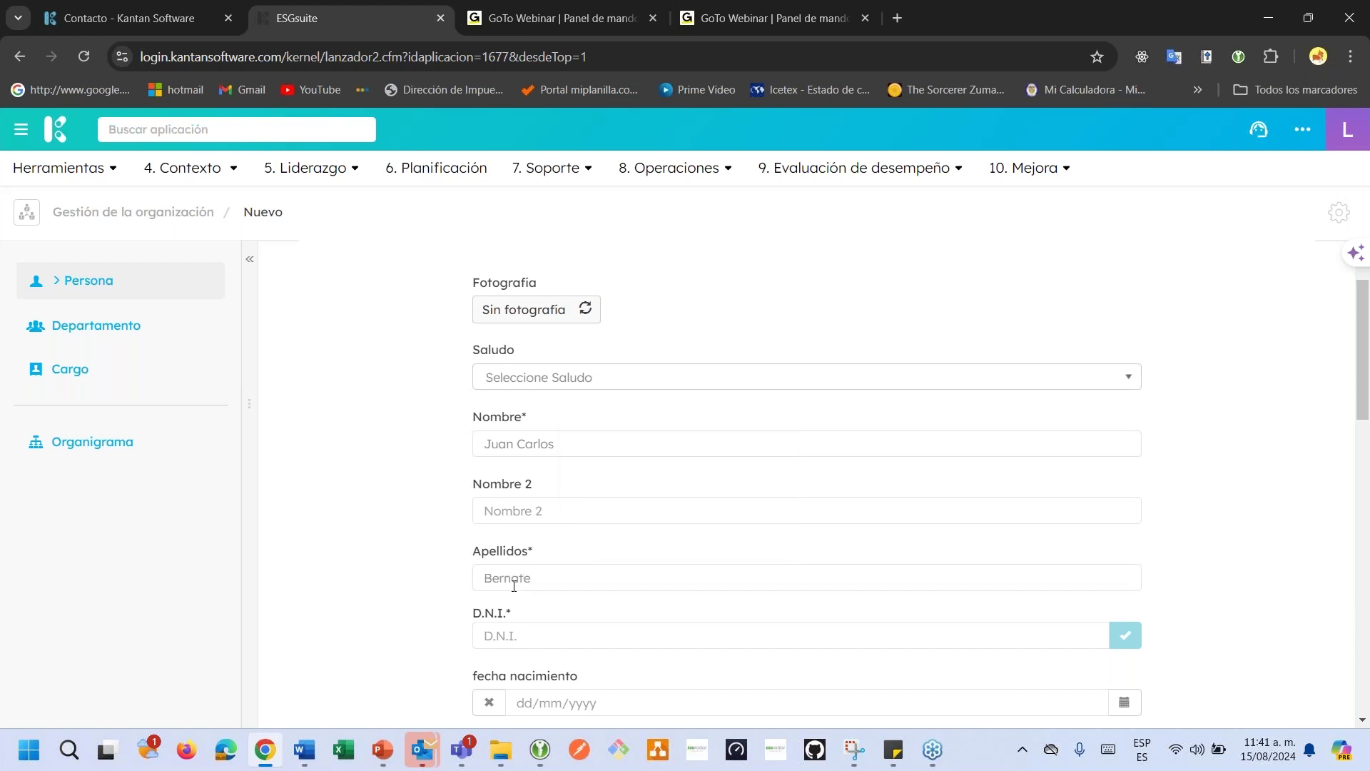
left_click(512, 636)
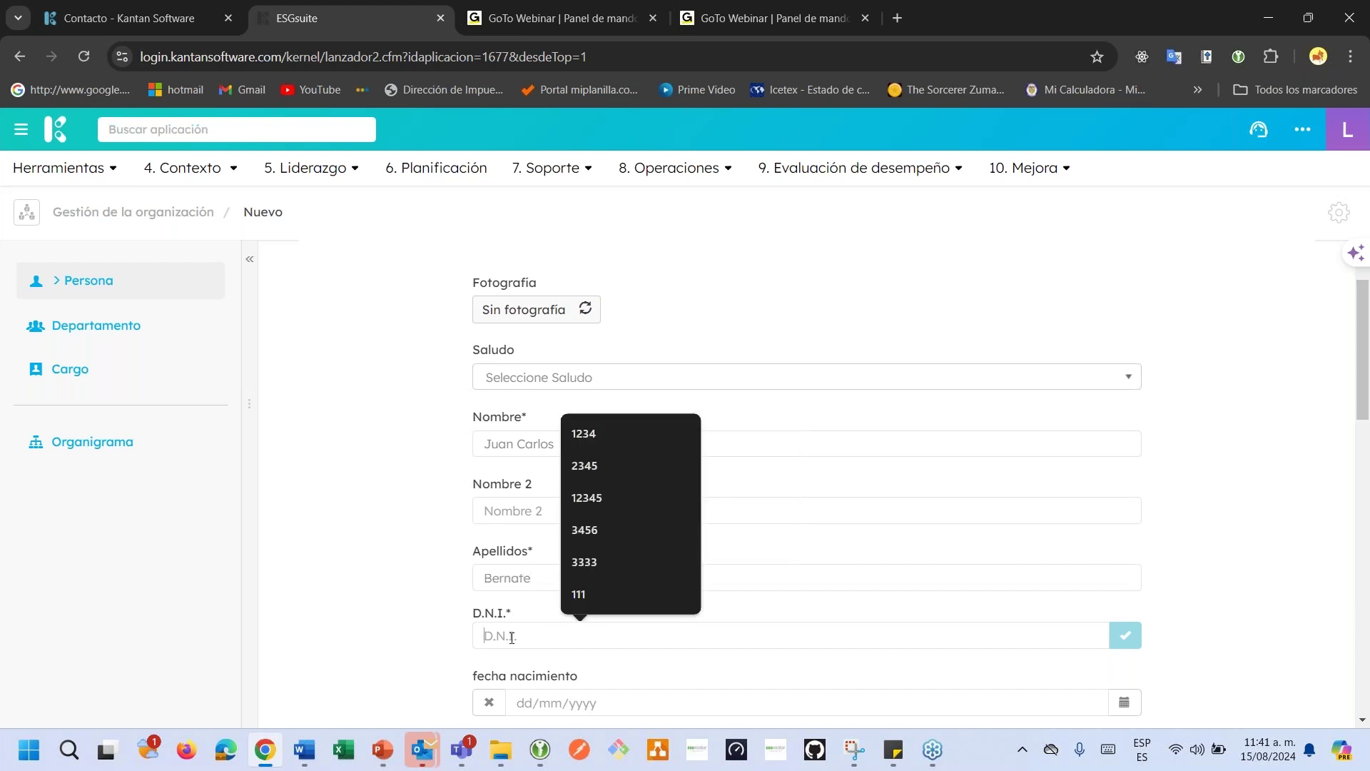
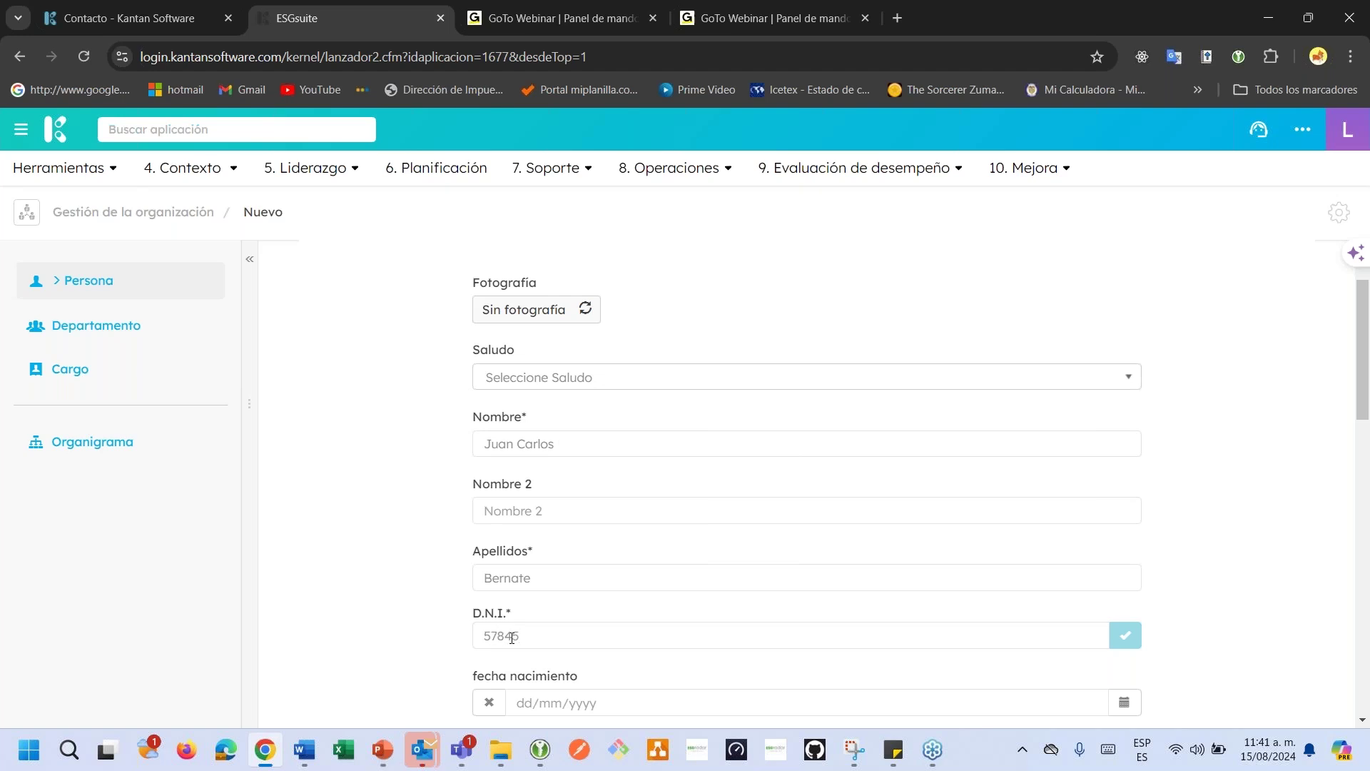
scroll(513, 635, "down", 3)
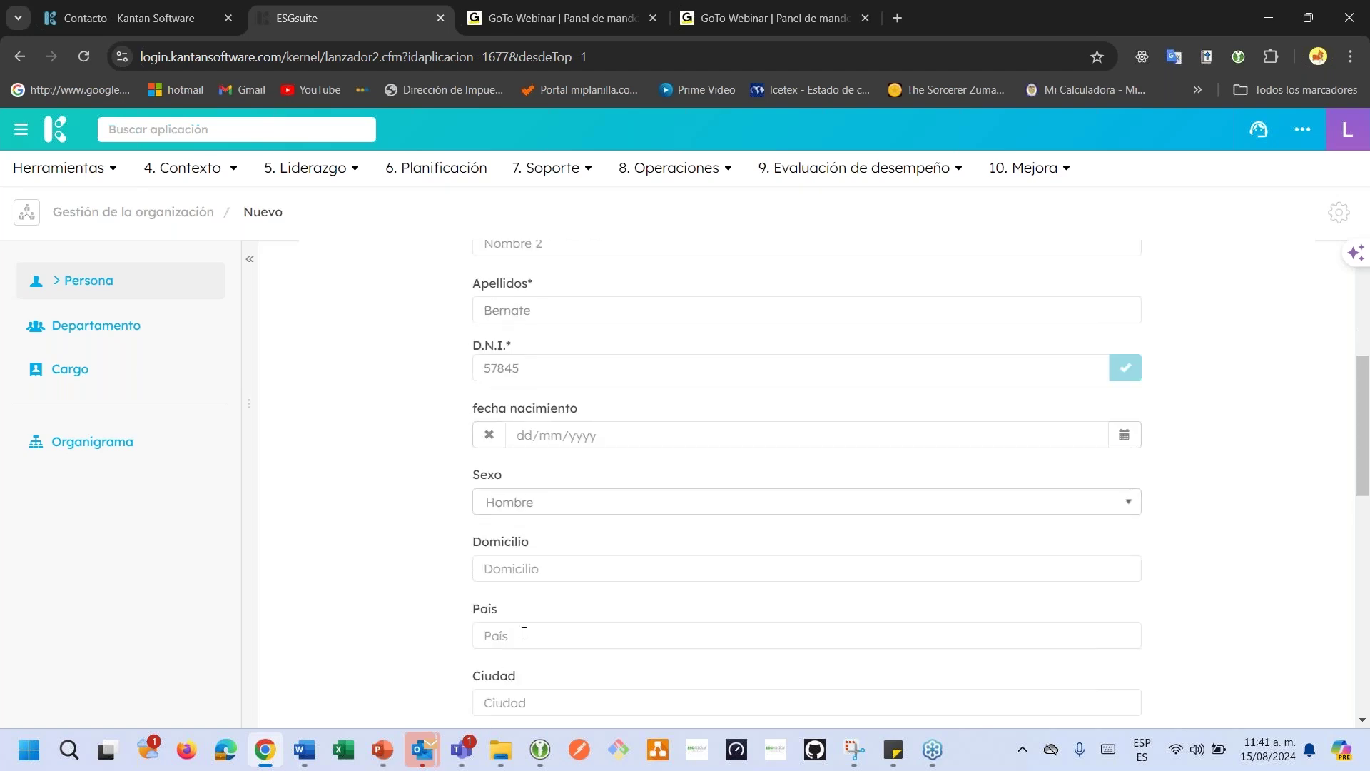
Set the birth date to 05/01/1999 with the calendar picker.
scroll(884, 467, "down", 1)
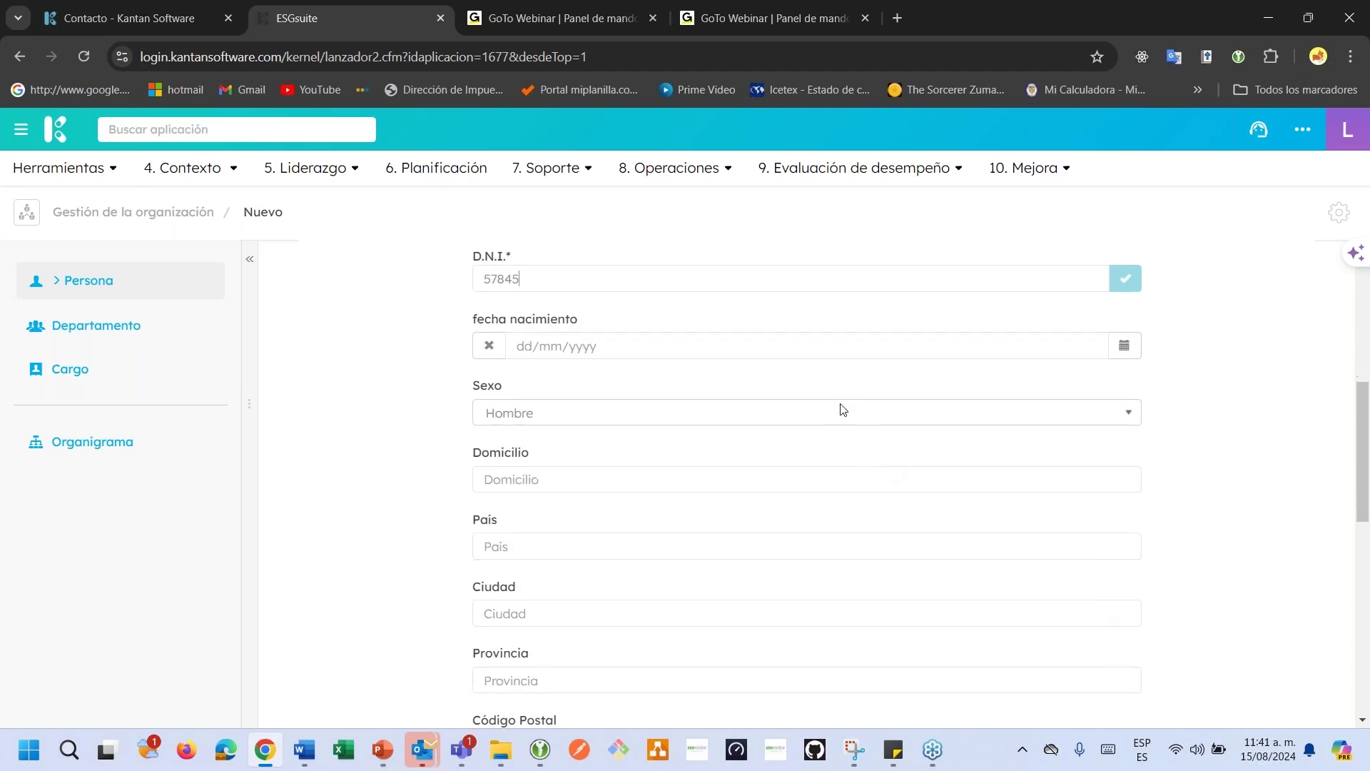
left_click(1124, 345)
left_click(1190, 379)
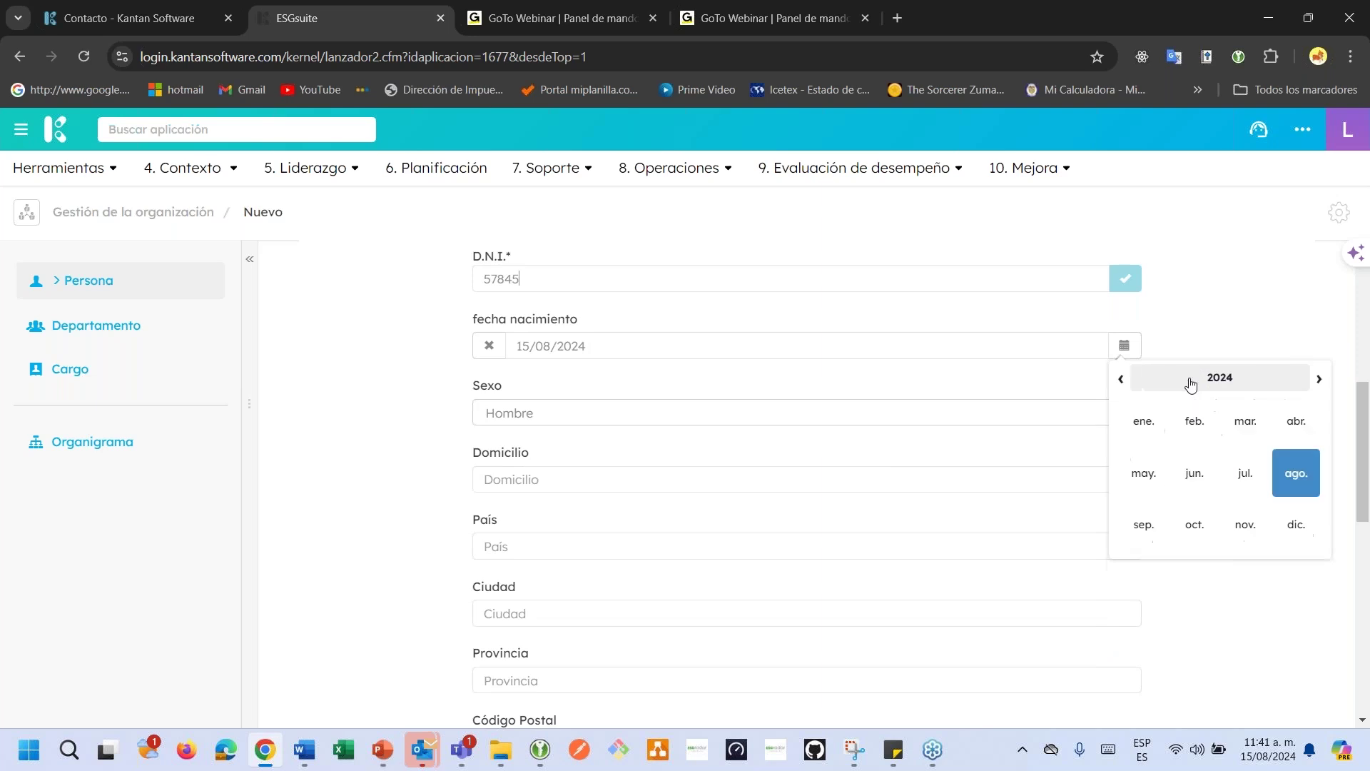
left_click(1190, 382)
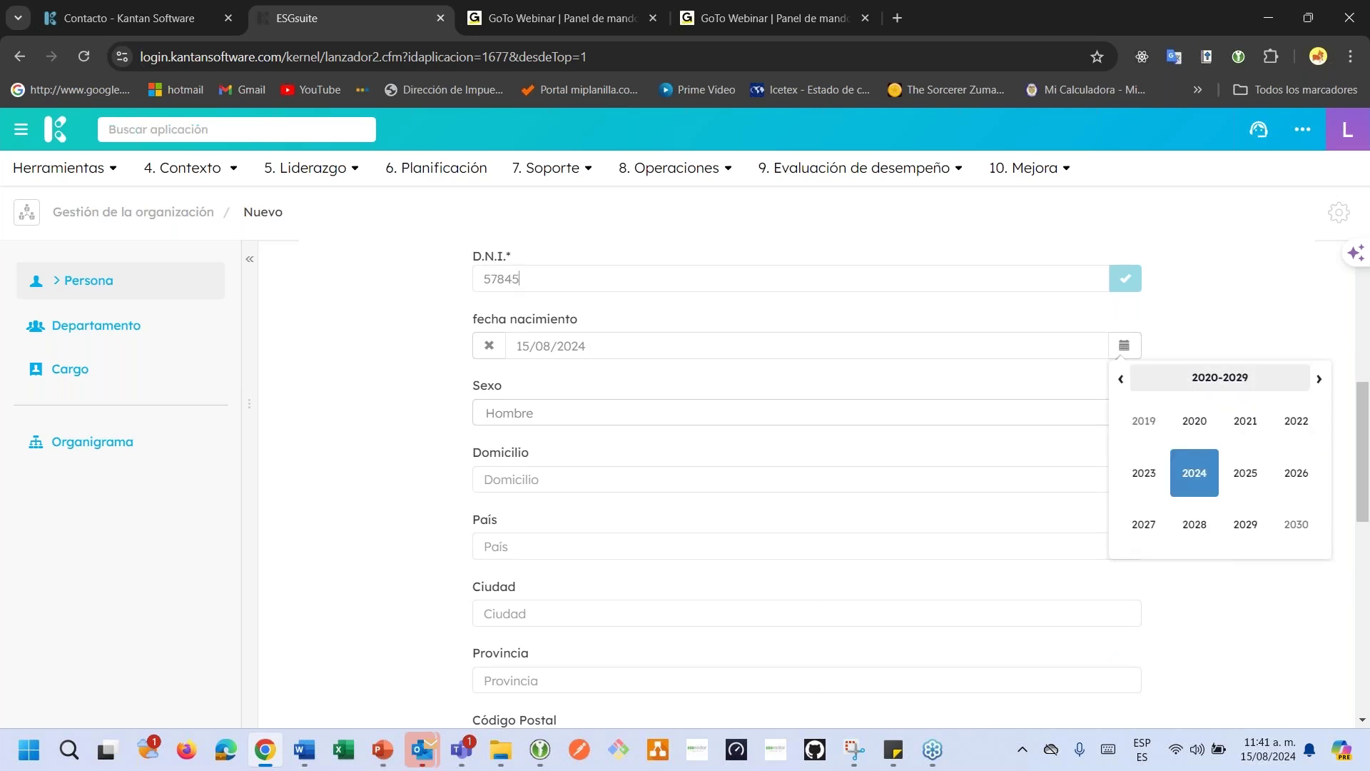
left_click(1118, 380)
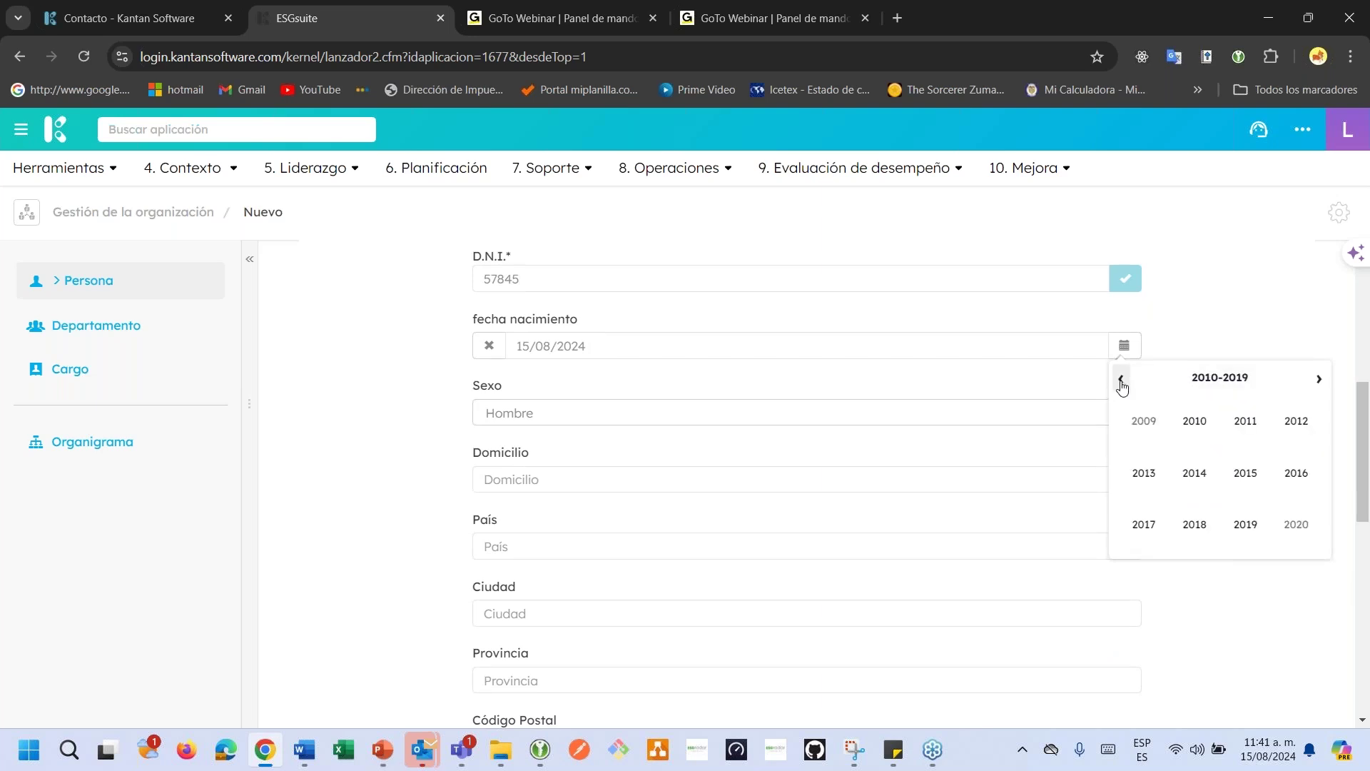
left_click(1119, 380)
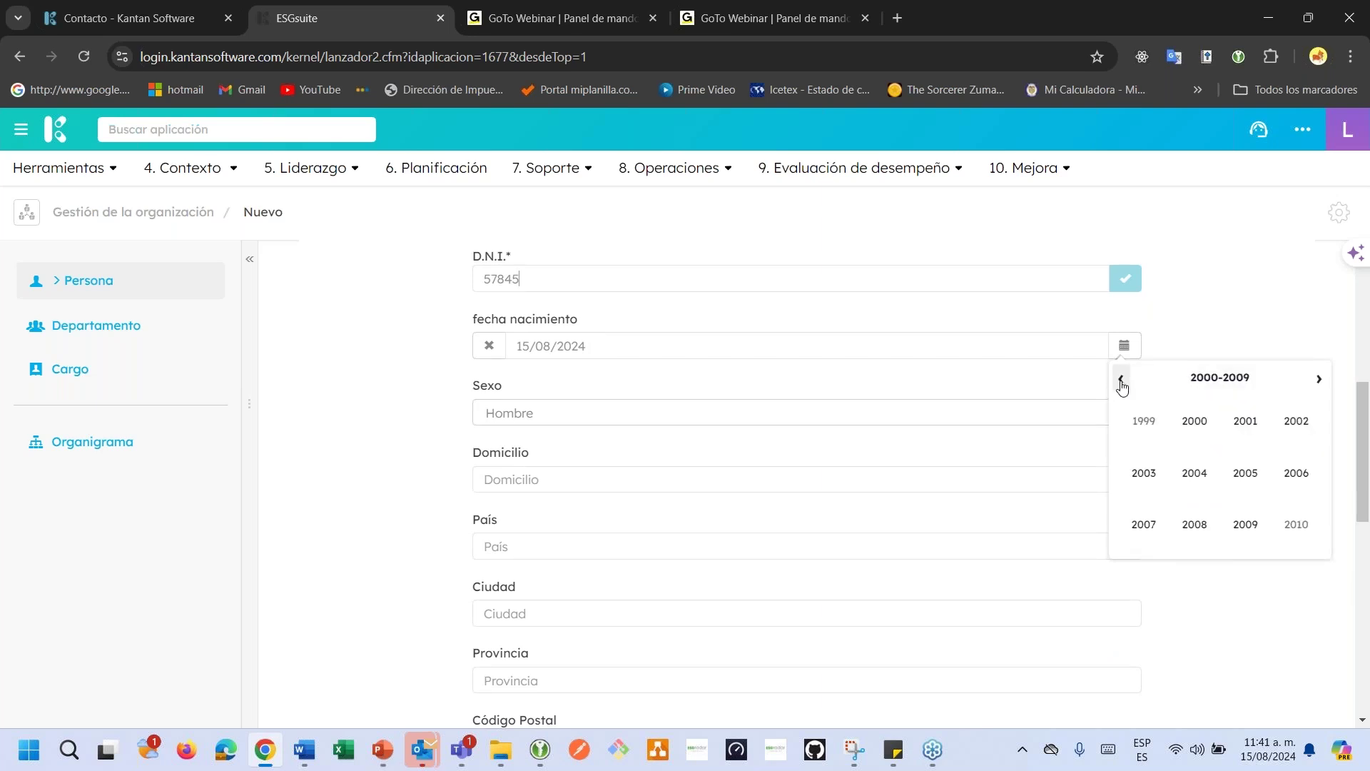
left_click(1148, 436)
left_click(1148, 436)
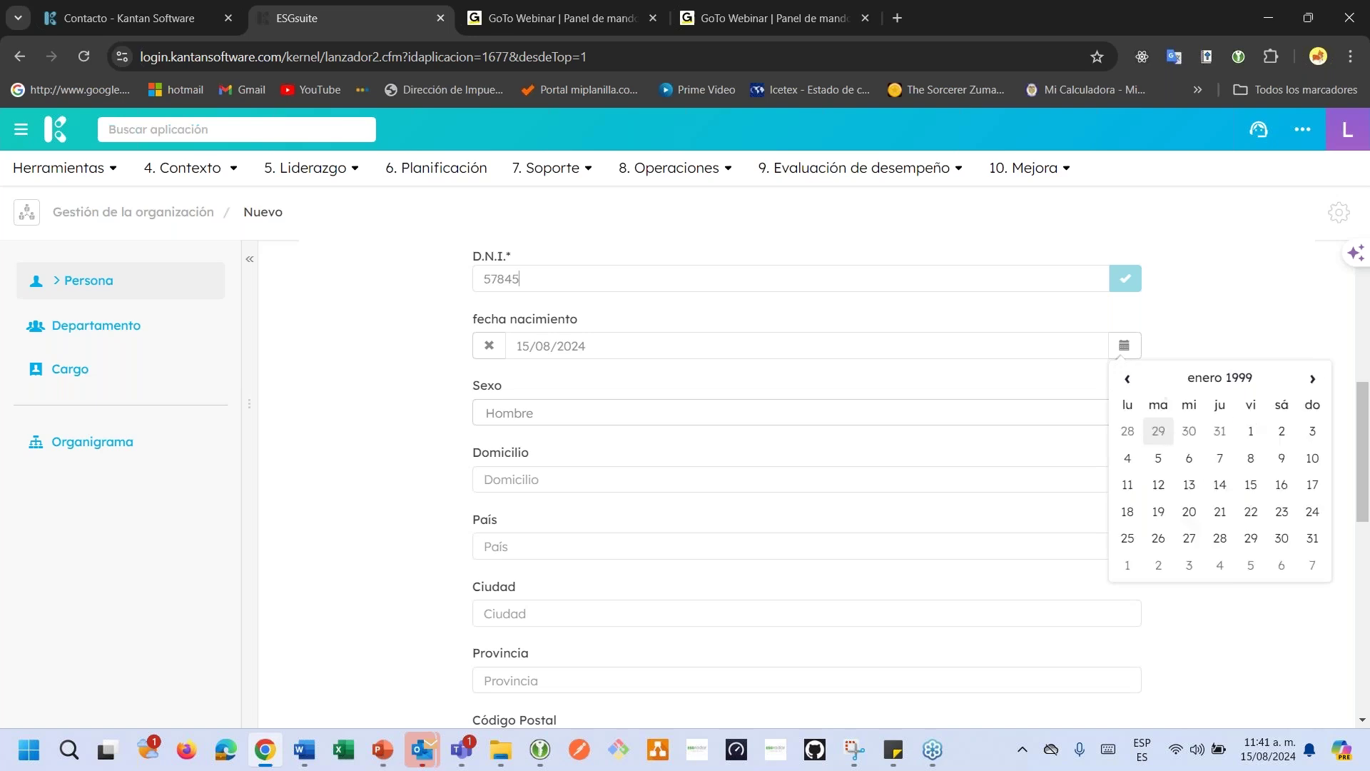
left_click(1158, 461)
Keep sex as Hombre and autofill the home address with Colombia as country.
left_click(559, 425)
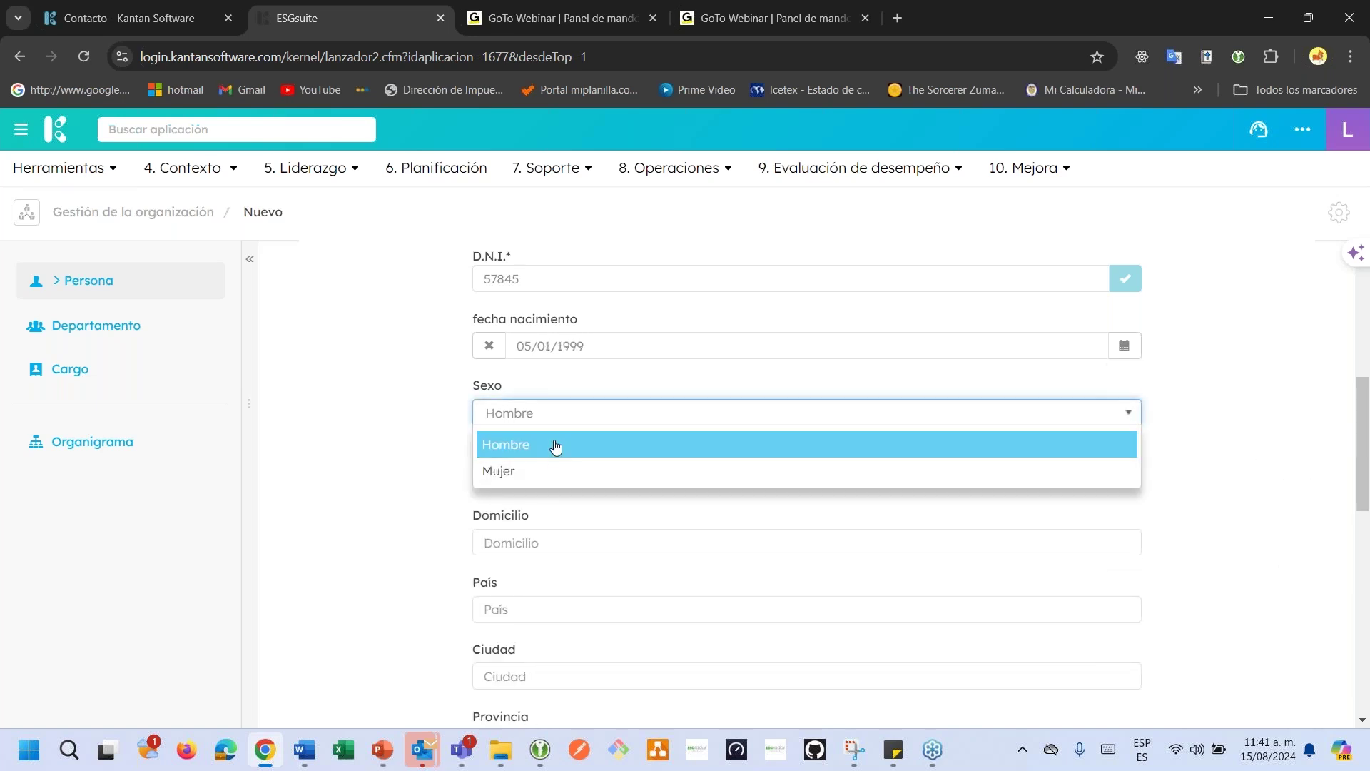
left_click(554, 448)
left_click(560, 480)
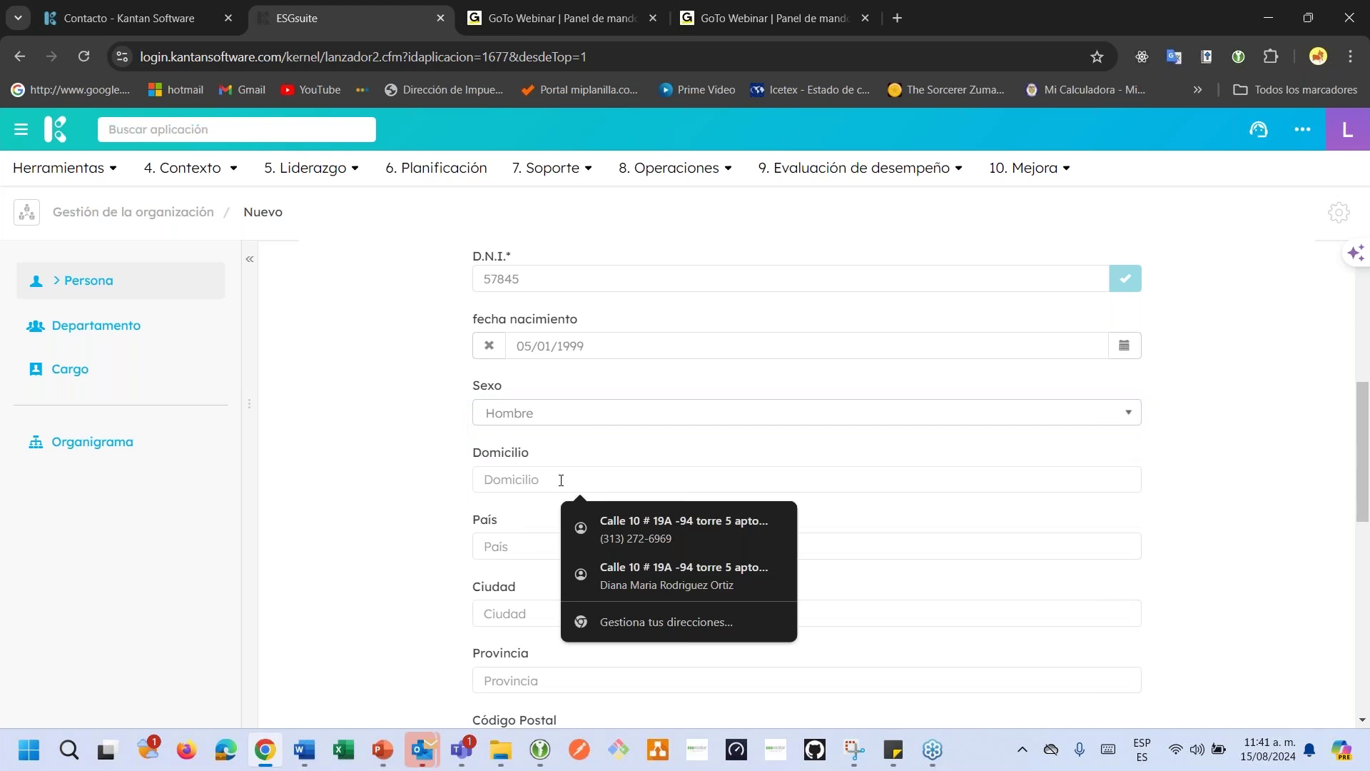
key("Down")
key("Return")
scroll(517, 457, "down", 1)
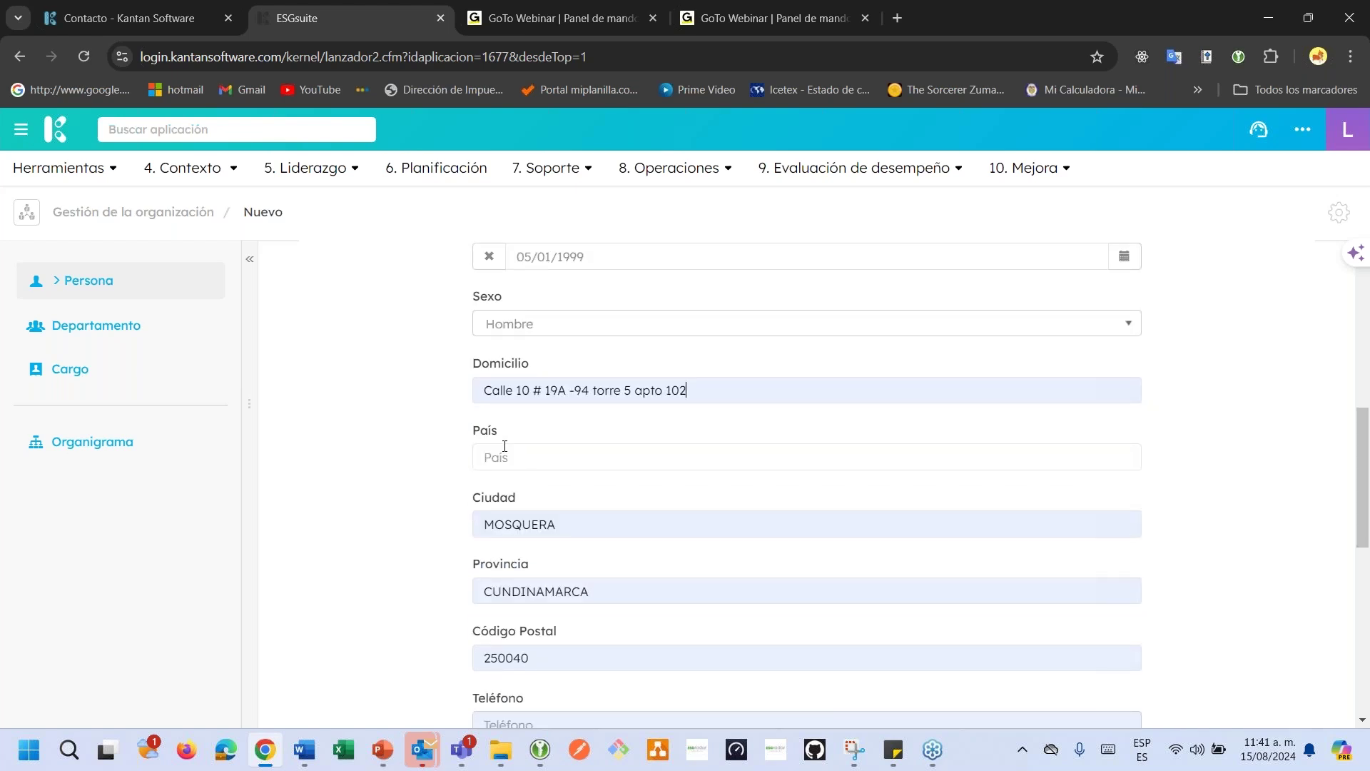
left_click(517, 453)
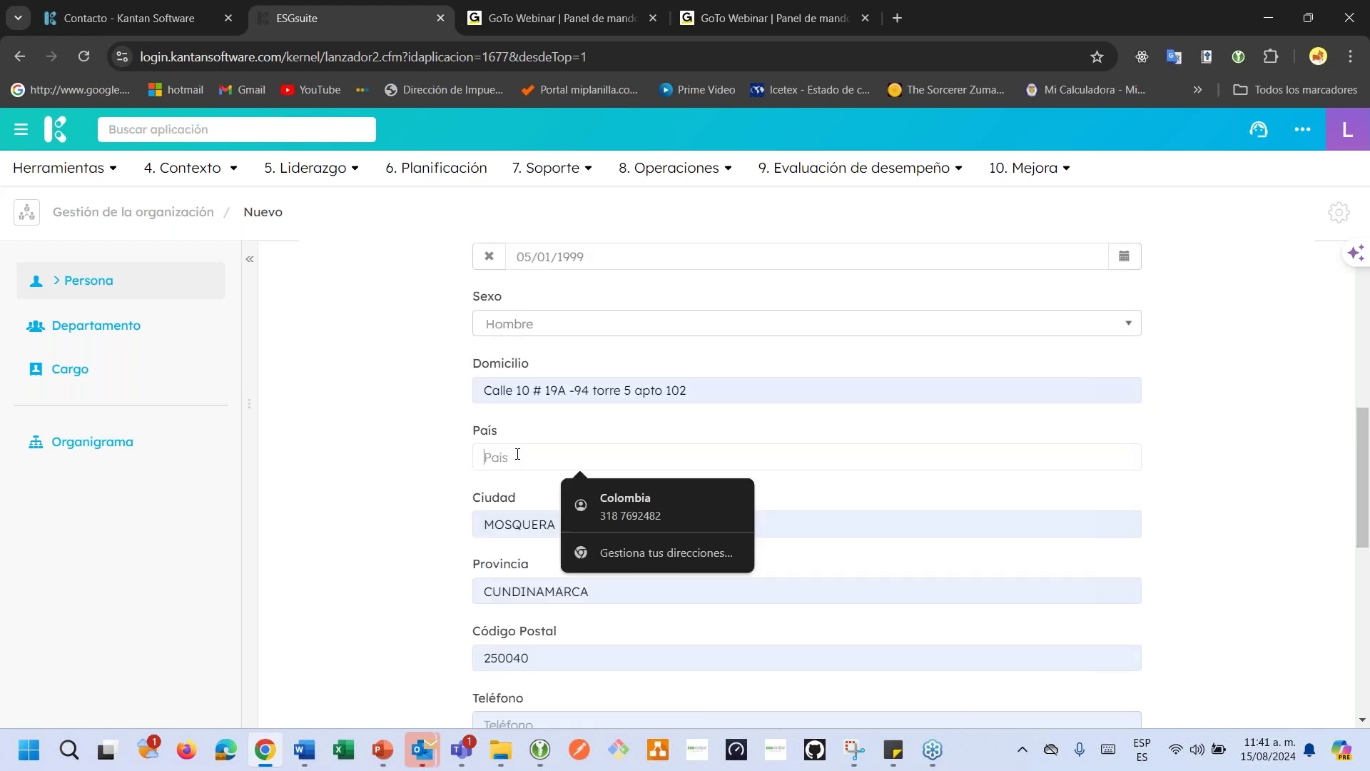
left_click(589, 498)
scroll(588, 503, "down", 2)
left_click(572, 349)
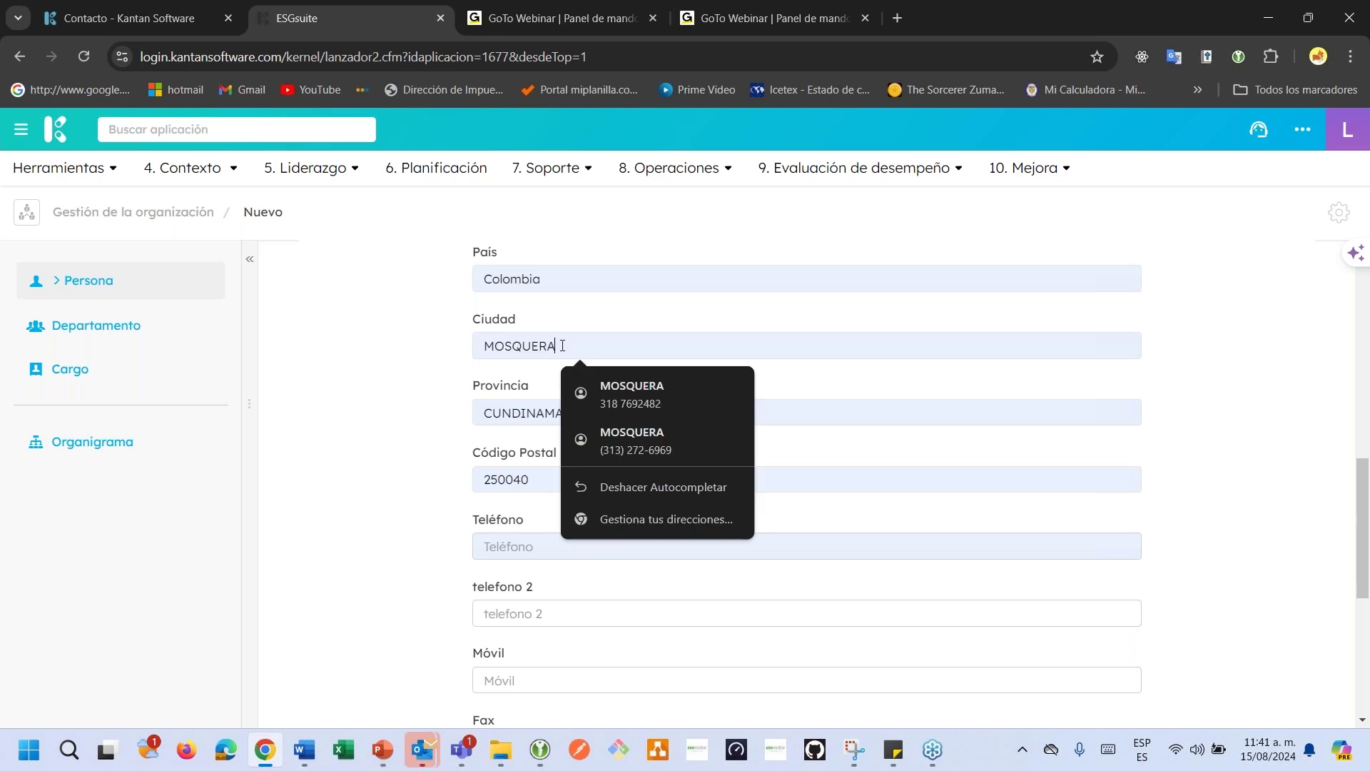
left_click_drag(564, 346, 484, 345)
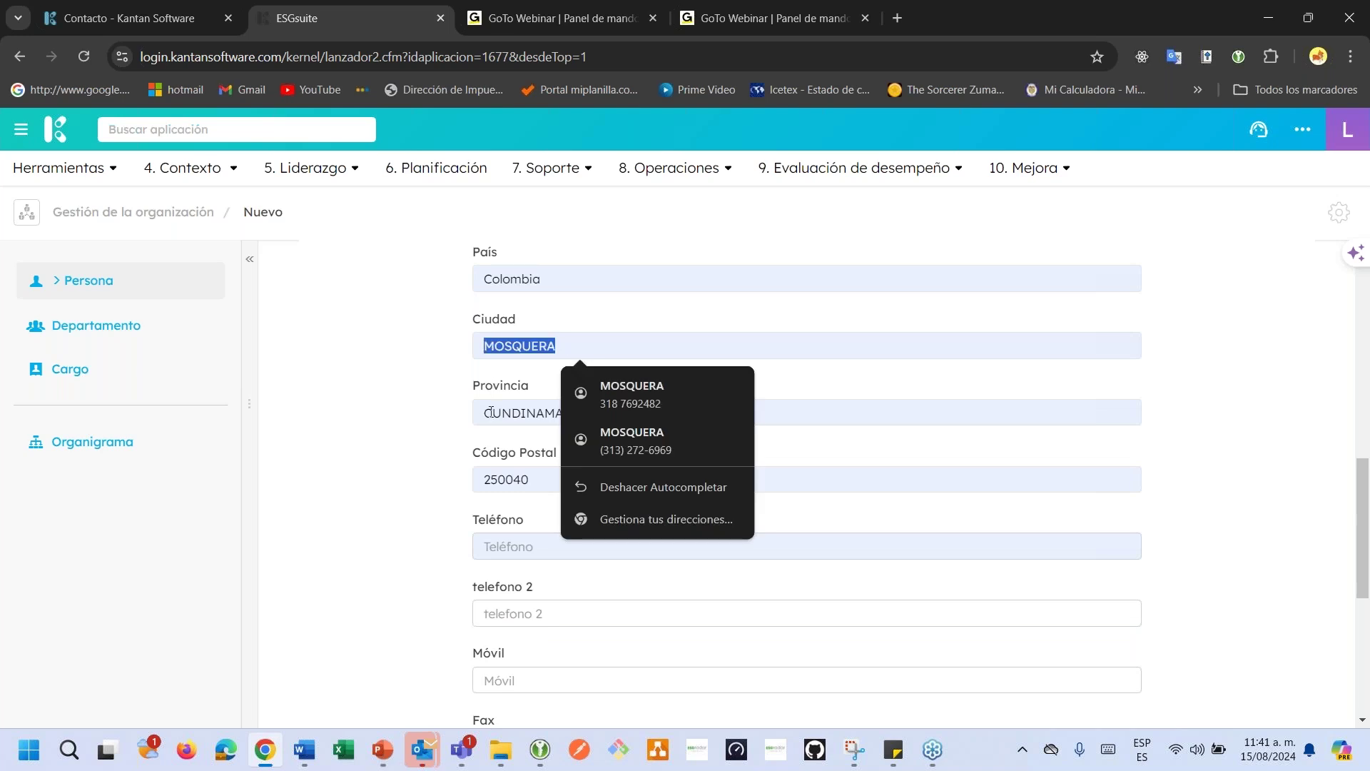
left_click(490, 413)
left_click(581, 392)
Autofill the person's saved phone number and e-mail address.
scroll(583, 396, "down", 1)
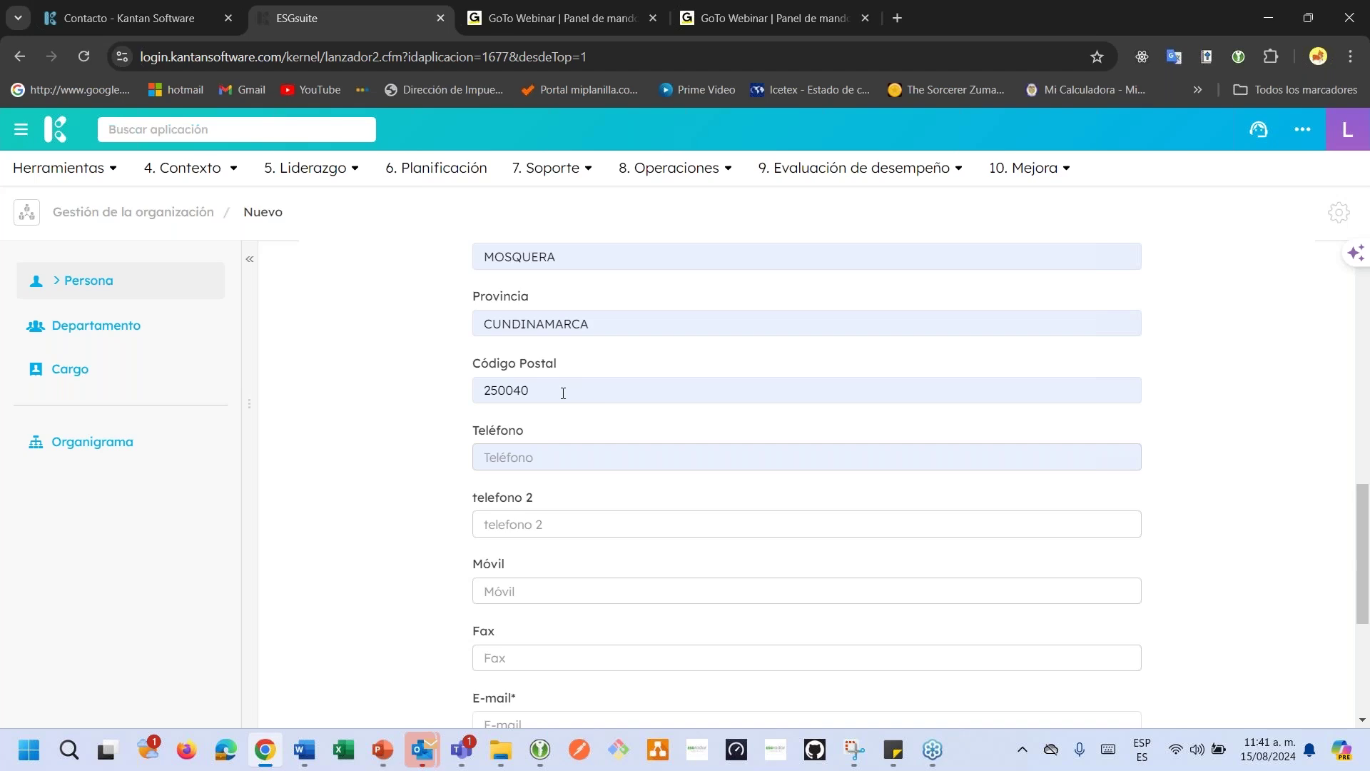
left_click(543, 450)
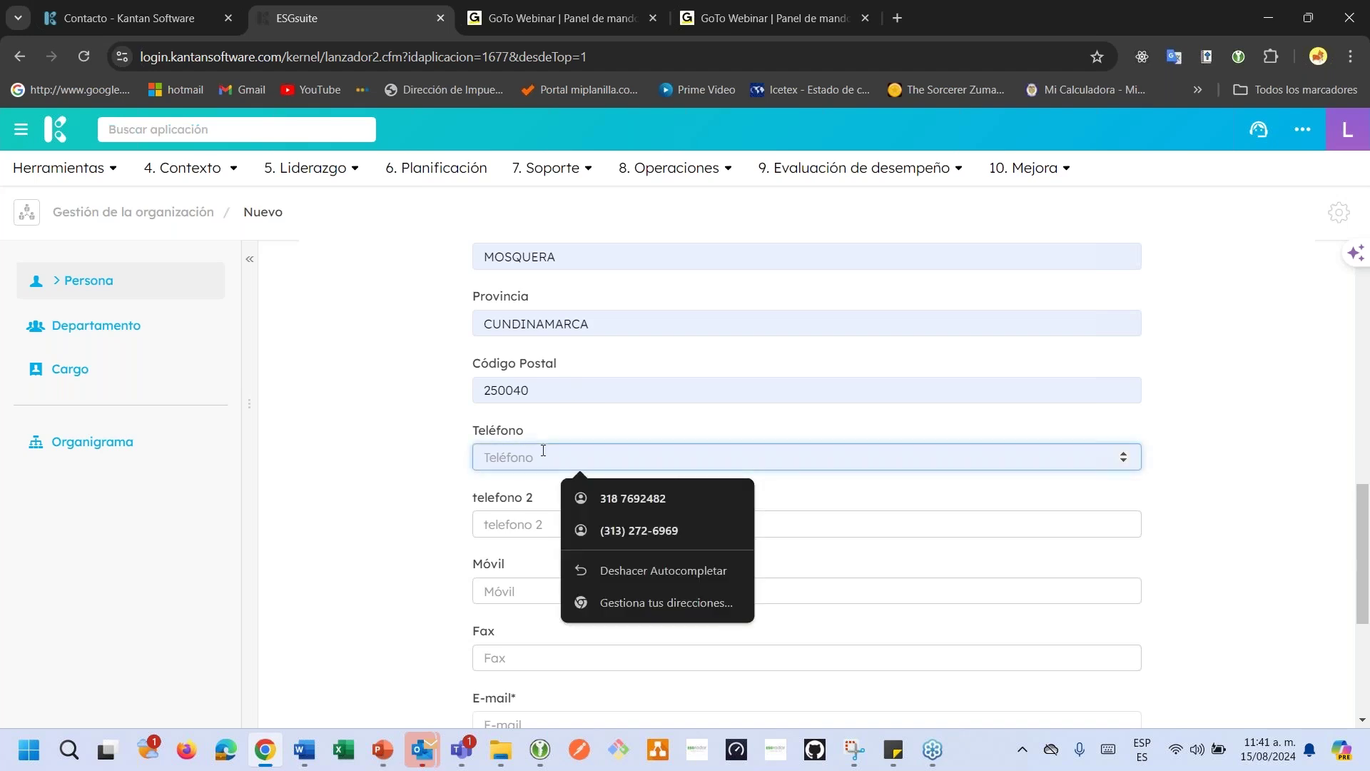
left_click(603, 496)
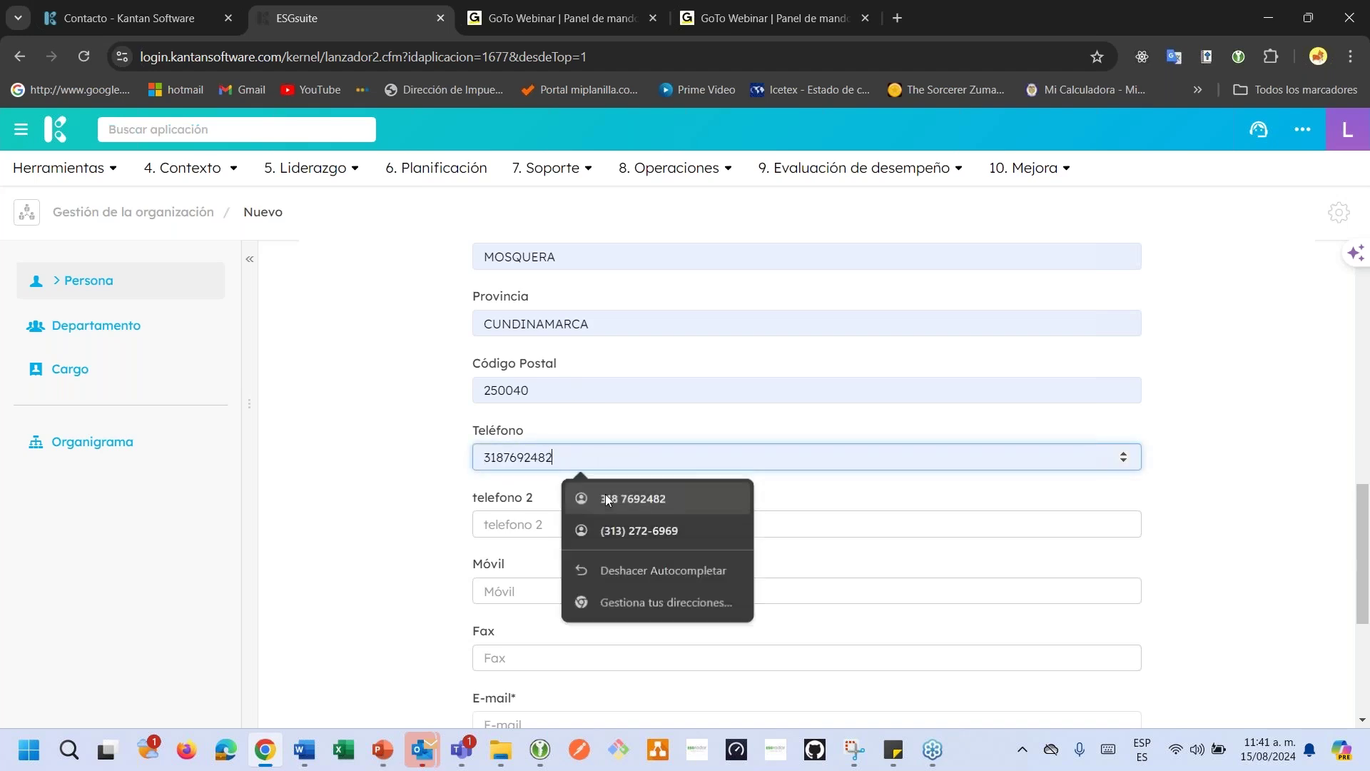
left_click(546, 523)
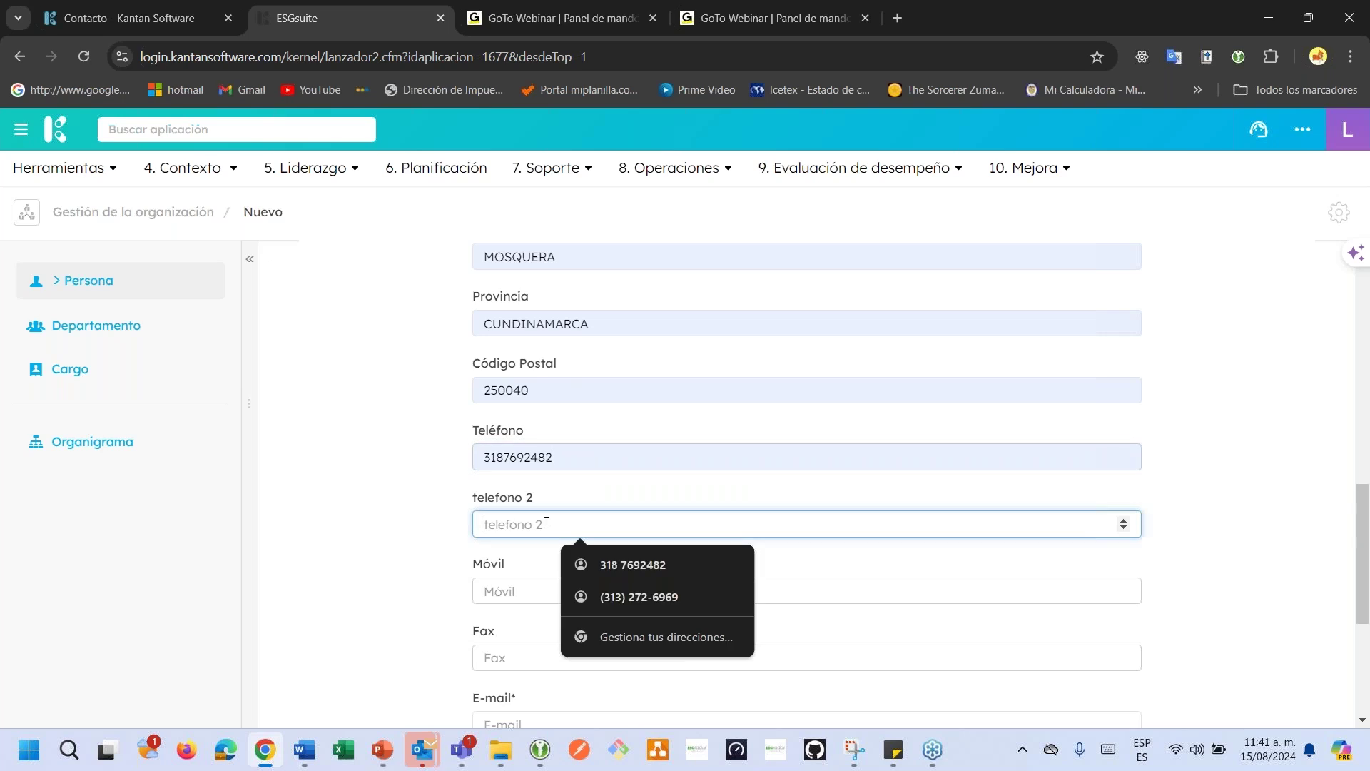
scroll(547, 516, "down", 2)
scroll(493, 490, "down", 3)
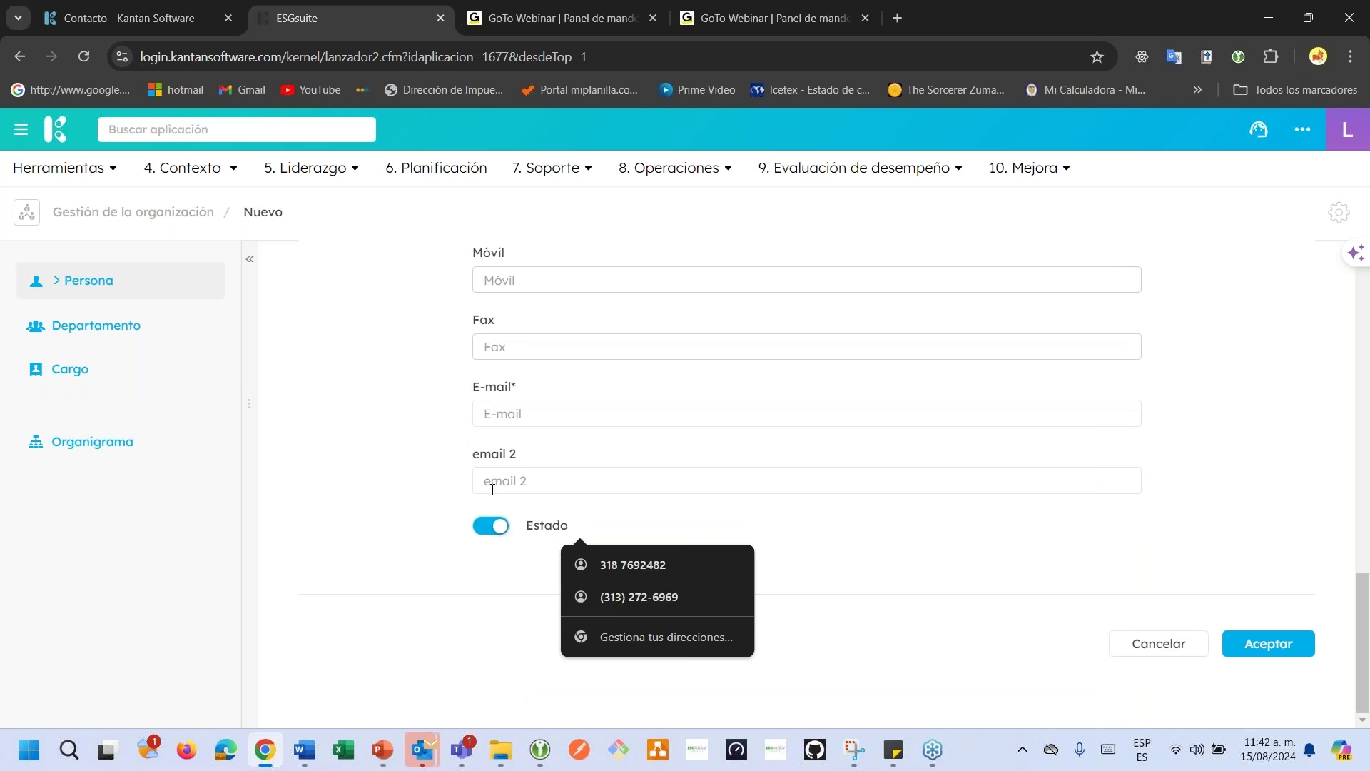
left_click(500, 405)
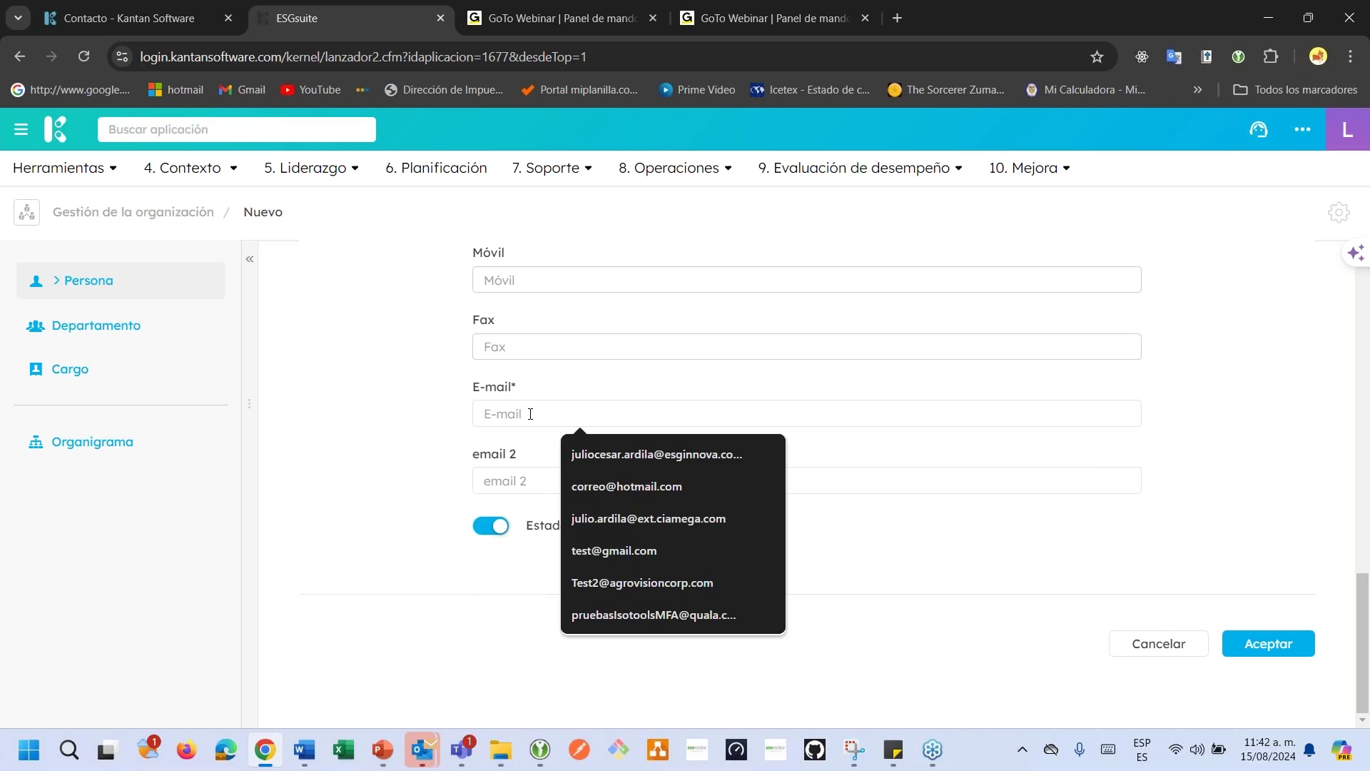
left_click(606, 451)
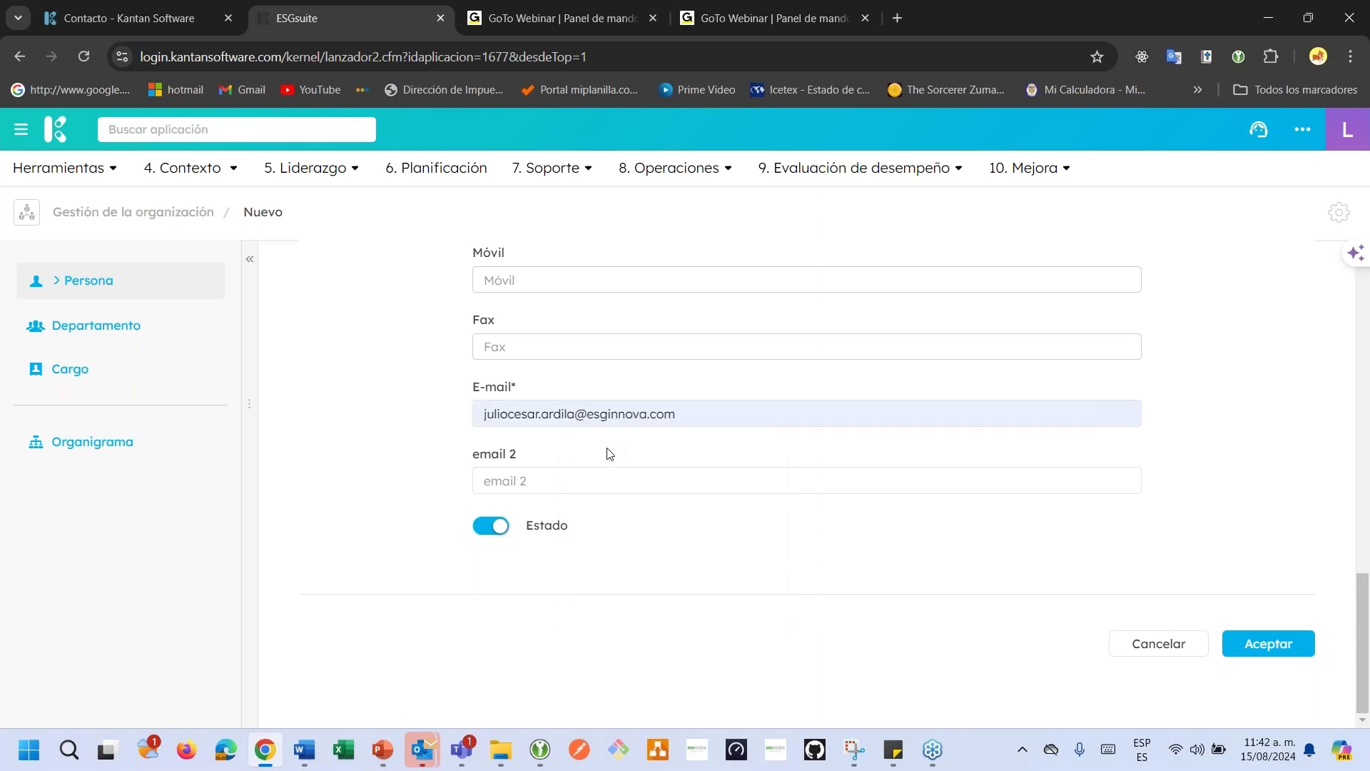
left_click(561, 487)
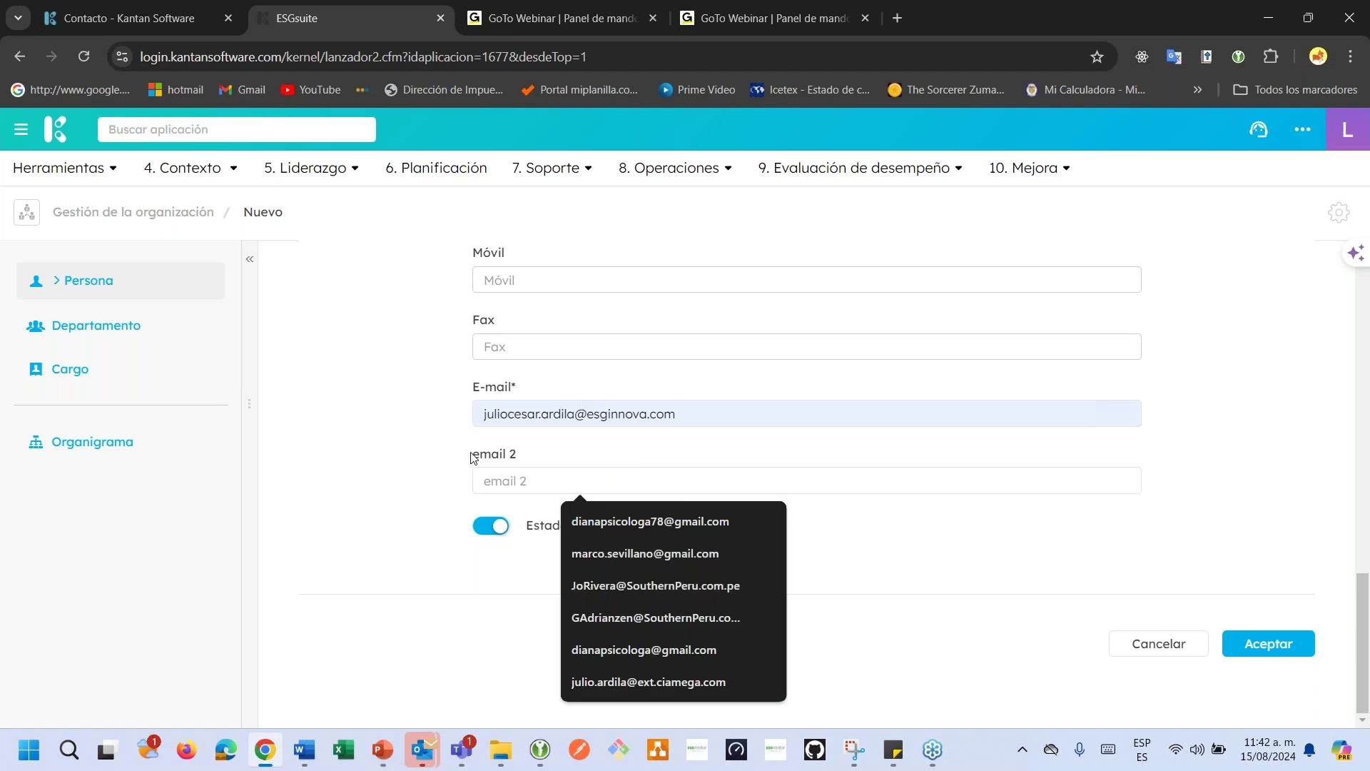
scroll(762, 450, "up", 10)
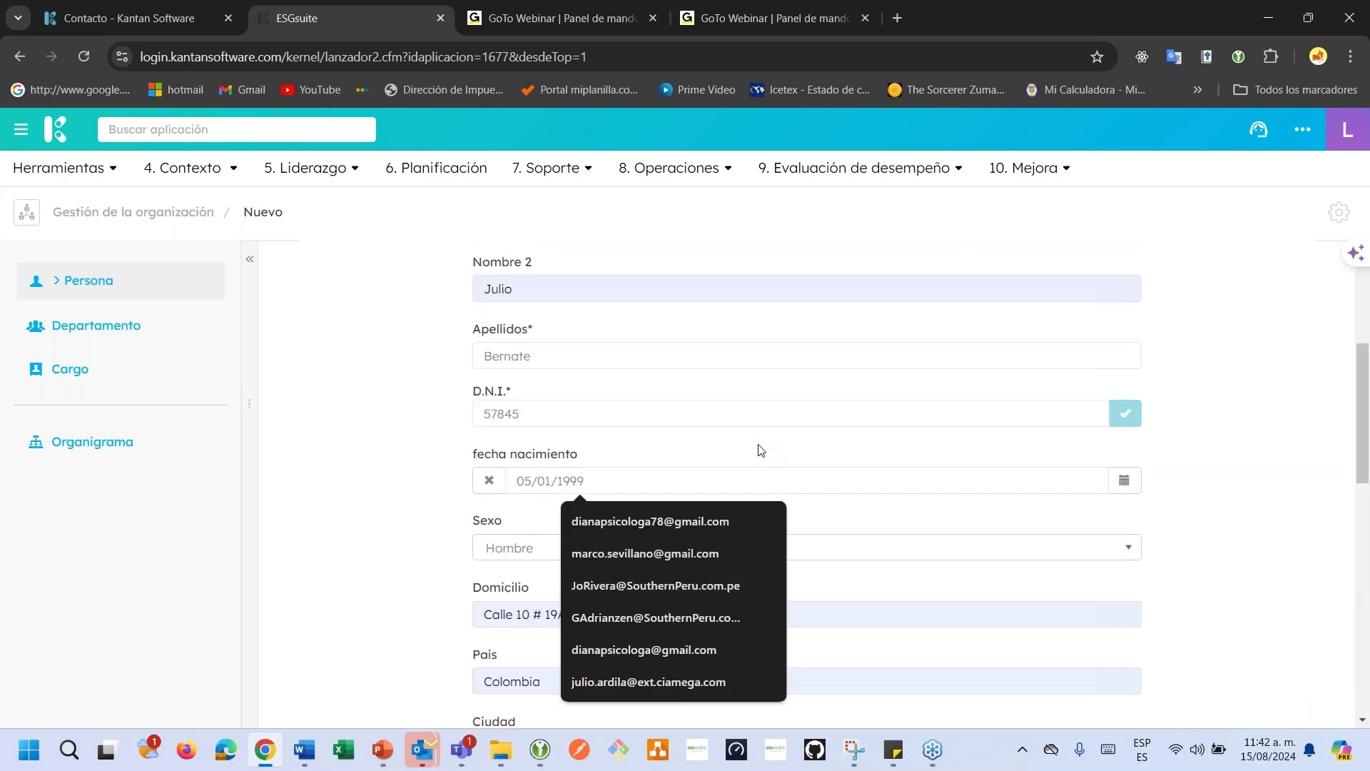
scroll(762, 449, "up", 4)
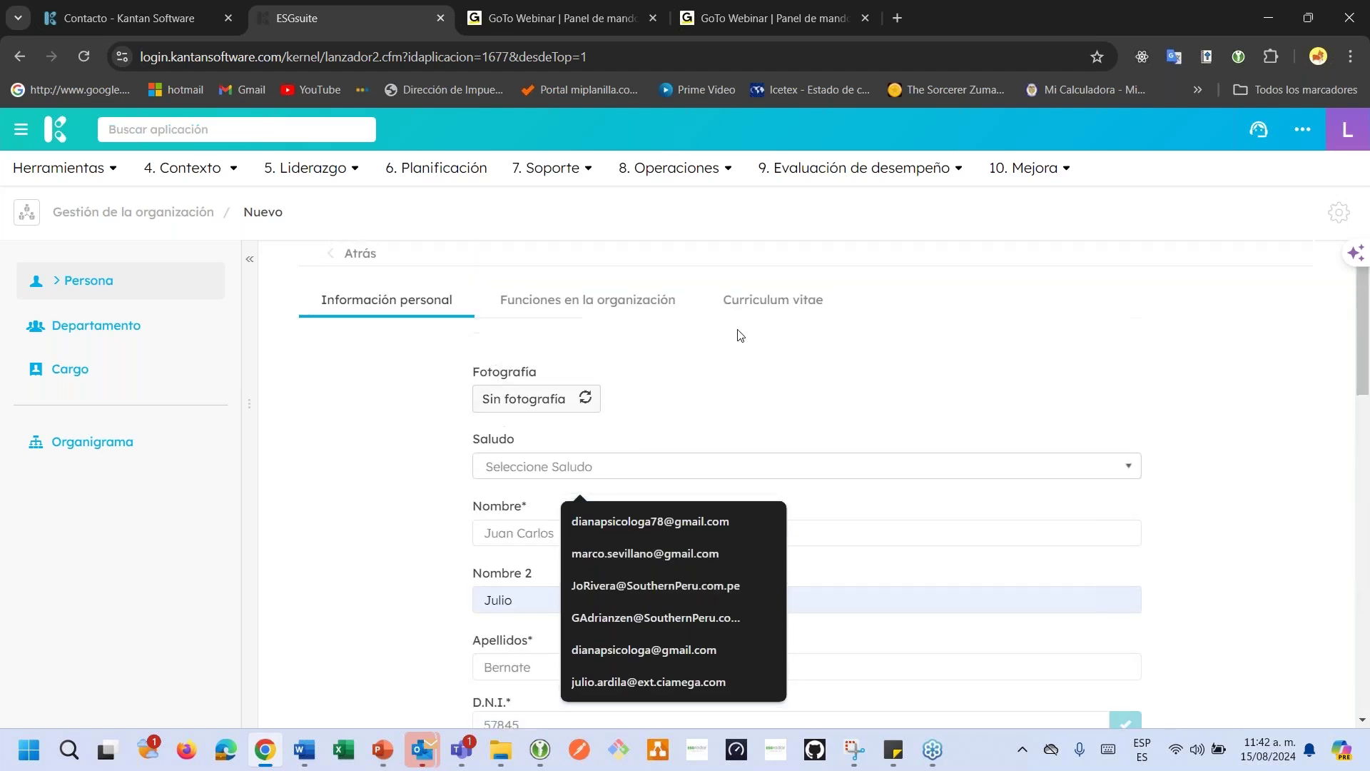
Show the Funciones en la organización section with Roles, Departamentos and Cargos.
left_click(599, 305)
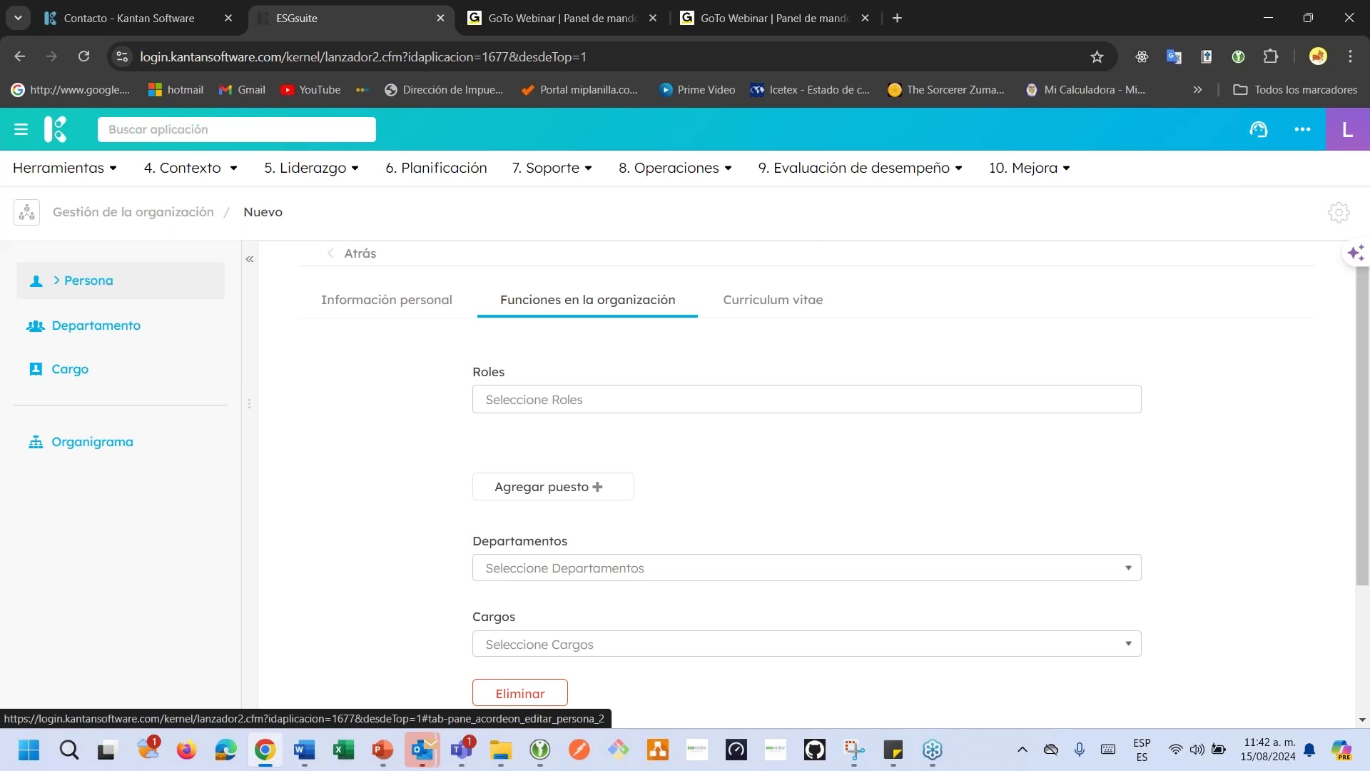
Load login.kantansoftware.com in a new browser tab.
left_click(898, 17)
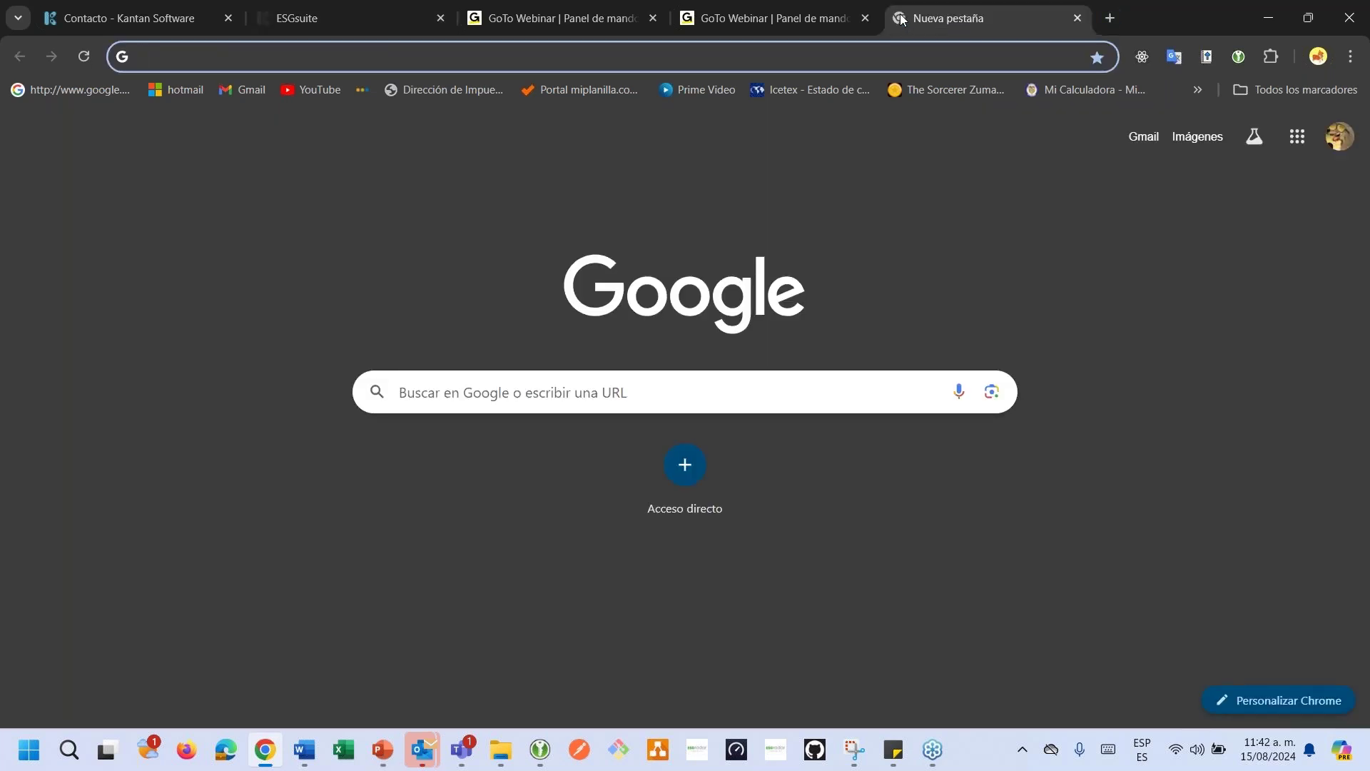
type("lo")
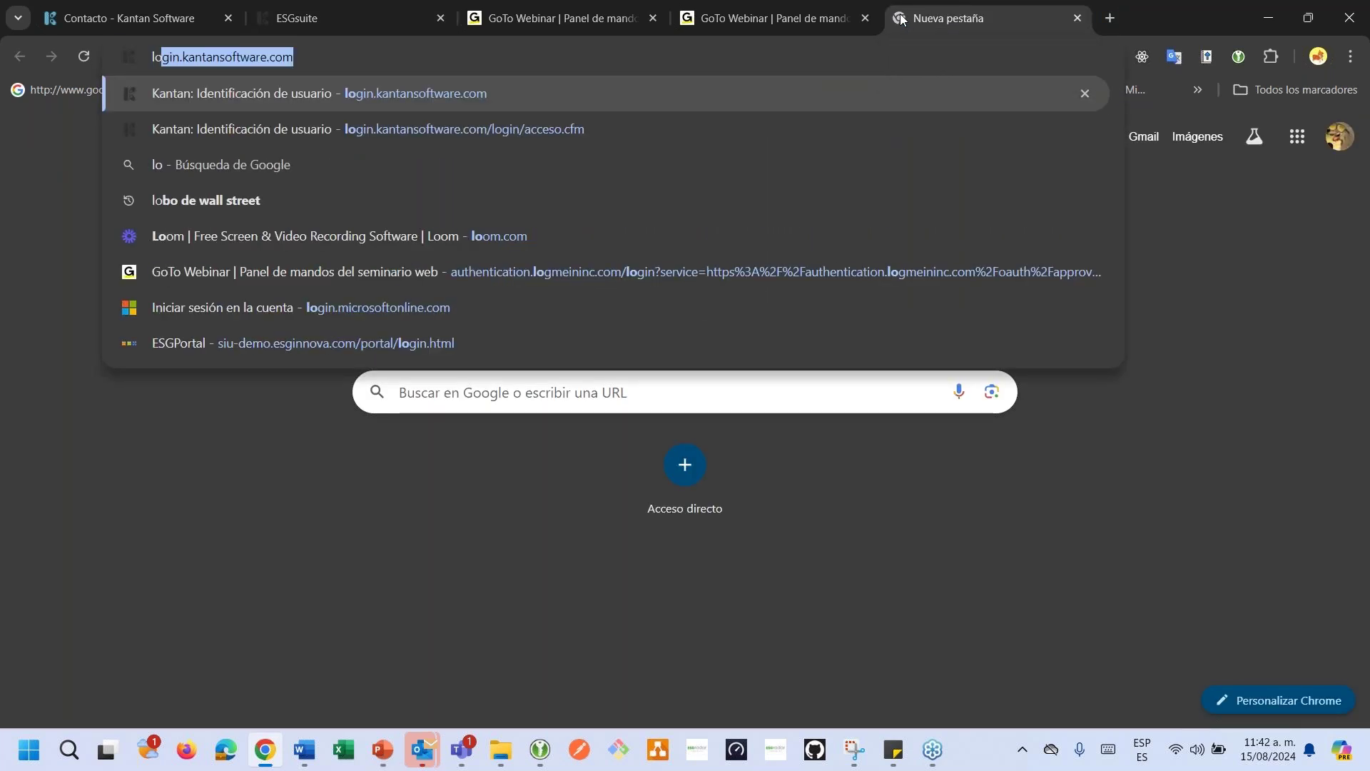
key("Return")
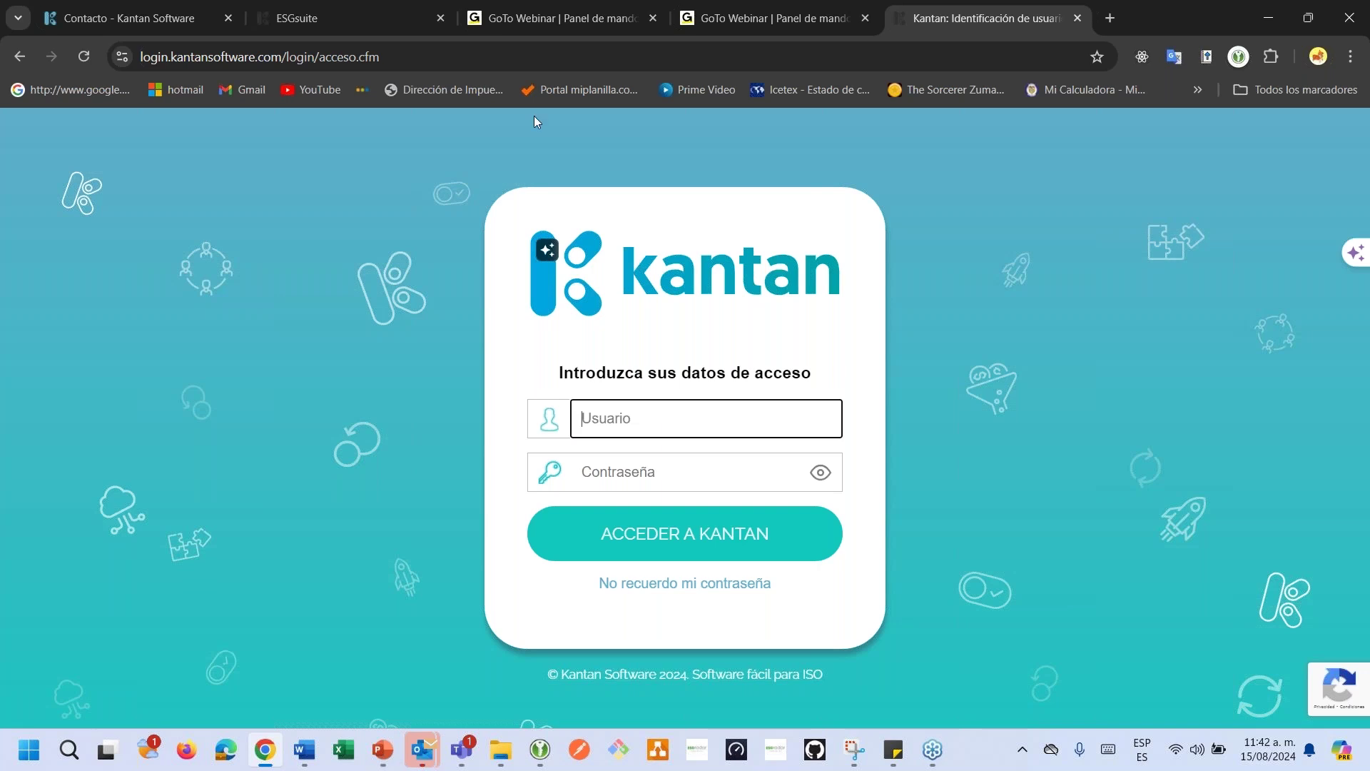
Duplicate the ESGsuite tab and open 8. Operaciones > Encuestas in the copy.
left_click(373, 22)
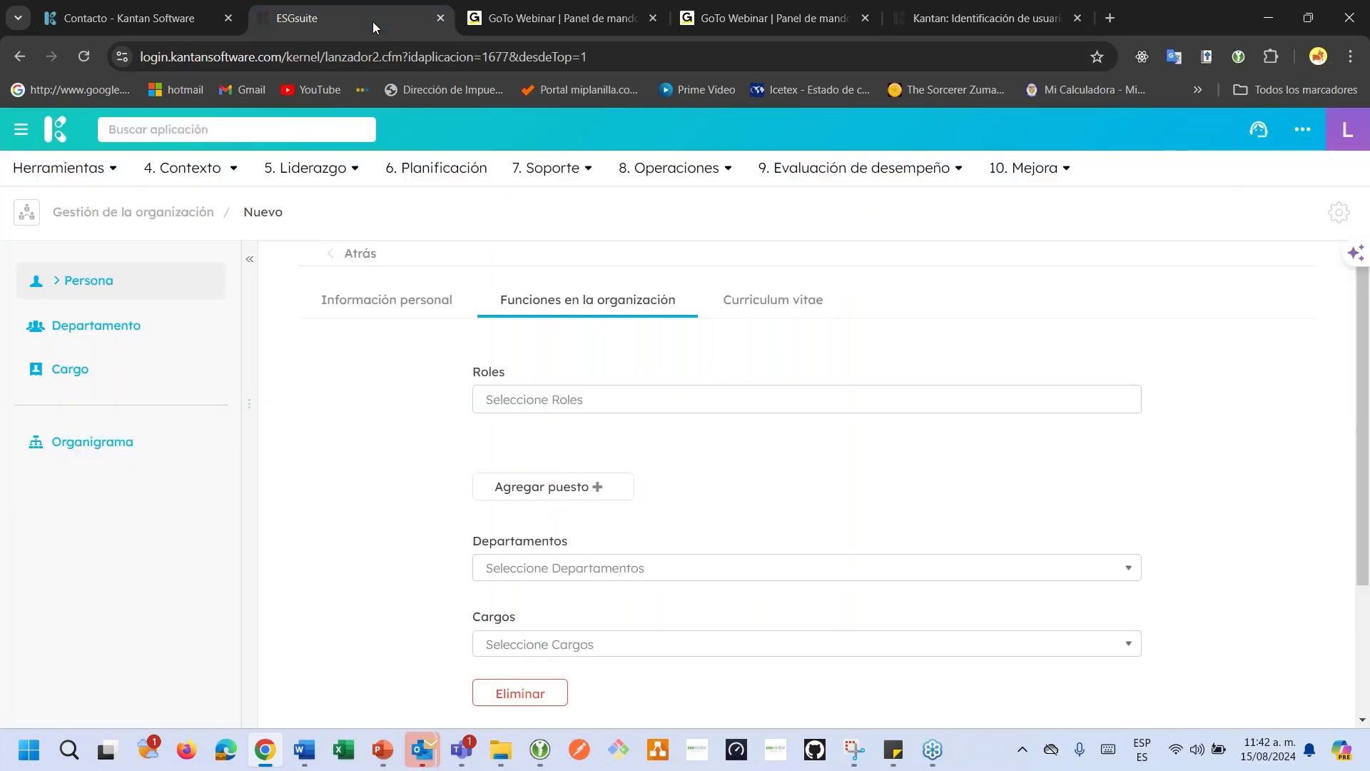
right_click(373, 22)
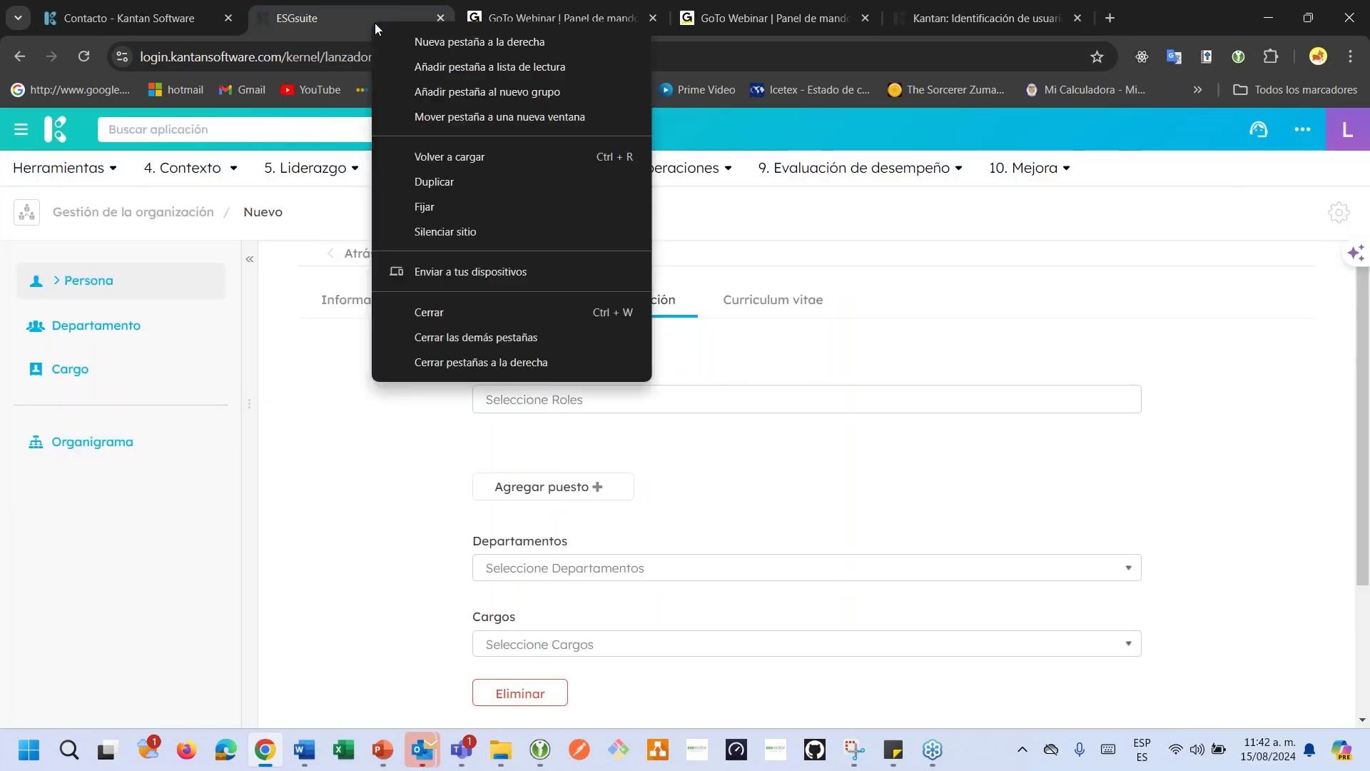
left_click(432, 182)
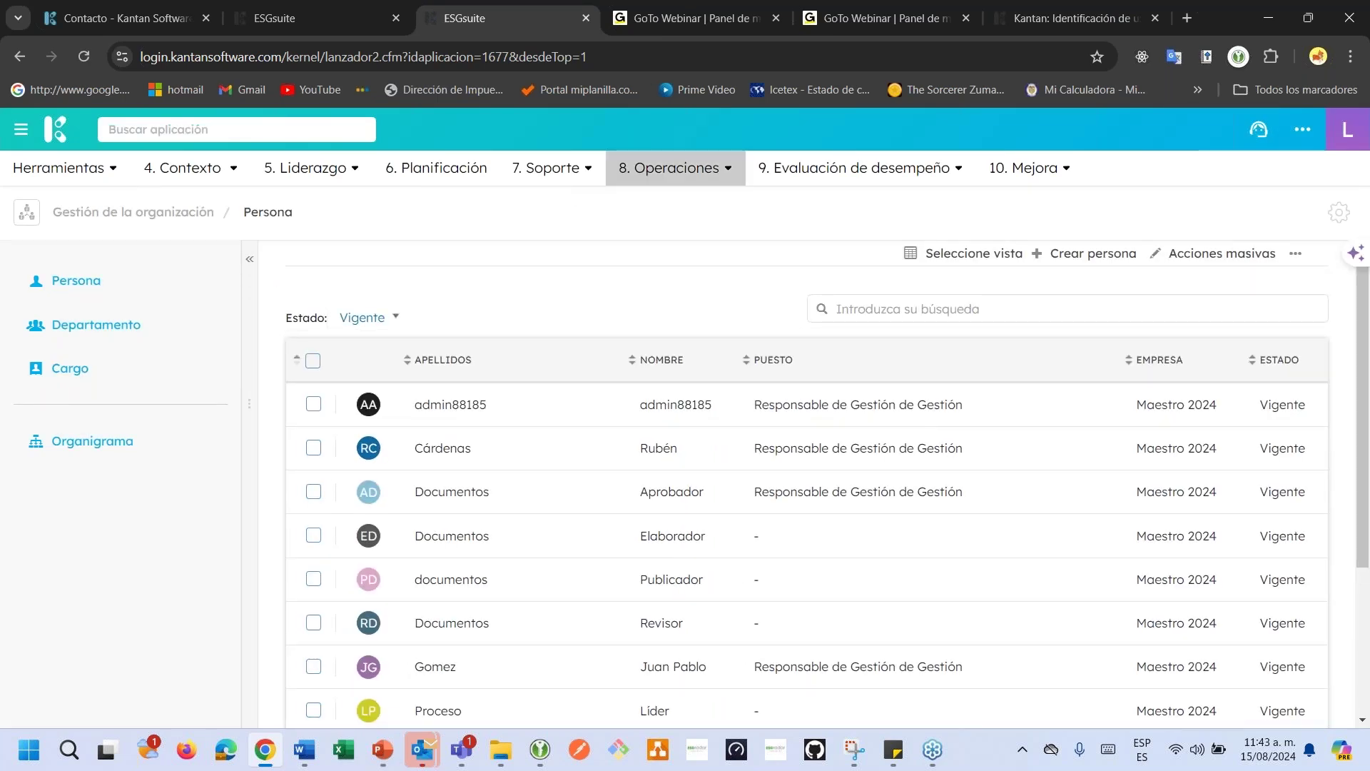
left_click(671, 168)
left_click(660, 255)
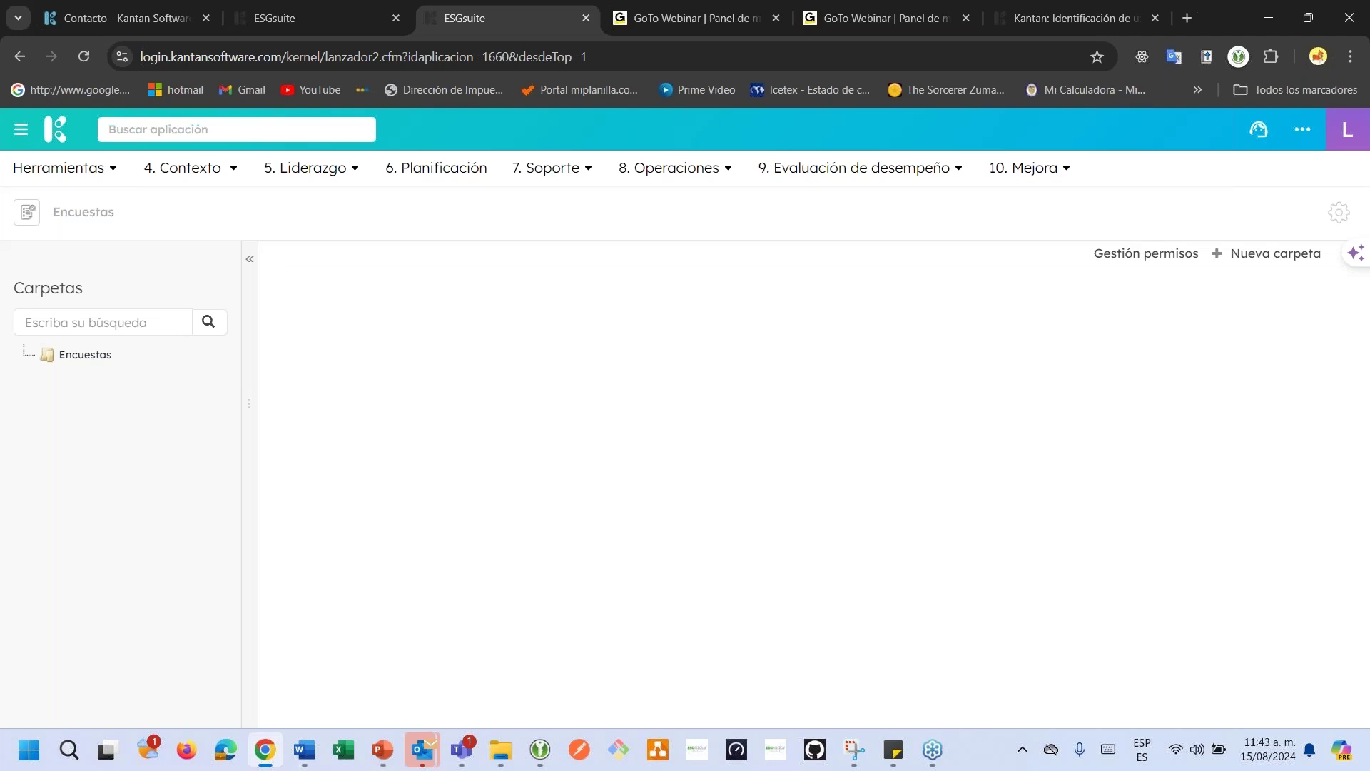
left_click(298, 11)
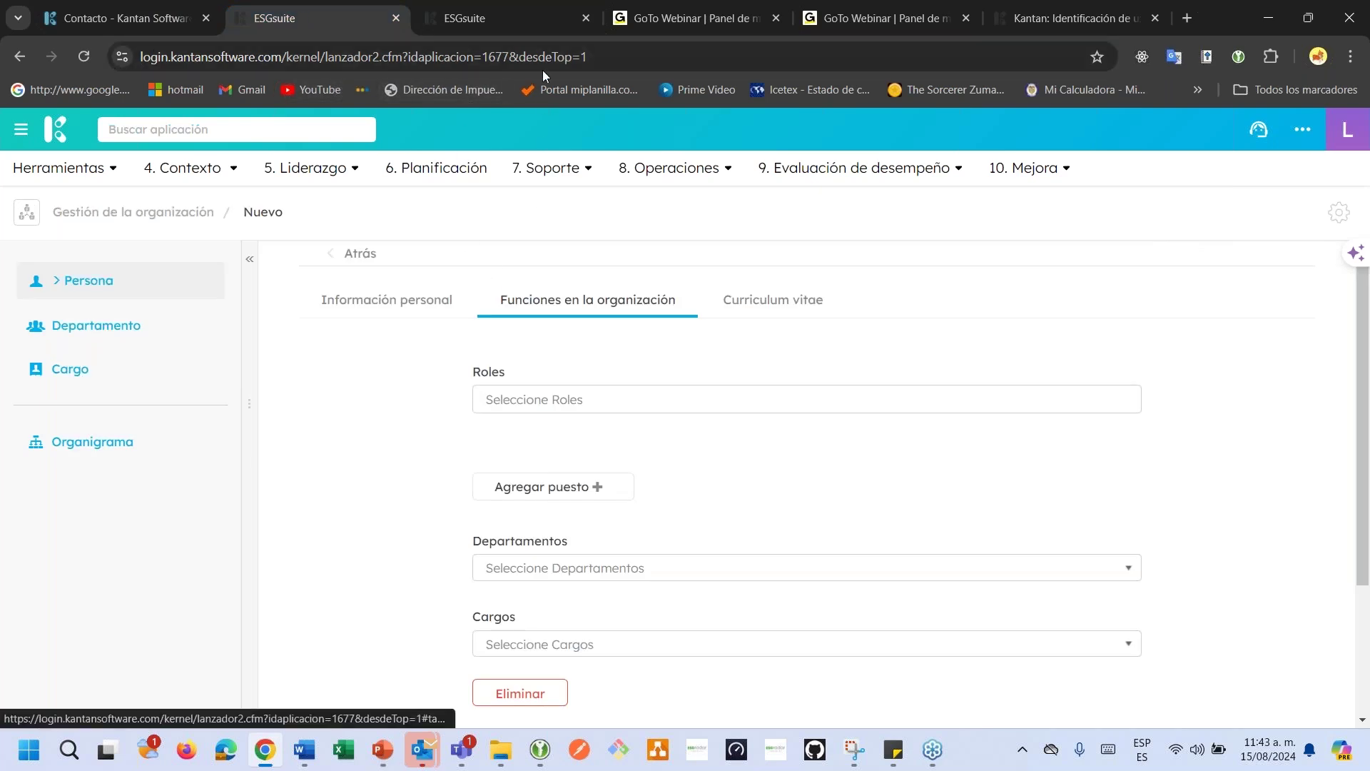
left_click(520, 22)
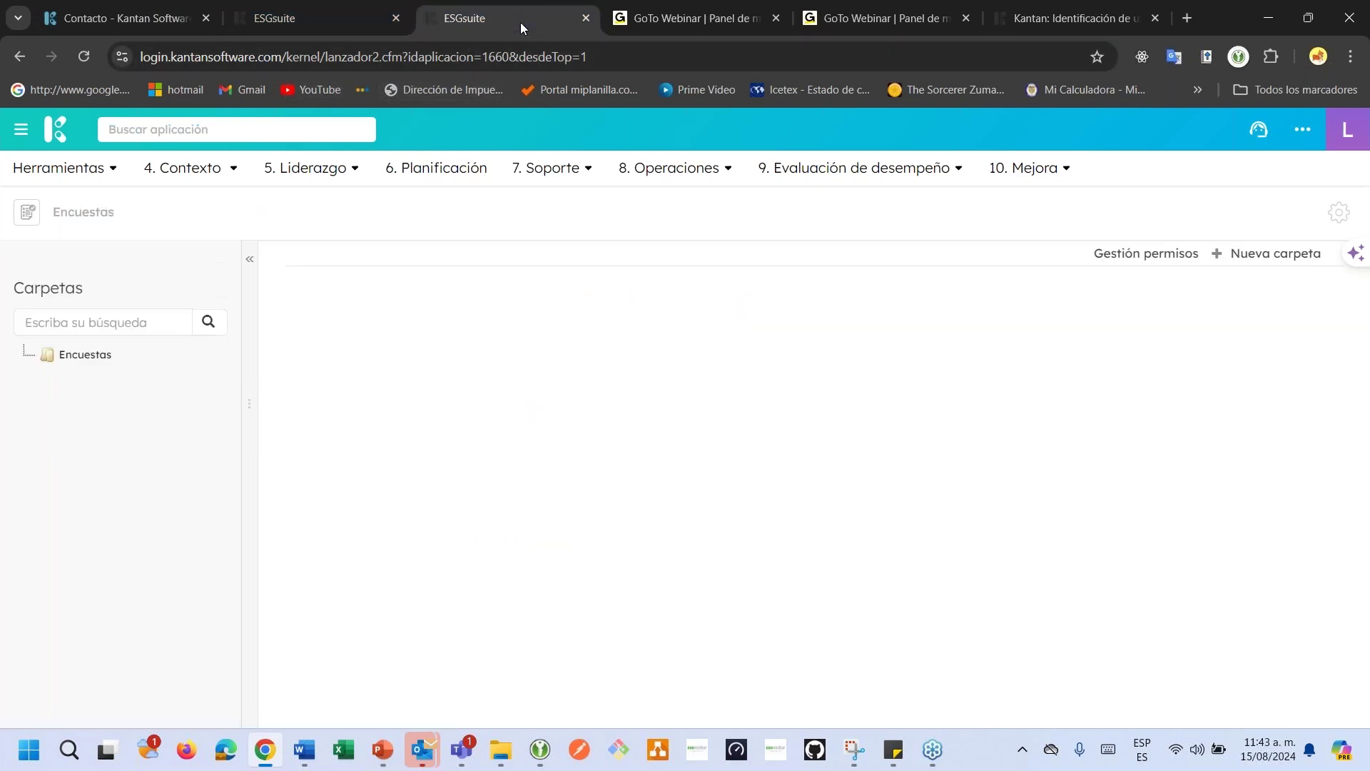
left_click(321, 23)
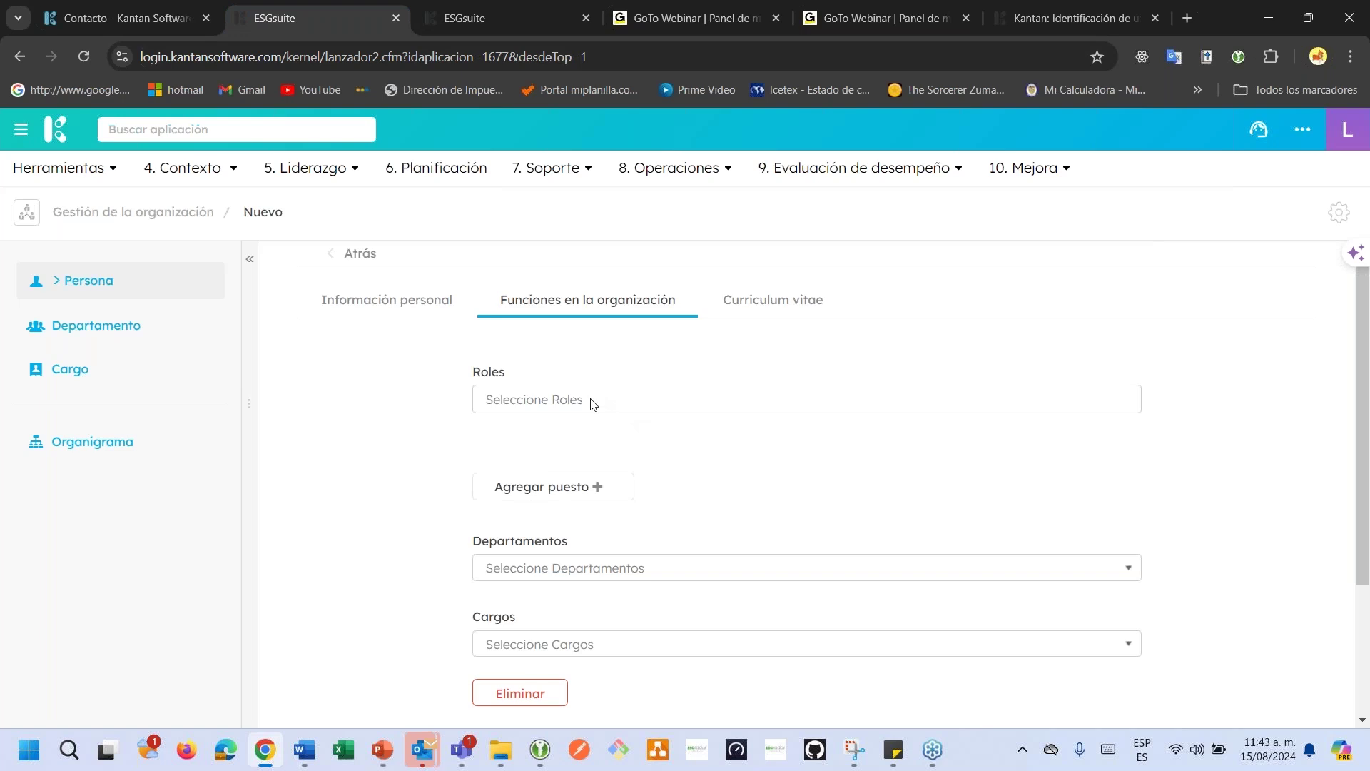
left_click(495, 20)
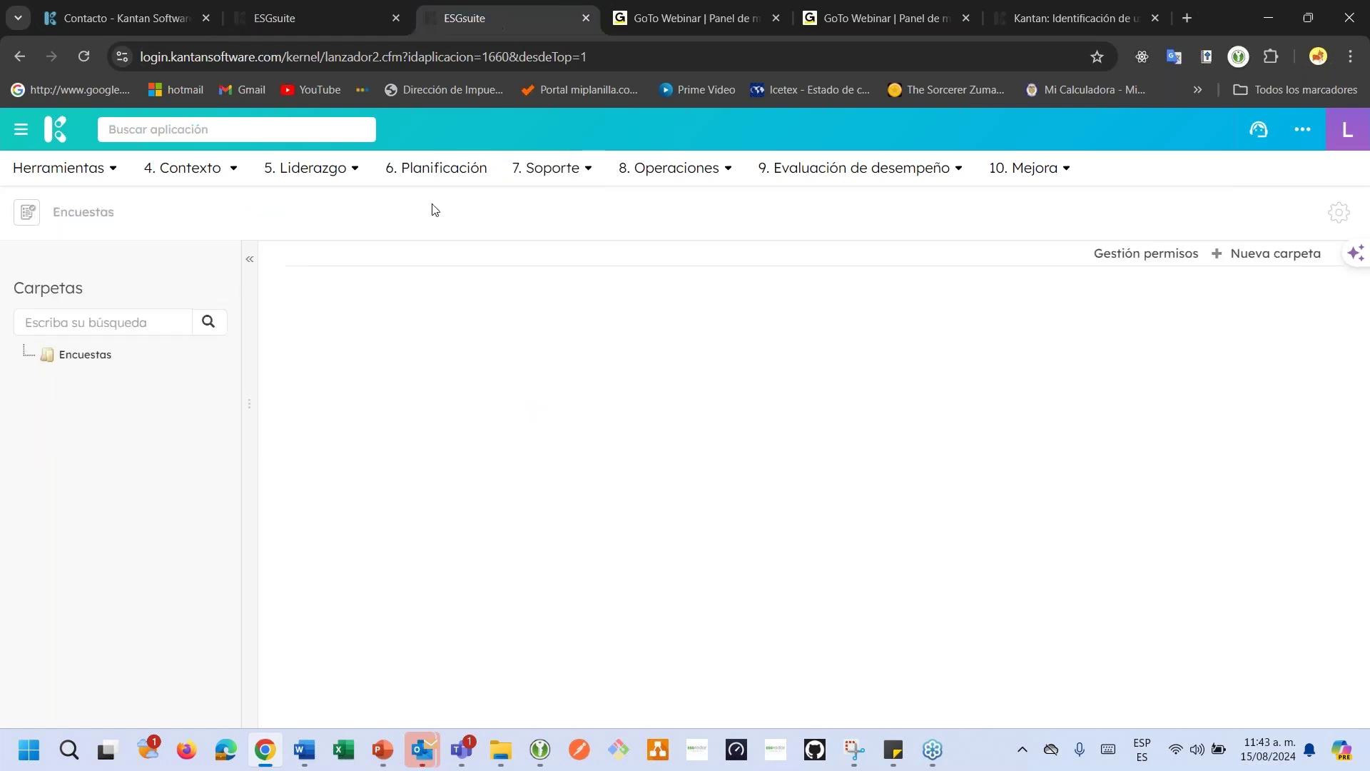
Search modules for 'doc' to open Gestor Documental, then try 'encu', and return to the person form.
left_click(251, 130)
type("doc")
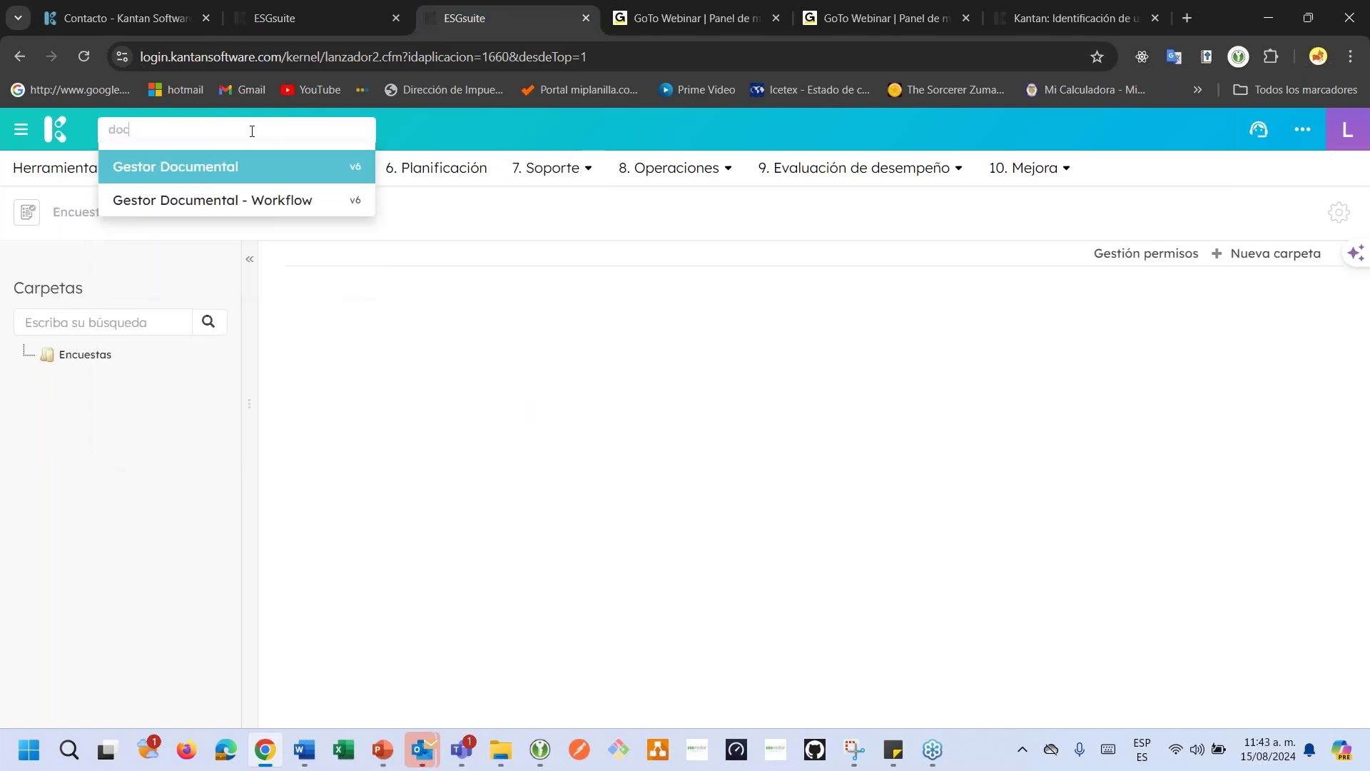
key("Return")
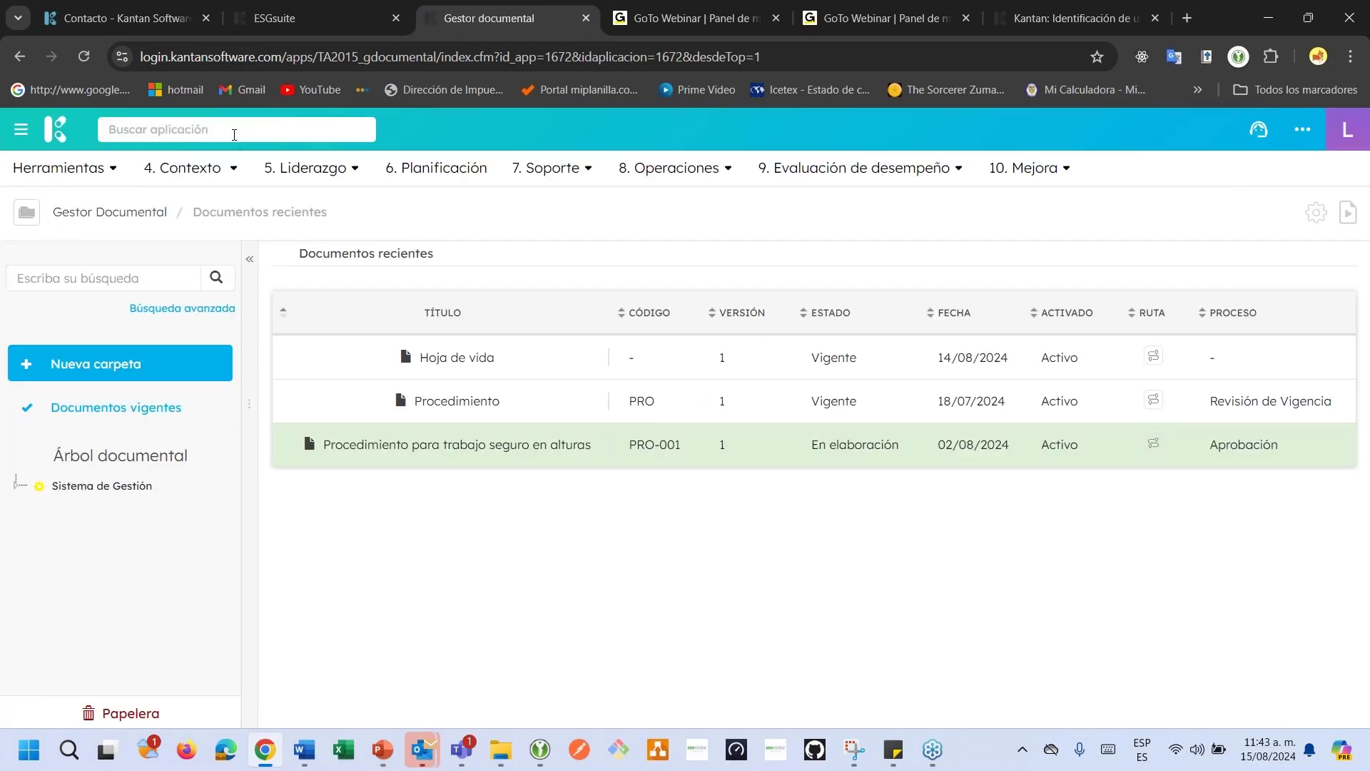
left_click(234, 135)
type("age")
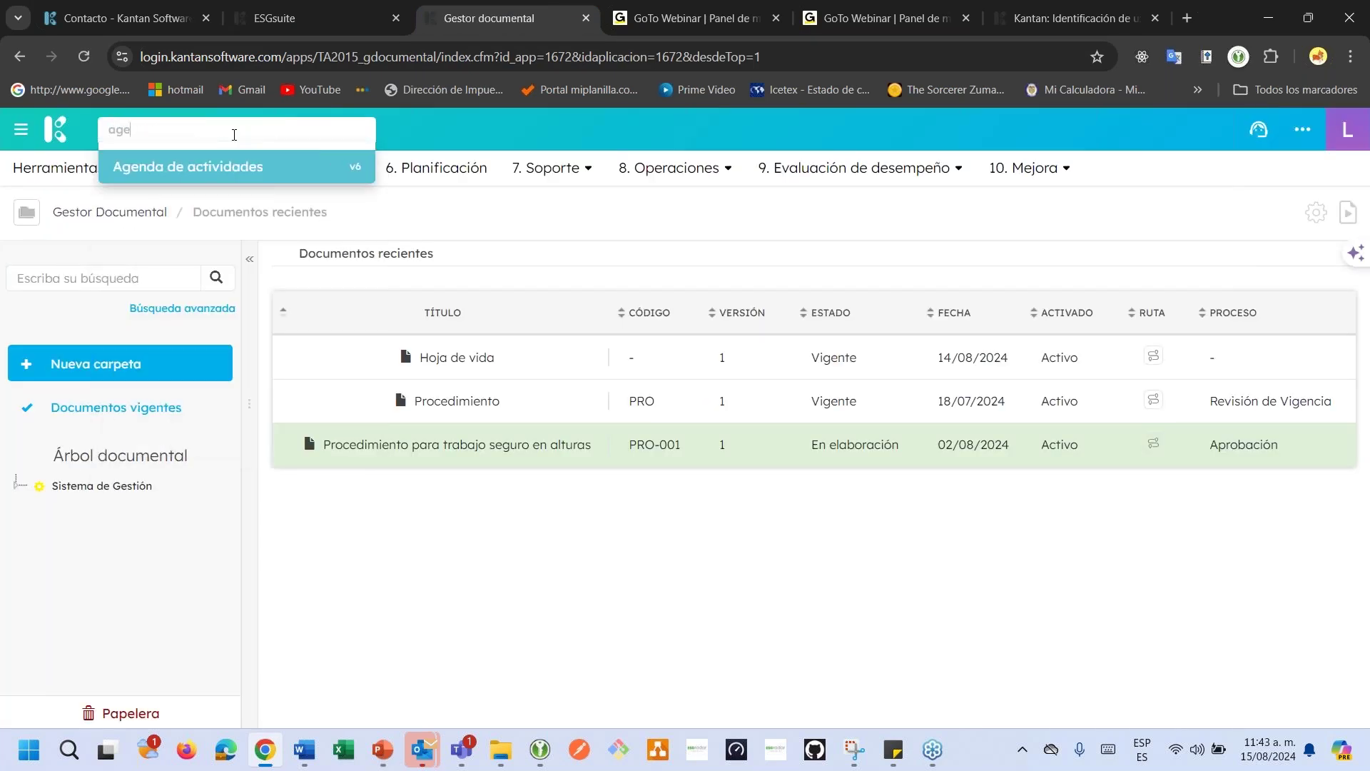
key("BackSpace")
key("BackSpace")
key("BackSpace")
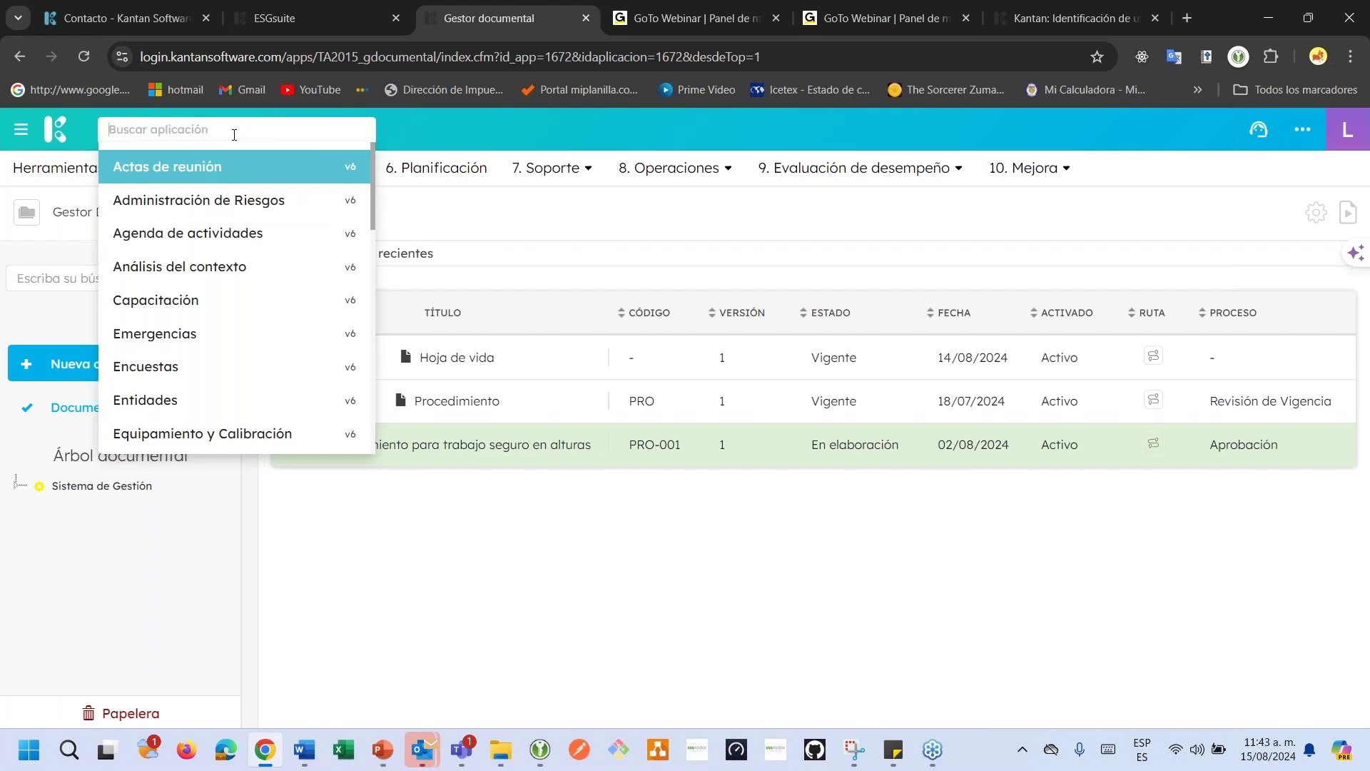
type("encu")
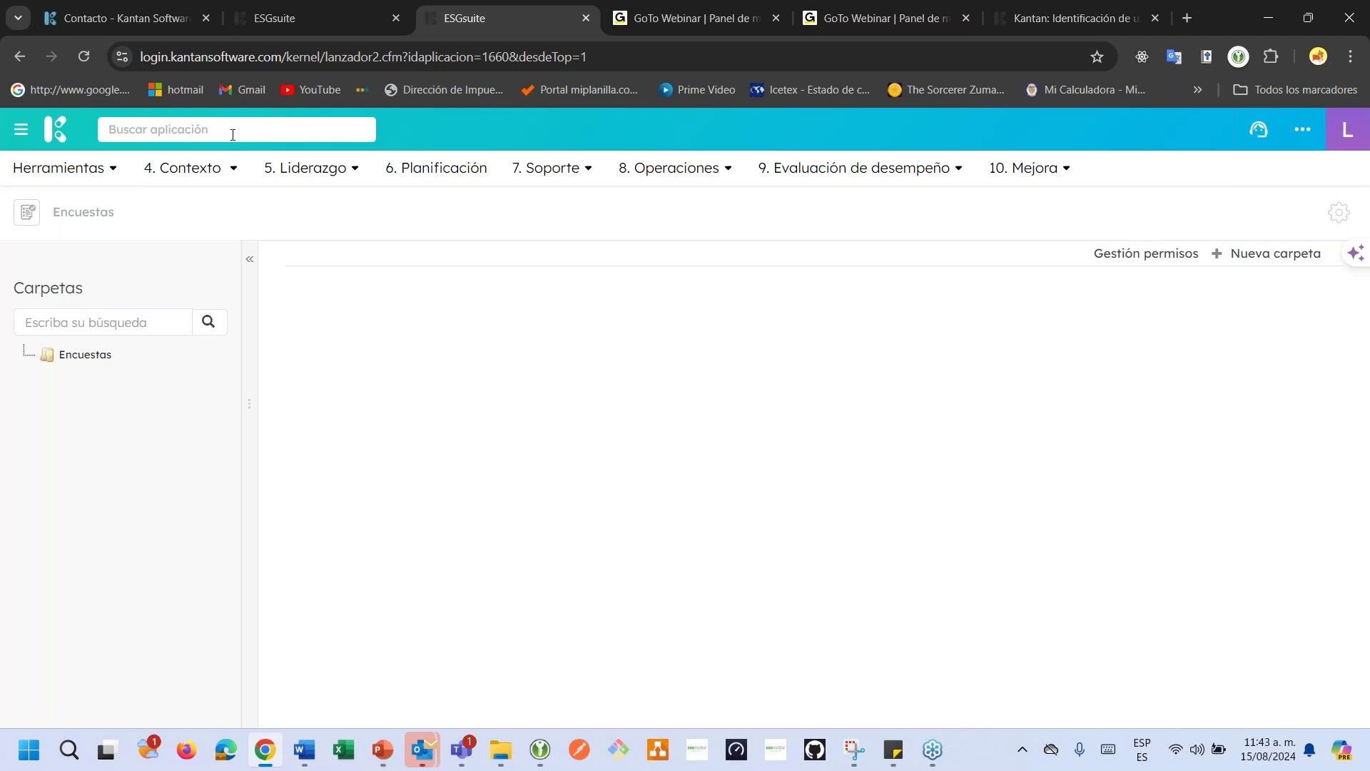
left_click(310, 22)
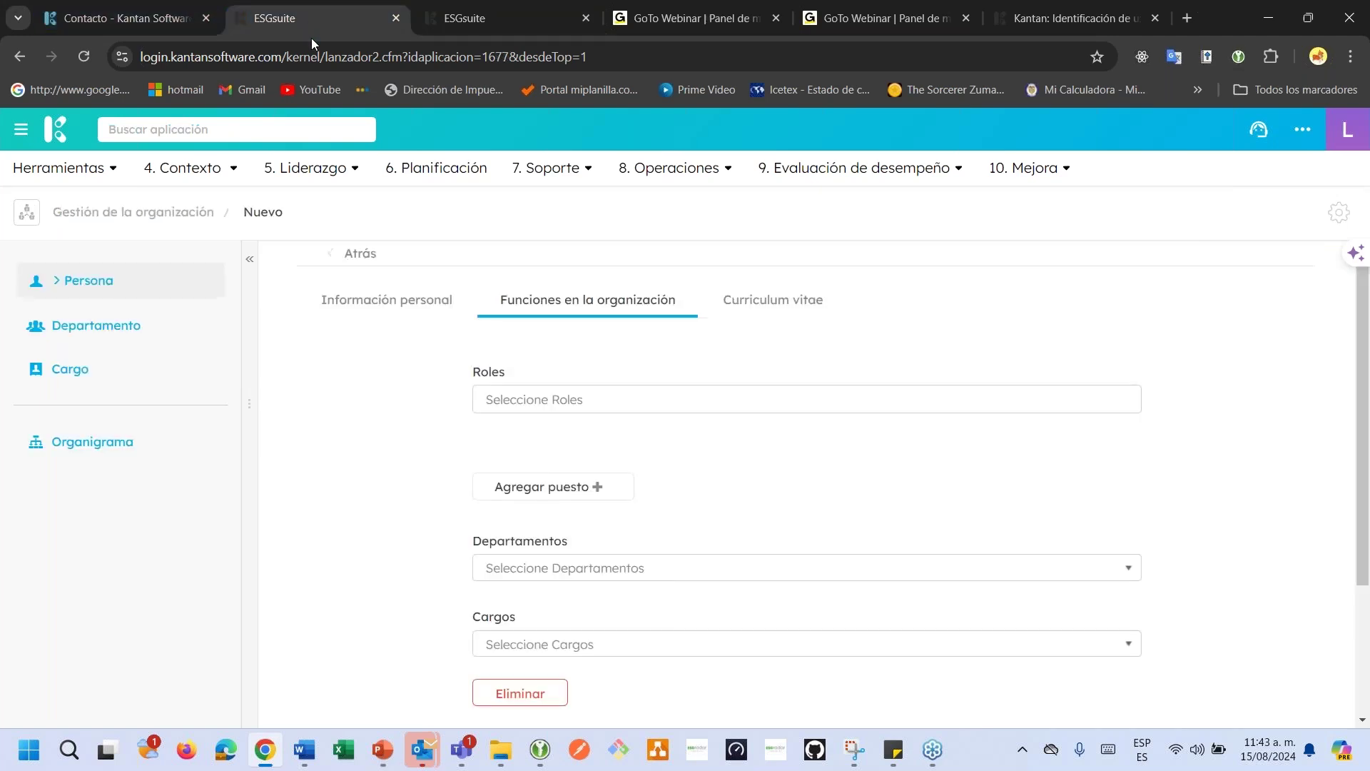
In Roles, search 'do' to add Gestor documental and 'enc' to add Gestor de encuestas.
left_click(547, 397)
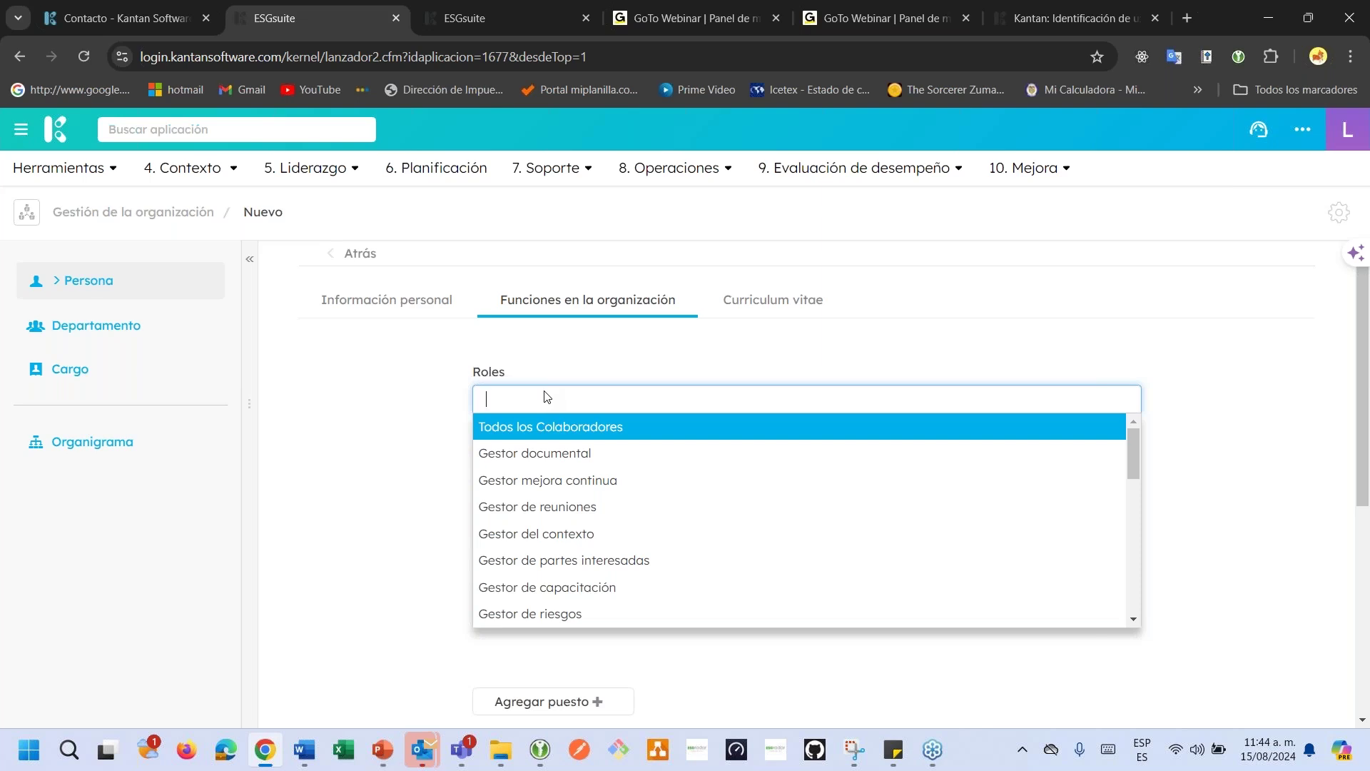
type("do")
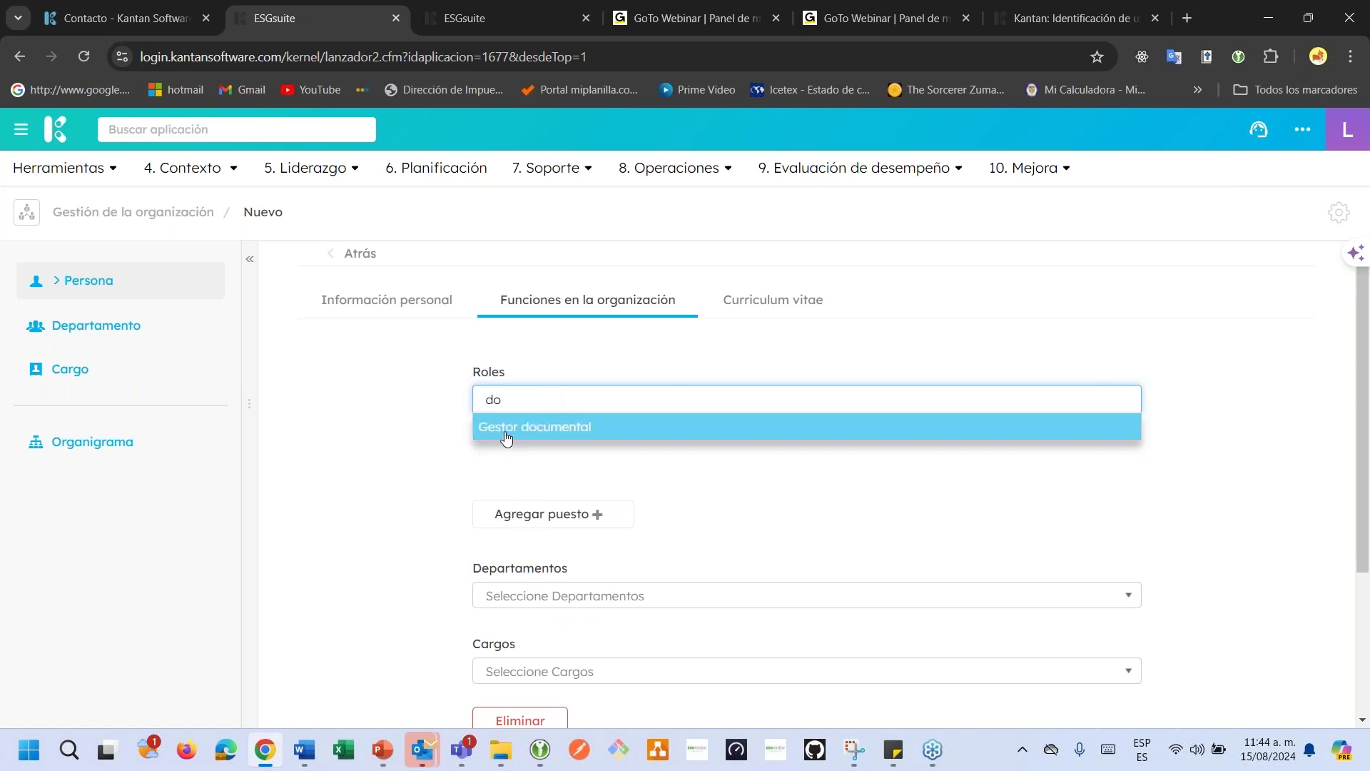
left_click(506, 437)
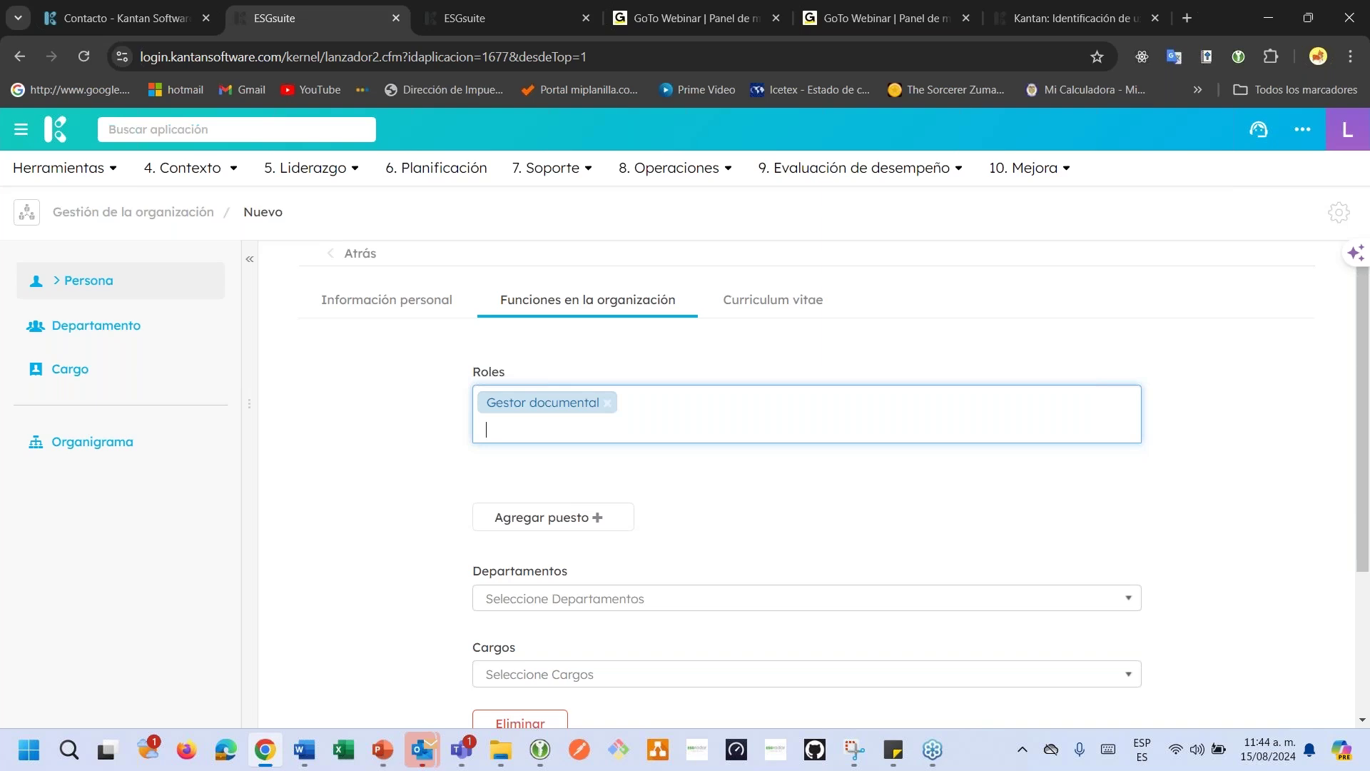
type("enc")
key("Return")
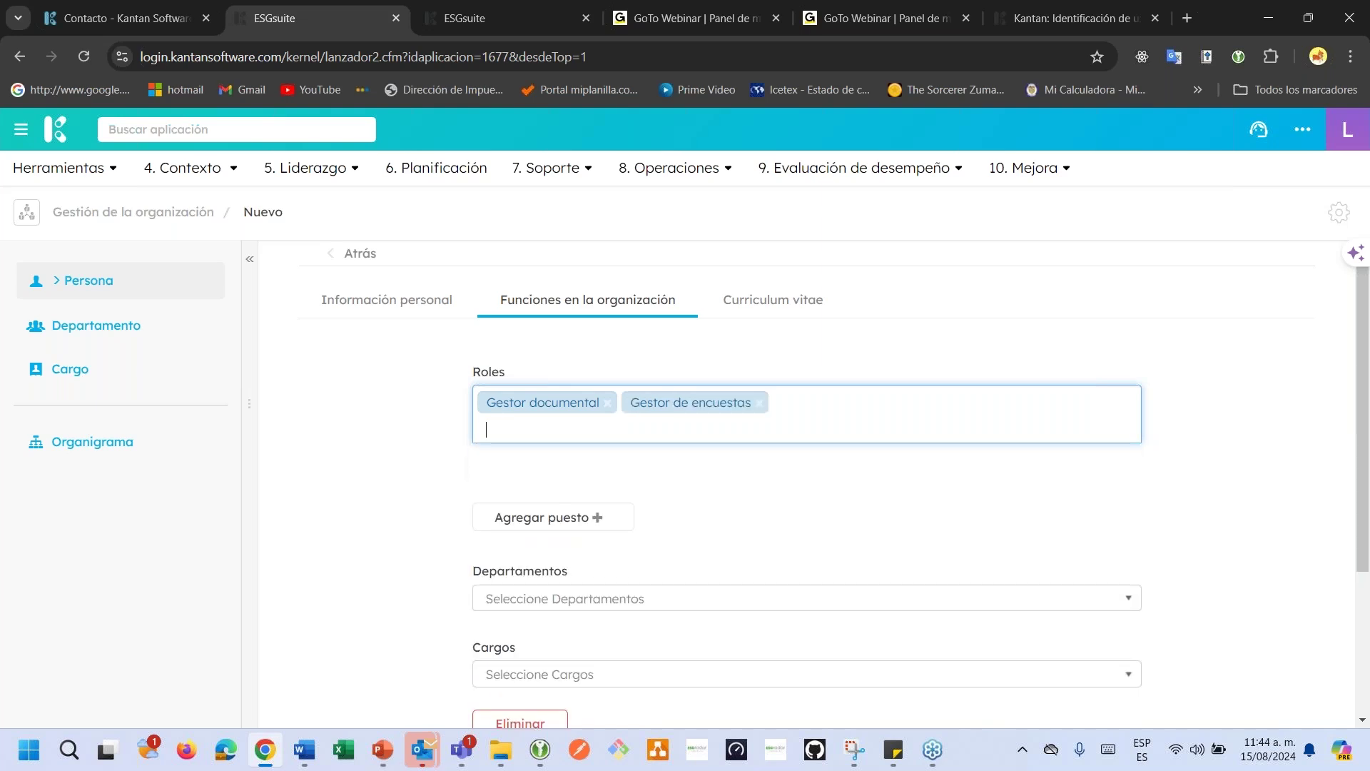
left_click(532, 373)
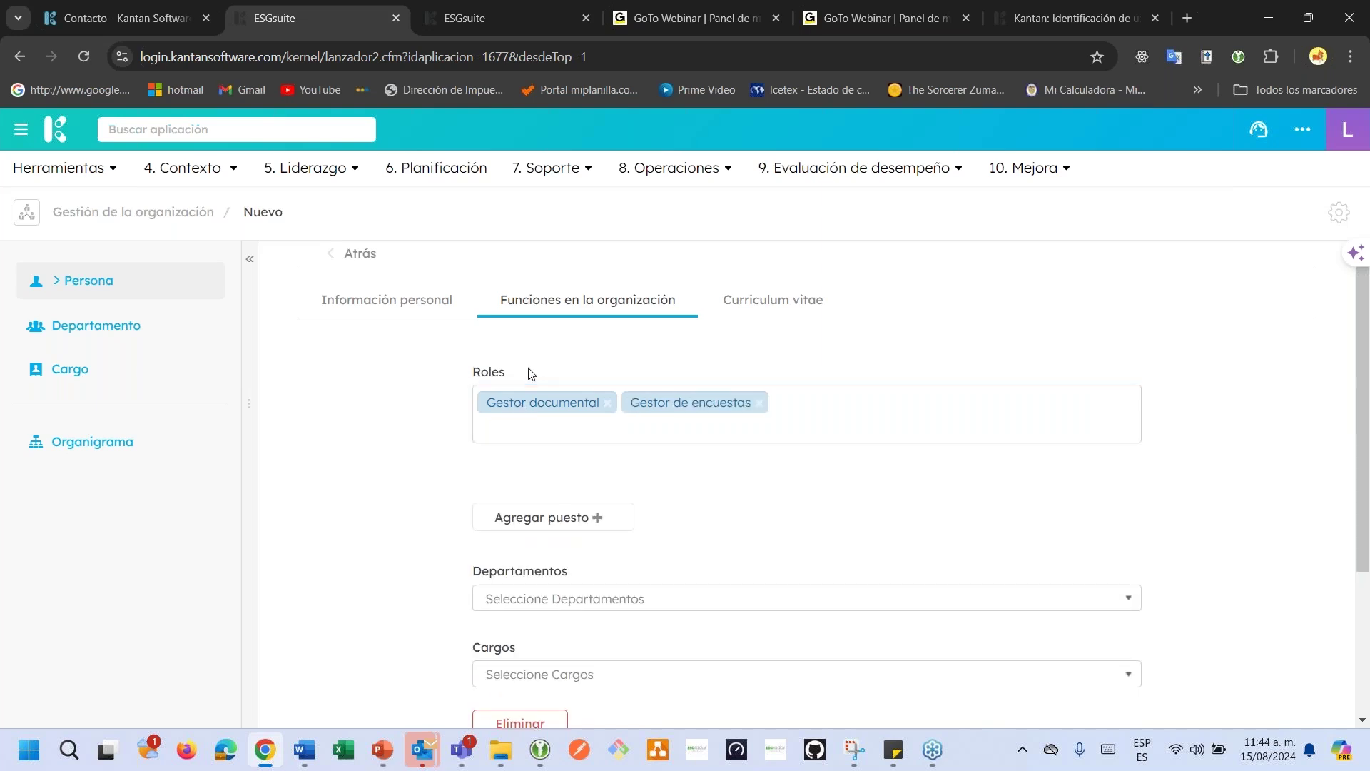
Assign the person to department Gestión Humana with position Director de Talento humano.
scroll(682, 526, "down", 3)
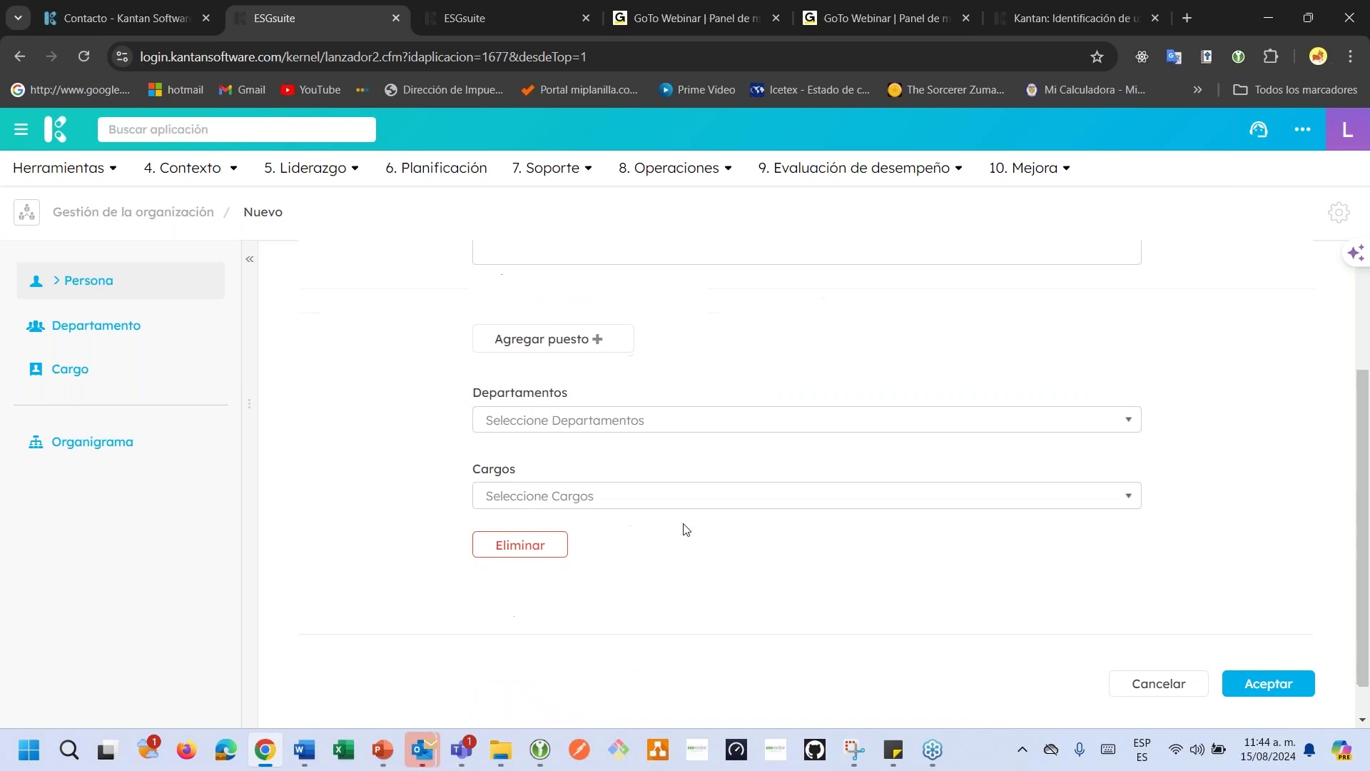
left_click(604, 428)
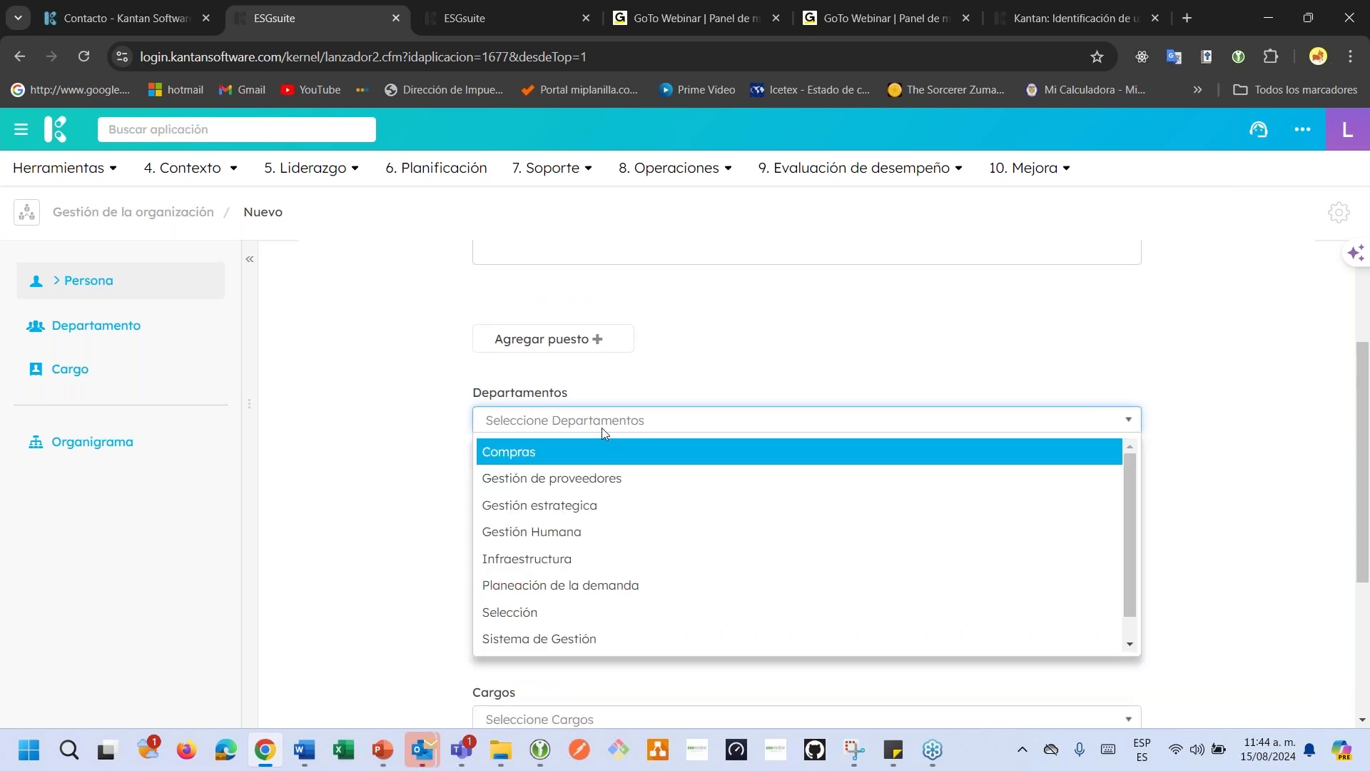
left_click(555, 532)
left_click(525, 498)
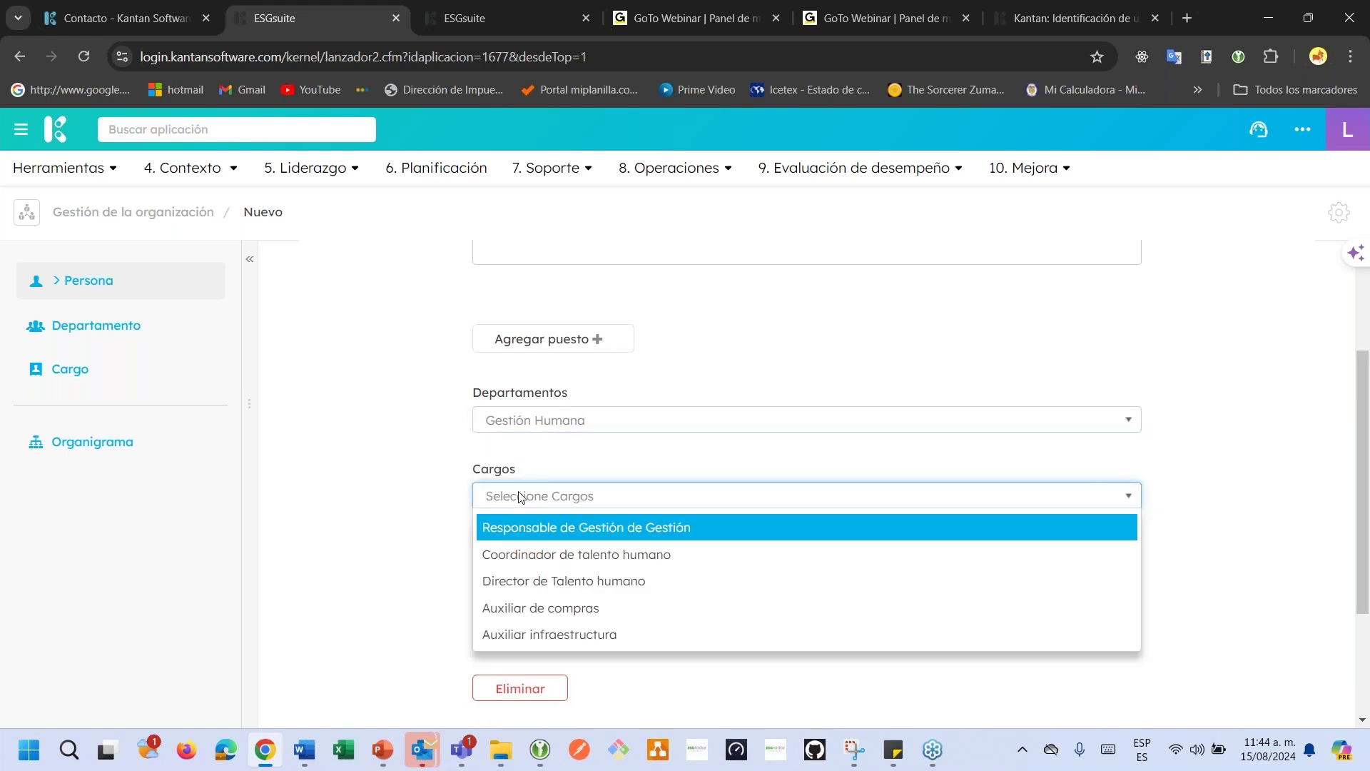
left_click(531, 580)
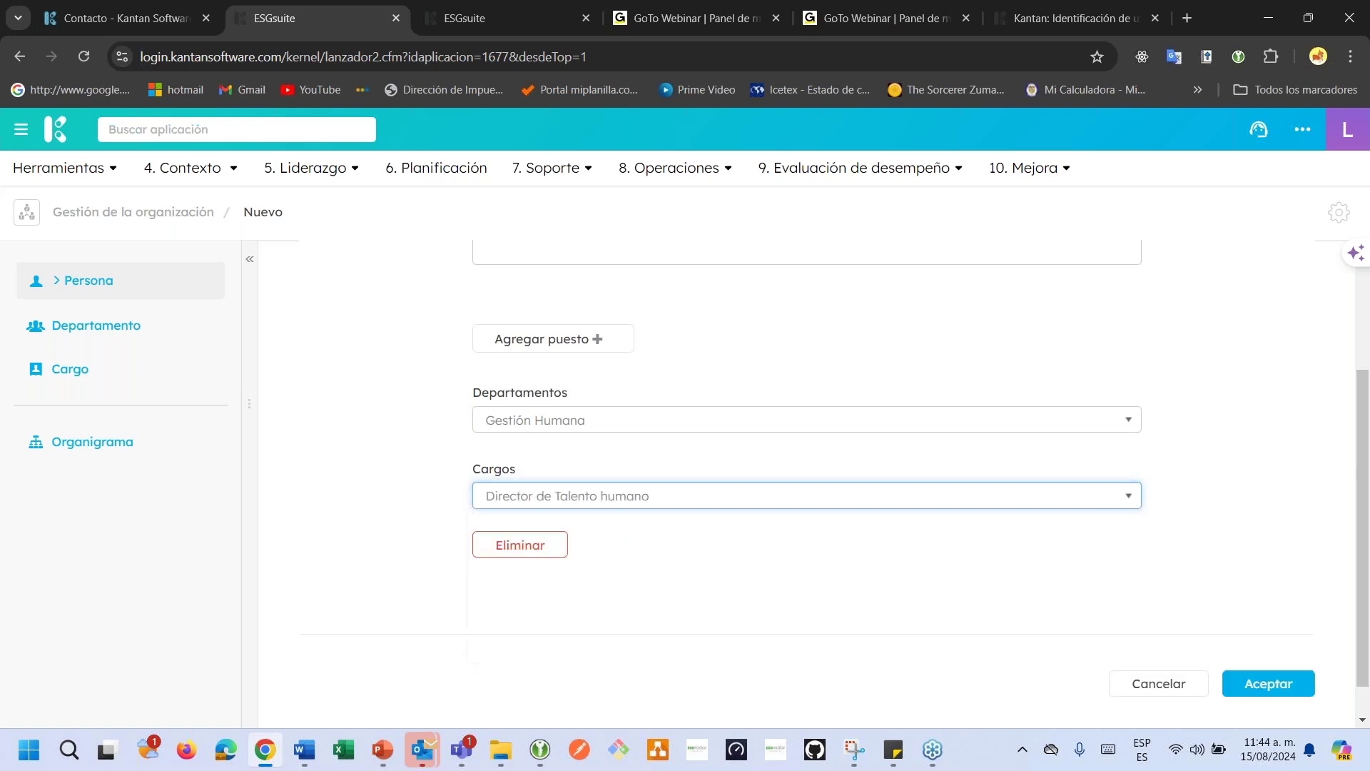
scroll(411, 460, "up", 3)
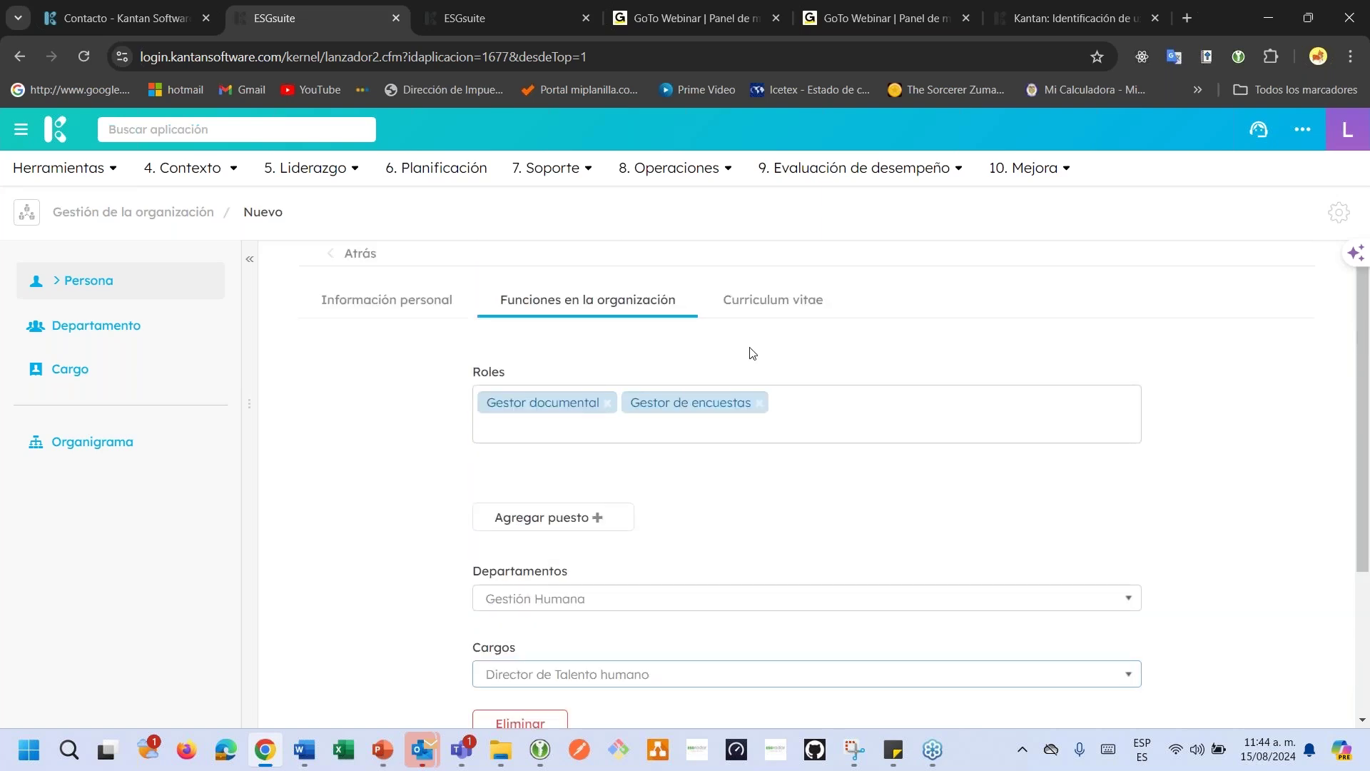
In Curriculum vitae, enter code 35 and Educación 'Profesional especialista en reclutamiento de personal.'.
left_click(765, 305)
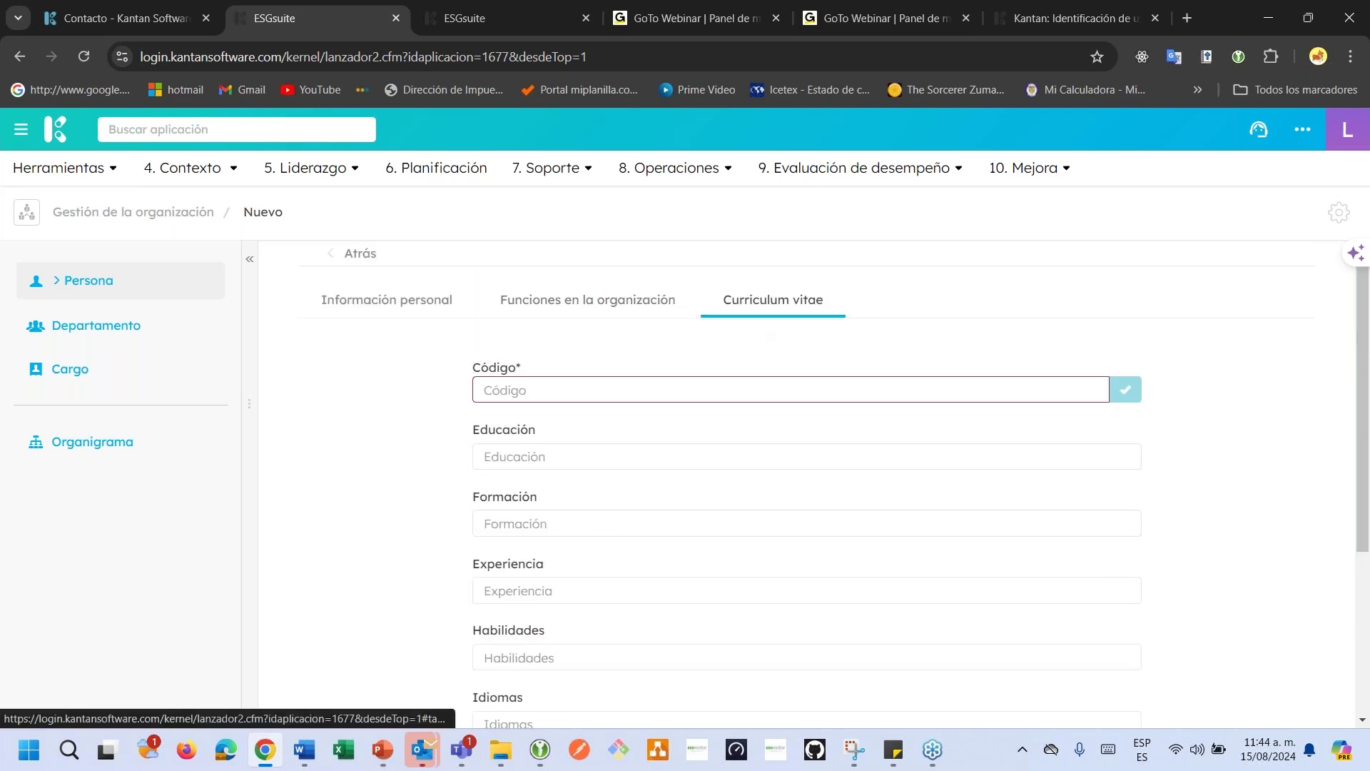
left_click(675, 391)
type("35")
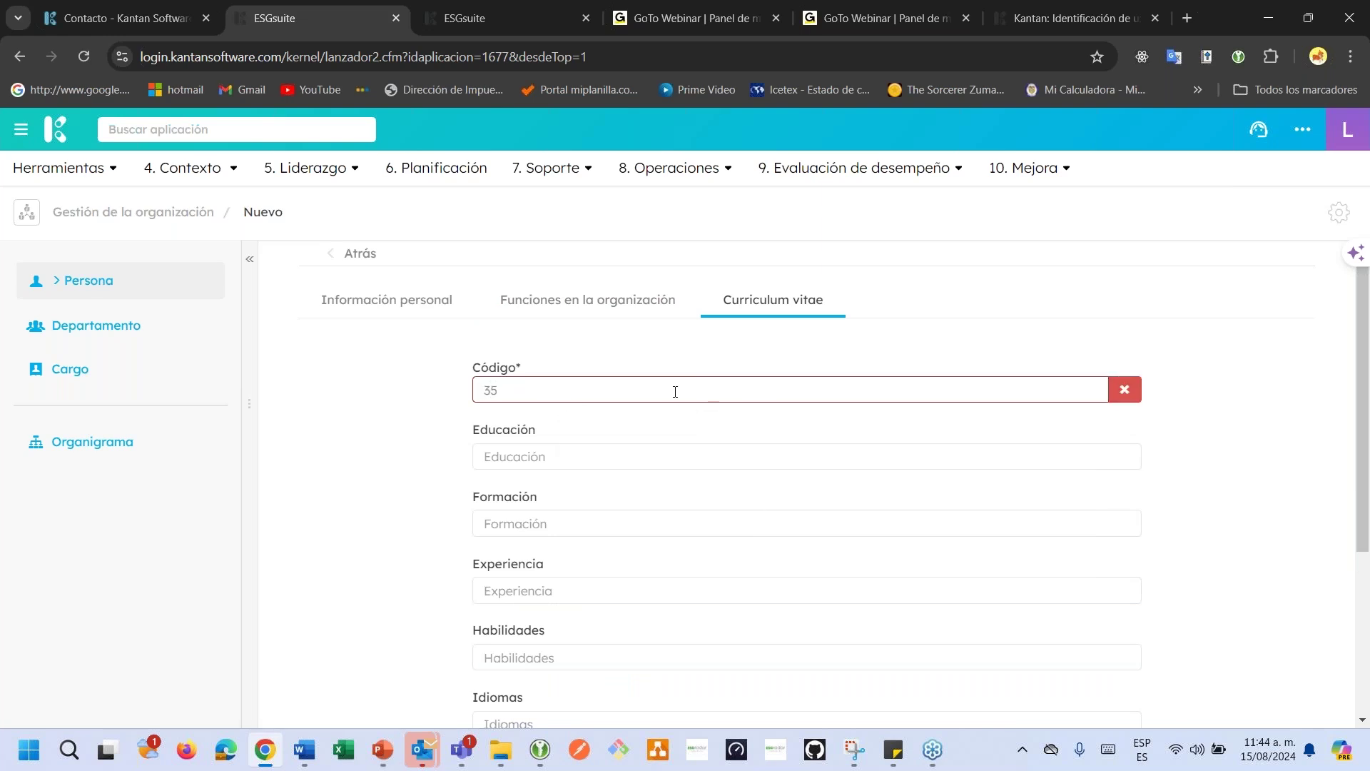
scroll(654, 447, "down", 1)
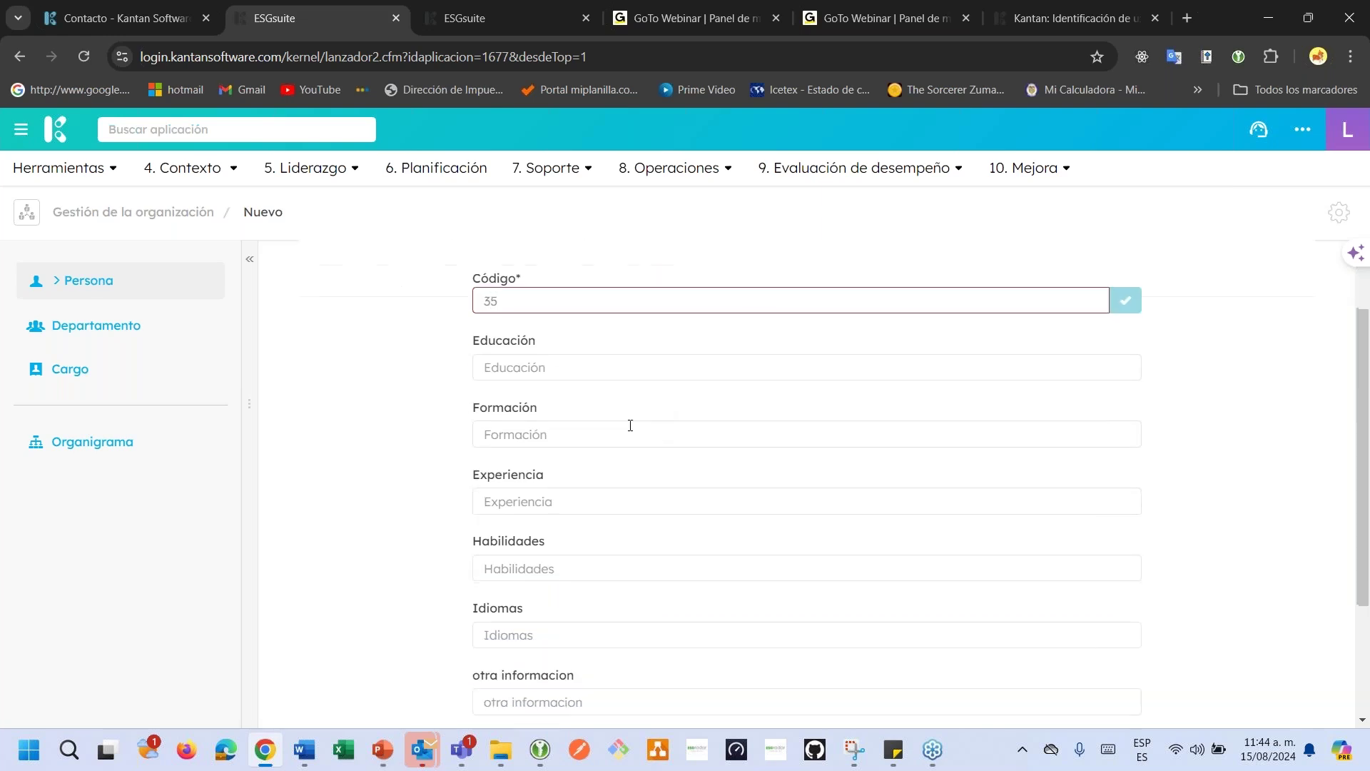
scroll(569, 368, "down", 1)
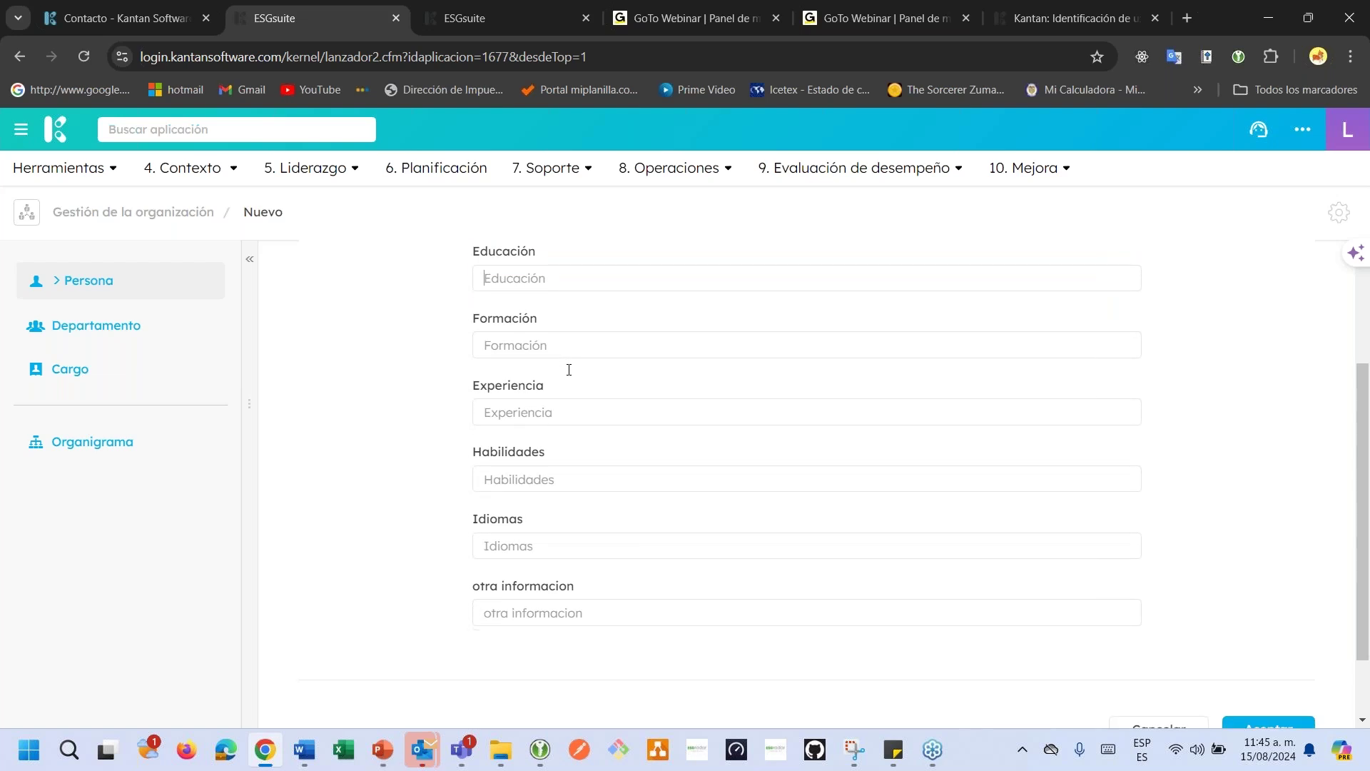
scroll(569, 368, "up", 2)
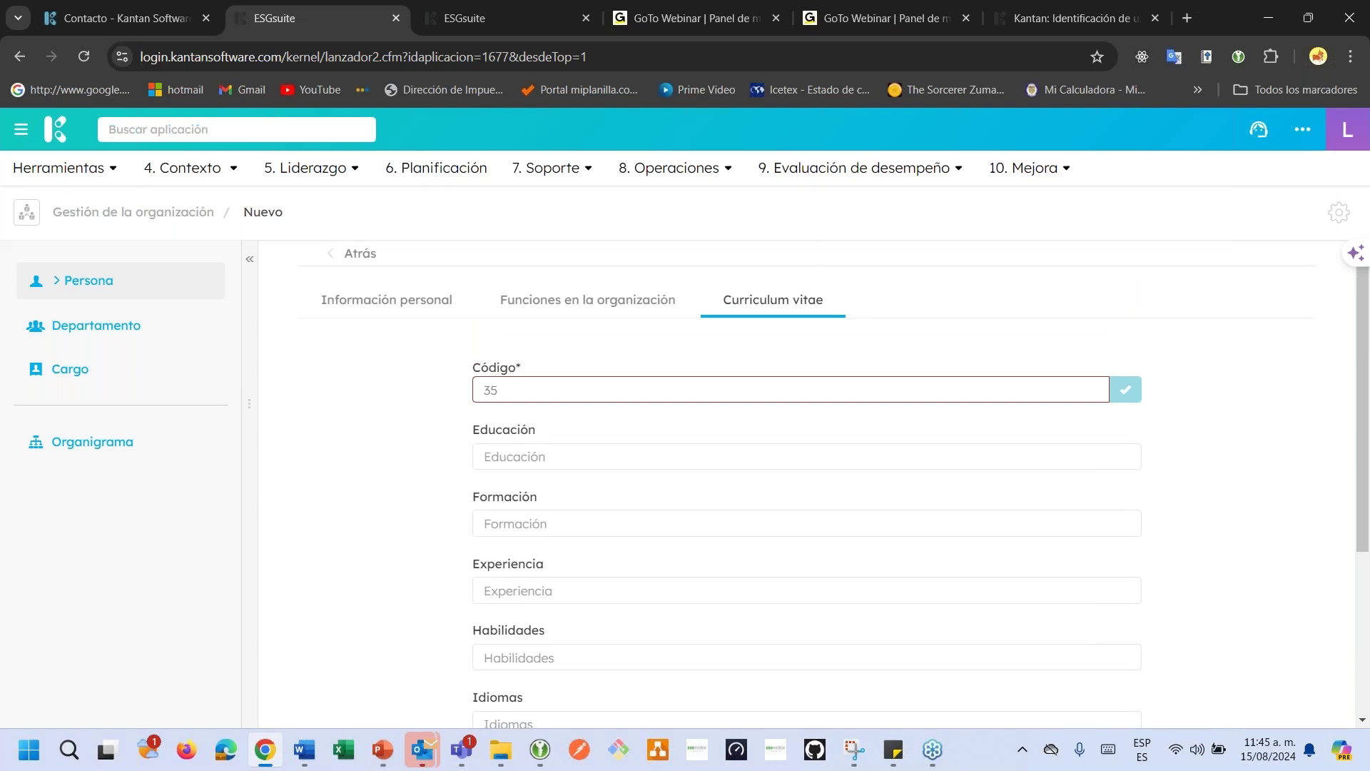
type("Profesional especialista en re")
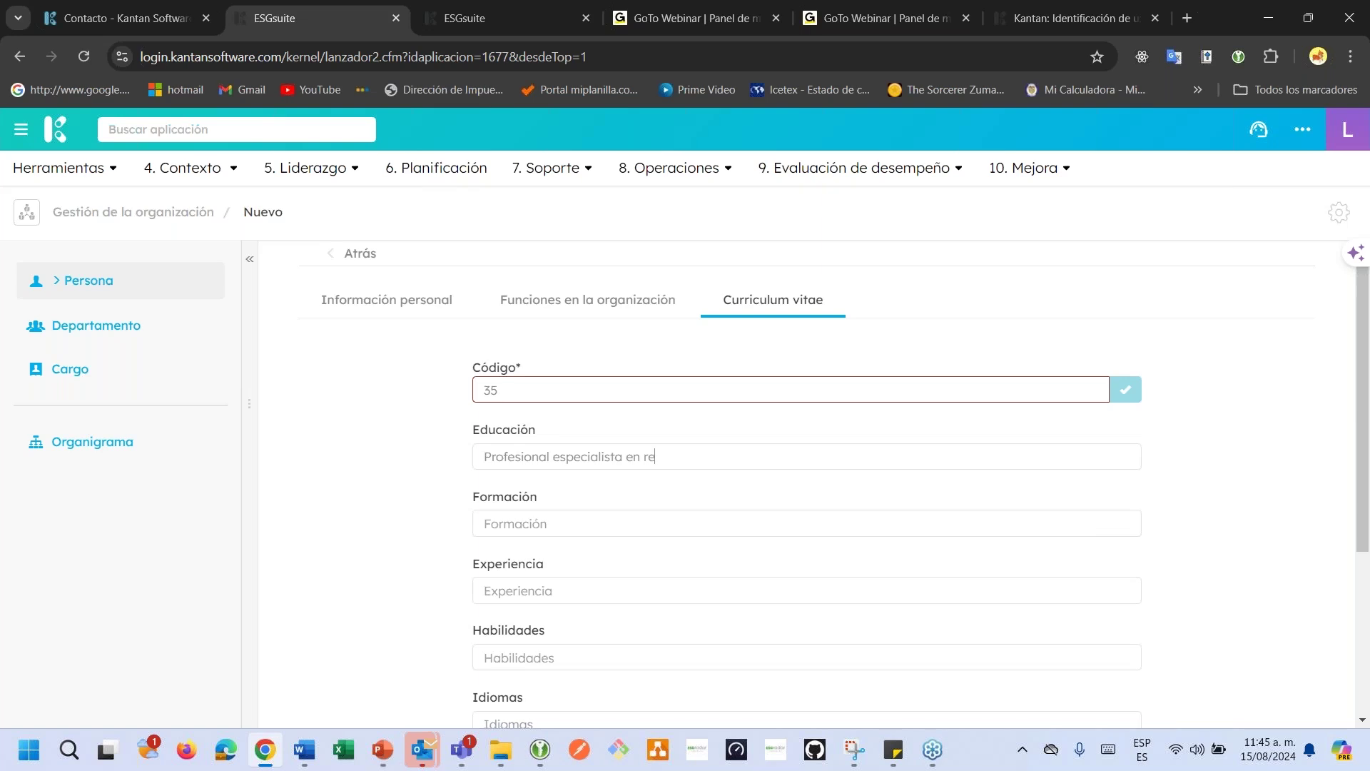
type("cu")
type("lutamiento")
type(" de per")
type("sonañ")
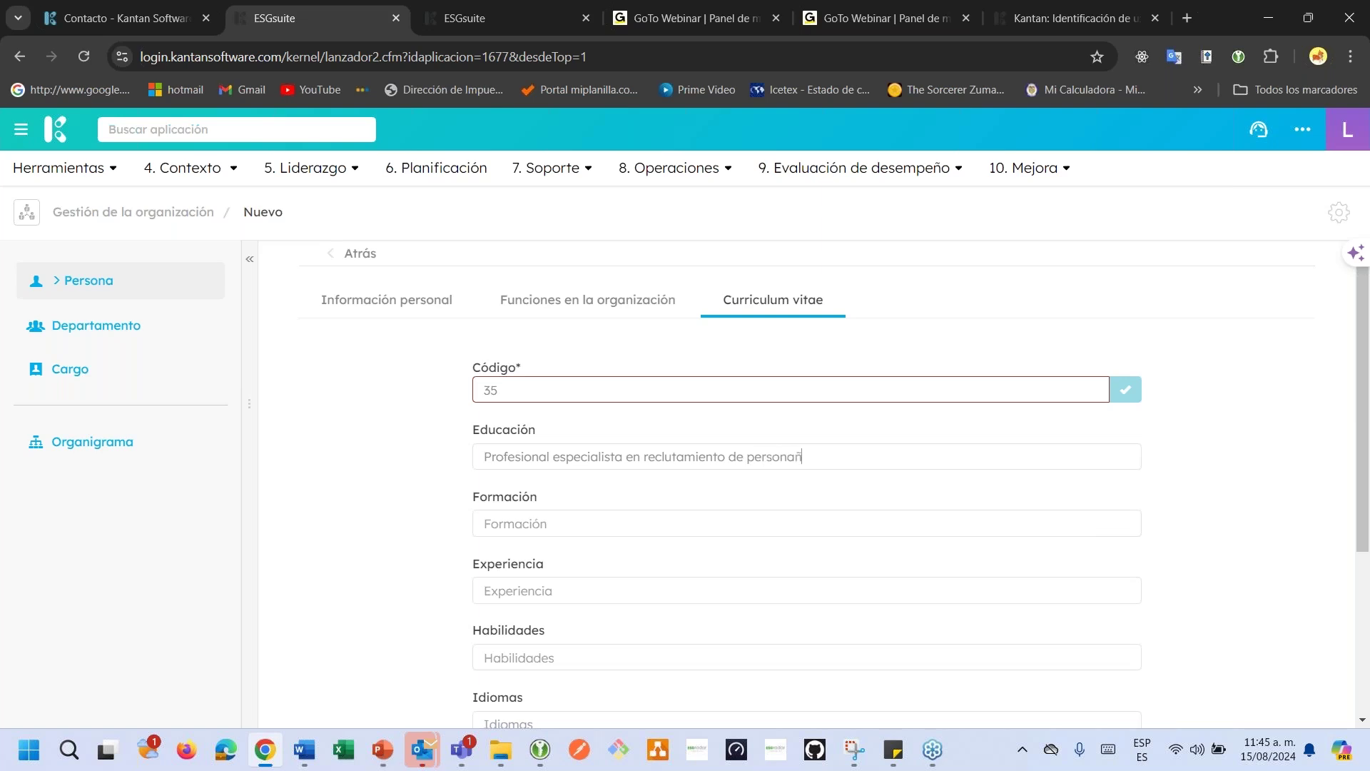
key("BackSpace")
type("l.")
Click into the Habilidades field, then save the new person record with Aceptar.
scroll(543, 516, "down", 3)
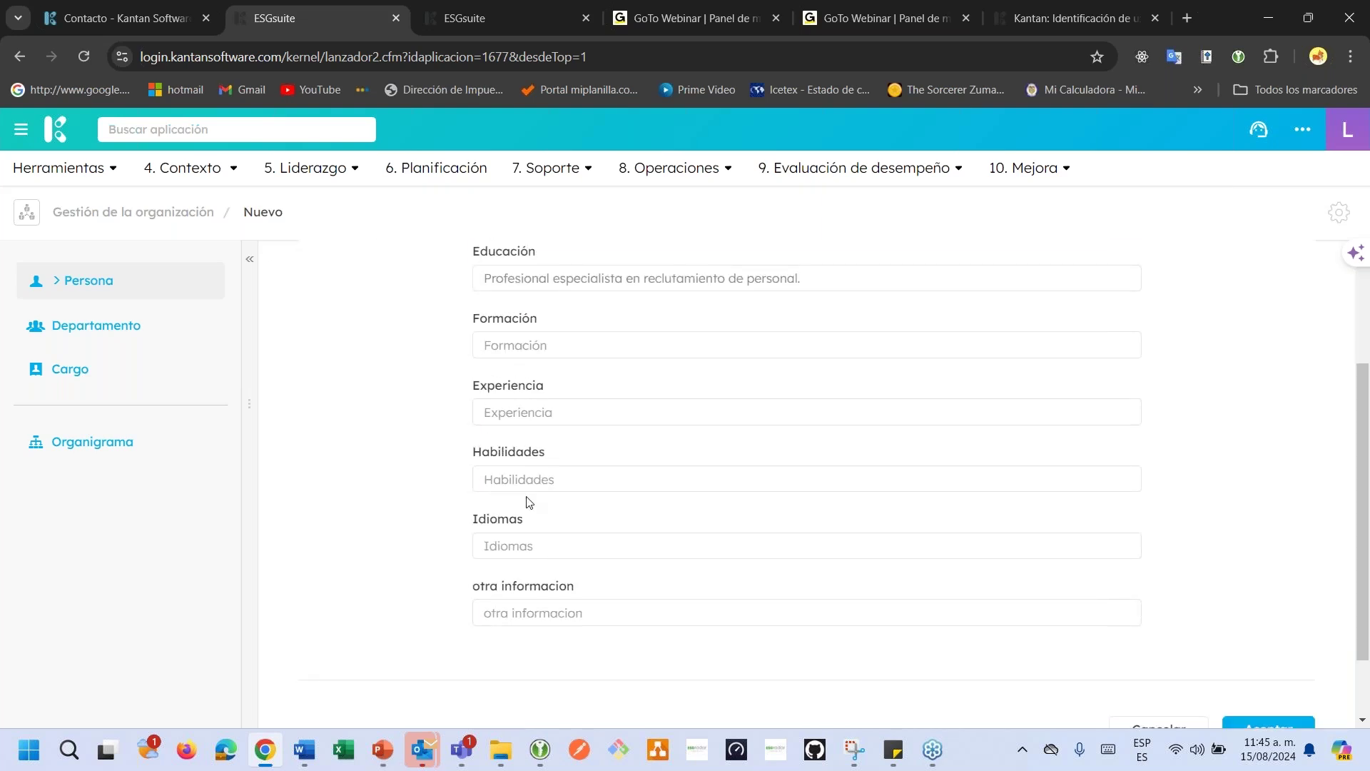
left_click(527, 487)
scroll(519, 622, "up", 2)
scroll(519, 623, "down", 3)
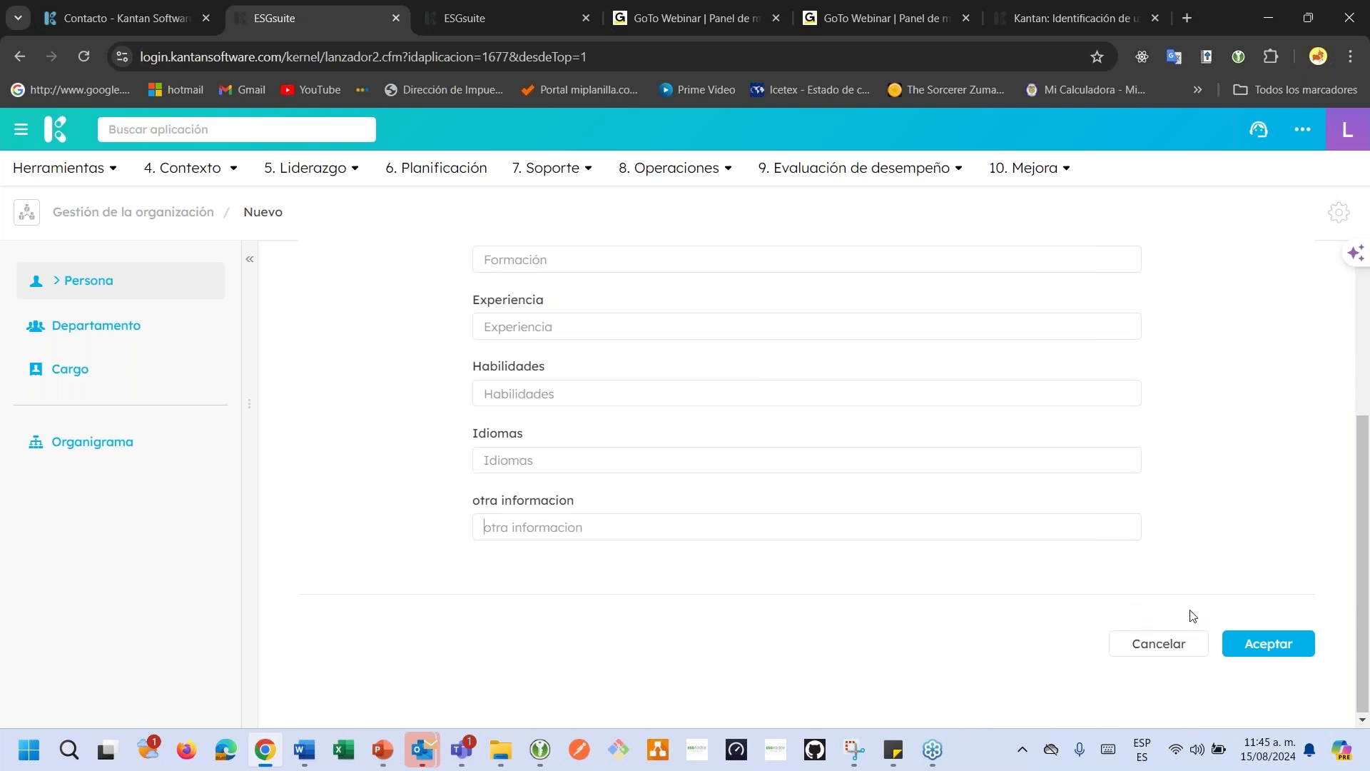
left_click(1262, 653)
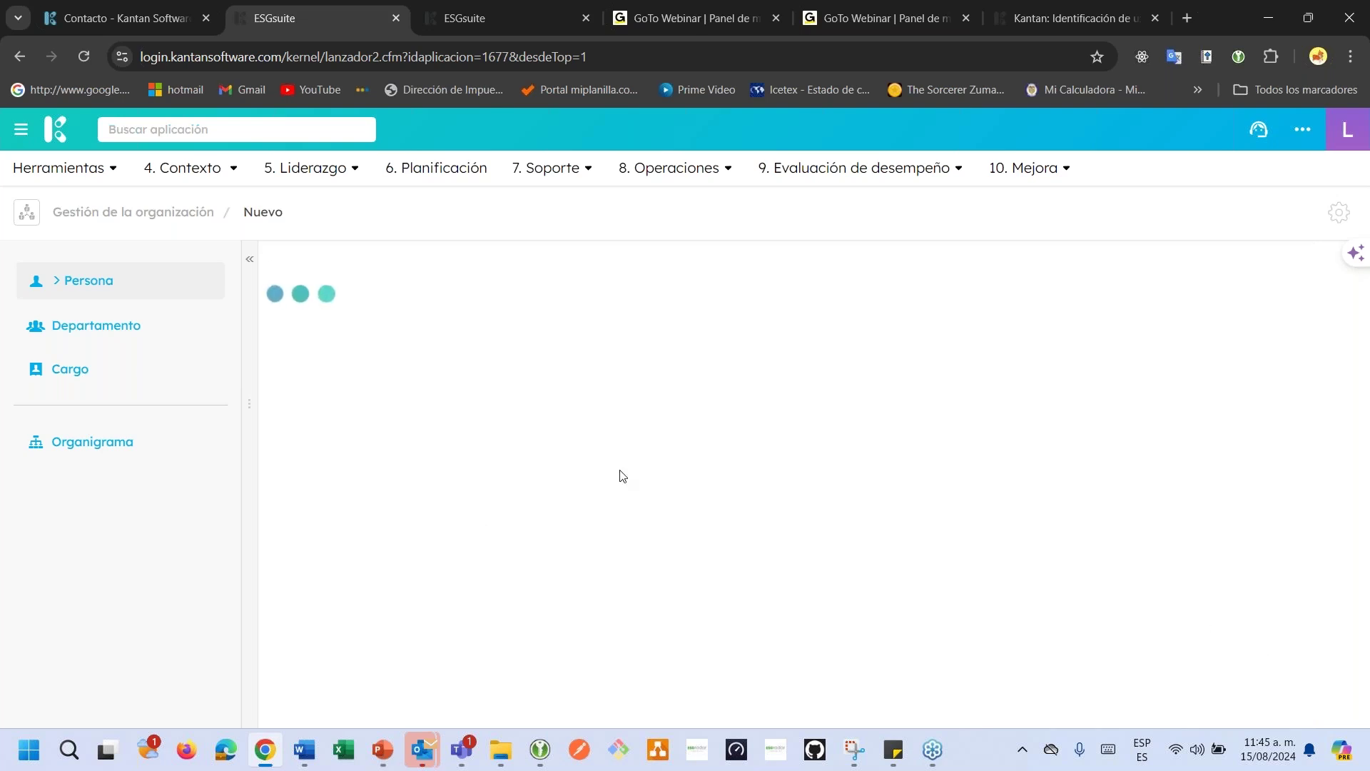
Review the saved record's name heading by selecting it and clearing the selection.
scroll(623, 476, "up", 3)
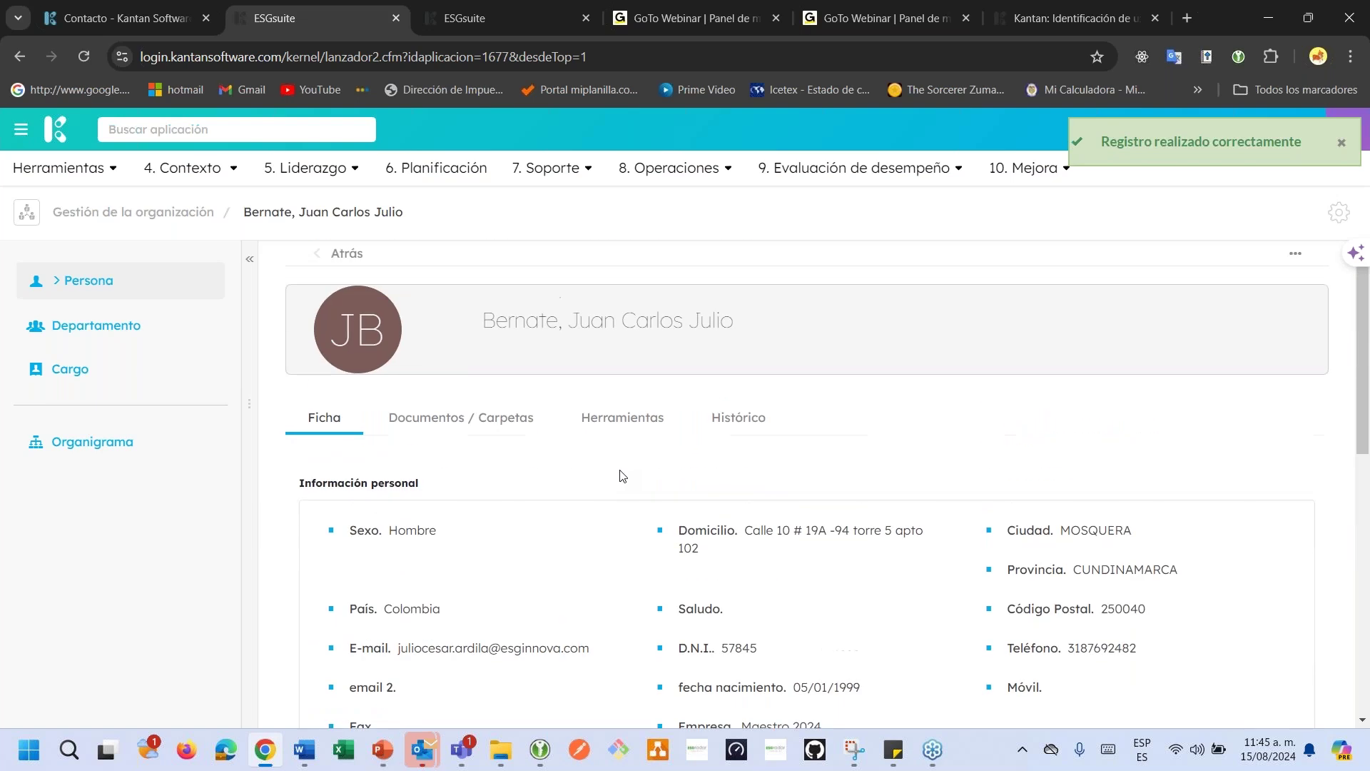
scroll(622, 475, "up", 1)
left_click_drag(483, 319, 747, 329)
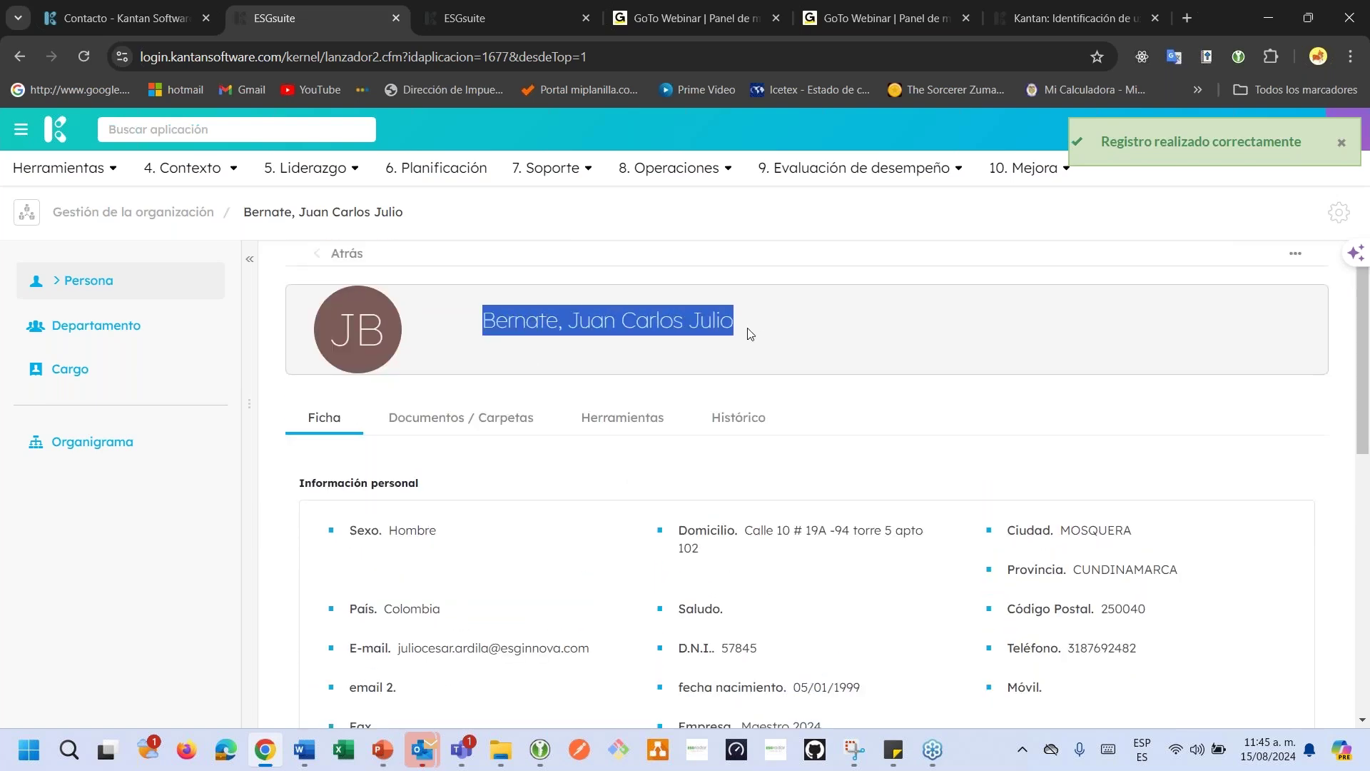
left_click(795, 320)
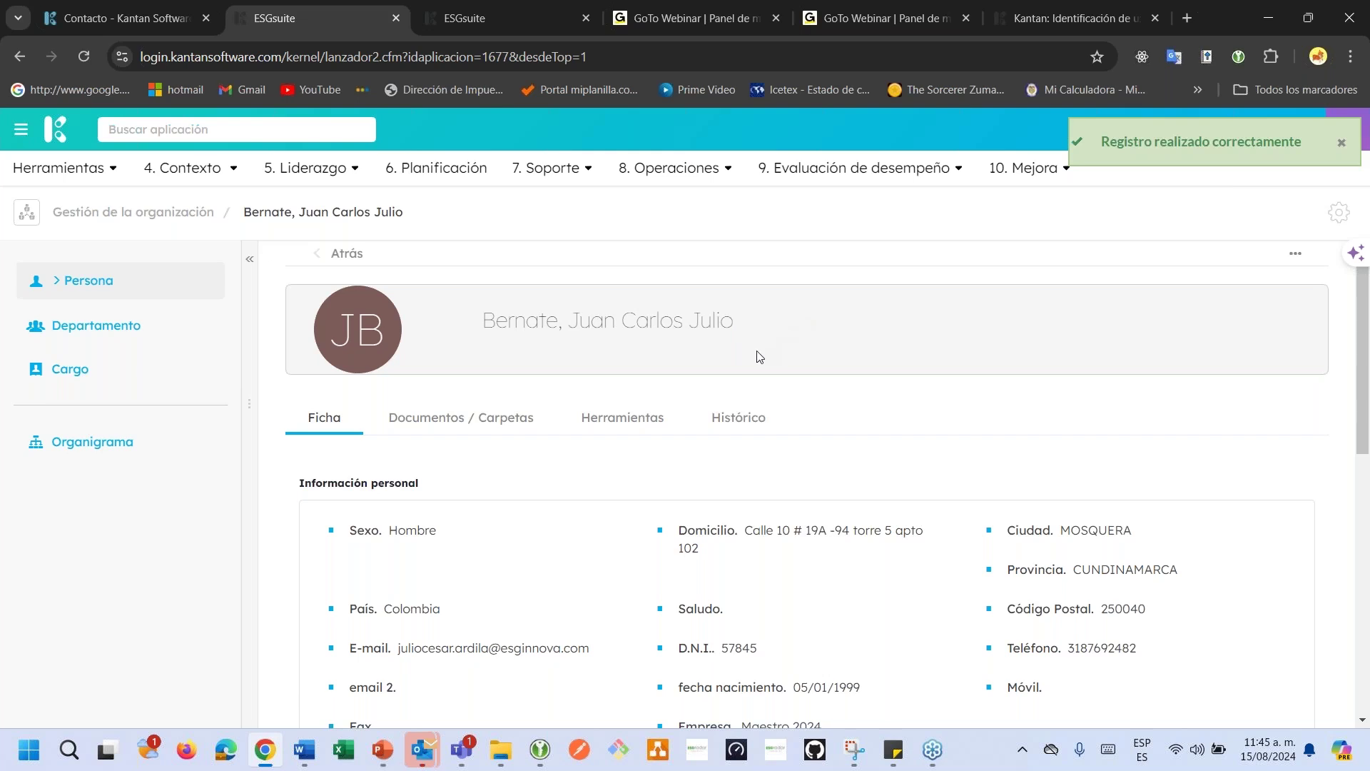
scroll(759, 357, "down", 3)
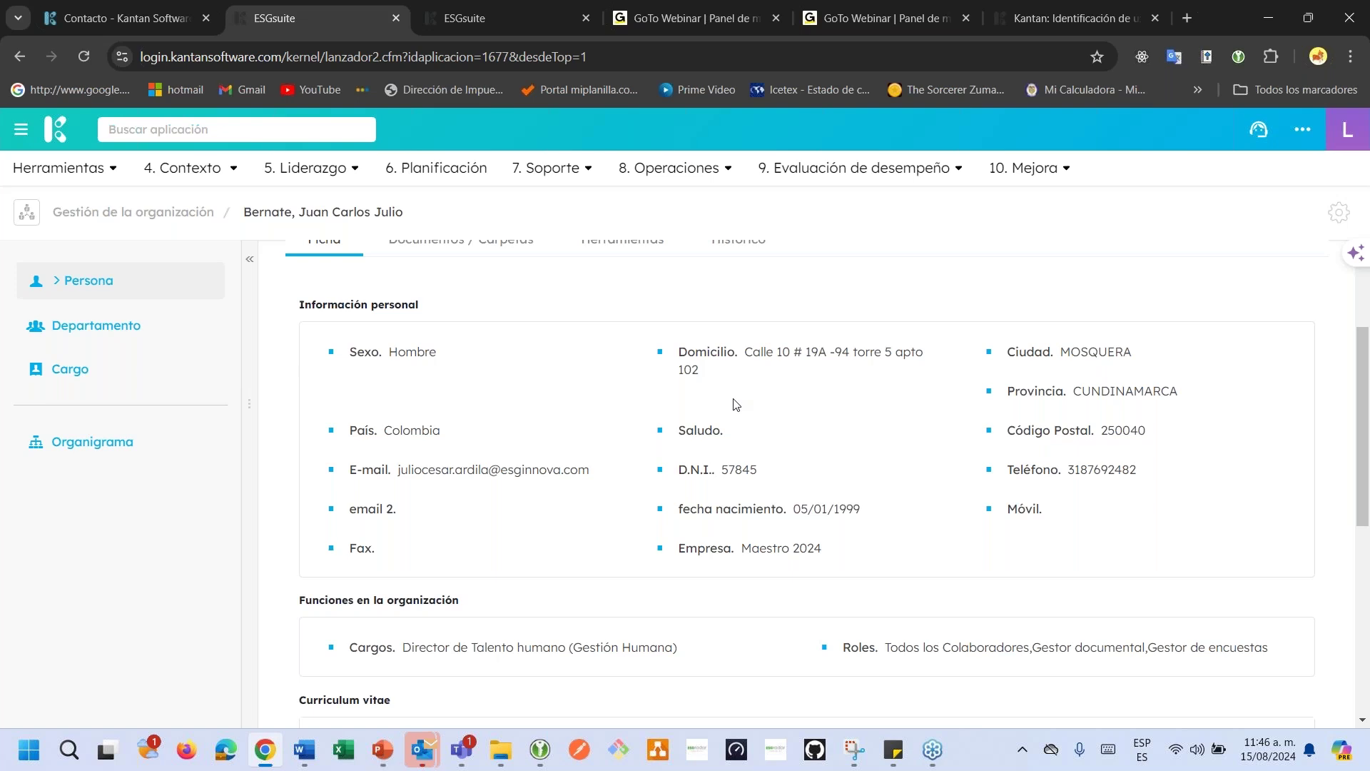
scroll(734, 402, "down", 1)
scroll(785, 396, "up", 4)
Edit the person record, delete the Nombre 2 value and save the change.
left_click(1296, 257)
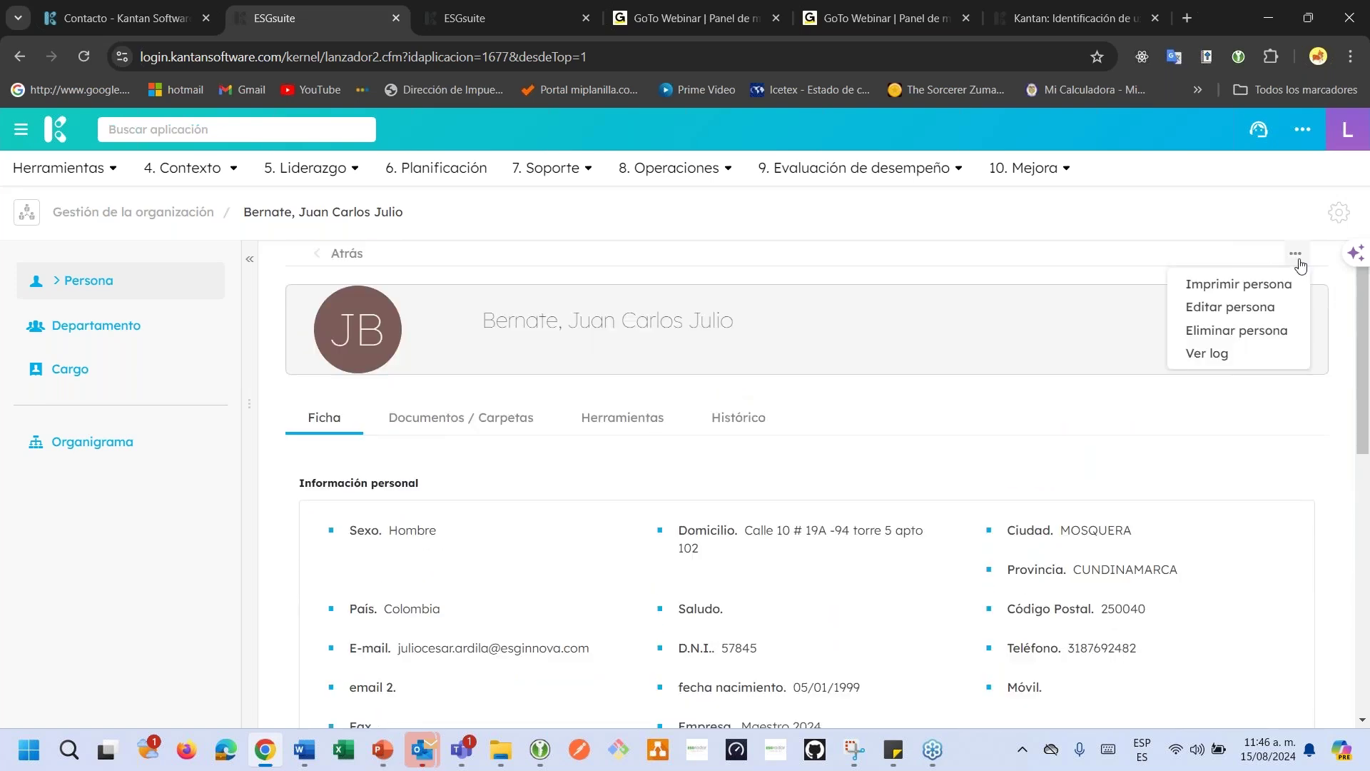
left_click(1233, 308)
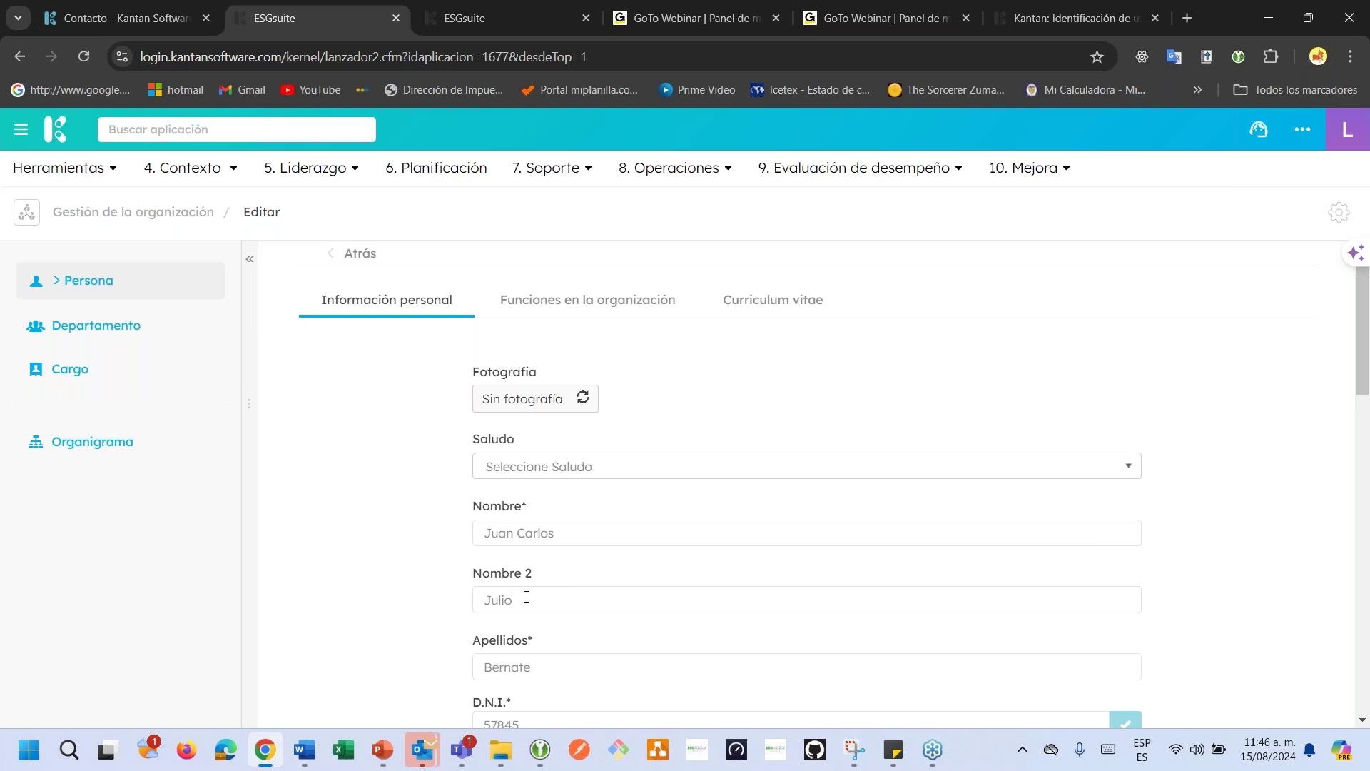
left_click_drag(527, 597, 443, 603)
key("BackSpace")
scroll(961, 575, "down", 5)
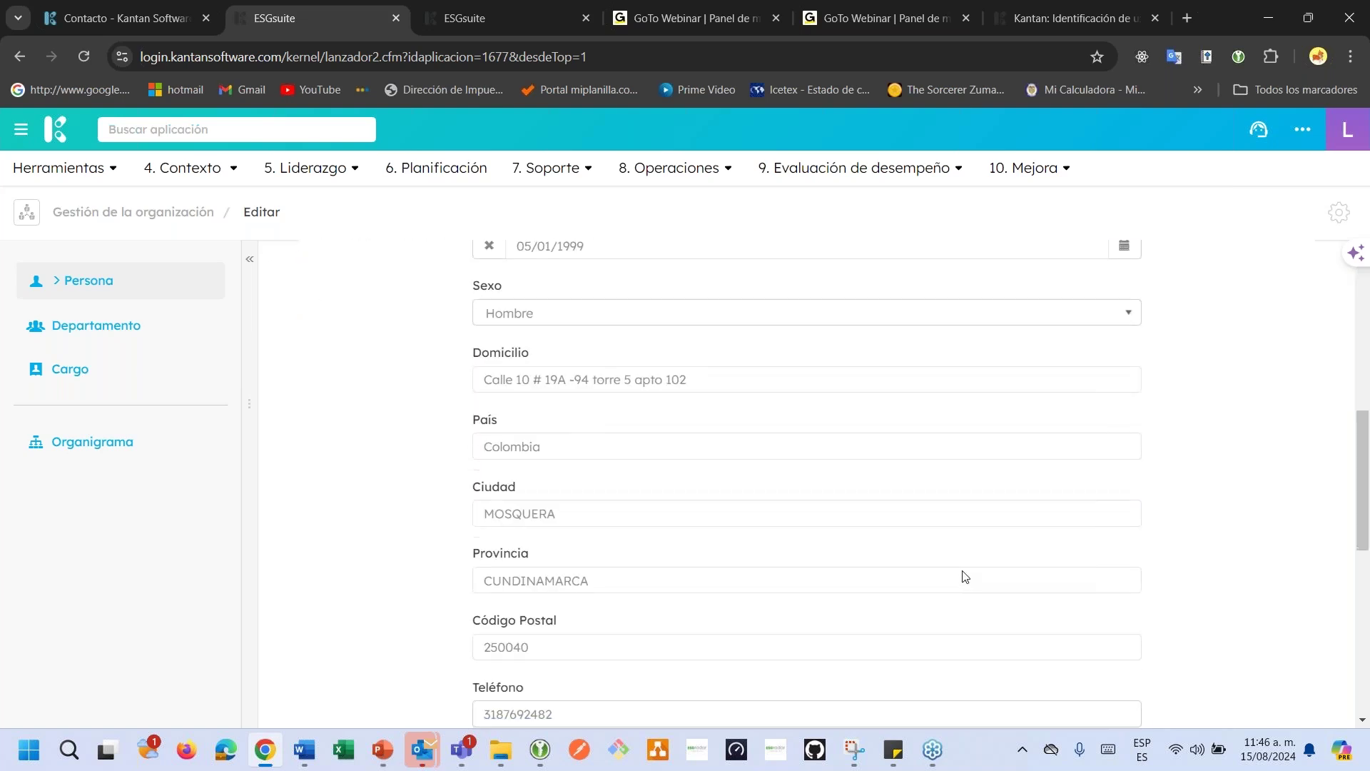
scroll(964, 576, "down", 10)
left_click(1266, 655)
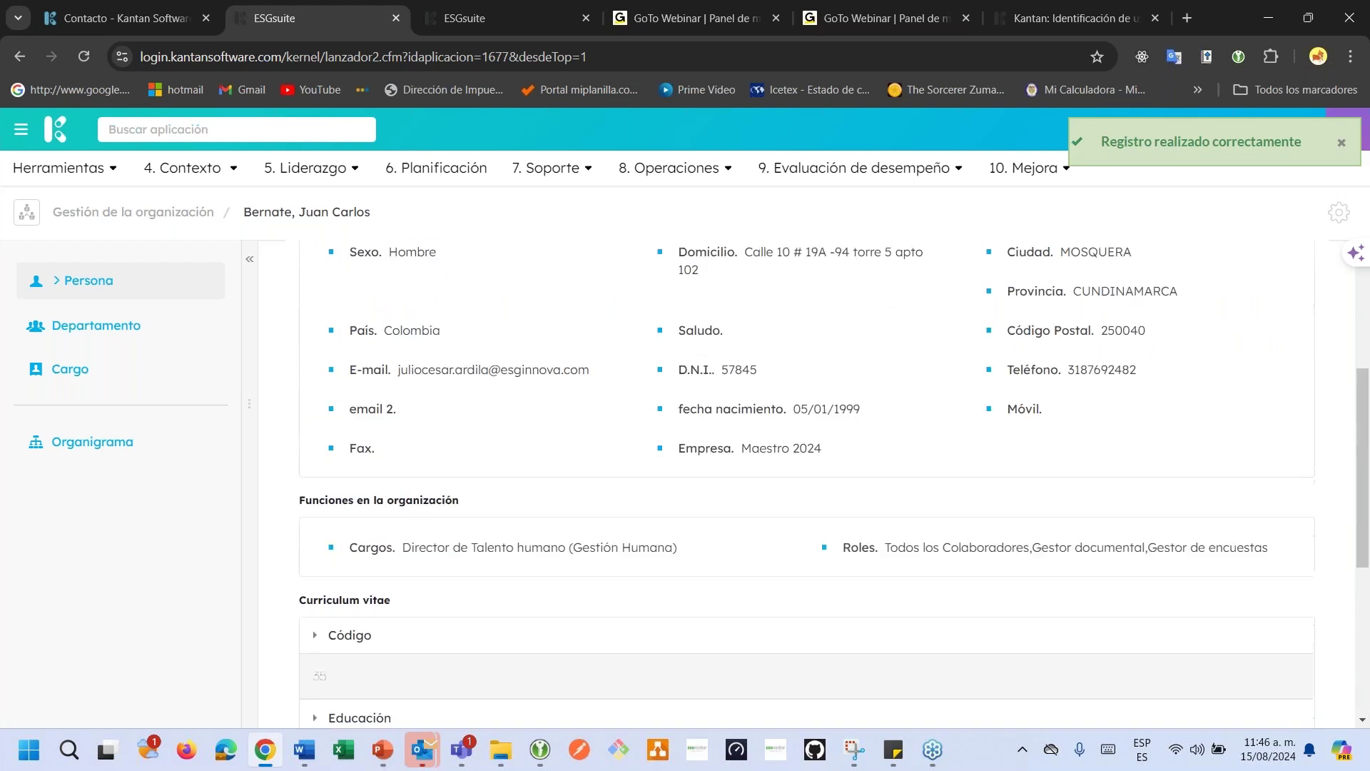
scroll(475, 491, "down", 3)
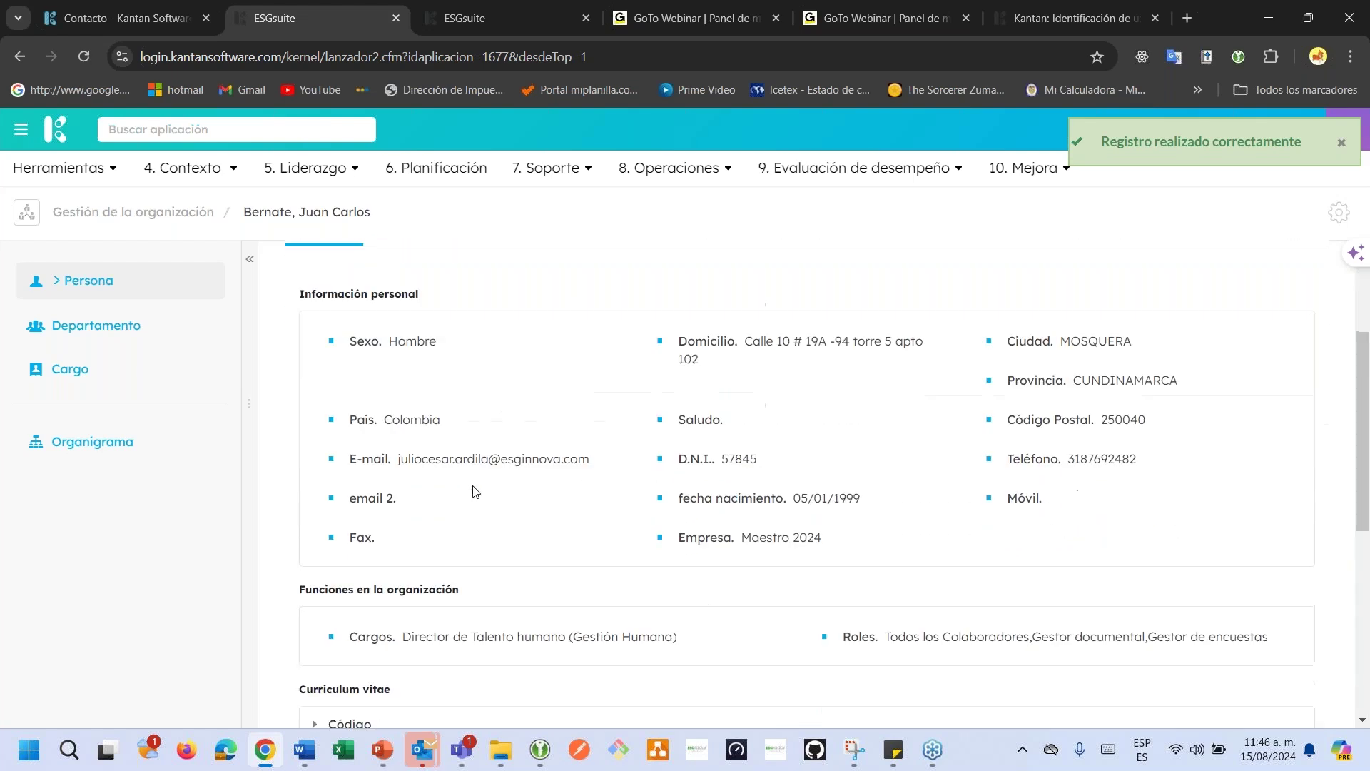
scroll(725, 480, "up", 3)
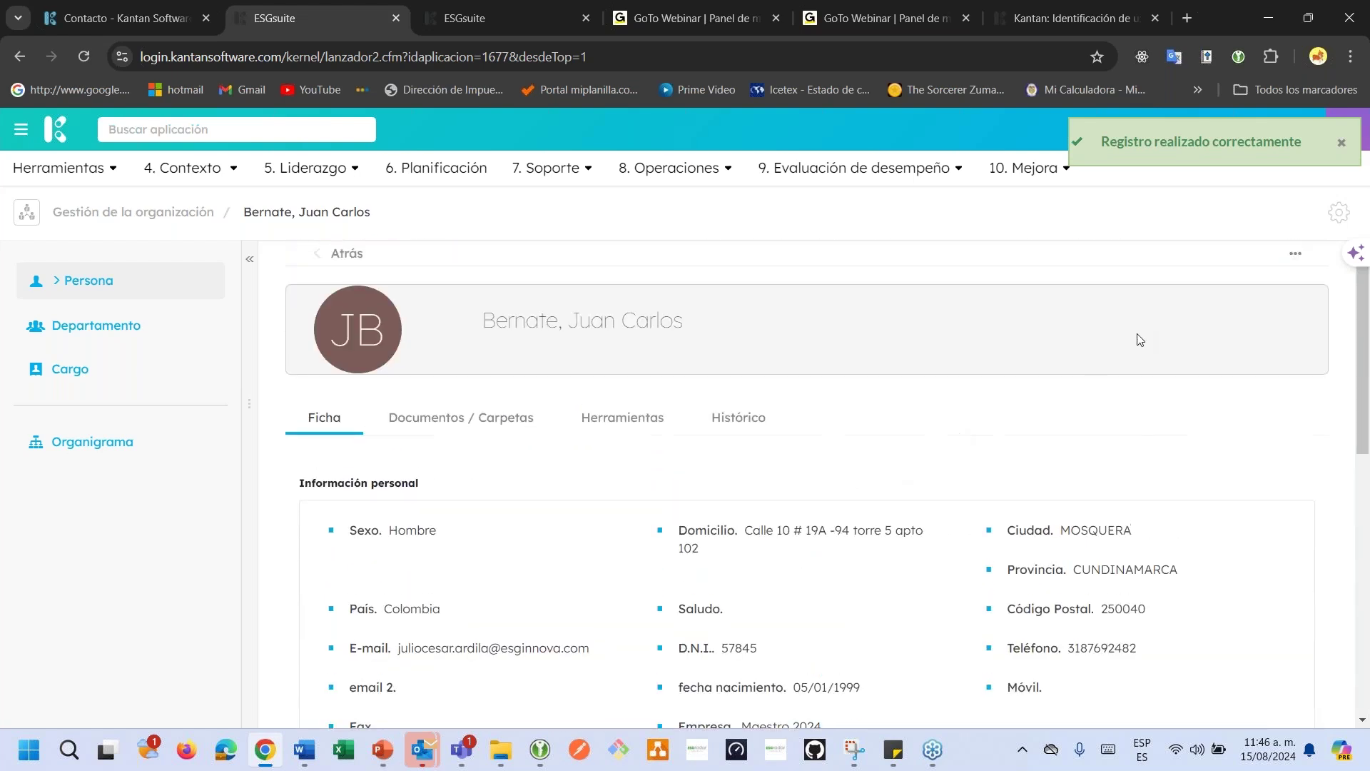
Export the person sheet in doc format and open the downloaded fichapersona (1).doc.
left_click(1293, 254)
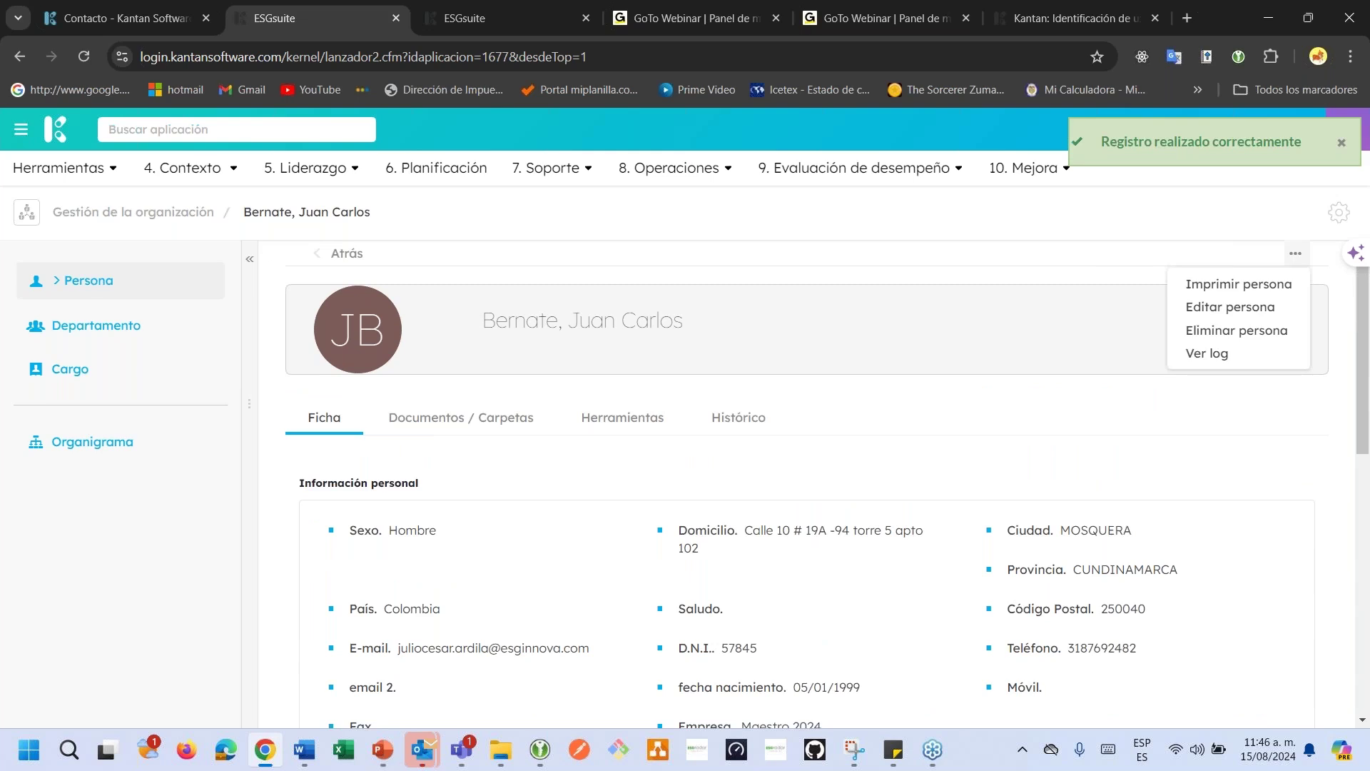
left_click(1255, 286)
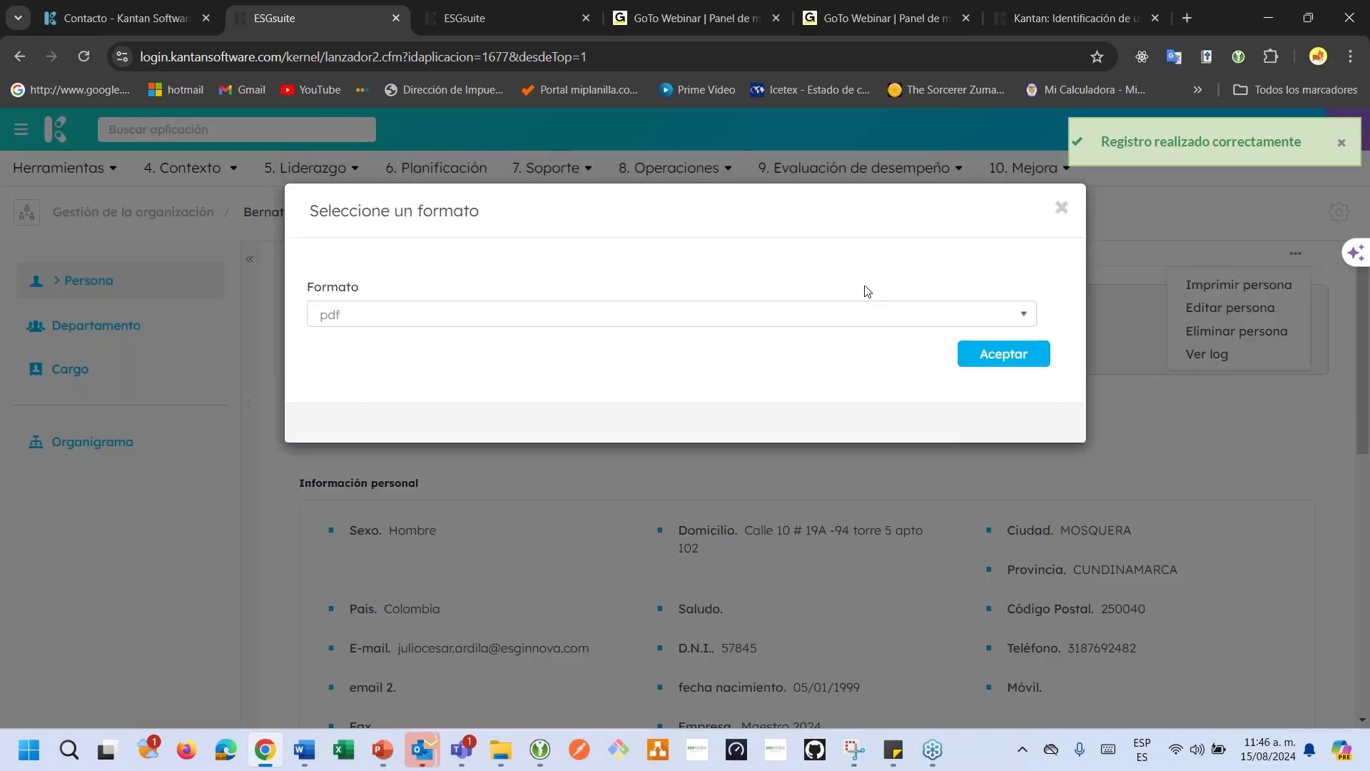
left_click(732, 320)
left_click(687, 355)
left_click(1011, 363)
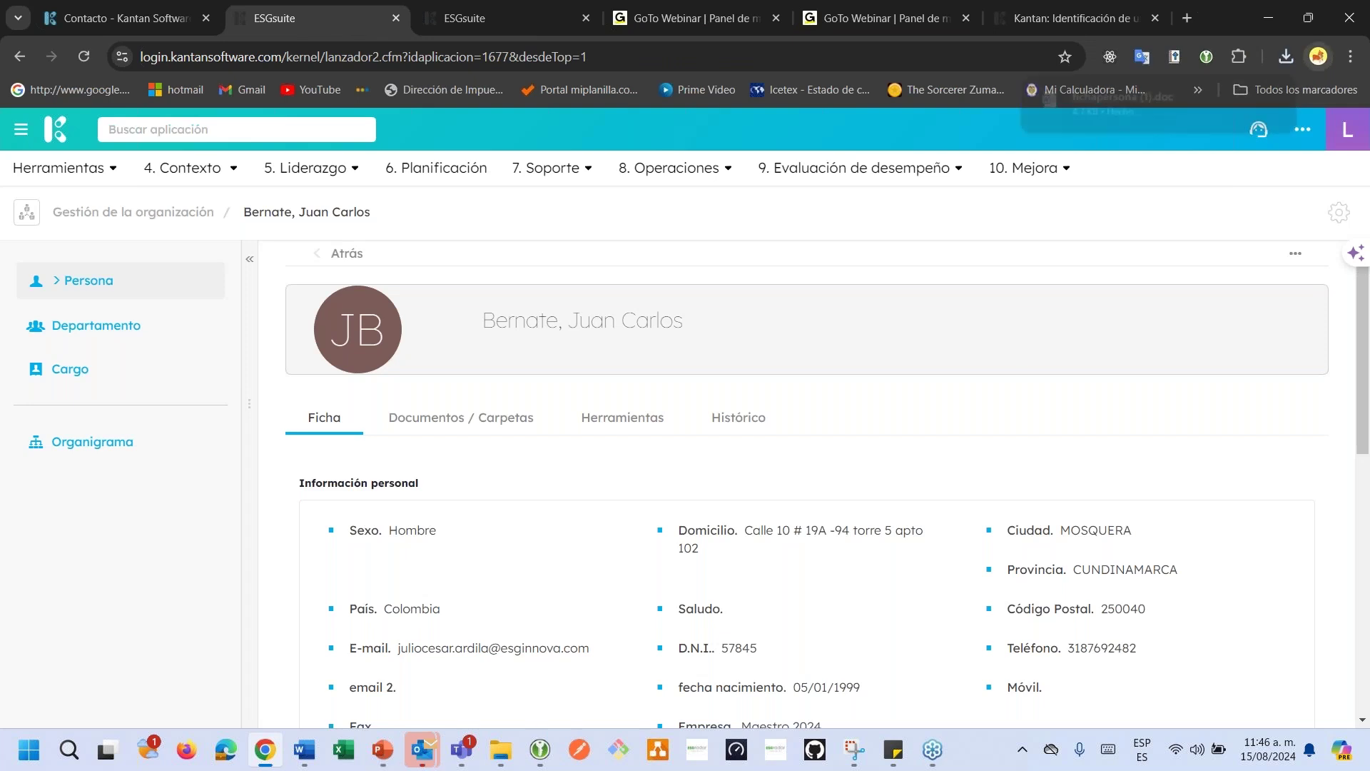
left_click(1150, 99)
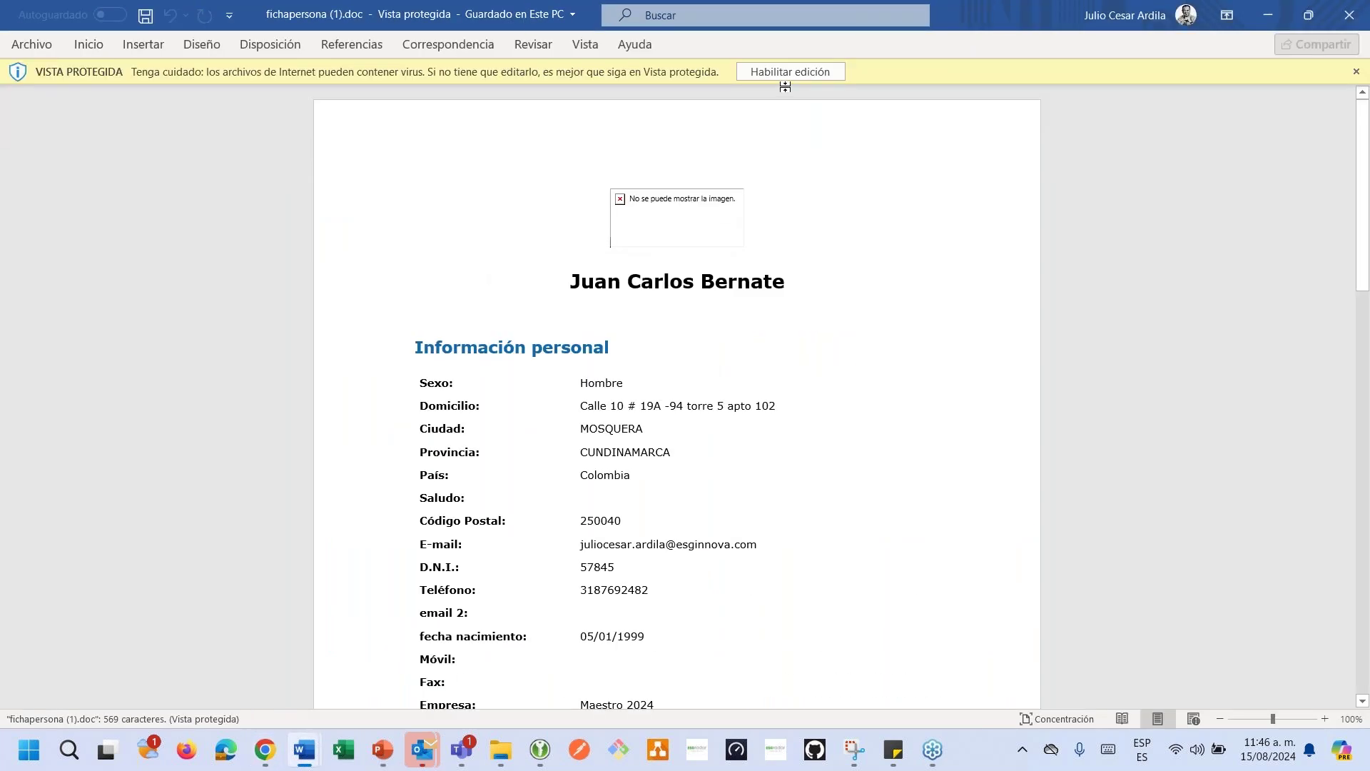
Enable editing on fichapersona (1).doc, scroll through it, close Word and return to the browser.
left_click(785, 72)
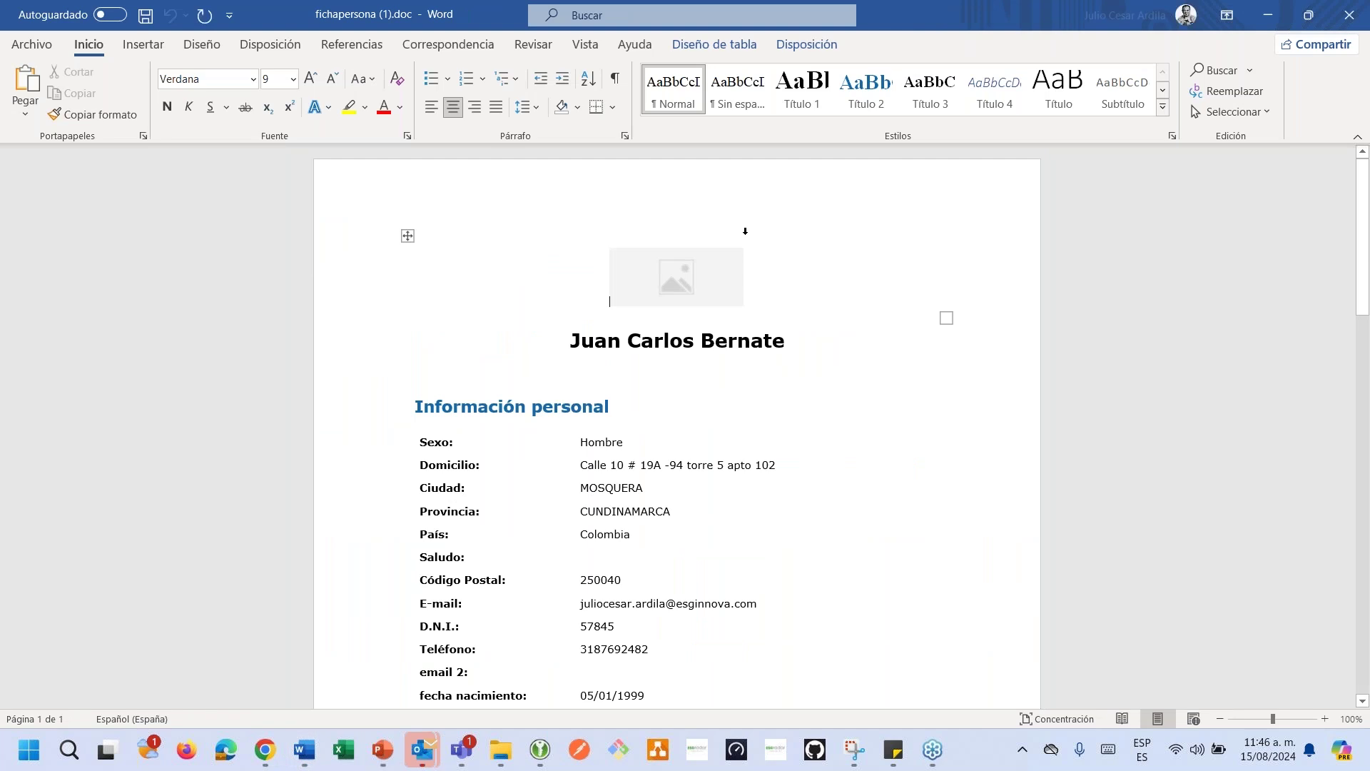
scroll(744, 231, "down", 4)
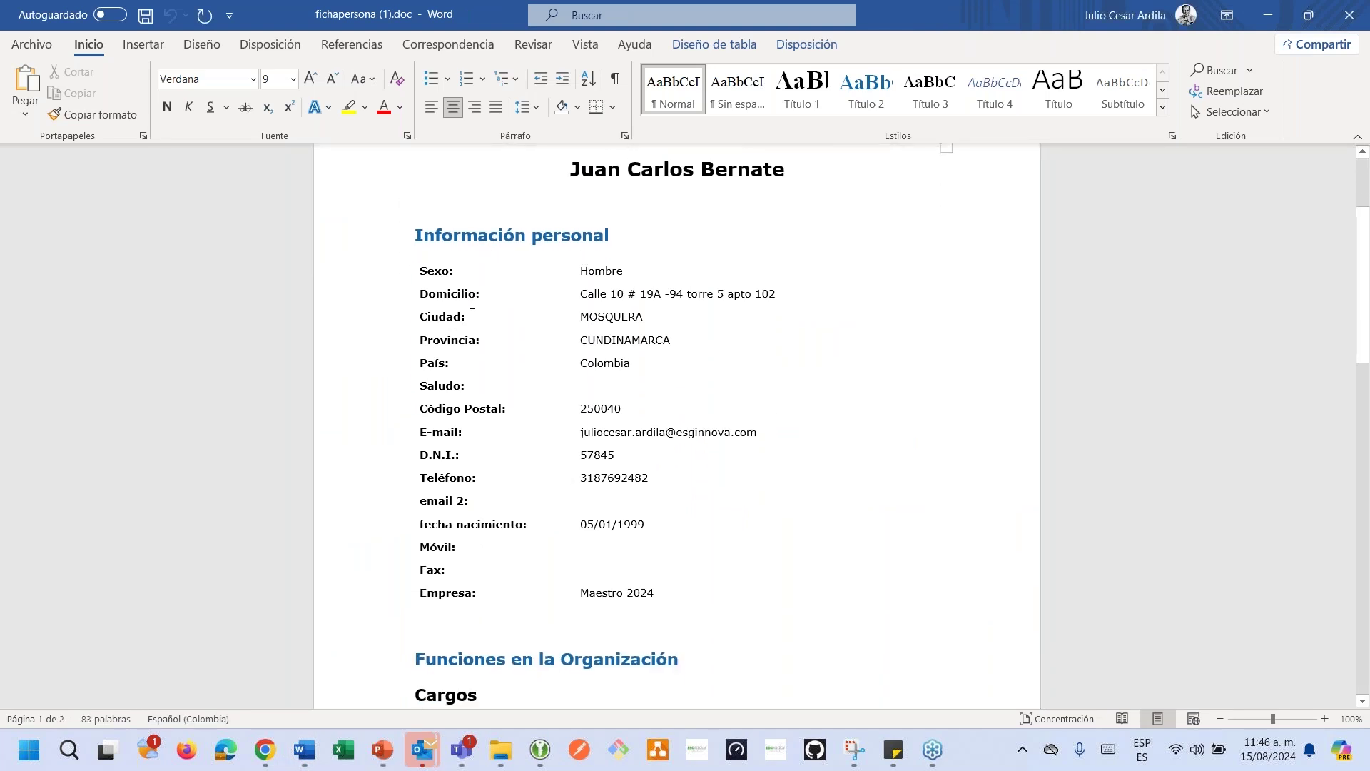
scroll(472, 303, "down", 6)
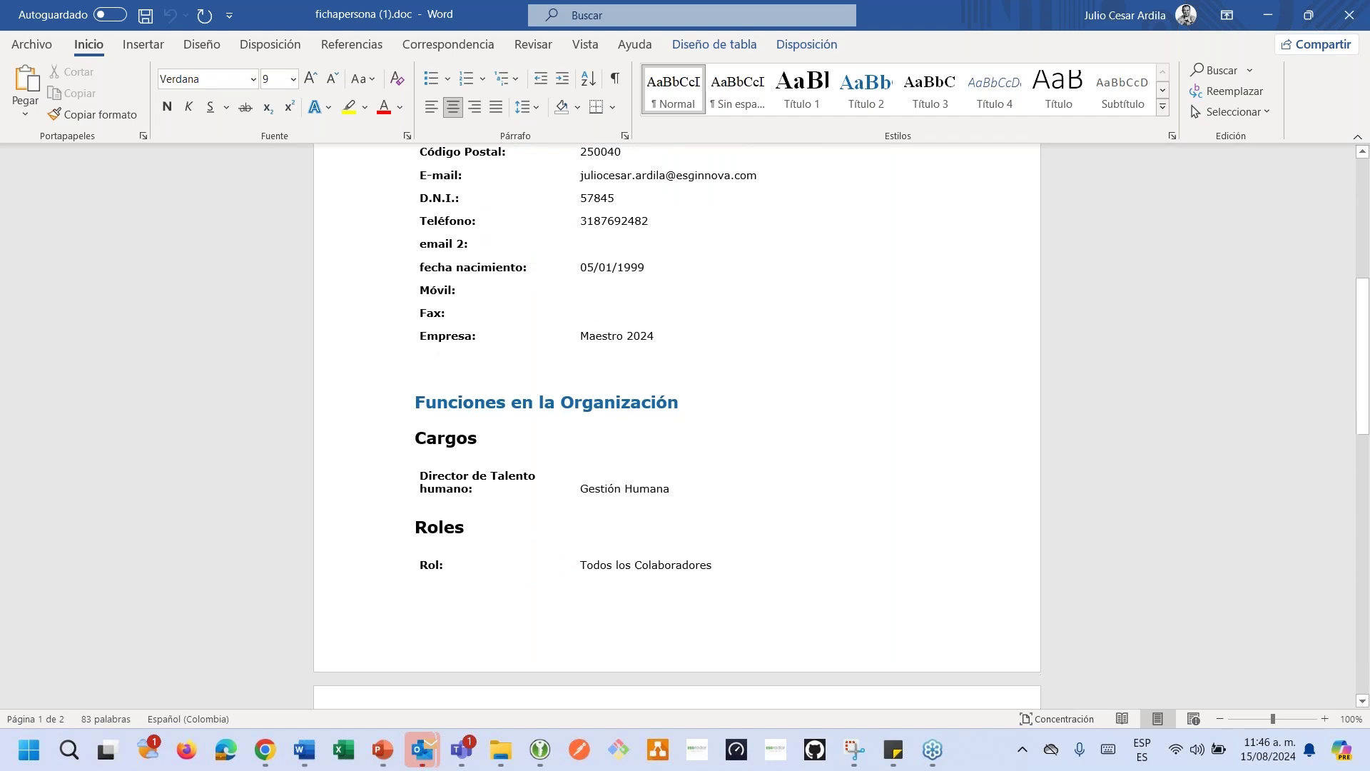
scroll(676, 426, "up", 1)
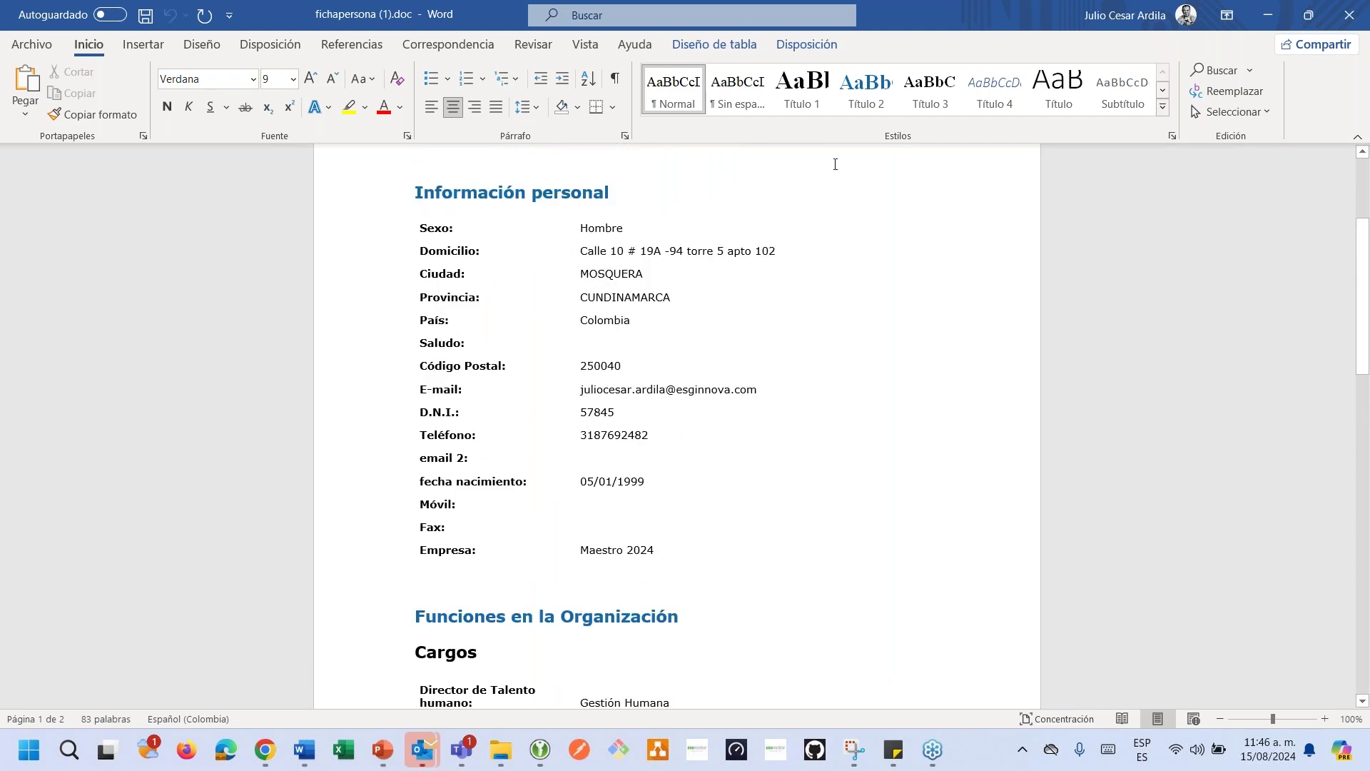
left_click(1354, 9)
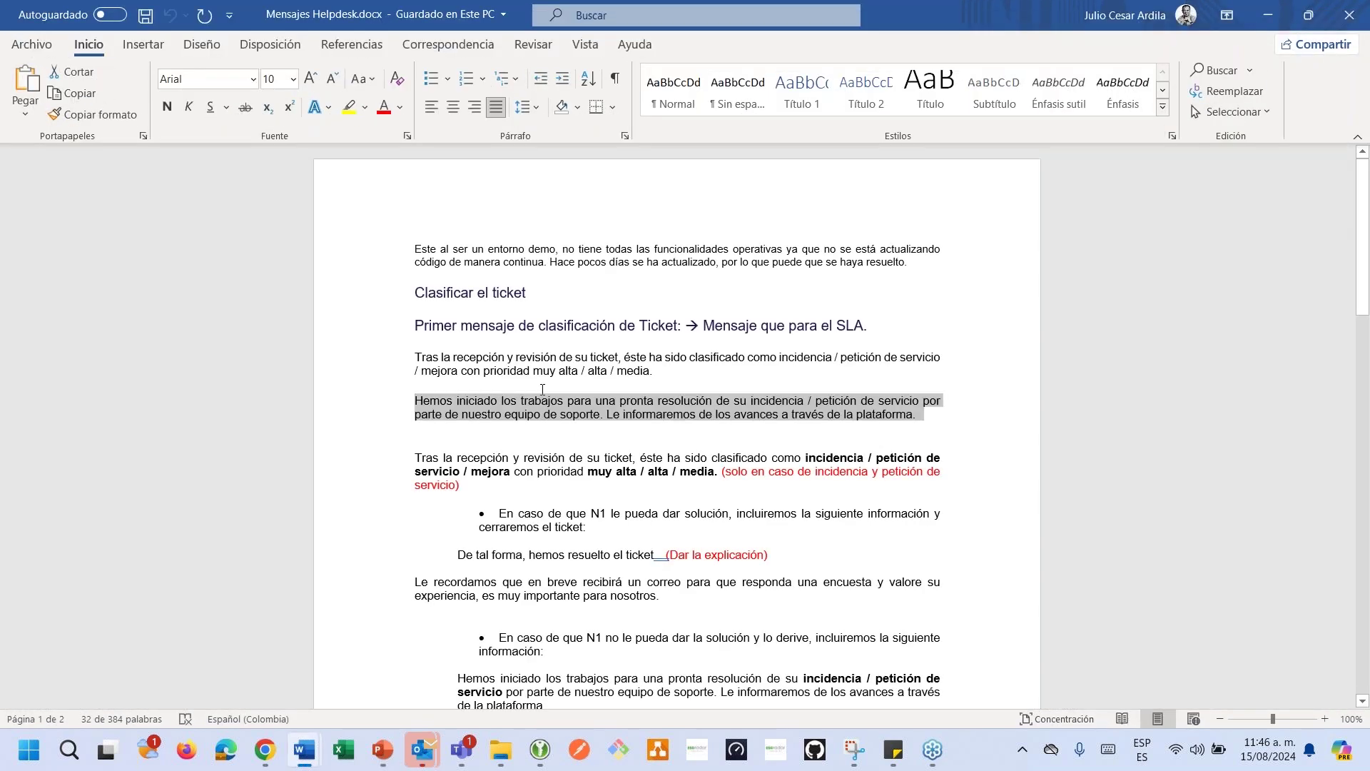
key("alt+Tab")
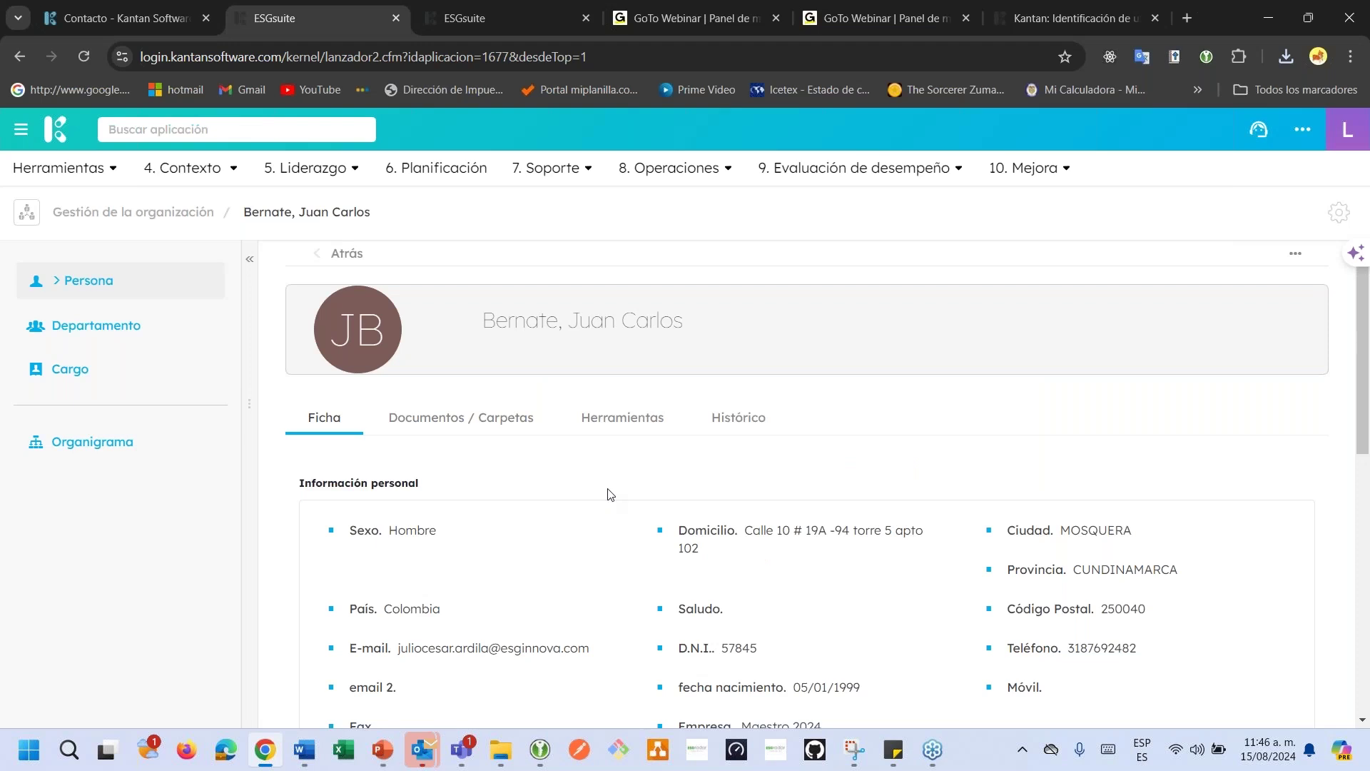
Edit the person record, replace the e-mail's user part with 'correo', and save.
left_click(1295, 254)
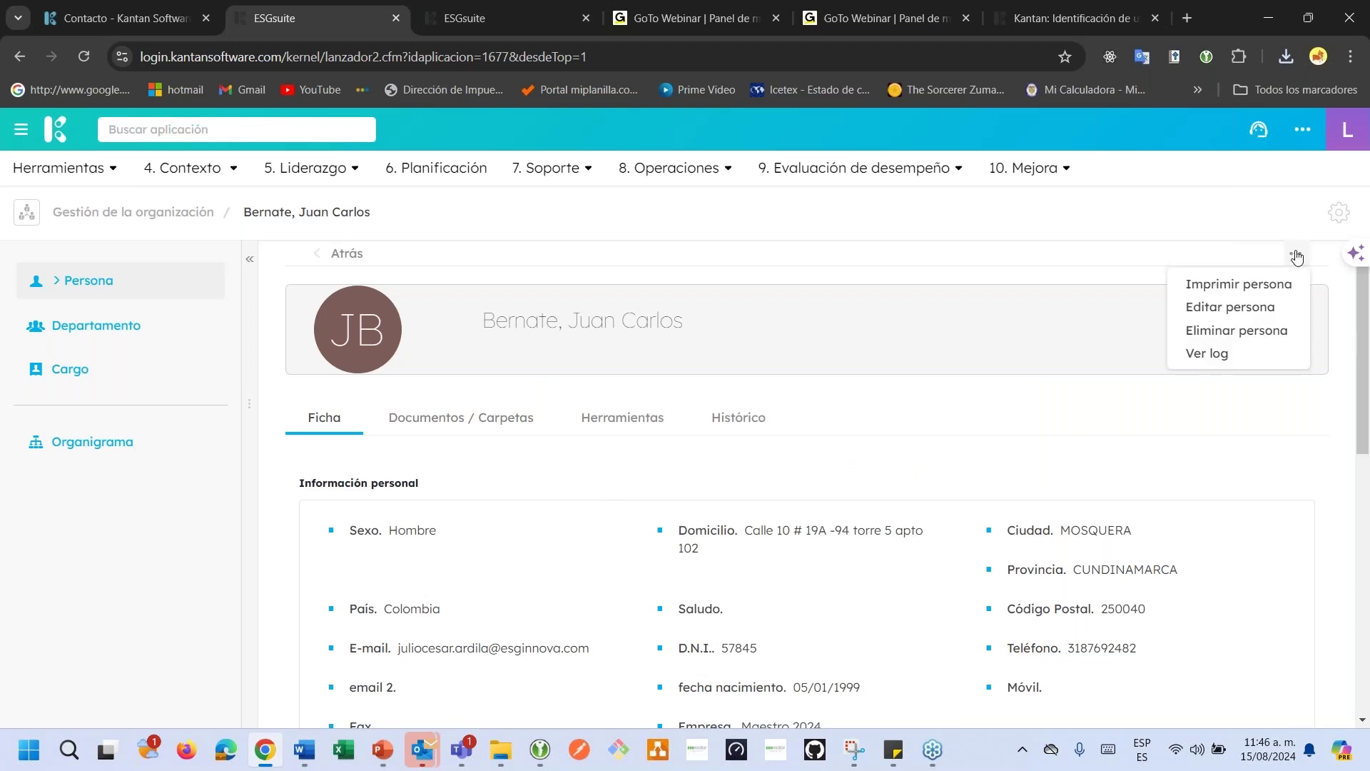
left_click(1272, 307)
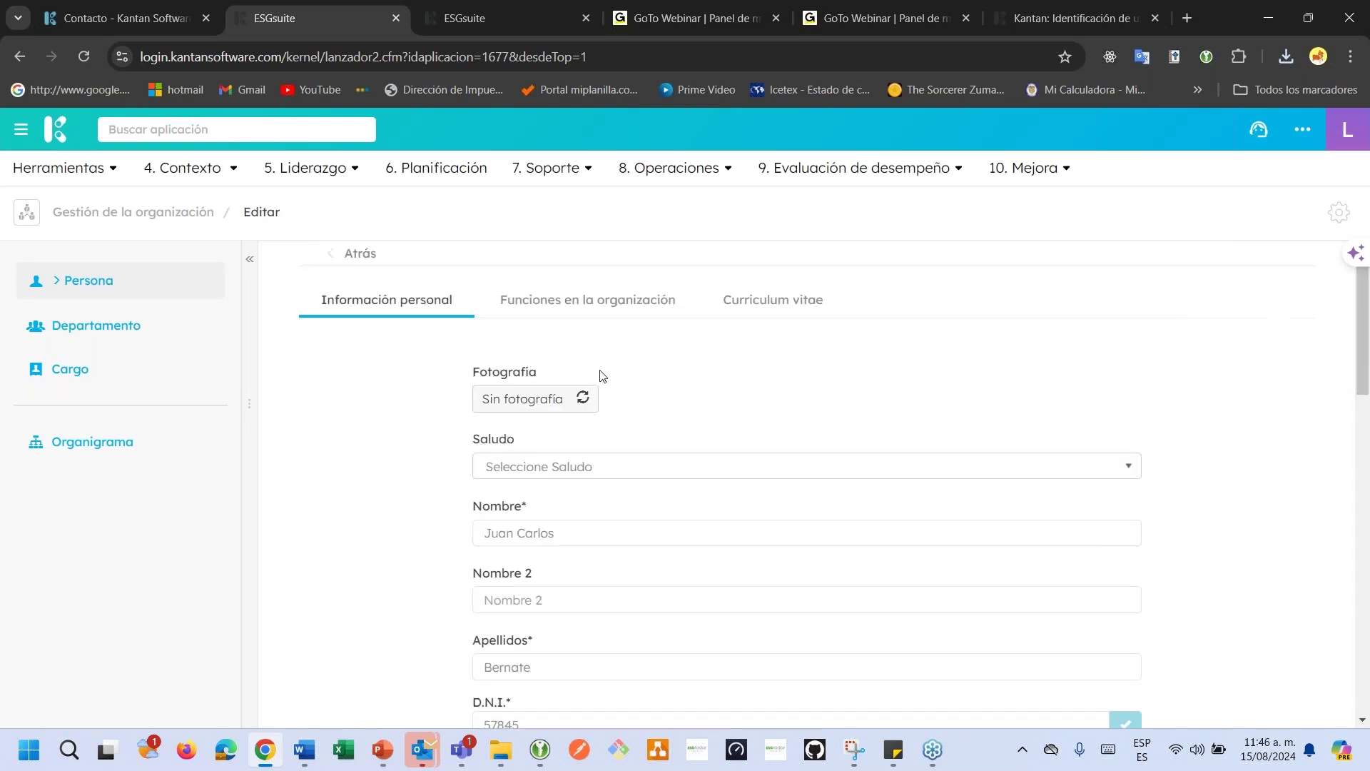
scroll(607, 378, "down", 2)
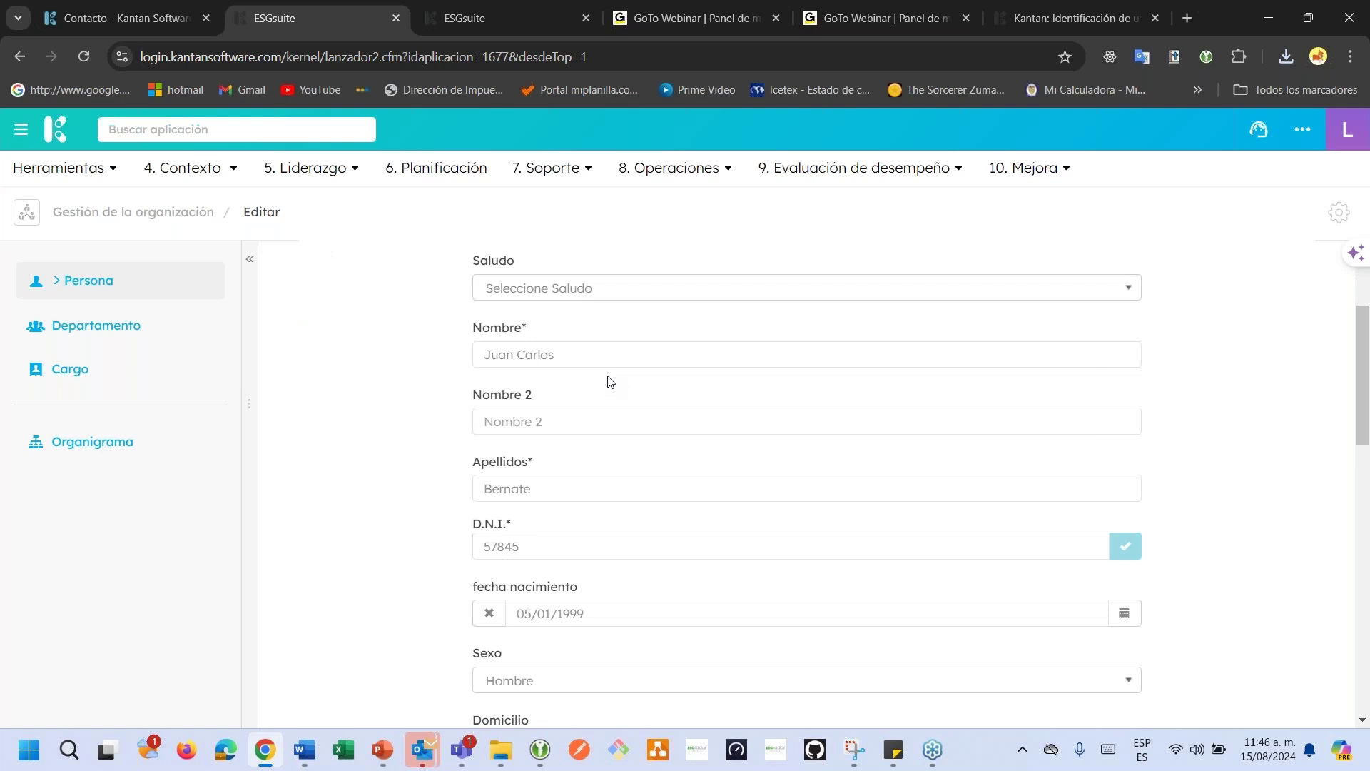
scroll(610, 382, "up", 3)
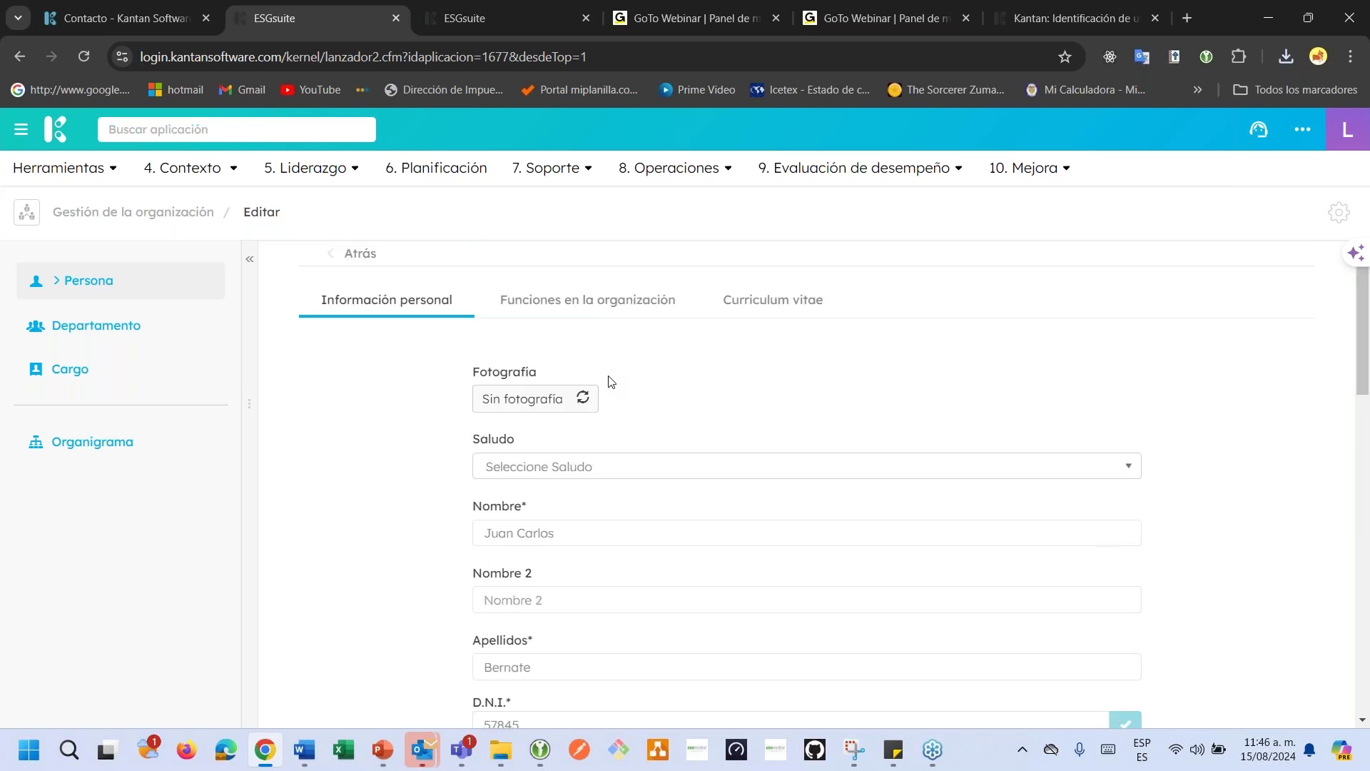
scroll(610, 381, "down", 12)
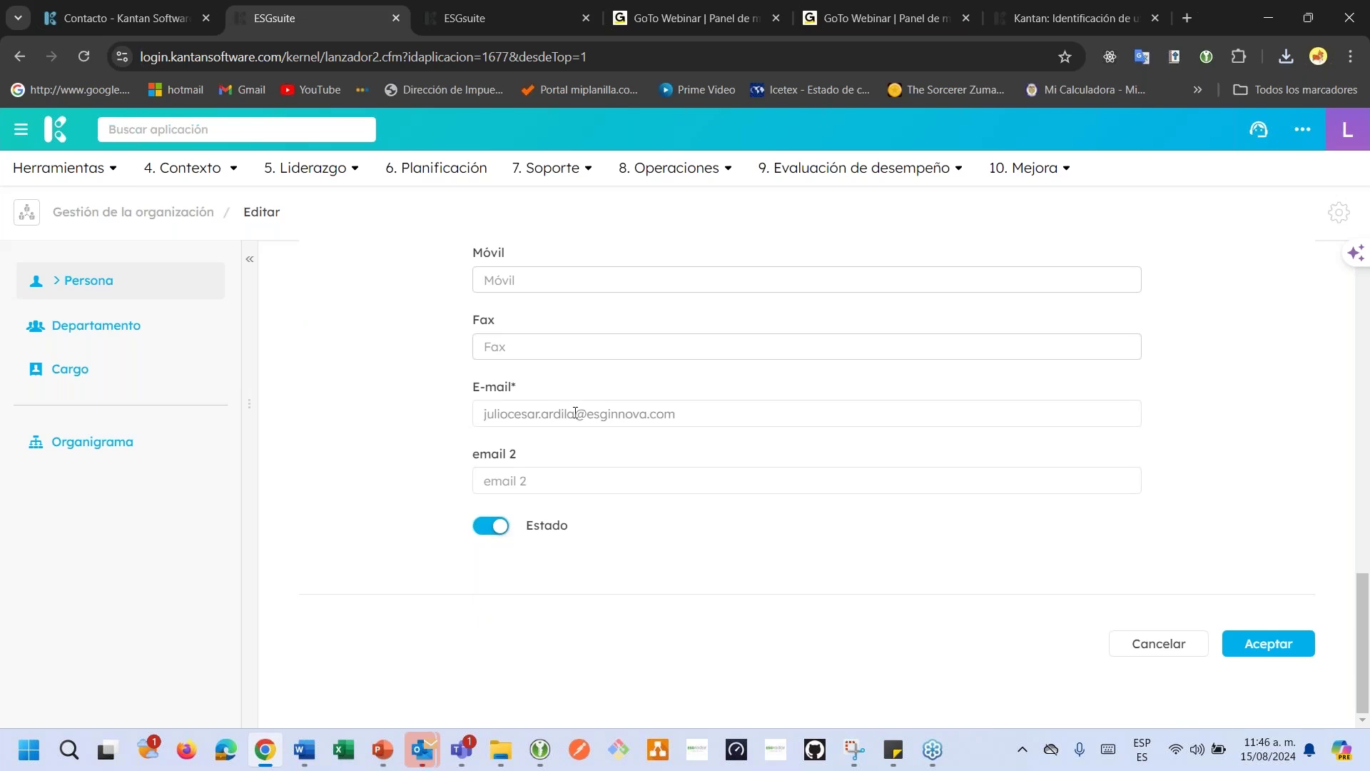
double_click(575, 413)
type("correo")
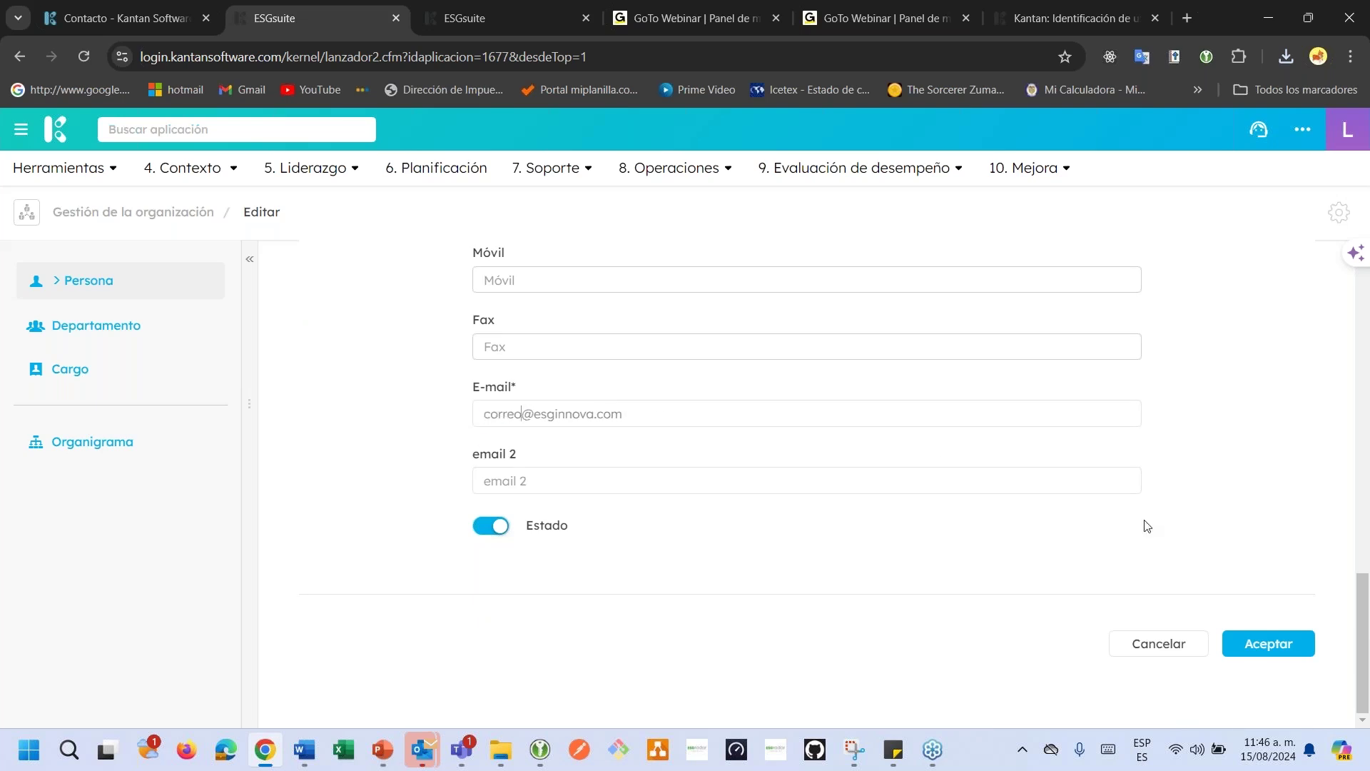
left_click(1238, 657)
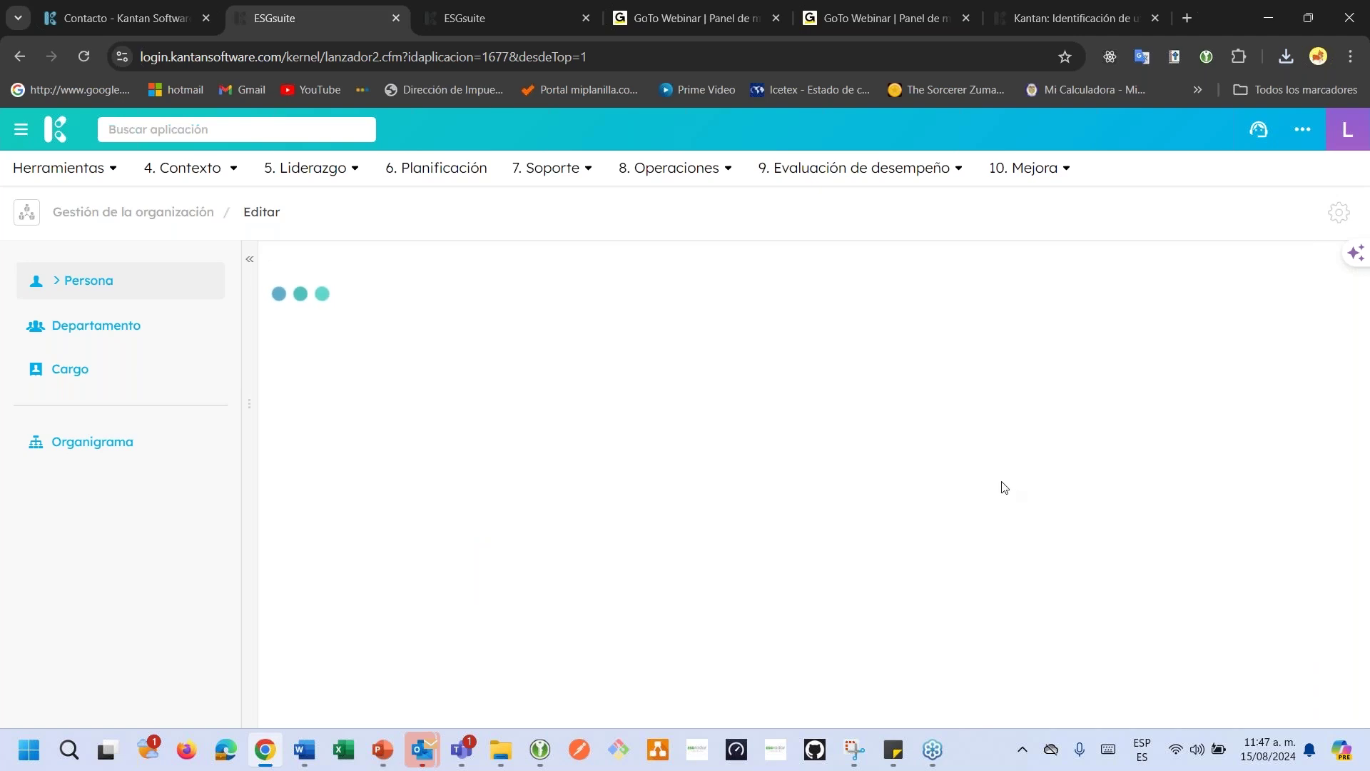
scroll(1003, 485, "up", 10)
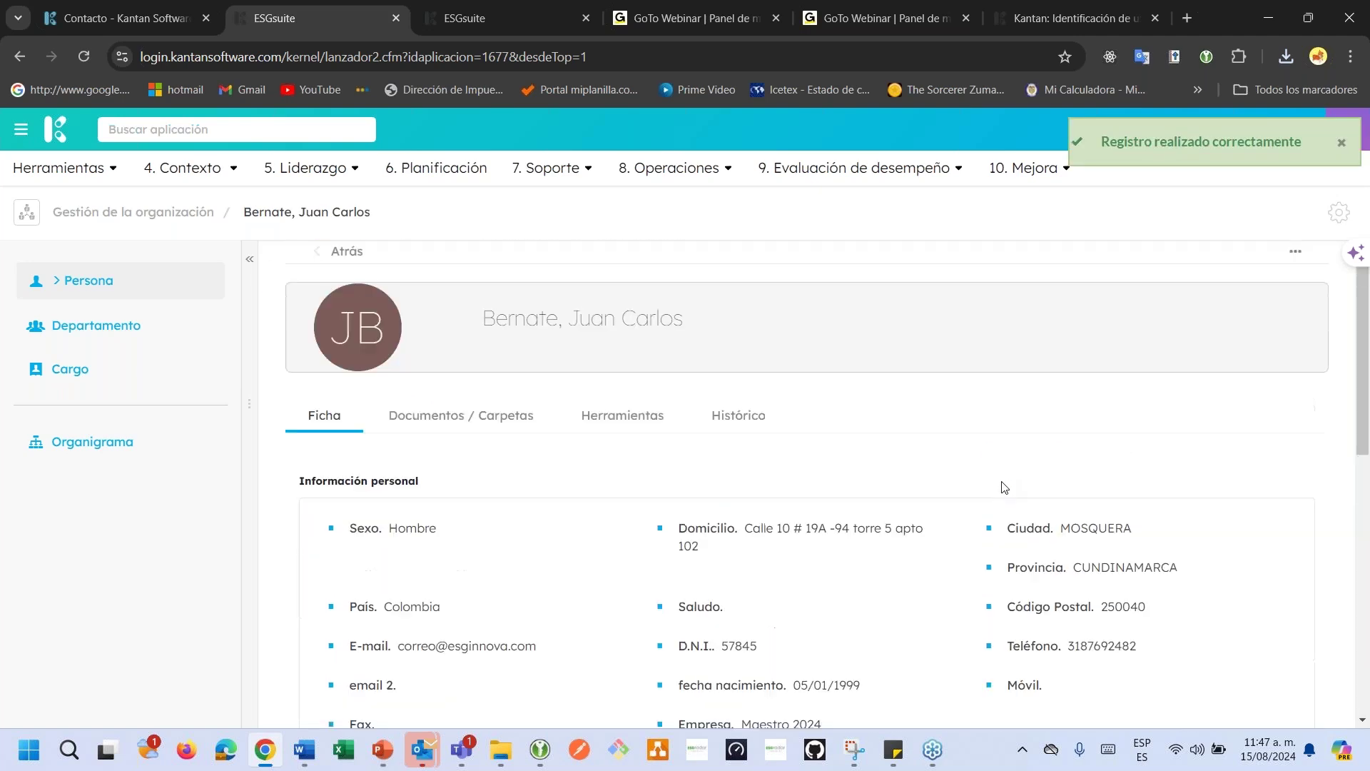
Edit the person, switch the Estado toggle off to inactive, and save.
left_click(1299, 254)
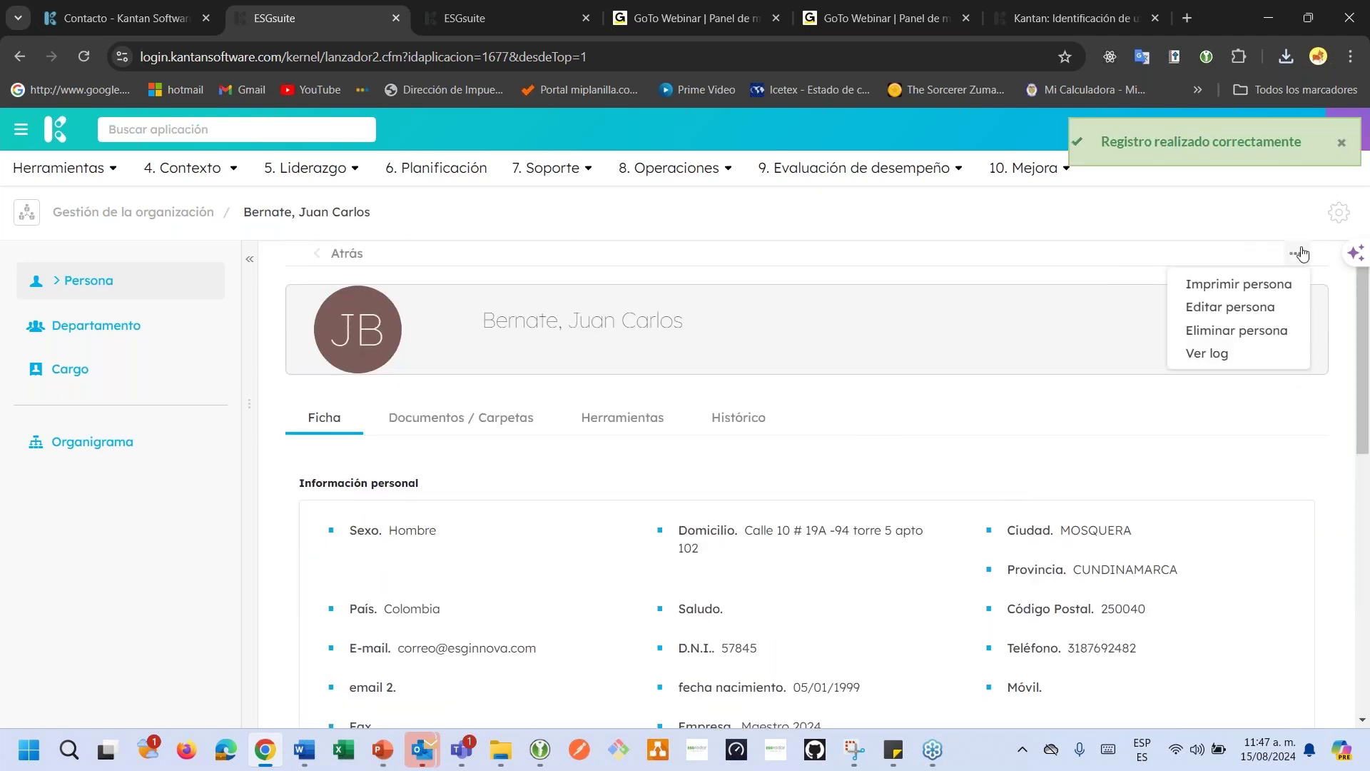
left_click(1249, 306)
scroll(560, 483, "down", 6)
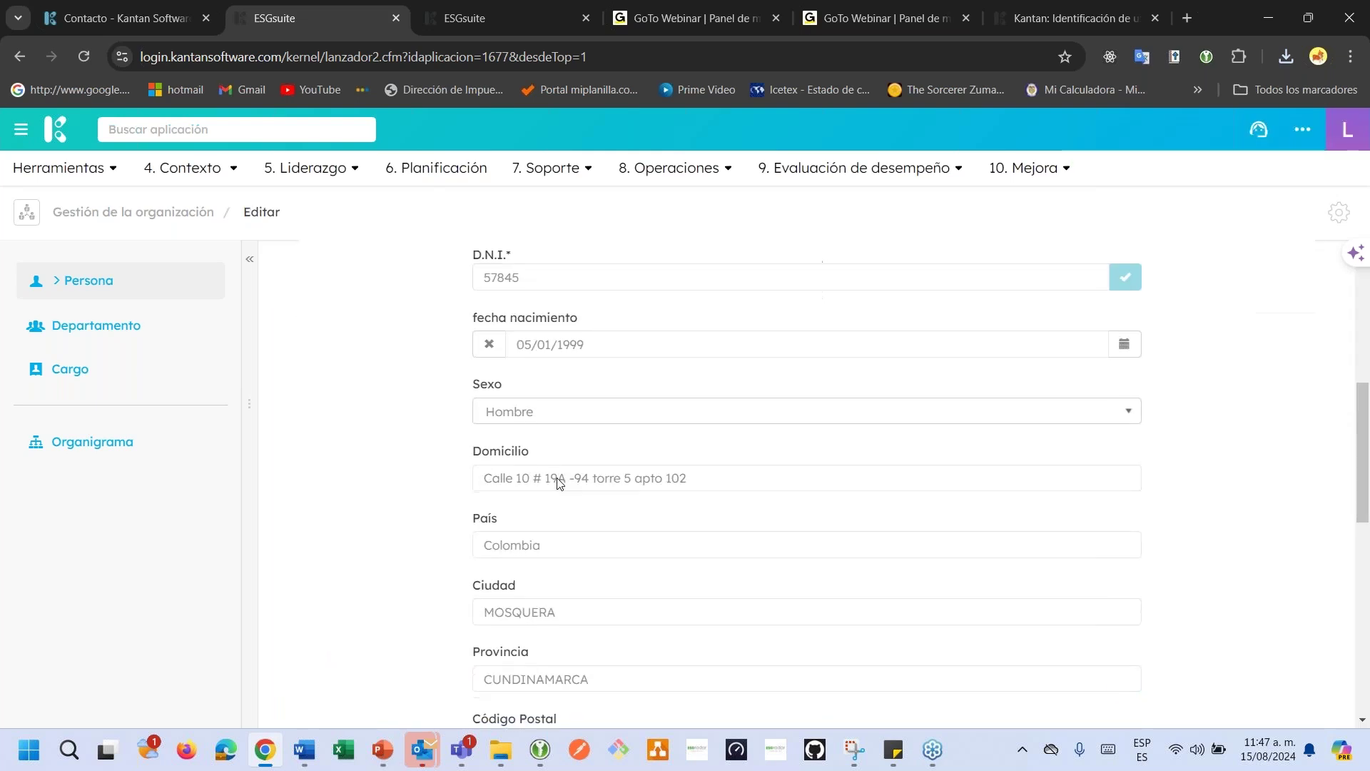
scroll(560, 483, "down", 10)
left_click(485, 525)
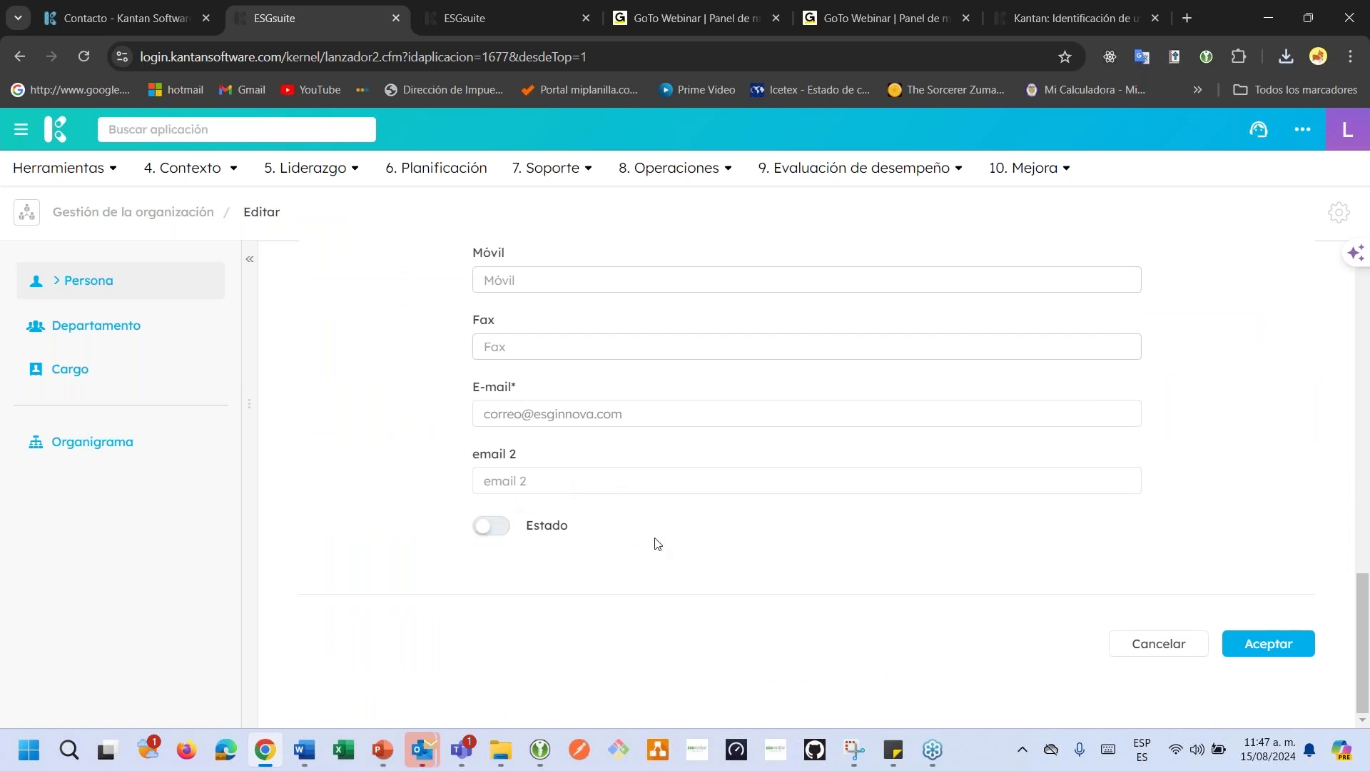
left_click(1252, 649)
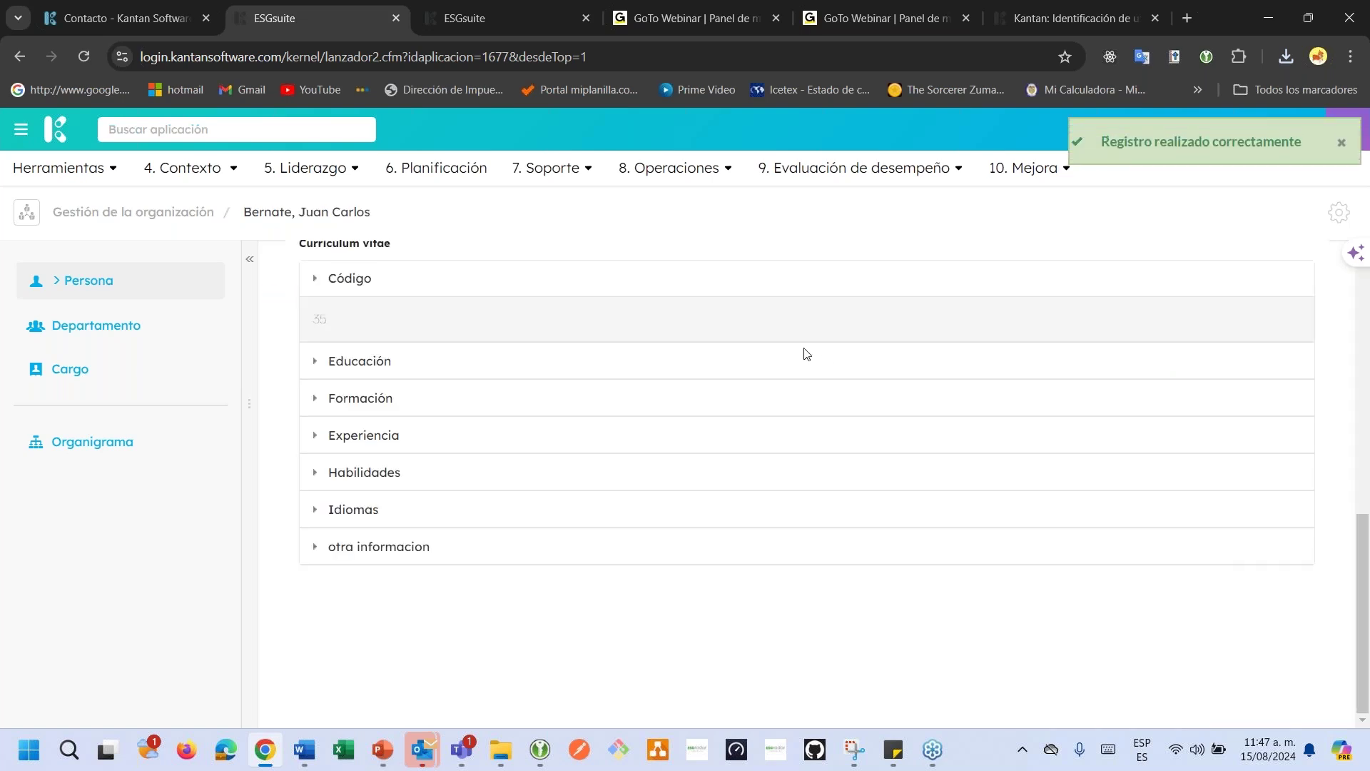
scroll(806, 353, "up", 10)
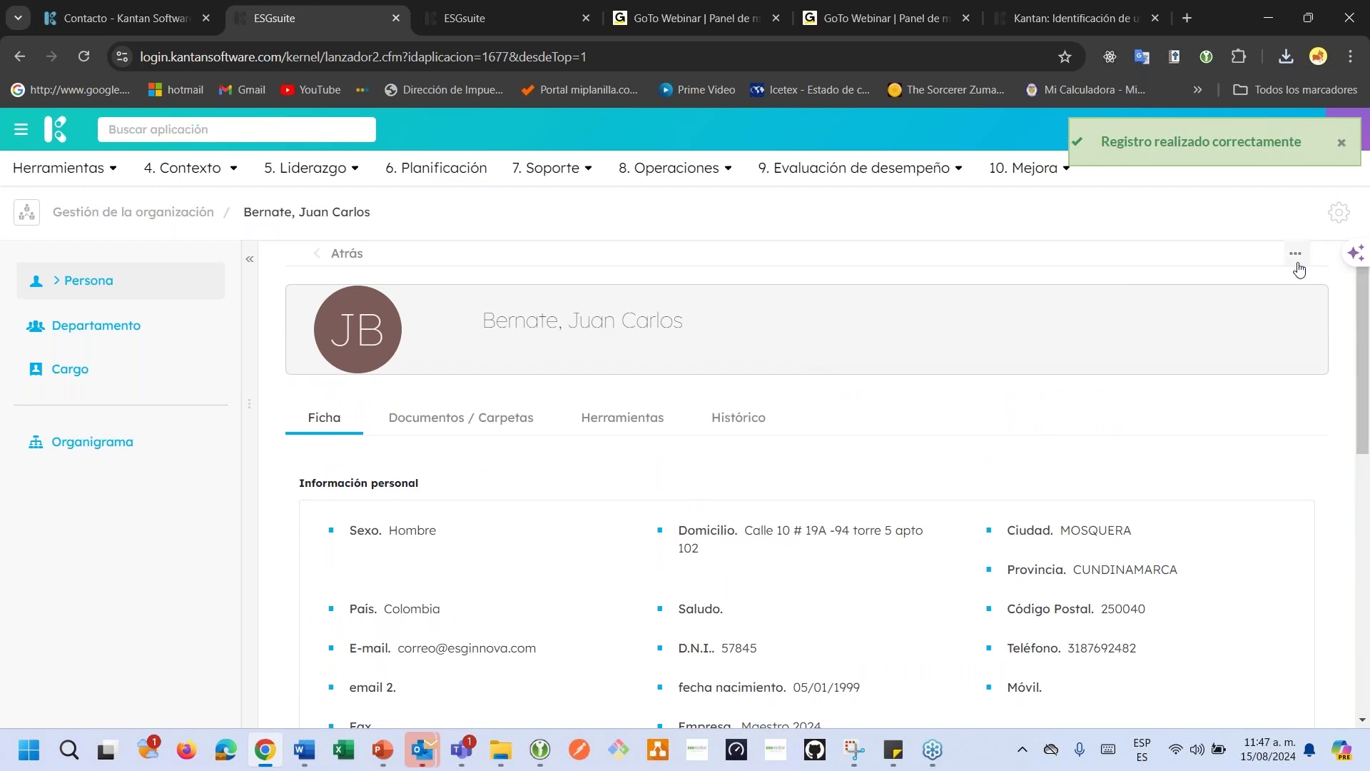
Reopen the person's edit form, then go back to the Persona list.
left_click(1295, 254)
left_click(1238, 307)
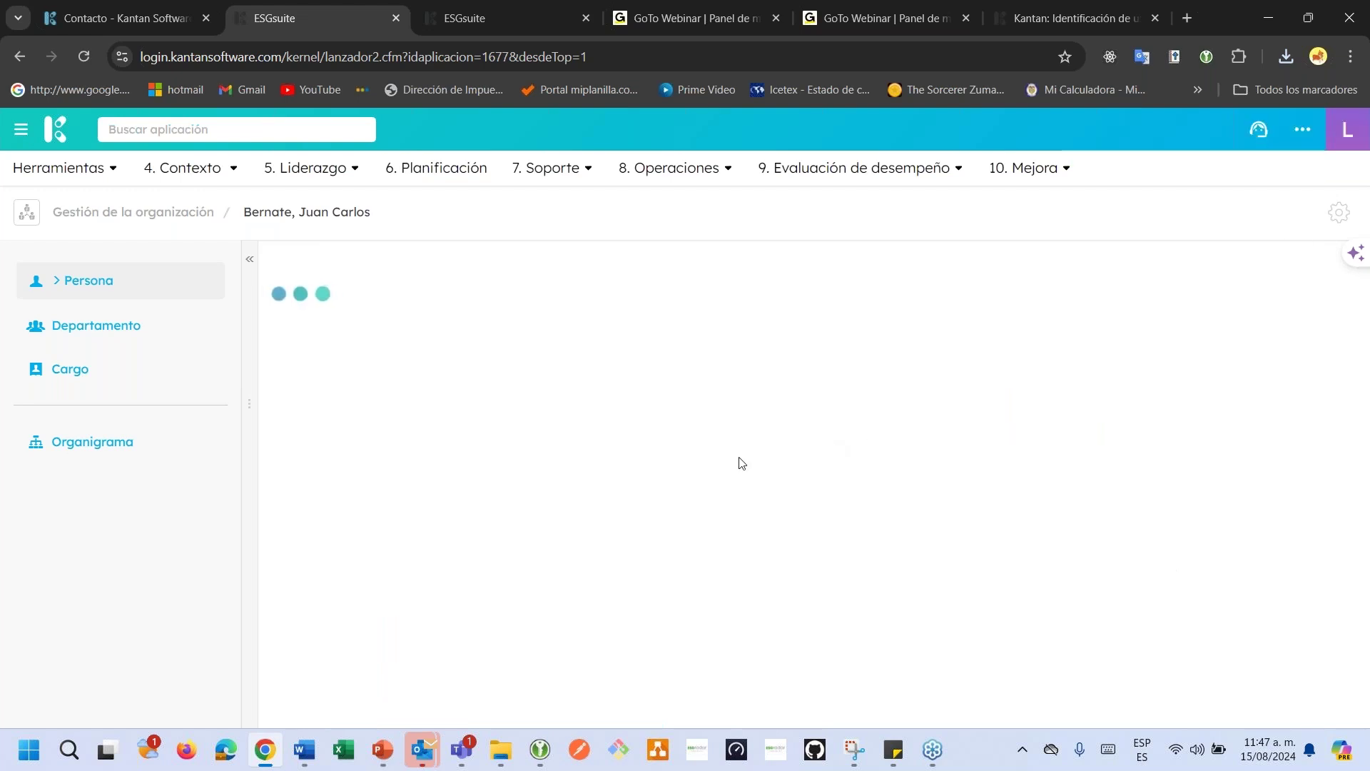
scroll(671, 462, "down", 10)
scroll(674, 464, "up", 10)
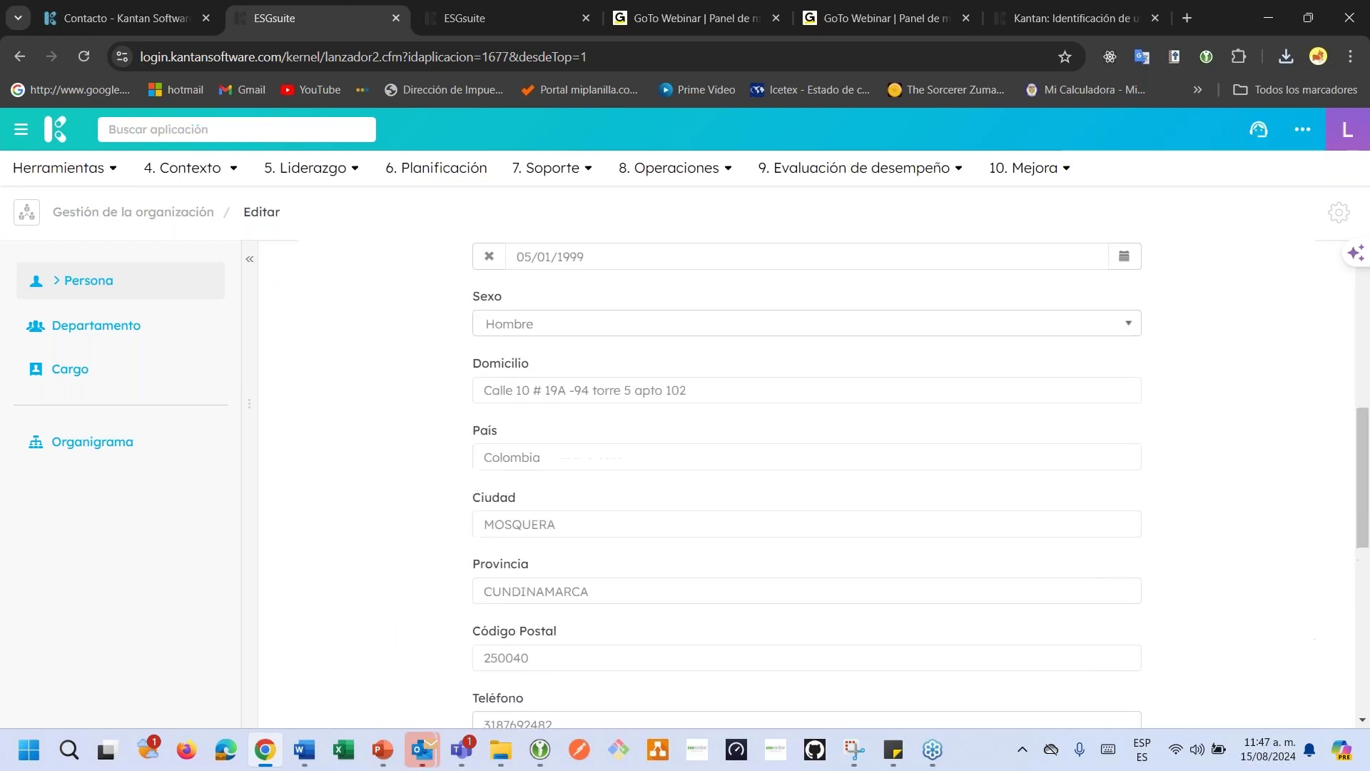
left_click(117, 278)
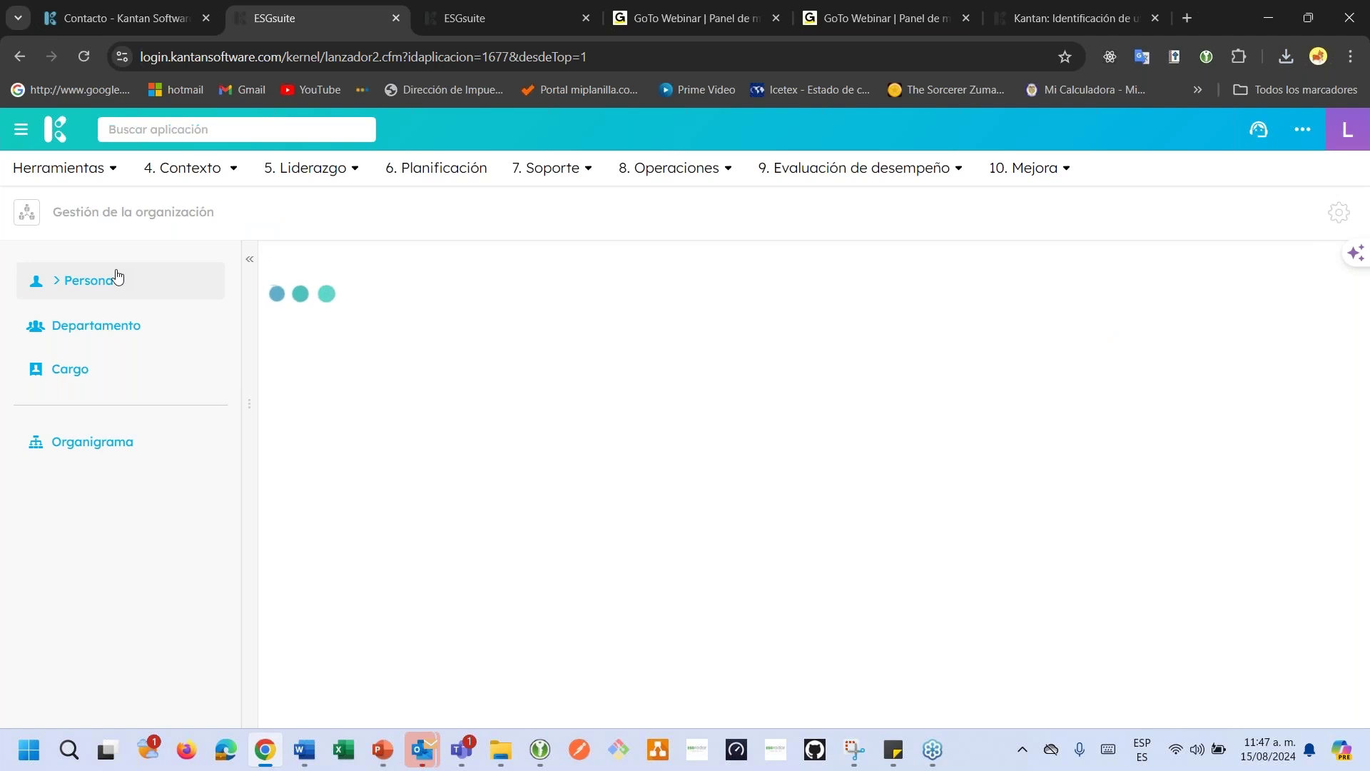
Filter people by Estado Inactivo, open the person, switch Estado back on and save.
left_click(365, 317)
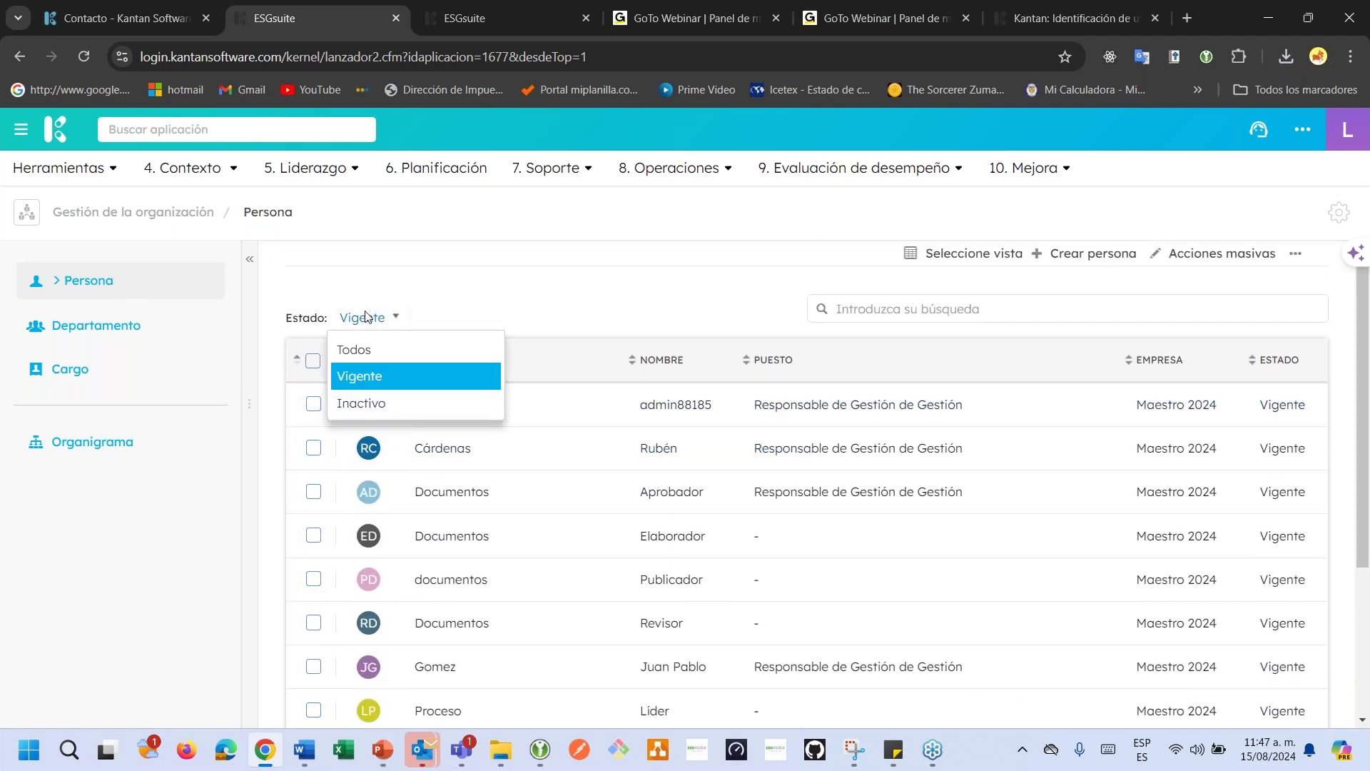
left_click(356, 404)
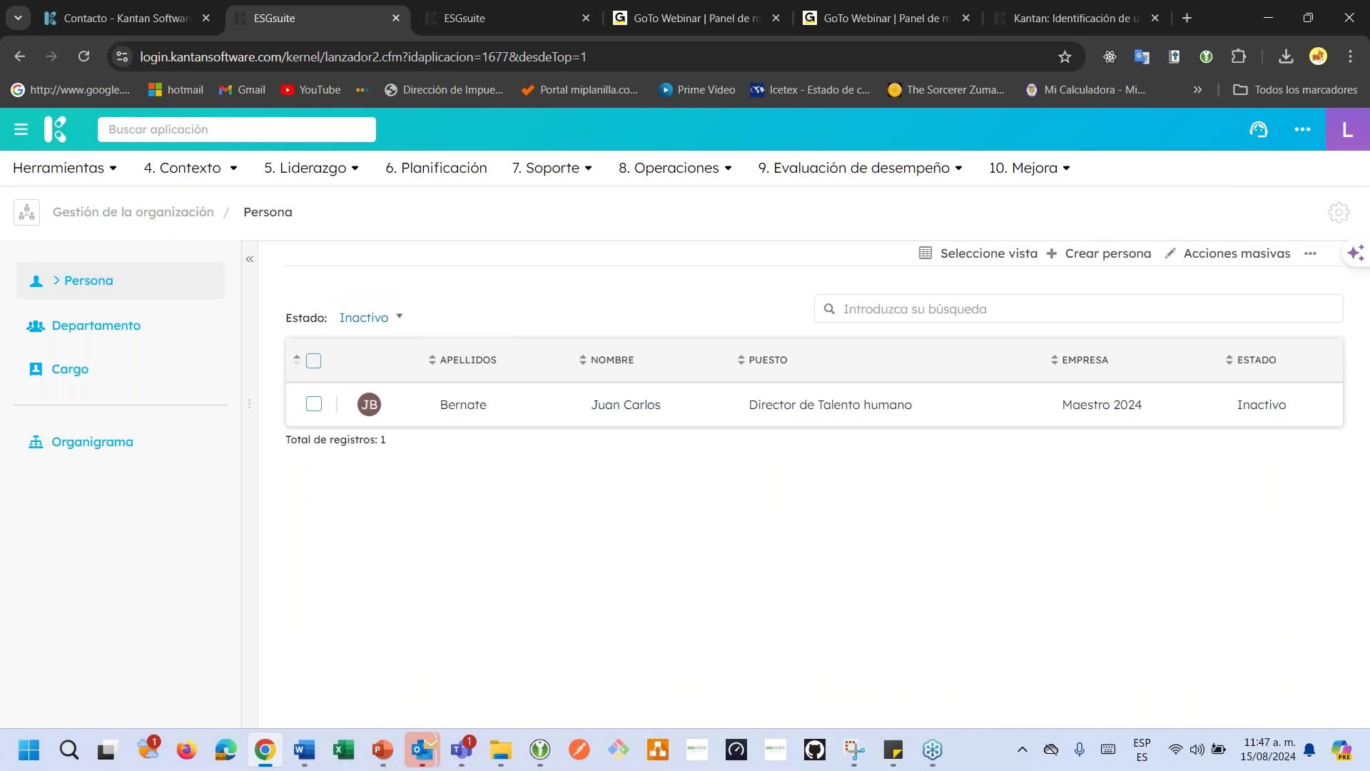
left_click(612, 418)
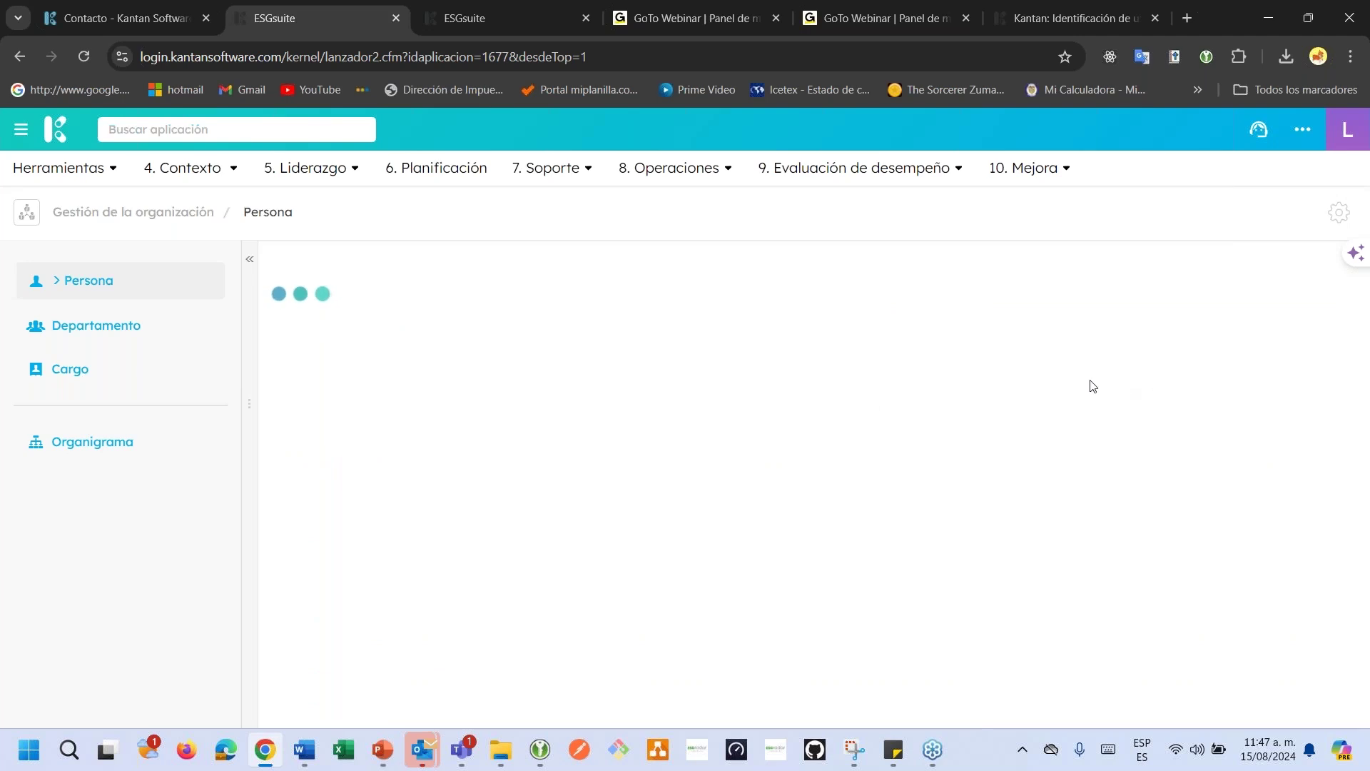
left_click(1302, 260)
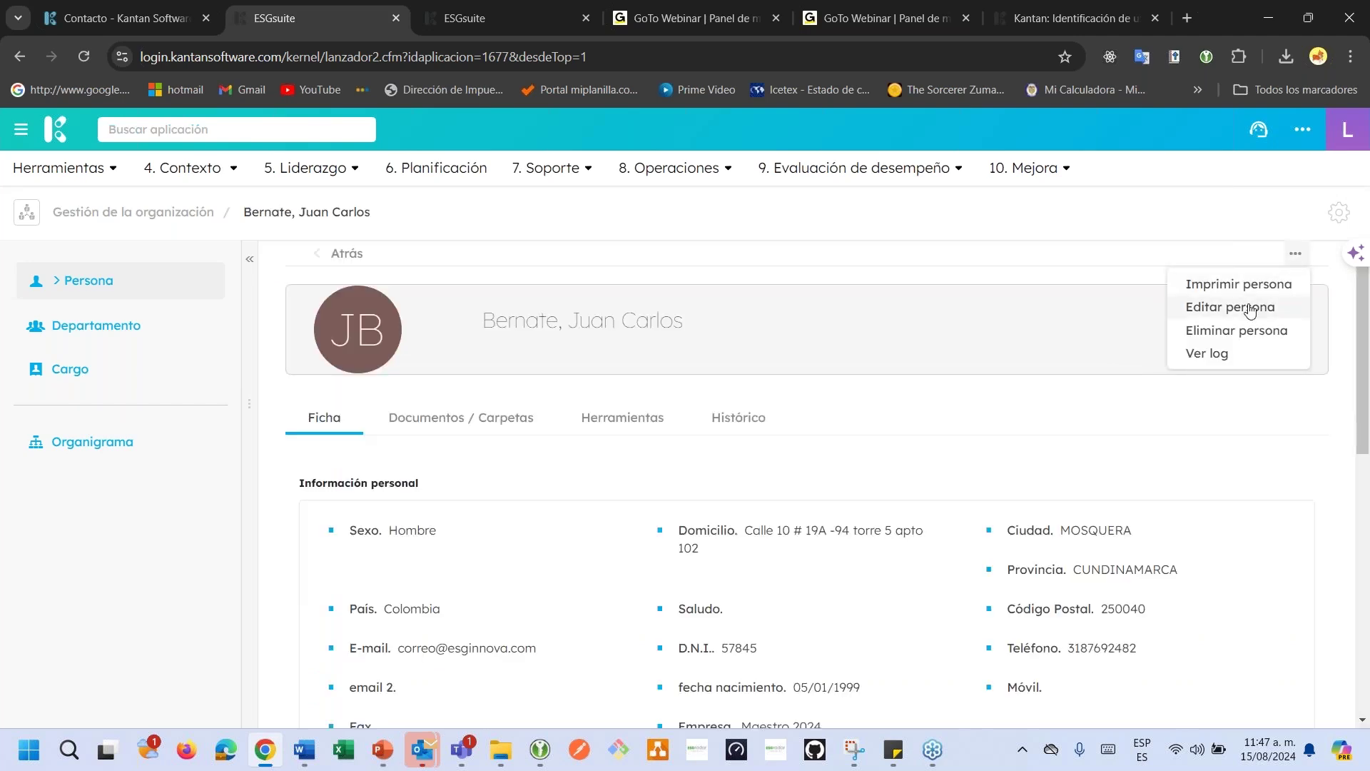
left_click(1171, 308)
scroll(590, 450, "down", 15)
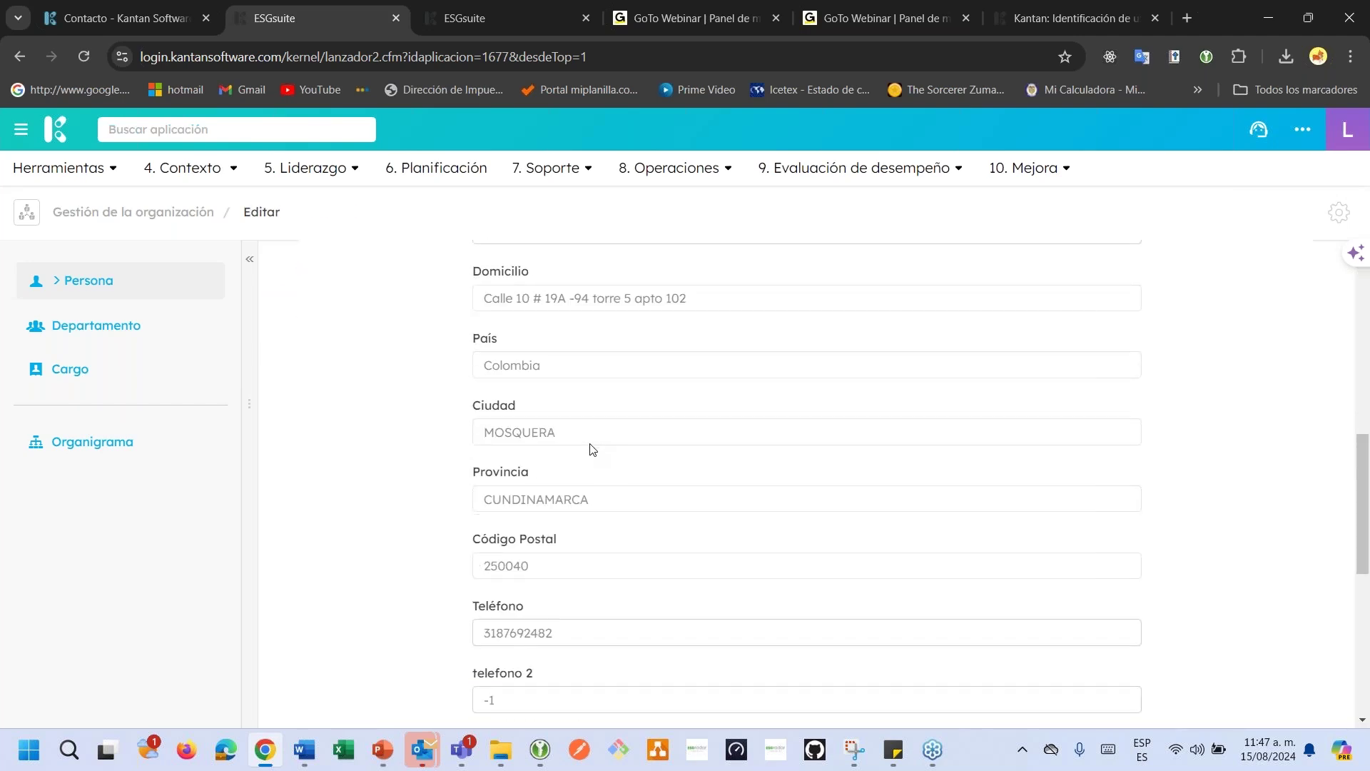
left_click(492, 526)
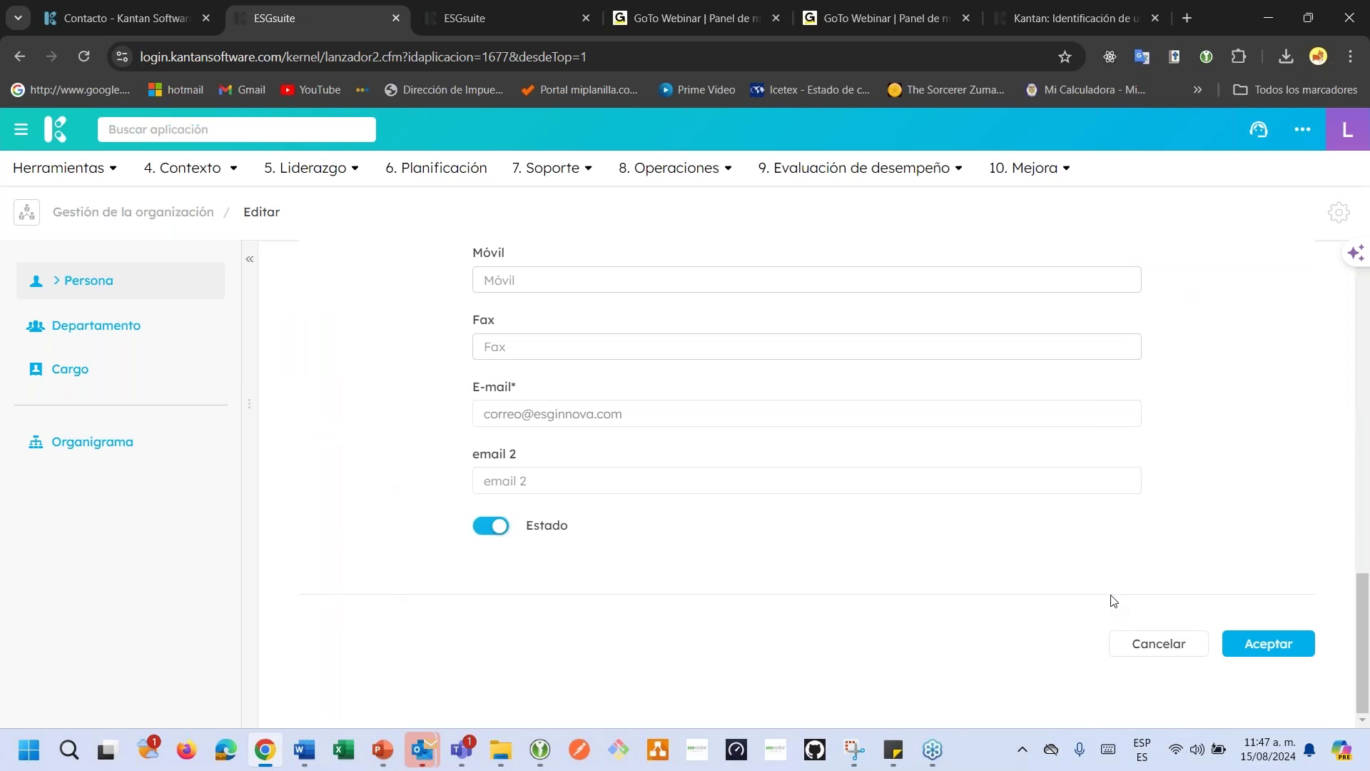
left_click(1240, 648)
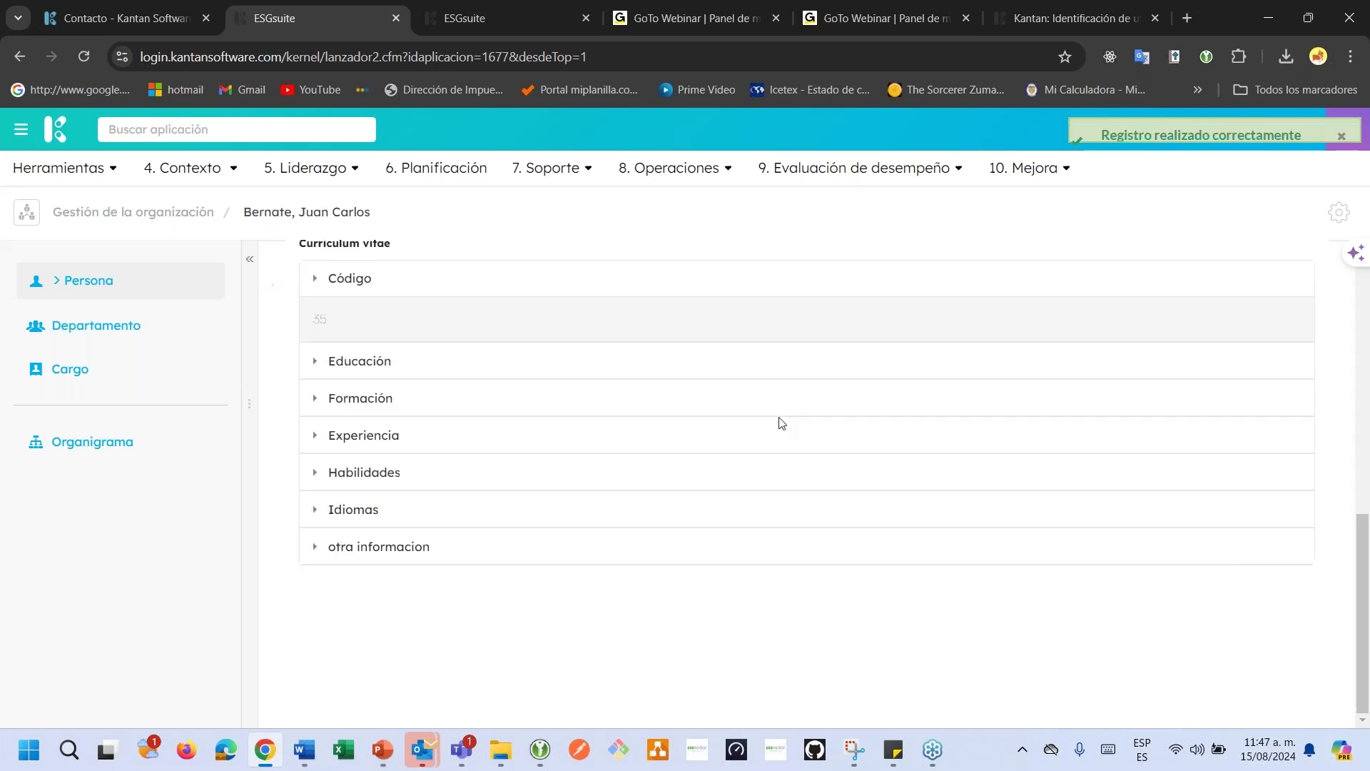
Return to the Persona list, check the status filter, and reopen the person's record.
left_click(136, 289)
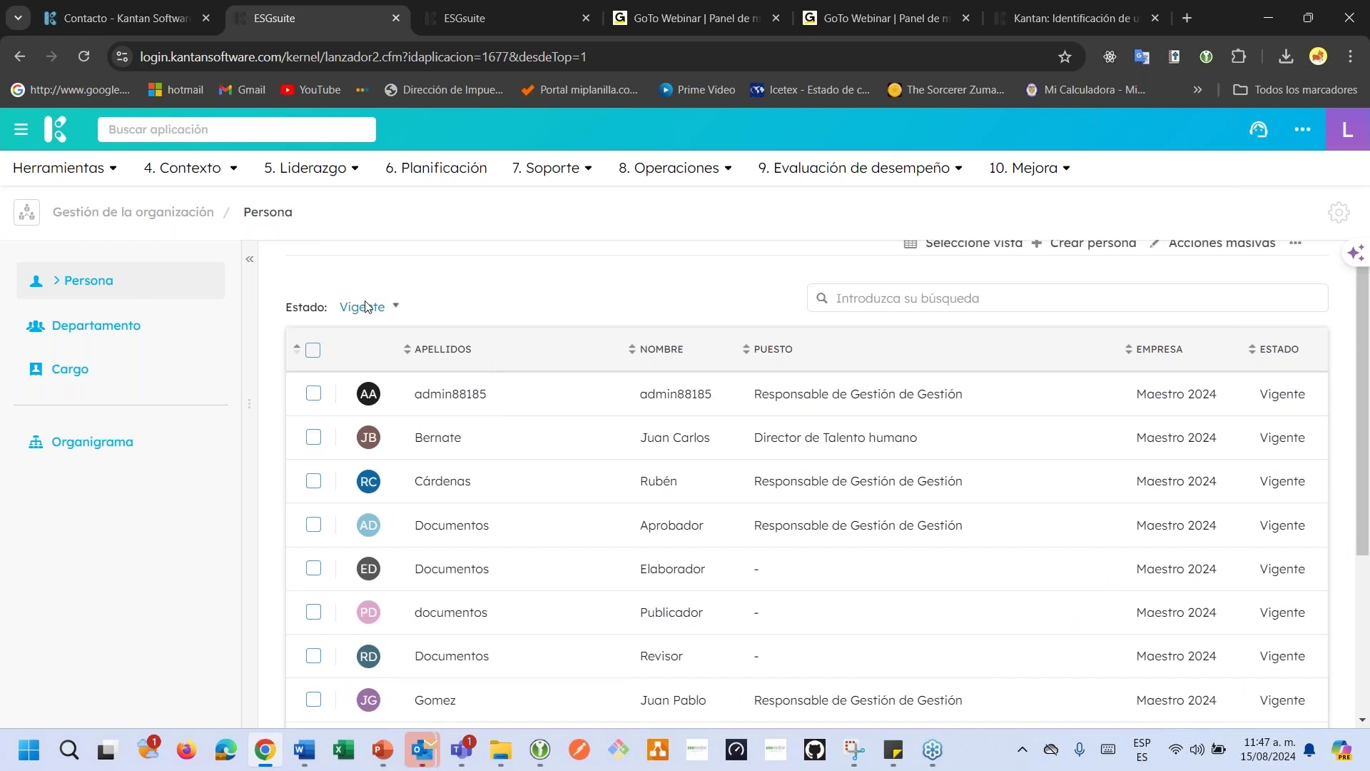
left_click(369, 306)
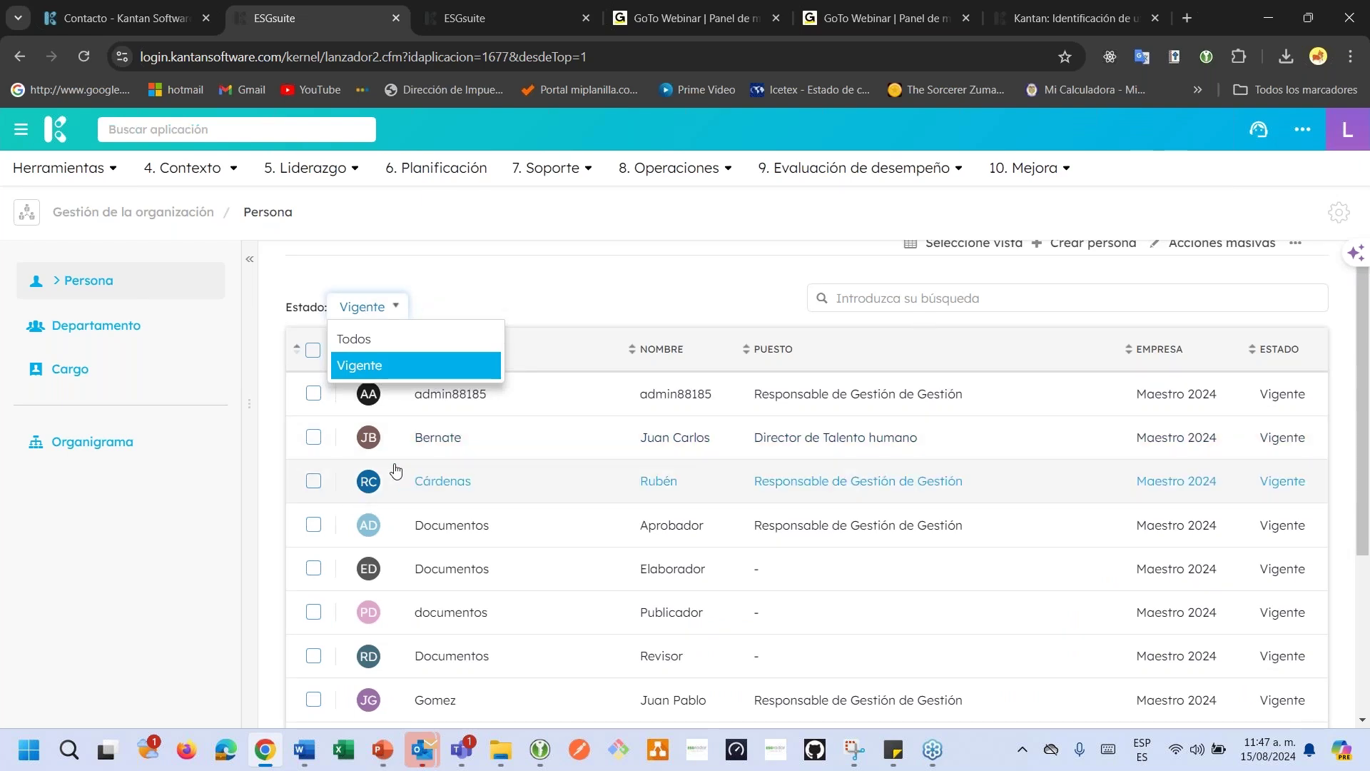
left_click(438, 448)
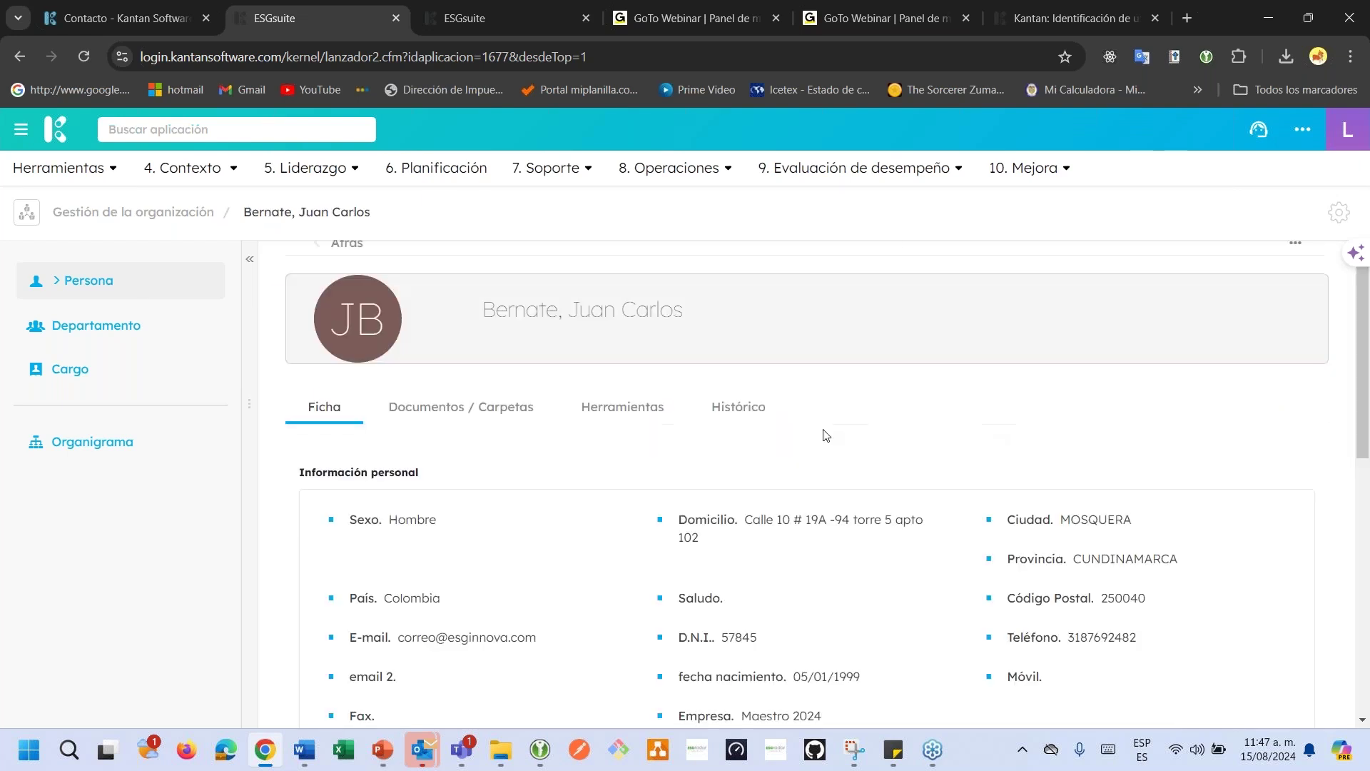
In Documentos, add a new document titled 'Hoja de vida' followed by the person's name.
left_click(469, 423)
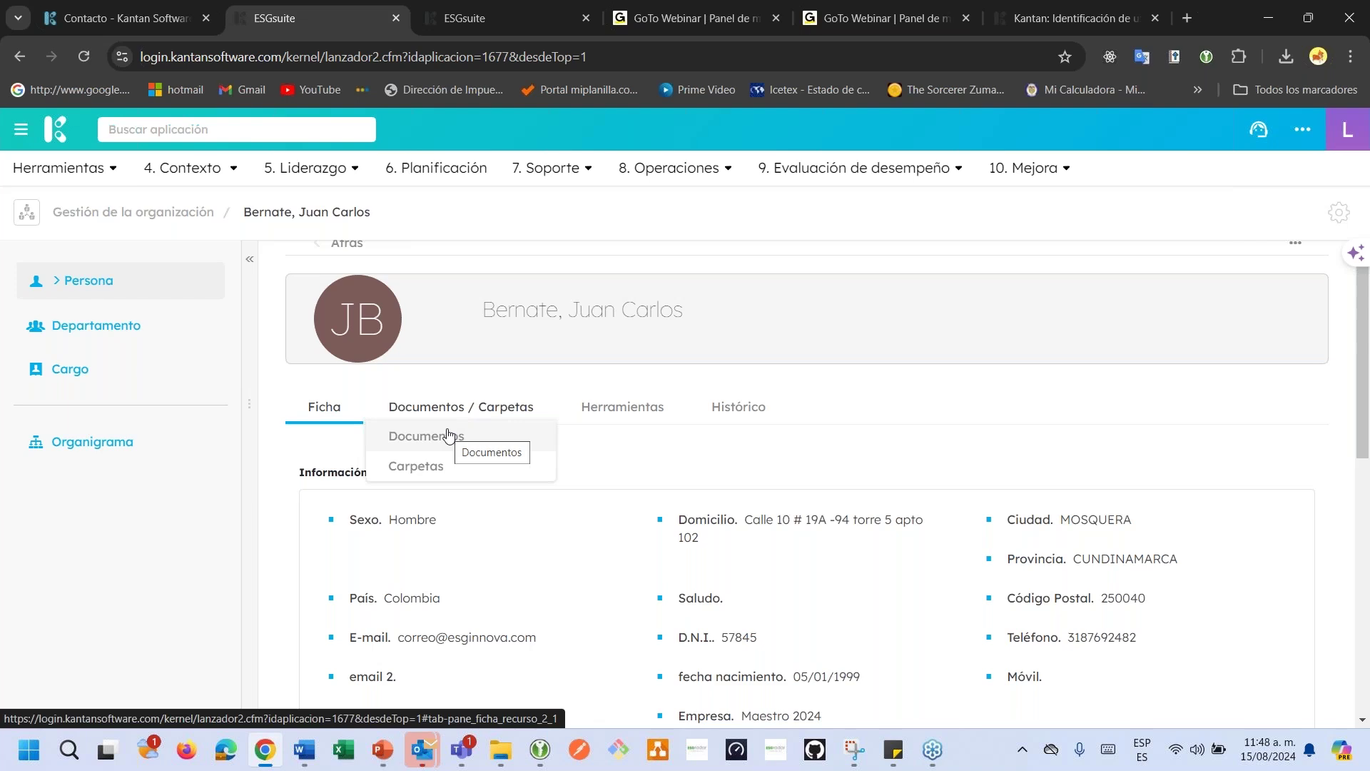
left_click(449, 435)
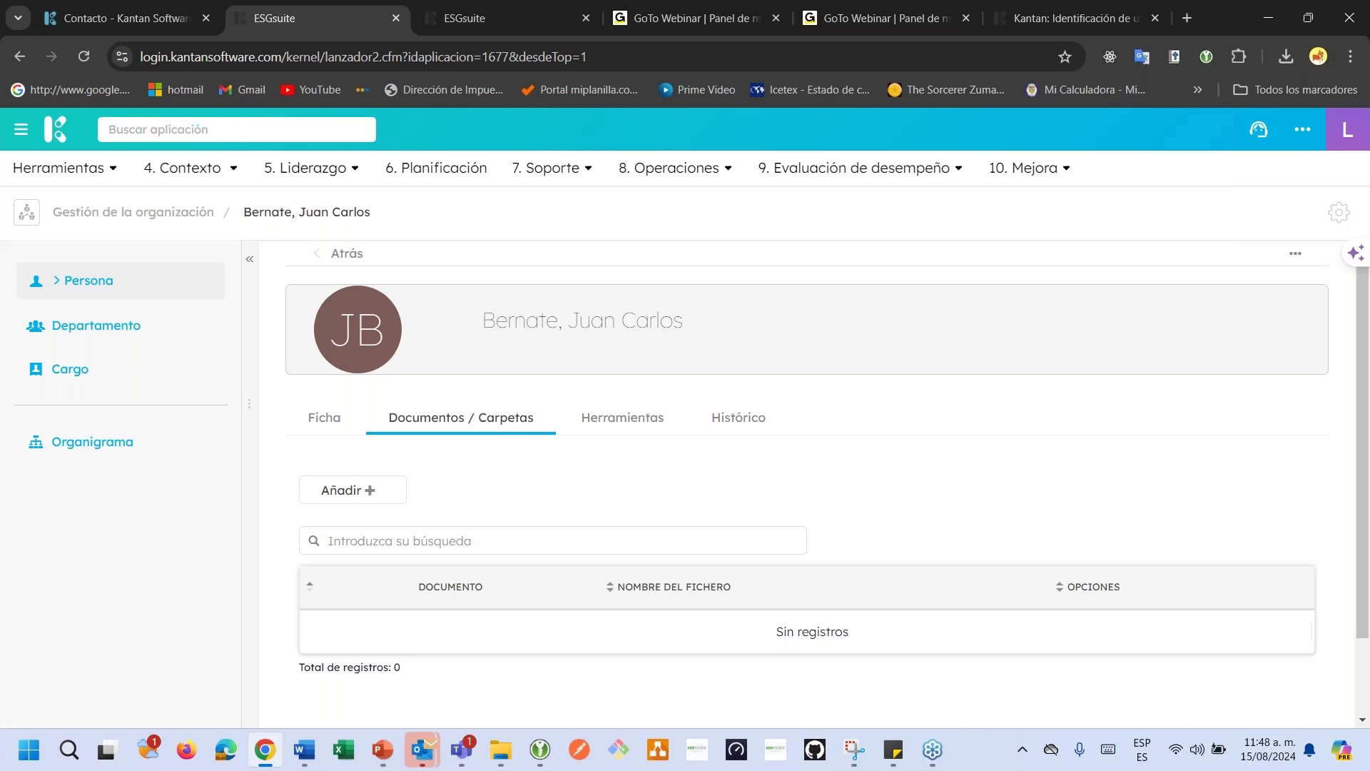
left_click(335, 493)
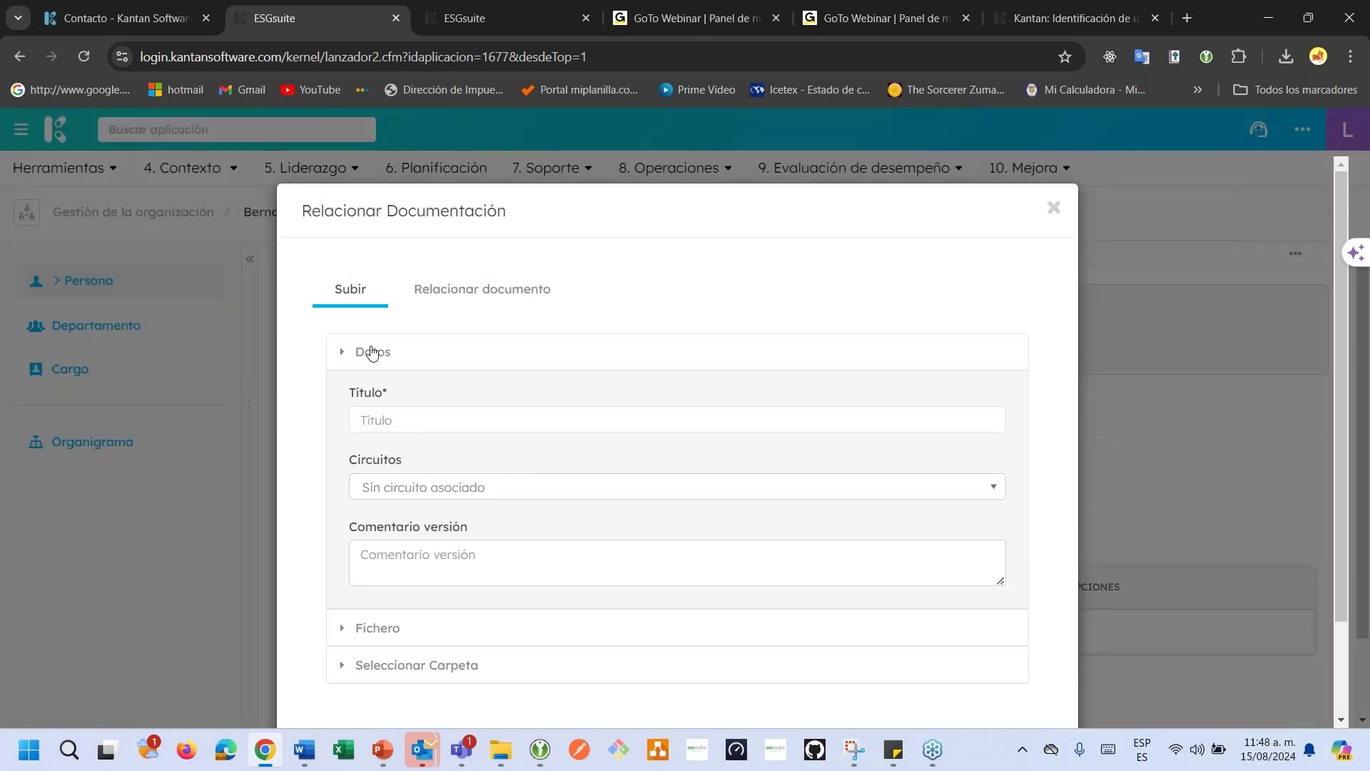
left_click(398, 421)
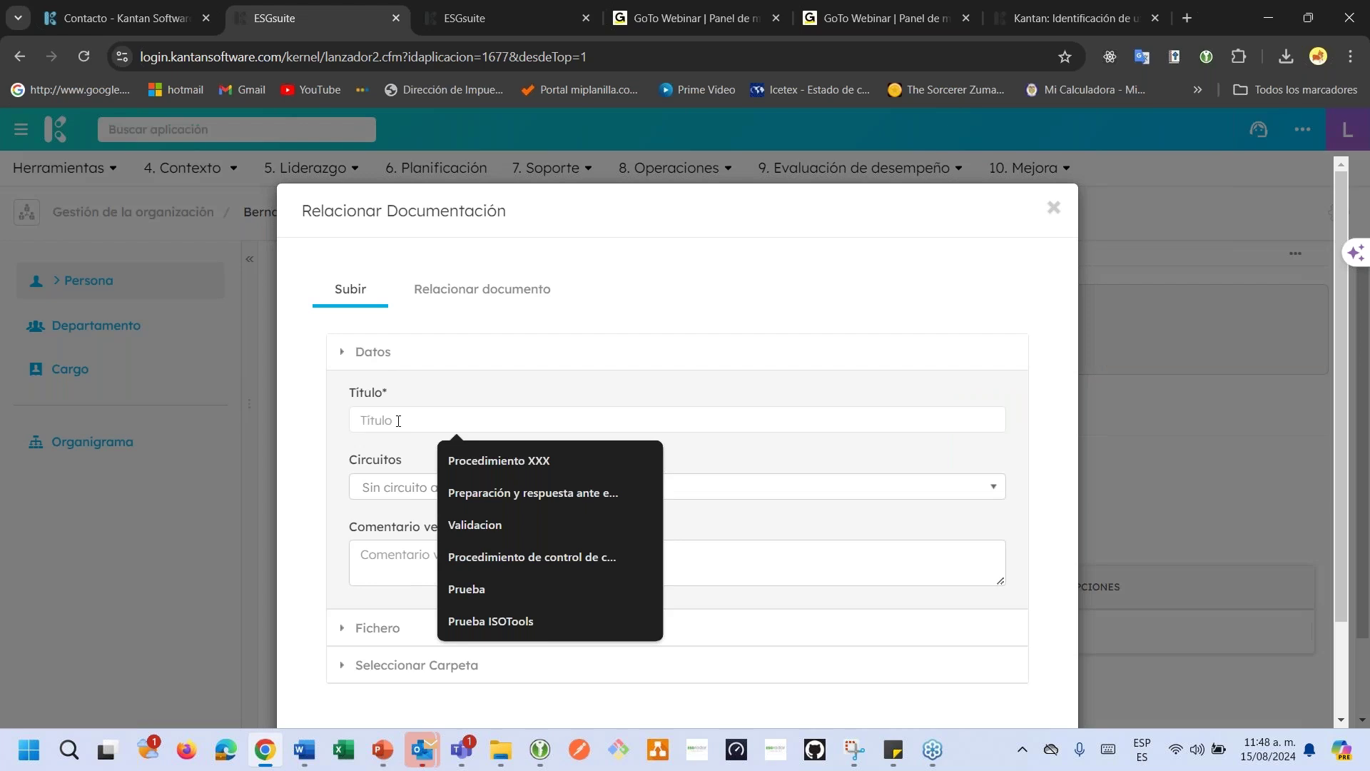
type("Hoja de vida")
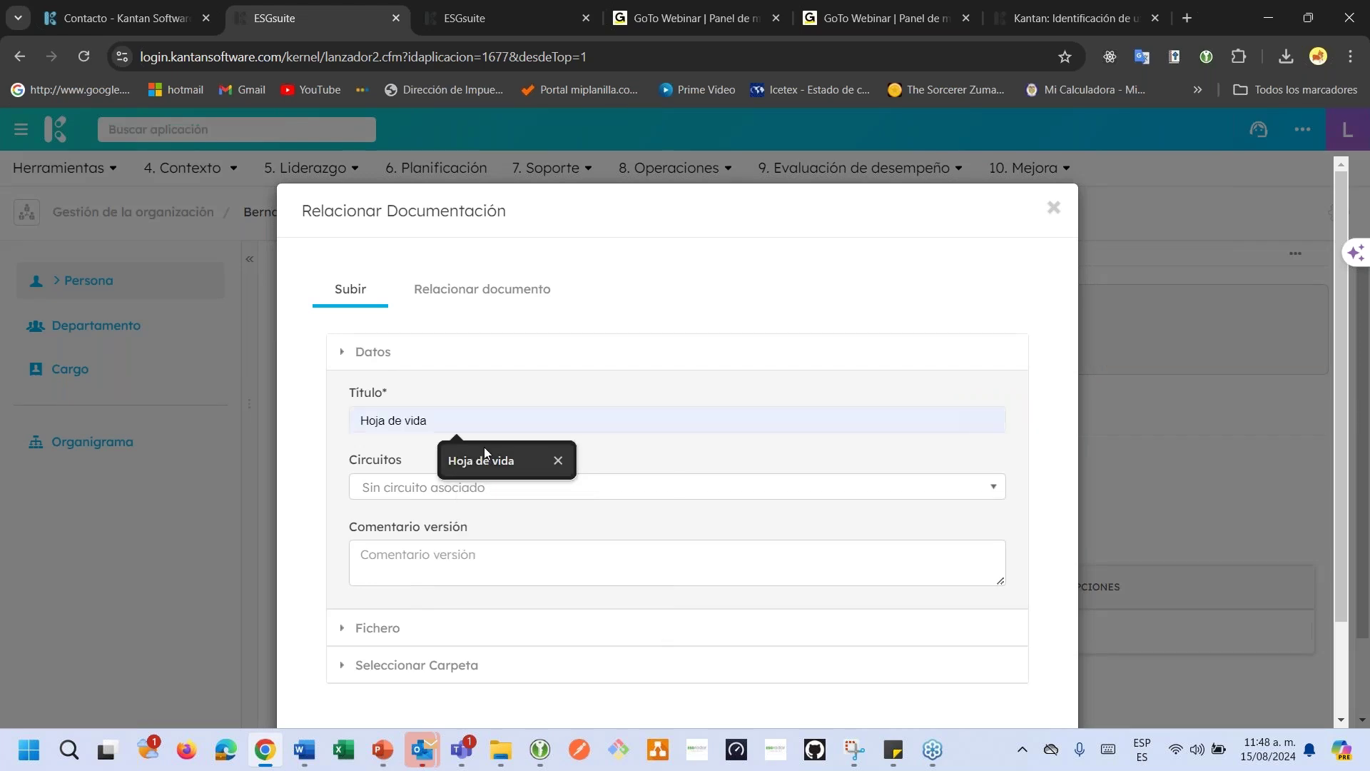
left_click(484, 456)
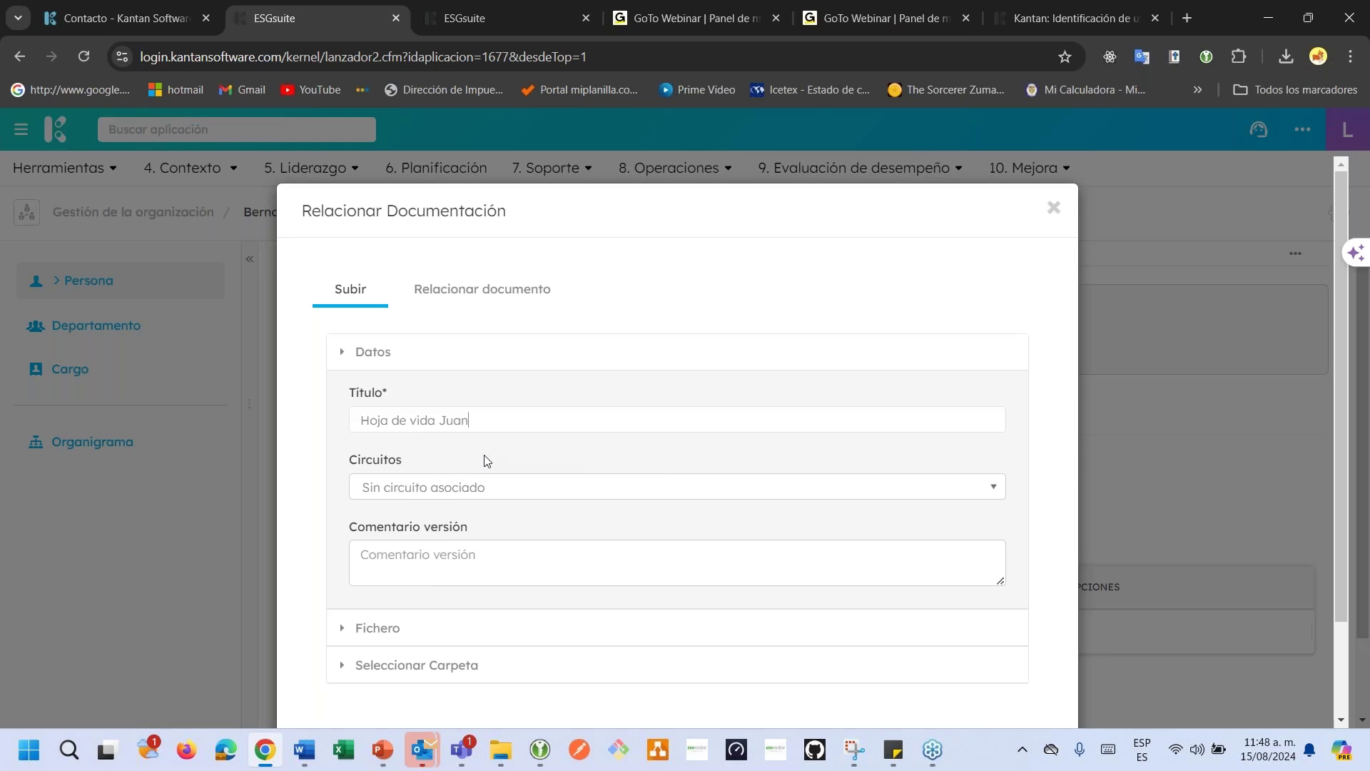
scroll(485, 461, "down", 2)
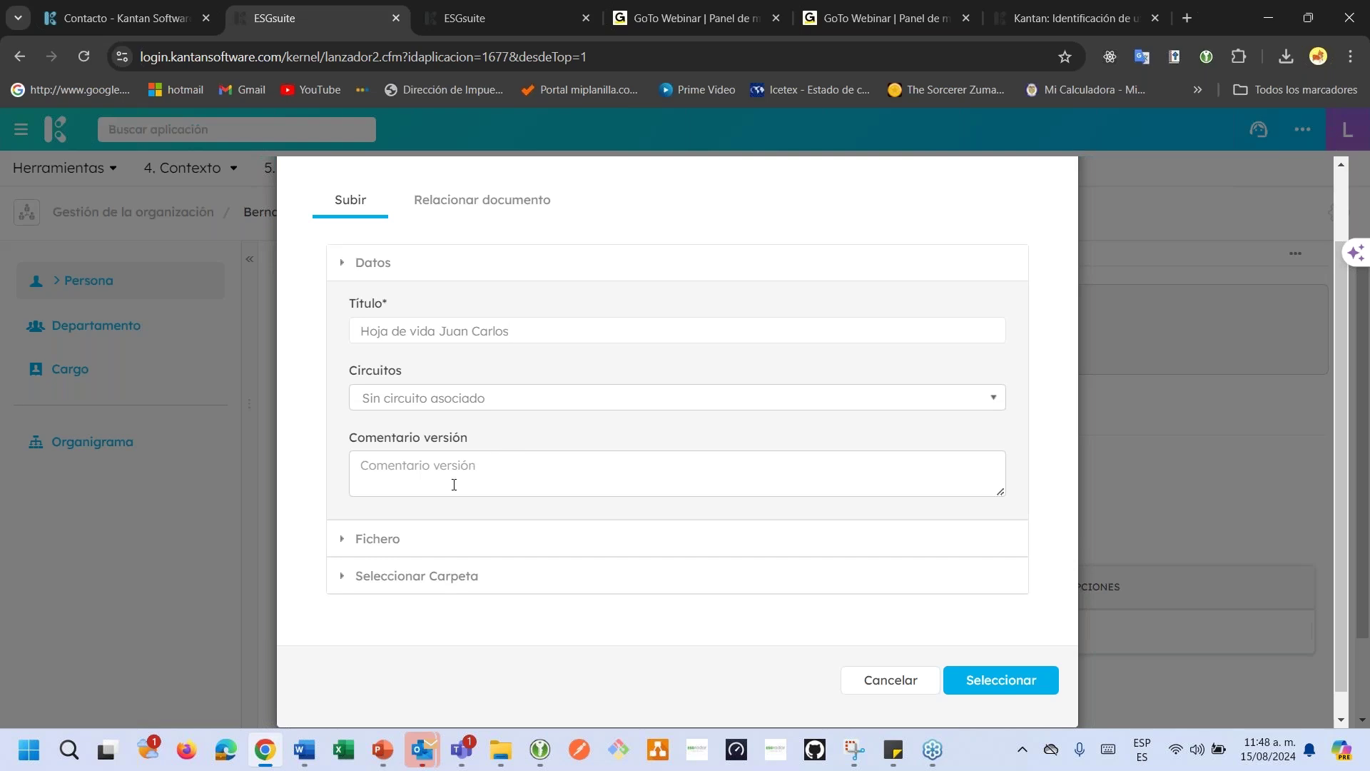
Choose Pruebas.pdf from the Desktop as the file to upload.
left_click(398, 543)
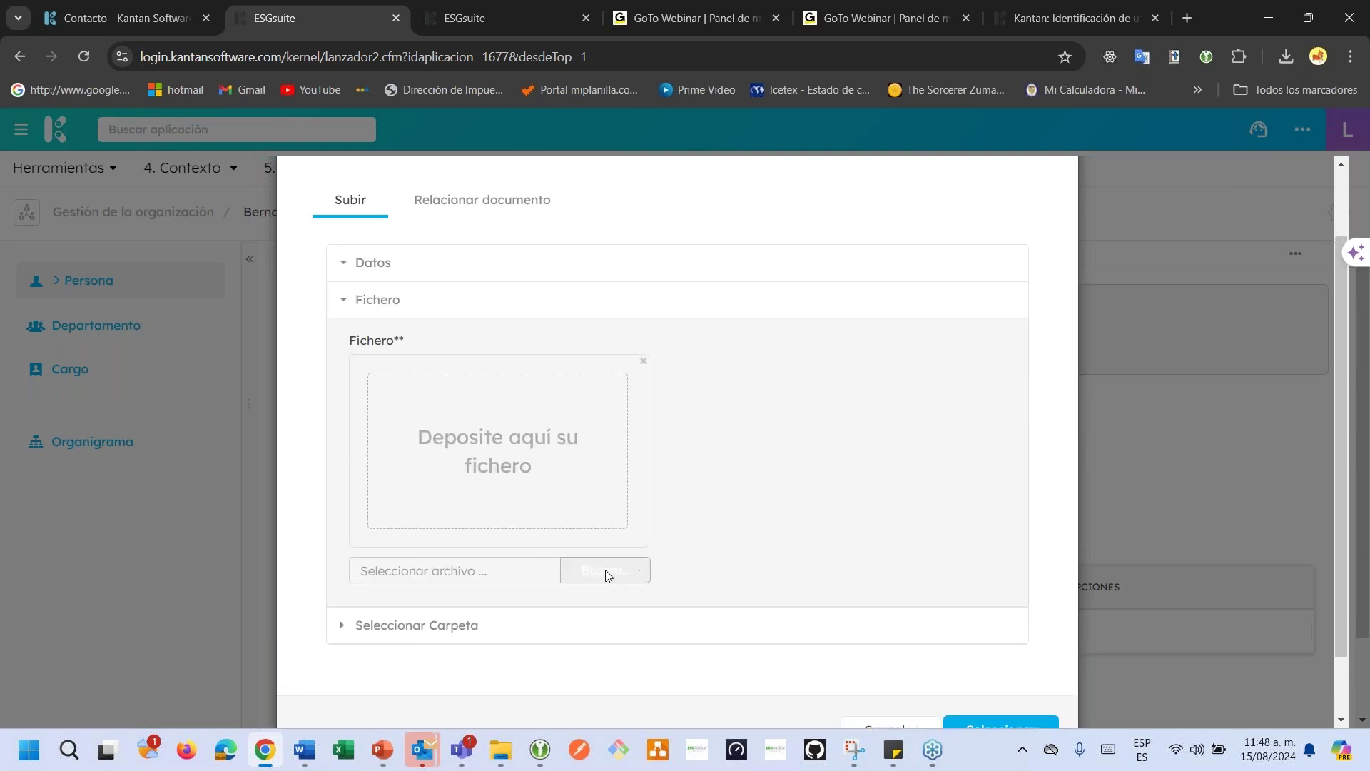
left_click(605, 570)
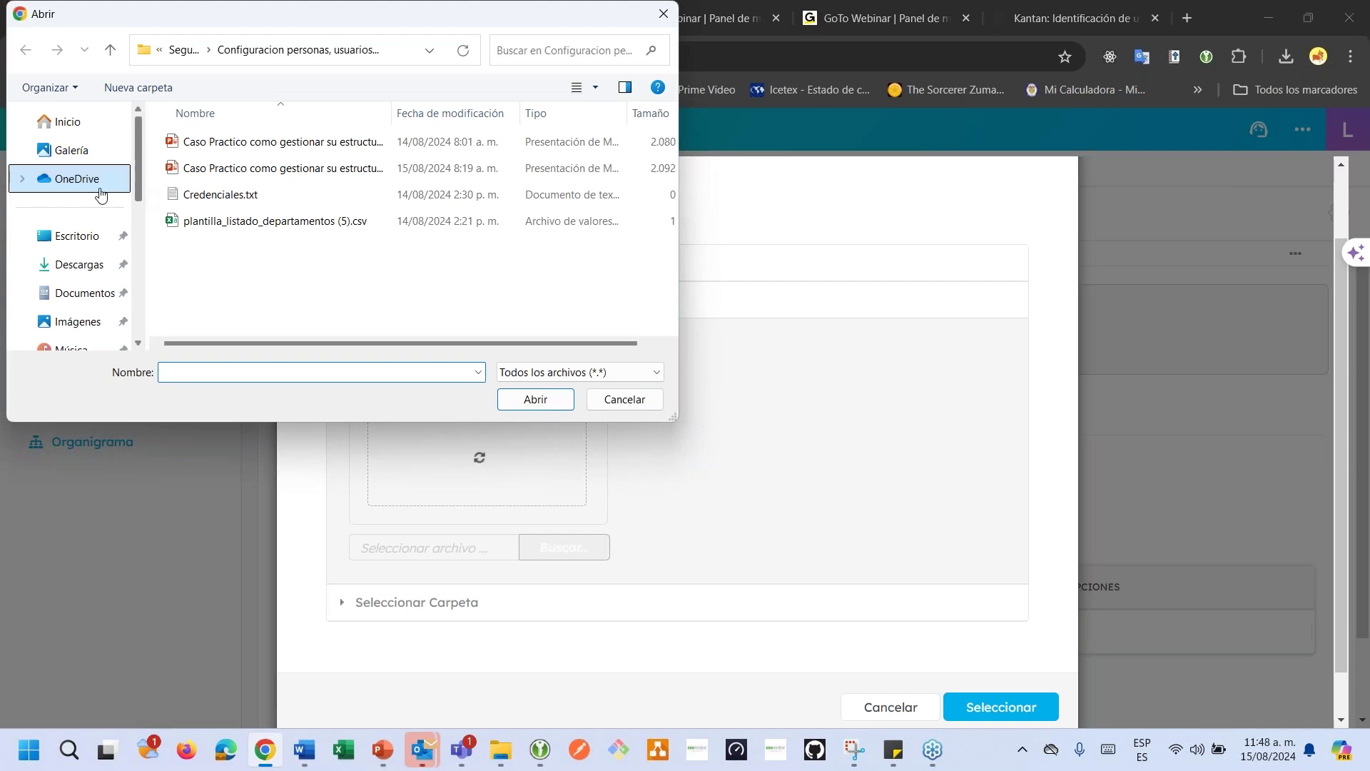
scroll(93, 261, "down", 2)
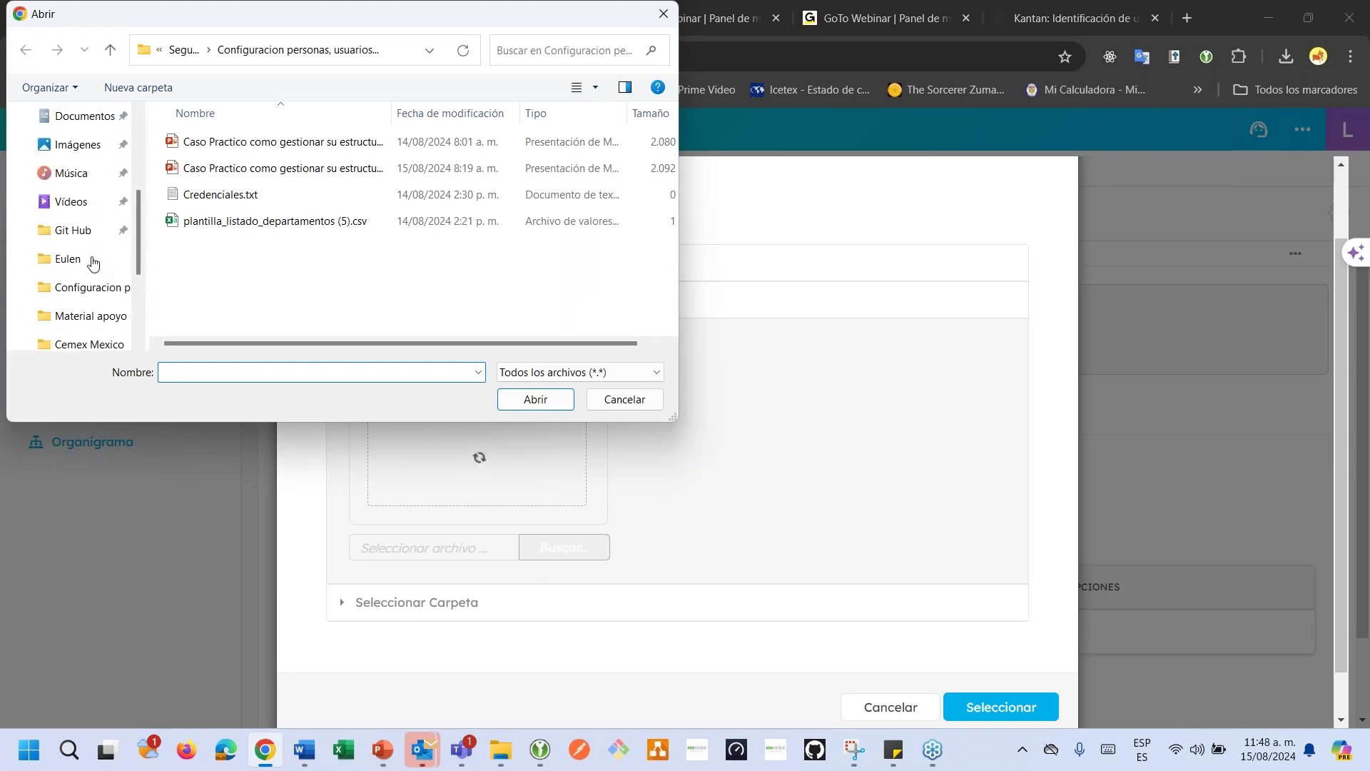
scroll(90, 264, "up", 3)
left_click(74, 237)
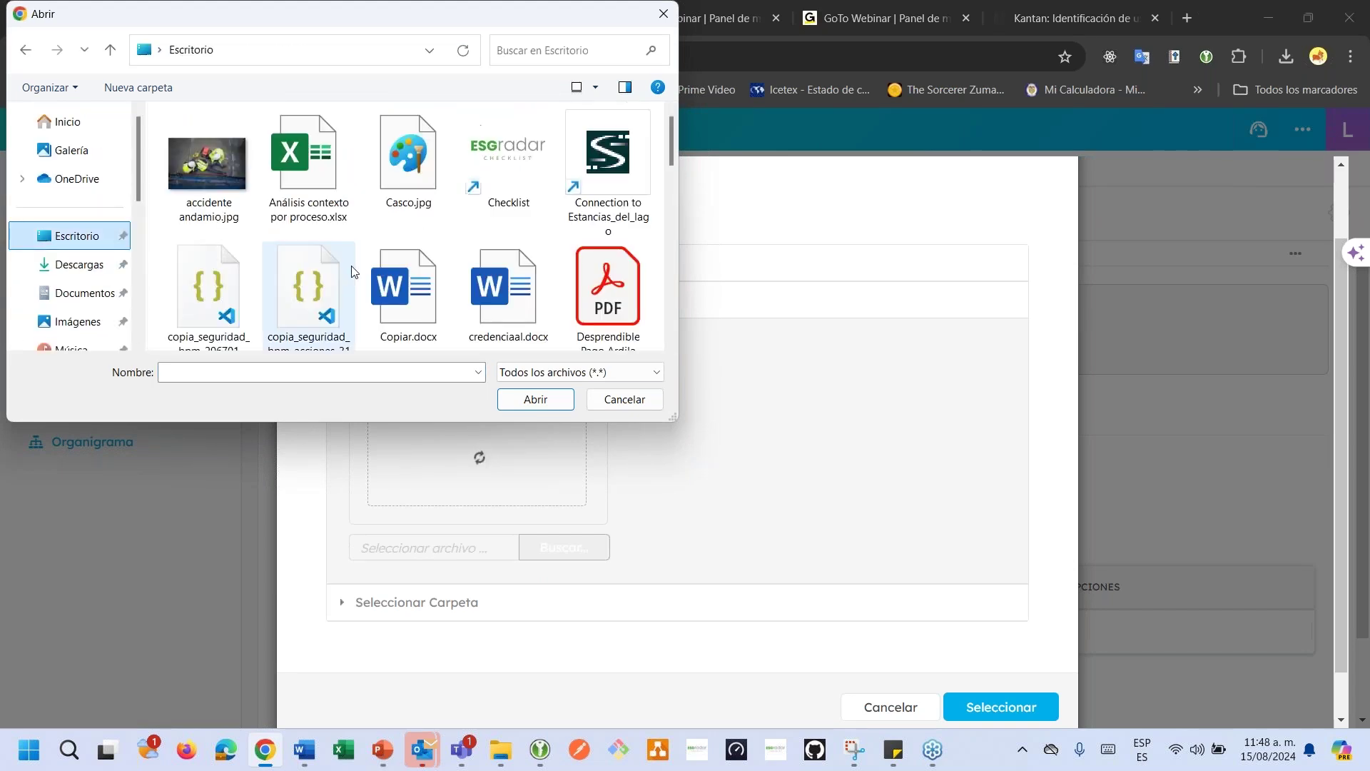
scroll(354, 274, "down", 3)
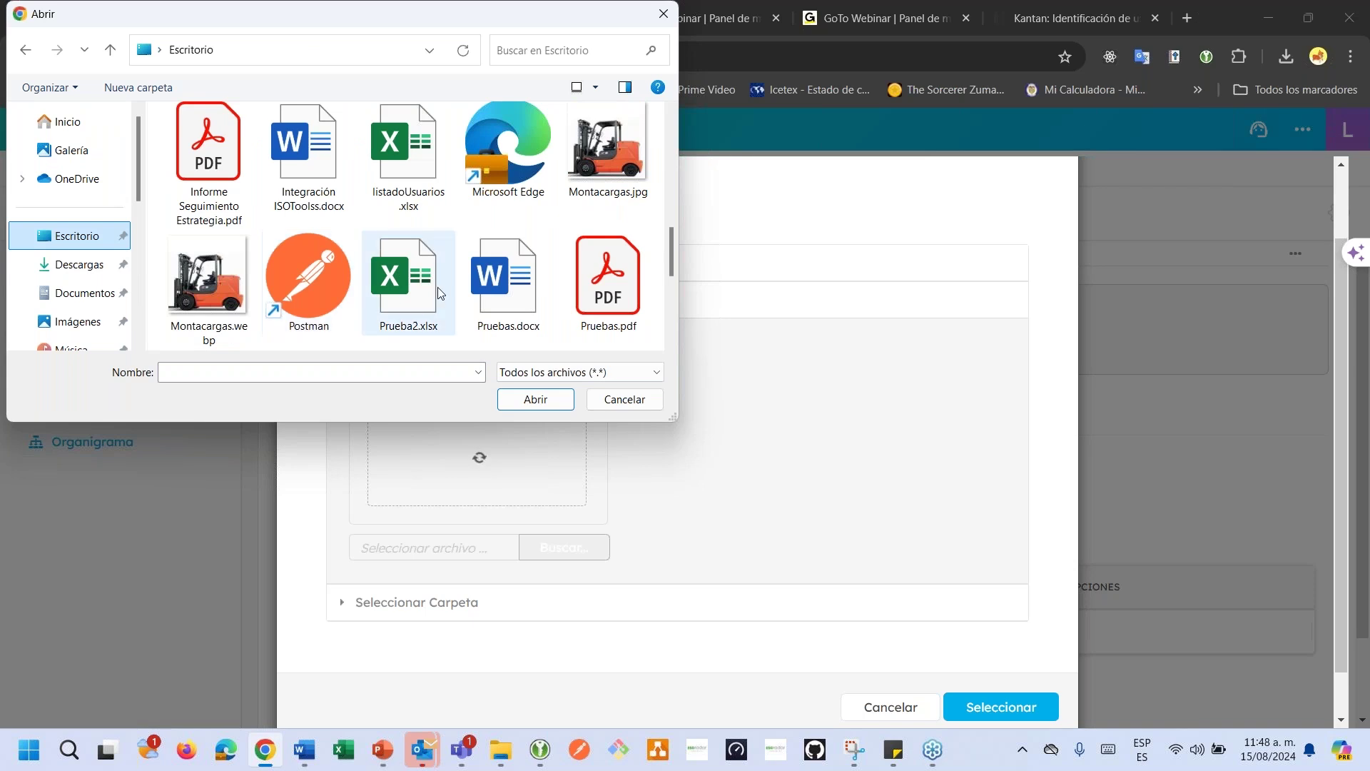
left_click(607, 286)
left_click(536, 399)
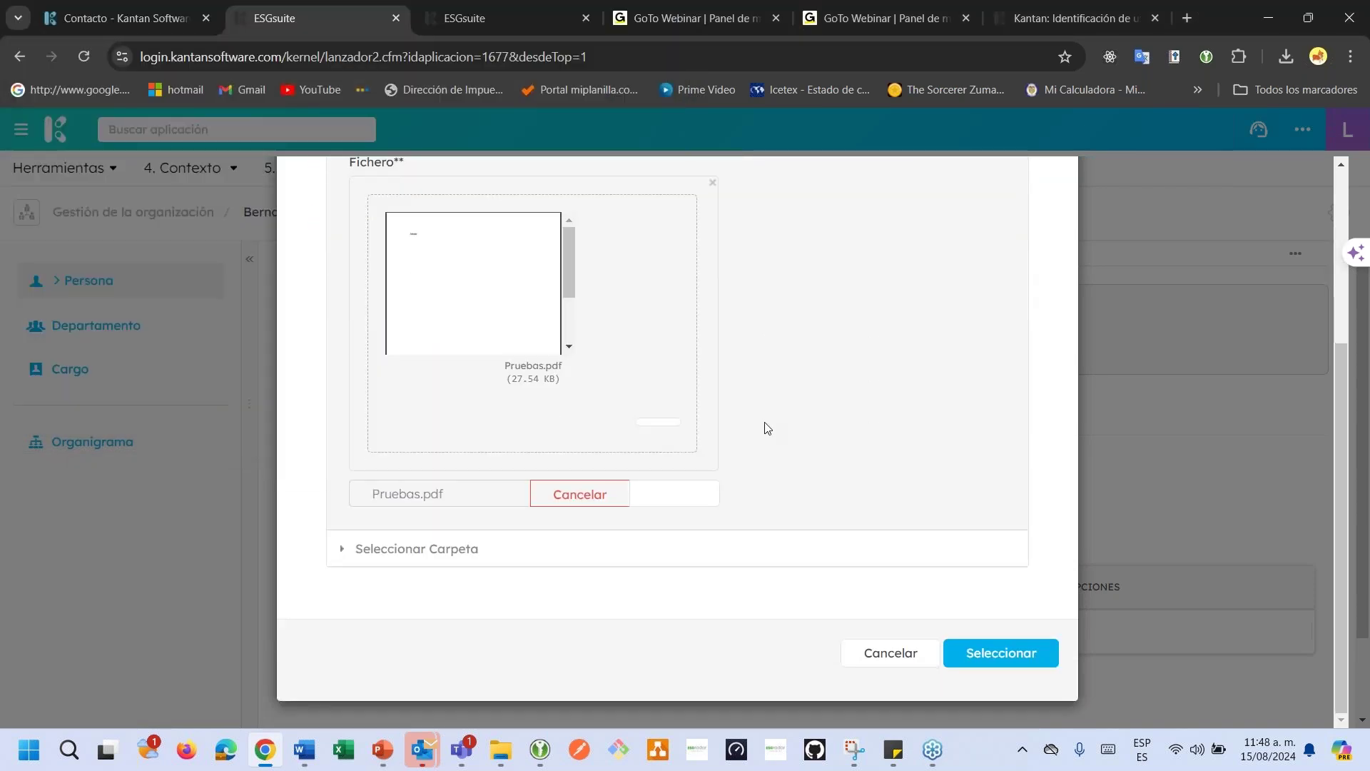
File the upload under Sistema de Gestión > Proceso > Registros and confirm.
left_click(438, 551)
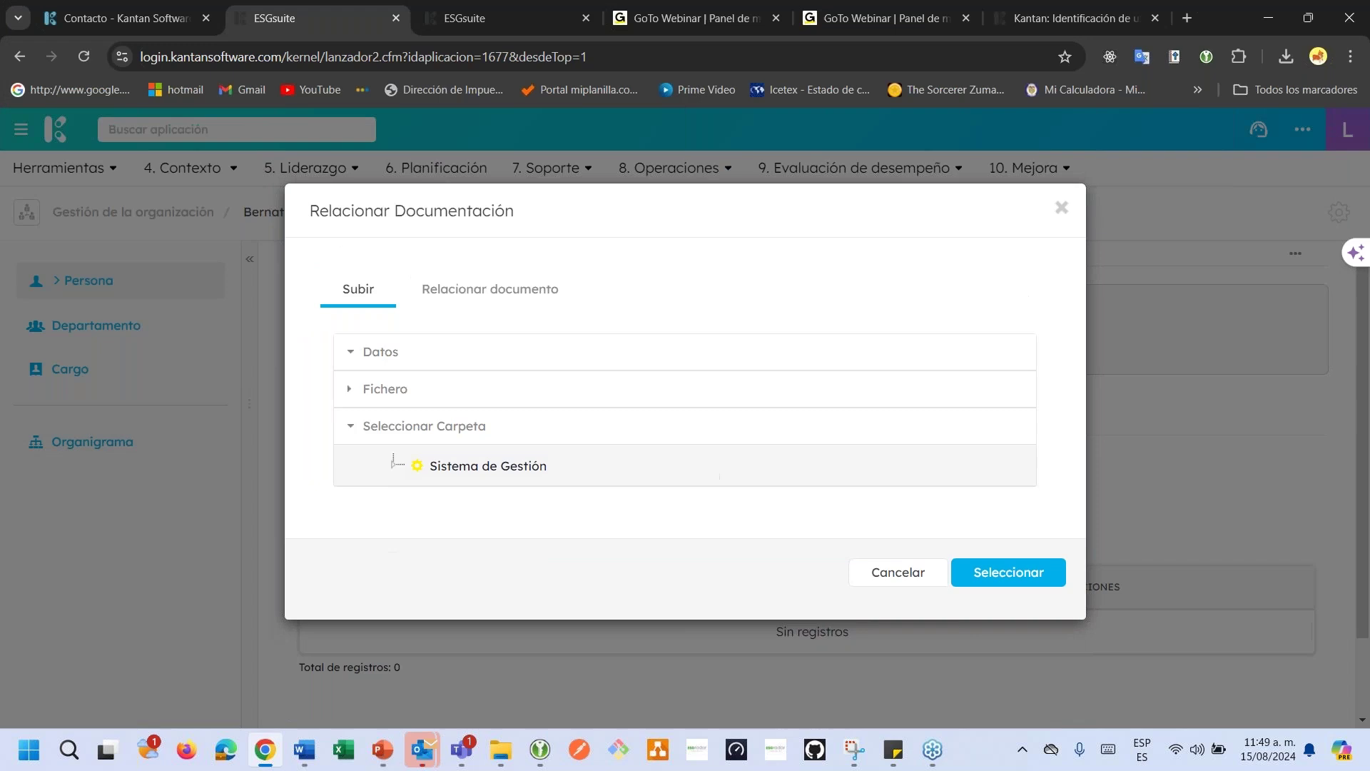
left_click(395, 465)
left_click(413, 488)
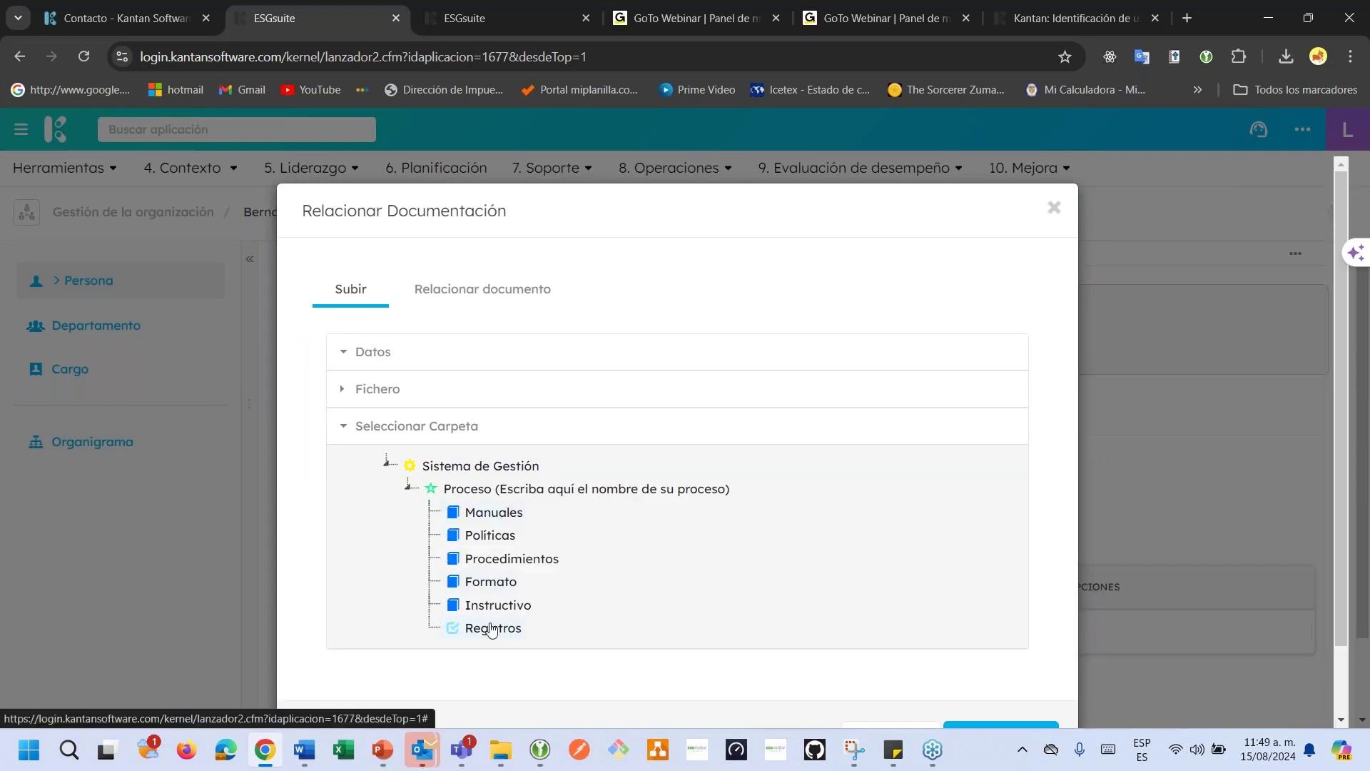
left_click(491, 628)
scroll(657, 636, "down", 1)
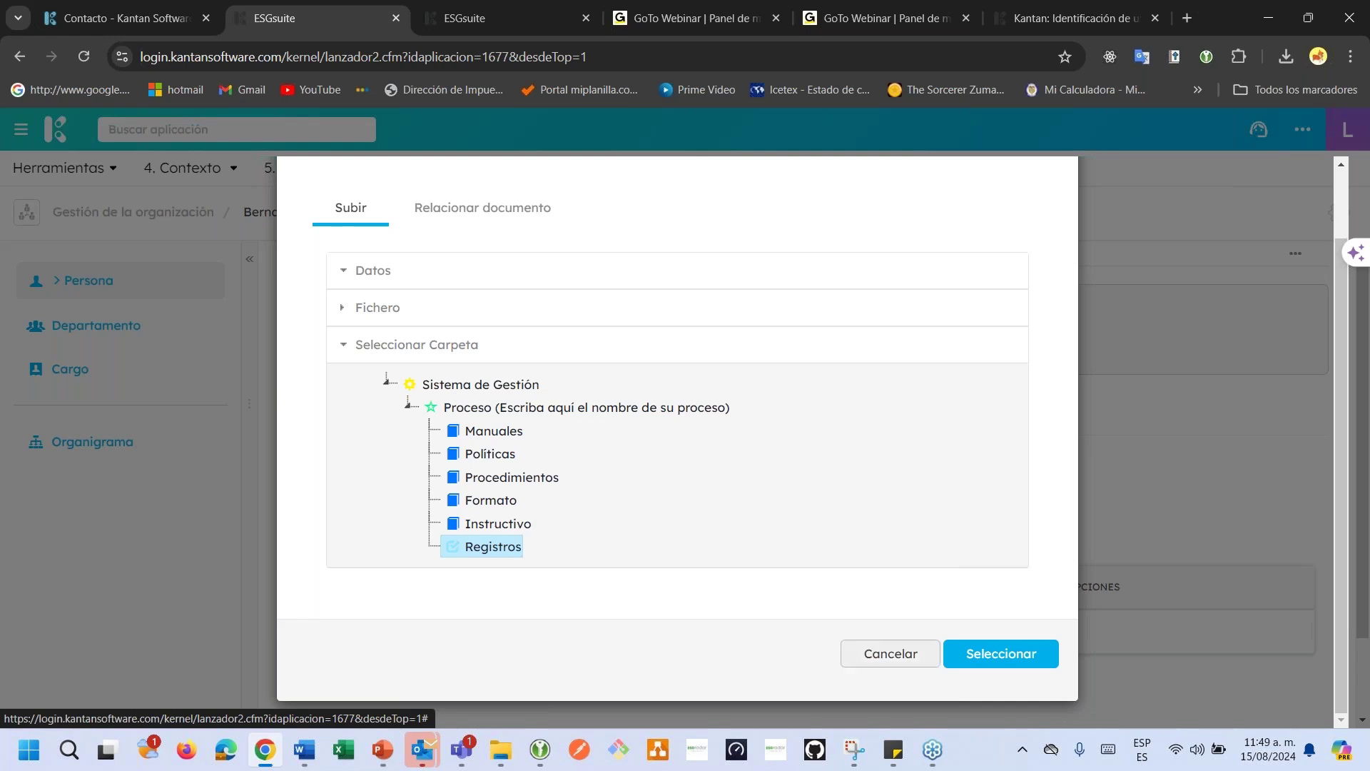
left_click(1014, 665)
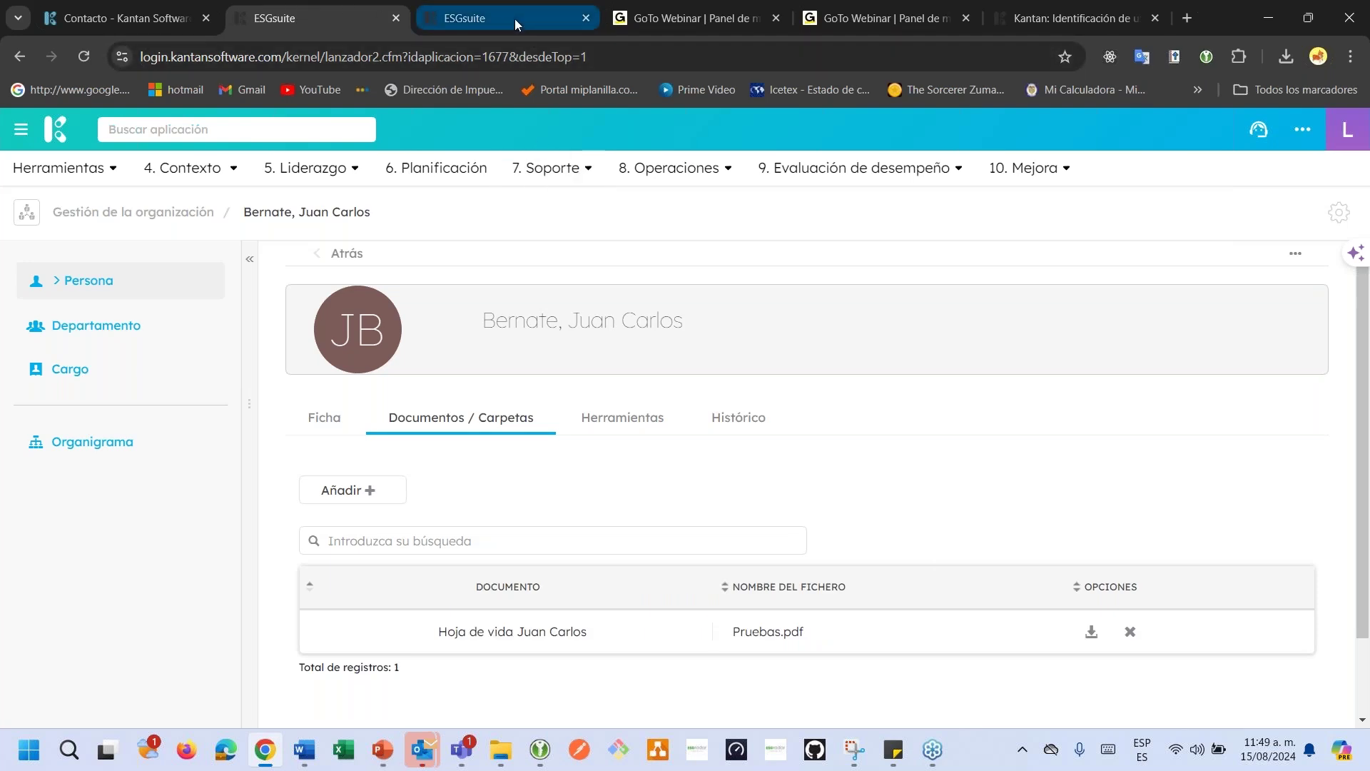
Open the Gestor Documental application from a 'doc' search on the spare ESGsuite page.
left_click(515, 19)
left_click(207, 129)
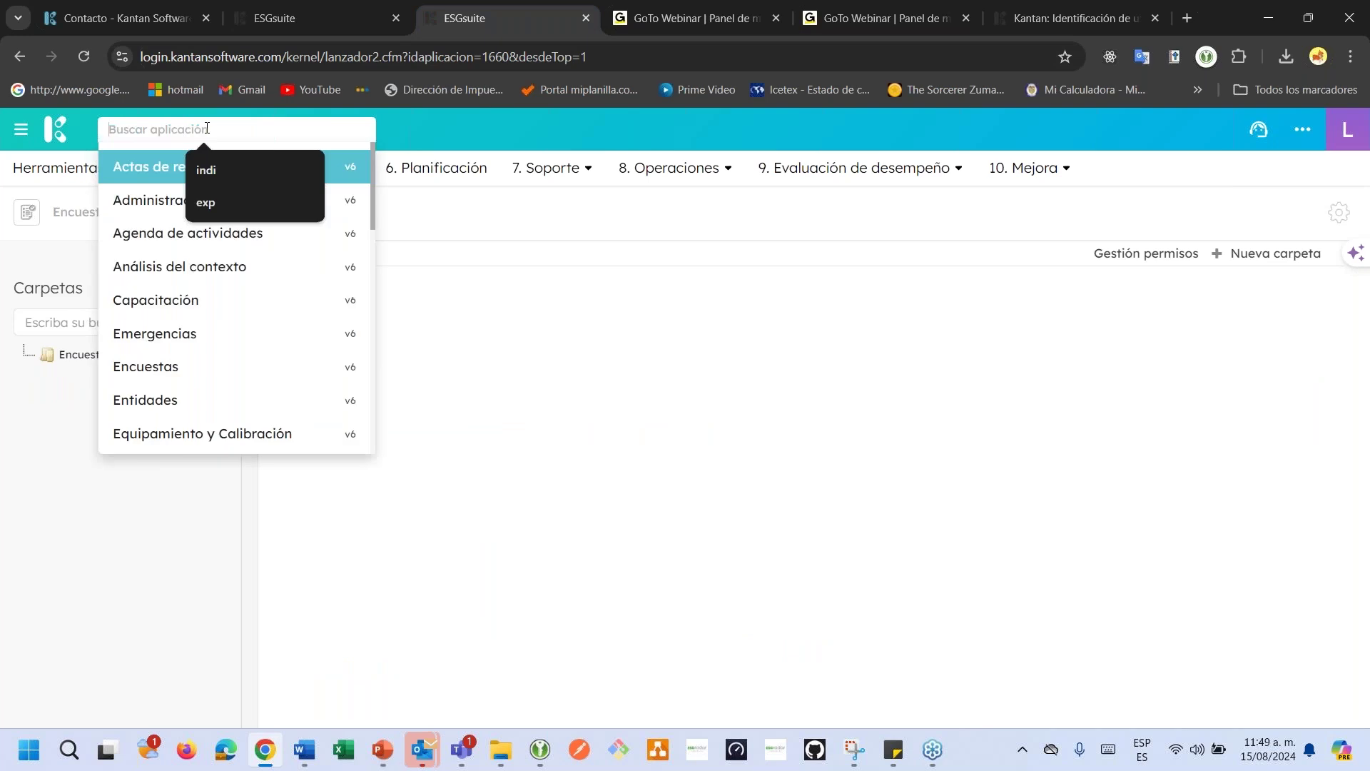
type("doc")
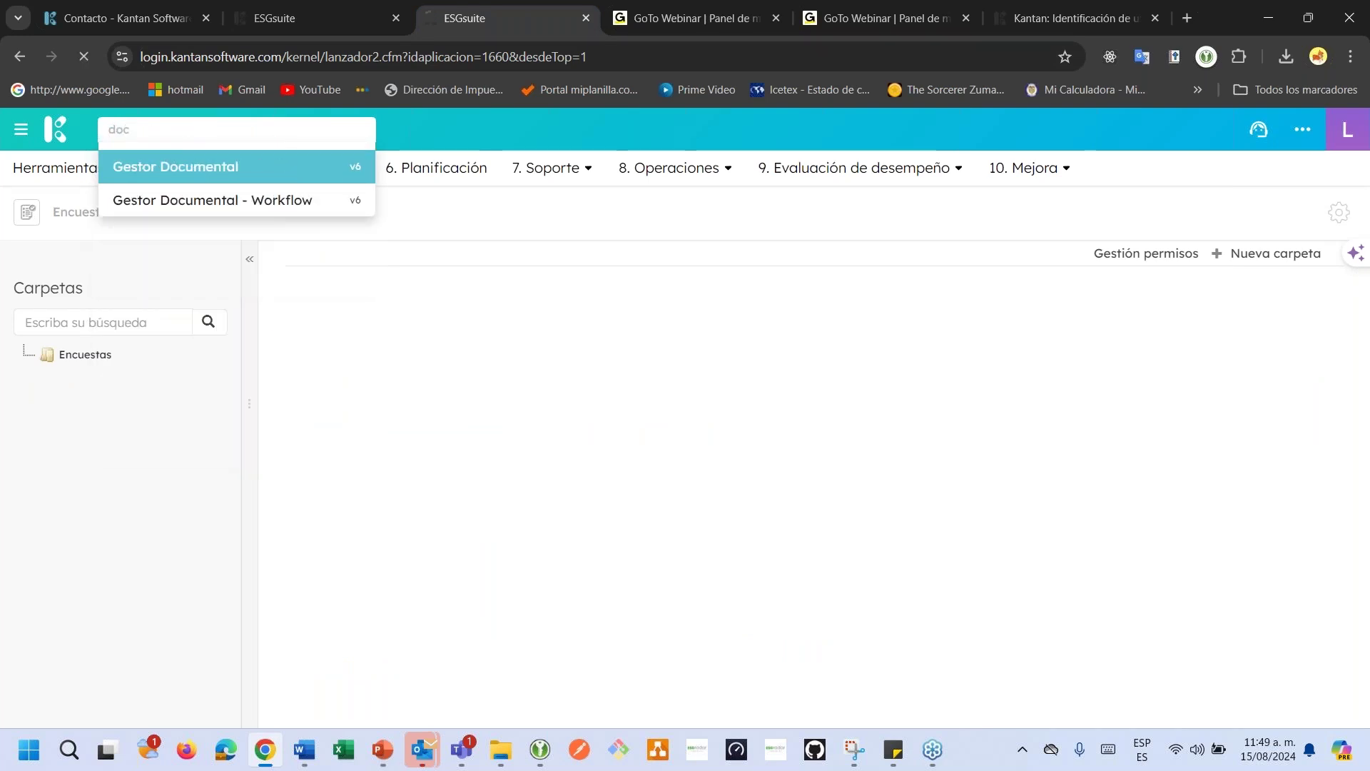
left_click(314, 19)
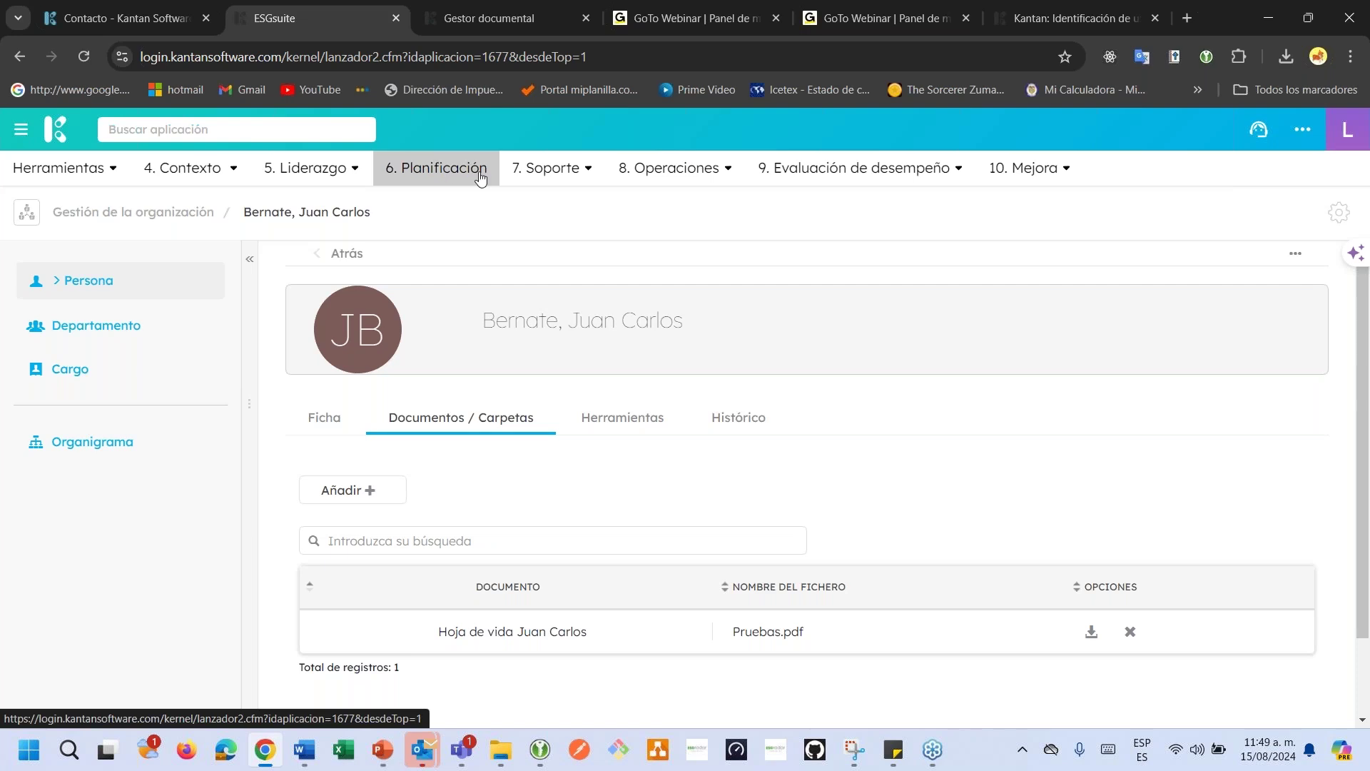
scroll(581, 581, "down", 2)
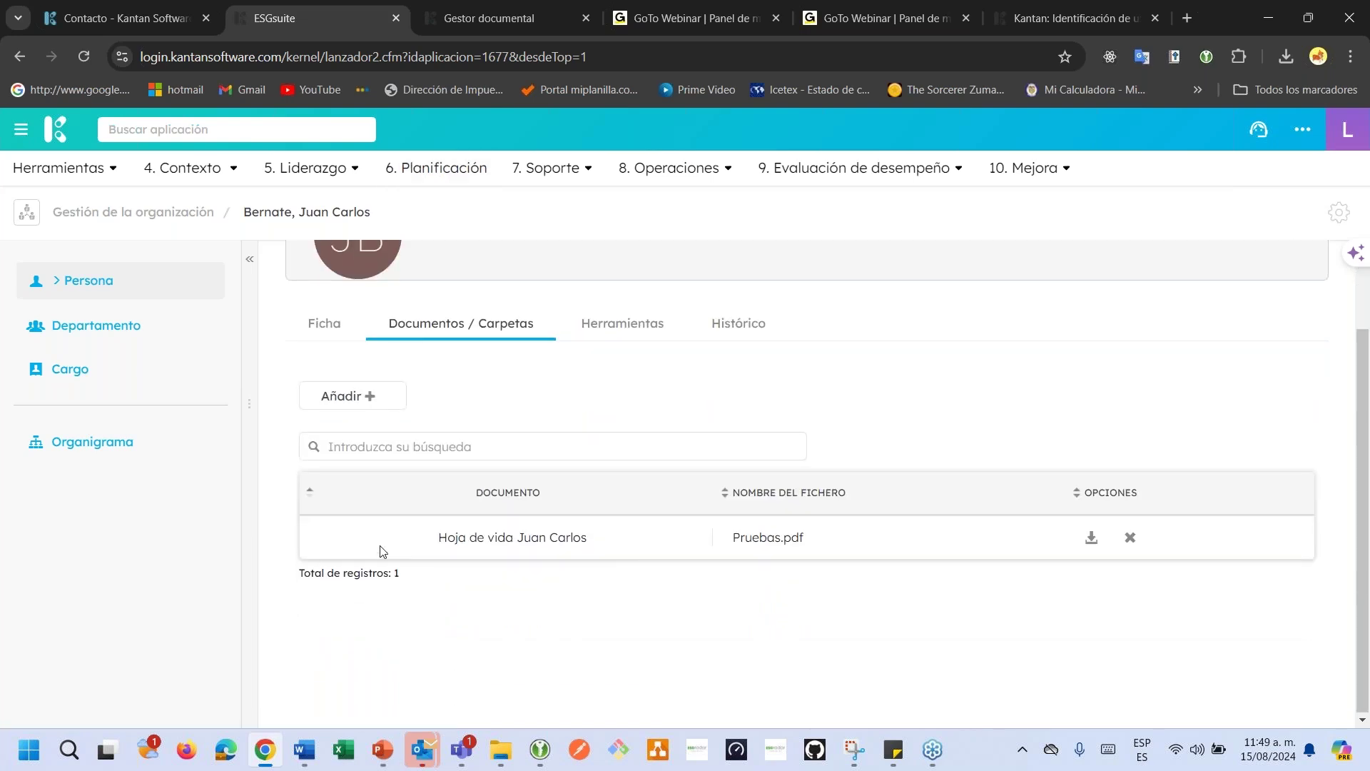
scroll(143, 319, "up", 2)
Reopen the person's profile from the people list and view their attached documents.
left_click(104, 289)
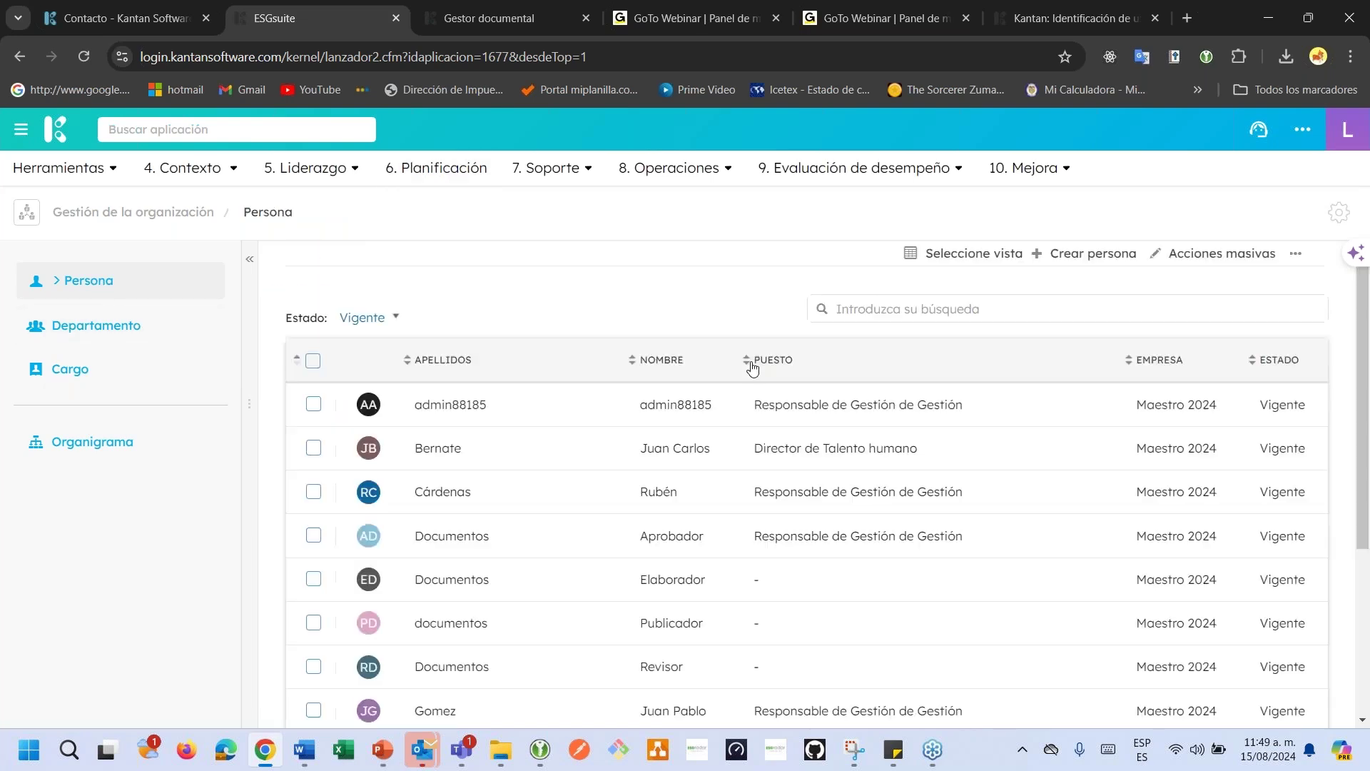
left_click(529, 457)
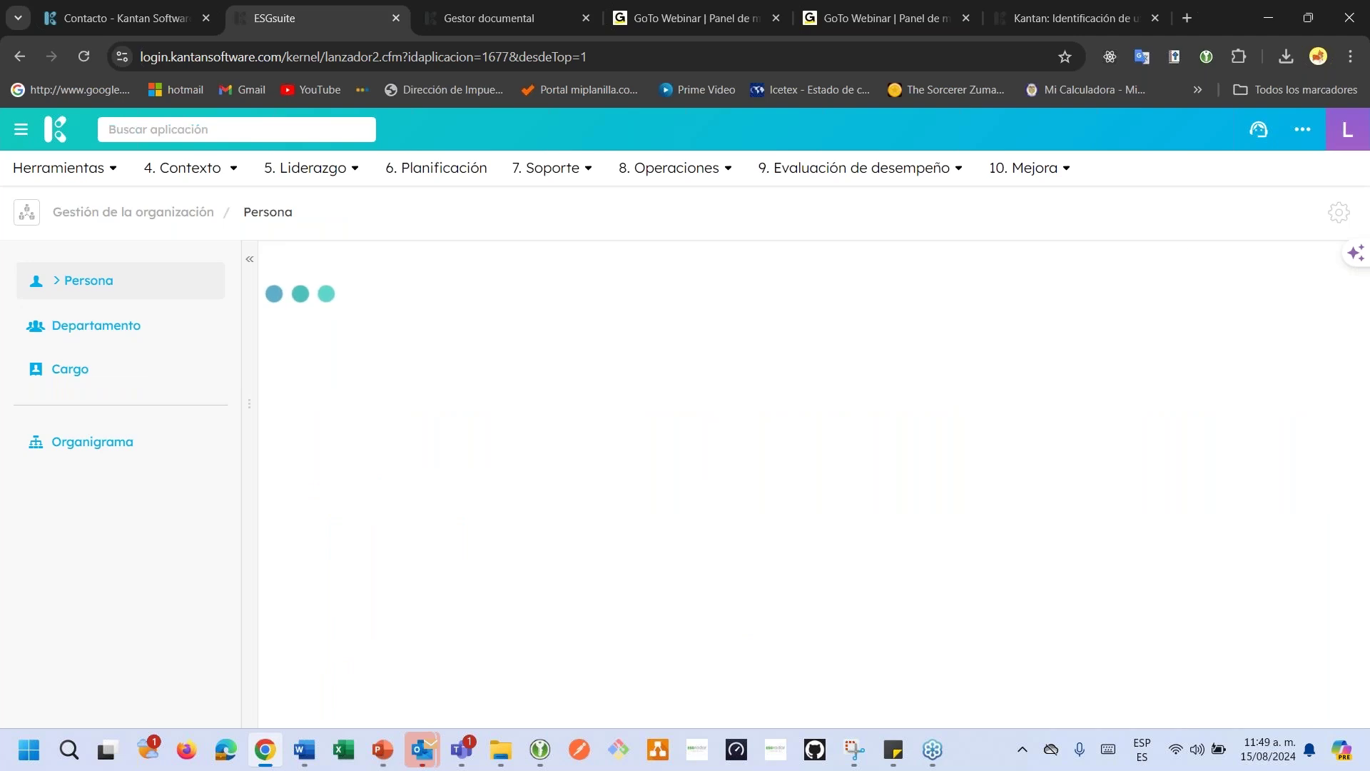
left_click(510, 432)
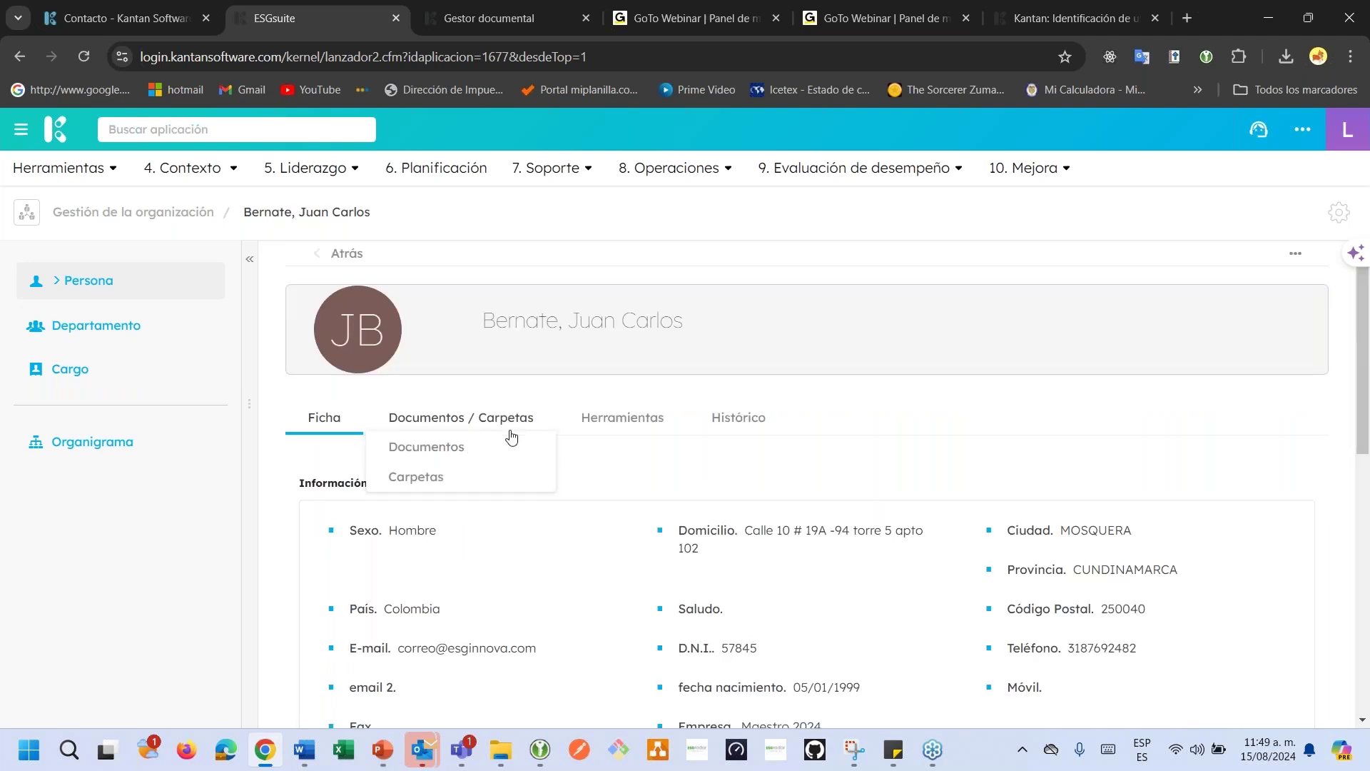
left_click(436, 449)
scroll(485, 485, "down", 2)
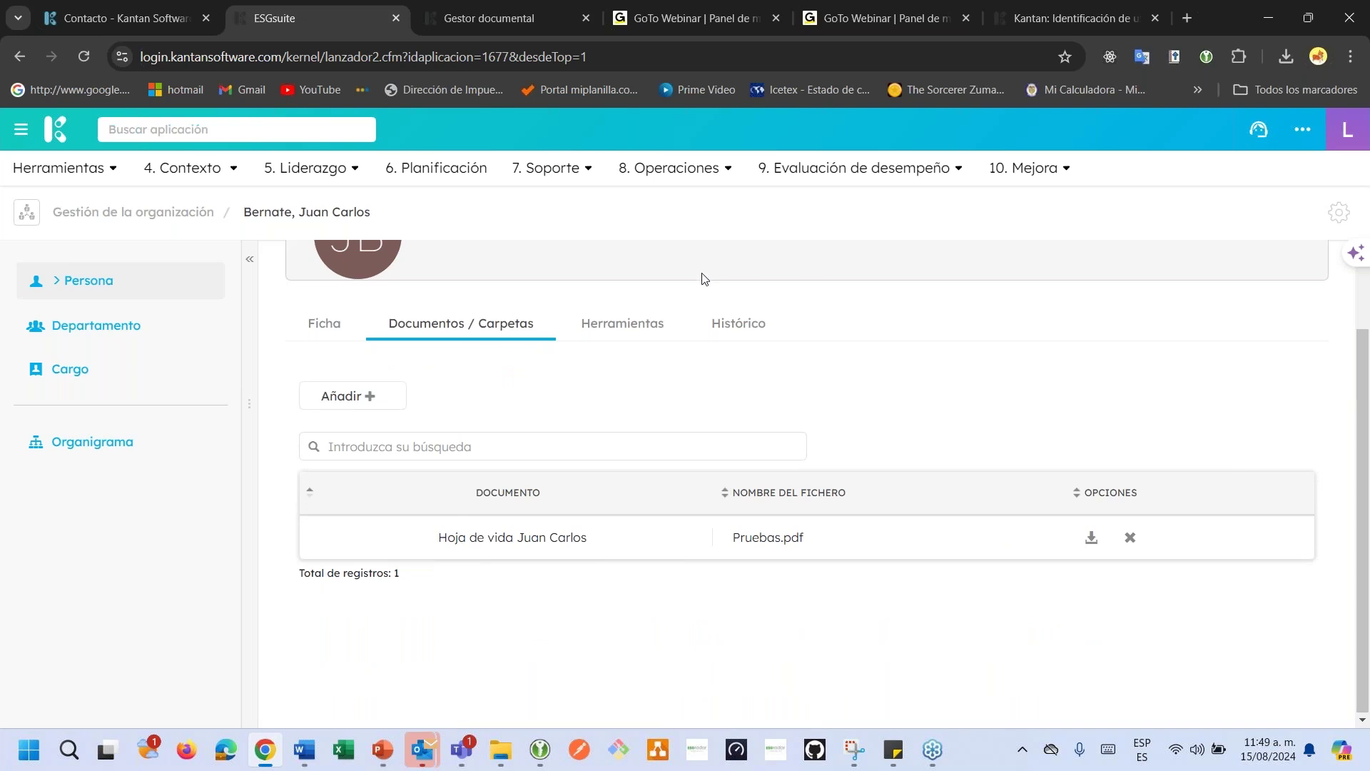
Confirm the CV in Gestor documental's Sistema de Gestión > Proceso > Registros folder, then show the person's Herramientas.
left_click(536, 16)
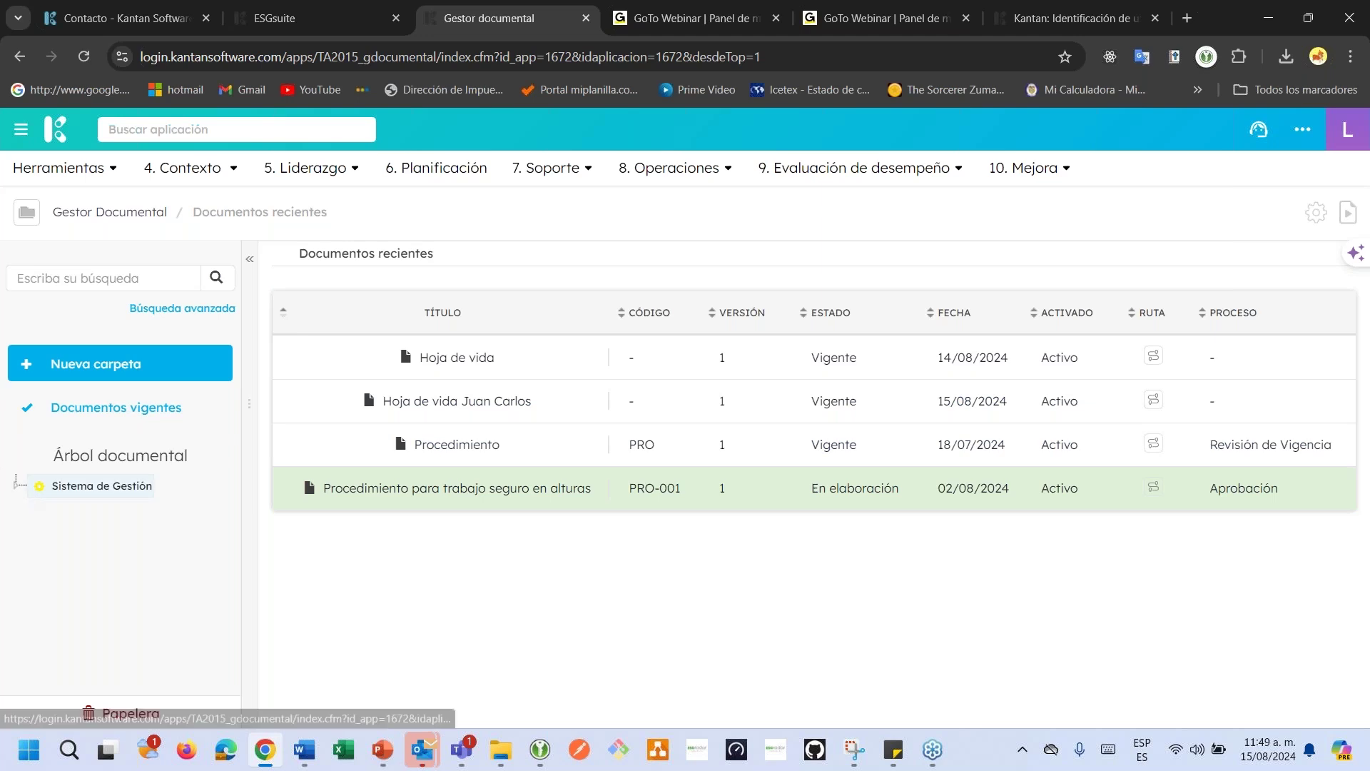
left_click(17, 487)
left_click(34, 510)
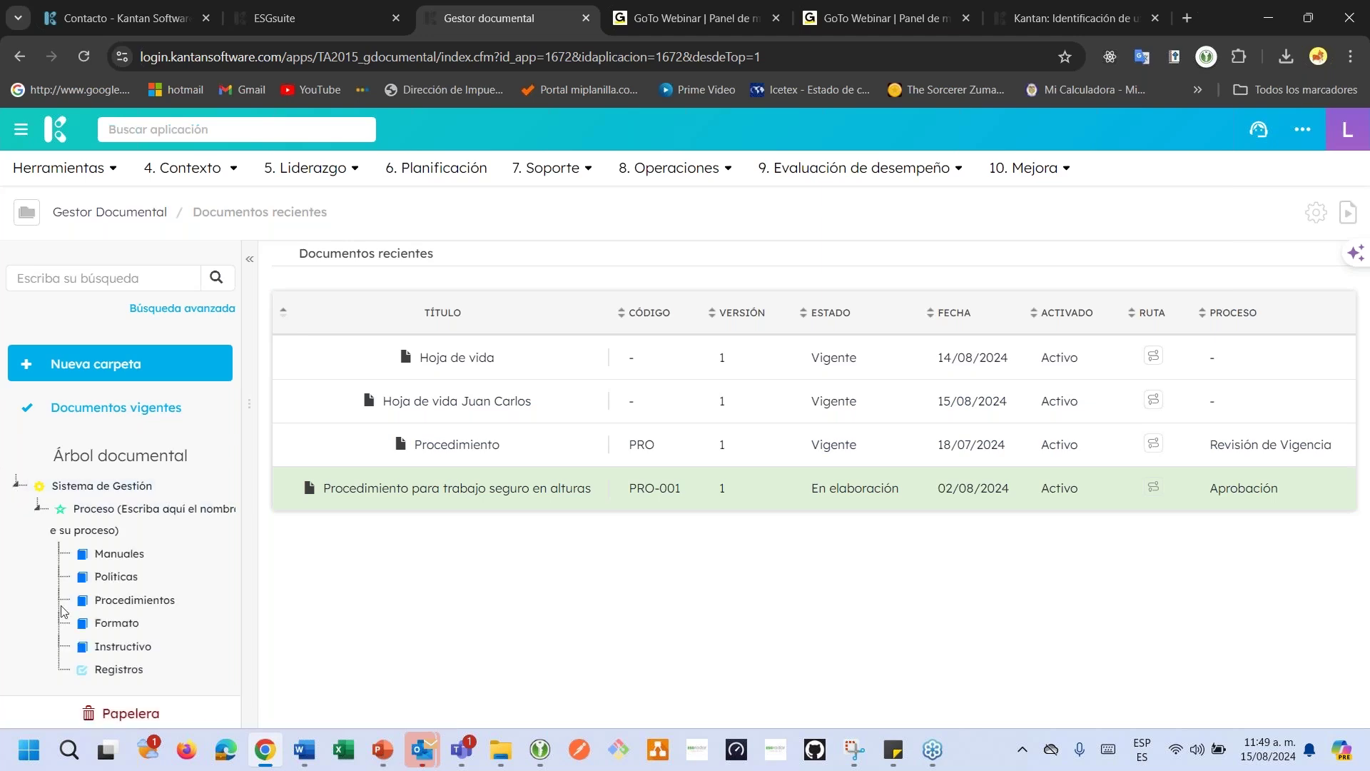
left_click(118, 671)
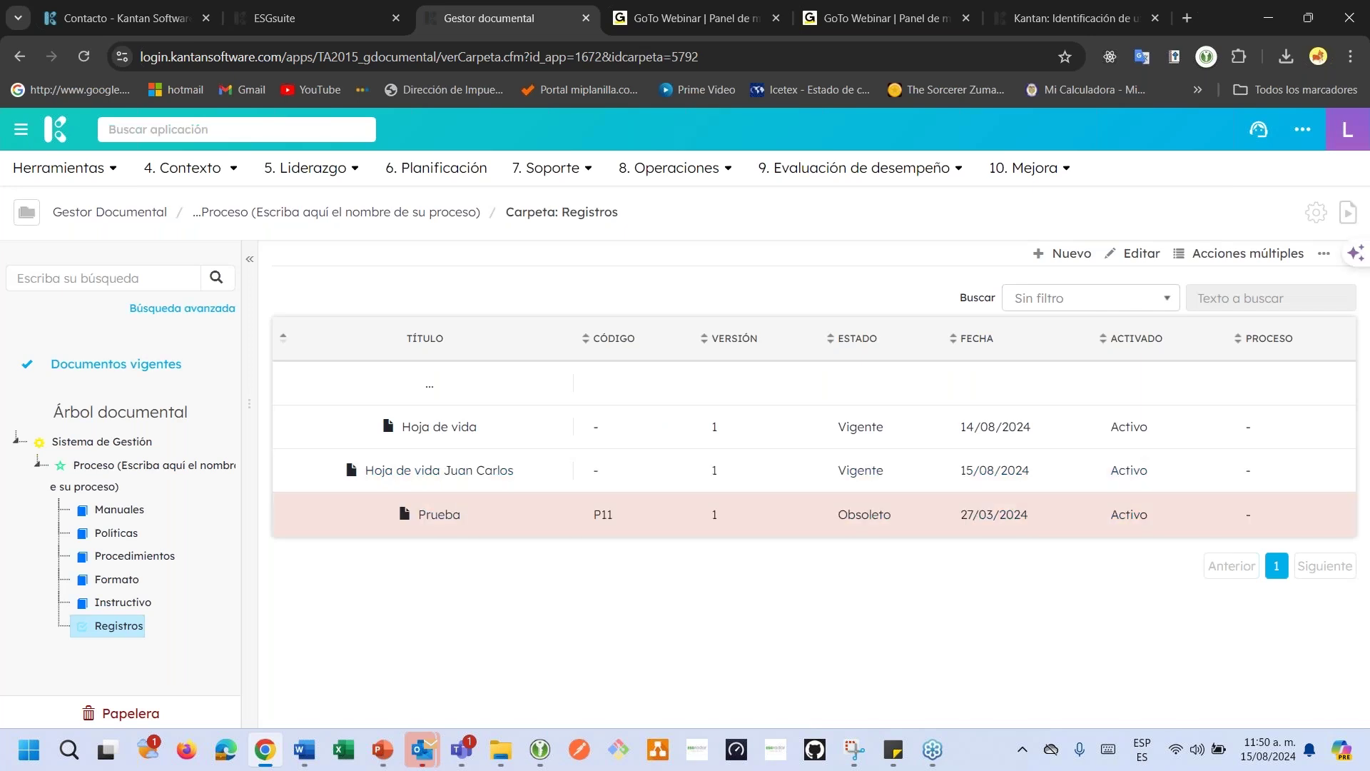
left_click(253, 15)
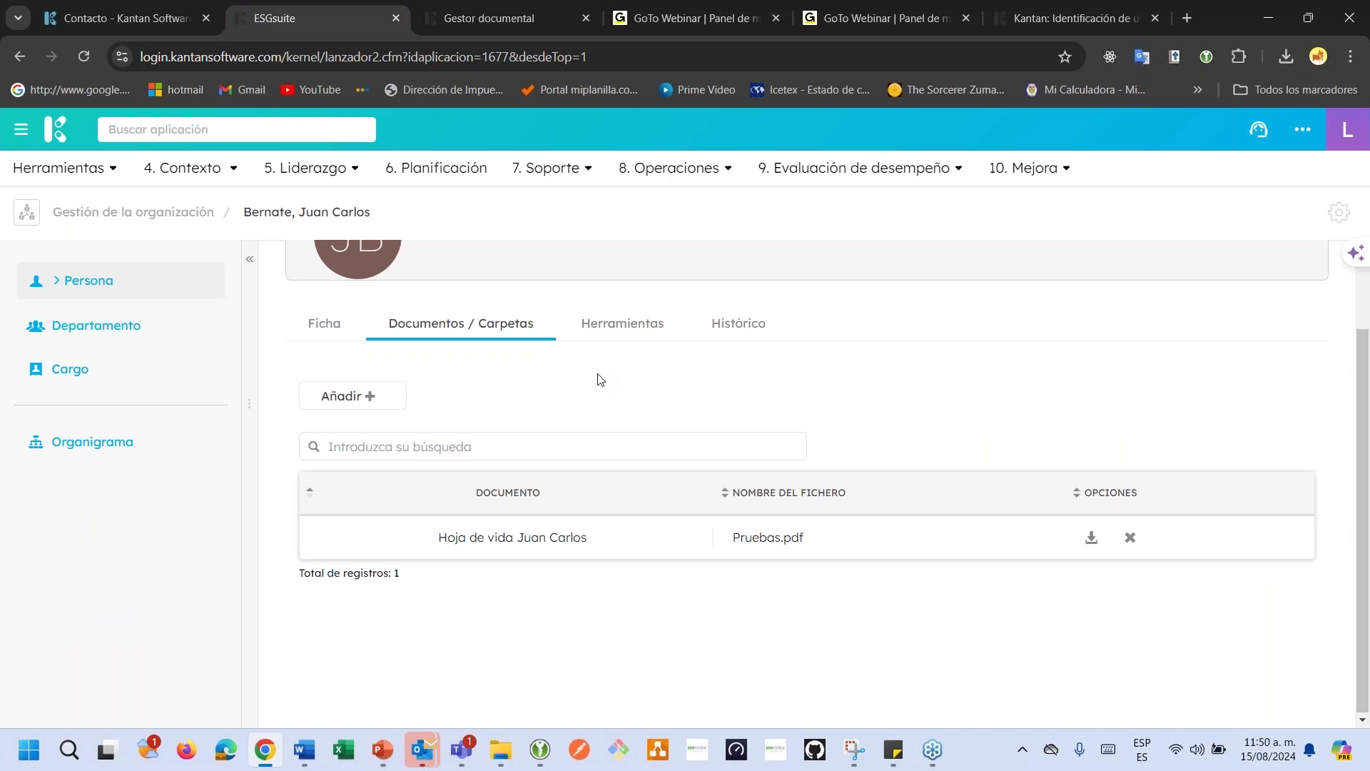
left_click(603, 336)
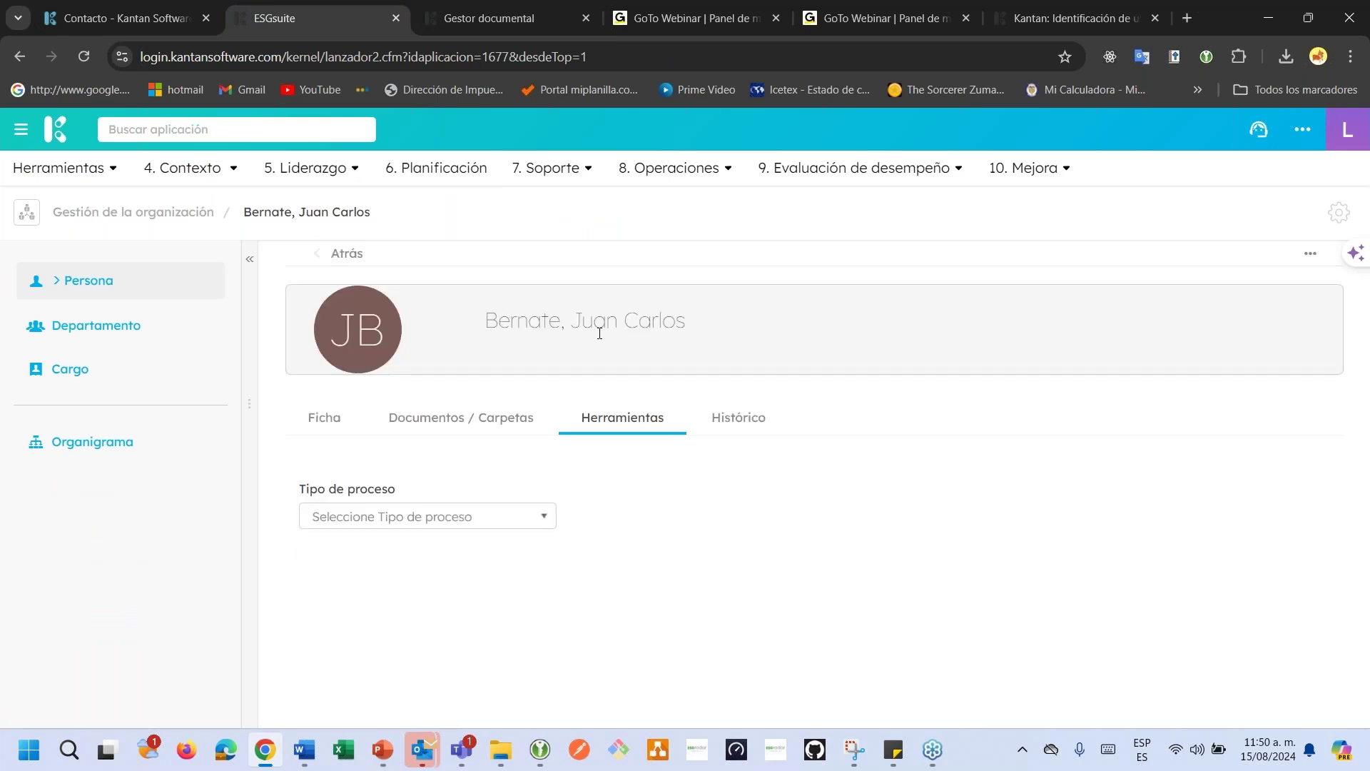
Open the administrator's profile Herramientas tab and set Tipo de proceso to Formación.
left_click(106, 292)
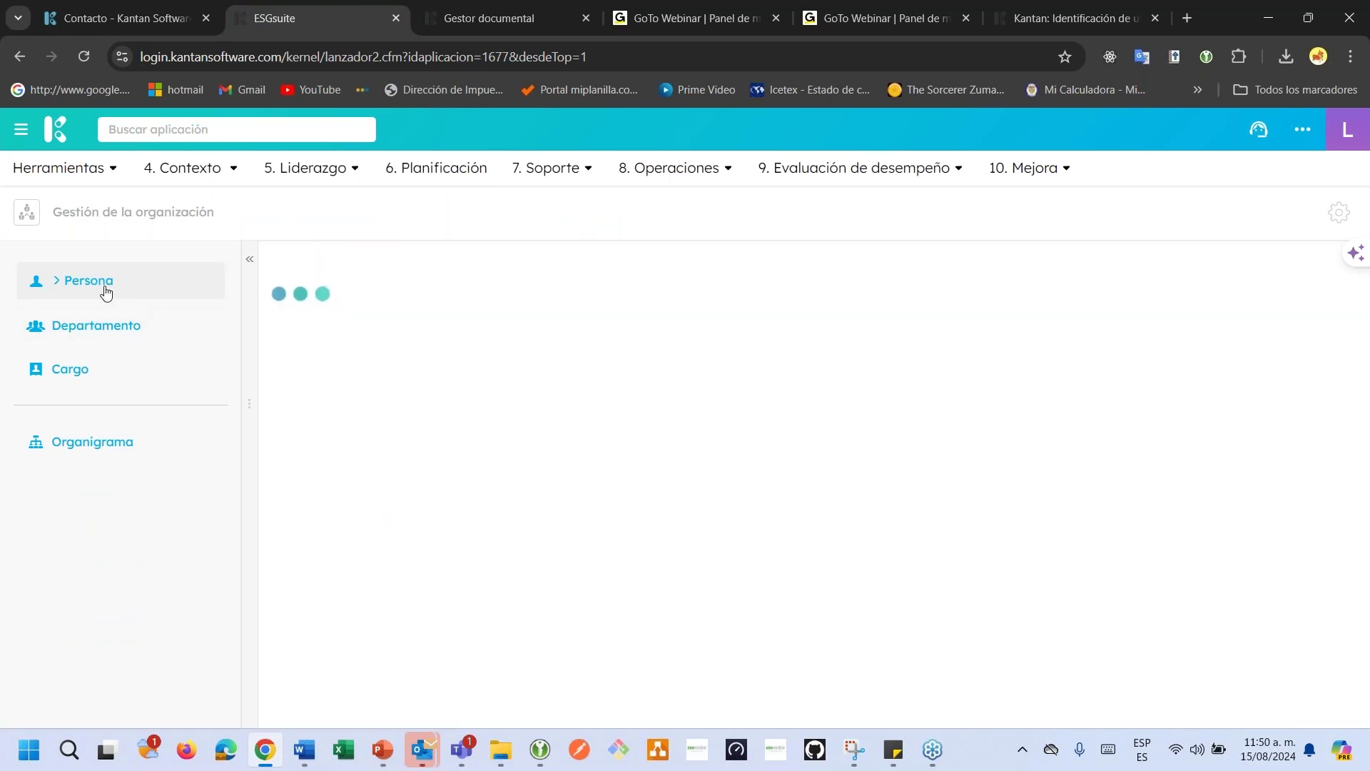
left_click(598, 421)
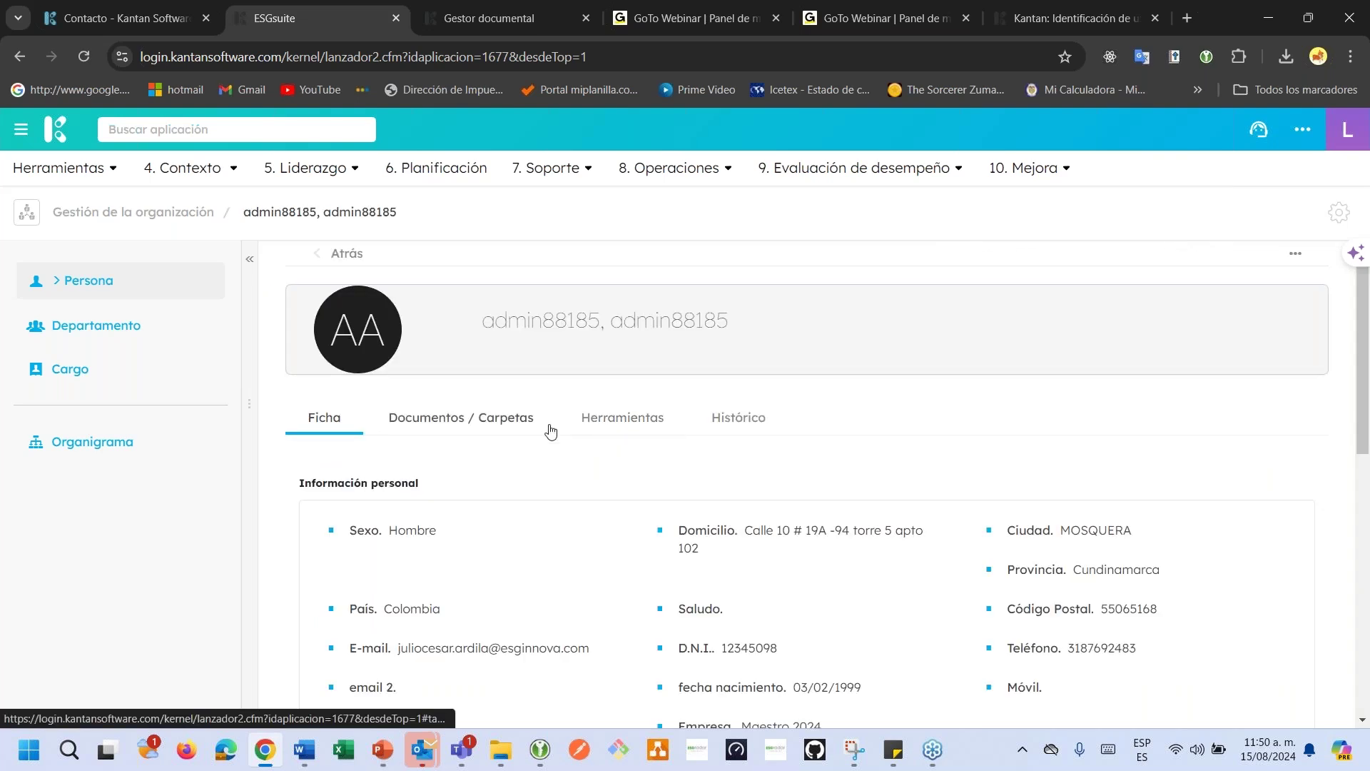
left_click(625, 421)
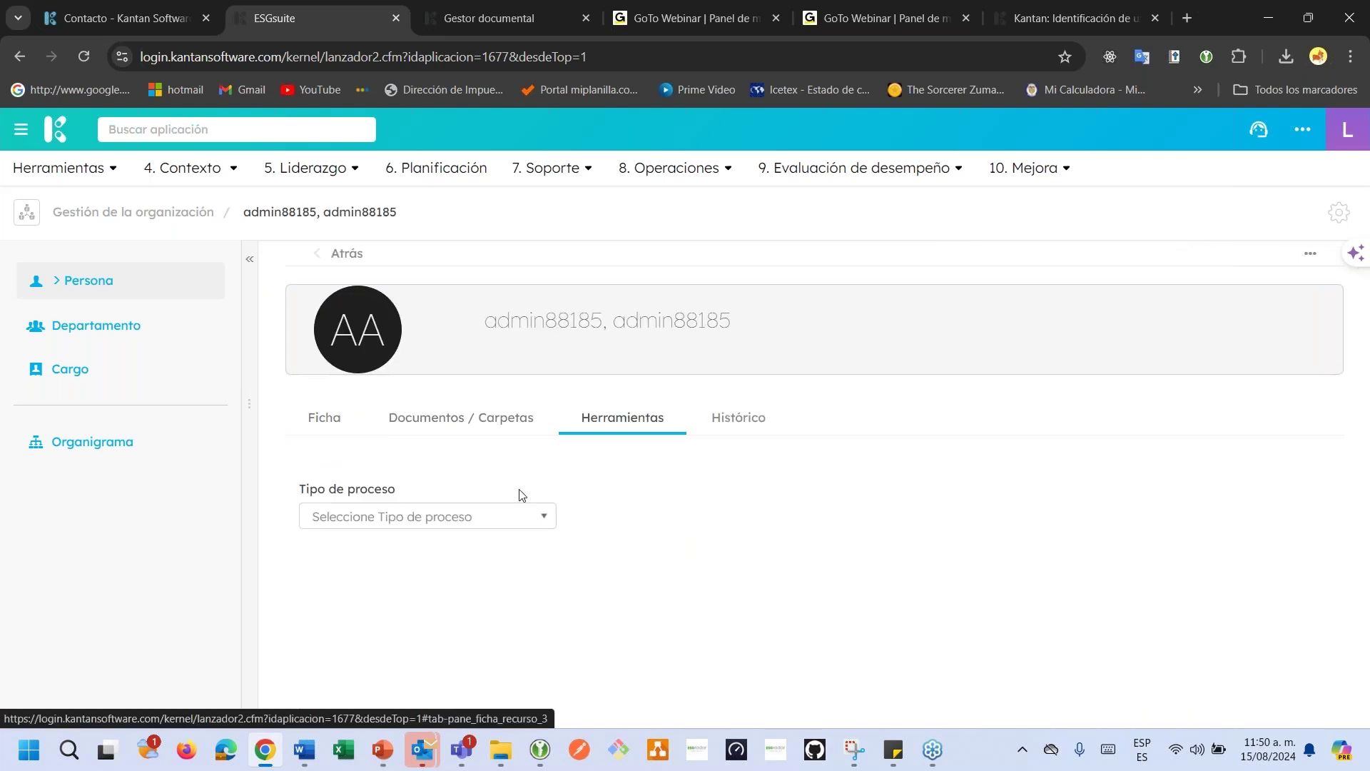
left_click(524, 515)
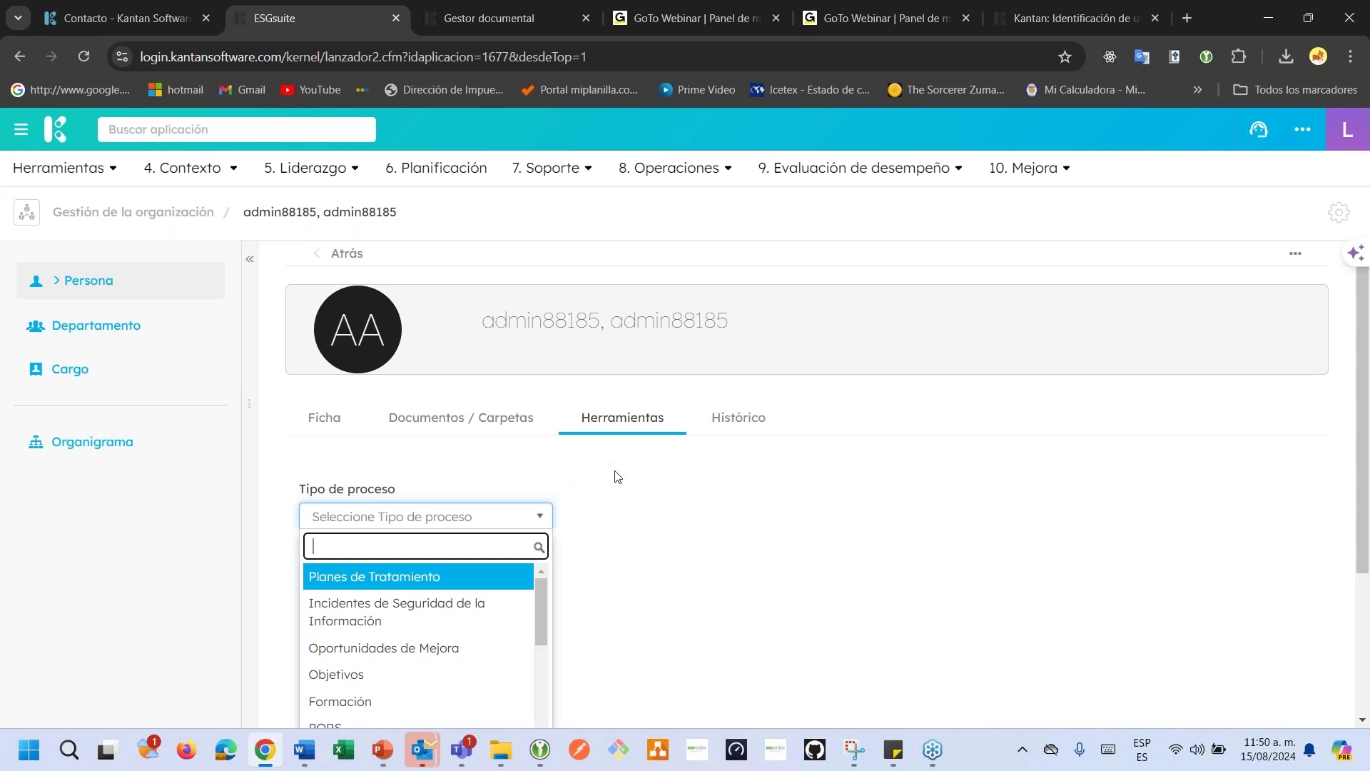
type("for")
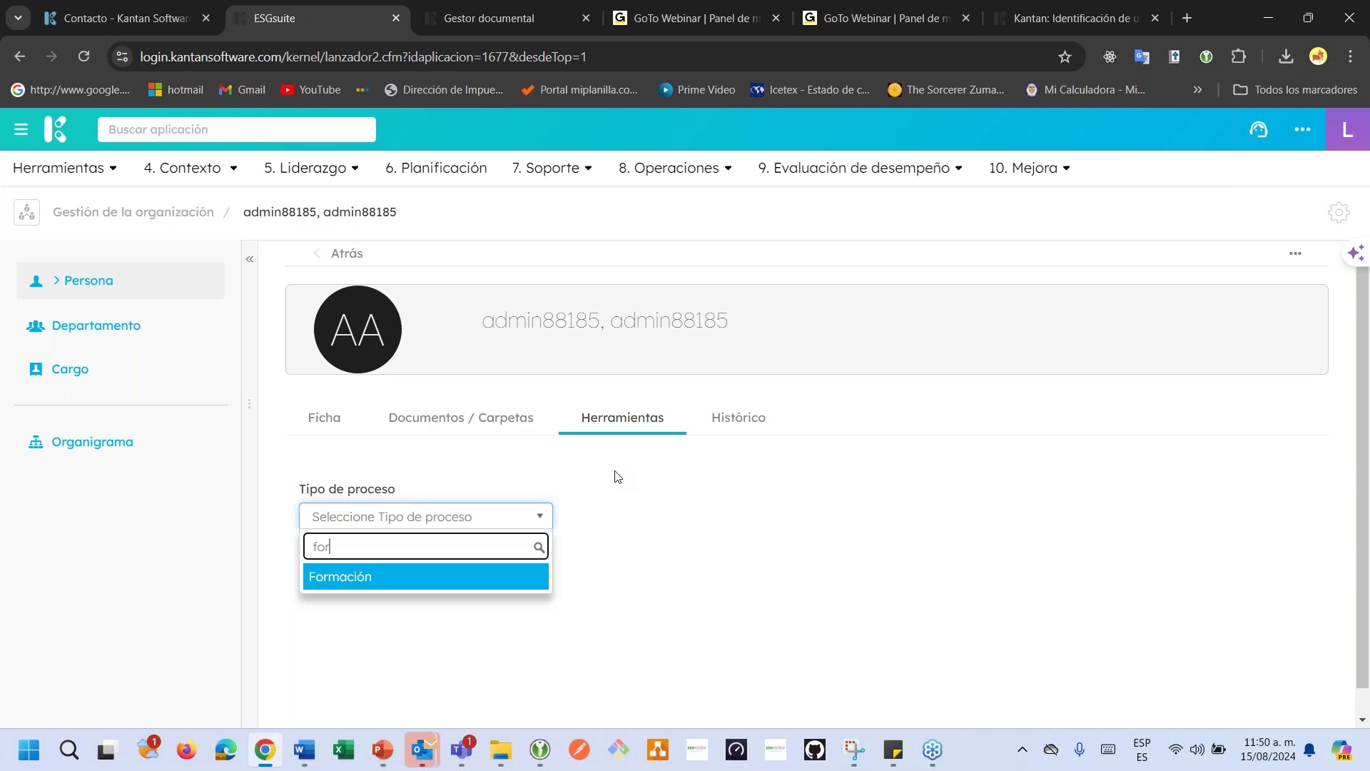
key("Return")
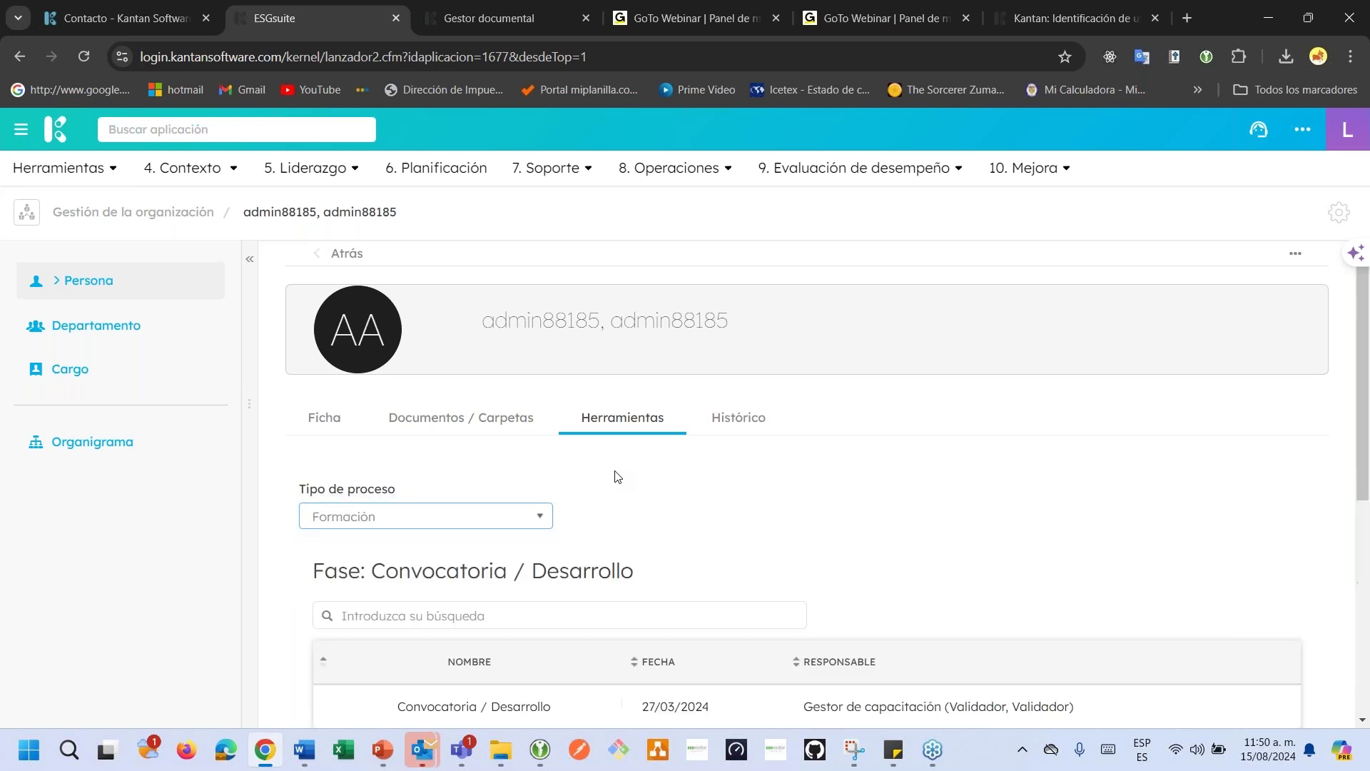
View the Formación training action's details, then close them.
scroll(637, 485, "down", 3)
scroll(637, 485, "down", 2)
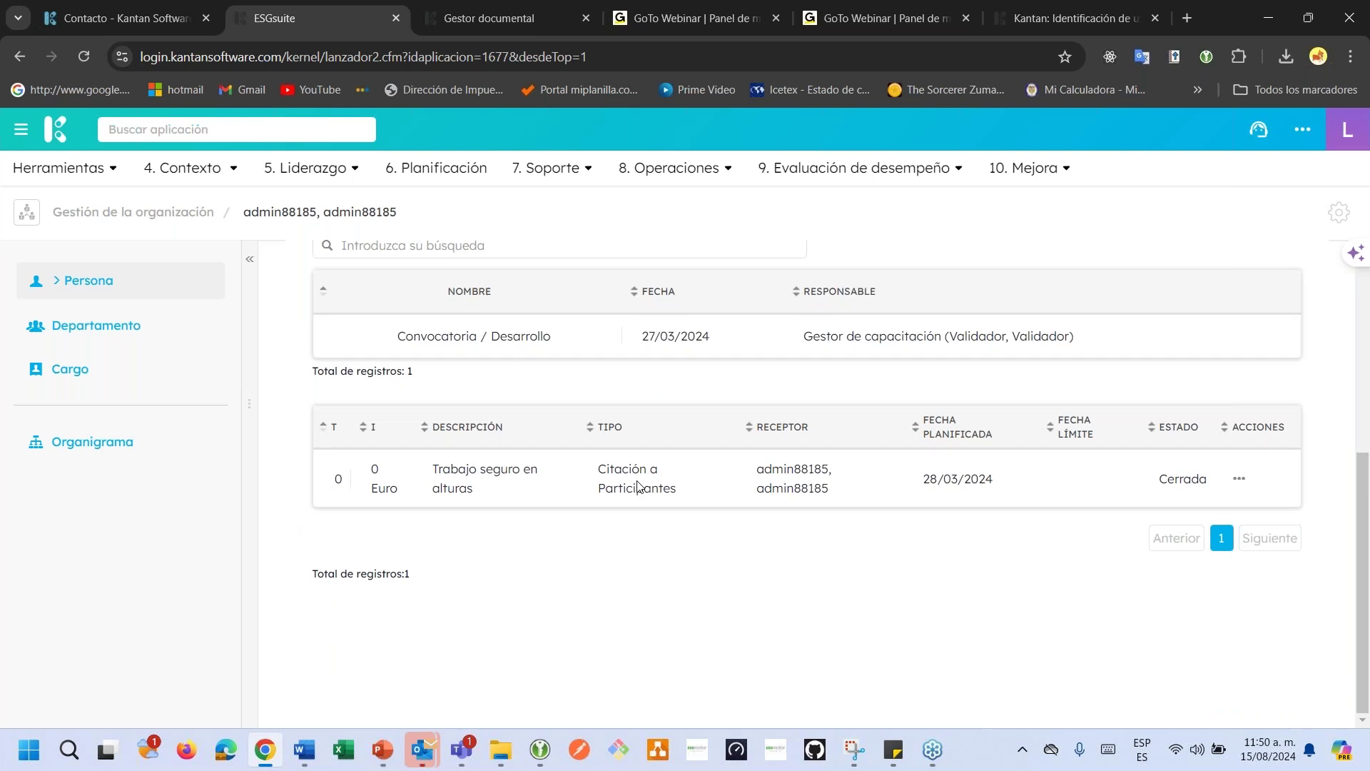
scroll(637, 481, "up", 1)
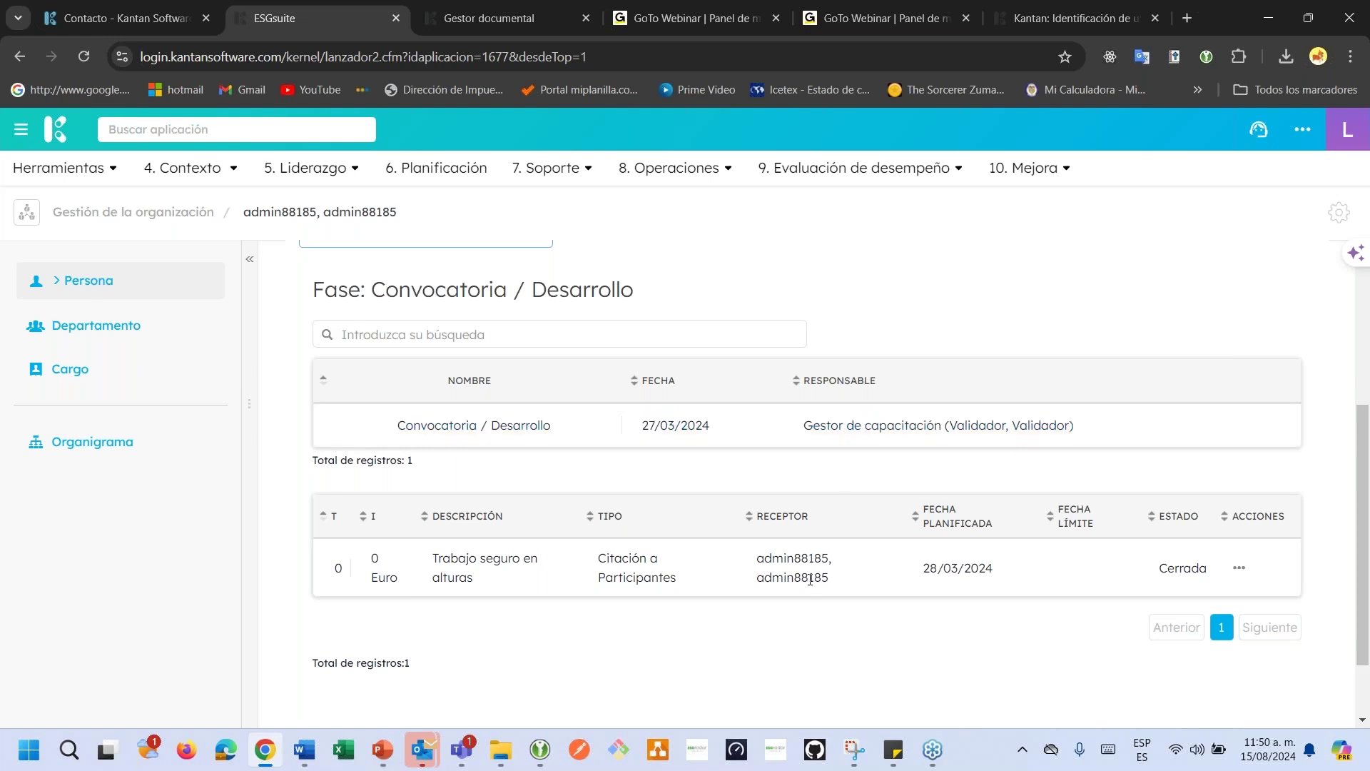
left_click(1239, 568)
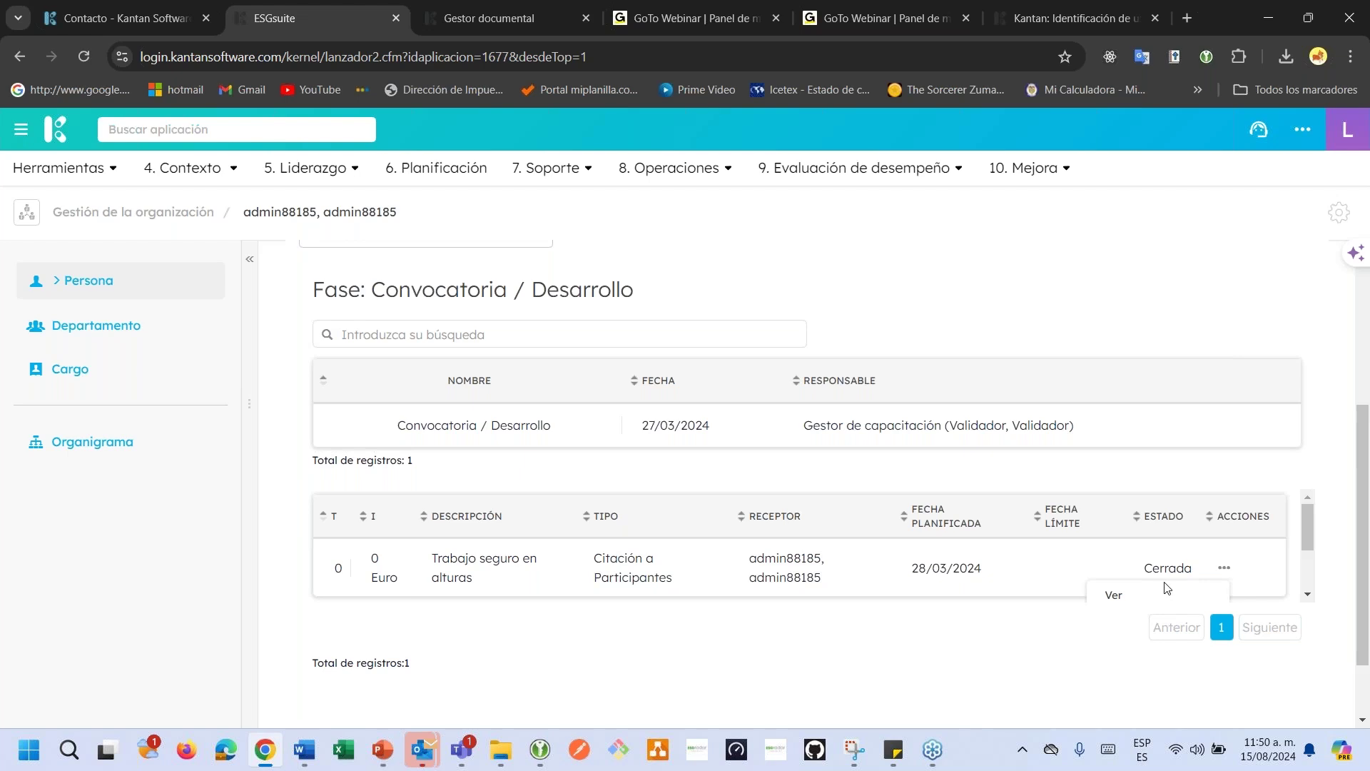
scroll(1167, 585, "down", 2)
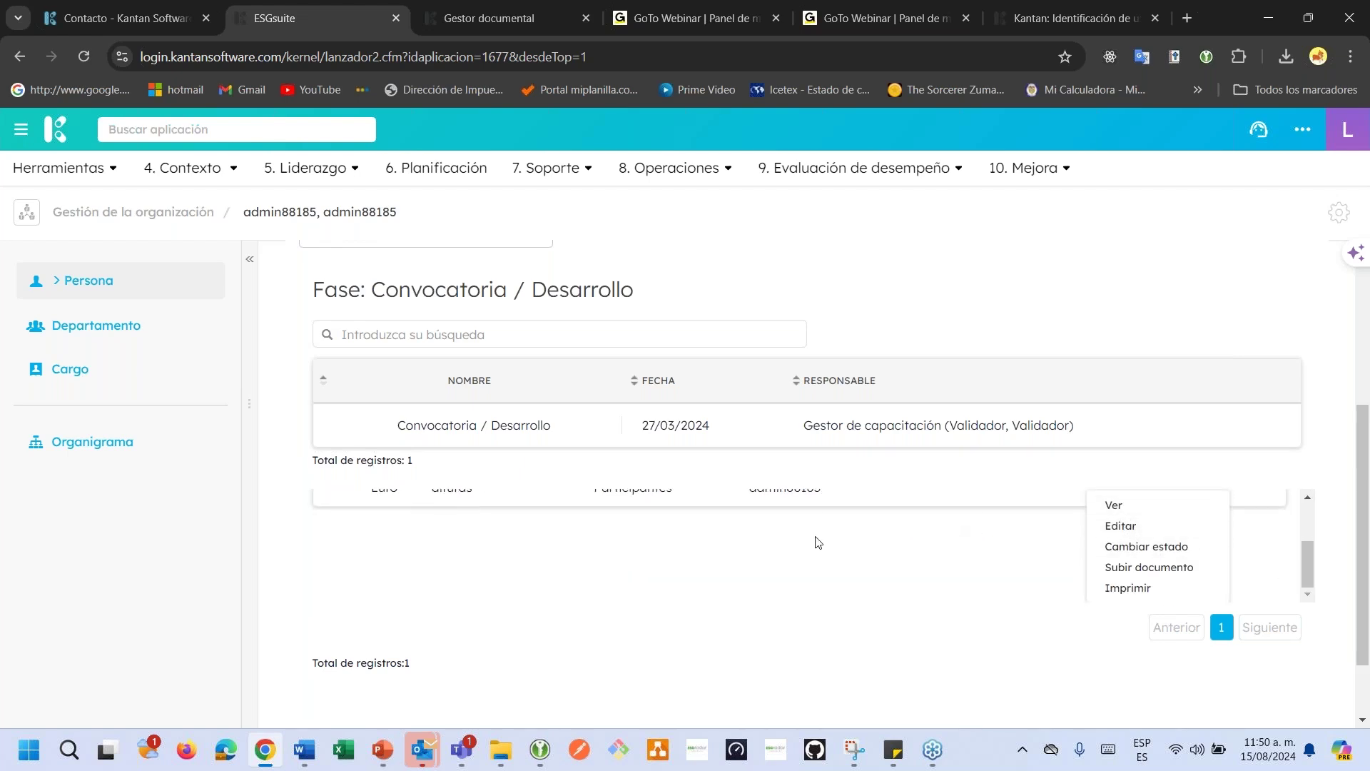
left_click(1111, 505)
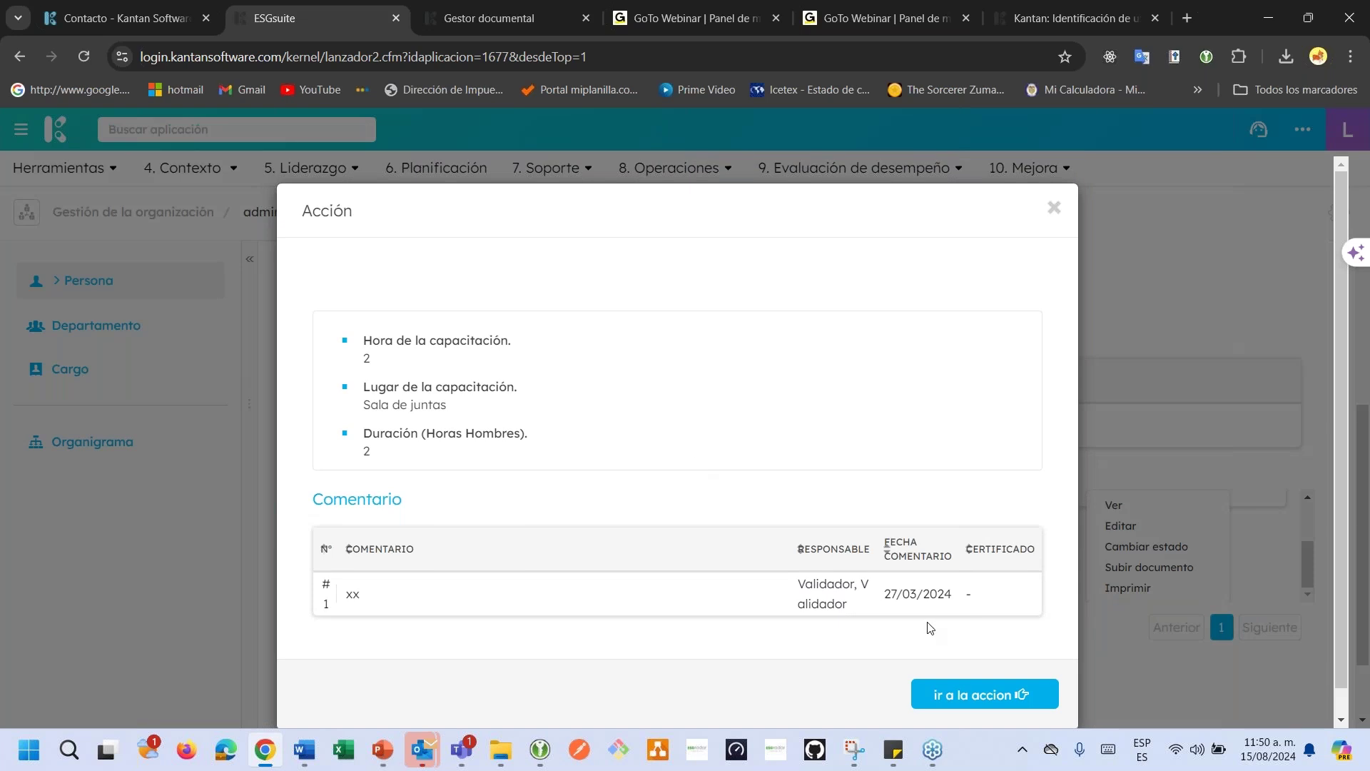
left_click(1053, 208)
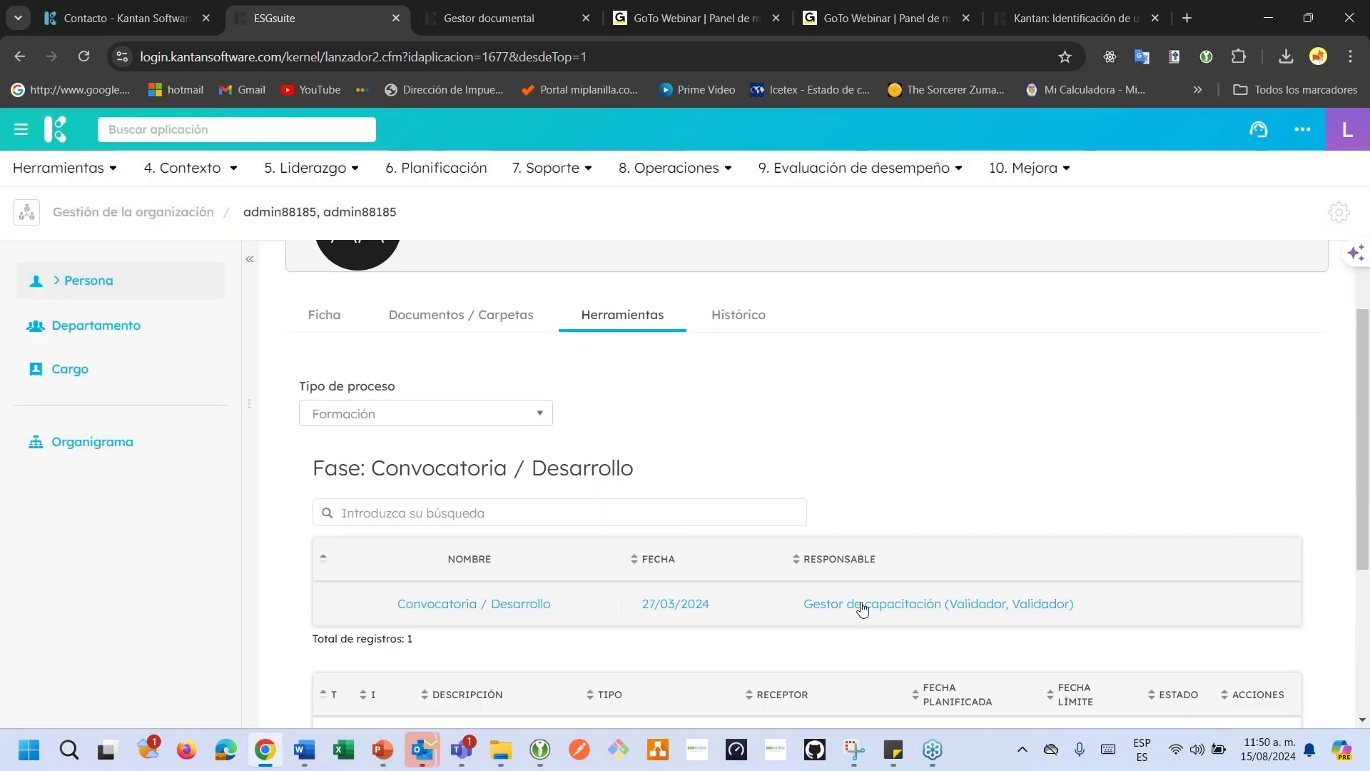
Review the completed Convocatoria / Desarrollo record preview with its Pruebas.pdf evidence, then close it.
left_click(862, 606)
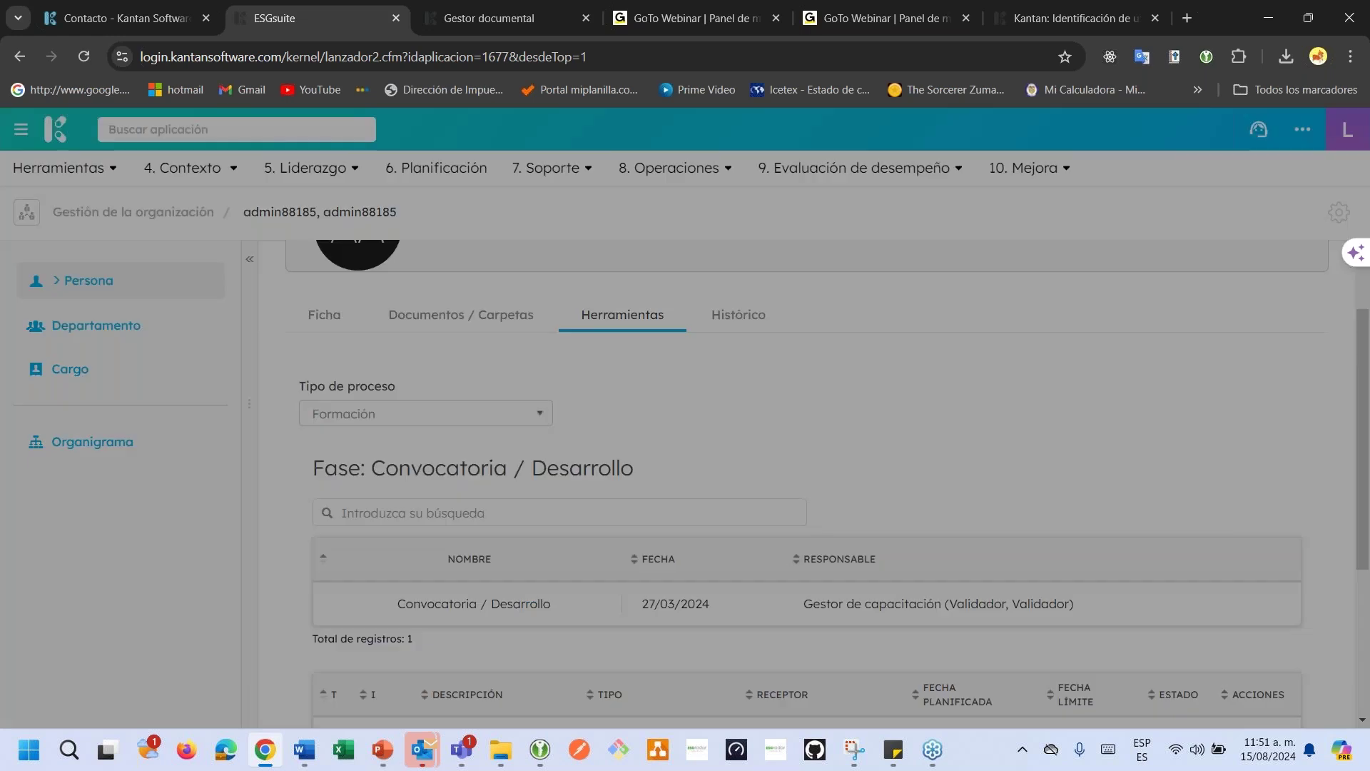
scroll(660, 513, "down", 3)
scroll(658, 511, "up", 3)
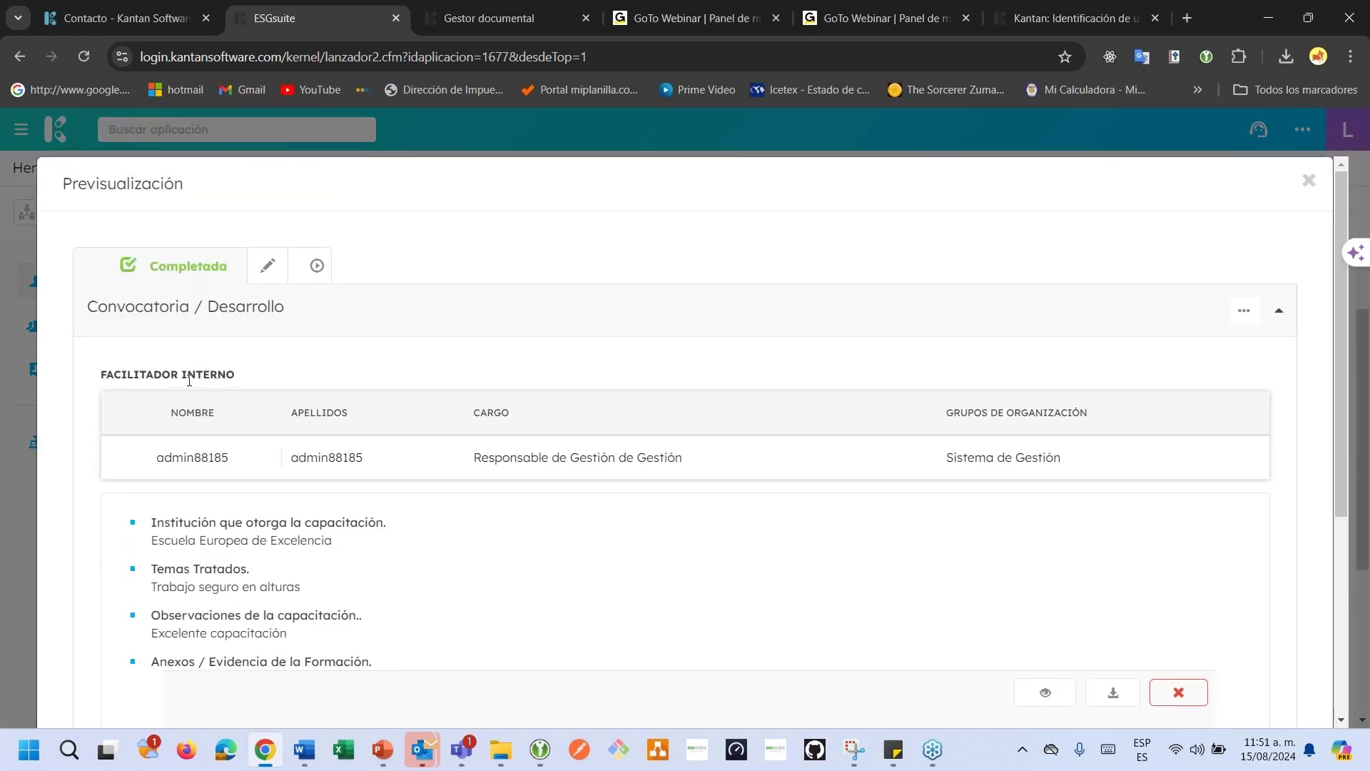
scroll(189, 381, "down", 2)
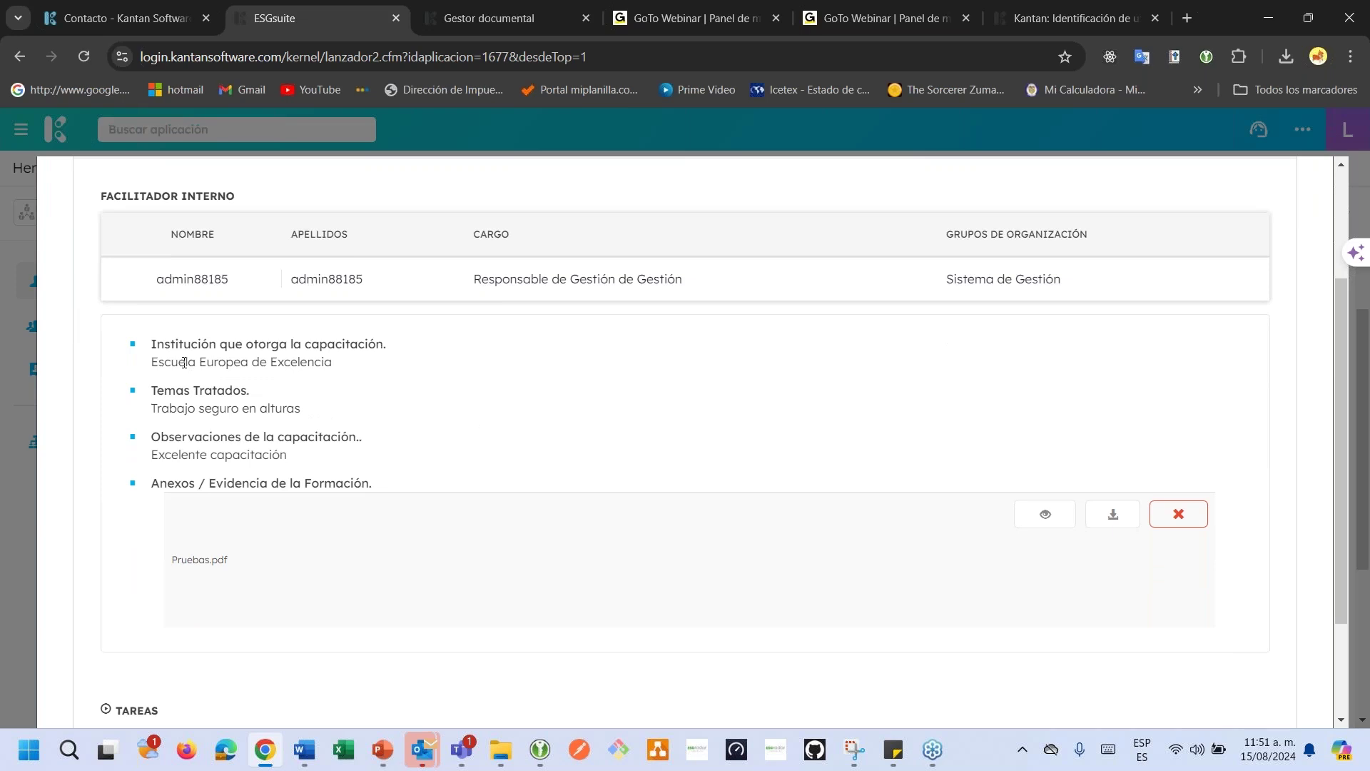
left_click_drag(185, 363, 189, 363)
scroll(251, 401, "down", 1)
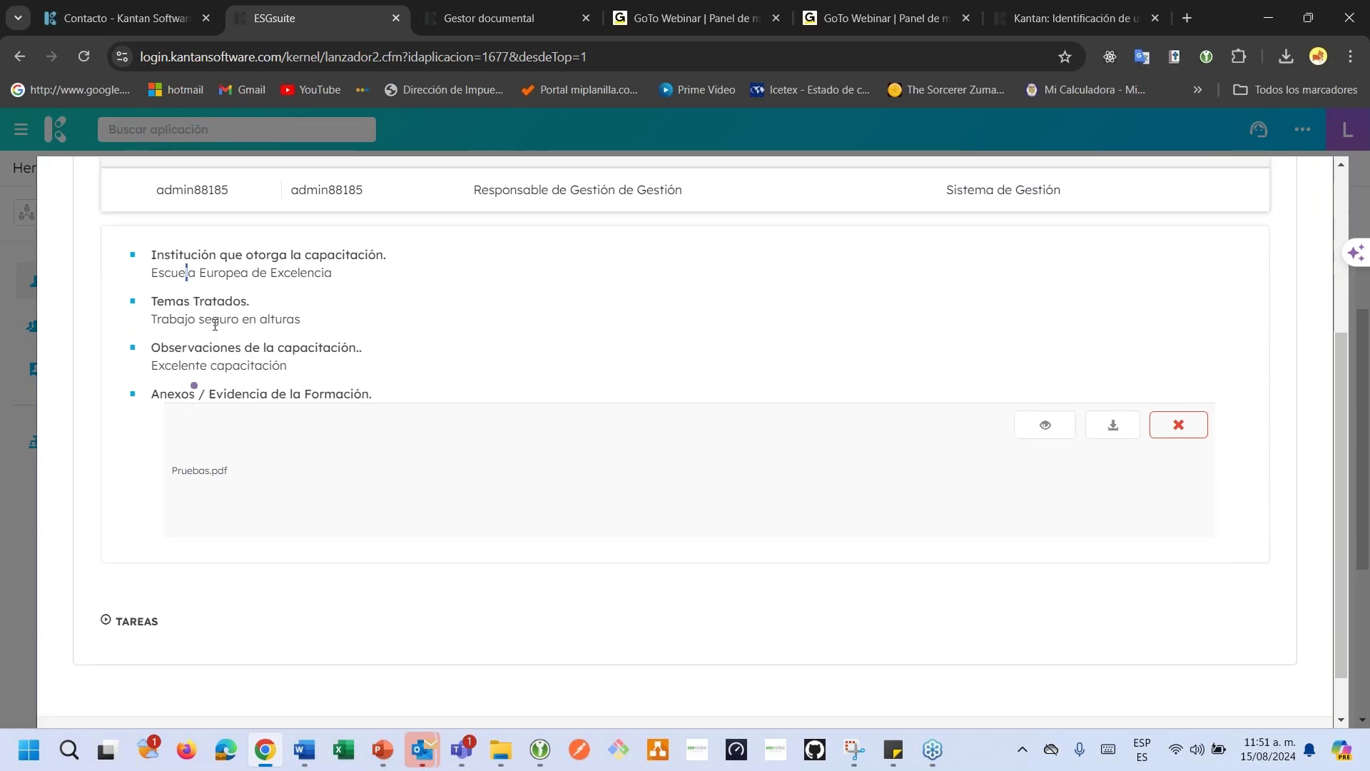
scroll(733, 424, "down", 1)
scroll(797, 432, "up", 5)
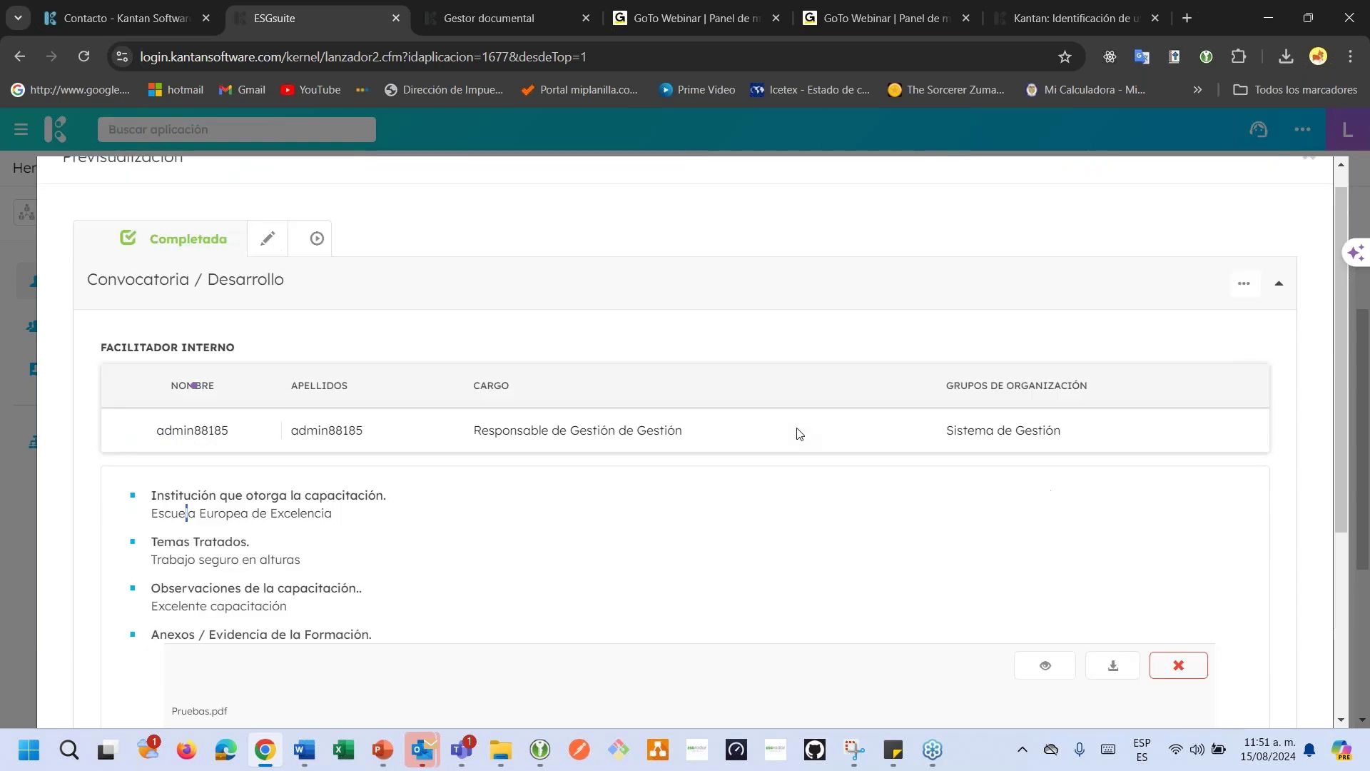
left_click(1308, 184)
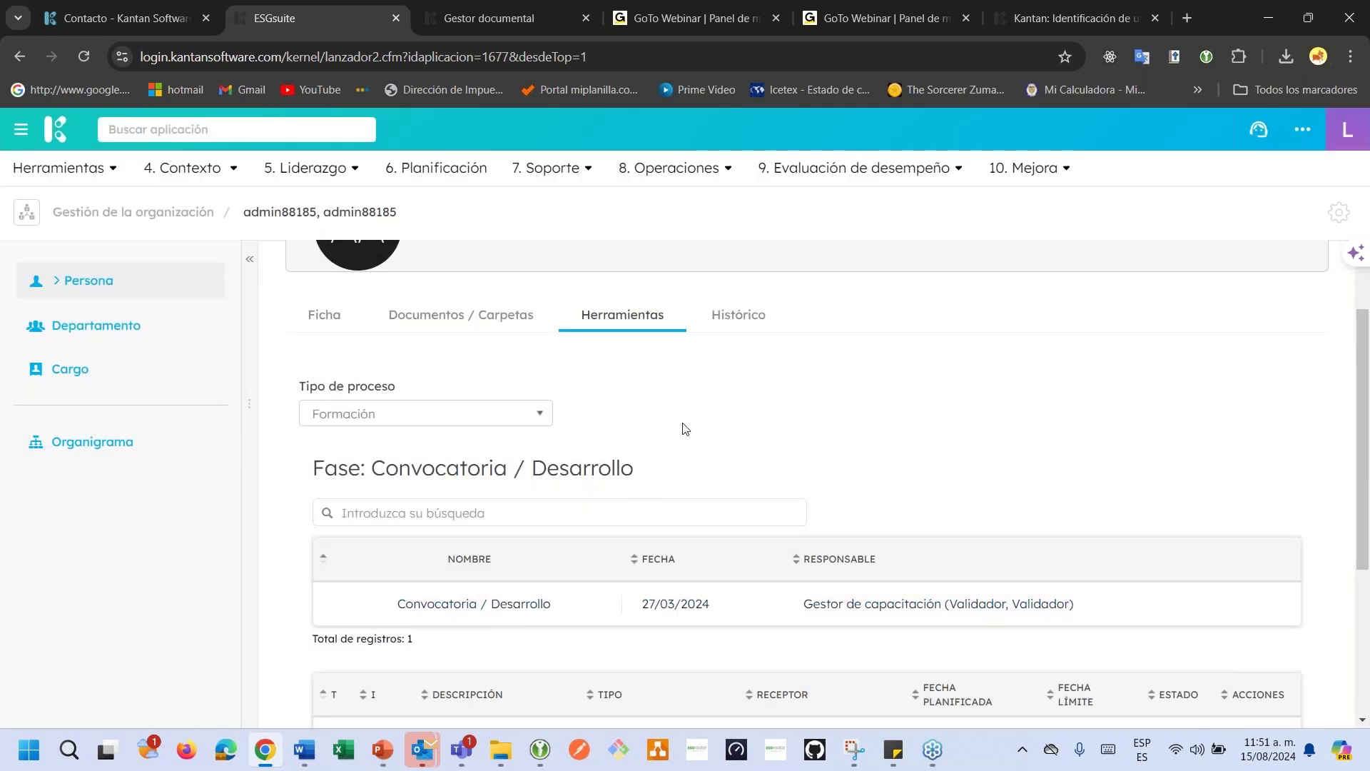
Switch the Tipo de proceso from Formación to Incidentes SST.
left_click(499, 422)
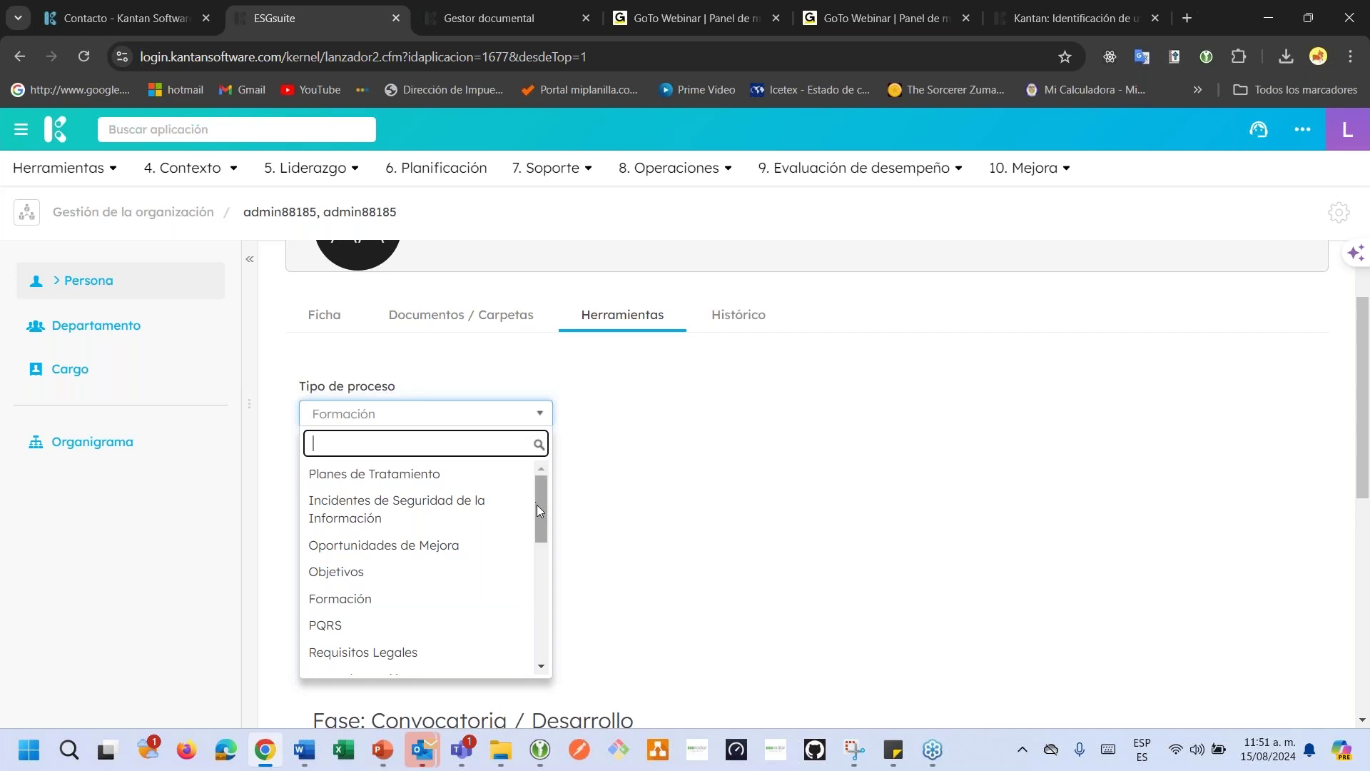
left_click_drag(536, 504, 545, 601)
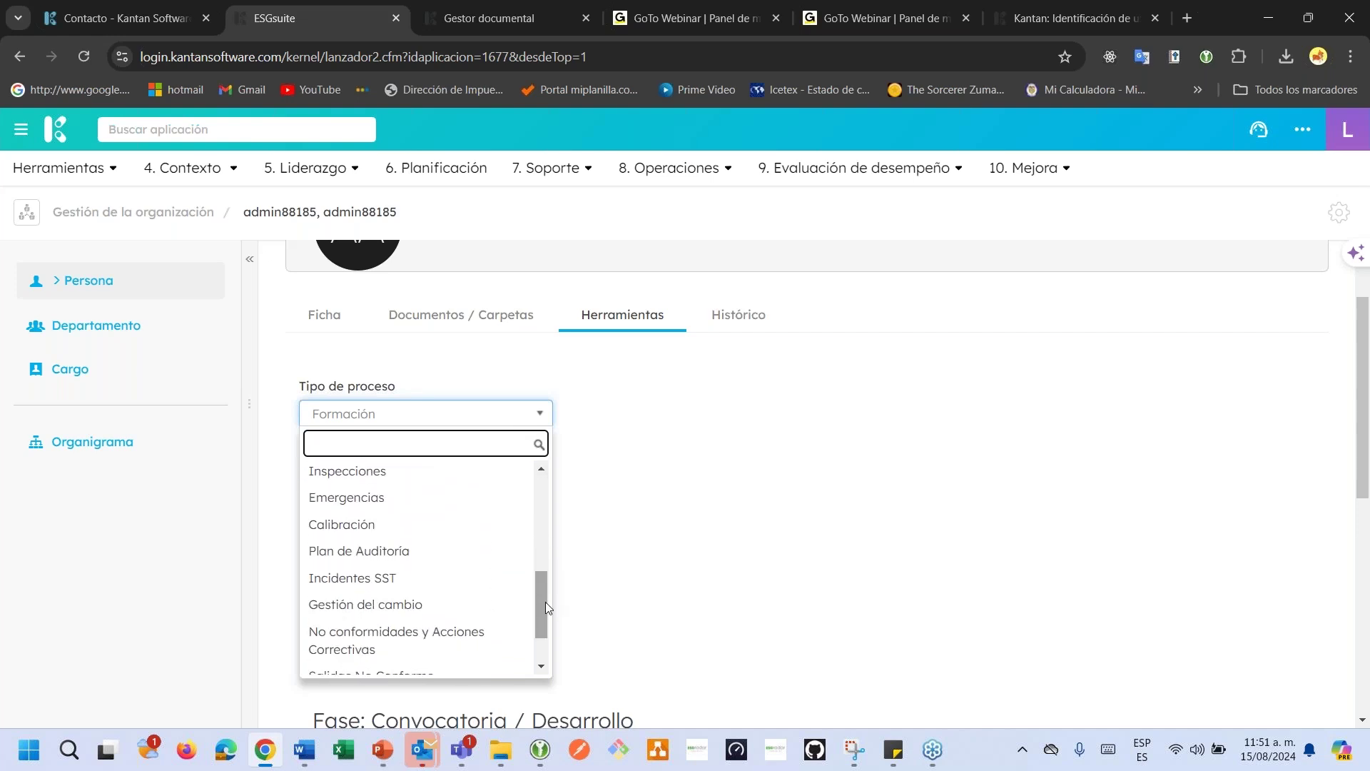
left_click(443, 580)
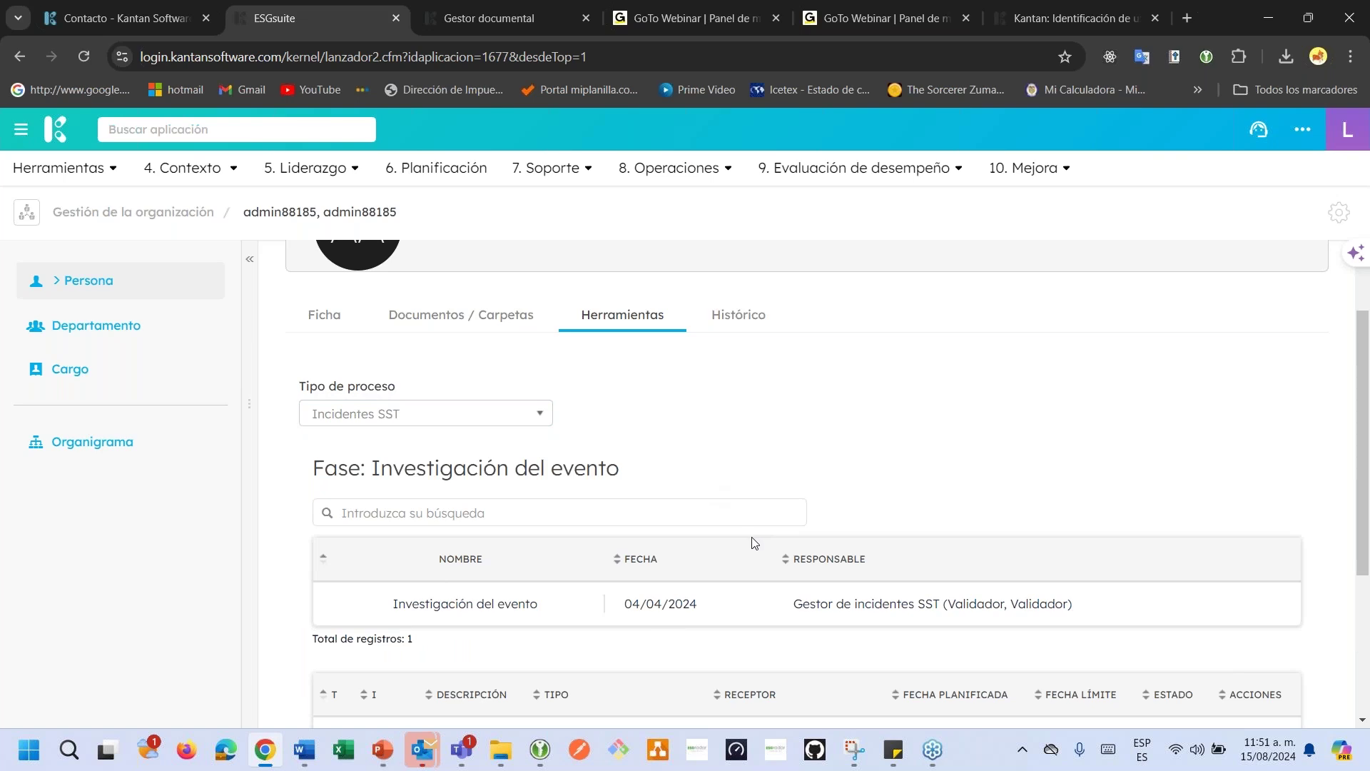
Review the completed Investigación del evento record dated 04/04/2024, then close the preview.
left_click(713, 608)
scroll(690, 541, "down", 5)
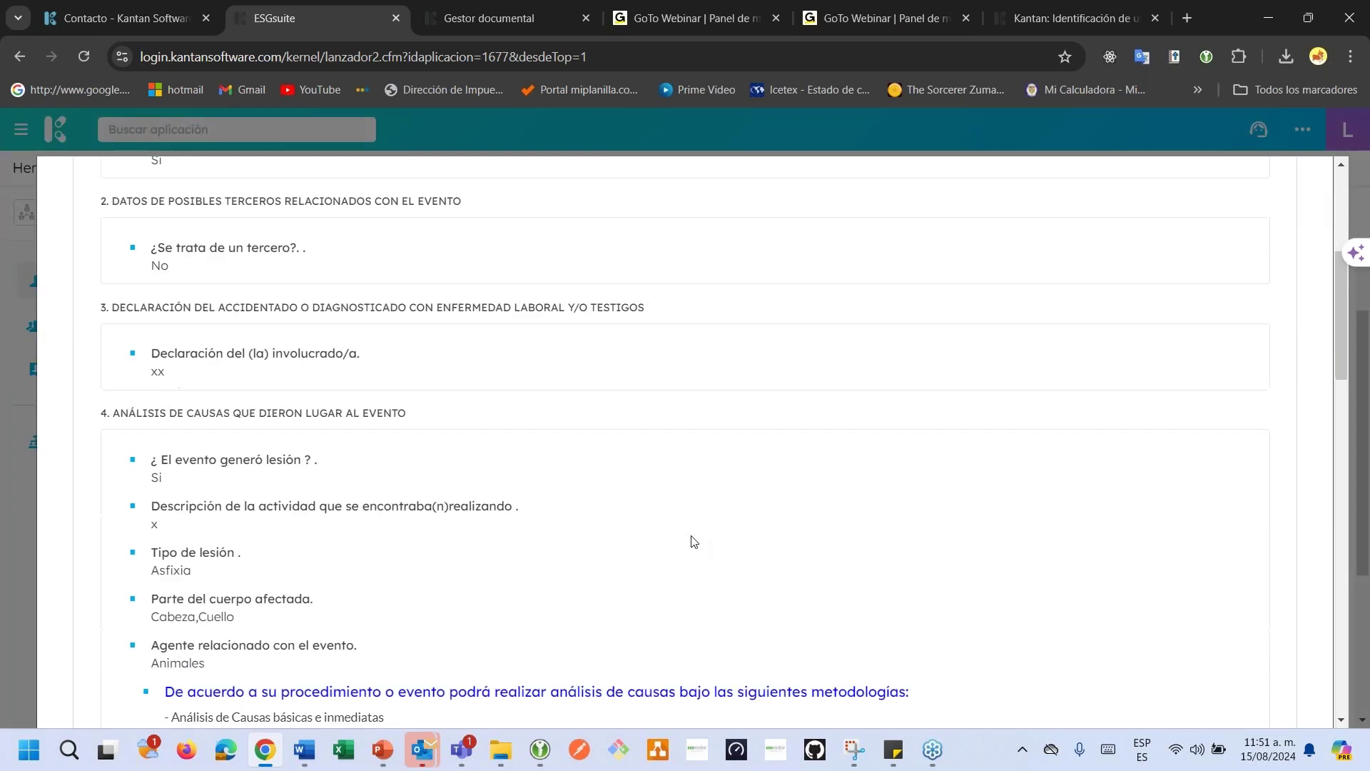
scroll(690, 541, "up", 5)
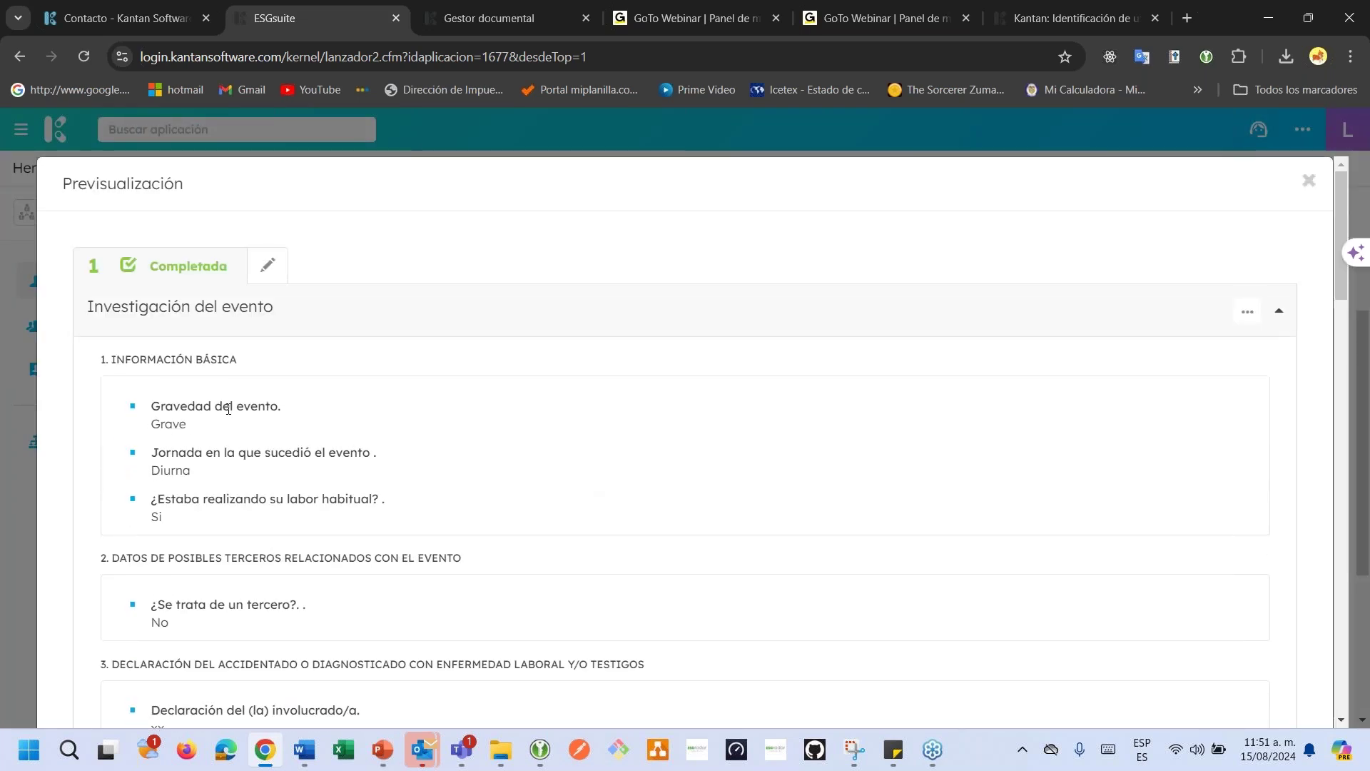
scroll(229, 411, "down", 17)
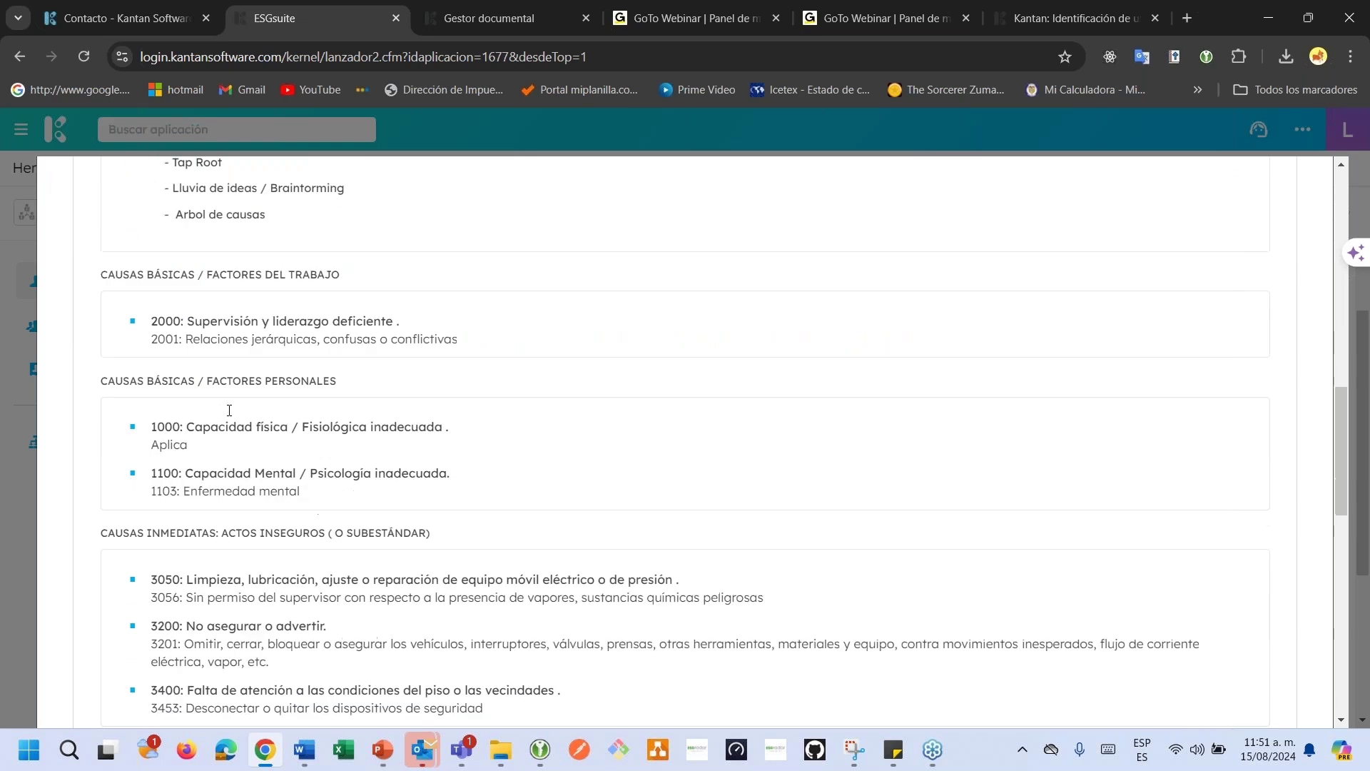
scroll(229, 410, "down", 3)
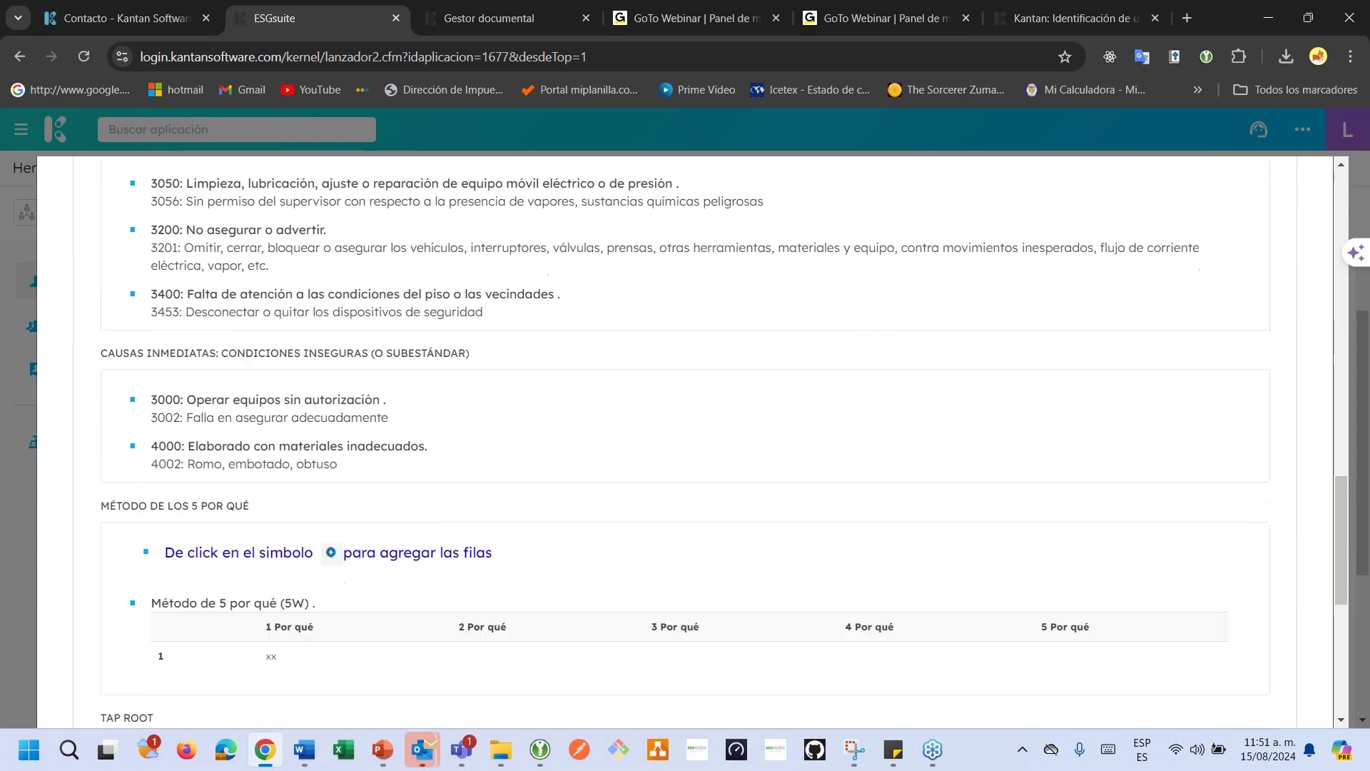
scroll(685, 443, "down", 3)
scroll(685, 443, "up", 18)
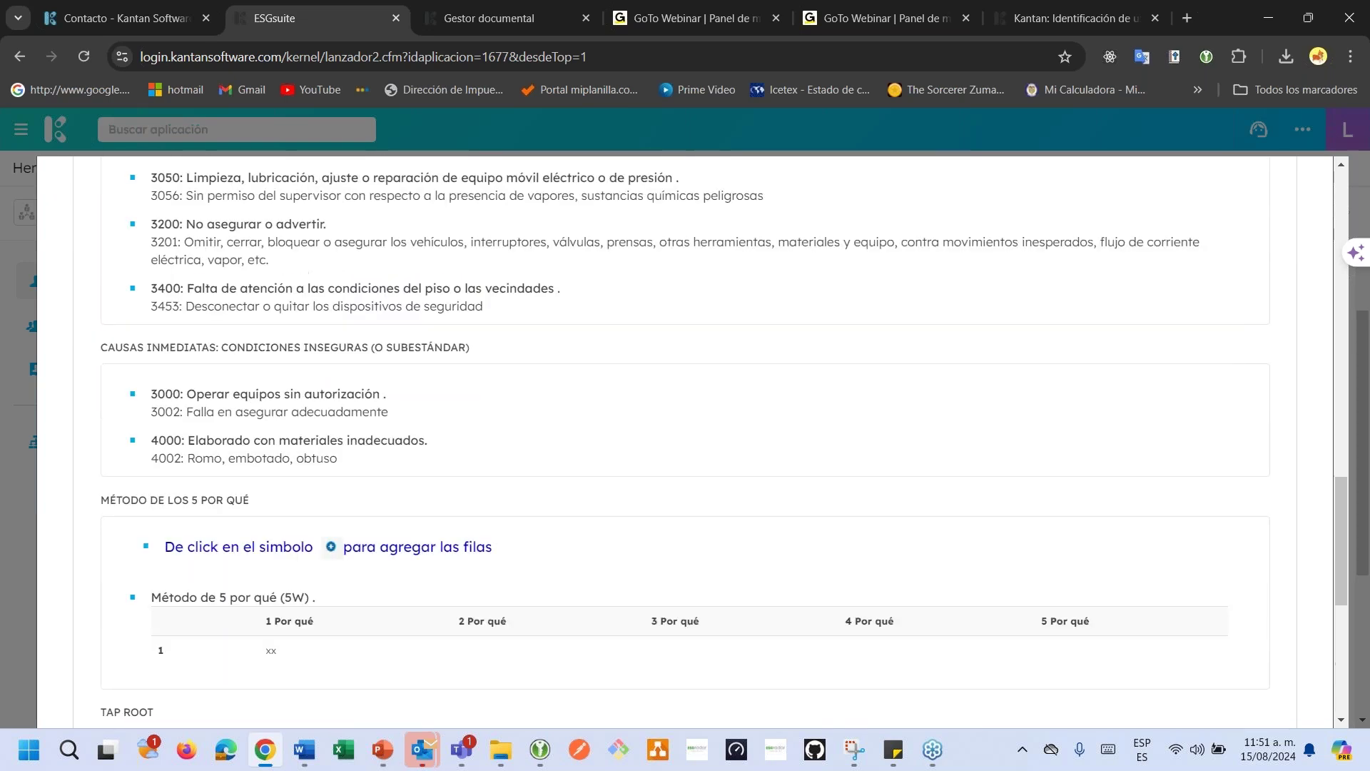
scroll(685, 442, "up", 3)
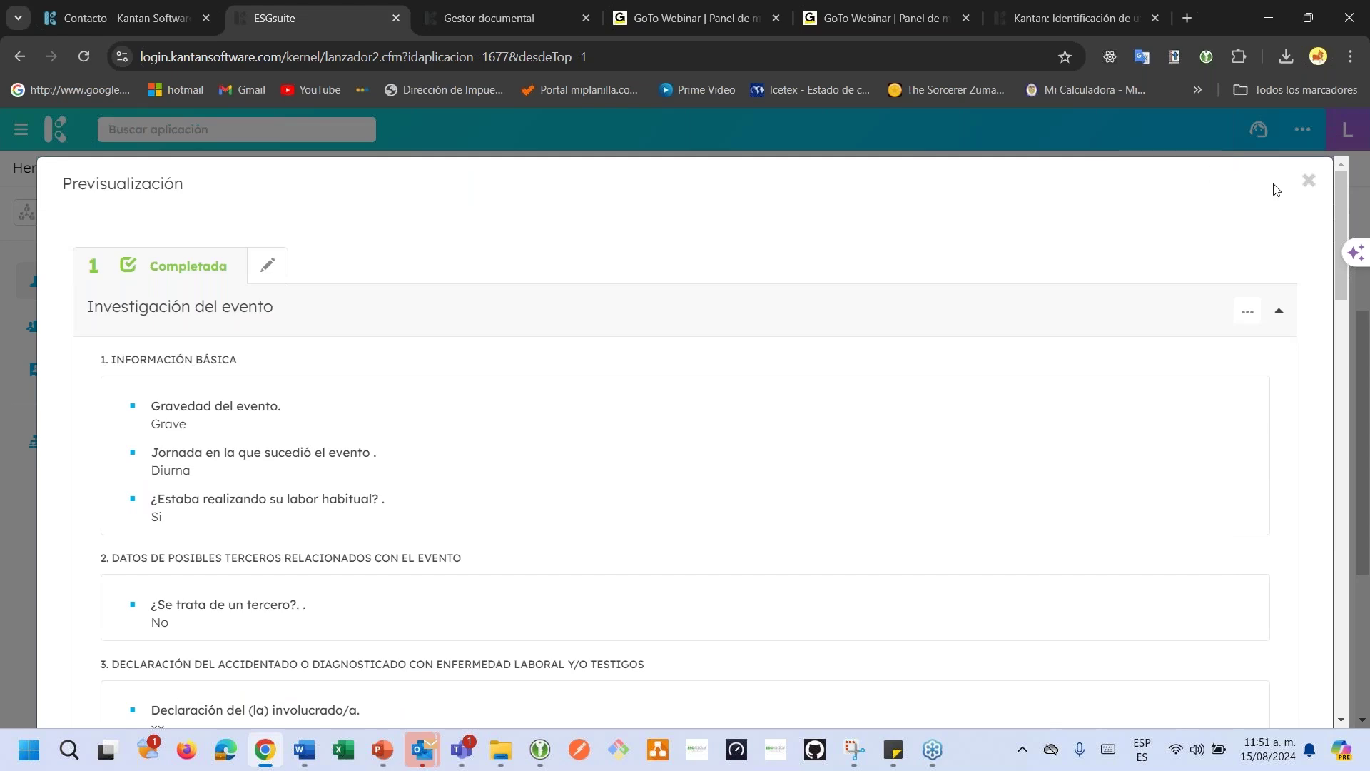
left_click(1310, 178)
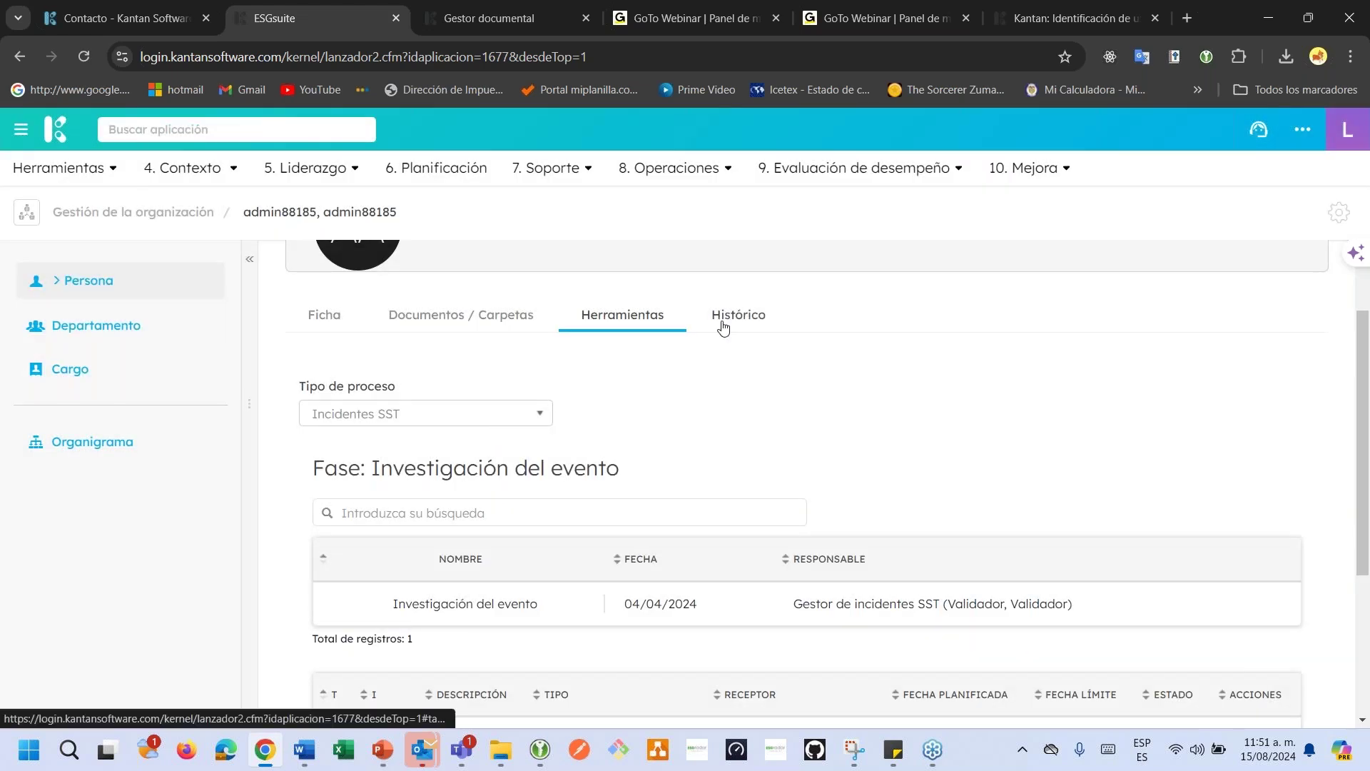
Check the admin's empty Histórico and read the first edit-log entry's user, action and date.
left_click(728, 320)
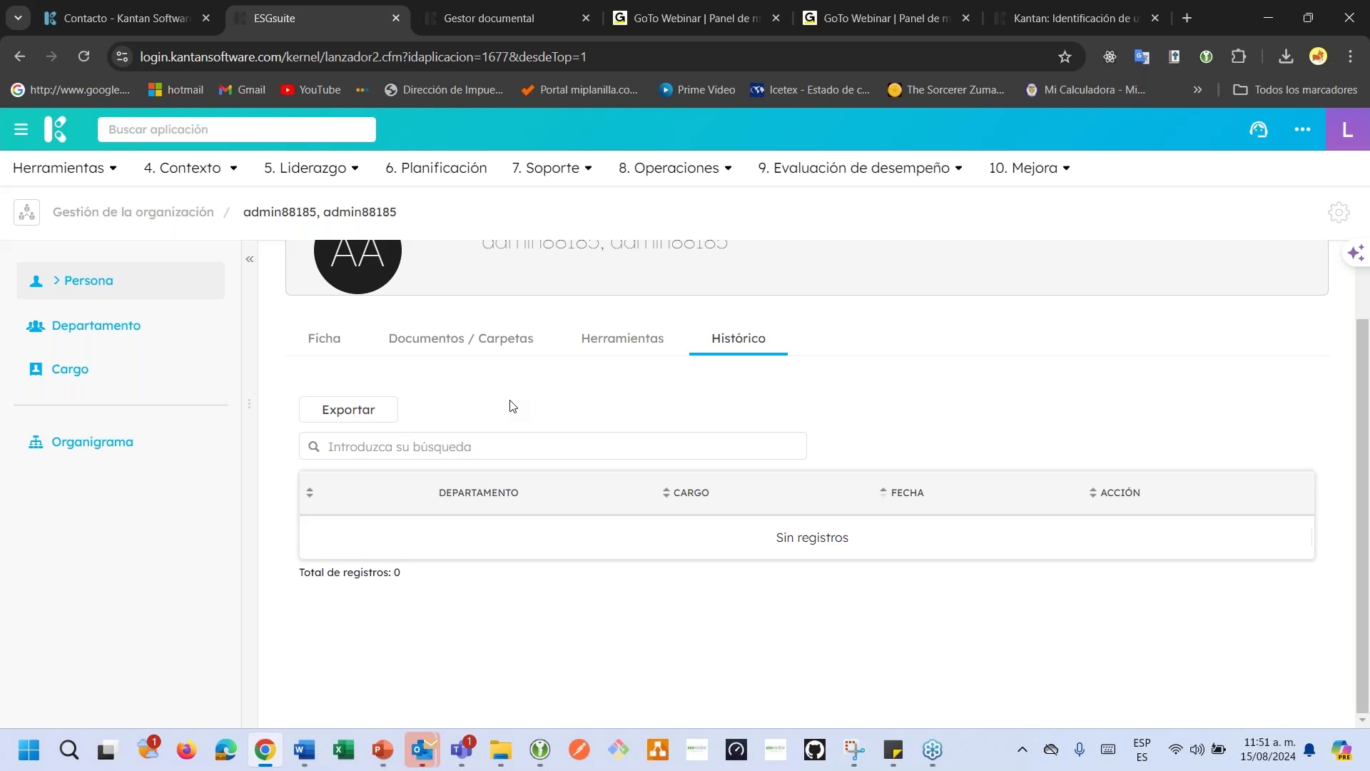
scroll(512, 406, "up", 2)
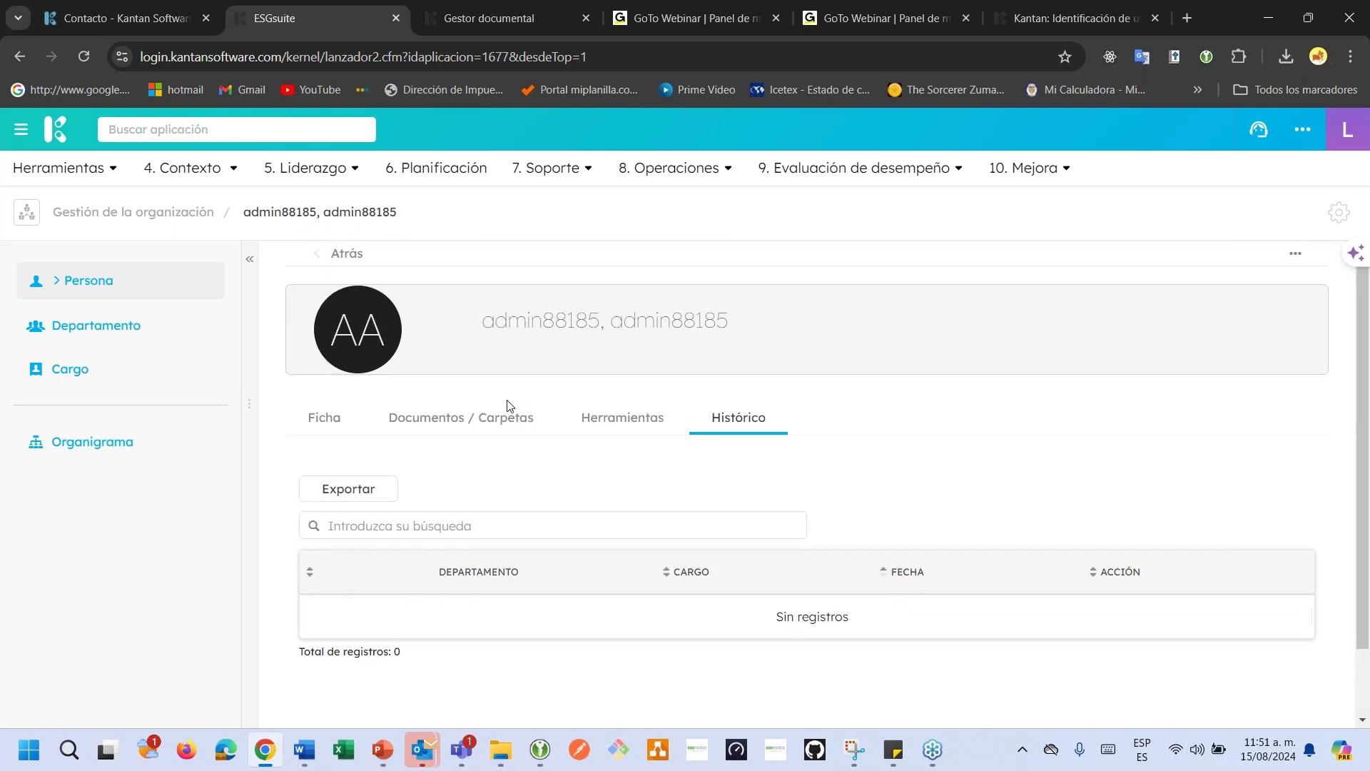
left_click(1297, 257)
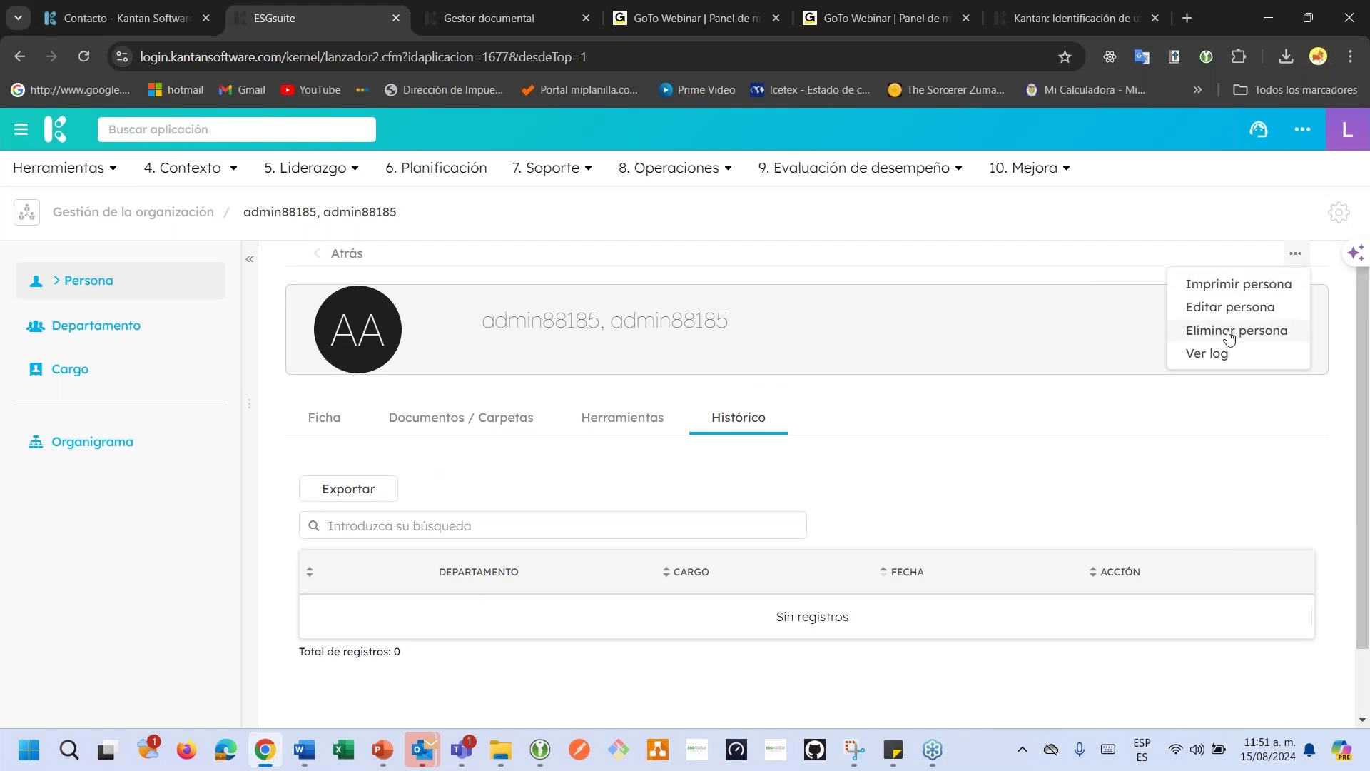
left_click(1207, 355)
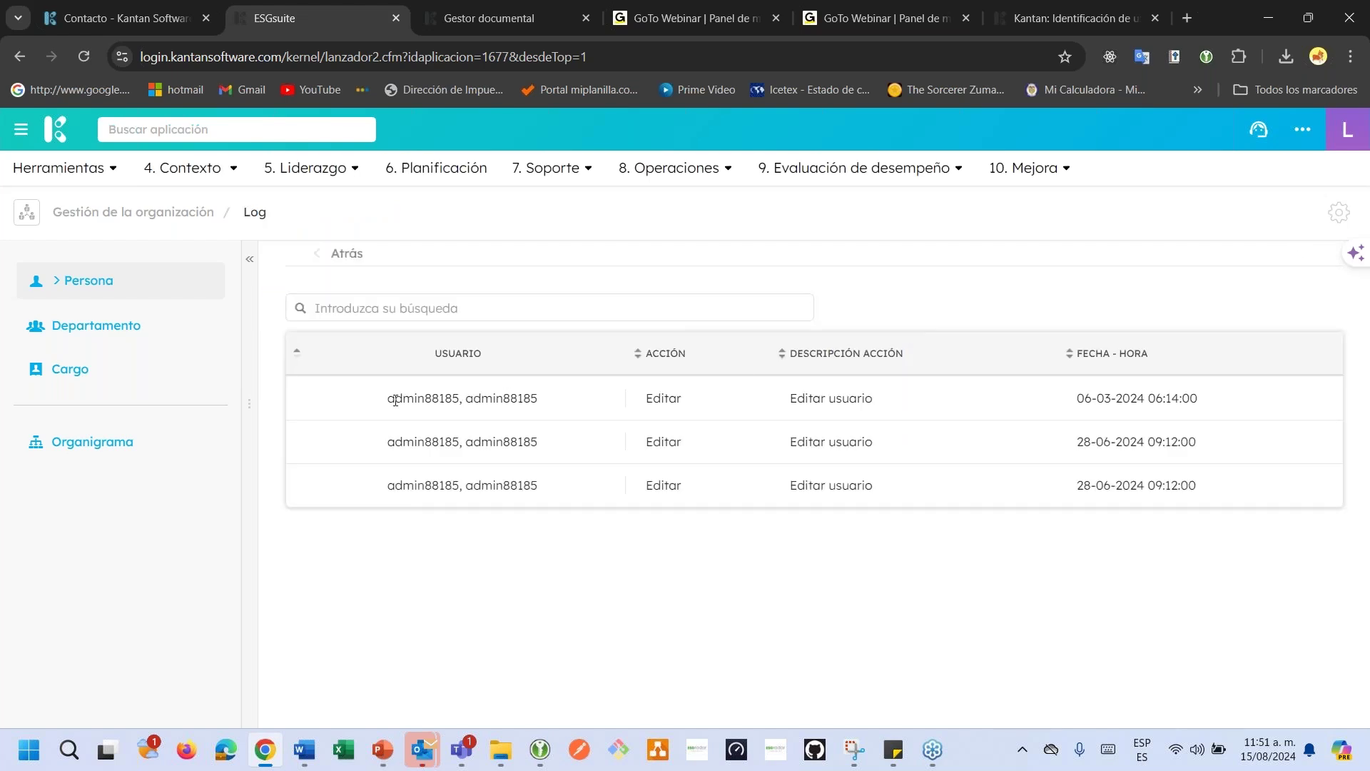
left_click_drag(394, 400, 463, 406)
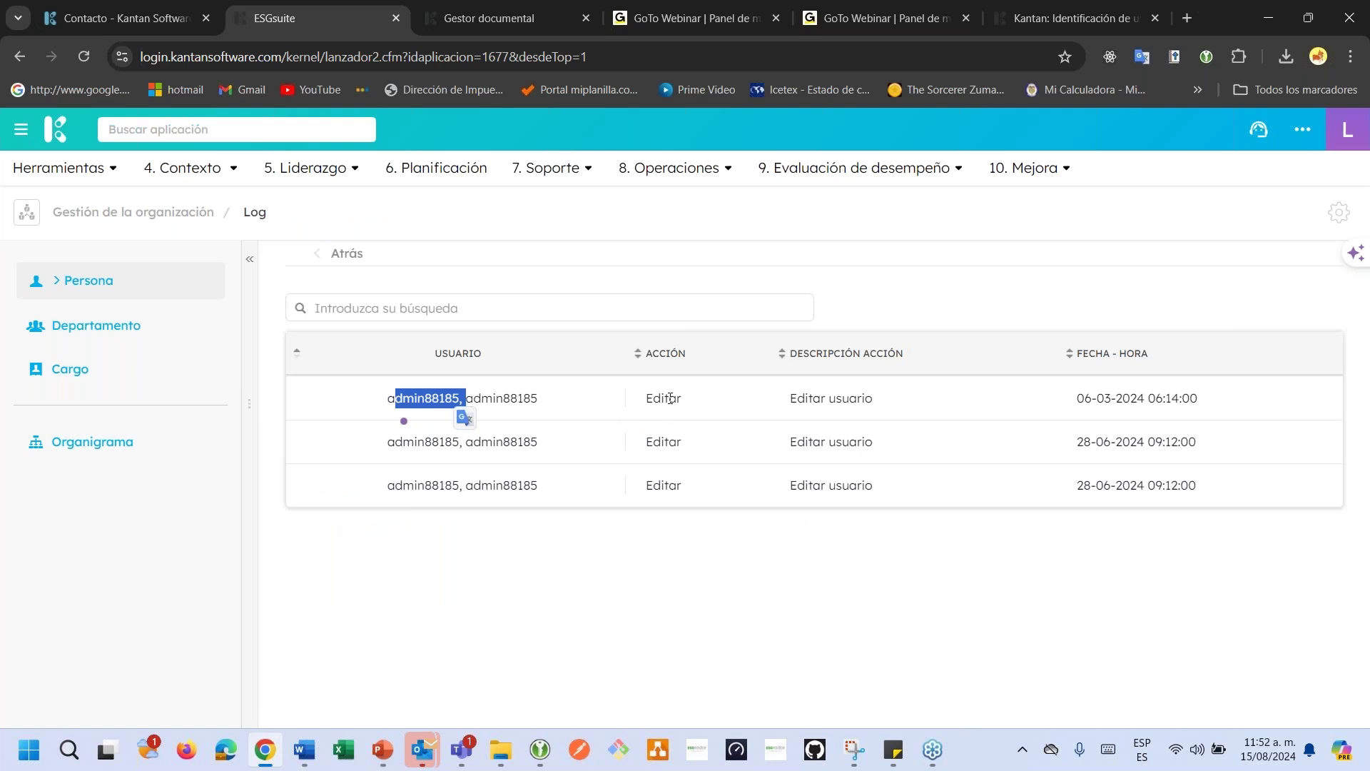
left_click_drag(665, 398, 676, 400)
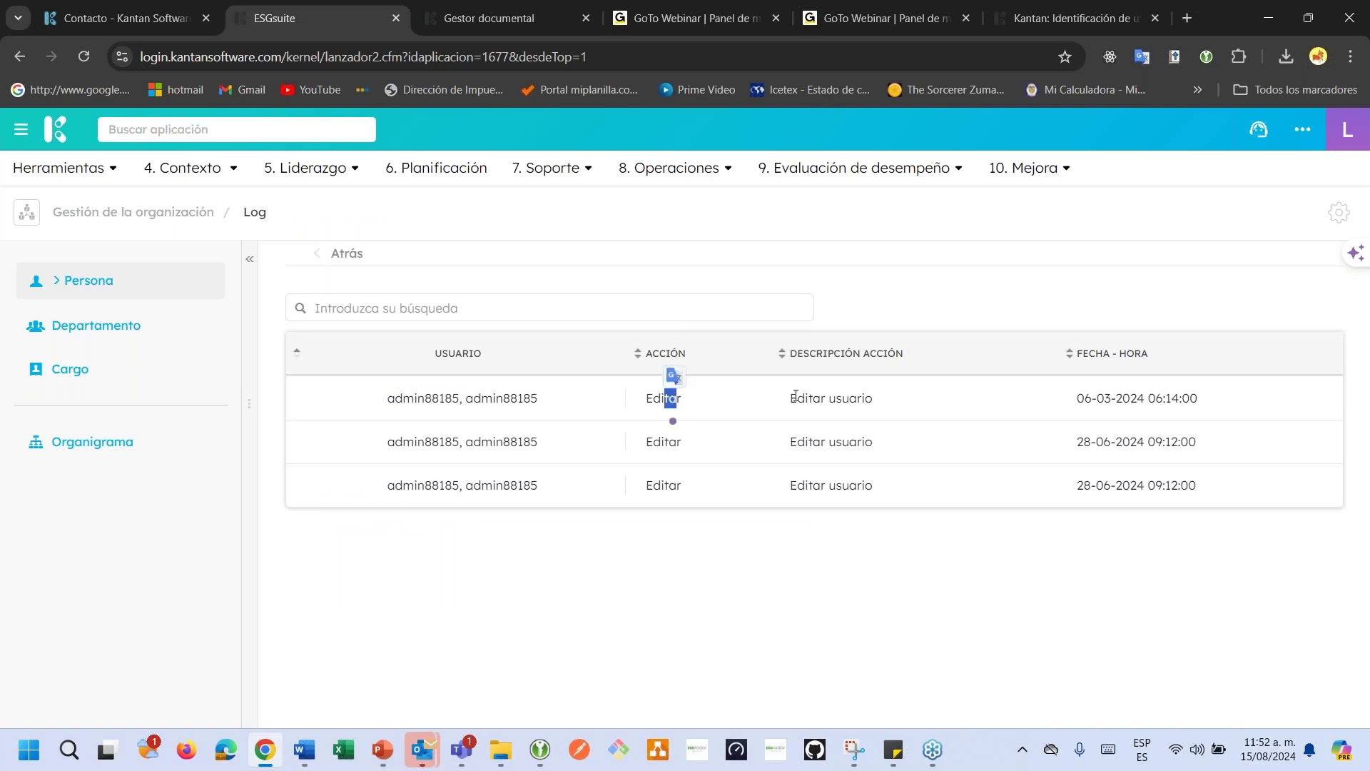
left_click_drag(1077, 397, 1167, 400)
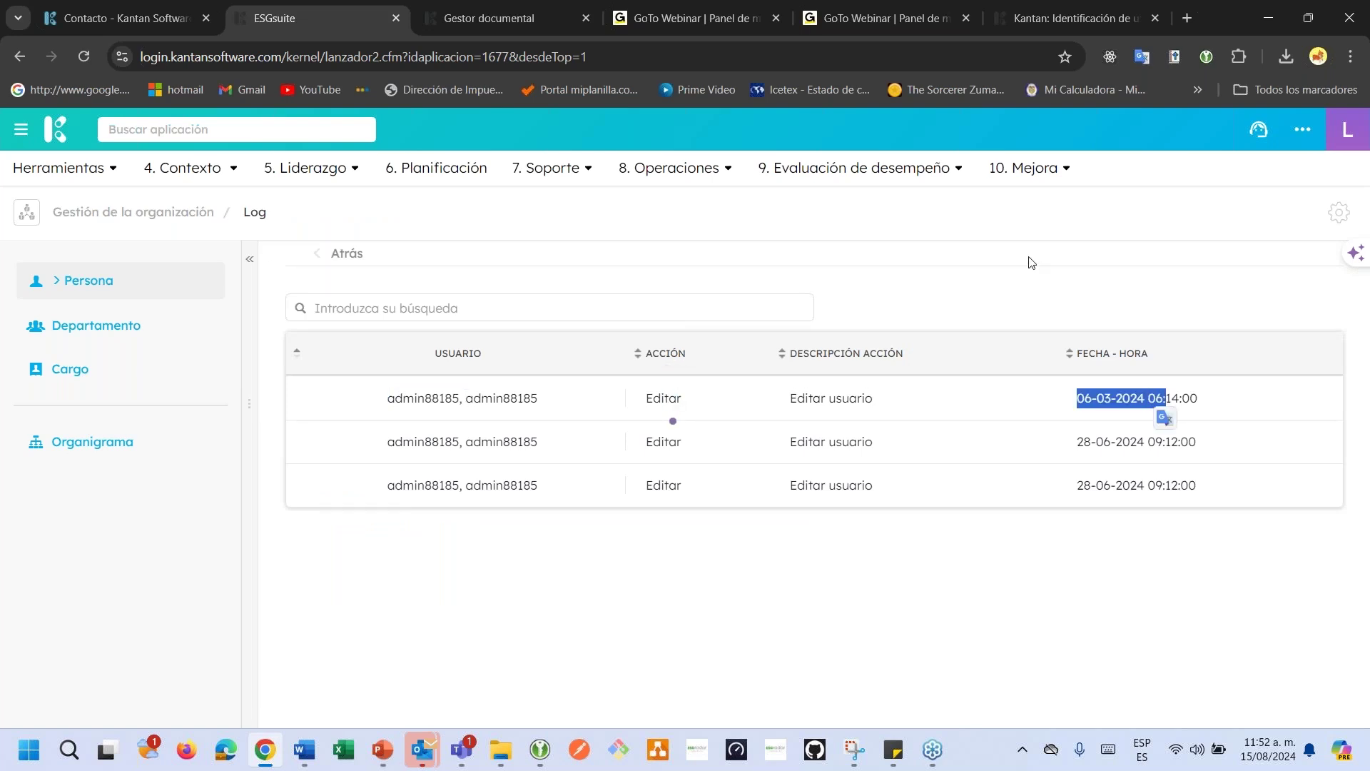
Return to the Persona list of Vigente staff and open its Acciones menu.
left_click(991, 312)
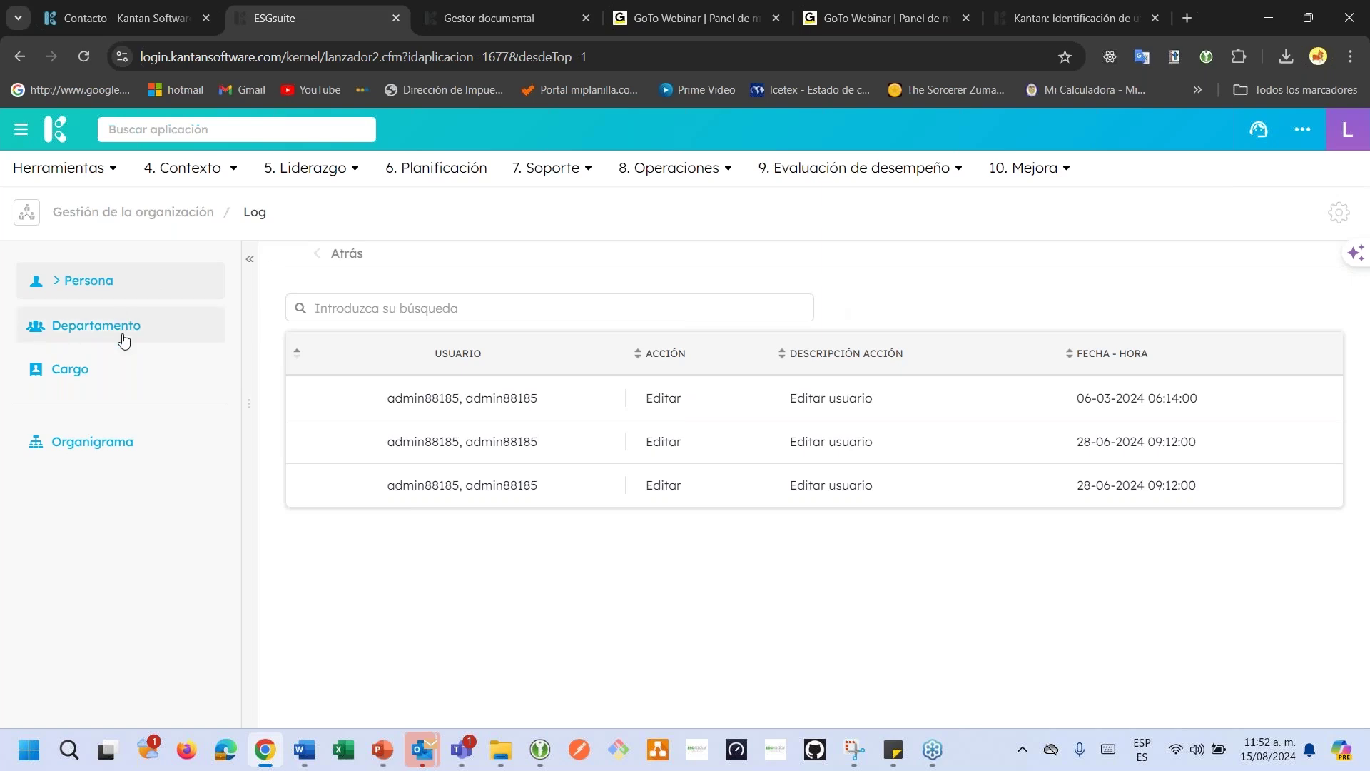
left_click(159, 292)
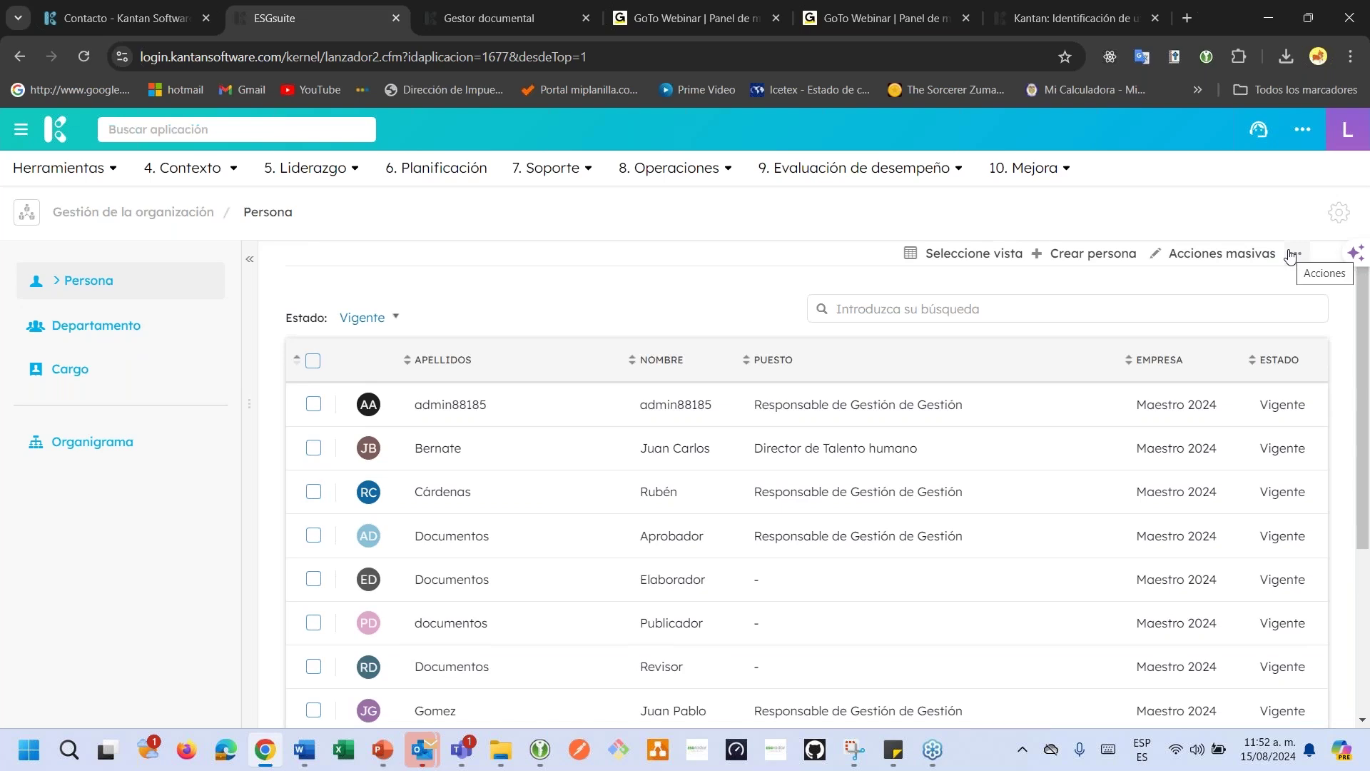
left_click(1291, 256)
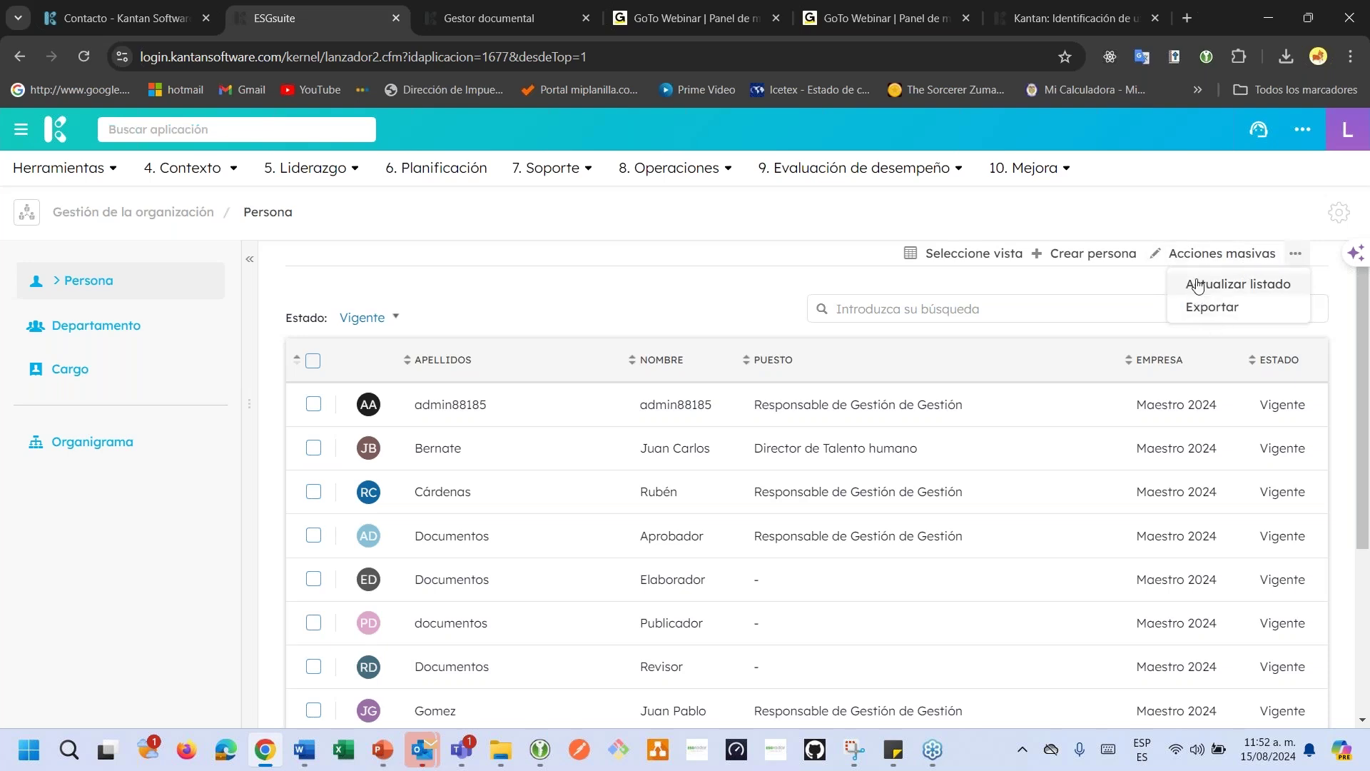
Open Actualizar listado, compare the XLSX and CSV options, then download the CSV people template.
left_click(1198, 285)
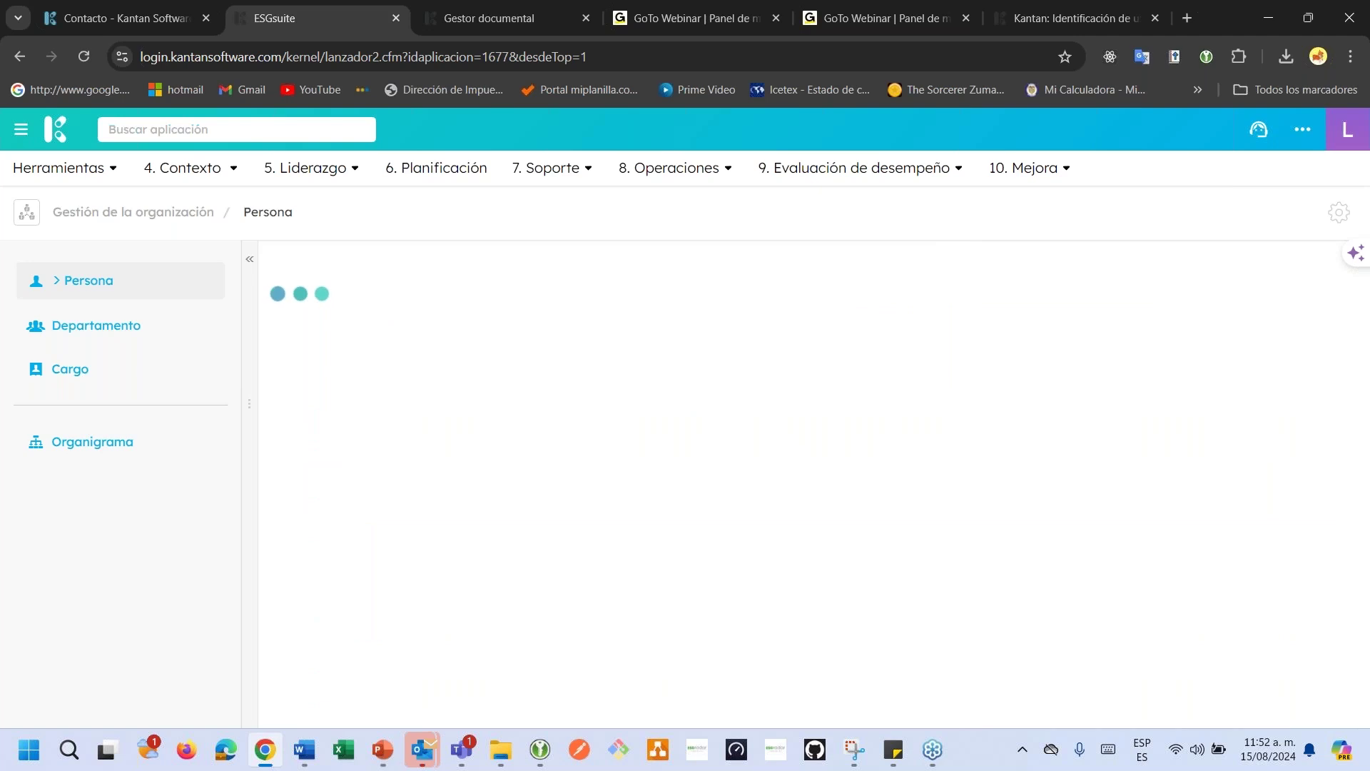
scroll(589, 443, "down", 1)
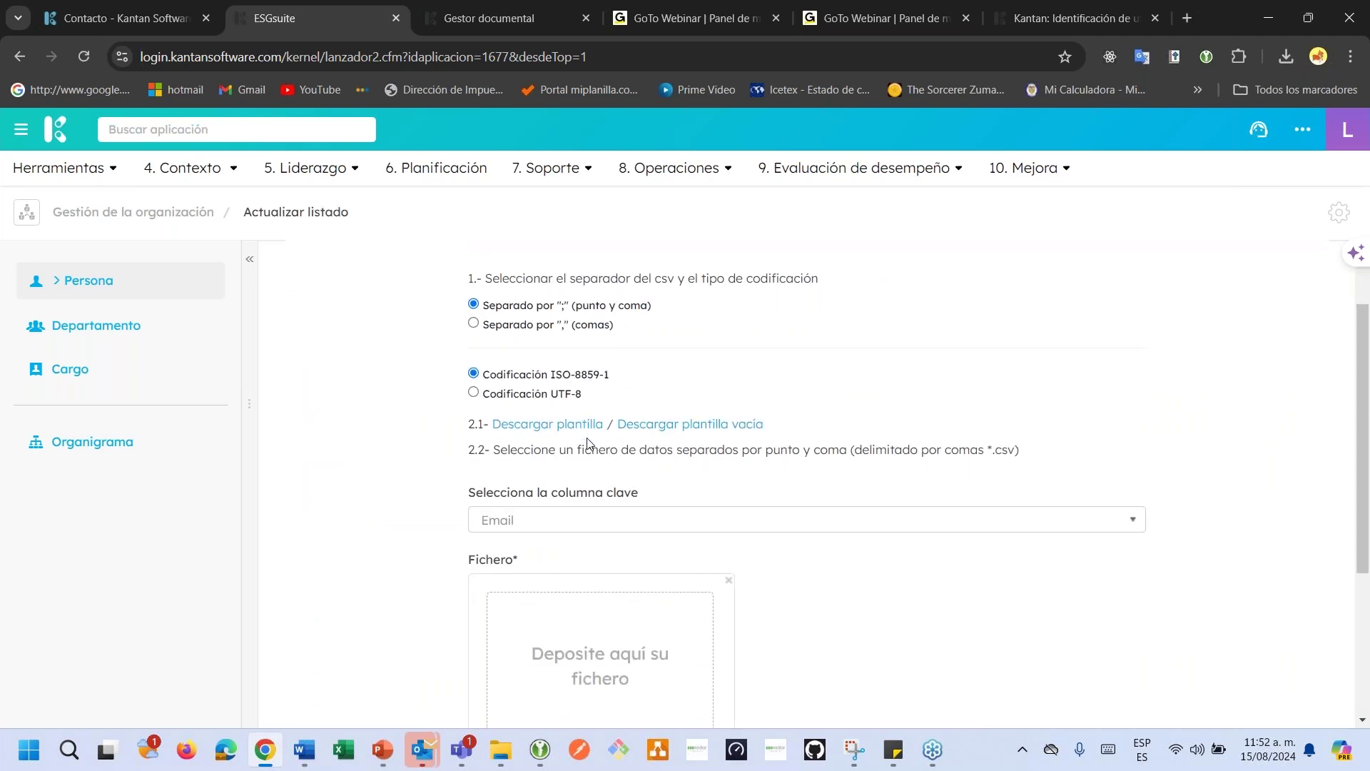
scroll(589, 443, "up", 1)
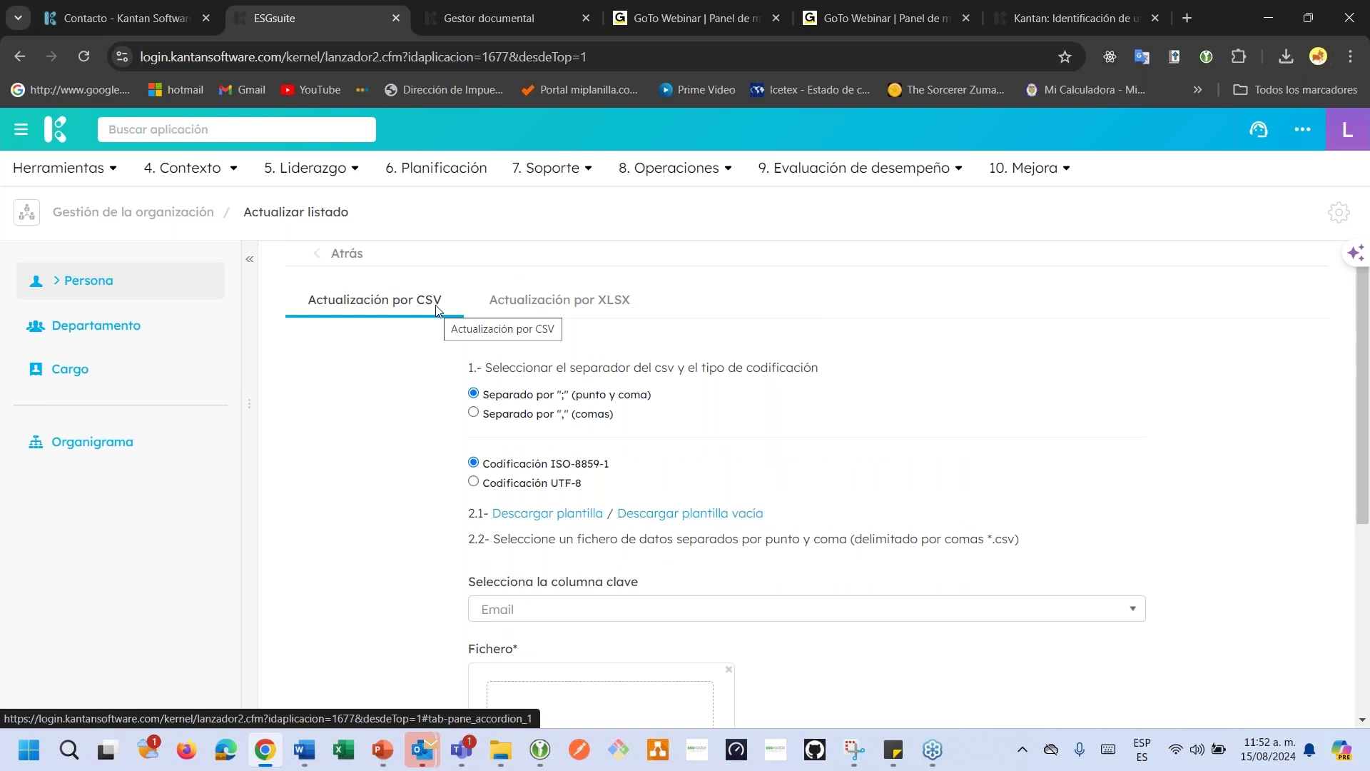
left_click(543, 306)
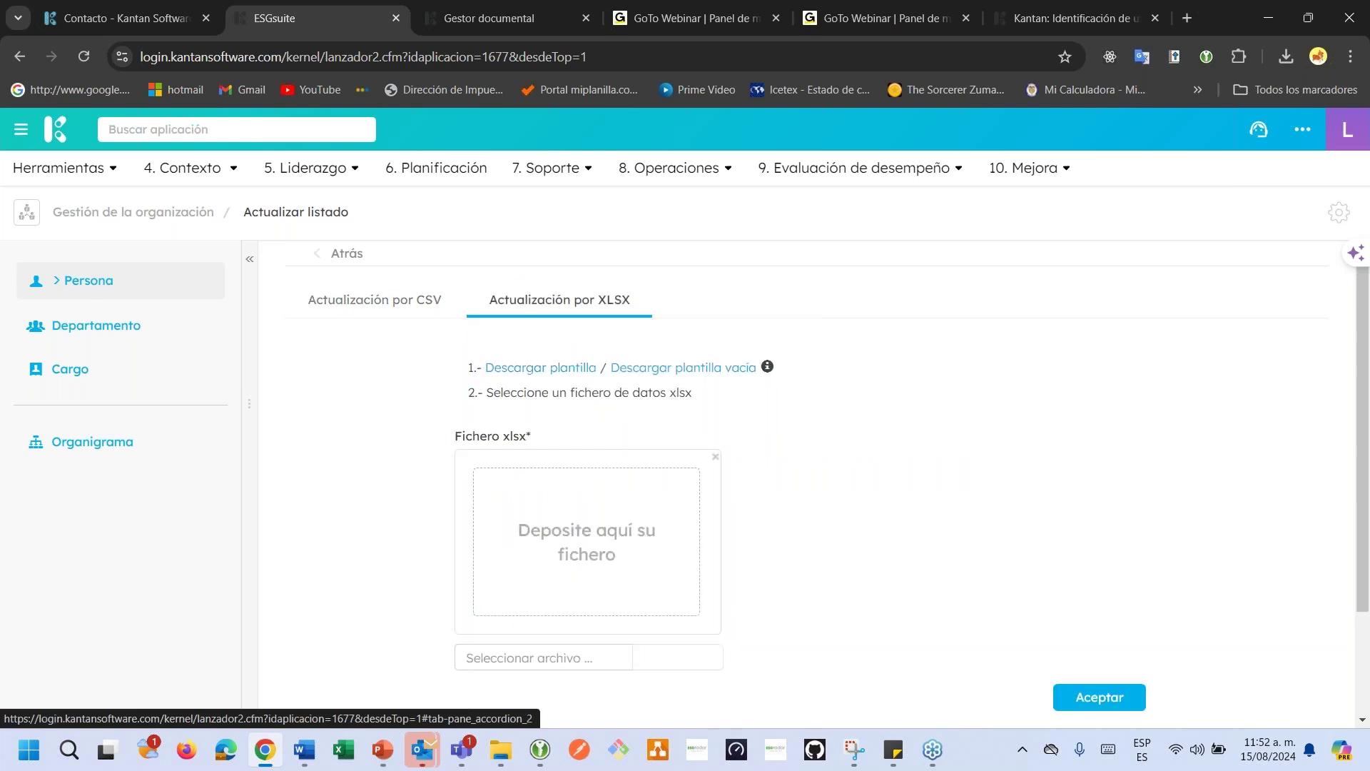
left_click(379, 316)
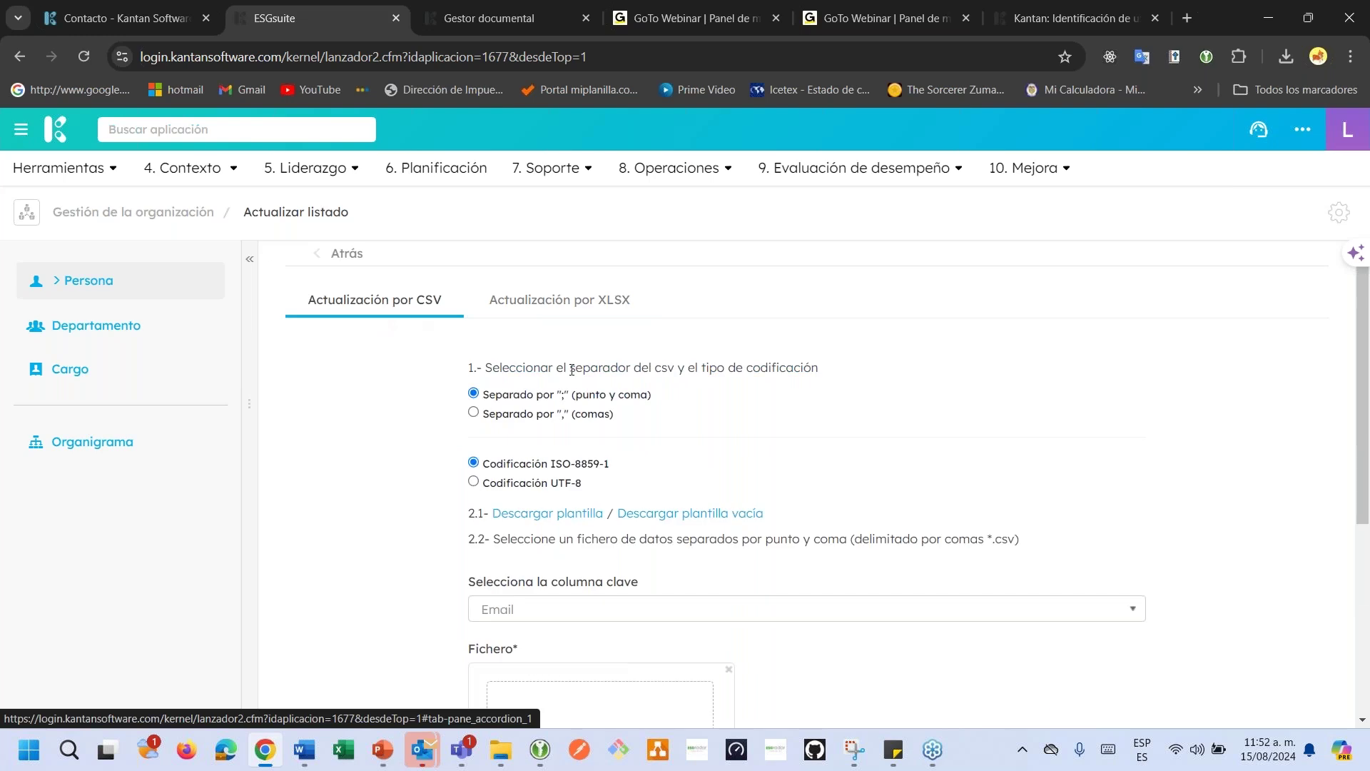
scroll(573, 368, "down", 1)
scroll(571, 369, "up", 1)
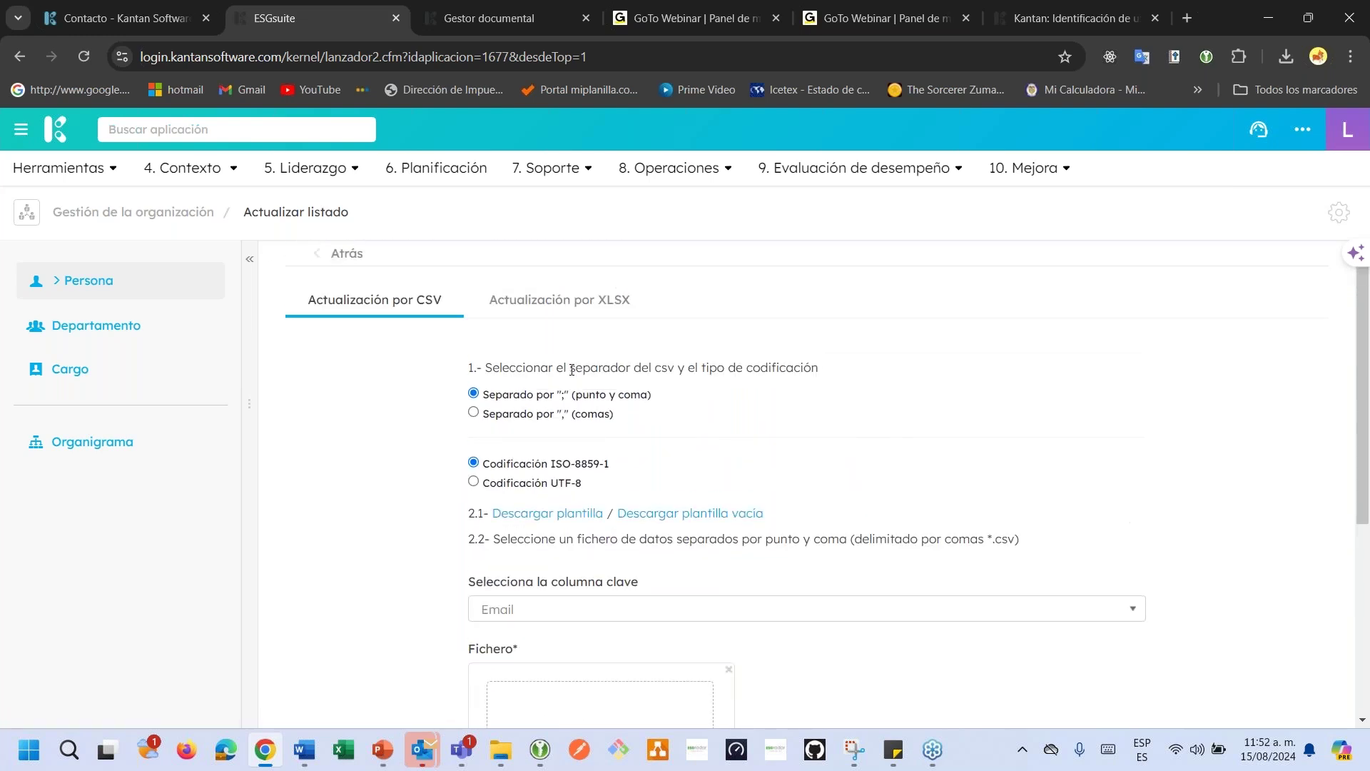
scroll(572, 369, "down", 1)
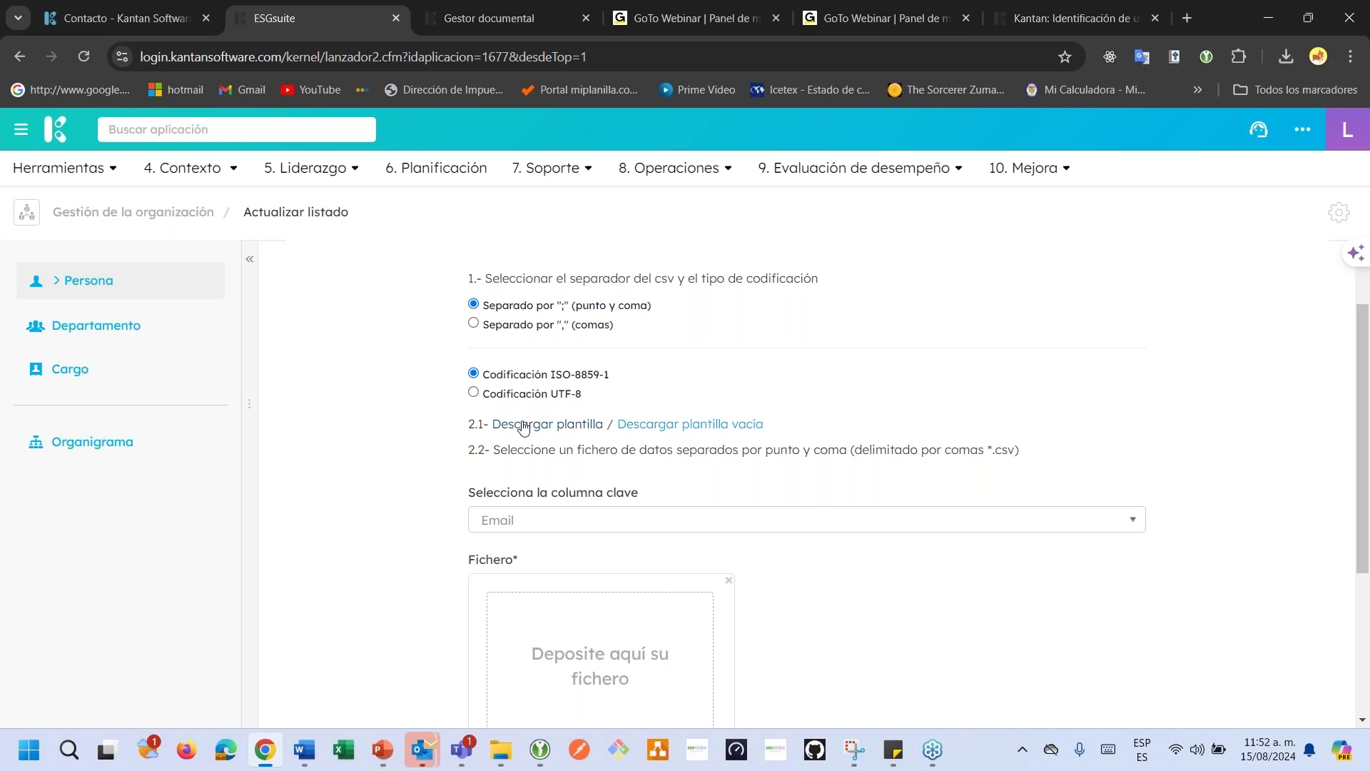
left_click(525, 427)
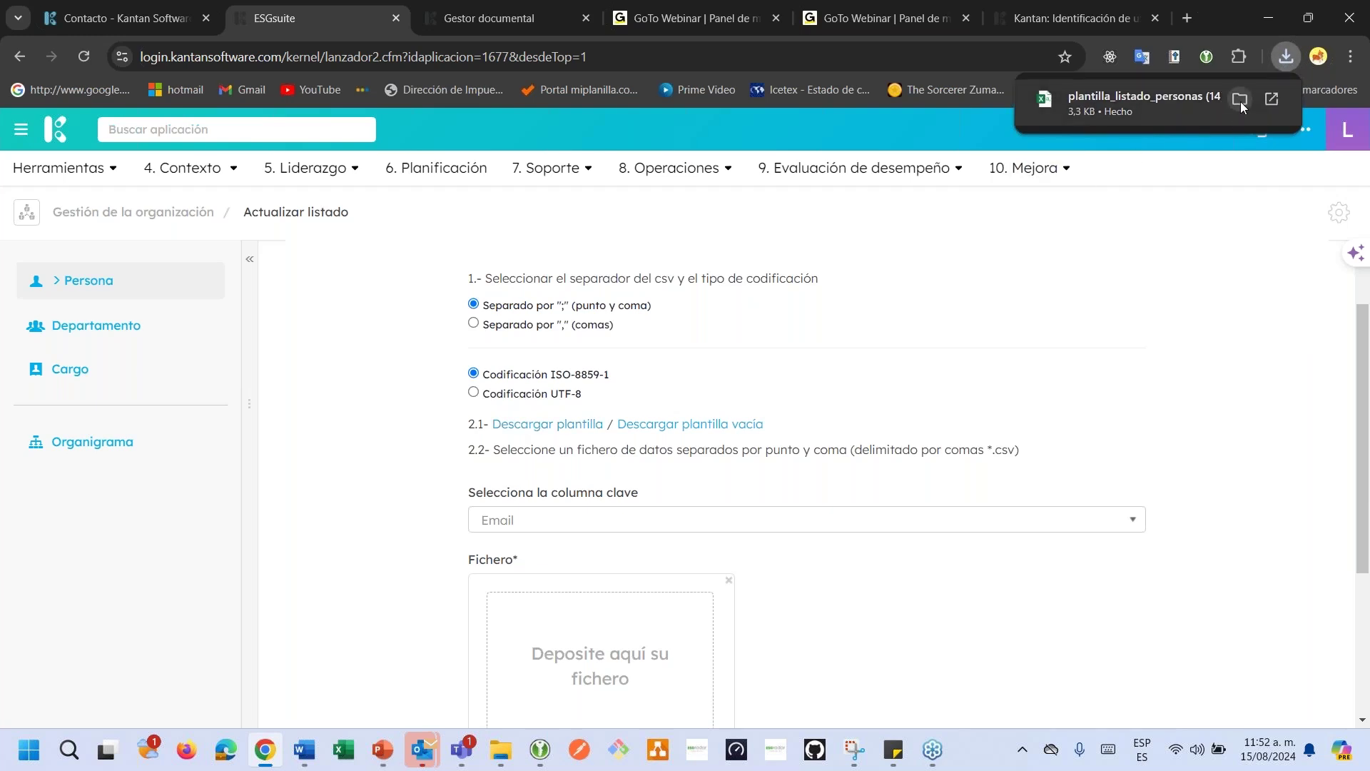
left_click(1240, 102)
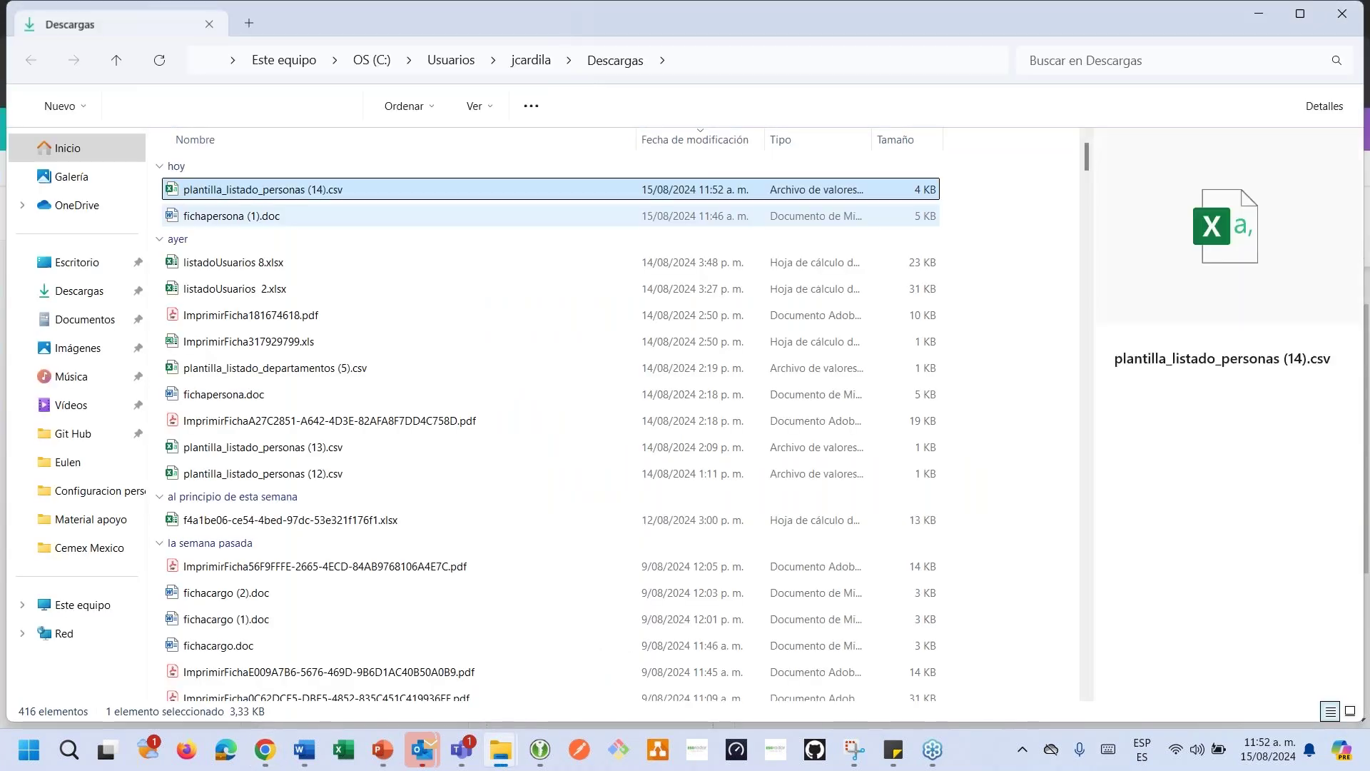
Open plantilla_listado_personas (14).csv in Excel and inspect its empty Operación column.
double_click(300, 190)
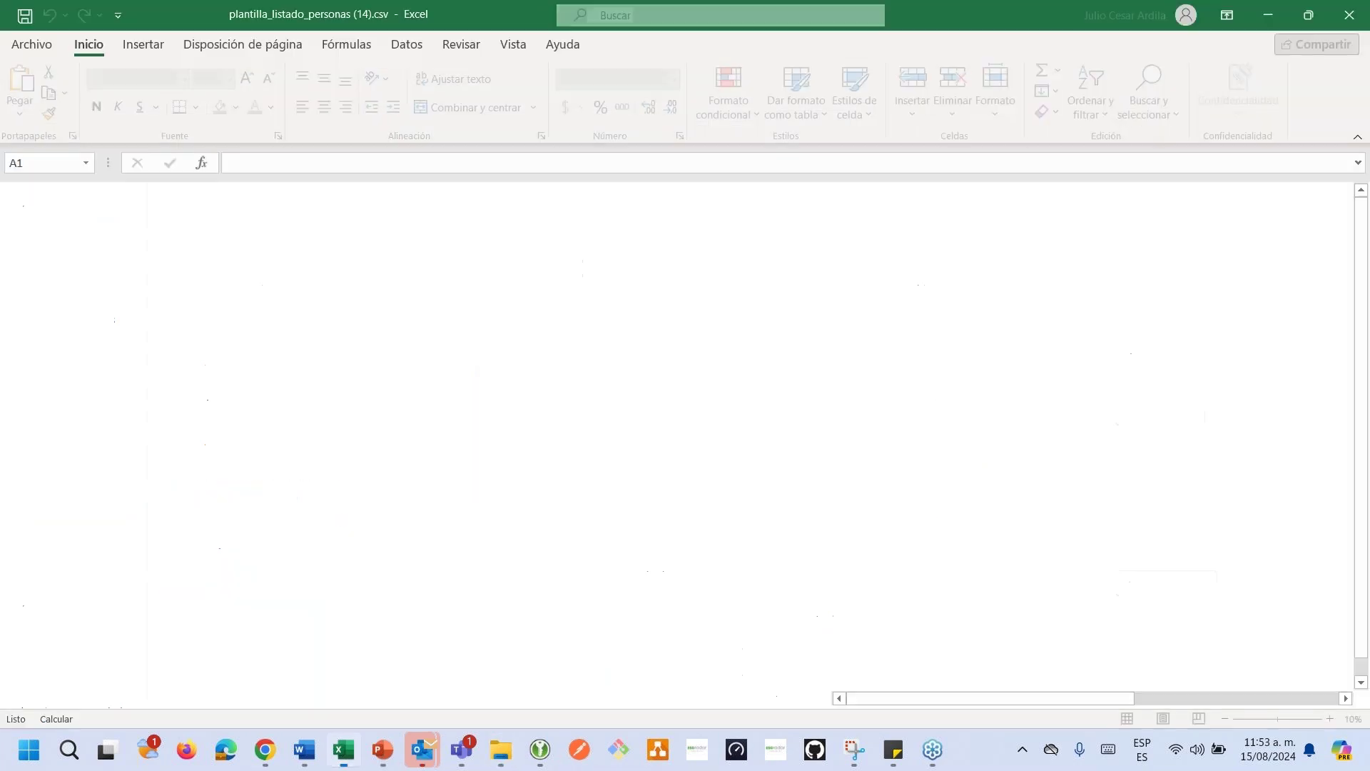
left_click(109, 254)
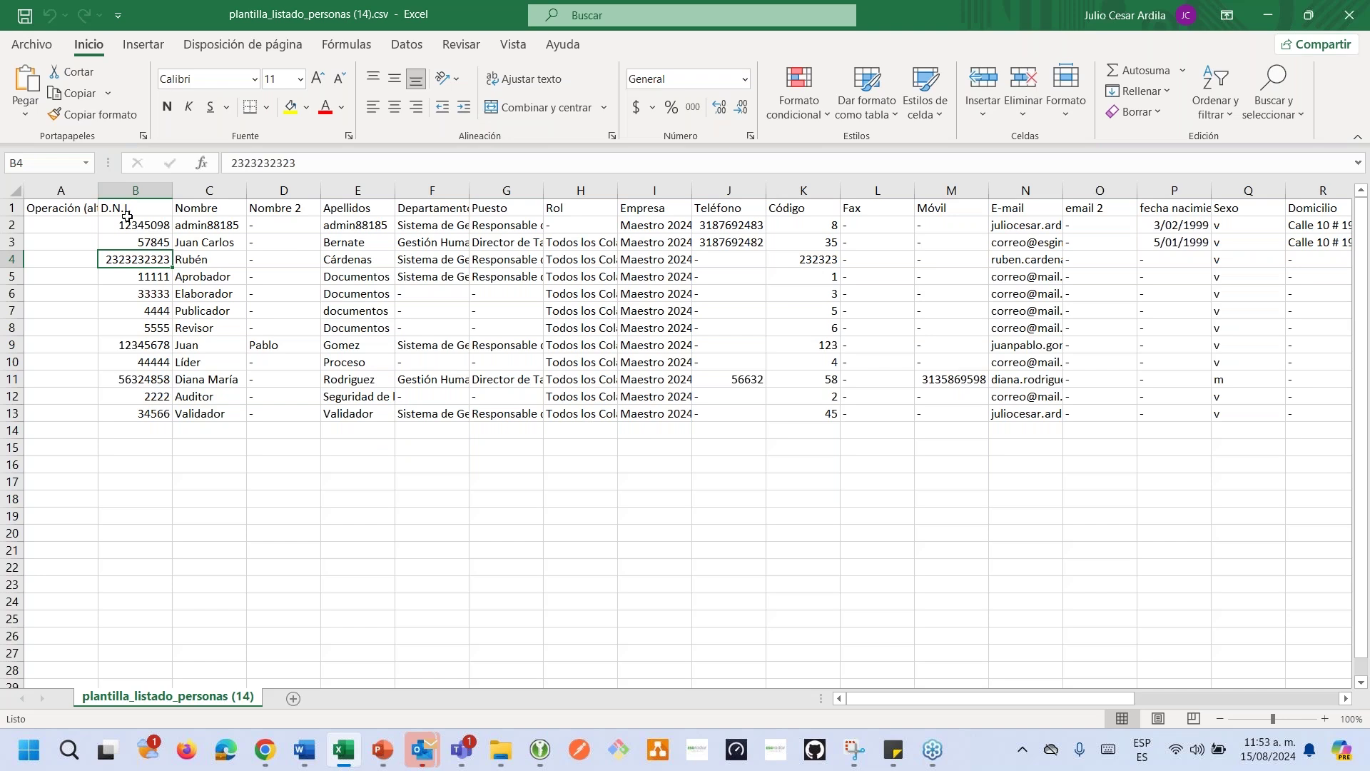
left_click(62, 291)
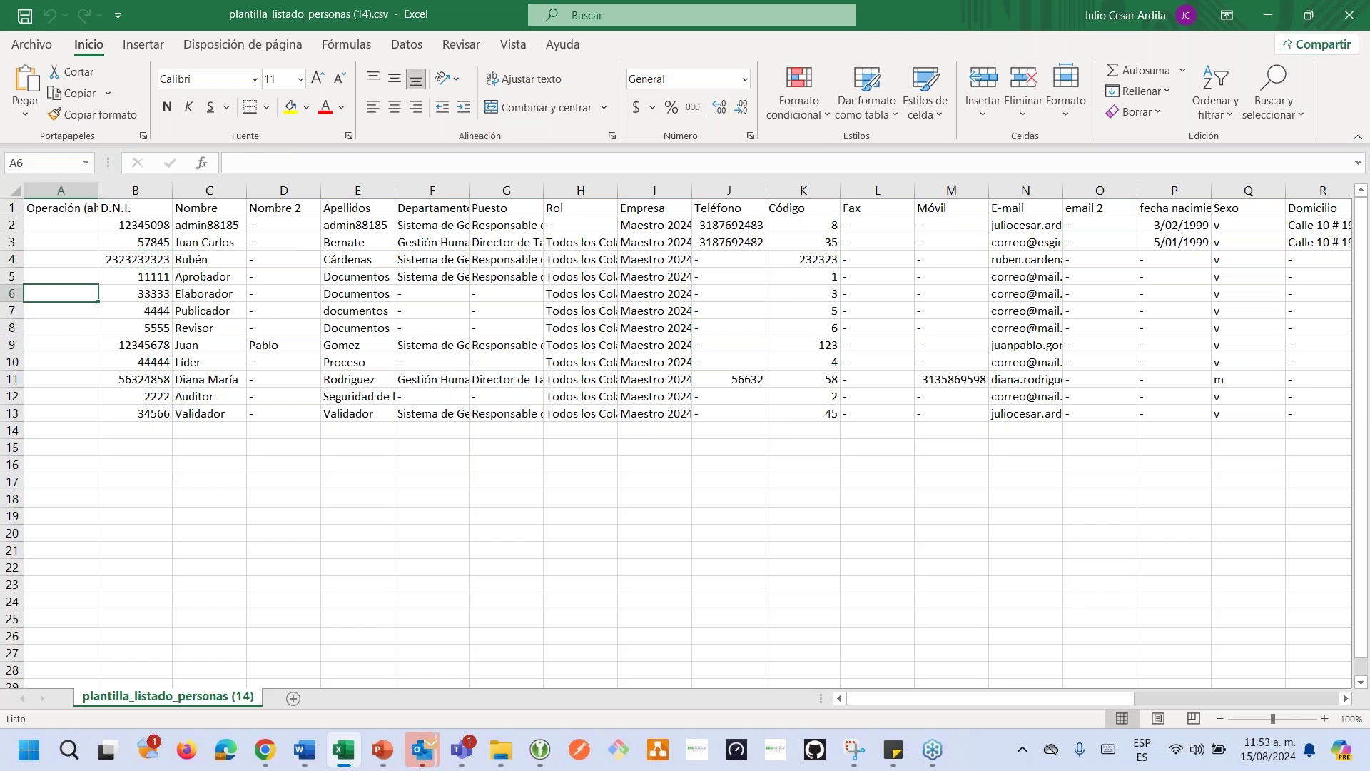
Delete the admin user's row 2 and return to the Operación header and cell A2.
left_click(12, 225)
right_click(11, 225)
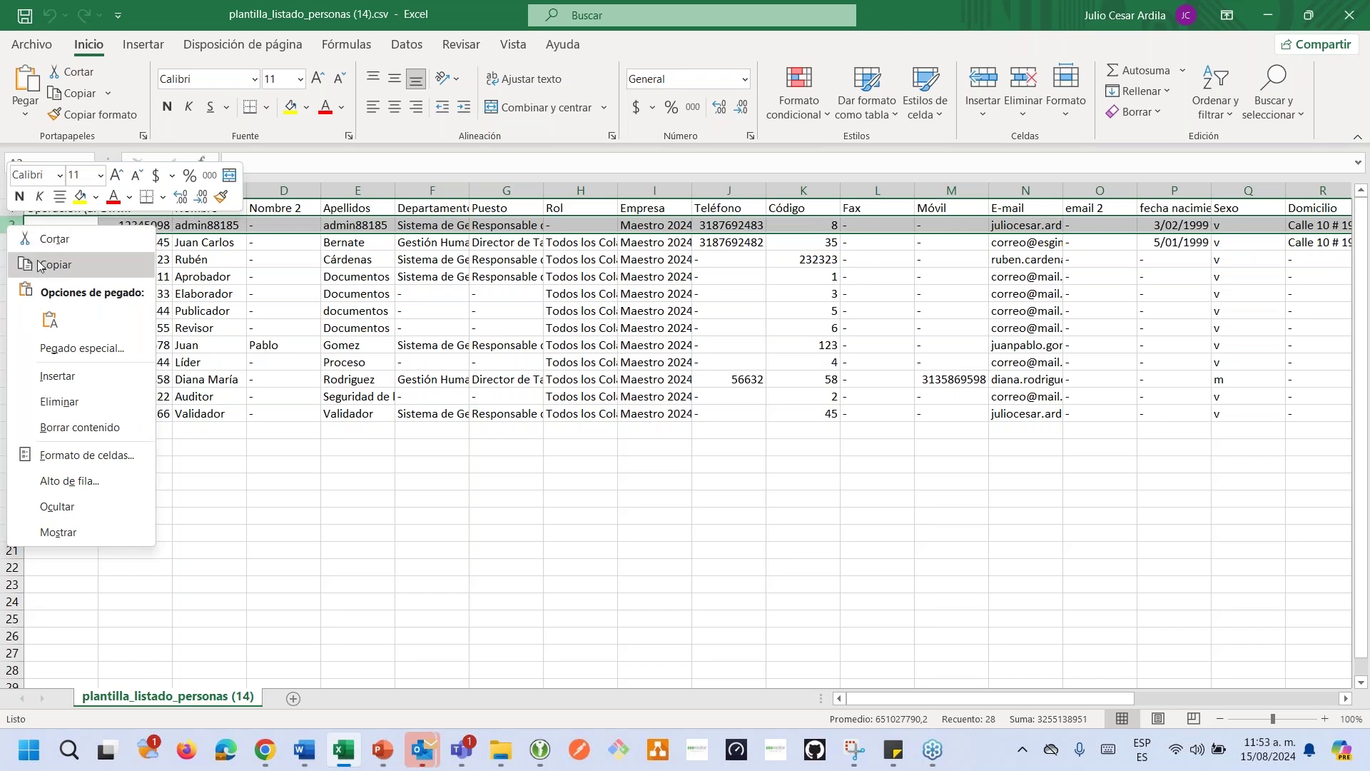
left_click(64, 404)
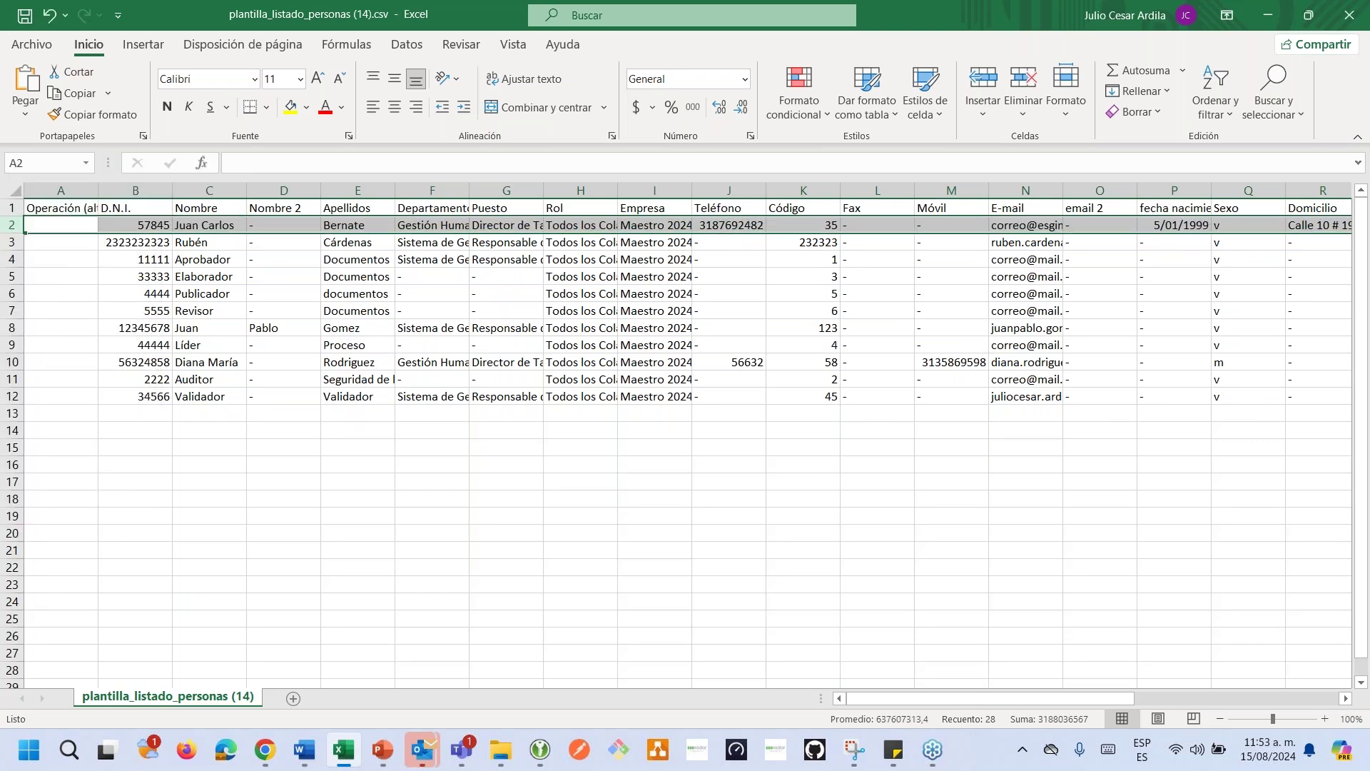
left_click(91, 329)
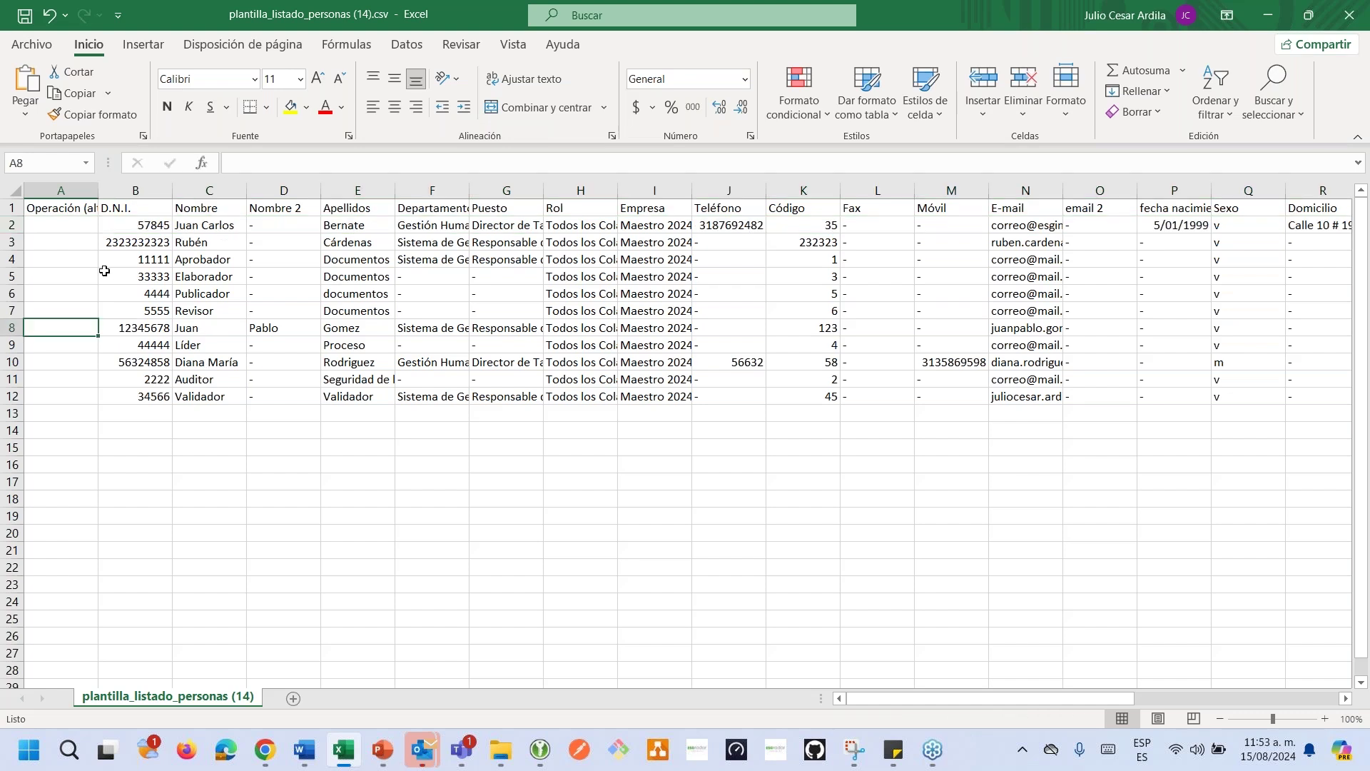
left_click(79, 225)
key("Up")
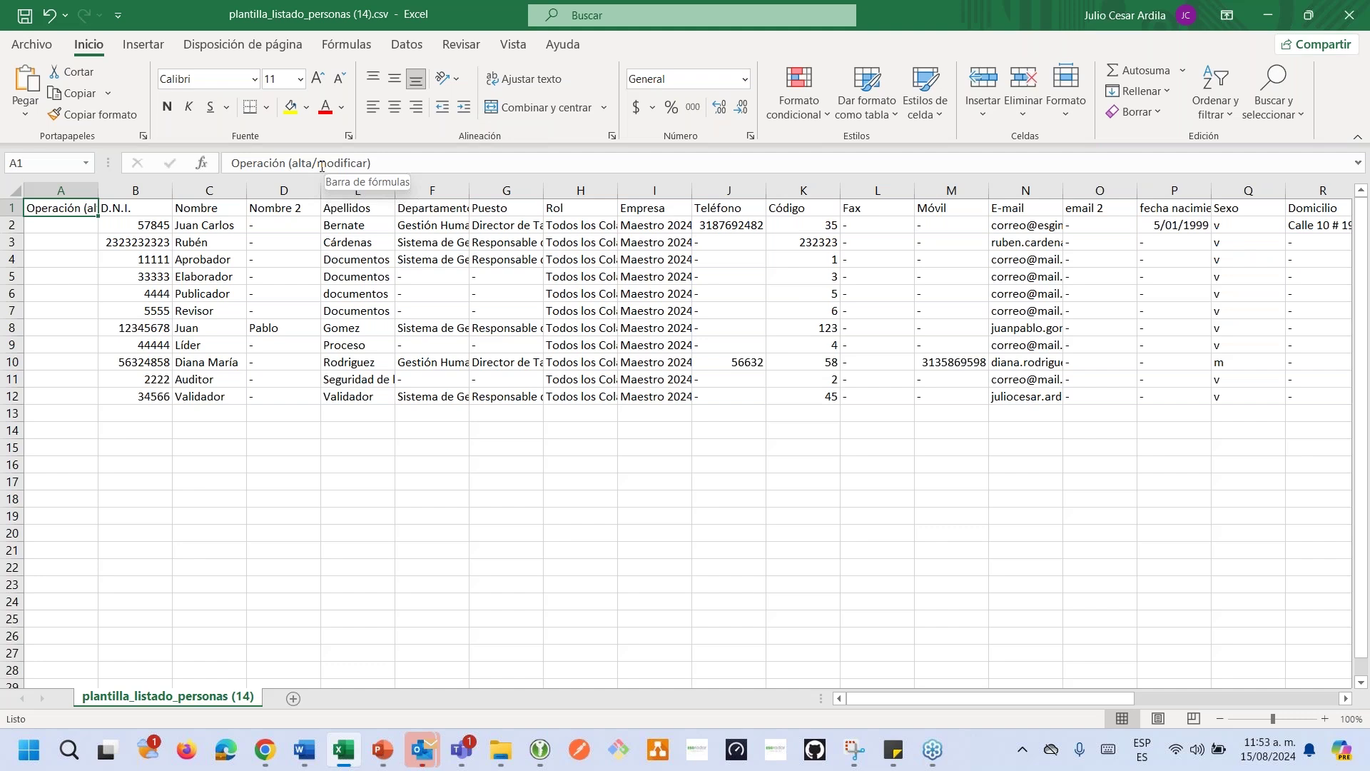
double_click(60, 225)
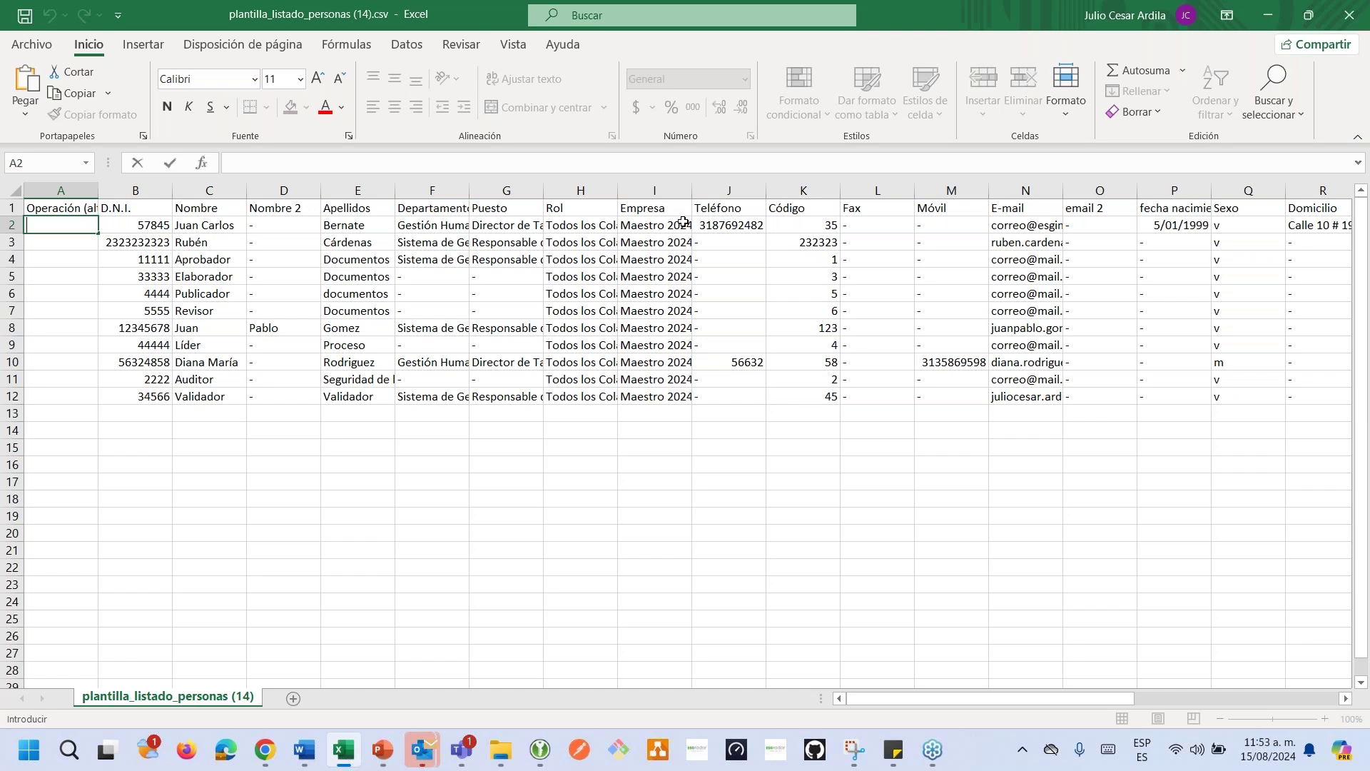
Copy 'modificar' from the Operación header and fill it into A2 through A12.
left_click(728, 243)
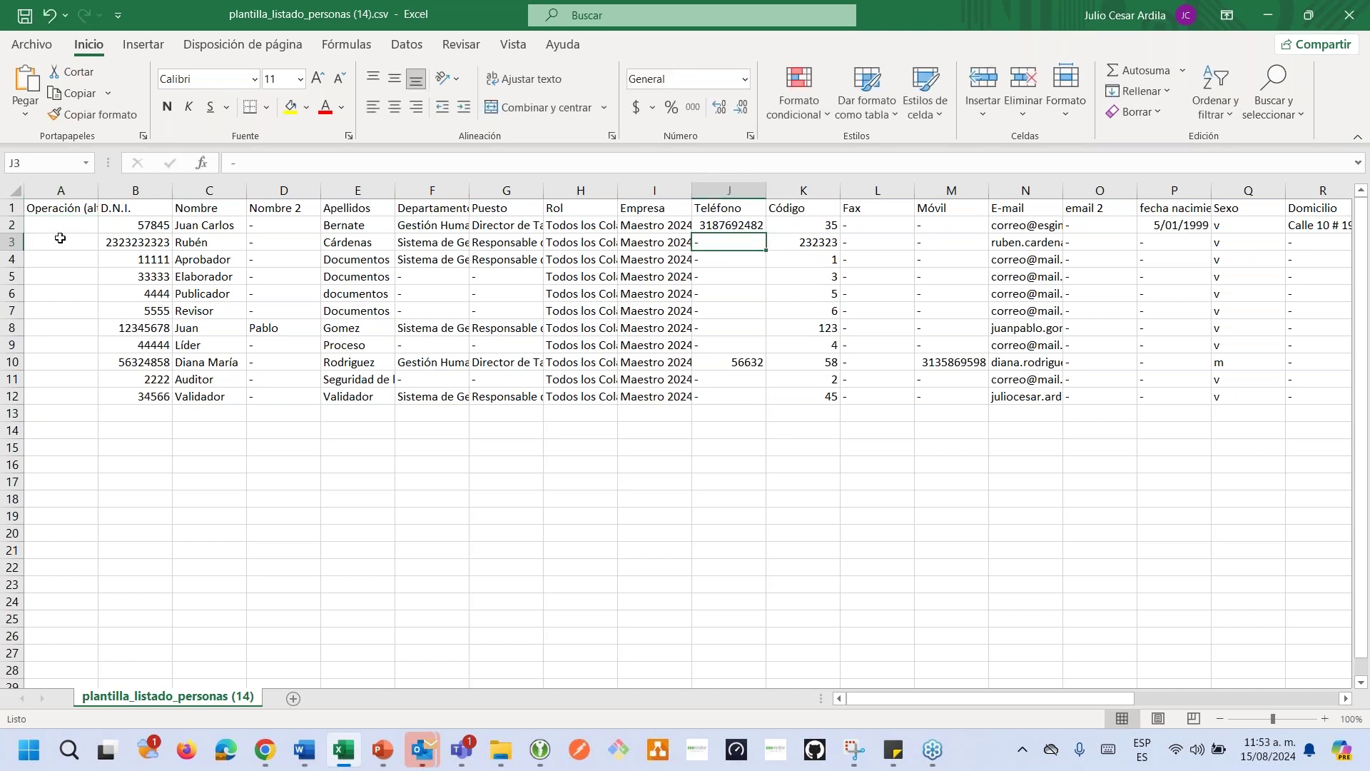
left_click(65, 211)
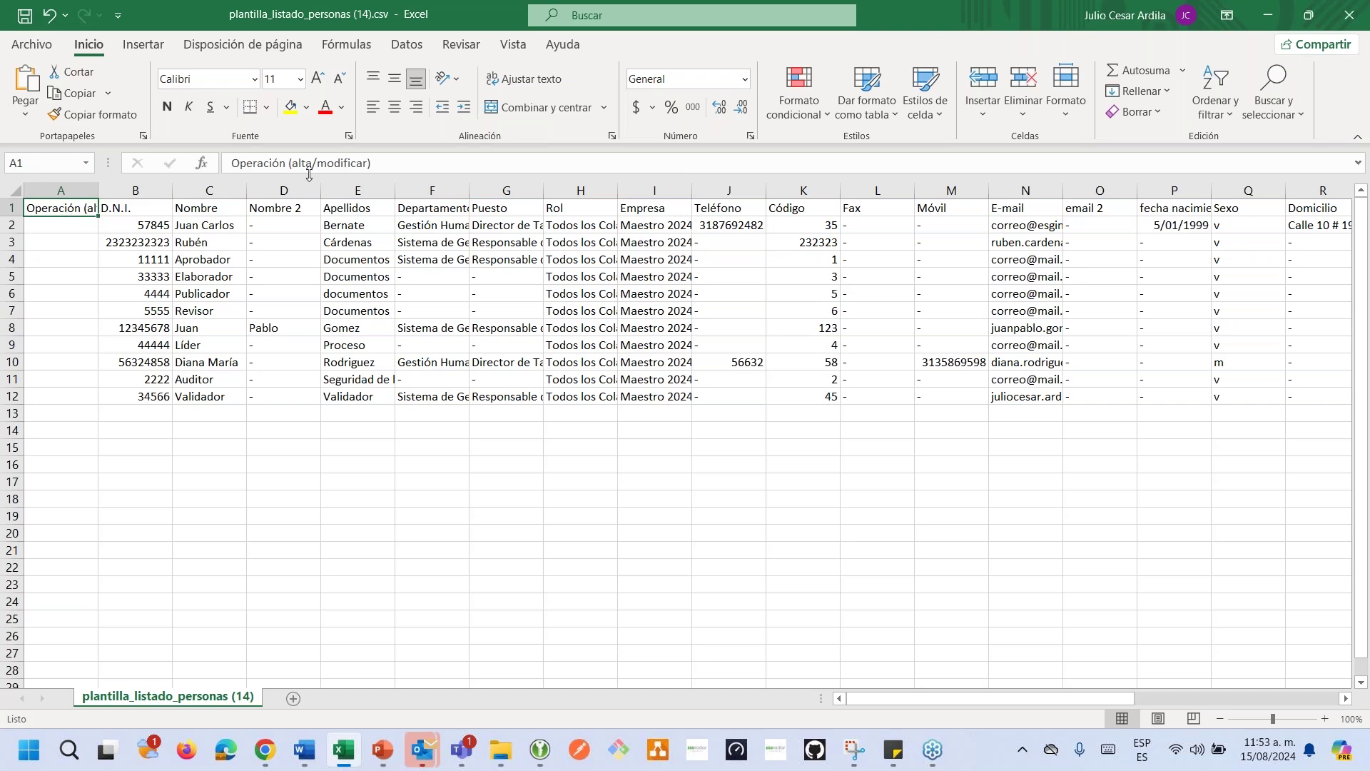
left_click_drag(318, 164, 366, 165)
key("ctrl+c")
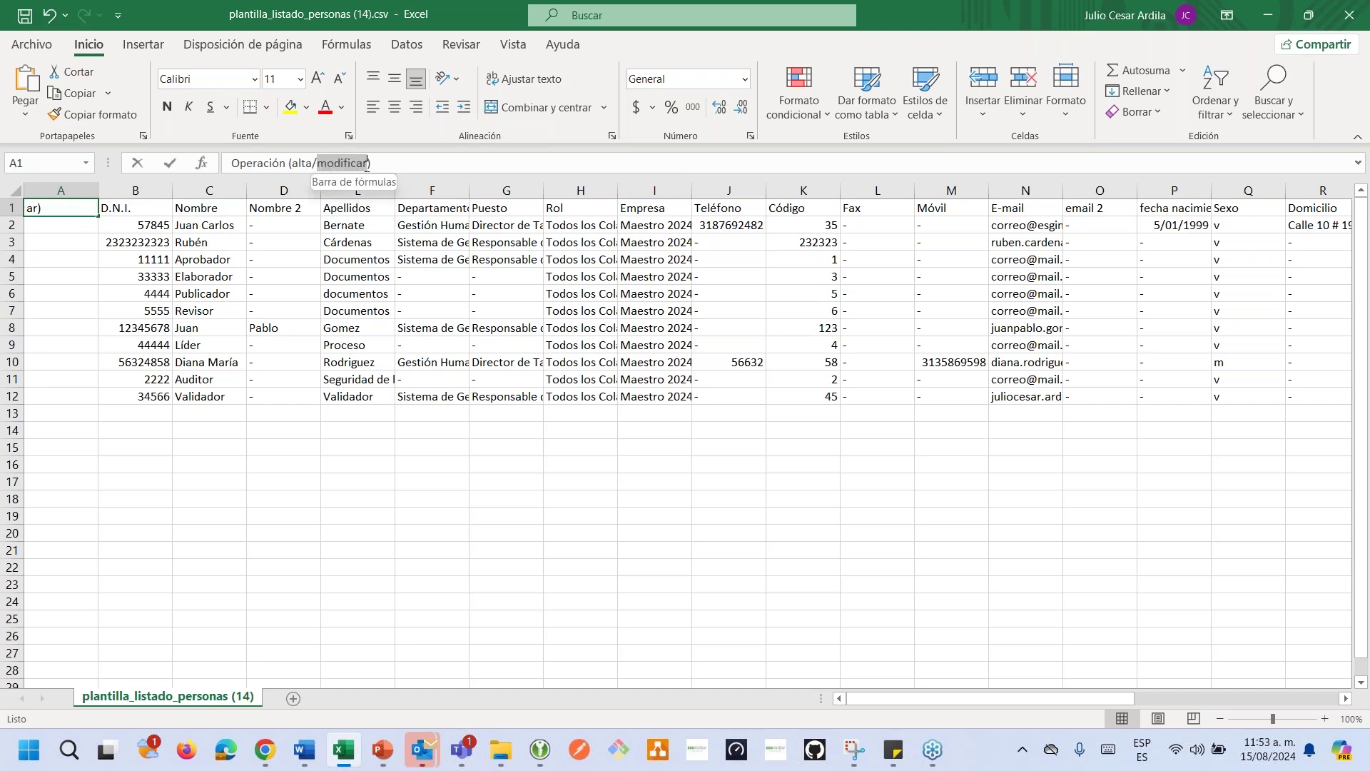
left_click(71, 243)
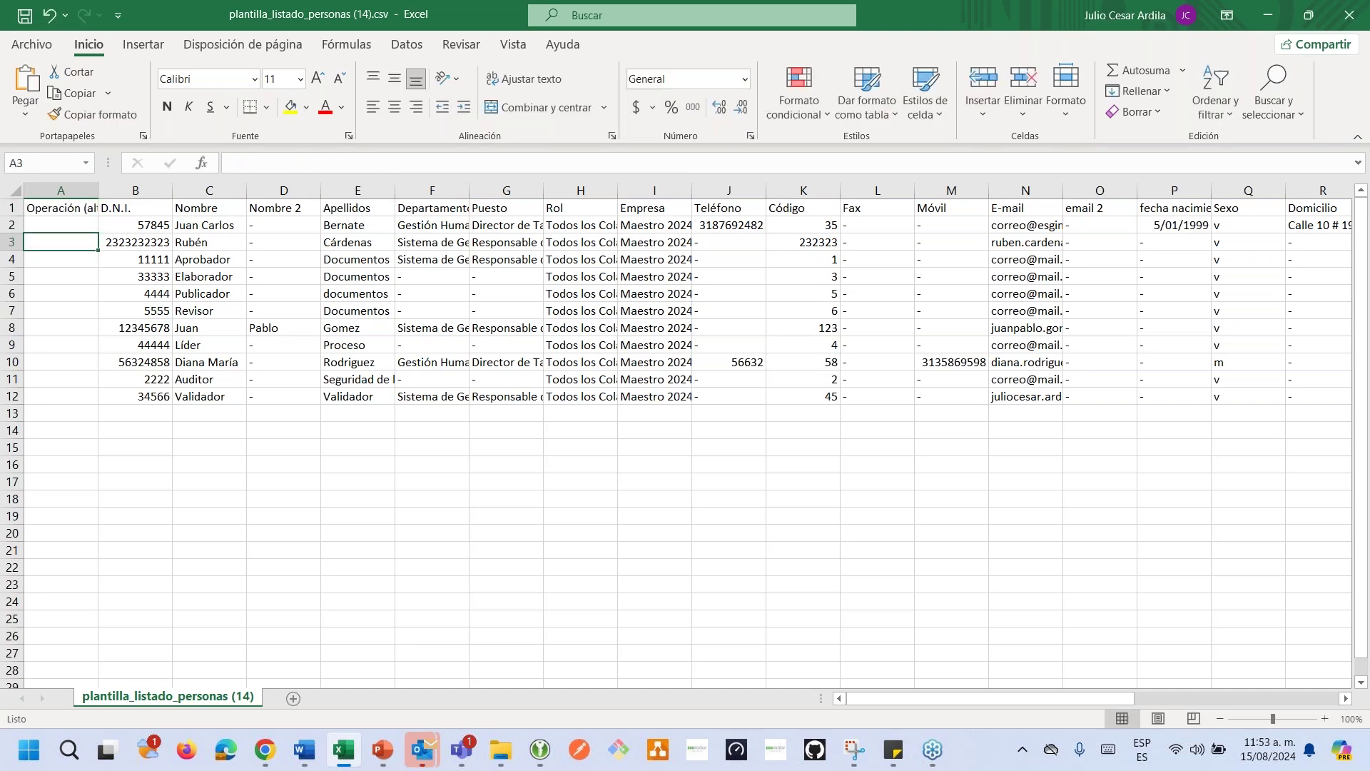
key("ctrl+v")
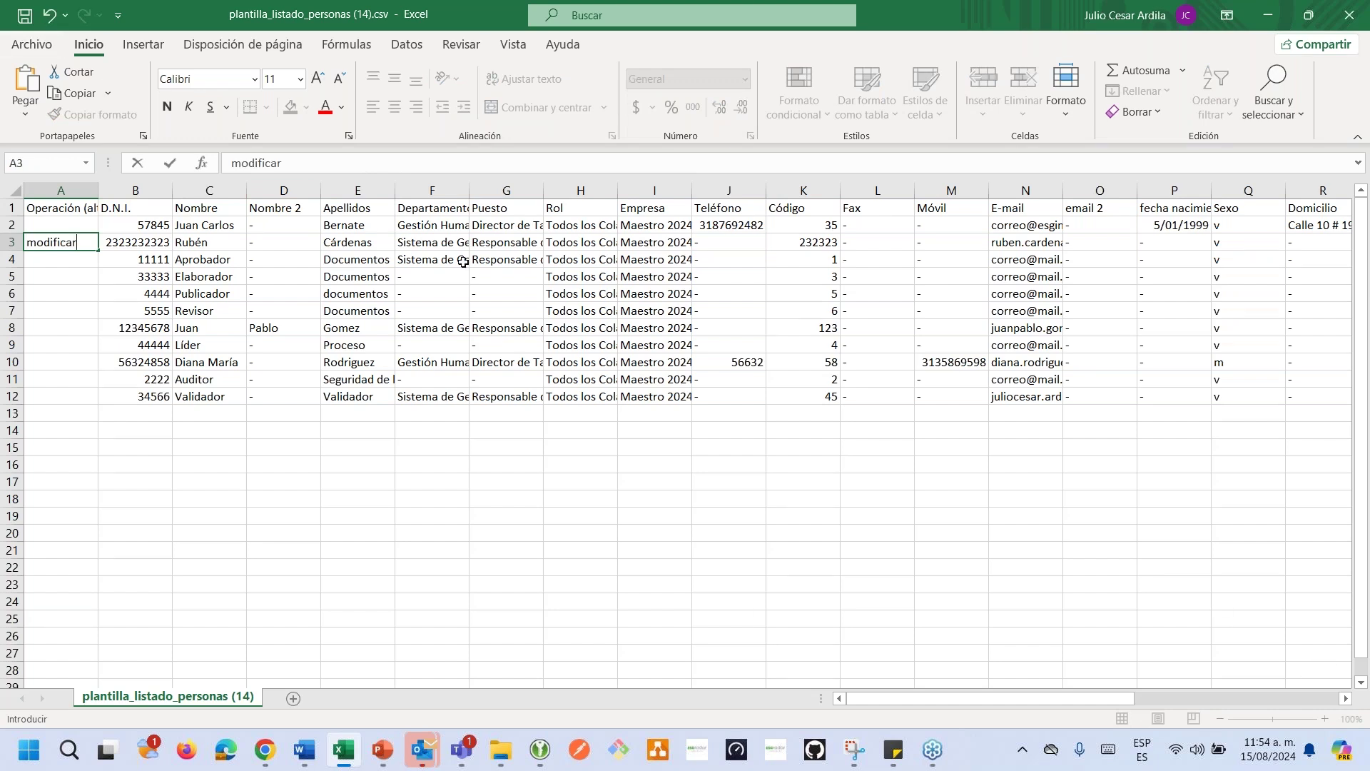
left_click(58, 225)
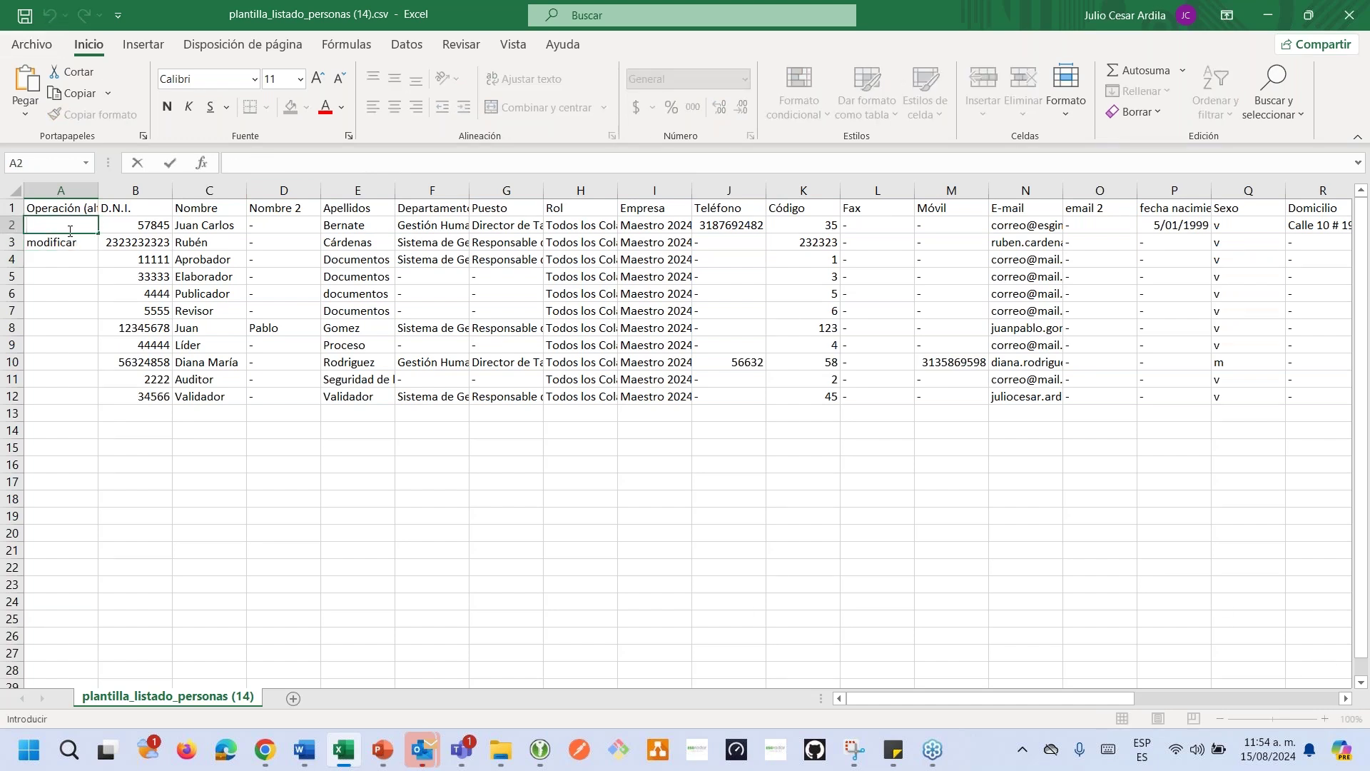
key("ctrl+v")
left_click(88, 250)
left_click(91, 228)
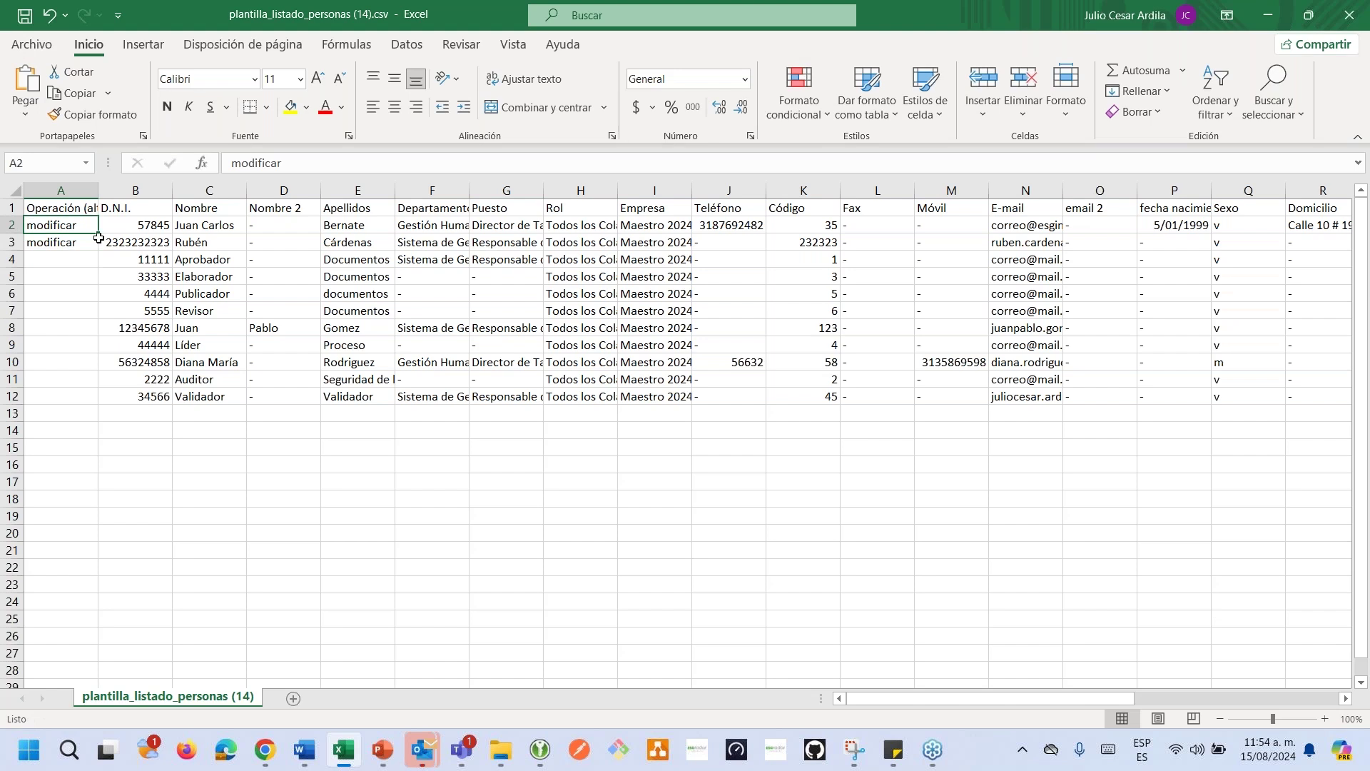
left_click_drag(97, 234, 97, 402)
Replace the Teléfono dashes with 45213 in J4 and 57412 in J7.
double_click(729, 258)
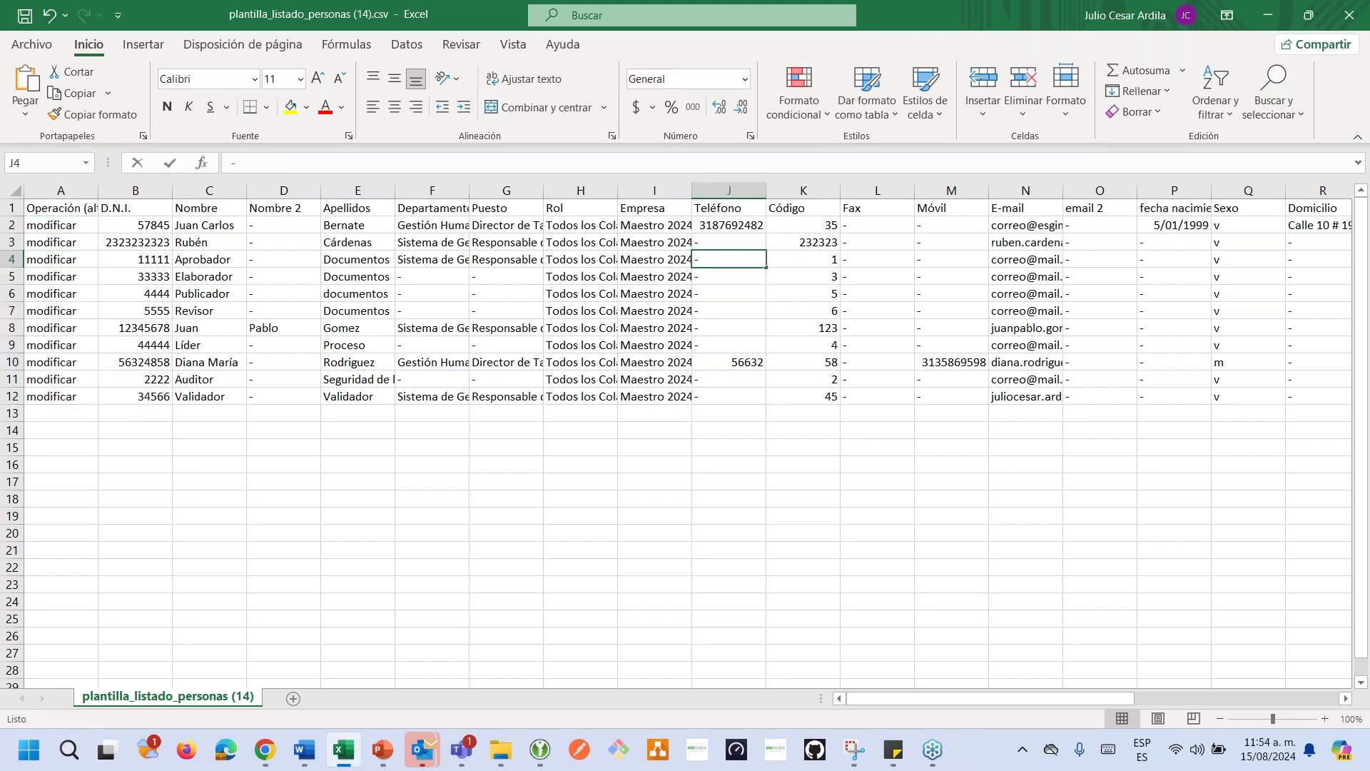
key("BackSpace")
type("45213")
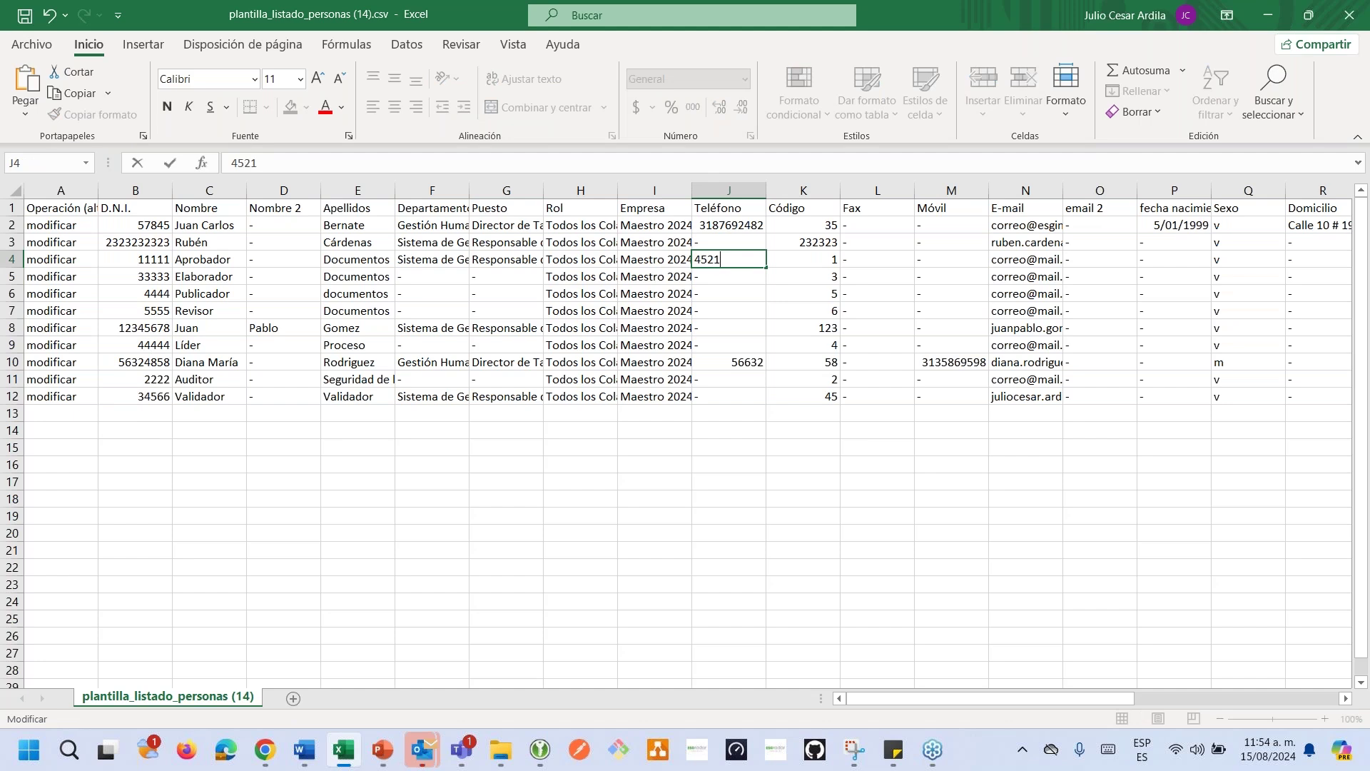
double_click(710, 309)
key("BackSpace")
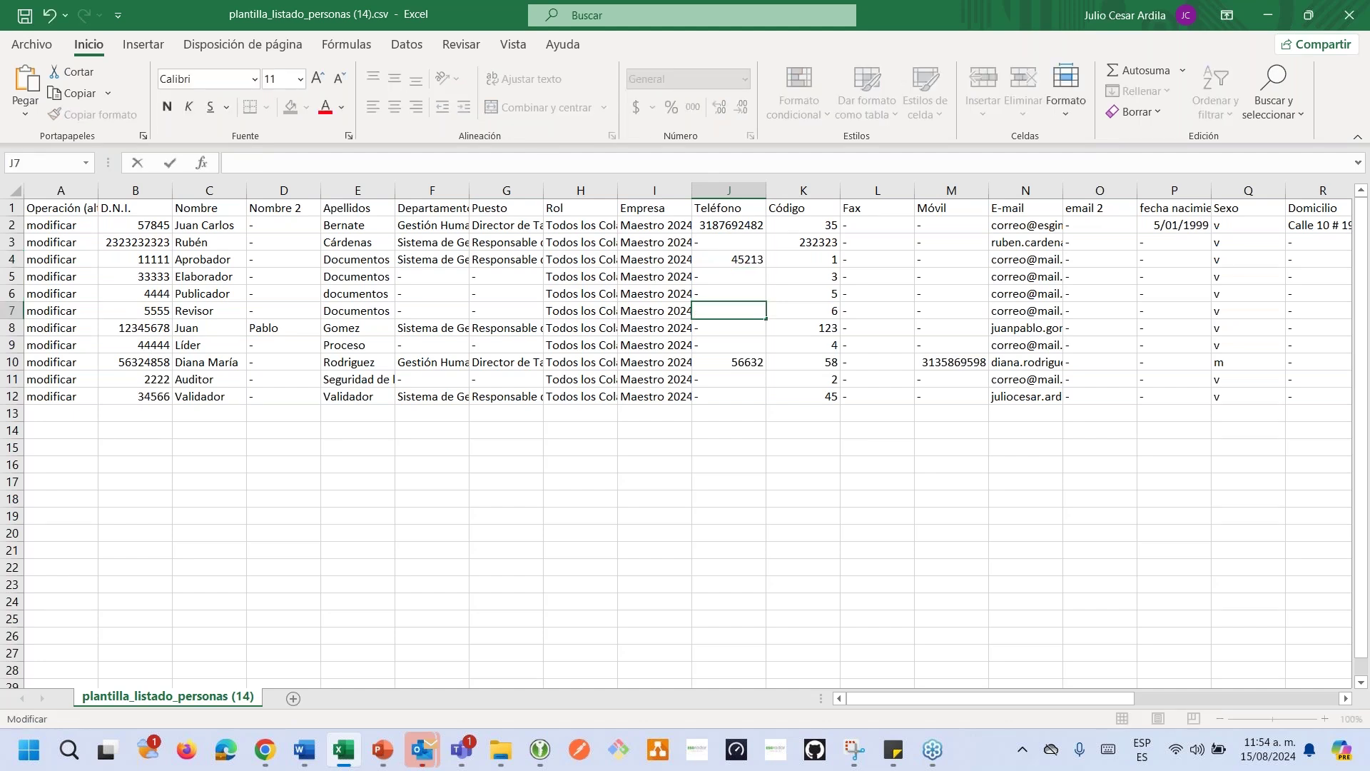
type("57412")
left_click(34, 415)
double_click(34, 415)
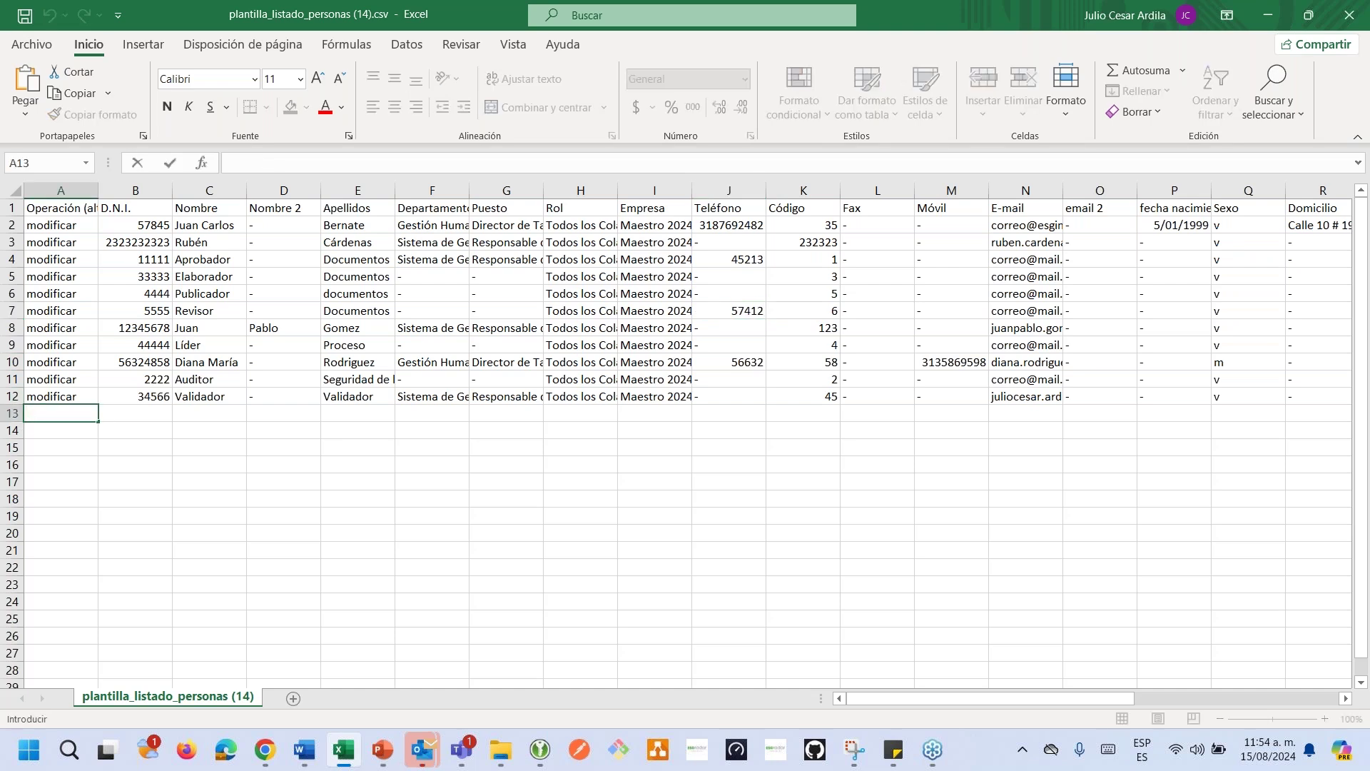
left_click(68, 206)
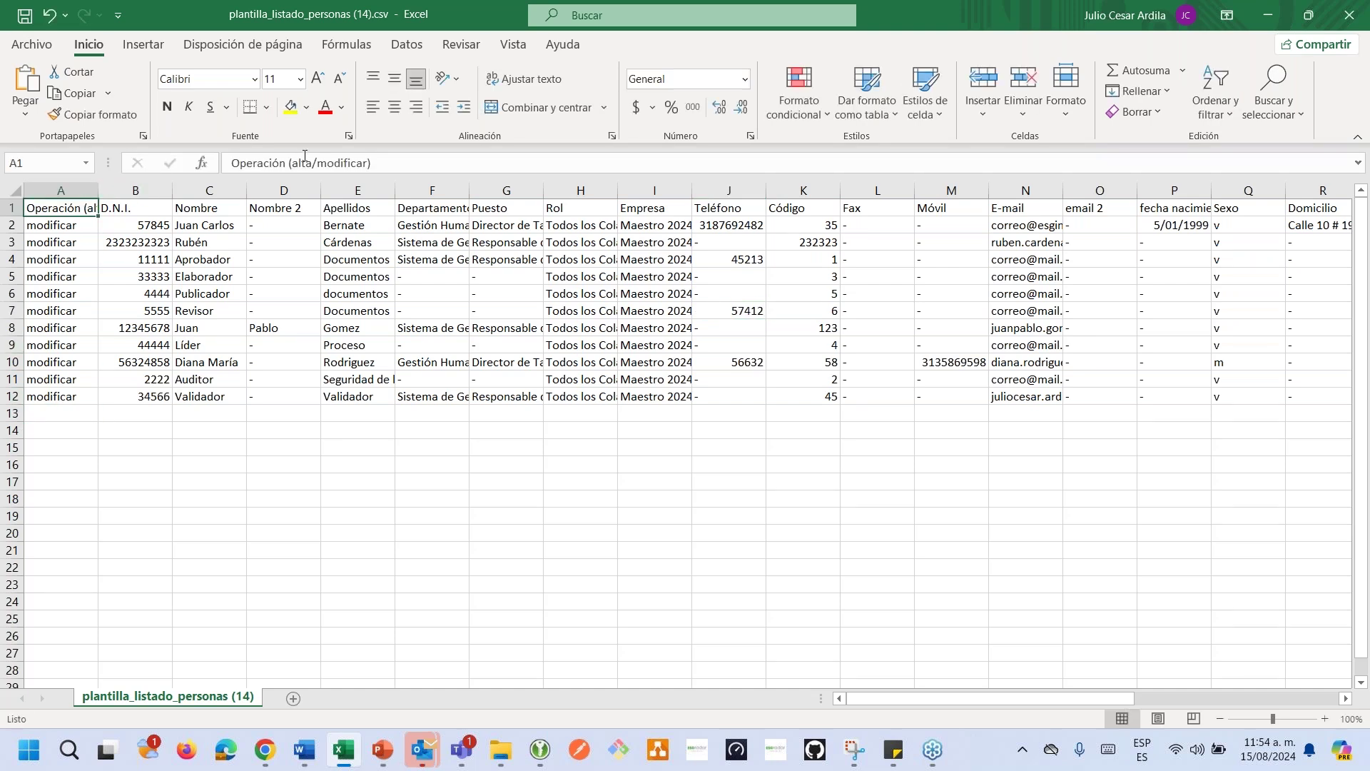
Mark A13 as alta and fill B13, C13 and E13 with the new person's ID number, first name and surname.
left_click_drag(312, 162, 289, 162)
key("ctrl+c")
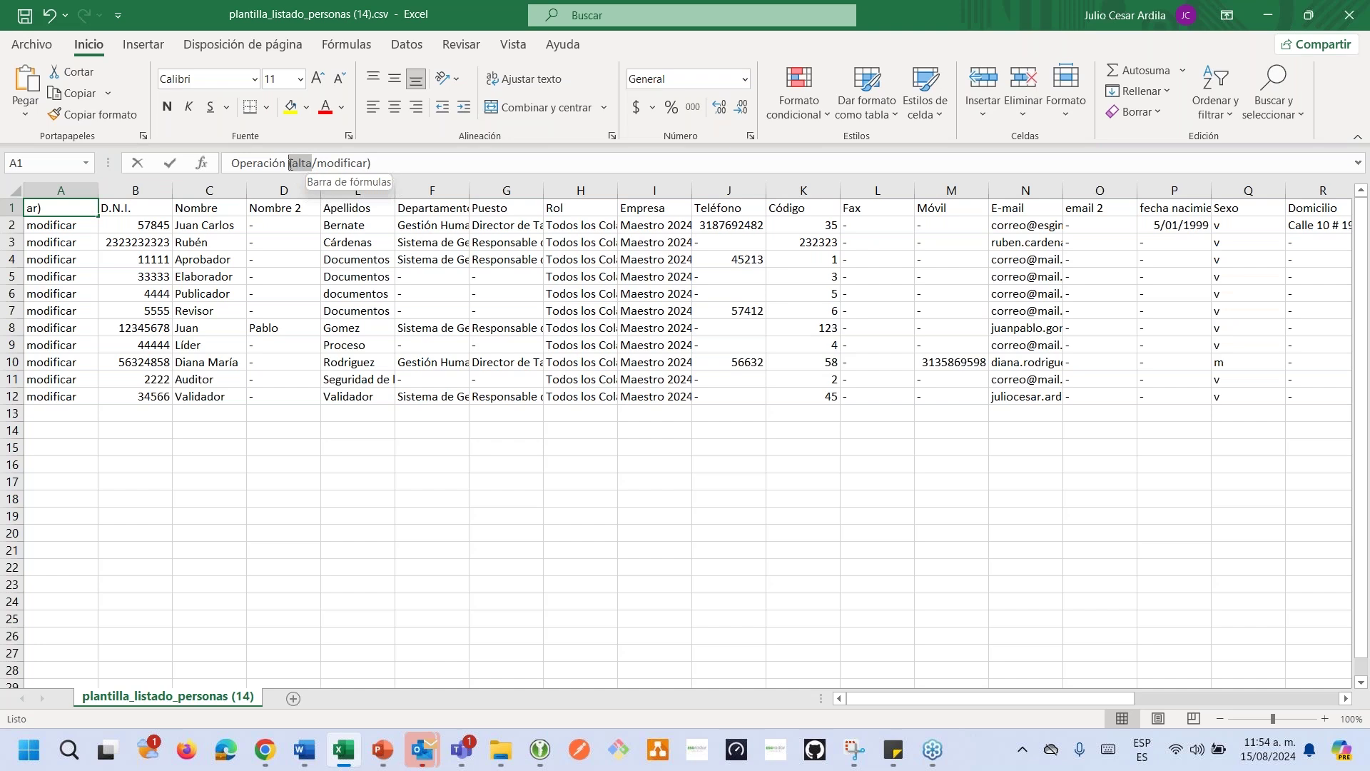
left_click(49, 407)
key("ctrl+v")
left_click(122, 417)
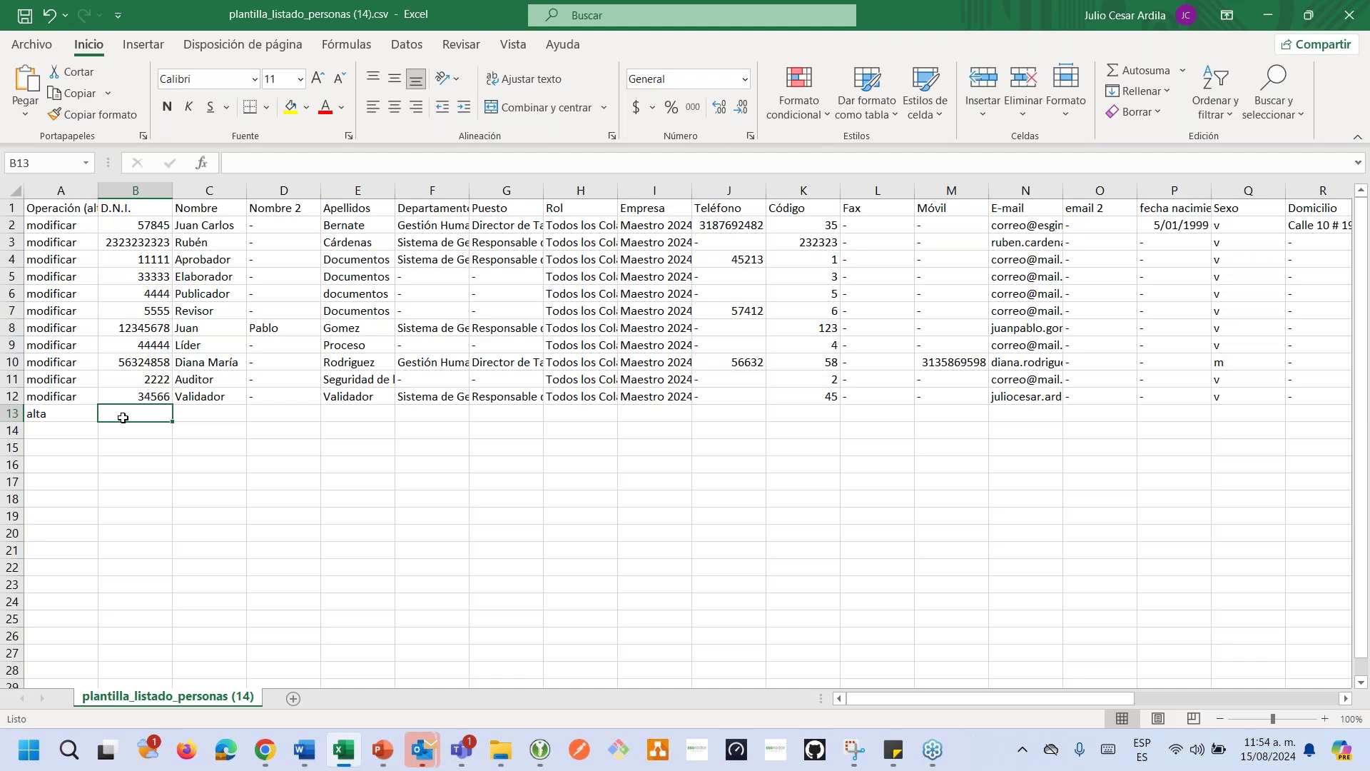
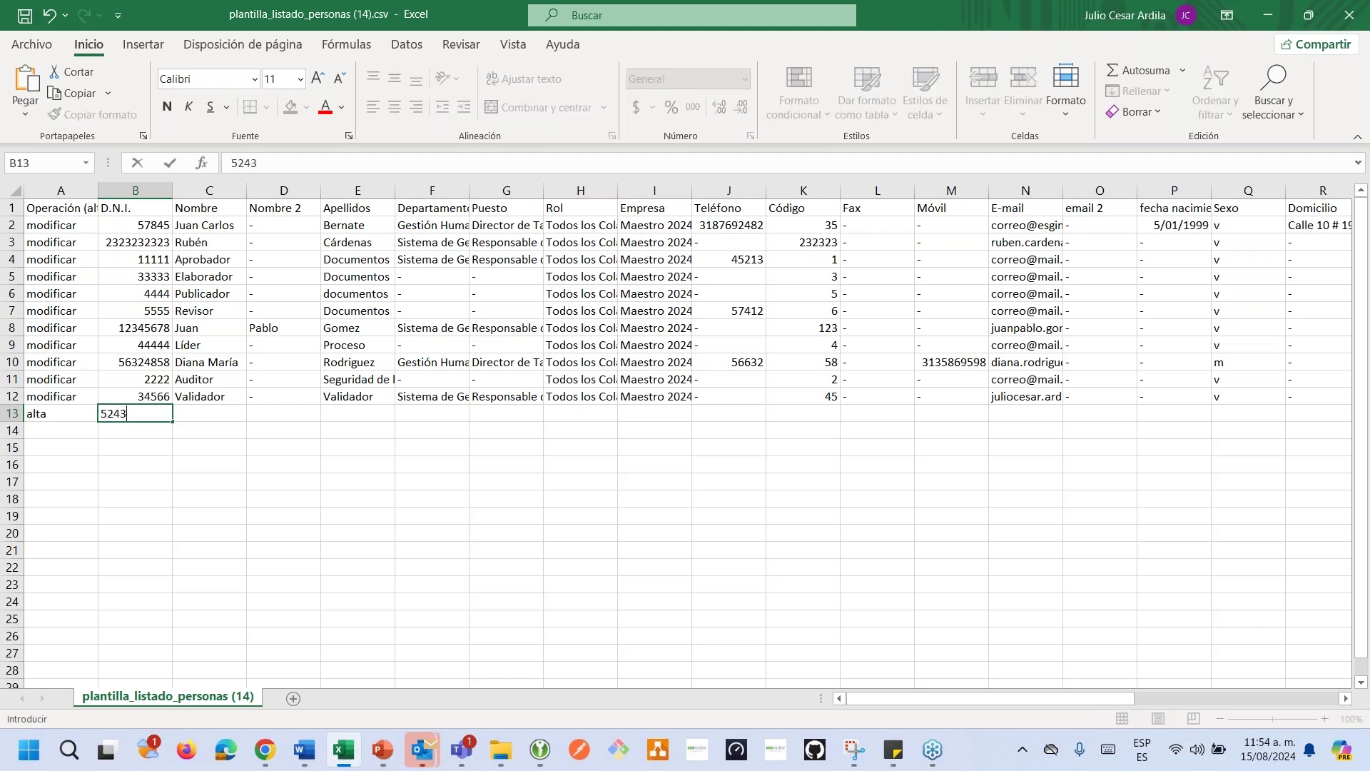
left_click(201, 411)
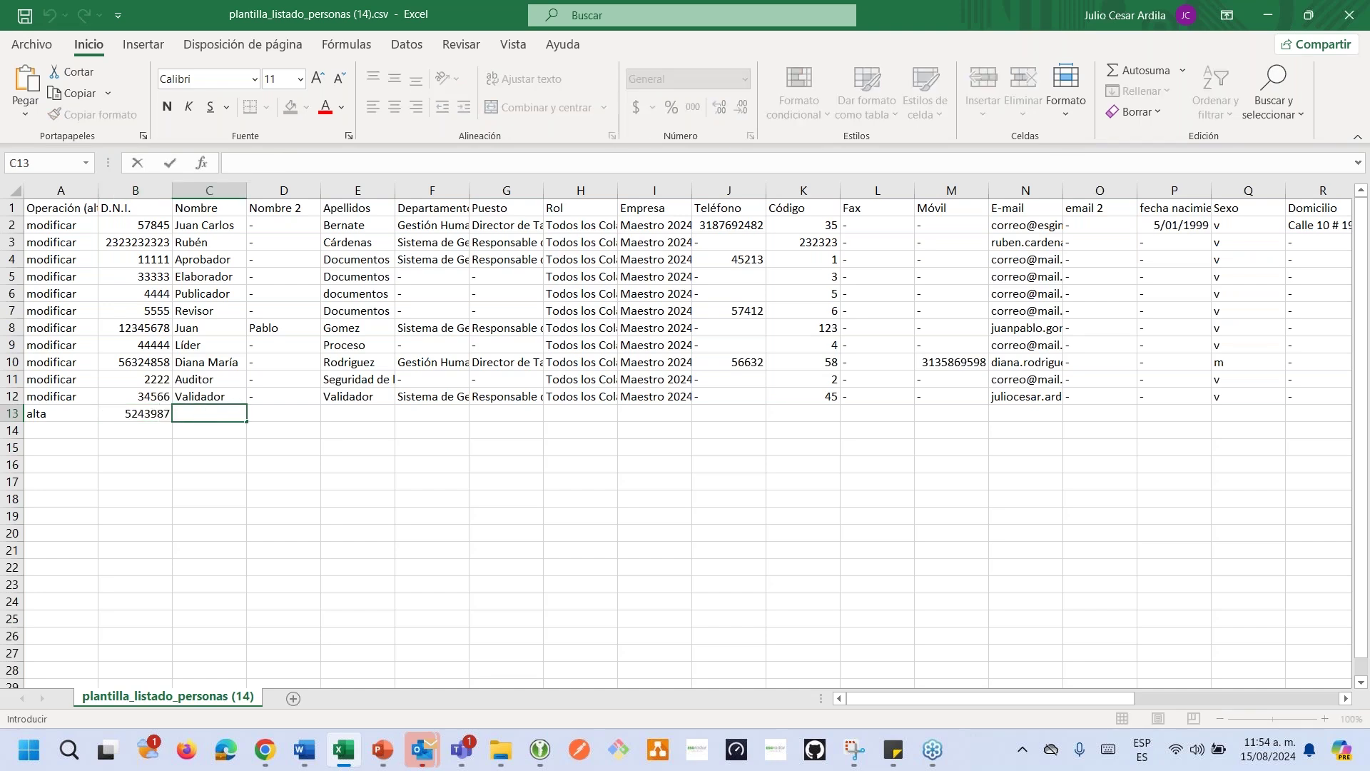
key("Tab")
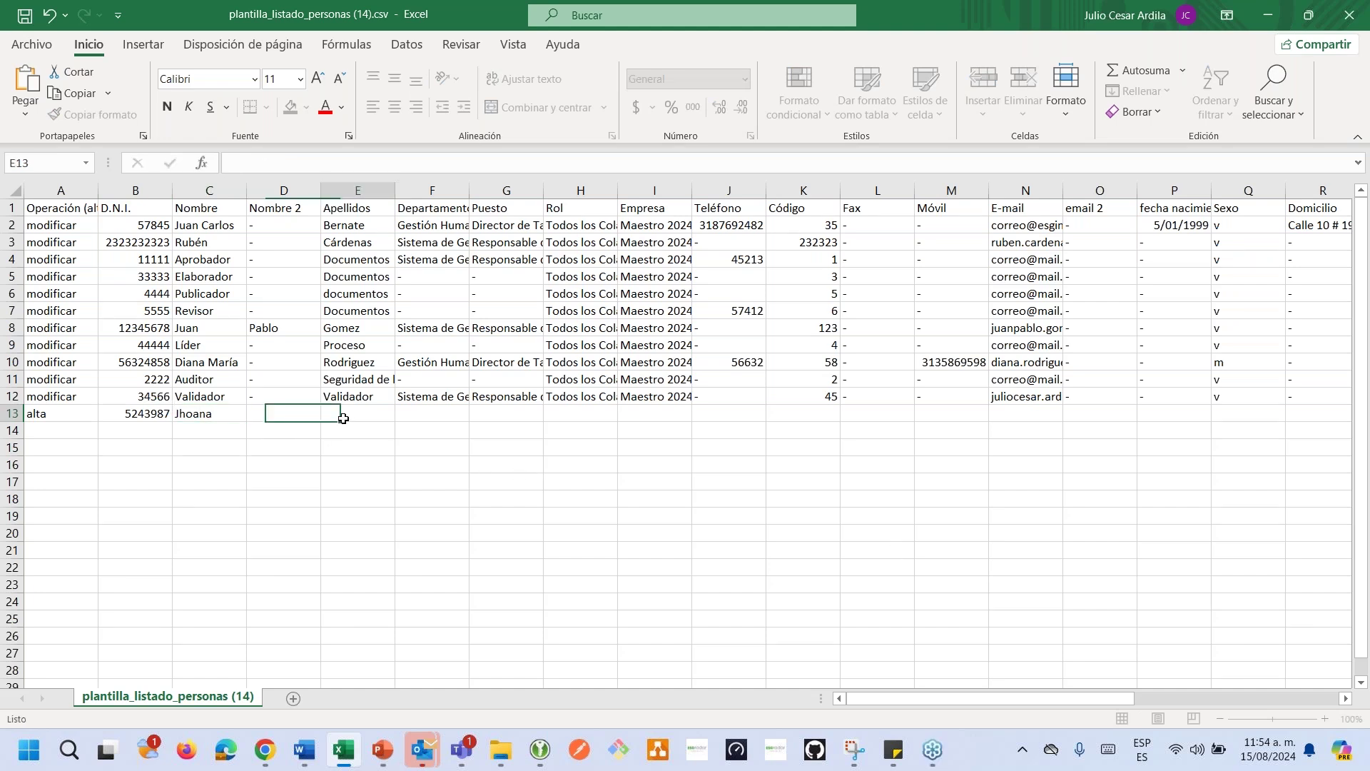
left_click(345, 411)
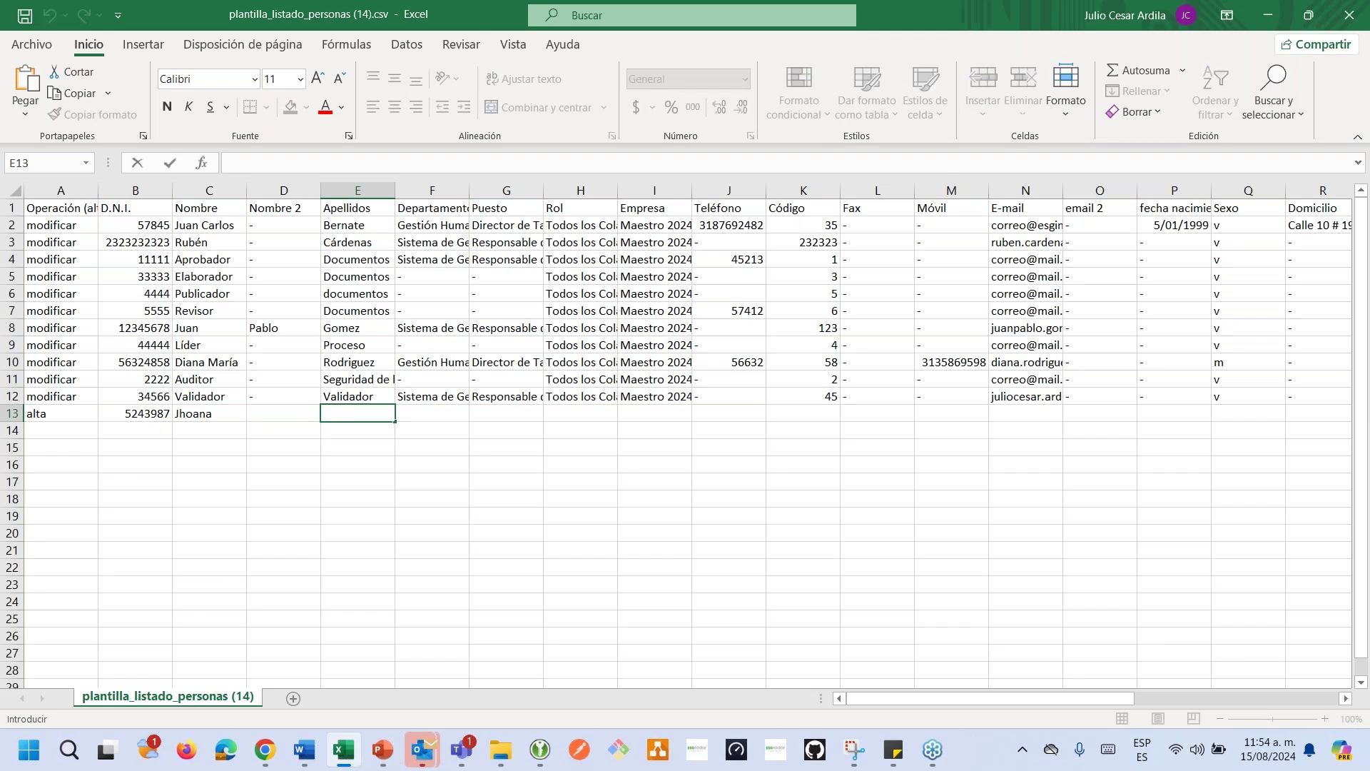
left_click(409, 412)
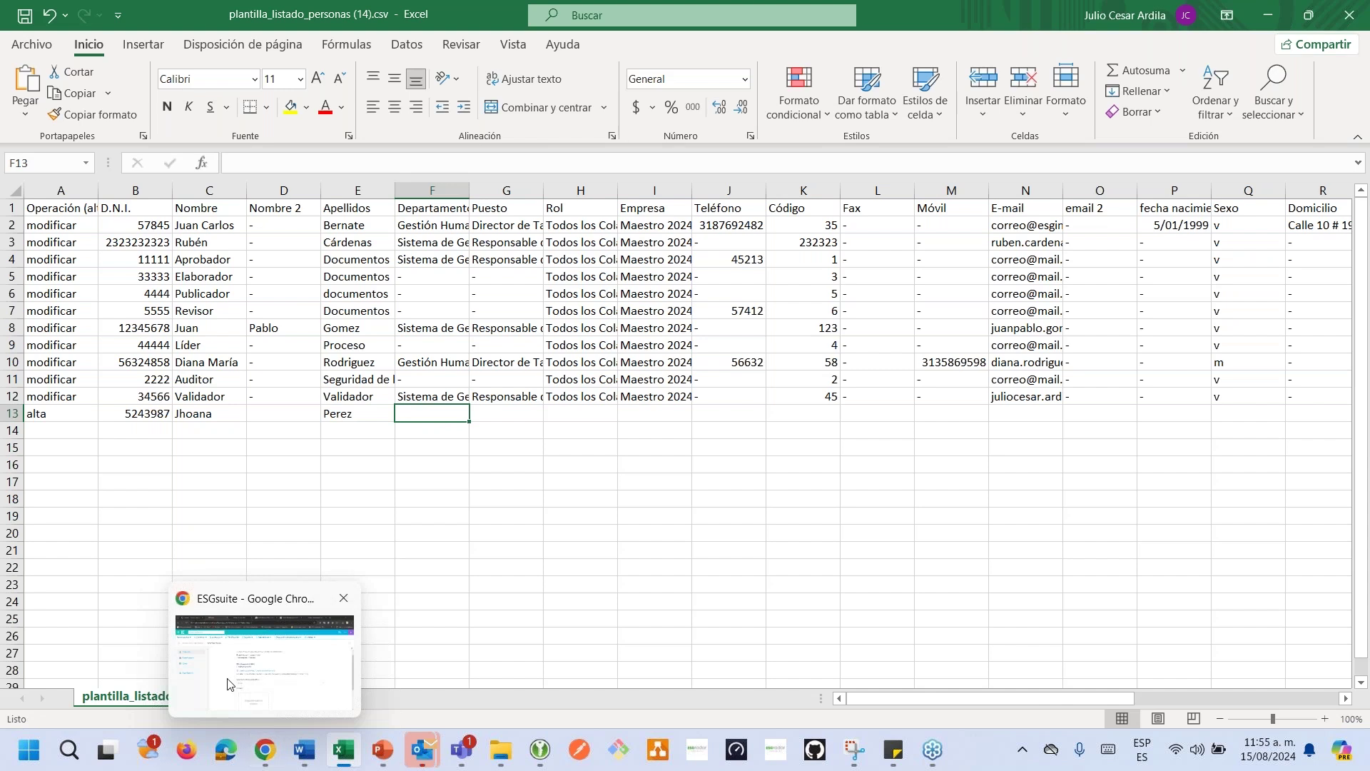
Copy the Gestión de proveedores department name from Kantan into Excel cell F13.
left_click(265, 749)
left_click(132, 339)
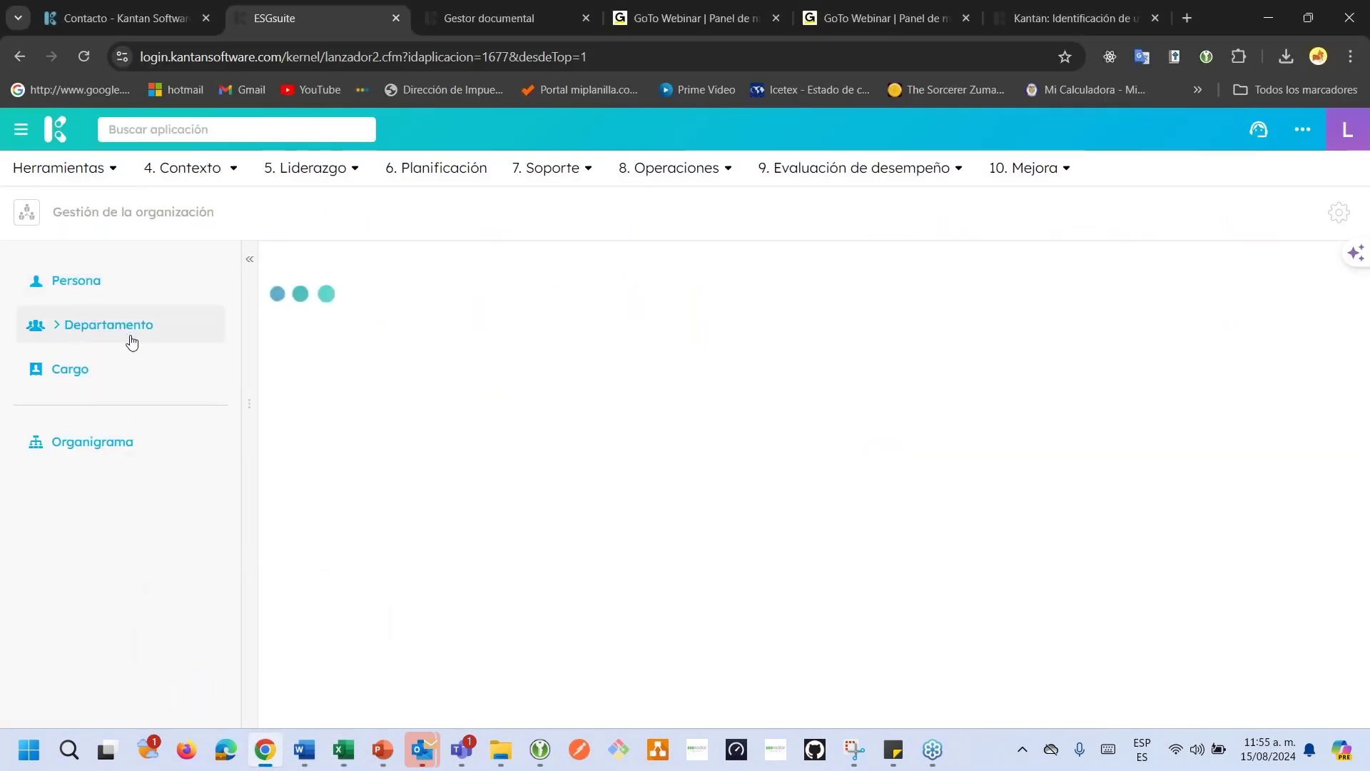
scroll(637, 392, "up", 2)
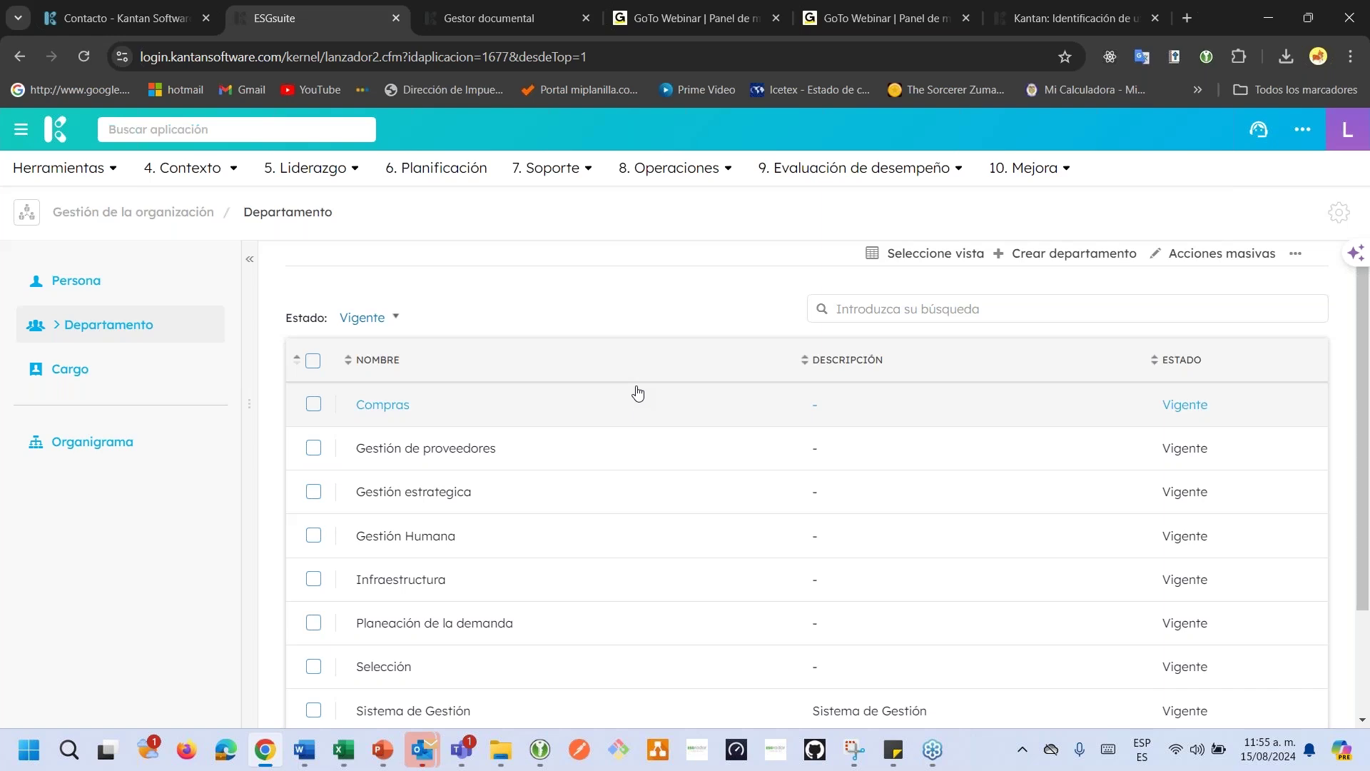
left_click(465, 467)
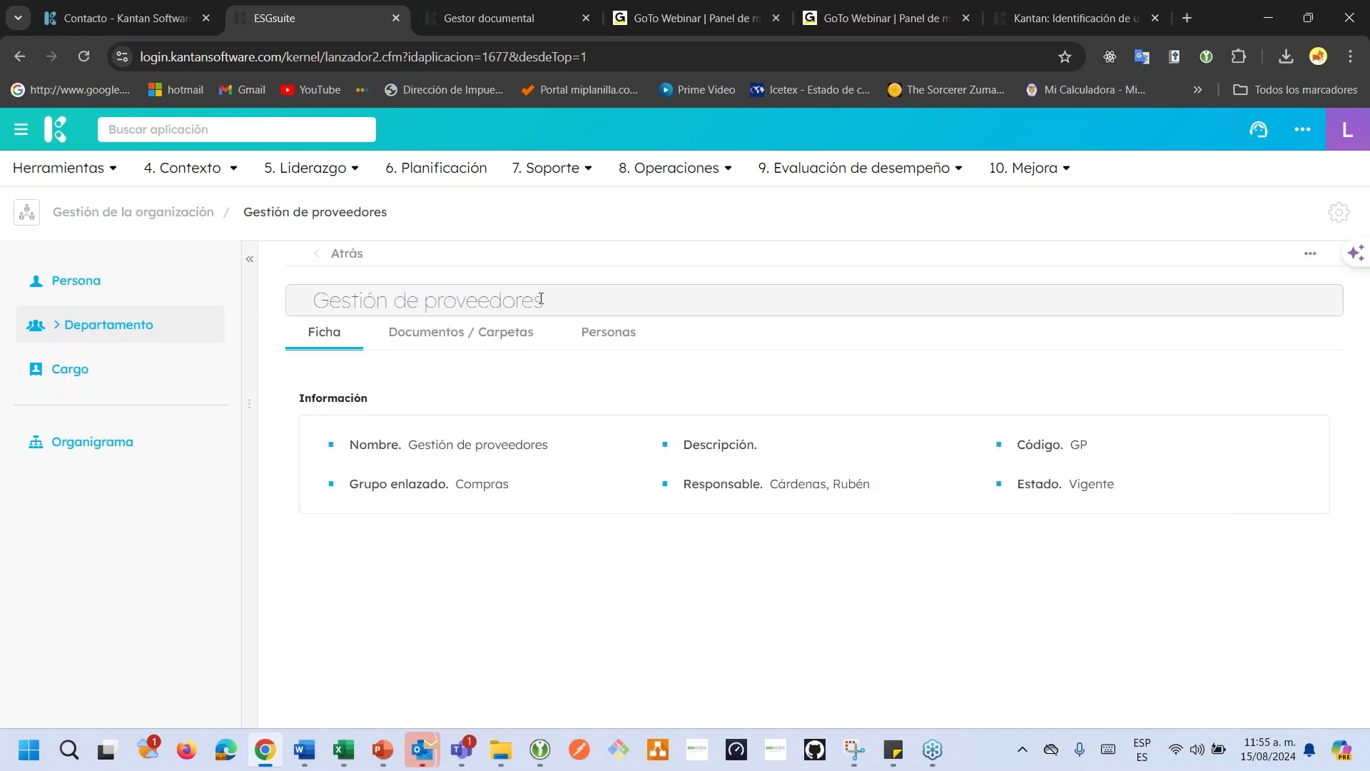
left_click_drag(543, 300, 320, 305)
key("ctrl+c")
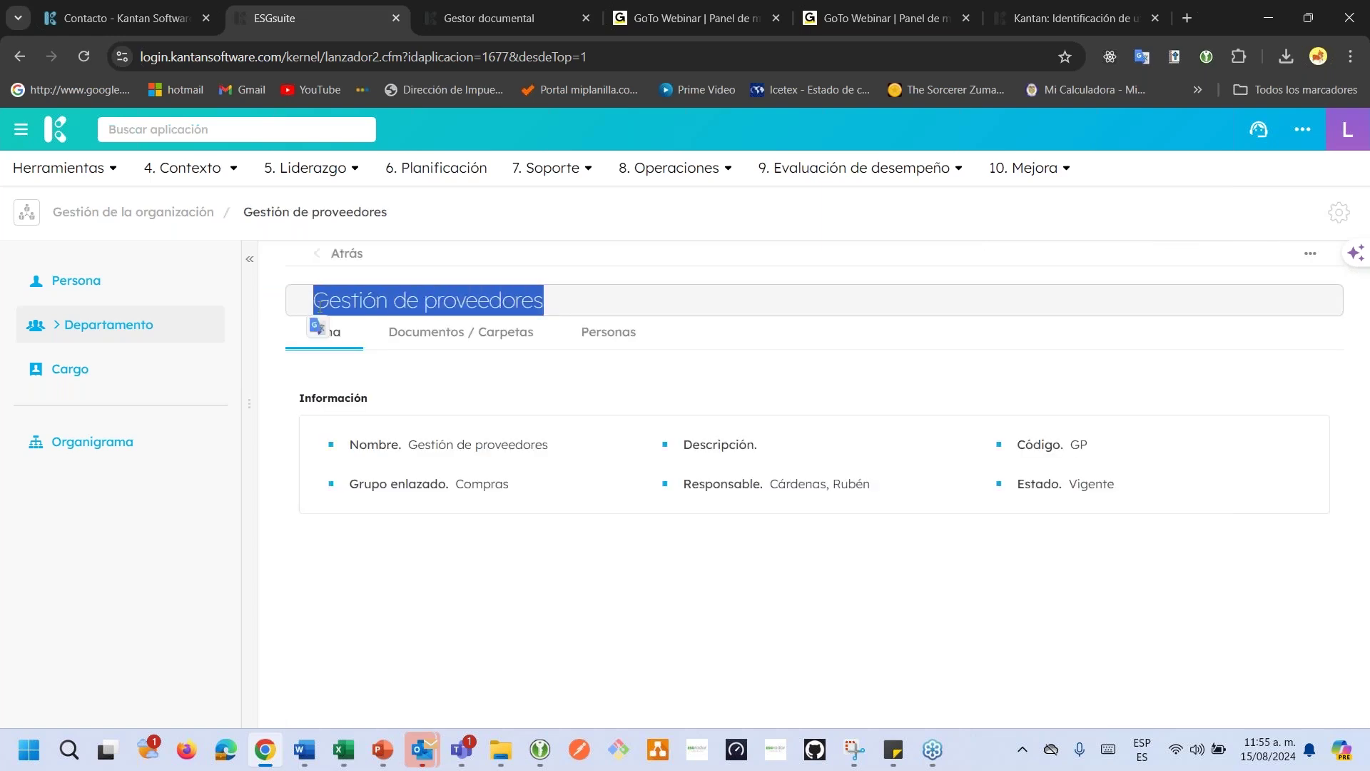
key("alt+Tab")
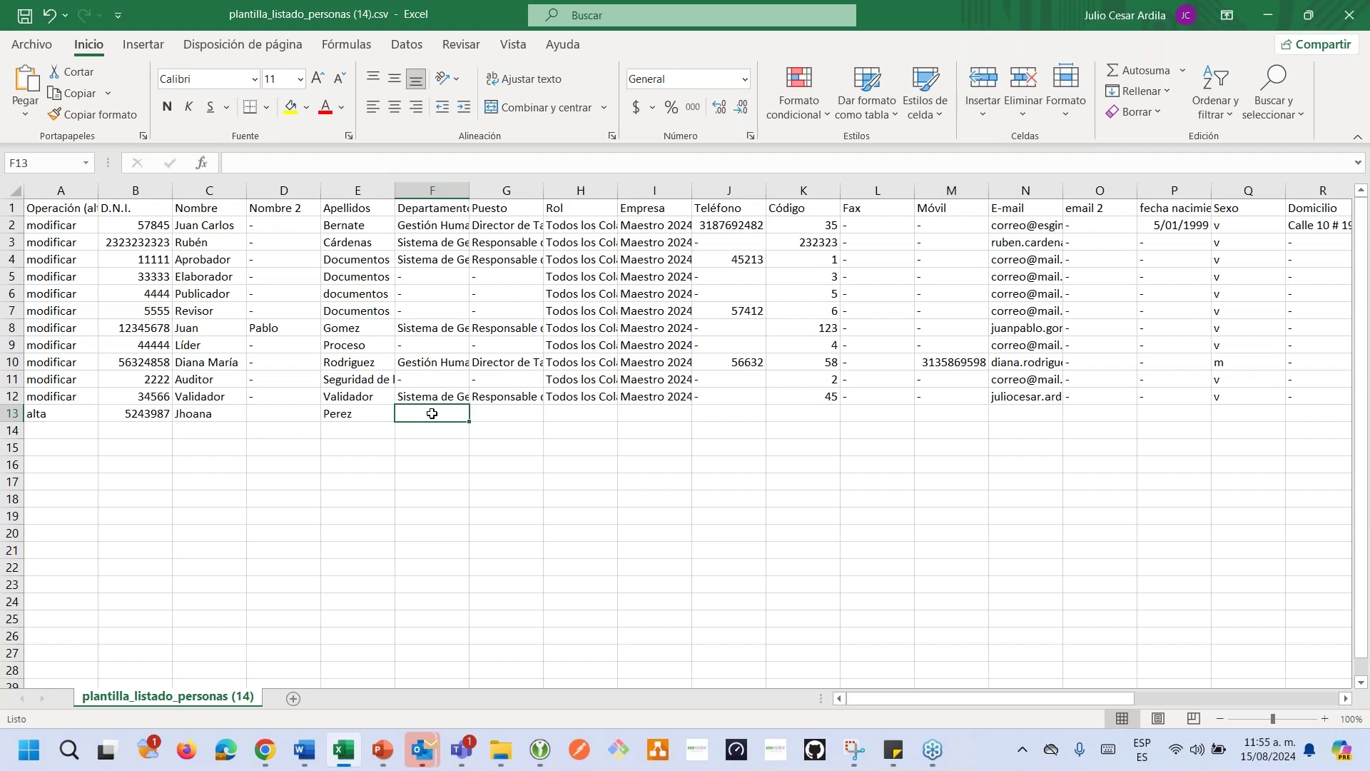
double_click(432, 414)
key("ctrl+v")
left_click(430, 453)
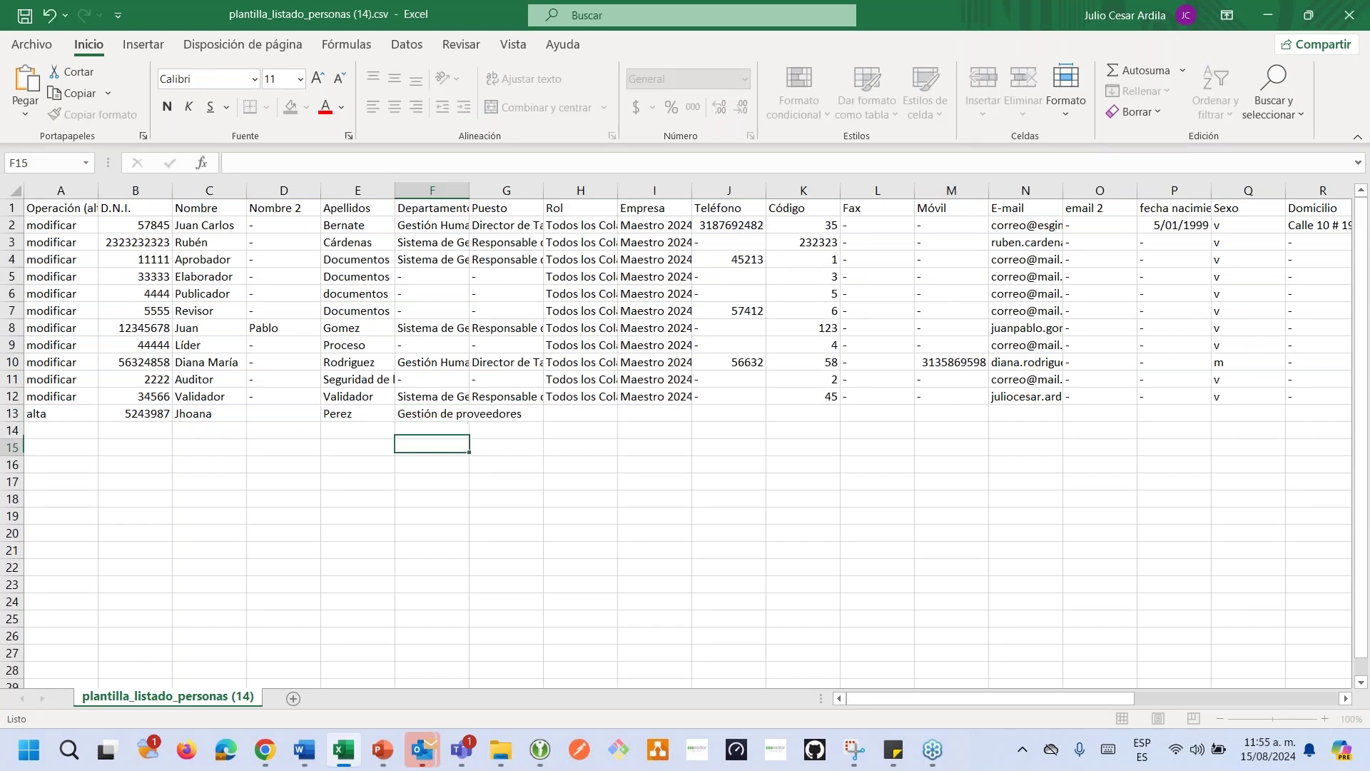
left_click(515, 414)
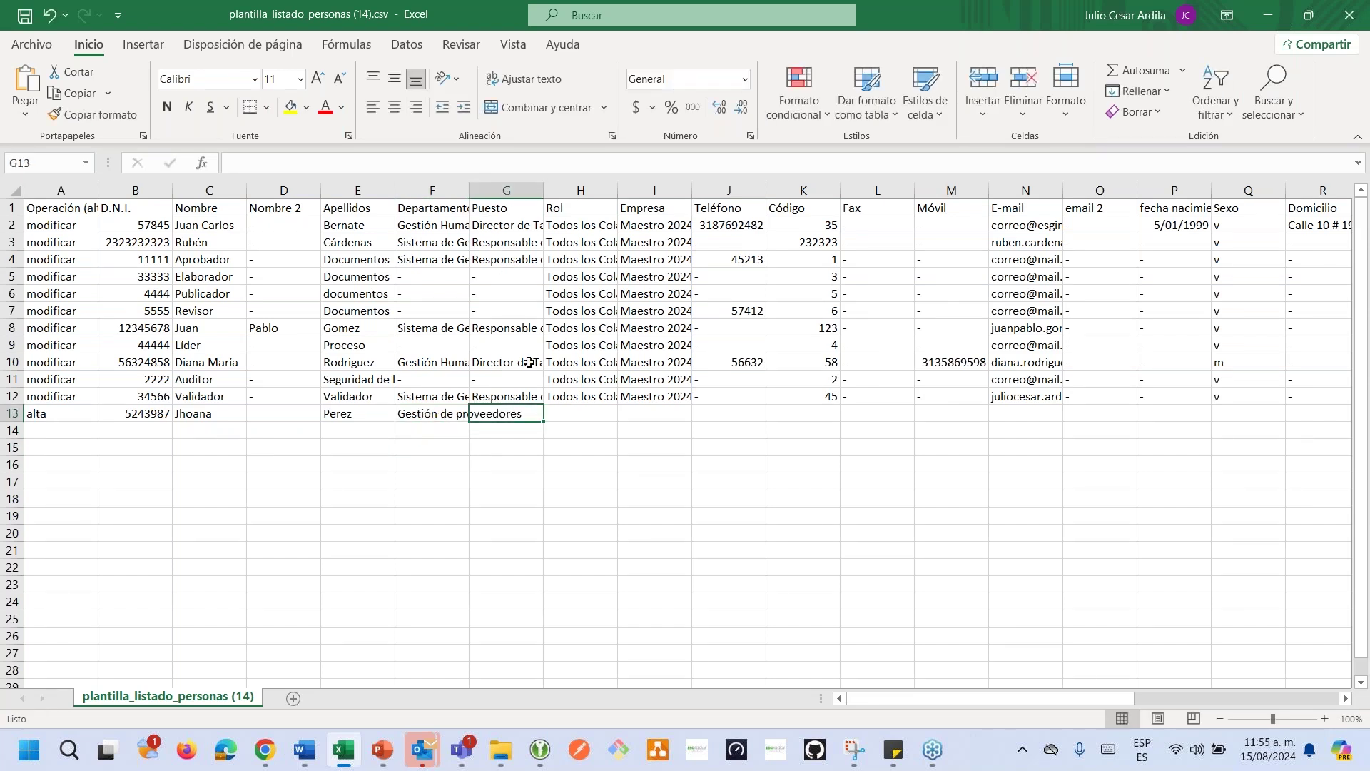
key("alt+Tab")
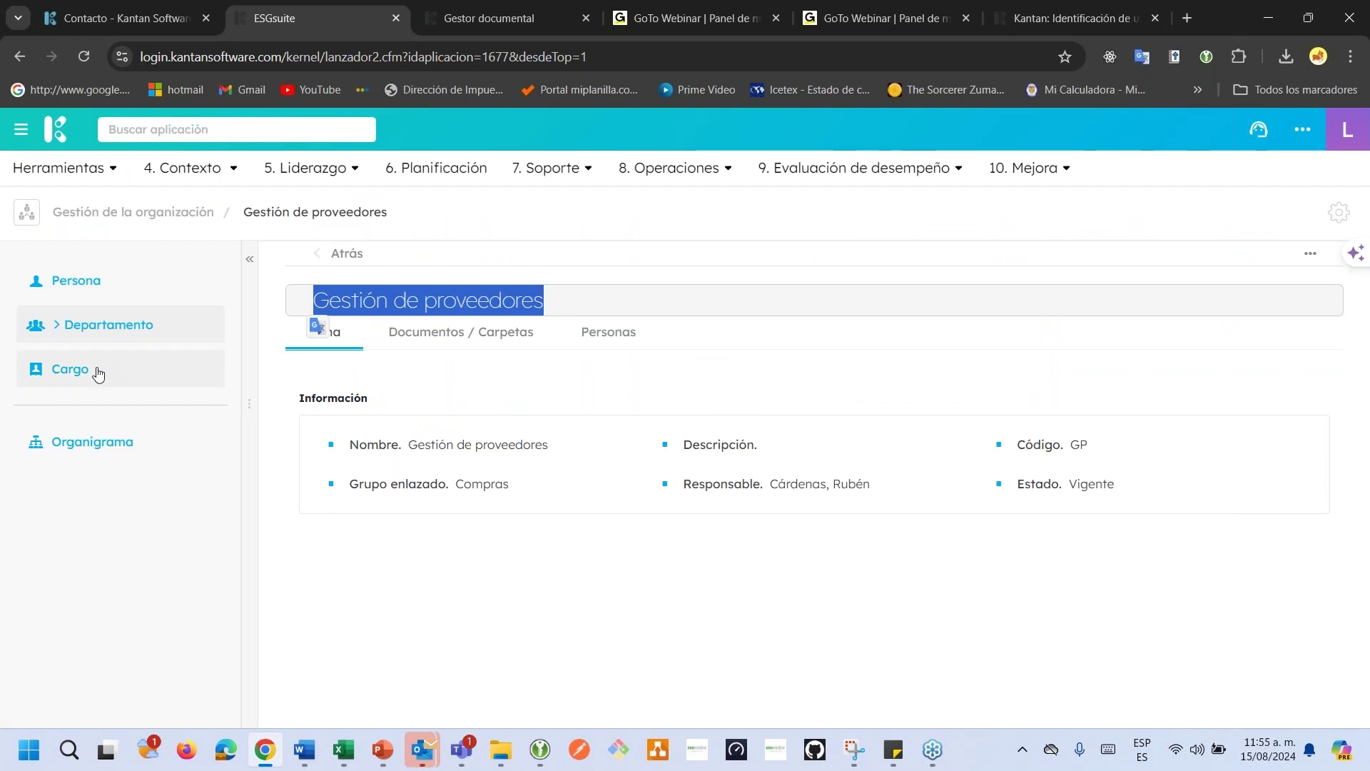
Copy the Auxiliar infraestructura position name from its Cargo record and return to Excel.
left_click(97, 372)
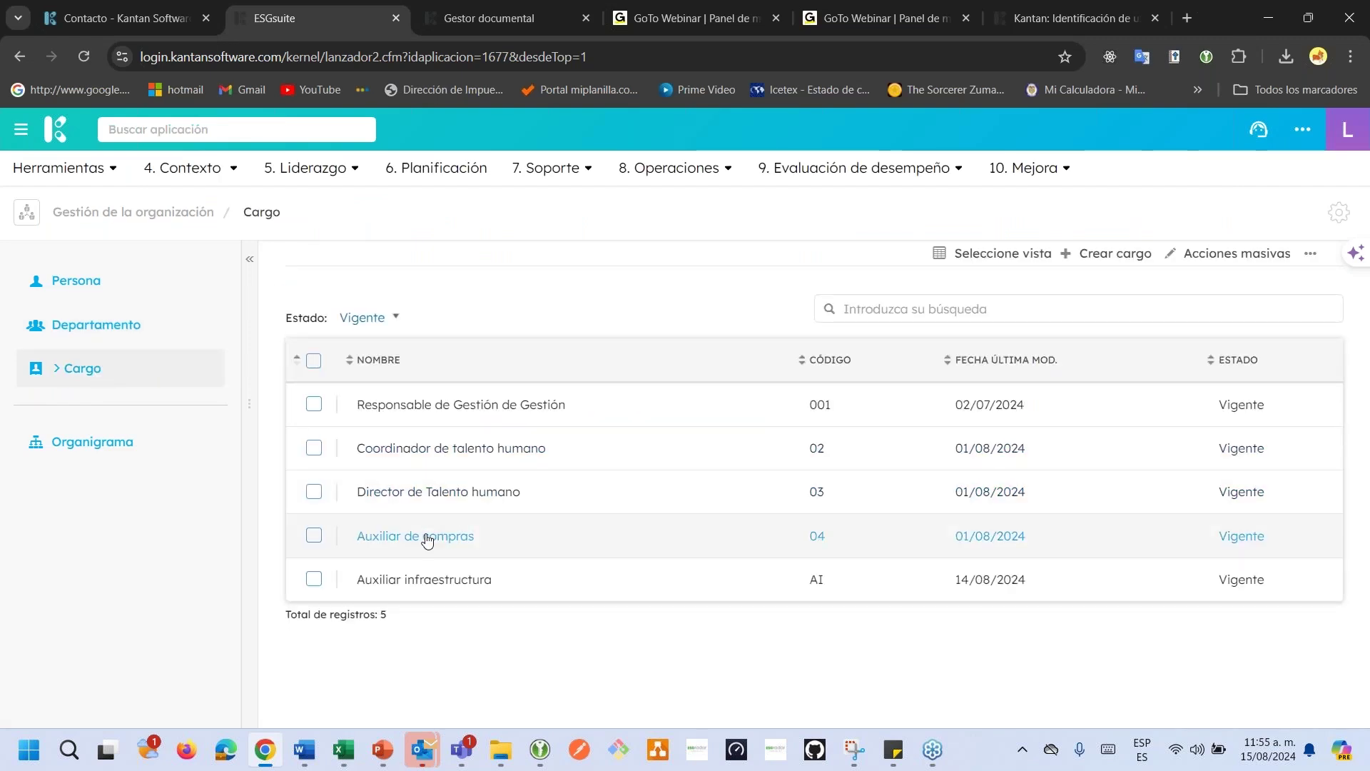
left_click(480, 591)
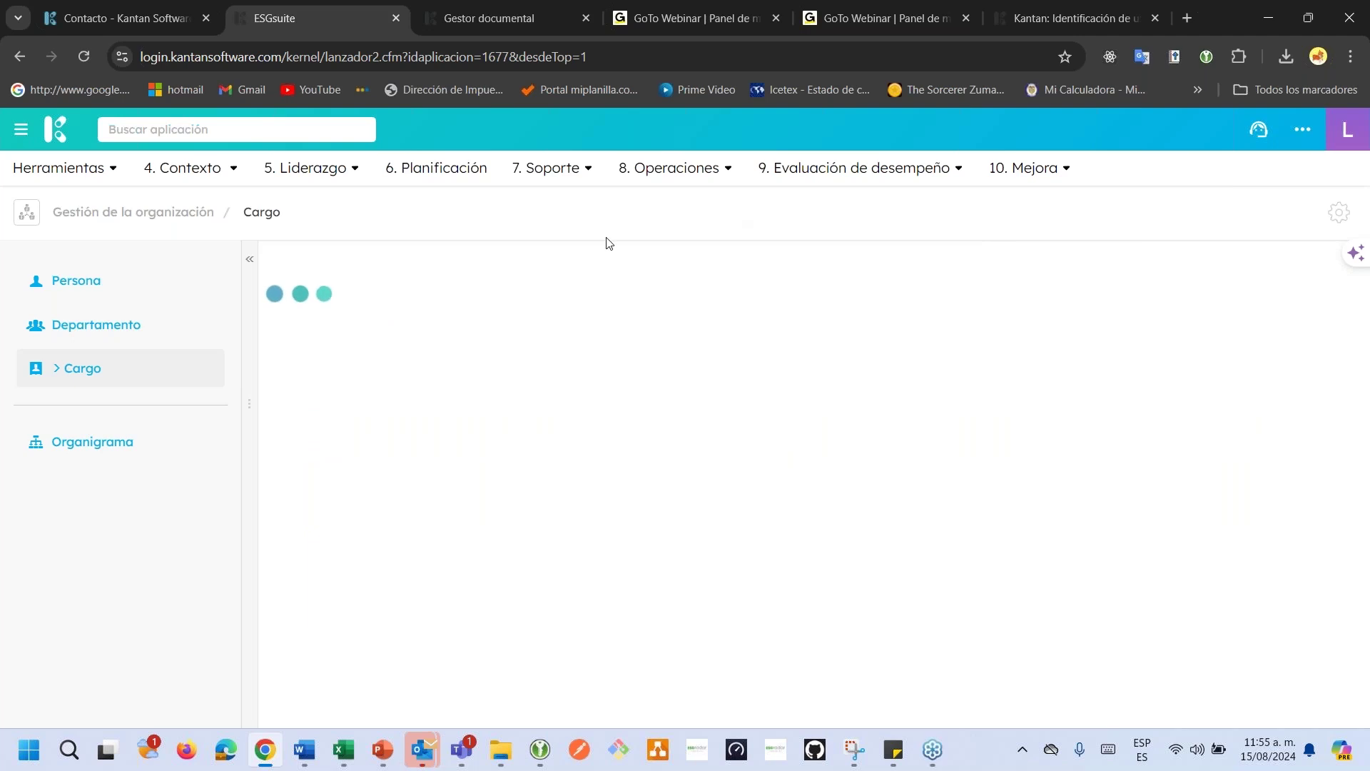
left_click_drag(525, 301, 313, 300)
key("ctrl+c")
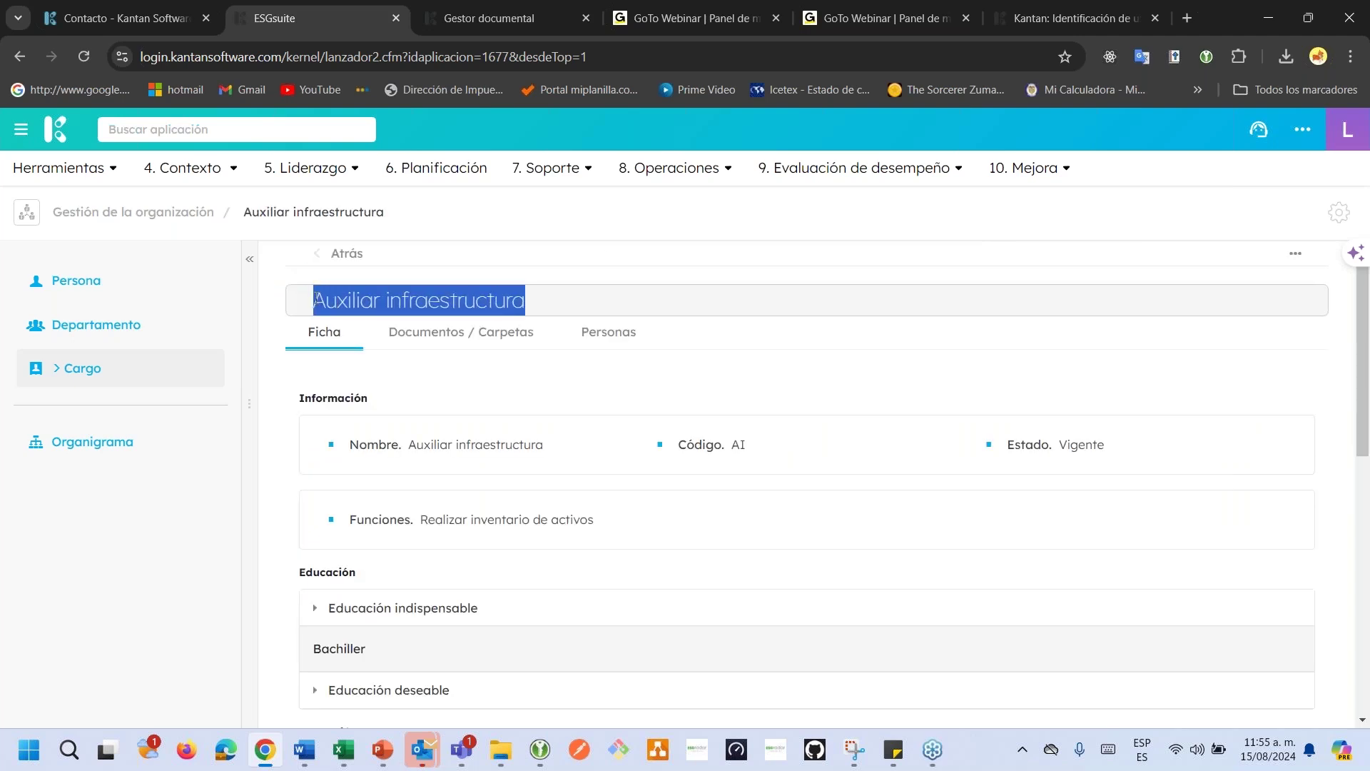
key("alt+Tab")
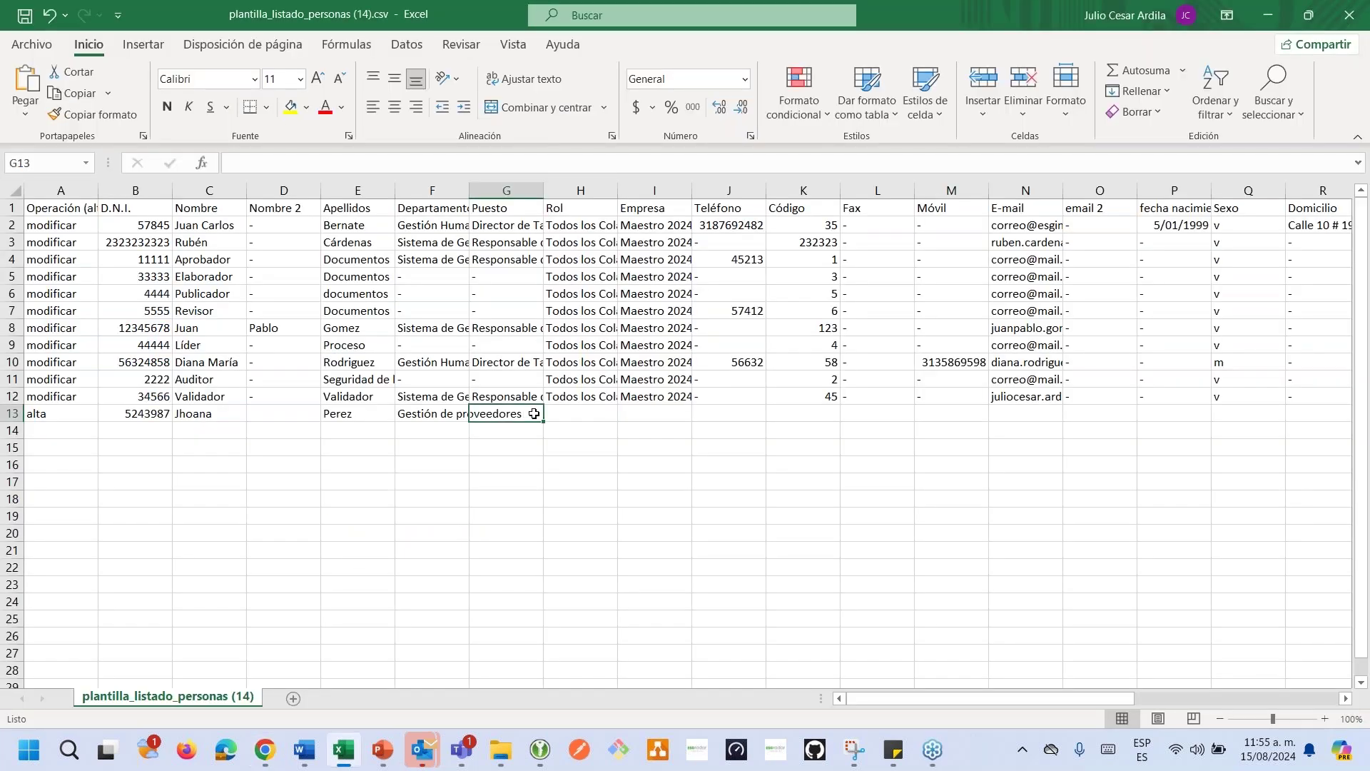
Paste Auxiliar infraestructura into Puesto cell G13 and check an existing Rol value.
key("ctrl+v")
left_click(540, 489)
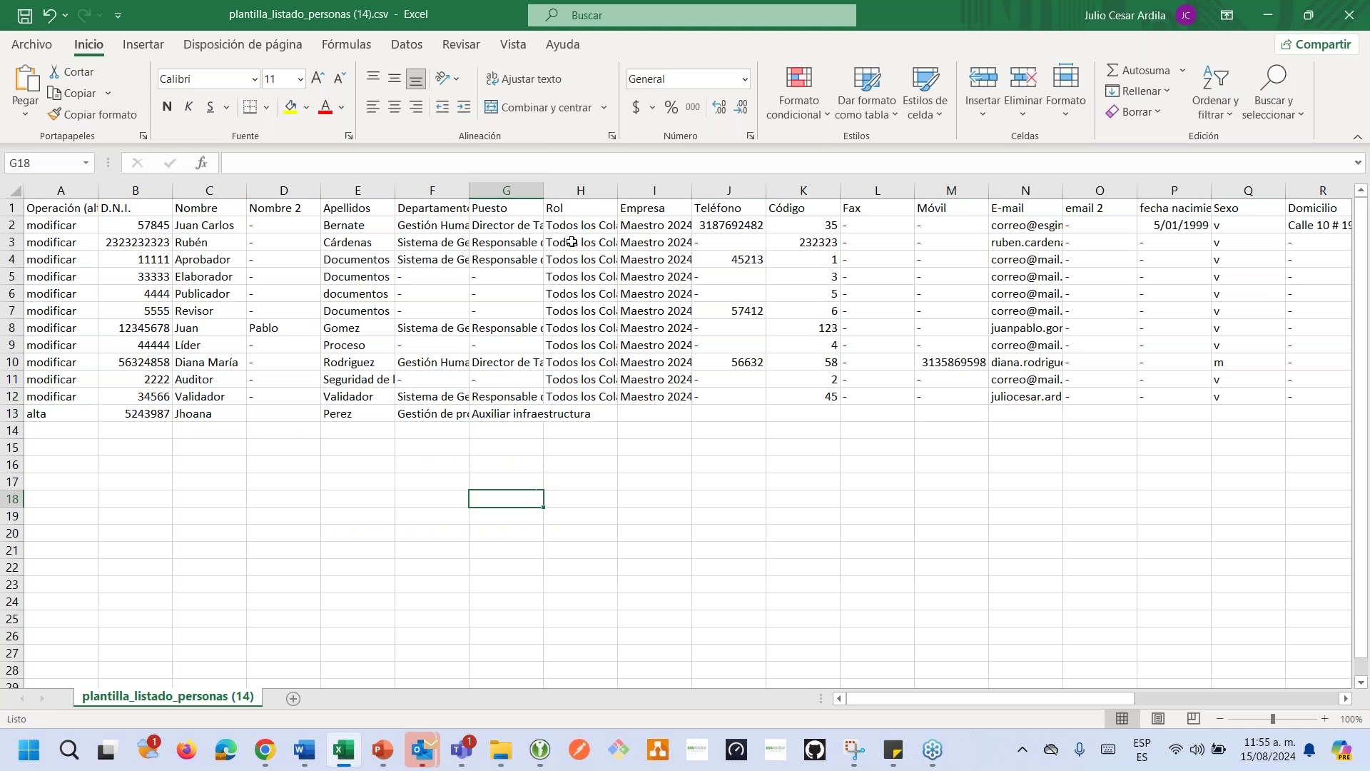
left_click(563, 310)
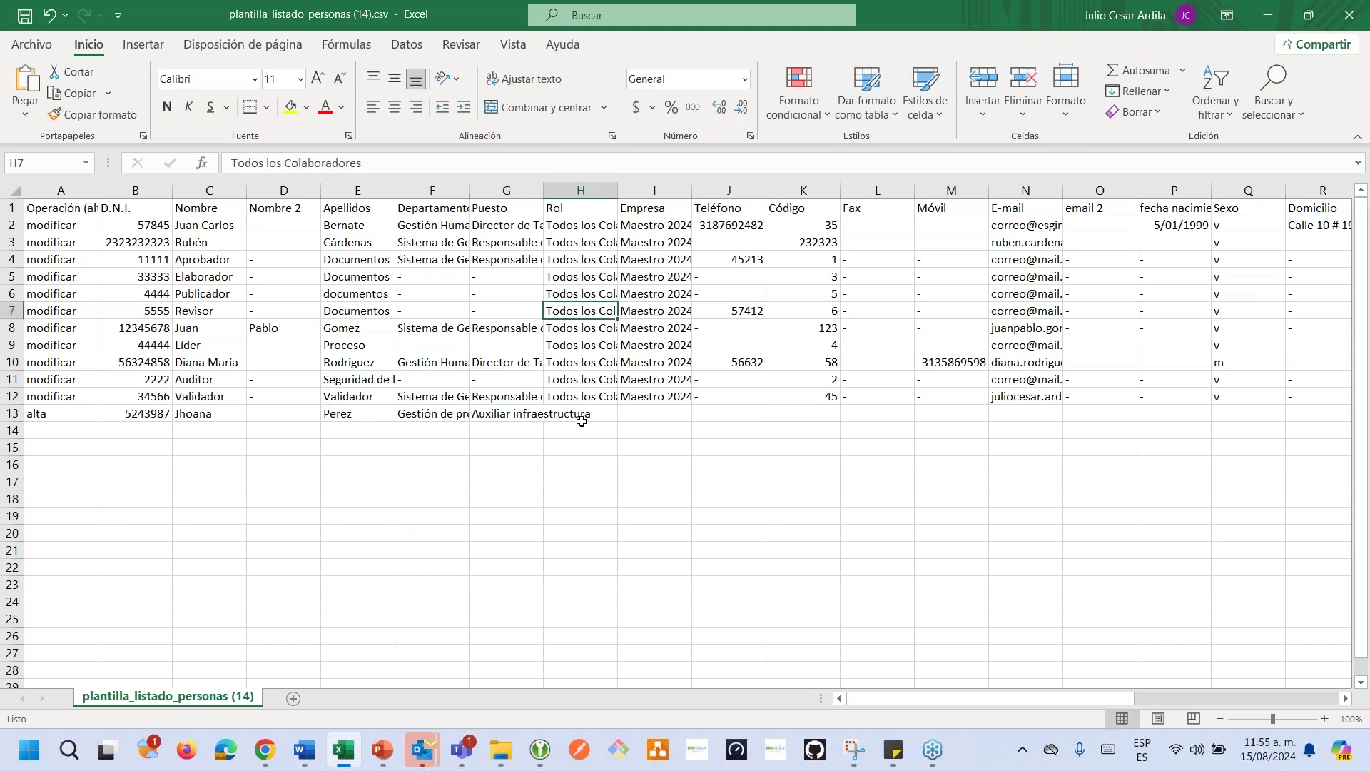
left_click(584, 414)
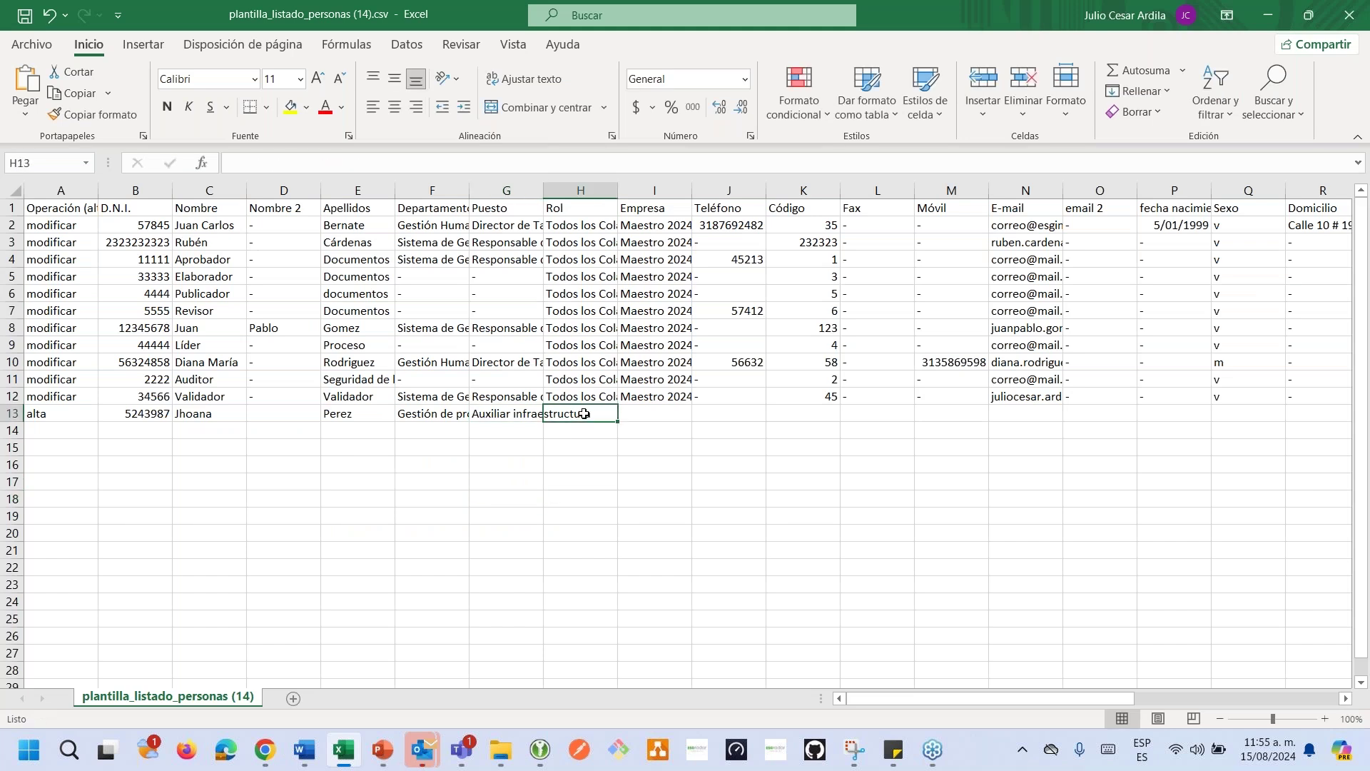
key("alt+Tab")
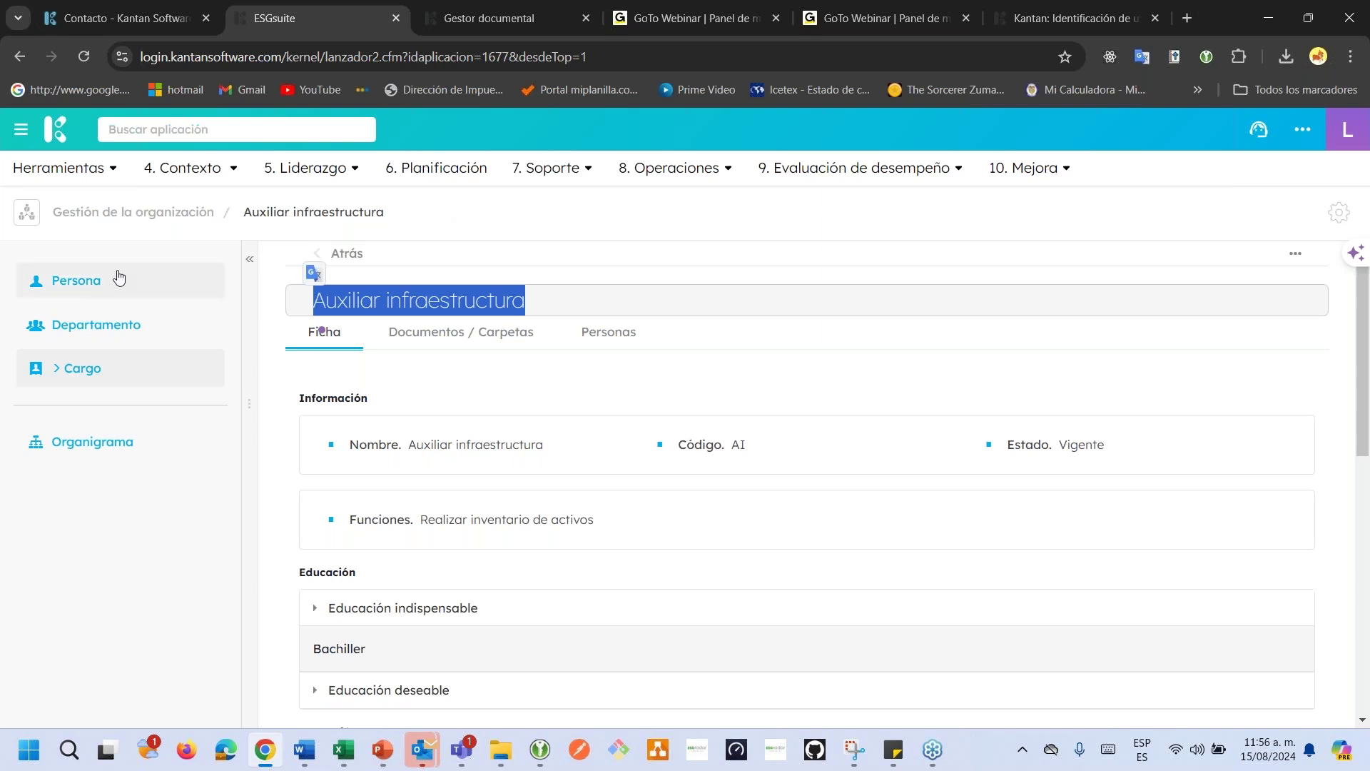
key("alt+Tab")
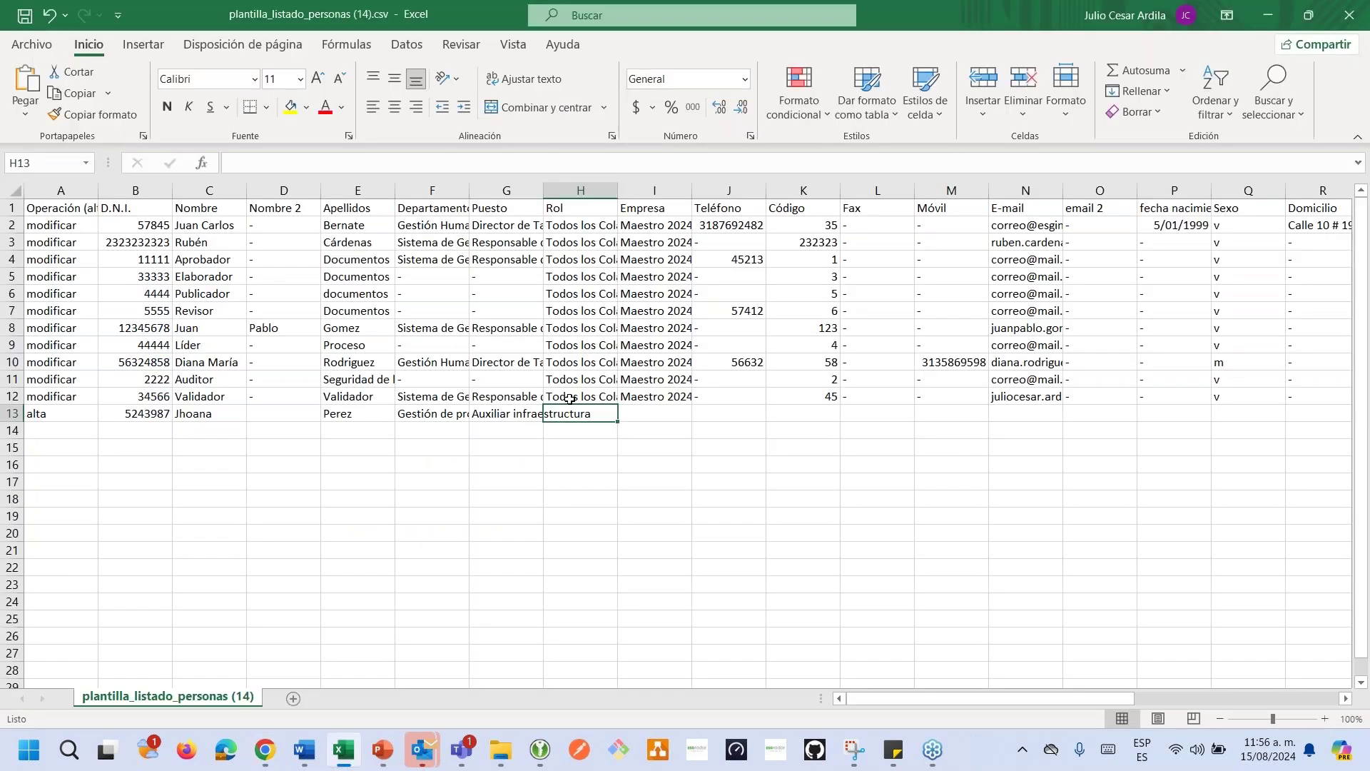
Copy Gestor documental from row 12's roles into H13, removing the stray leading comma.
left_click(569, 399)
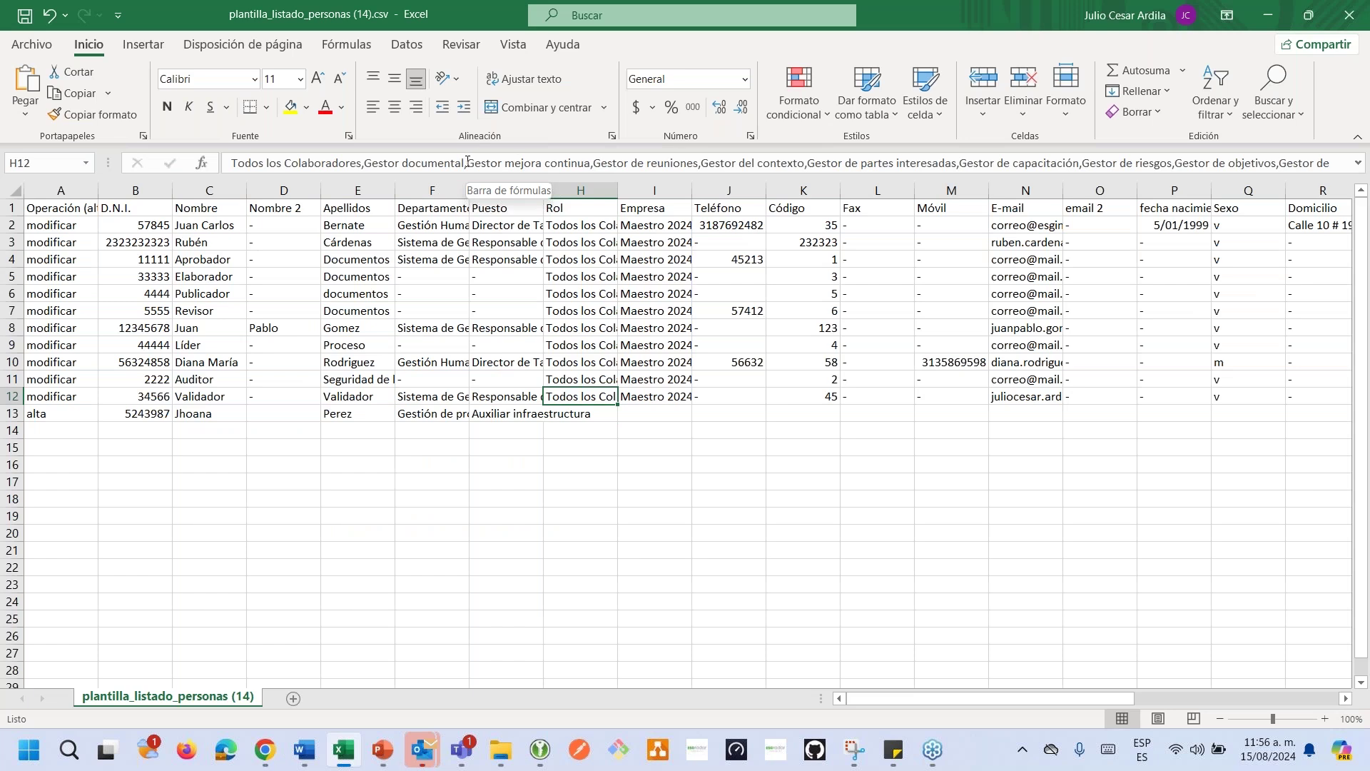
mouse_move(464, 163)
left_mouse_down()
mouse_move(361, 165)
mouse_move(464, 165)
left_mouse_up()
left_click(576, 436)
double_click(576, 415)
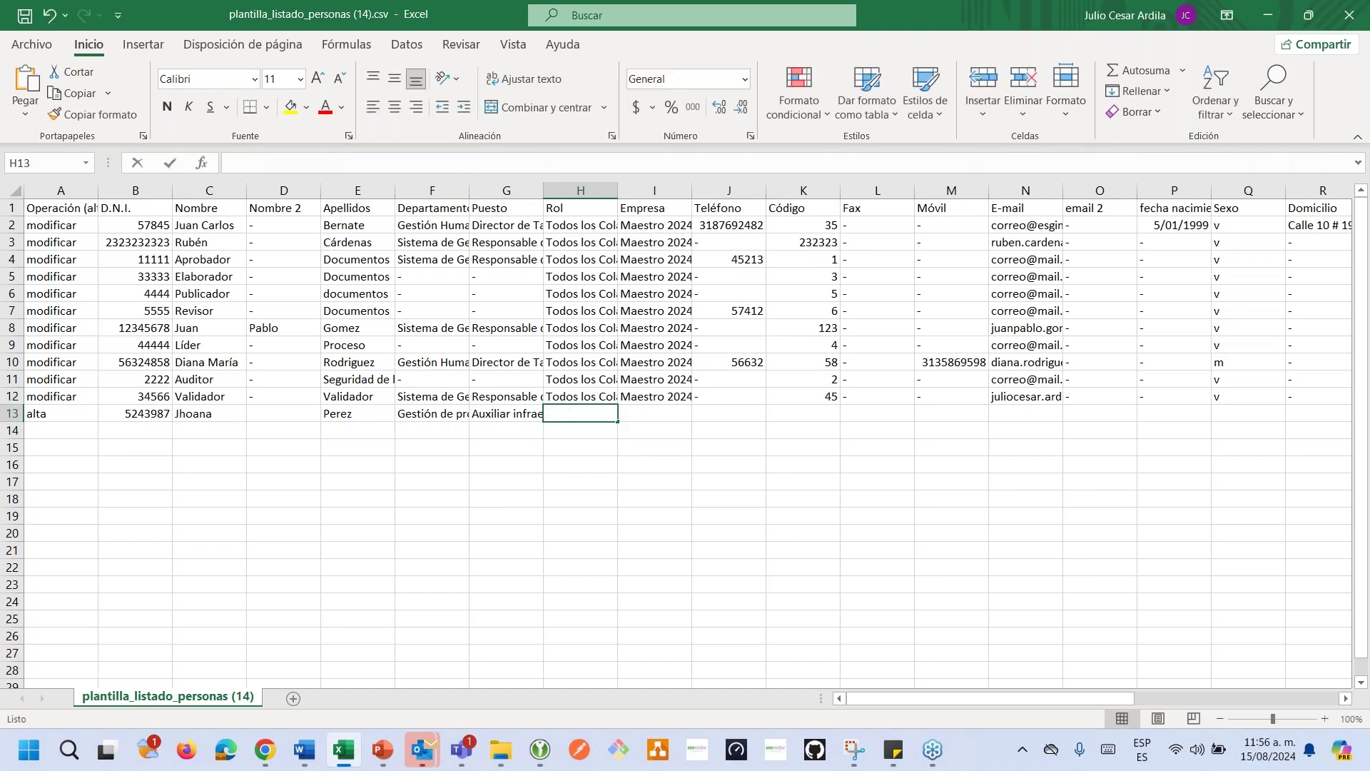
type(",Gestor documental")
left_click(551, 412)
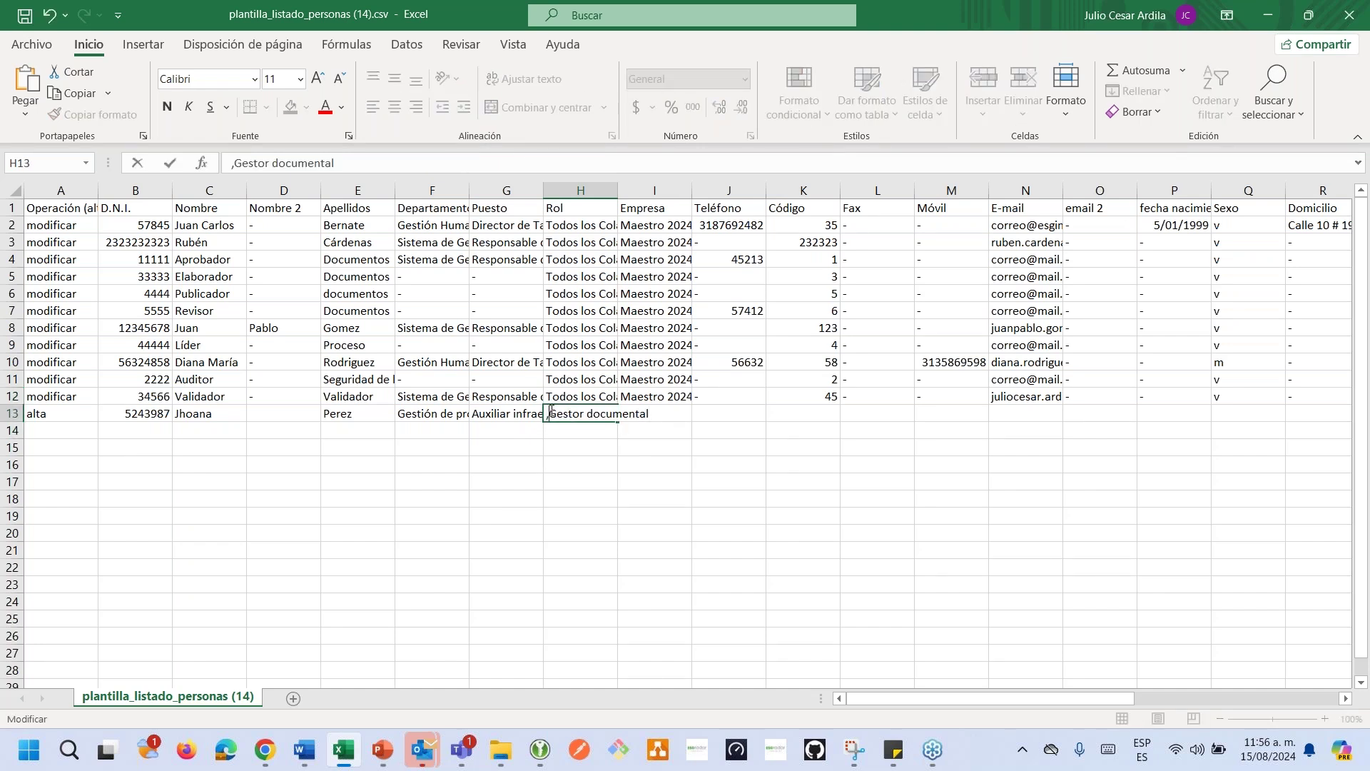
key("BackSpace")
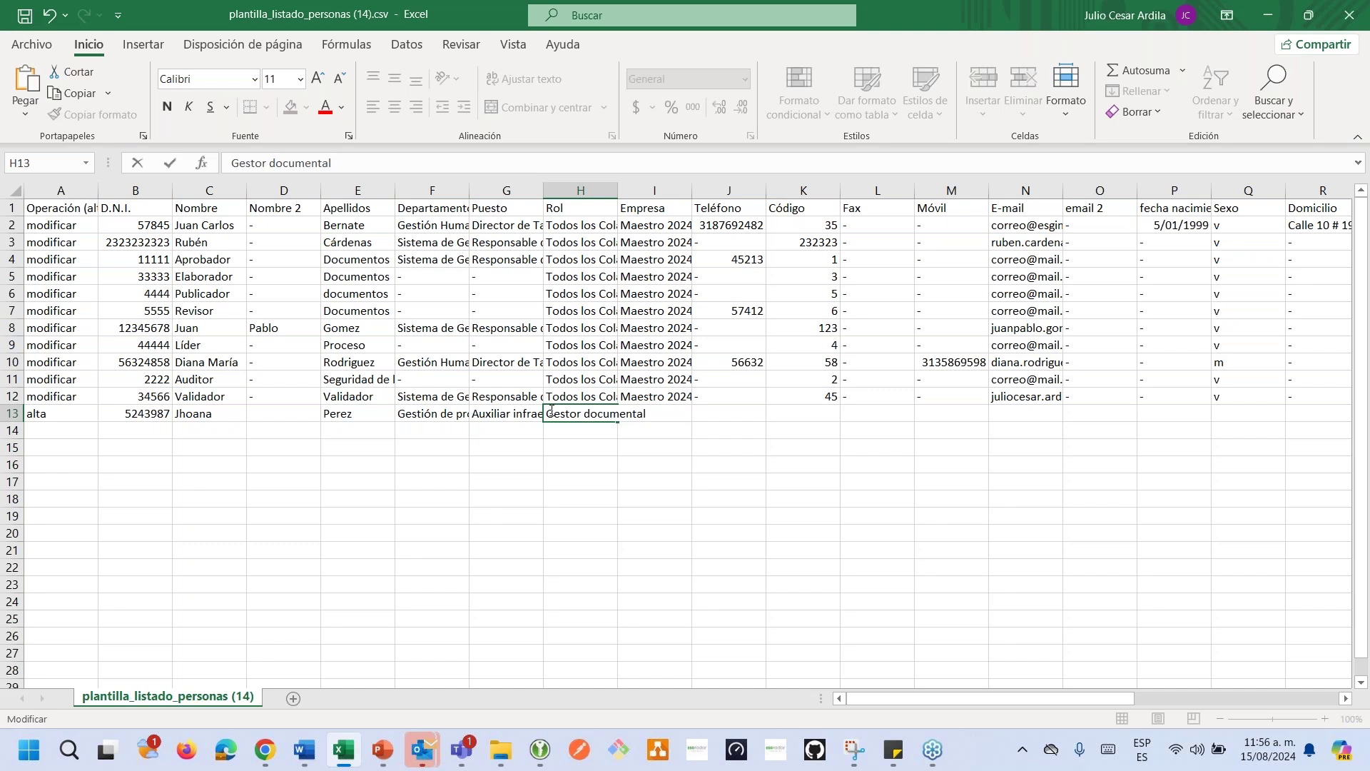
left_click(576, 477)
Append Gestor mejora continua and Gestor de reuniones to row 13's Rol.
left_click(576, 415)
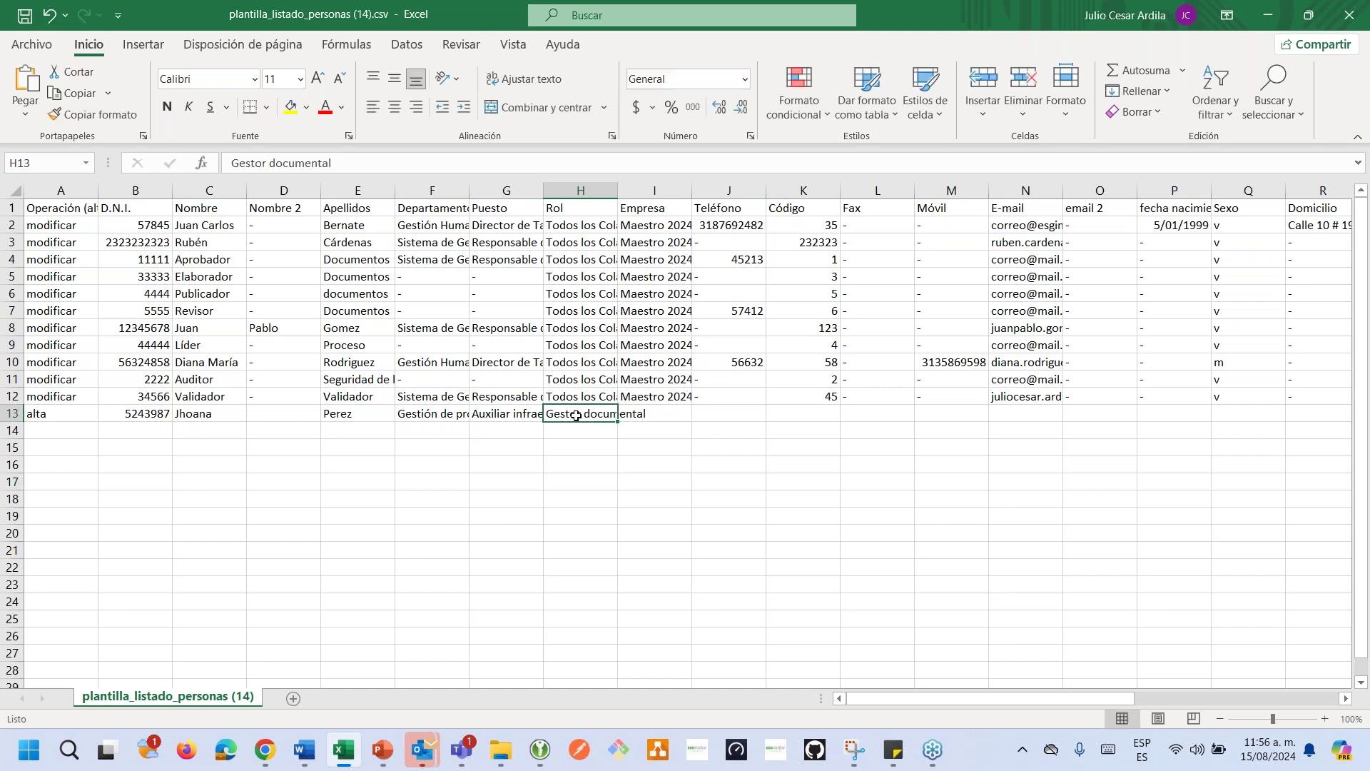
left_click(576, 396)
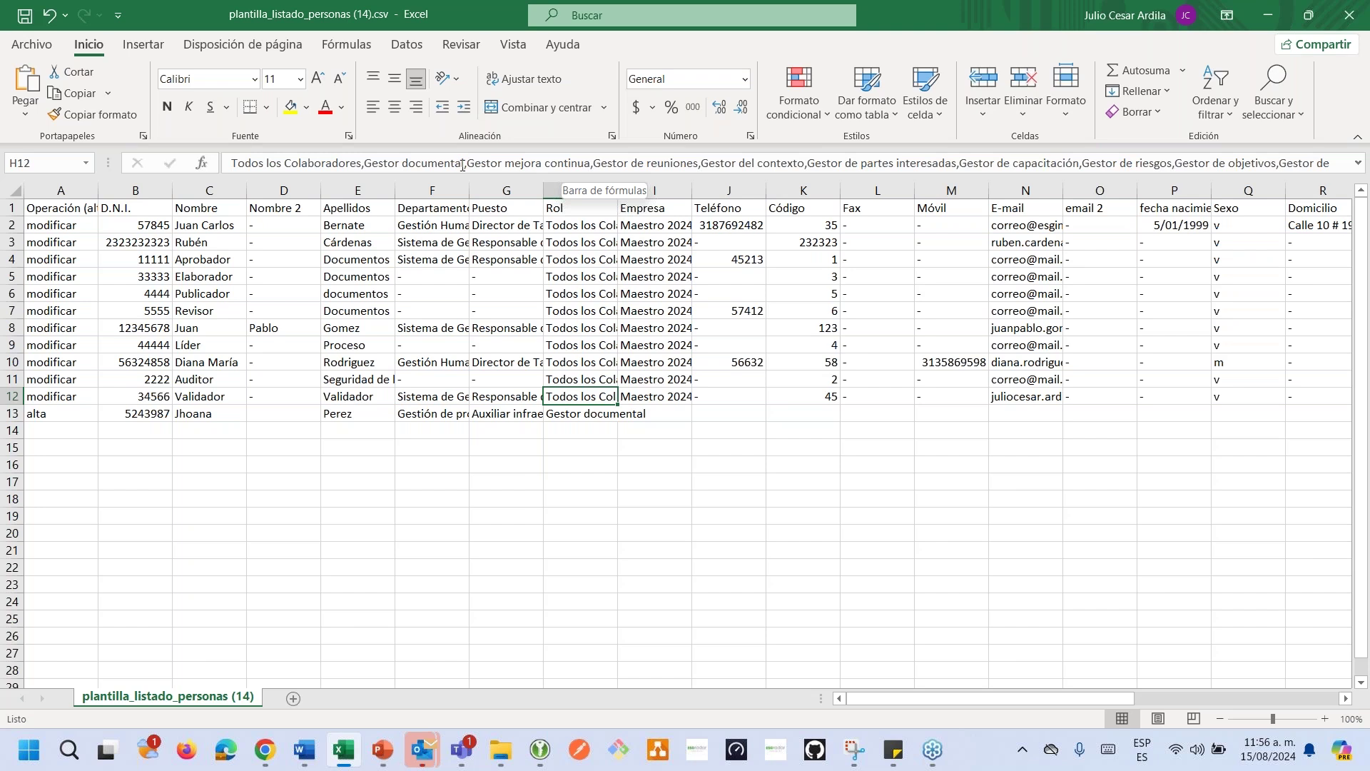
mouse_move(463, 165)
left_mouse_down()
mouse_move(697, 166)
mouse_move(462, 164)
left_mouse_up()
key("ctrl+c")
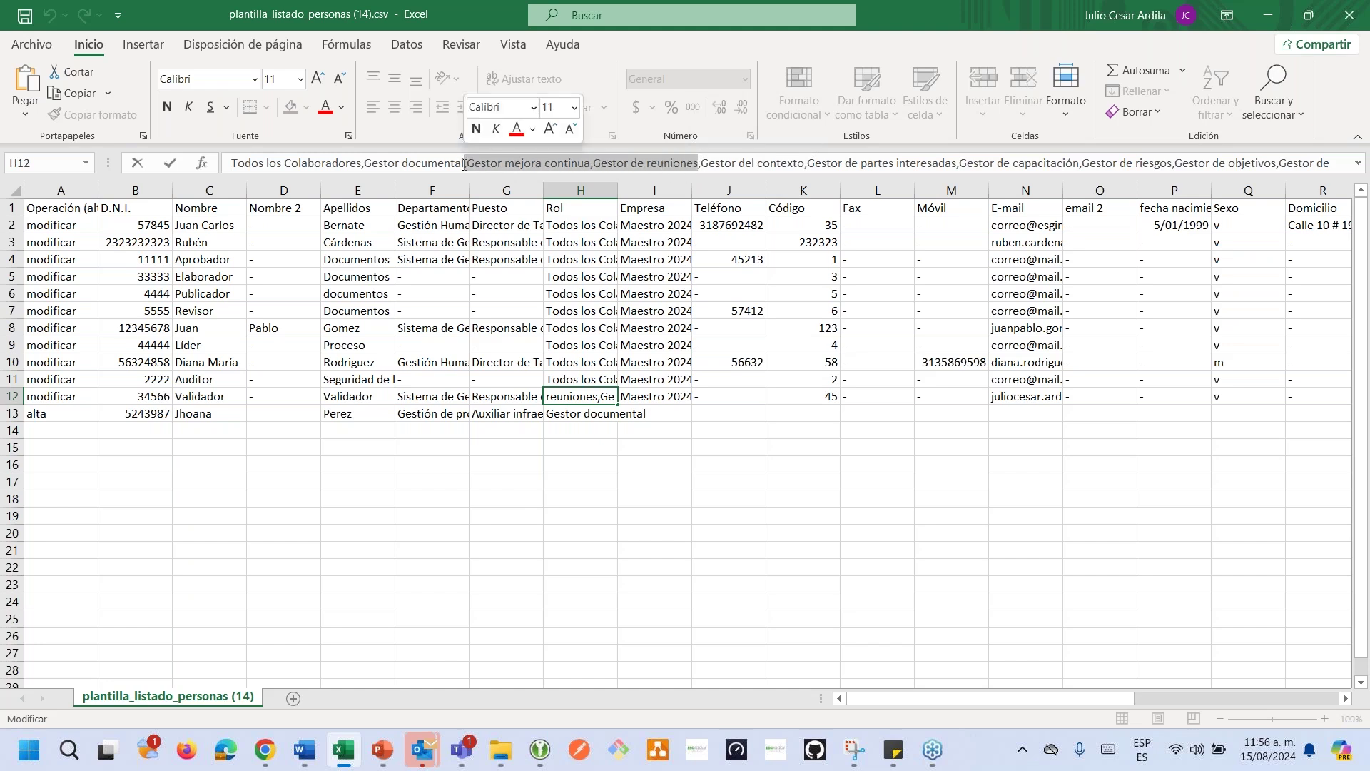
double_click(598, 413)
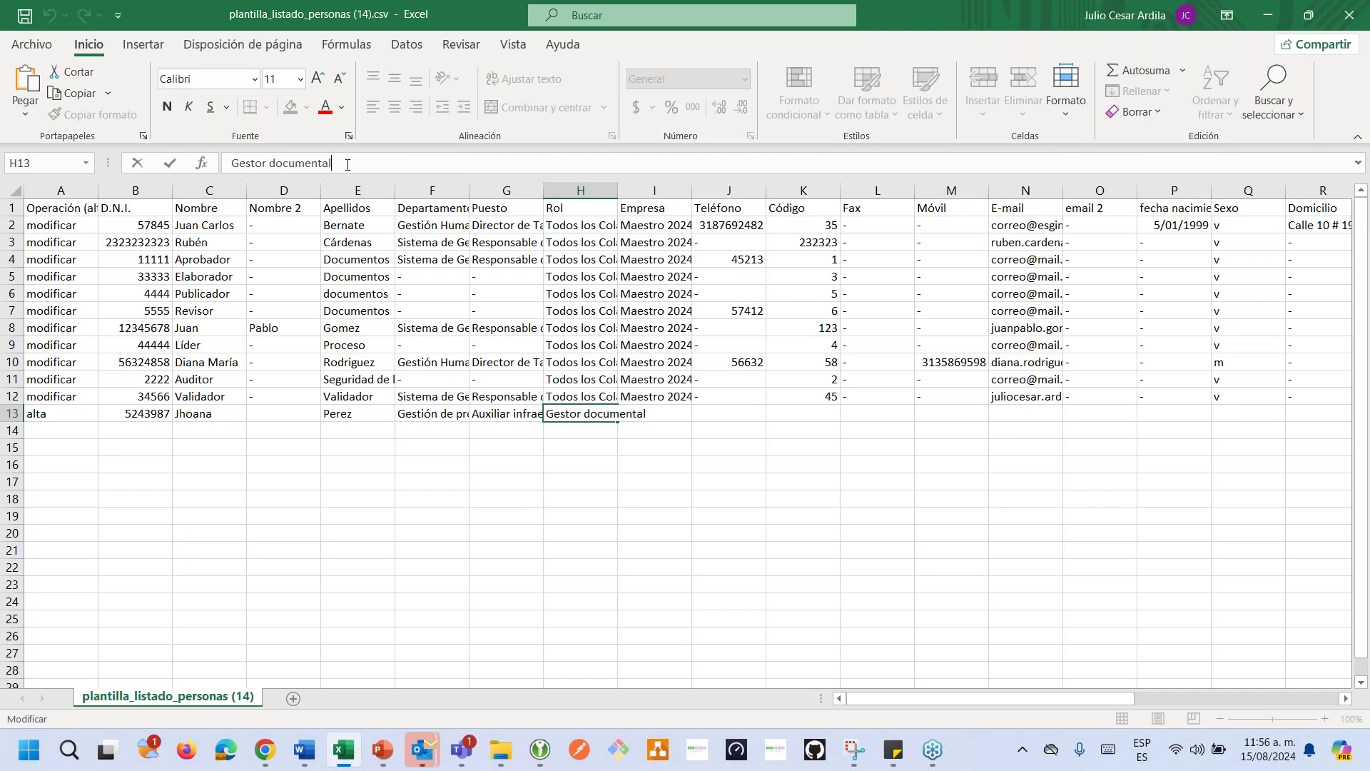
key("ctrl+v")
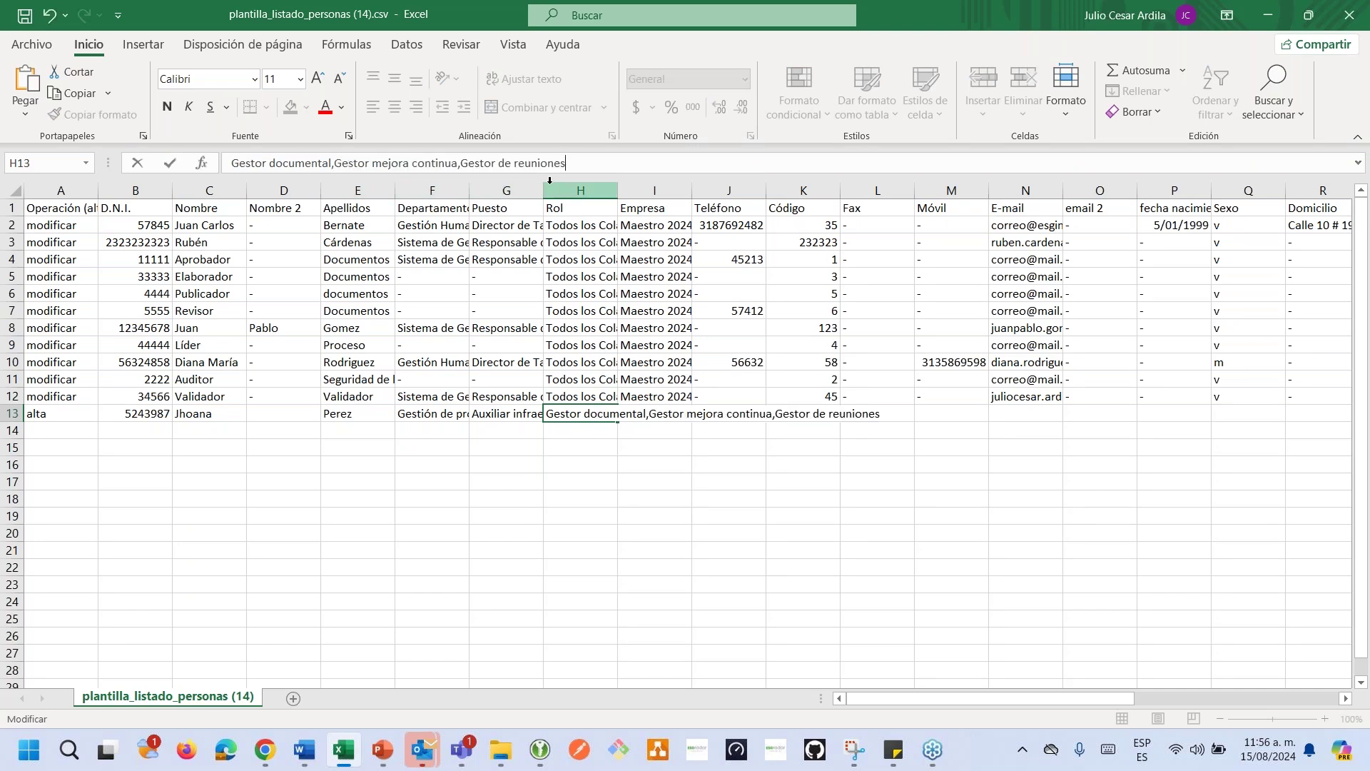
left_click(586, 448)
Check the Maestro 2024 Empresa value, then enter Teléfono 34567 and Código 85413 in row 13.
left_click(639, 412)
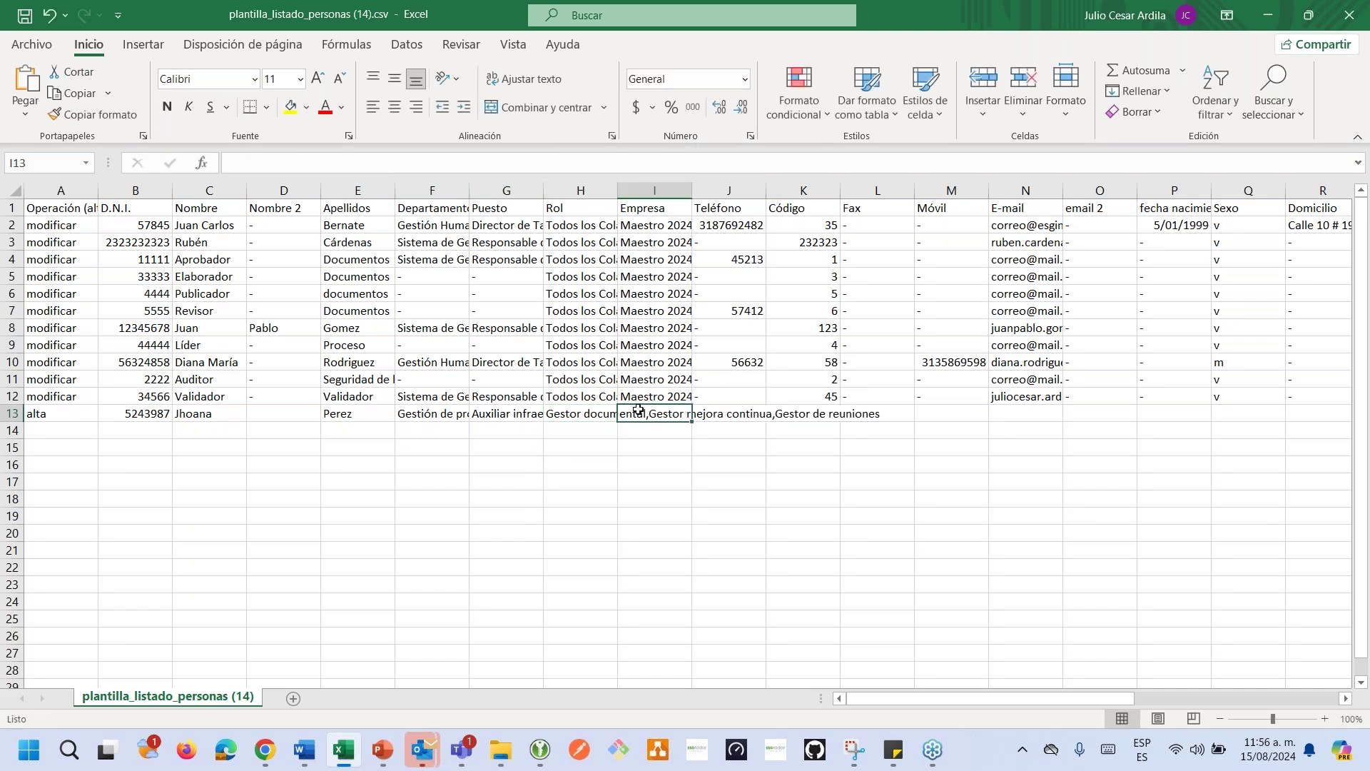
left_click(641, 383)
left_click_drag(326, 163, 229, 165)
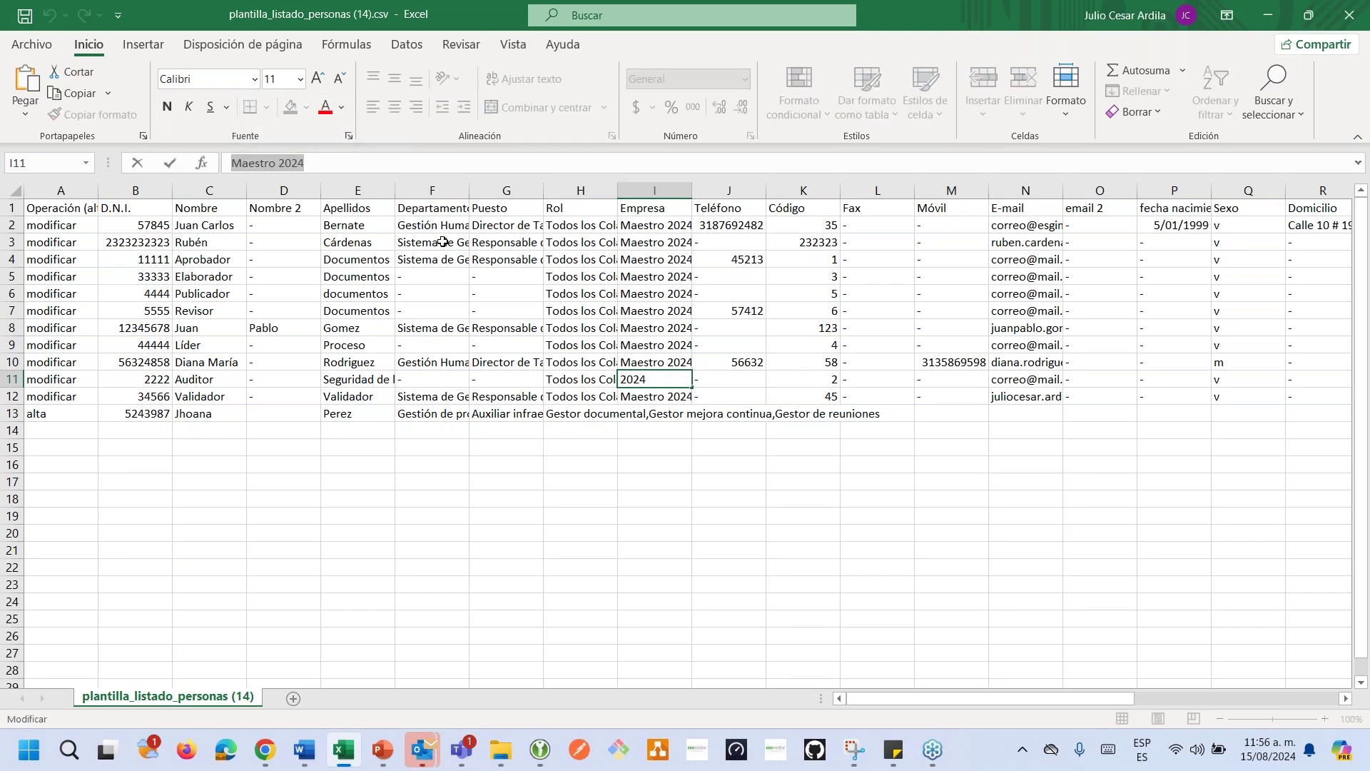
left_click(640, 463)
left_click(652, 414)
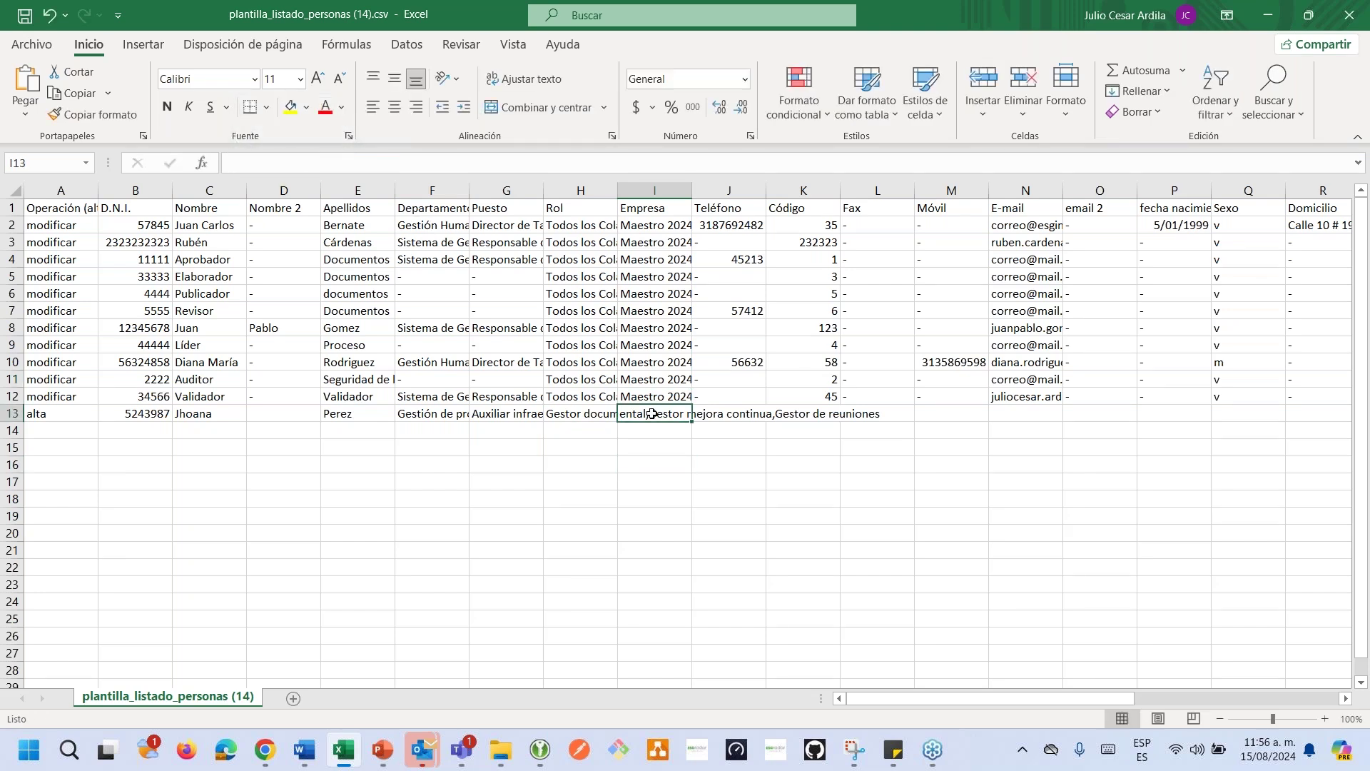
left_click(739, 414)
type("34567")
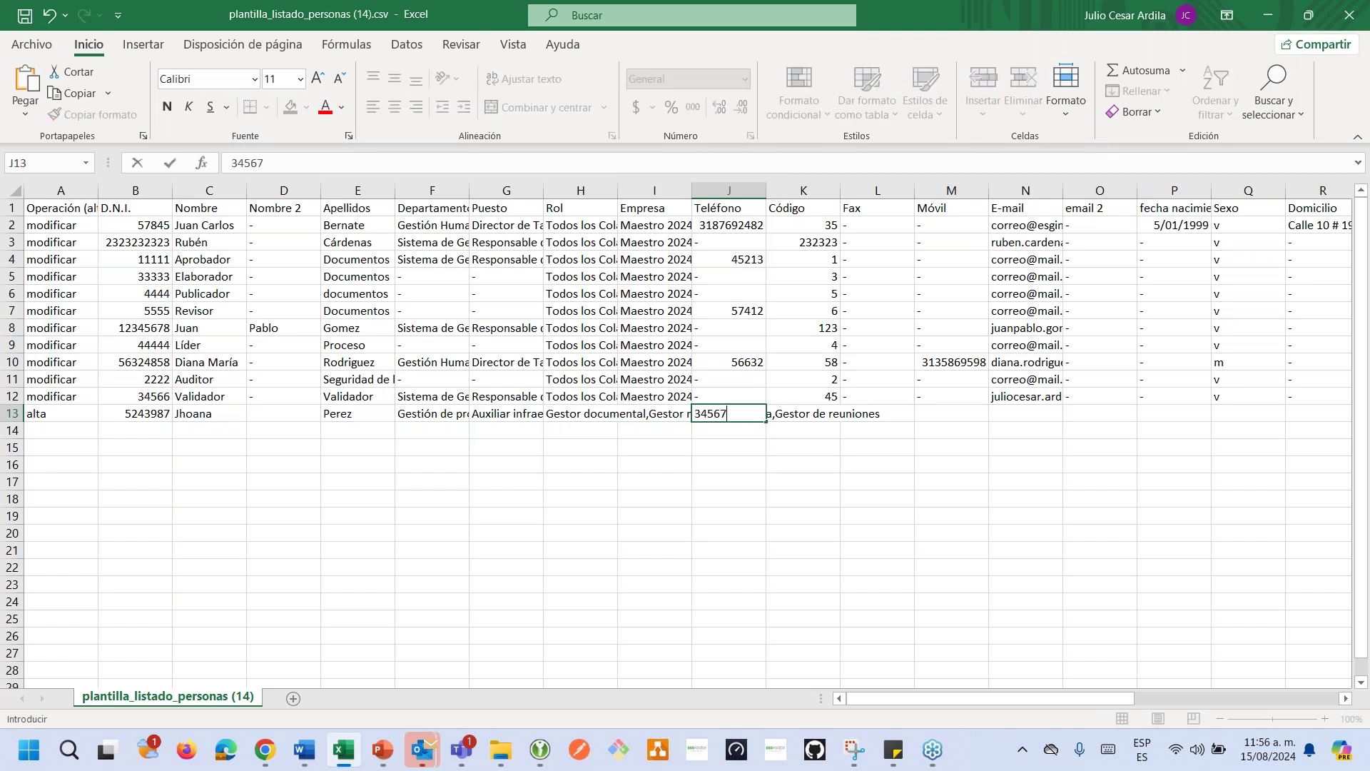
left_click(799, 413)
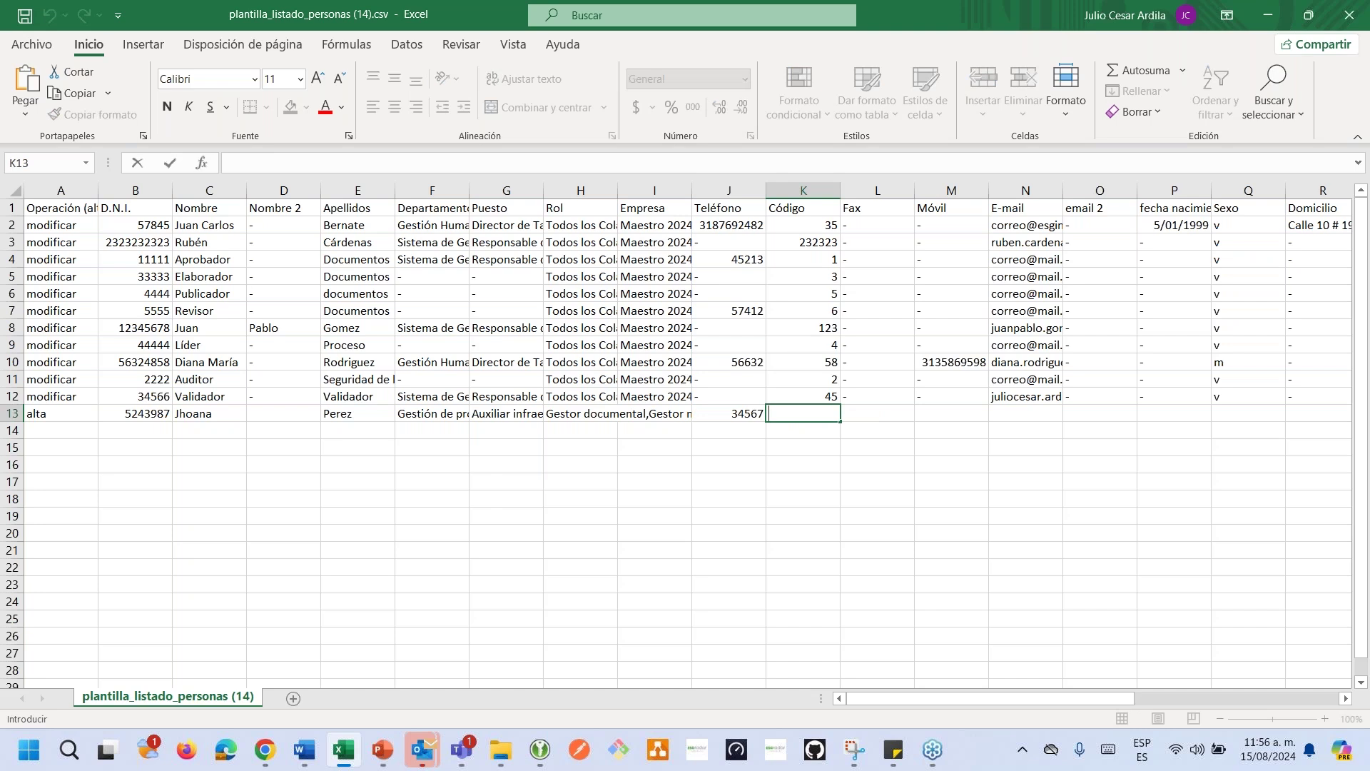
type("85413")
left_click(925, 402)
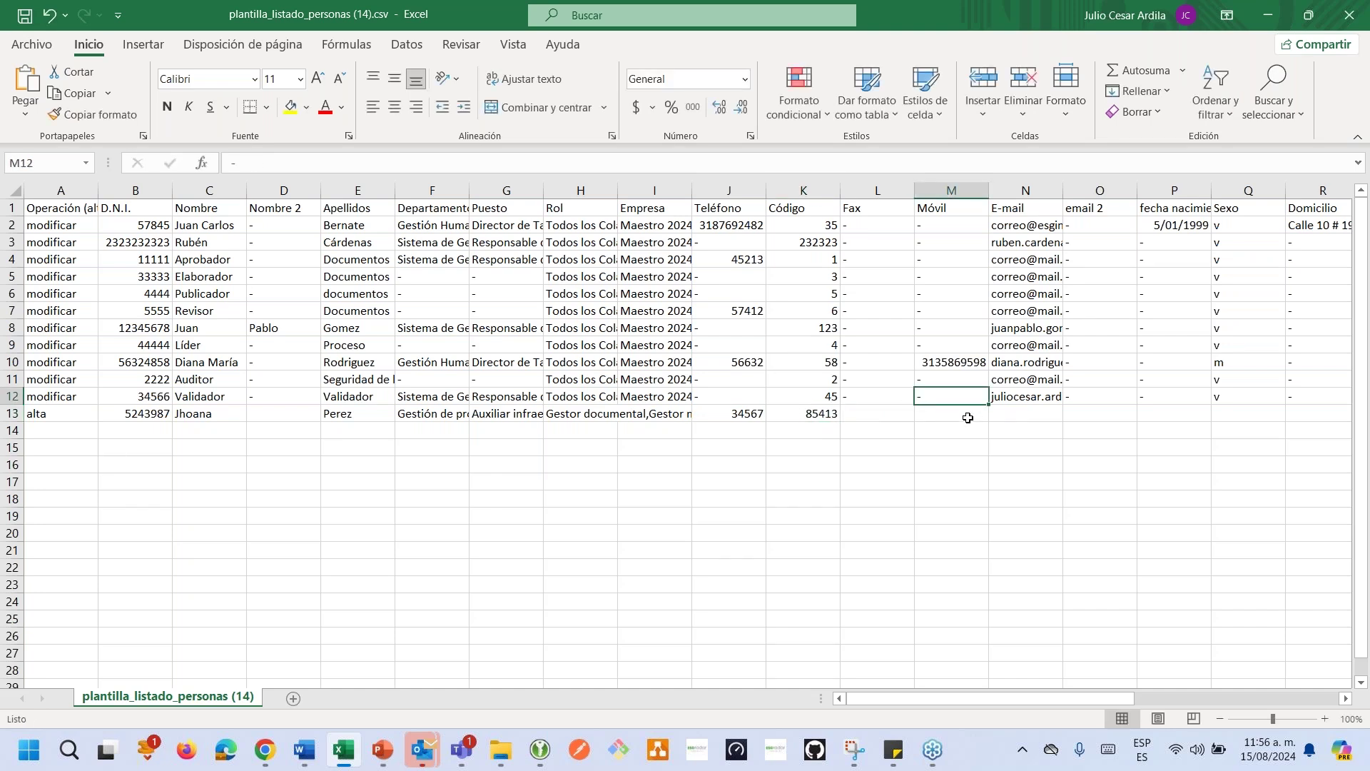
Copy the placeholder e-mail address from an existing row into row 13's E-mail cell.
left_click(1013, 414)
type("m")
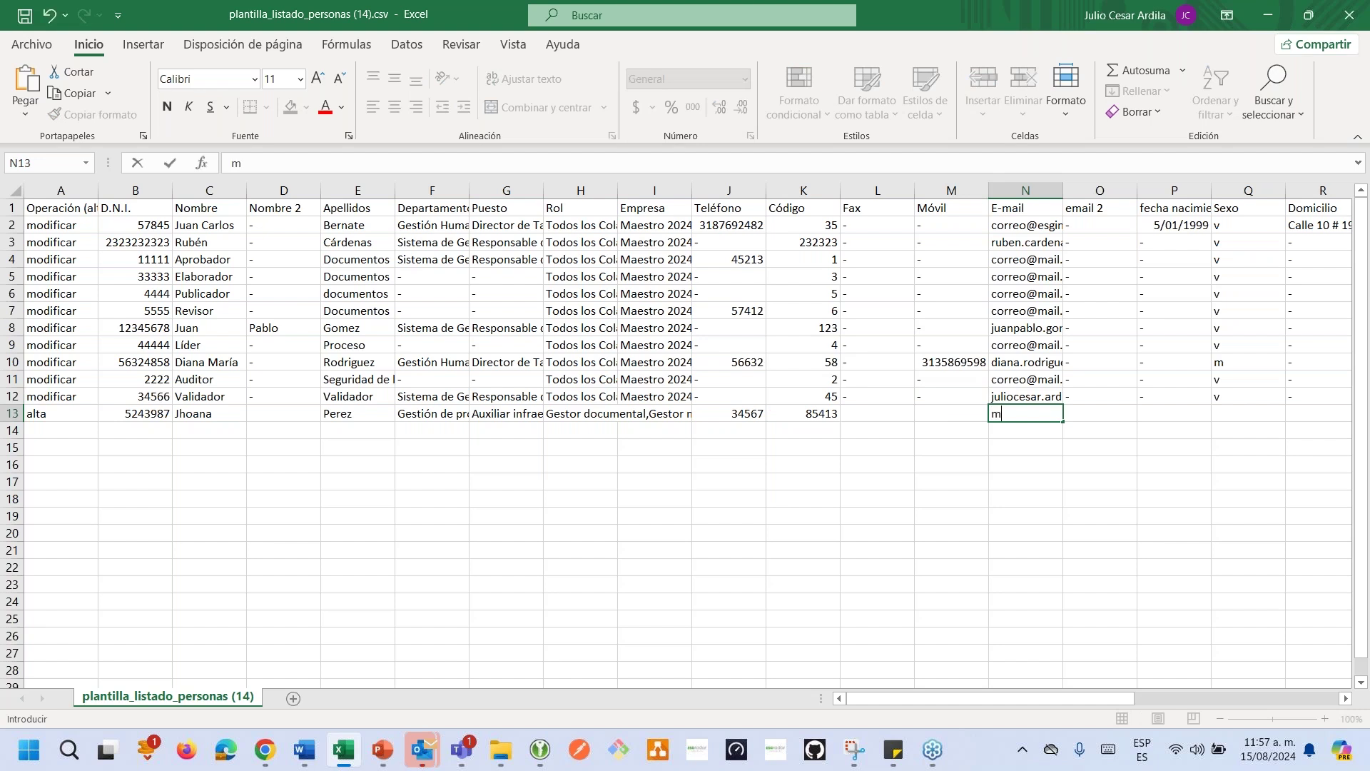
key("BackSpace")
type("correo")
left_click(1013, 379)
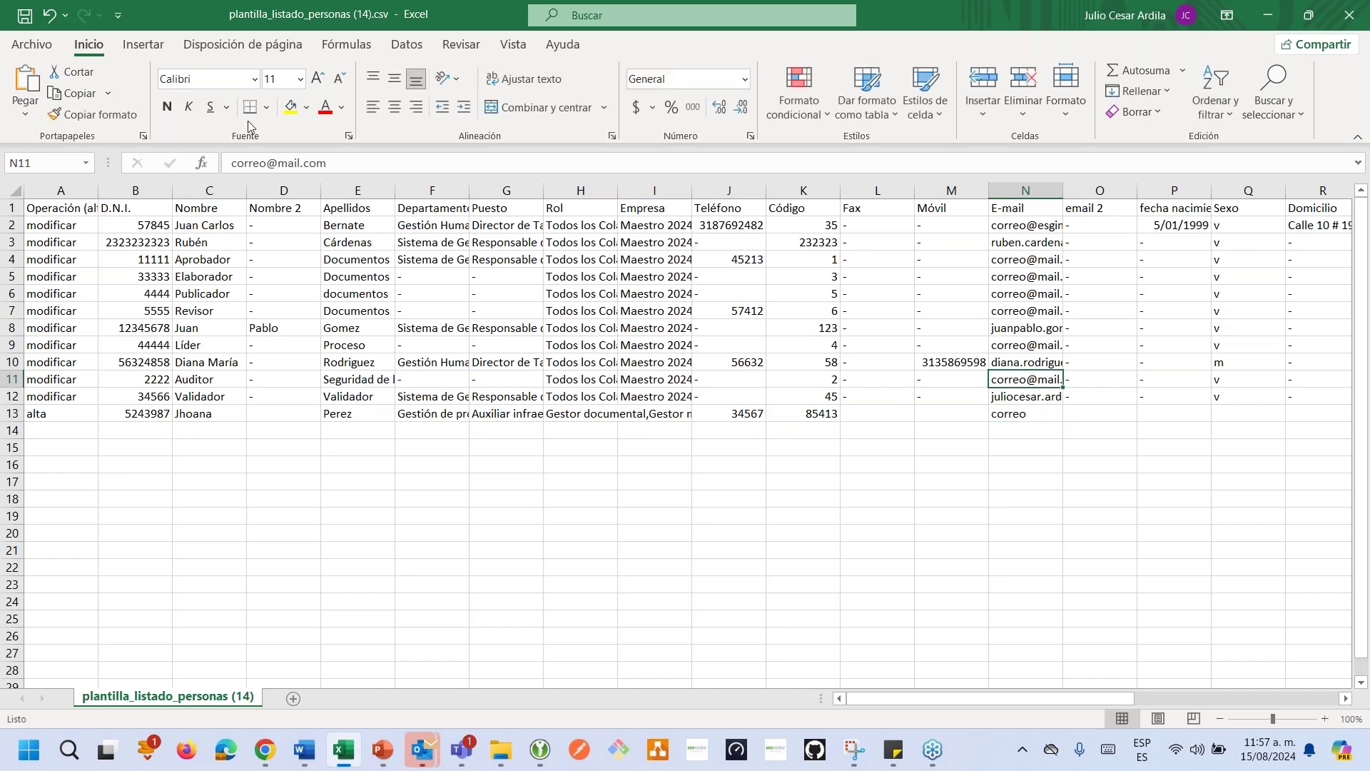
left_click_drag(326, 163, 232, 163)
key("ctrl+c")
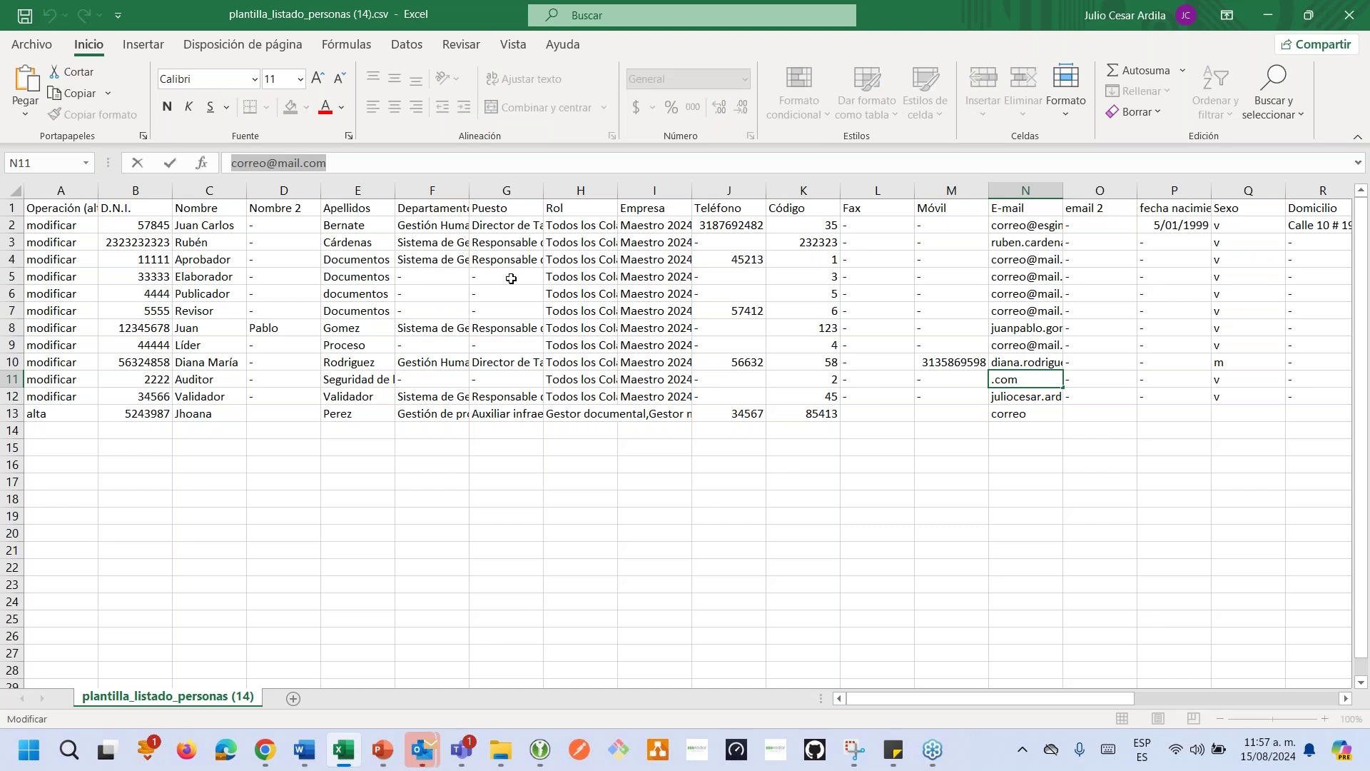
left_click(1041, 418)
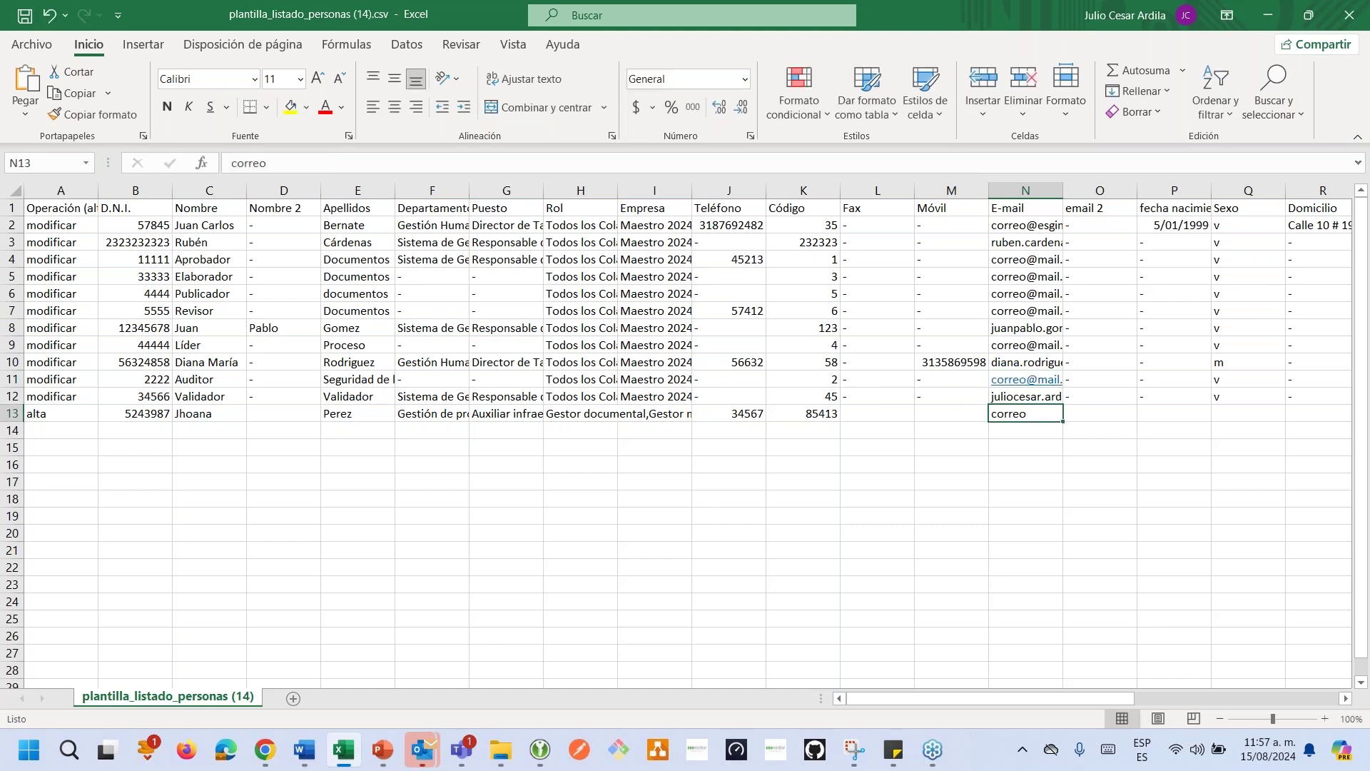
double_click(1041, 417)
double_click(1040, 417)
key("ctrl+v")
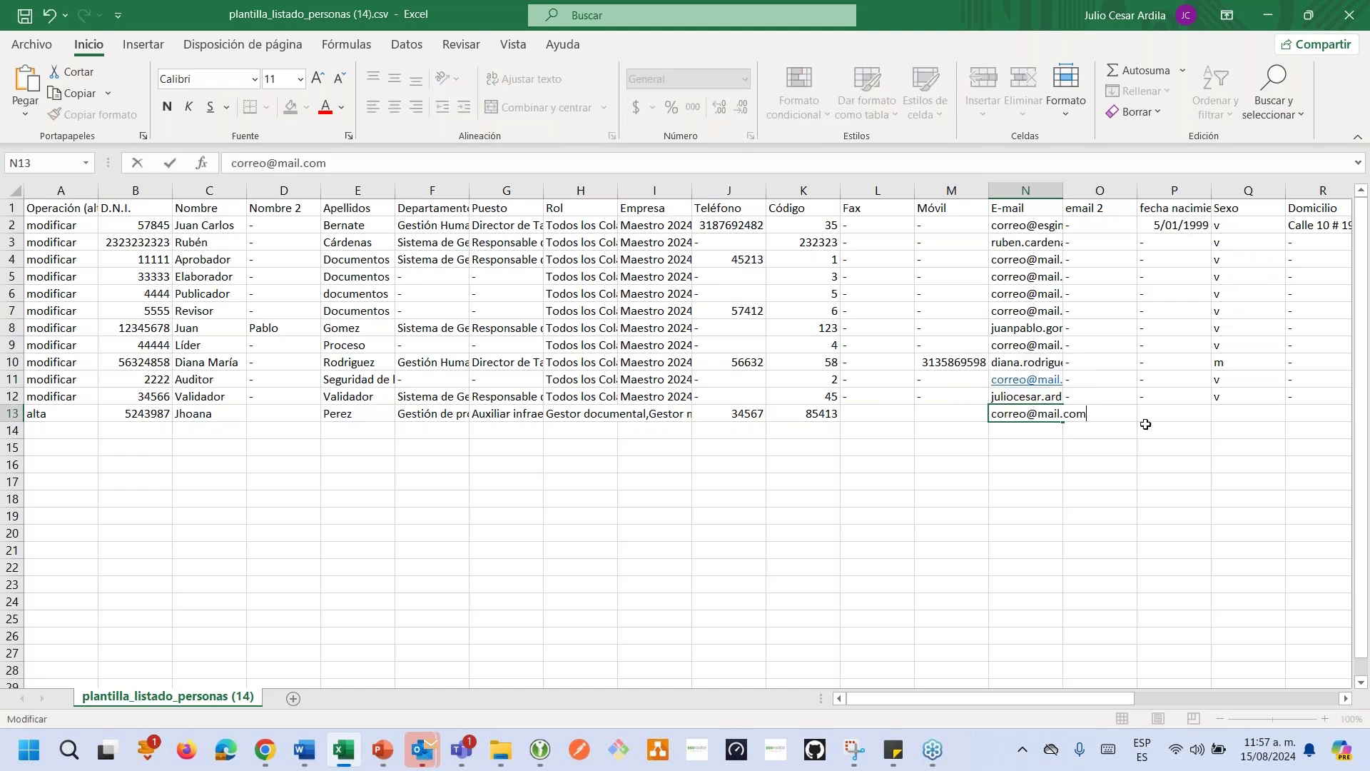
left_click(1234, 417)
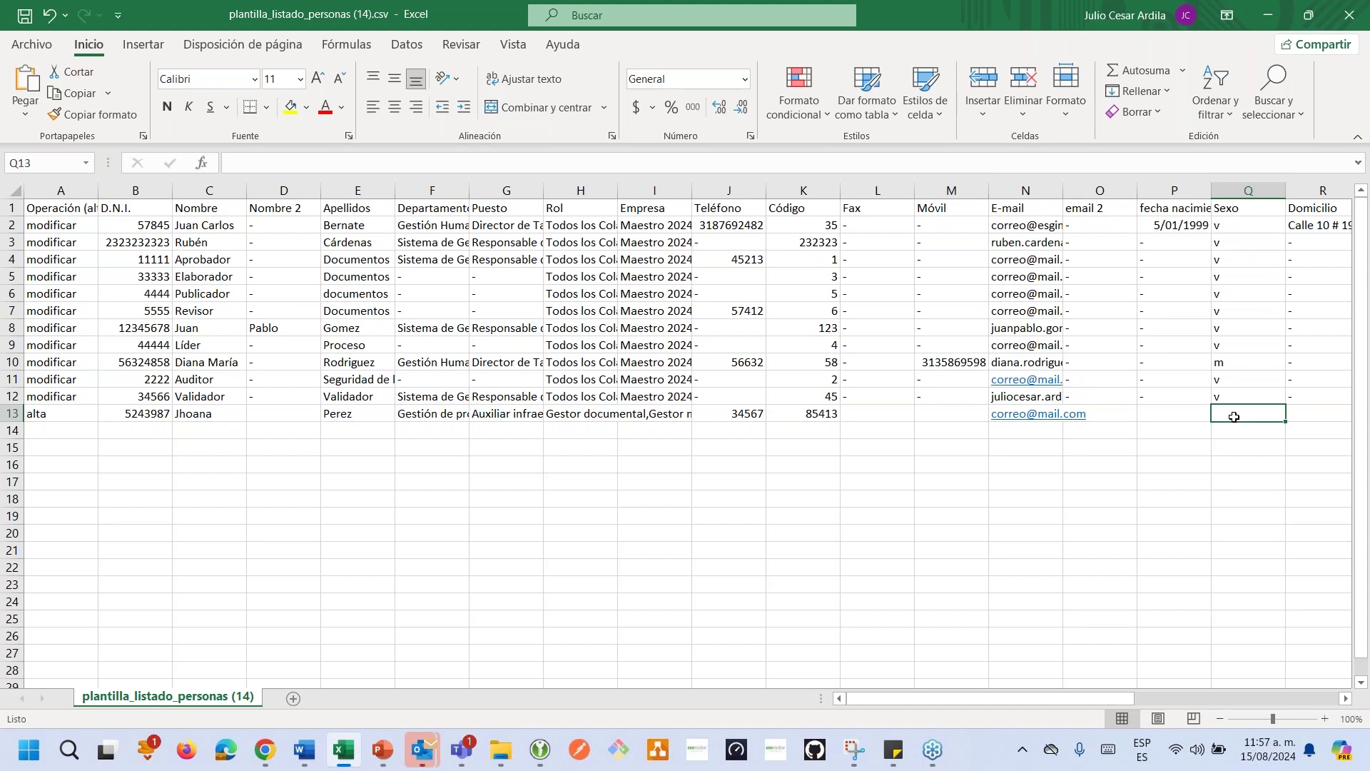
Set row 13's Sexo to m and Estado to Activo.
type("v")
type("m")
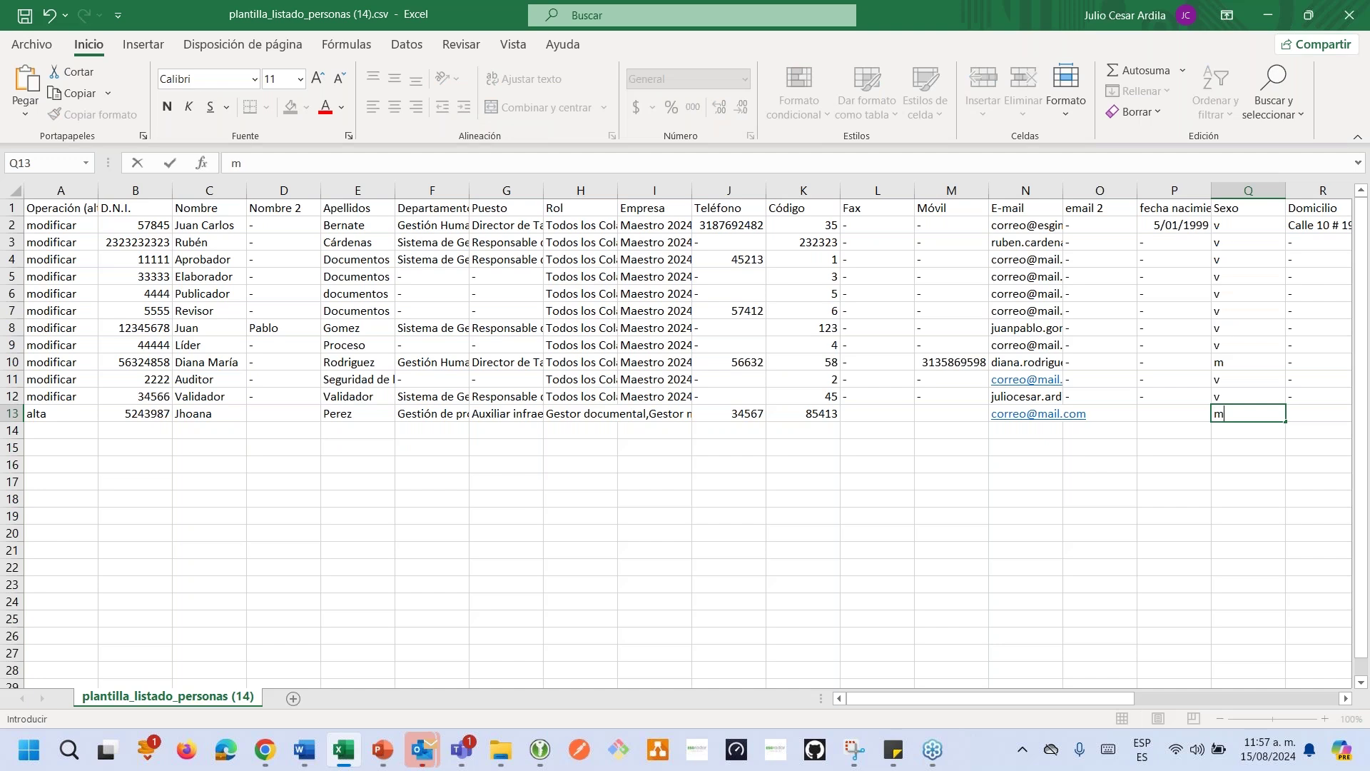
key("Right")
key("Right")
key("Right")
key("Right")
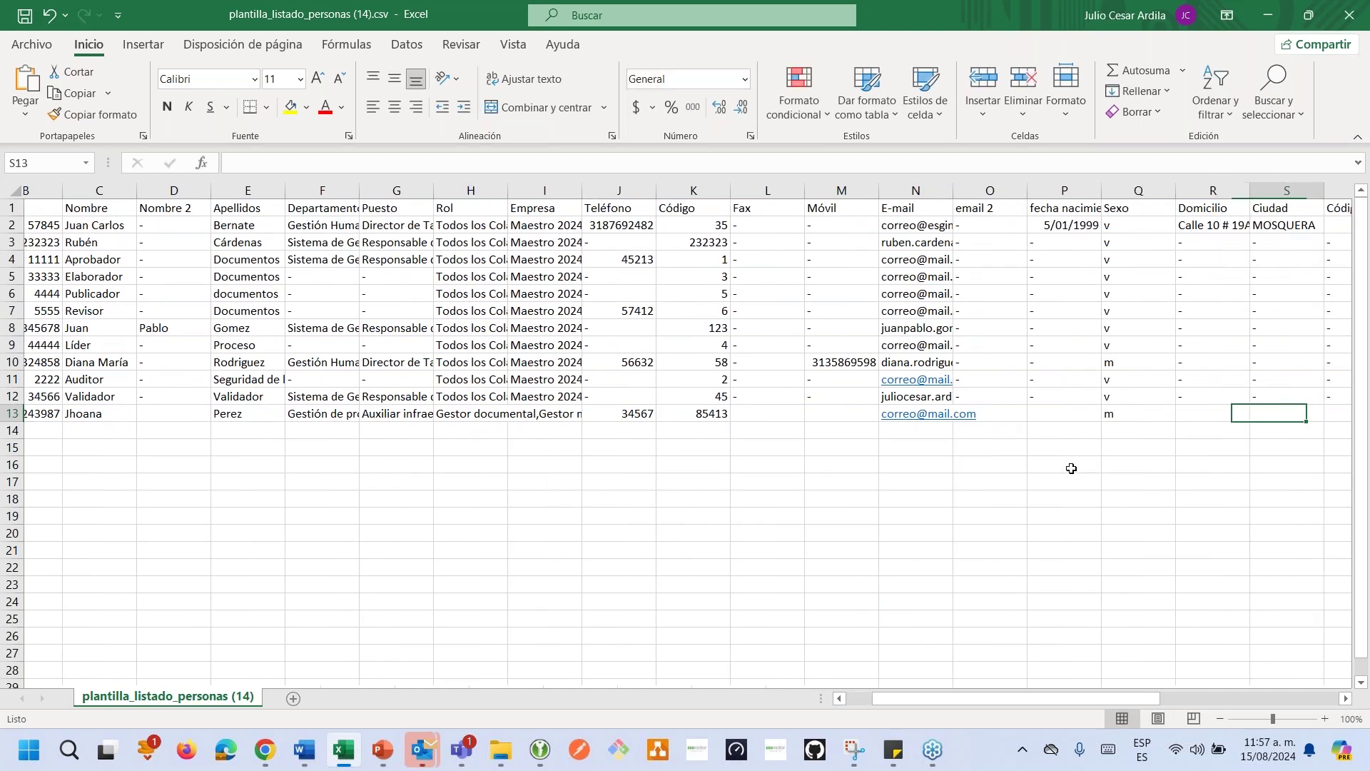
key("Right")
key("Right")
key("Right")
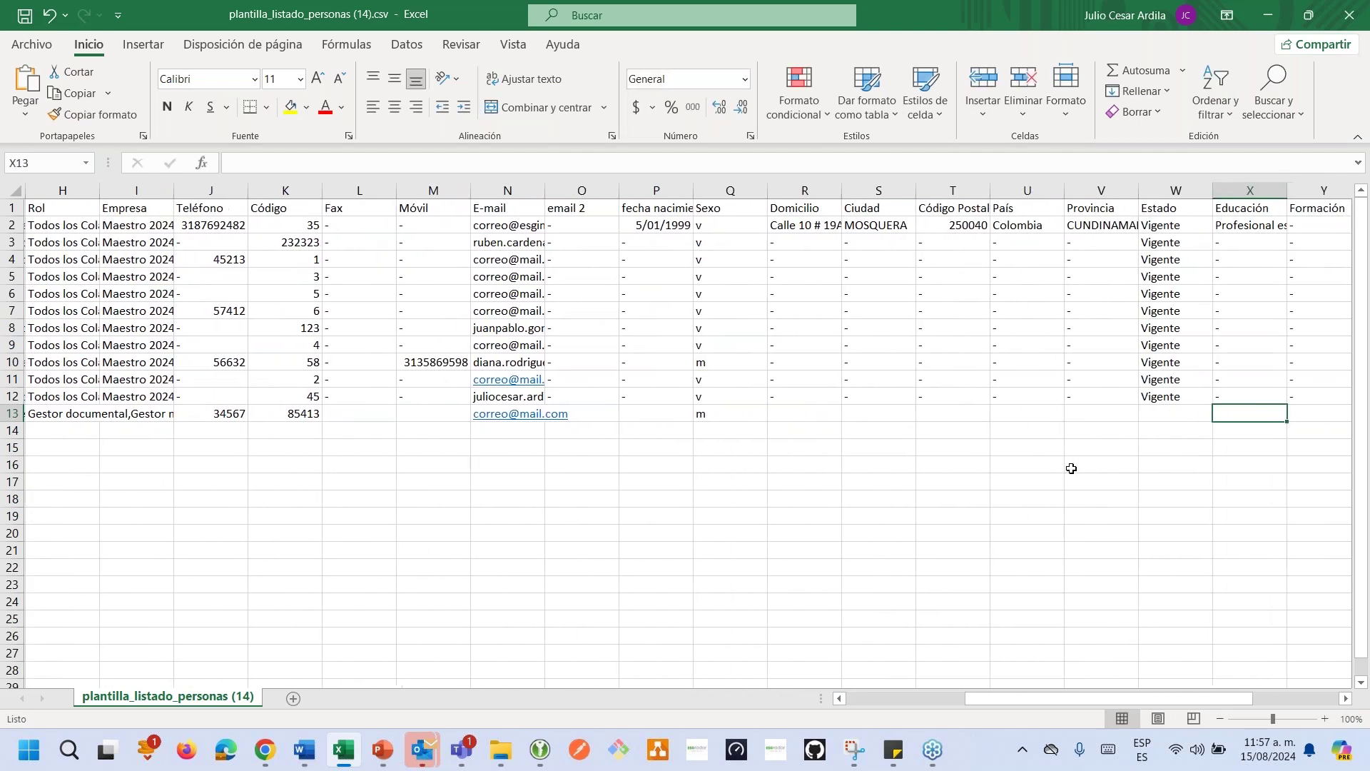
left_click(1170, 414)
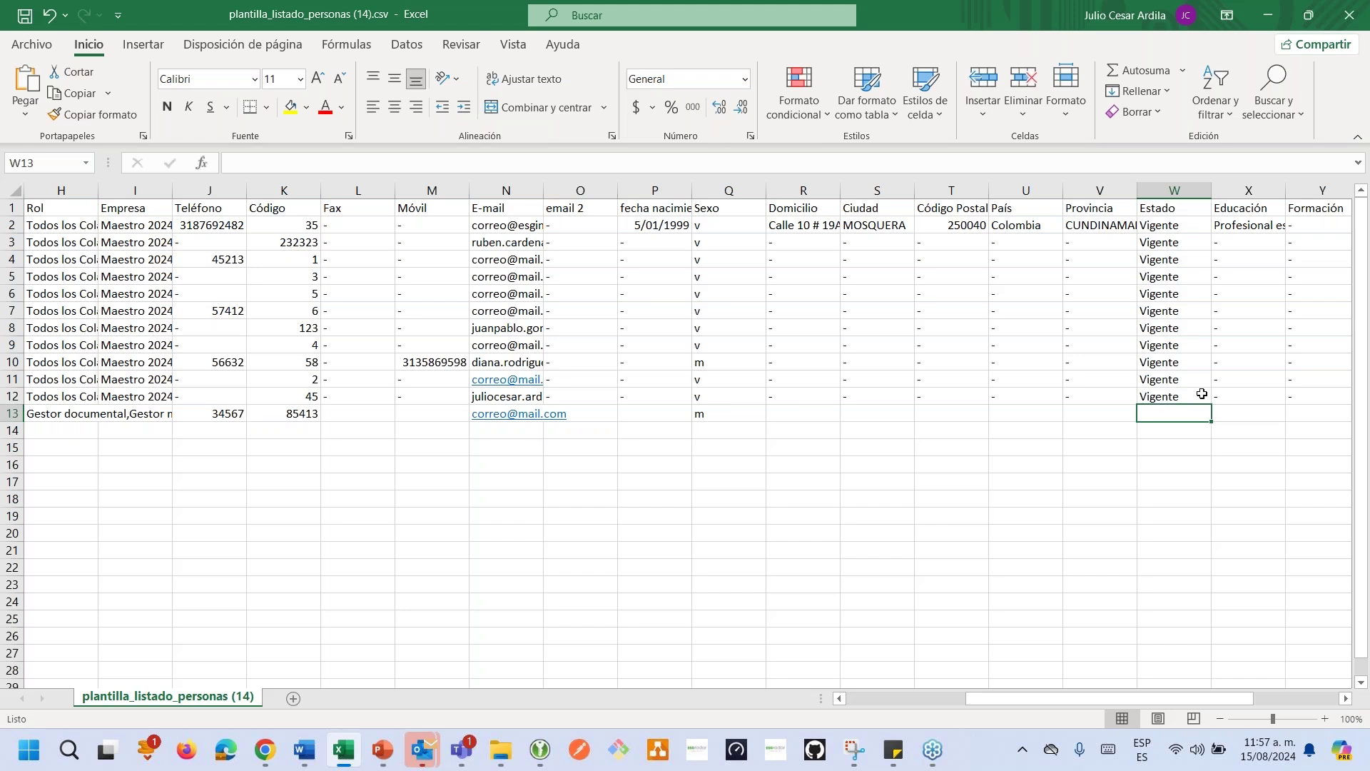
double_click(1187, 397)
left_click_drag(1185, 396, 1100, 399)
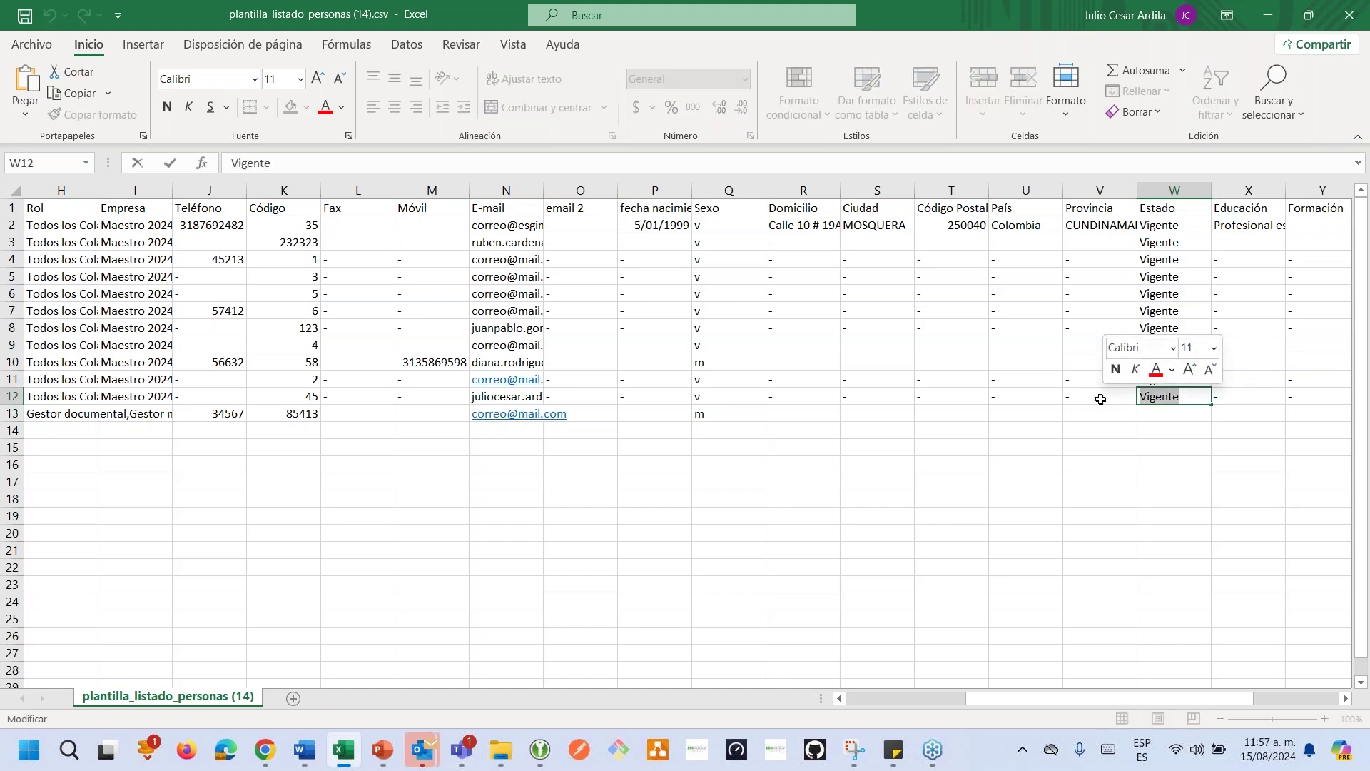
left_click(1159, 417)
double_click(1160, 413)
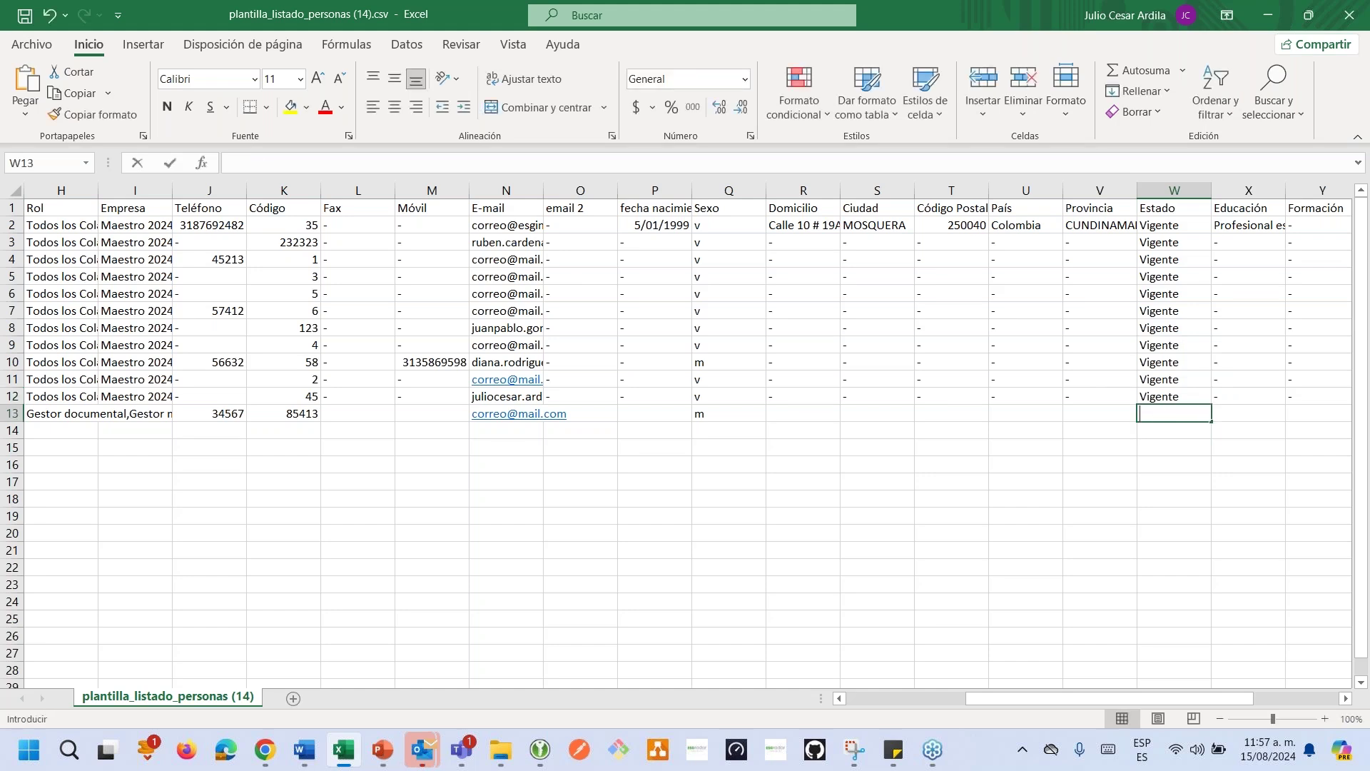
type("I")
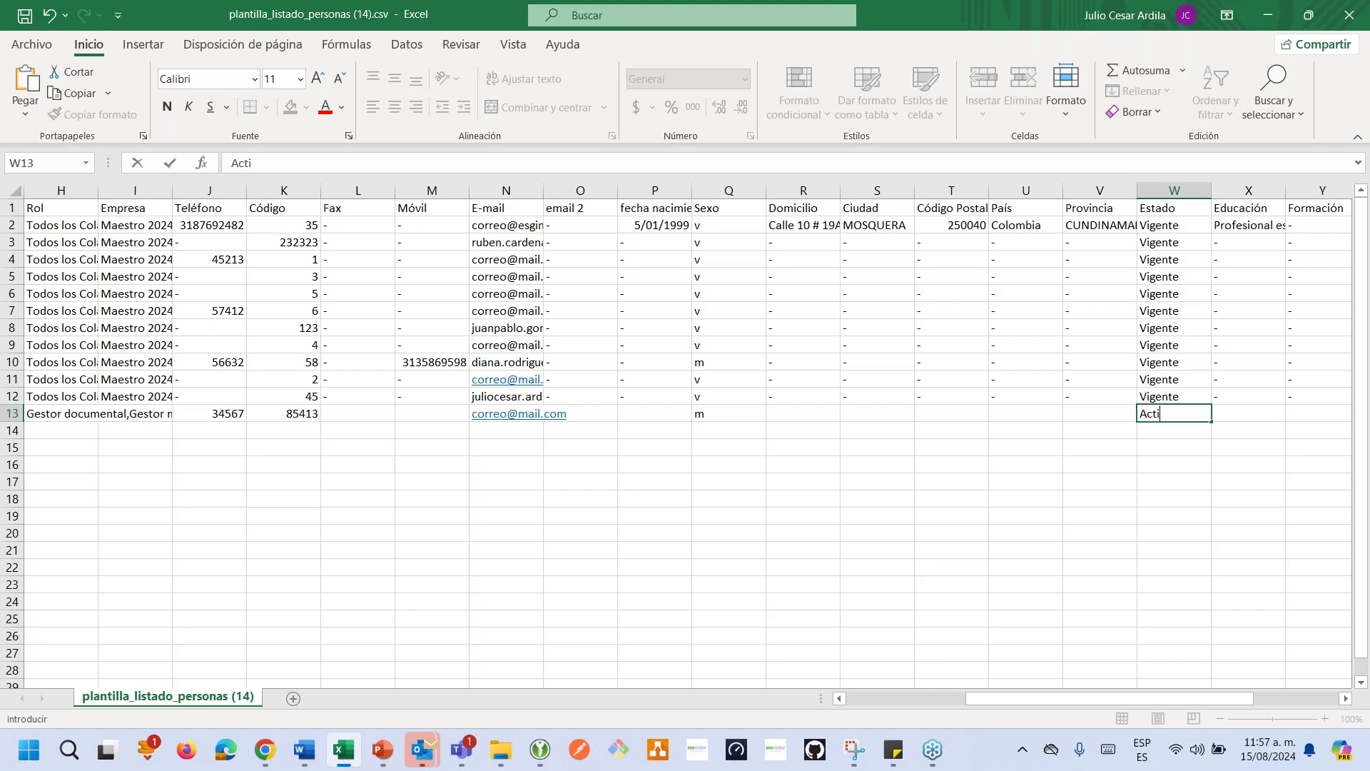
left_click(1092, 505)
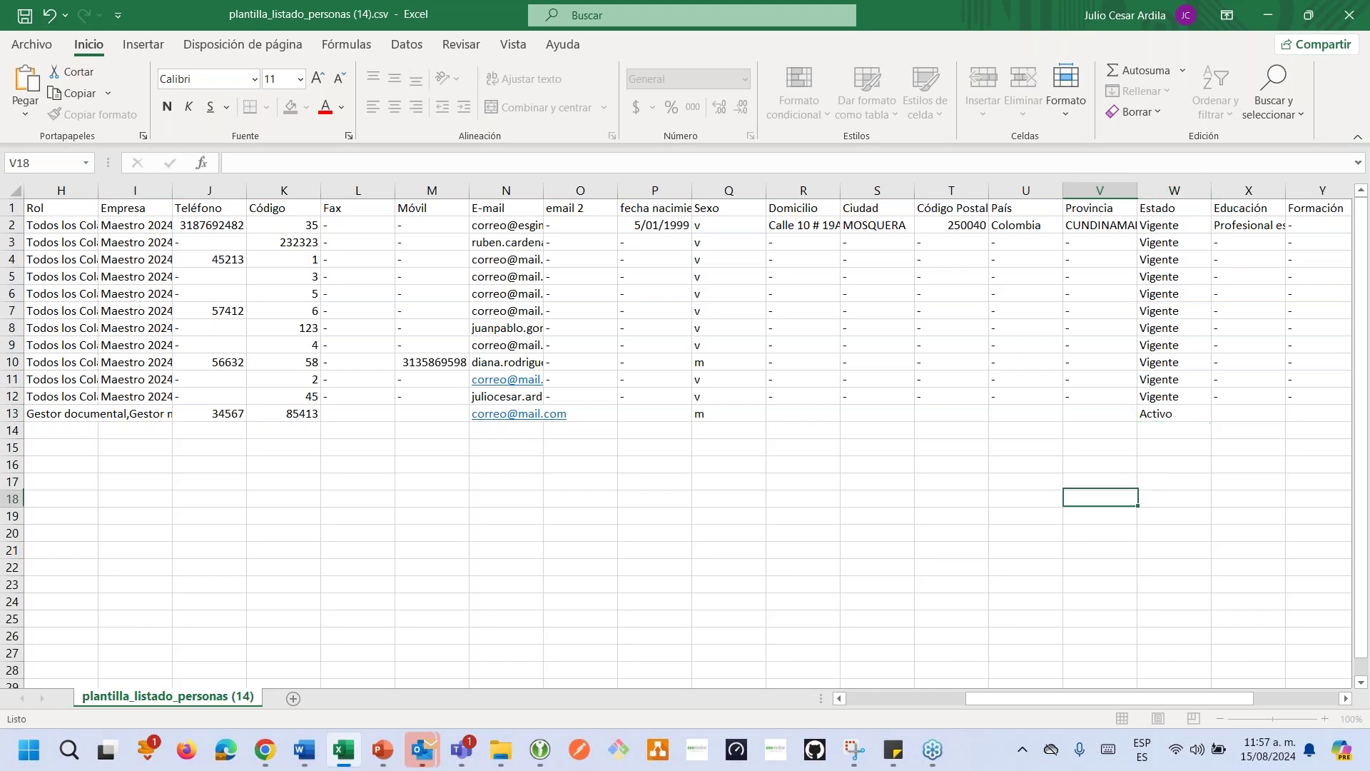
Save the edited CSV and close Excel, returning to the Kantan page.
left_click_drag(1123, 699, 1208, 698)
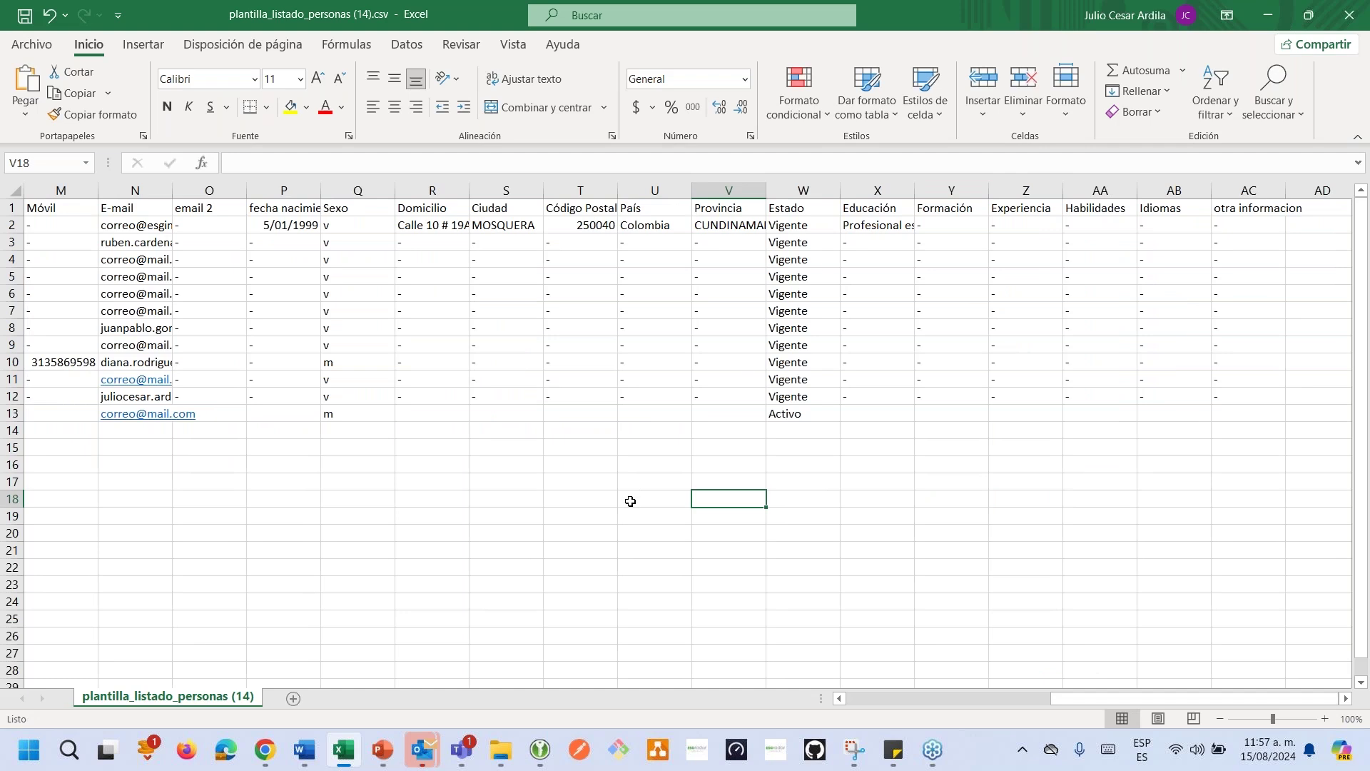
left_click(322, 463)
left_click(24, 21)
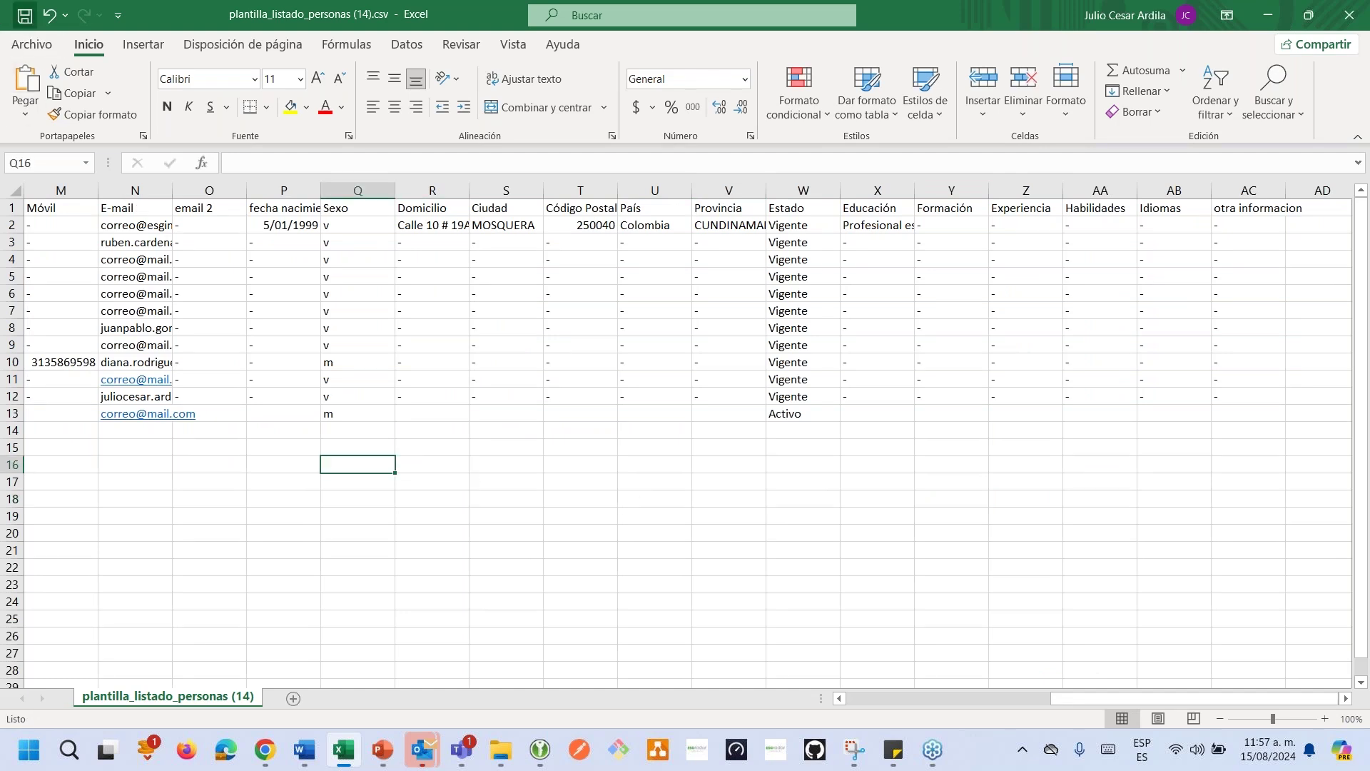
left_click(1348, 15)
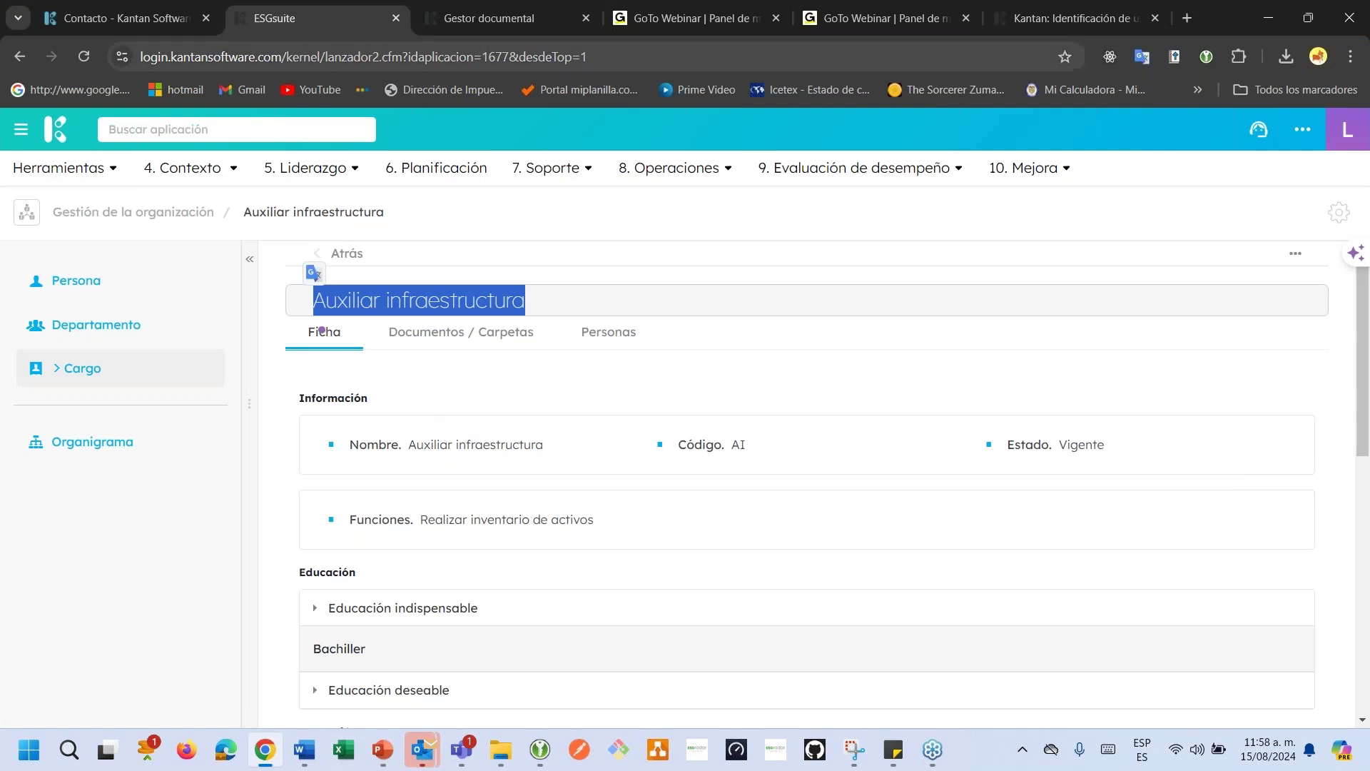
Open the people update-from-file form and set the key column to D.N.I.
left_click(127, 292)
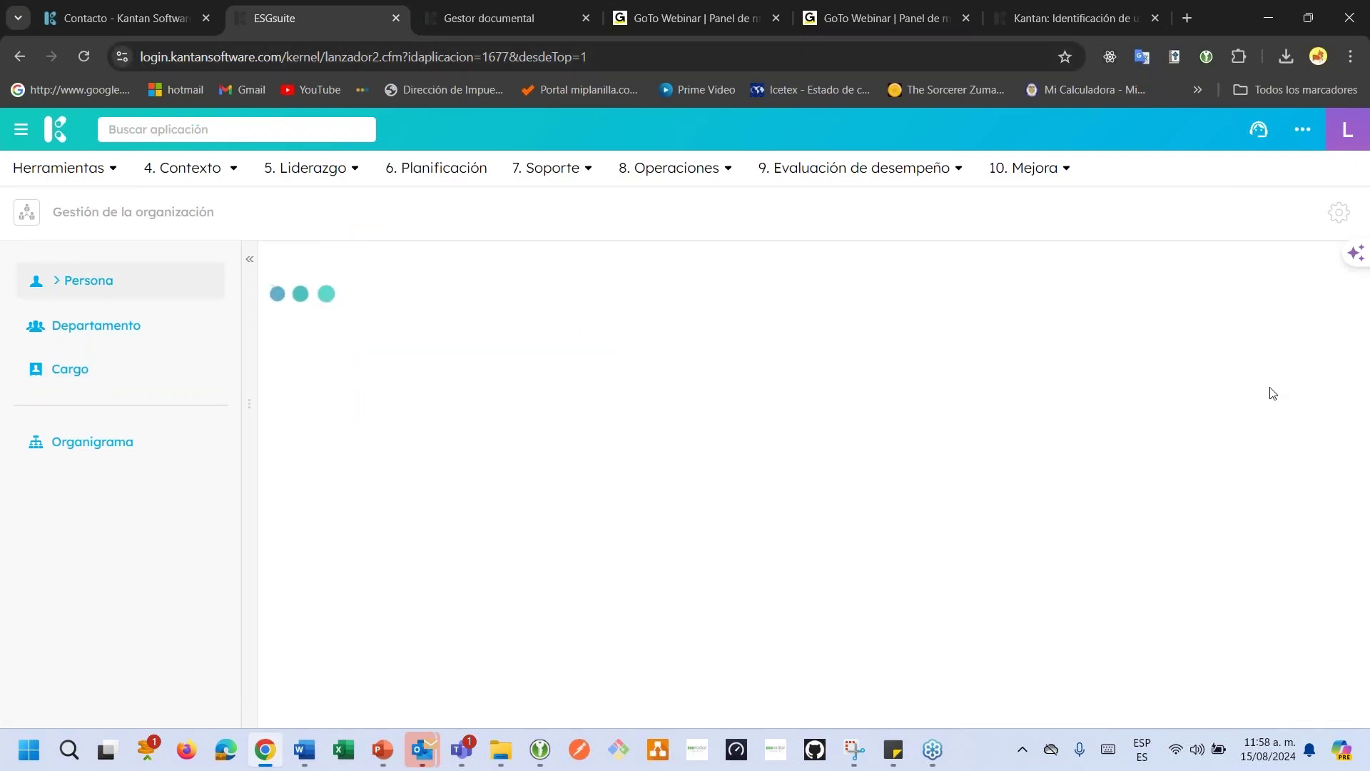
left_click(1295, 254)
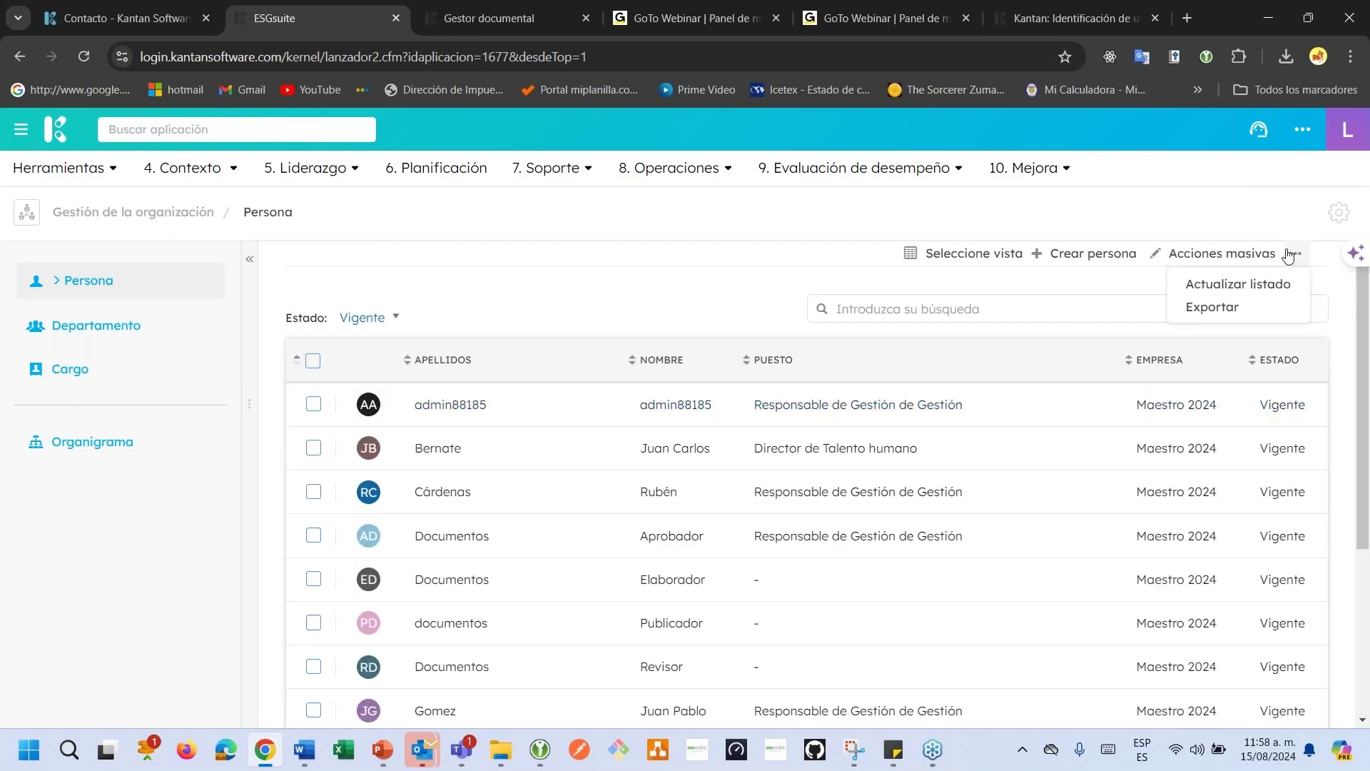
left_click(1265, 284)
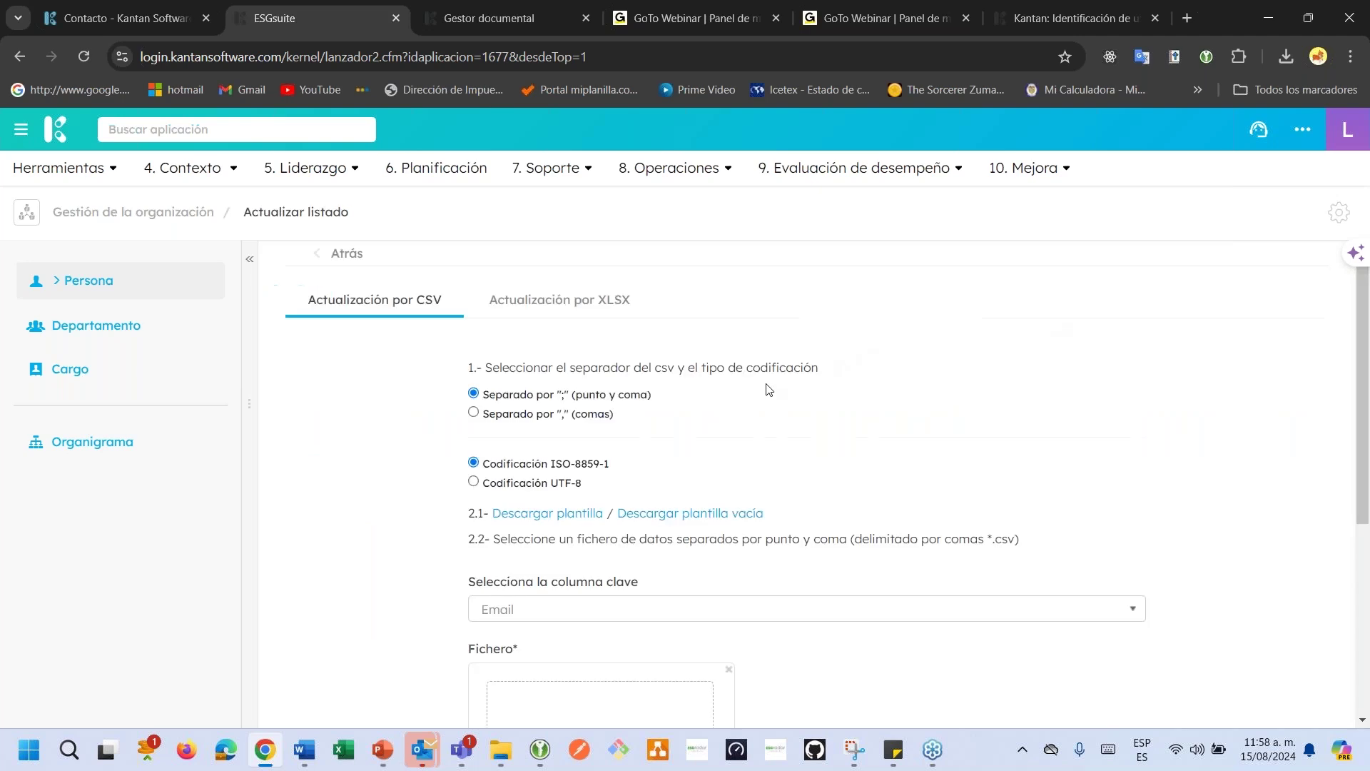
scroll(766, 389, "down", 3)
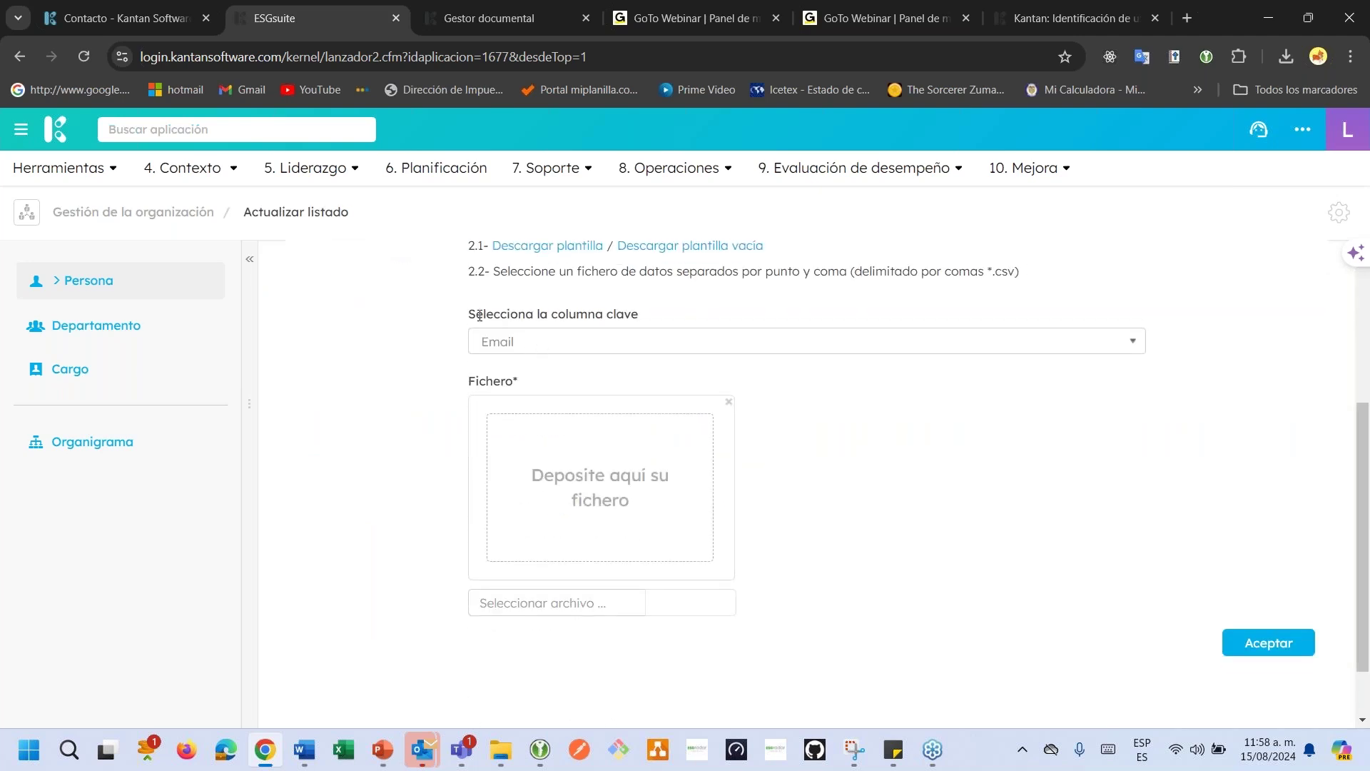
left_click_drag(476, 315, 572, 315)
left_click(661, 315)
left_click(654, 341)
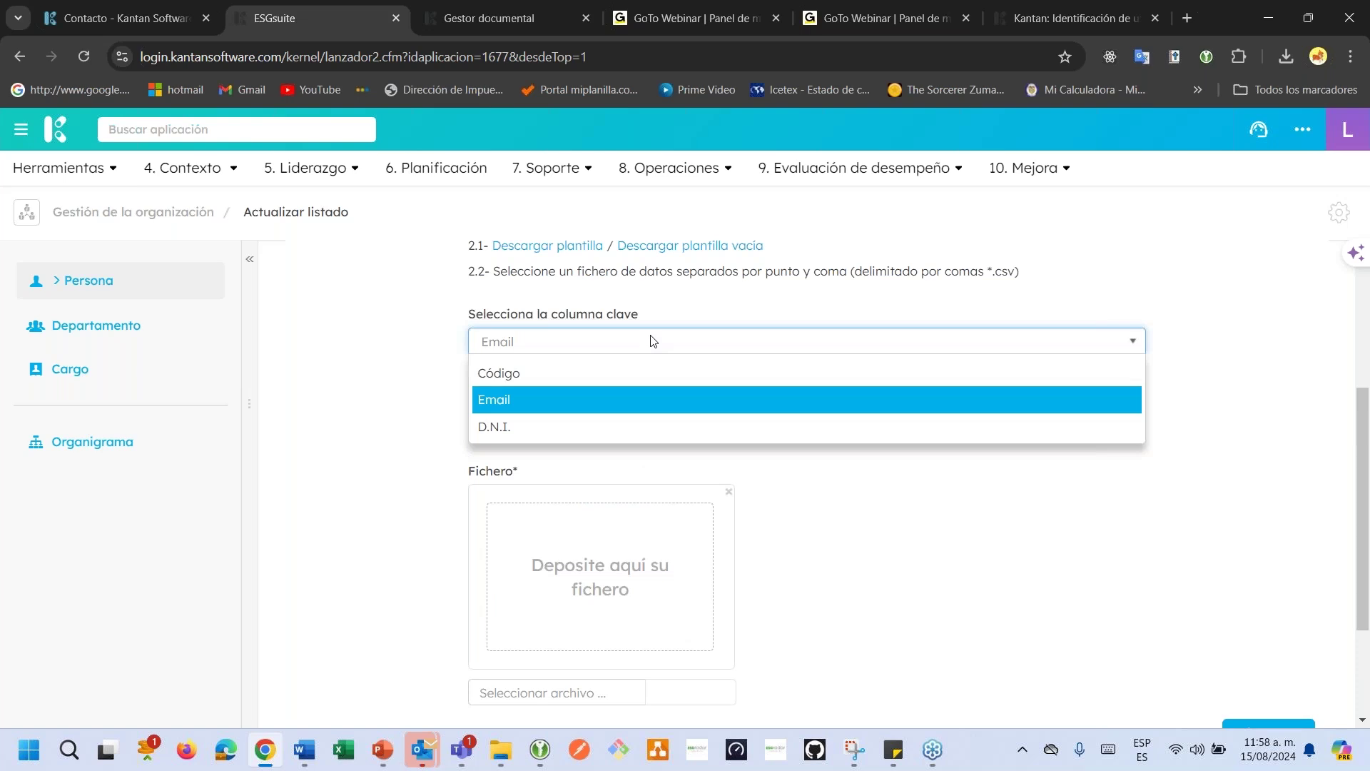
left_click(599, 426)
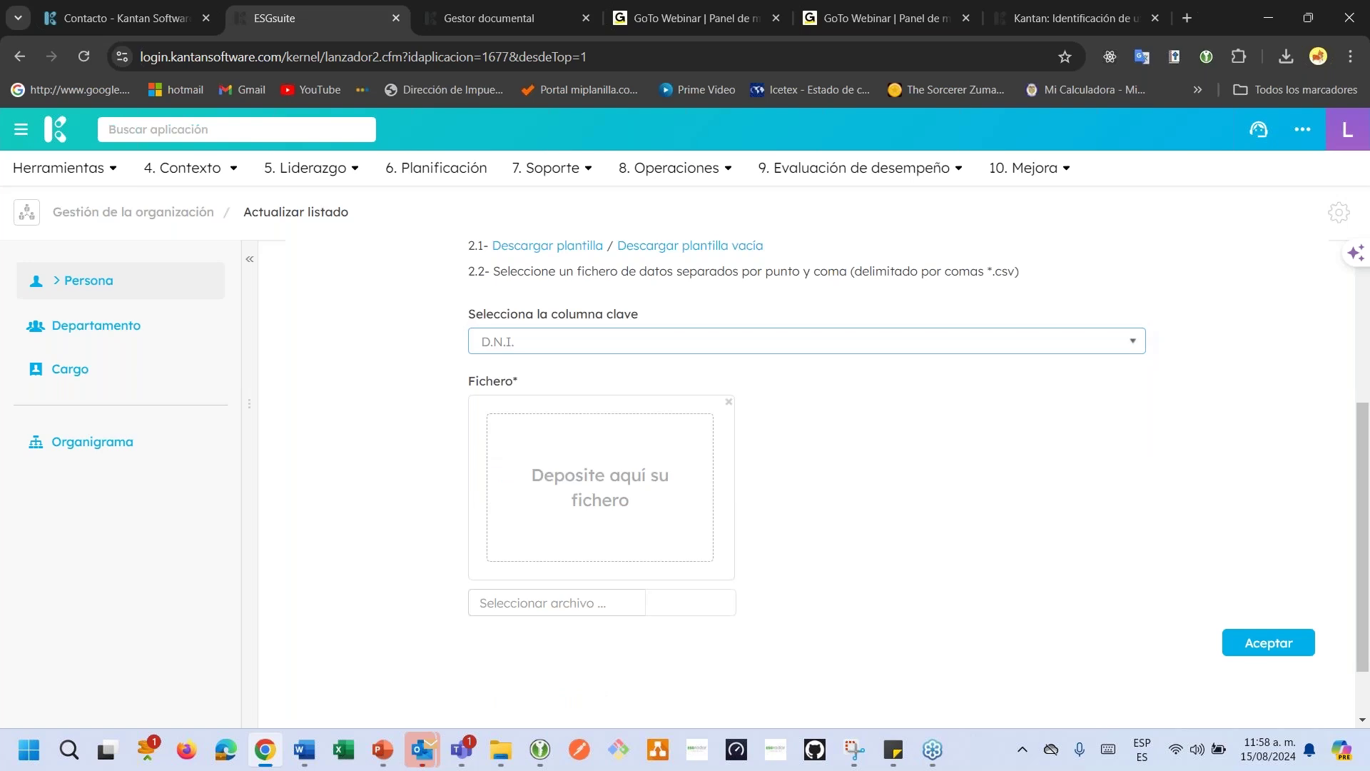
left_click(551, 340)
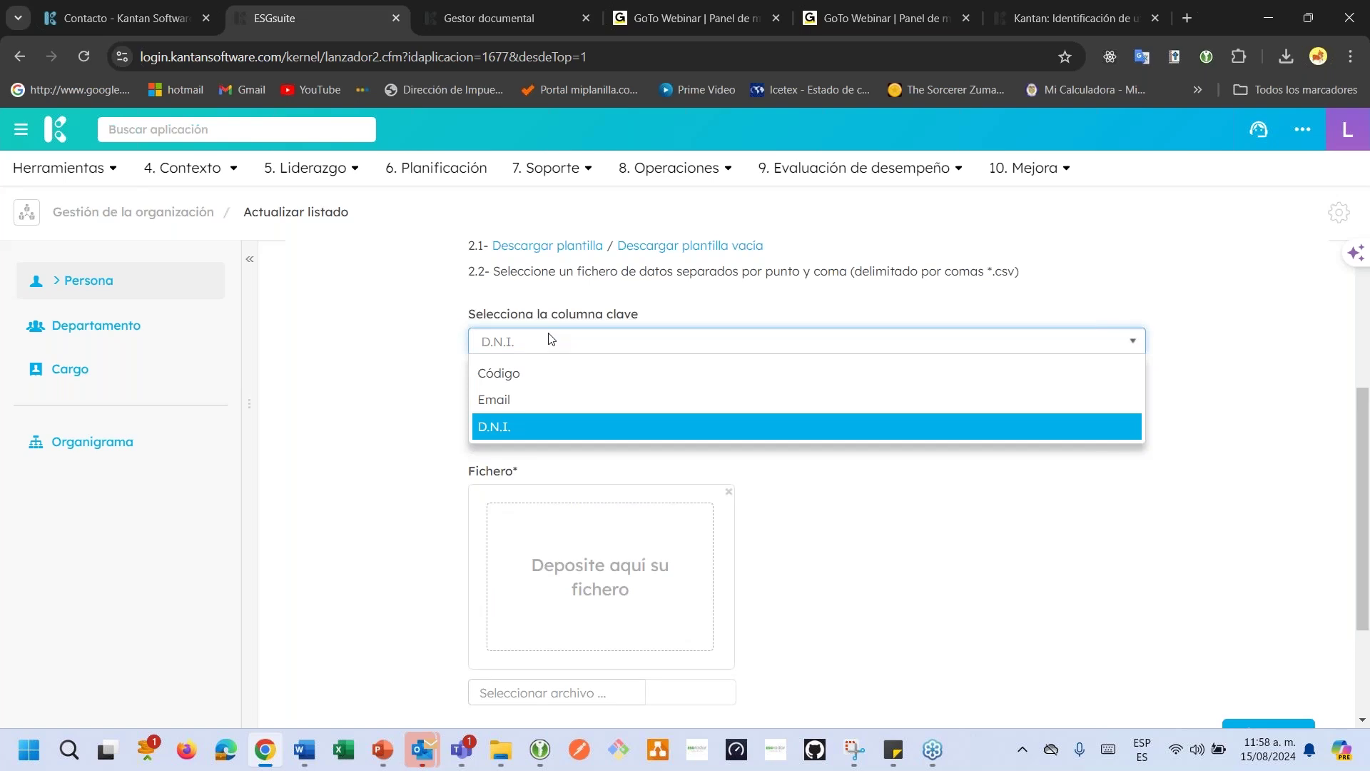
left_click(504, 424)
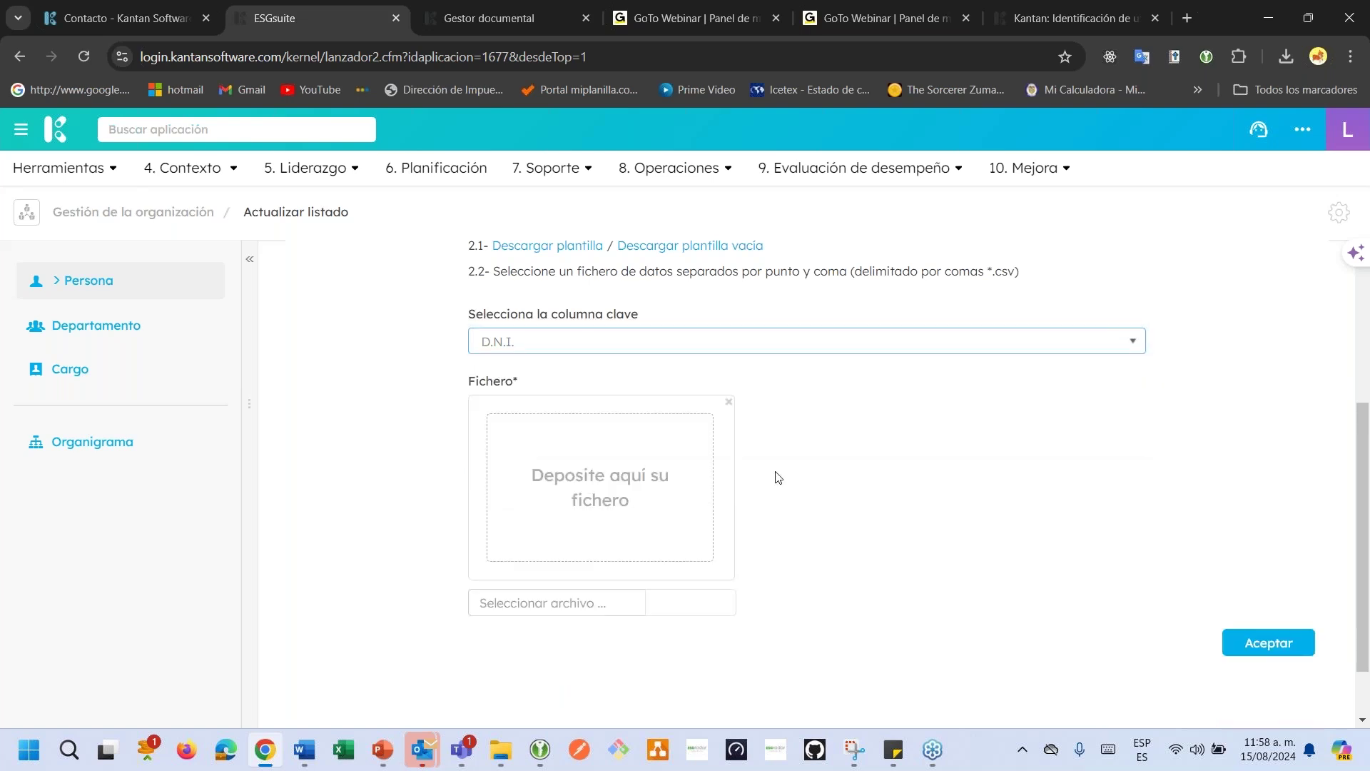
Choose plantilla_listado_personas (14).csv from the Downloads folder for upload.
scroll(777, 473, "down", 2)
left_click(688, 527)
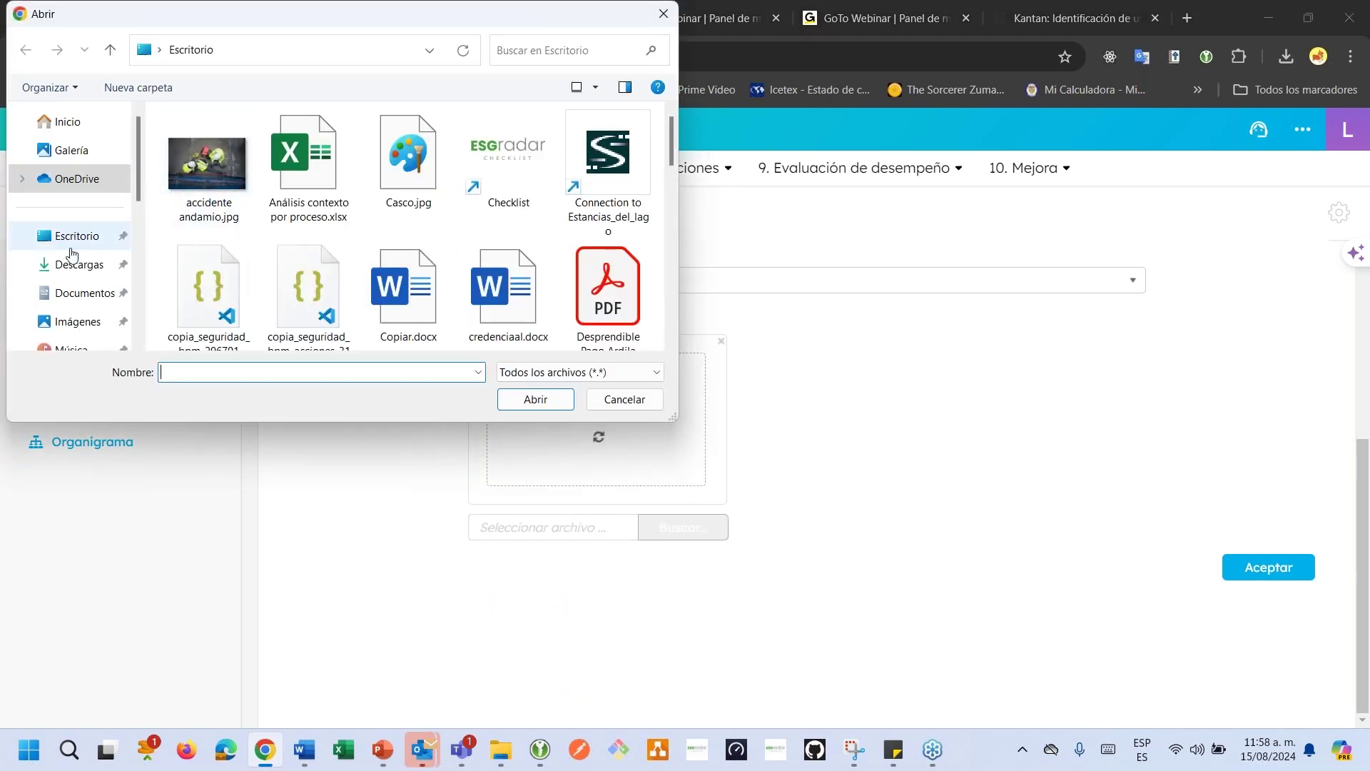
left_click(67, 262)
left_click(315, 162)
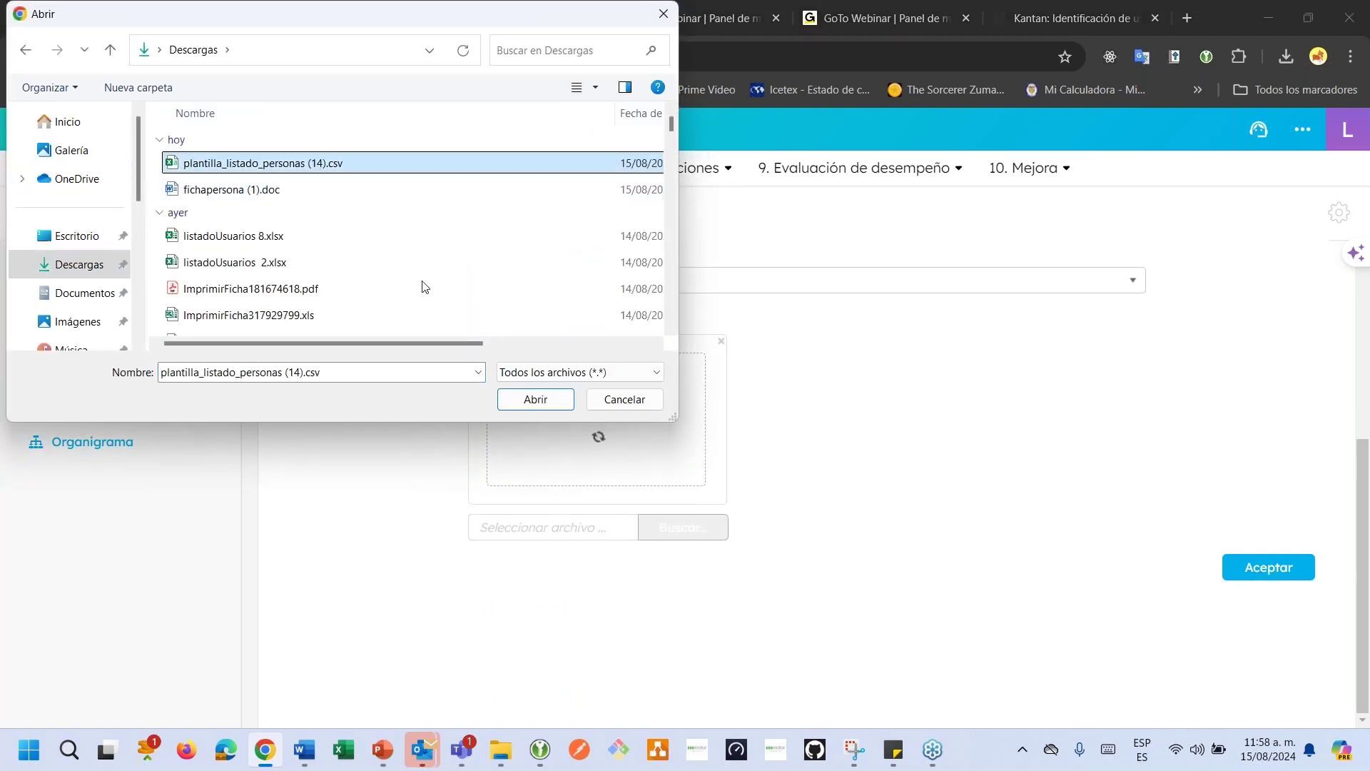
left_click(537, 400)
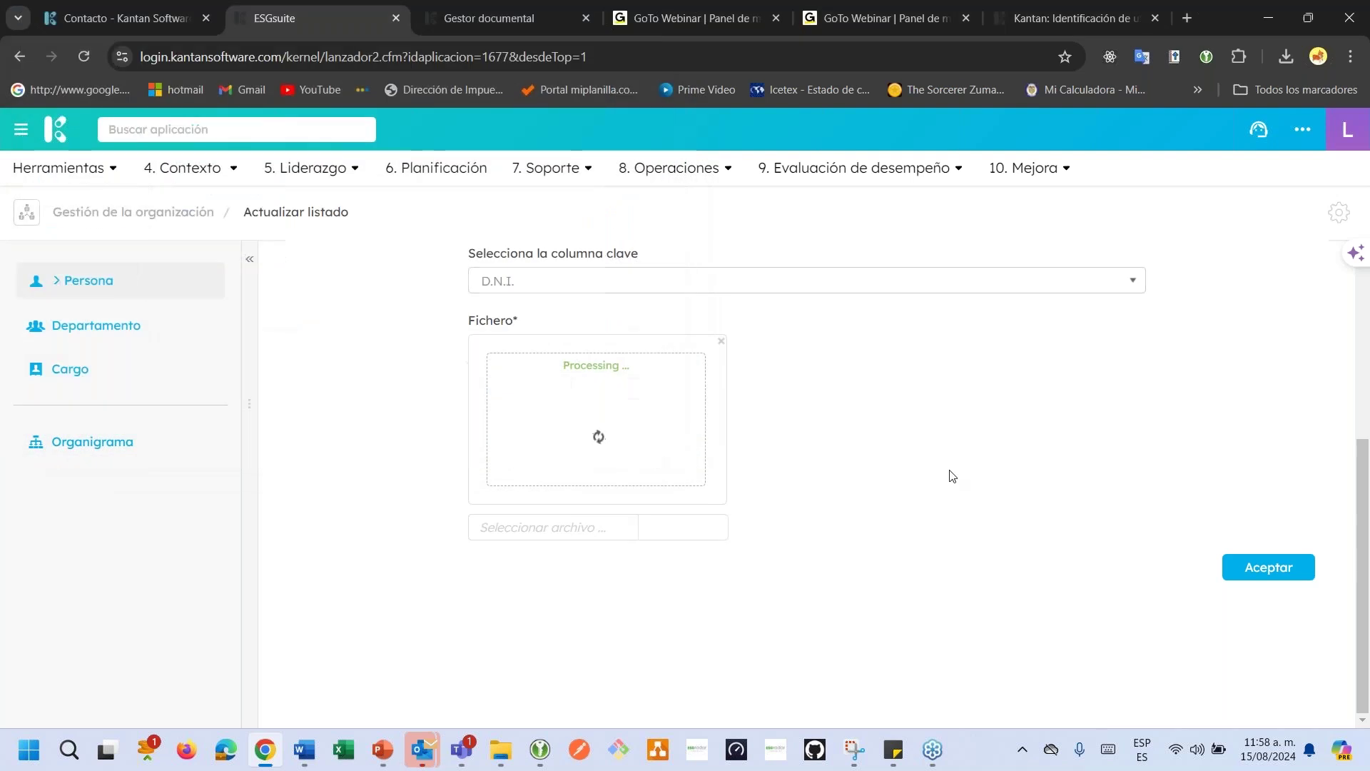
Submit the CSV for verification and scroll through the Verificar datos table.
scroll(952, 476, "down", 2)
left_click(1274, 564)
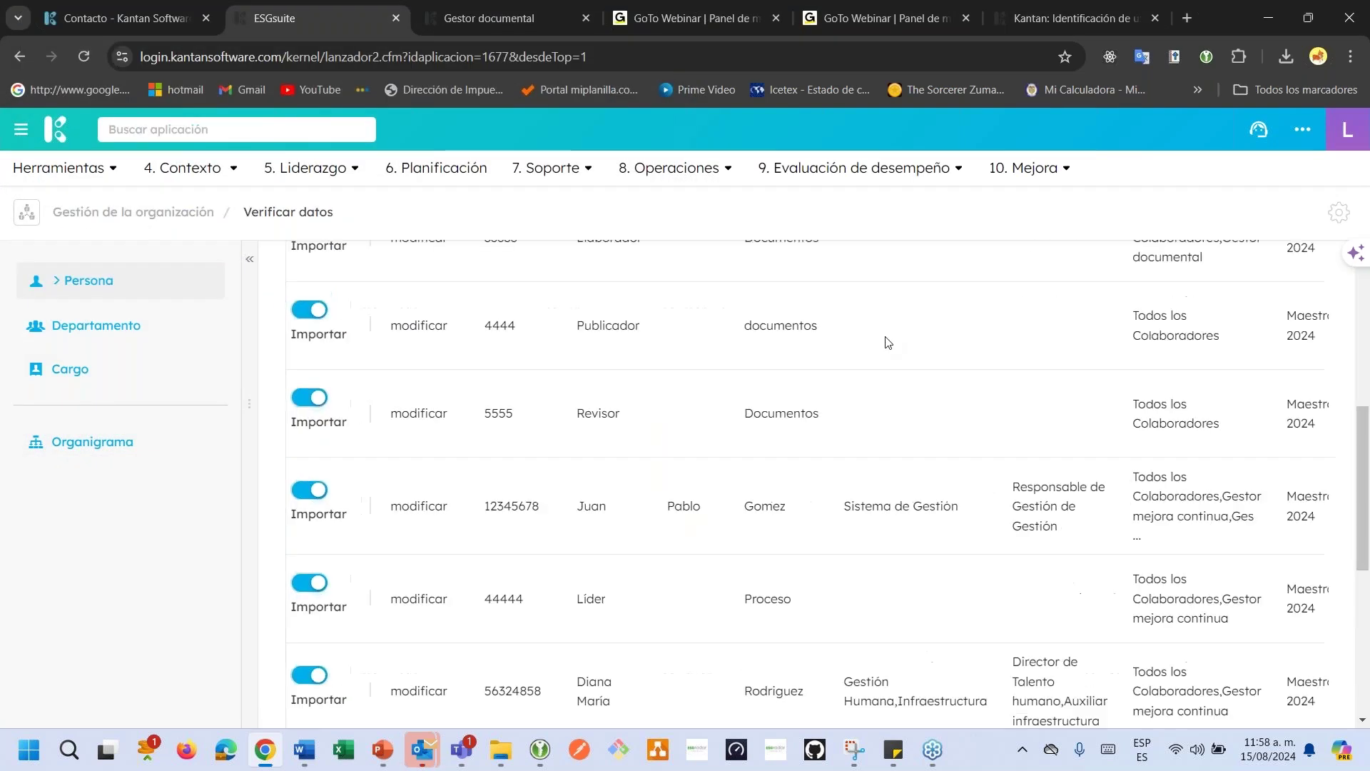
scroll(887, 342, "up", 5)
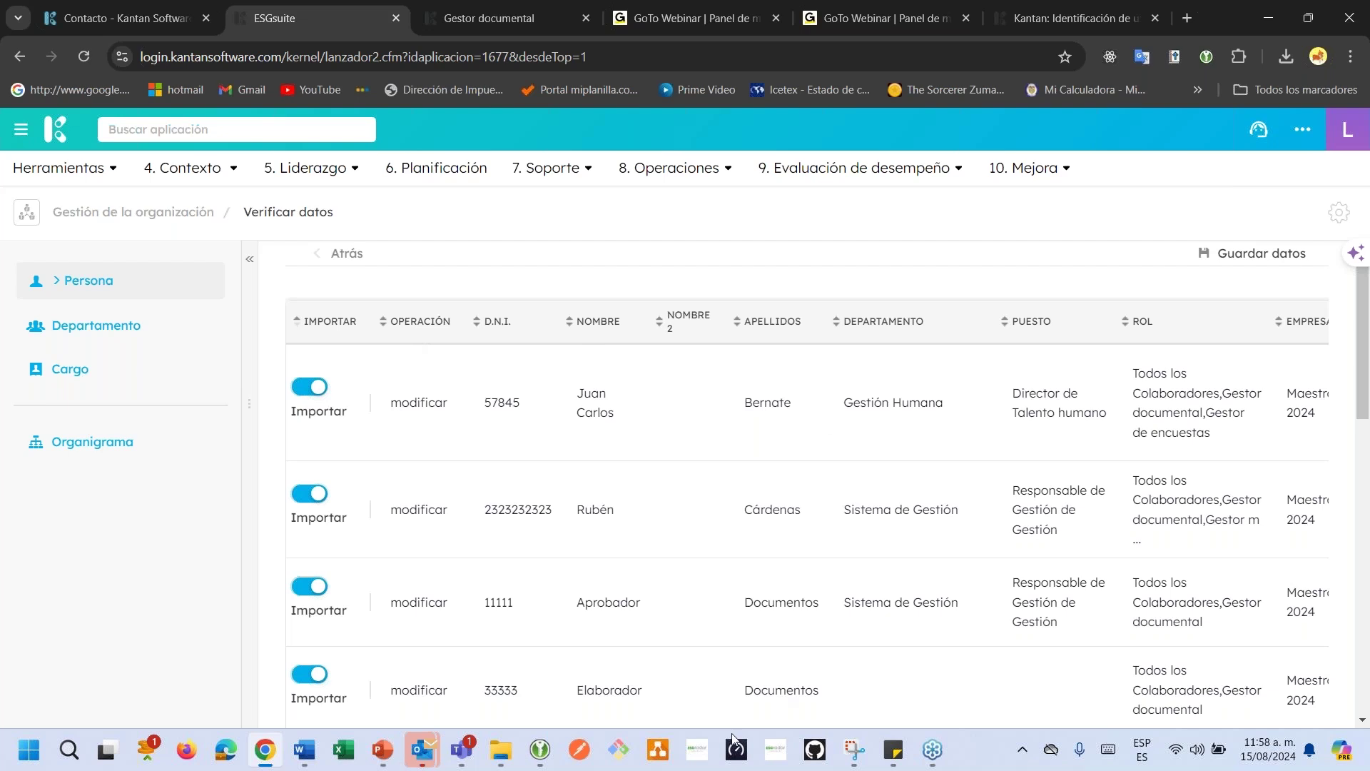
scroll(1097, 414, "down", 4)
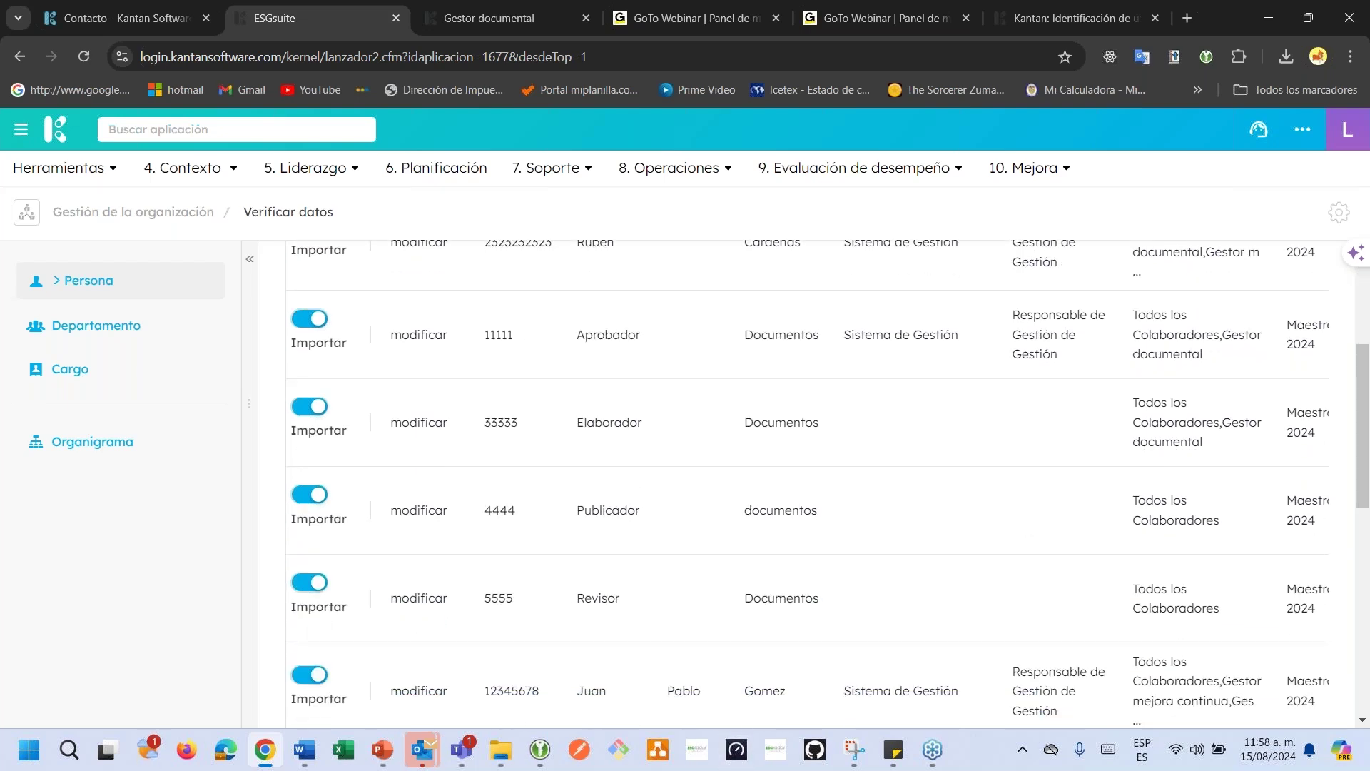
scroll(1097, 418, "down", 8)
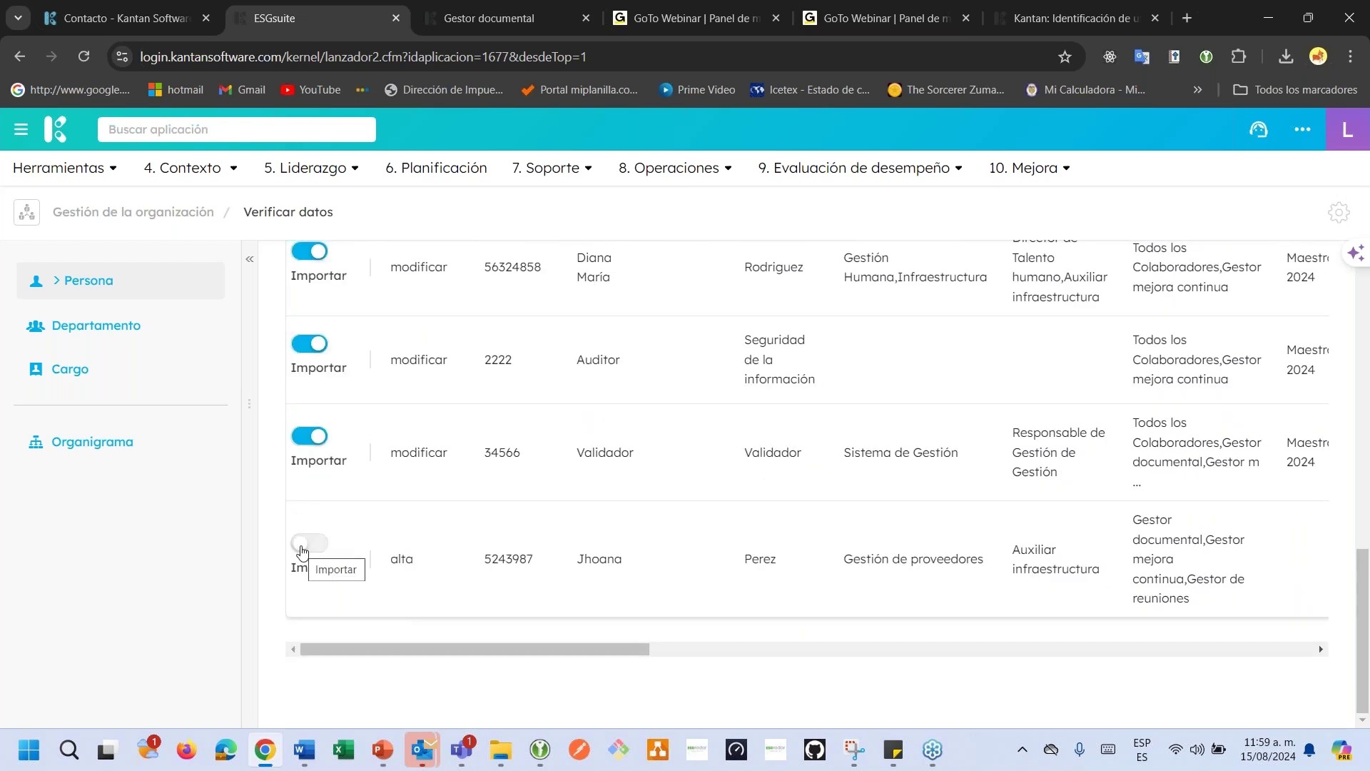
Locate the new alta row's Estado error, which allows only Vigente or Inactivo.
left_click_drag(474, 652, 1075, 653)
left_click_drag(909, 552, 1013, 577)
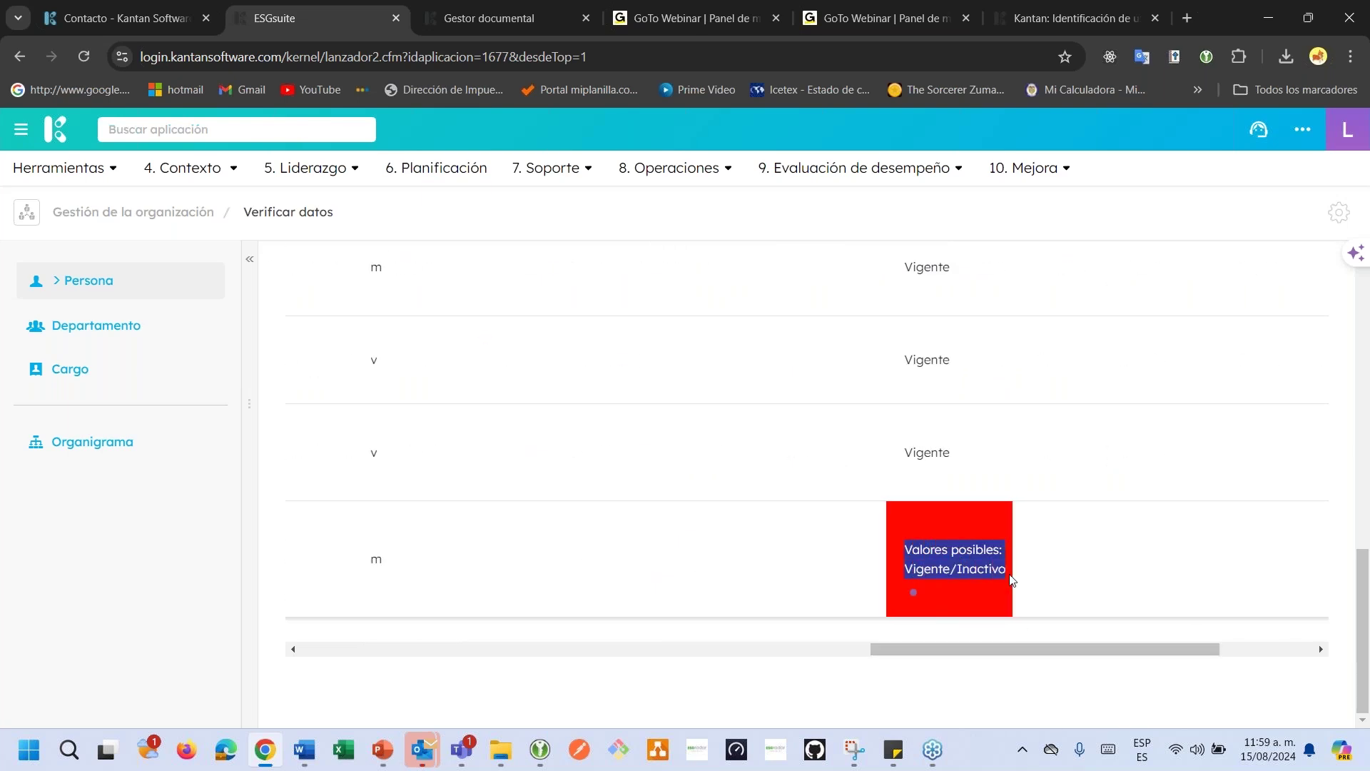
left_click(960, 573)
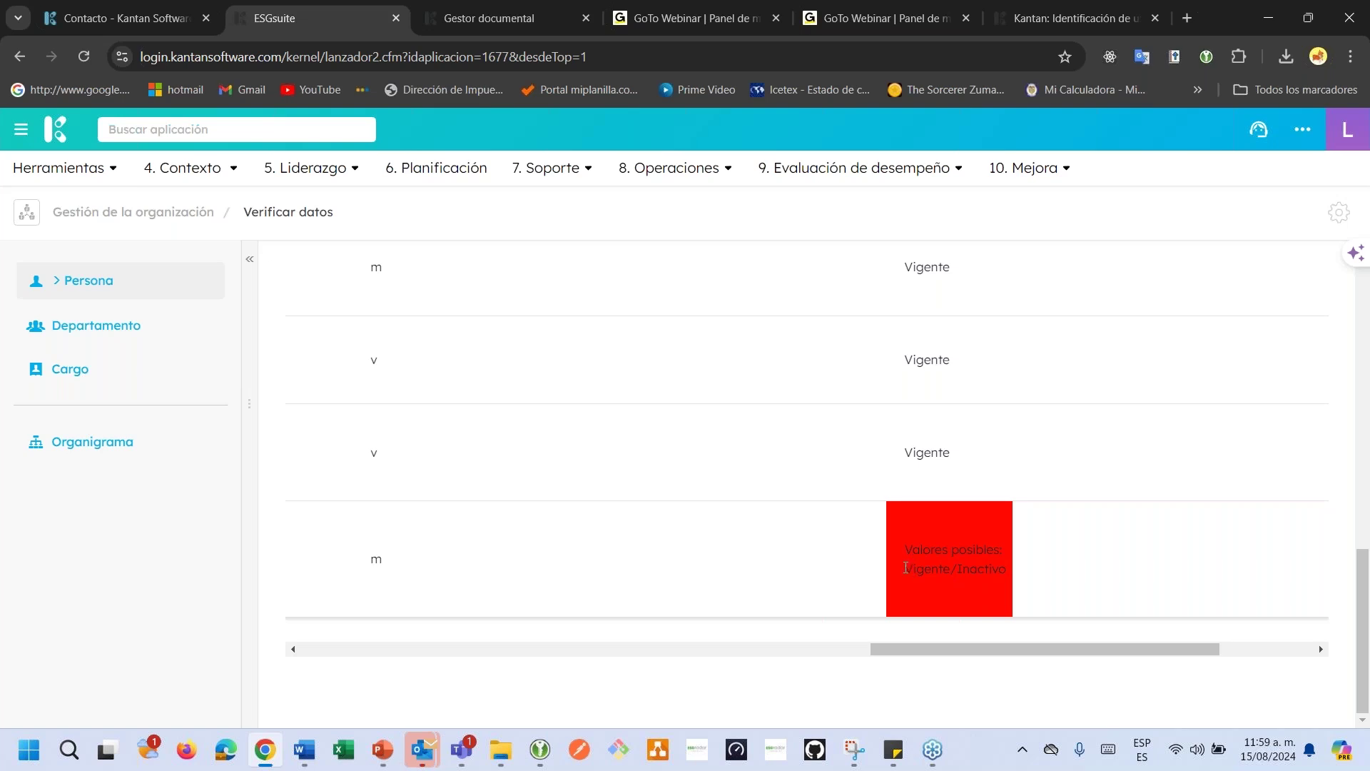
left_click_drag(908, 569, 945, 569)
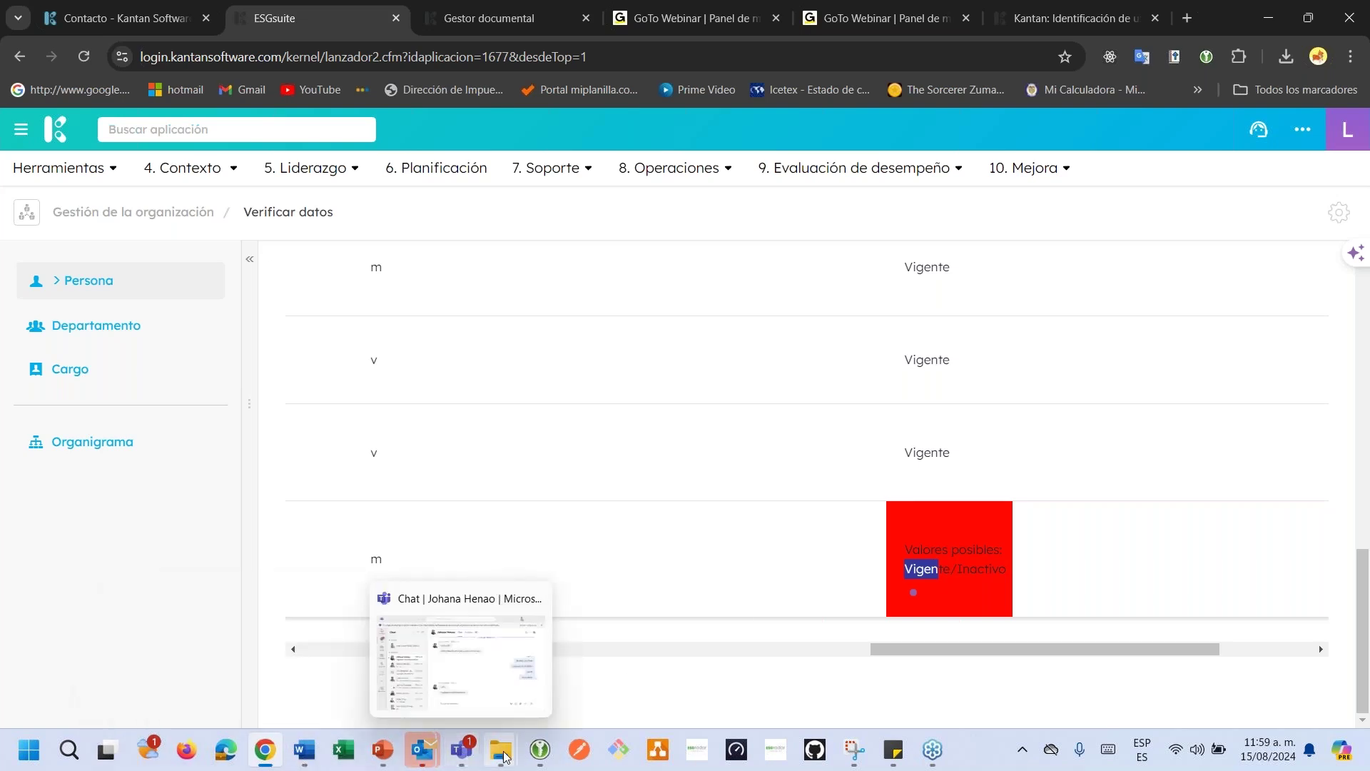
Open plantilla_listado_personas (14).csv in Excel and go to cell W13.
mouse_move(501, 753)
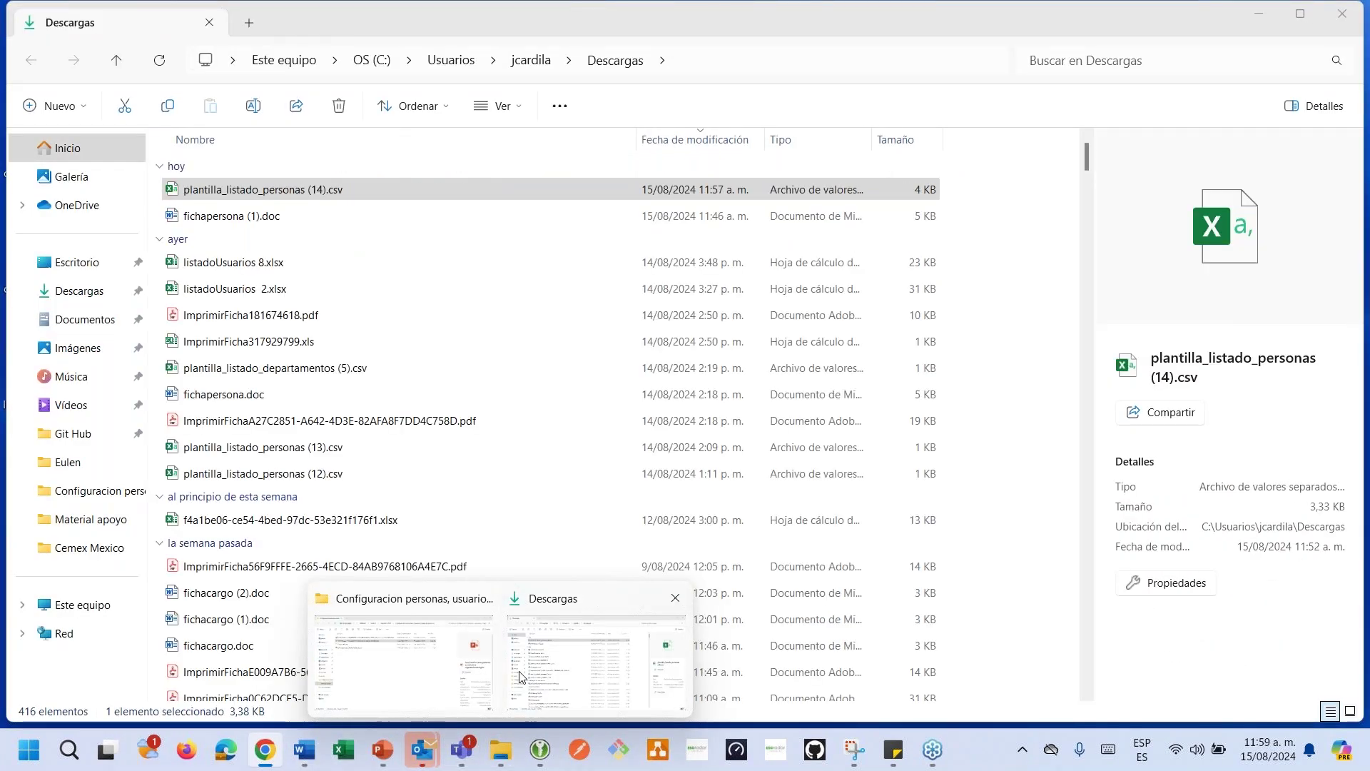
left_click(521, 676)
double_click(296, 192)
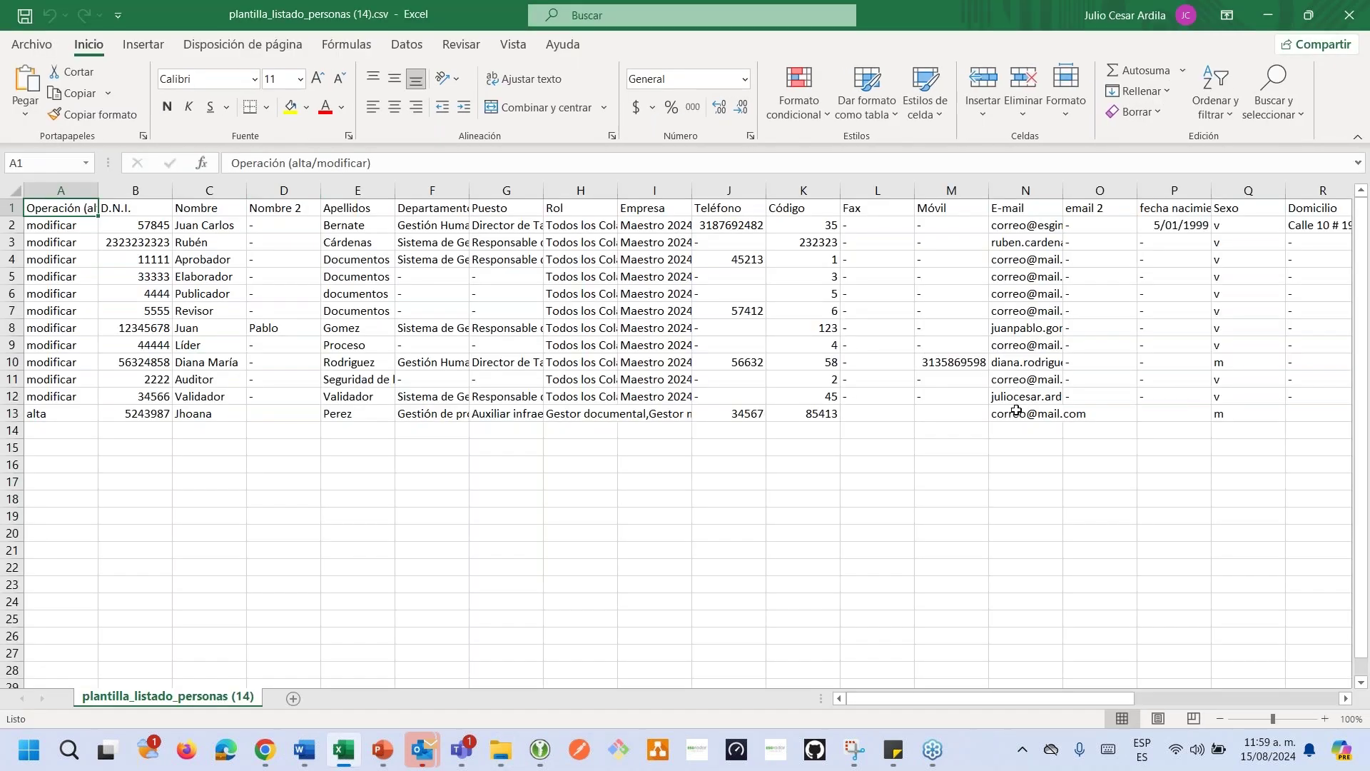
left_click(1016, 411)
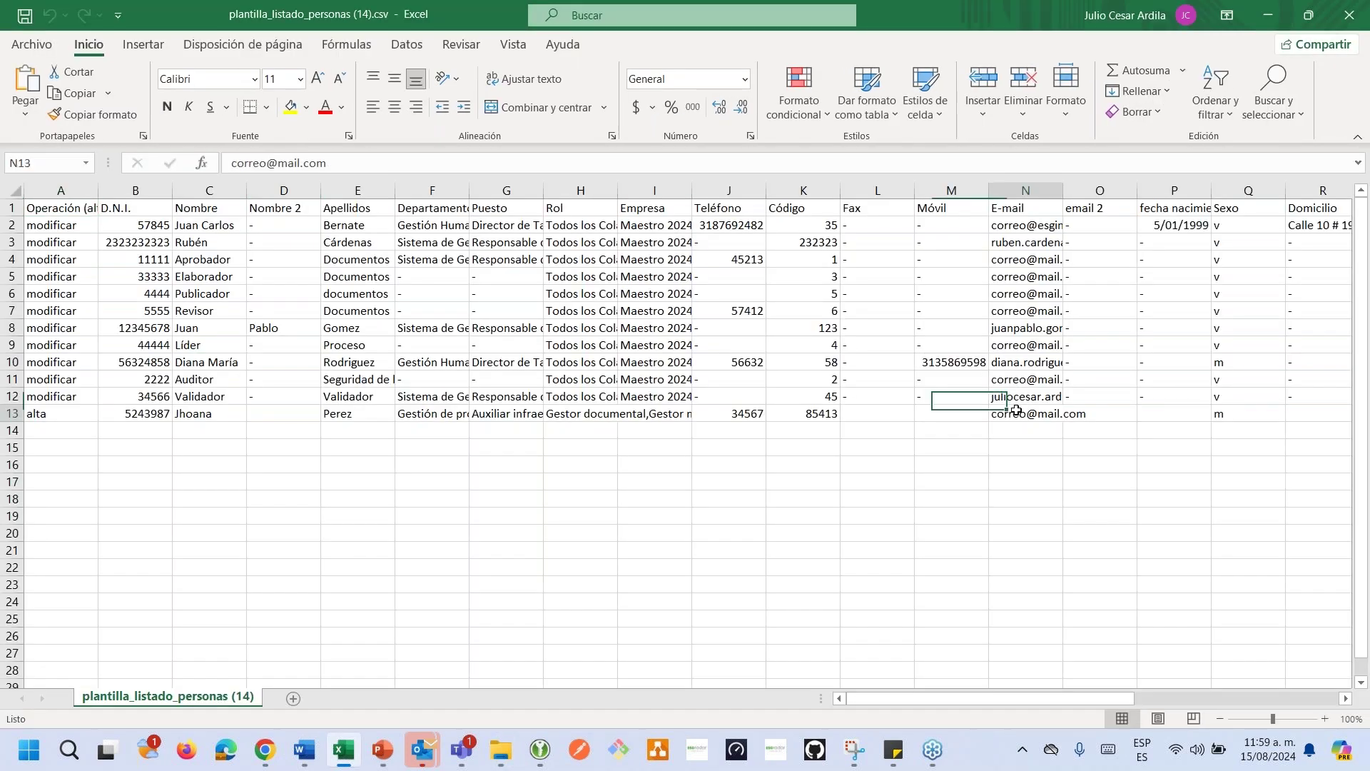
key("Right")
key("Right")
key("Right")
key("Right")
key("Right")
key("Right")
key("Right")
key("Right")
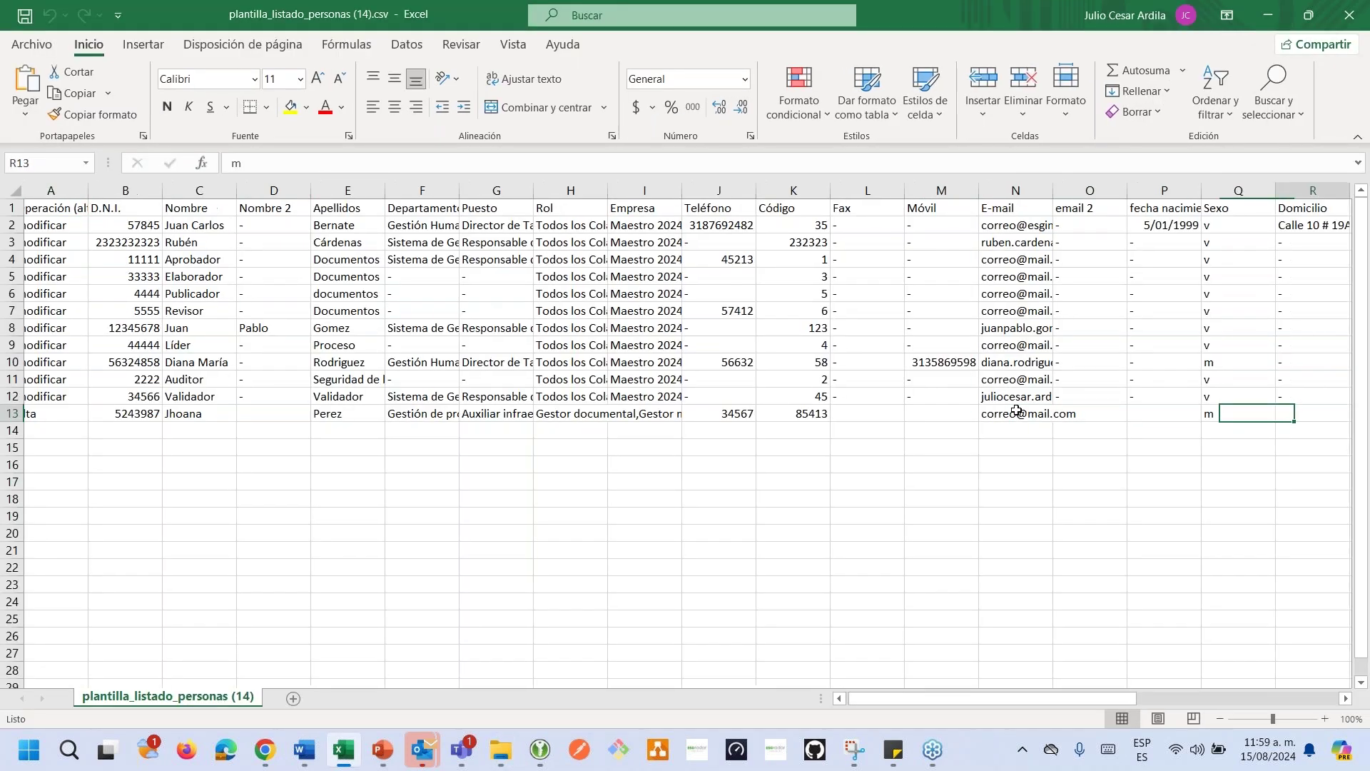
key("Right")
key("Right")
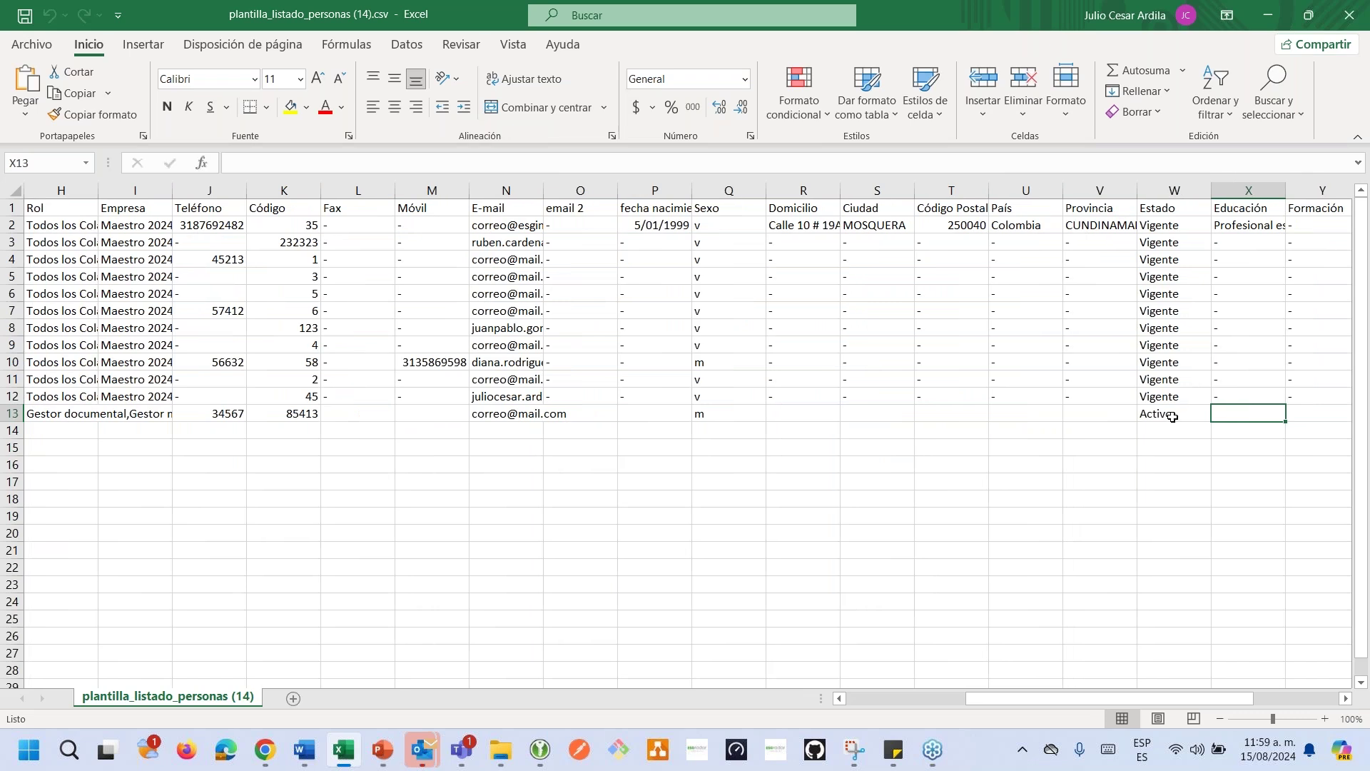
left_click(1181, 414)
Replace Activo with Vigente in W13, then save and close the CSV.
double_click(1182, 415)
double_click(1170, 414)
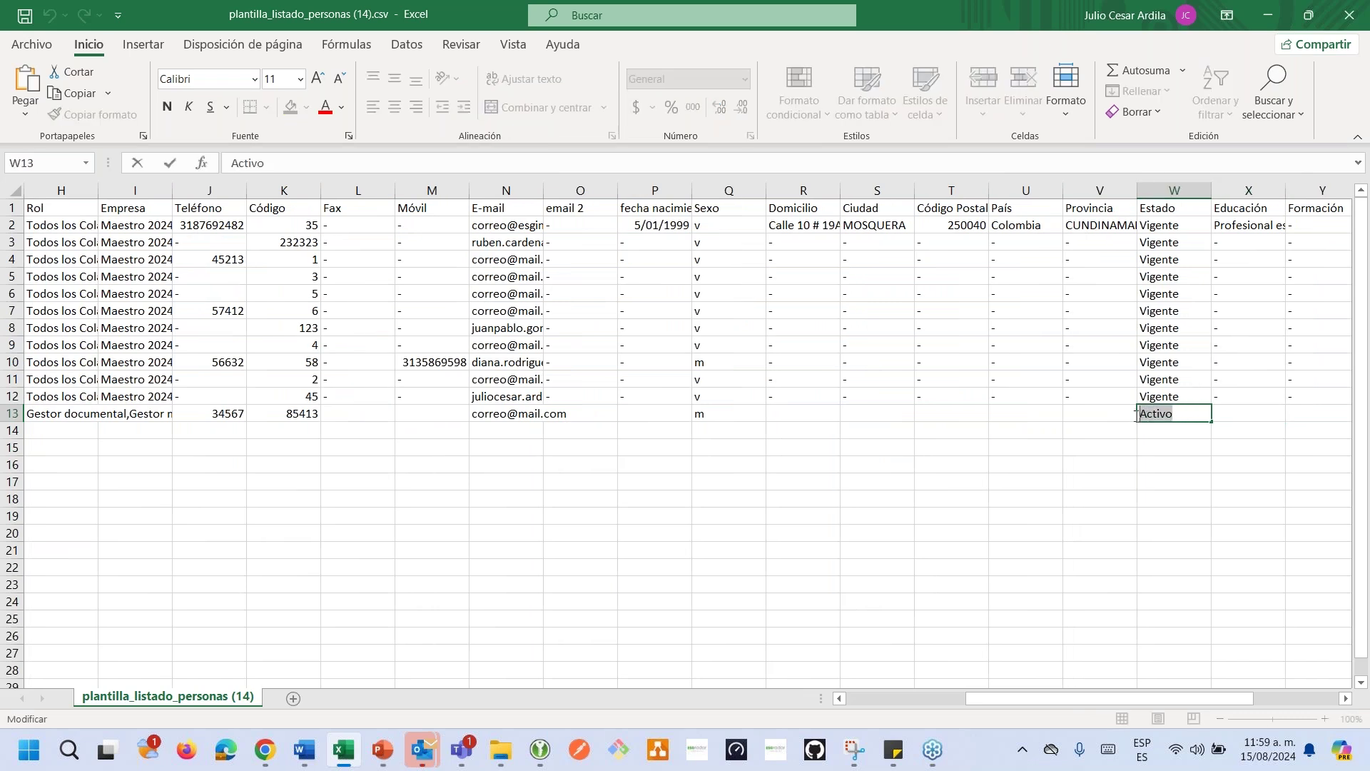
type("Vigente")
left_click(1073, 448)
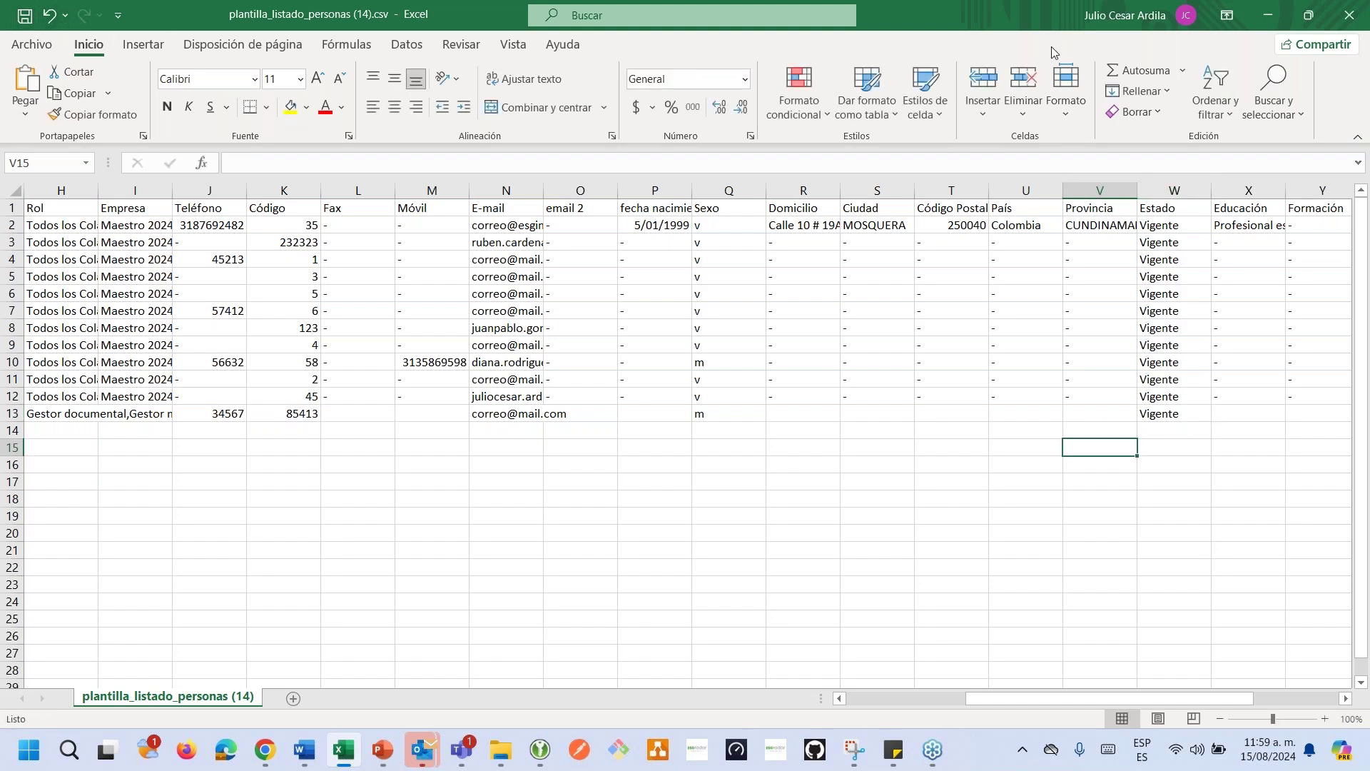
left_click(1349, 15)
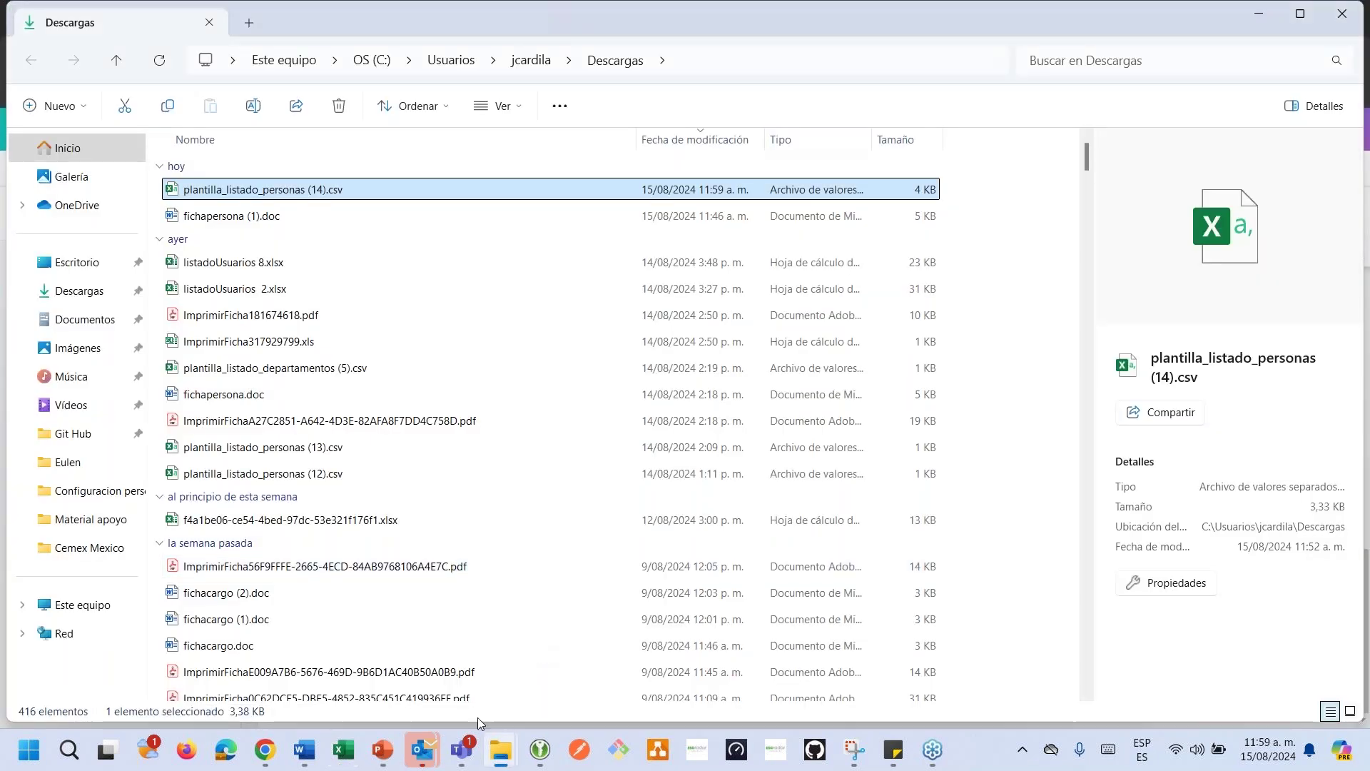
Reopen the people update-from-file form with D.N.I. as the key column.
mouse_move(270, 748)
left_click(276, 675)
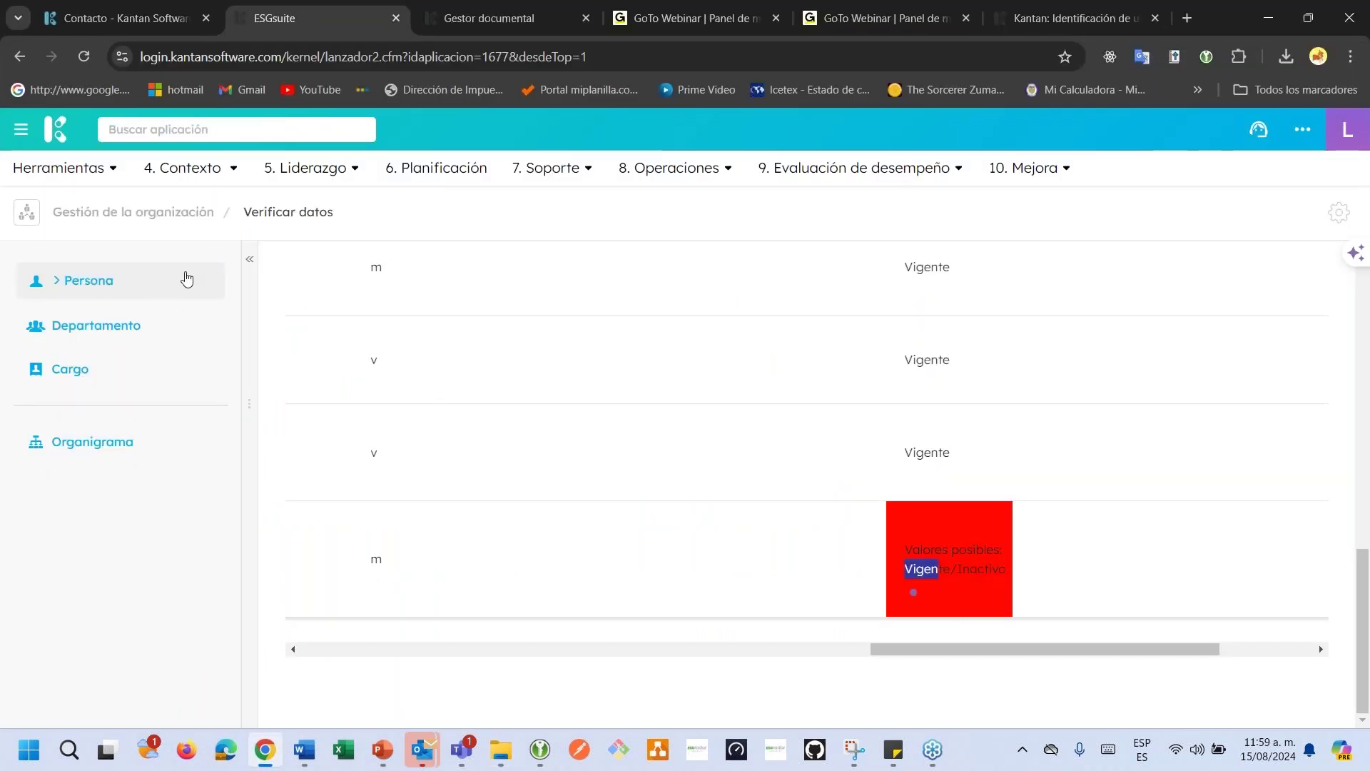
left_click(132, 291)
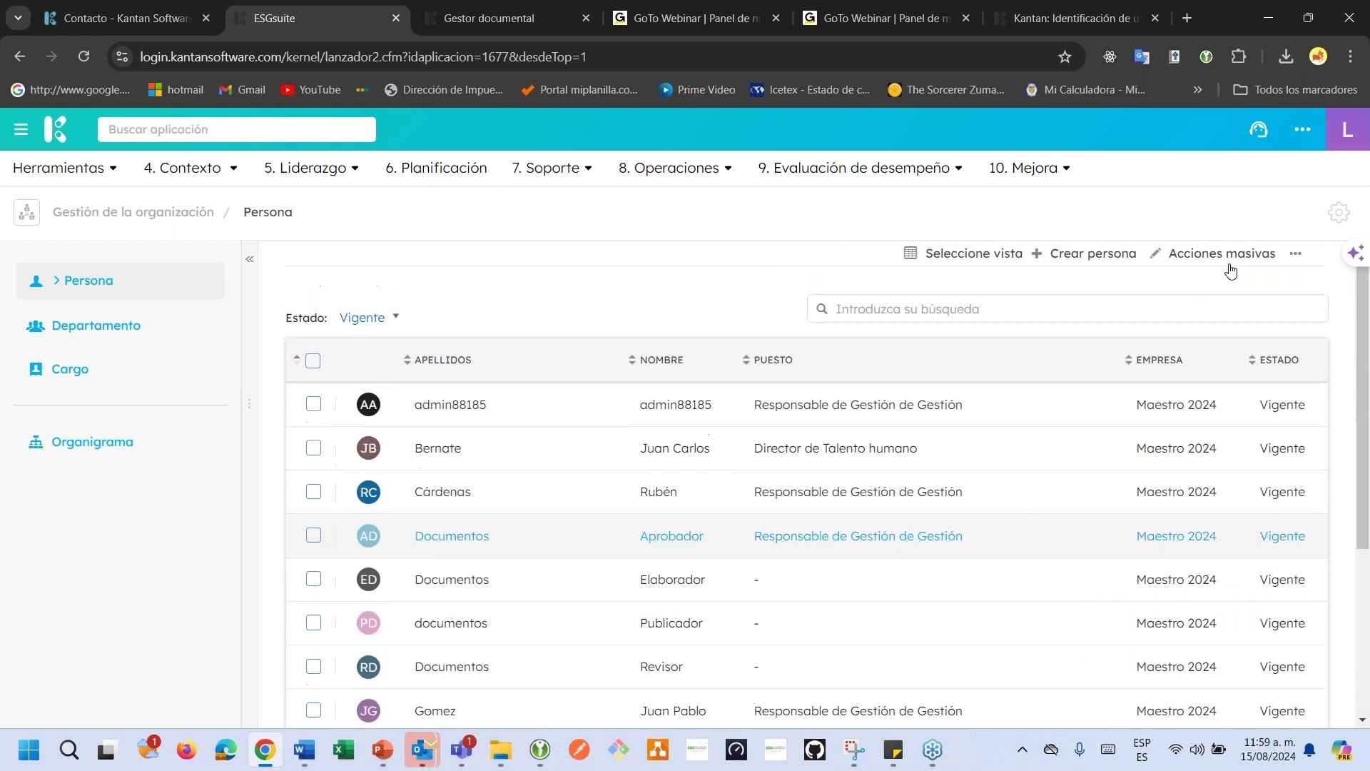
left_click(1295, 254)
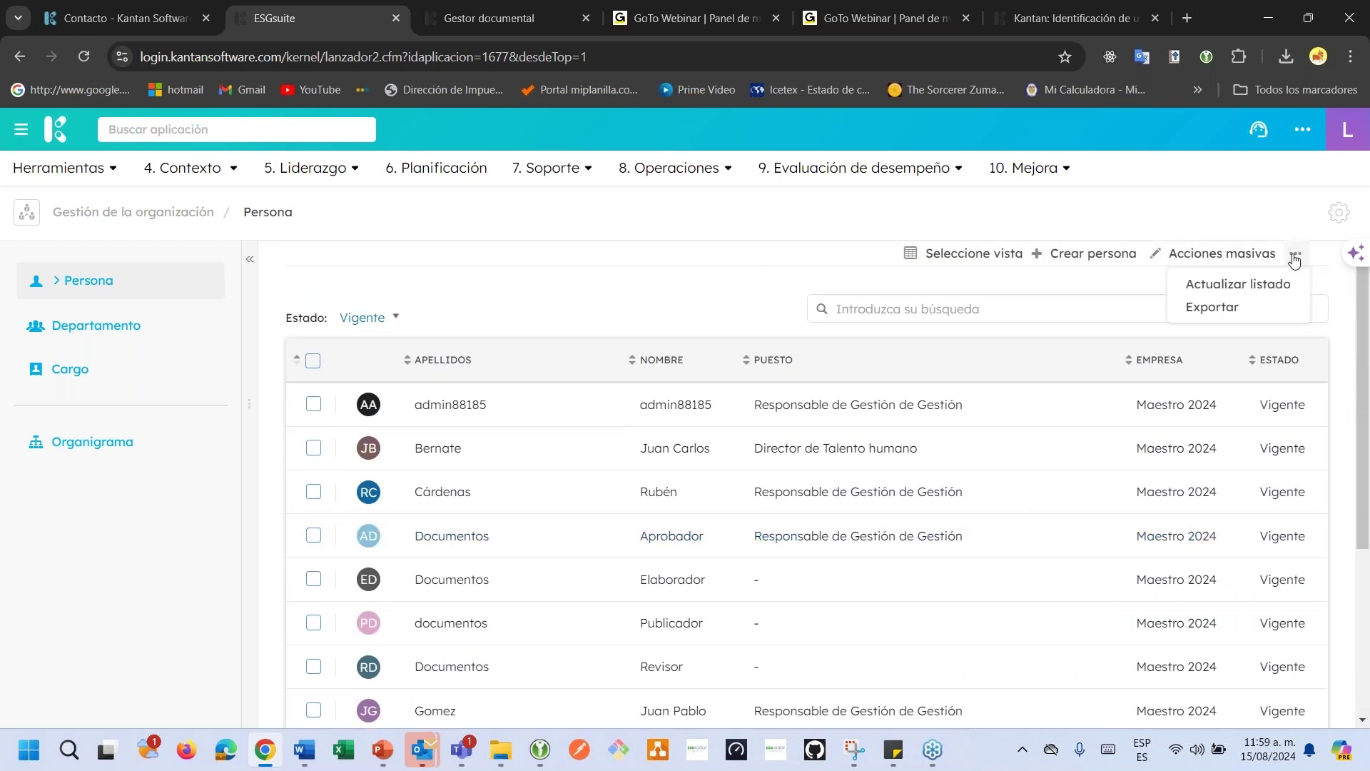
left_click(1258, 288)
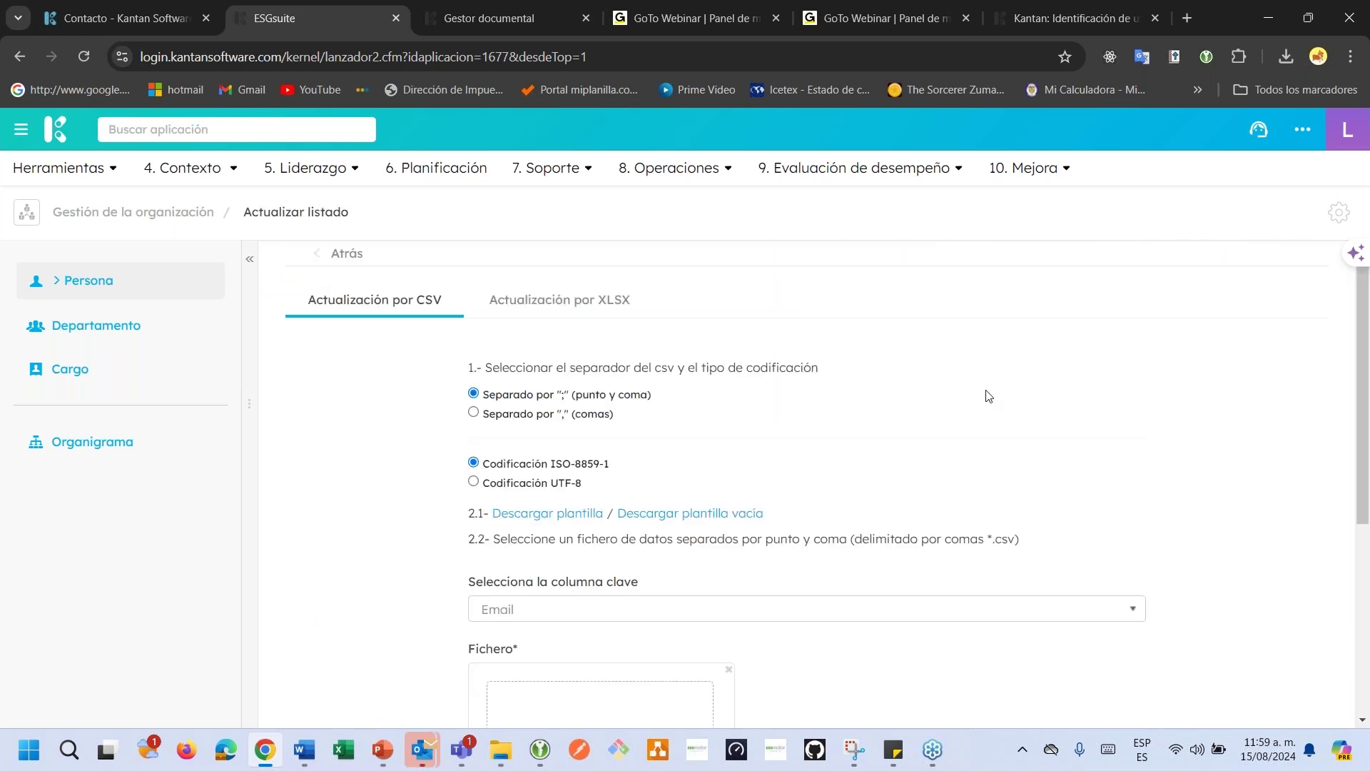
scroll(985, 394, "down", 5)
left_click(490, 266)
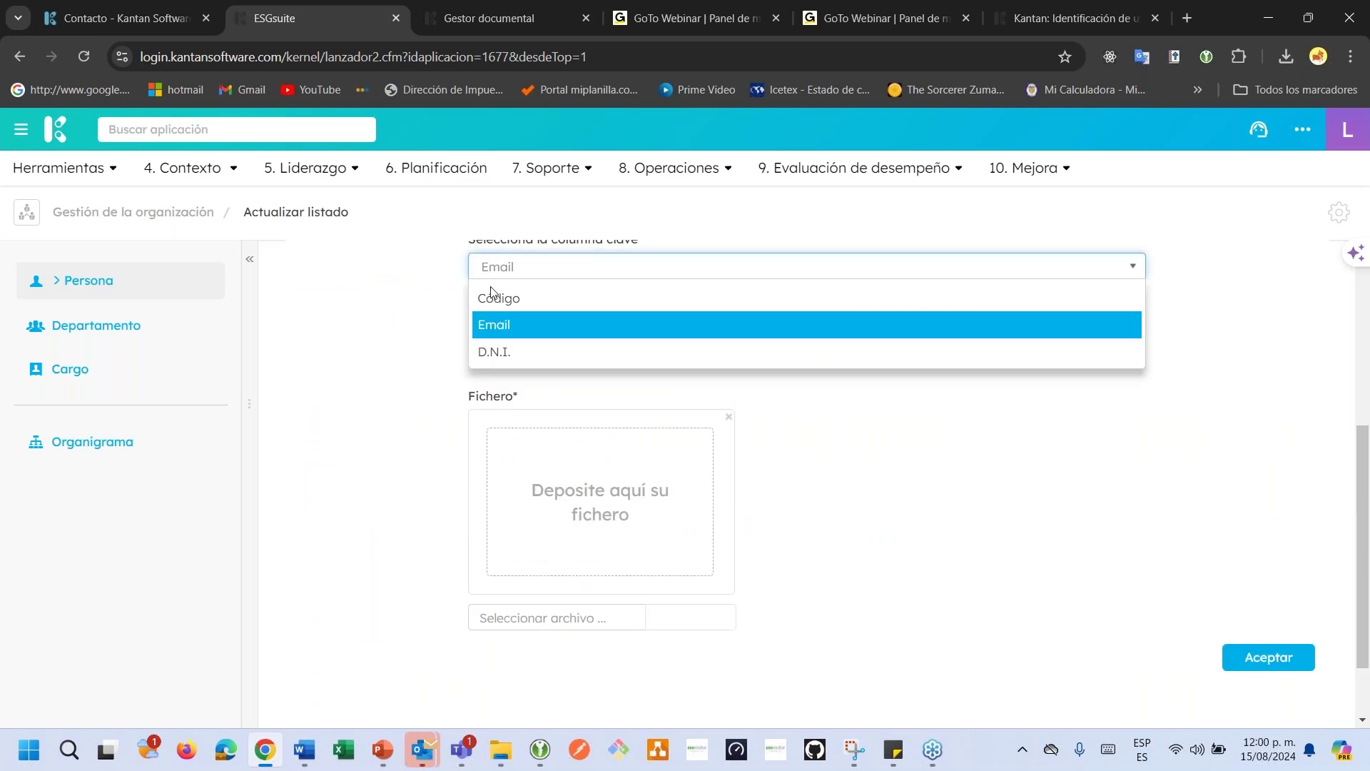
left_click(501, 352)
Upload the edited plantilla_listado_personas CSV and scroll through the Verificar datos rows.
left_click(689, 527)
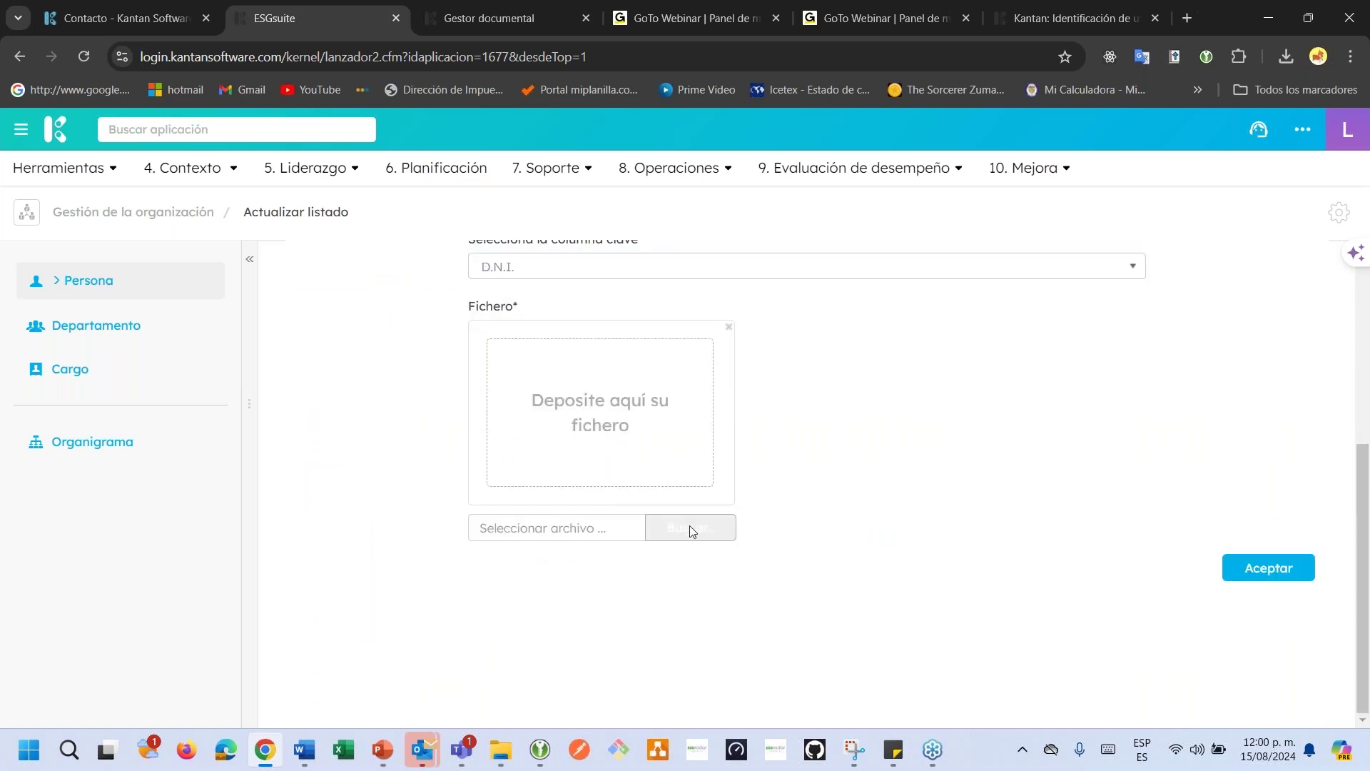
left_click(254, 163)
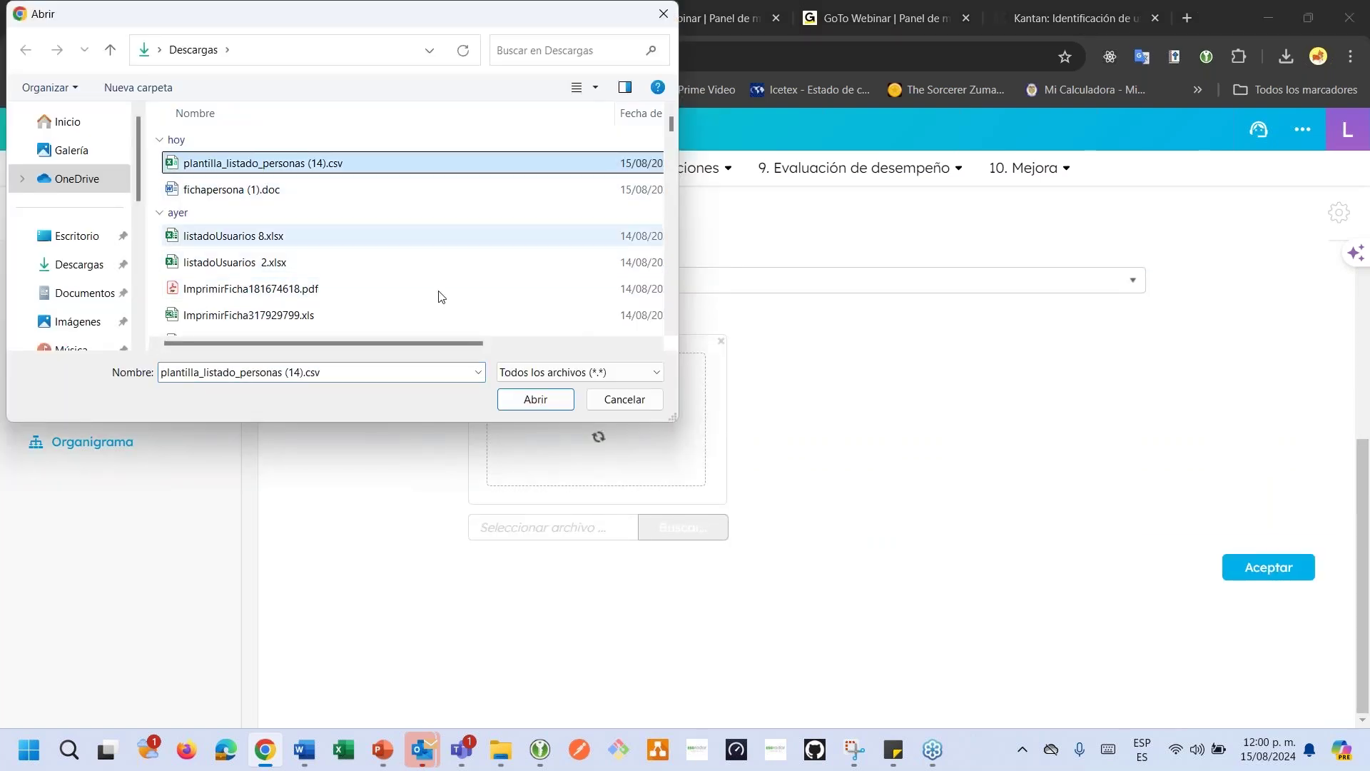
left_click(535, 399)
scroll(998, 551, "down", 2)
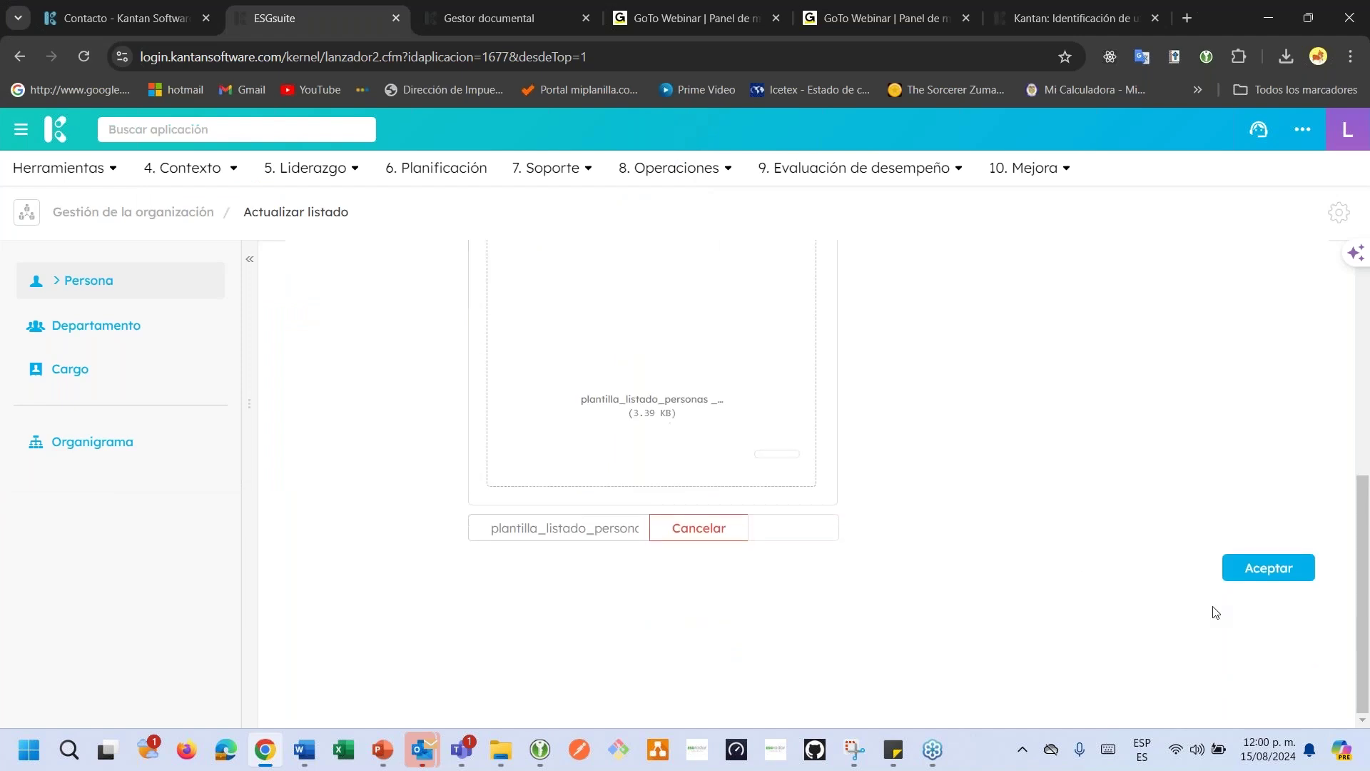
left_click(1259, 578)
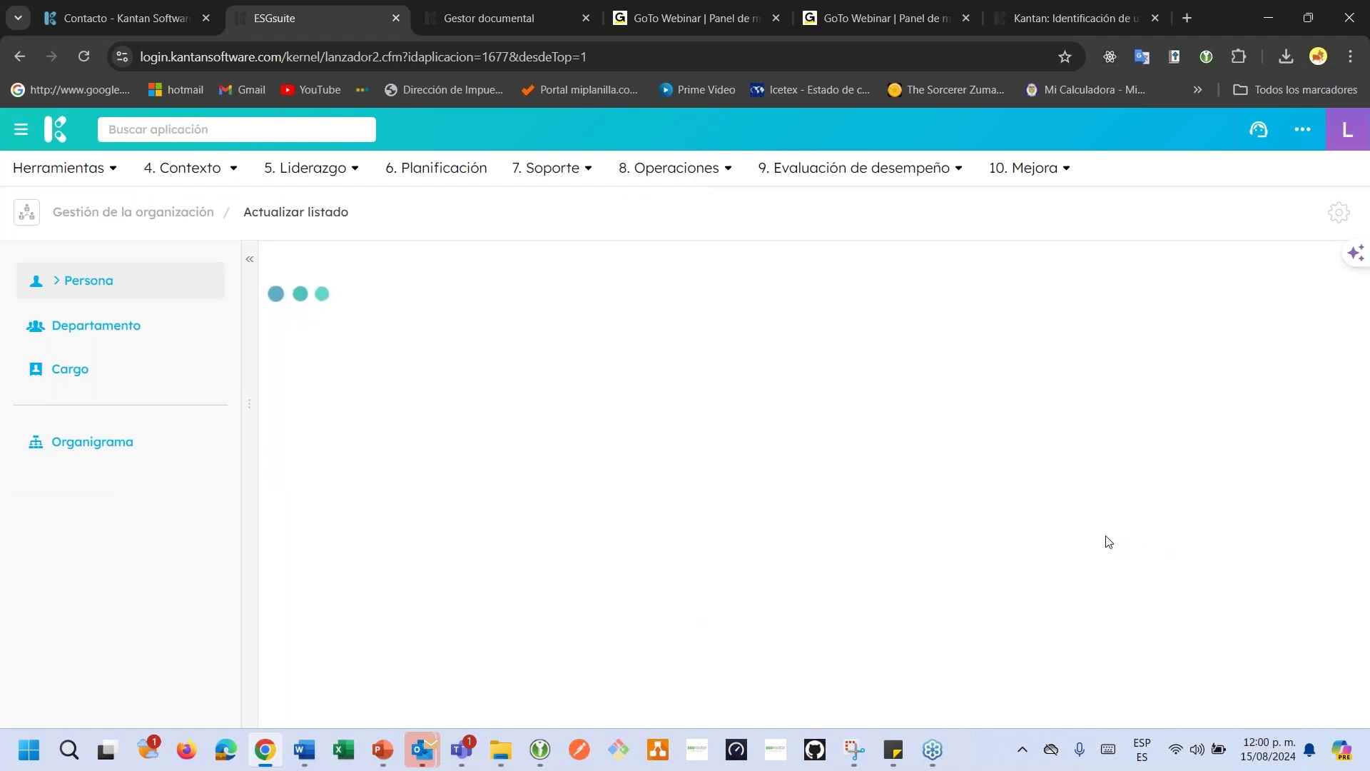
scroll(798, 483, "up", 6)
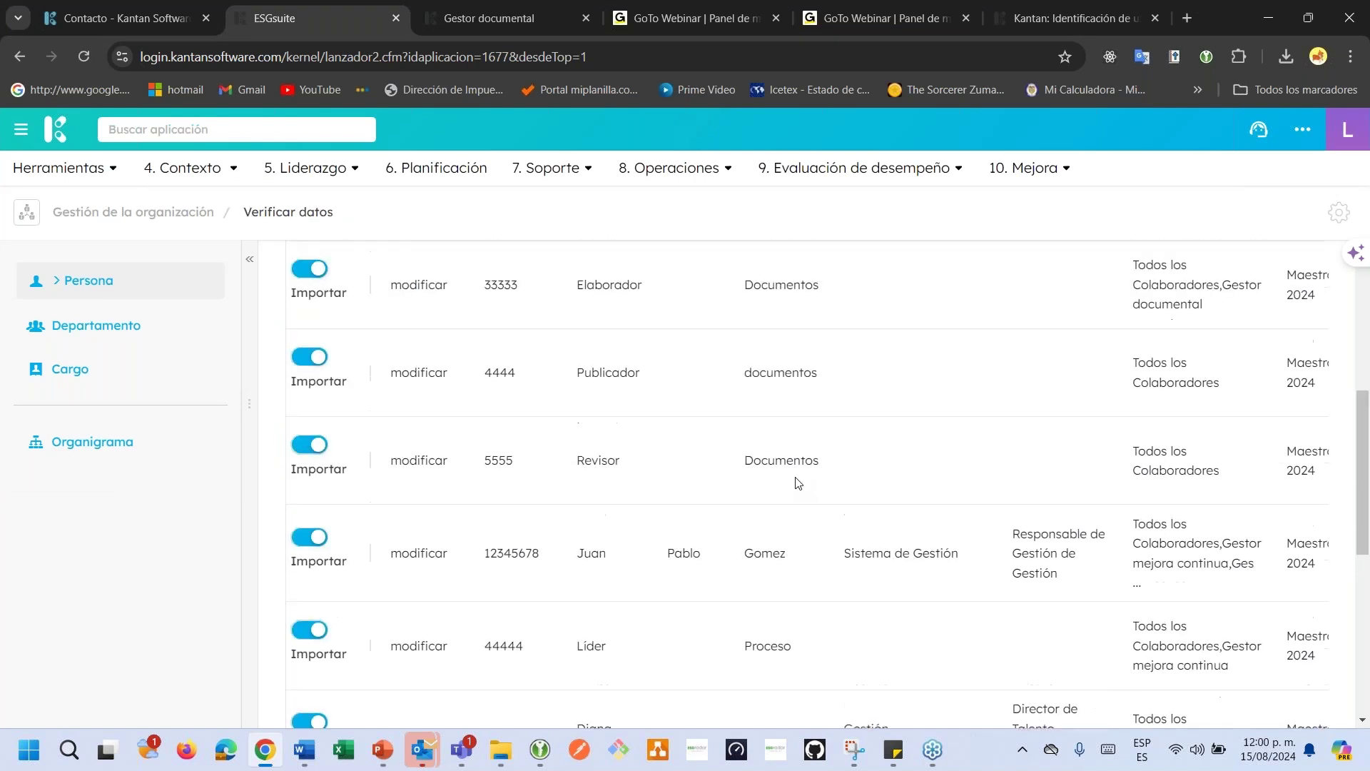
scroll(798, 483, "down", 6)
scroll(798, 483, "down", 5)
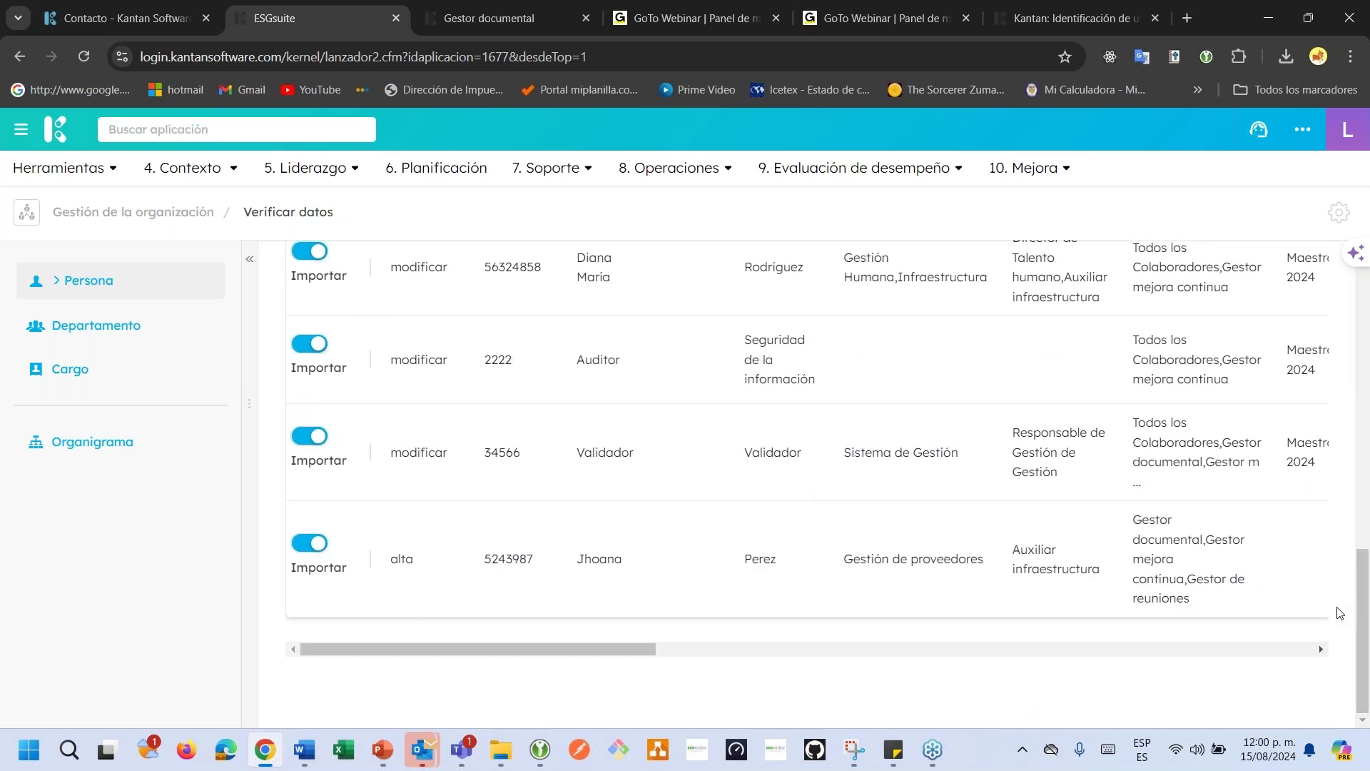
scroll(1312, 593, "up", 10)
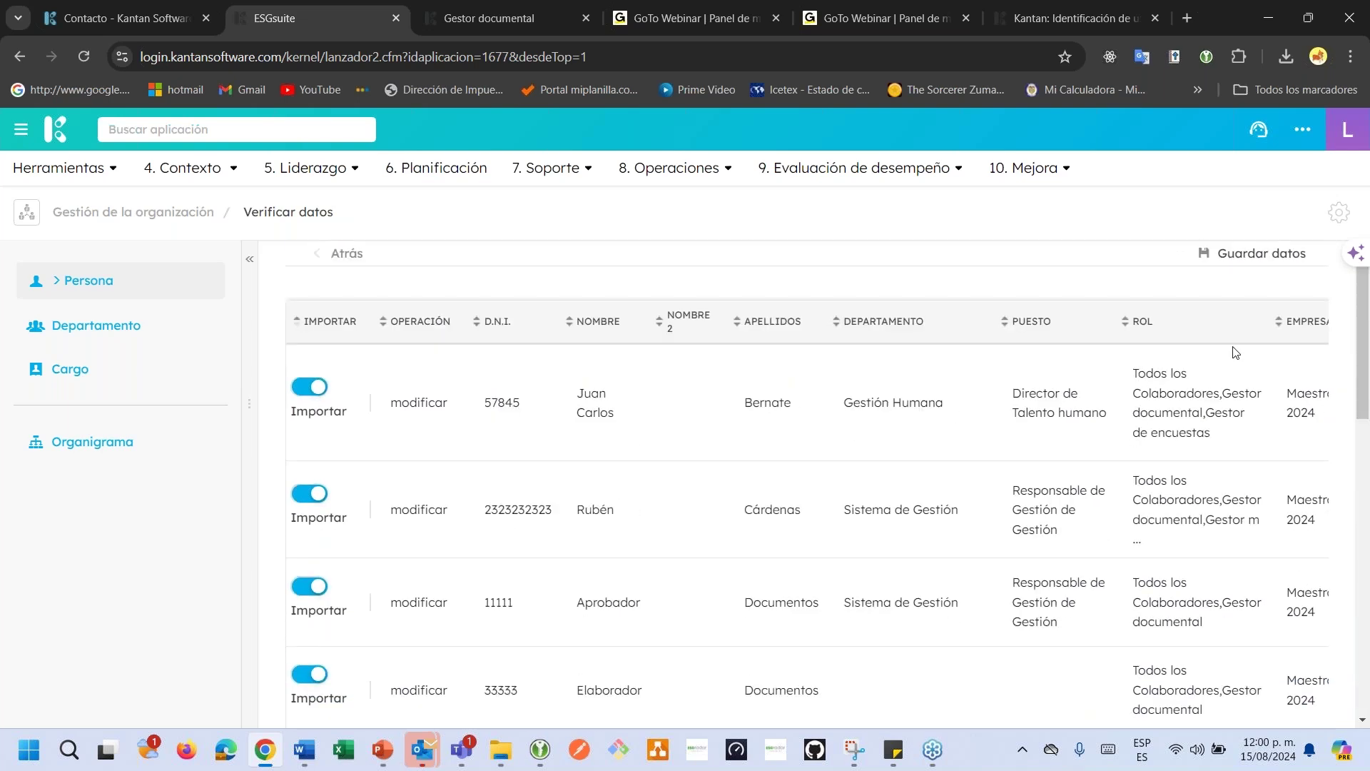
Save the verified people data and open the new person's record by searching 'jh'.
left_click(1235, 264)
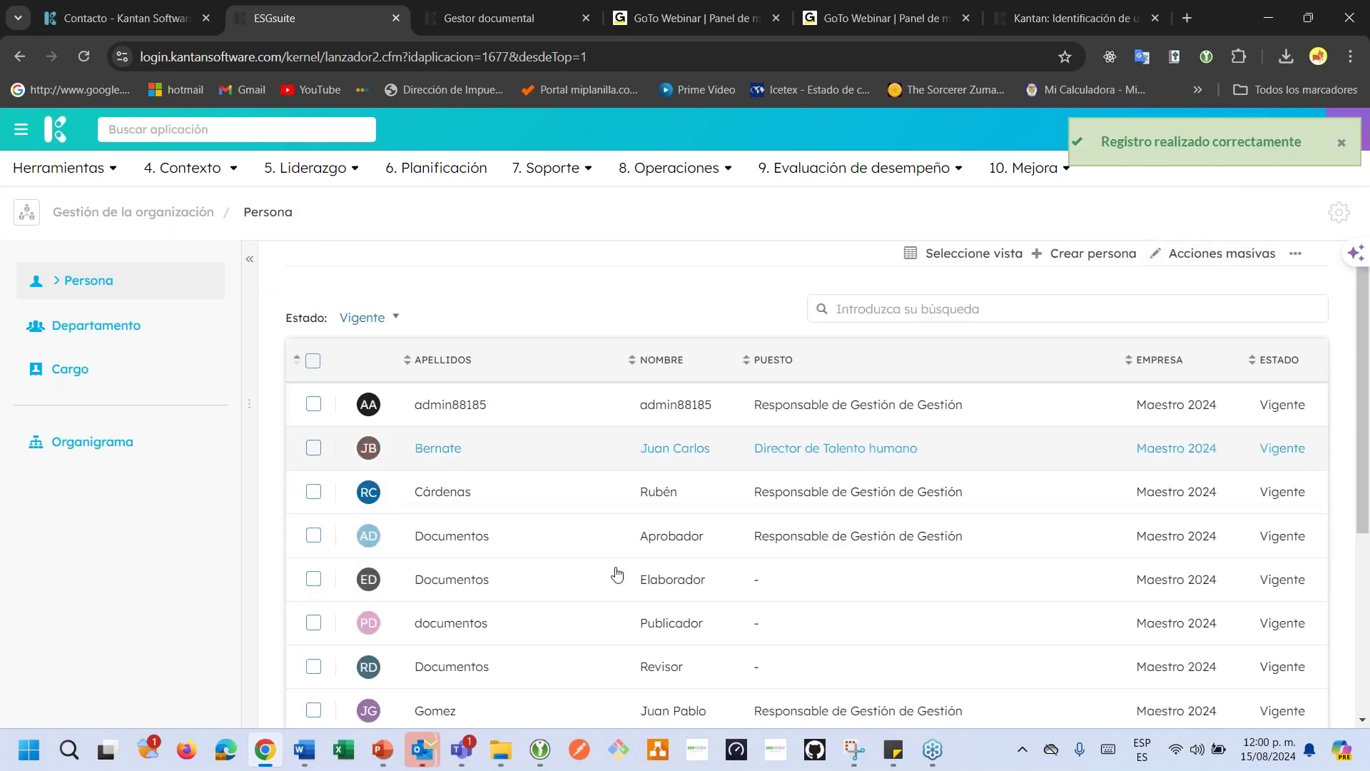
left_click(847, 302)
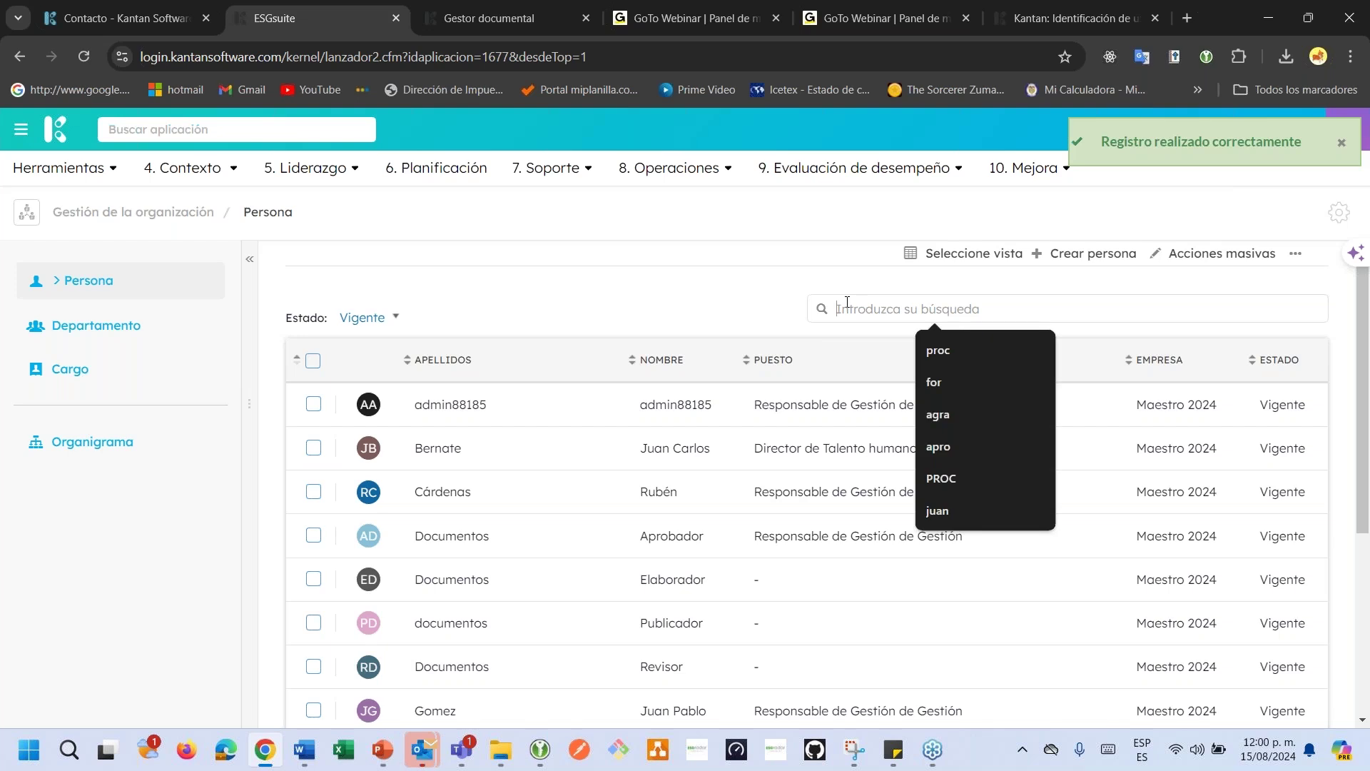
type("jh")
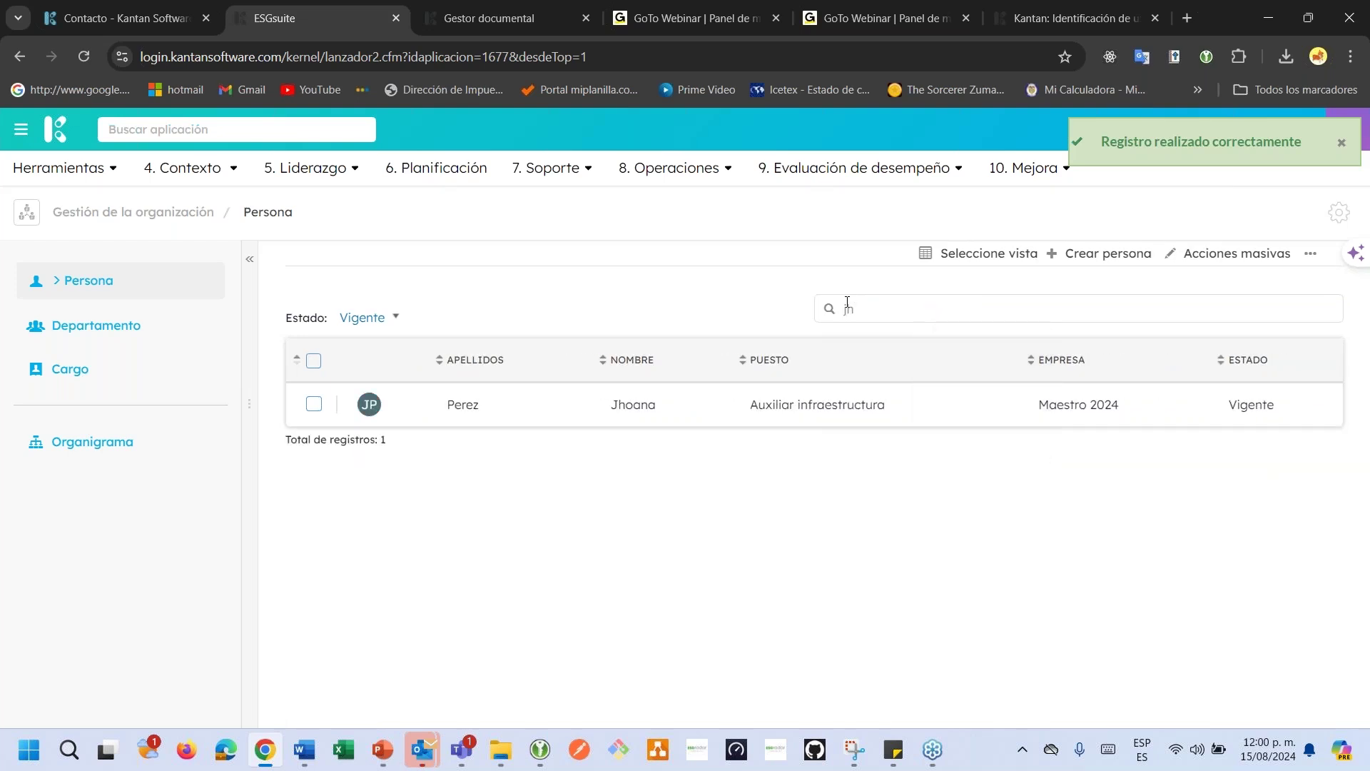
left_click(778, 419)
Check her position Auxiliar infraestructura (Gestión de proveedores) and her three Gestor roles.
scroll(741, 468, "down", 2)
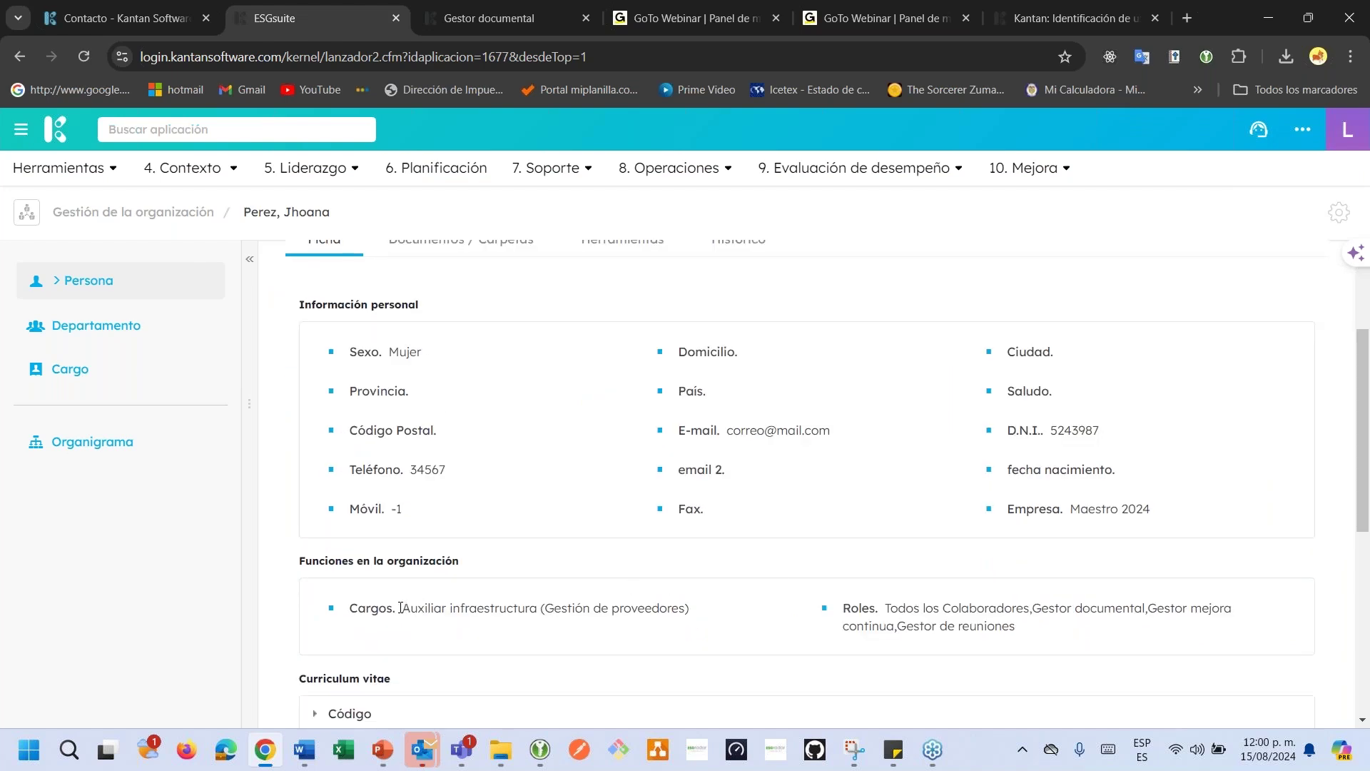
left_click_drag(400, 607, 660, 608)
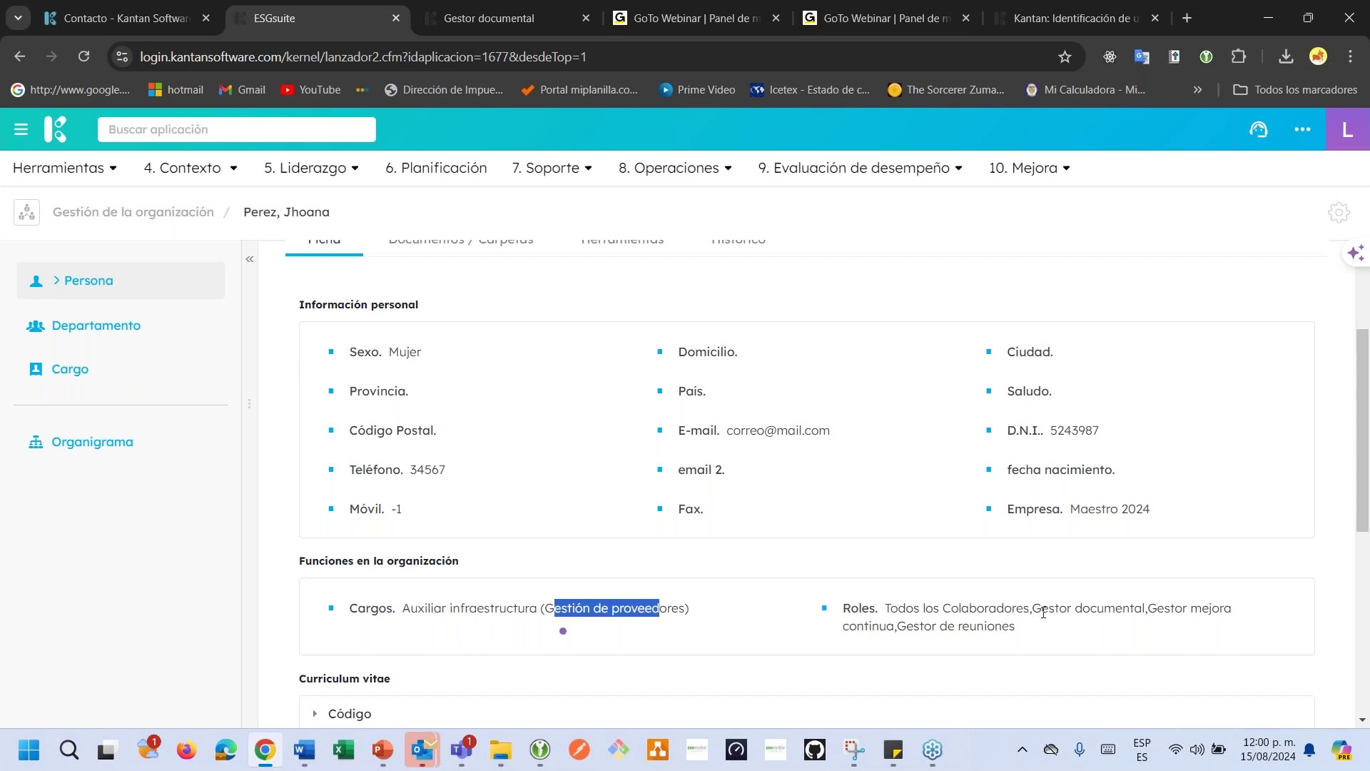
left_click_drag(1043, 612, 1046, 642)
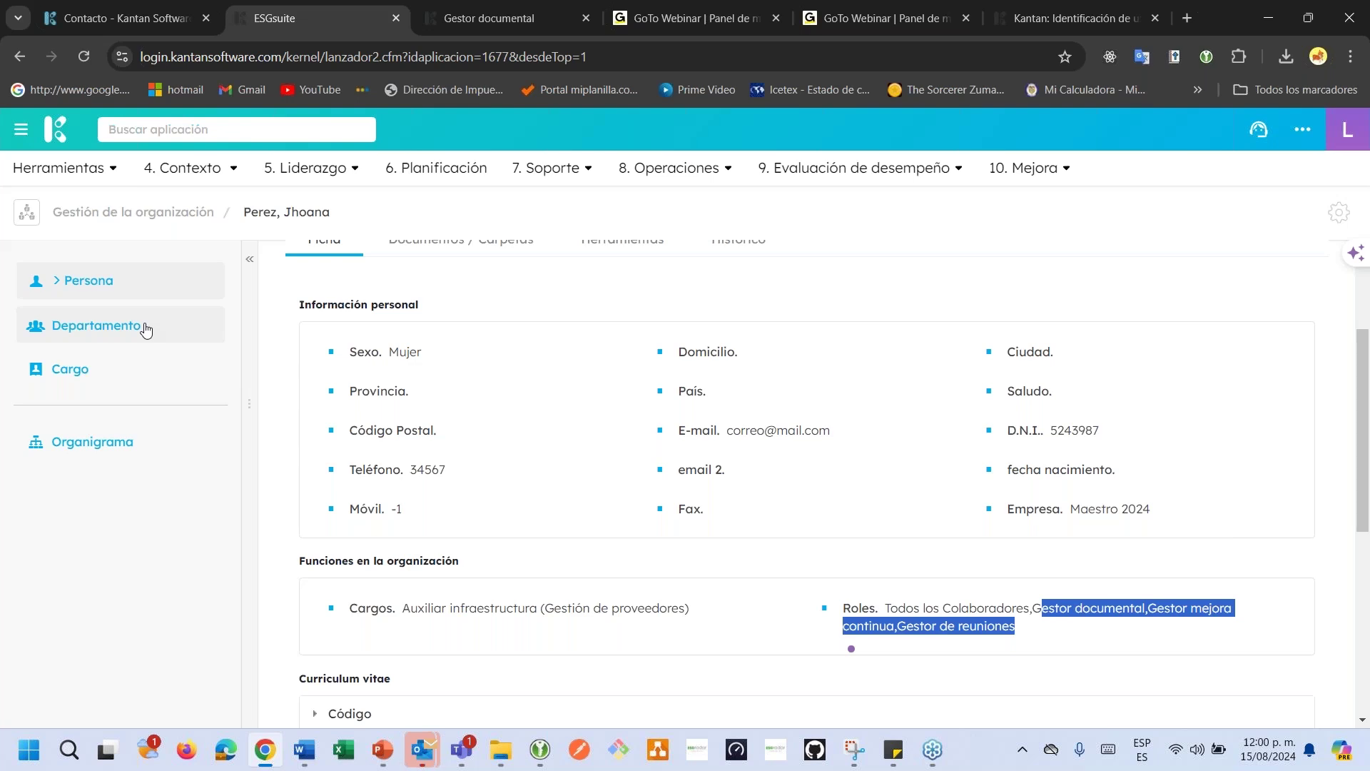
View the nine departments in the Departamento list, then return to Persona.
left_click(121, 325)
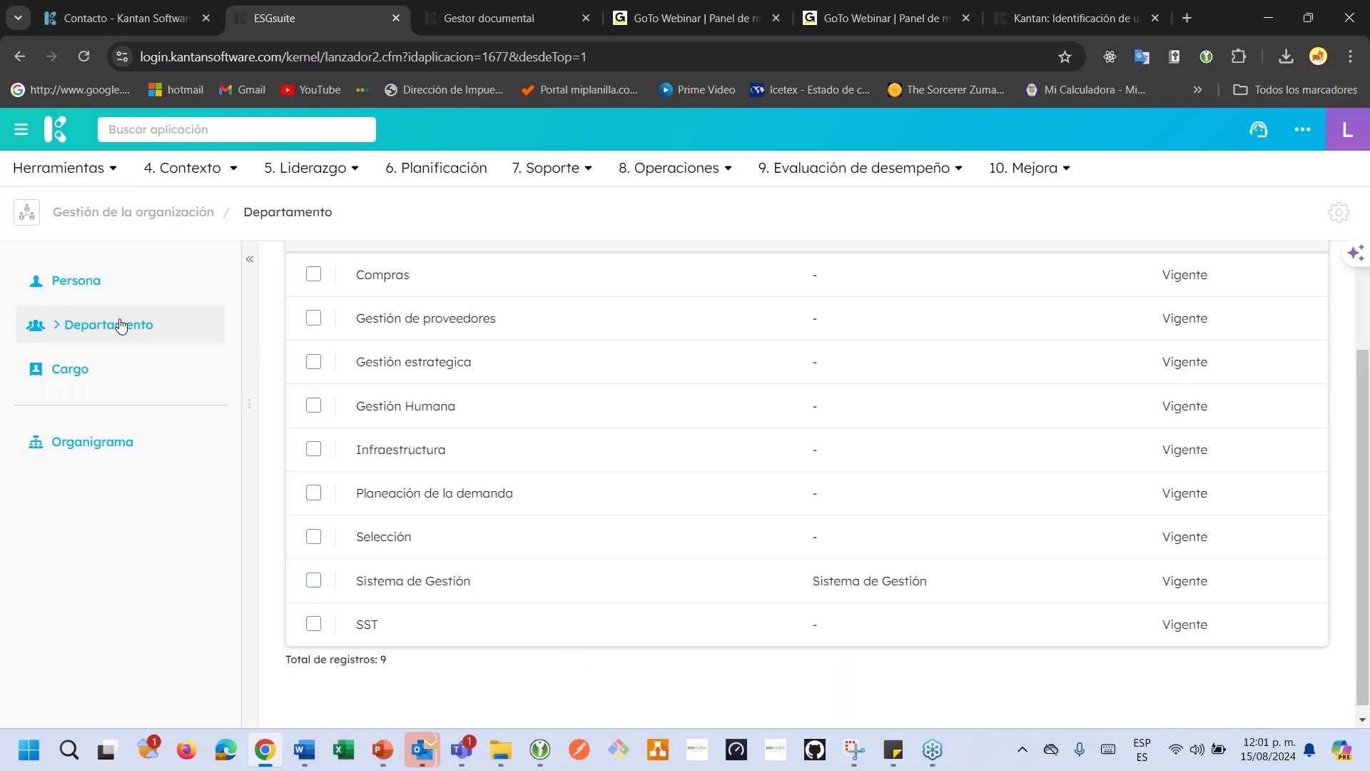
scroll(557, 431, "up", 2)
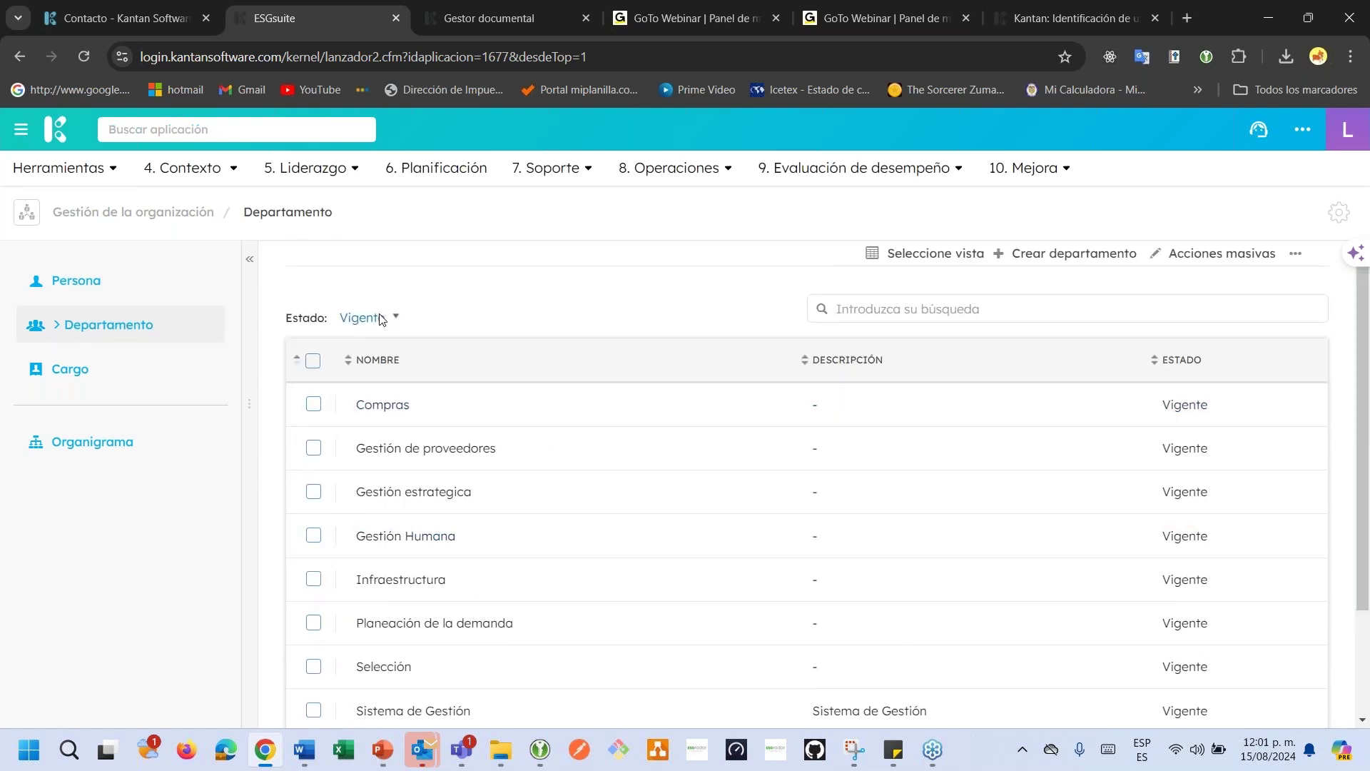
left_click(128, 288)
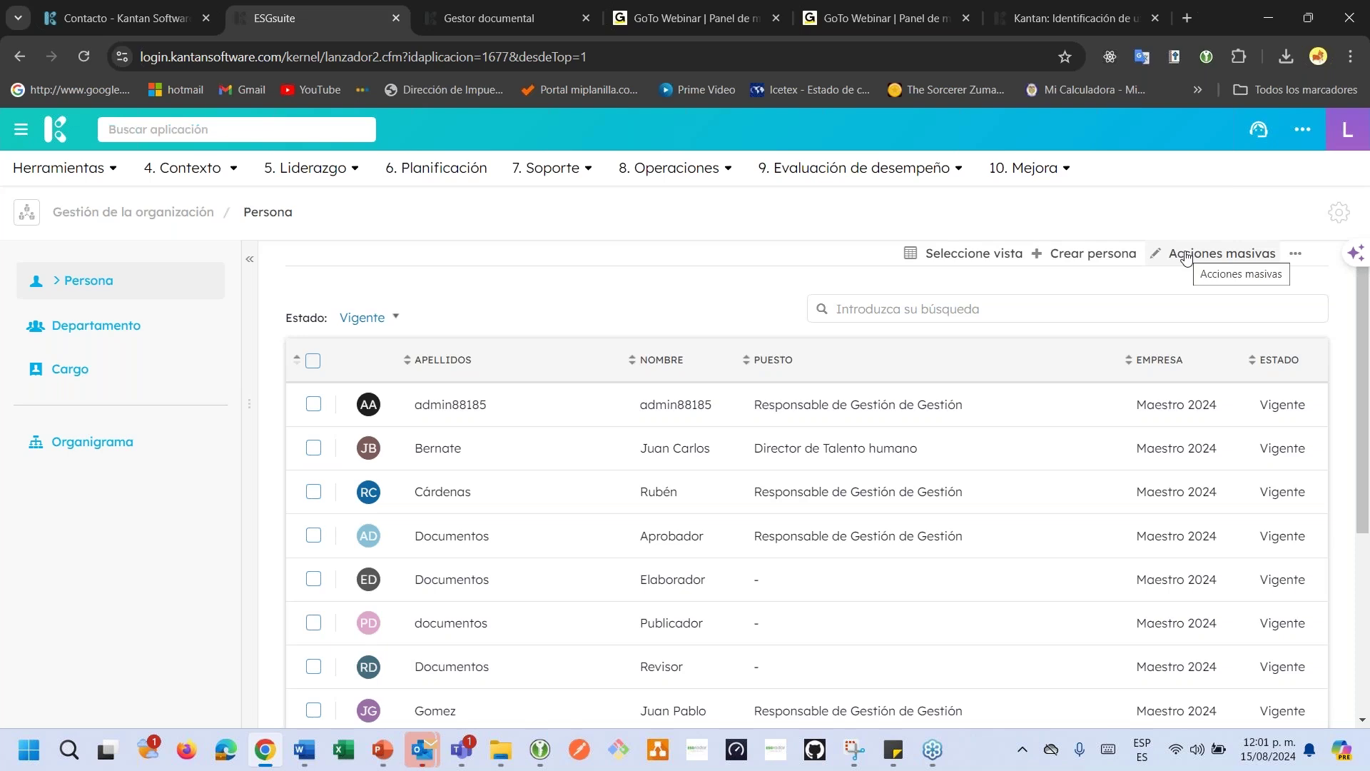
Deactivate the Talento humano director and the Aprobador entry via bulk Inactivar.
left_click(313, 450)
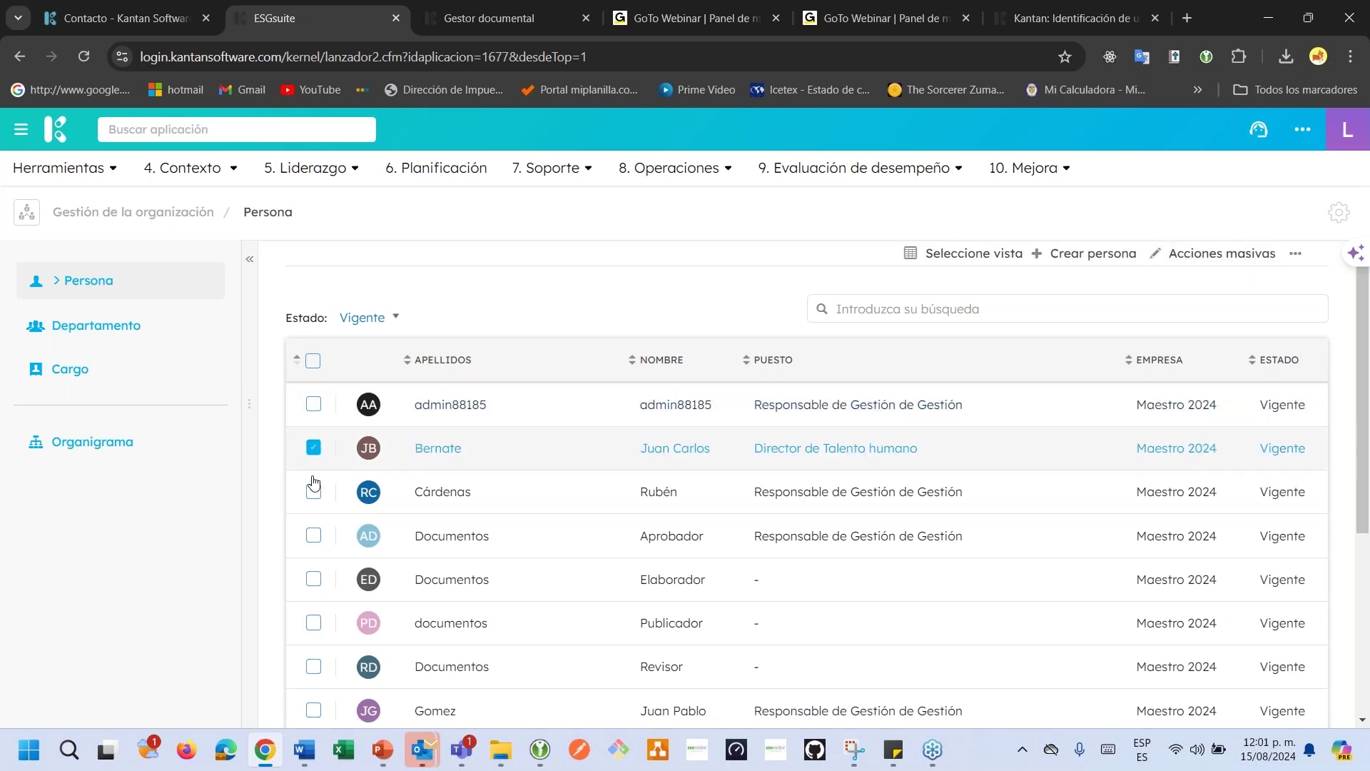
left_click(313, 537)
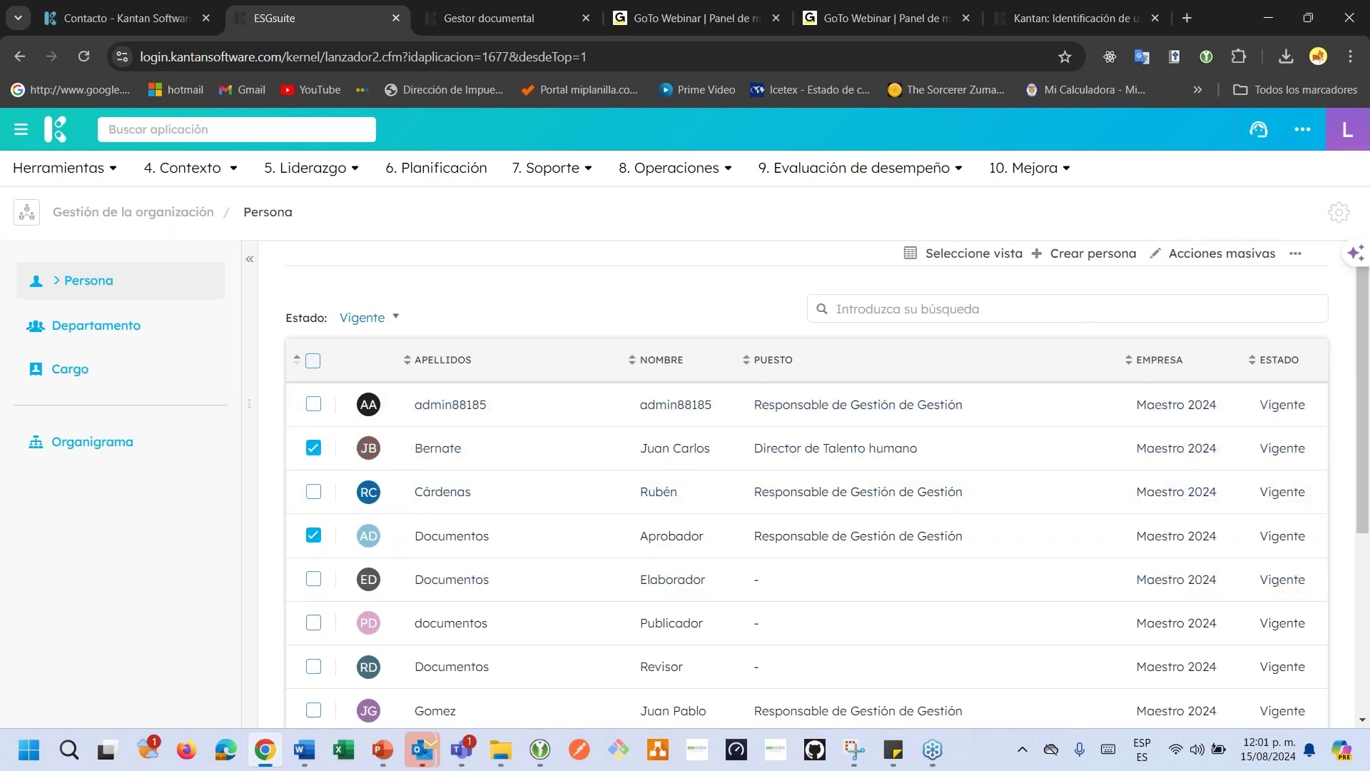
left_click(1223, 253)
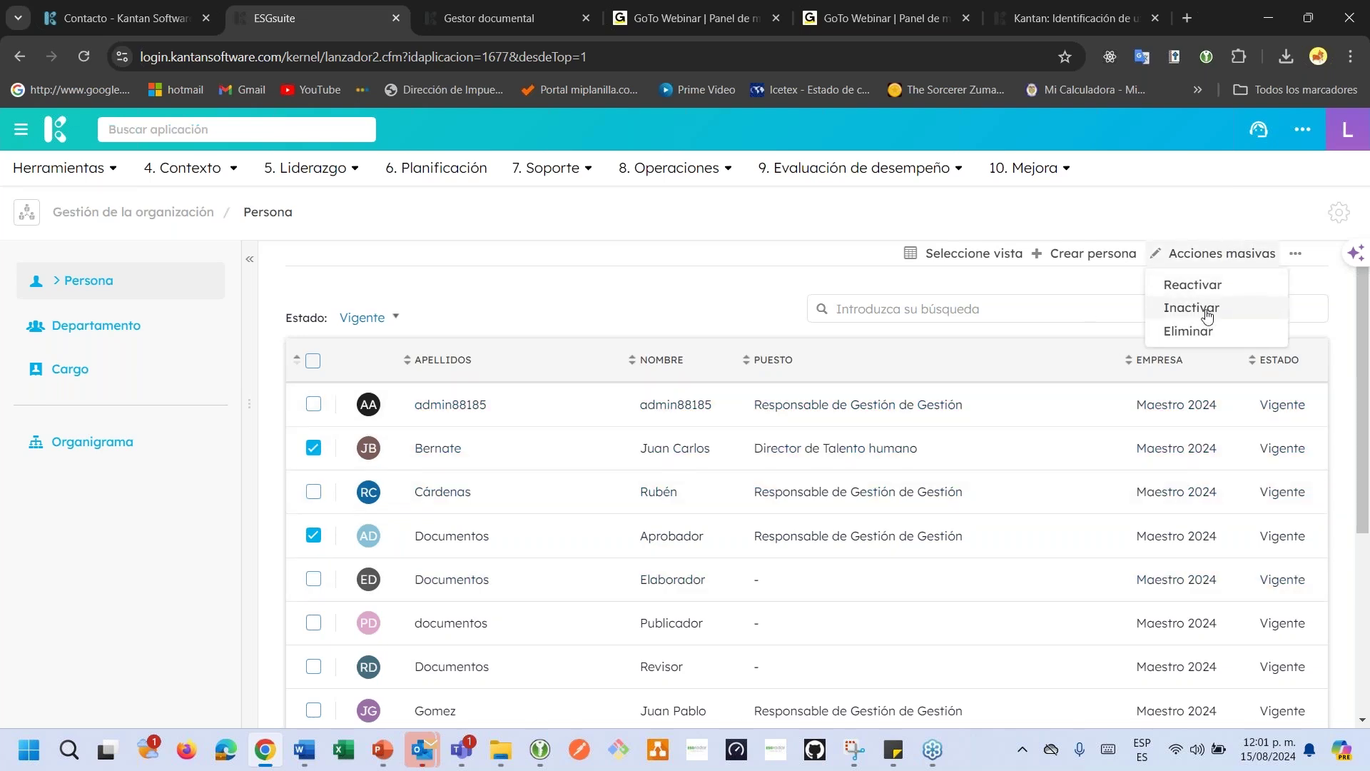
left_click(1206, 312)
left_click(899, 272)
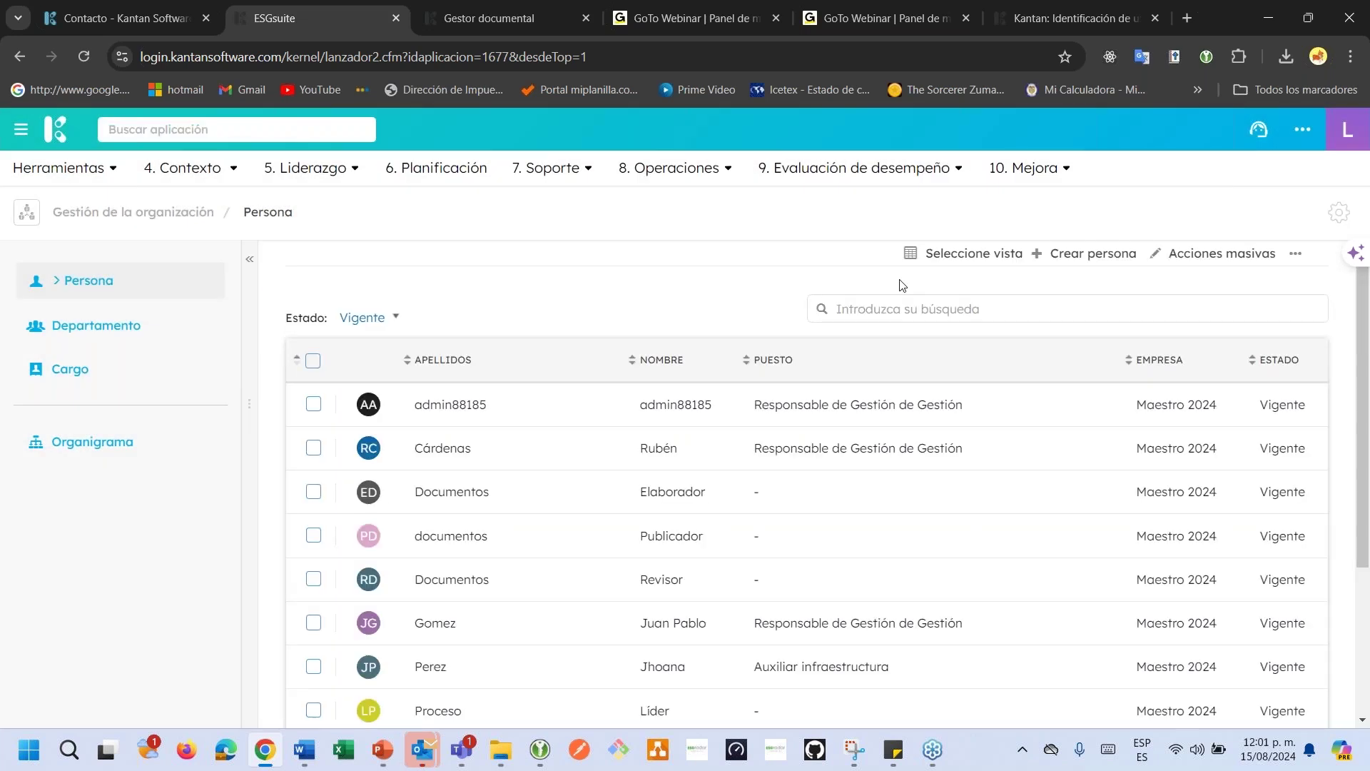
Filter Estado to Inactivo and reactivate both people via bulk Reactivar.
left_click(378, 319)
left_click(377, 401)
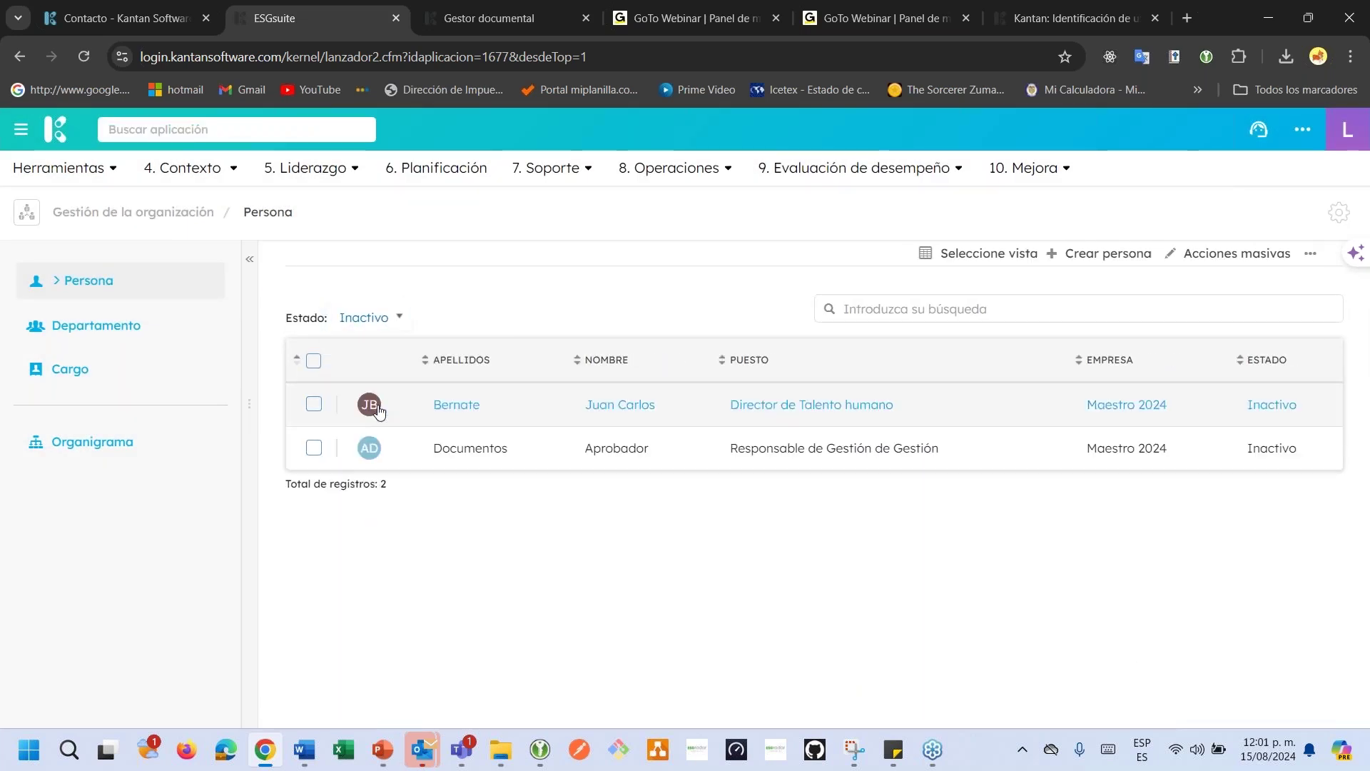
left_click(313, 362)
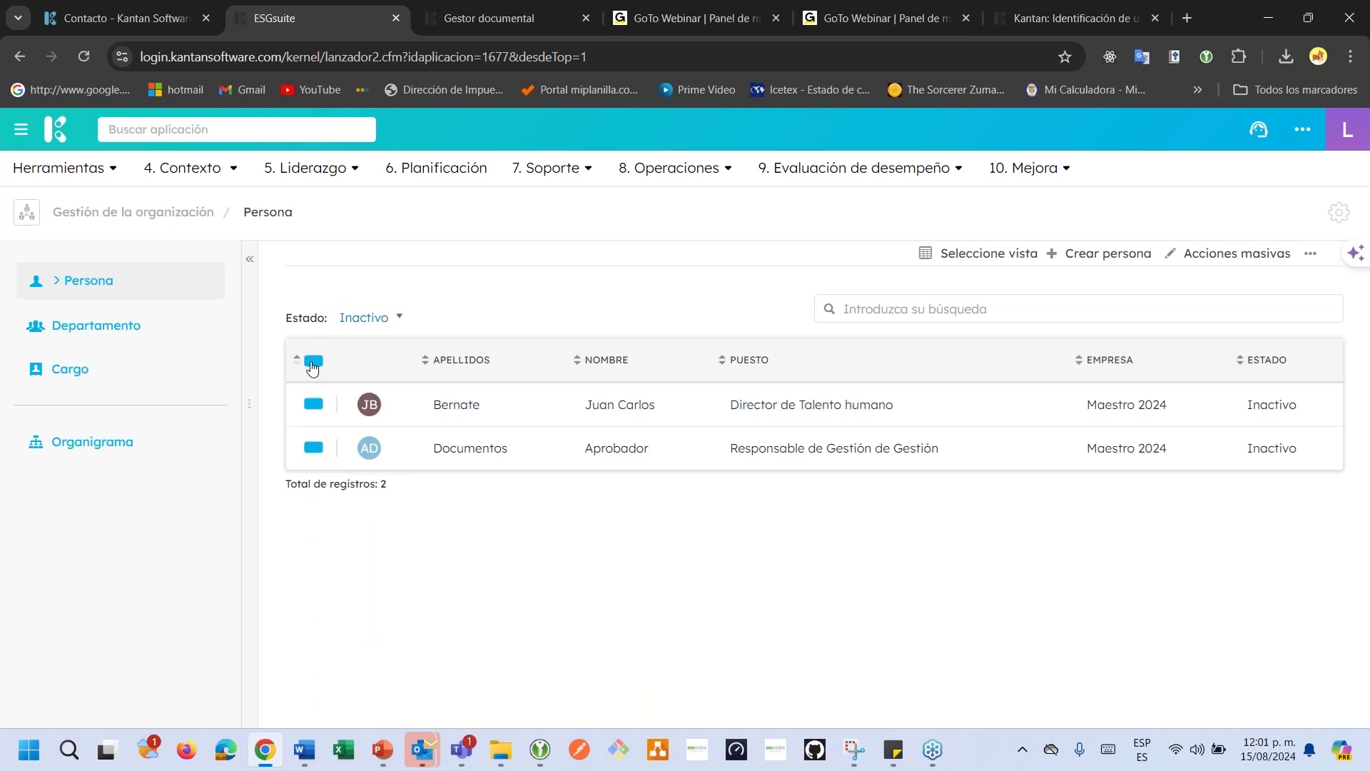
left_click(1222, 258)
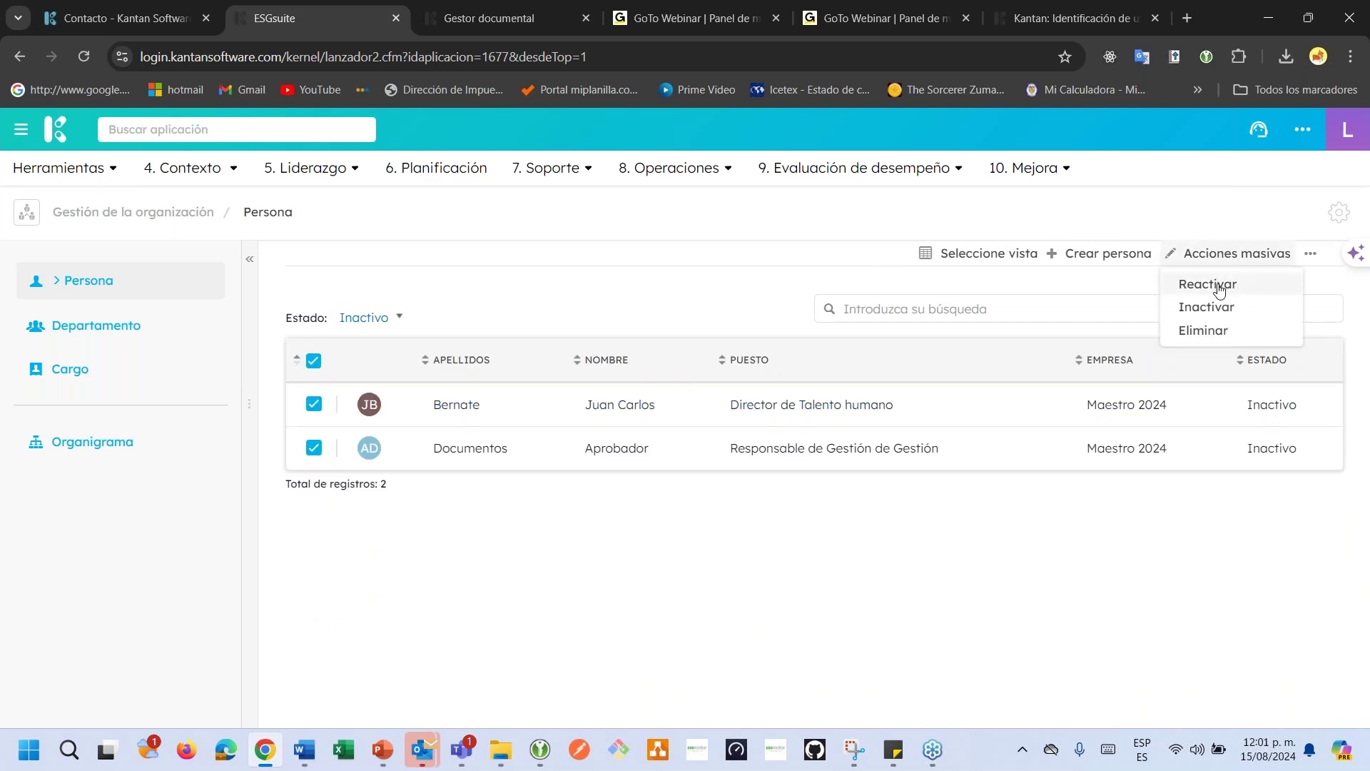
left_click(1213, 284)
left_click(901, 274)
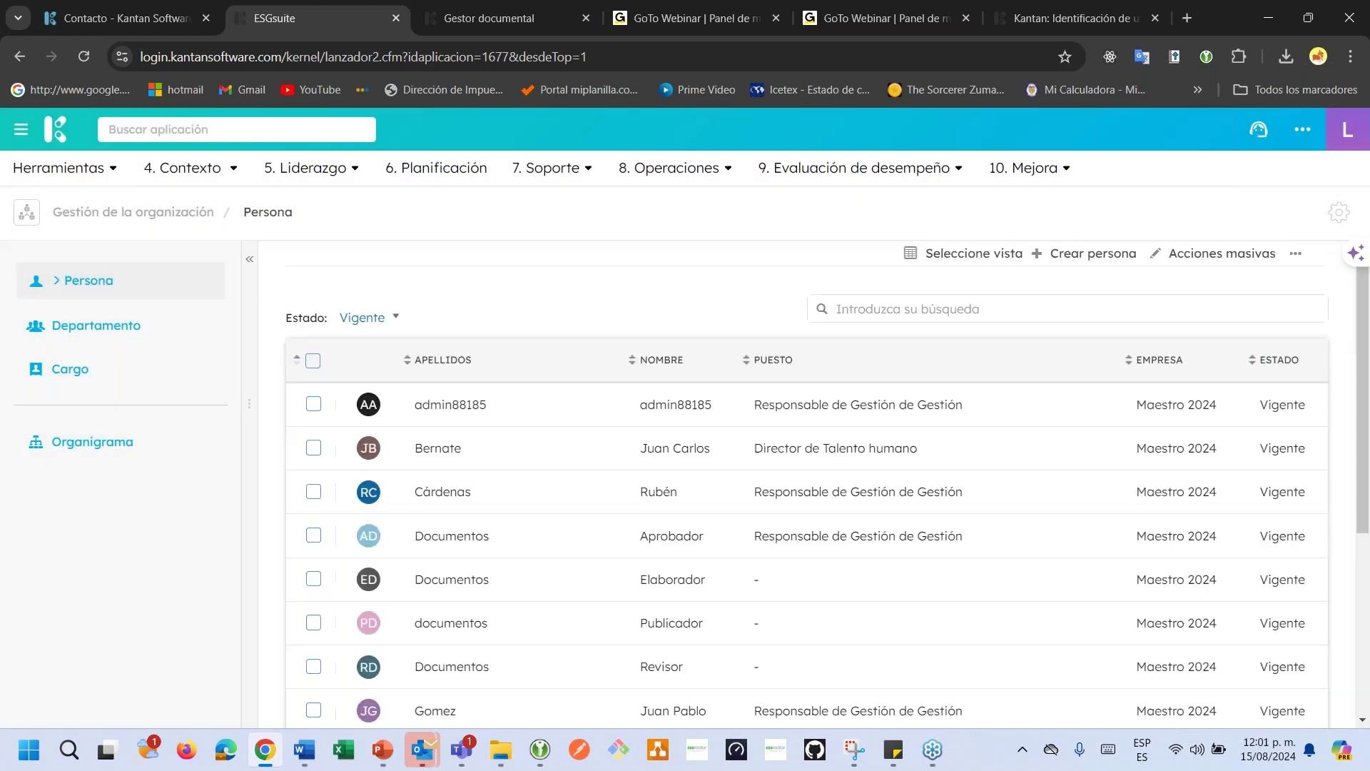
scroll(866, 457, "down", 3)
scroll(865, 453, "up", 3)
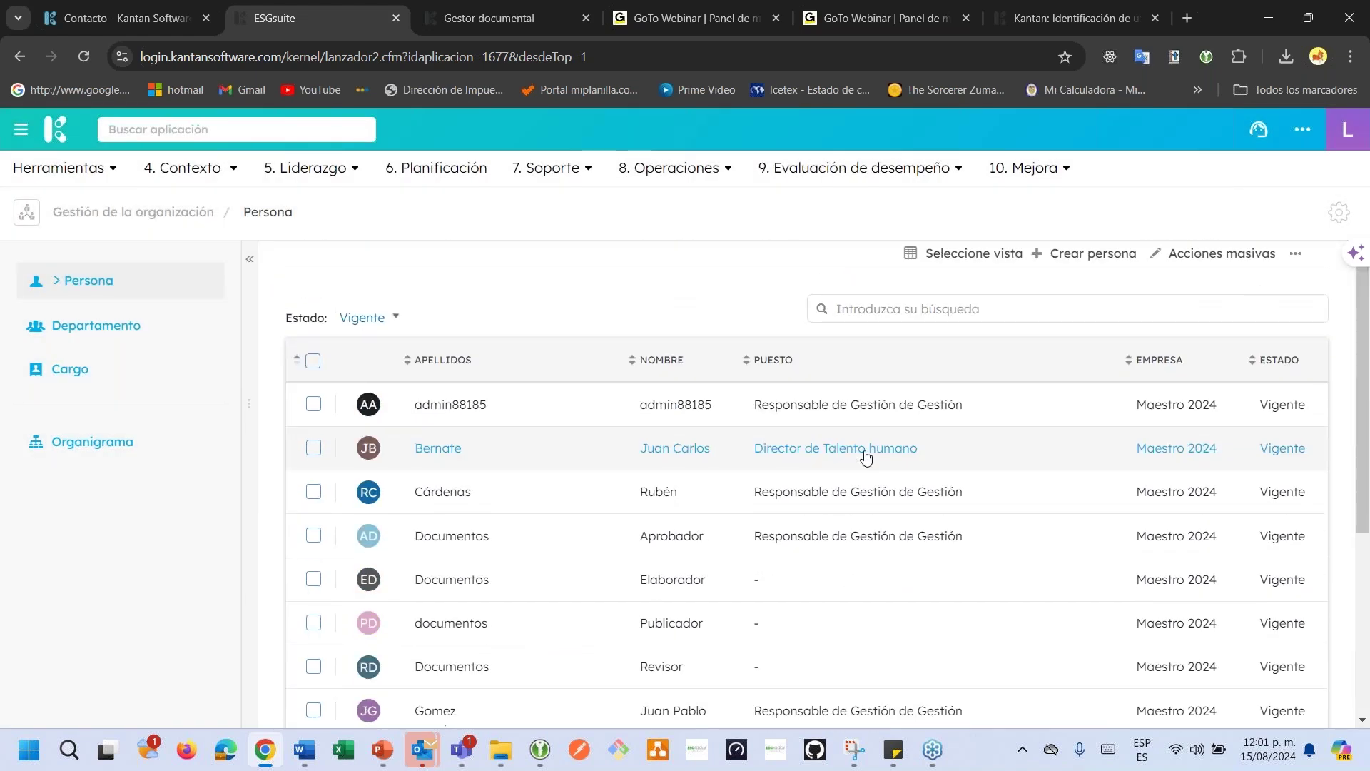
Create and save a new list view with the D.N.I. column moved to the front.
left_click(945, 300)
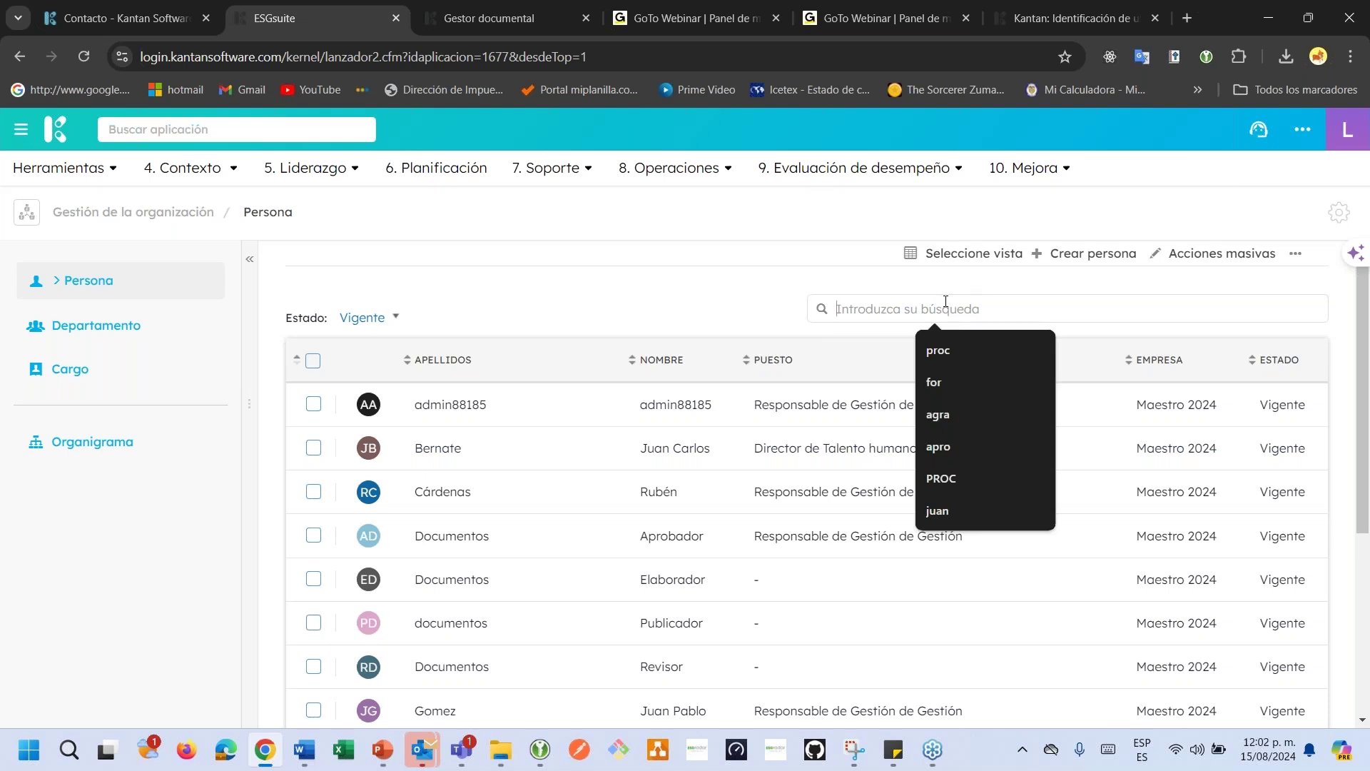
left_click(964, 259)
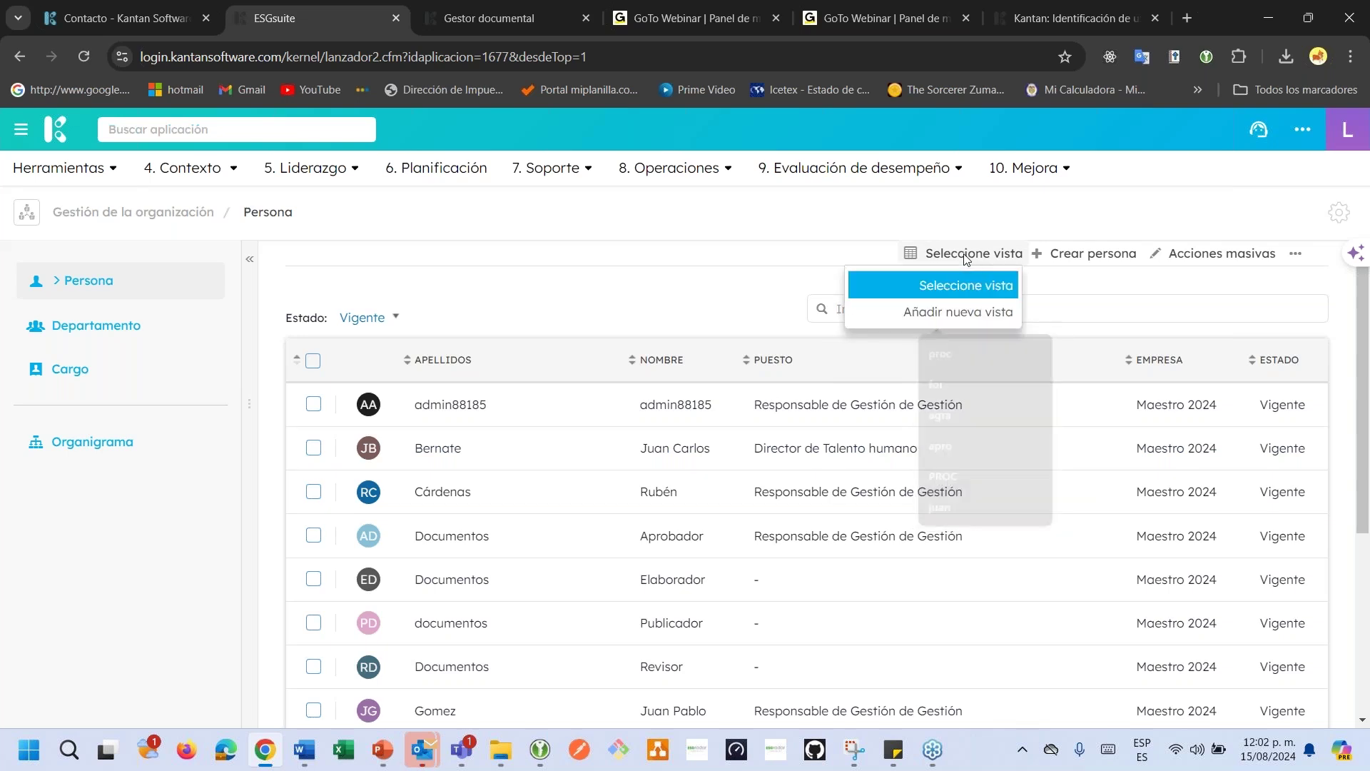
left_click(958, 312)
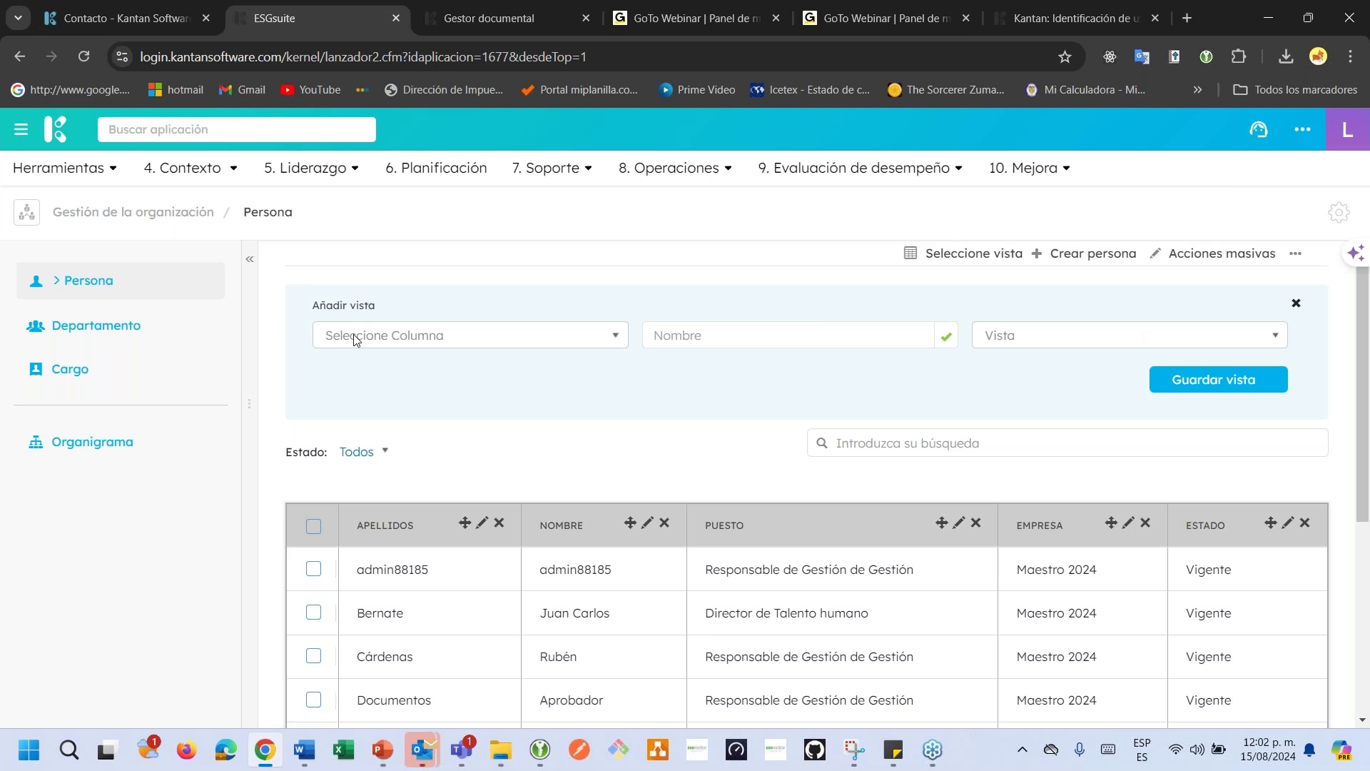
left_click(355, 338)
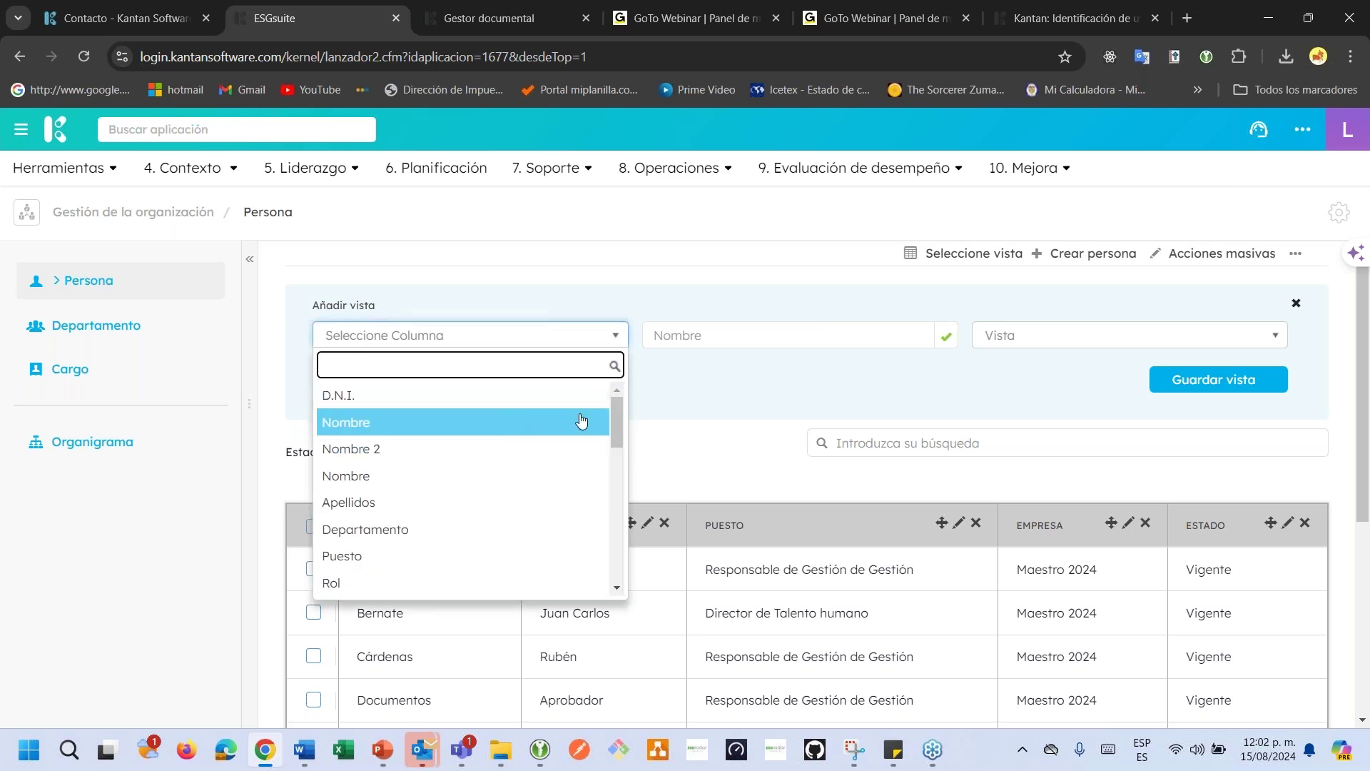
left_click_drag(620, 421, 599, 445)
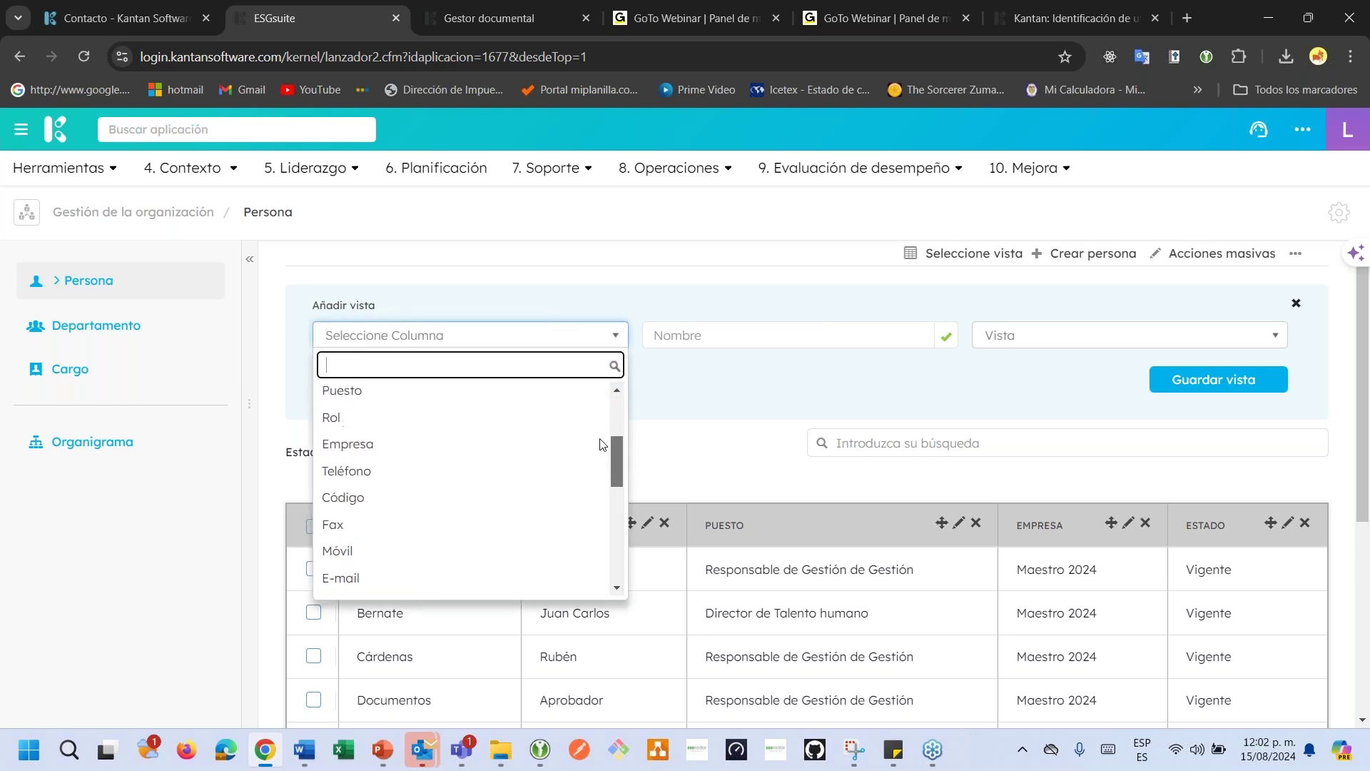
scroll(600, 445, "up", 4)
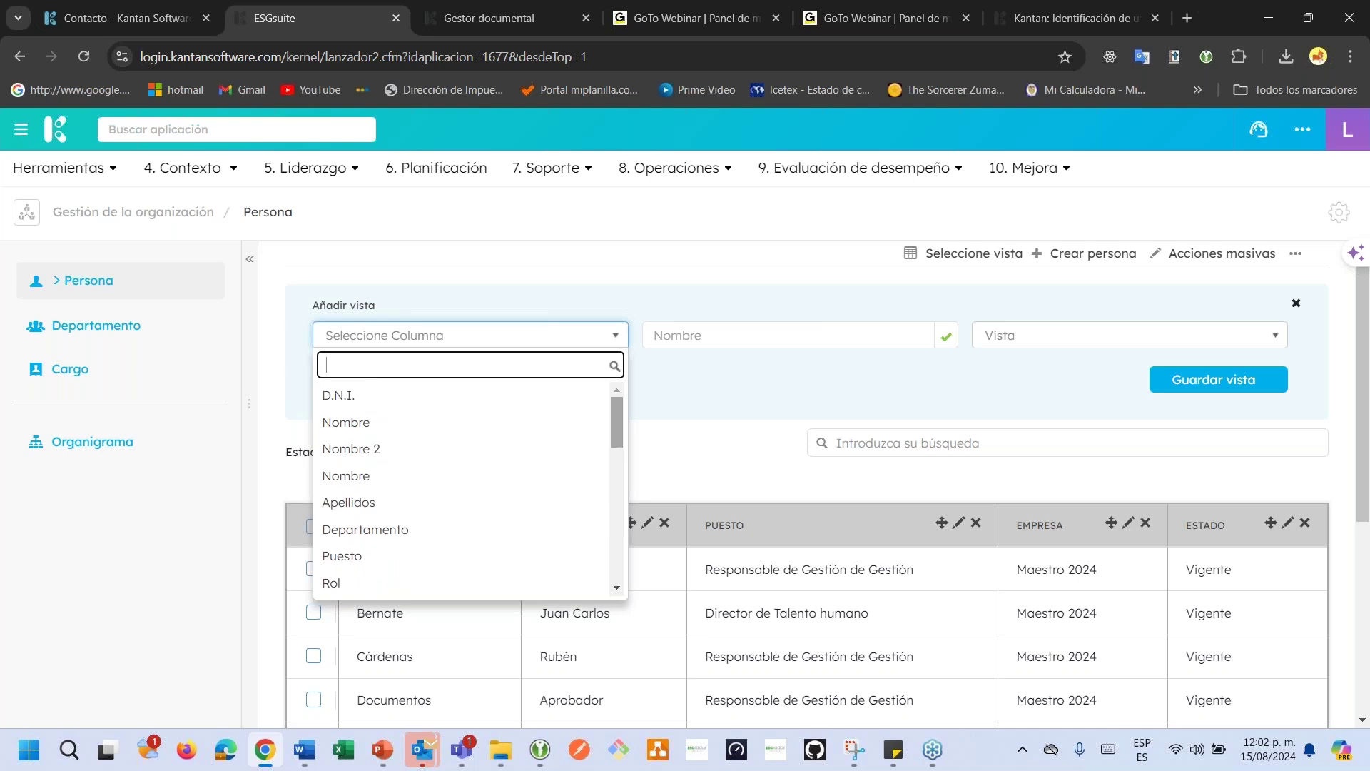
left_click(346, 396)
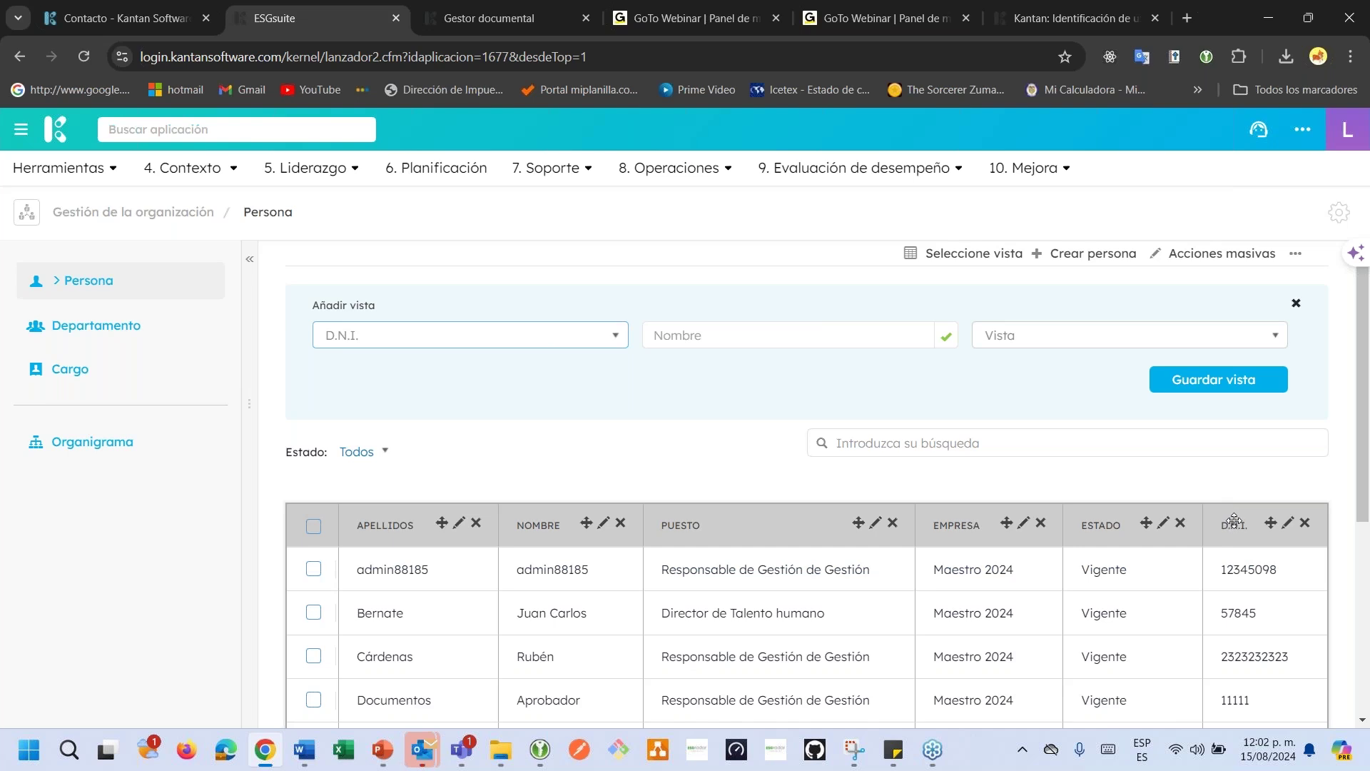
left_click_drag(1234, 520, 372, 495)
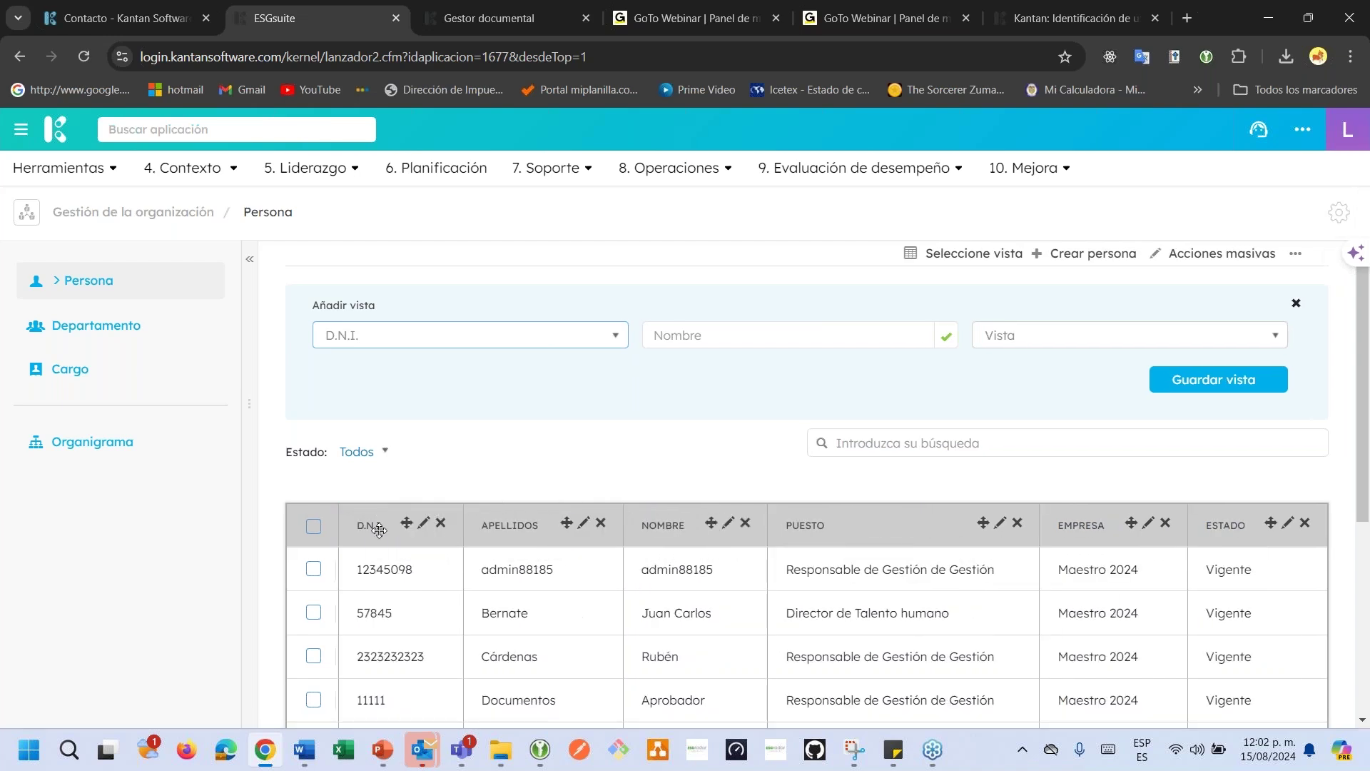
left_click(1190, 389)
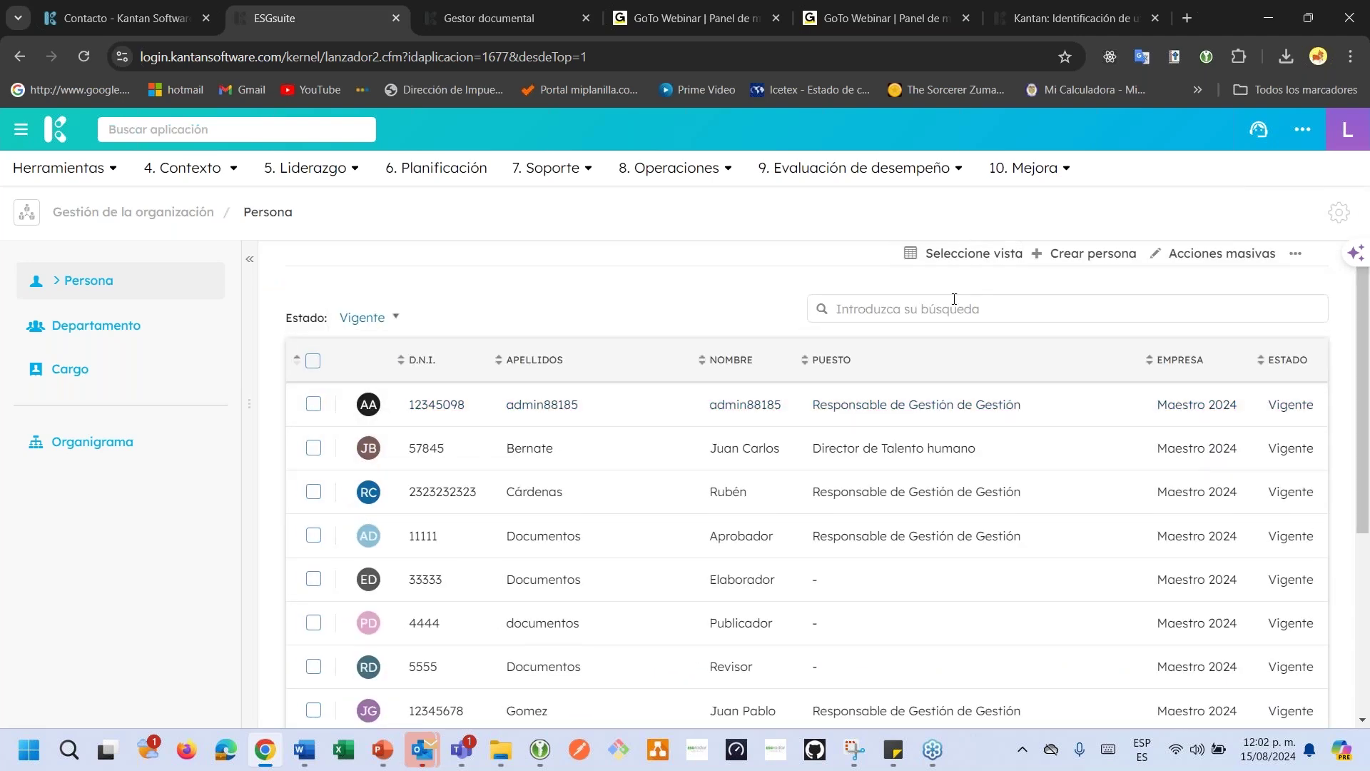
Search the Persona list for D.N.I. 34566, then clear the search.
left_click(950, 316)
type("35")
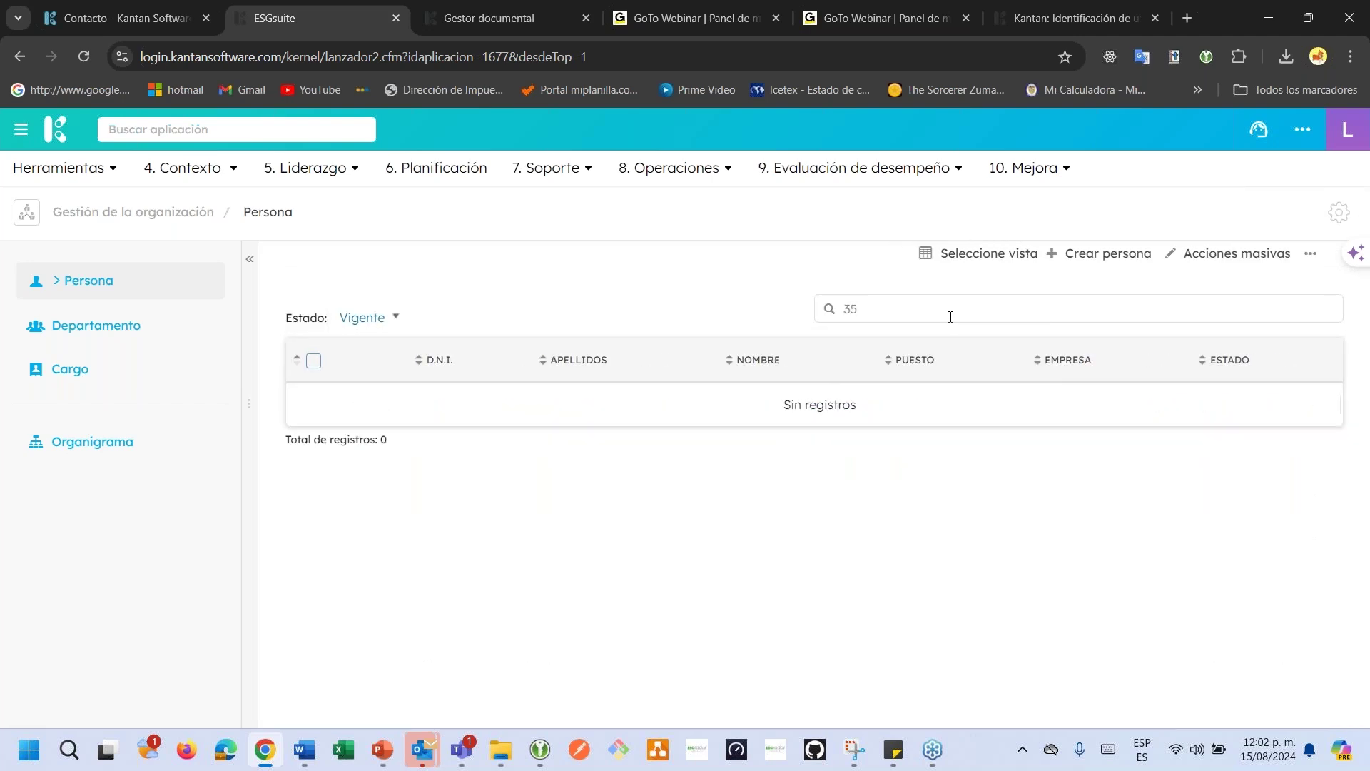
key("BackSpace")
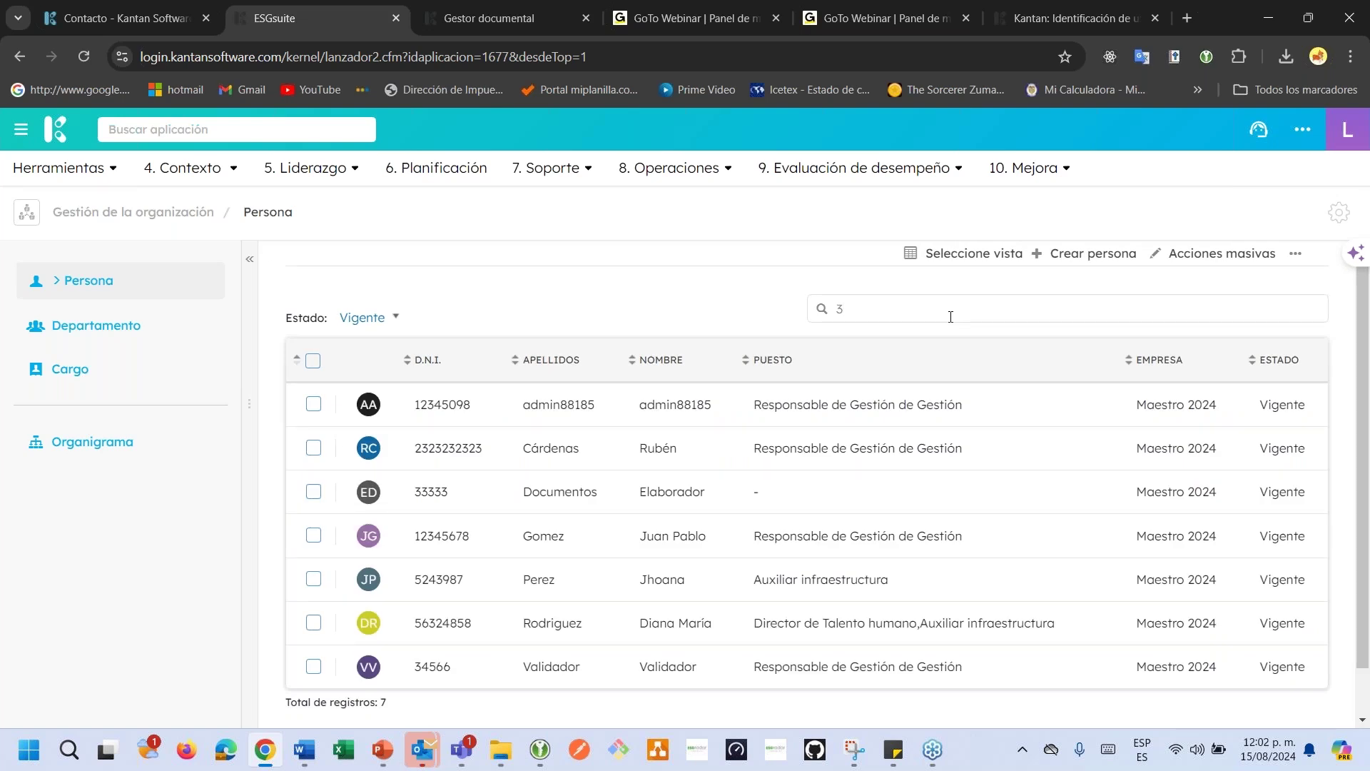
type("4566")
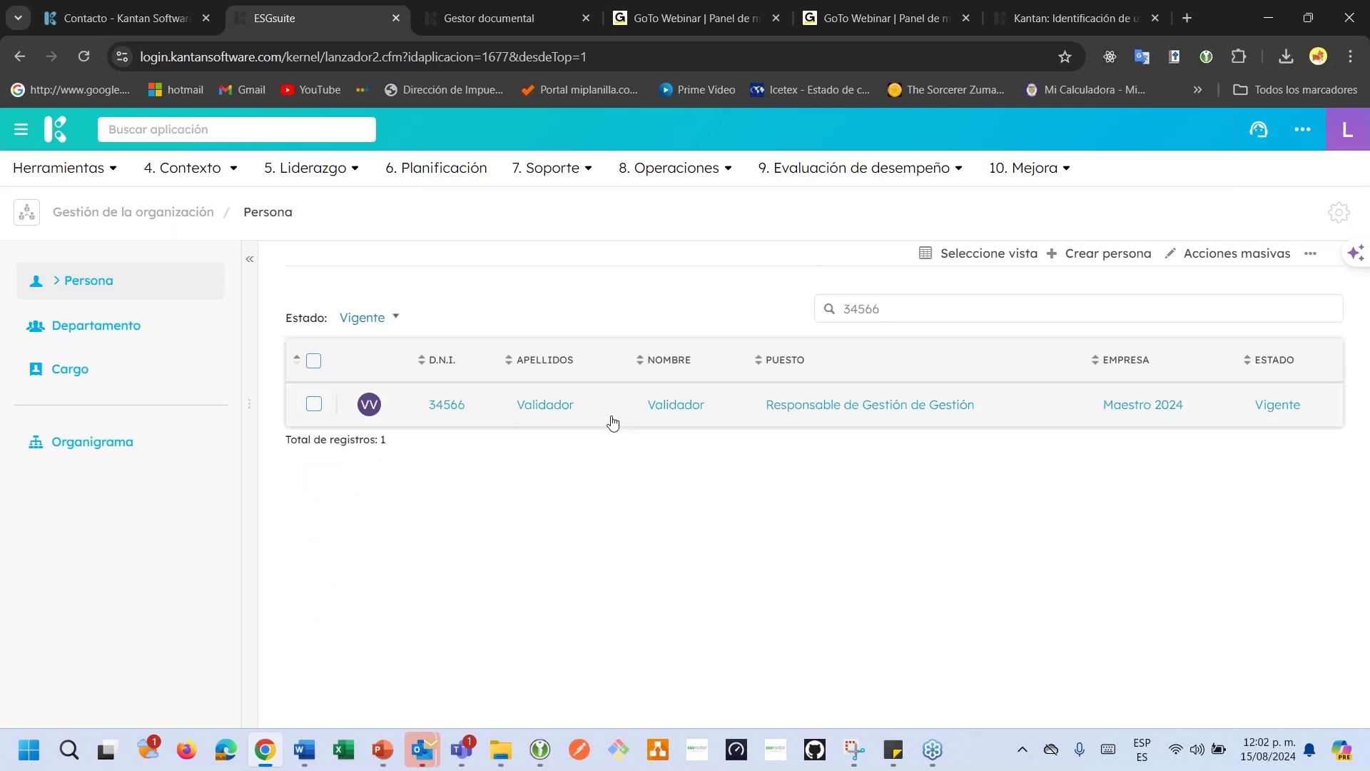
double_click(879, 309)
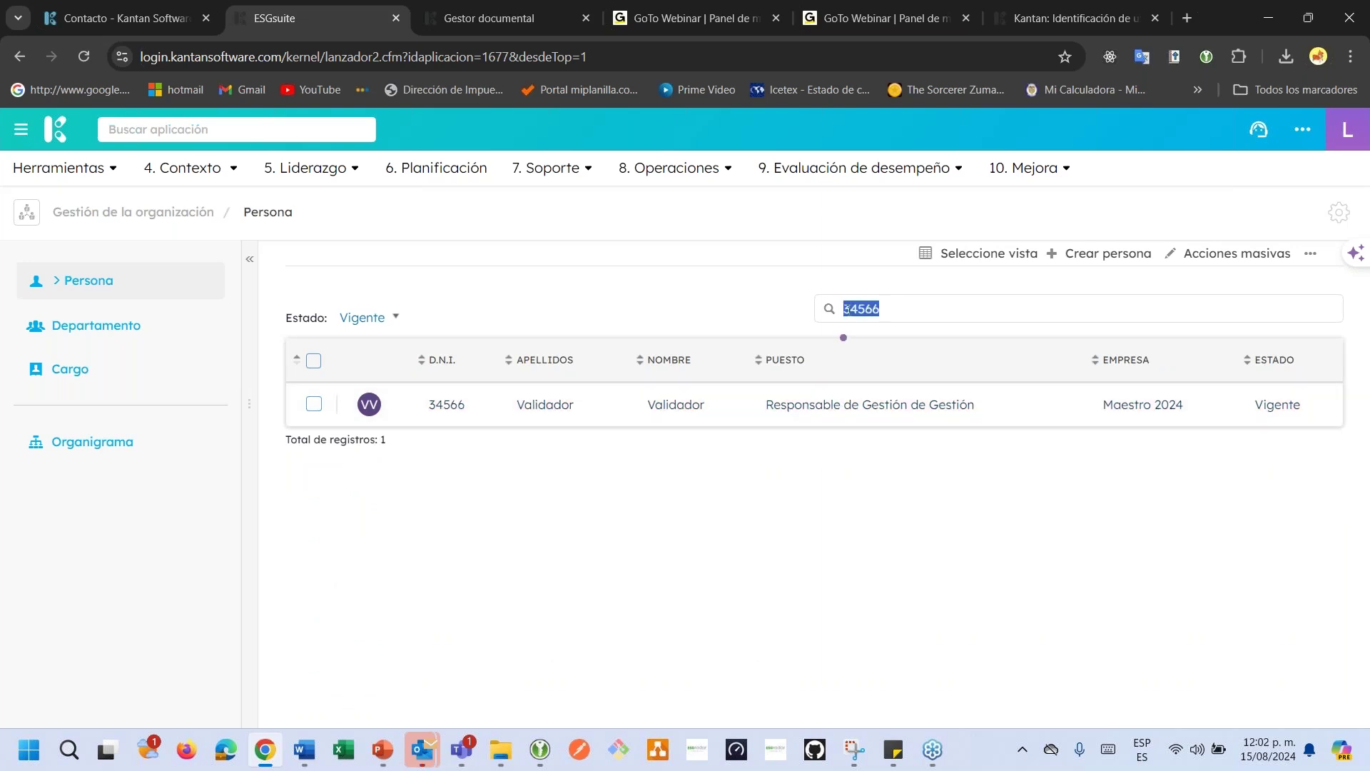
key("BackSpace")
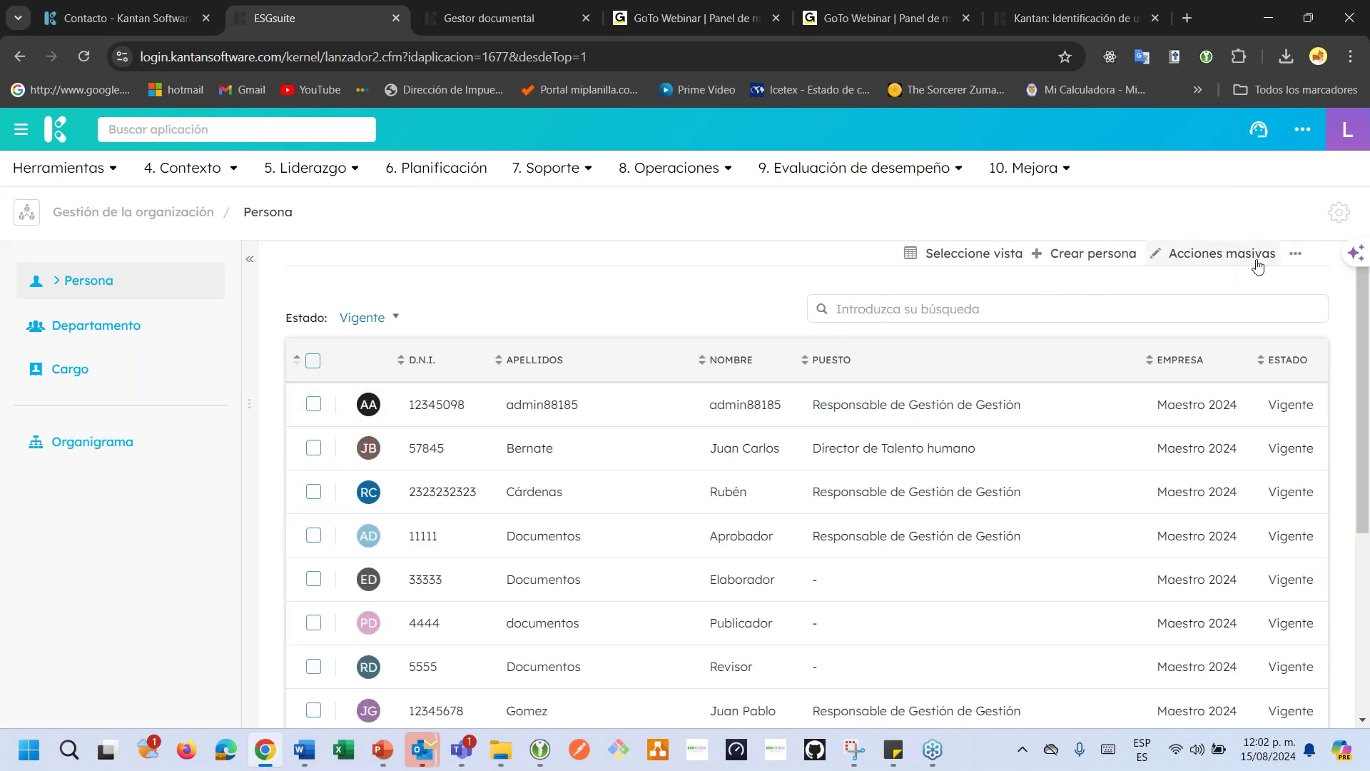
Export the people list and review the Estado filter without changing it.
left_click(1295, 254)
left_click(1213, 307)
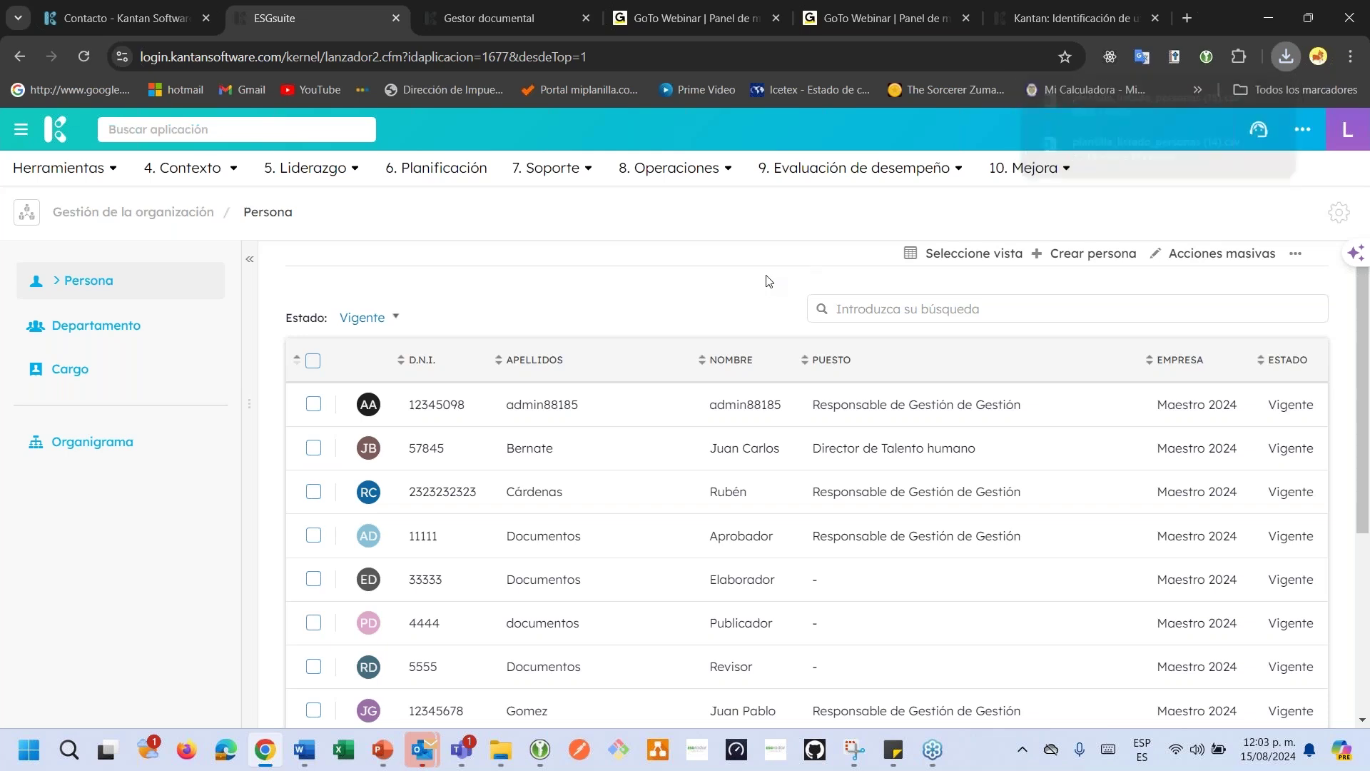
left_click(353, 319)
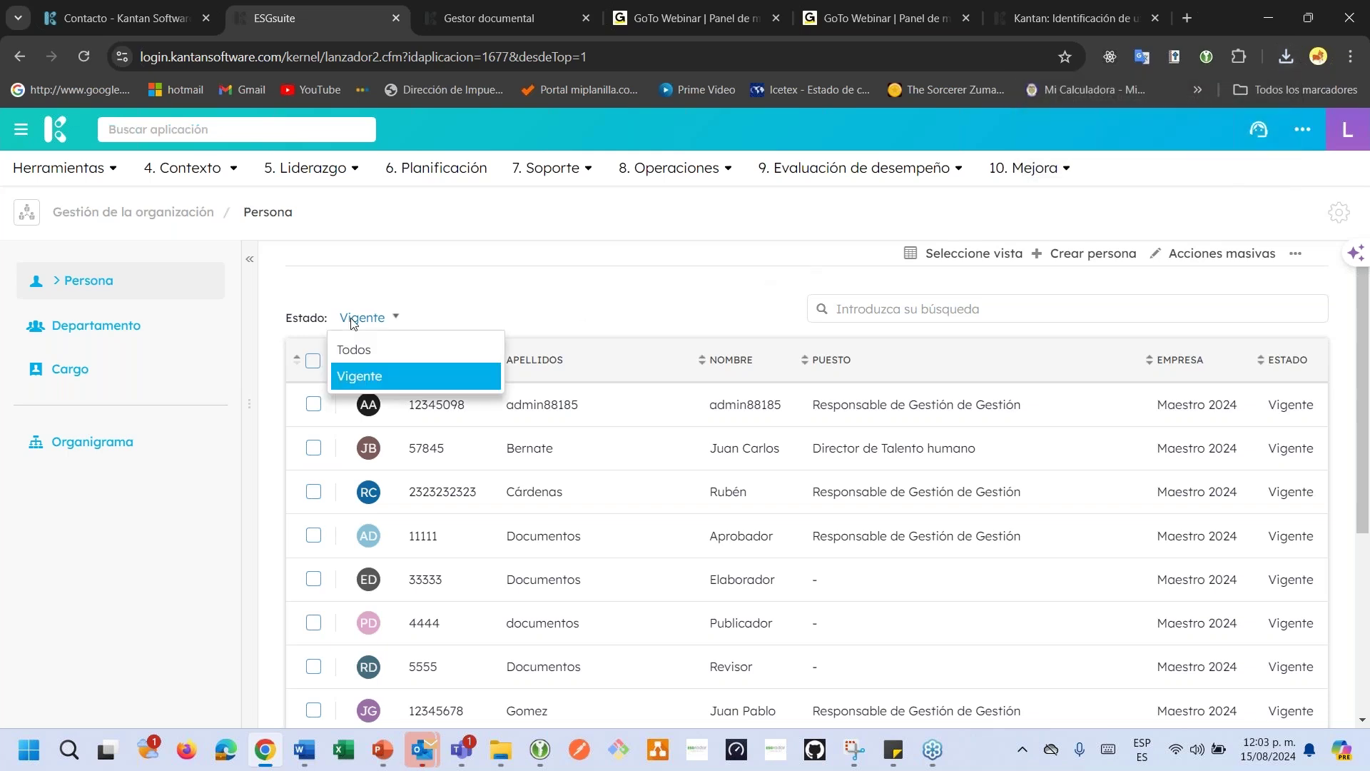
left_click(295, 317)
left_click(295, 317)
left_click(476, 289)
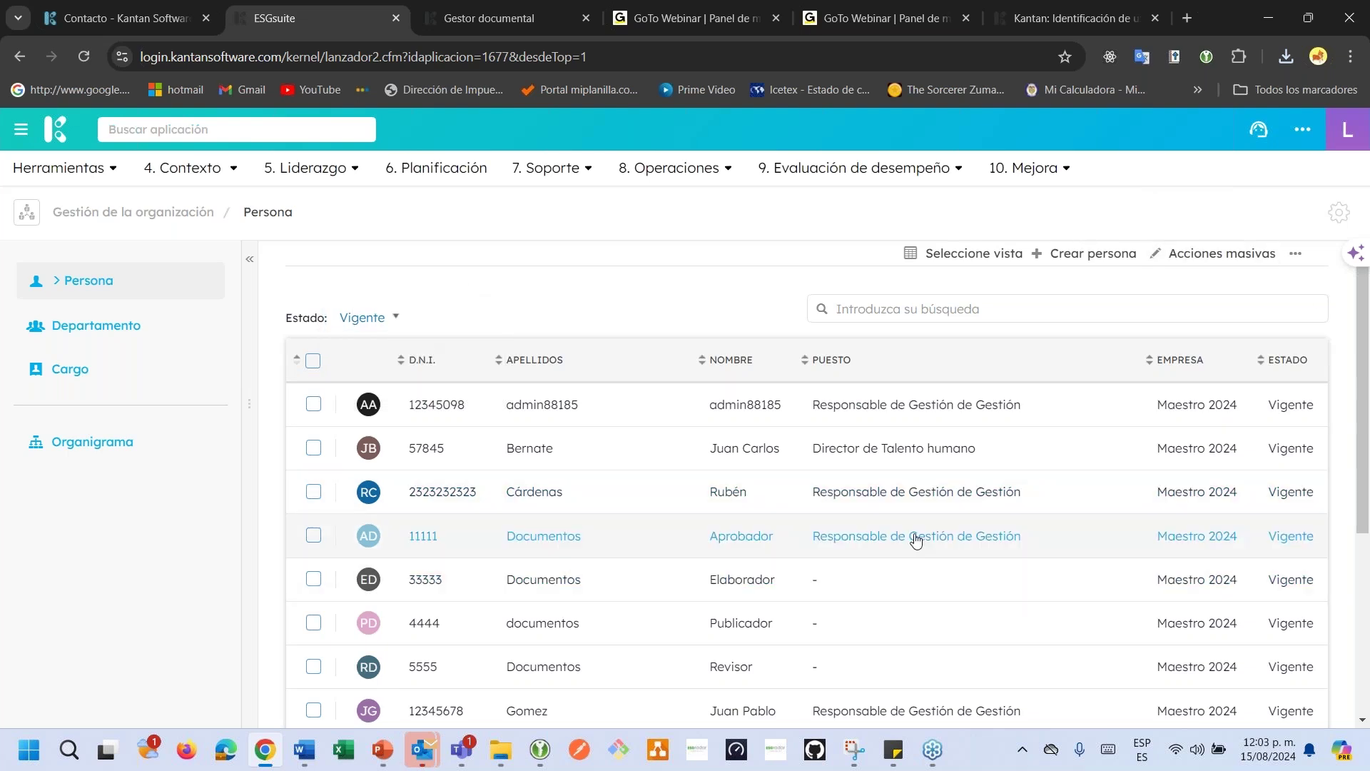
Browse the Departamento and Cargo lists, ticking and unticking the Compras department.
left_click(83, 322)
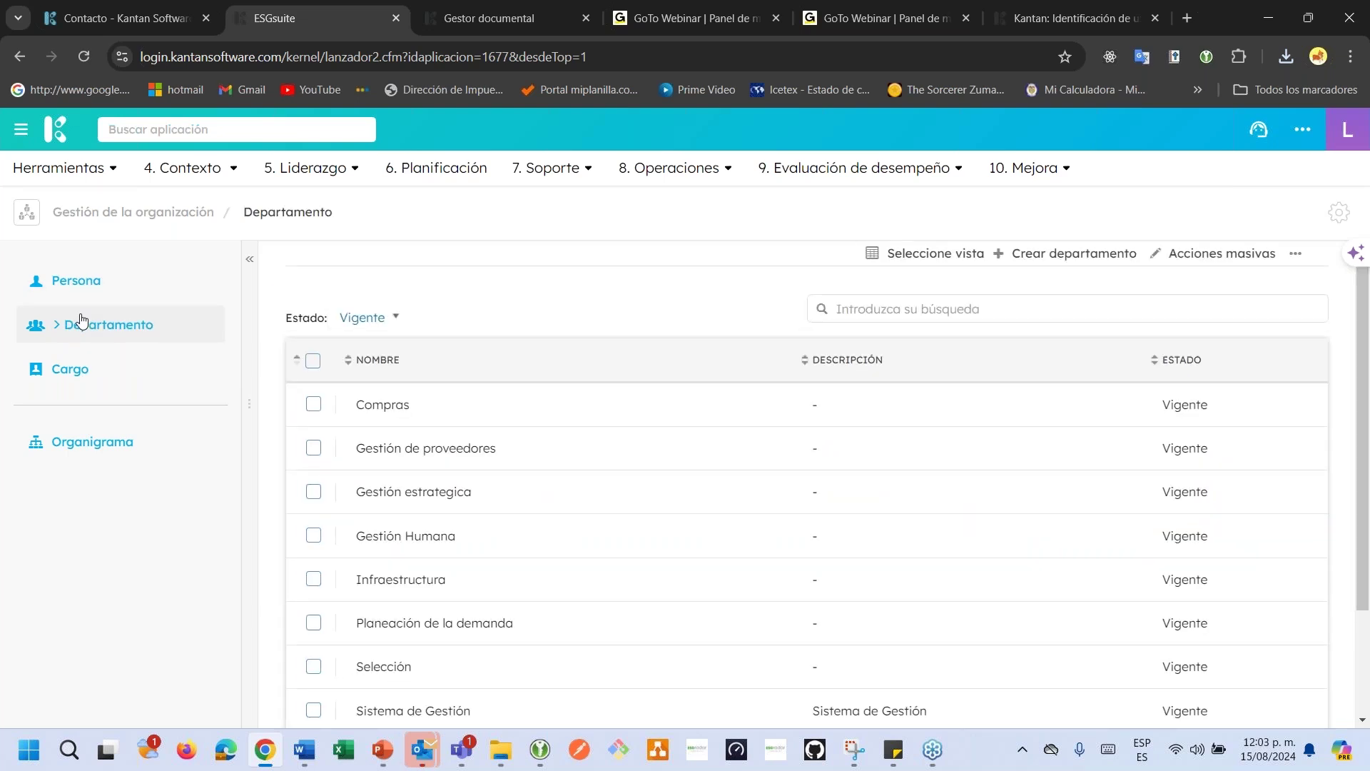
left_click(73, 372)
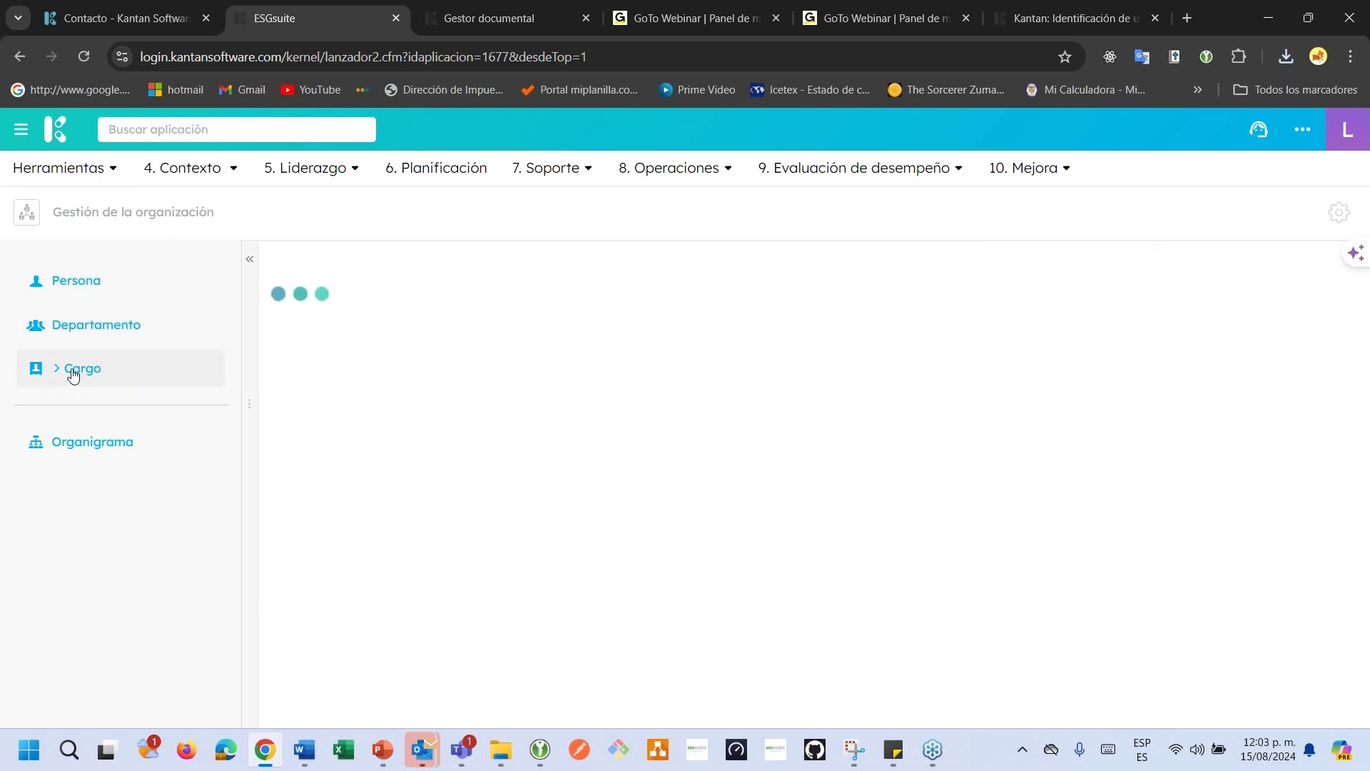
left_click(86, 323)
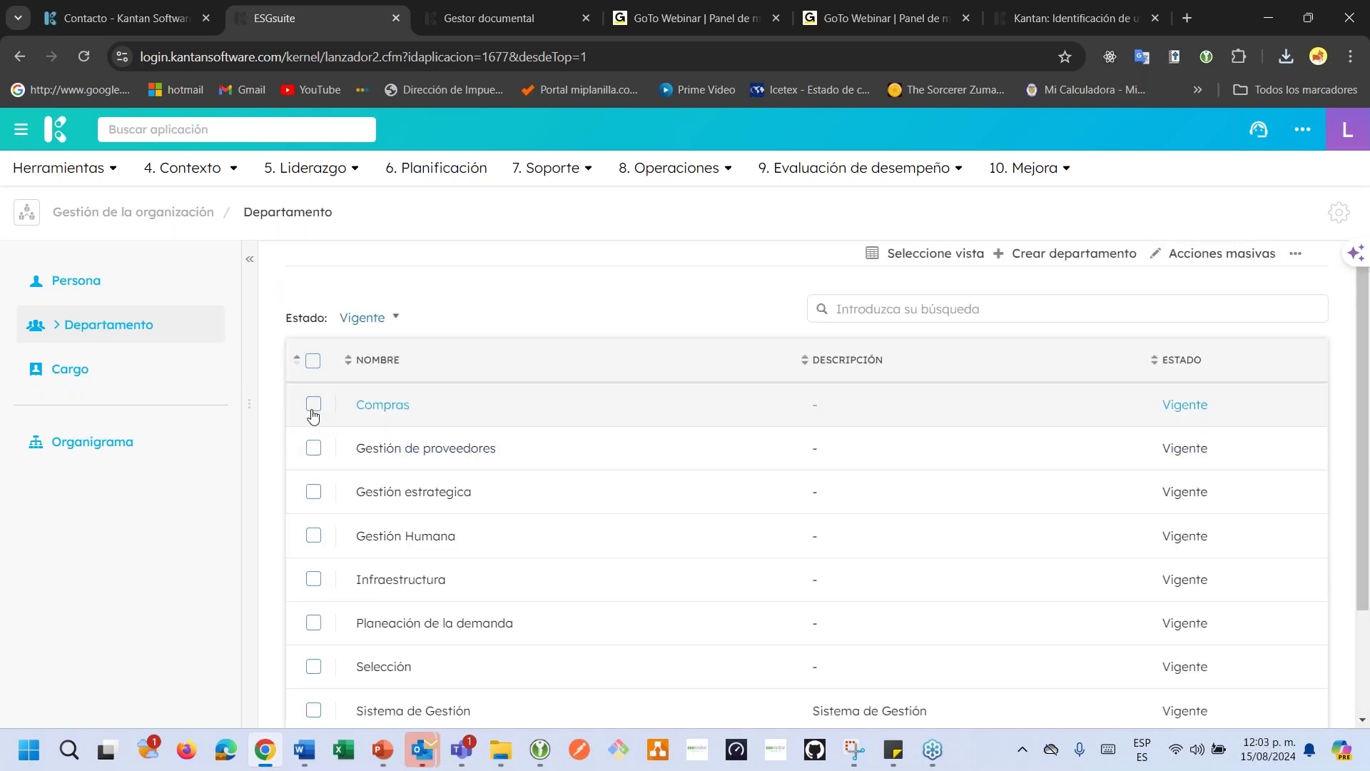
left_click(313, 405)
left_click(313, 406)
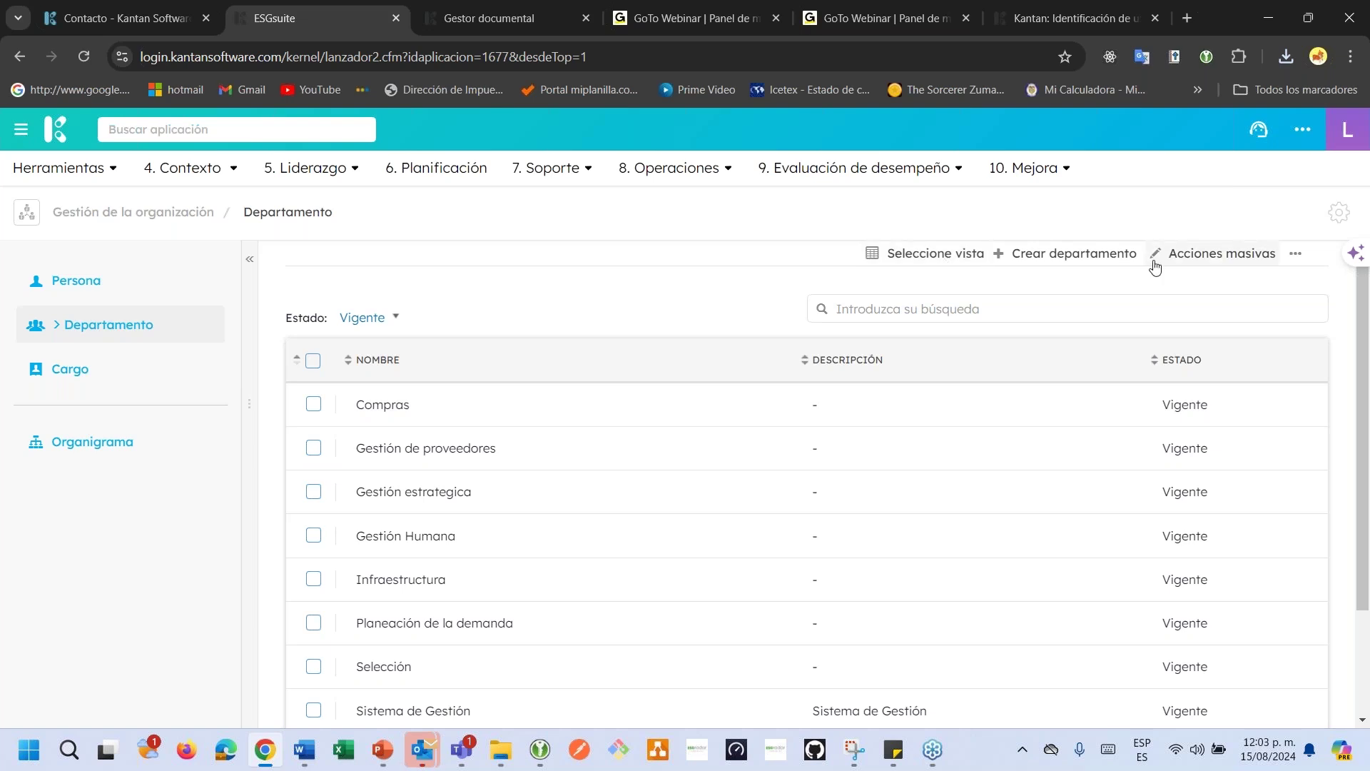
Start a new department 'Credito y cartera' with code CC and duplicate the browser tab.
left_click(1107, 259)
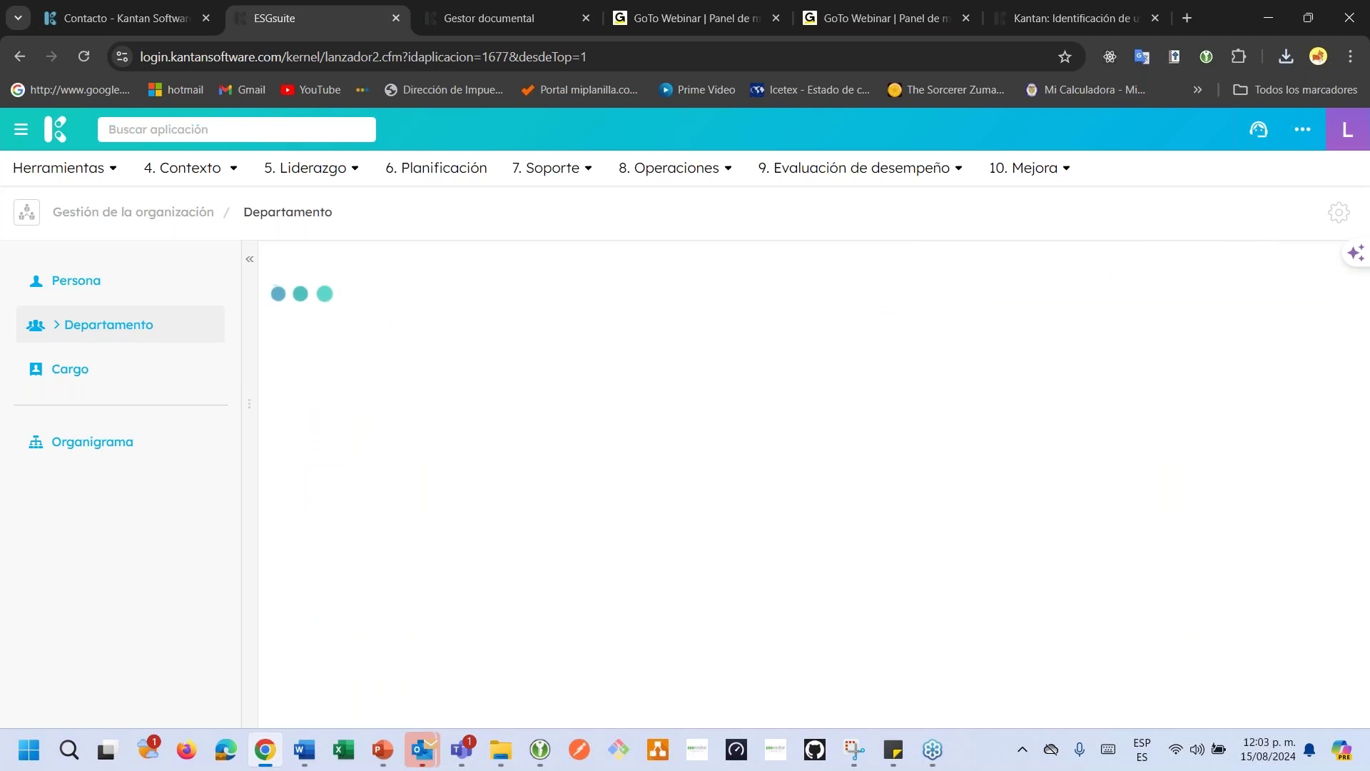
left_click(562, 372)
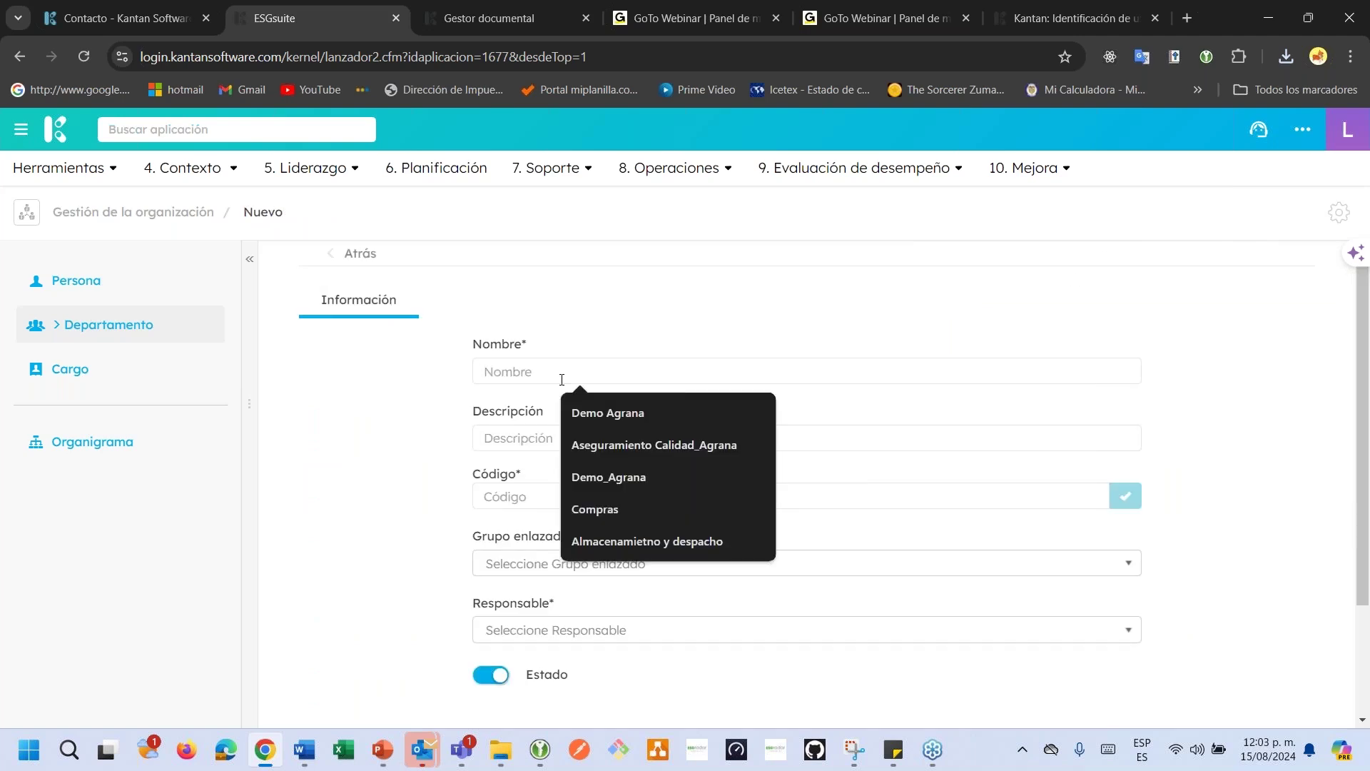
type("Cred")
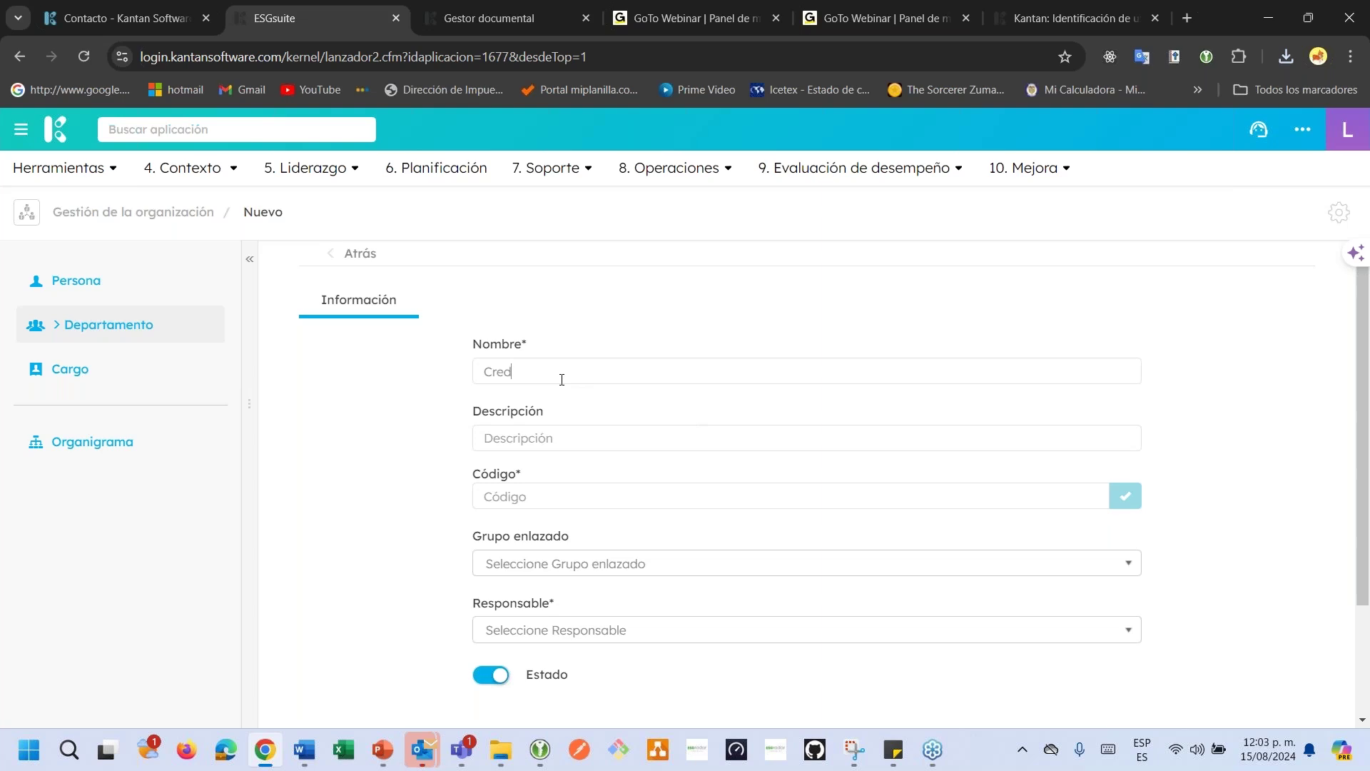
type("ito y cartera")
left_click(539, 494)
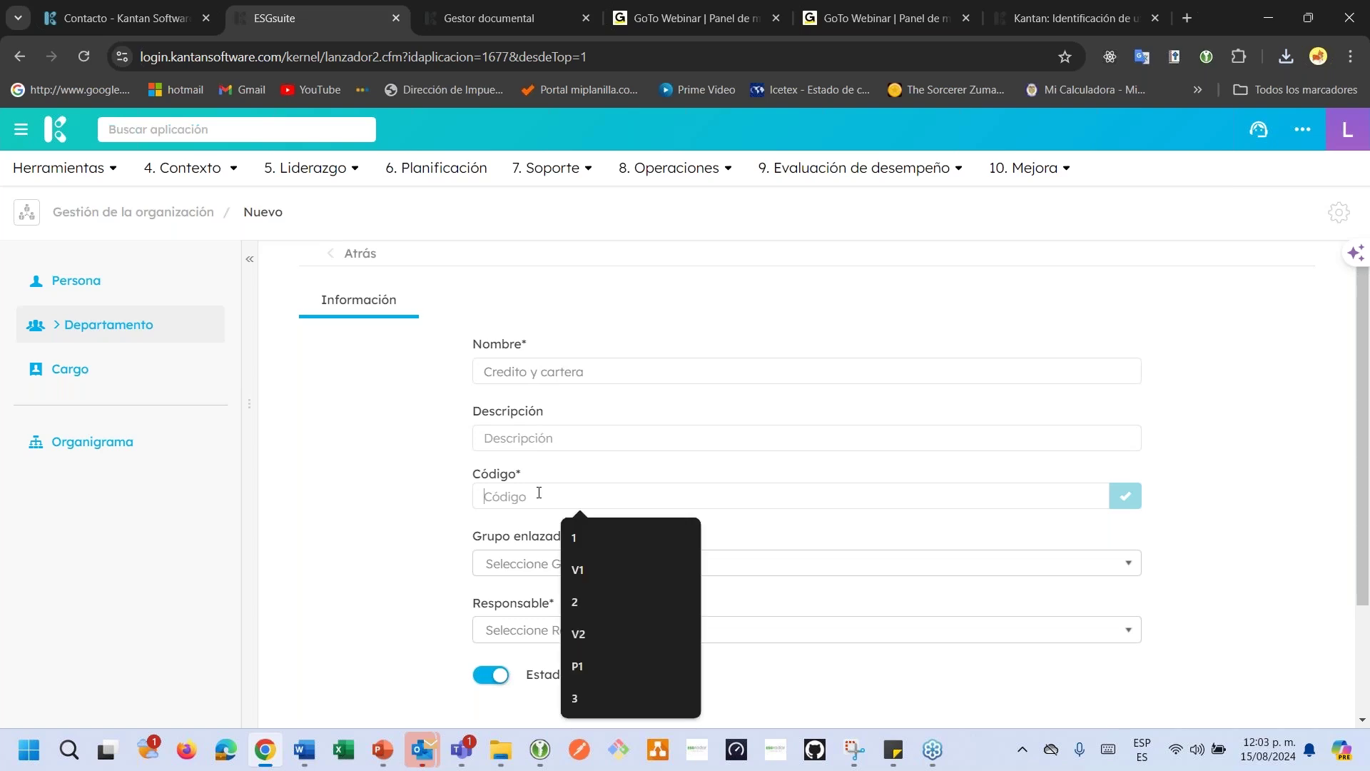
type("CC")
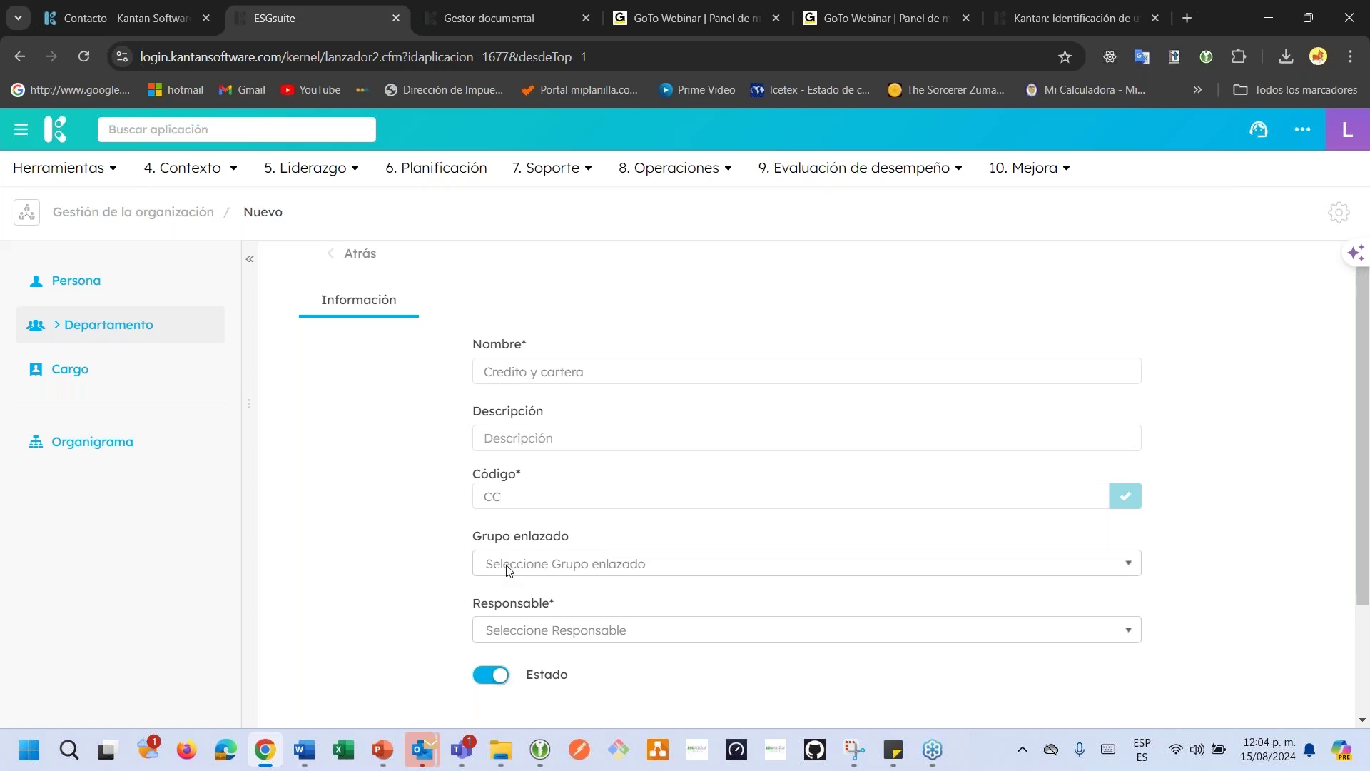
right_click(339, 19)
left_click(418, 178)
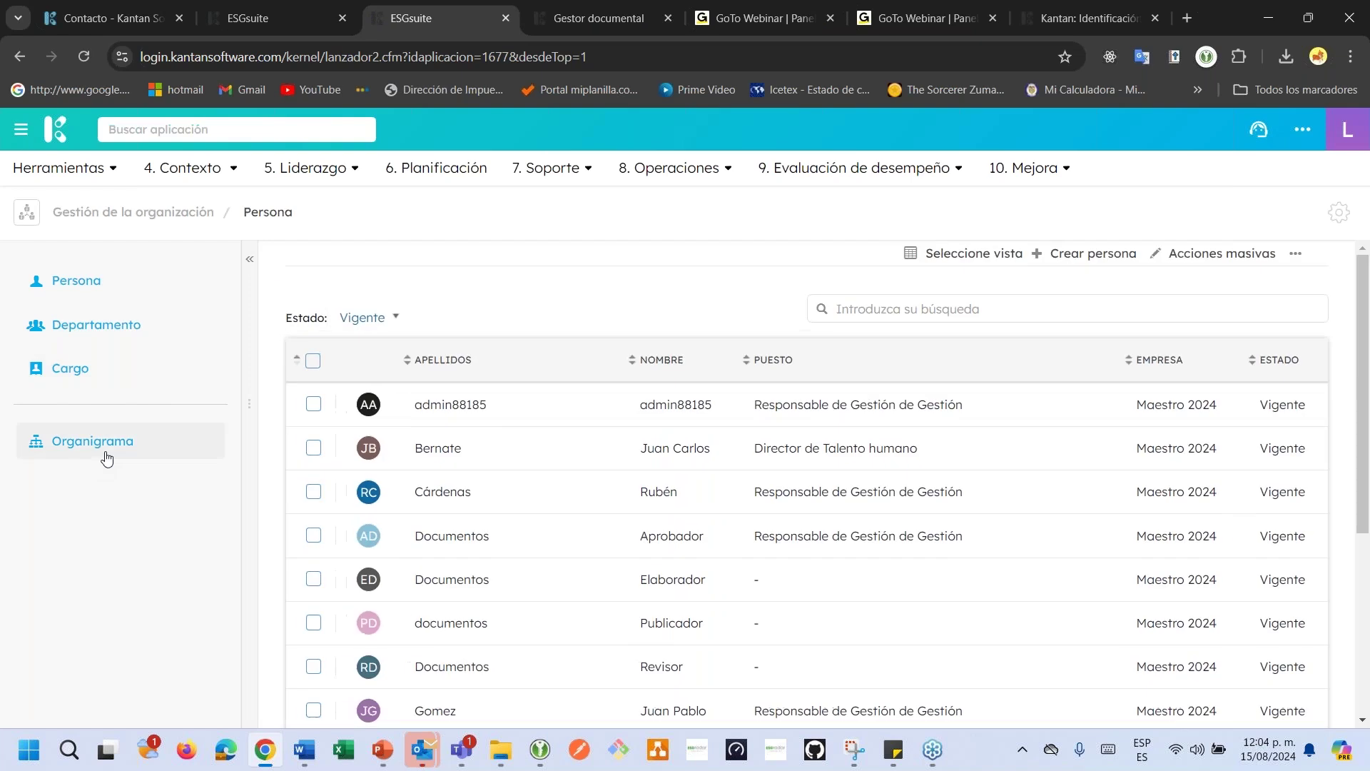
Show the Organigrama in the second tab, then go back to the Credito y cartera department draft.
left_click(209, 463)
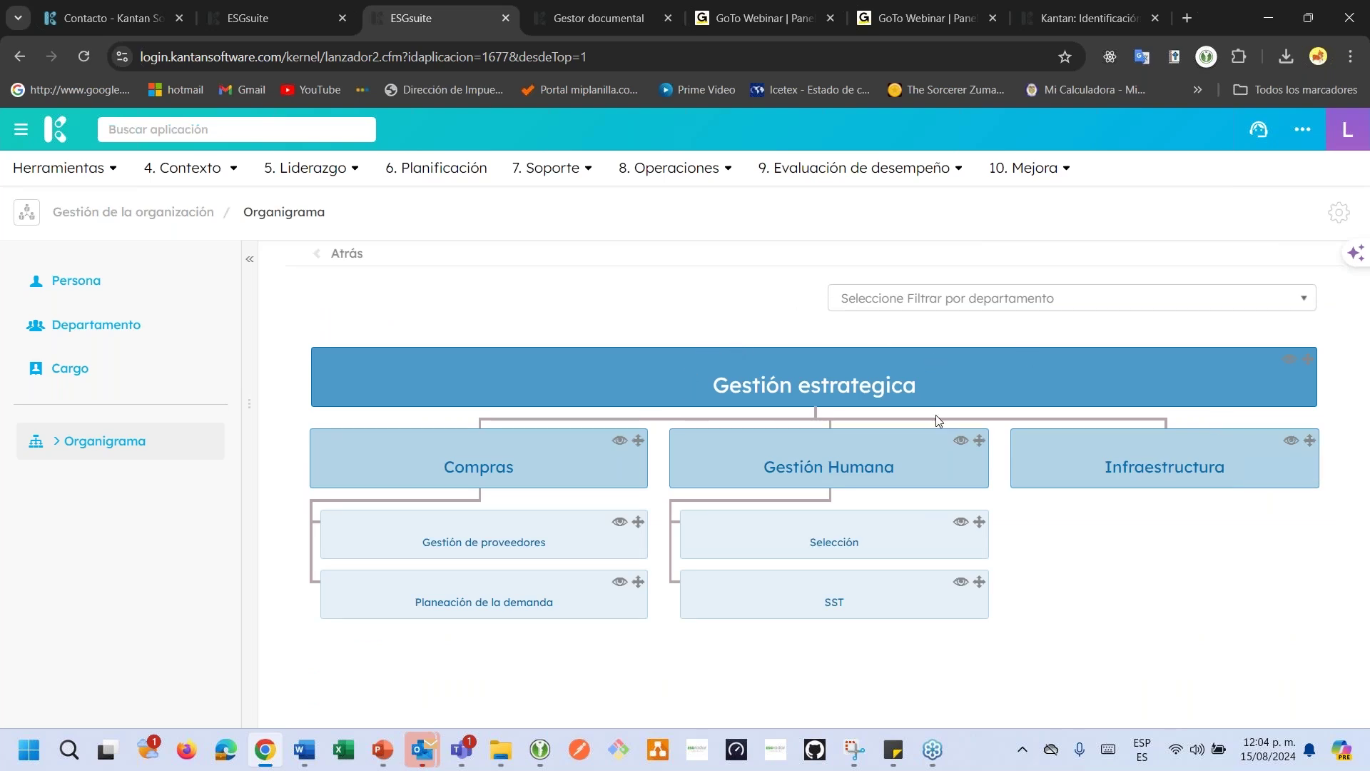
left_click(295, 16)
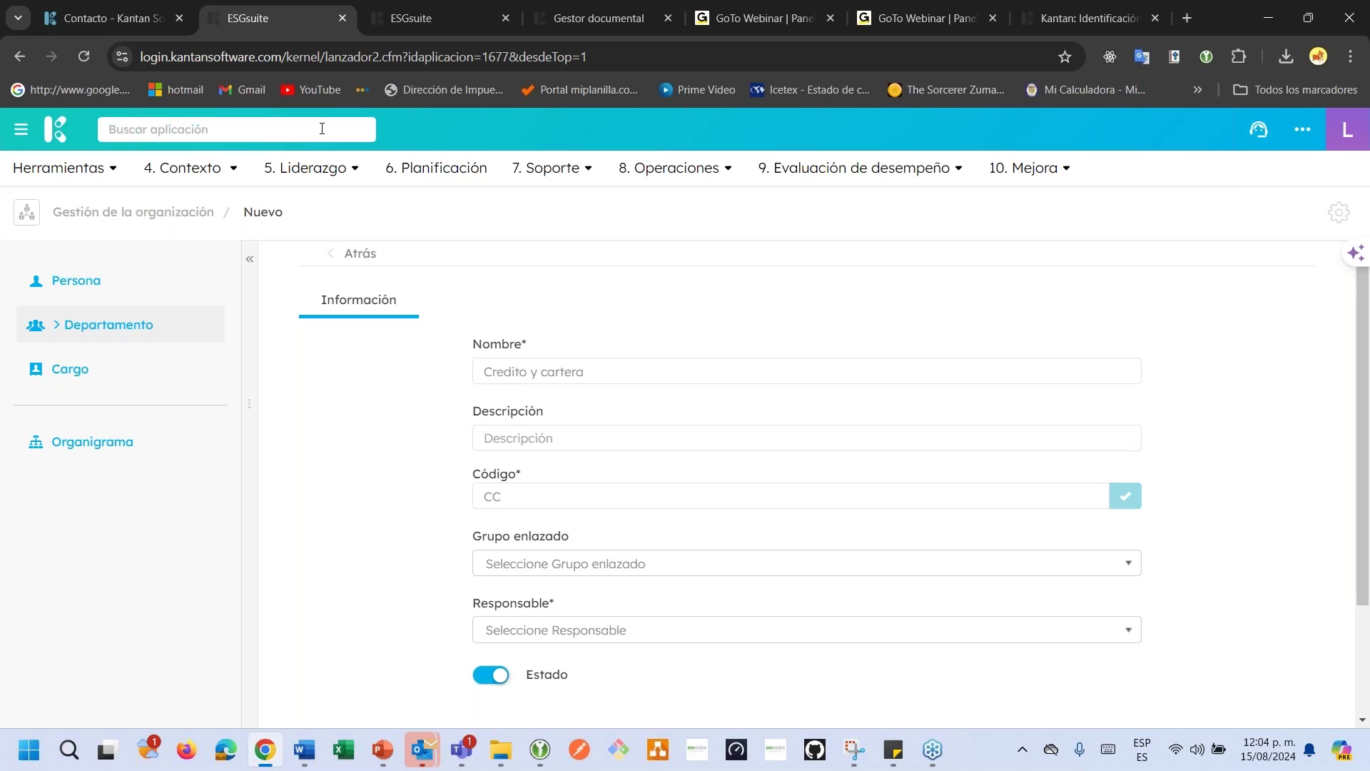
Link Credito y cartera to Gestión estrategica as its Grupo enlazado.
left_click(603, 566)
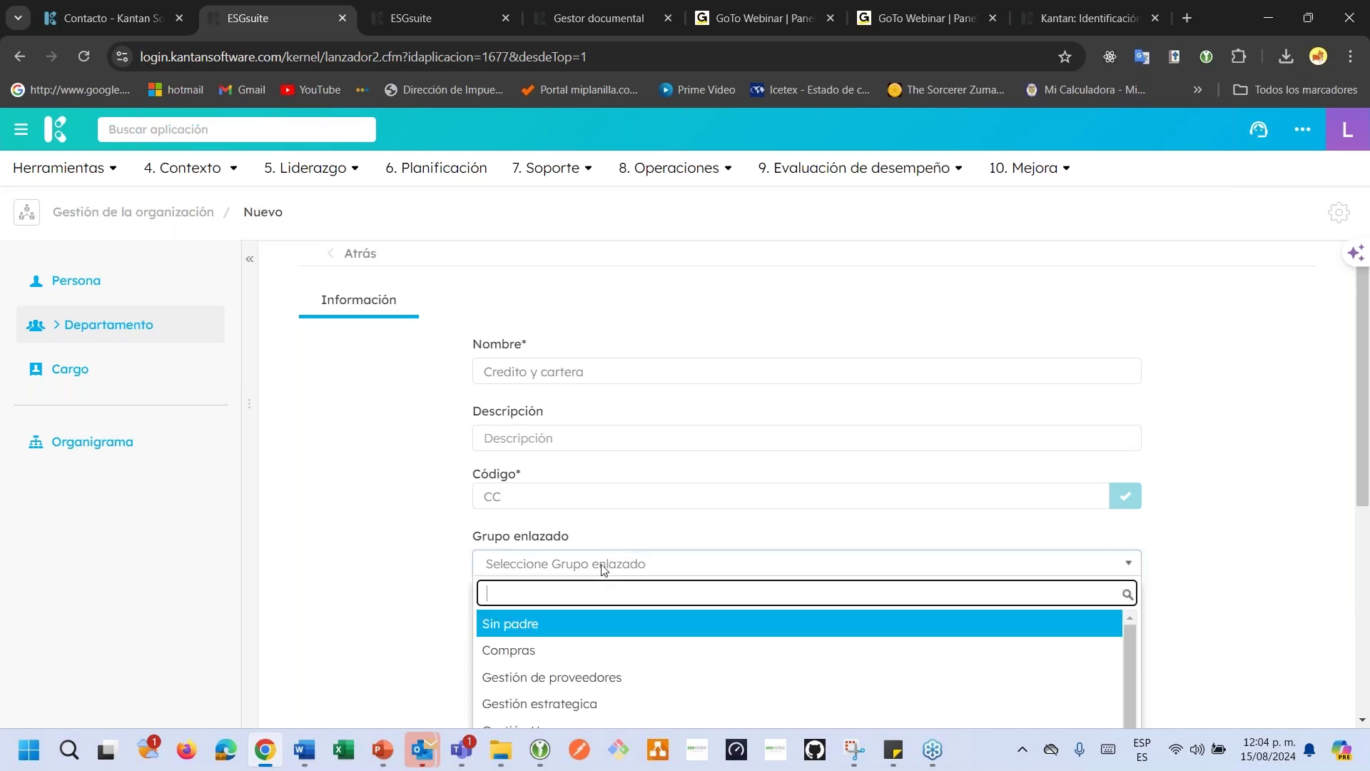
type("ES")
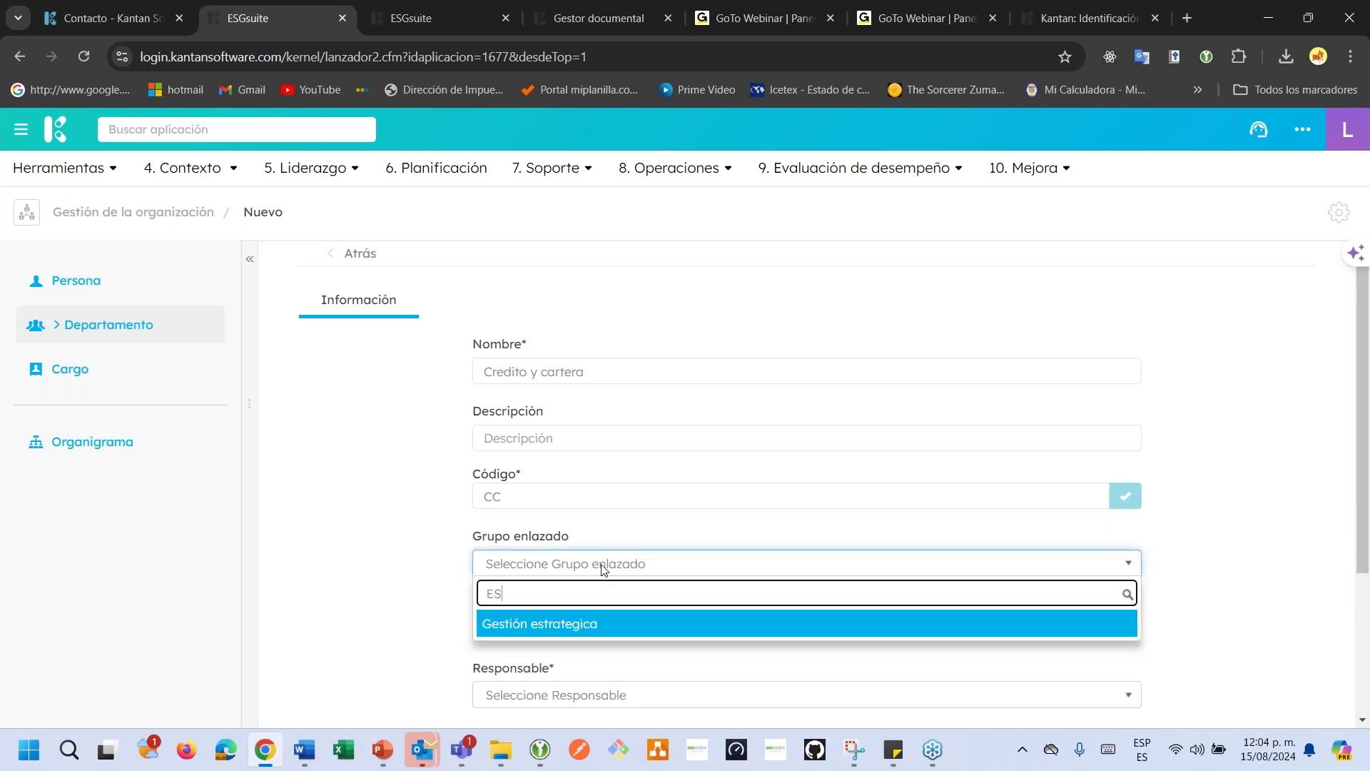
left_click(590, 623)
scroll(599, 633, "down", 2)
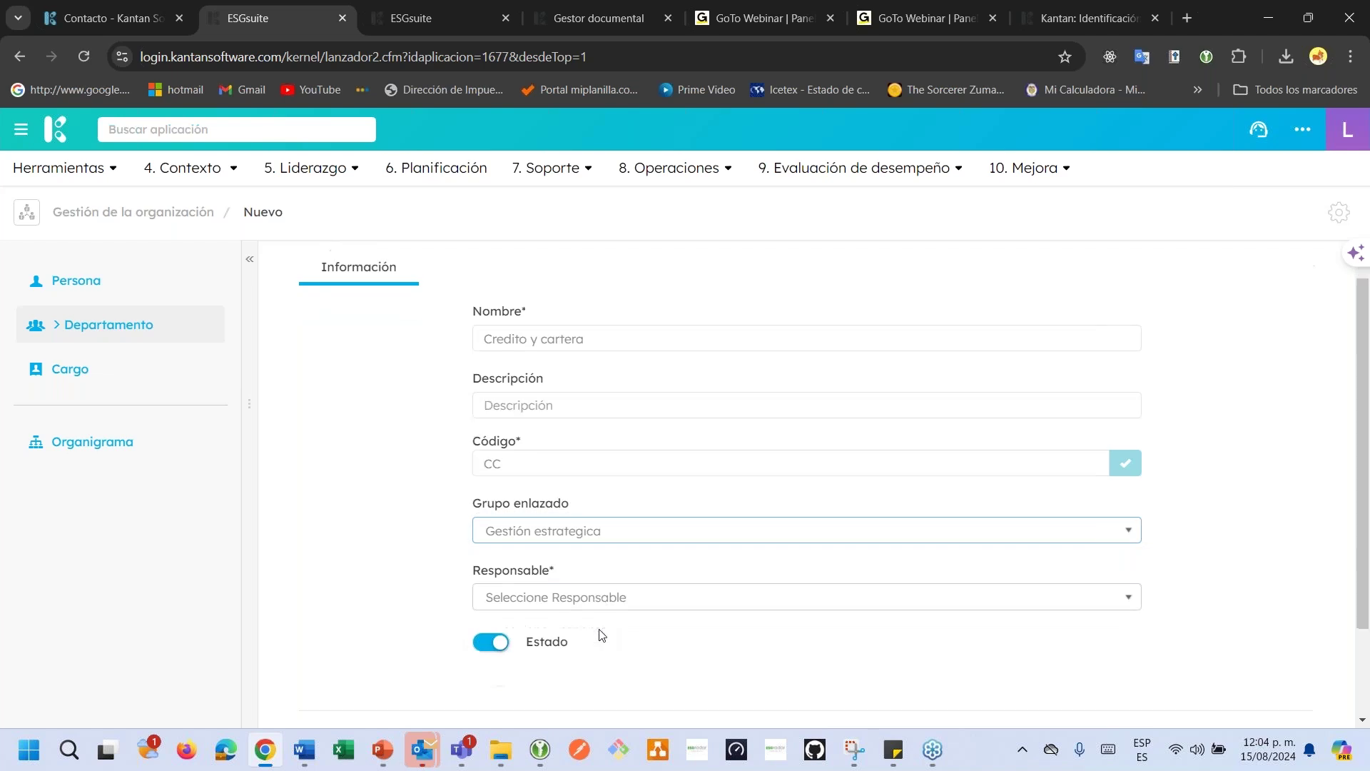
Assign the department's responsible person and save it with Aceptar.
left_click(577, 549)
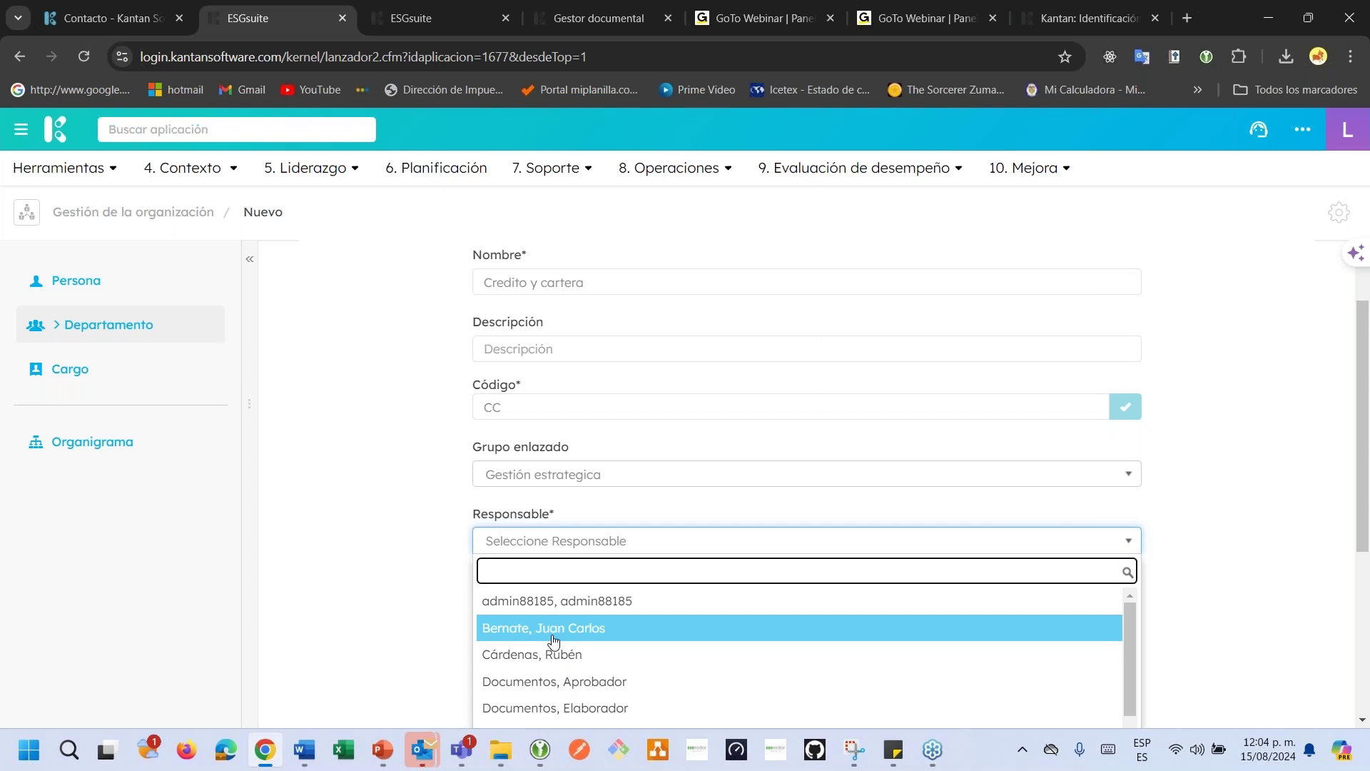
type("JH")
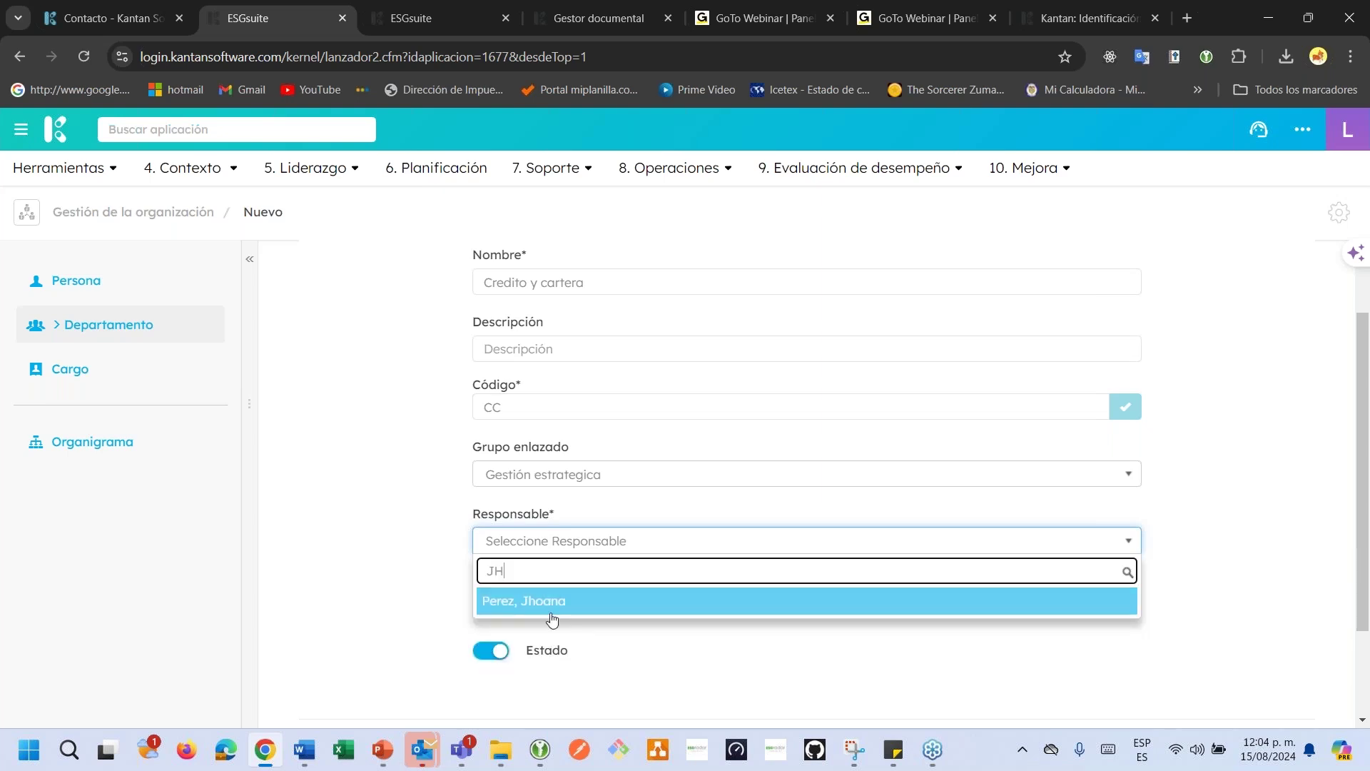
left_click(560, 601)
scroll(681, 621, "down", 1)
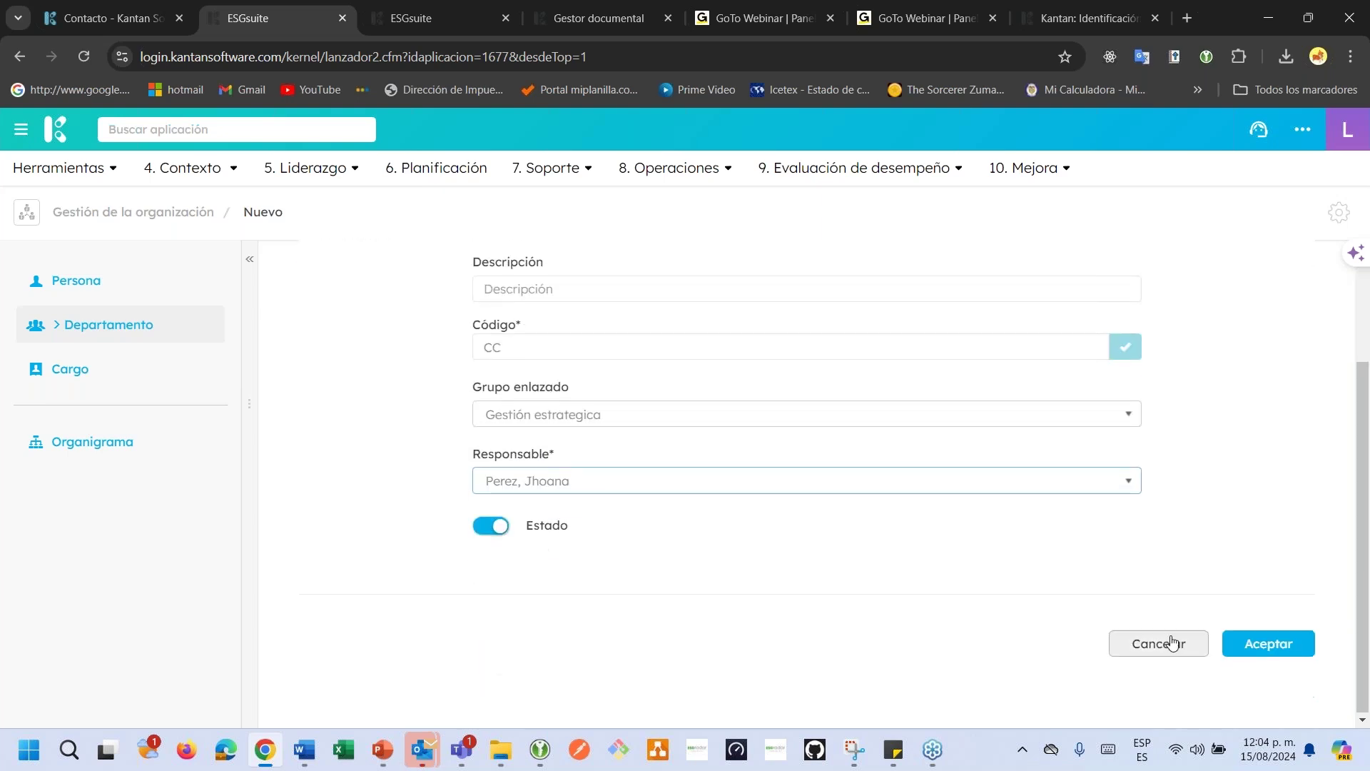
left_click(1238, 645)
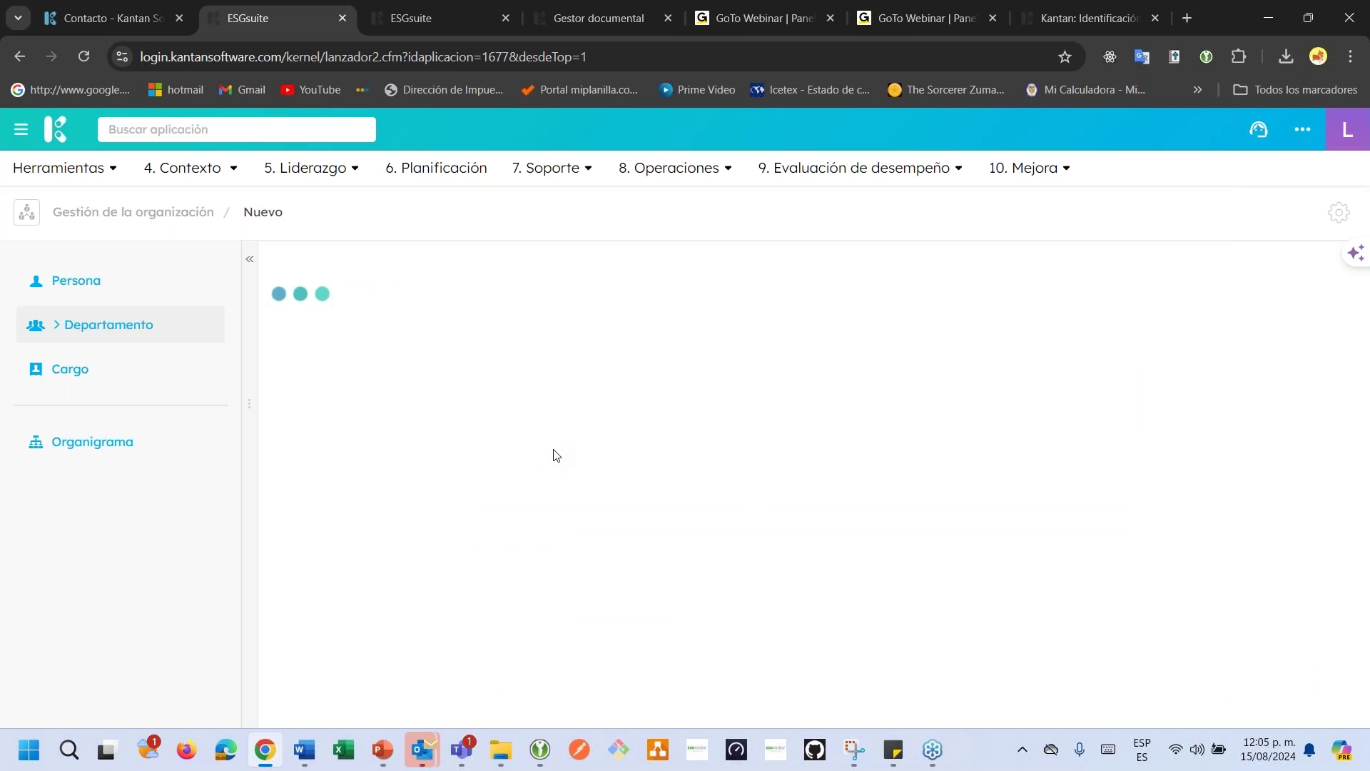
left_click(383, 11)
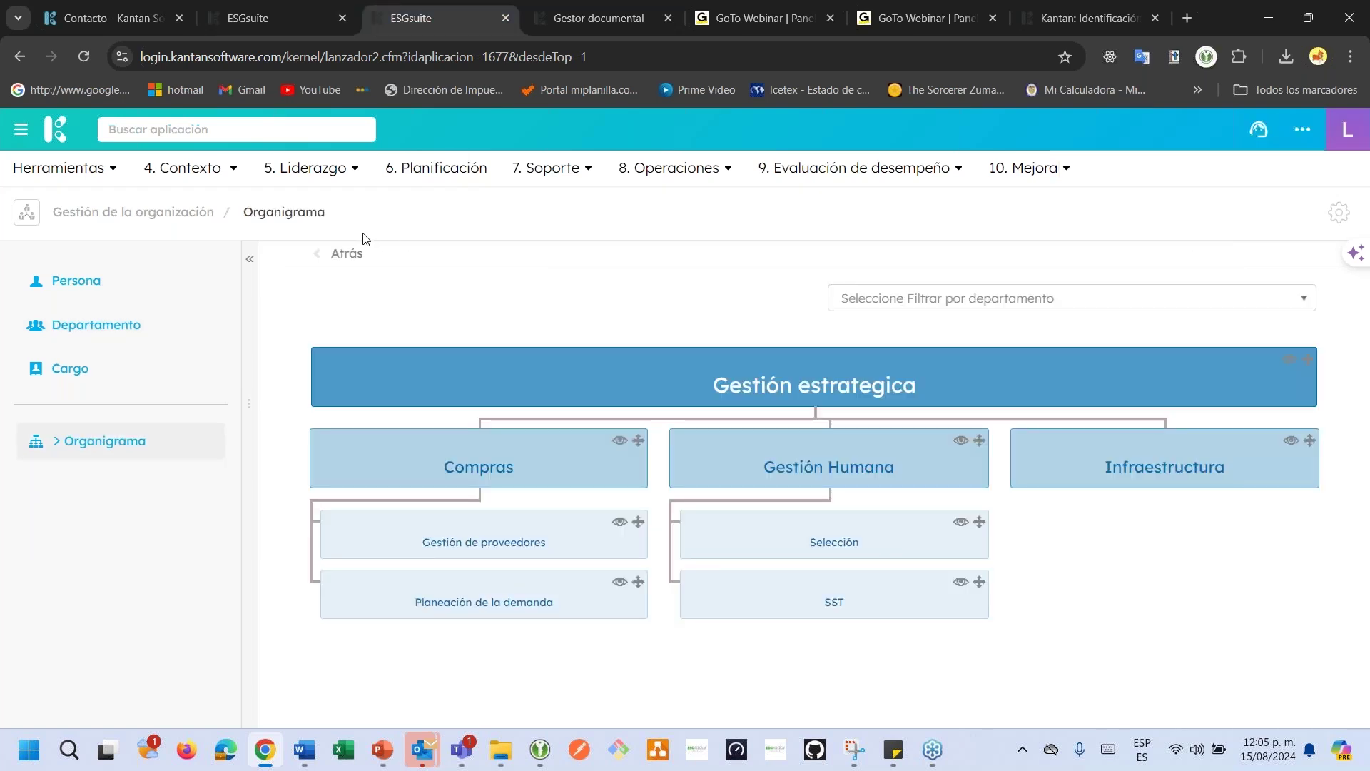
Open Credito y cartera from the refreshed org chart and view its empty Personas section.
left_click(277, 214)
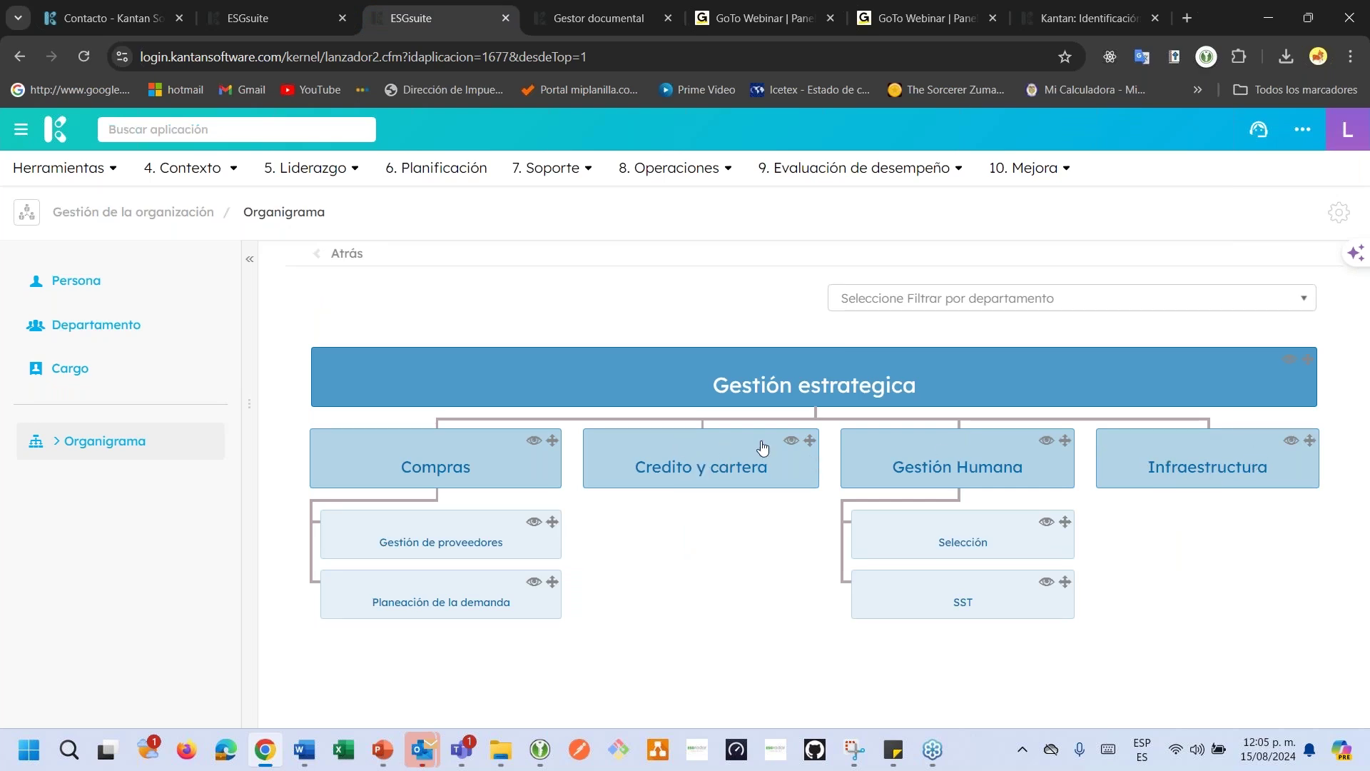
left_click(790, 442)
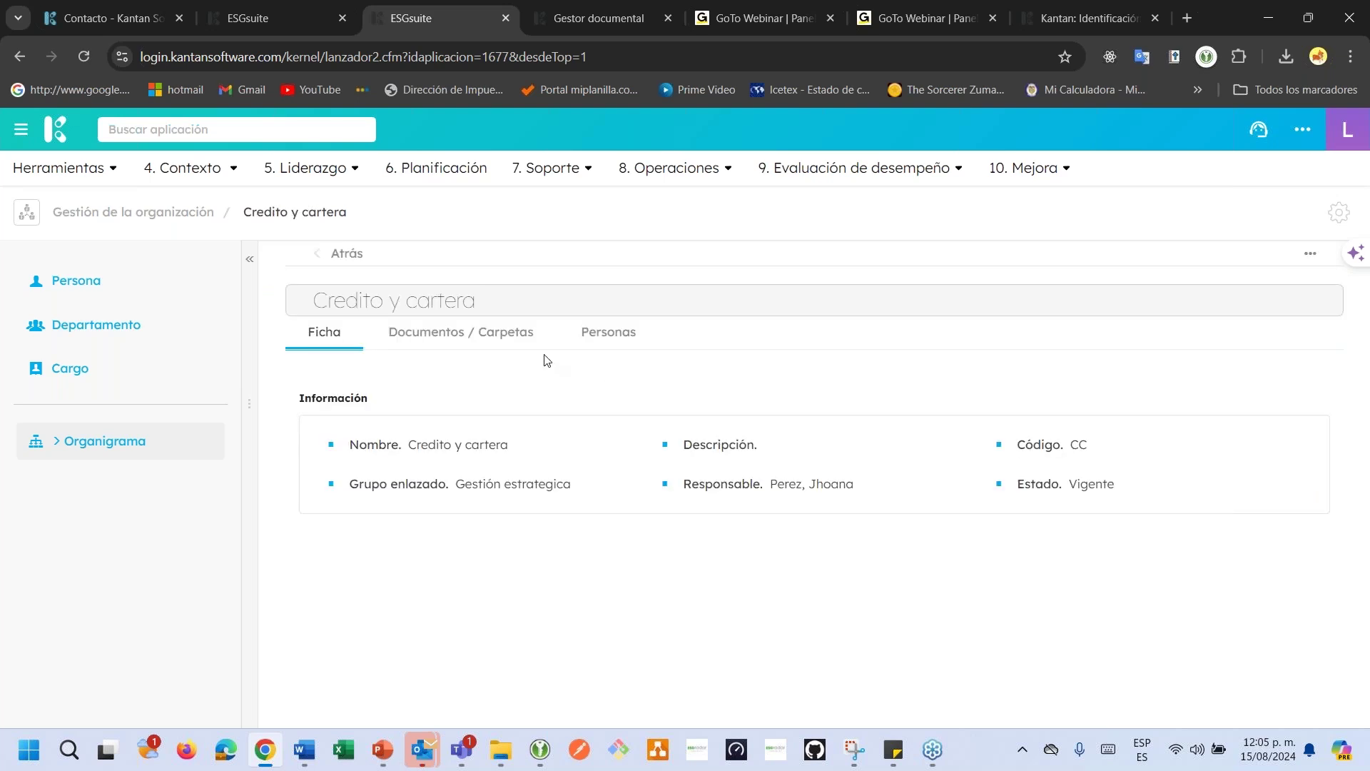
left_click(473, 341)
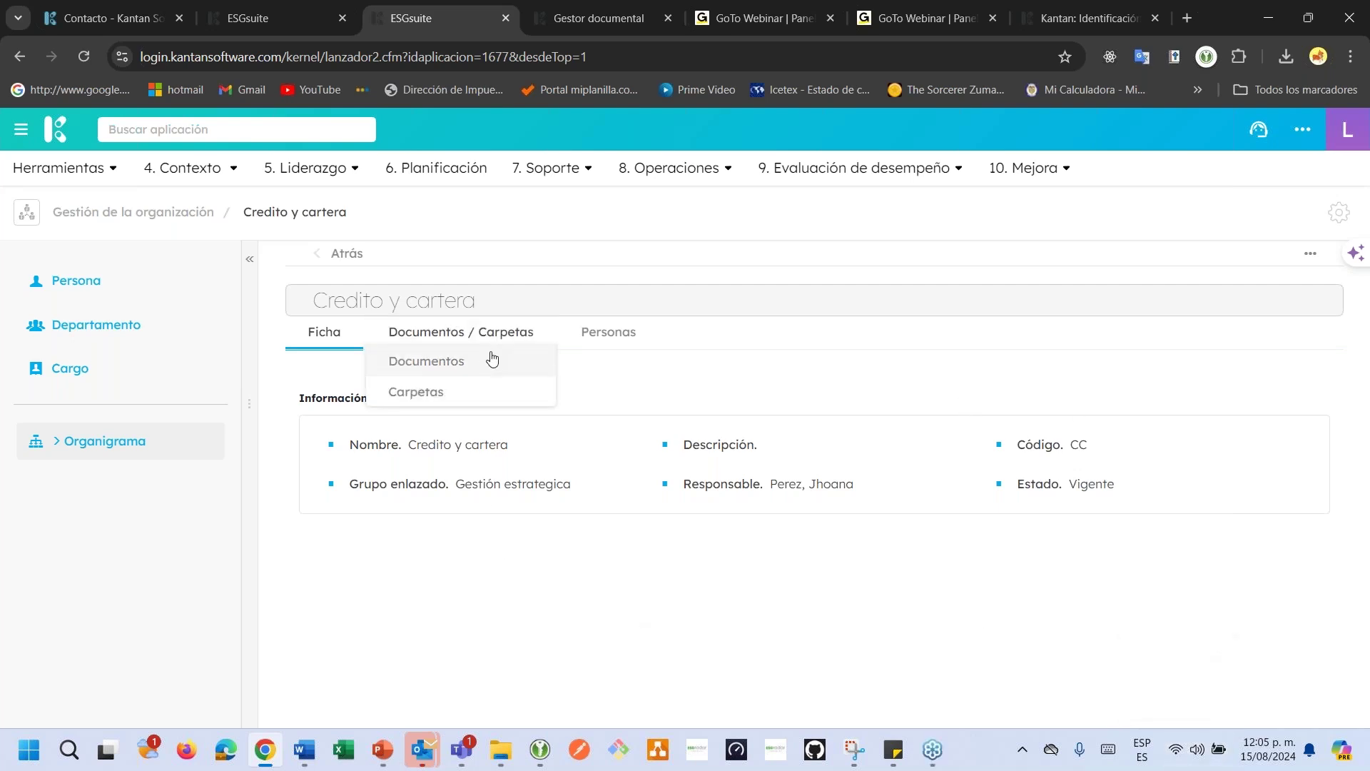
left_click(460, 362)
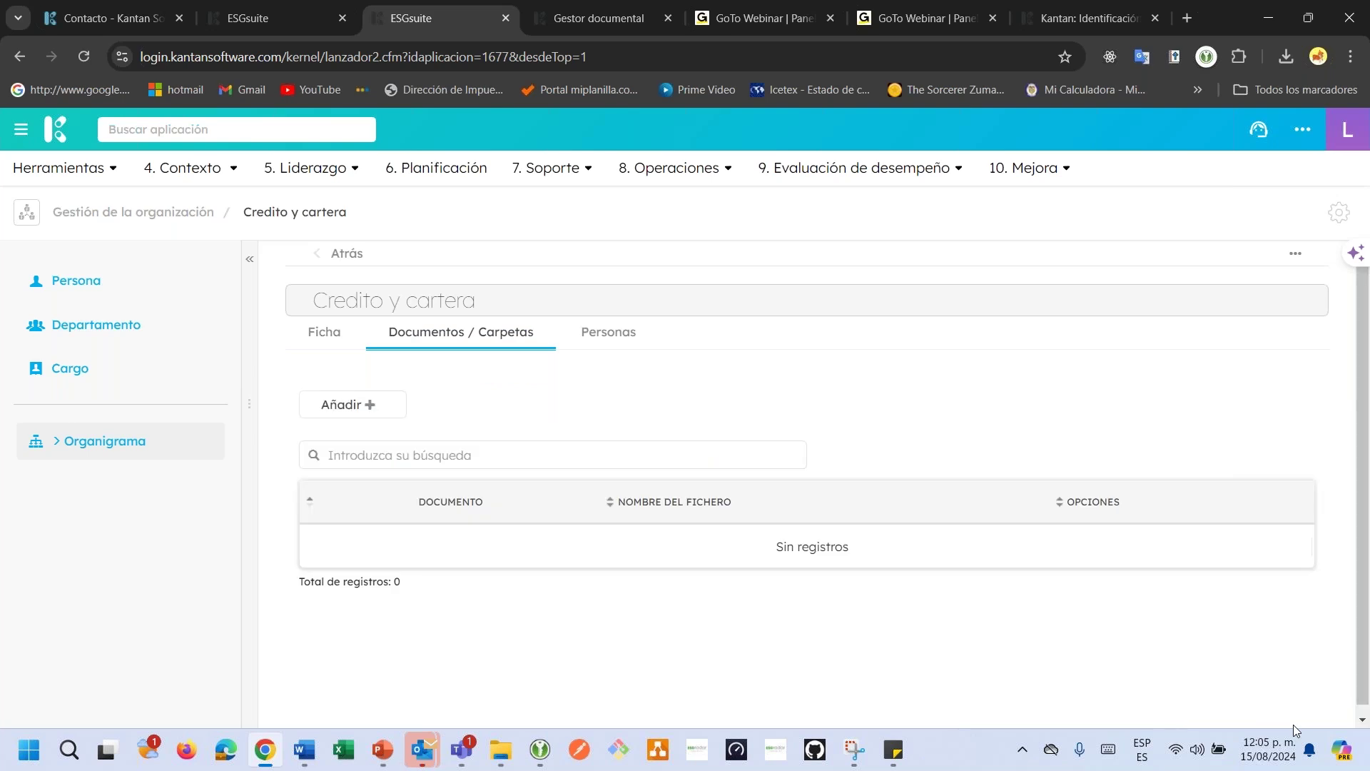
left_click(603, 338)
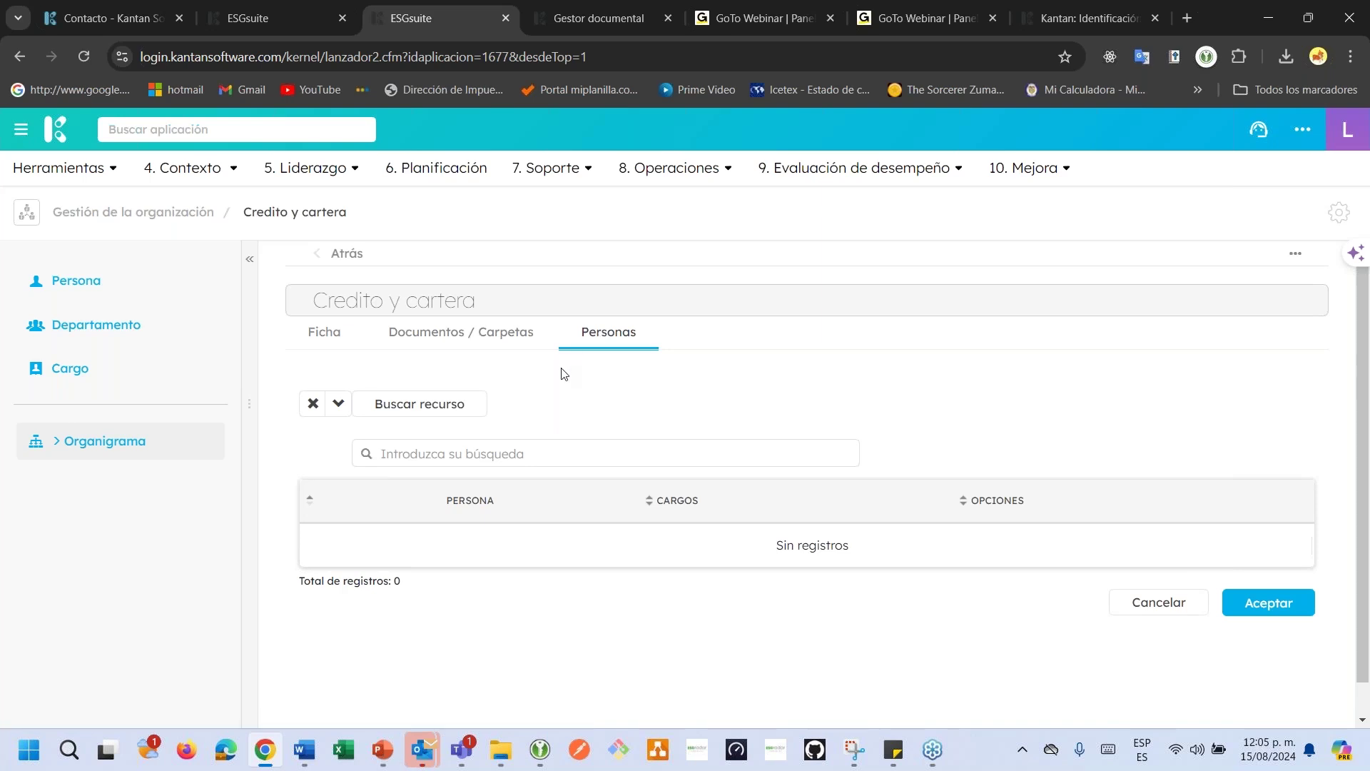
Add a person from Buscar recurso to the Credito y cartera department.
left_click(445, 403)
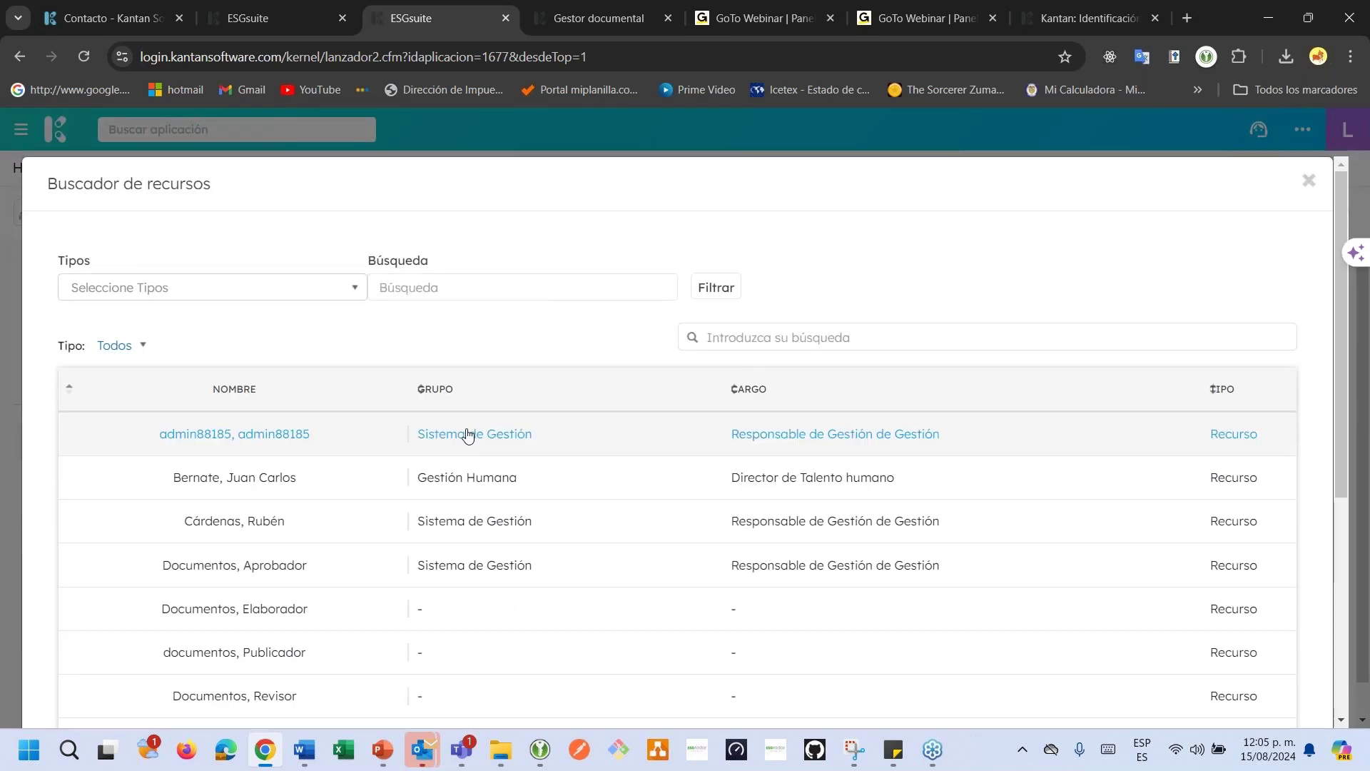
scroll(465, 437, "down", 5)
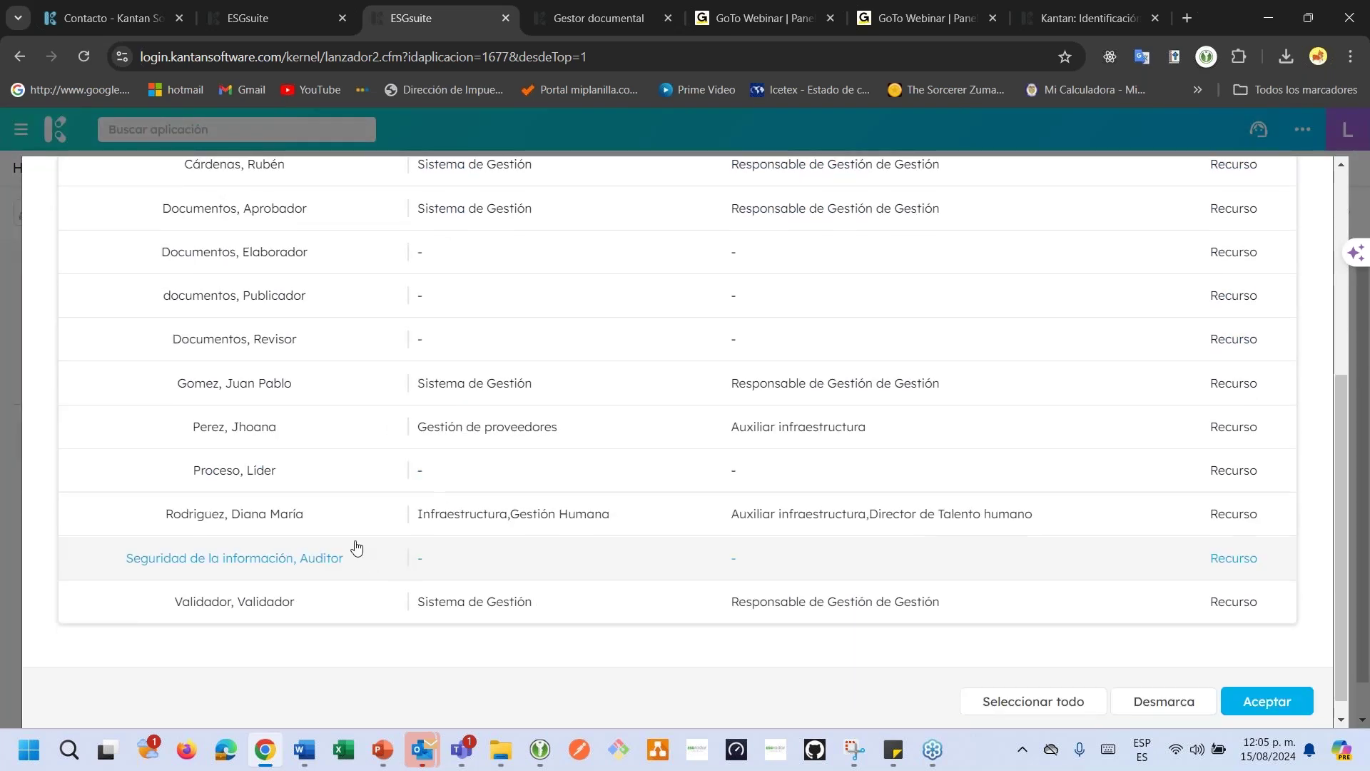
left_click(364, 532)
left_click(1260, 703)
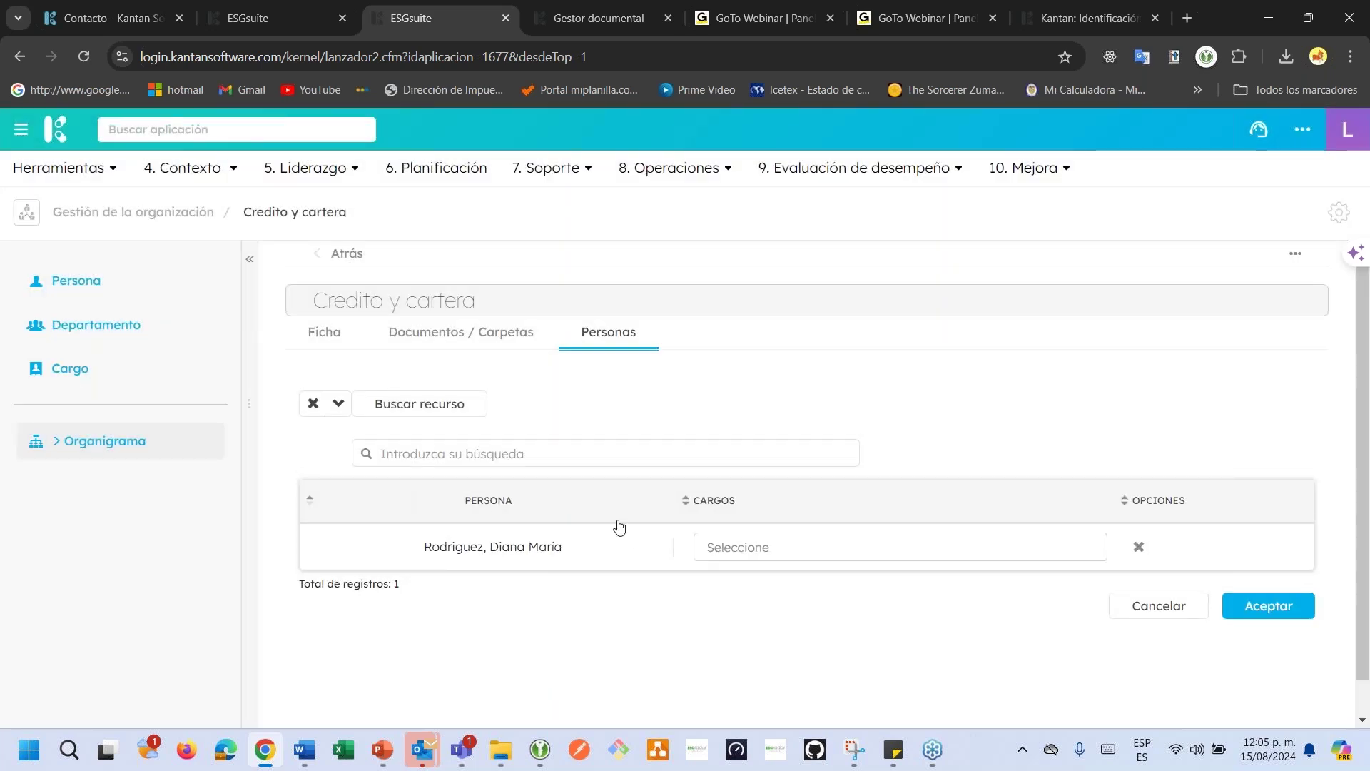
Give the person the Auxiliar de compras cargo, save, and show the Departamento list.
left_click(733, 549)
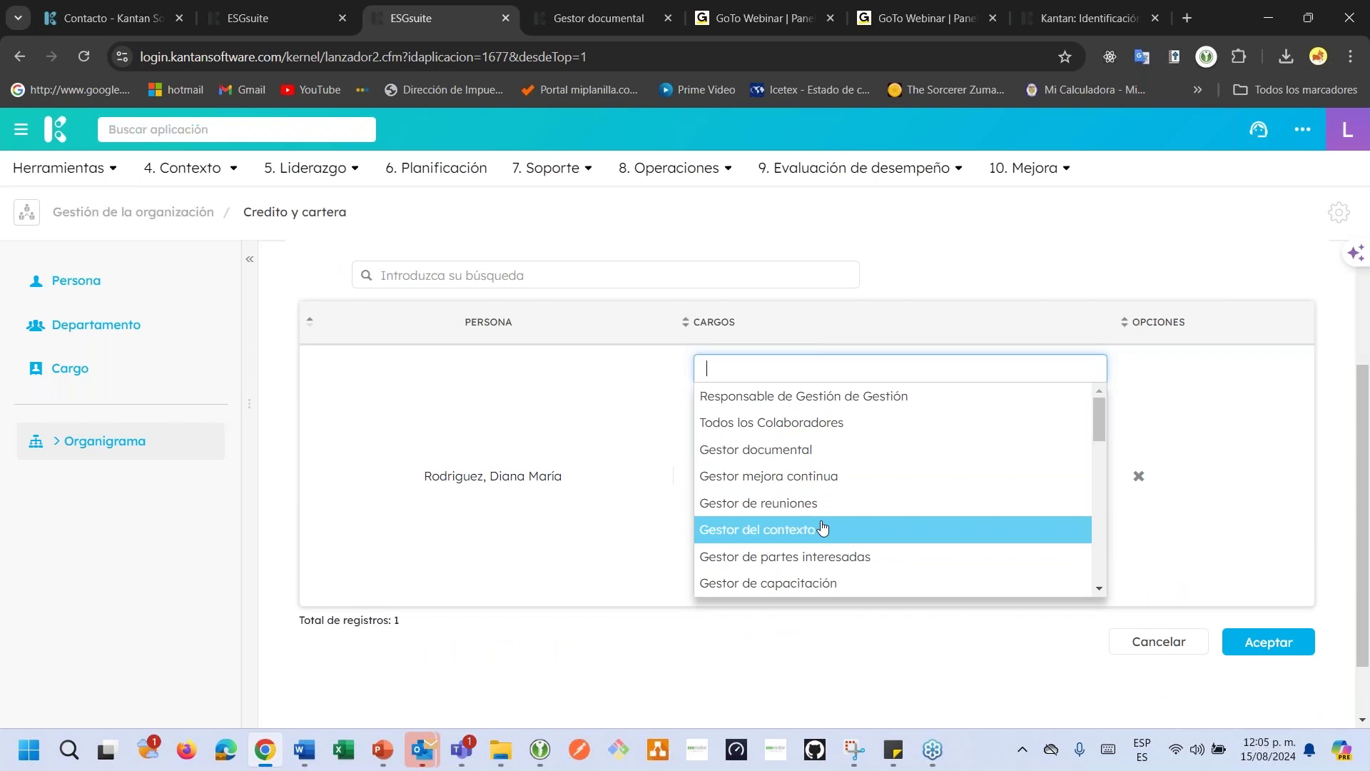
type("AU")
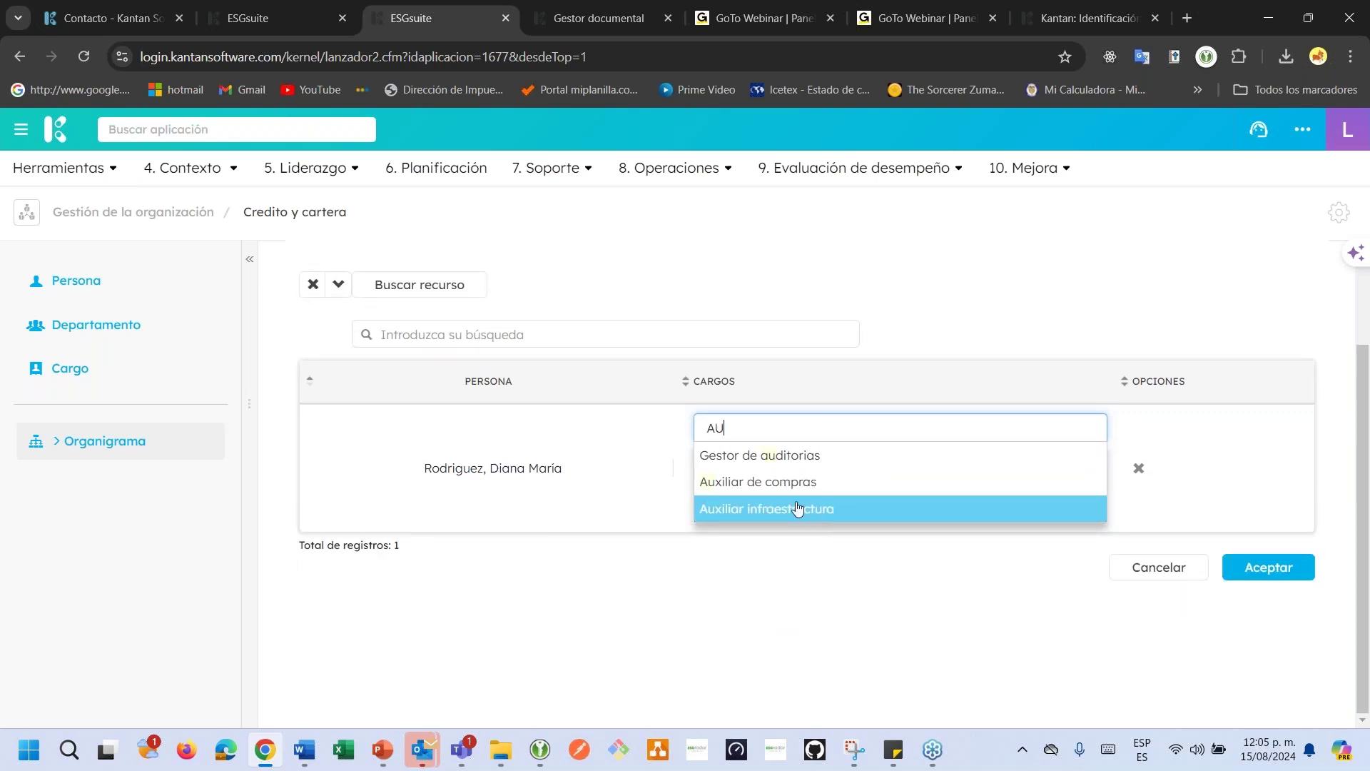
left_click(787, 482)
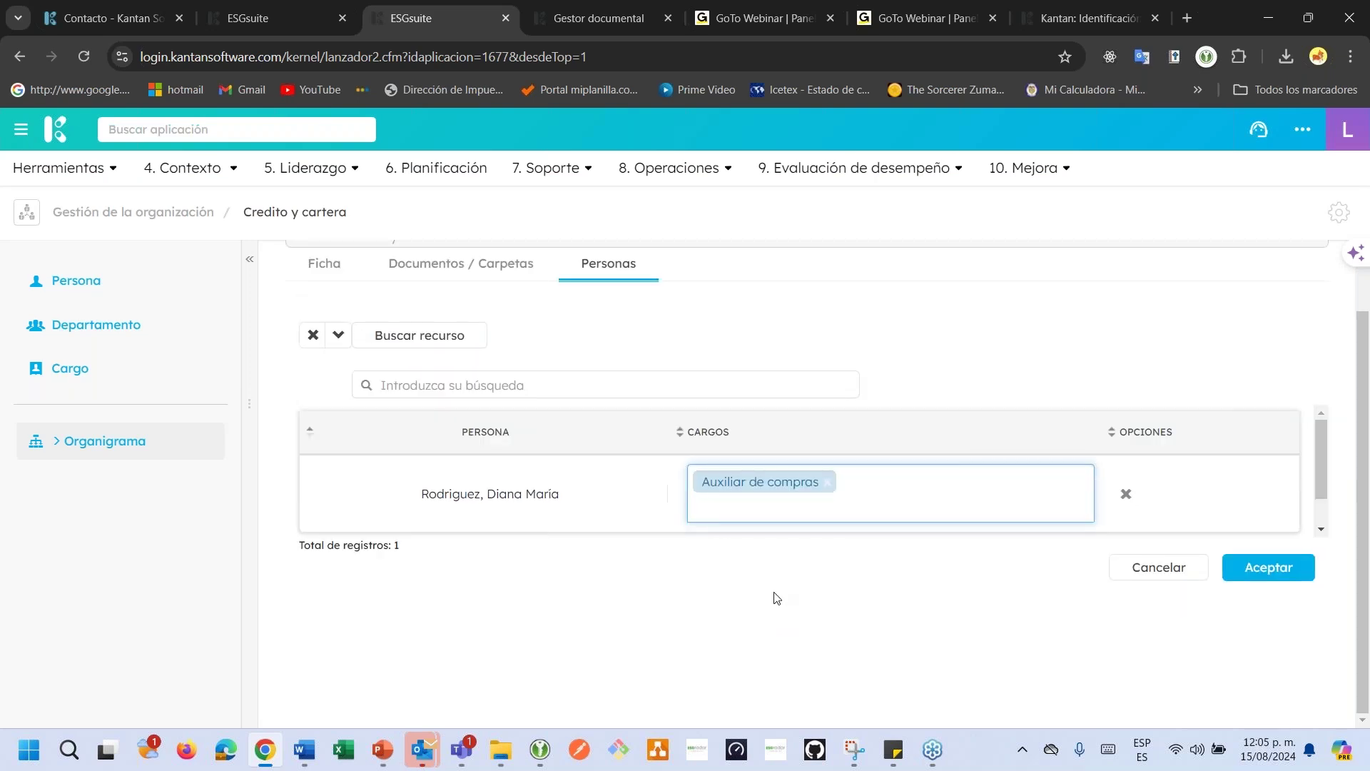
left_click(1256, 579)
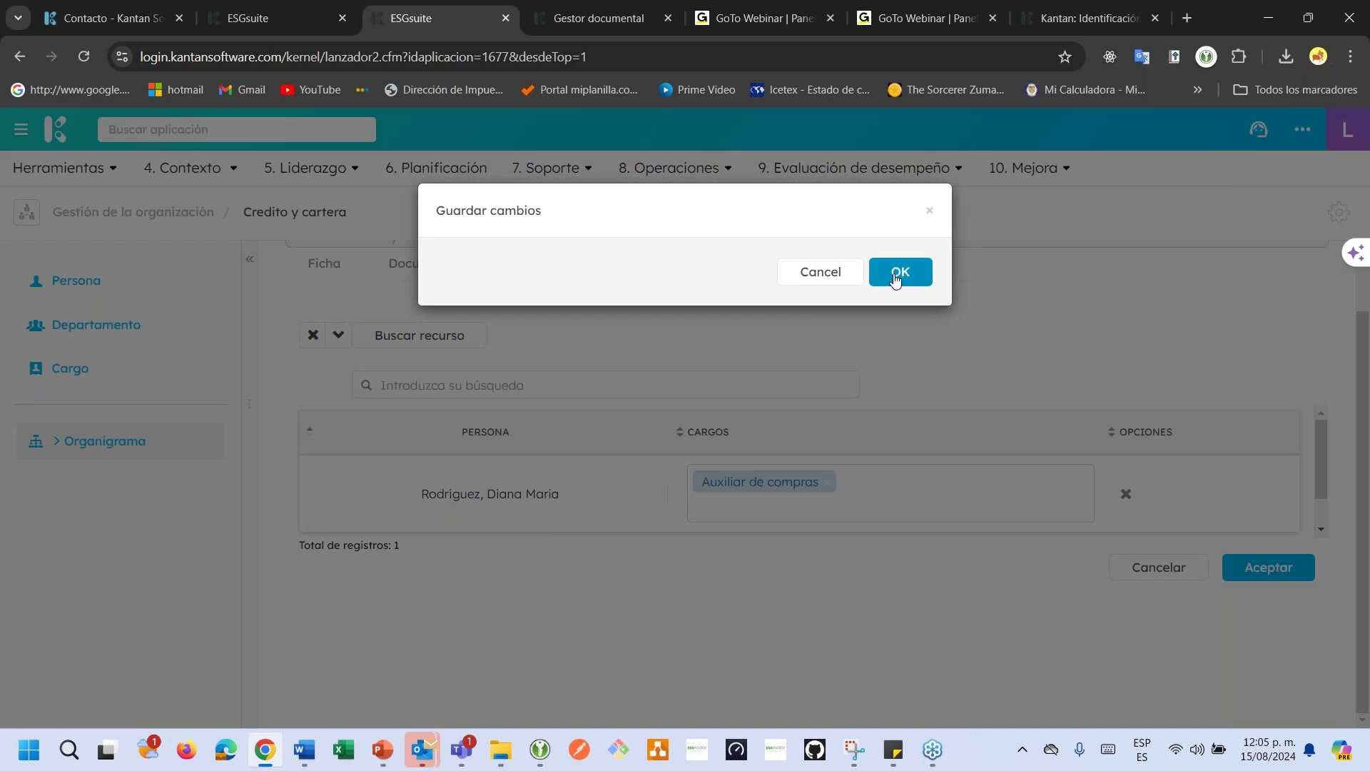
left_click(896, 274)
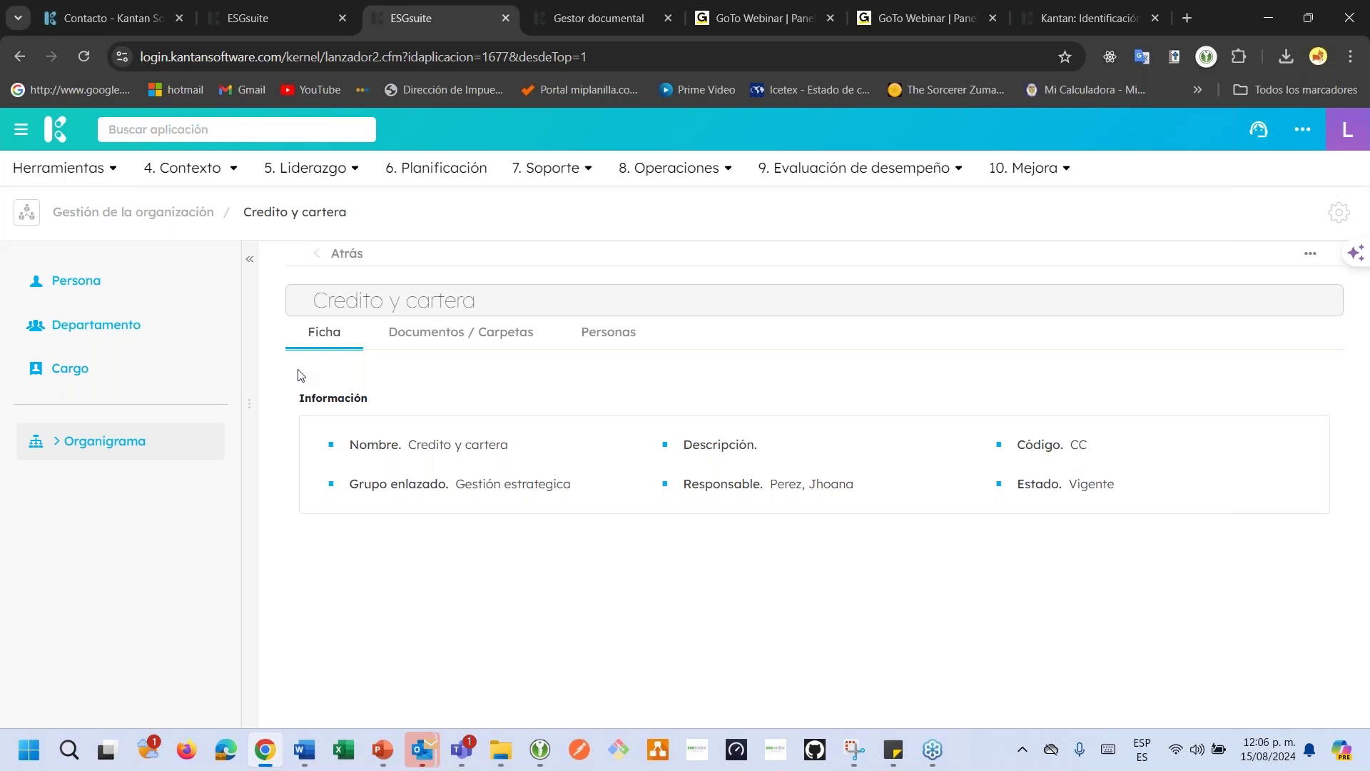
left_click(135, 369)
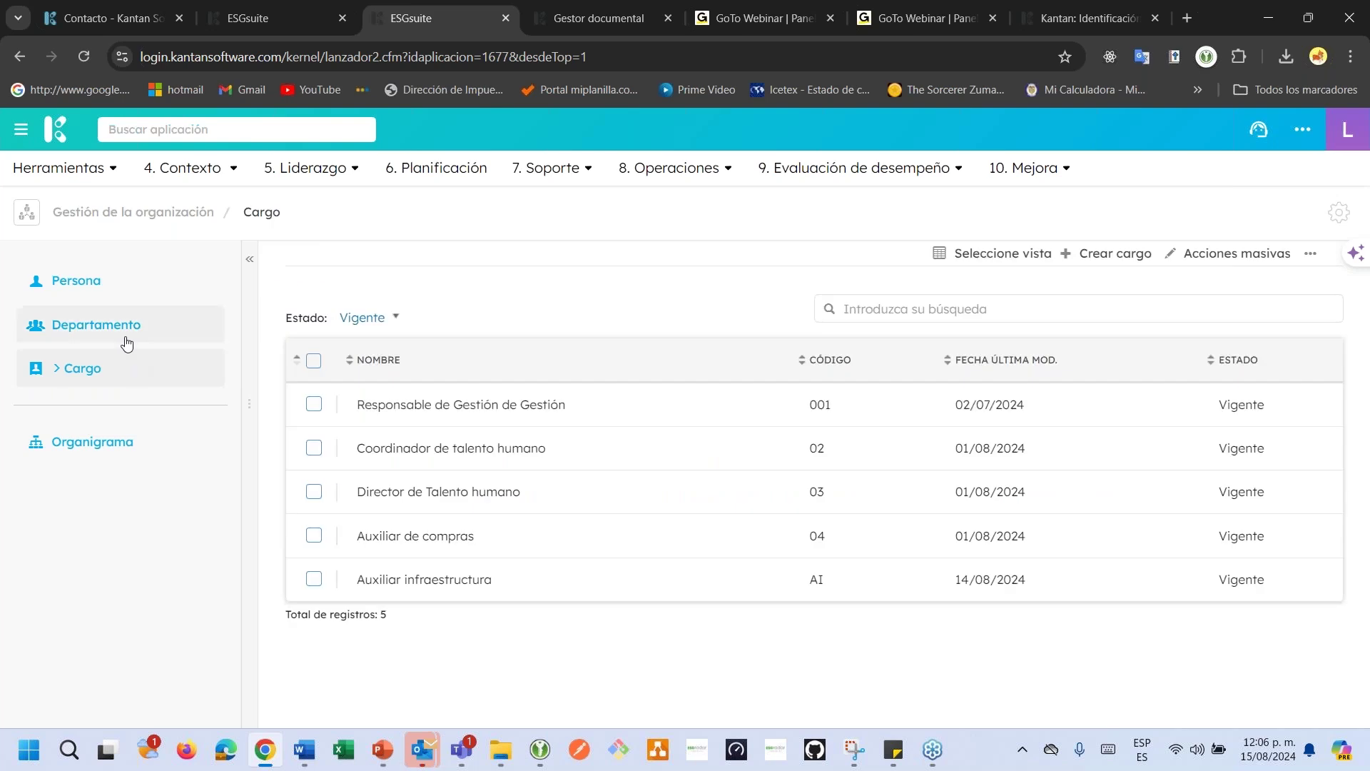
left_click(127, 334)
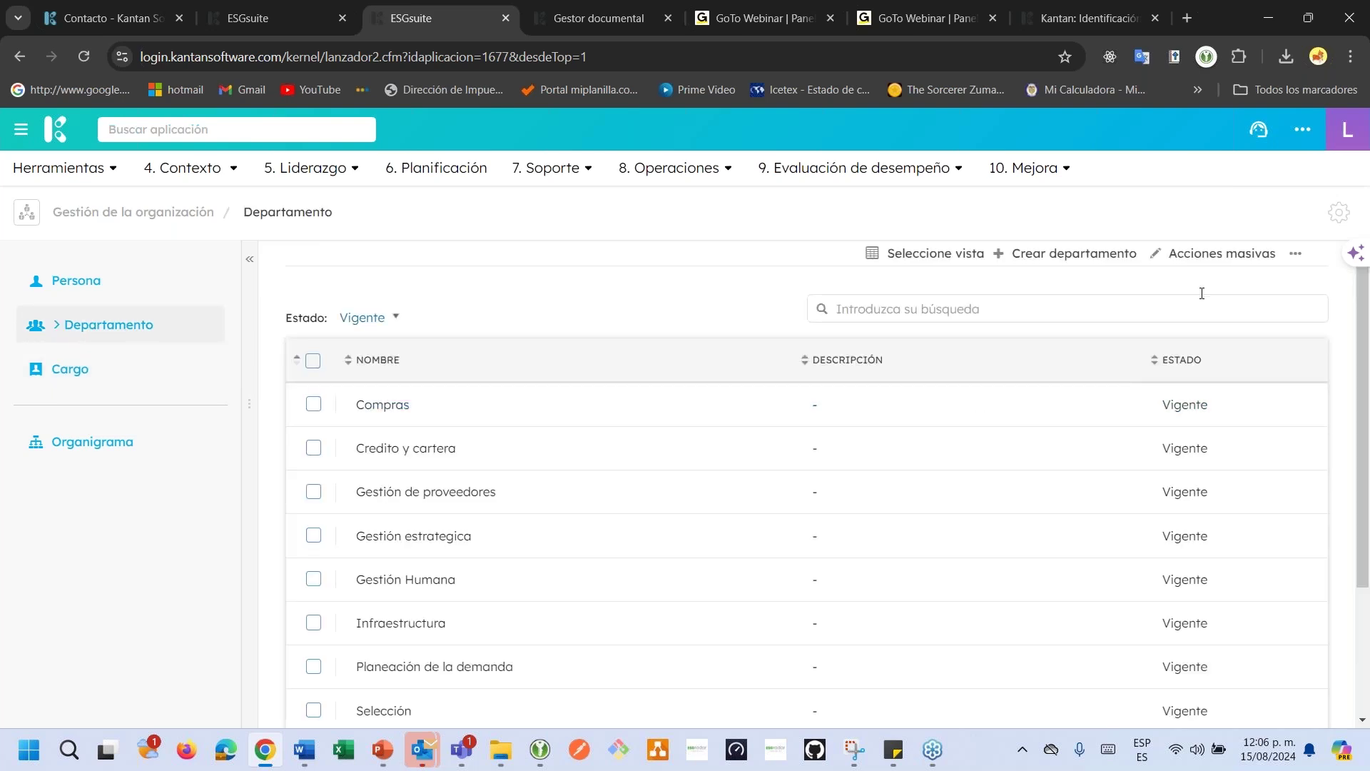
From the departments Actualizar listado page, download the template CSV and open it.
left_click(1297, 254)
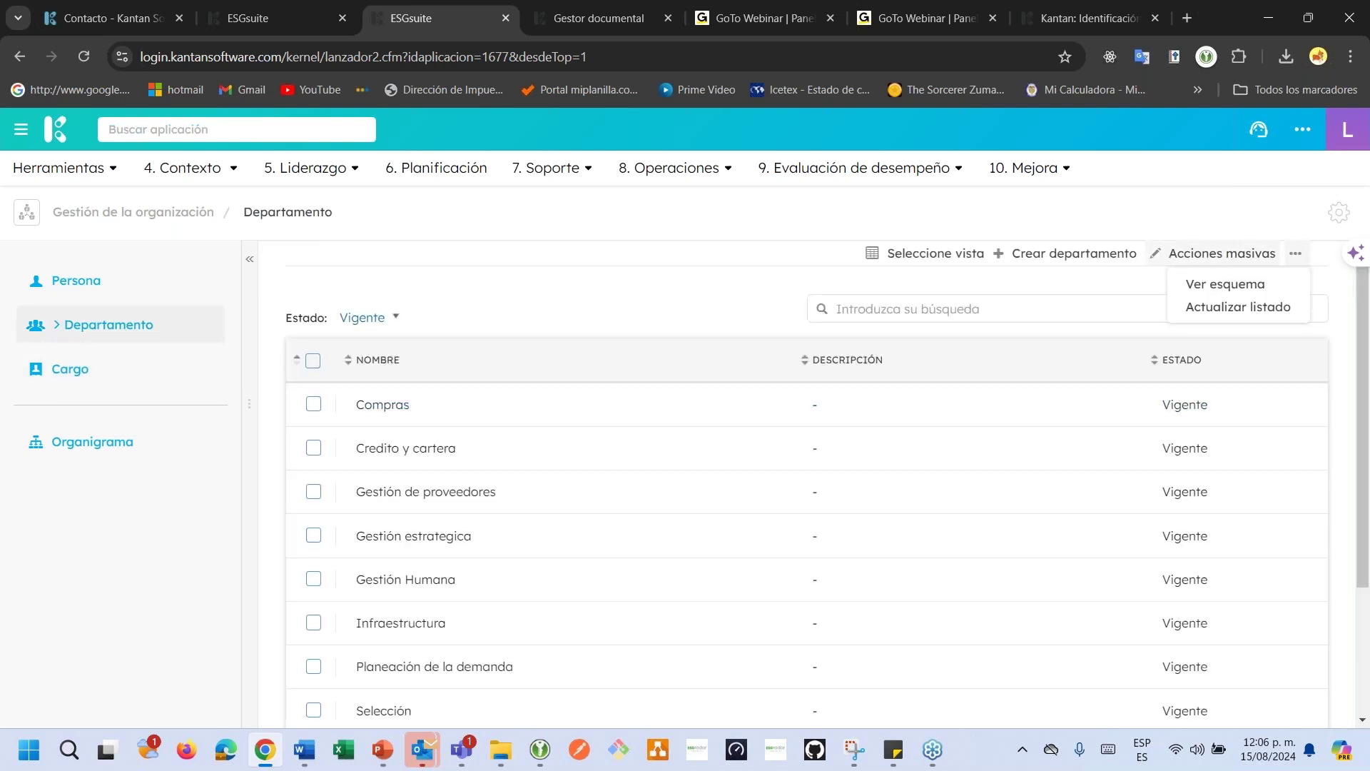
left_click(1244, 309)
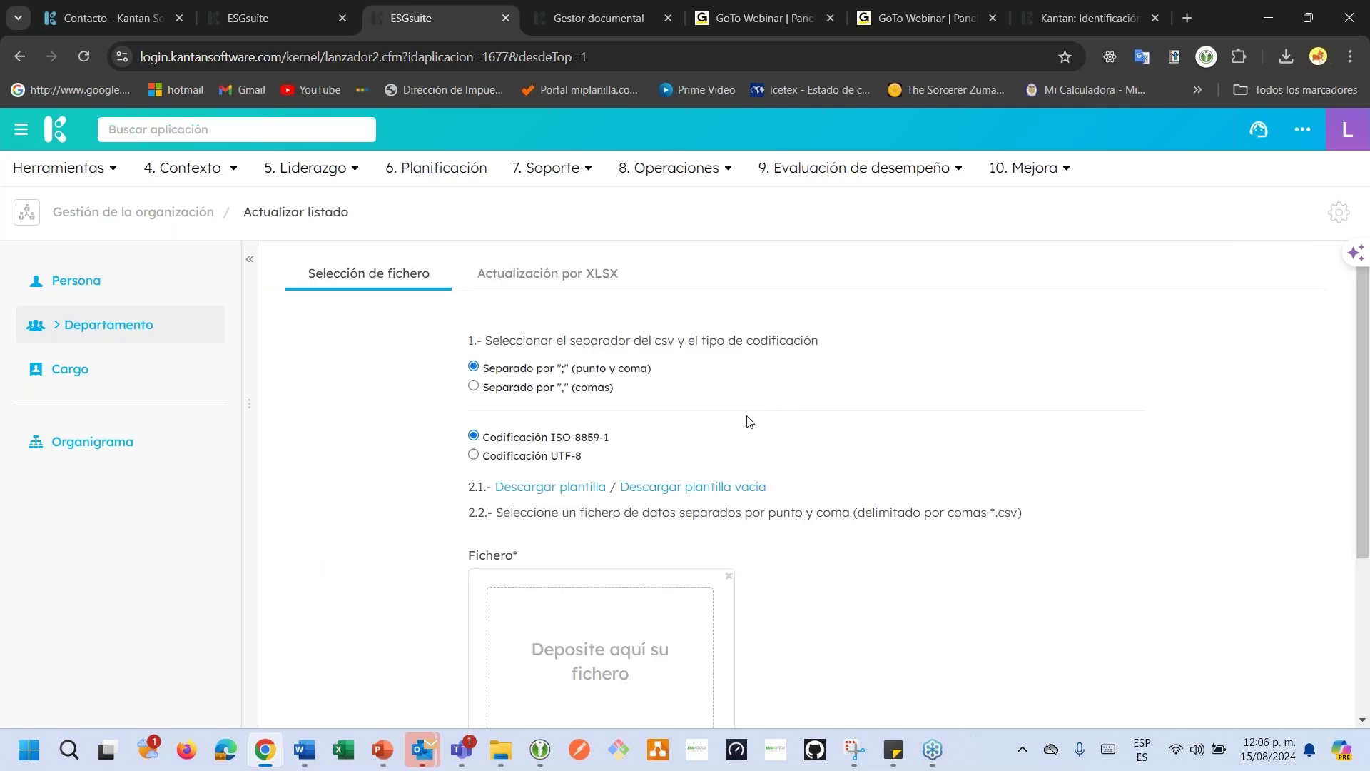
scroll(750, 421, "down", 5)
scroll(747, 419, "up", 5)
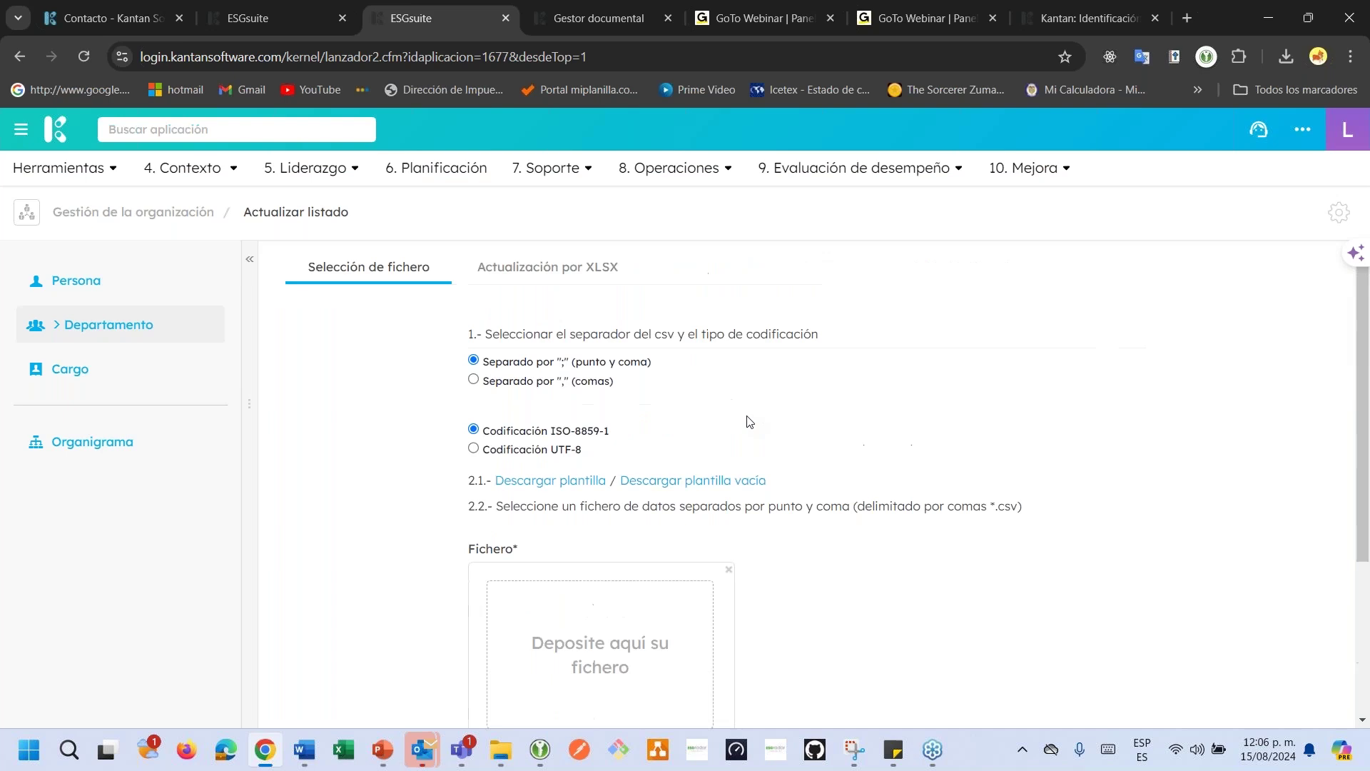
left_click(575, 488)
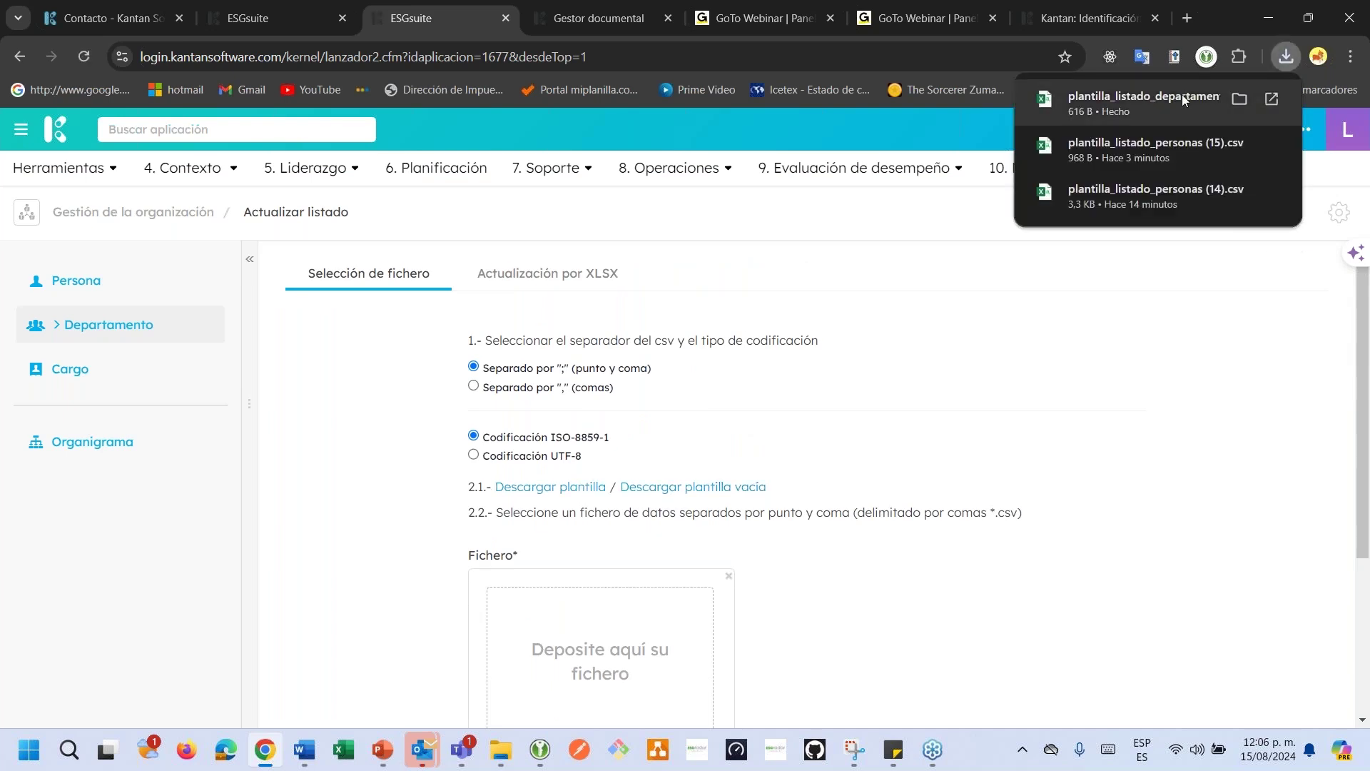
left_click(1210, 102)
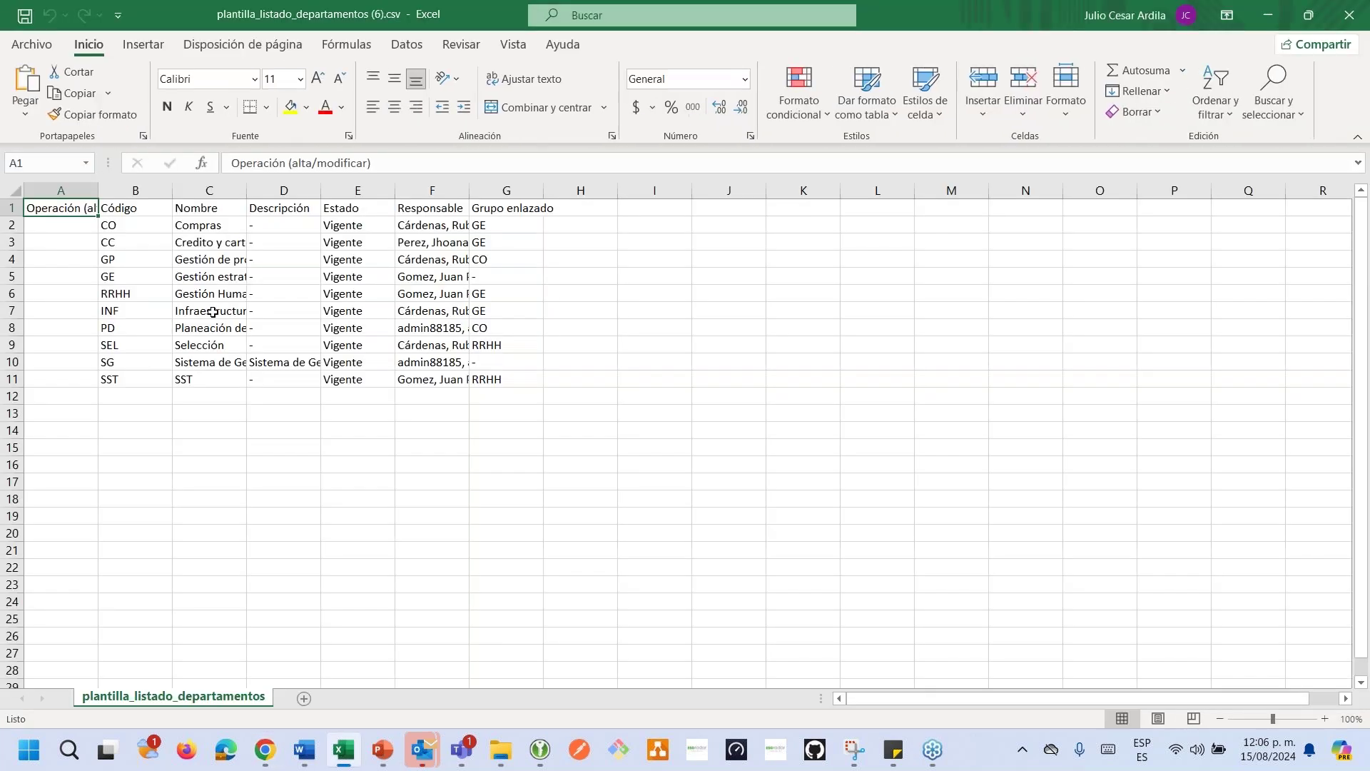
Check the template's code, name, Estado, responsible and GE group for Compras, select A2:E11, then close Excel.
left_click(213, 312)
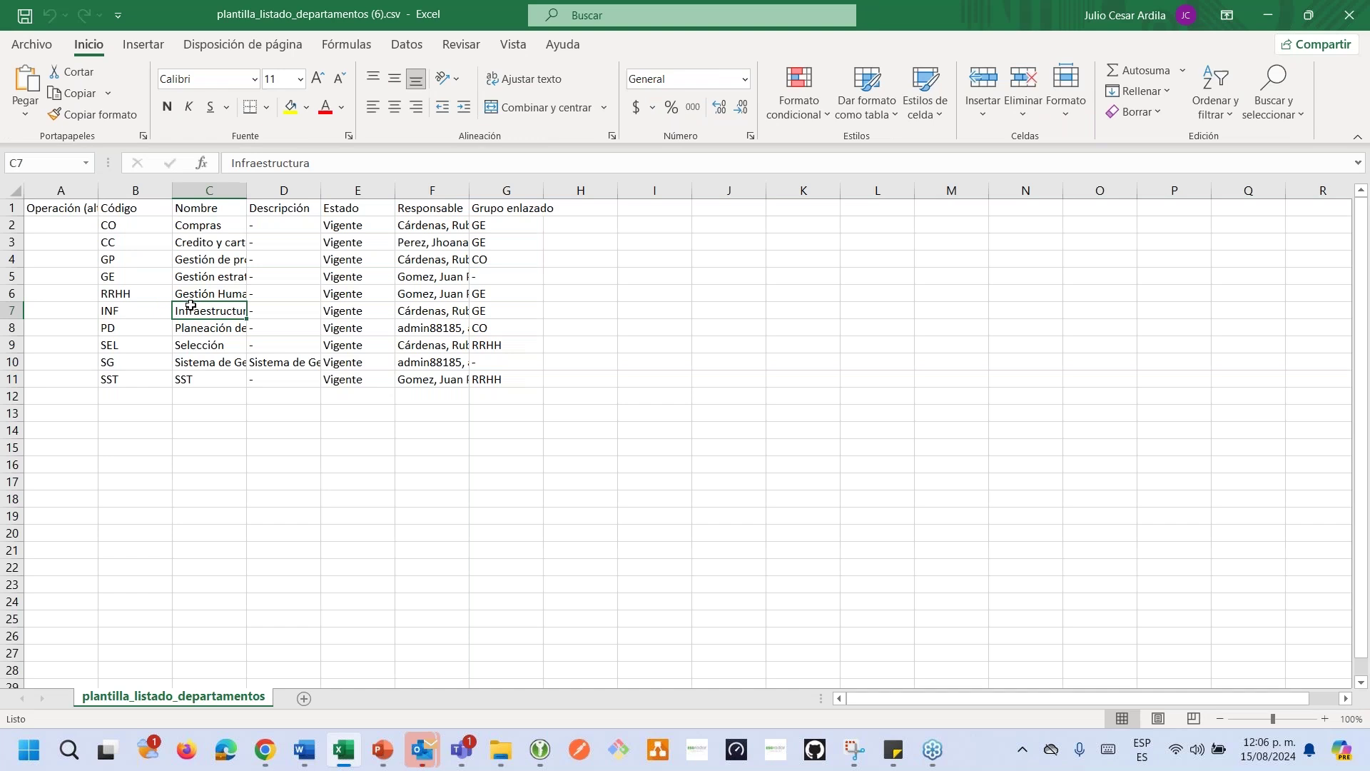
left_click(63, 206)
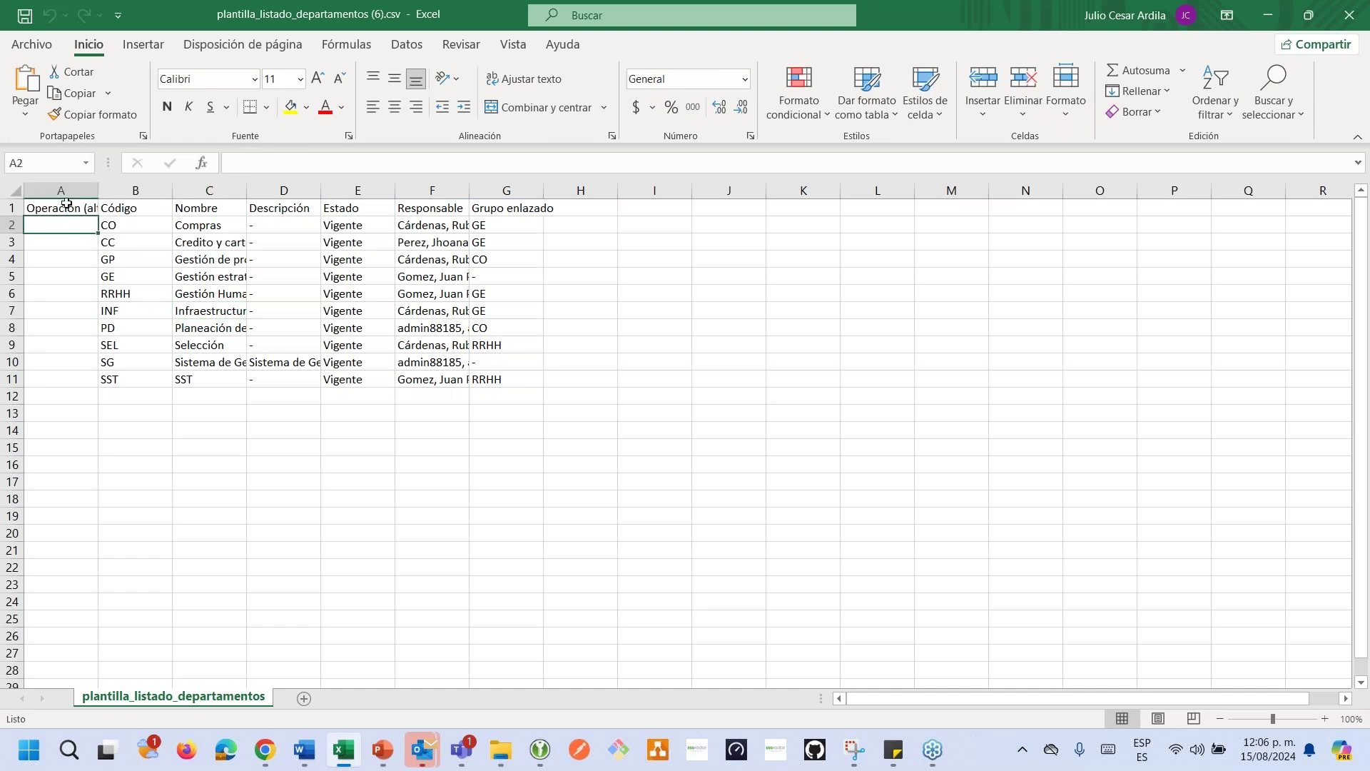
left_click(114, 223)
key("Right")
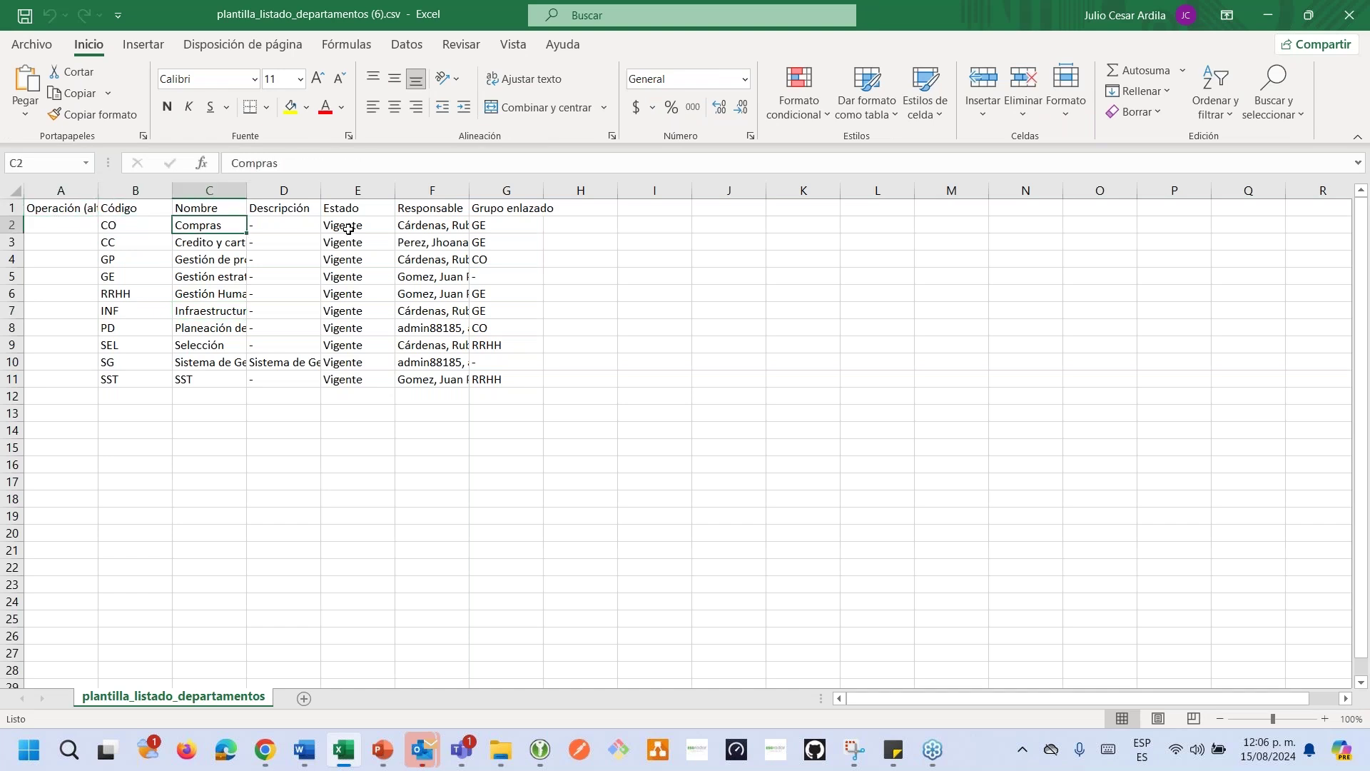
left_click(349, 227)
left_click(432, 227)
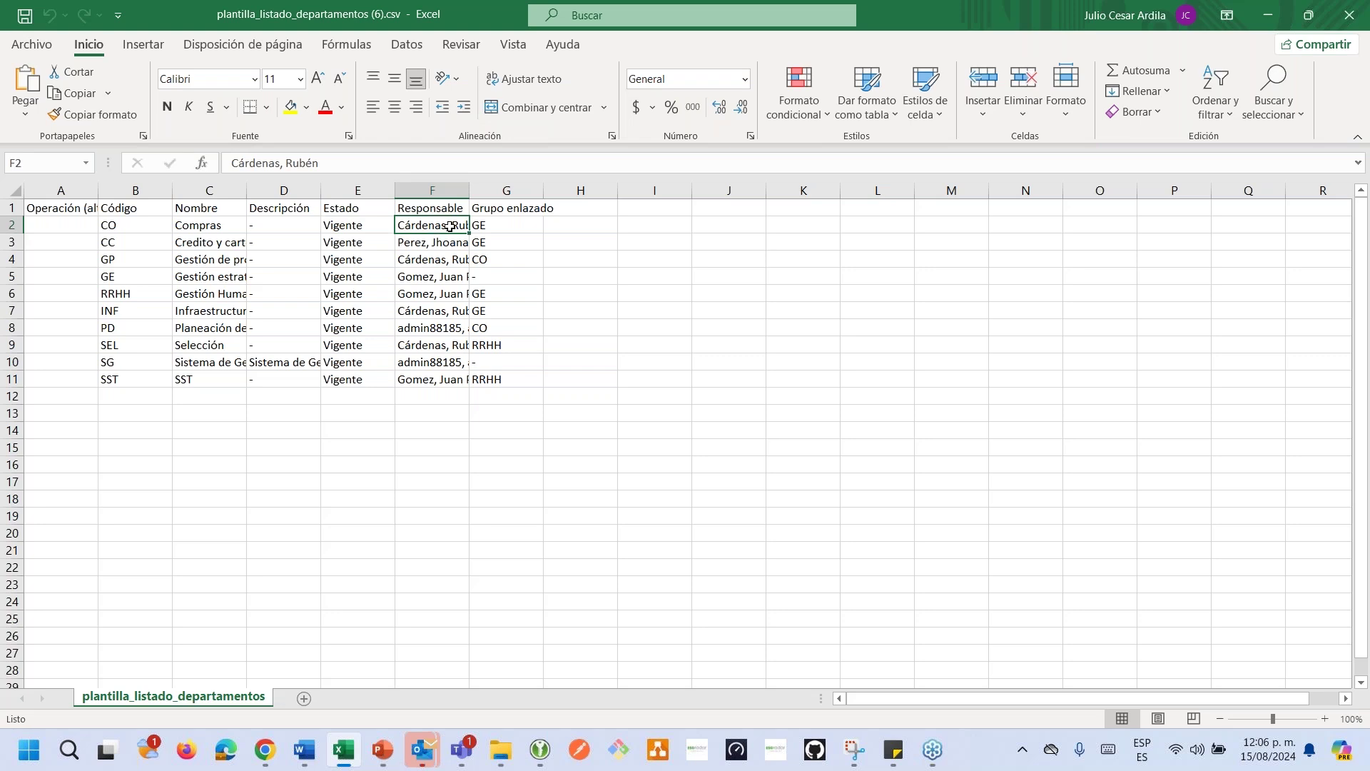
left_click(500, 224)
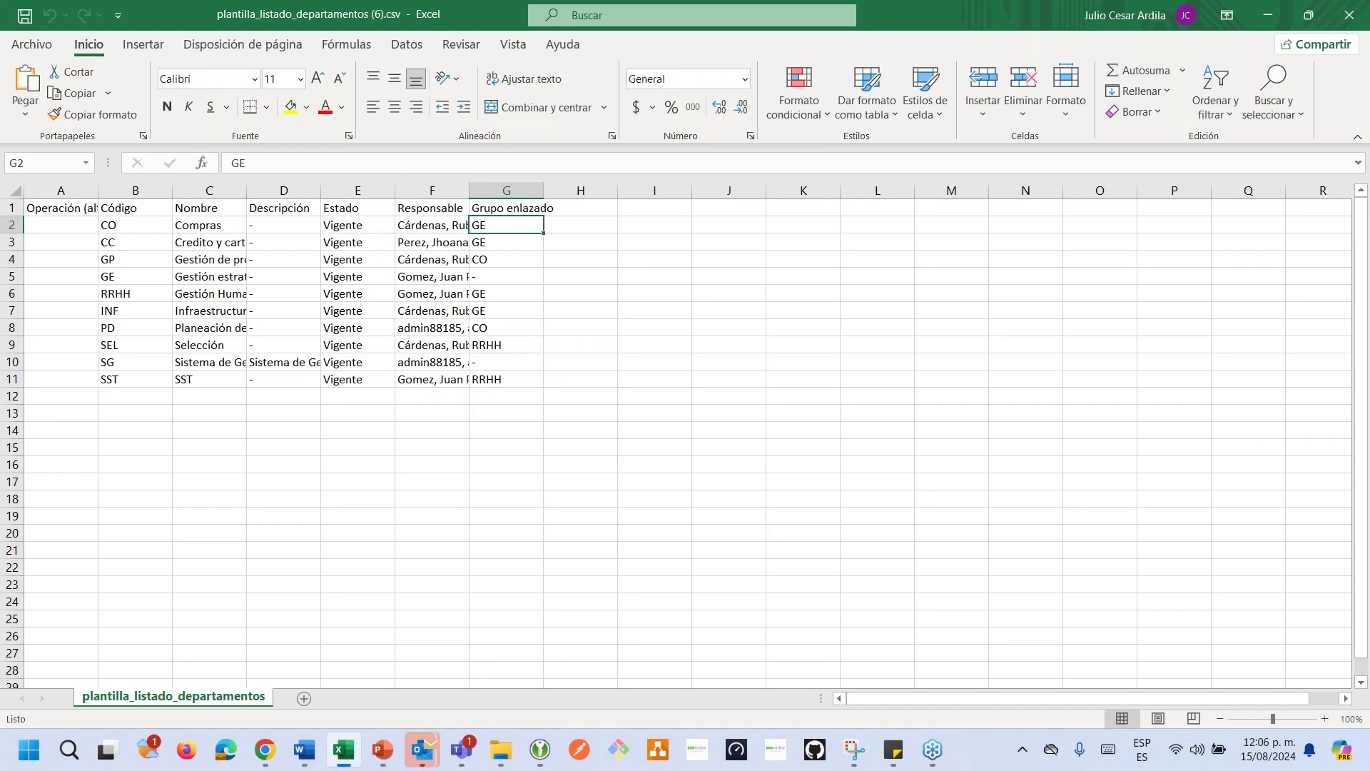
left_click_drag(29, 226, 357, 373)
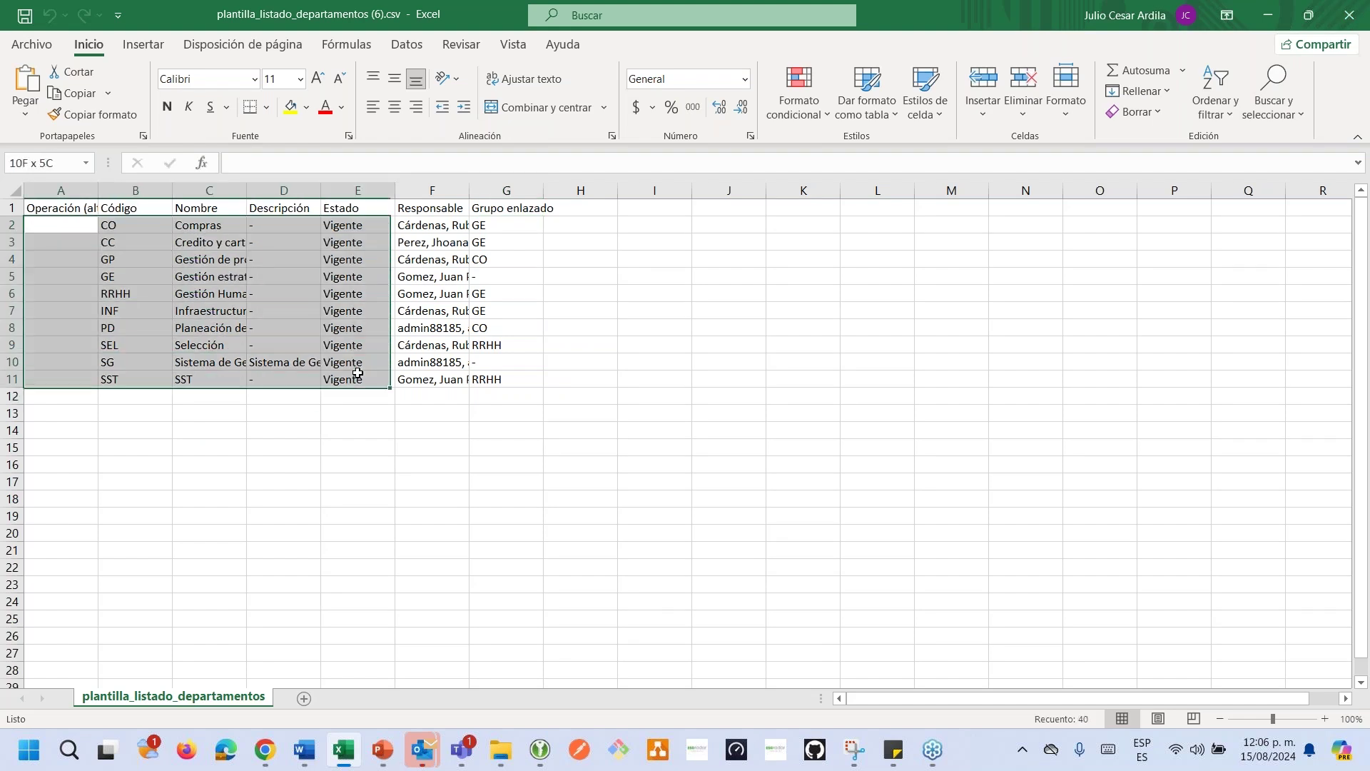
left_click(1348, 15)
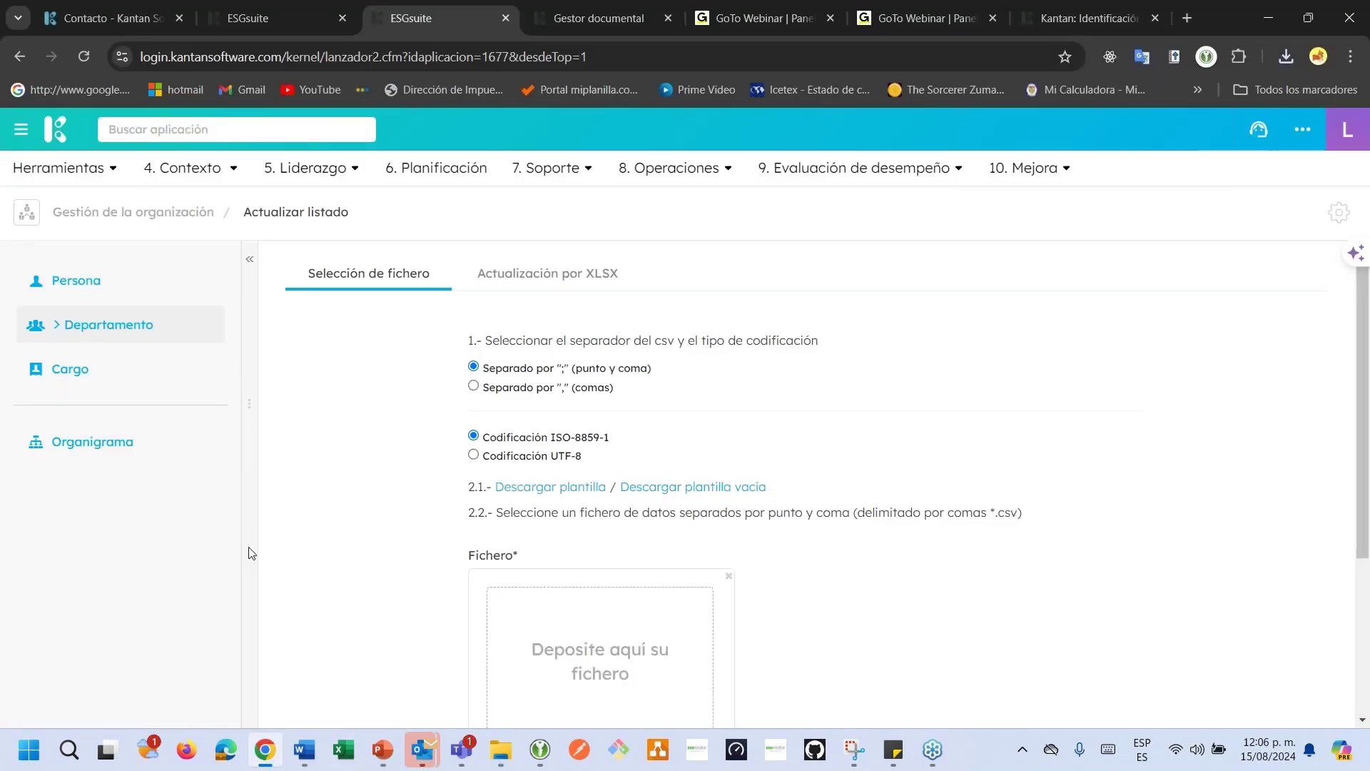
Start a new cargo named Ingeniero de sistemas with code ING.
left_click(98, 379)
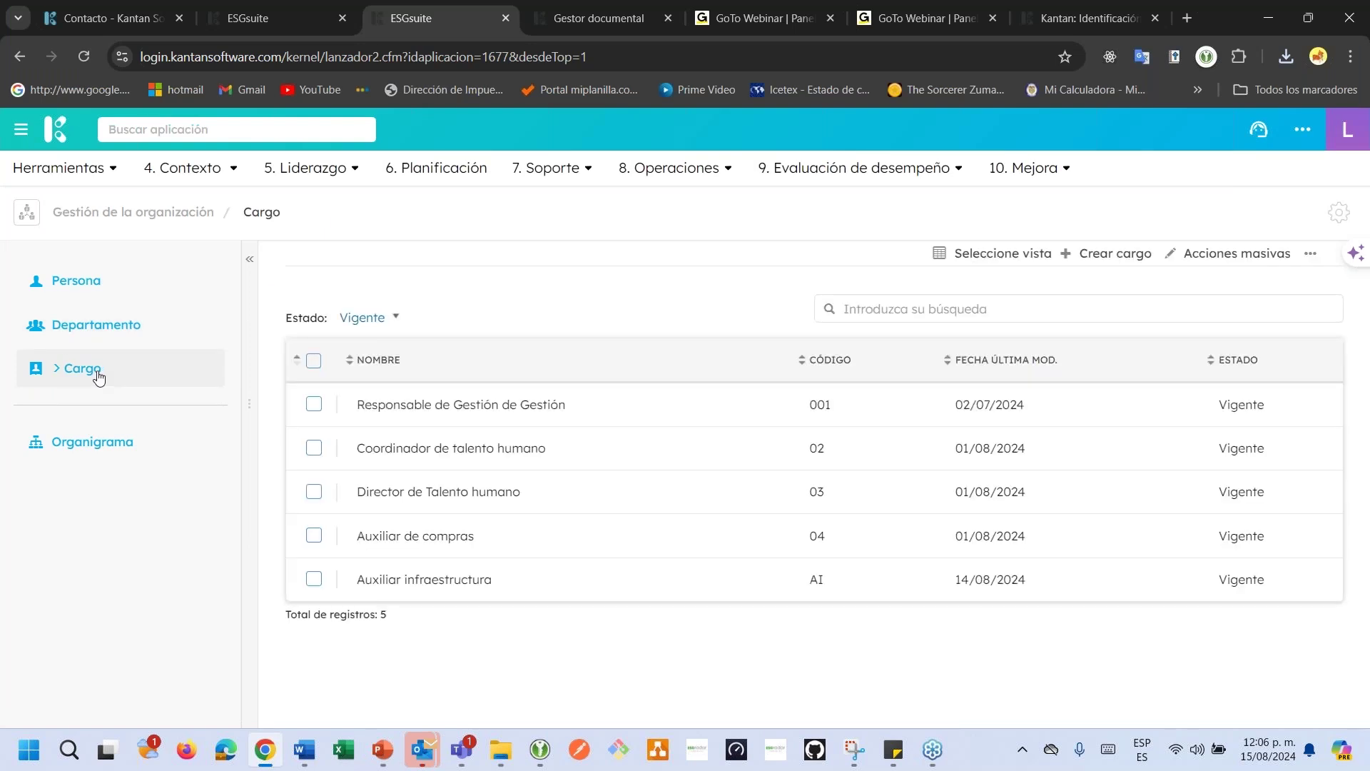
left_click(1091, 254)
left_click(532, 369)
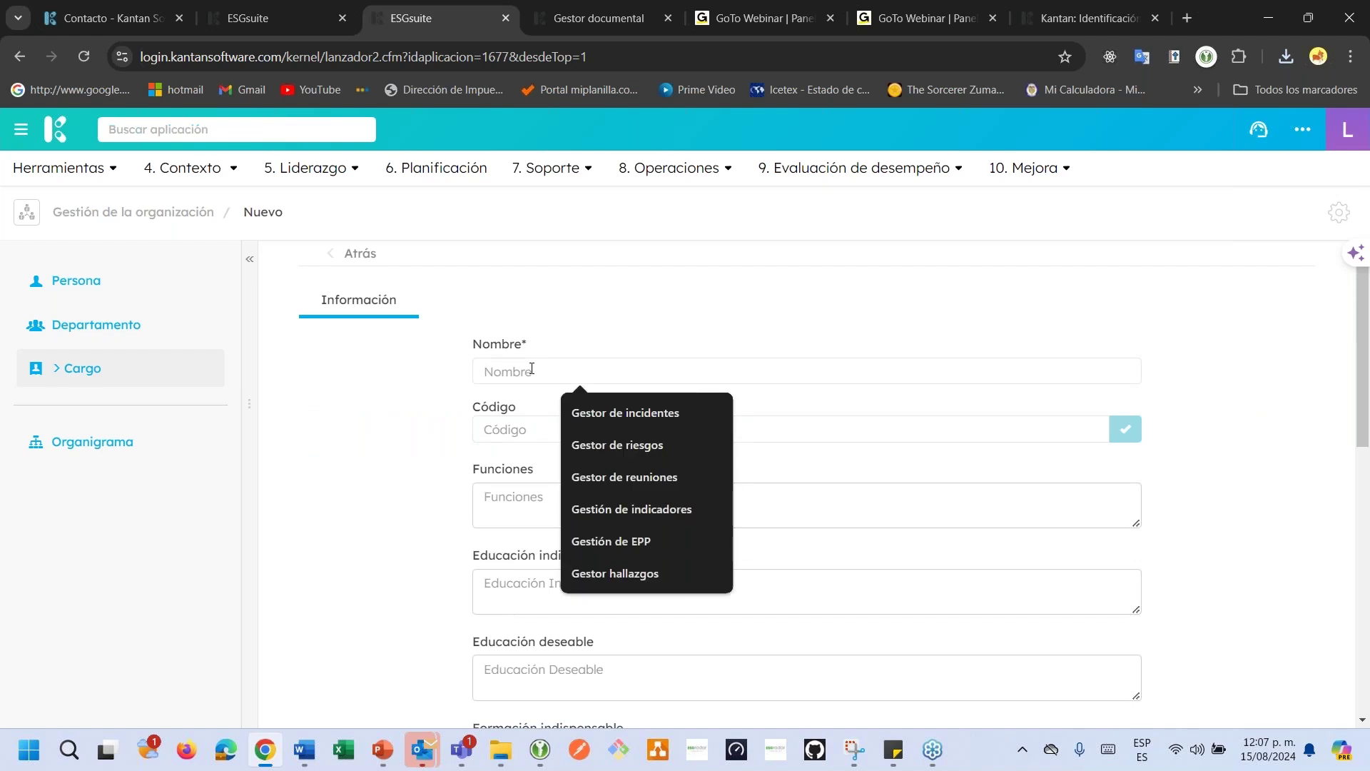
type("Ing")
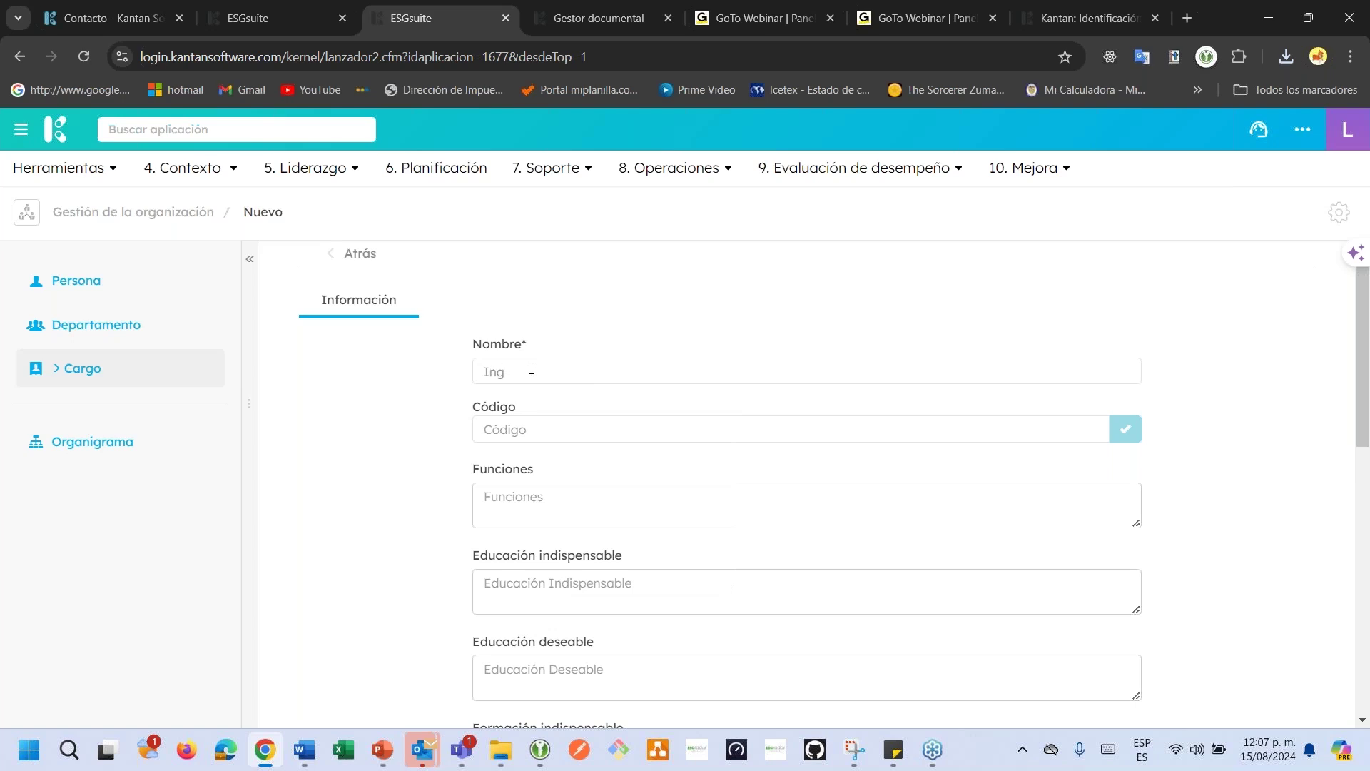
type("eniero de sistemas")
left_click(517, 433)
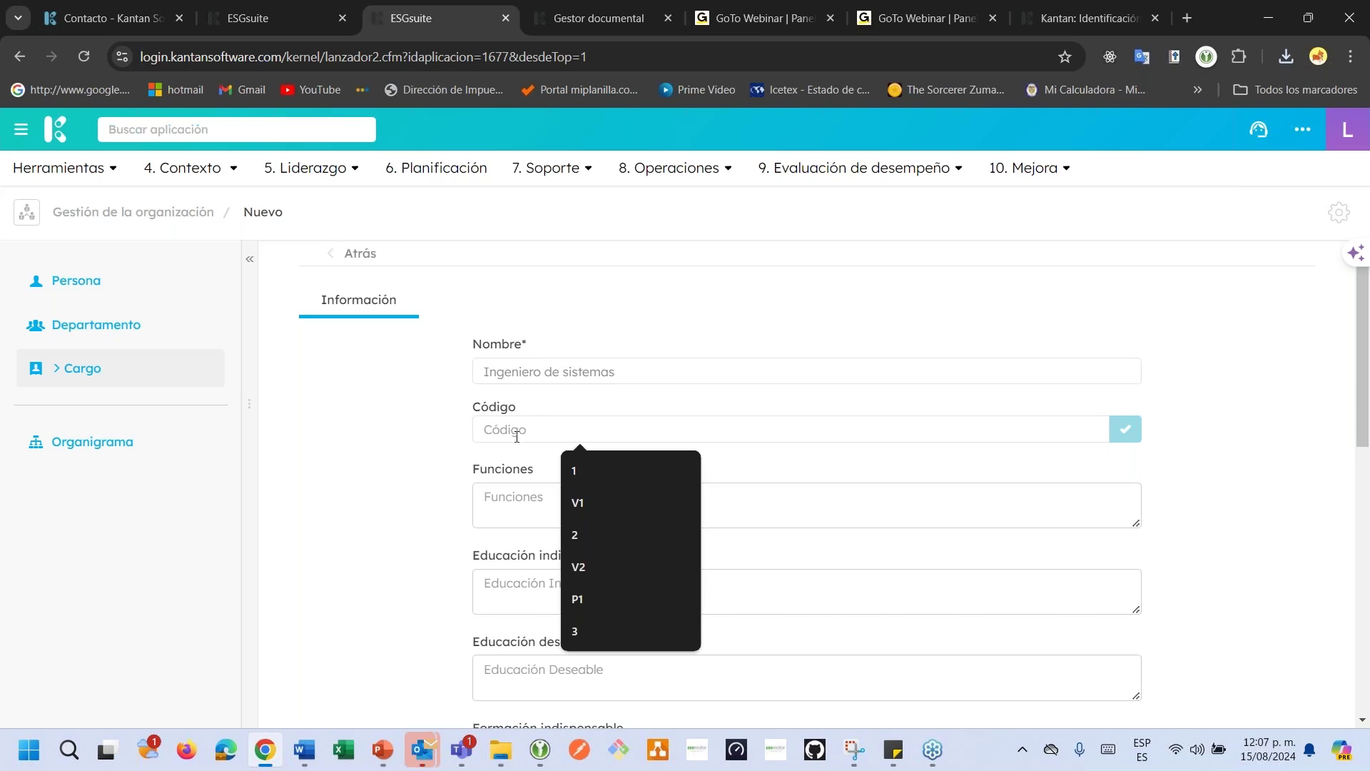
type("ING")
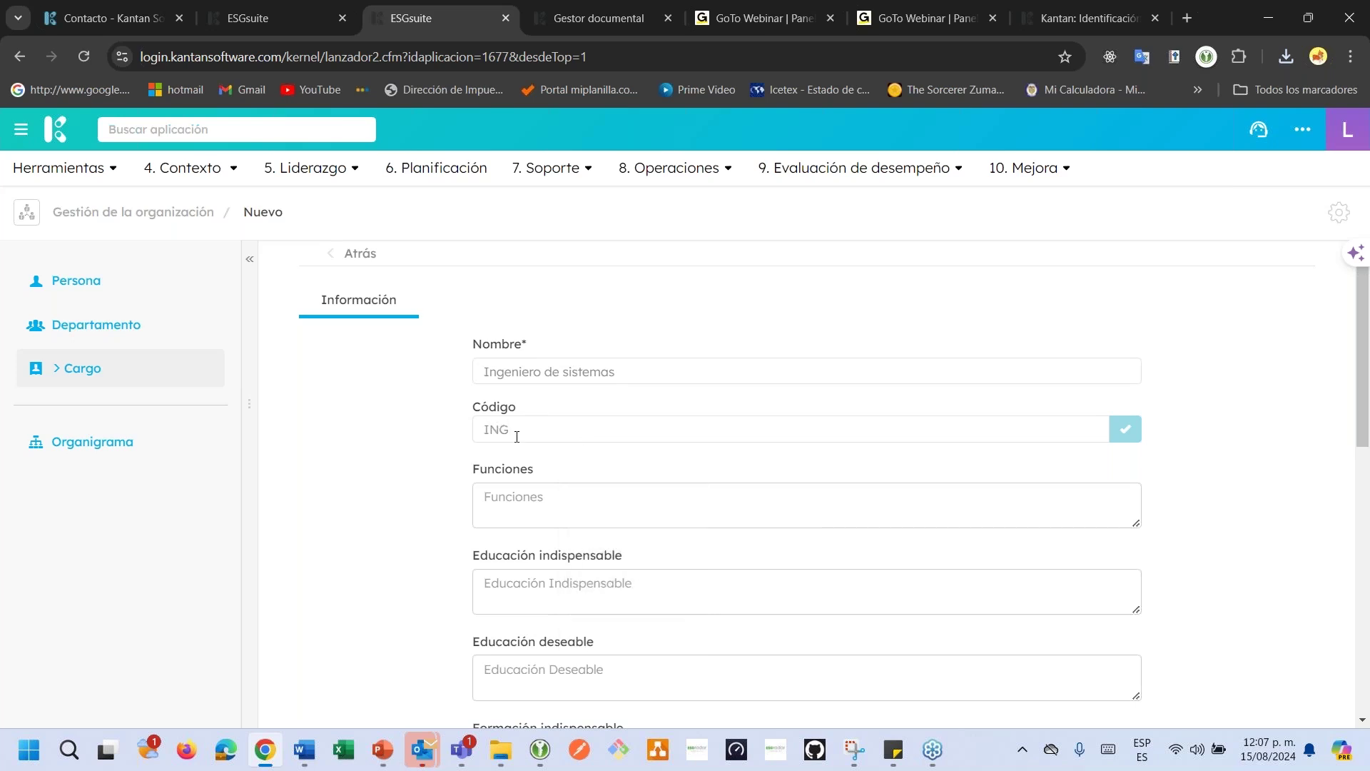
Enter the function 'Garantizar la infraestructura tecnologica' and save the cargo.
scroll(571, 514, "down", 1)
scroll(571, 514, "down", 1)
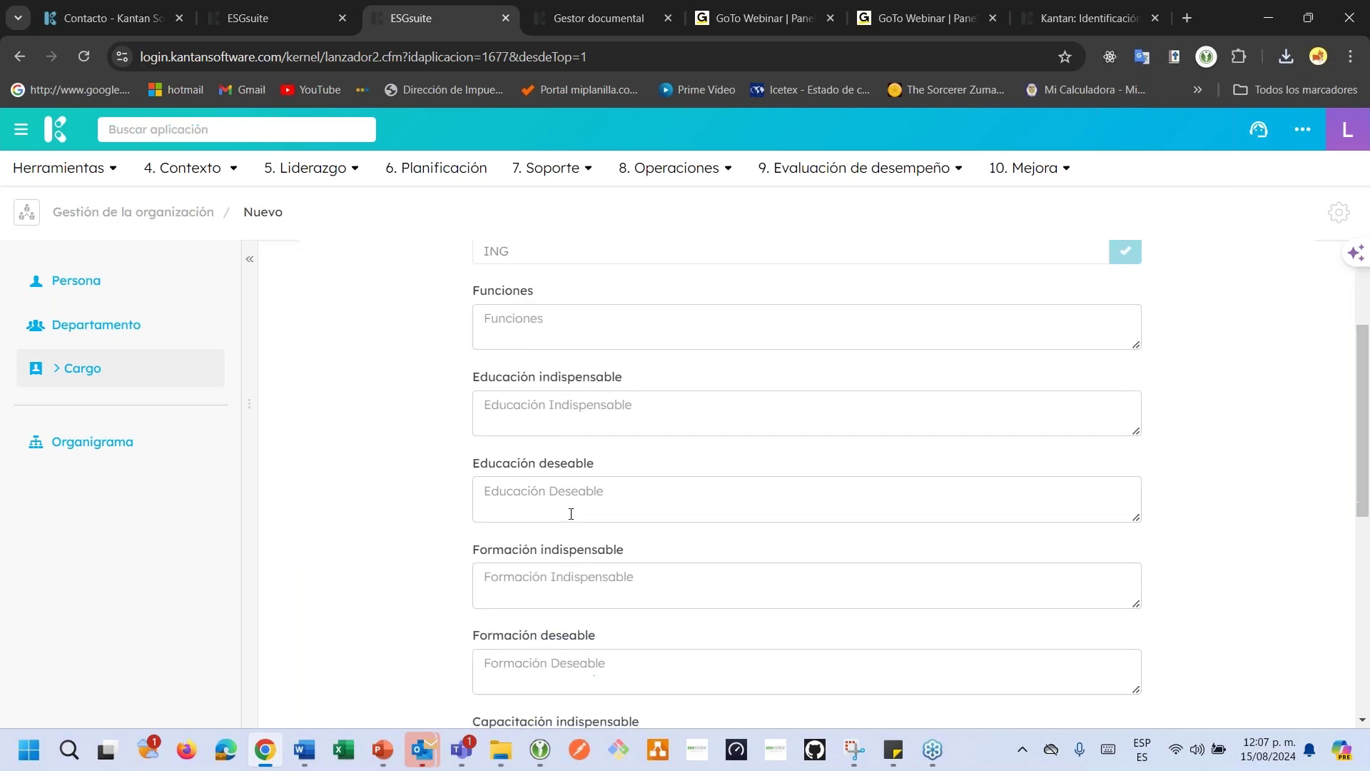
scroll(571, 514, "up", 2)
left_click(570, 514)
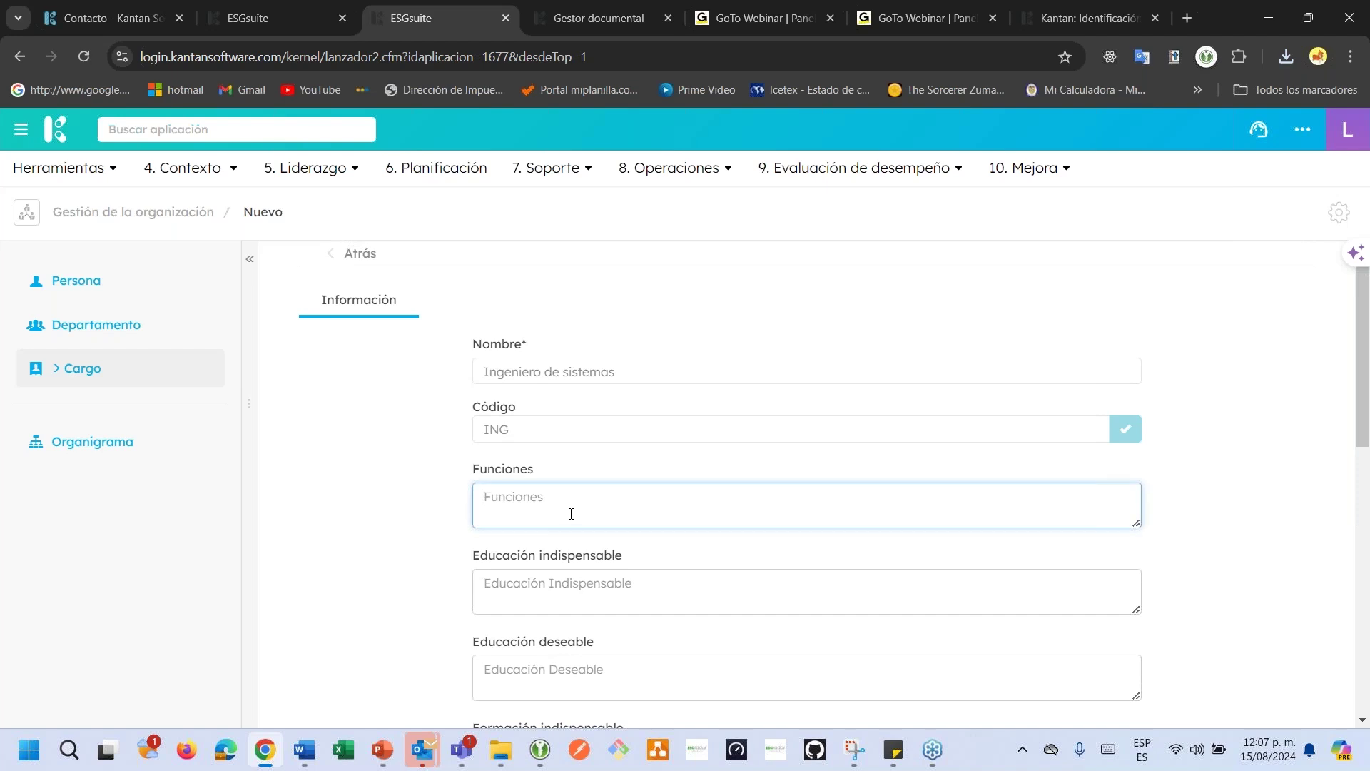
type("Garant")
type("izar la ")
type("ing")
type("raestructura te")
type("c")
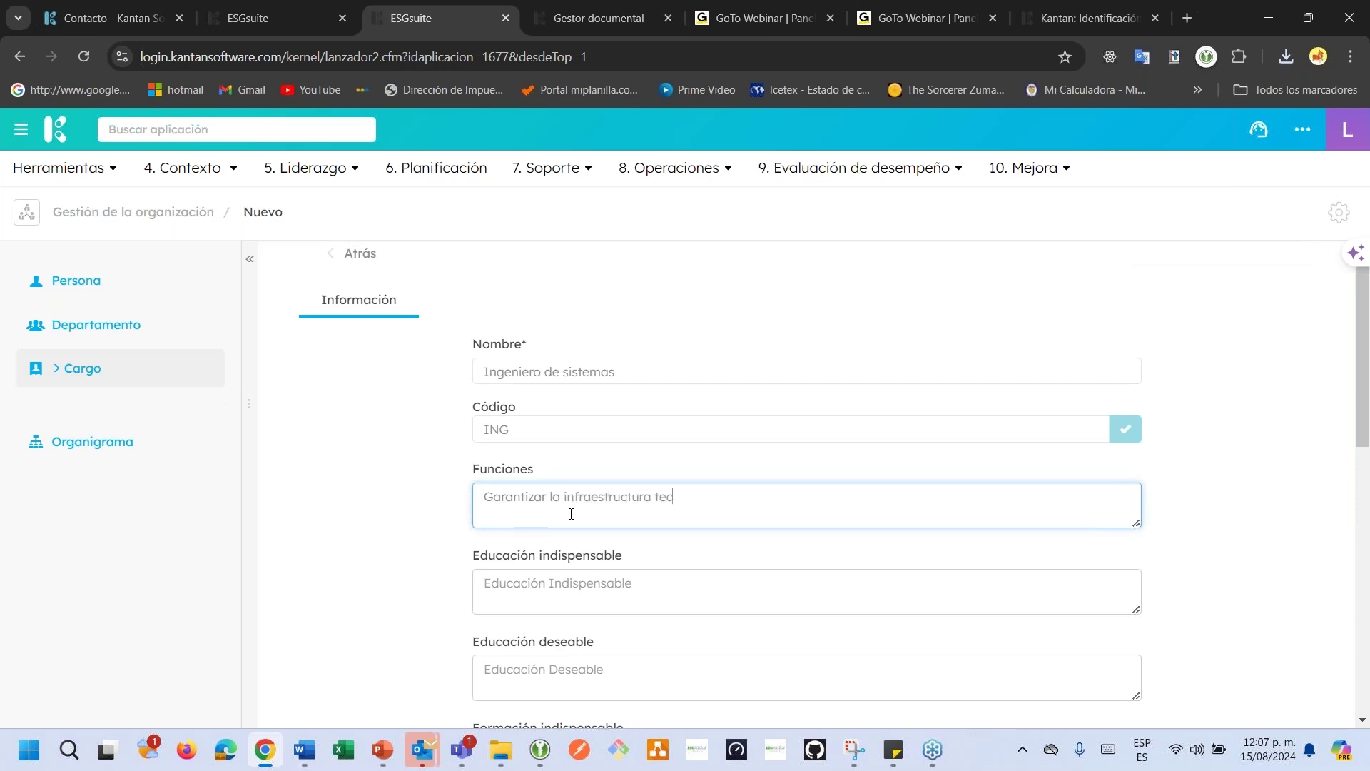
type("nologica")
scroll(571, 514, "down", 10)
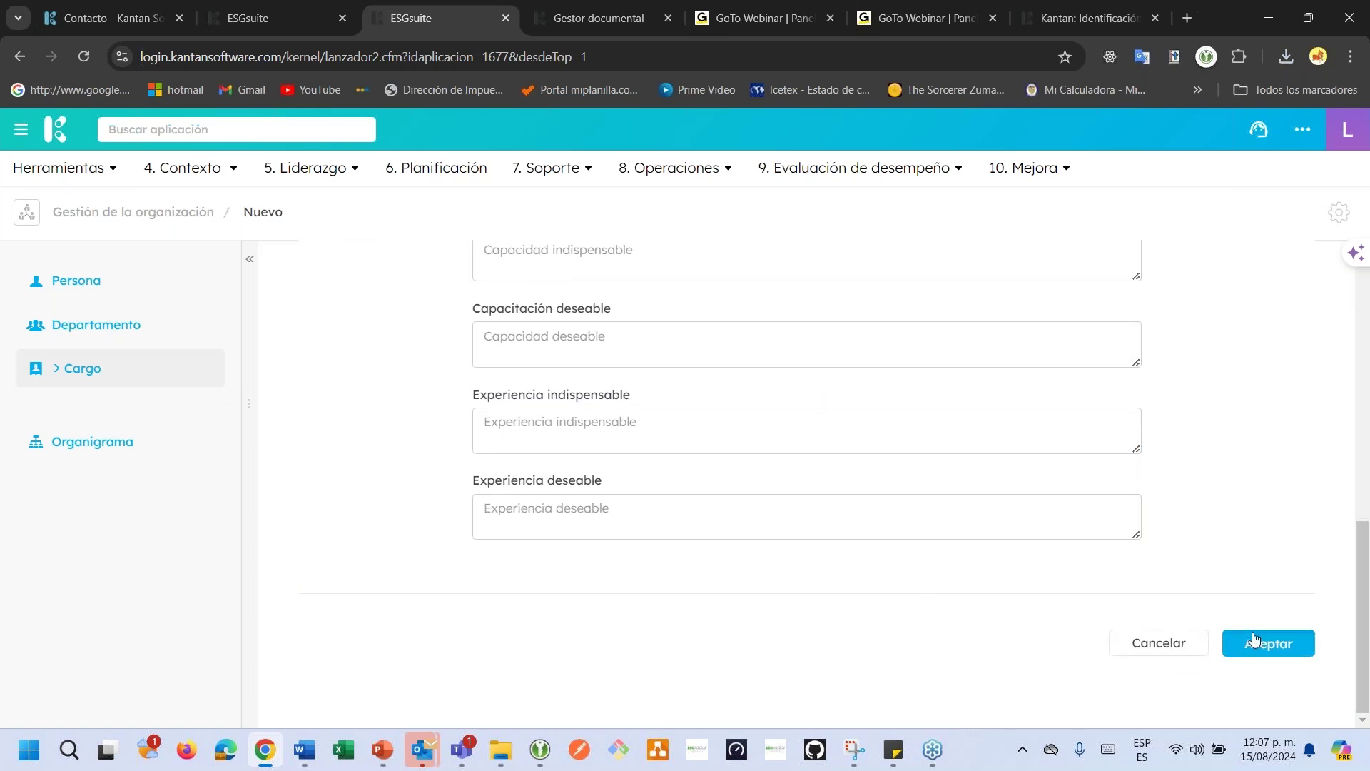
left_click(1254, 637)
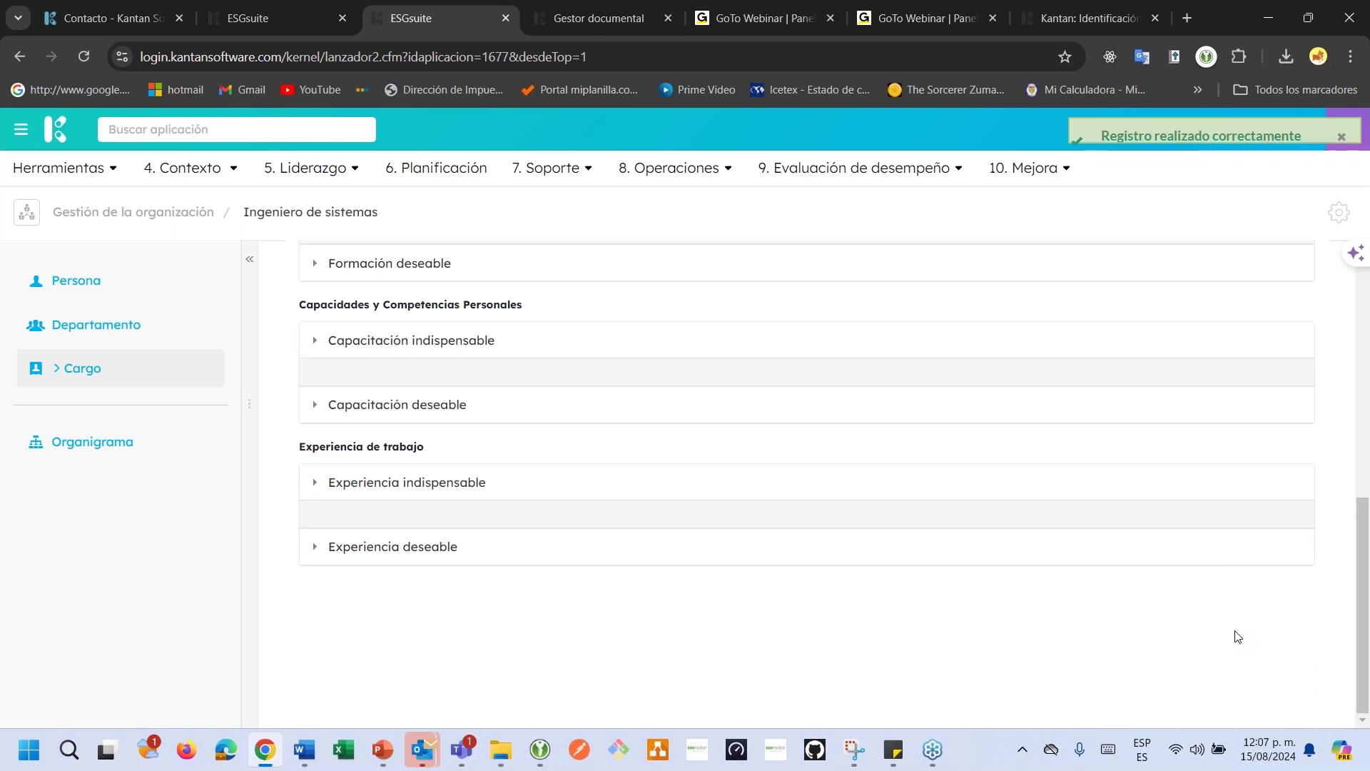
Check the cargo's Personas tab and confirm creating a Nueva versión cargo.
scroll(954, 495, "up", 10)
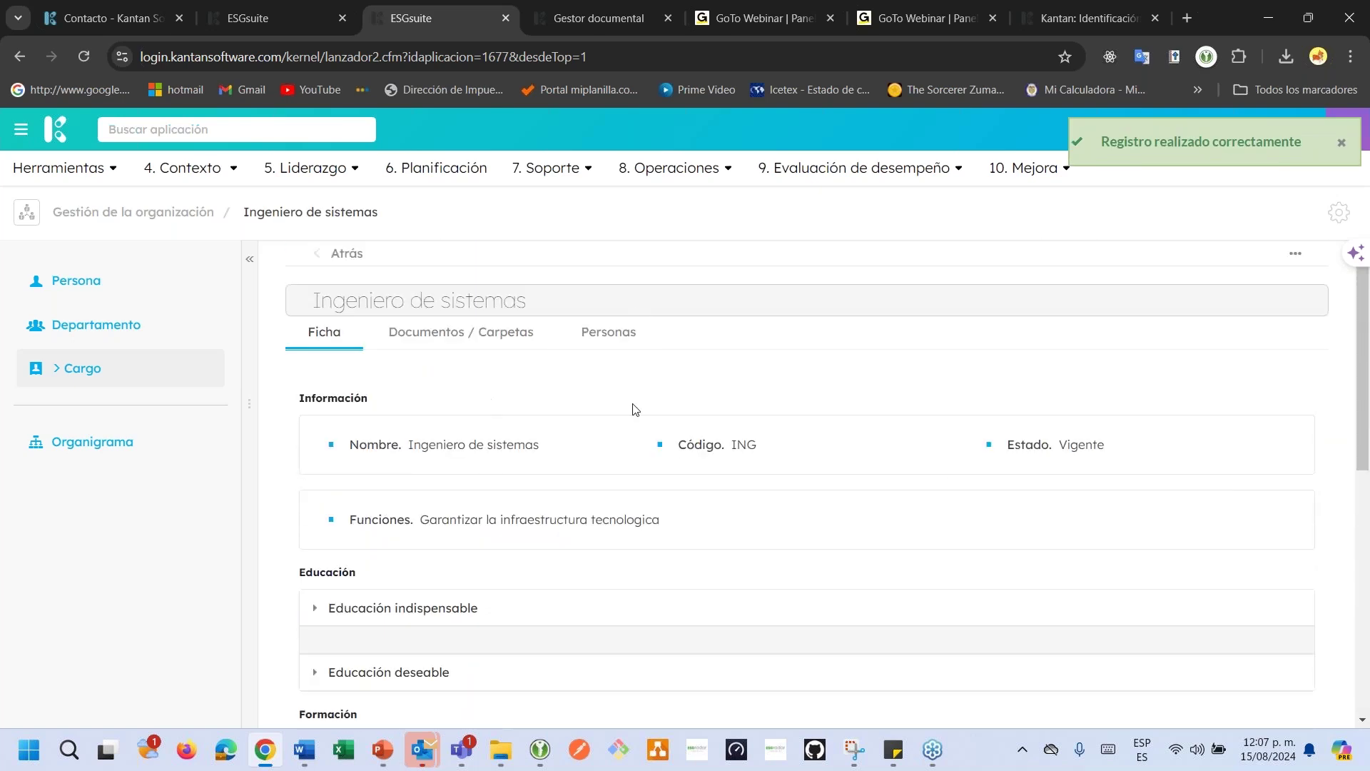
left_click(454, 339)
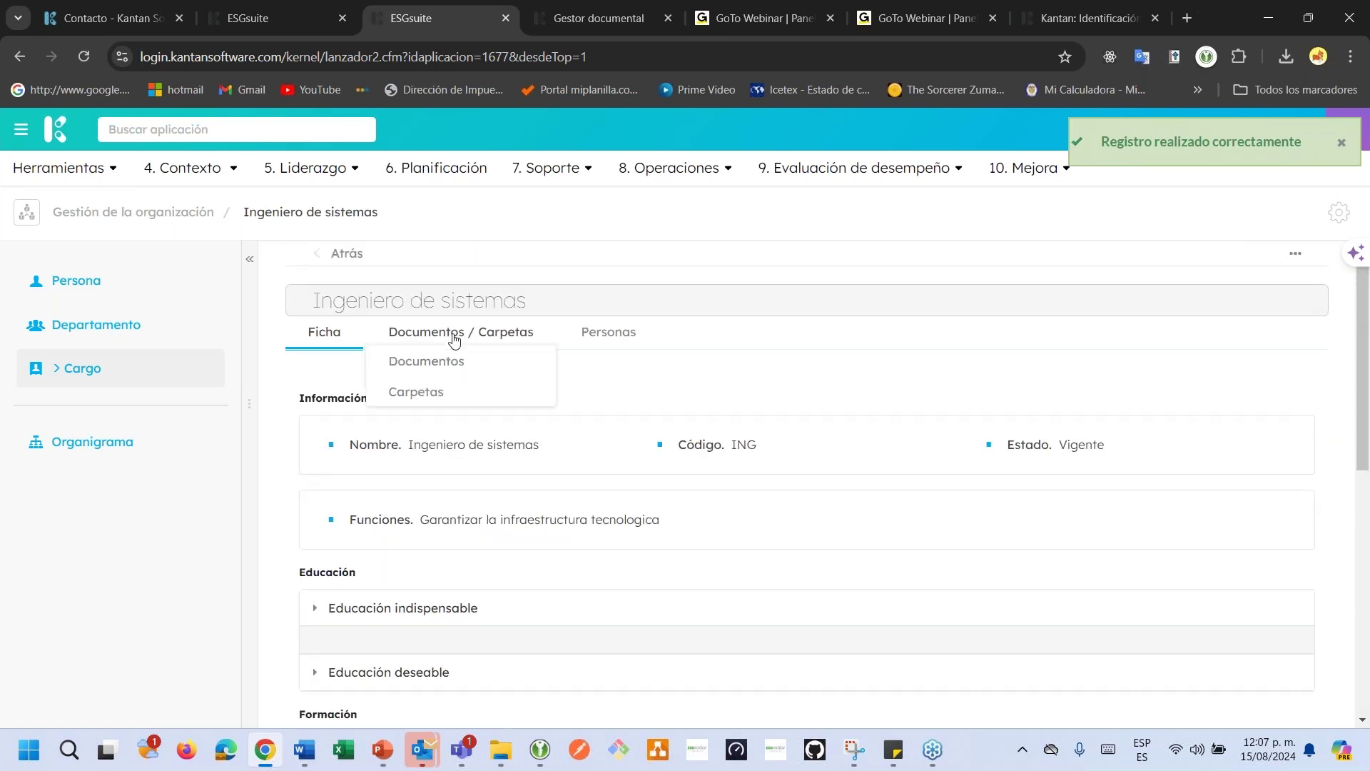
left_click(605, 334)
left_click(1296, 261)
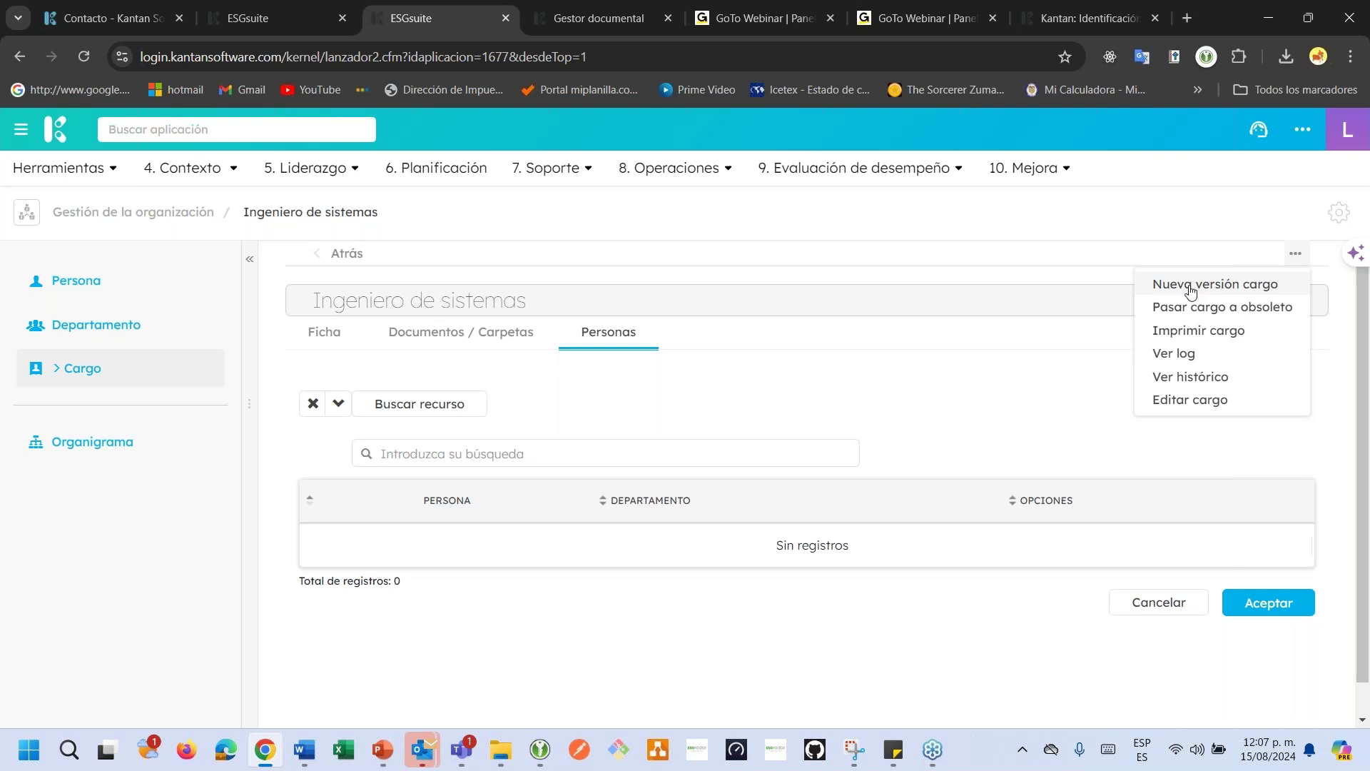
left_click(1191, 287)
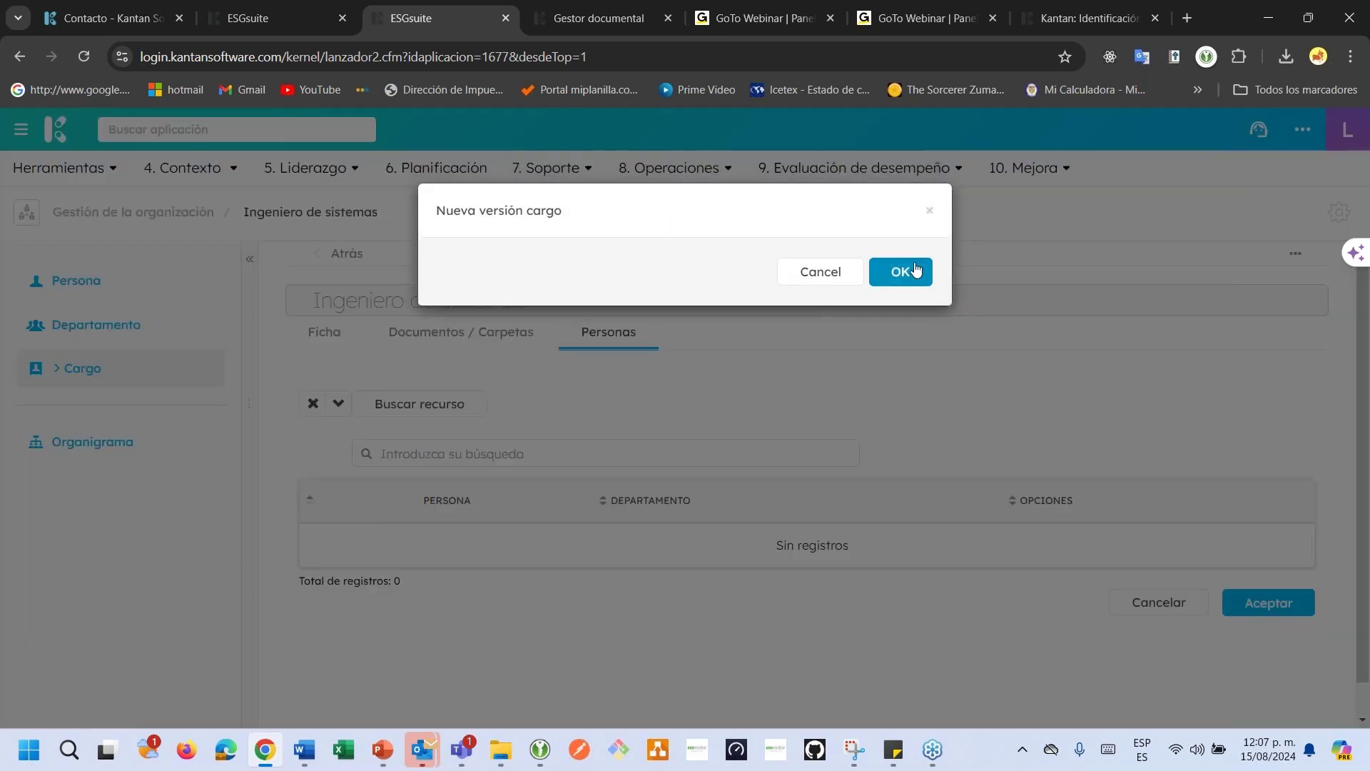
left_click(916, 270)
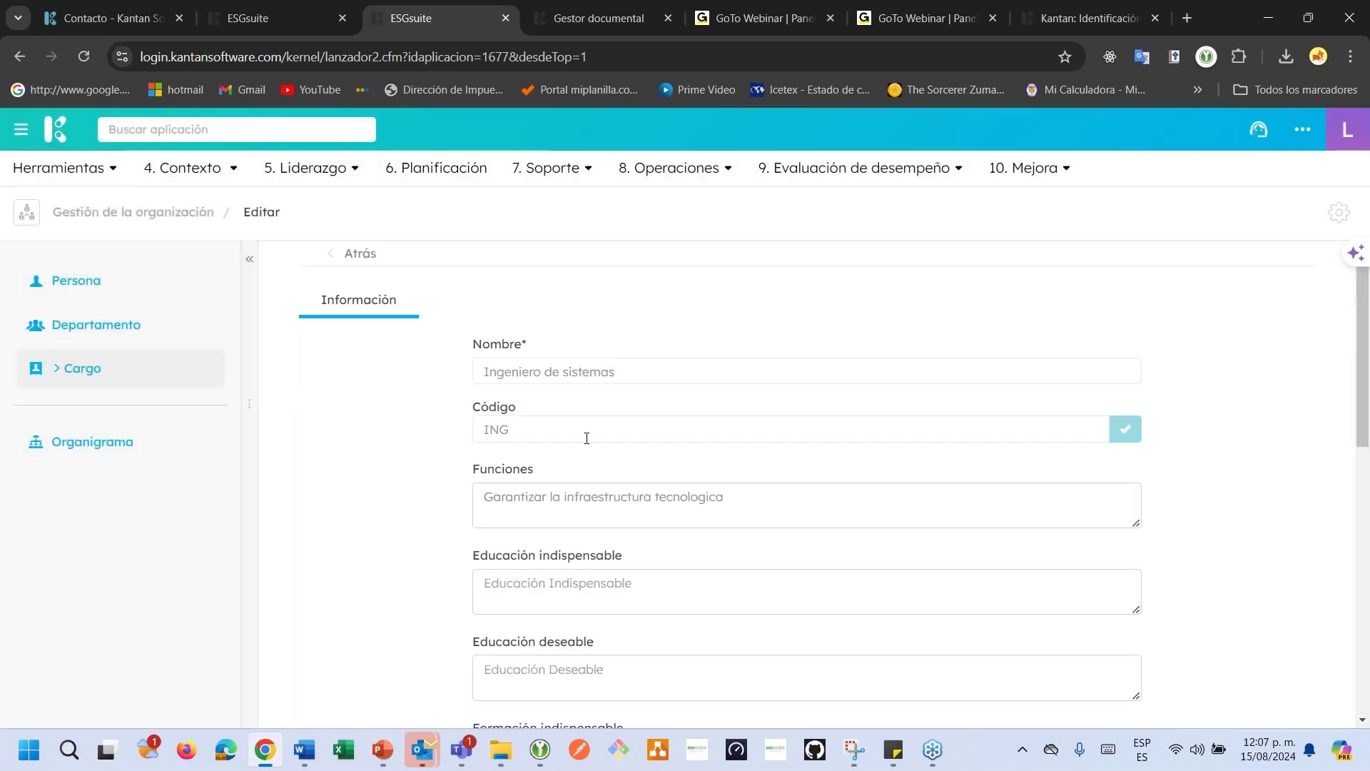
Rename the version to Ingeniero de sistemas y redes and save it.
scroll(588, 452, "down", 3)
scroll(587, 452, "up", 3)
mouse_move(634, 369)
left_mouse_down()
mouse_move(569, 375)
mouse_move(629, 377)
left_mouse_up()
type("y redes")
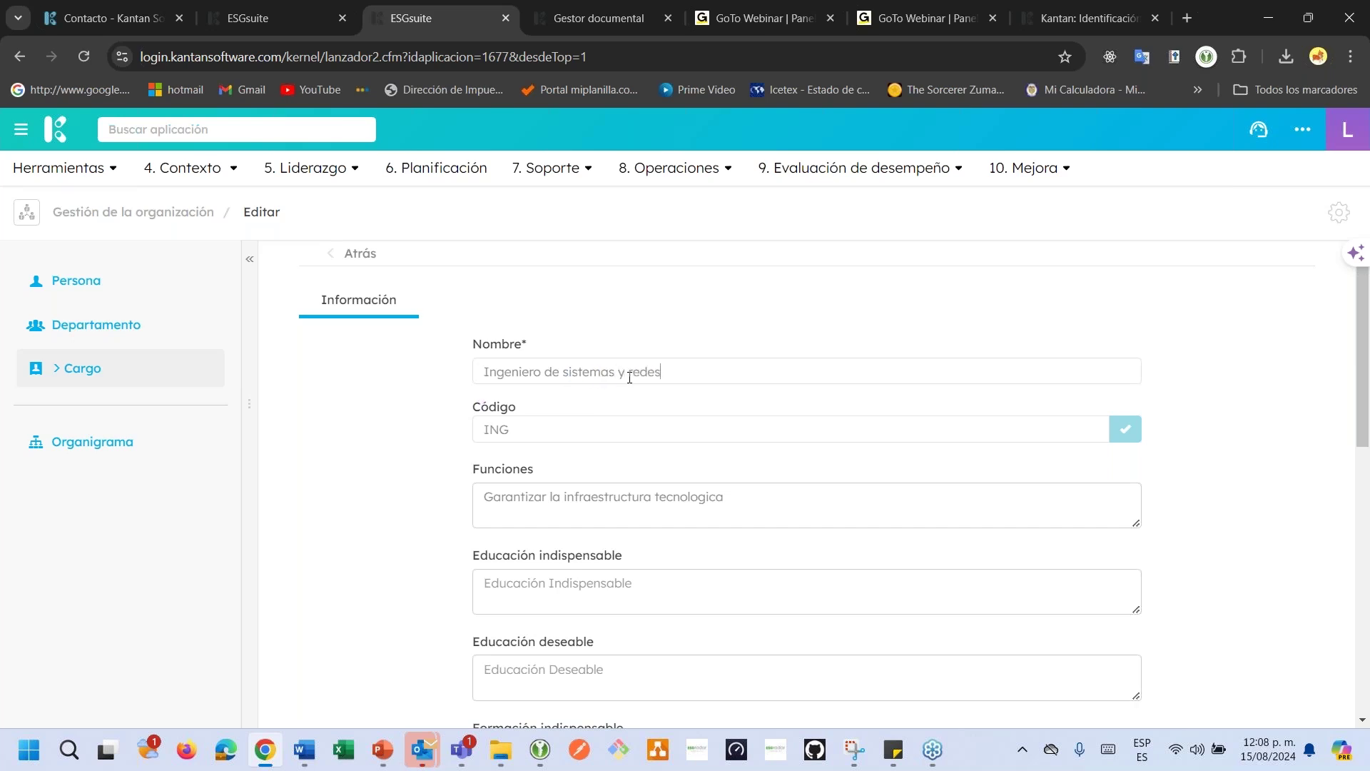
scroll(629, 377, "down", 10)
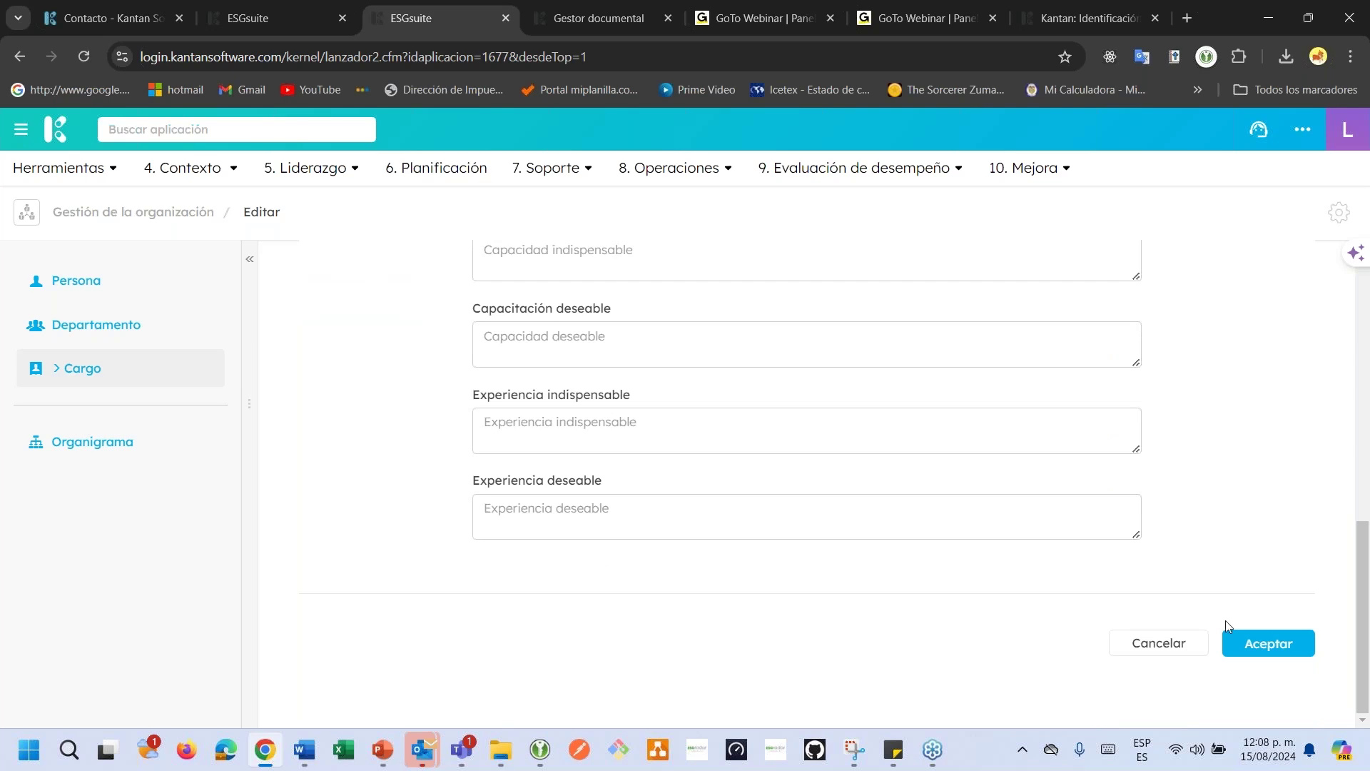
left_click(1253, 644)
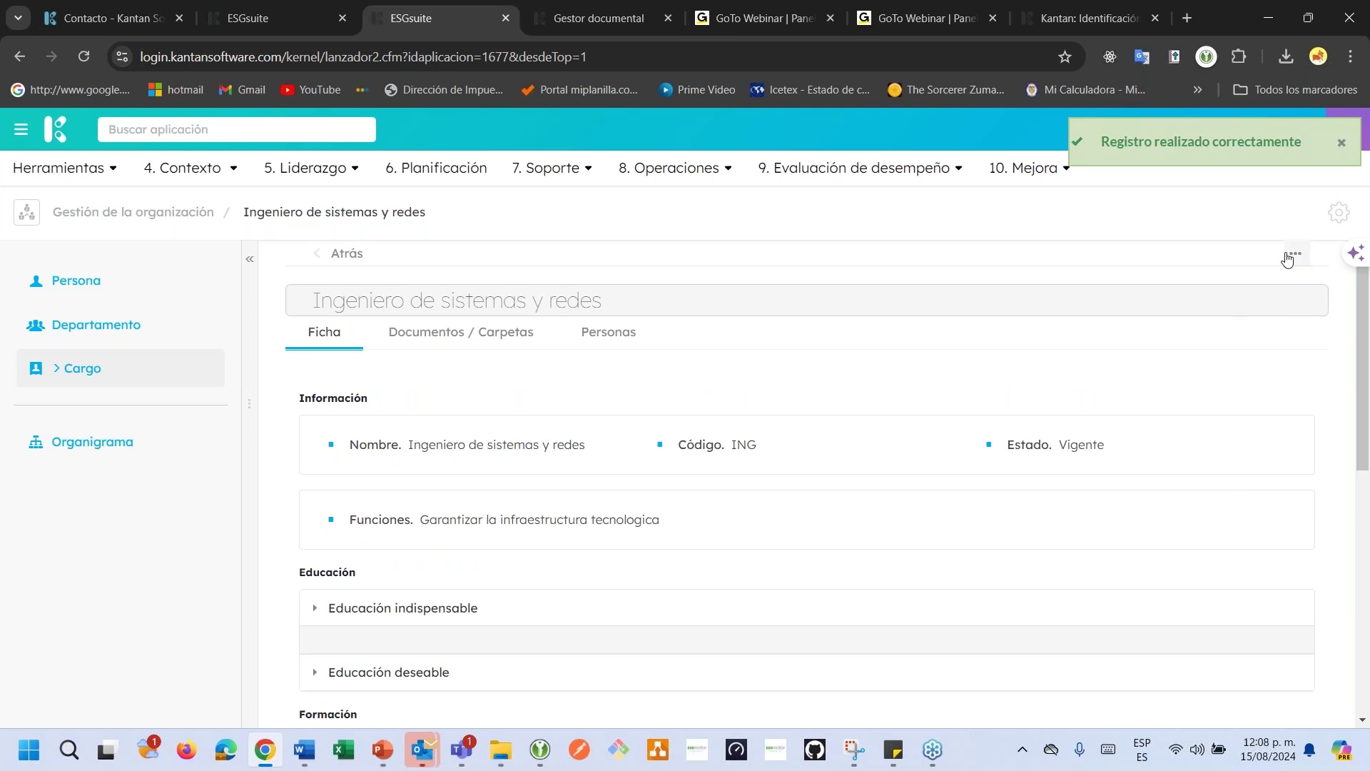
left_click(1295, 253)
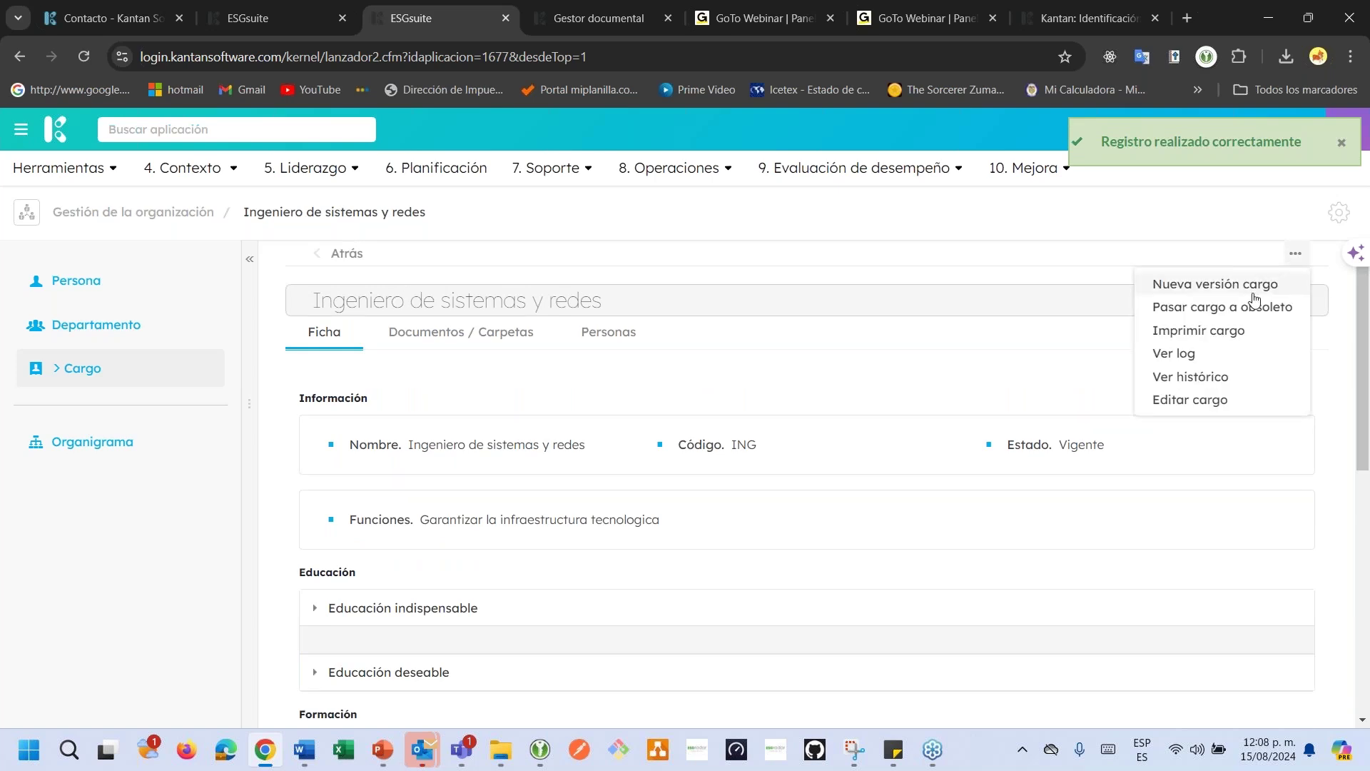
View the cargo's Ver histórico, then filter the Cargo list to Obsoleto and back to Vigente.
left_click(1197, 378)
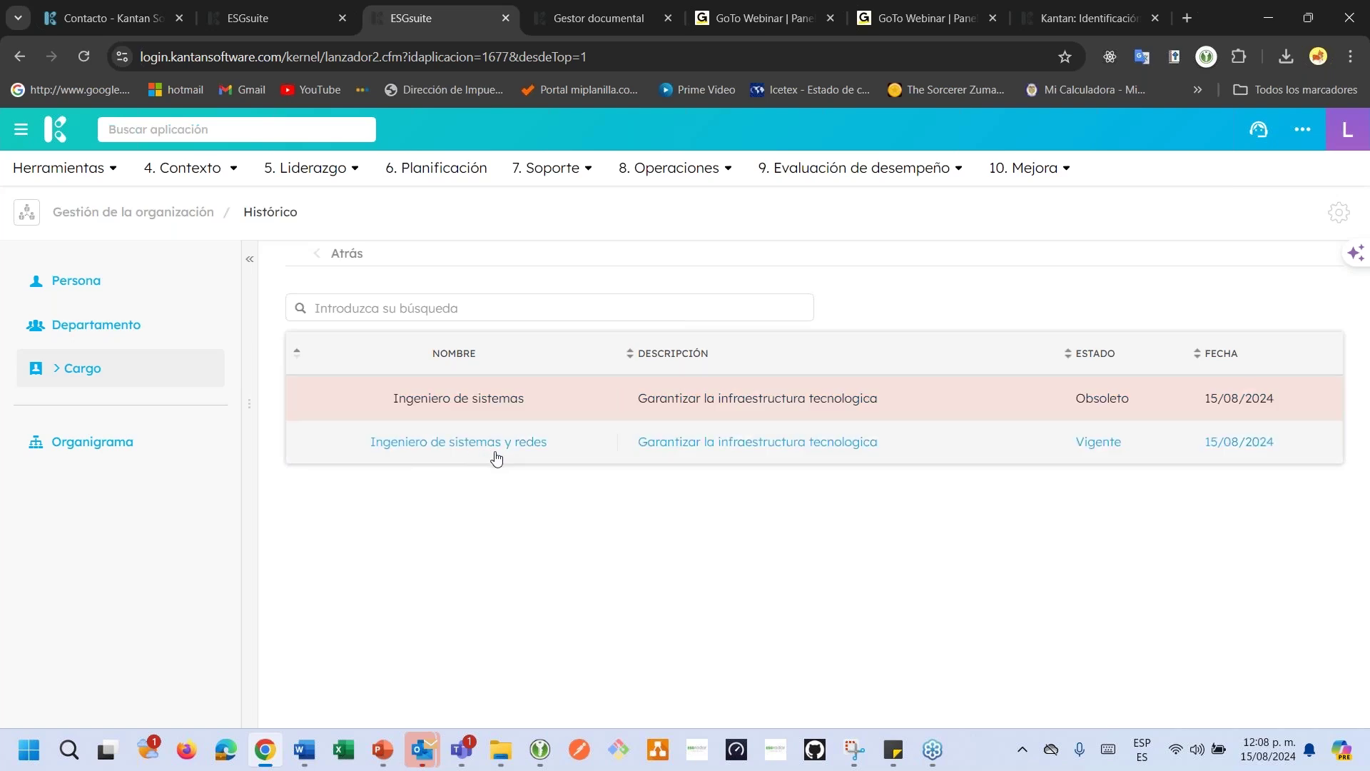
left_click(86, 381)
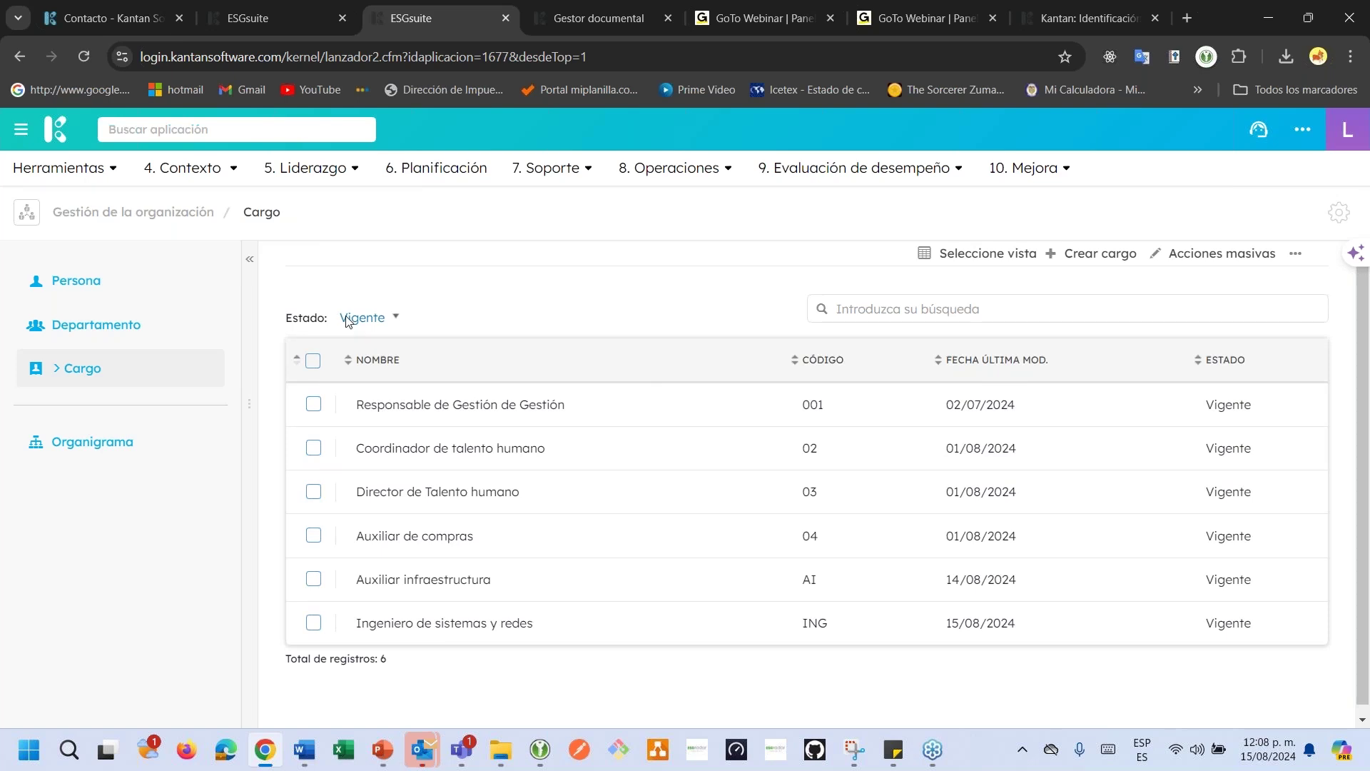
left_click(350, 318)
left_click(362, 404)
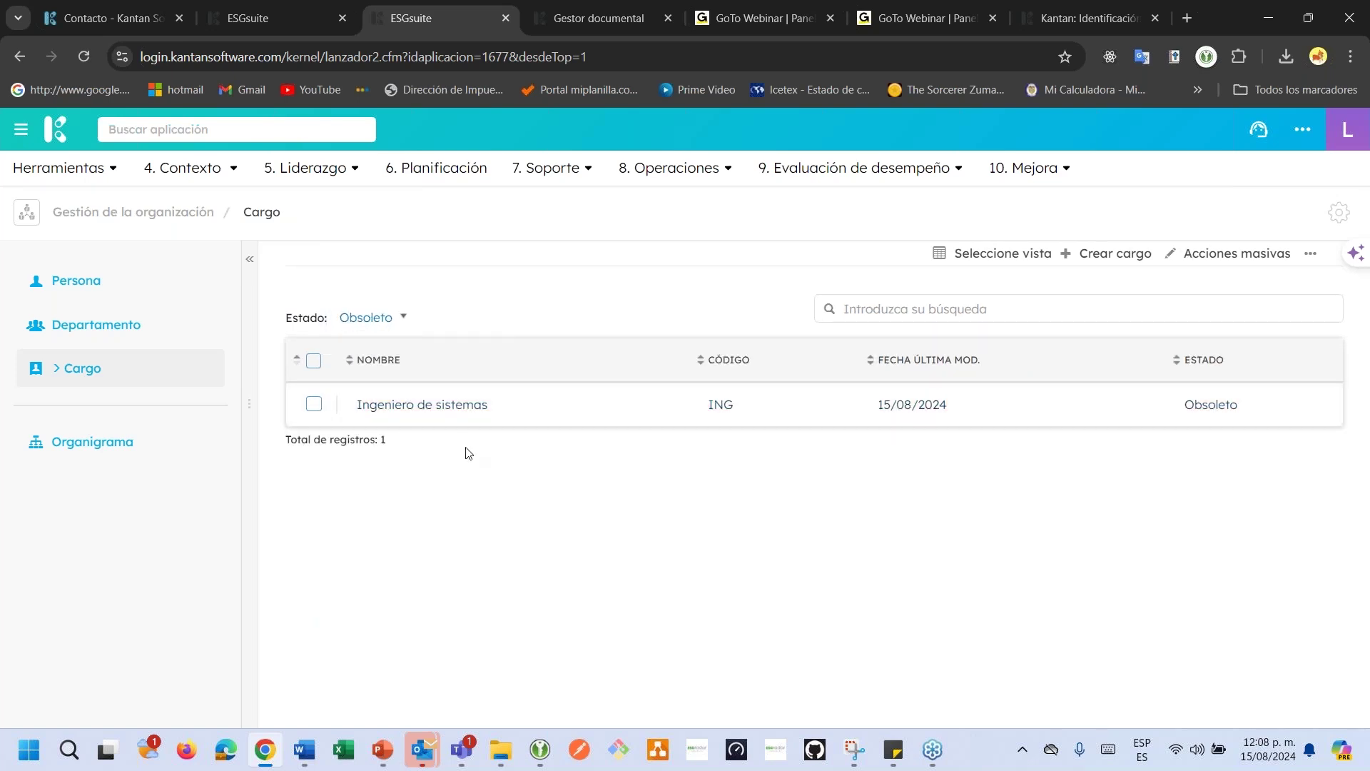
left_click(382, 316)
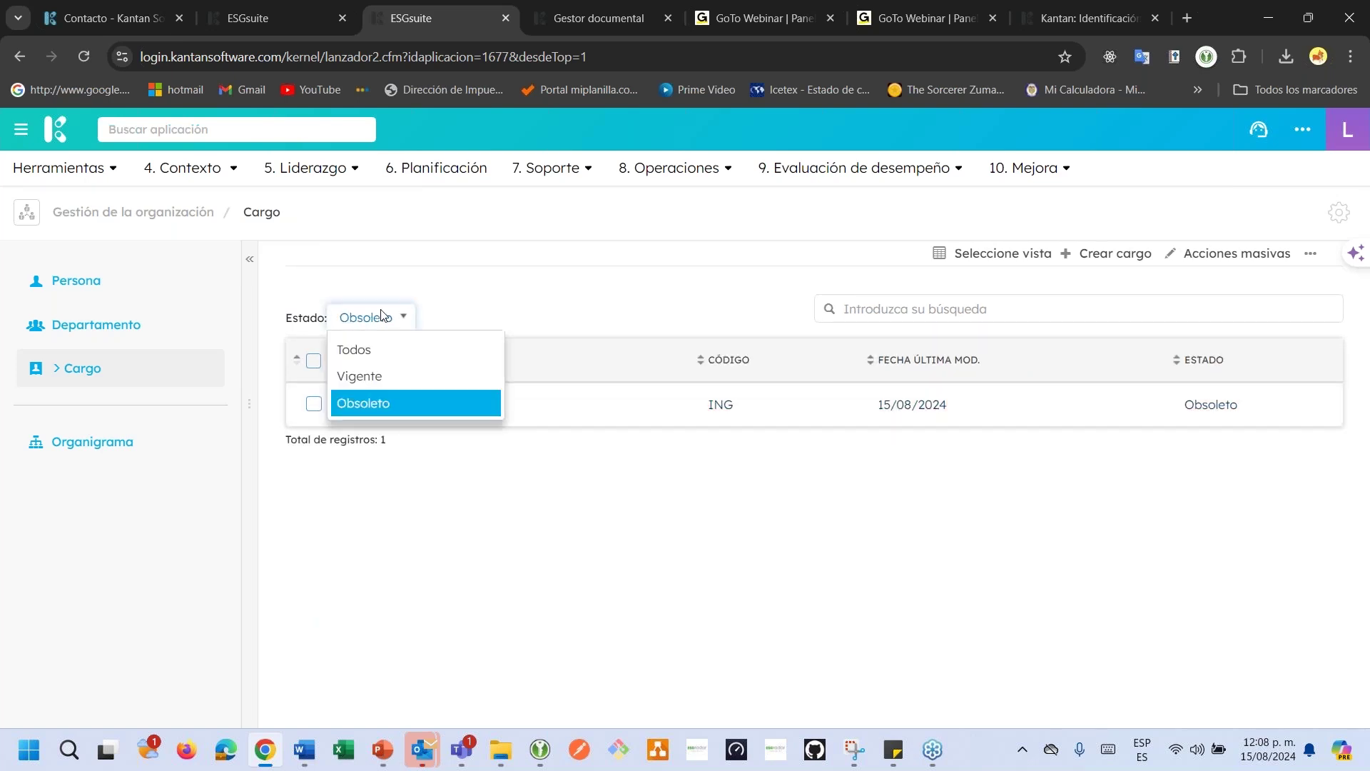
left_click(378, 376)
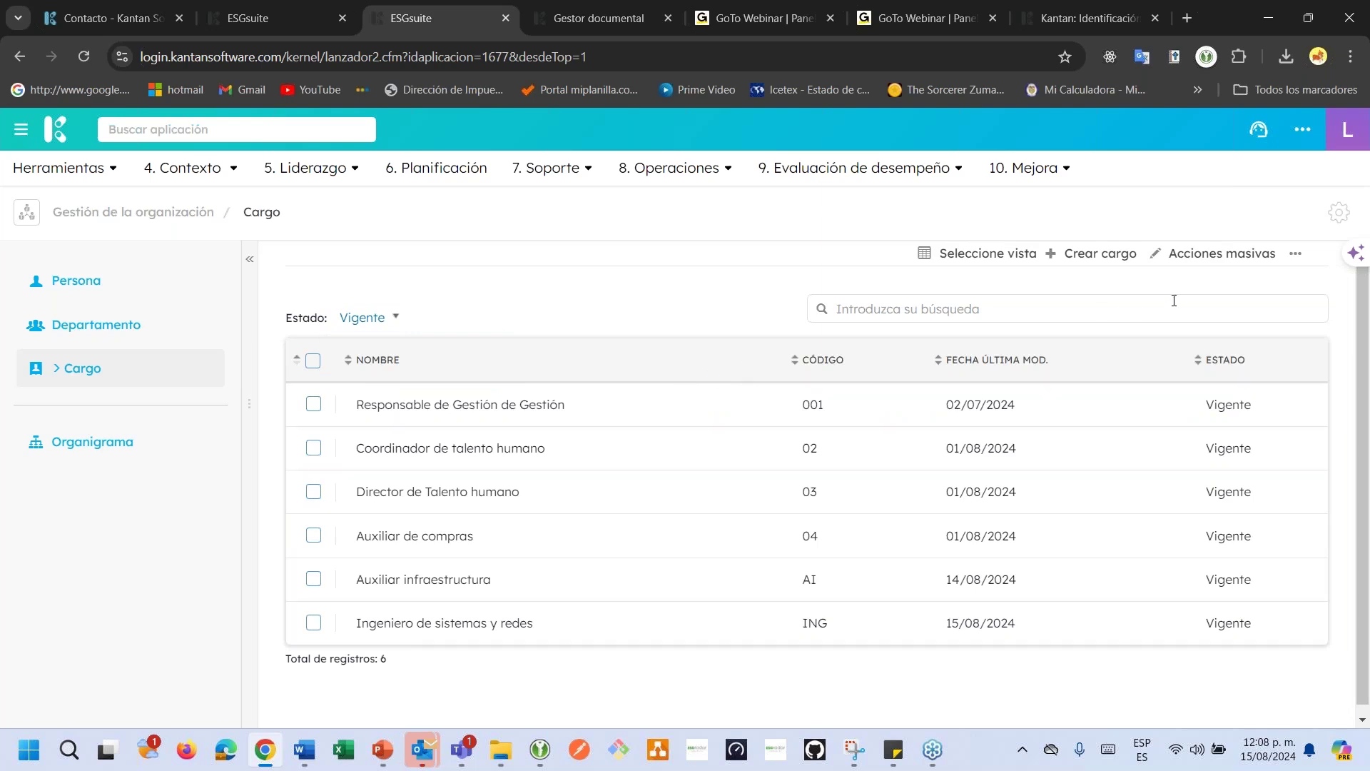
left_click(1299, 254)
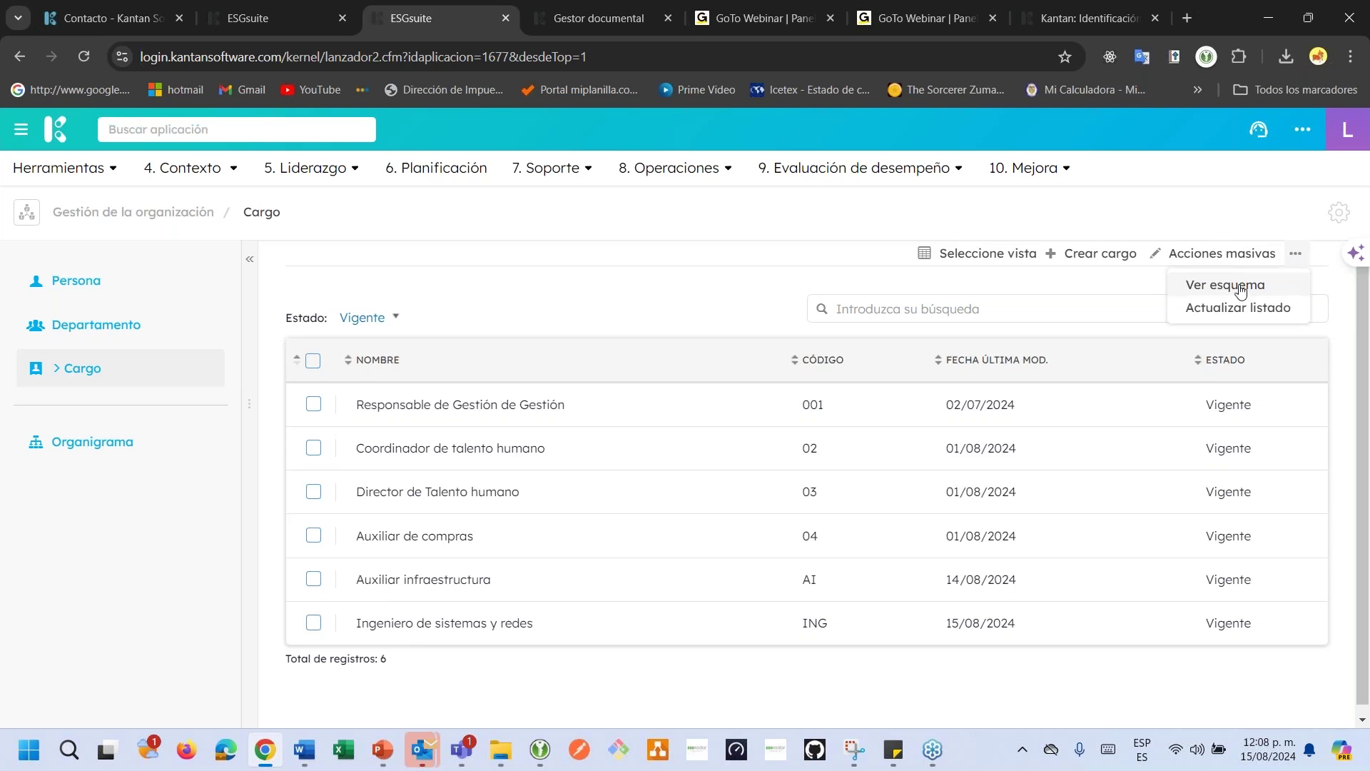
Browse the cargo schema, expanding Auxiliar de compras, Director de Talento humano and Responsable de Gestión nodes.
left_click(1240, 288)
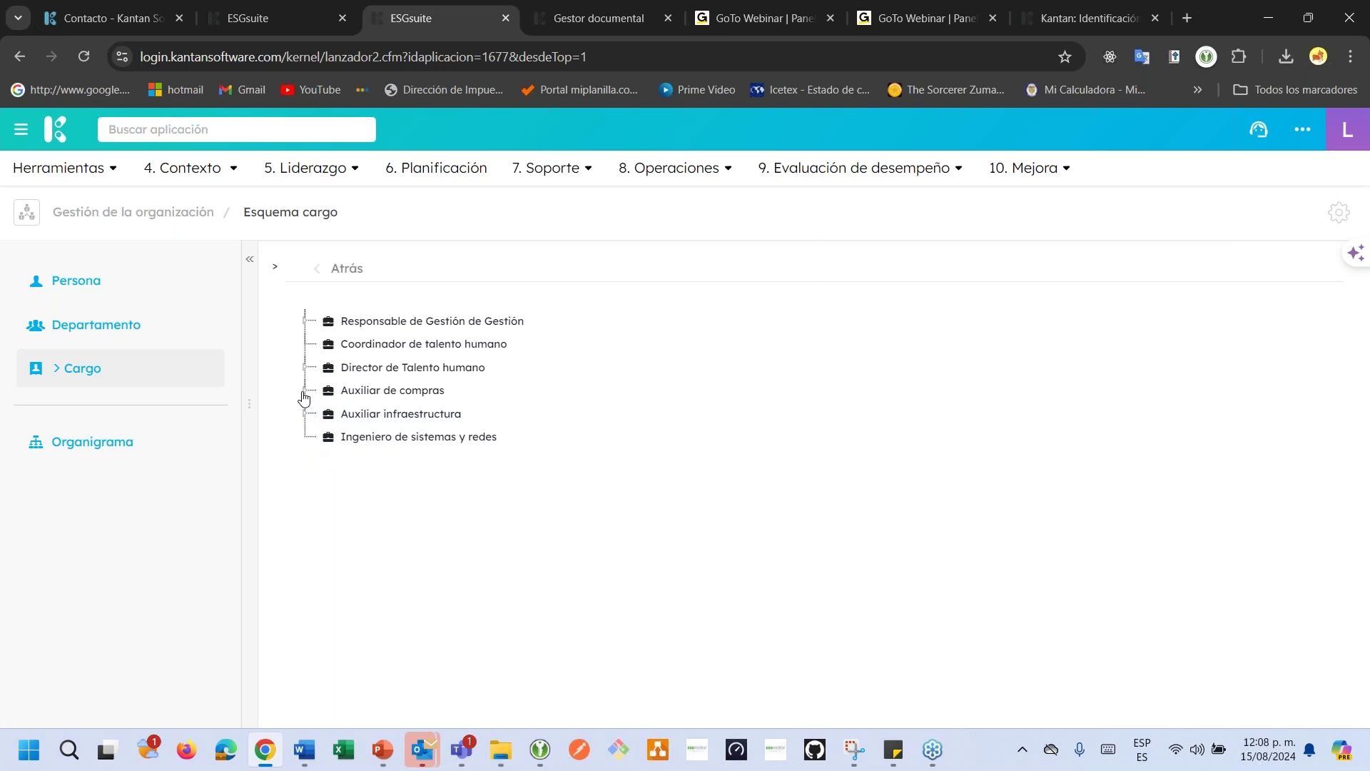
left_click(305, 392)
left_click(305, 391)
left_click(305, 369)
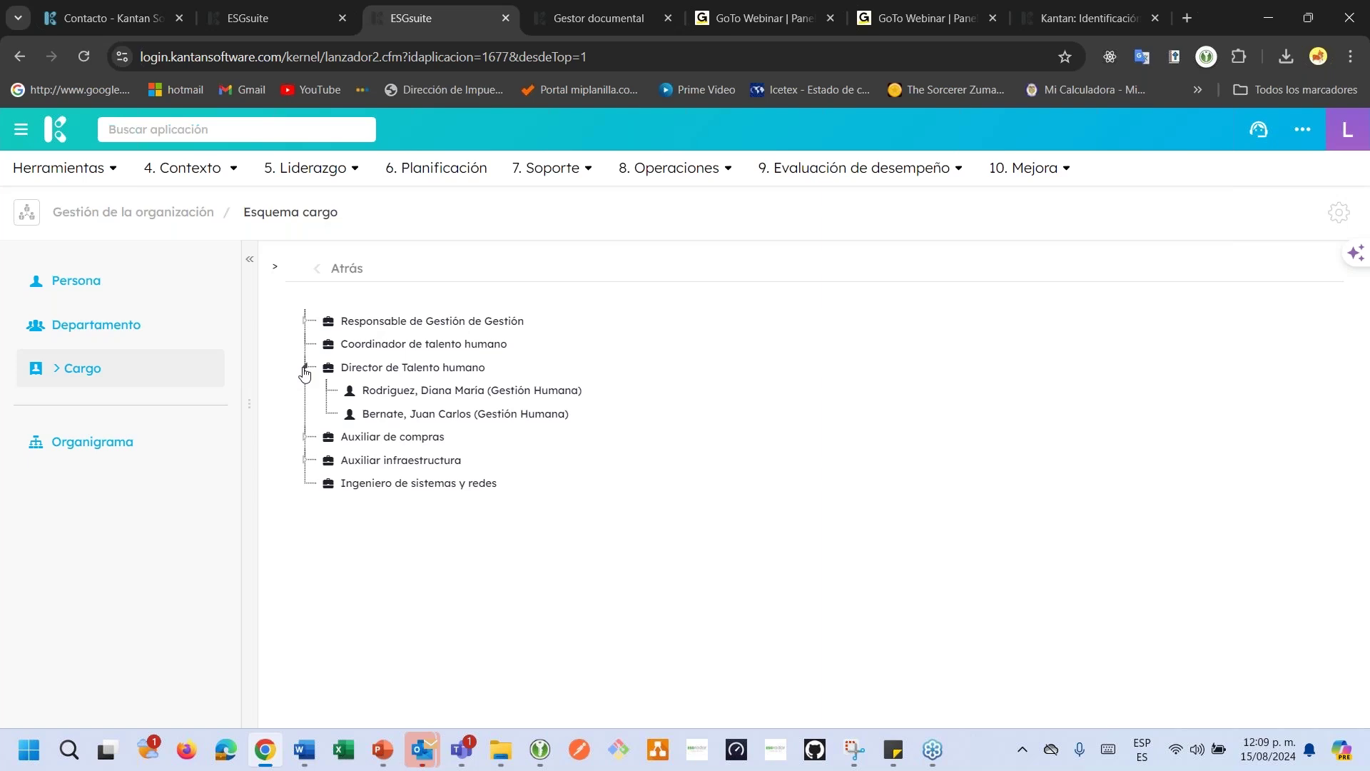
left_click(306, 320)
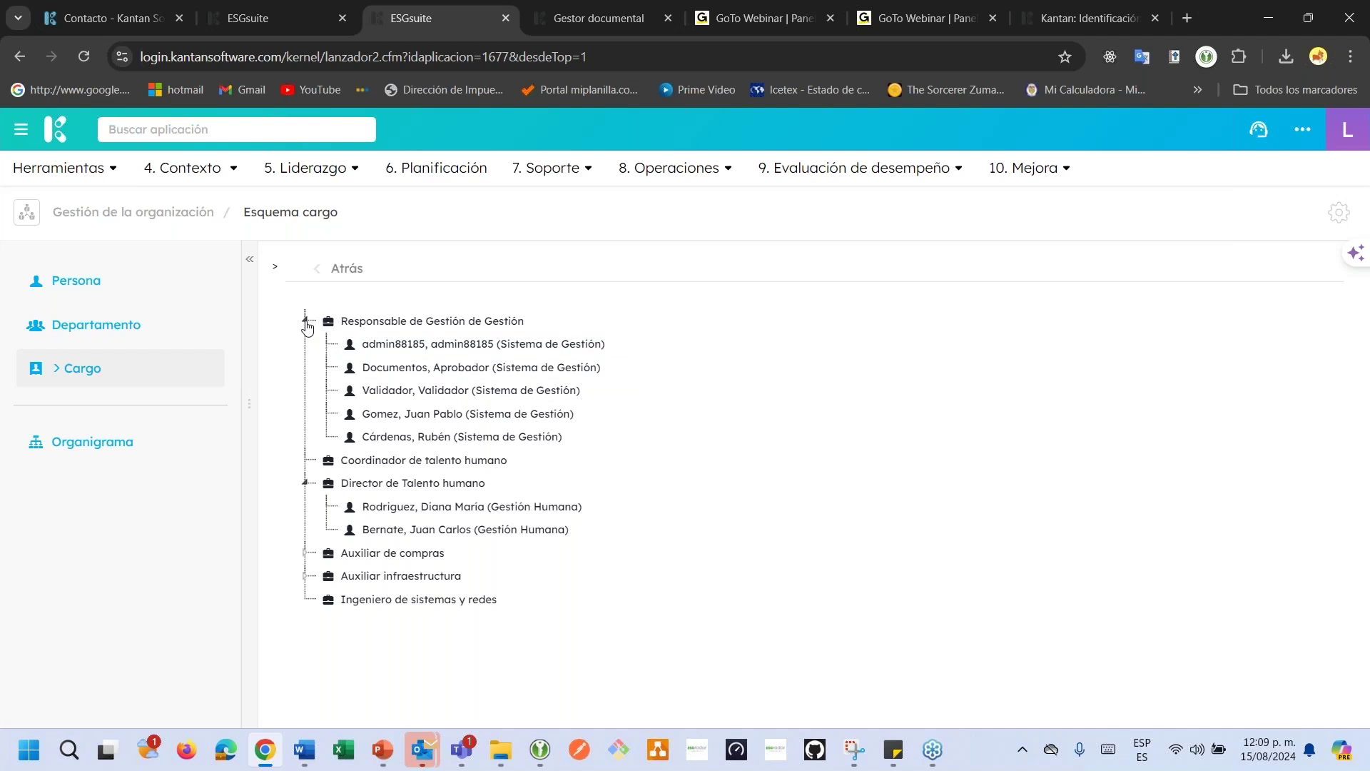
left_click(306, 320)
left_click(138, 335)
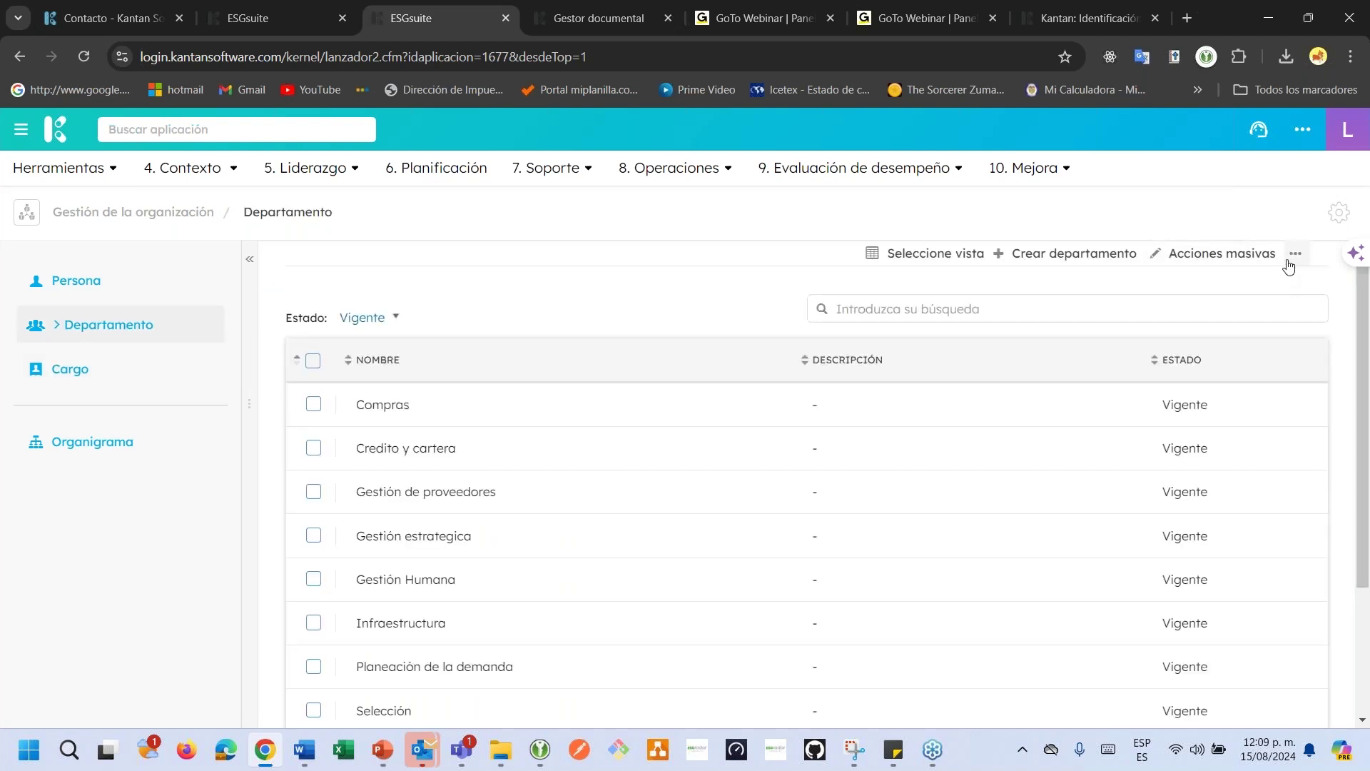
Show the department schema tree, expanding Gestión estrategica, Compras, Gestión de proveedores and Gestión Humana.
left_click(1290, 261)
left_click(1222, 286)
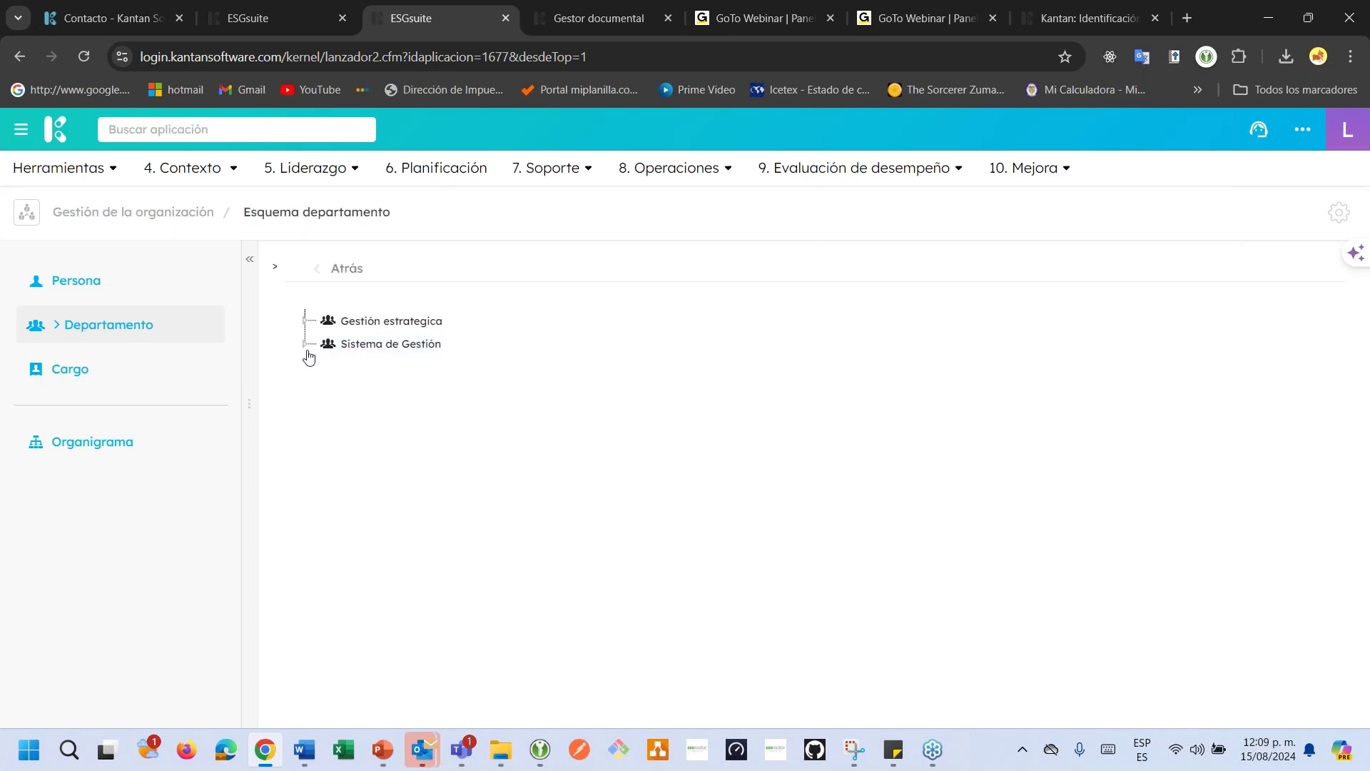
left_click(307, 345)
left_click(306, 323)
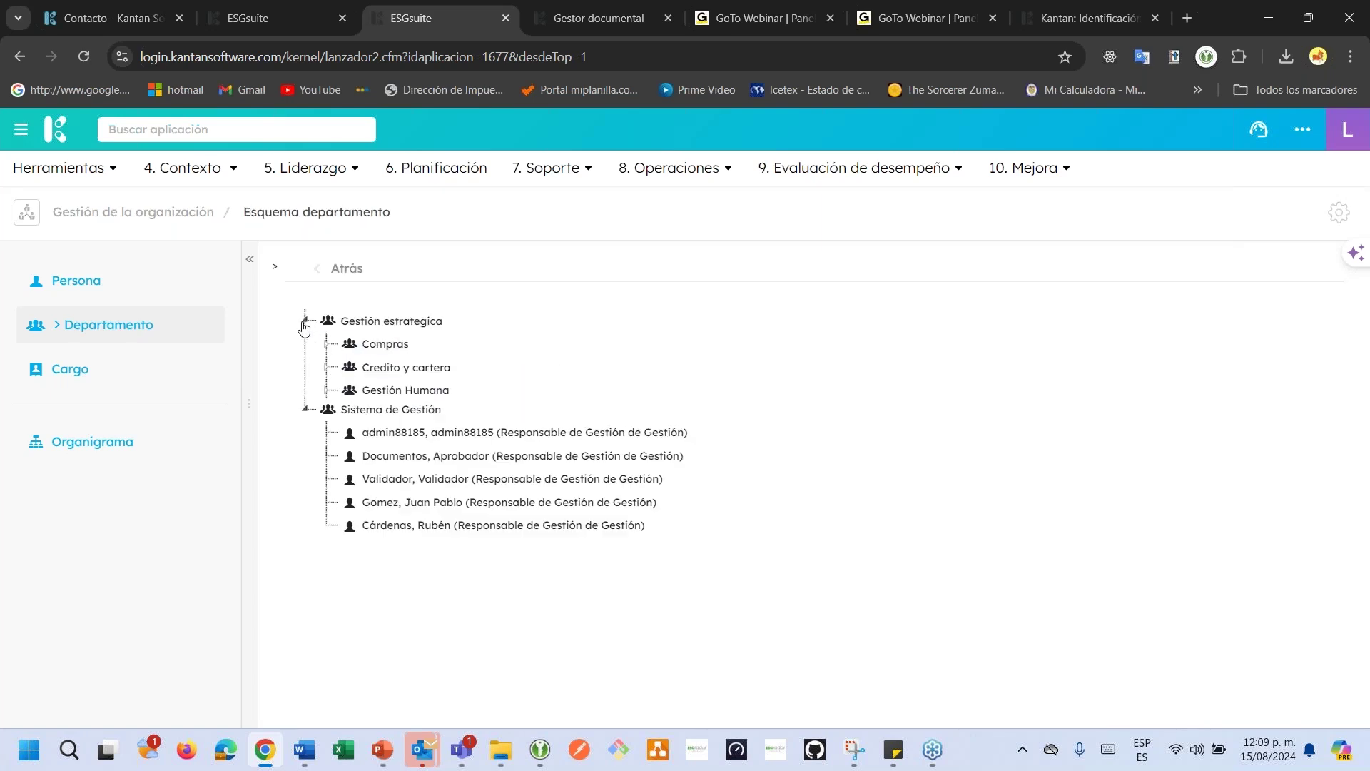
left_click(326, 344)
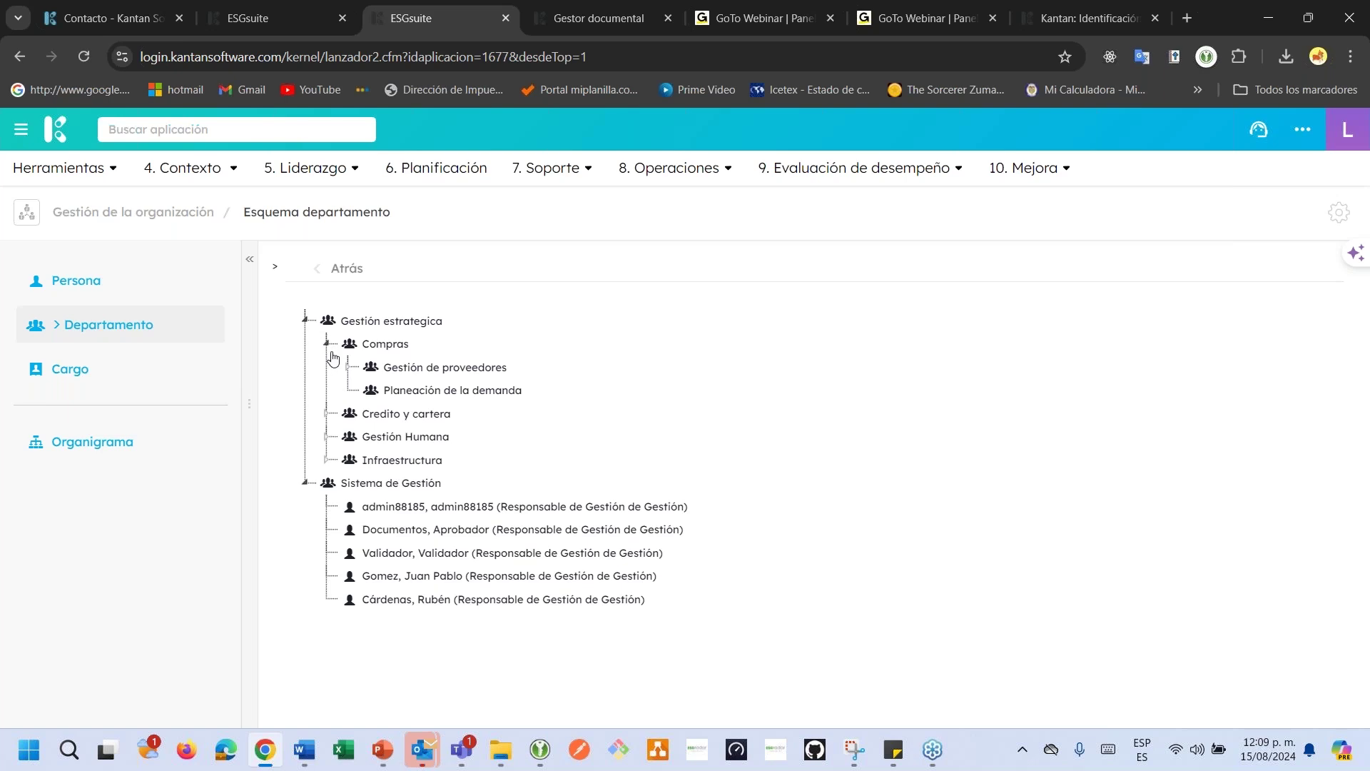
left_click(306, 483)
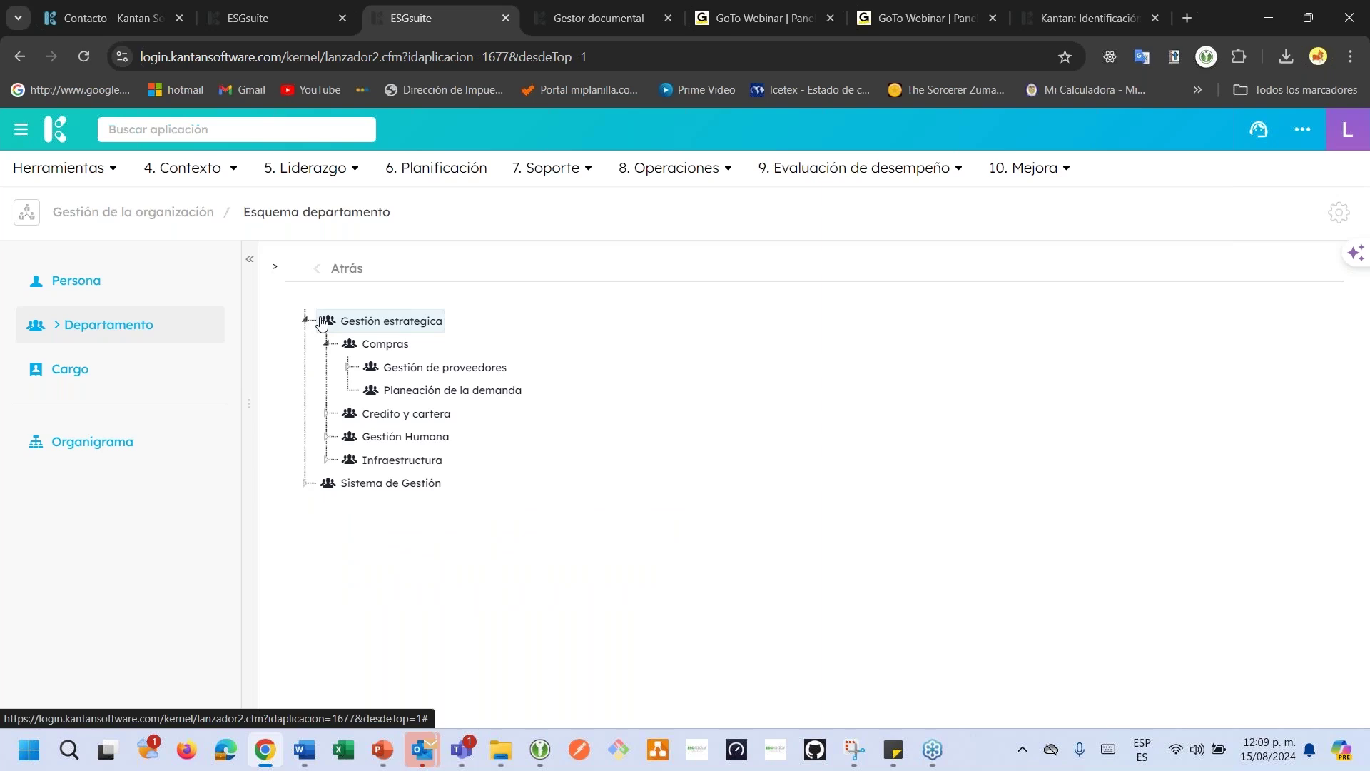
left_click(348, 367)
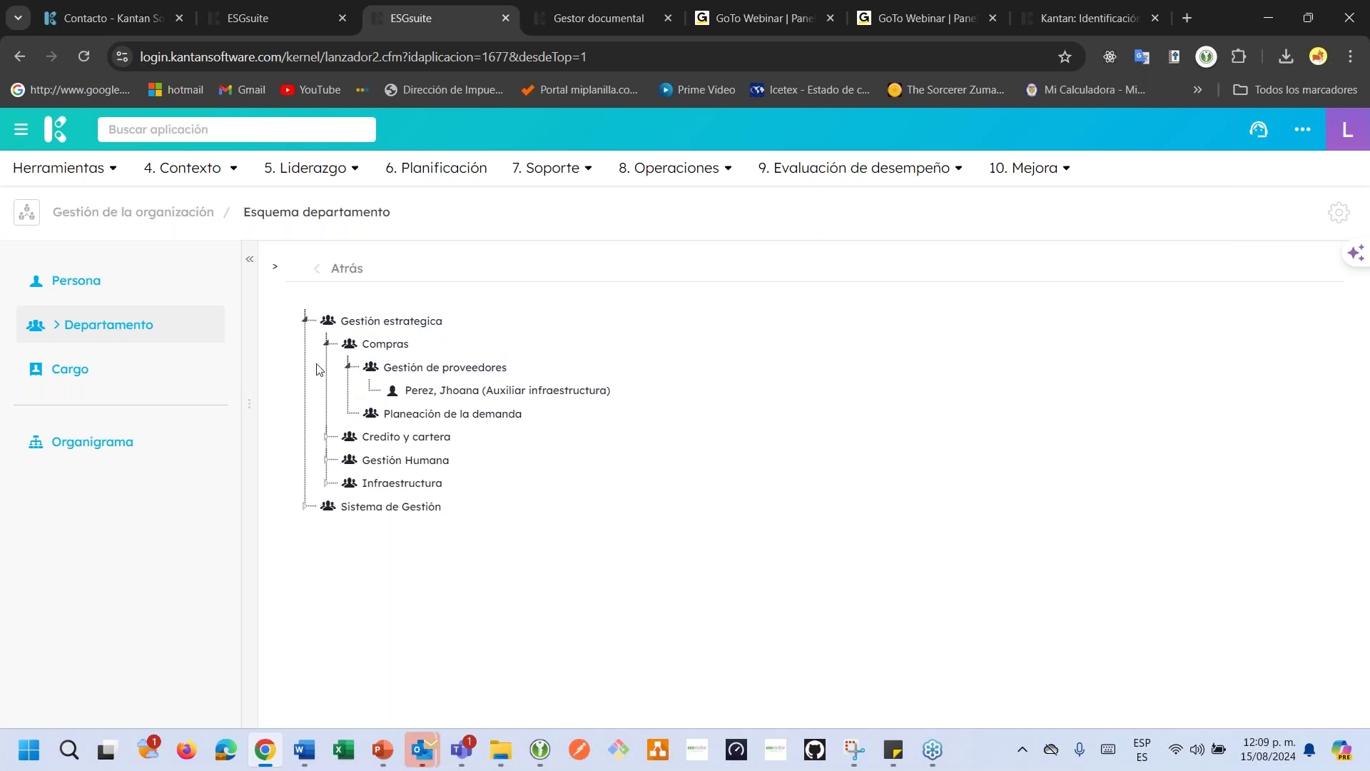
left_click(328, 460)
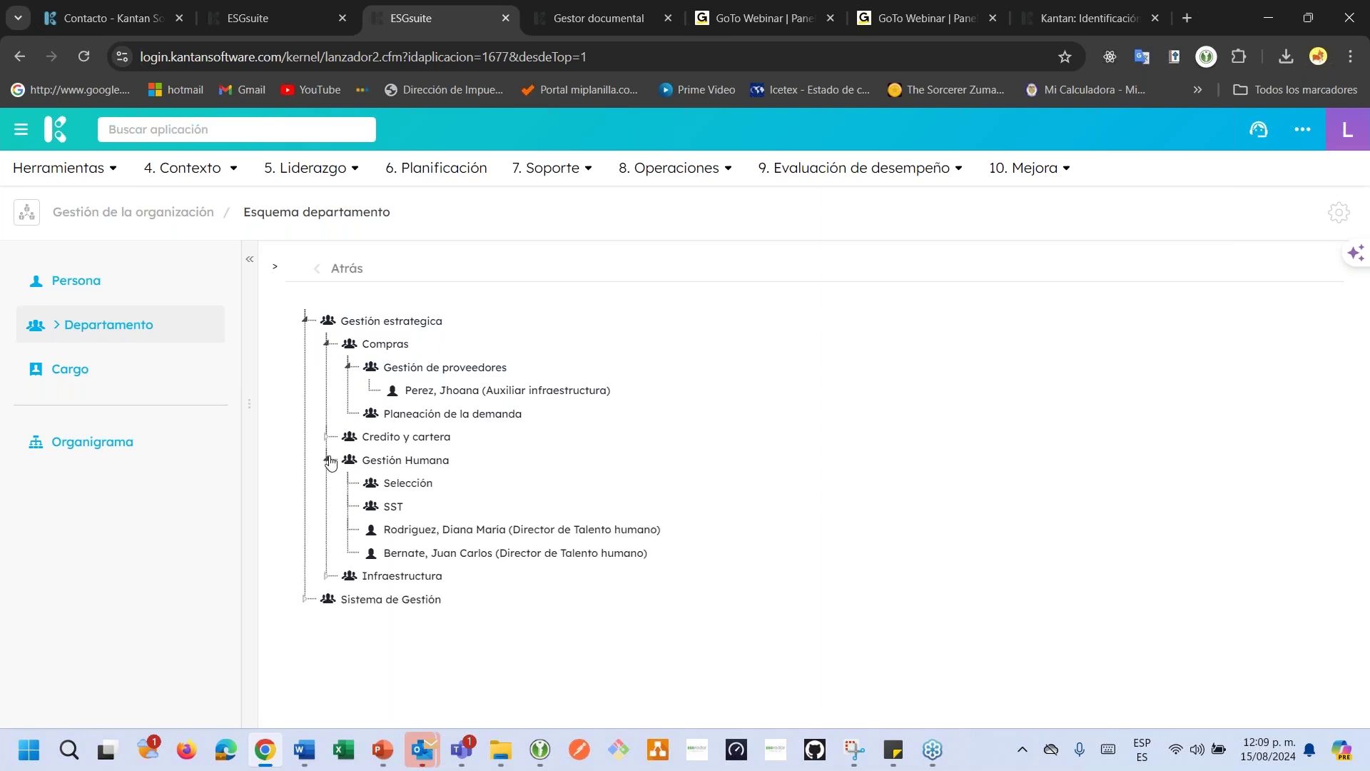
left_click(327, 345)
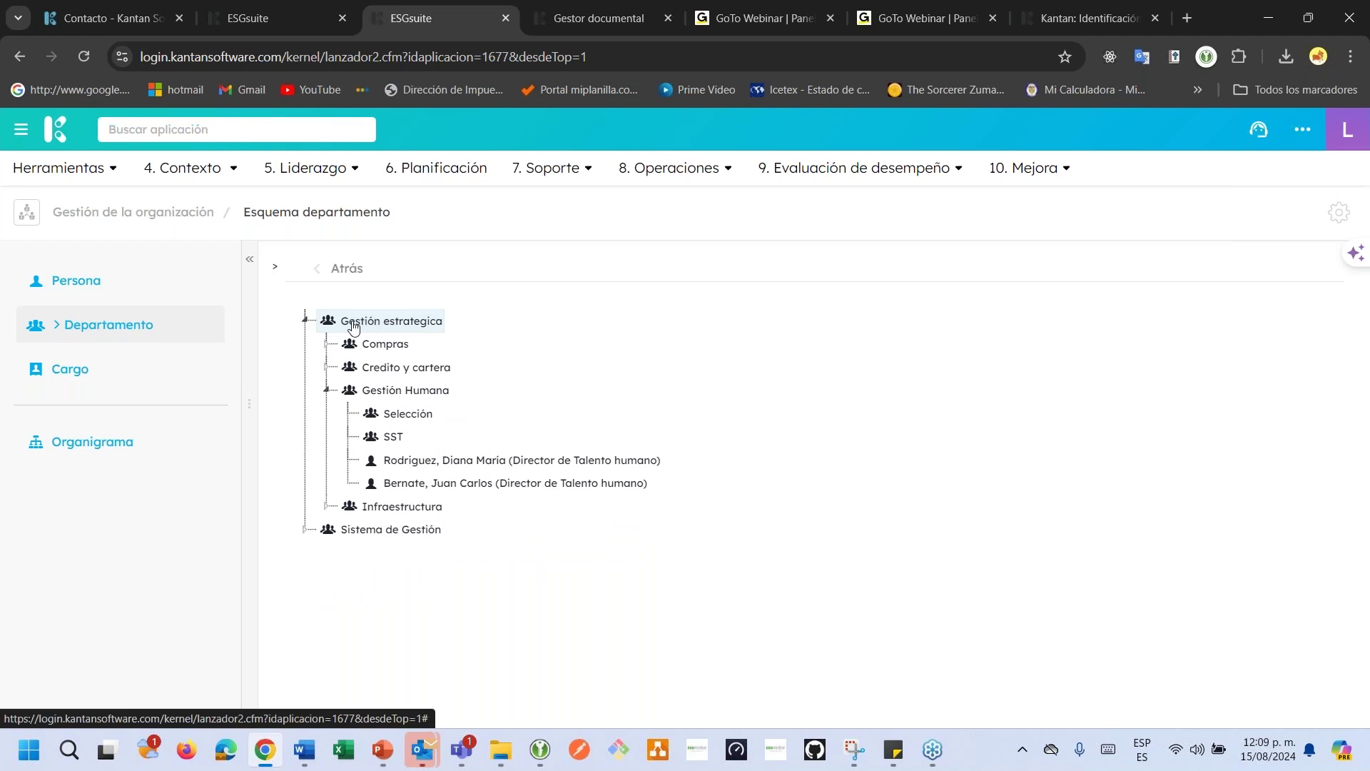
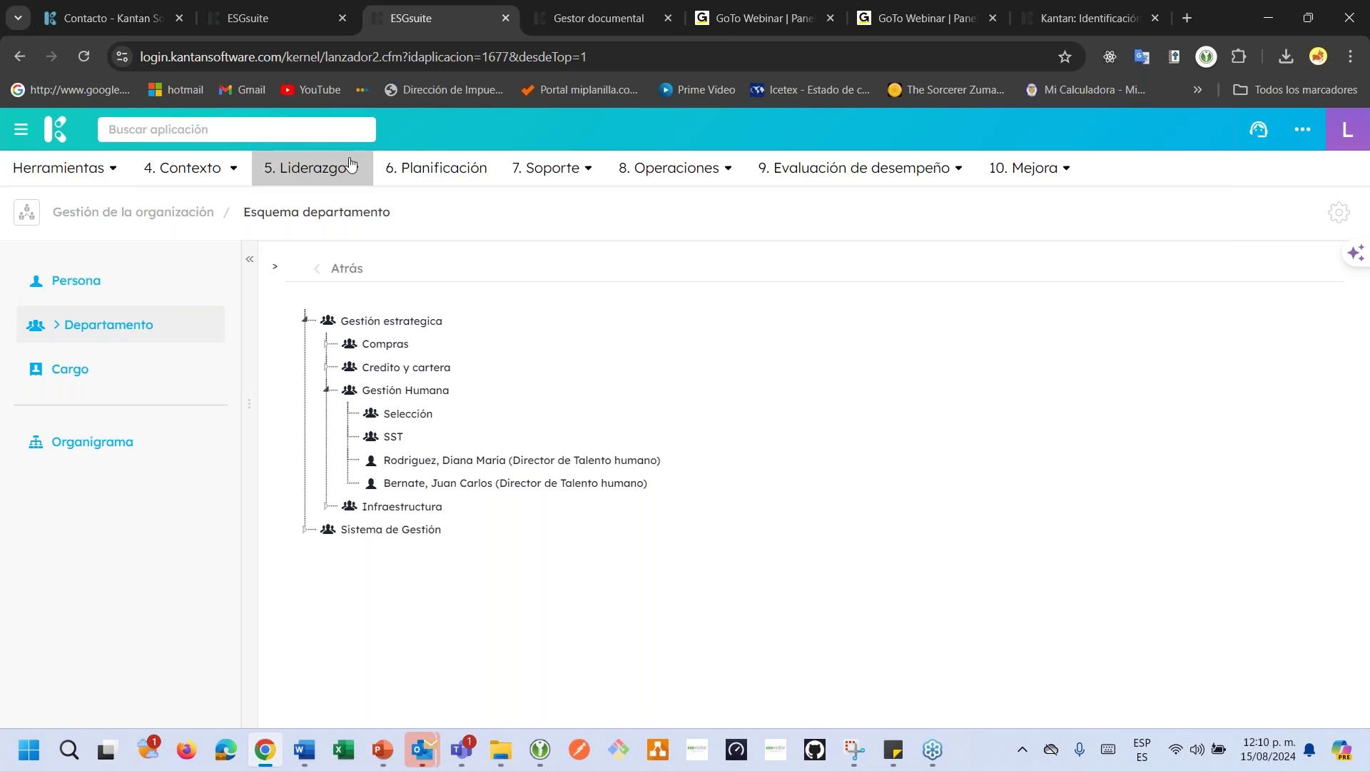
Open the Buscar aplicación box to list the available applications.
left_click(257, 132)
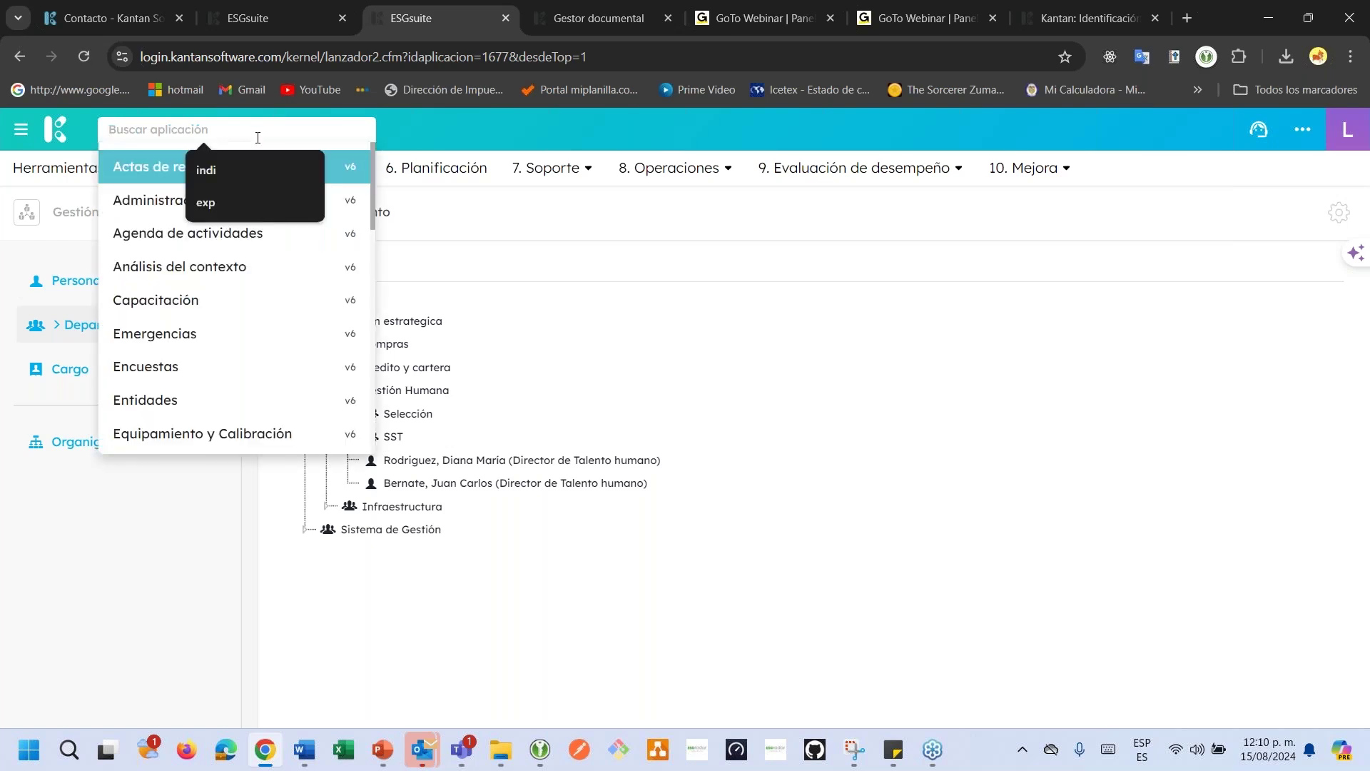
Search 'us' to open Gestión de usuarios and scroll through its 11 user accounts.
type("us")
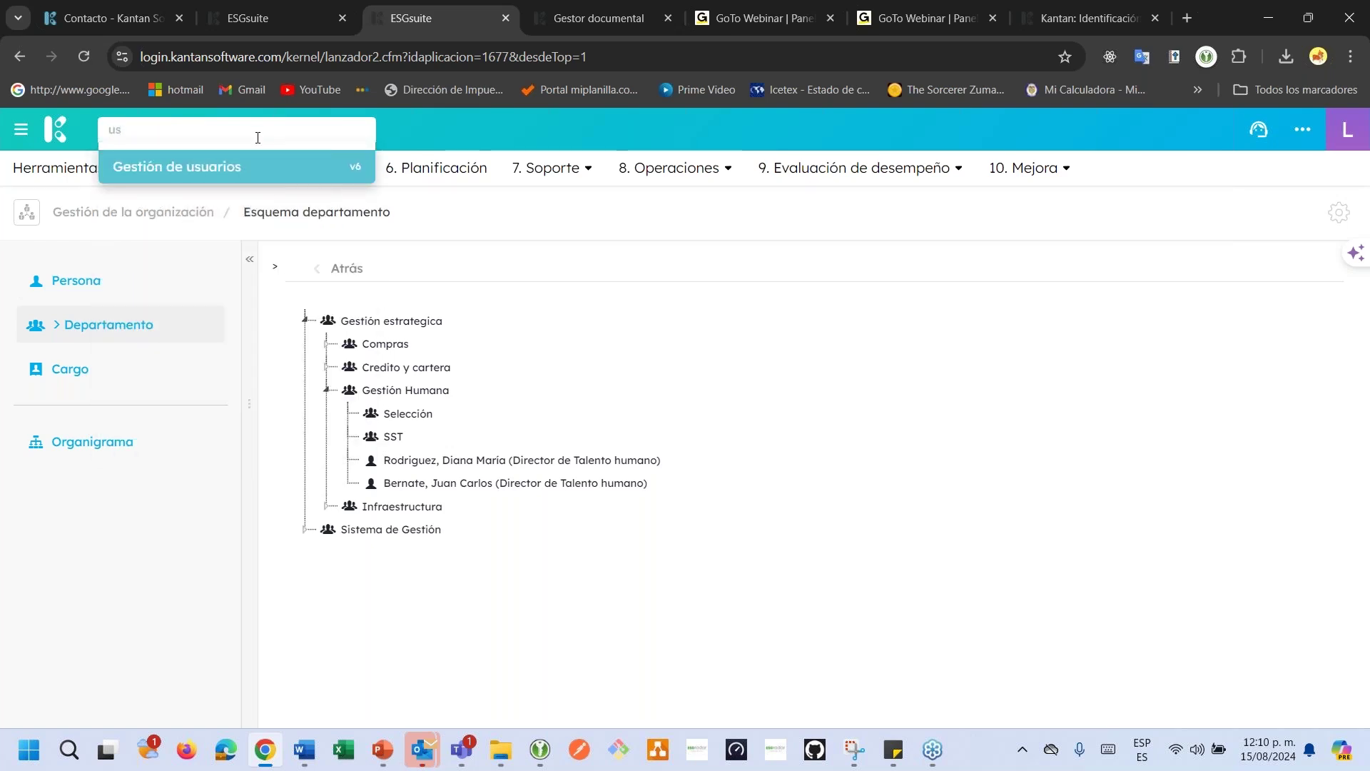
key("Return")
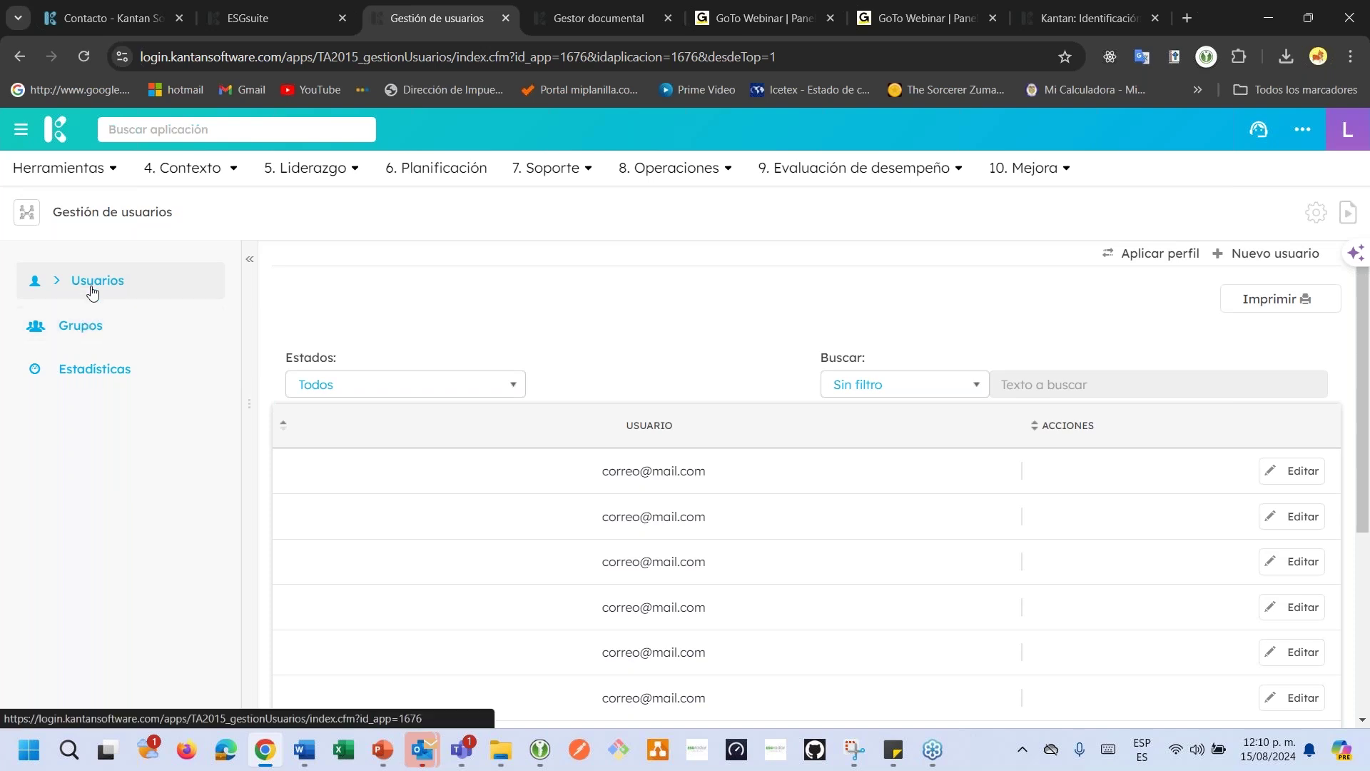
scroll(806, 485, "down", 1)
scroll(769, 441, "down", 5)
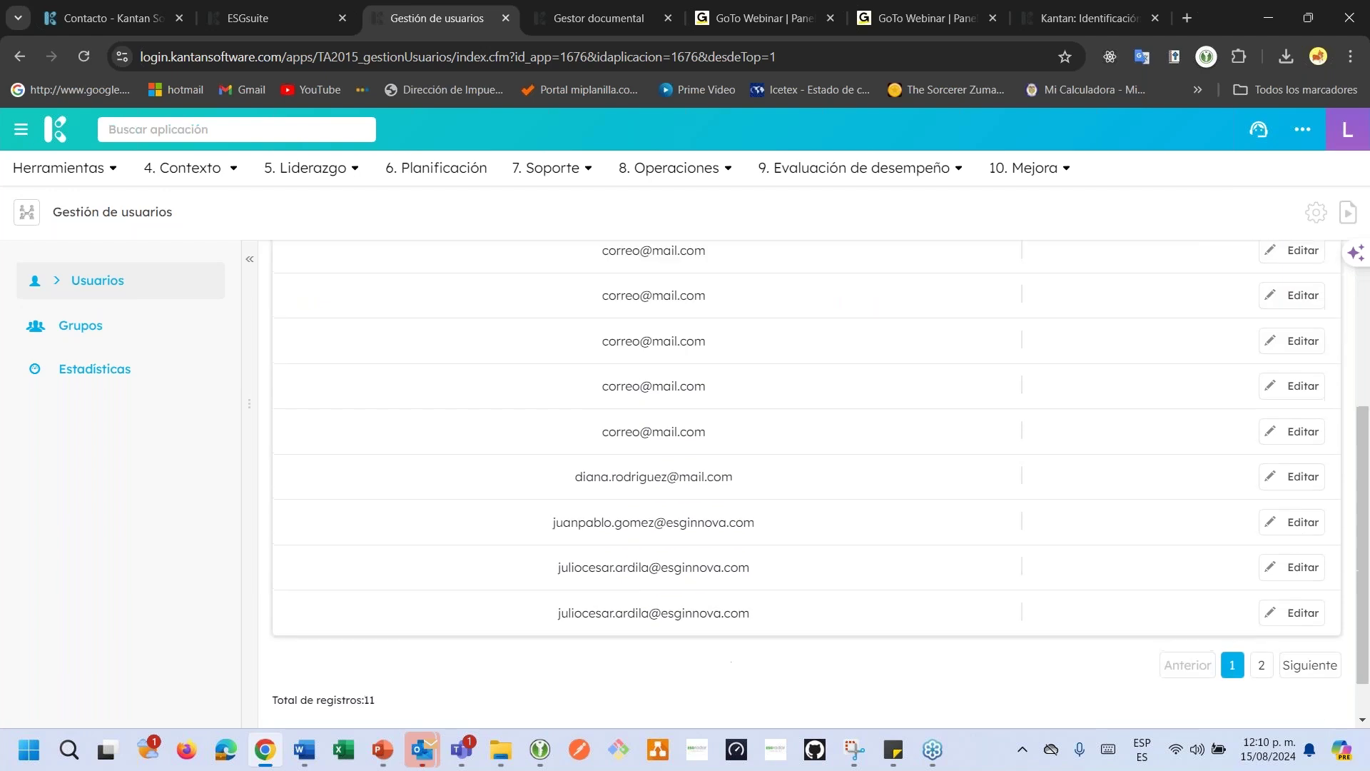
scroll(769, 441, "up", 6)
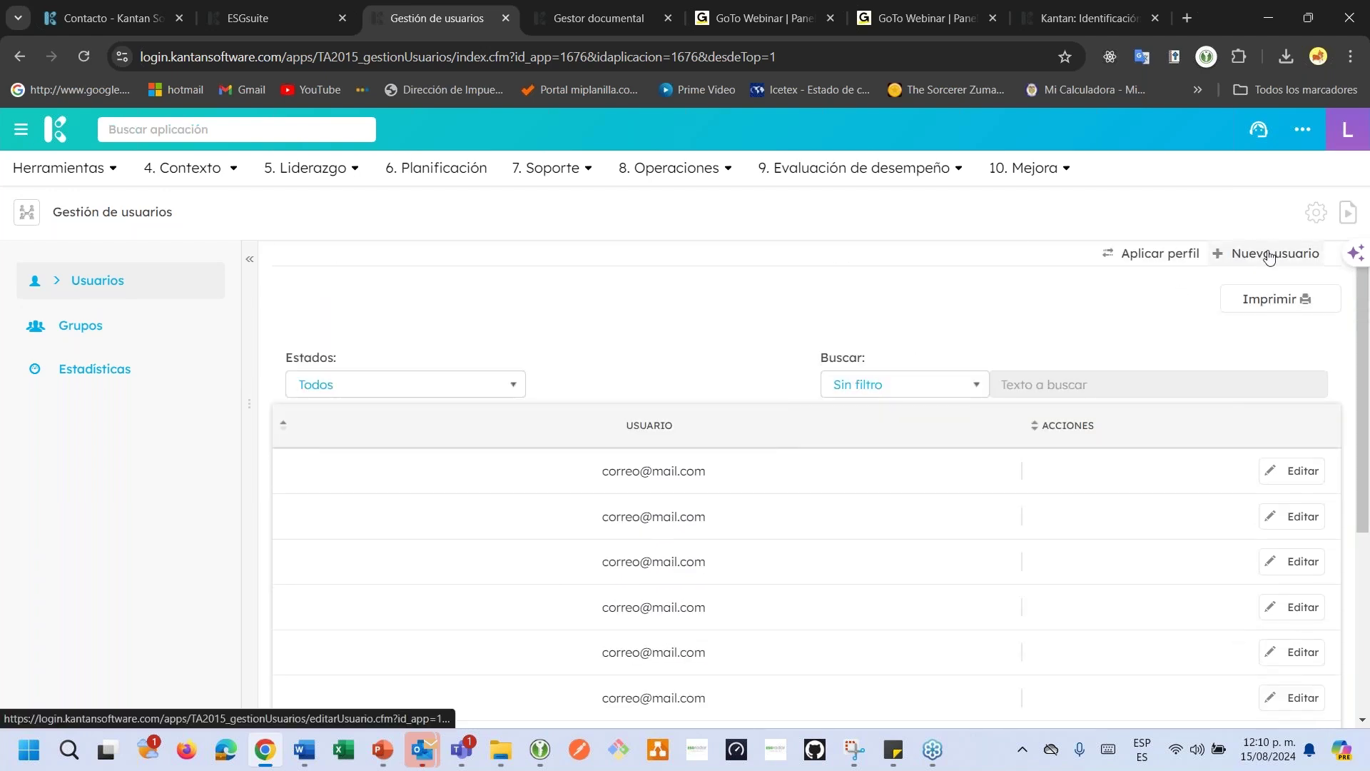
Export the user list through Imprimir in xls format.
left_click(1257, 304)
left_click(755, 317)
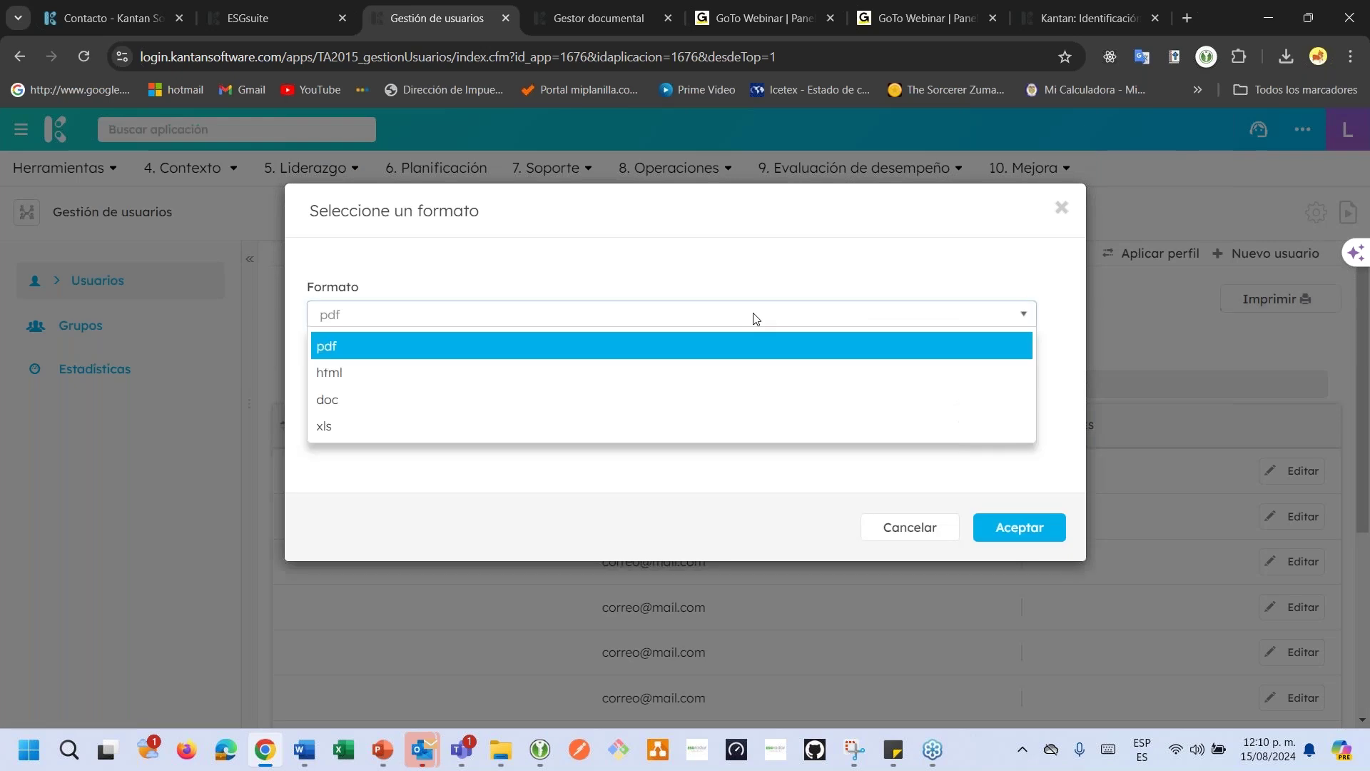
left_click(519, 428)
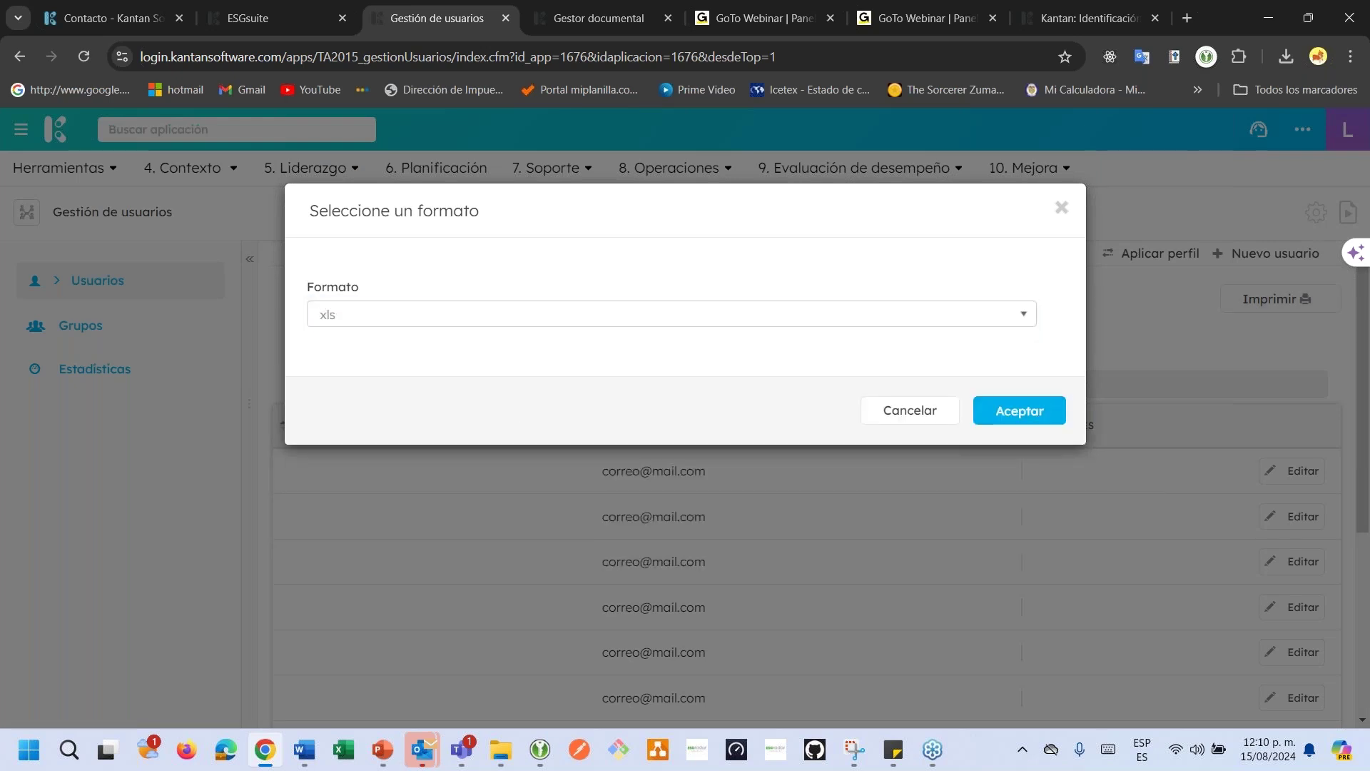
left_click(1042, 414)
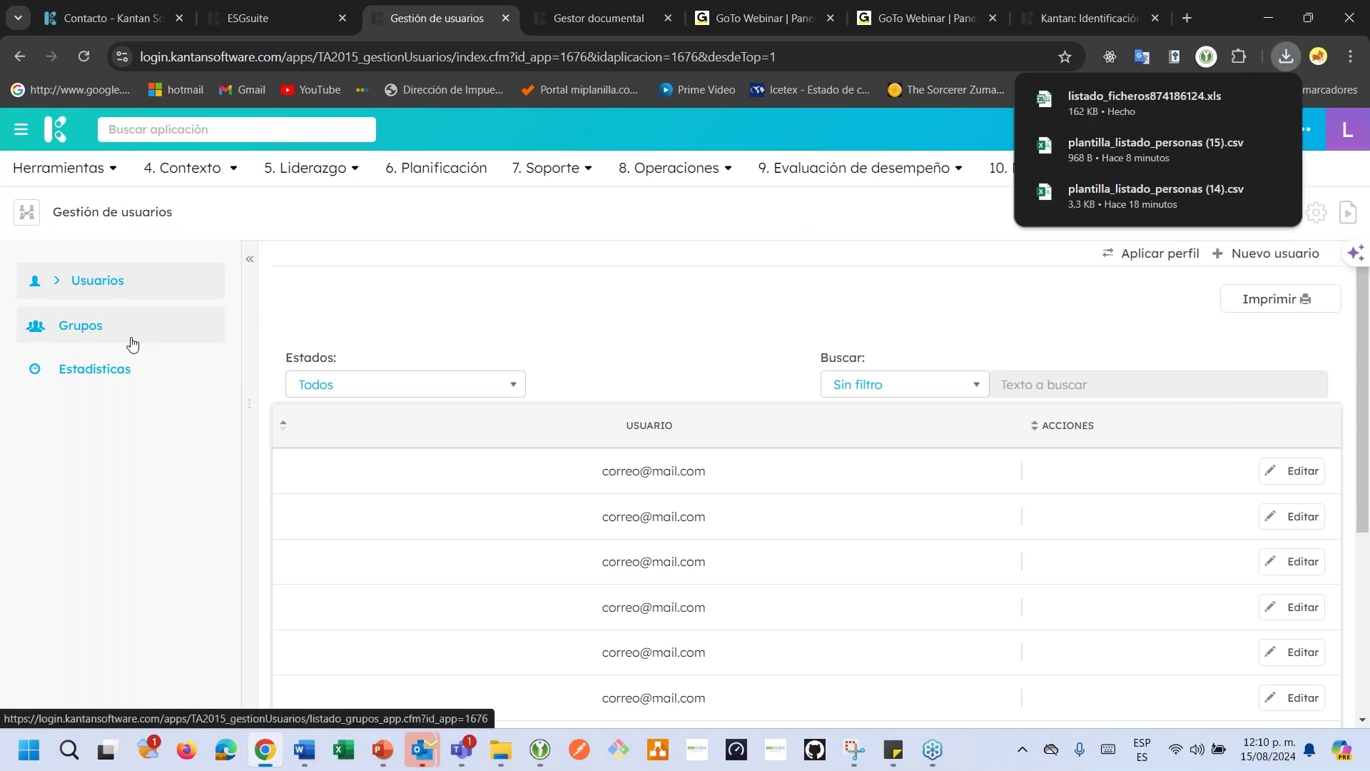
Open the downloaded xls in Excel despite the format warning, then return to Chrome.
left_click(1128, 100)
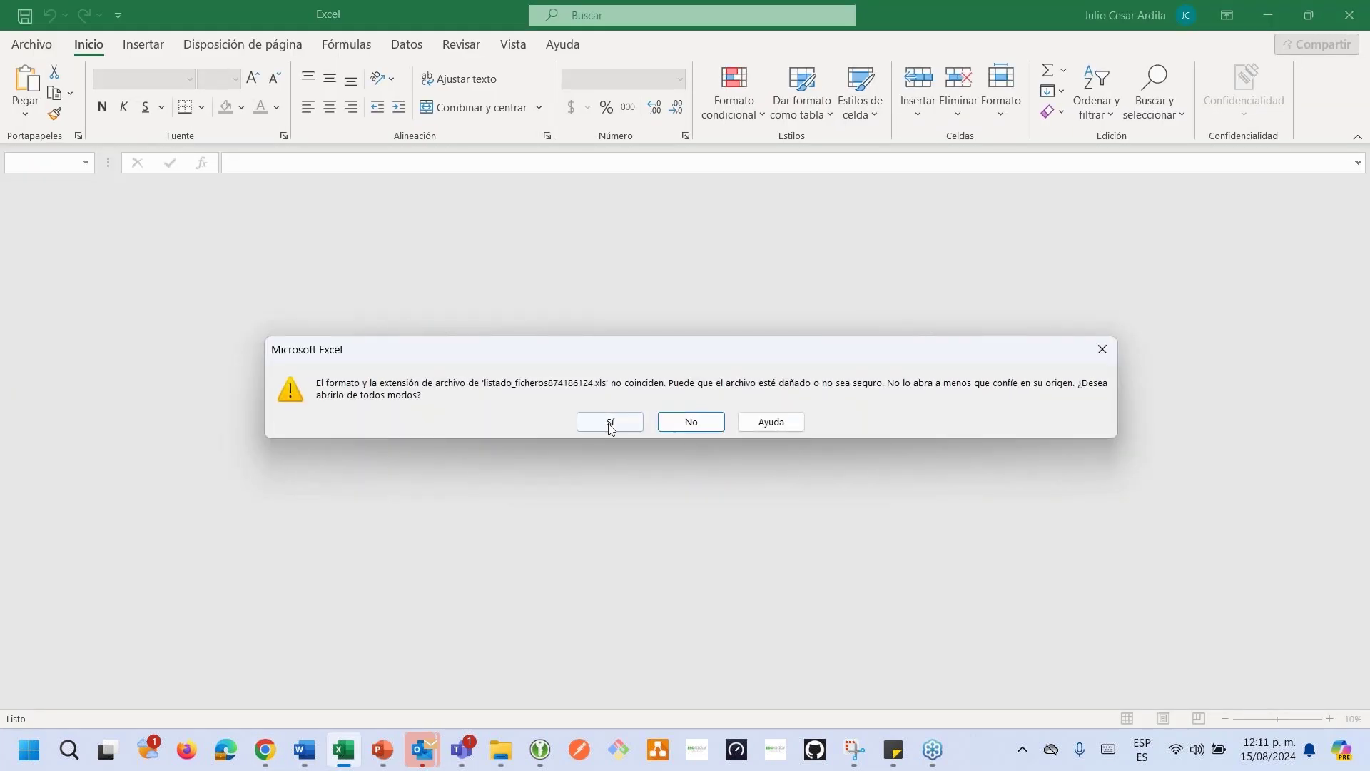
left_click(611, 421)
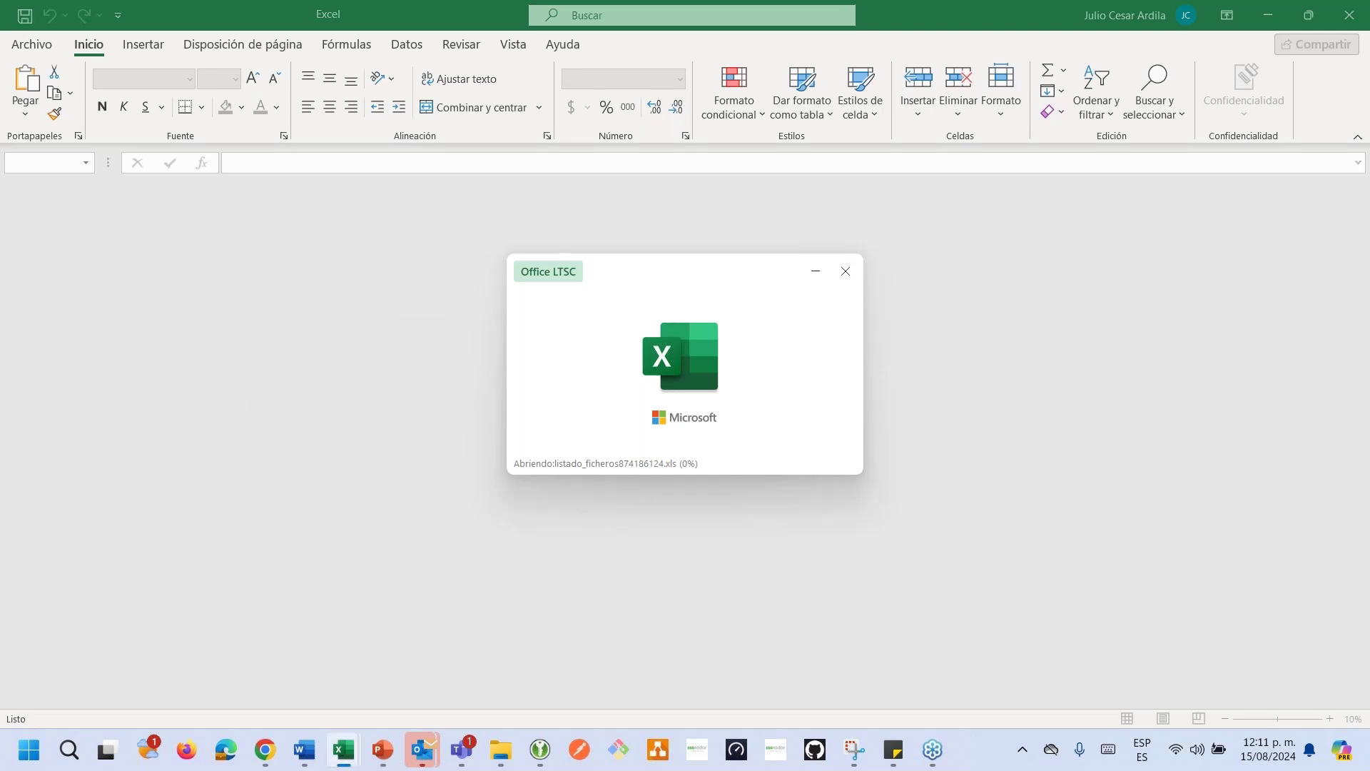
key("alt+Tab")
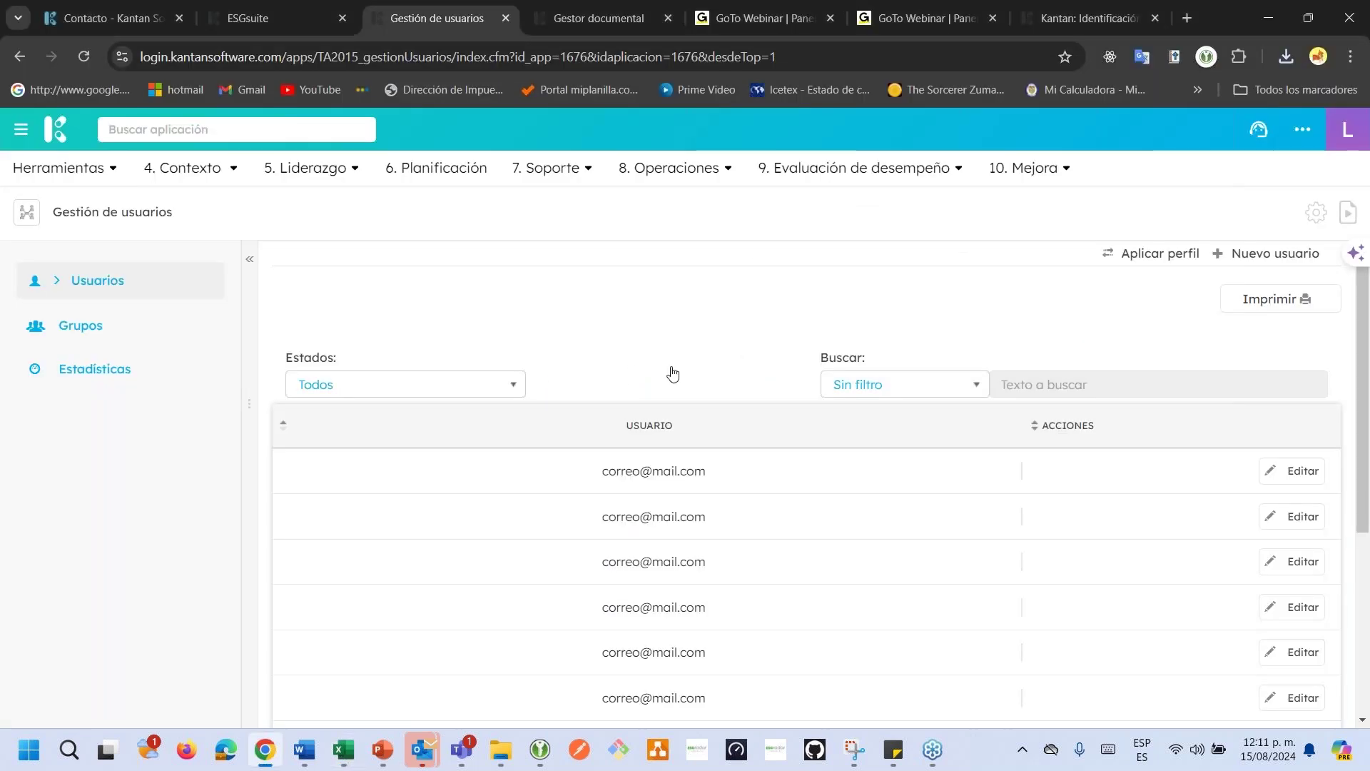
Browse the Grupos list of active user groups, then start a Nuevo grupo.
left_click(120, 339)
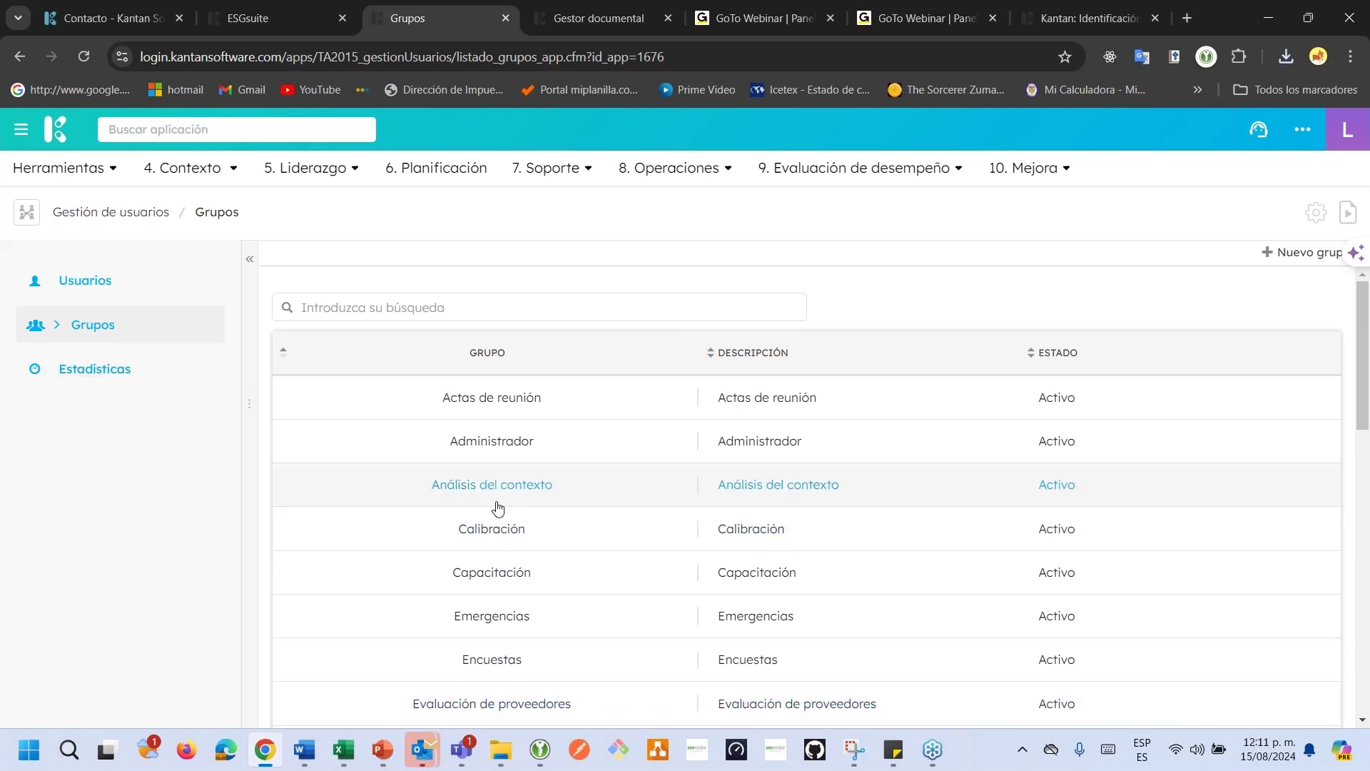
scroll(453, 543, "down", 10)
scroll(497, 506, "up", 10)
scroll(521, 497, "down", 1)
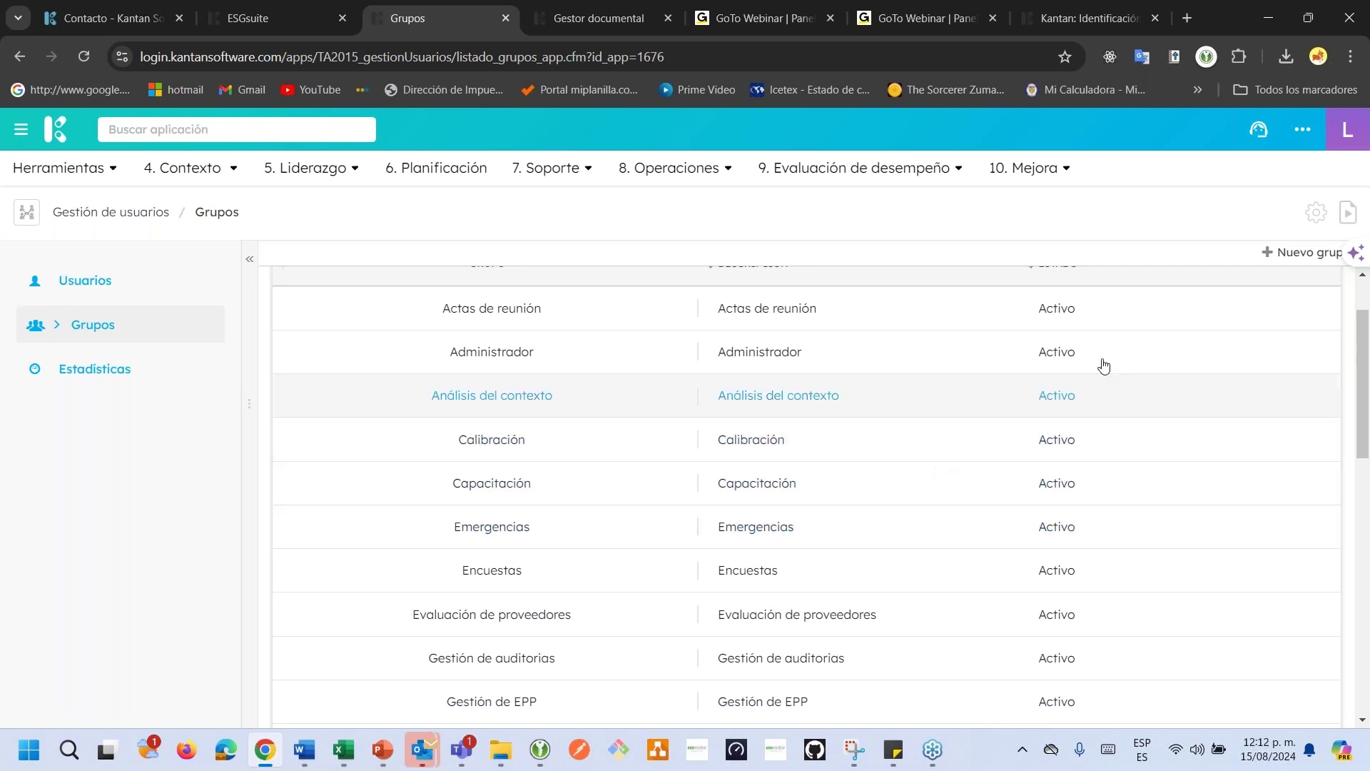
left_click(1292, 259)
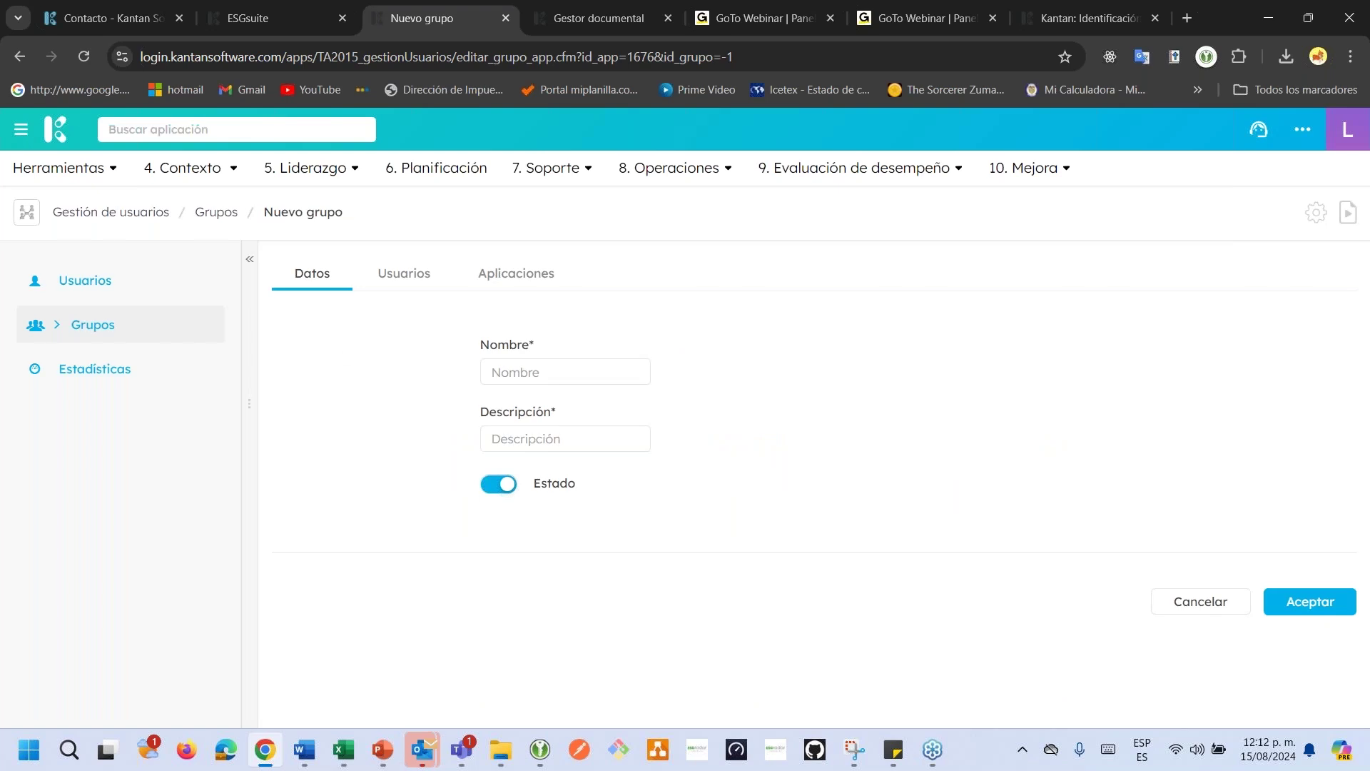
Name the group 'Evaluación proveedores', reuse that text as its description, and keep it active.
left_click(513, 373)
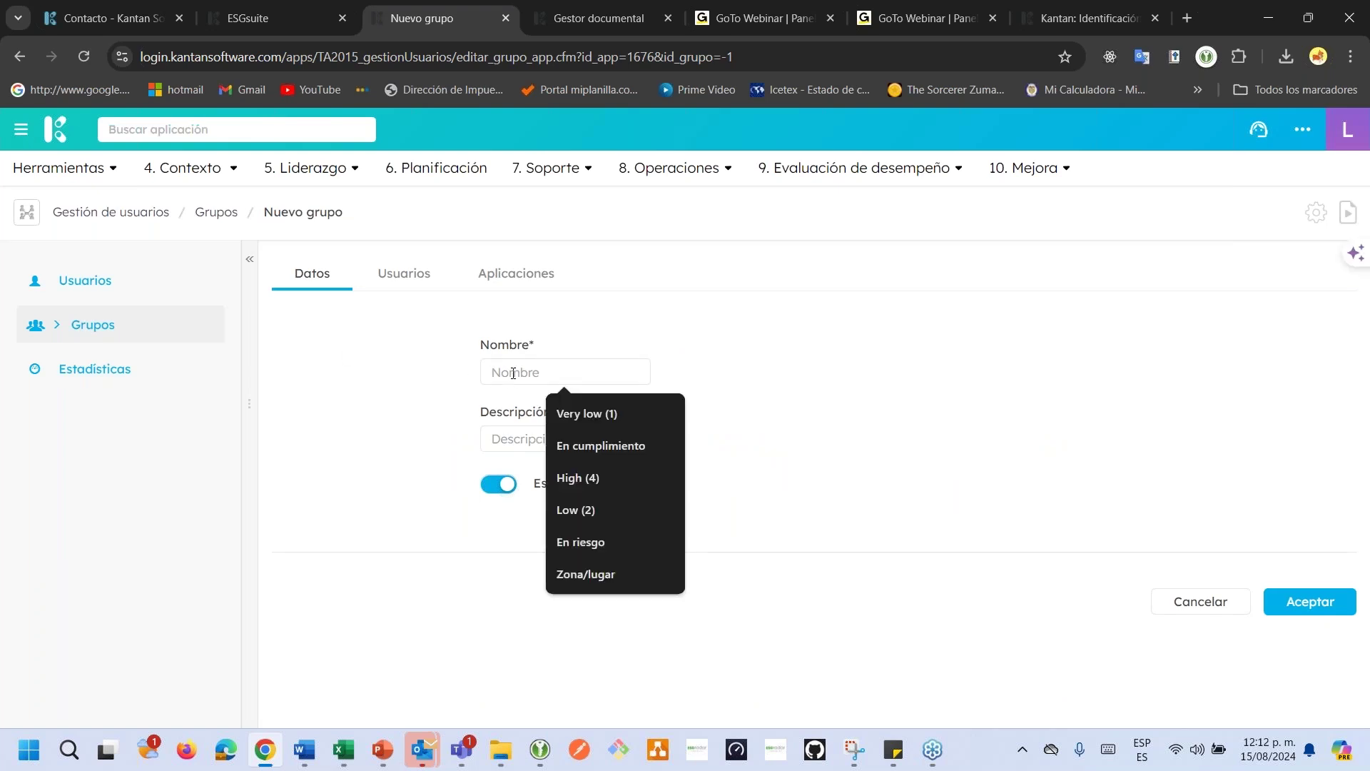
type("E")
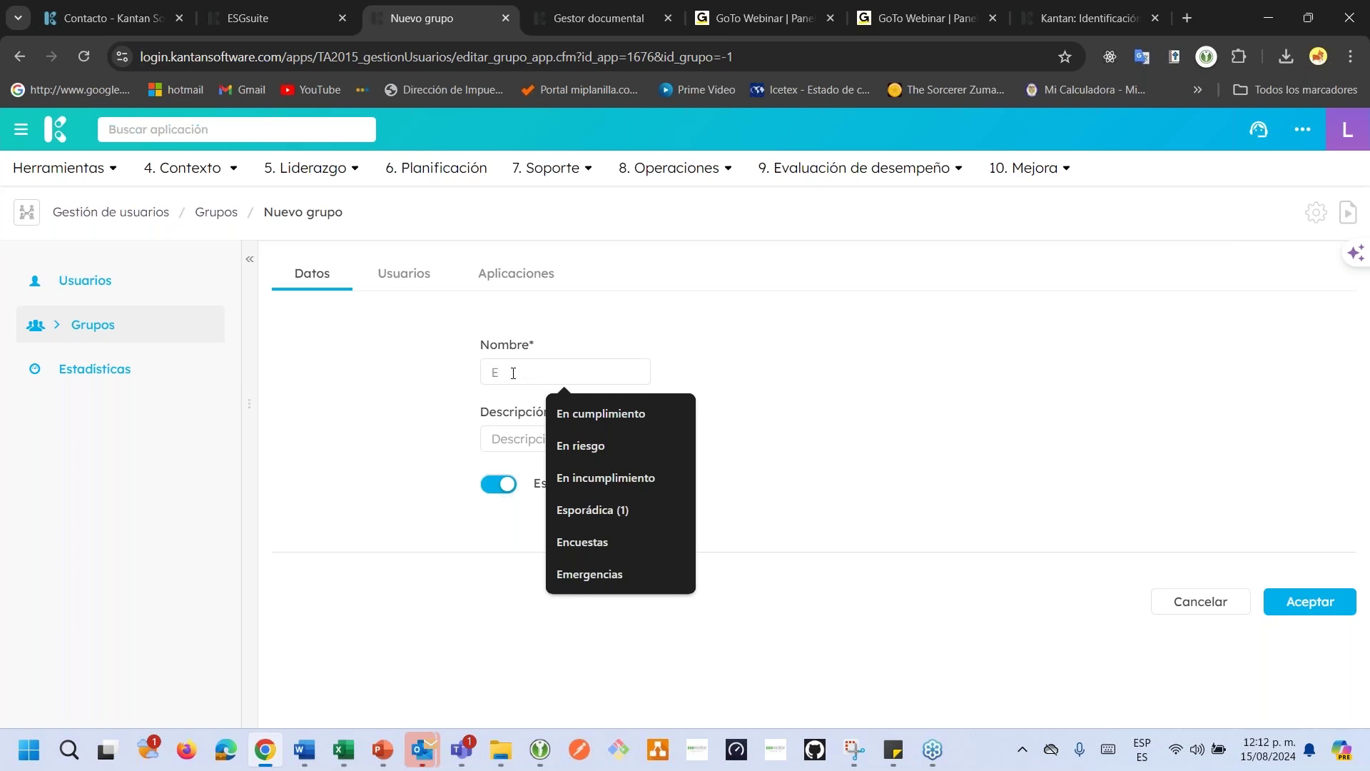
type("valuación")
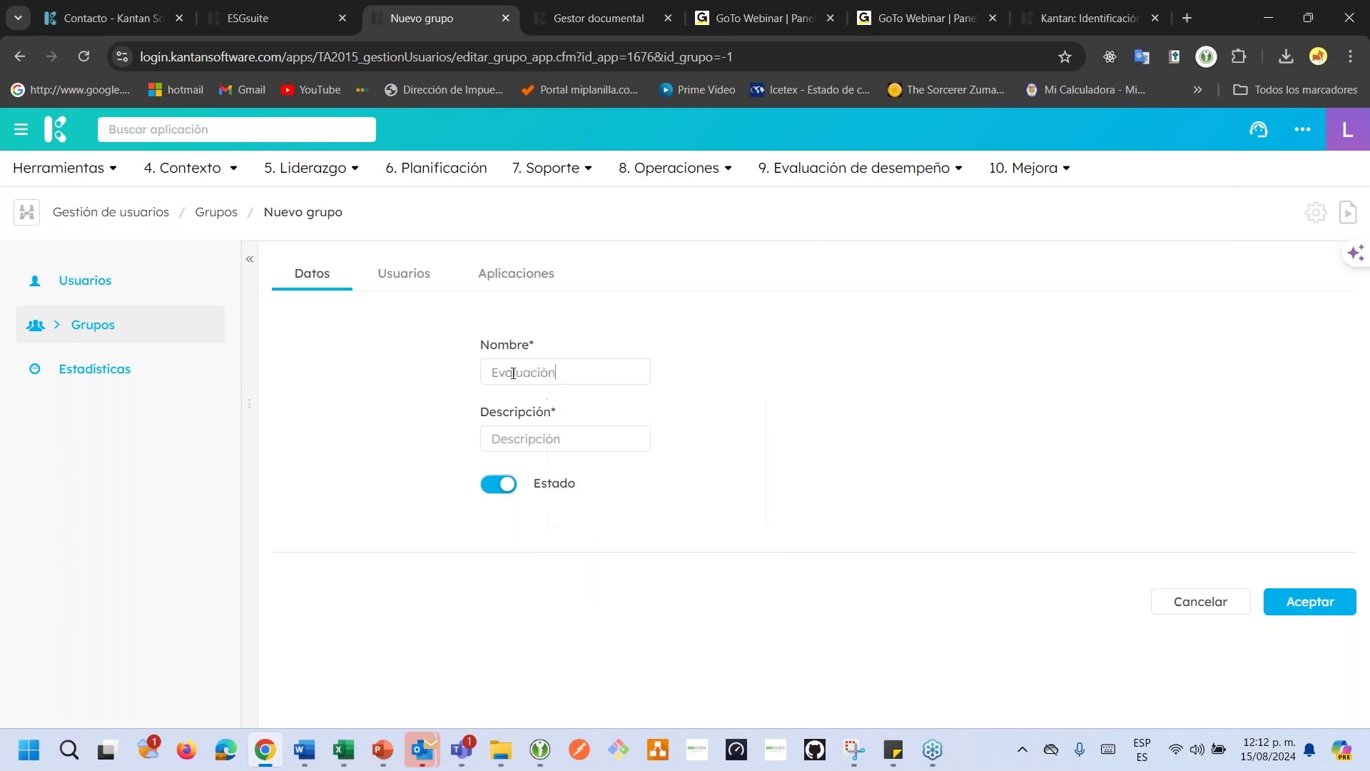
key("BackSpace")
key("BackSpace")
type("ón proveedores")
triple_click(649, 369)
key("ctrl+c")
left_click(513, 448)
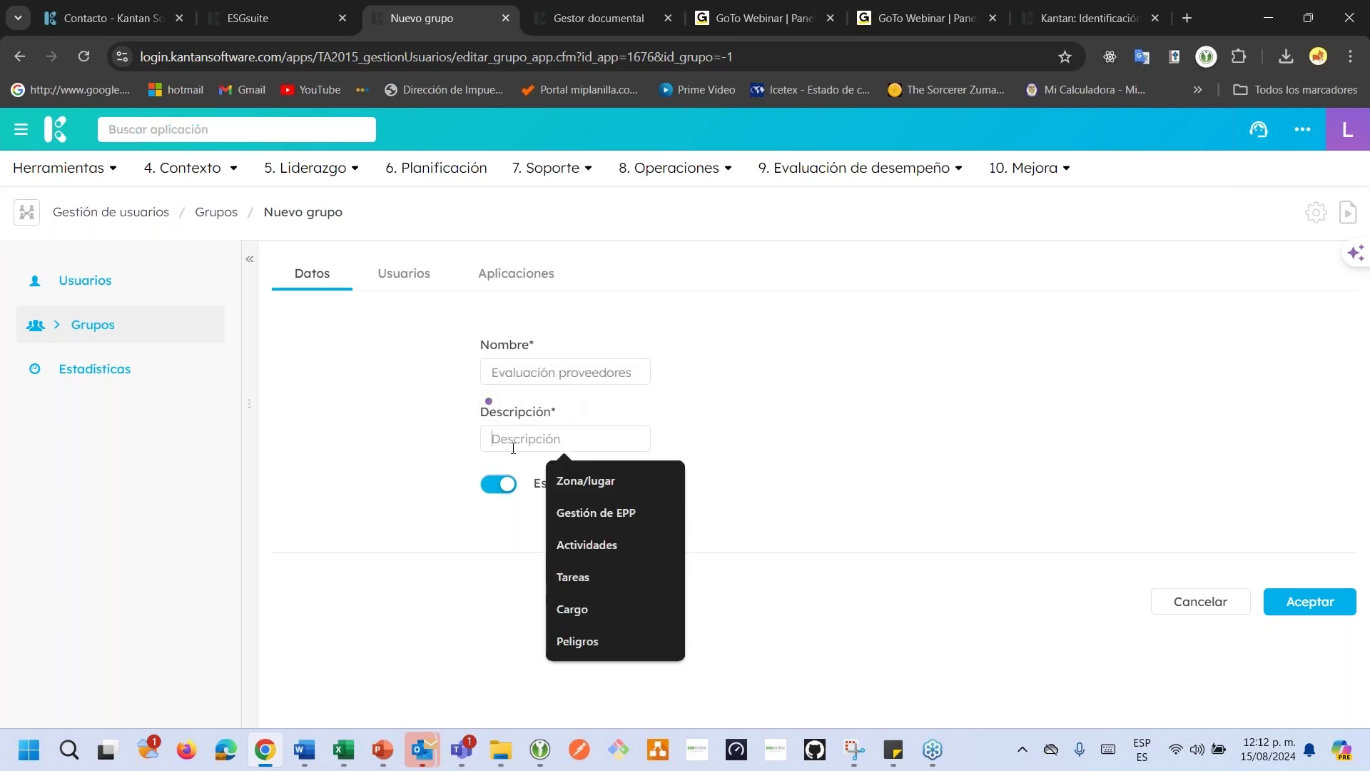
key("ctrl+v")
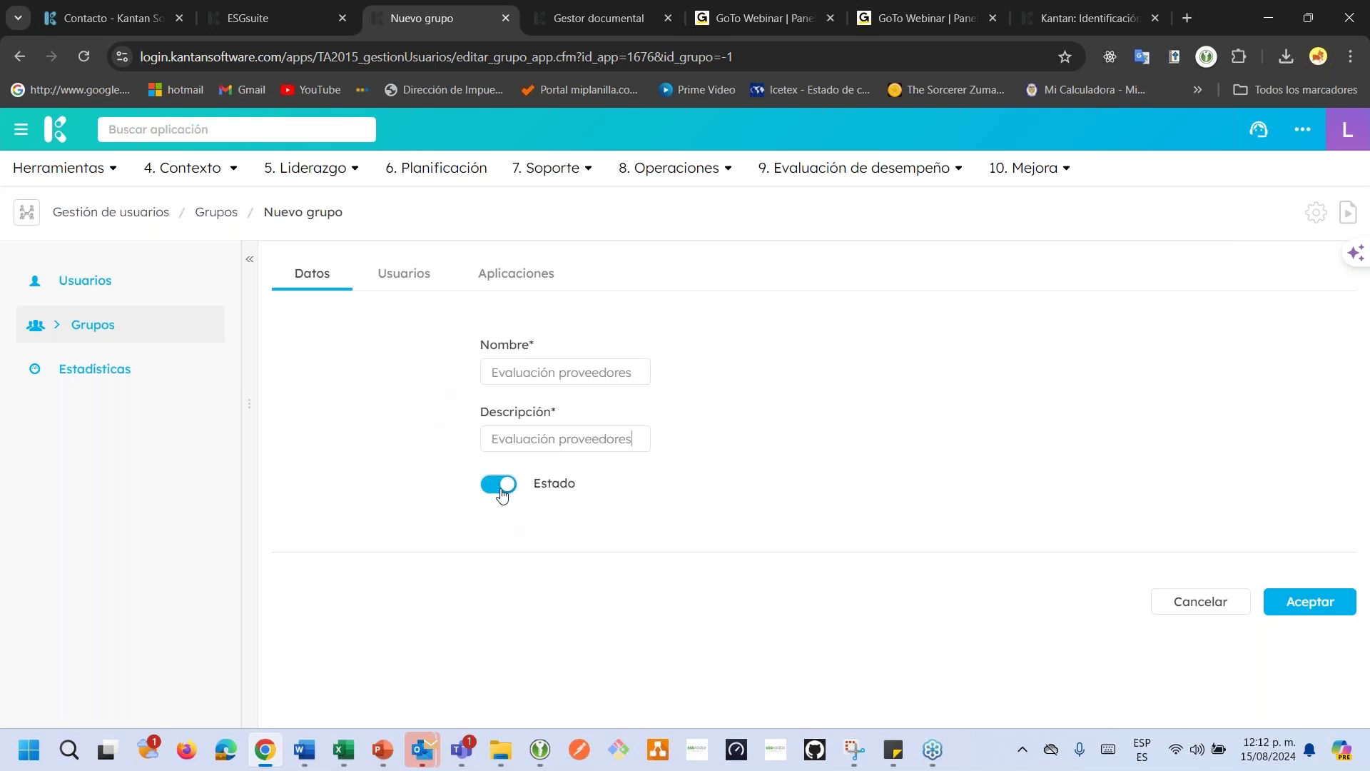
left_click(503, 491)
left_click(500, 485)
Check the group's Usuarios tab without adding anyone, then move to Aplicaciones.
left_click(419, 281)
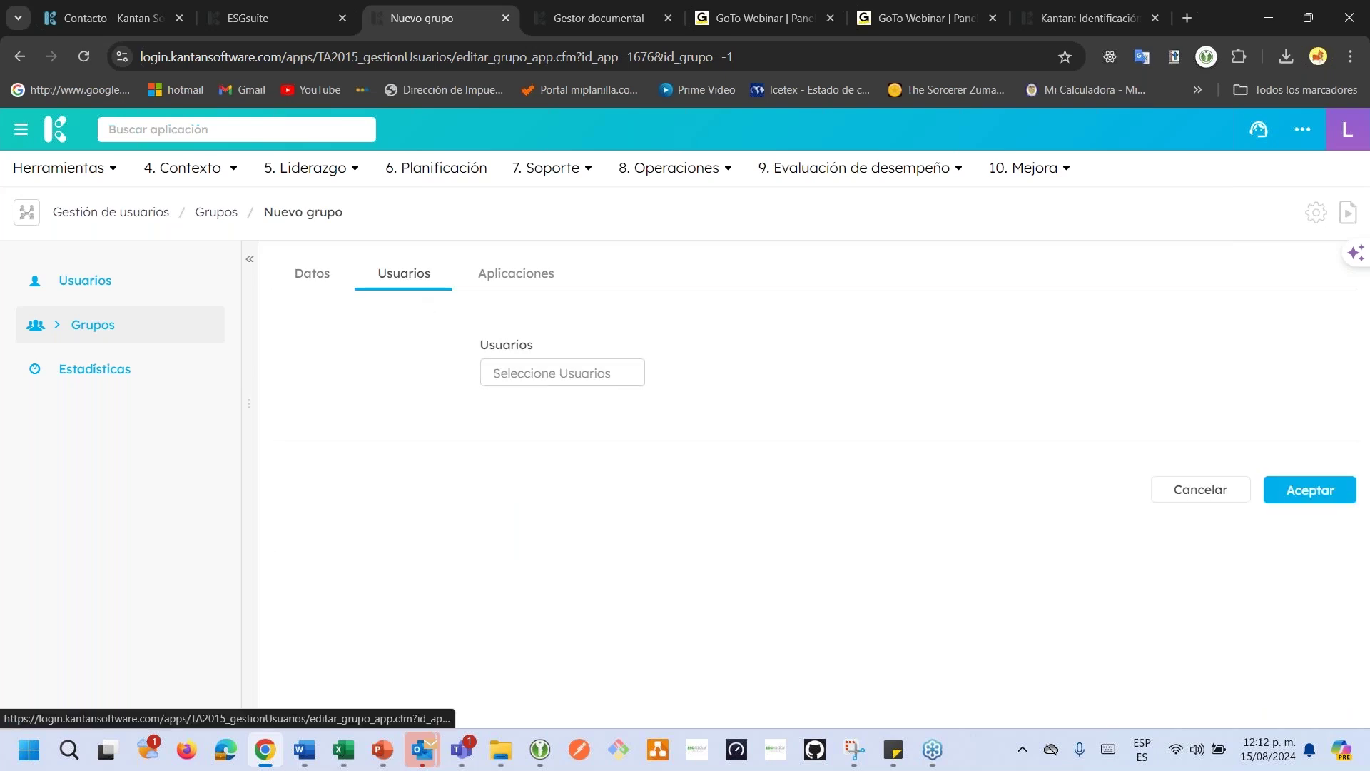
left_click(542, 384)
left_click(338, 382)
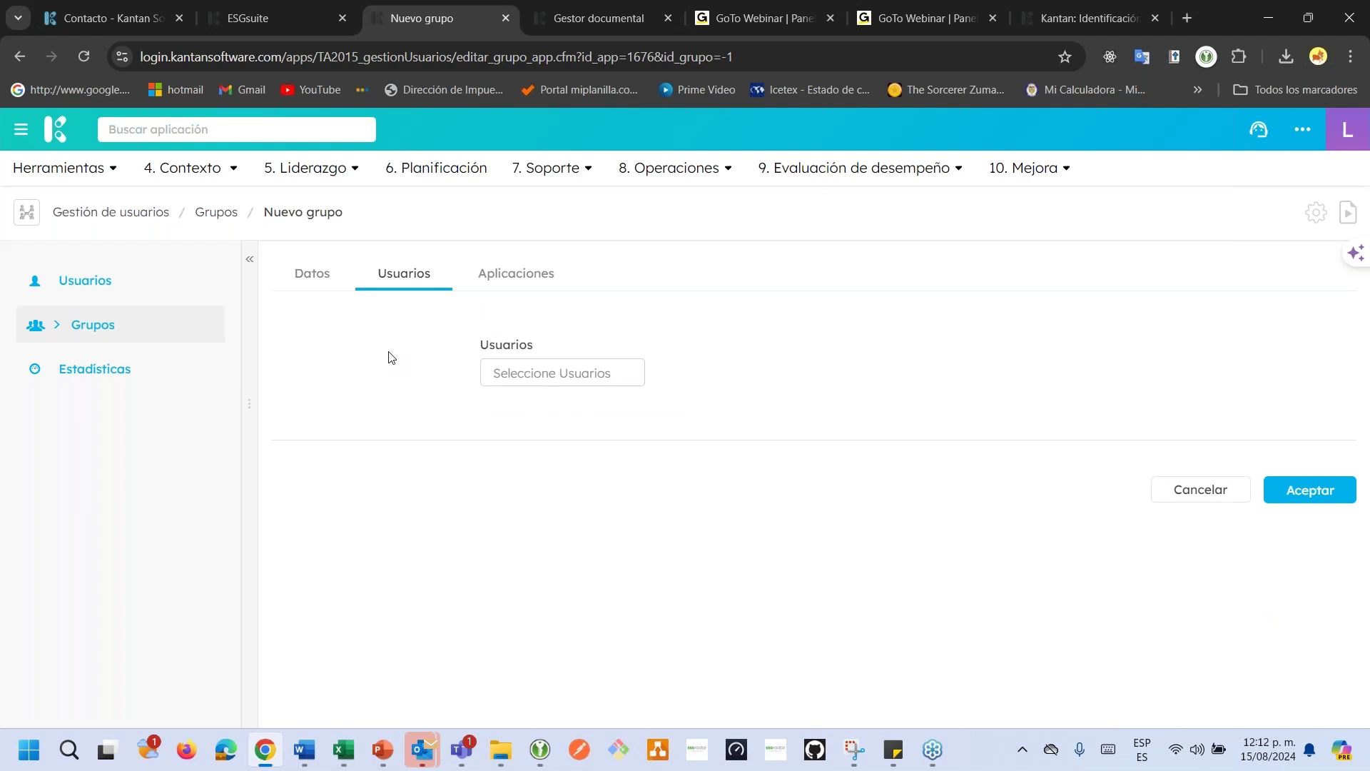
left_click(491, 282)
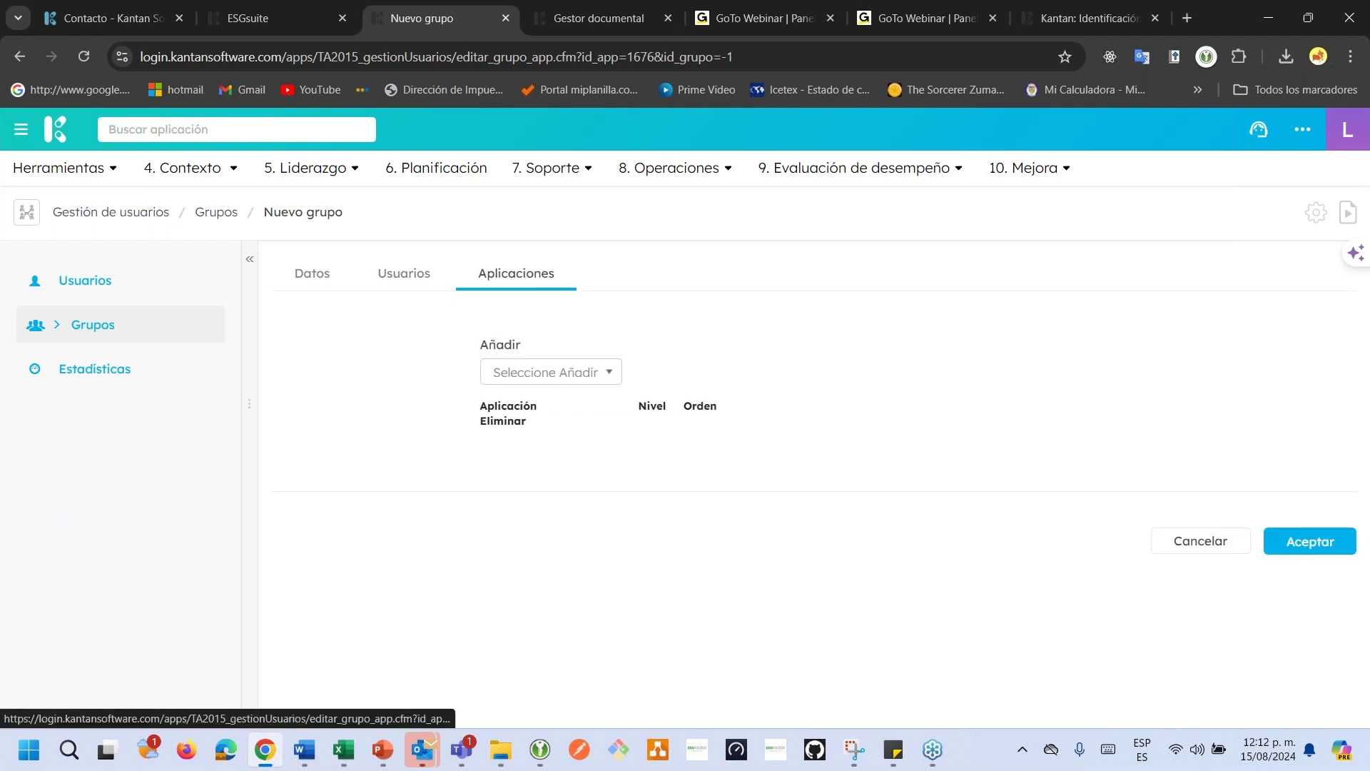
Look over the add-application list and Usuarios tab without making changes.
left_click(545, 374)
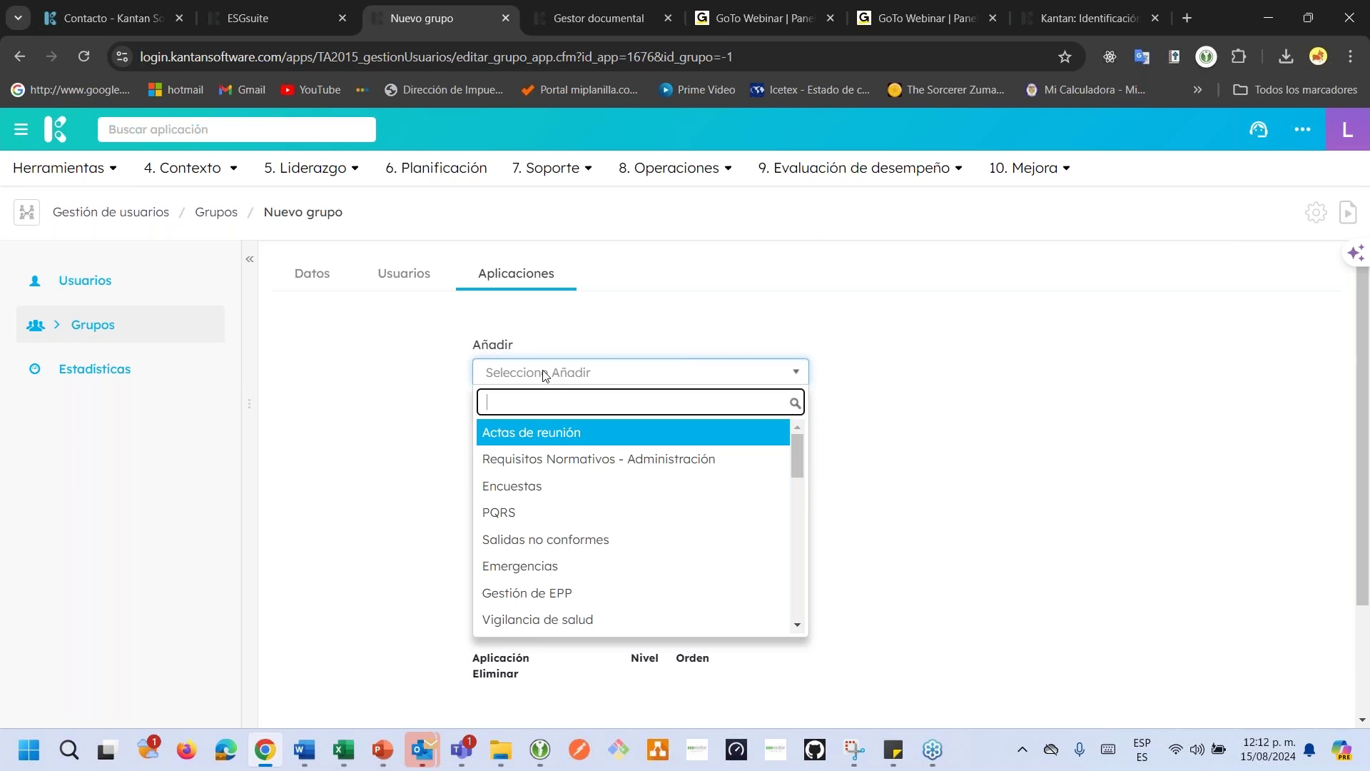
left_click(406, 273)
left_click(503, 273)
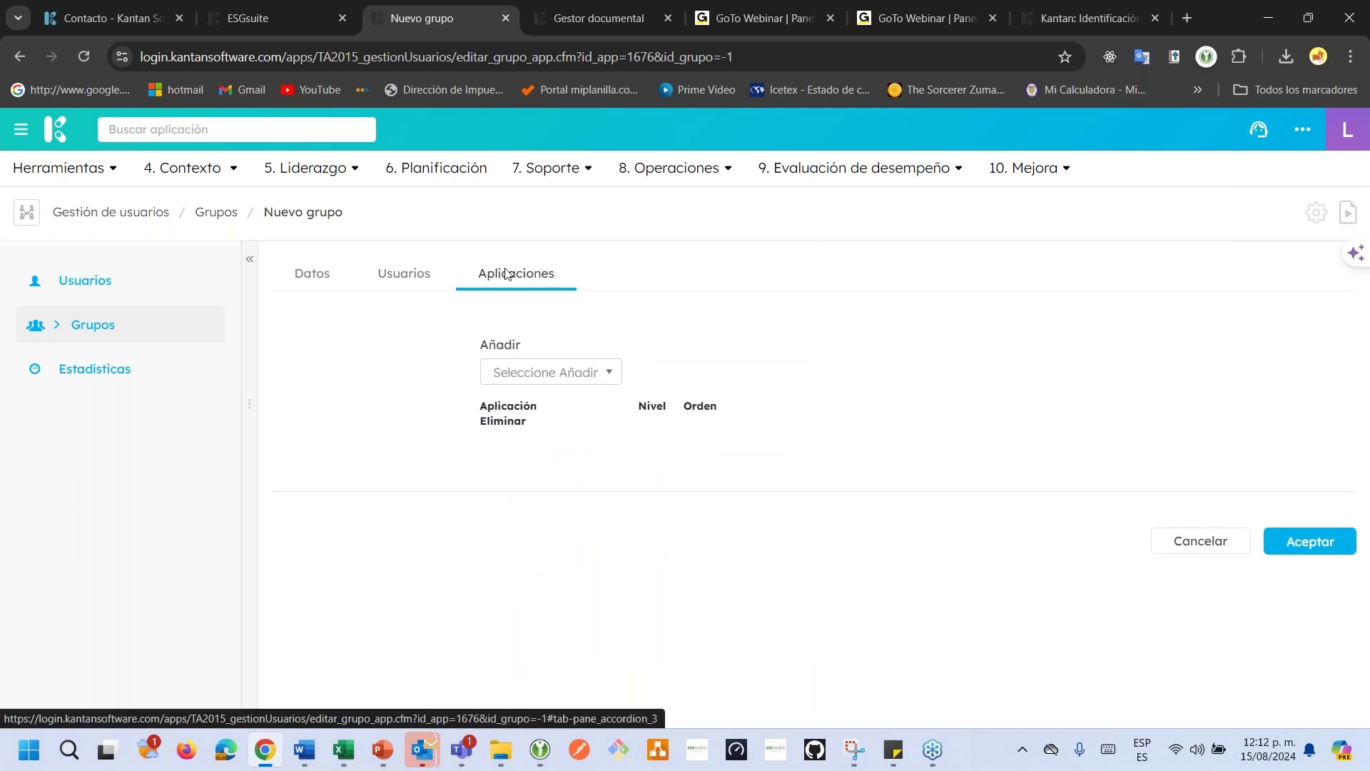
left_click(236, 129)
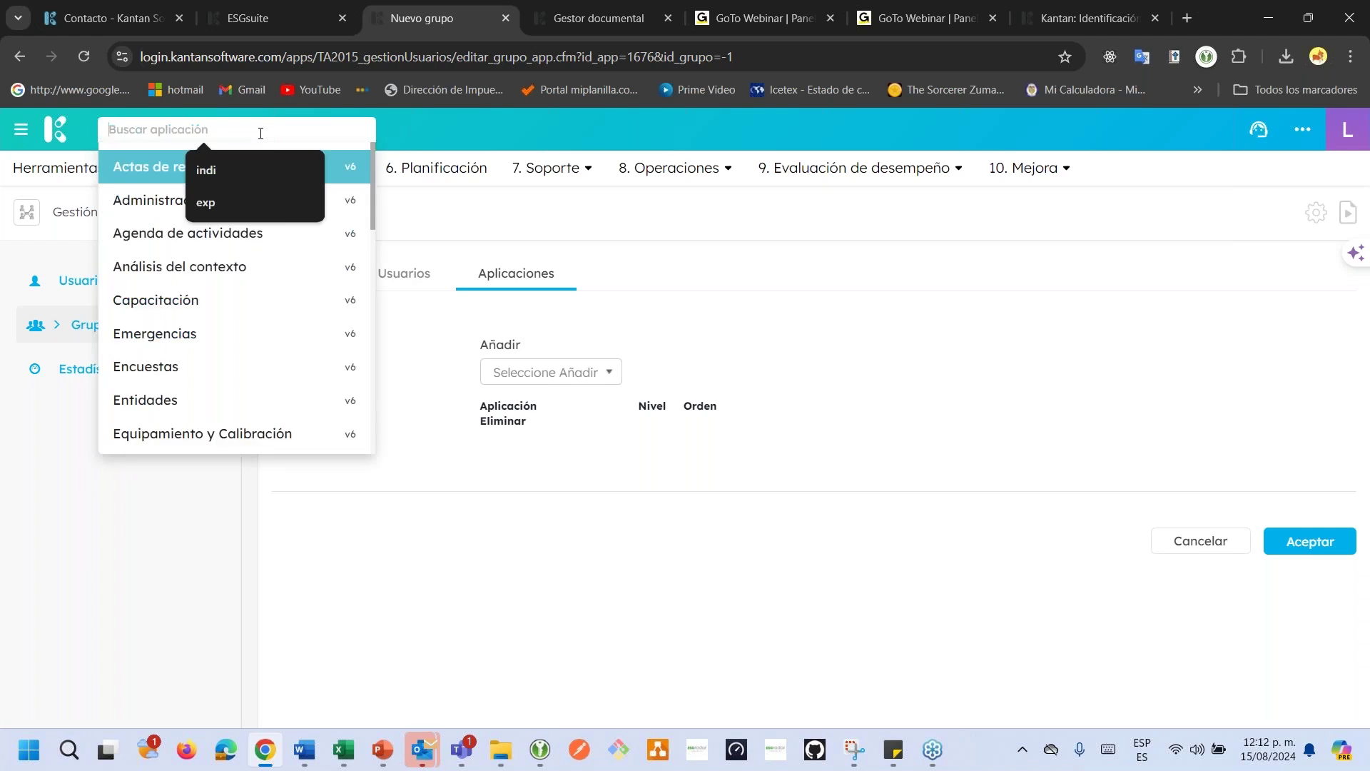
left_click(632, 278)
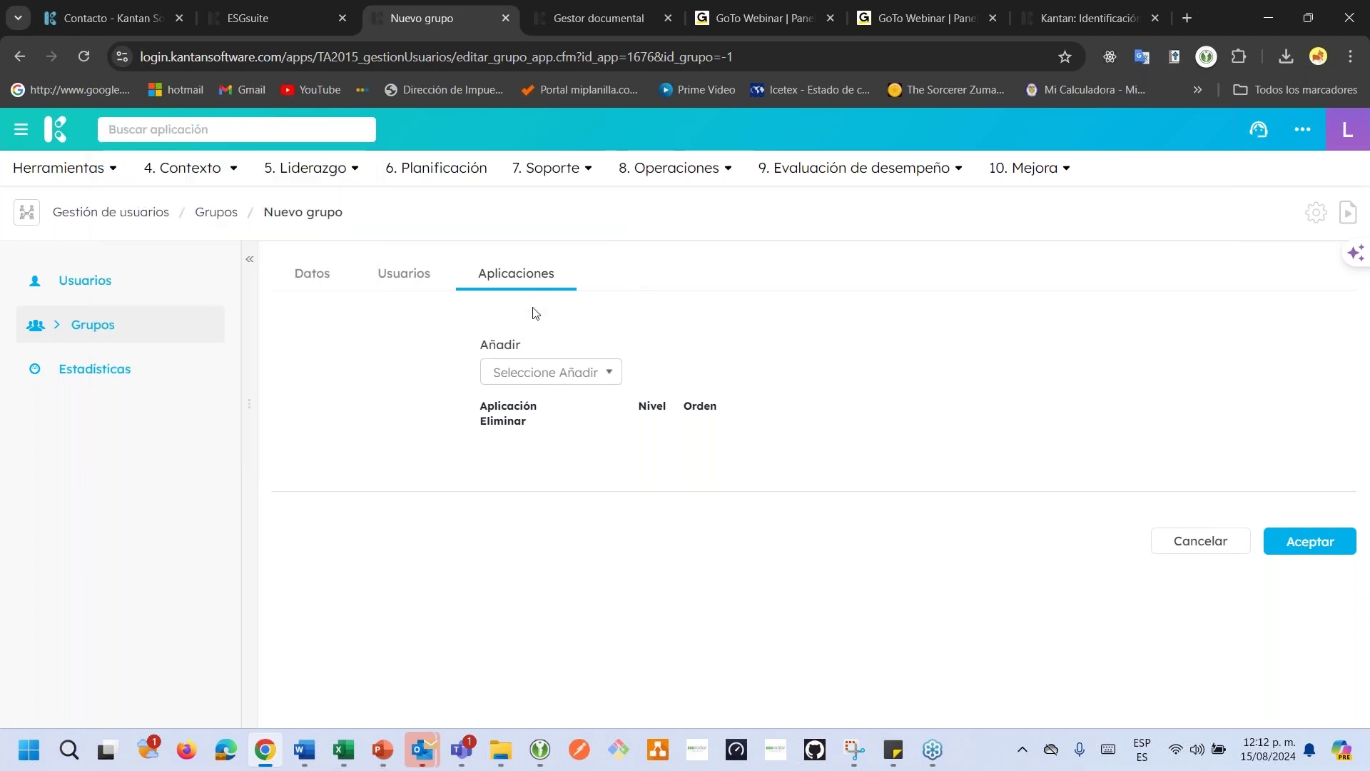
Add Evaluación de proveedores to the group with Usuario level and order 1.
left_click(533, 374)
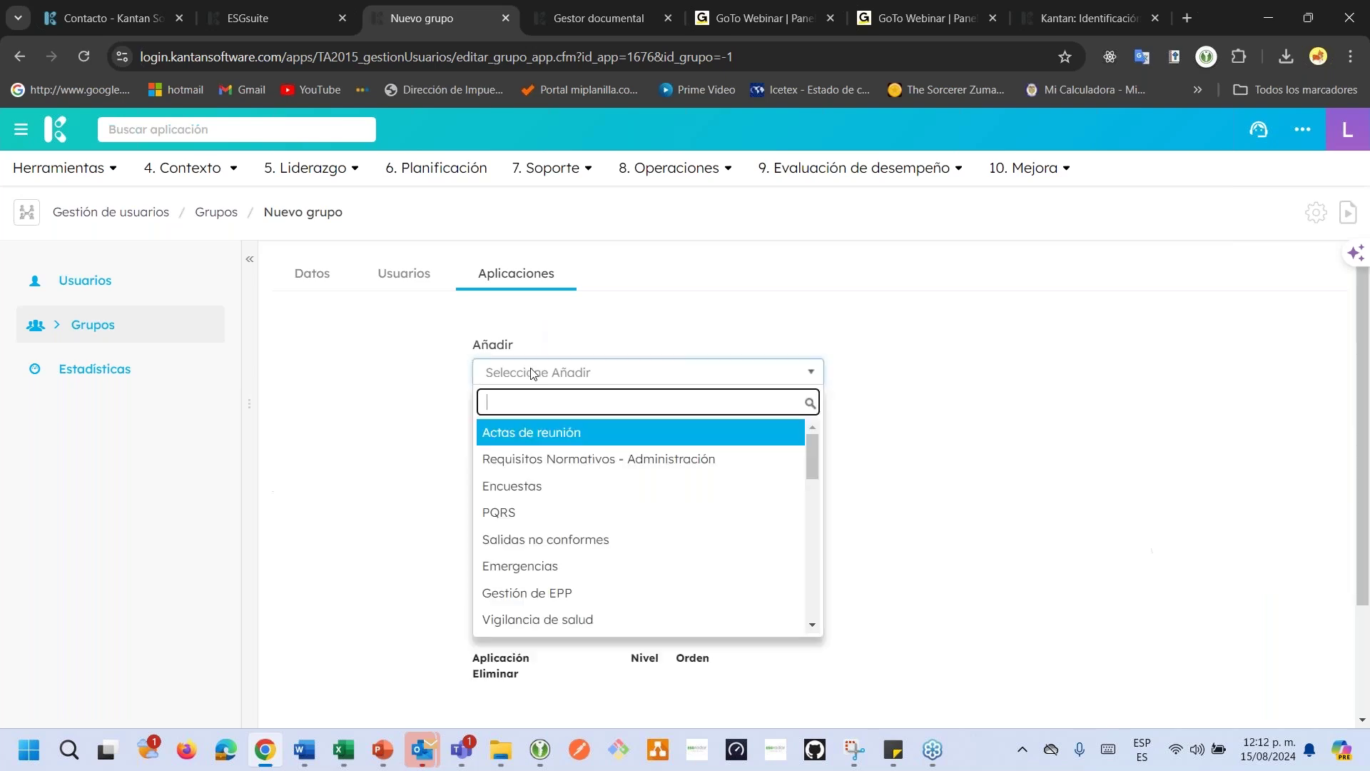
type("eva")
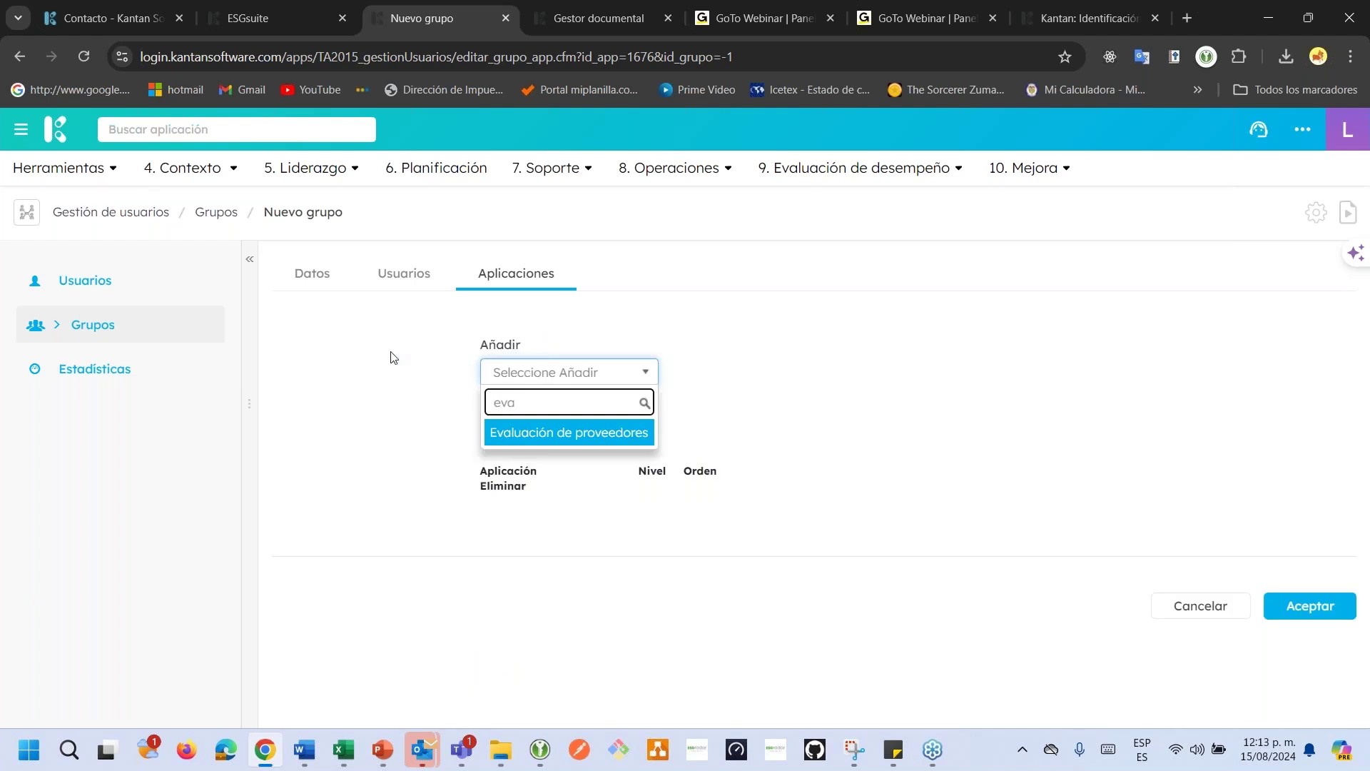
left_click(554, 433)
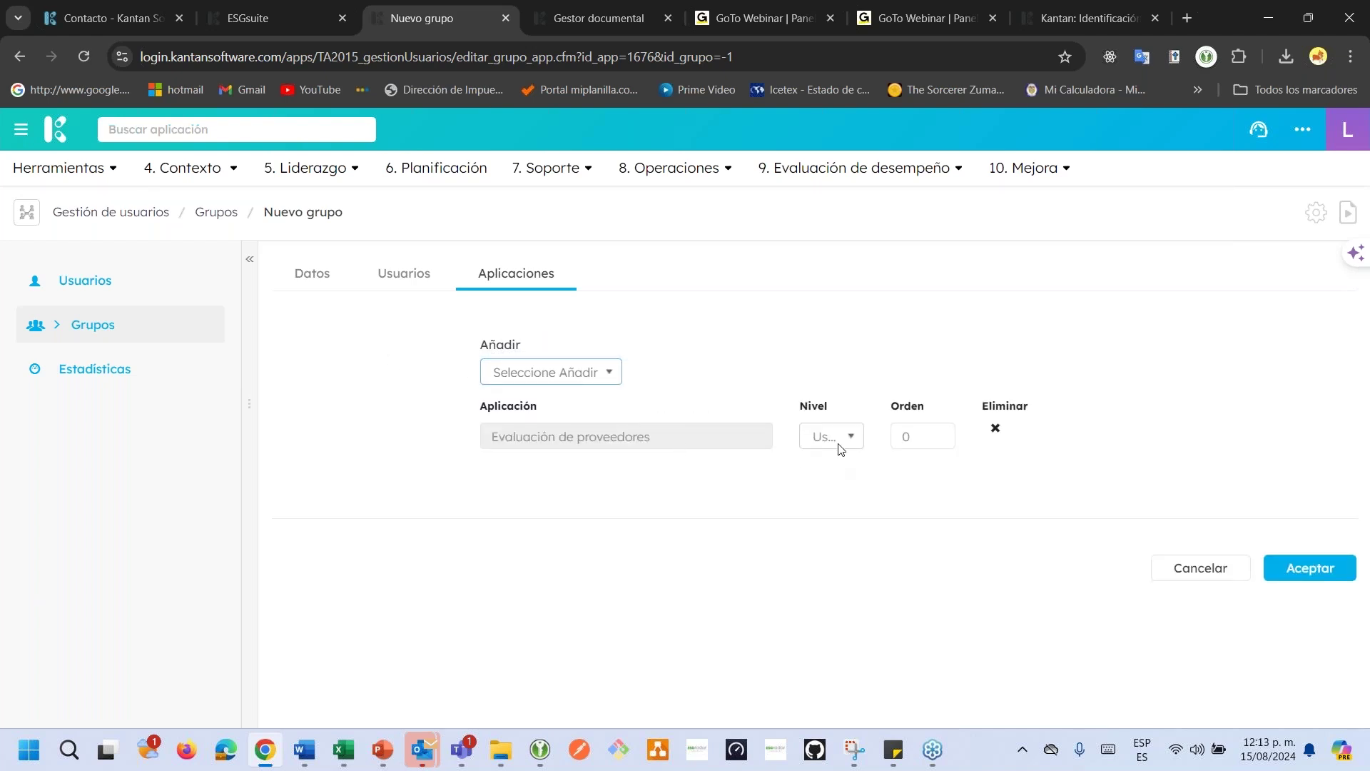
left_click(839, 439)
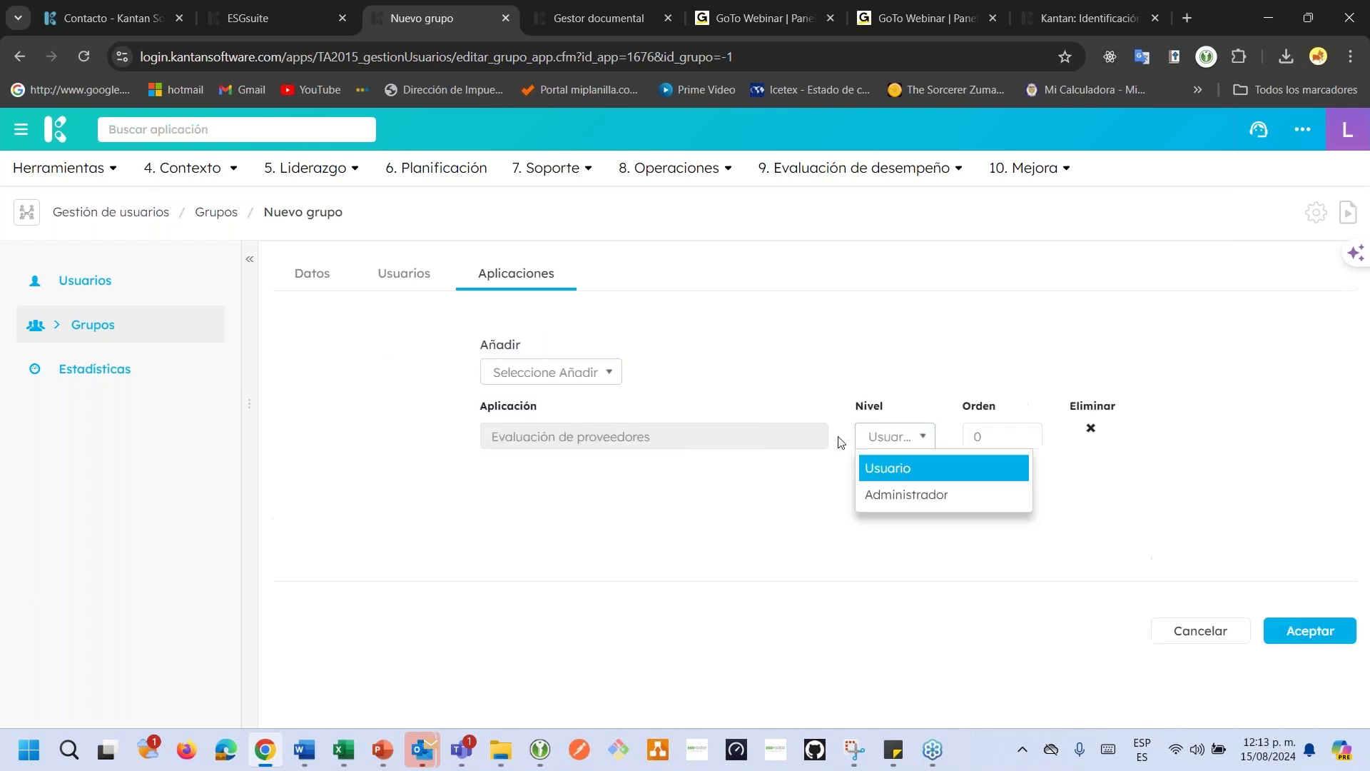
left_click(883, 480)
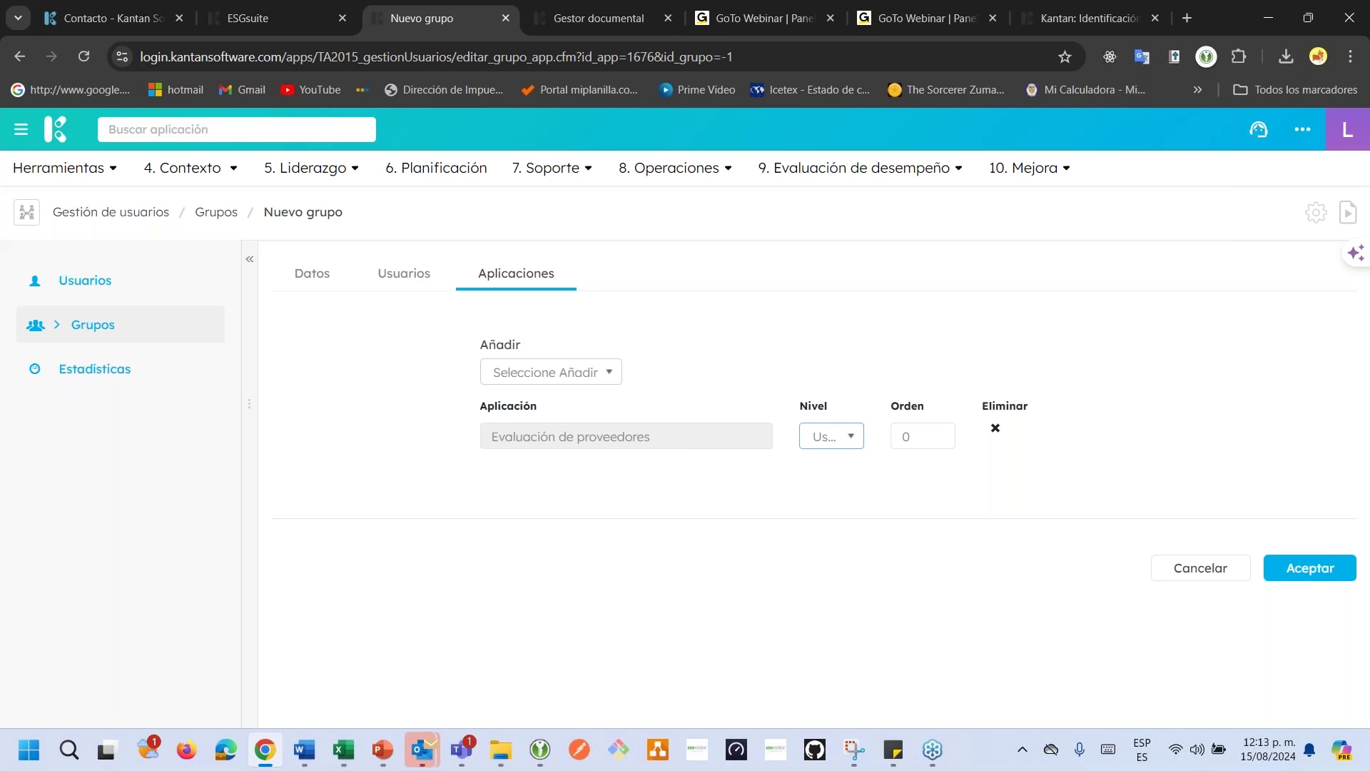
left_click(922, 438)
double_click(924, 438)
type("1")
Add the Inicio application to the group and return to the Grupos list.
left_click(511, 386)
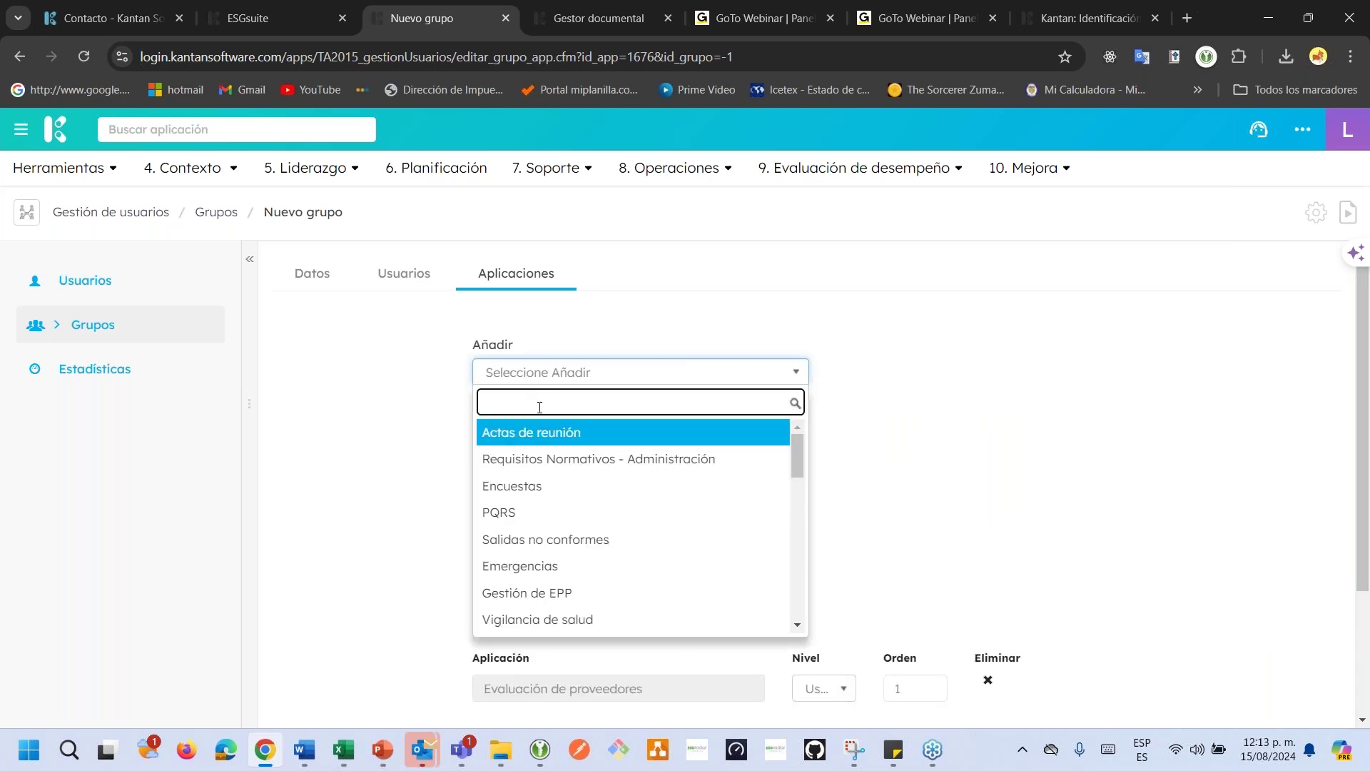
type("ini")
key("Return")
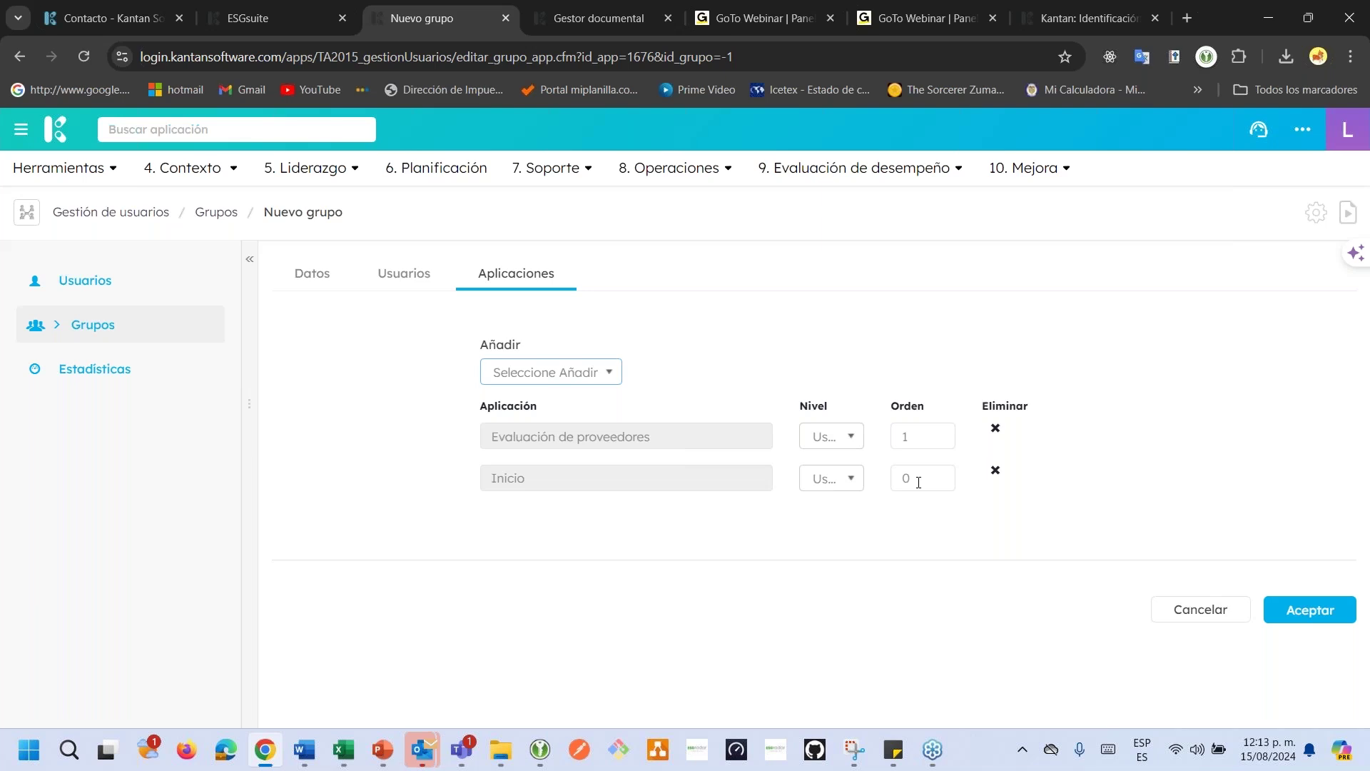
left_click(121, 332)
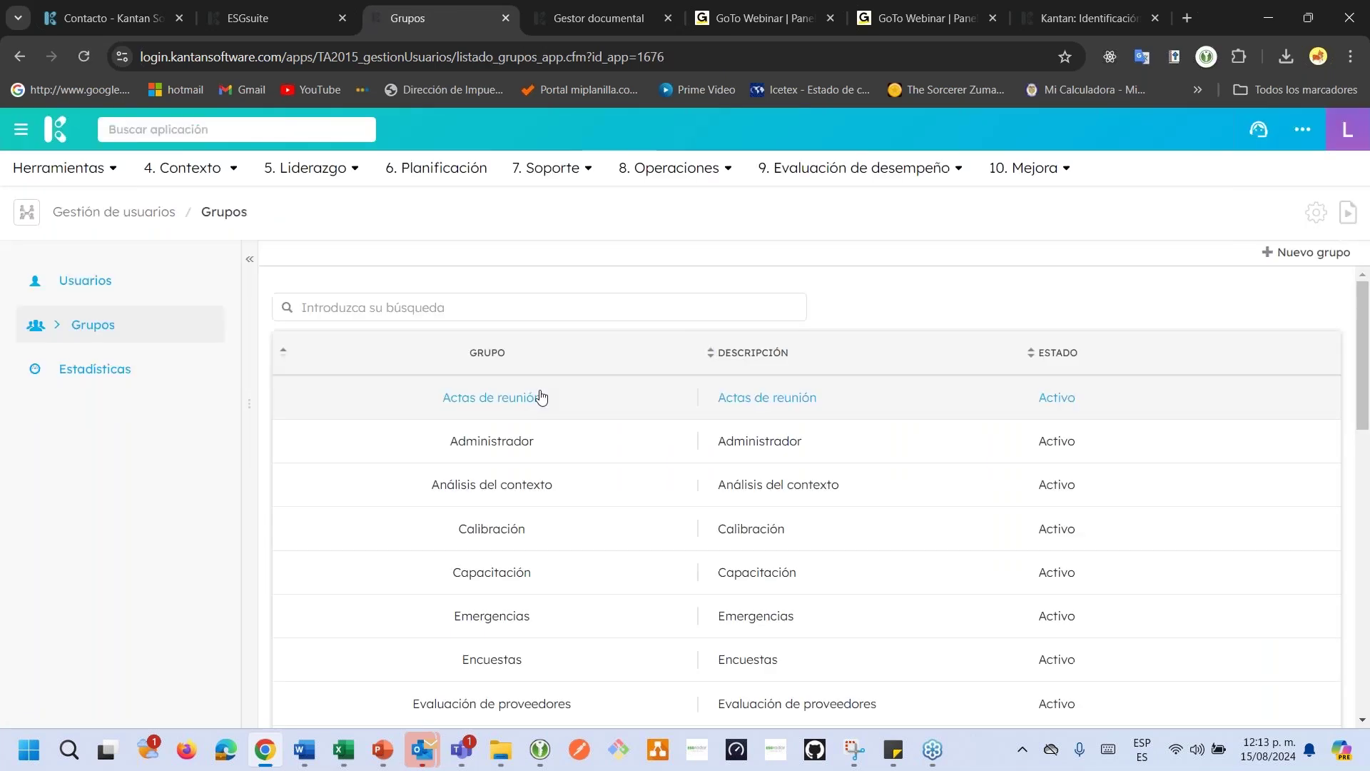
Search 'docu' and open the Gestor documental group's applications.
left_click(580, 305)
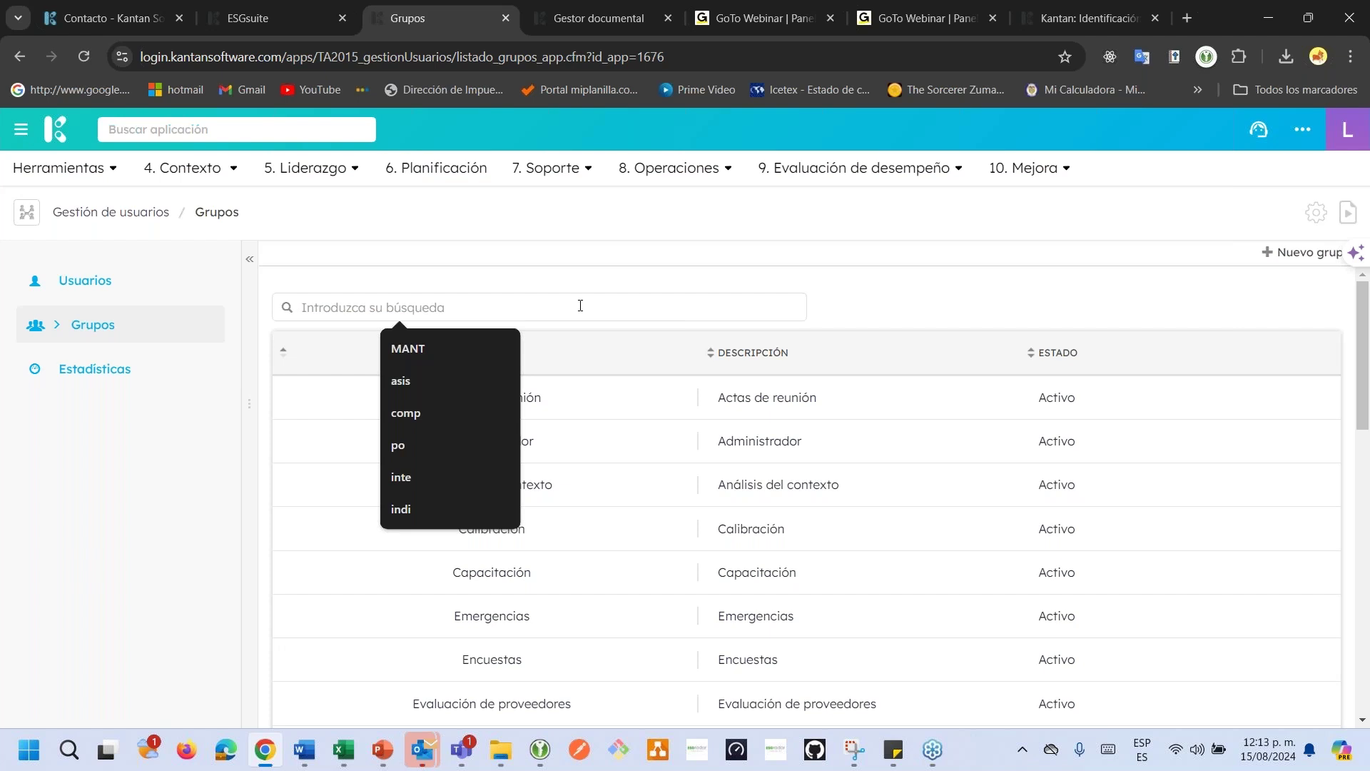
type("docu")
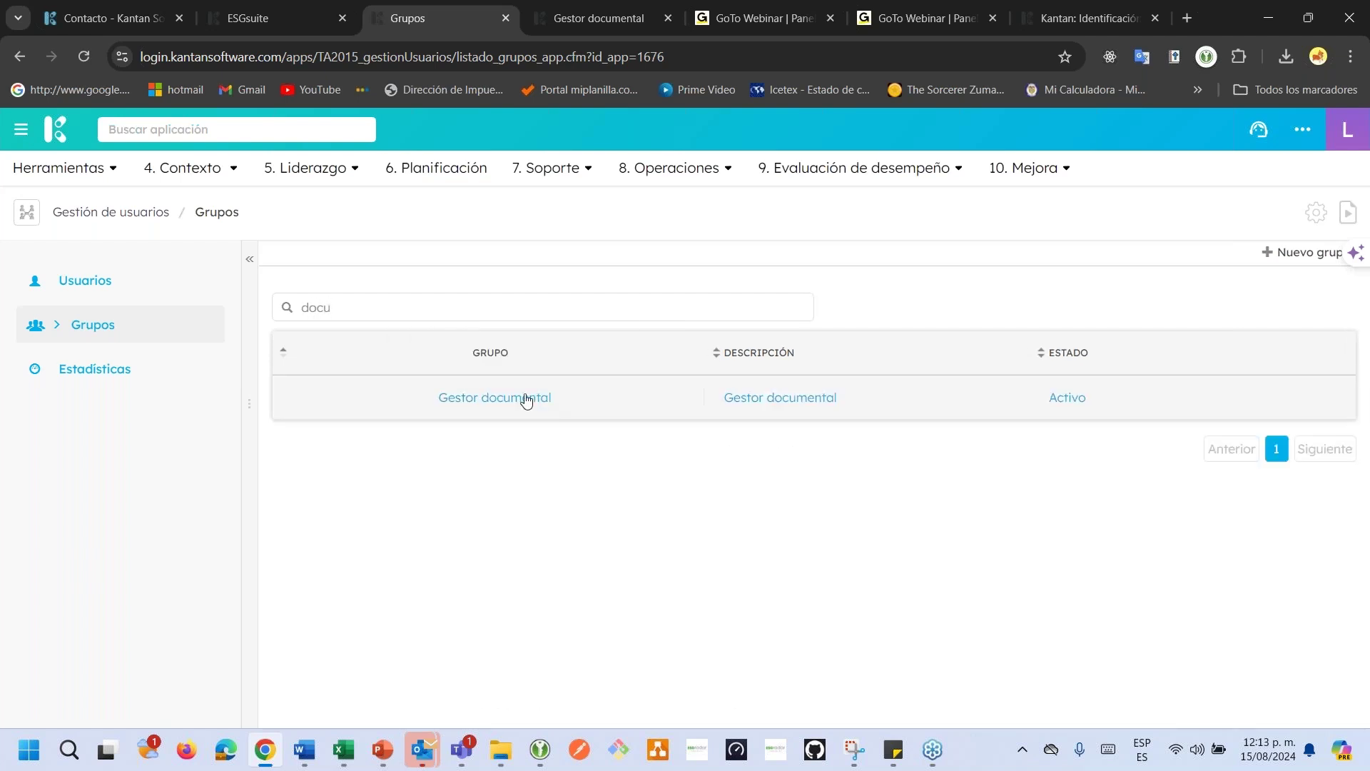
left_click(527, 398)
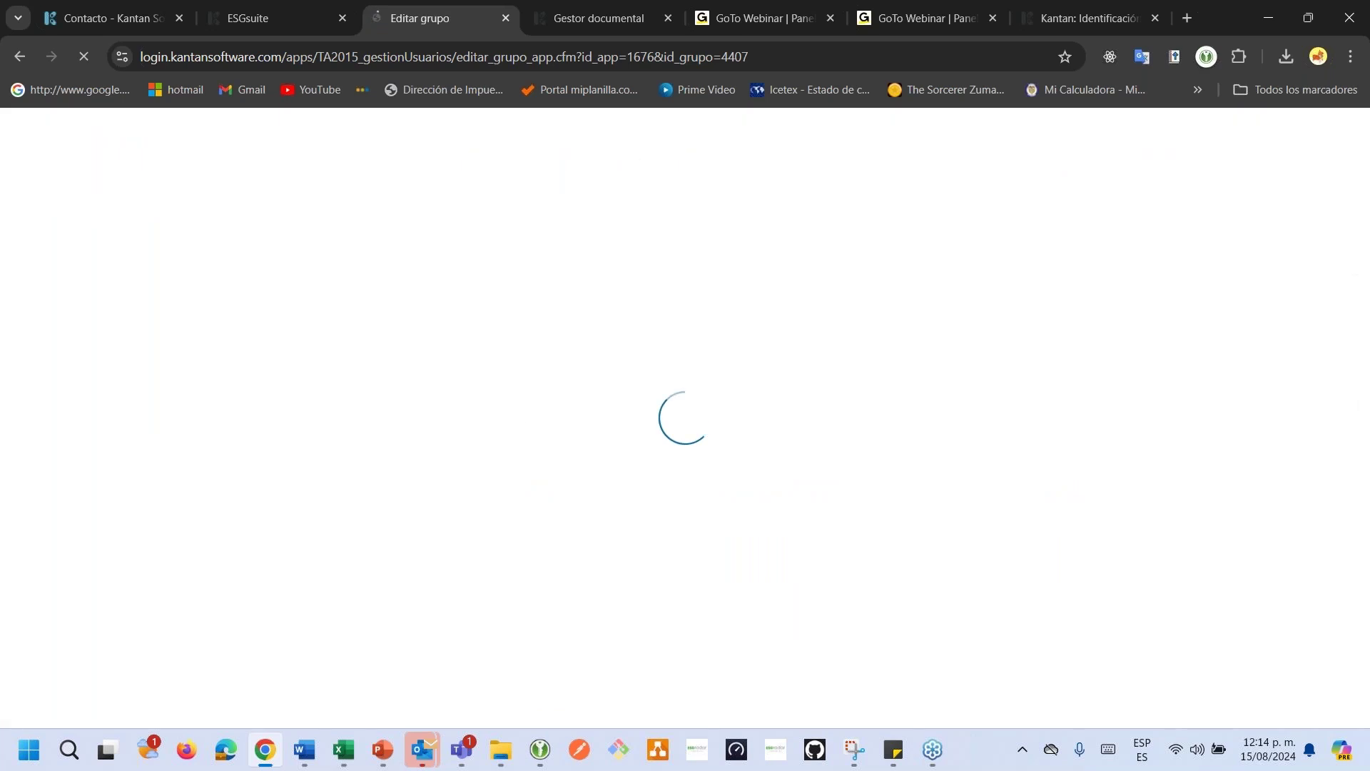
left_click(519, 280)
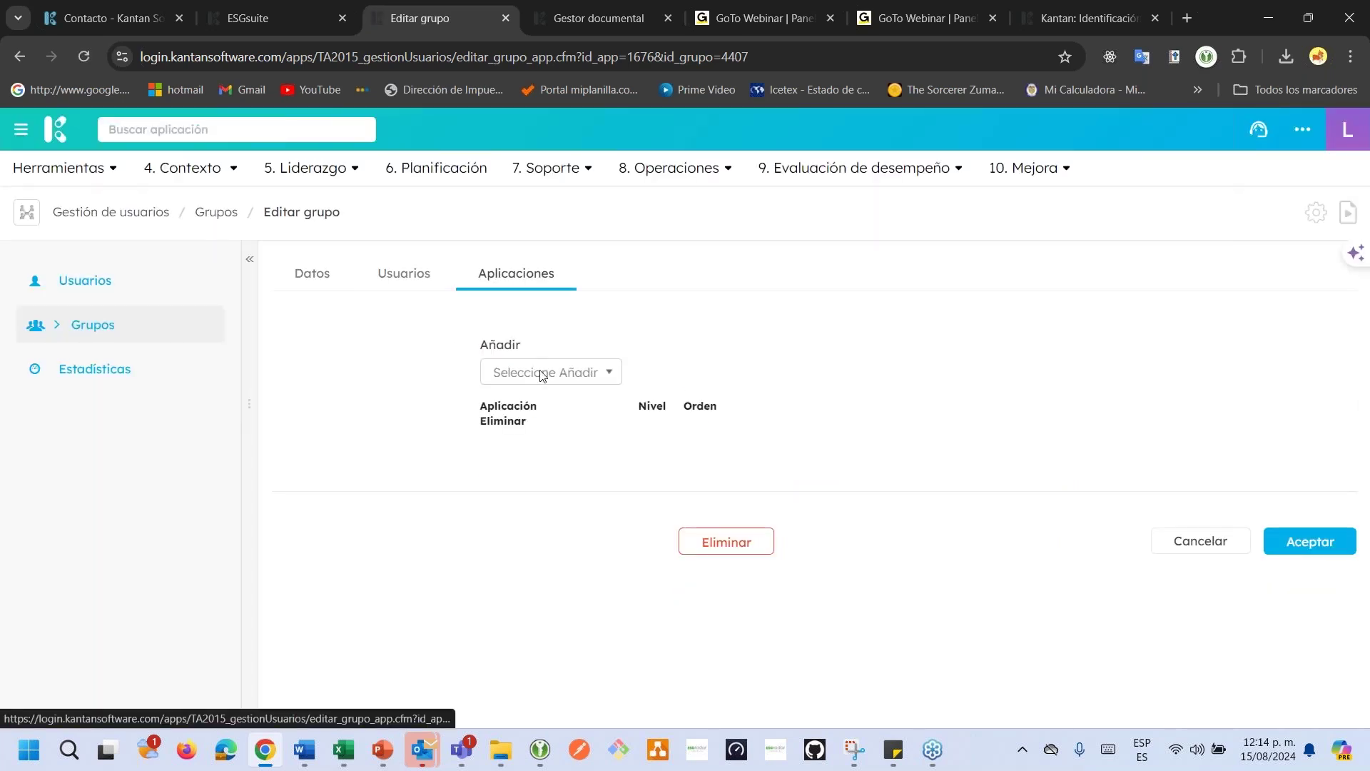
Add Gestor Documental with order 1 and save the group with Aceptar.
left_click(542, 373)
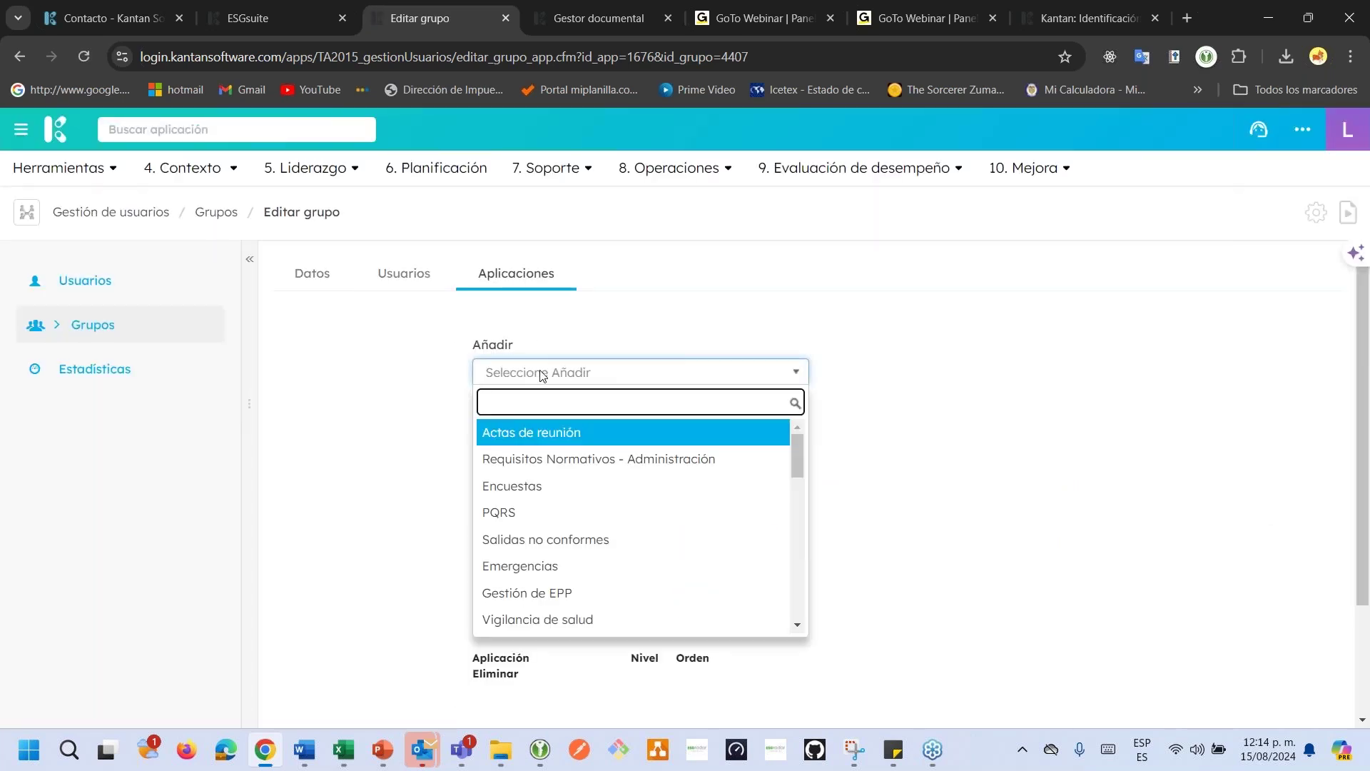
type("doc")
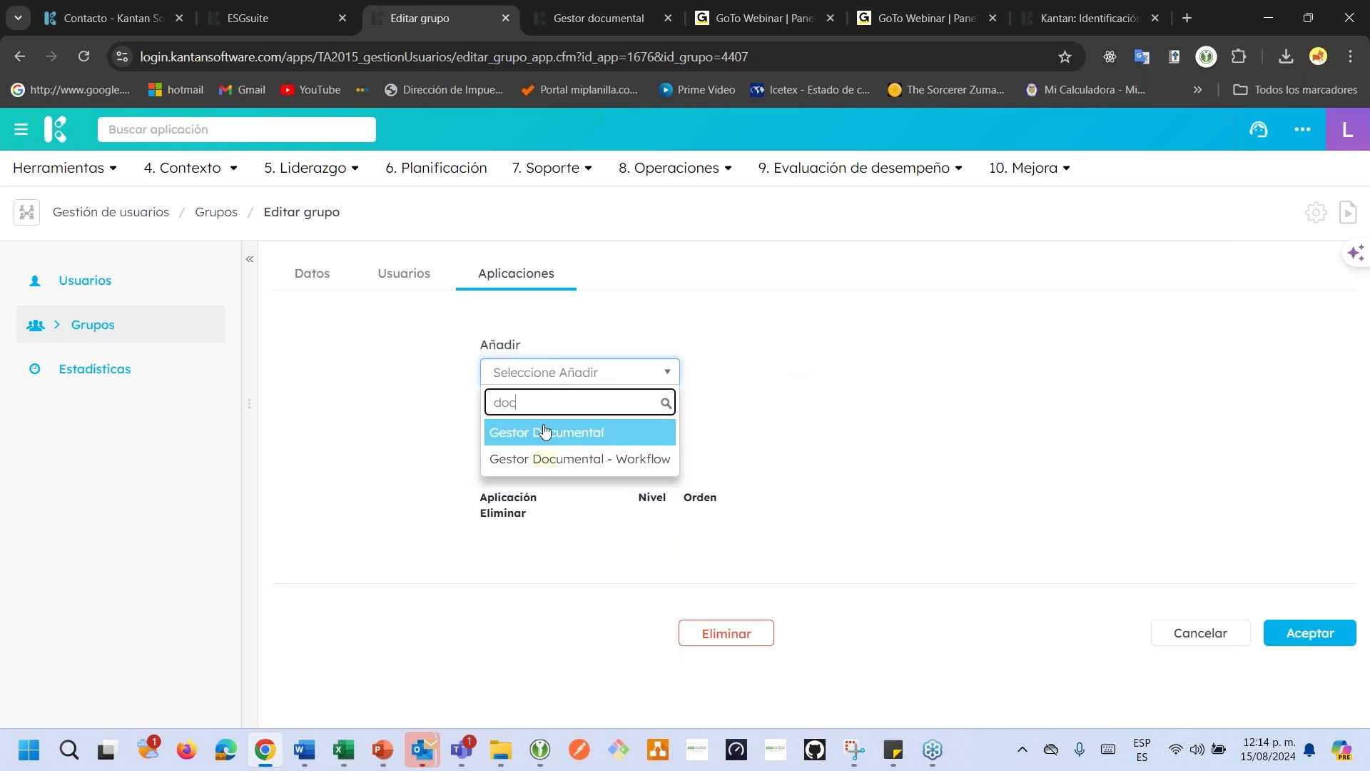
left_click(543, 431)
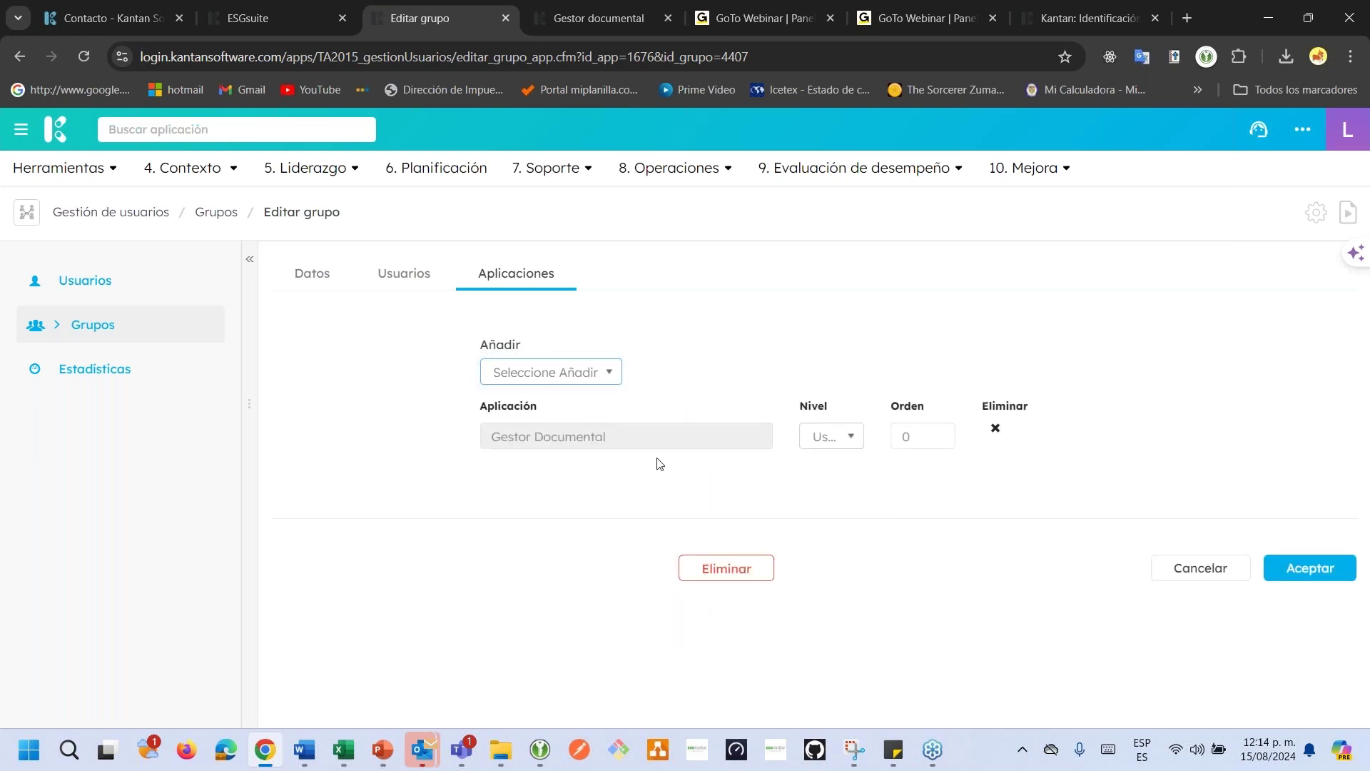
double_click(920, 440)
type("1")
left_click(1306, 566)
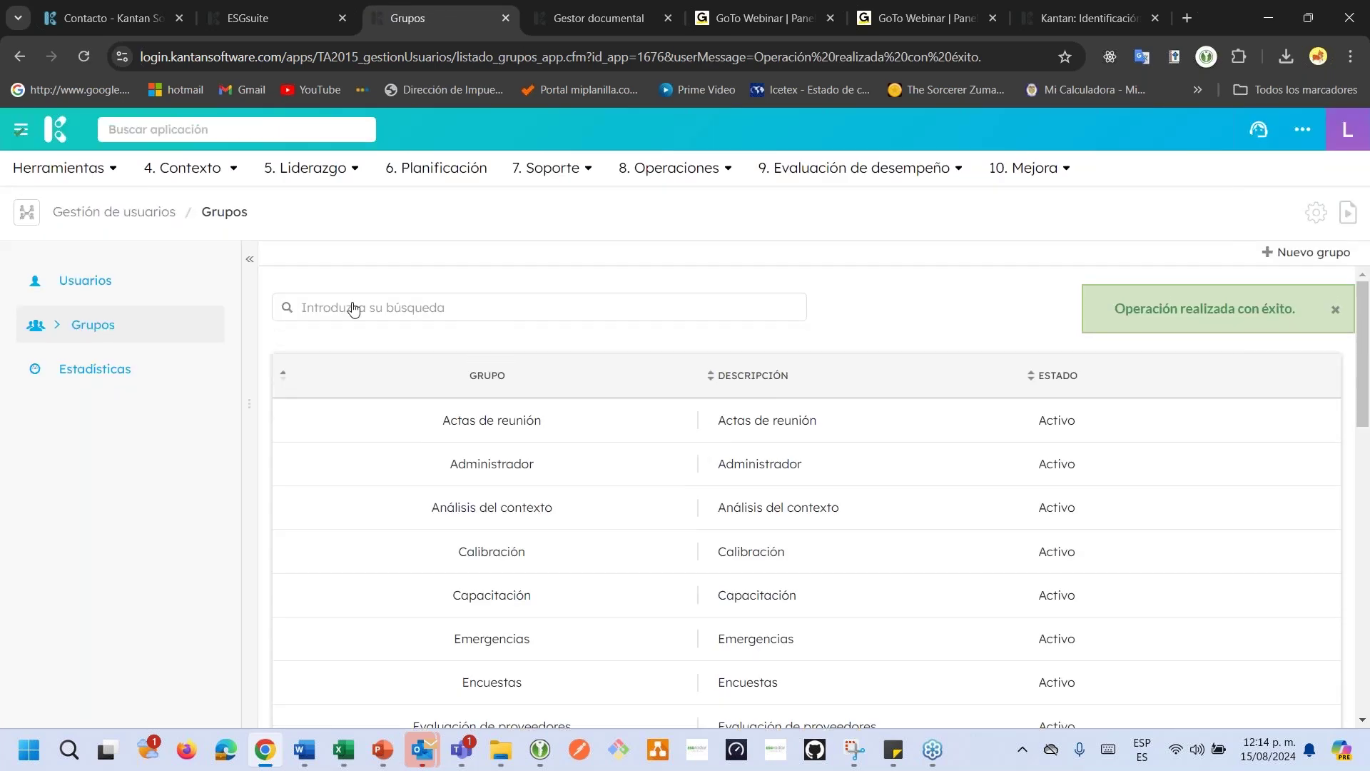
Start a Nuevo usuario from Usuarios, looking over its Clave and Configuración tabs.
left_click(109, 283)
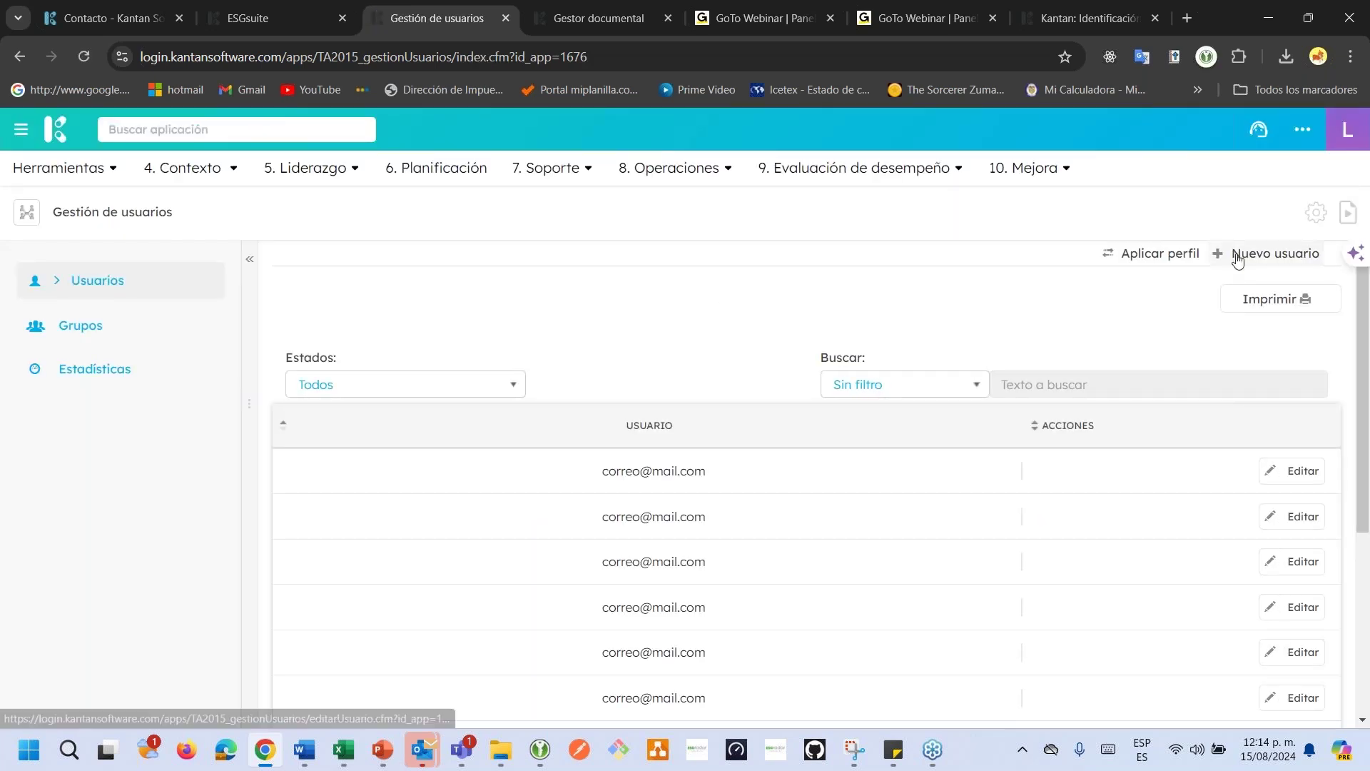
left_click(1238, 255)
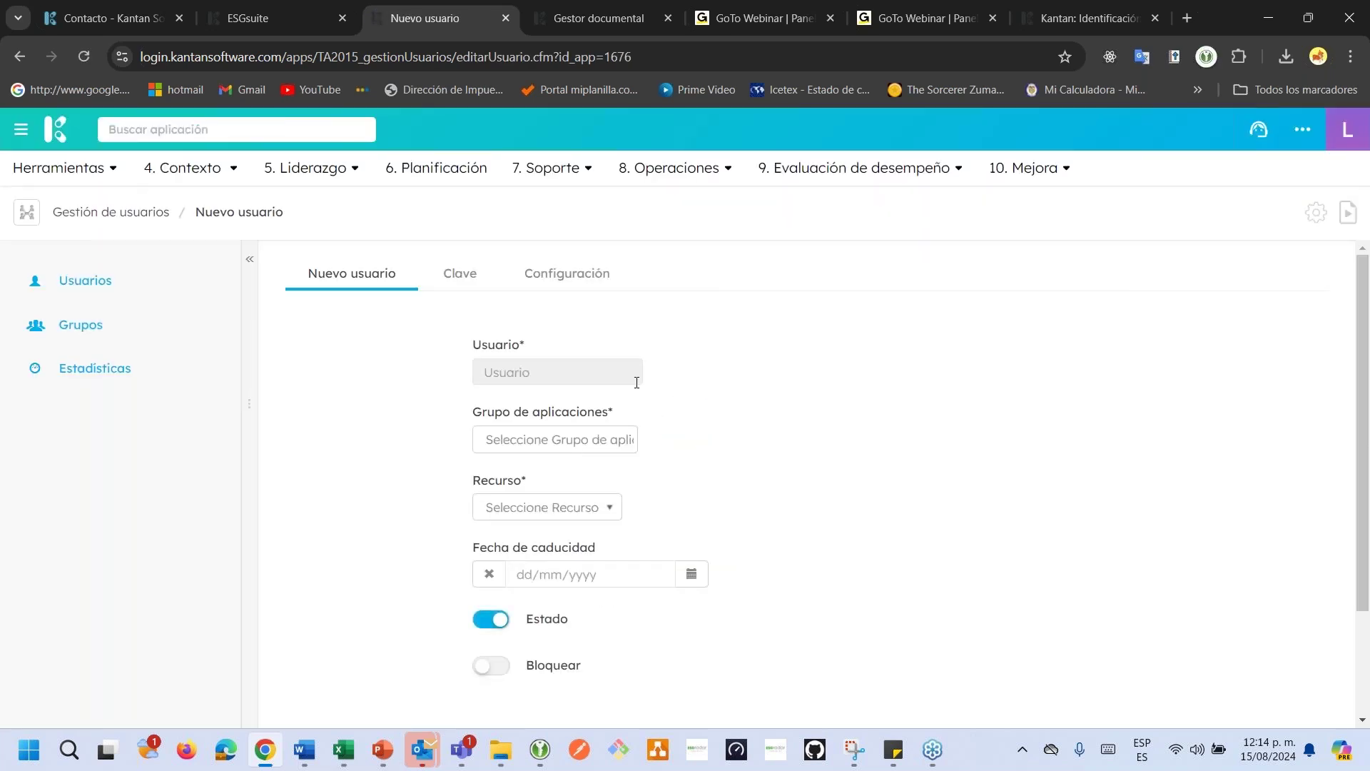
scroll(464, 300, "down", 1)
scroll(460, 310, "up", 1)
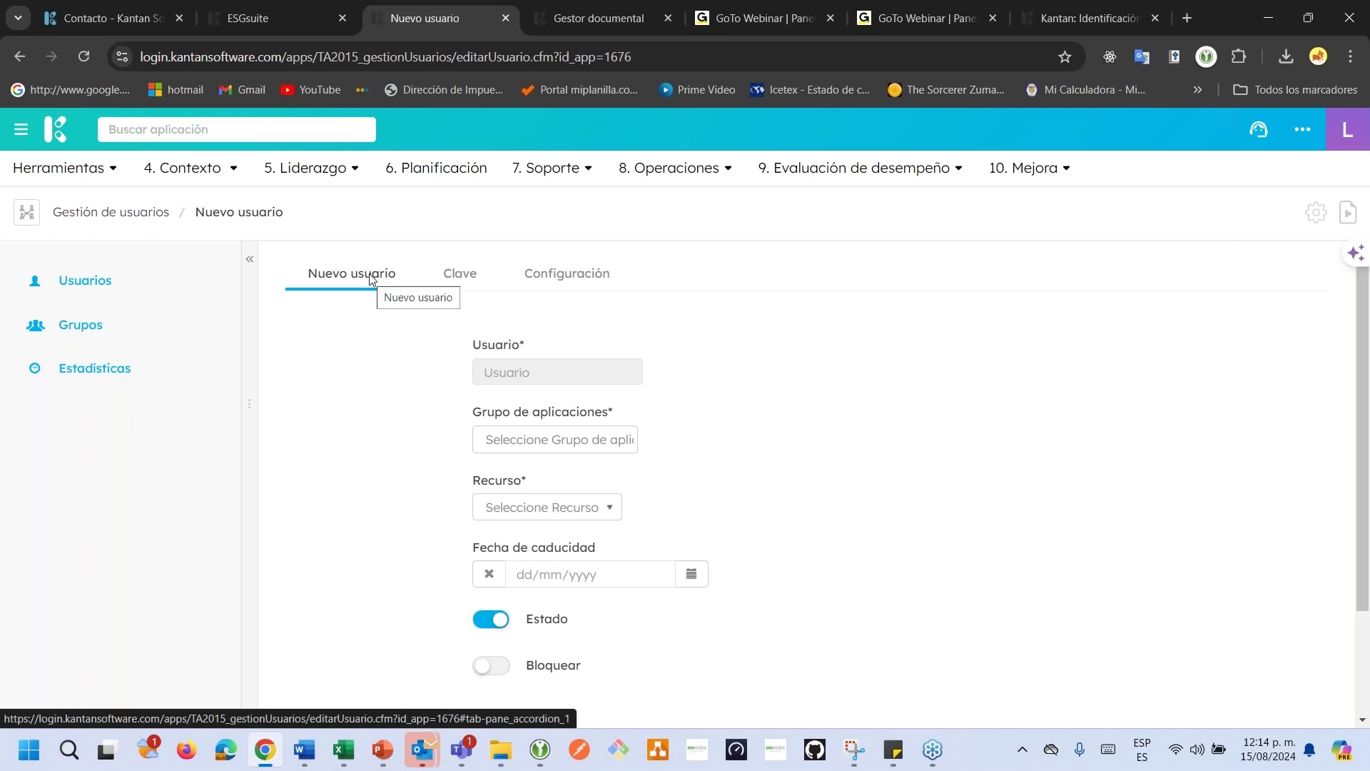
left_click(463, 276)
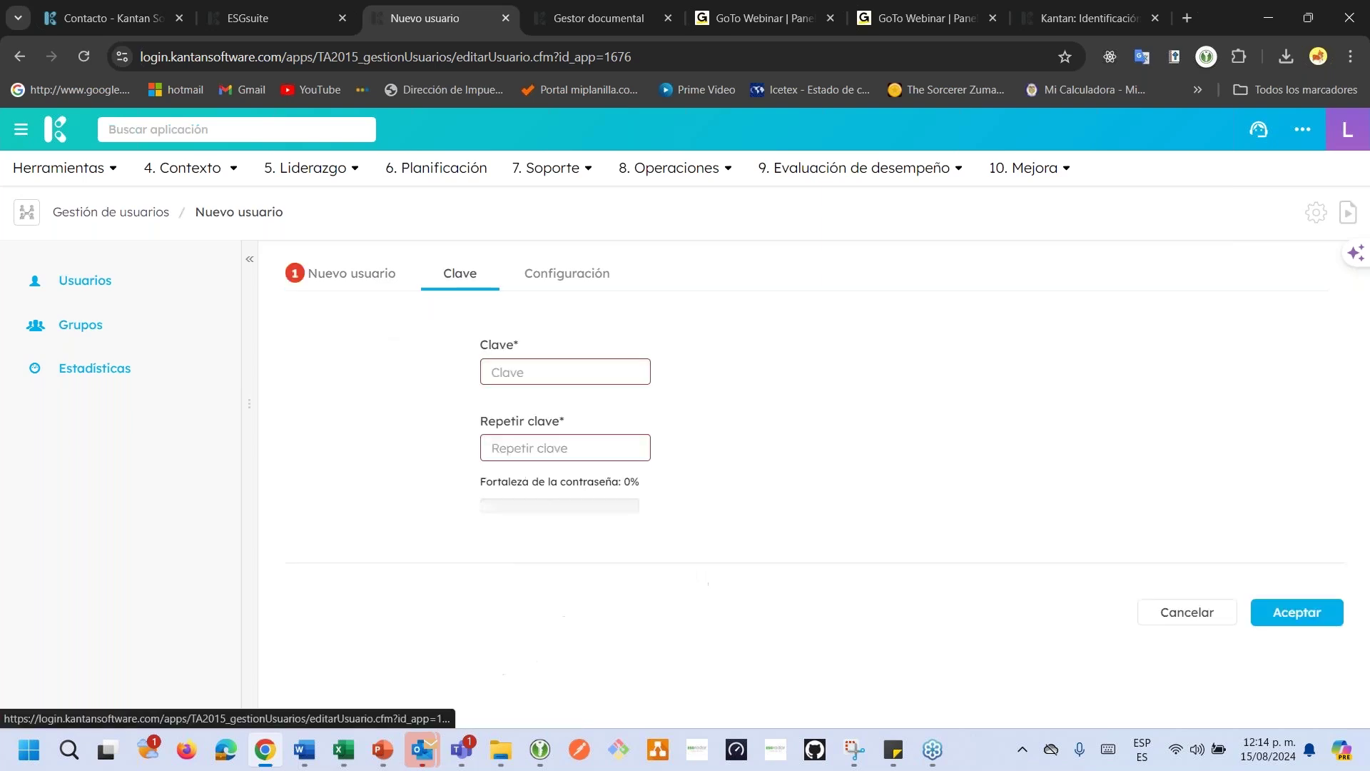
left_click(529, 284)
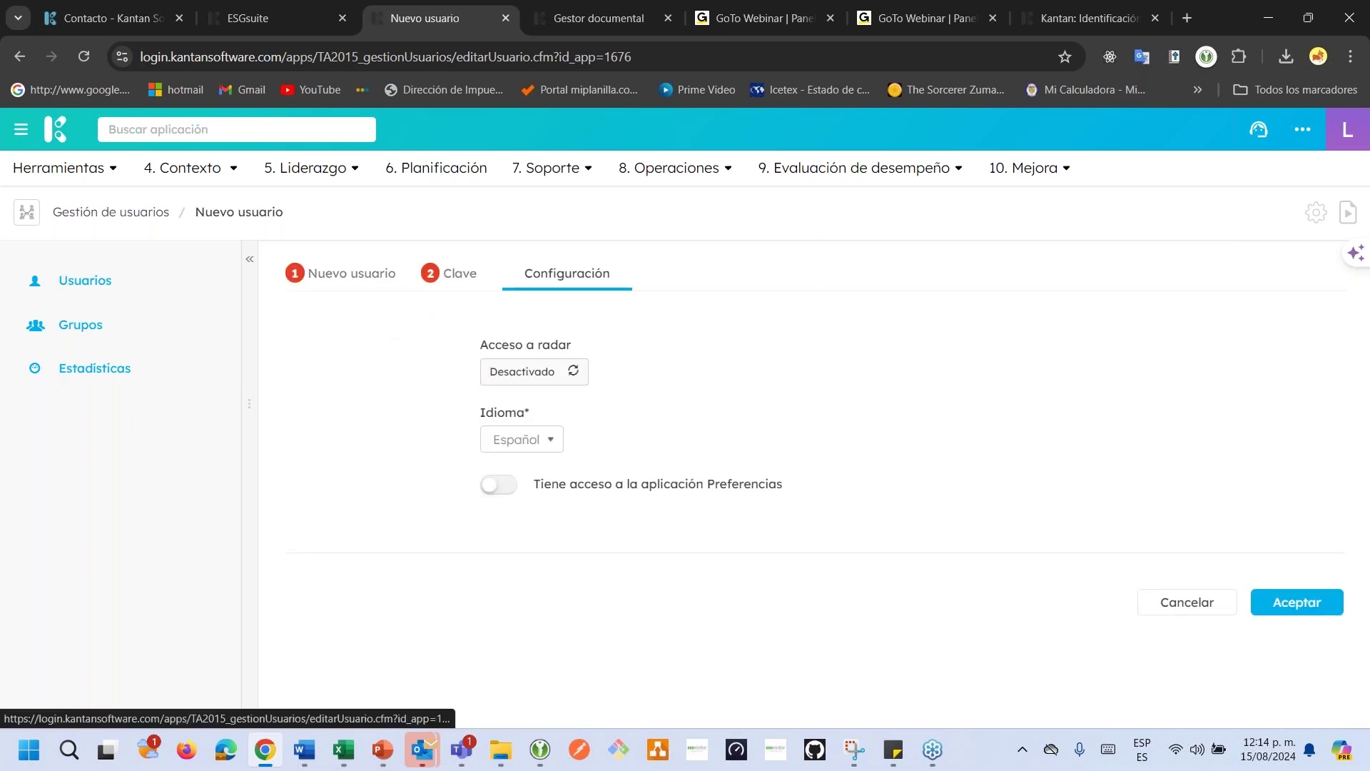
left_click(324, 280)
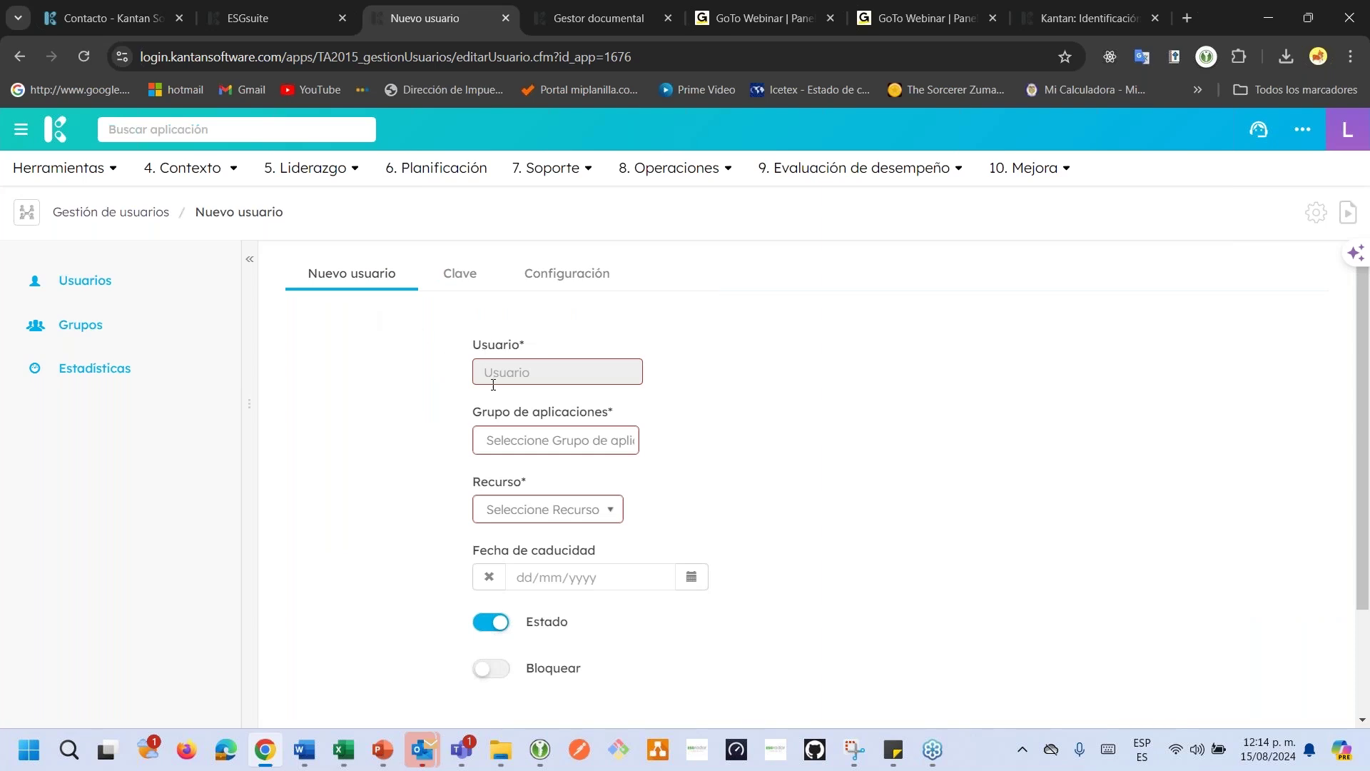
Choose the second employee as Recurso and select the generated username.
left_click(555, 510)
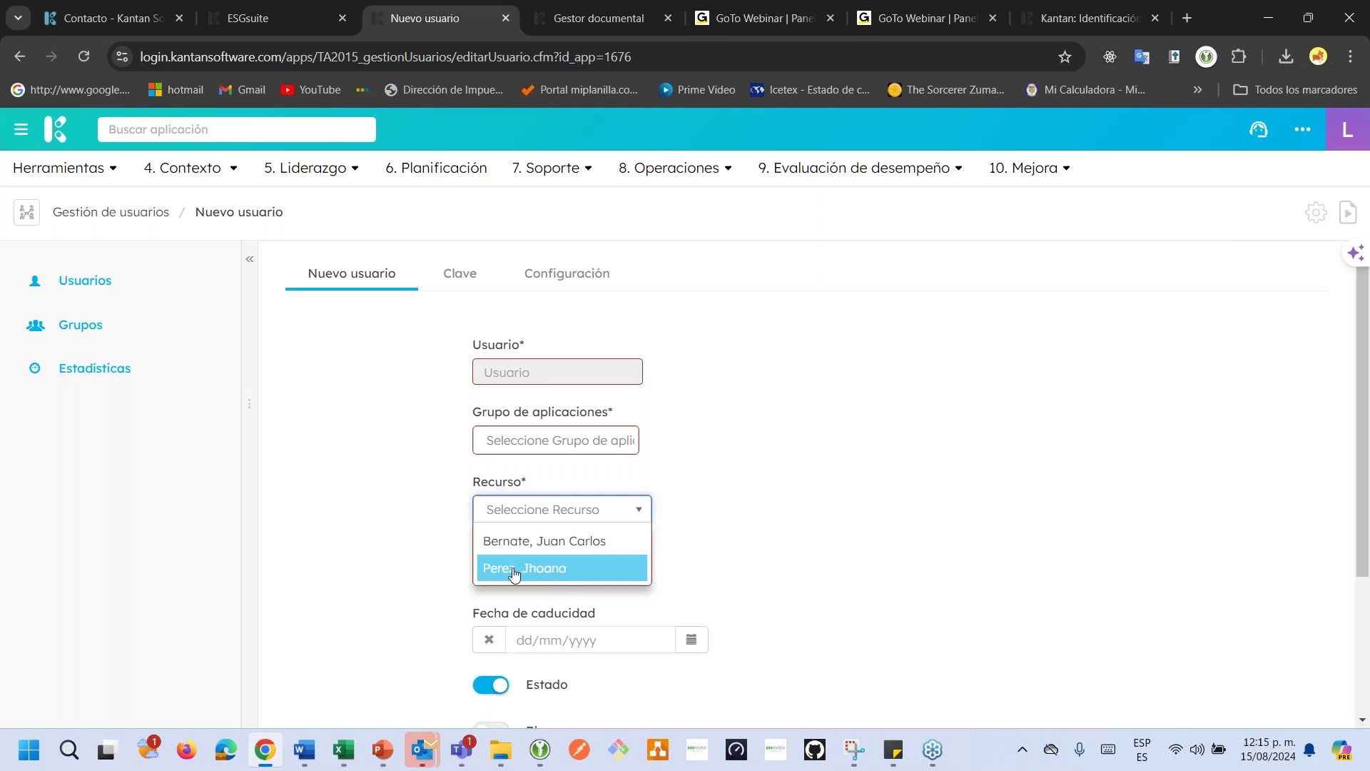
left_click(514, 569)
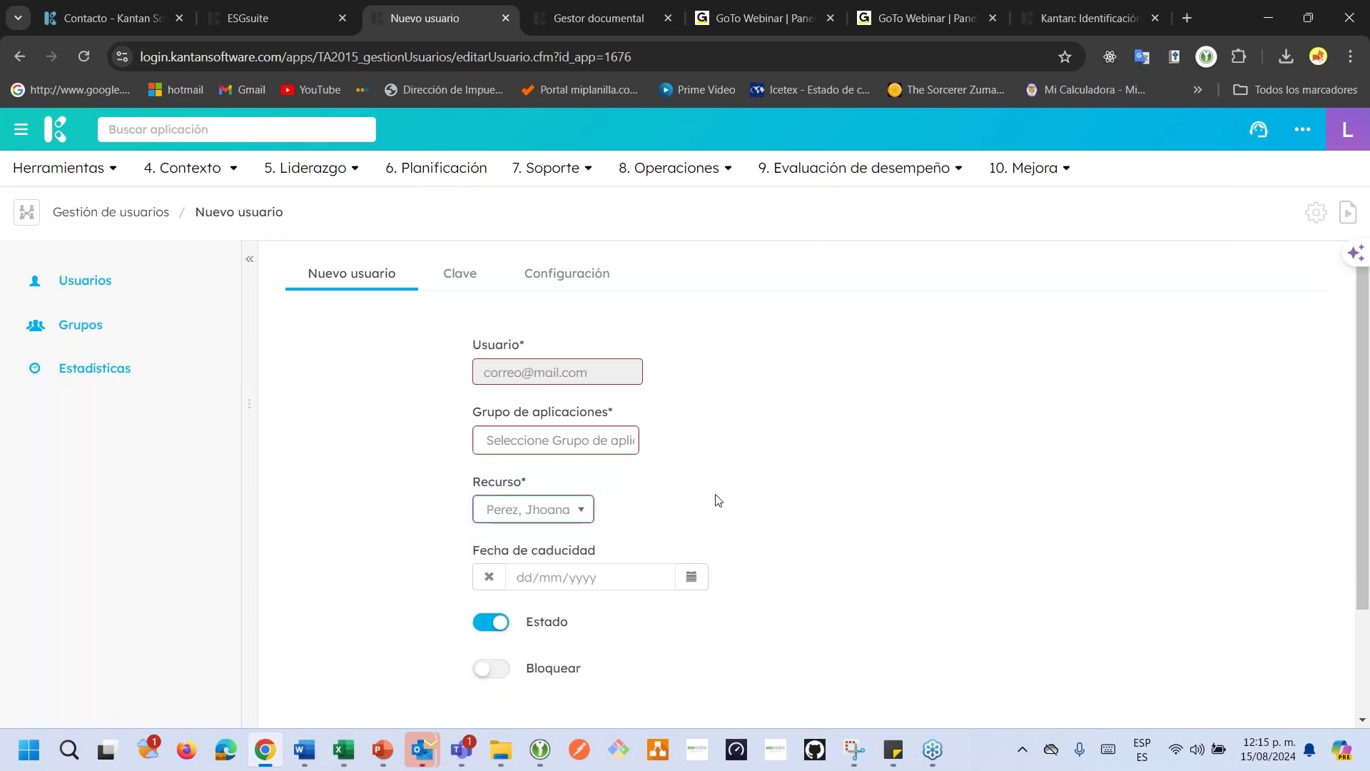
left_click_drag(589, 371, 476, 371)
key("ctrl+c")
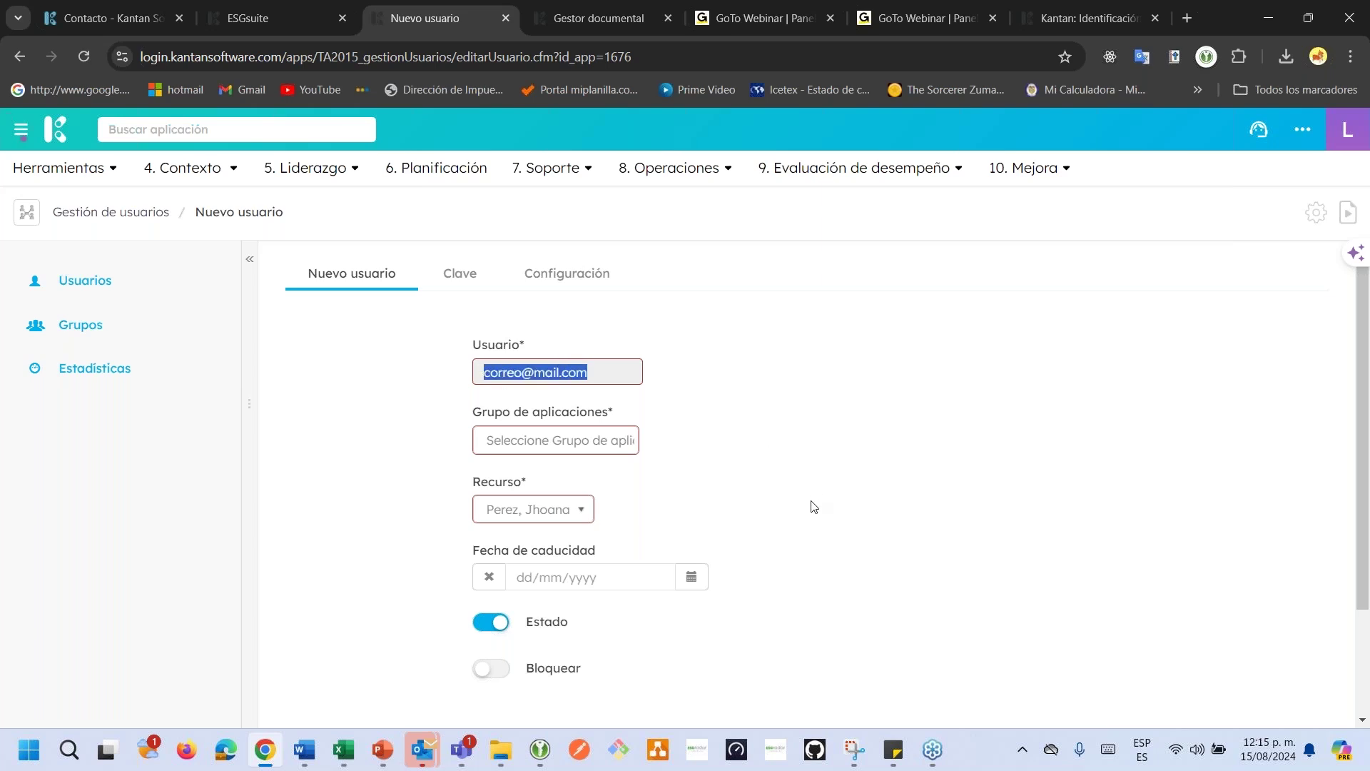
left_click(66, 749)
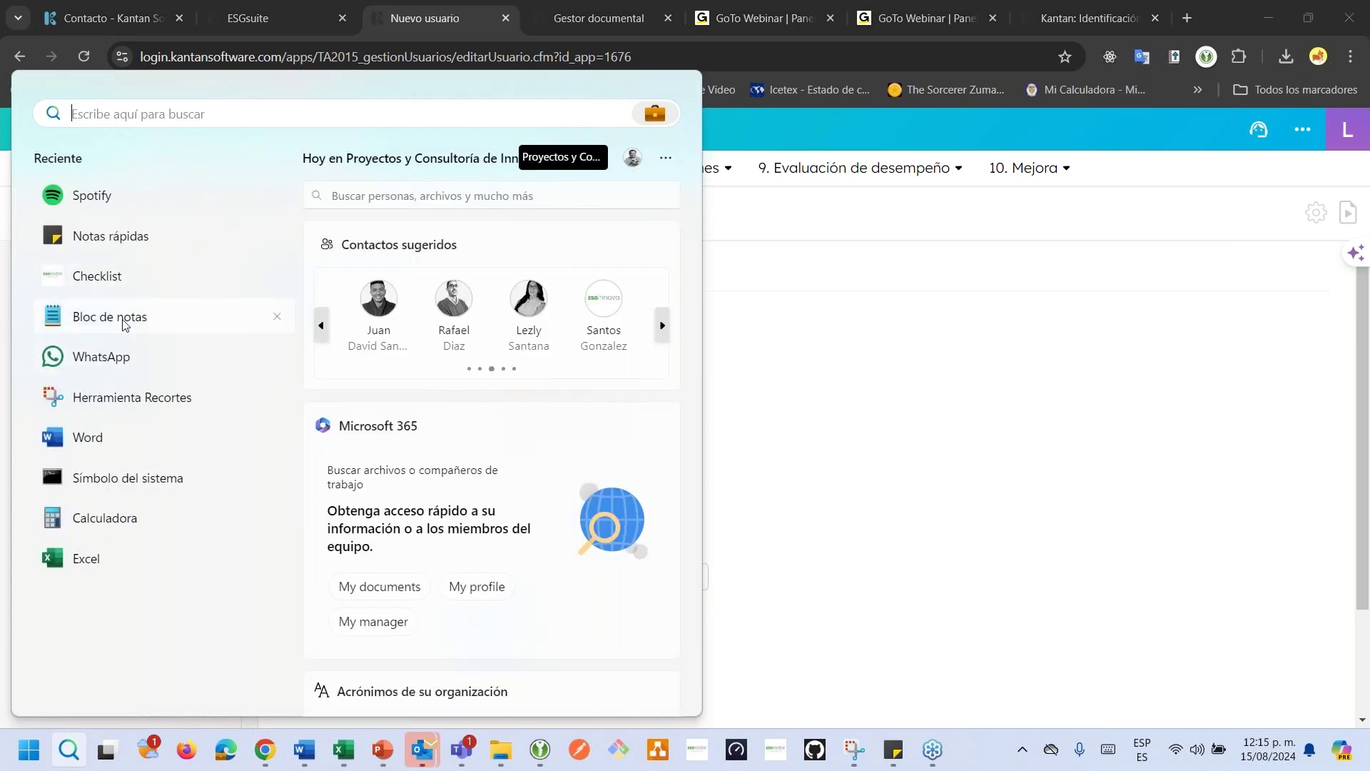
In Credenciales.txt, add a line with the new username, ' /', and the existing password.
left_click(165, 318)
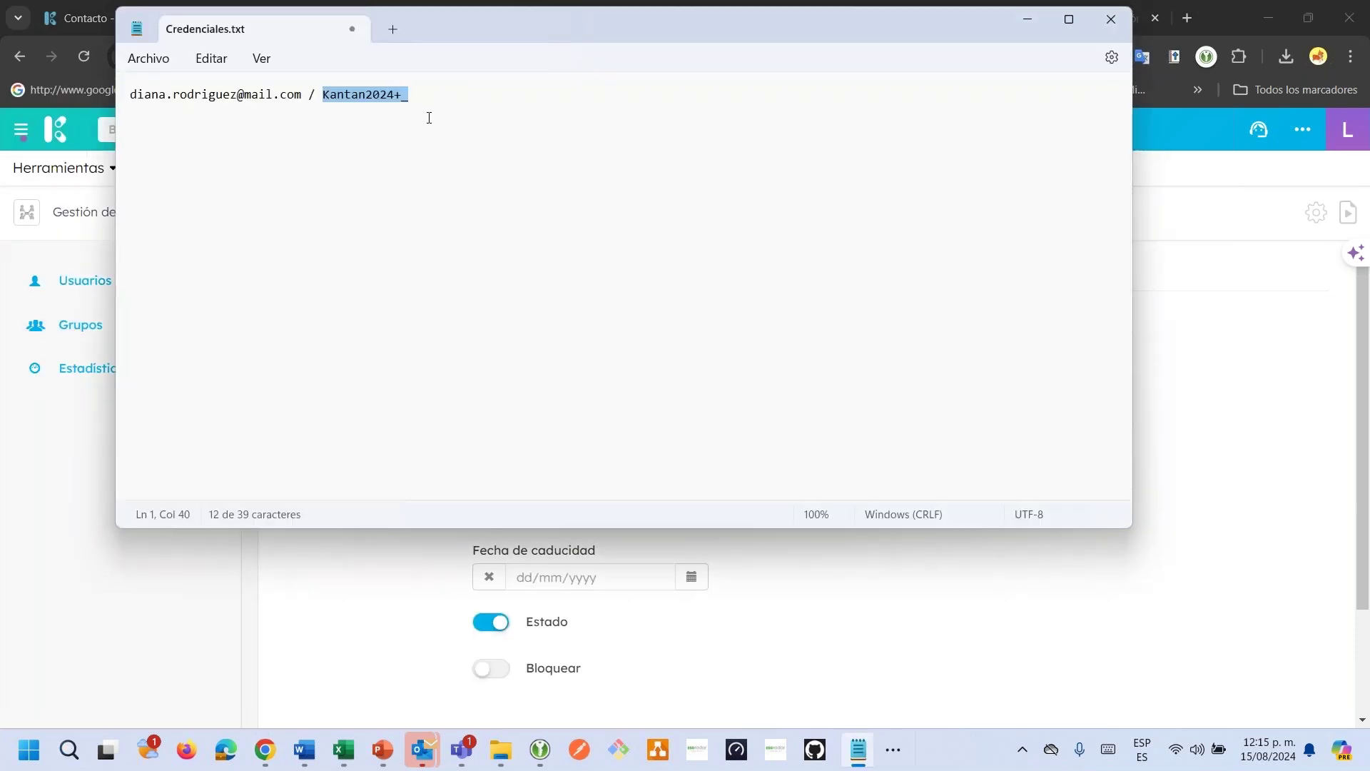
left_click(428, 120)
key("Return")
key("Return")
key("ctrl+v")
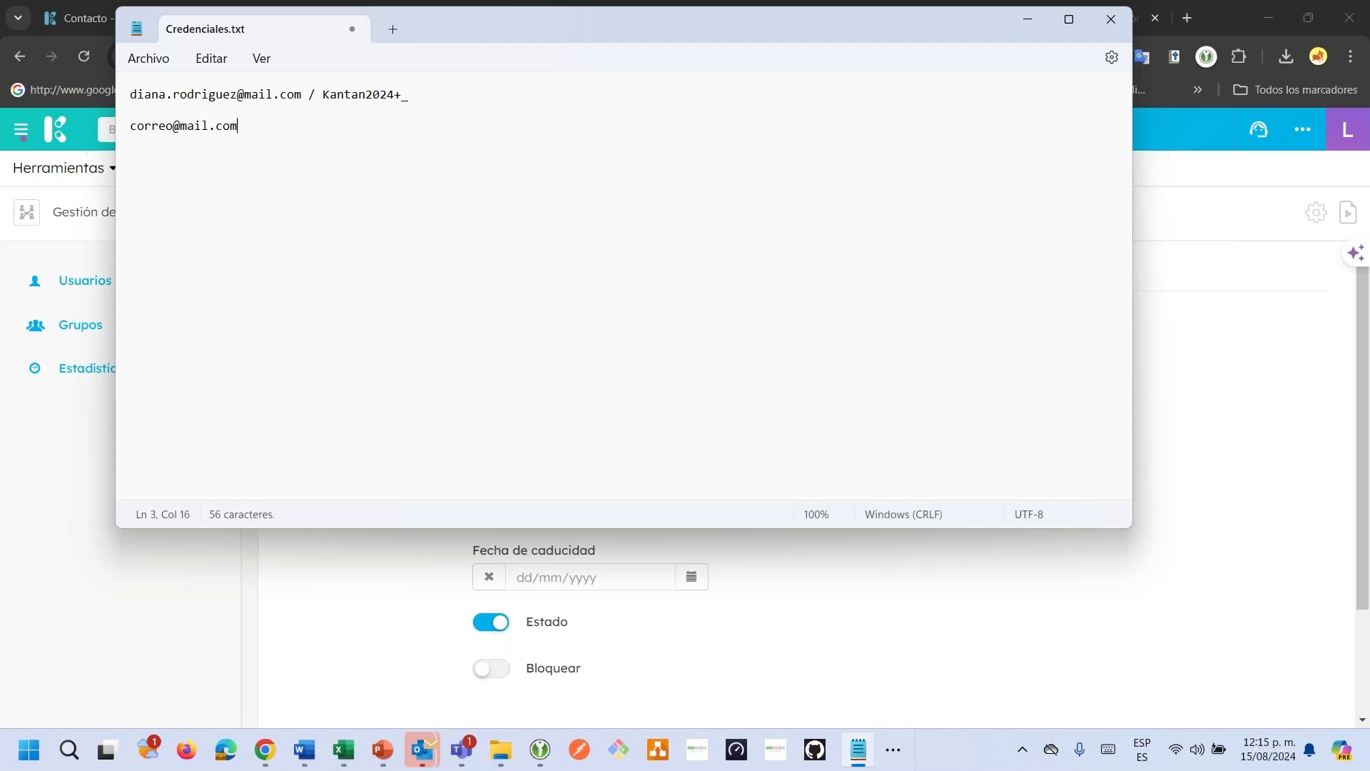
type("/")
mouse_move(322, 95)
left_mouse_down()
mouse_move(419, 107)
mouse_move(319, 91)
left_mouse_up()
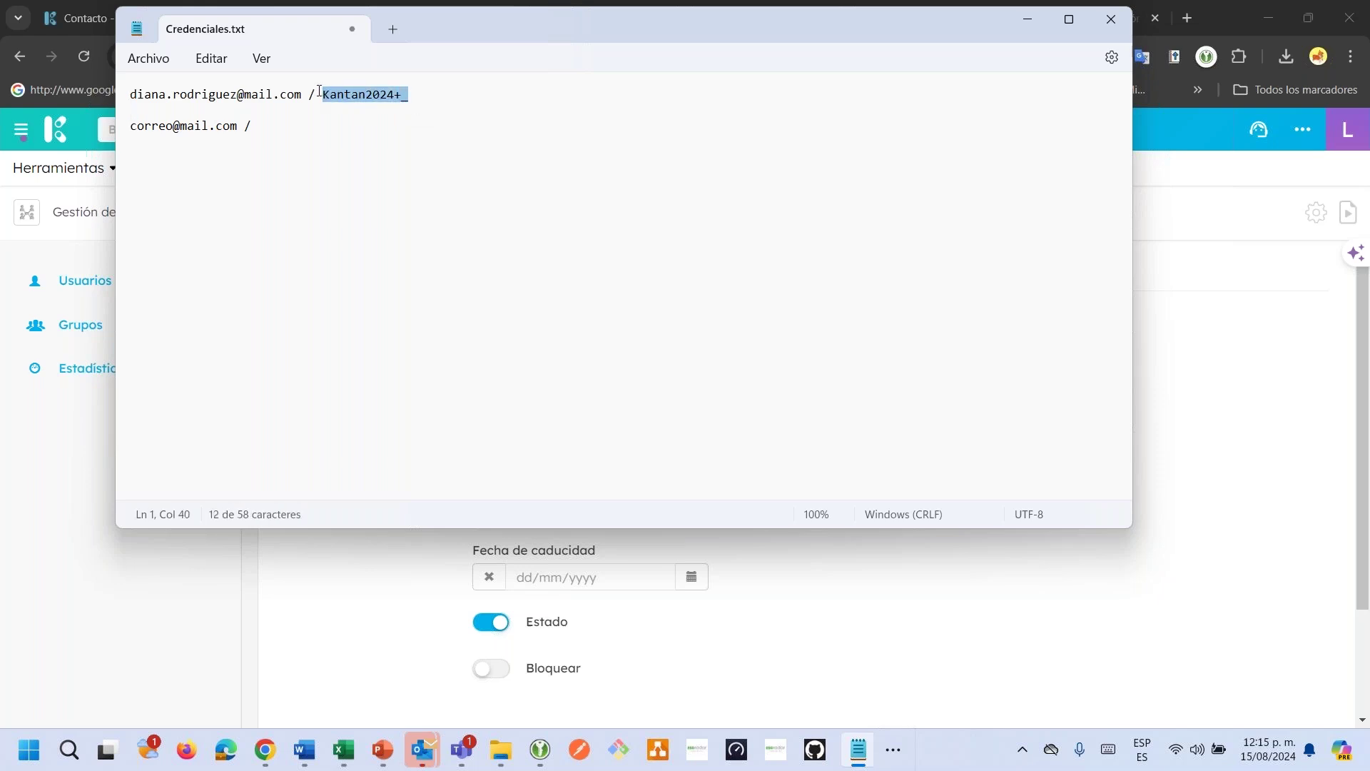
left_click(273, 137)
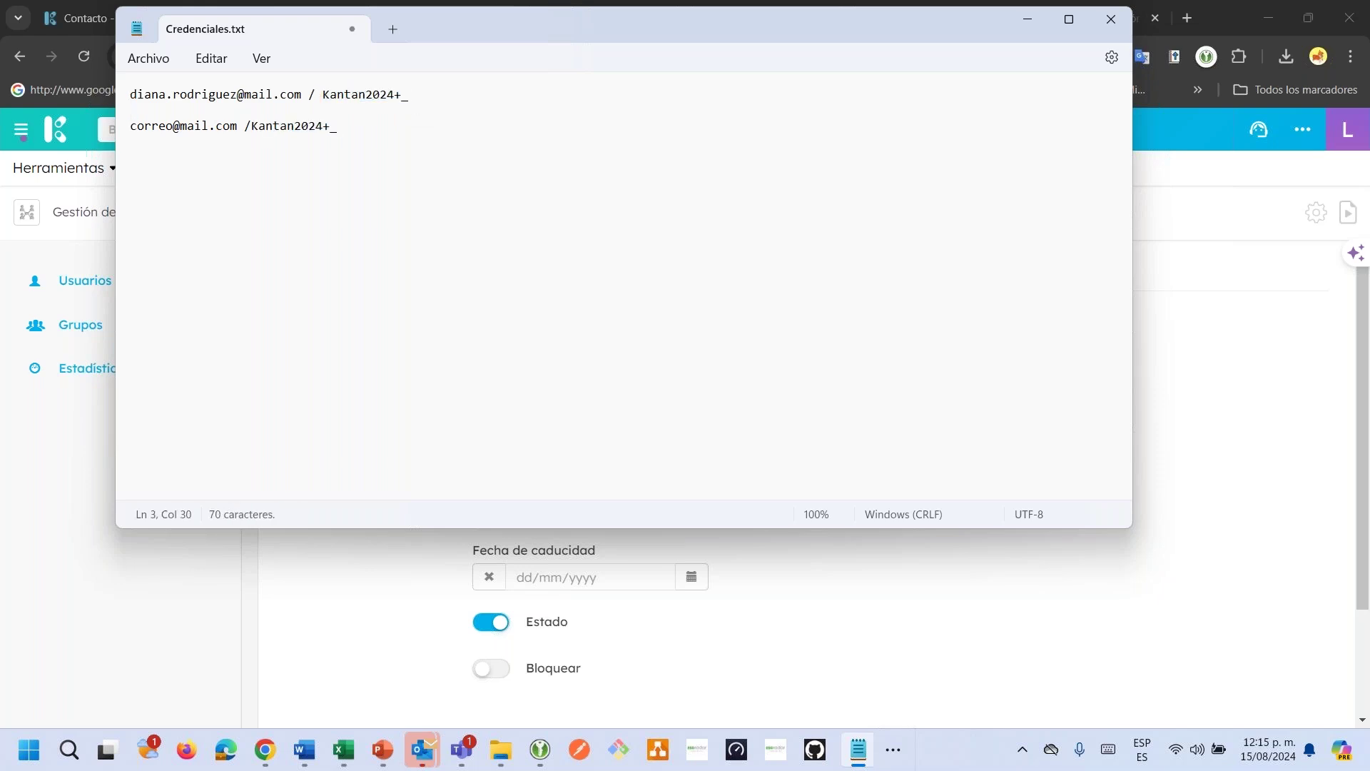
key("alt+Tab")
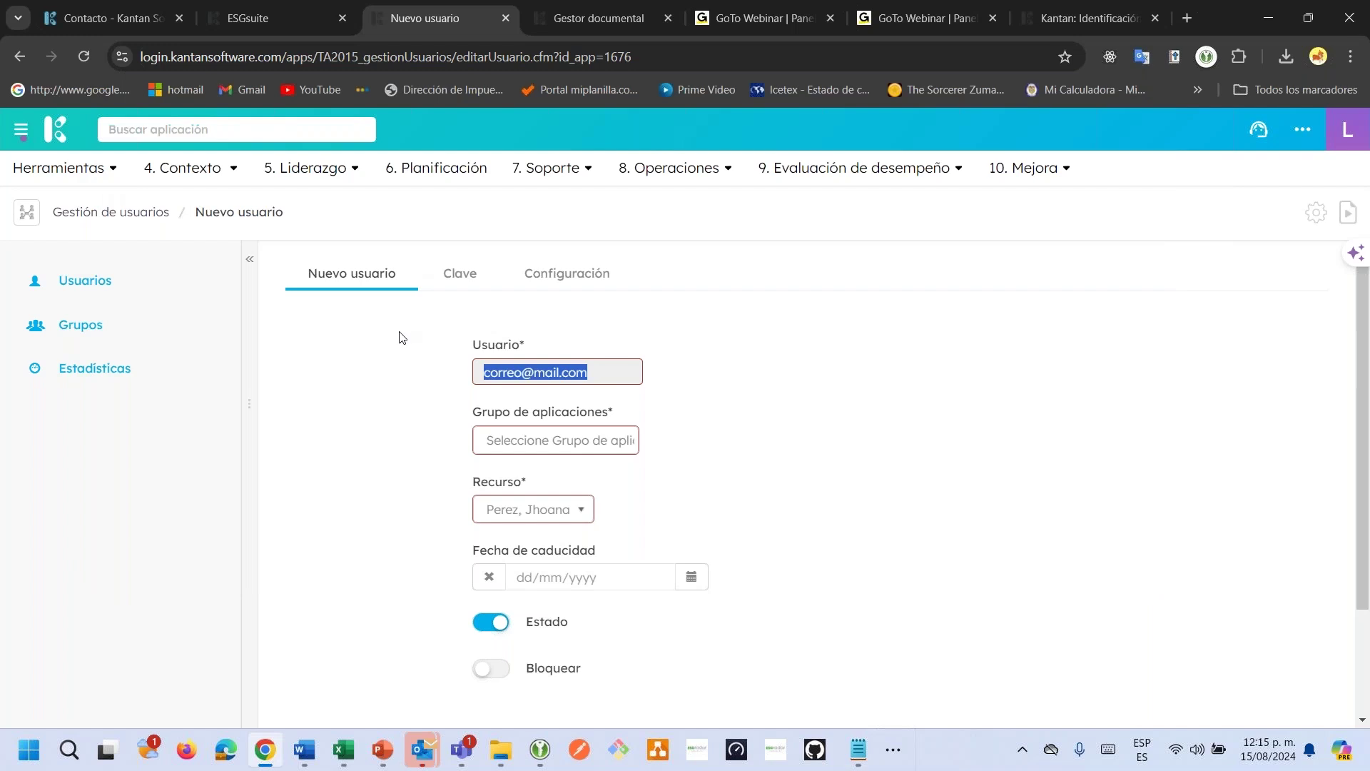
Set the user's Grupo de aplicaciones to Módulos base by searching 'ba'.
left_click(508, 440)
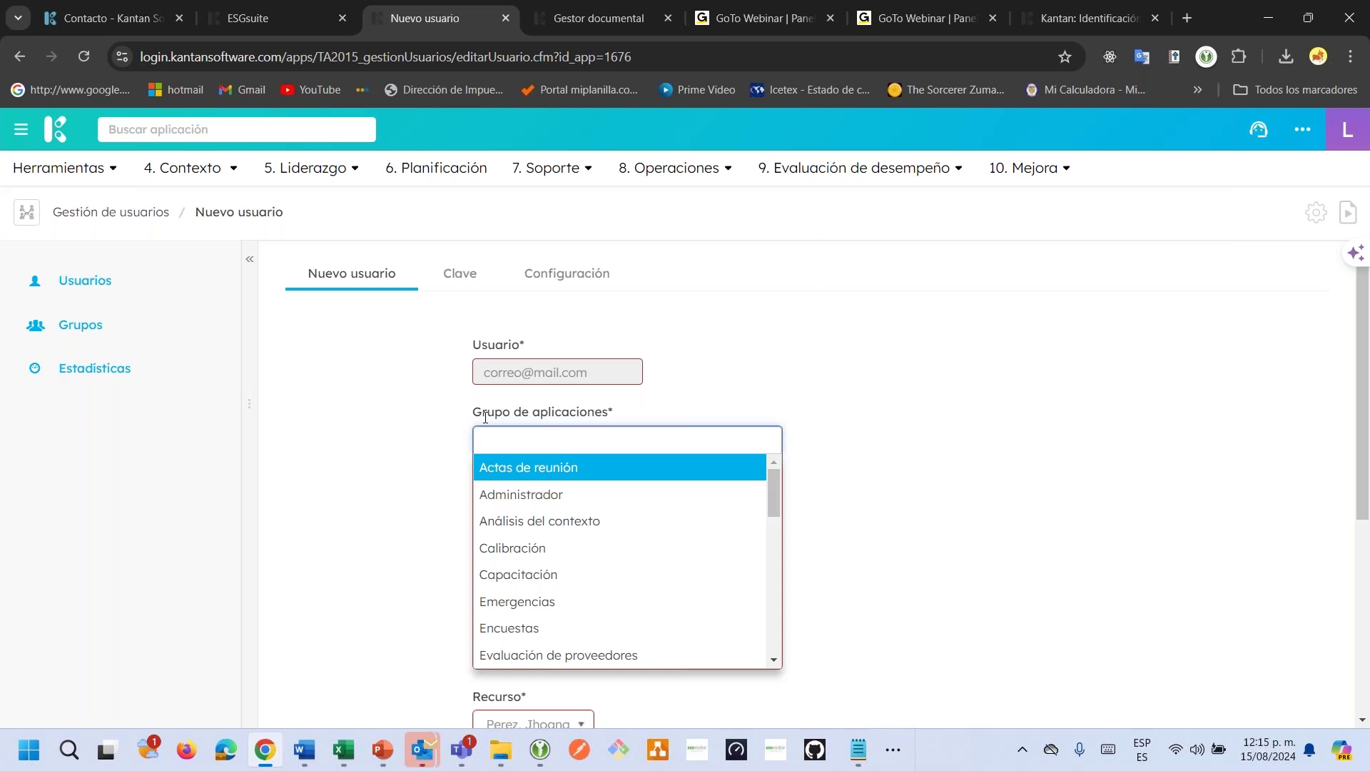
type("ba")
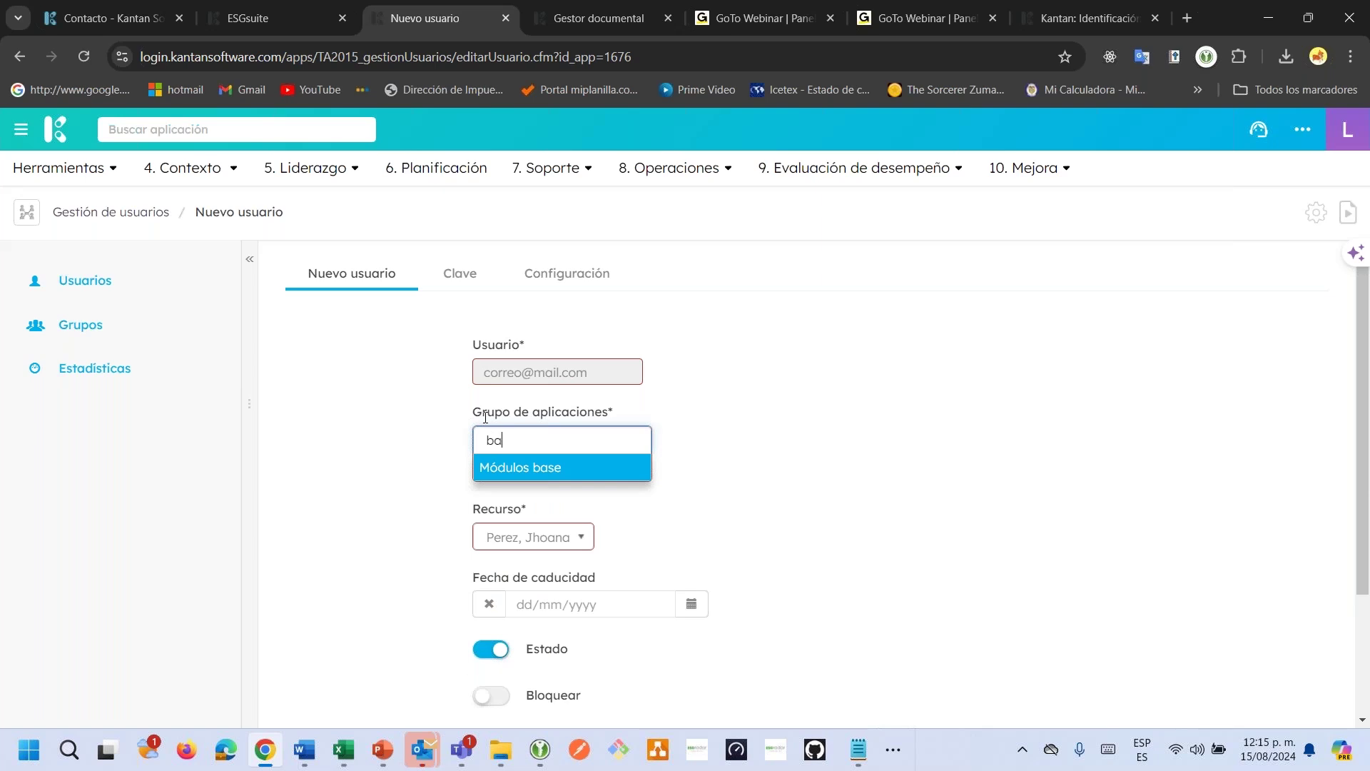
left_click(528, 468)
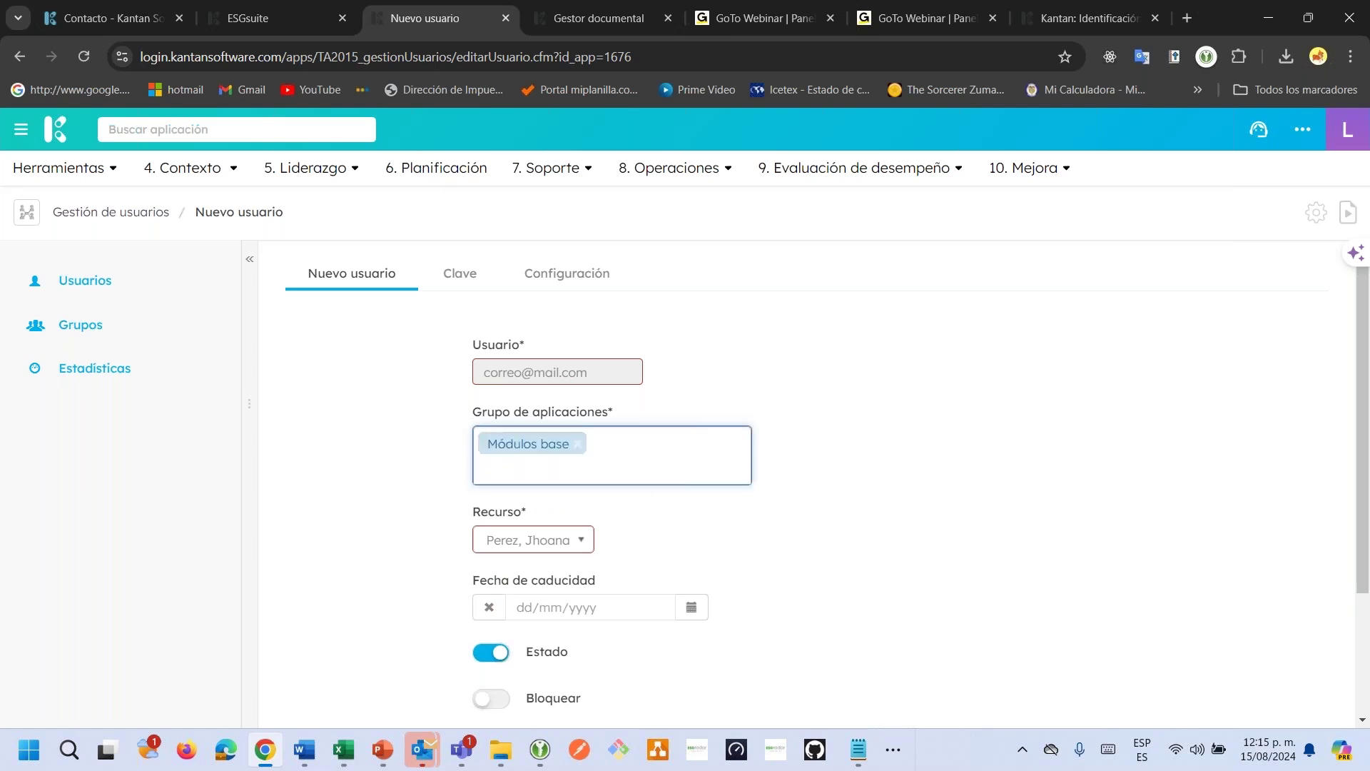
In the Gestor documental tab, search 'usu' to reach Gestión de usuarios and its Grupos list.
left_click(598, 23)
left_click(277, 133)
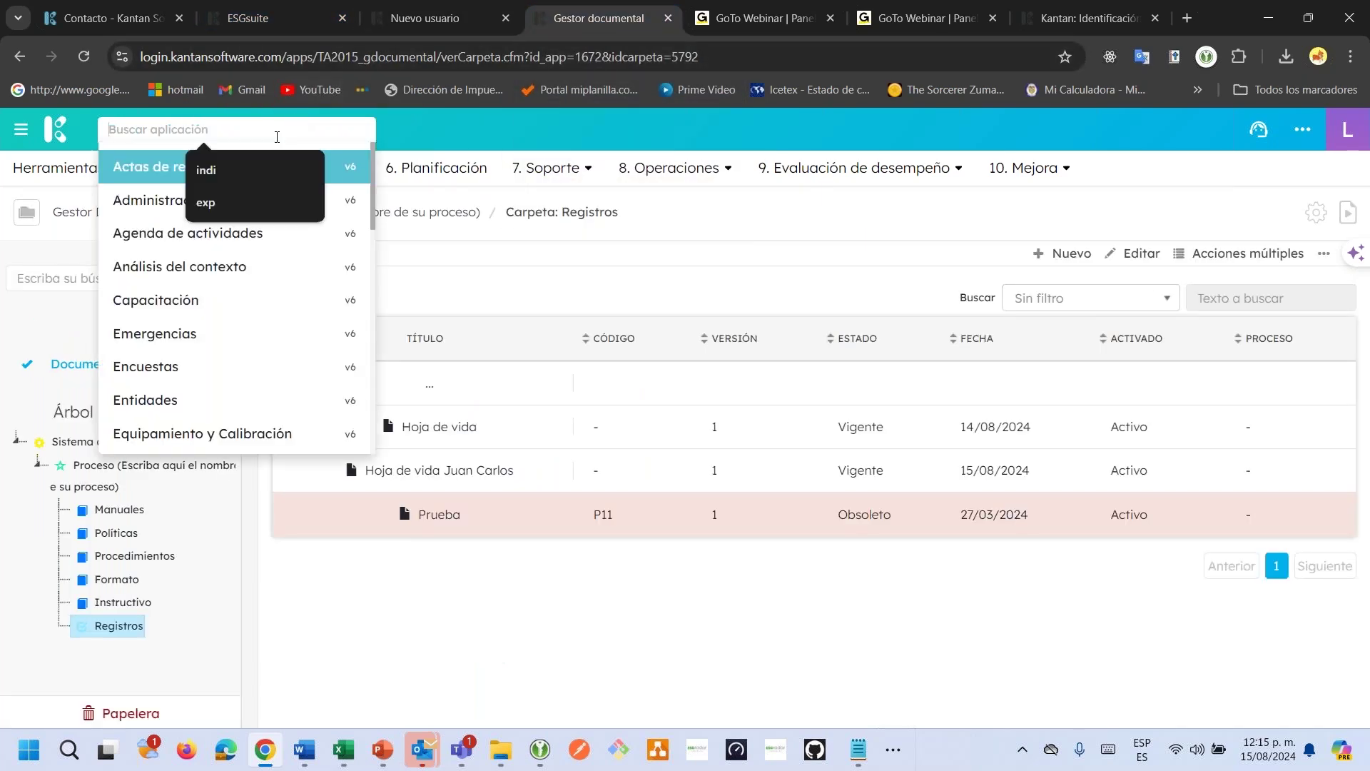
type("usu")
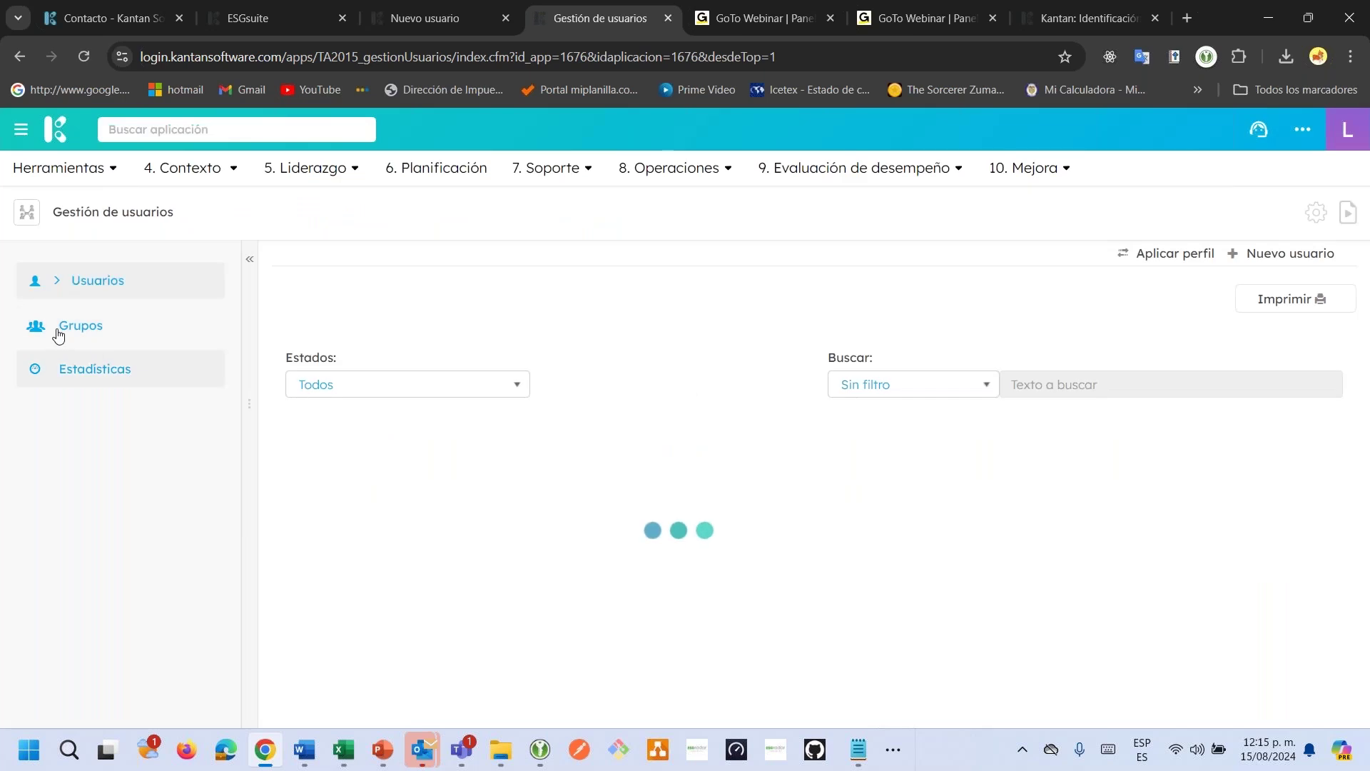
left_click(80, 326)
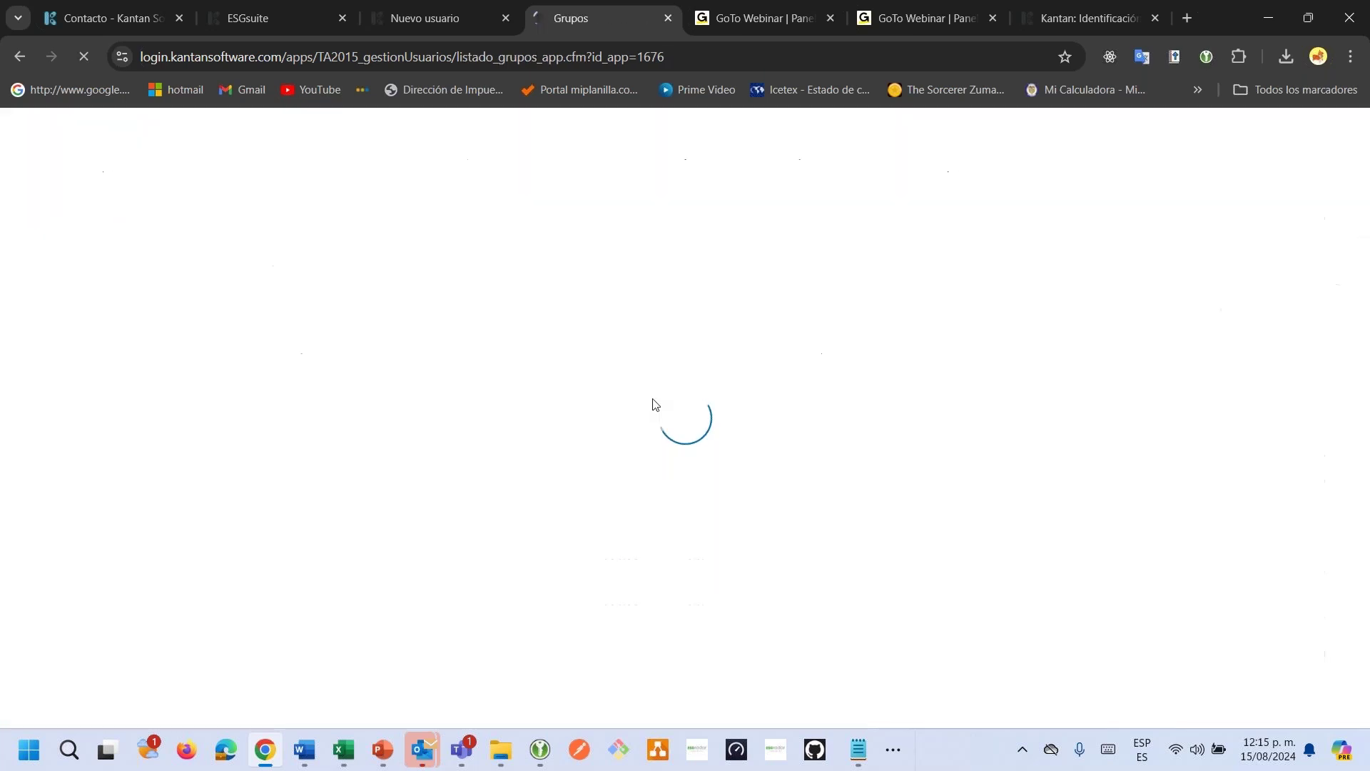
Filter groups by 'bas' and open Módulos base's applications: Inicio, Entidades, Agenda de actividades.
left_click(567, 300)
type("b")
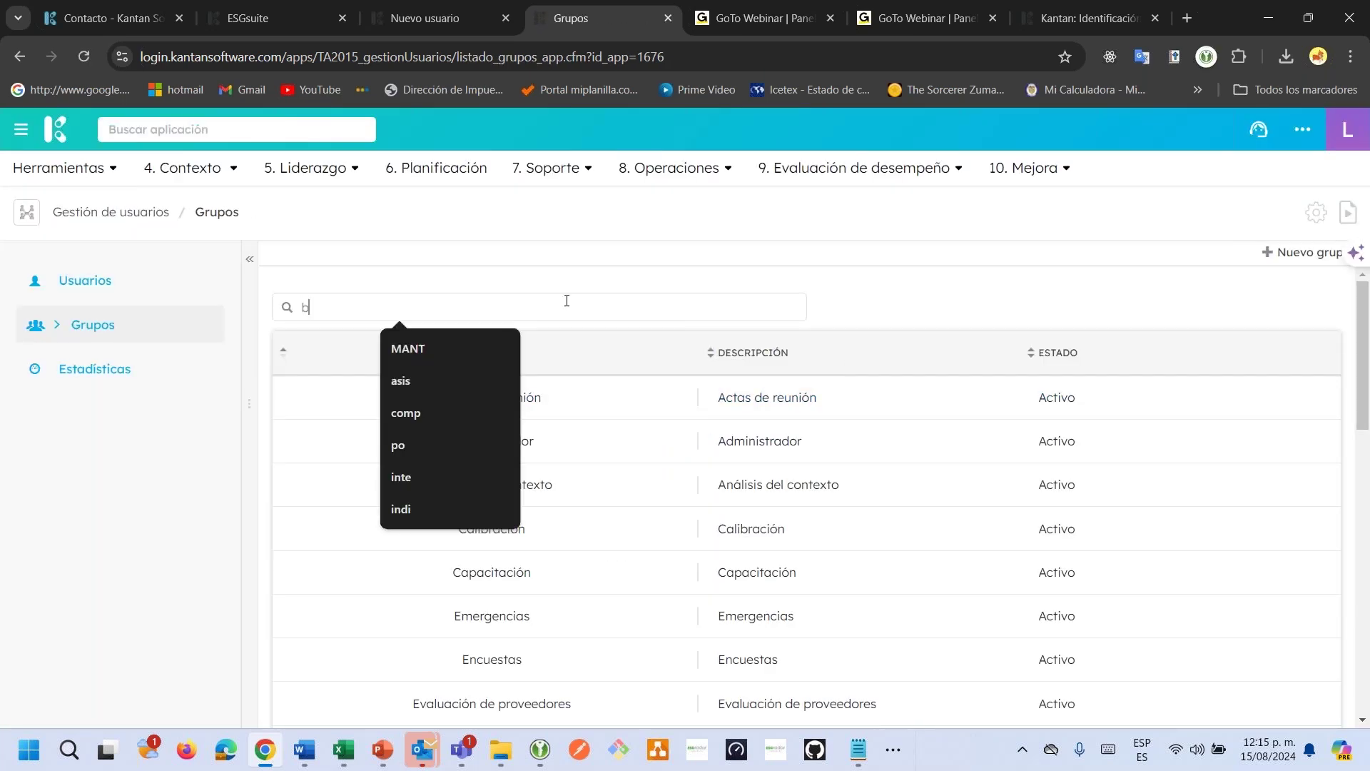
type("as")
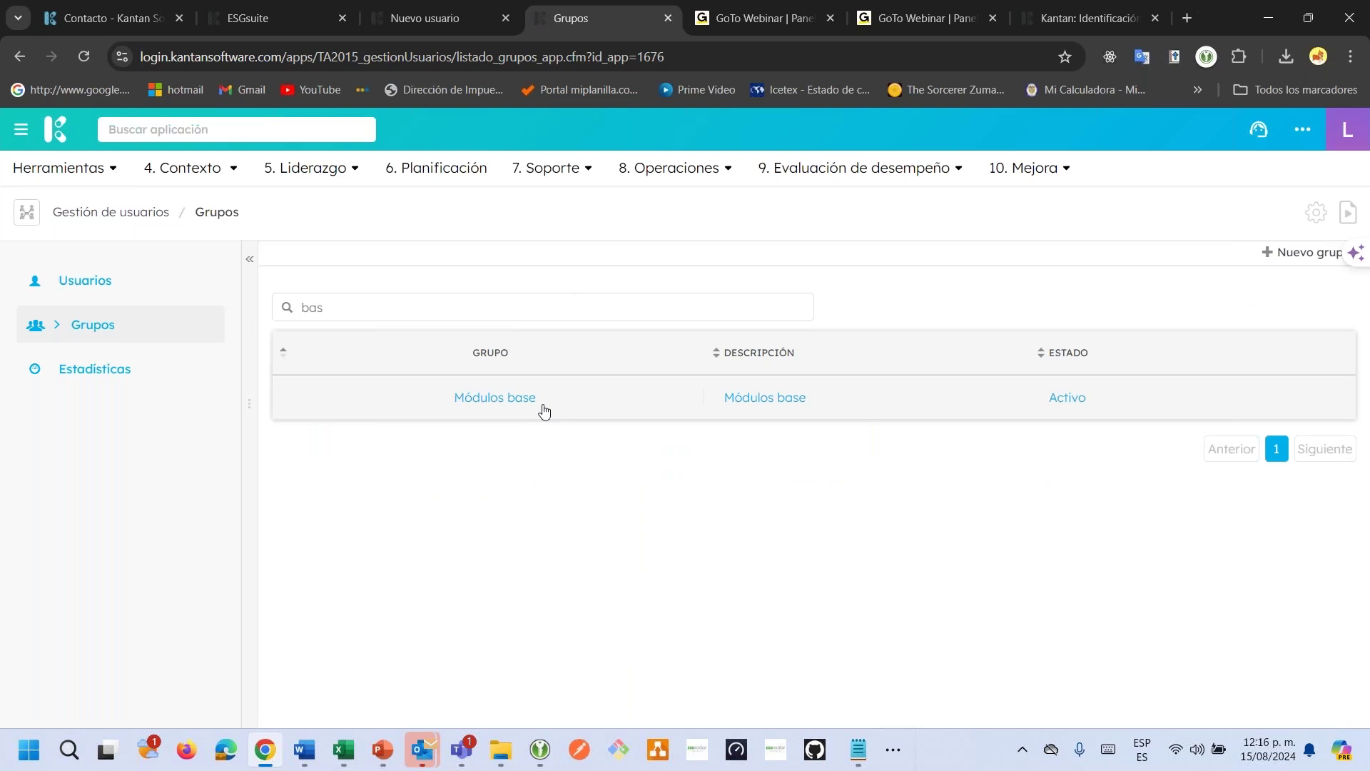
left_click(544, 412)
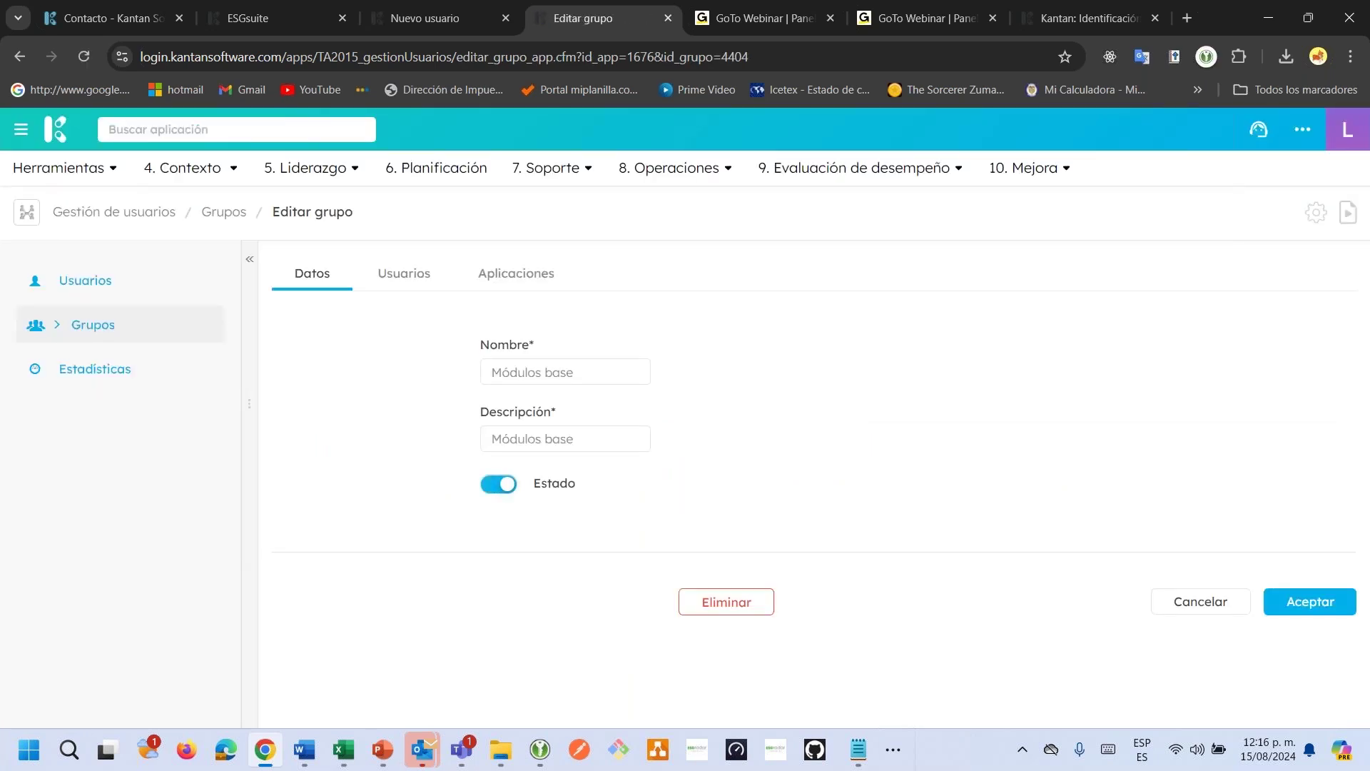
left_click(516, 273)
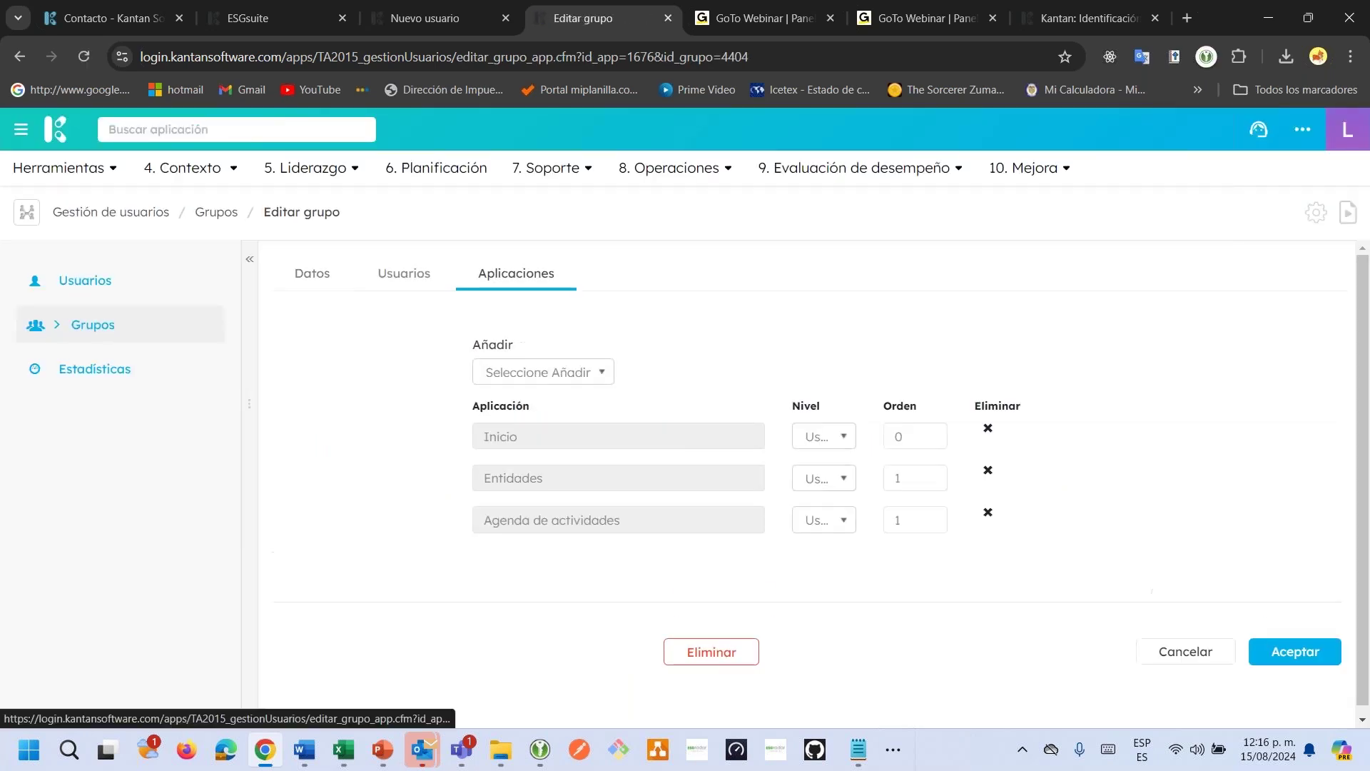
double_click(533, 439)
left_click_drag(506, 476, 580, 521)
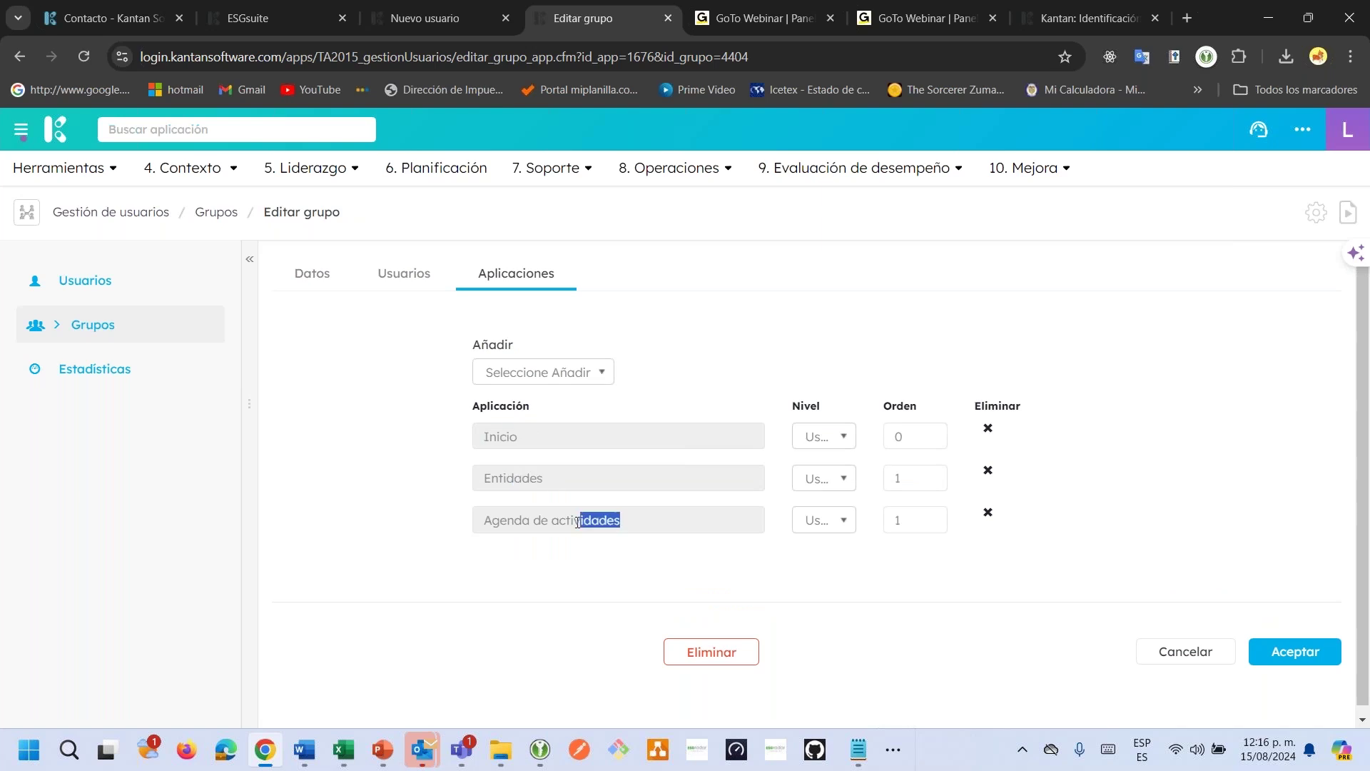
Back on Nuevo usuario, add Gestor documental via 'doc' as a second application group.
left_click(438, 22)
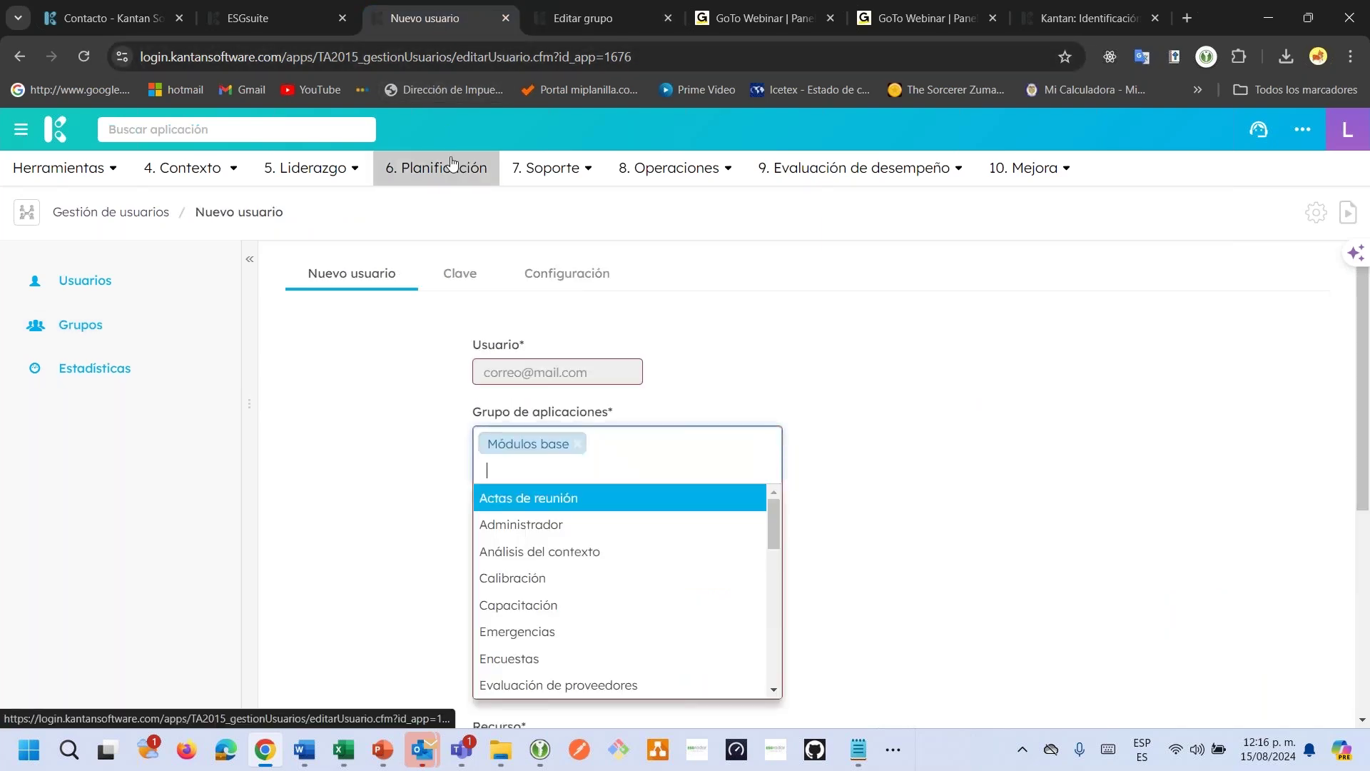
type("doc")
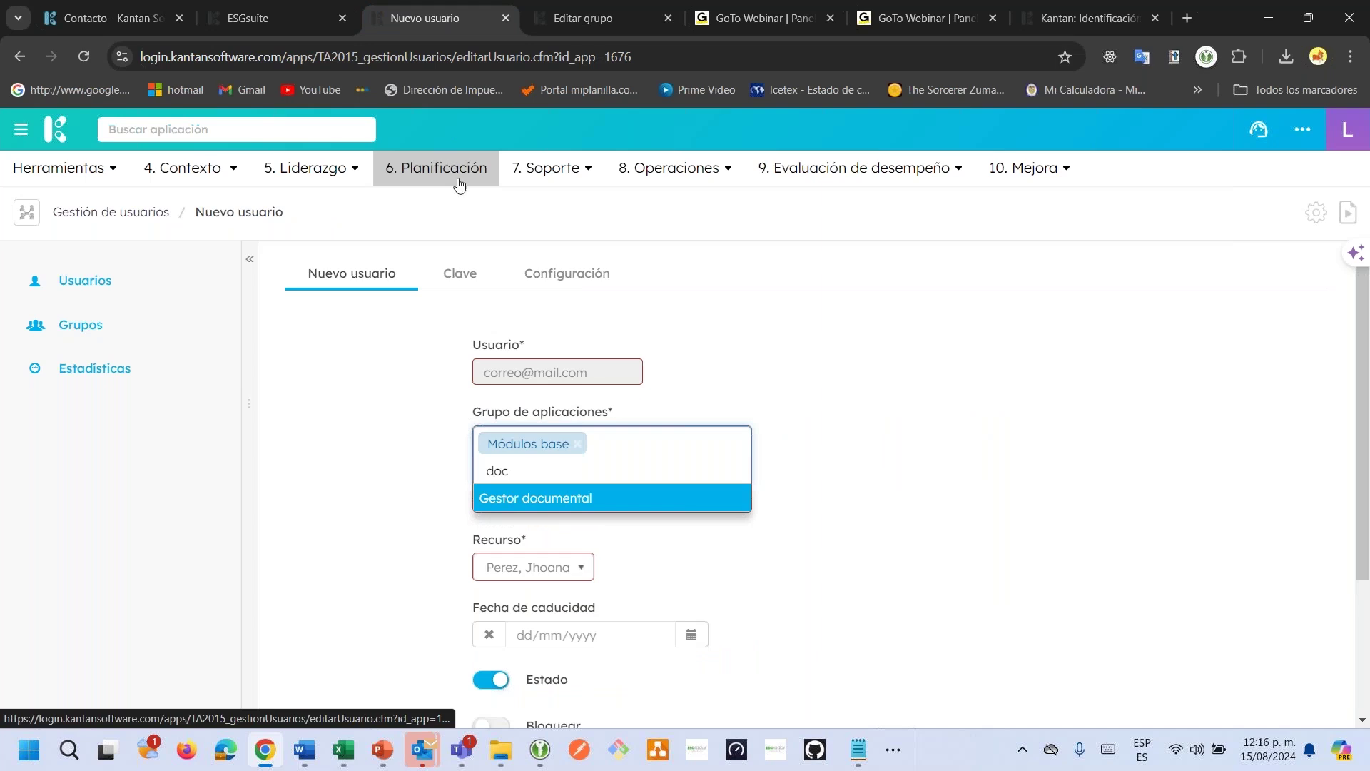
key("Return")
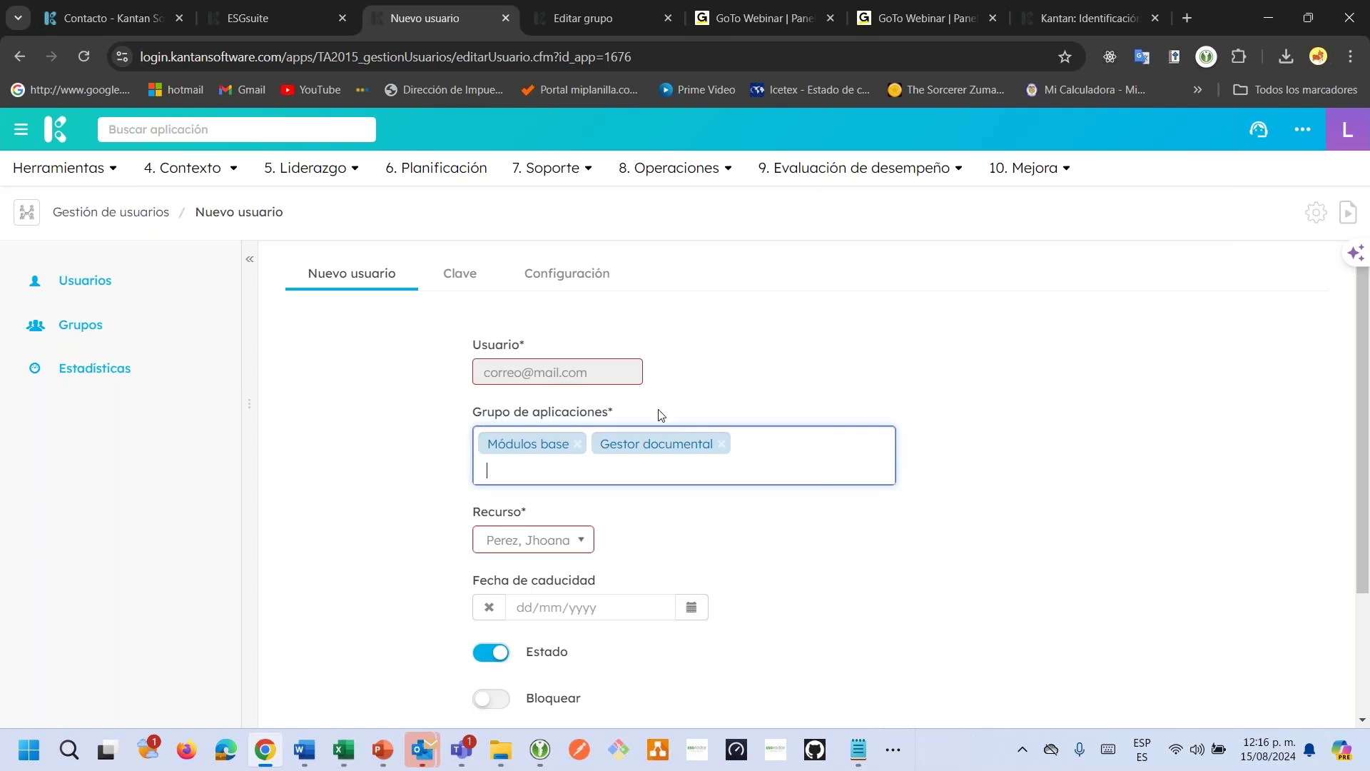
left_click(739, 379)
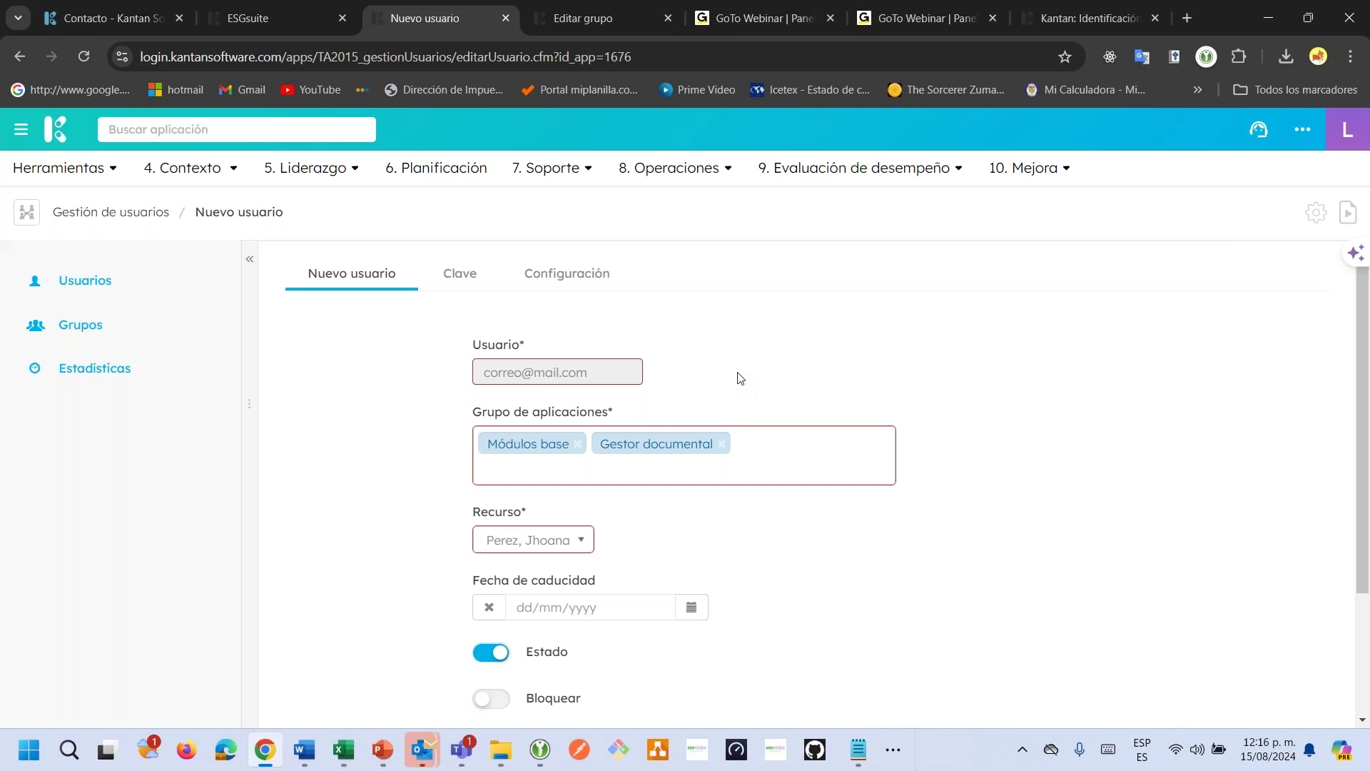
left_click(460, 287)
Copy the stored password from Credenciales.txt into both Clave and Repetir clave, reaching 100% strength.
key("alt+Tab")
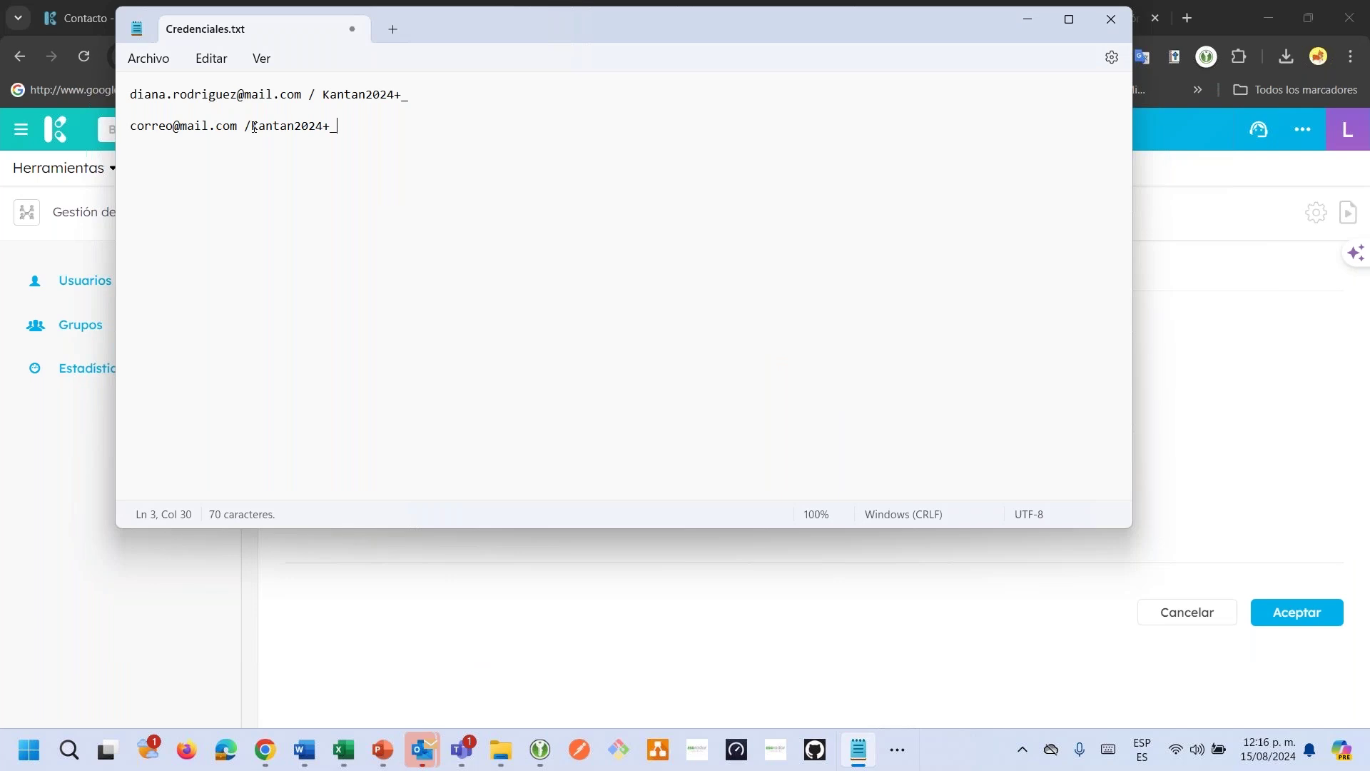
left_click_drag(251, 125, 338, 138)
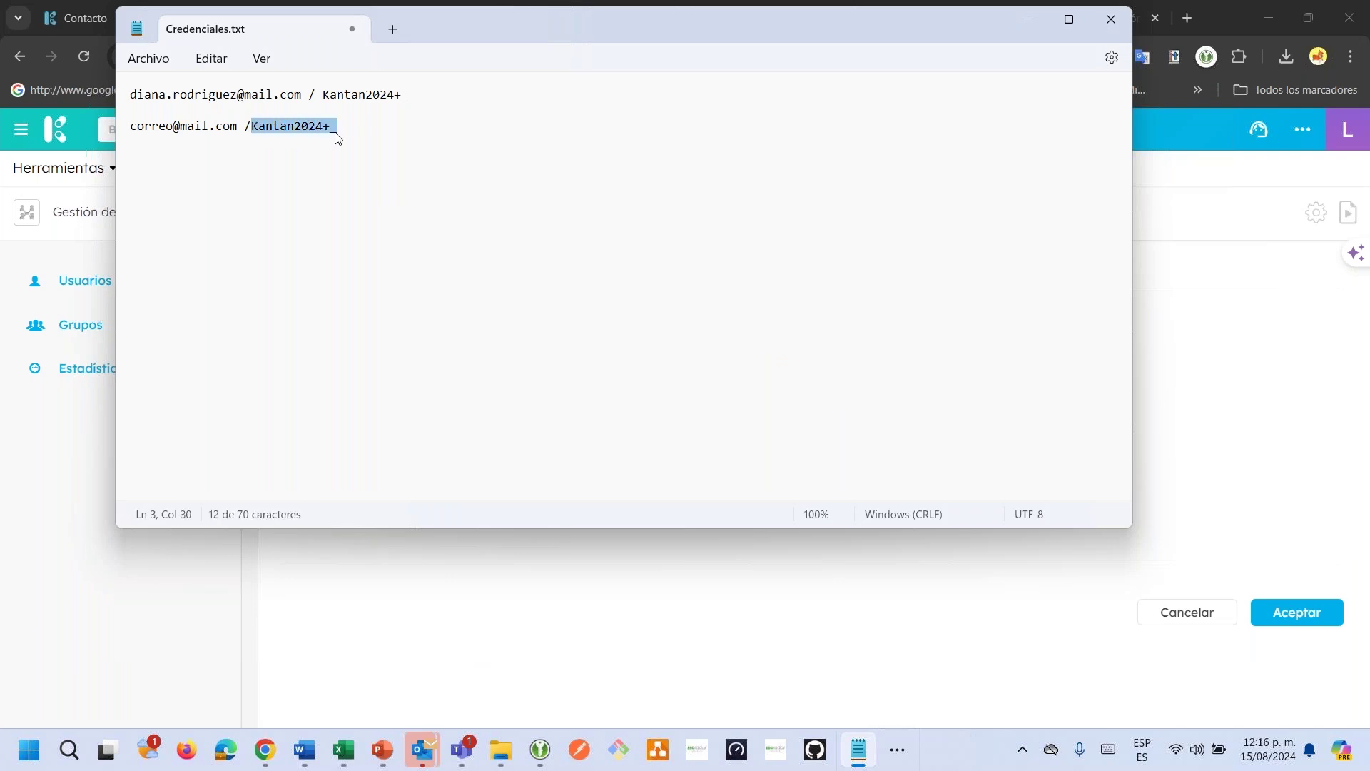
key("alt+Tab")
left_click(494, 364)
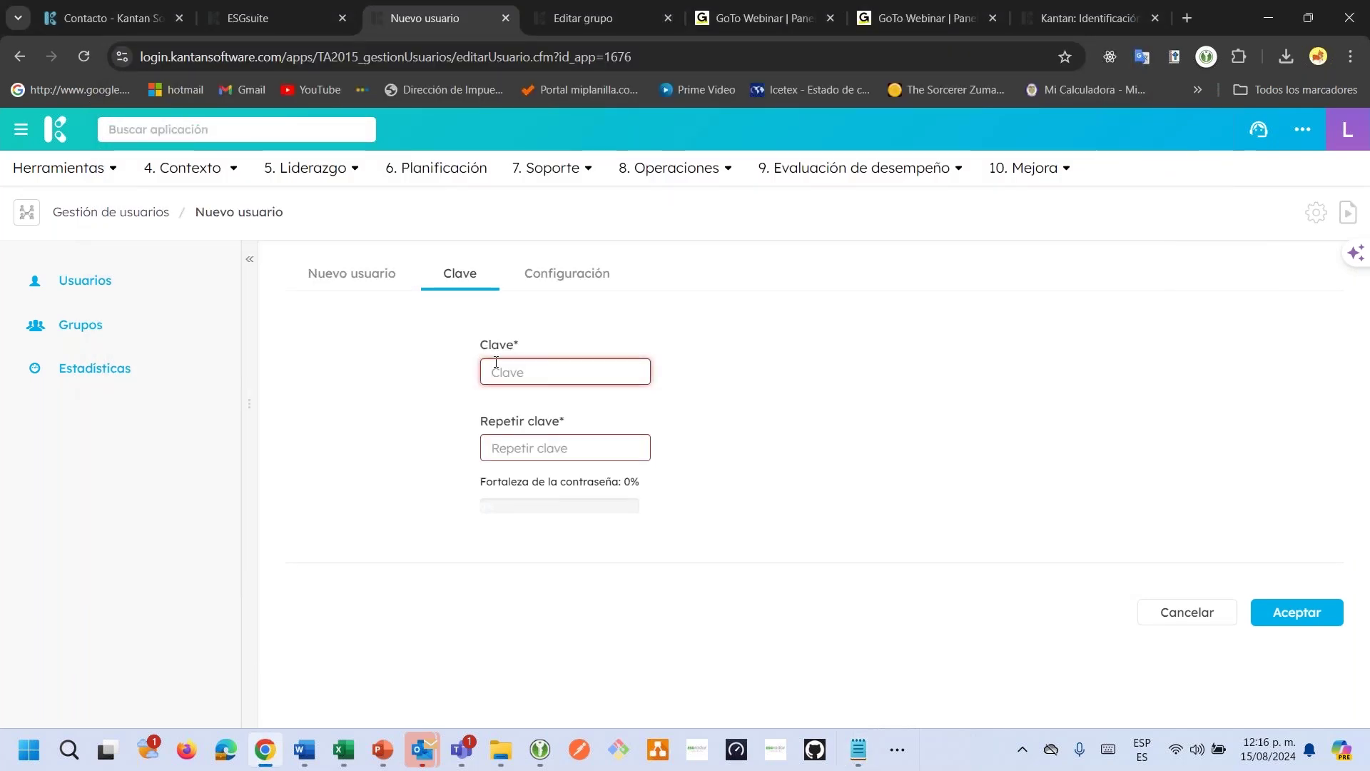
key("ctrl+v")
left_click(513, 450)
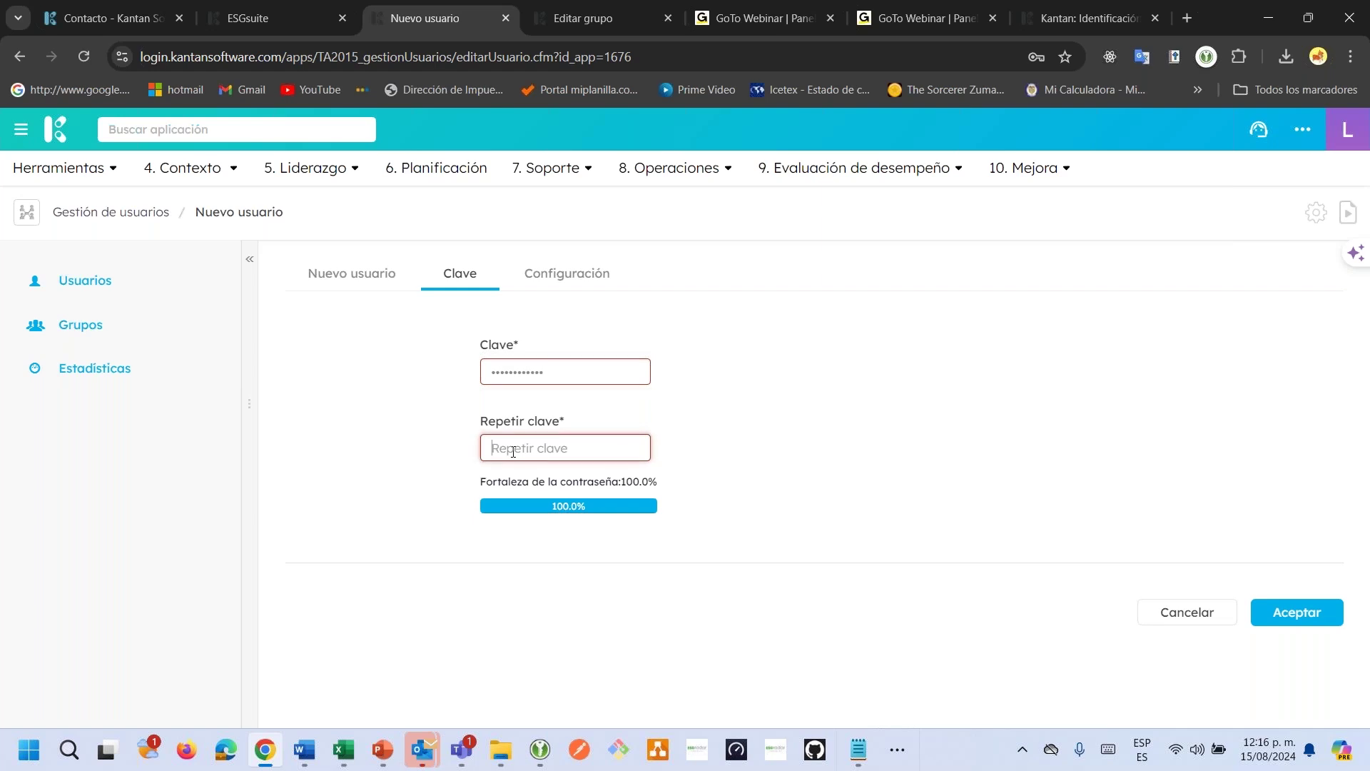
key("ctrl+v")
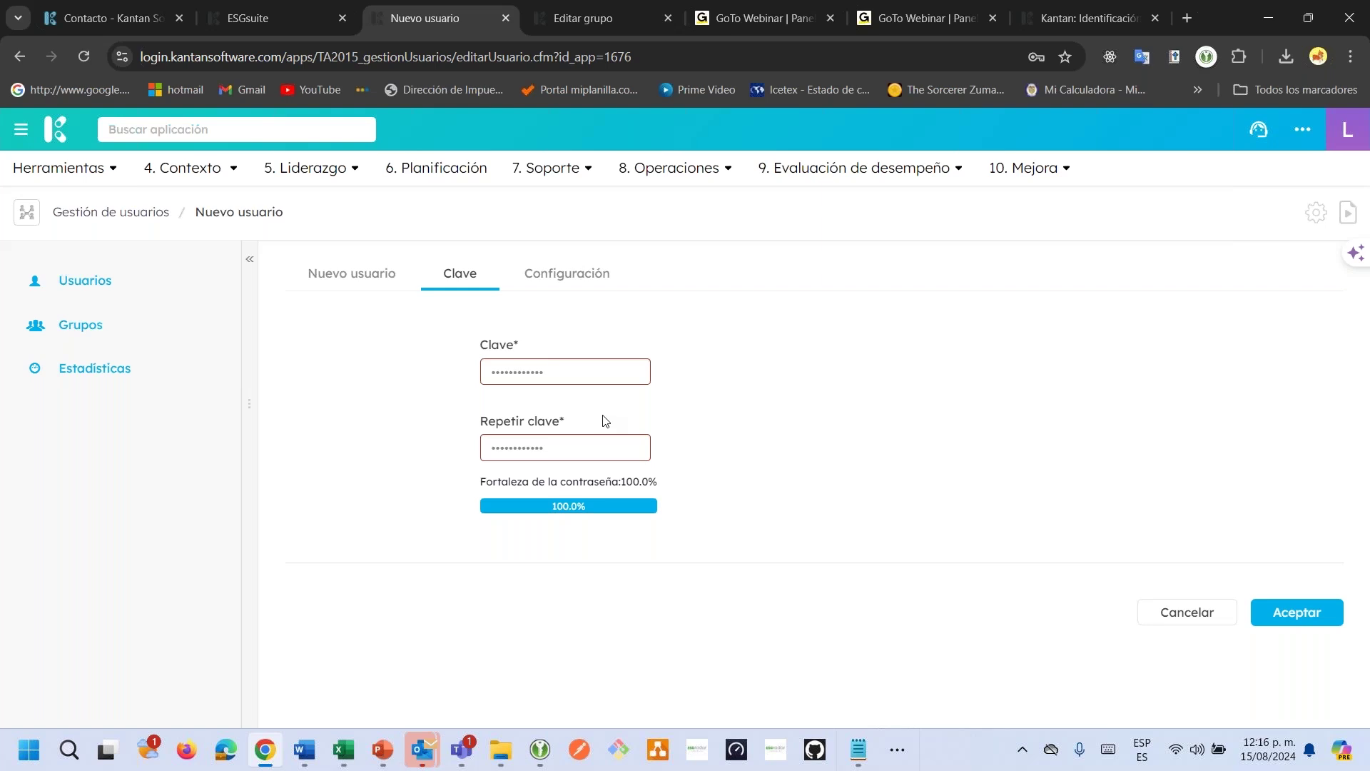
left_click(563, 276)
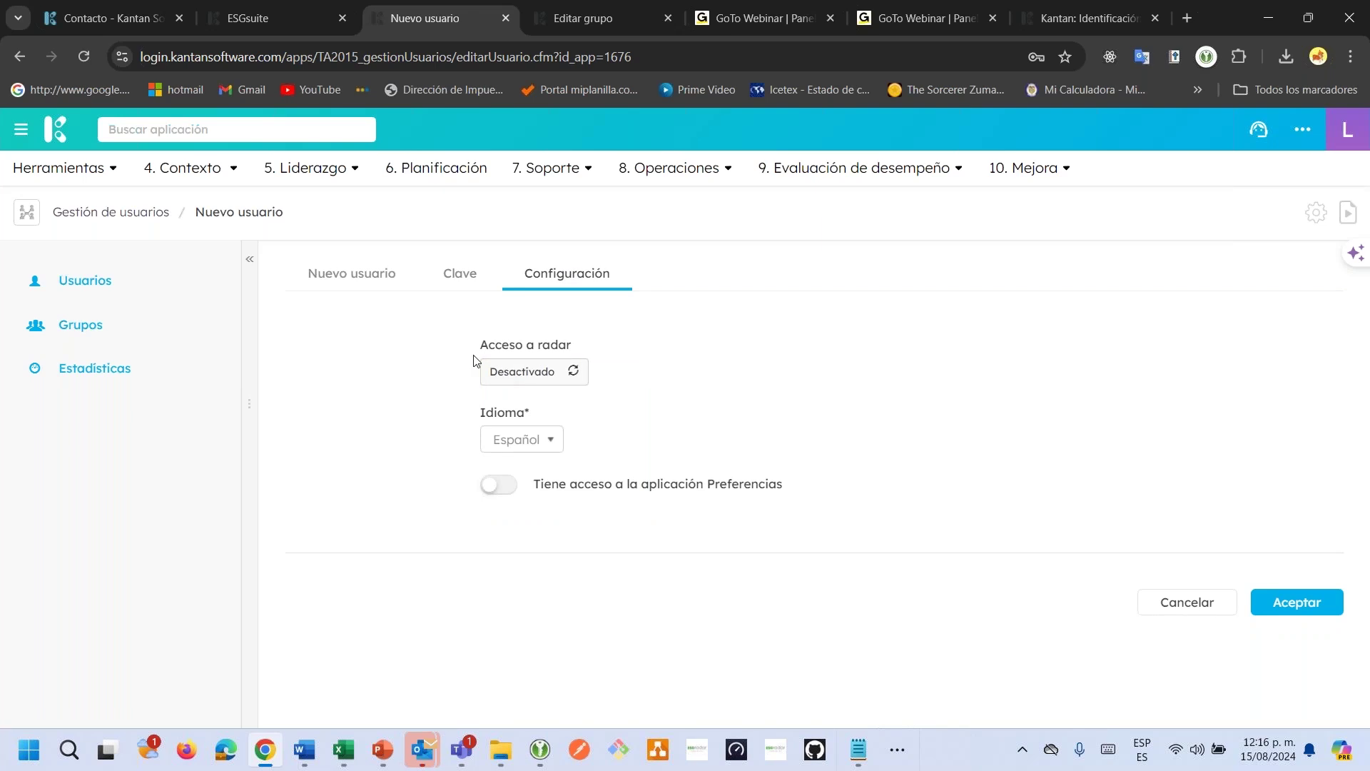
Enable 'Tiene acceso a la aplicación Preferencias' and submit, getting 'No se puede repetir el usuario'.
left_click_drag(496, 343, 633, 349)
left_click(647, 348)
left_click_drag(486, 416, 519, 417)
left_click(543, 417)
left_click(507, 484)
left_click(1302, 131)
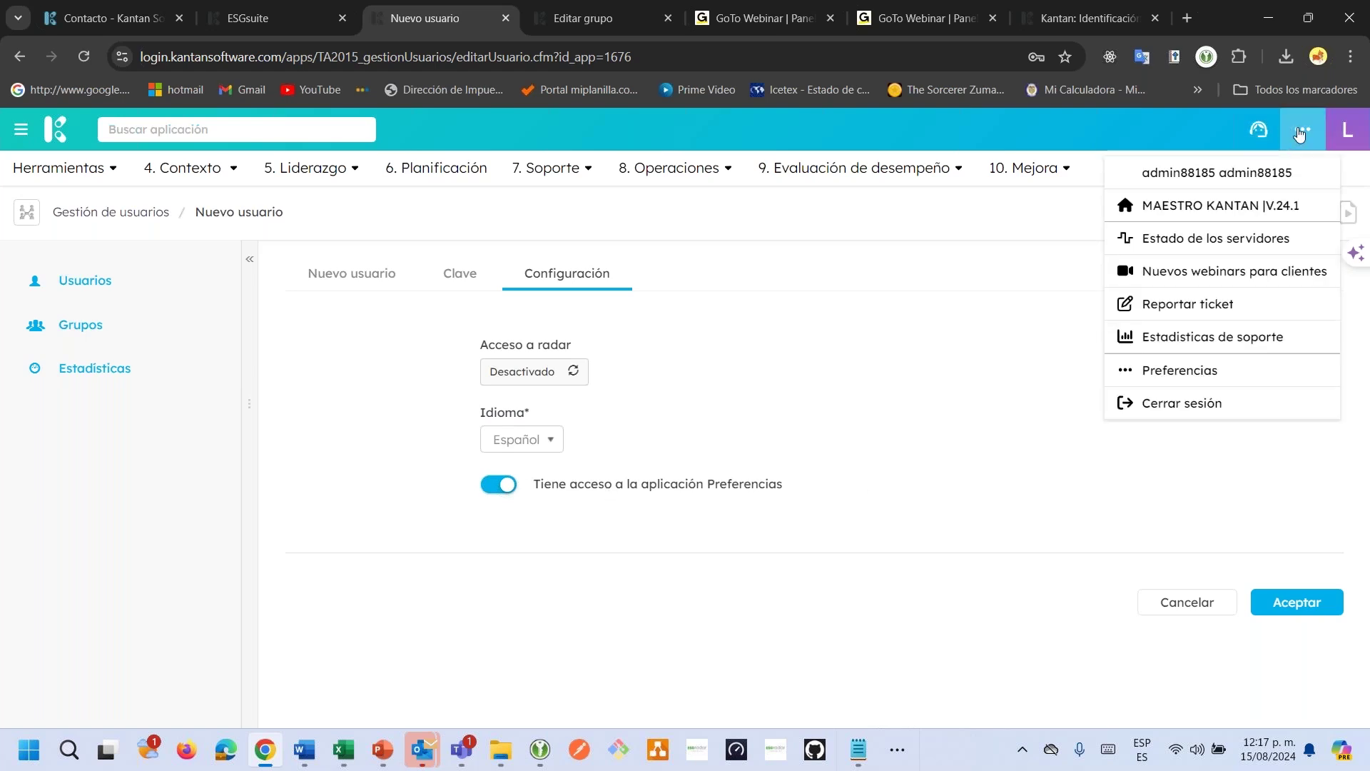
left_click(933, 382)
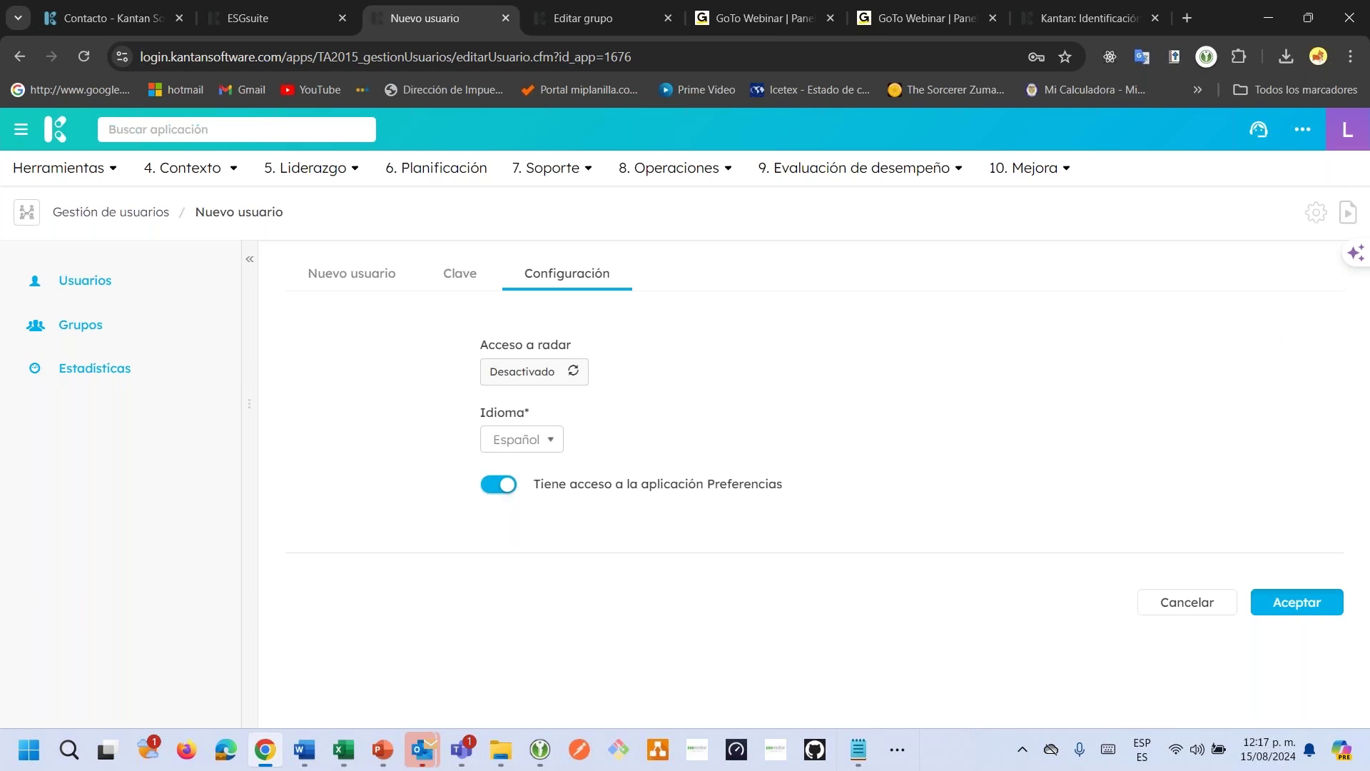
left_click(1291, 600)
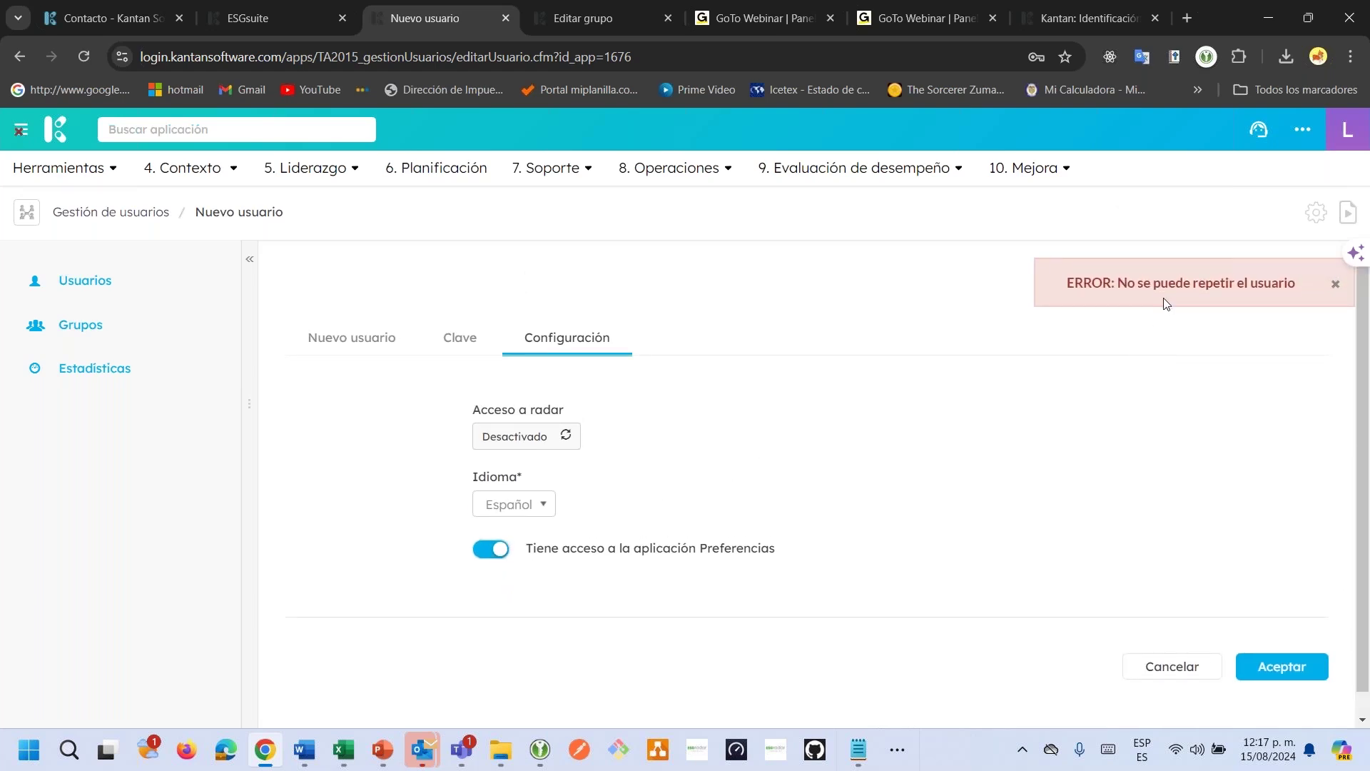
Lengthen the stored password's ending in Credenciales.txt and select the updated password.
left_click(455, 336)
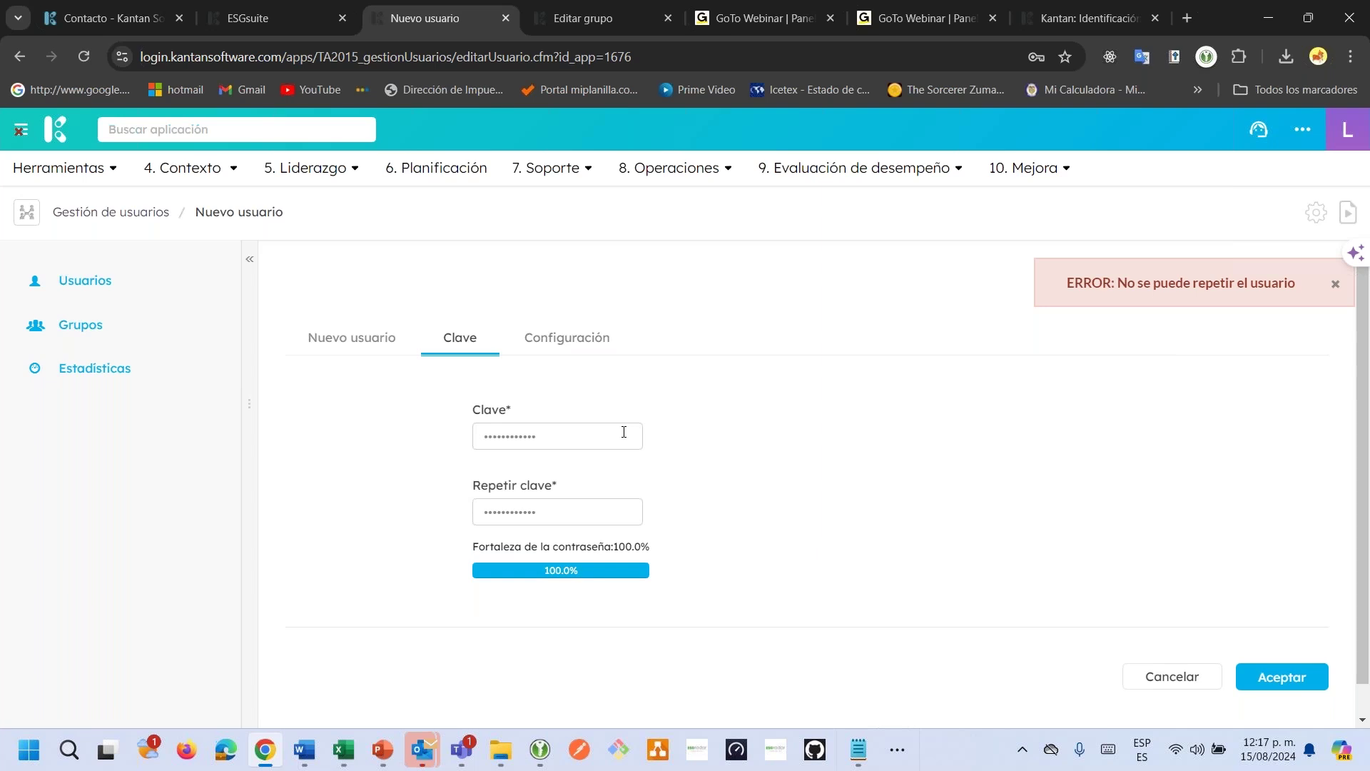
key("alt+Tab")
left_click(341, 135)
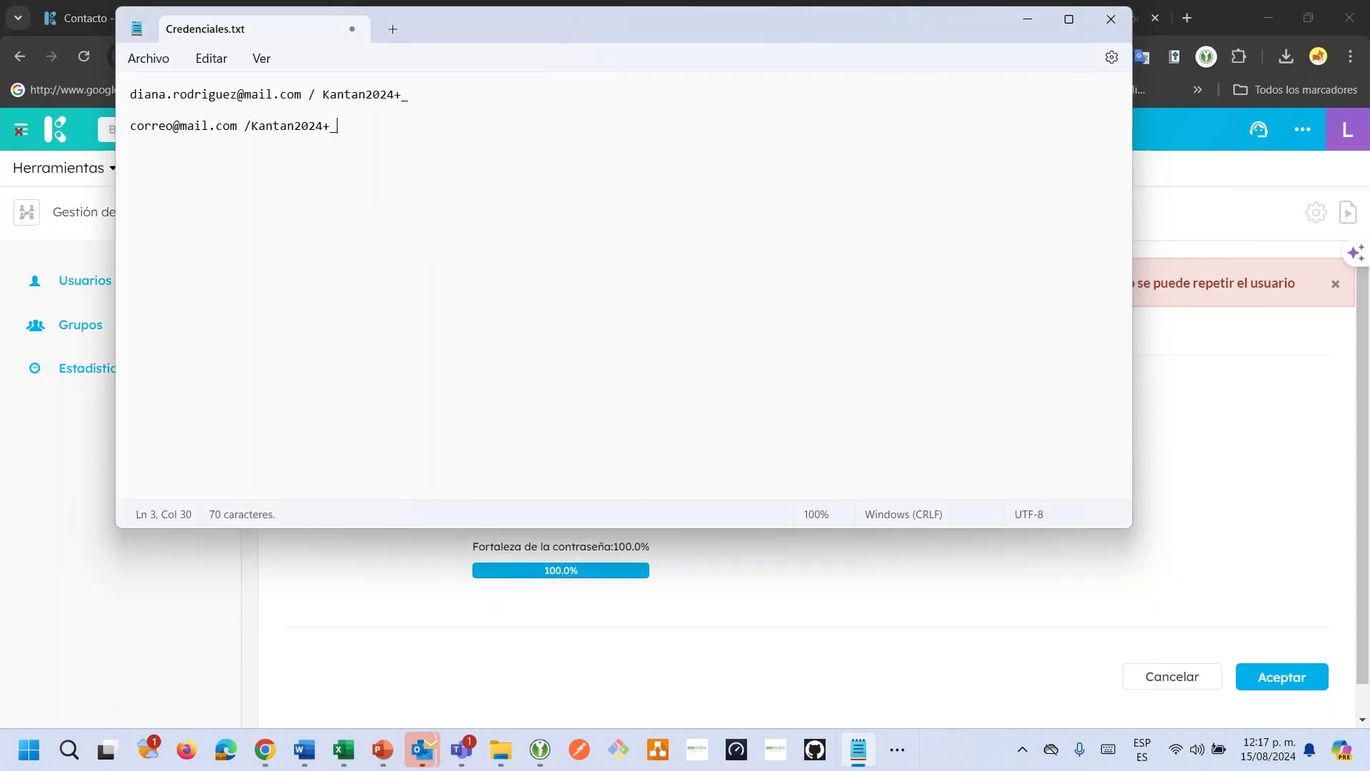
key("BackSpace")
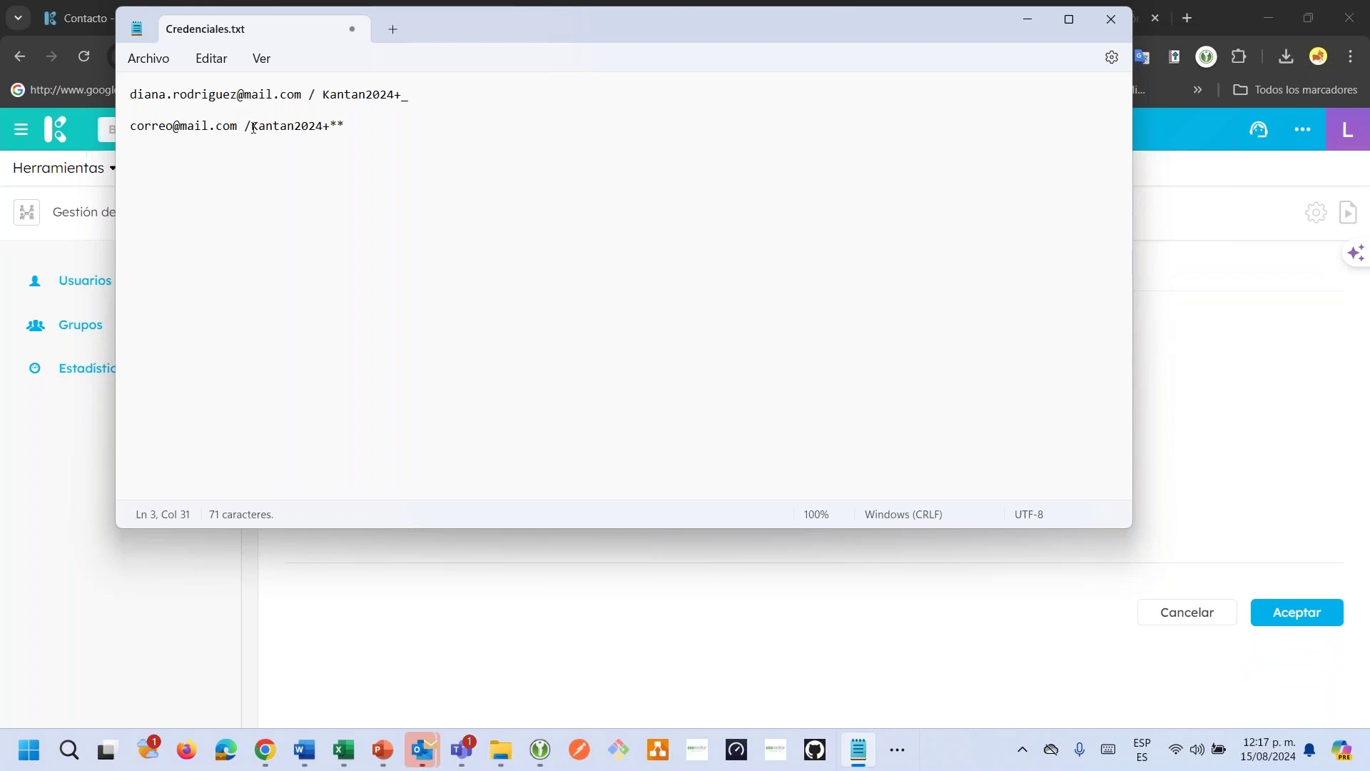
left_click_drag(251, 127, 352, 133)
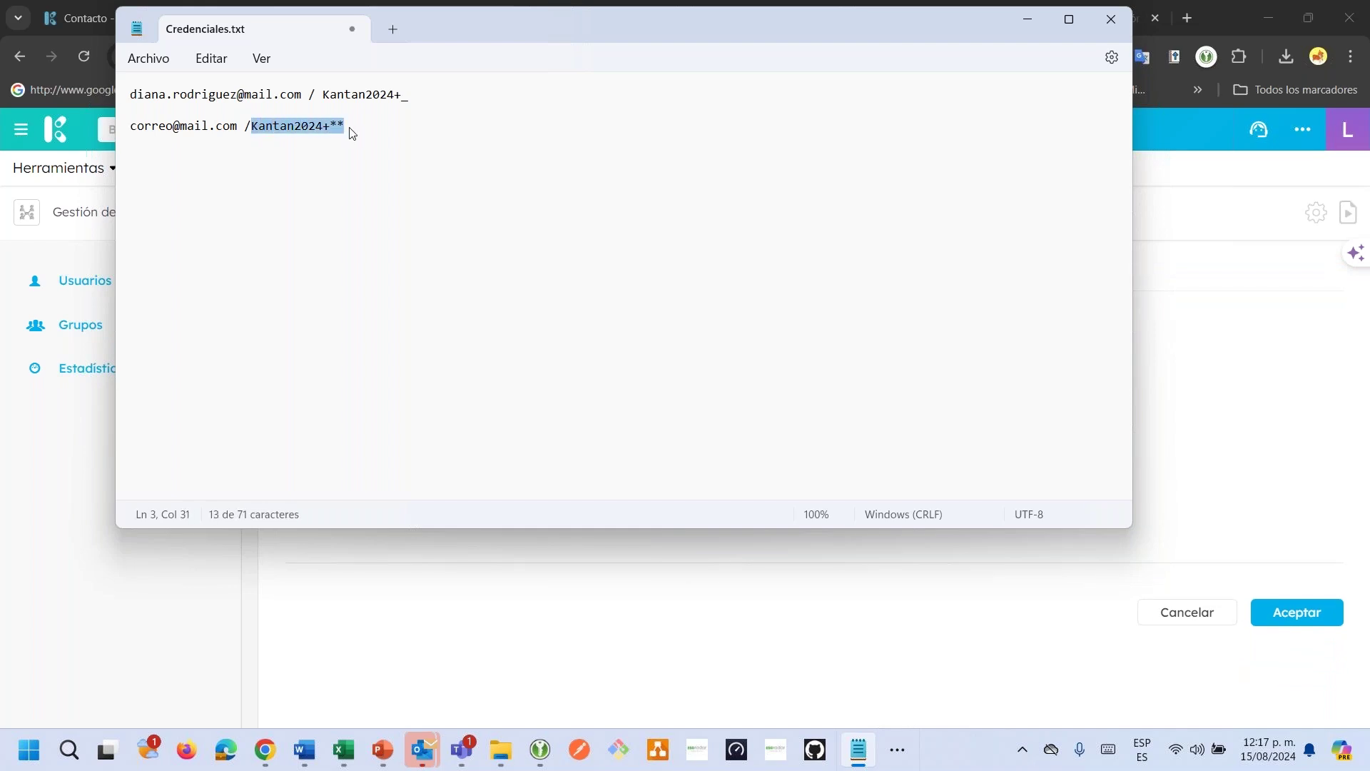
Replace both password fields with the updated password and submit the new user again.
key("alt+Tab")
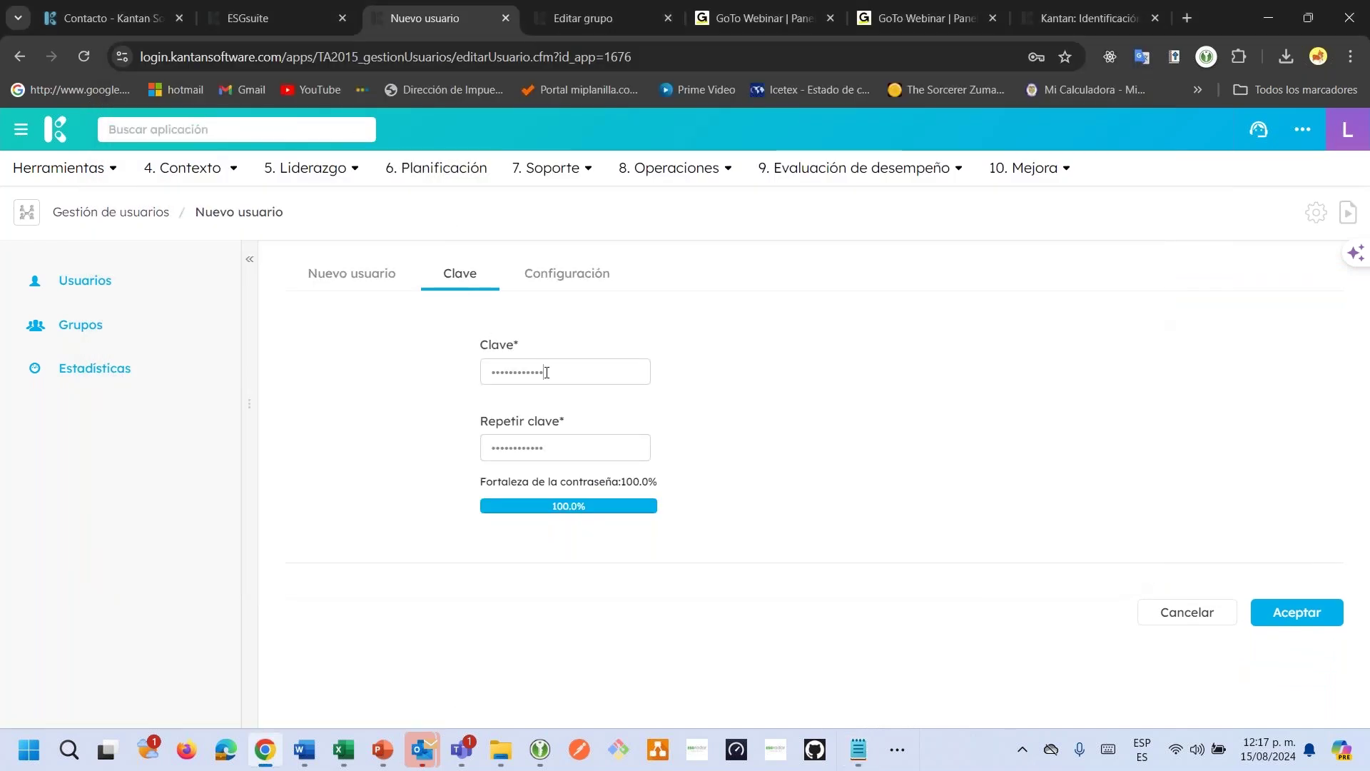
left_click_drag(546, 372, 419, 371)
key("ctrl+v")
left_click_drag(556, 448, 440, 453)
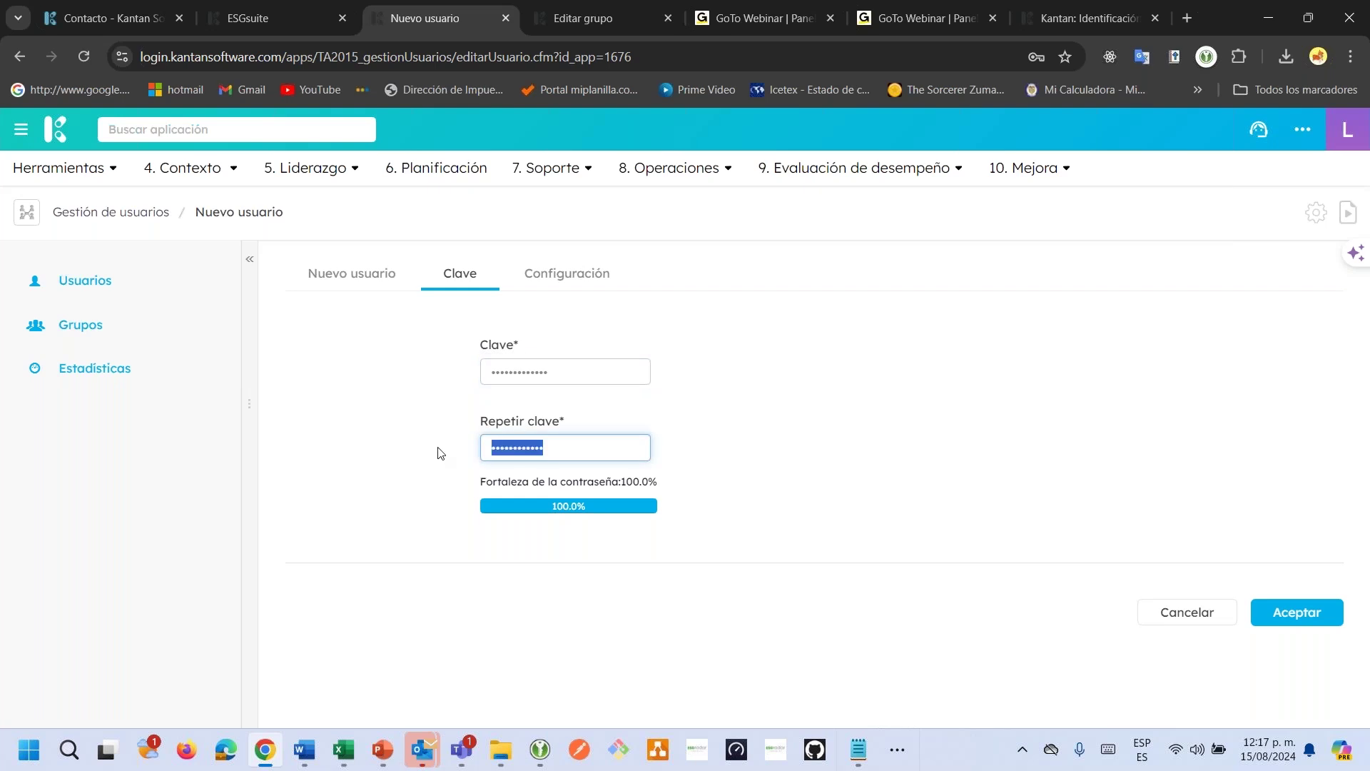
key("ctrl+v")
left_click(356, 408)
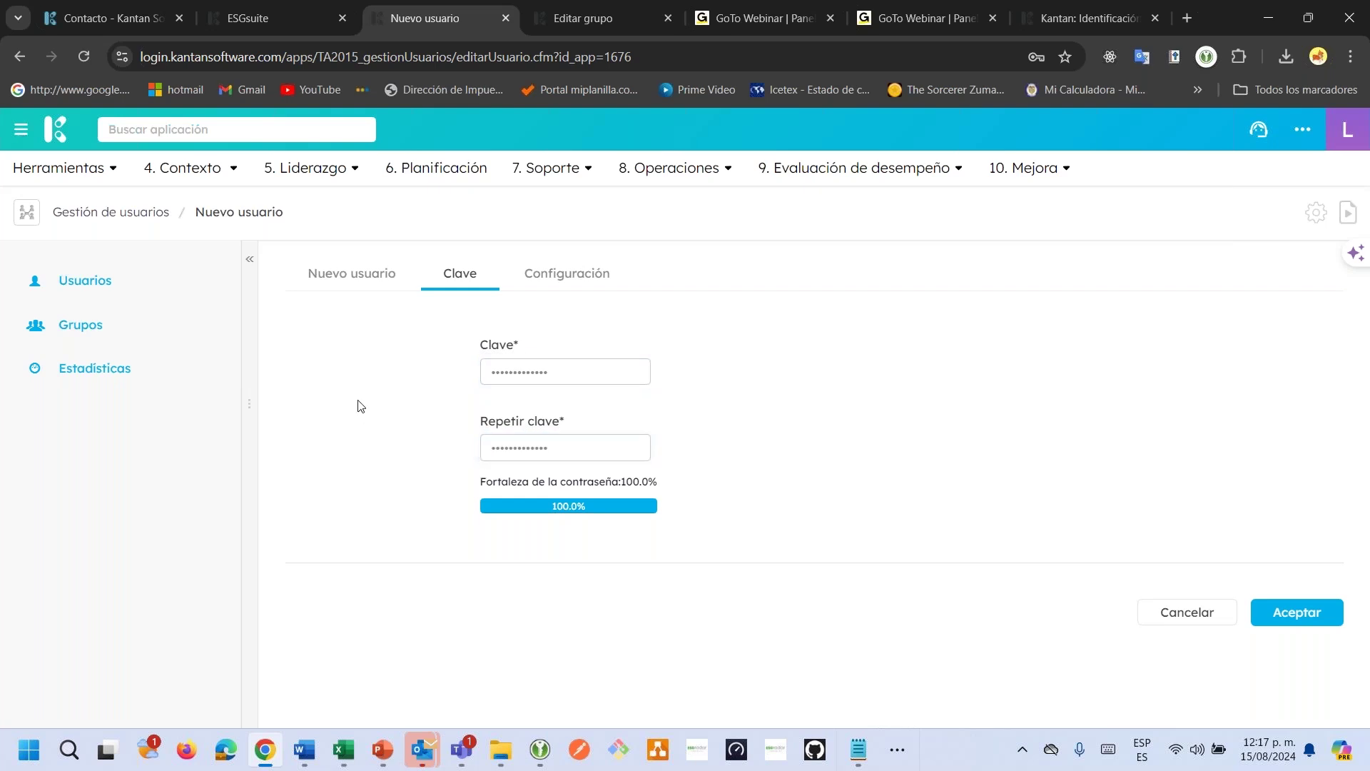
left_click(1300, 613)
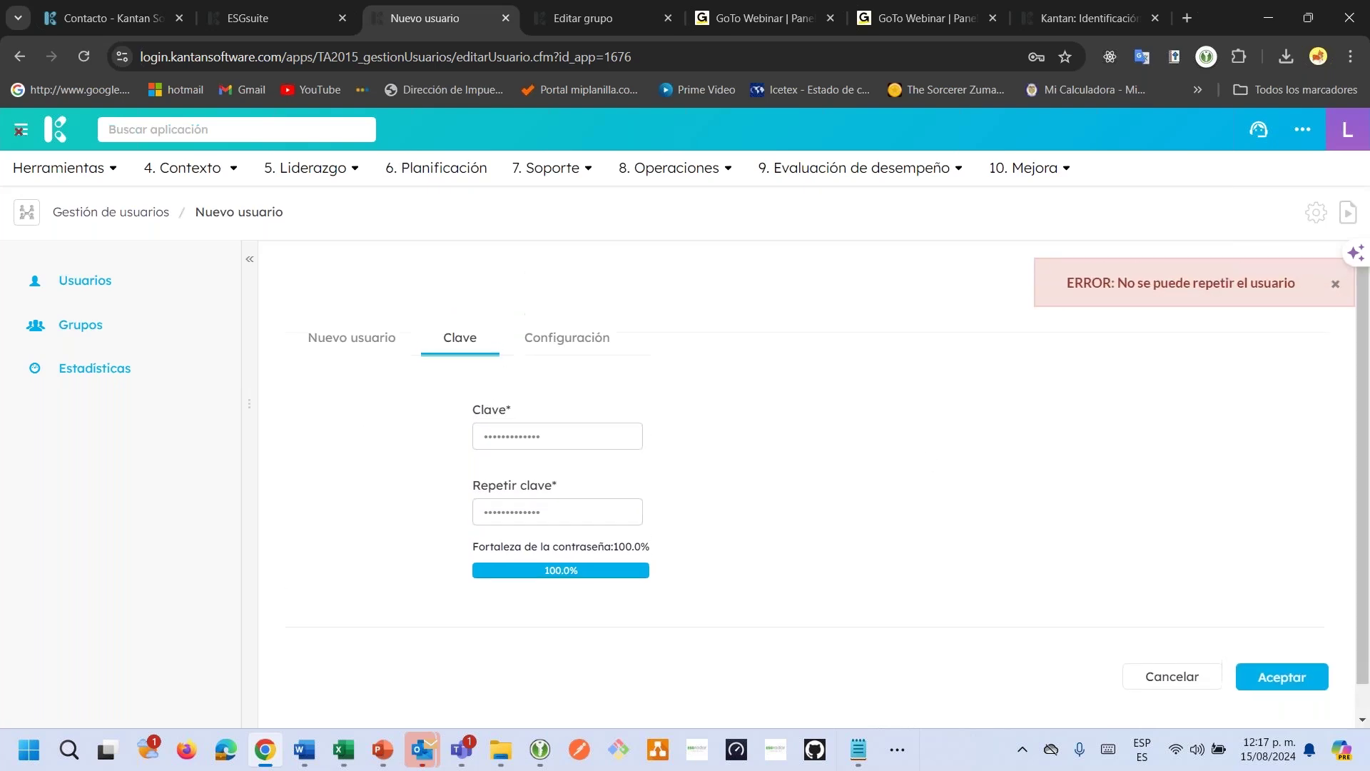
In ESGsuite's Persona list, find the linked employee and open their record for editing.
left_click(379, 340)
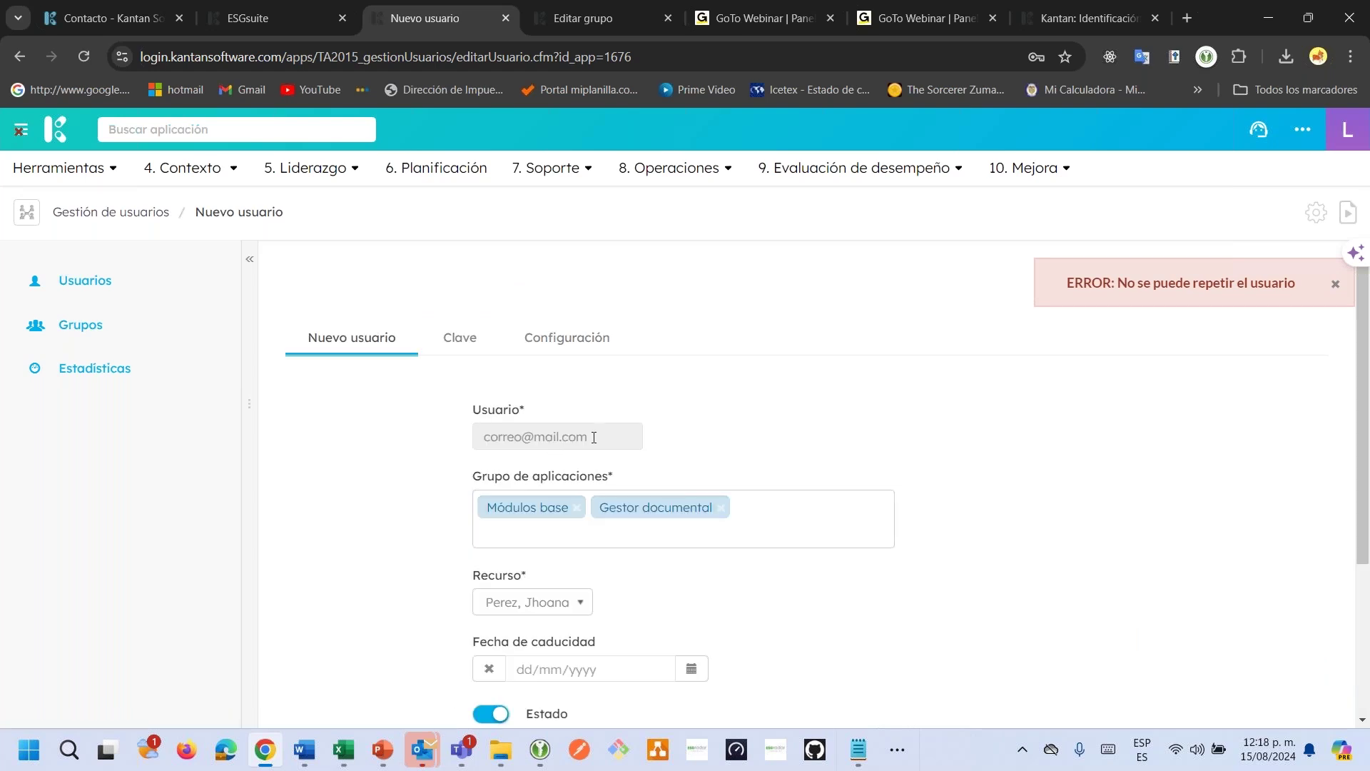
left_click(276, 28)
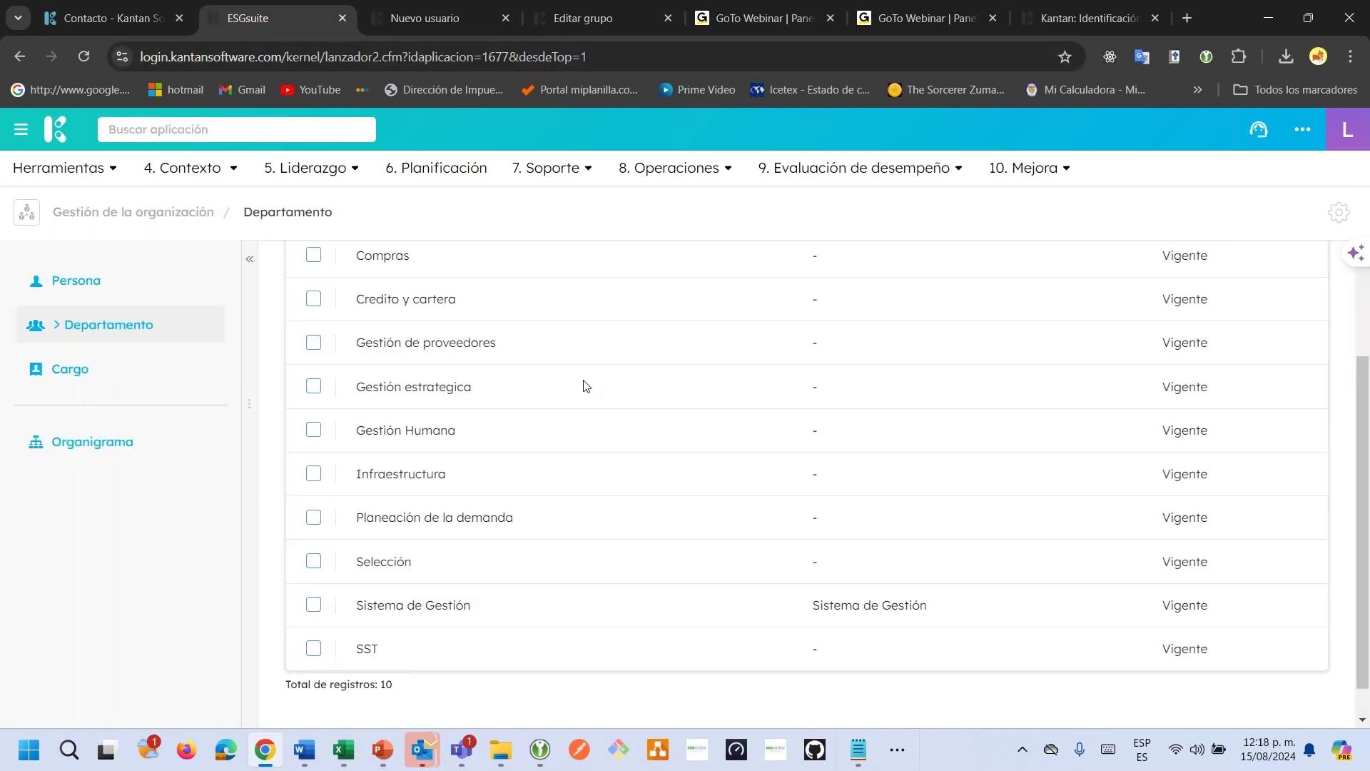
scroll(586, 386, "up", 3)
left_click(111, 285)
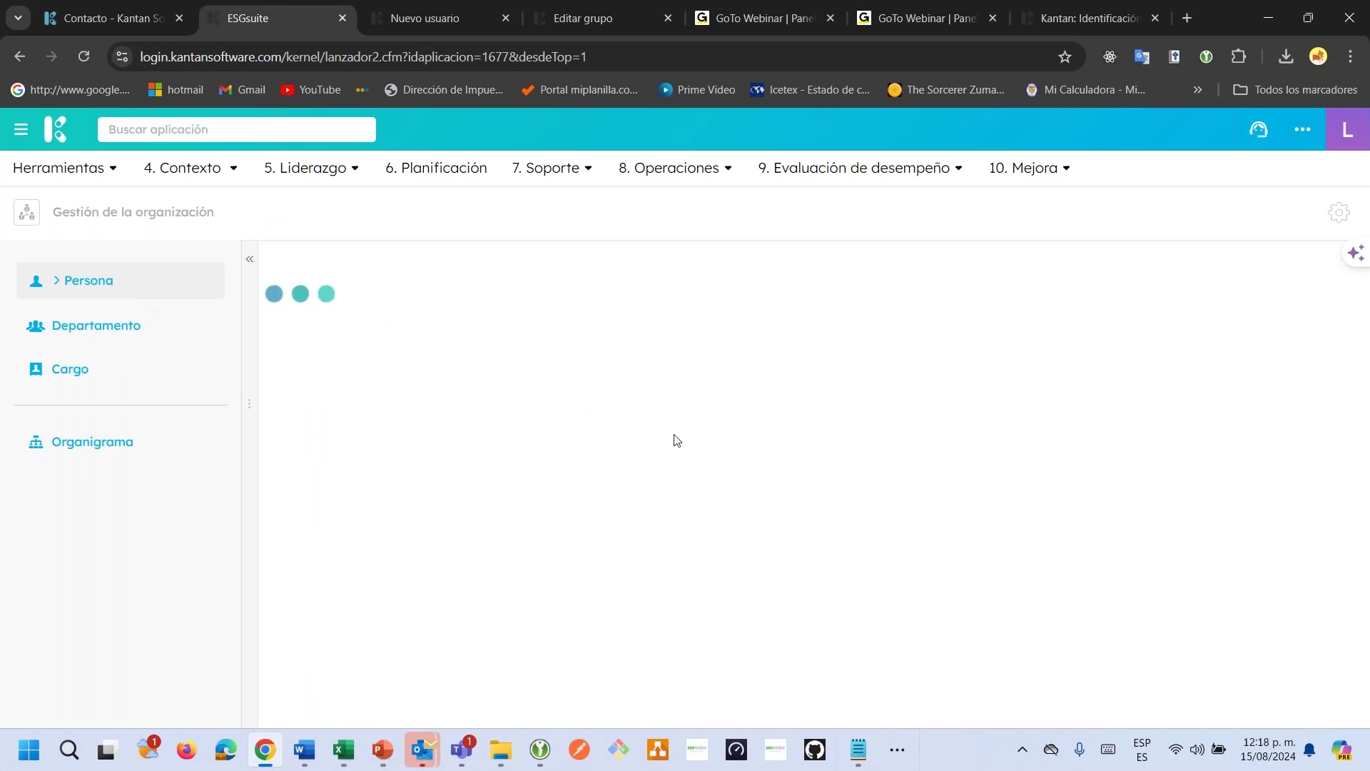
left_click(937, 309)
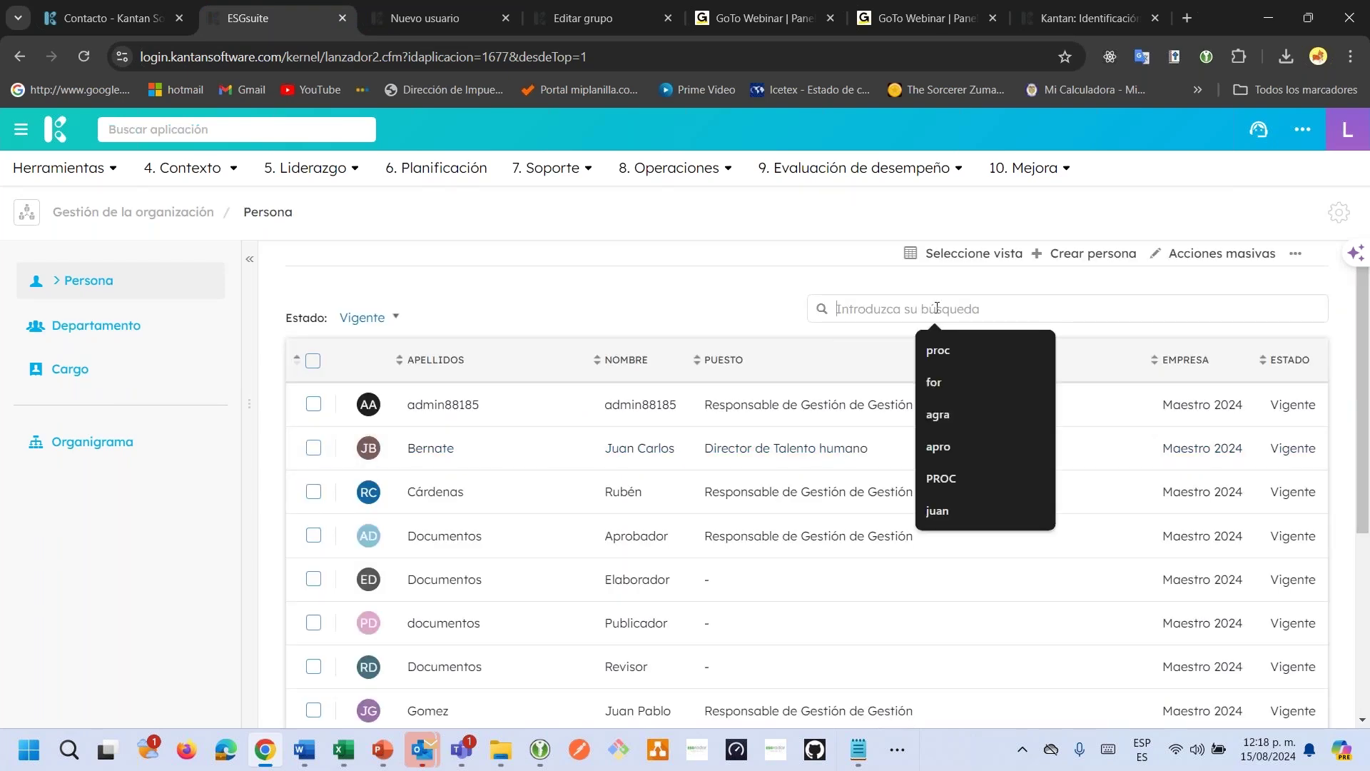
type("jho")
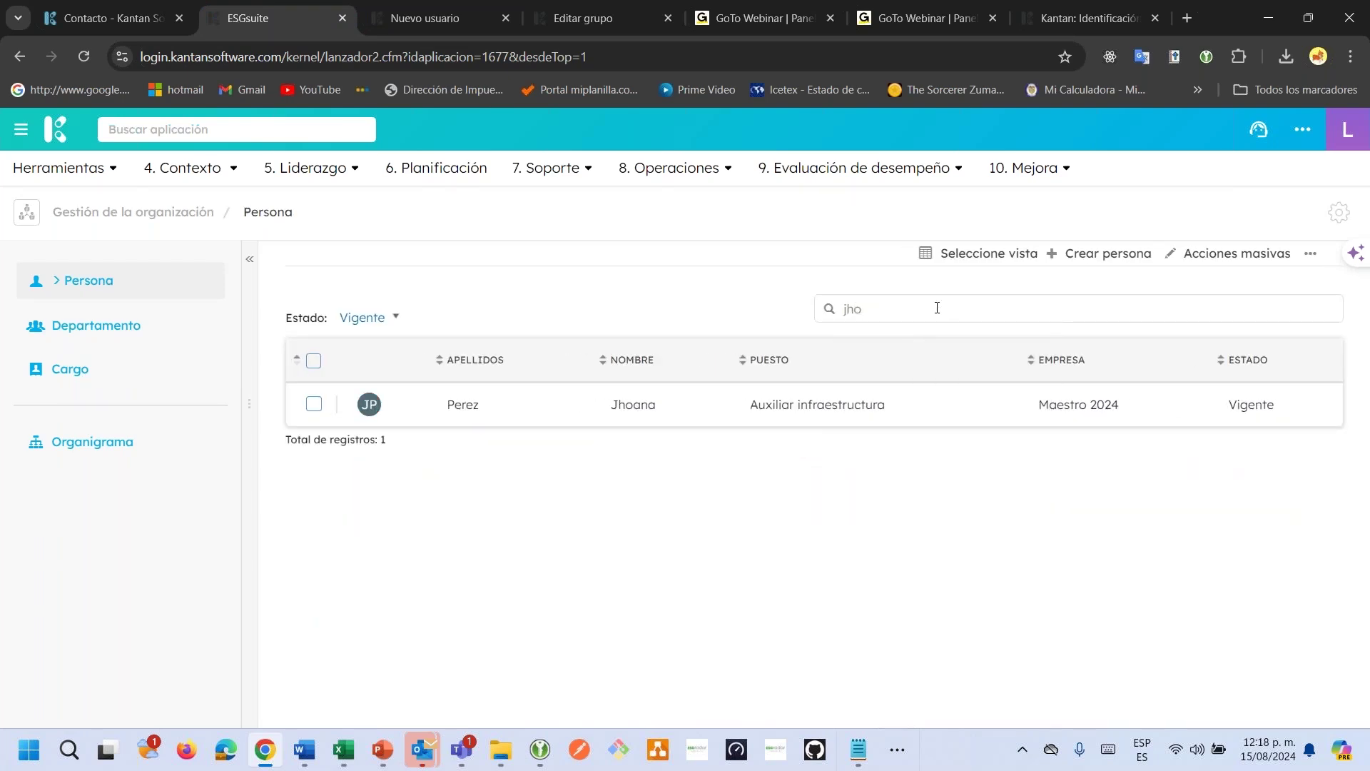
left_click(809, 419)
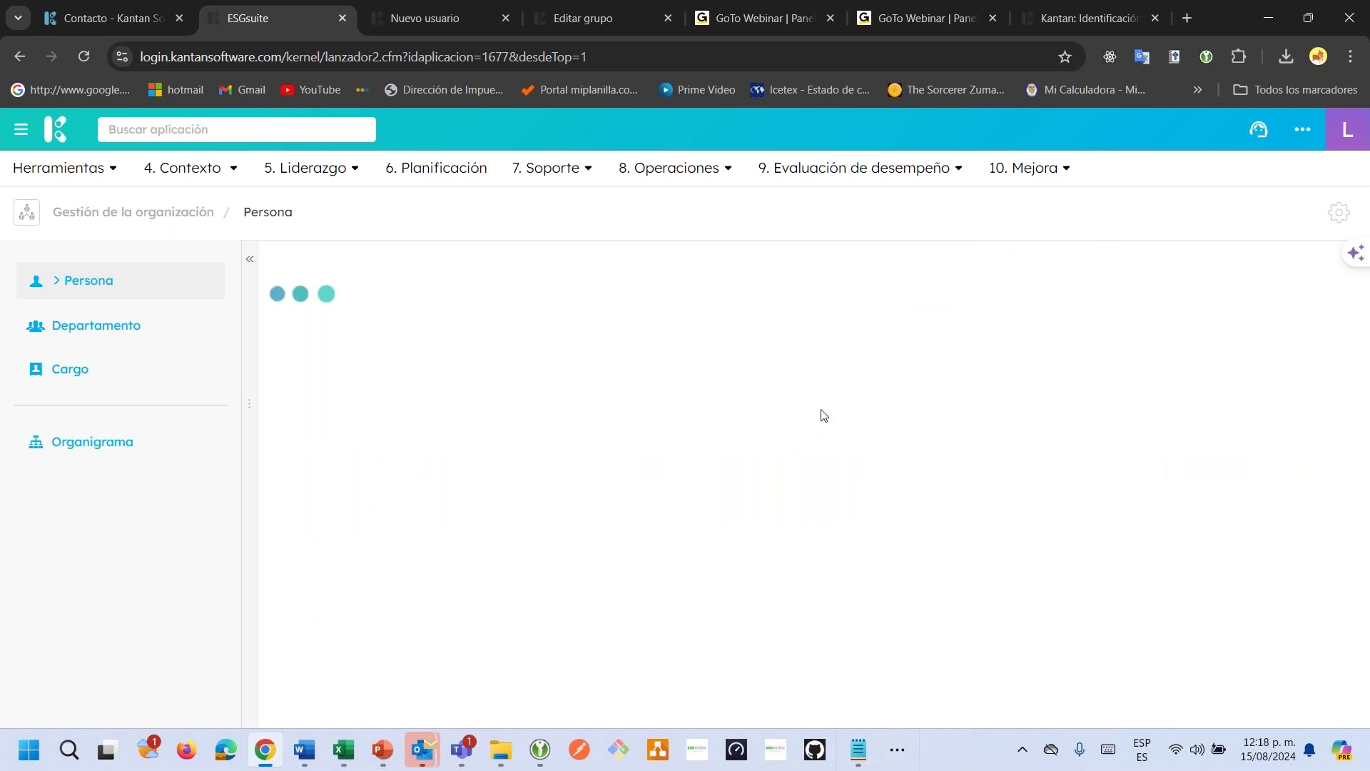
left_click(1295, 259)
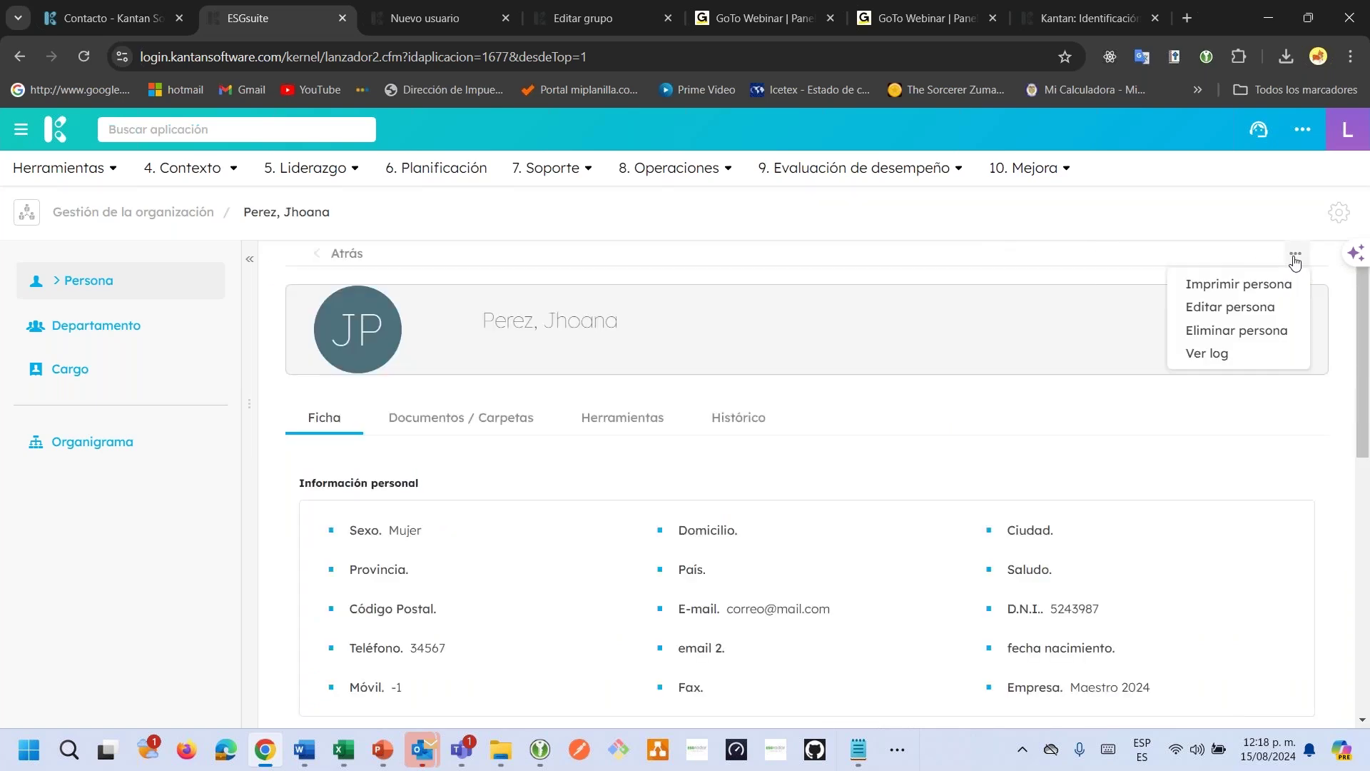
left_click(1244, 307)
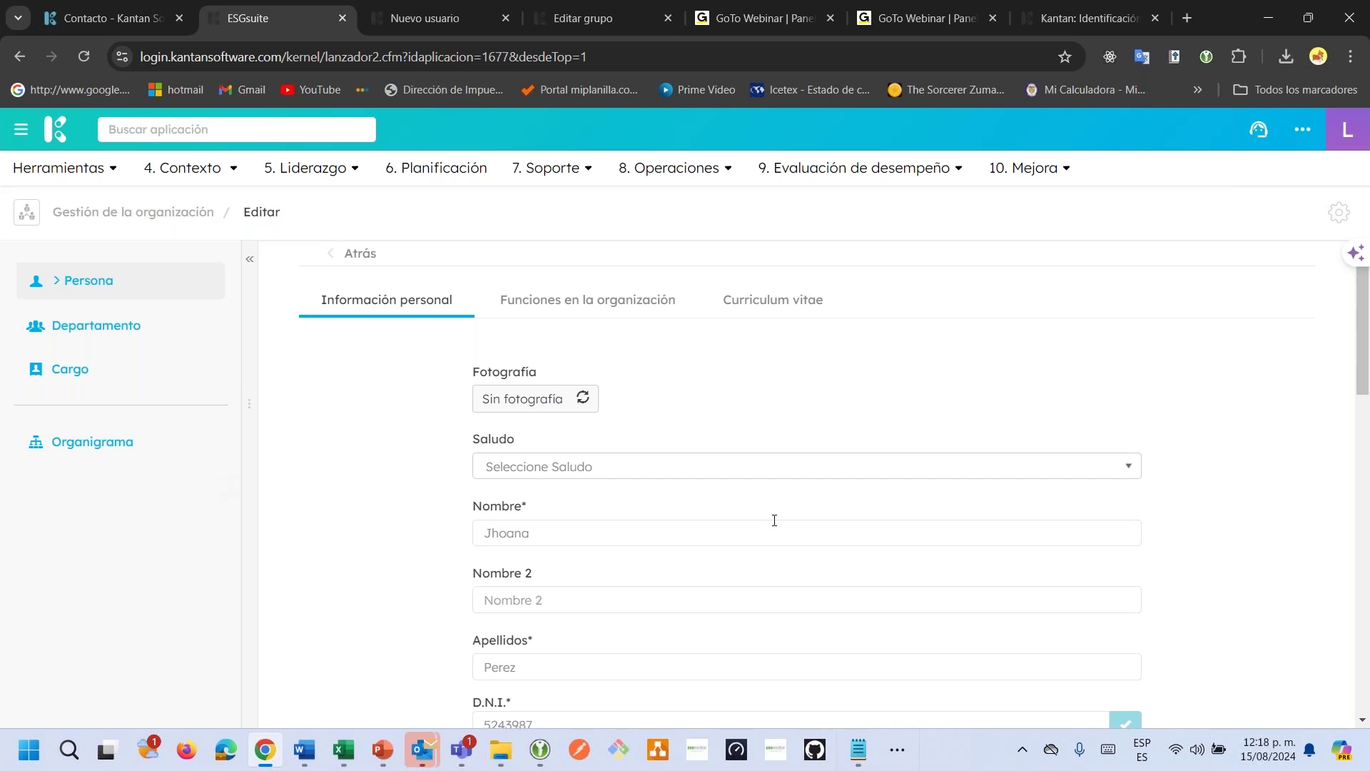
Make the person's e-mail unique by appending '24' to its name part, then save.
scroll(775, 520, "down", 3)
scroll(775, 520, "down", 5)
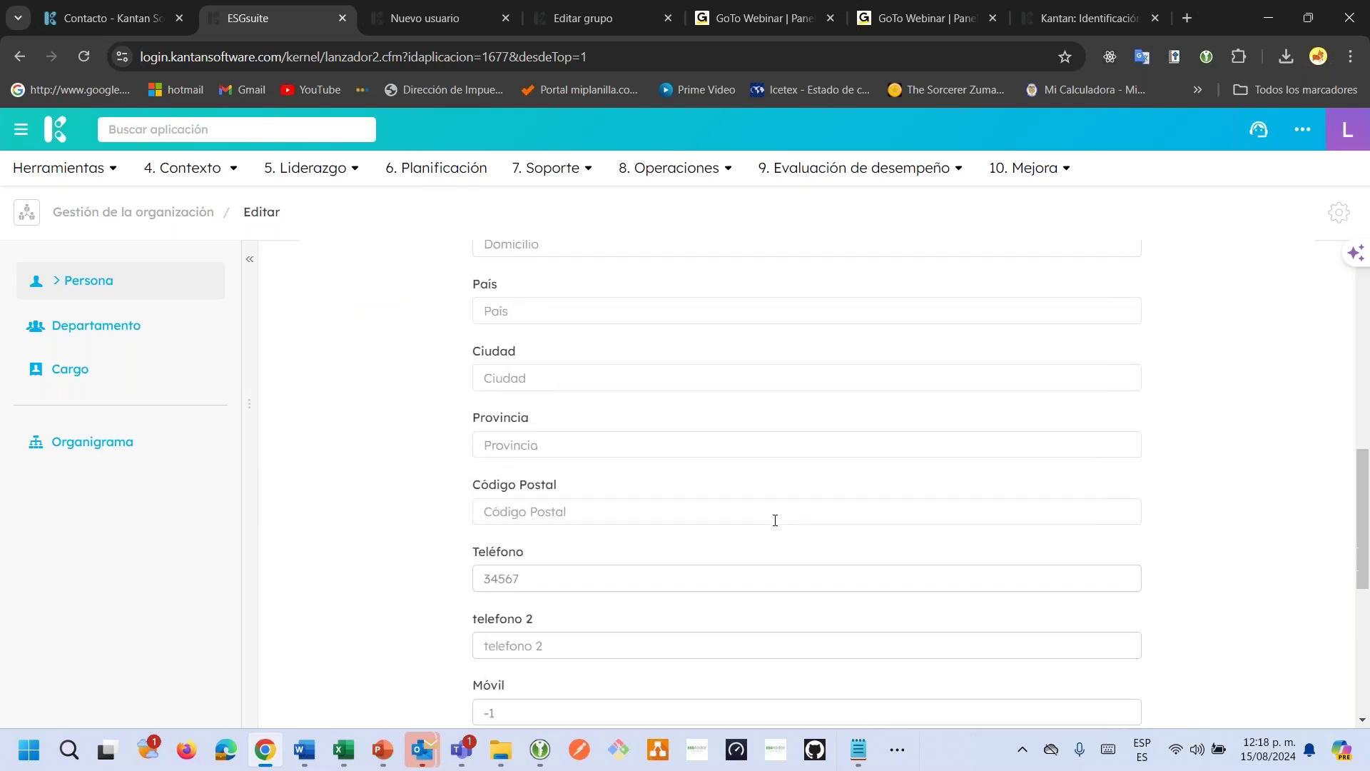
scroll(775, 520, "down", 4)
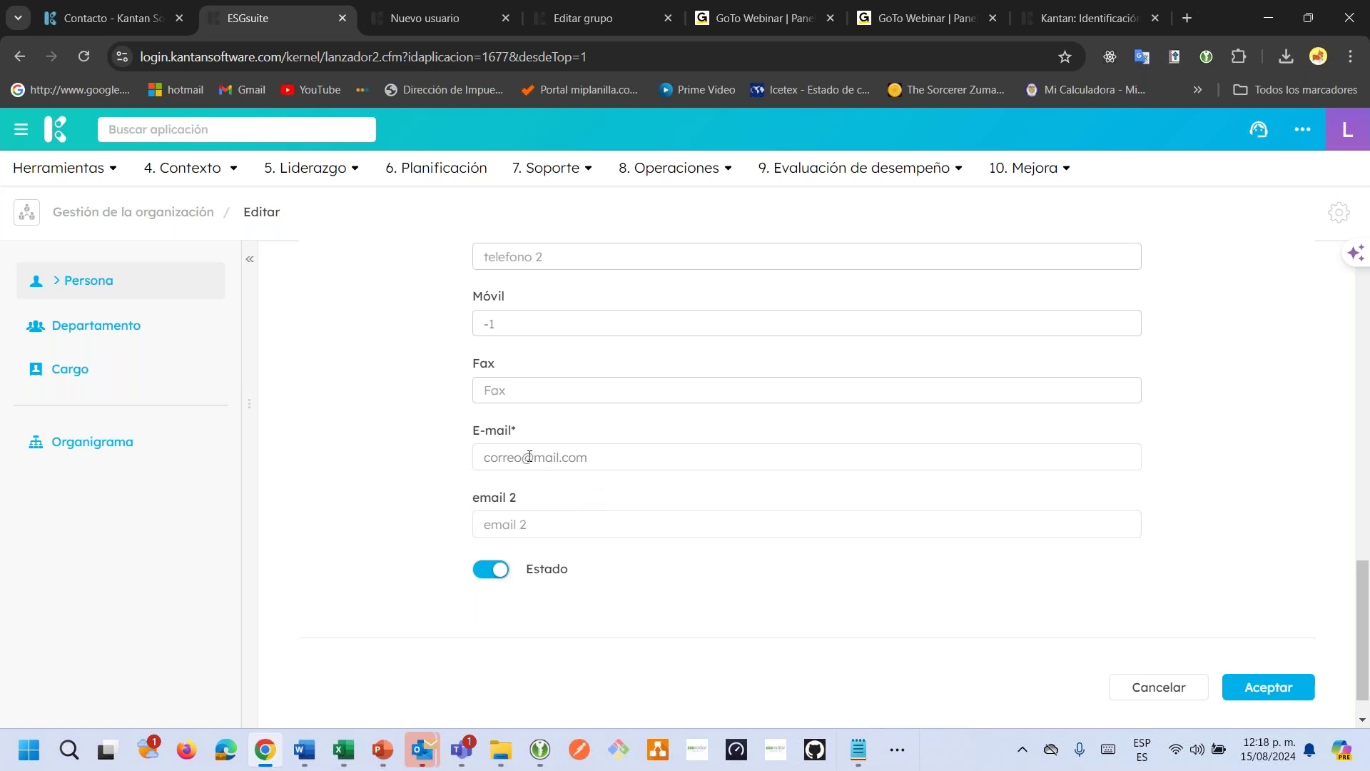
left_click_drag(521, 457, 480, 459)
left_click(522, 459)
type("2")
type("4")
left_click(1268, 685)
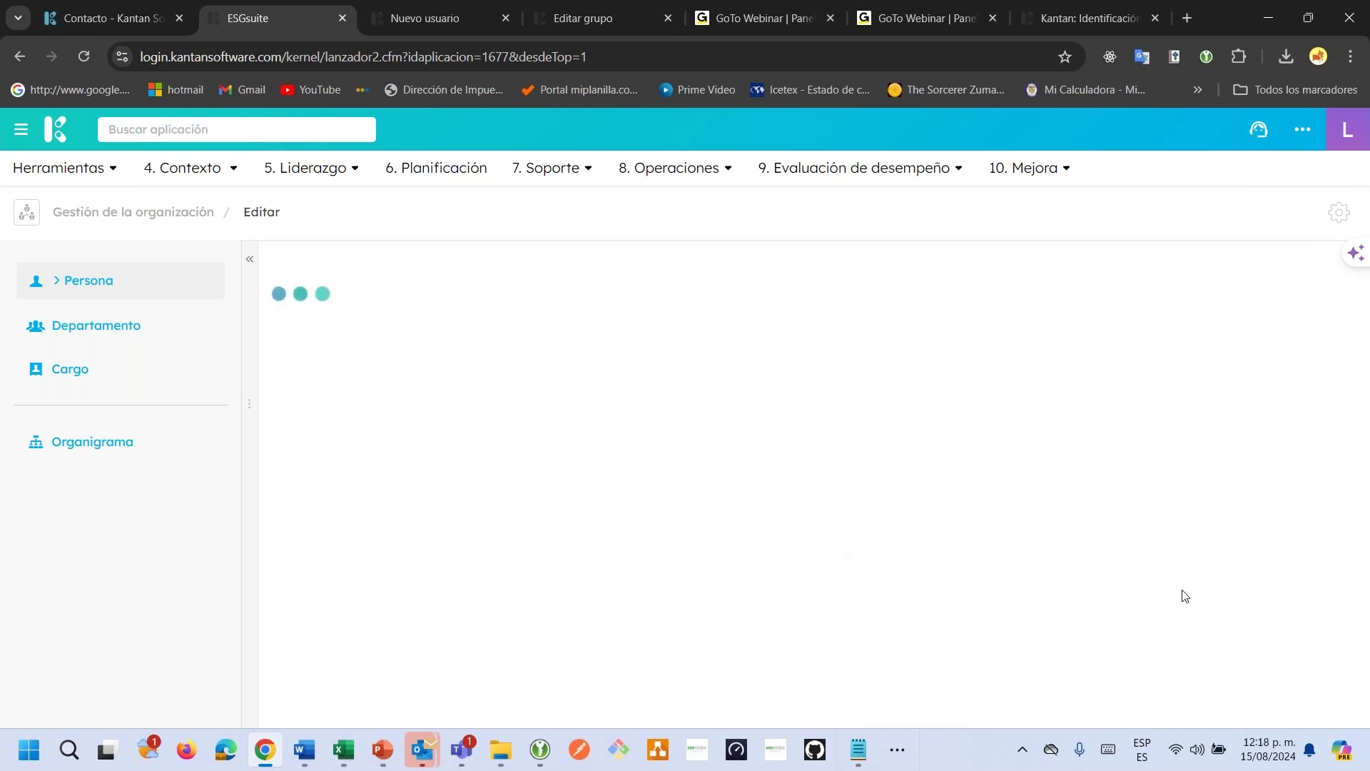
Start a blank new-user form and link it to the edited person as Recurso.
left_click(451, 19)
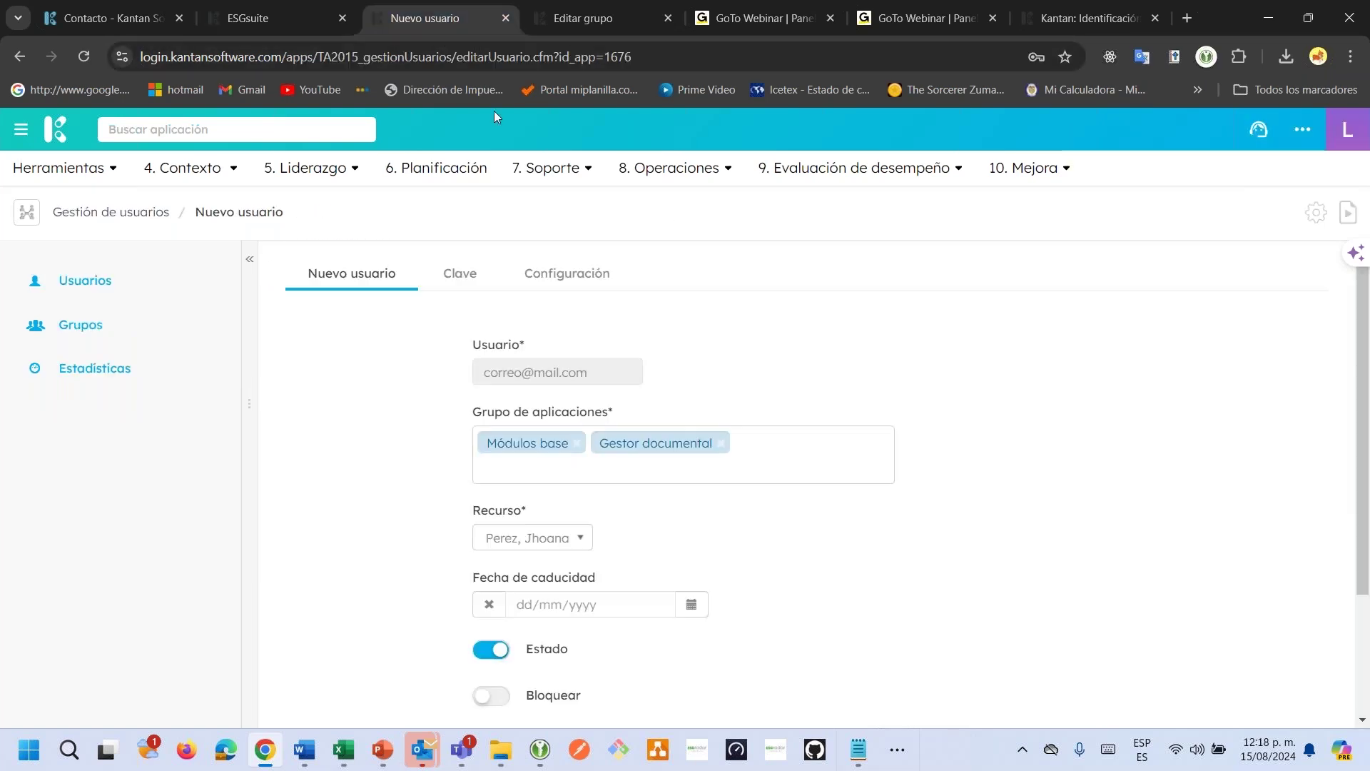
left_click(263, 218)
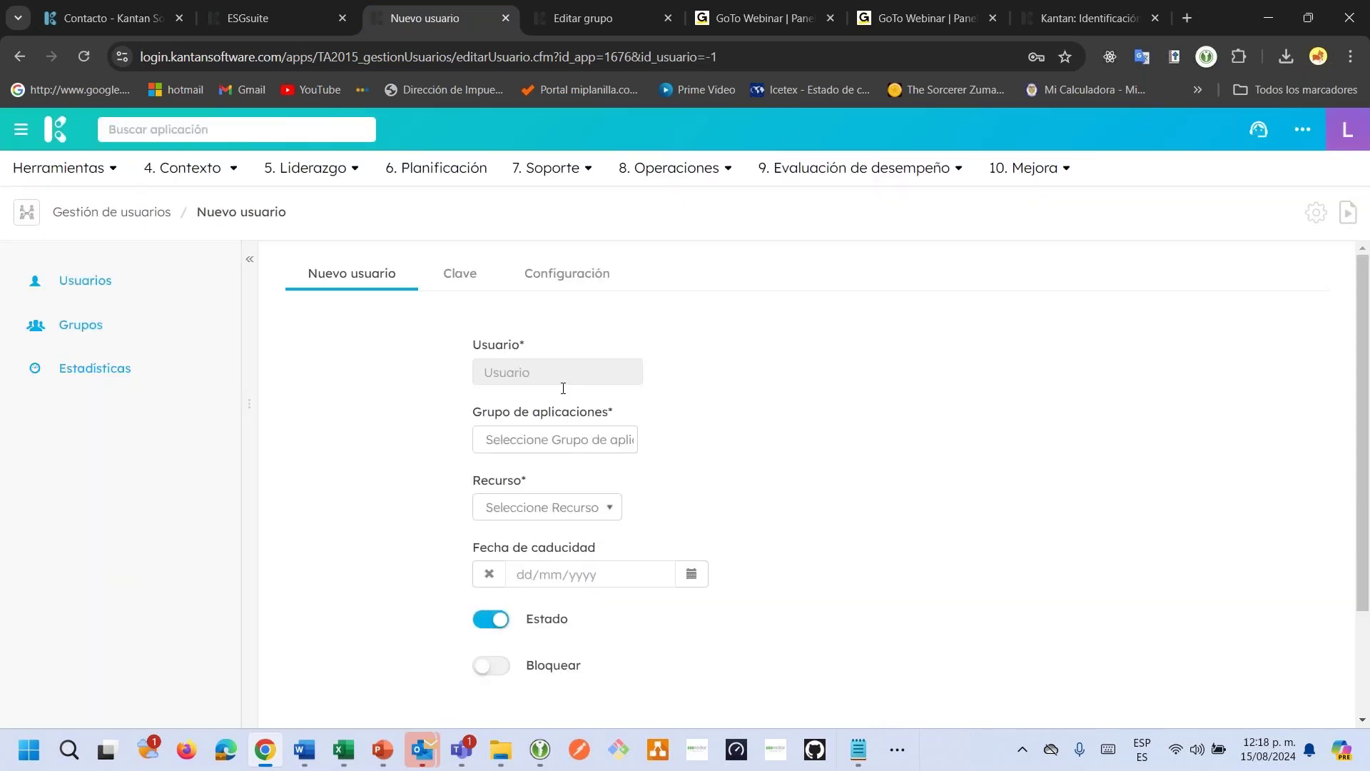
left_click(559, 507)
left_click(551, 564)
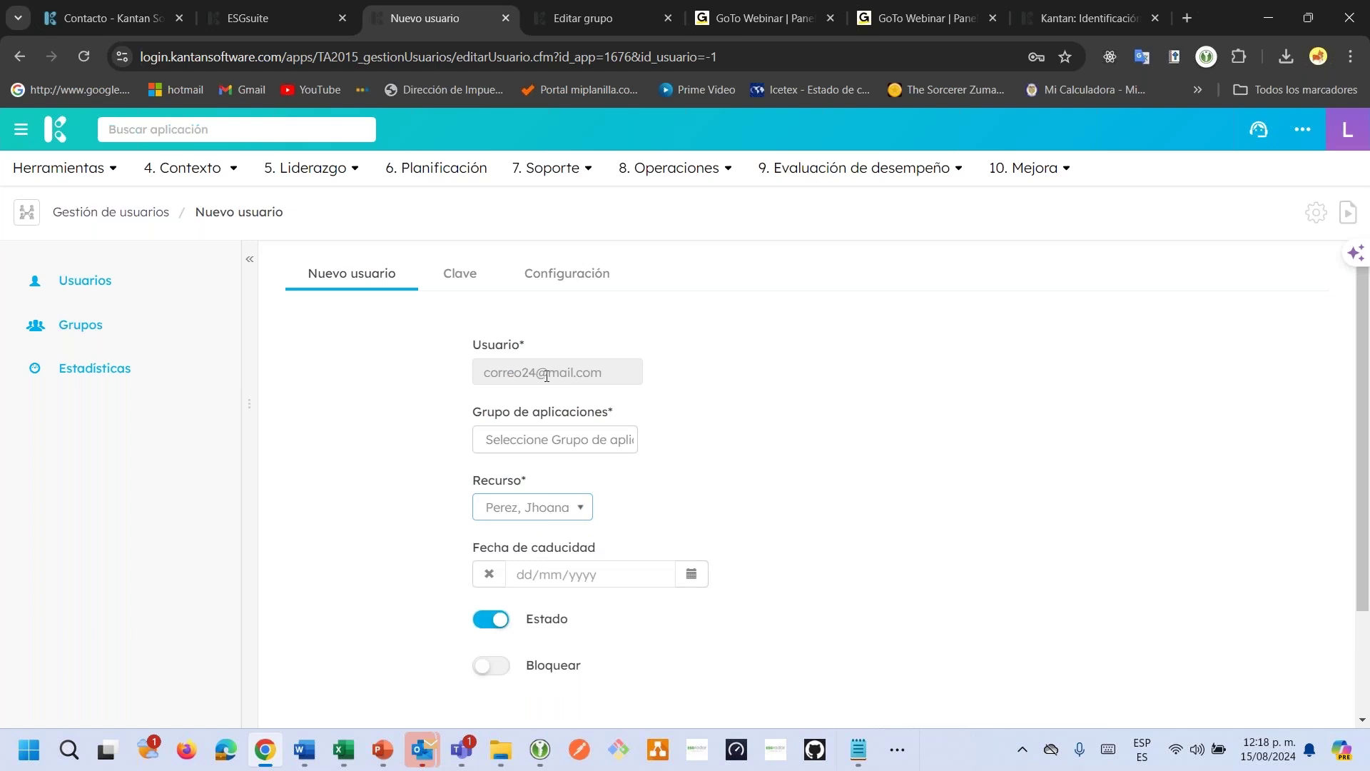
Add Módulos base and Gestor documental as the user's application groups.
left_click(555, 439)
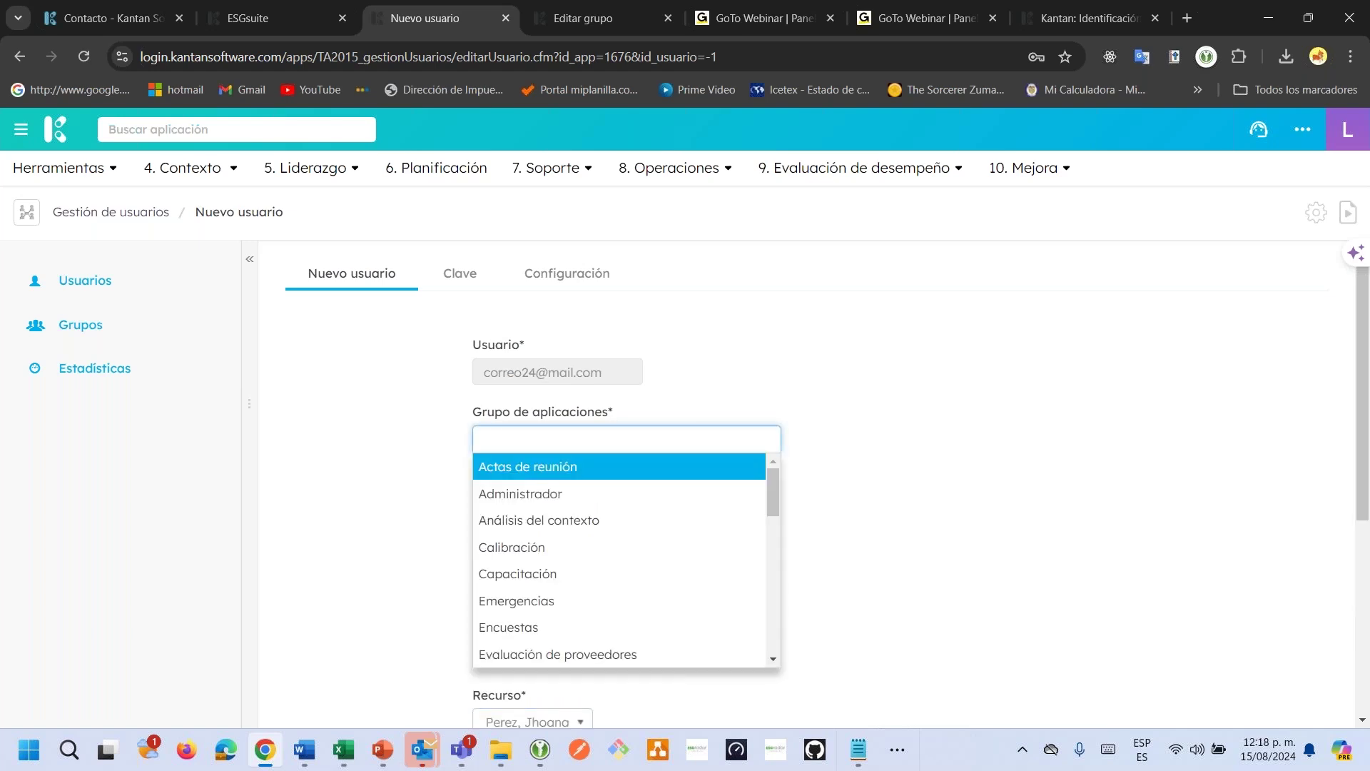
type("ba")
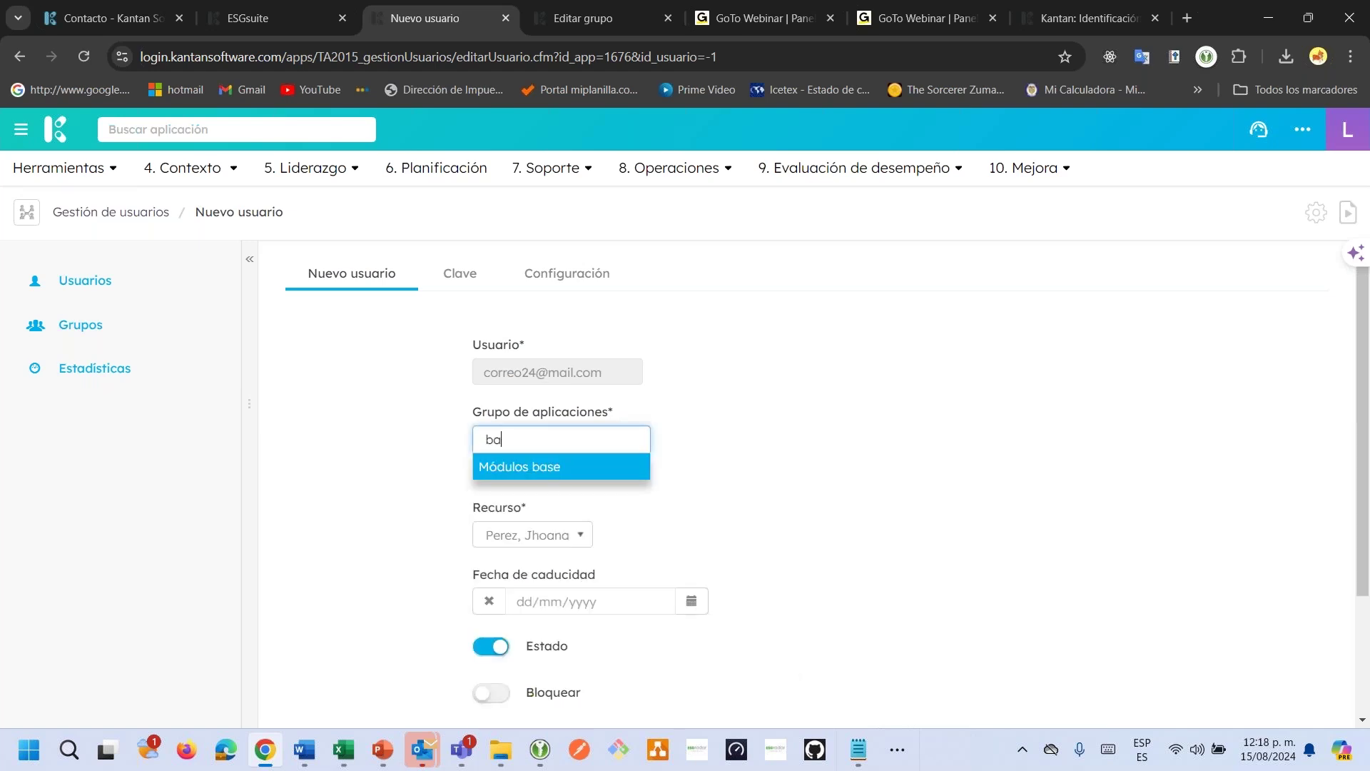
key("Return")
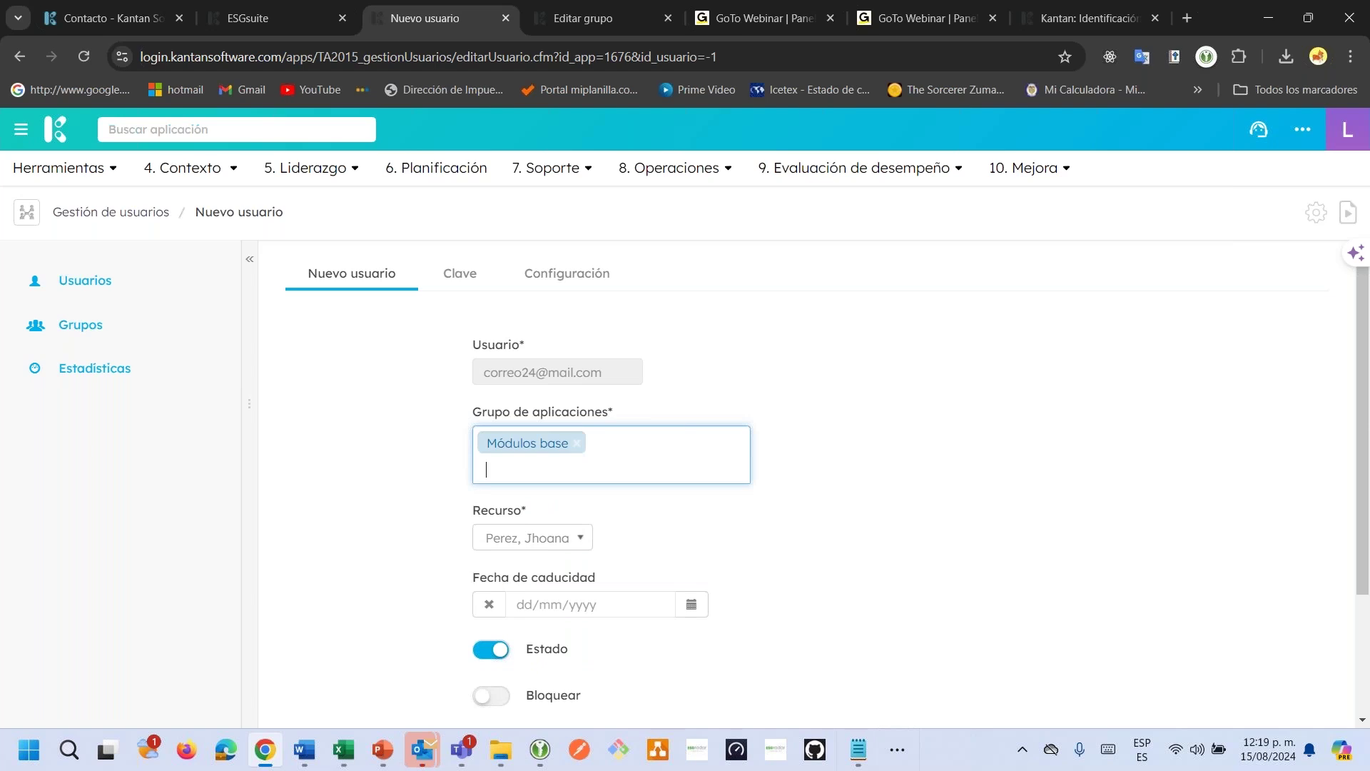
type("g")
key("BackSpace")
type("do")
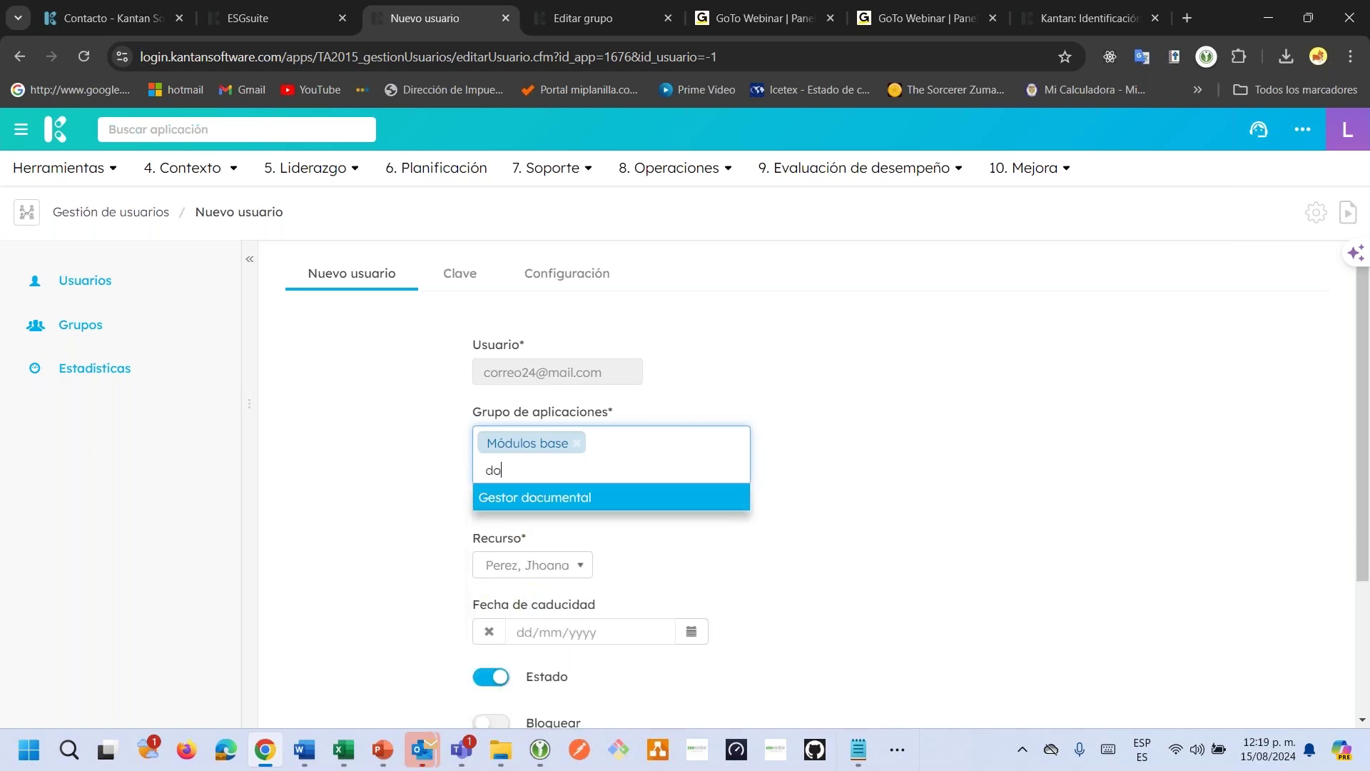
key("Return")
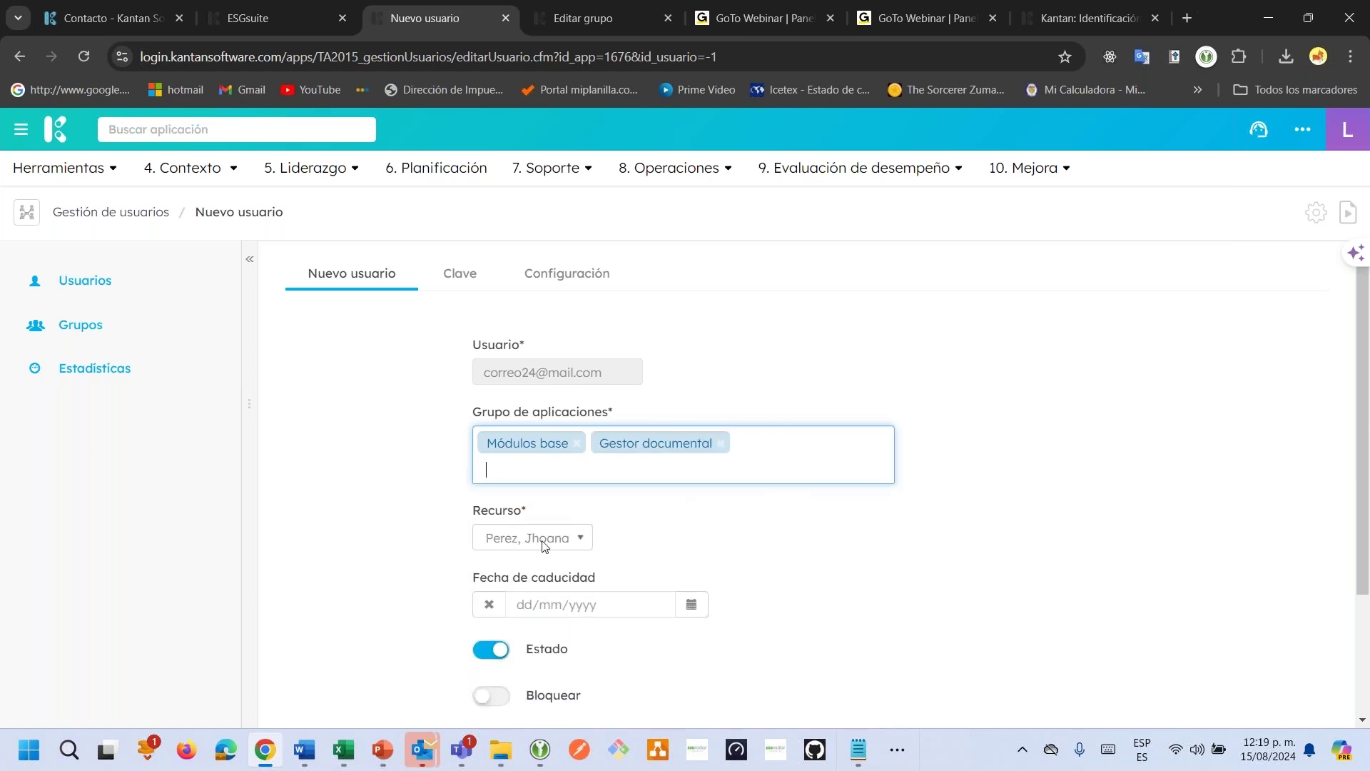
left_click_drag(508, 576, 602, 571)
left_click(721, 580)
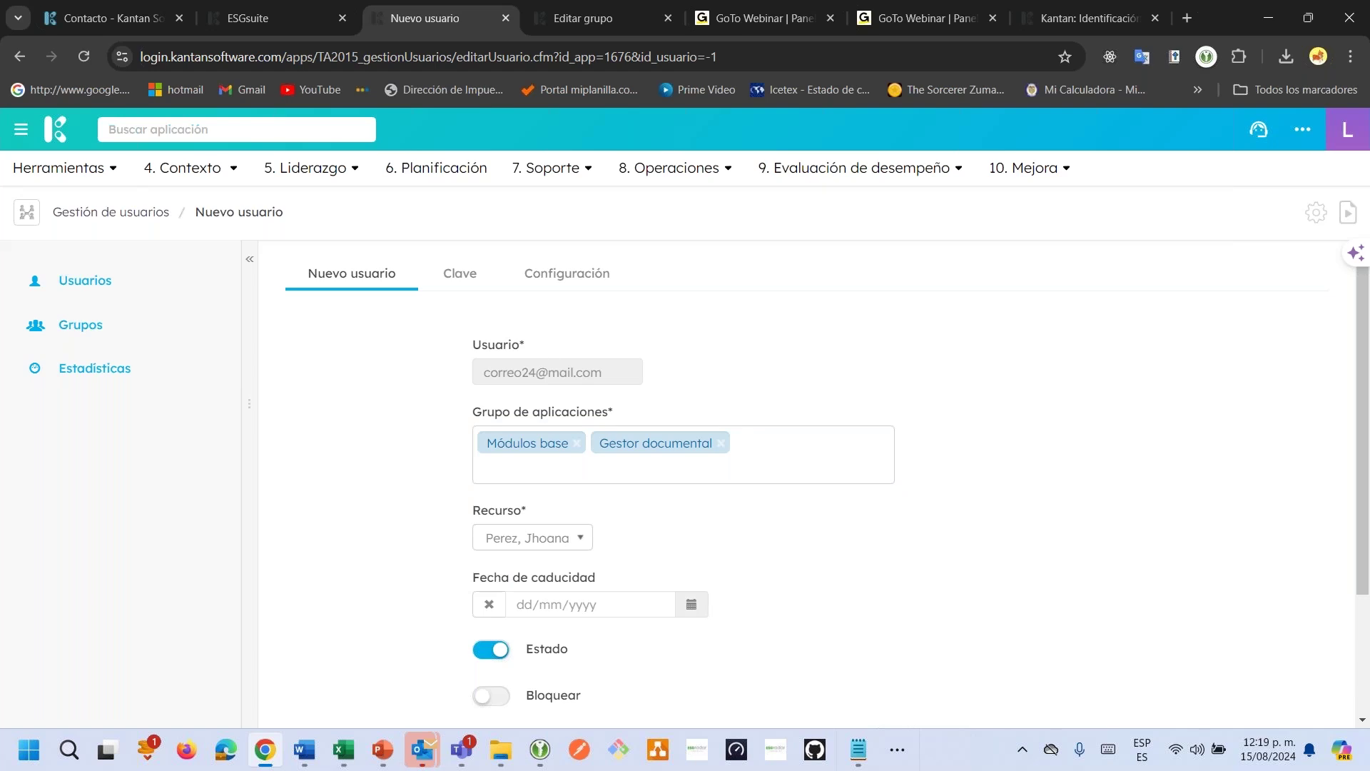
Set the account expiry date to 31/08/2024, leaving account blocking off.
left_click(690, 604)
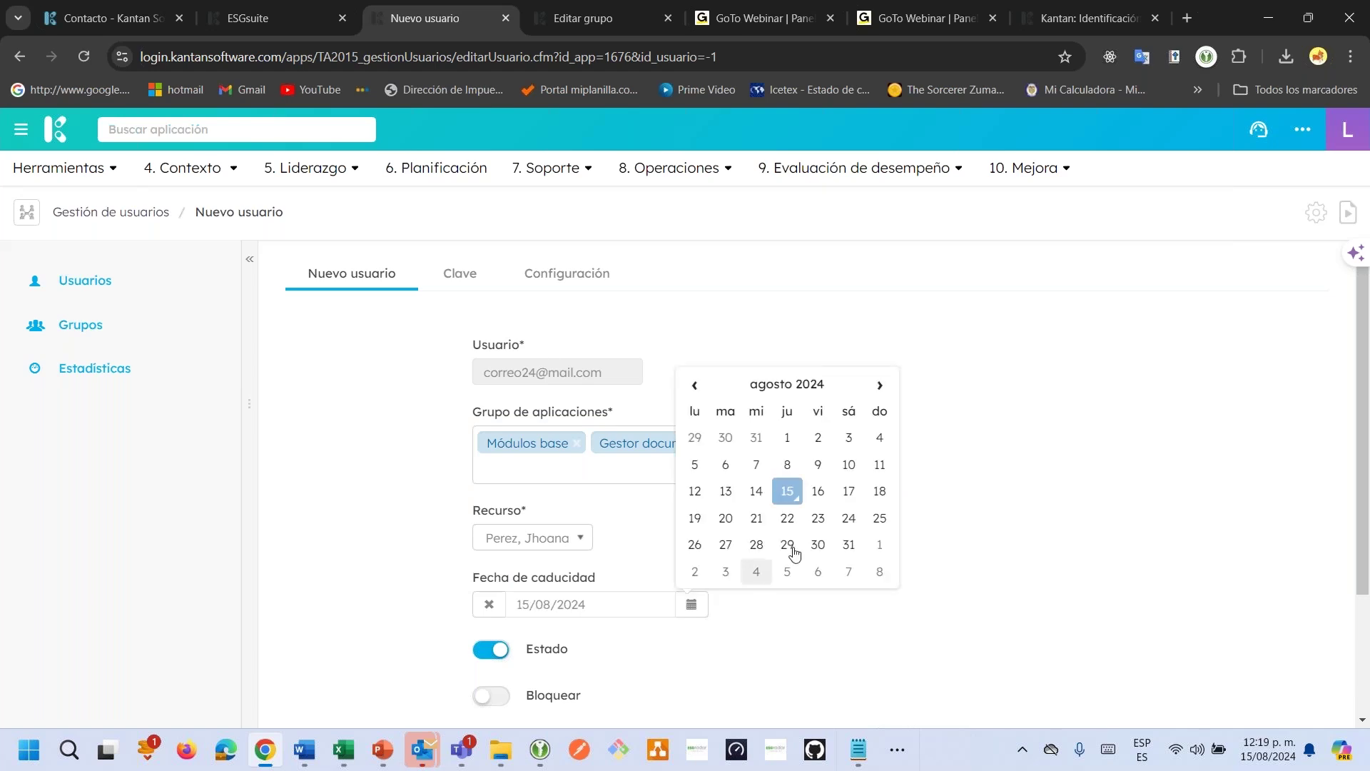
left_click(849, 545)
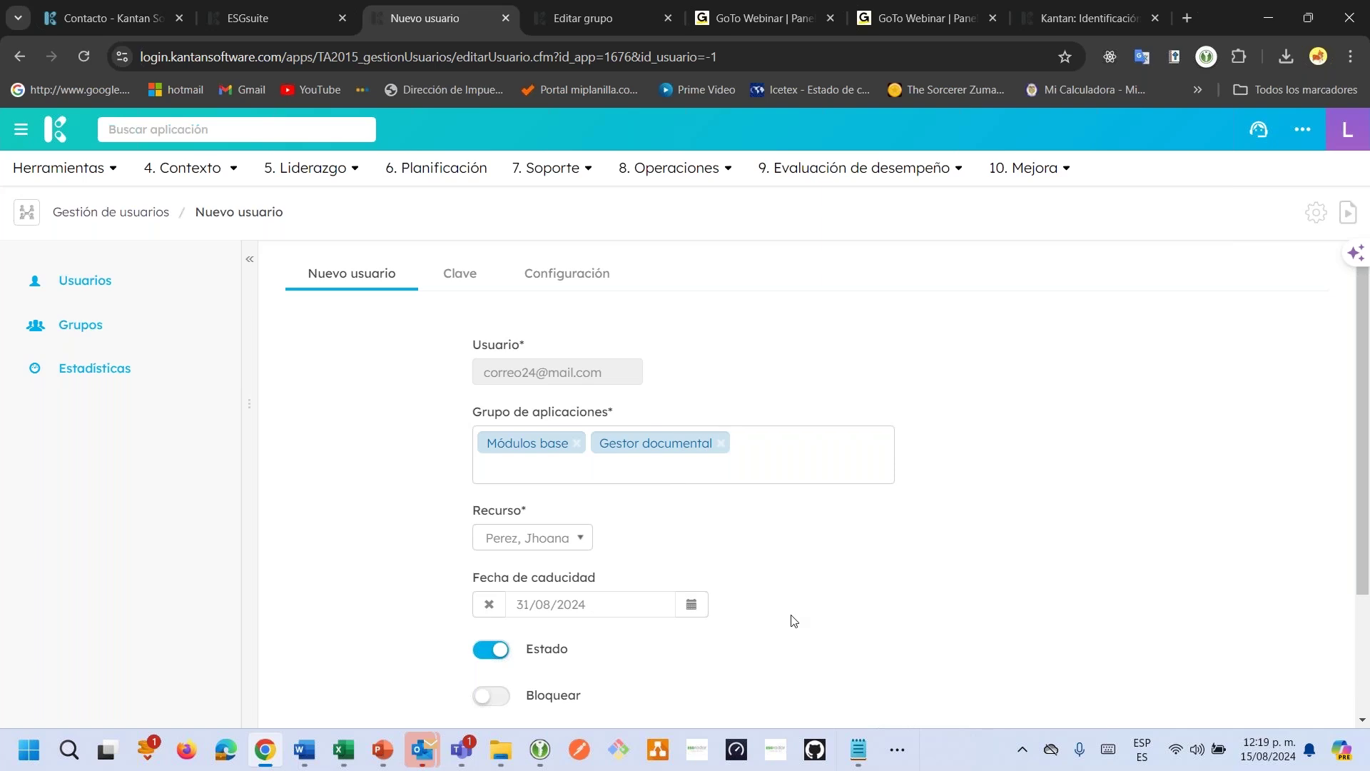
left_click(499, 698)
left_click(501, 702)
left_click(450, 278)
Copy the password from the credentials notes into both Clave and Repetir clave.
key("alt+Tab")
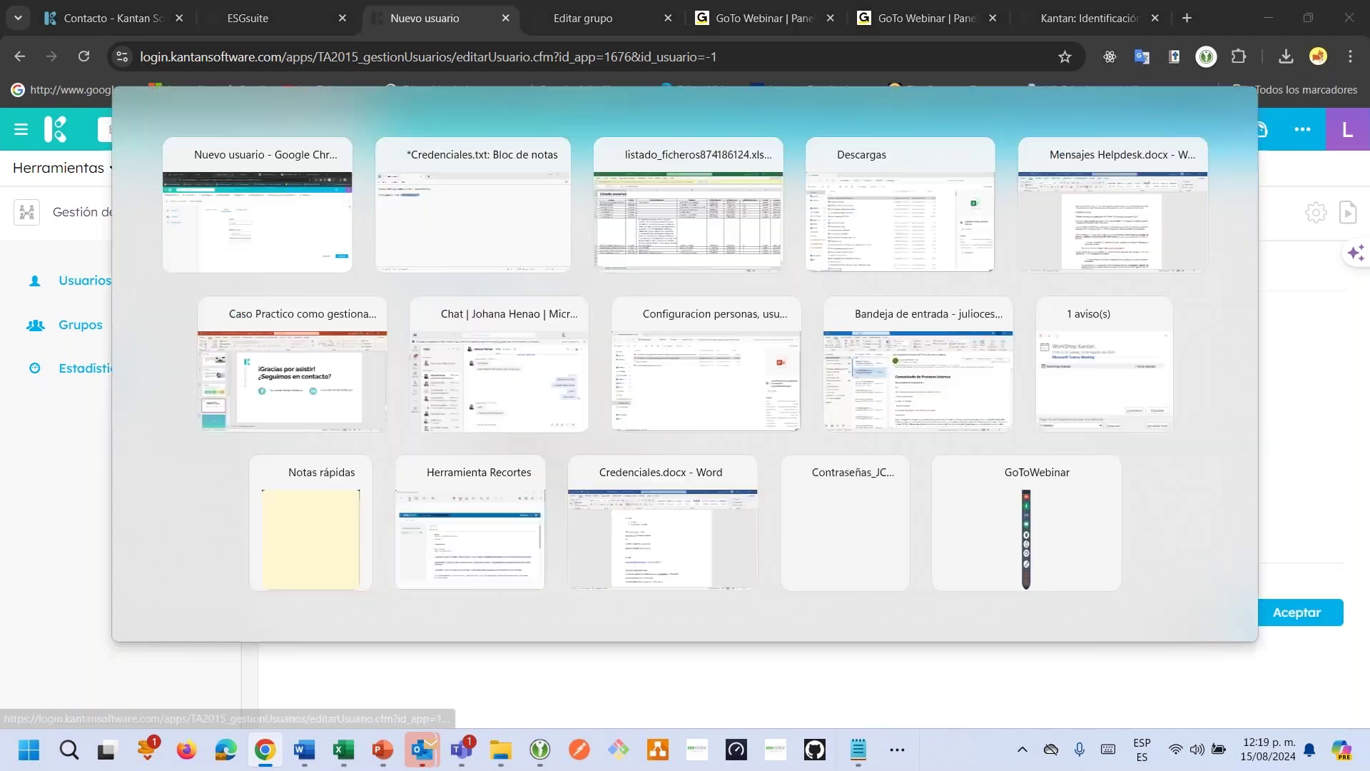
left_click(229, 127)
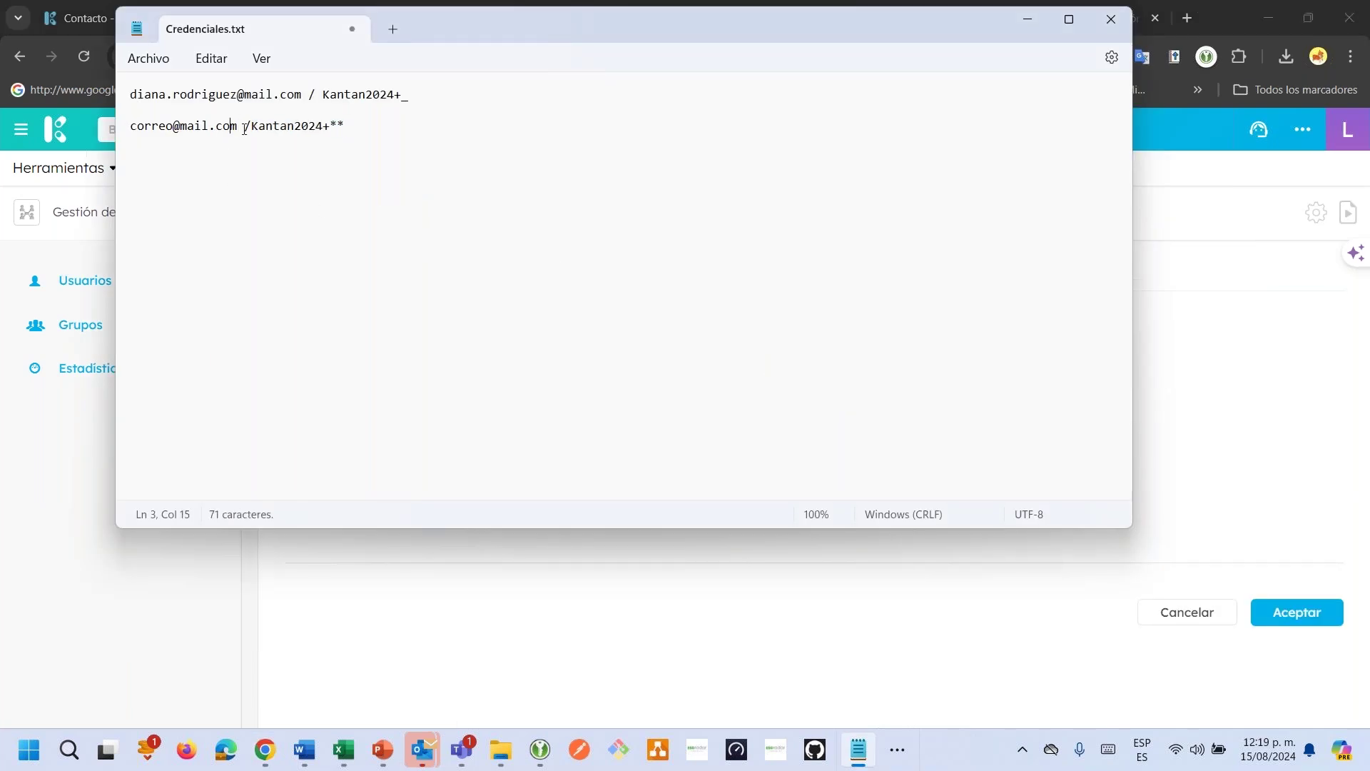
left_click_drag(250, 127, 353, 132)
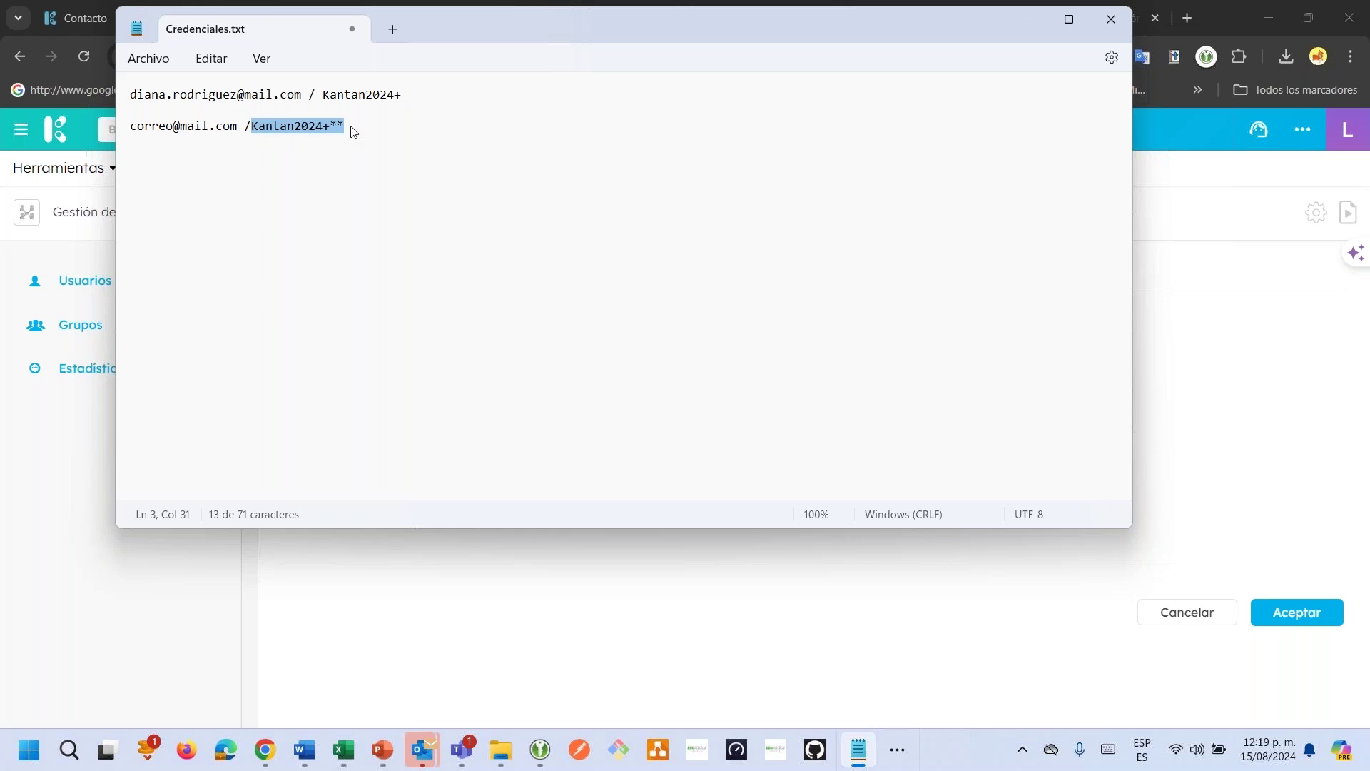
key("ctrl+c")
key("alt+Tab")
left_click(483, 386)
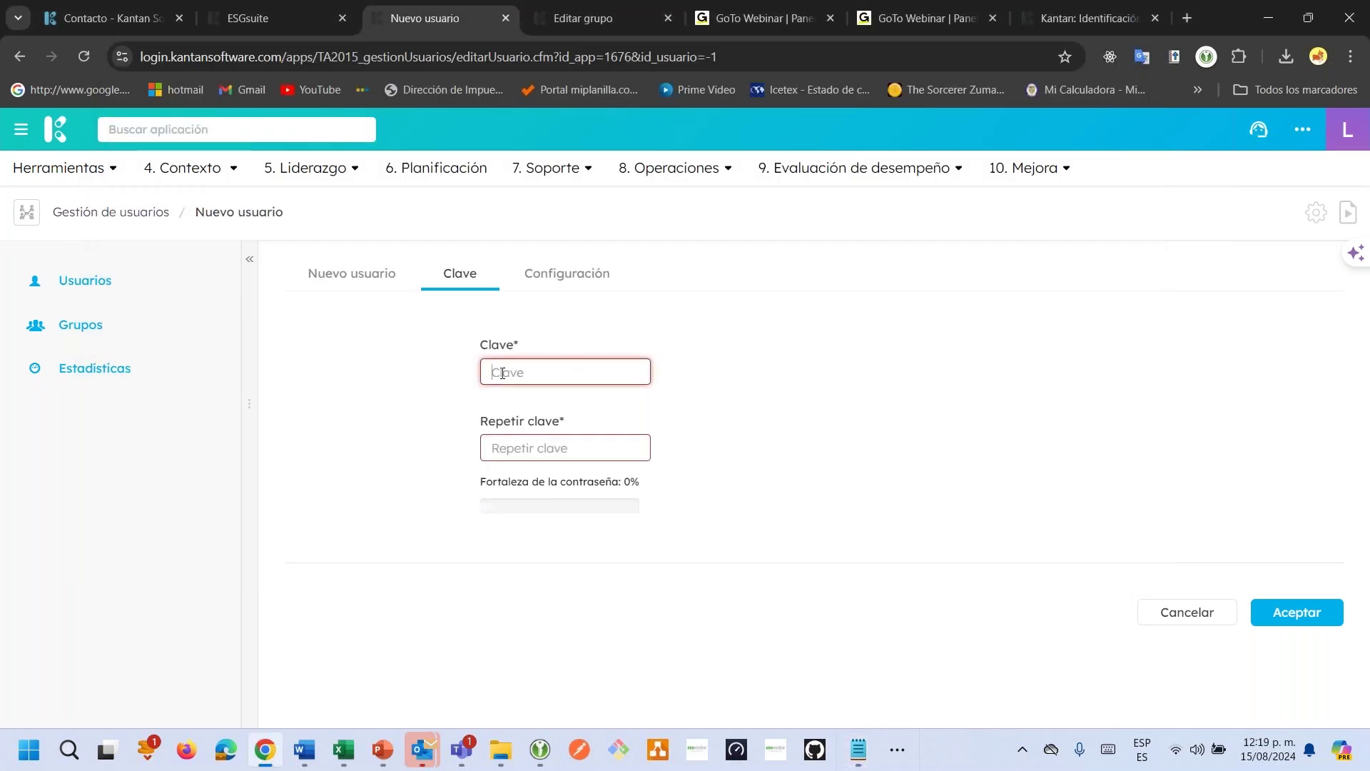
key("ctrl+v")
left_click(527, 447)
key("ctrl+v")
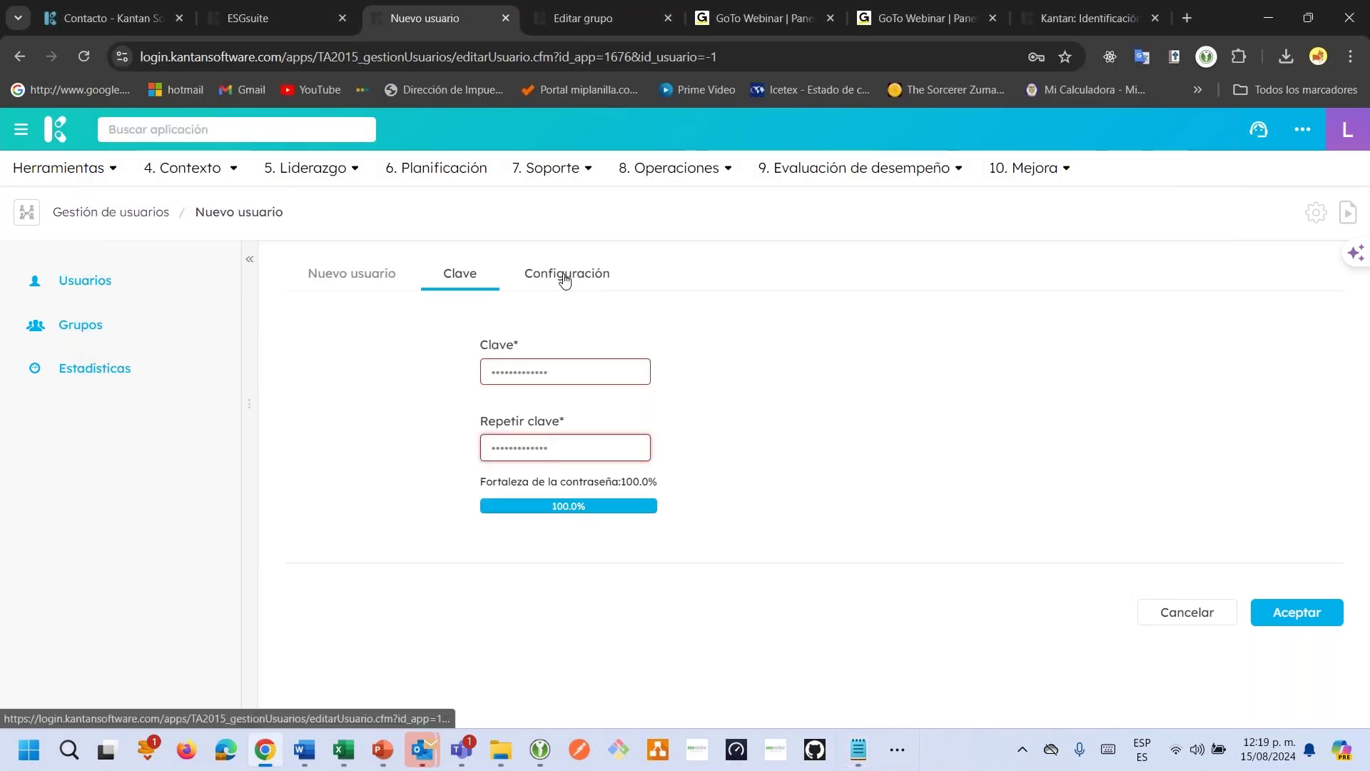
Grant Preferencias access in Configuración and save the new user successfully.
left_click(572, 280)
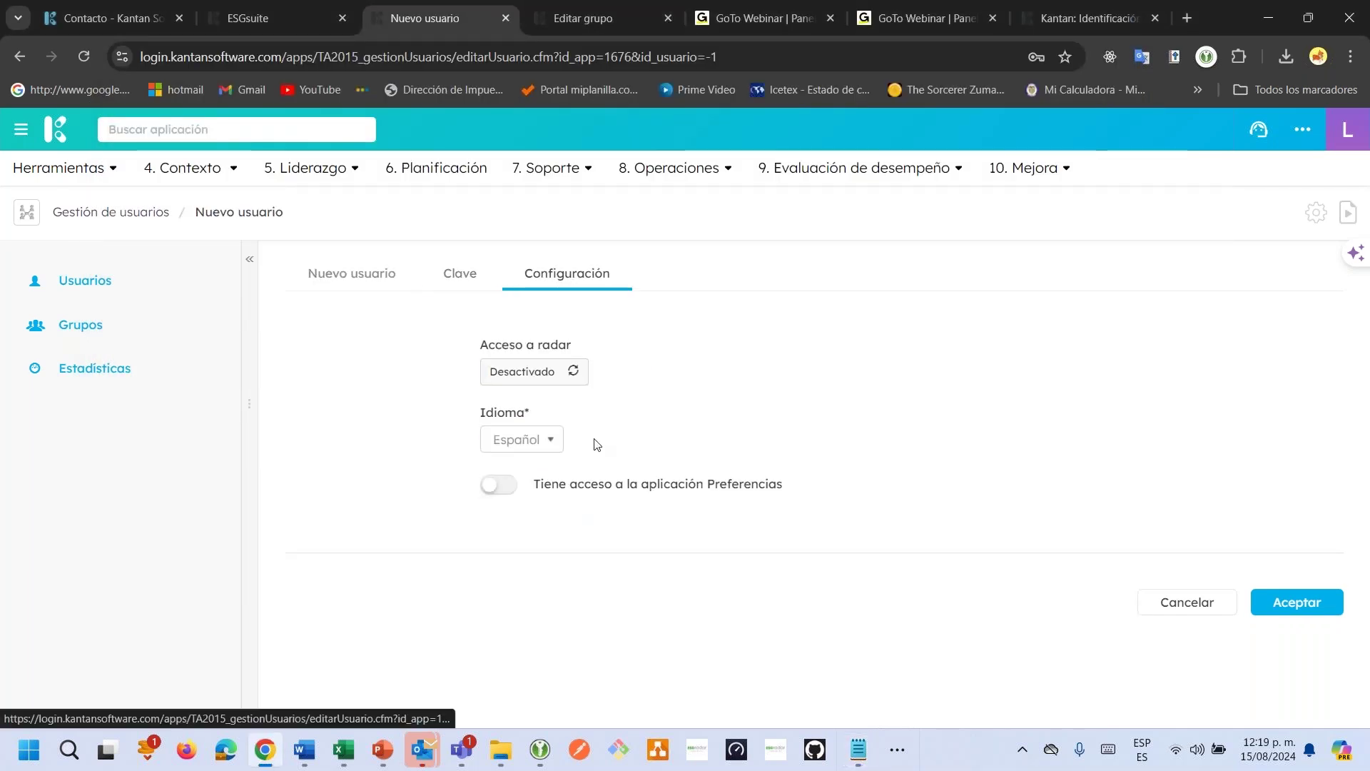
left_click(494, 484)
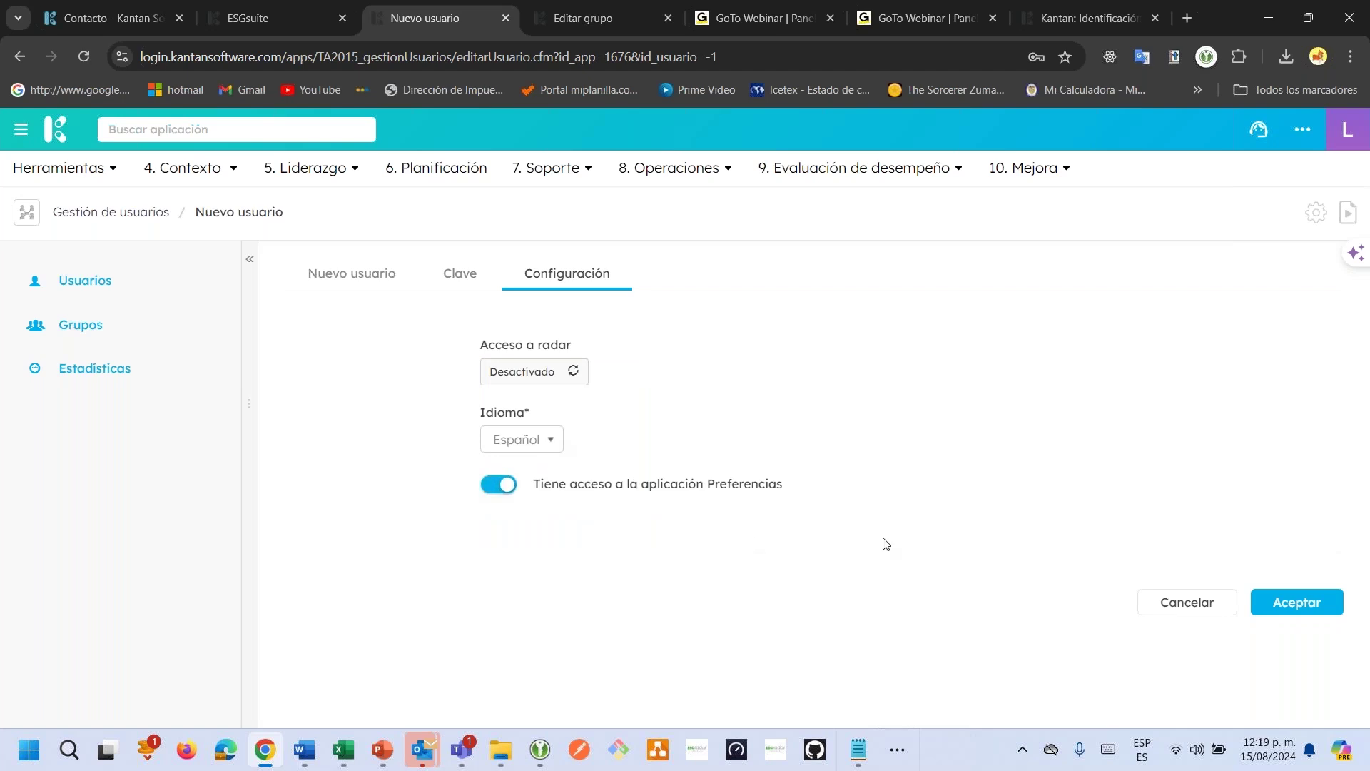
left_click(1278, 603)
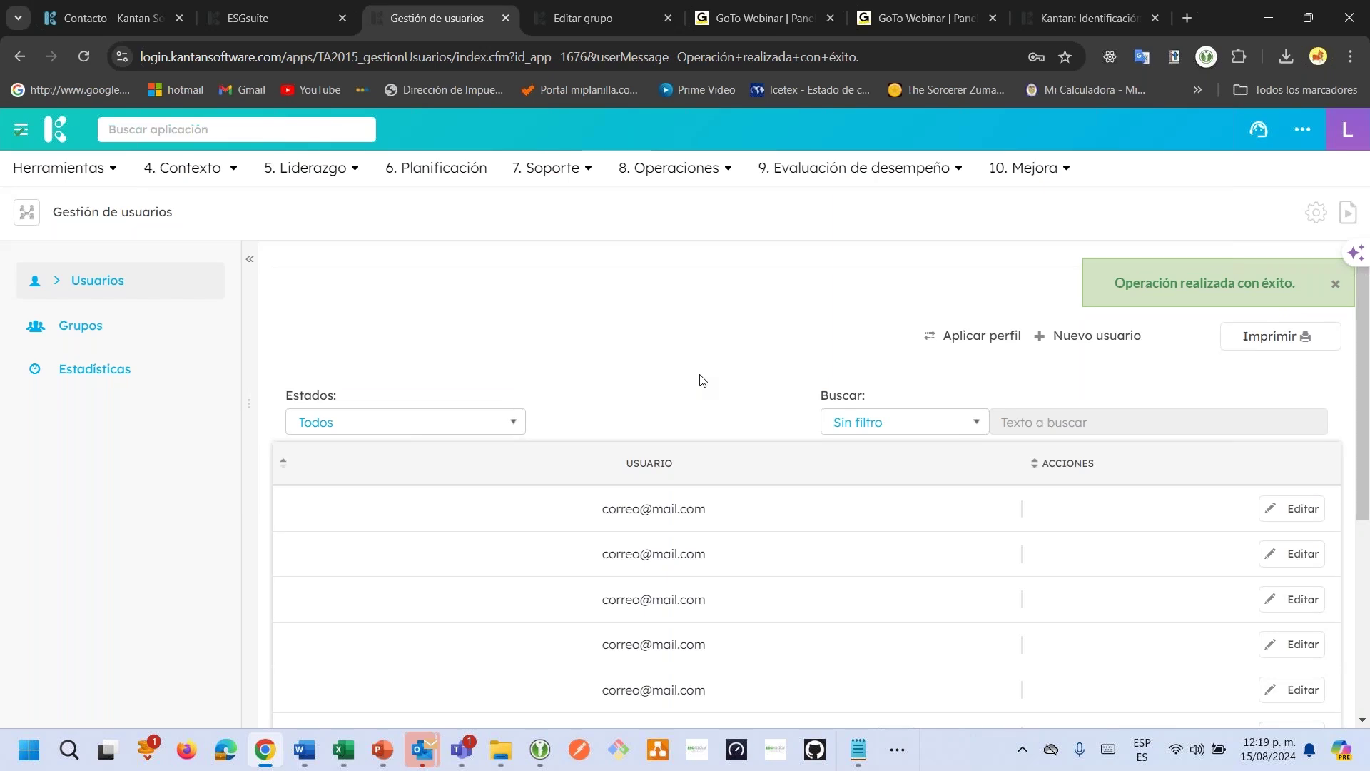
Open the Kantan login page (login.kantansoftware.com) in Edge.
left_click(234, 748)
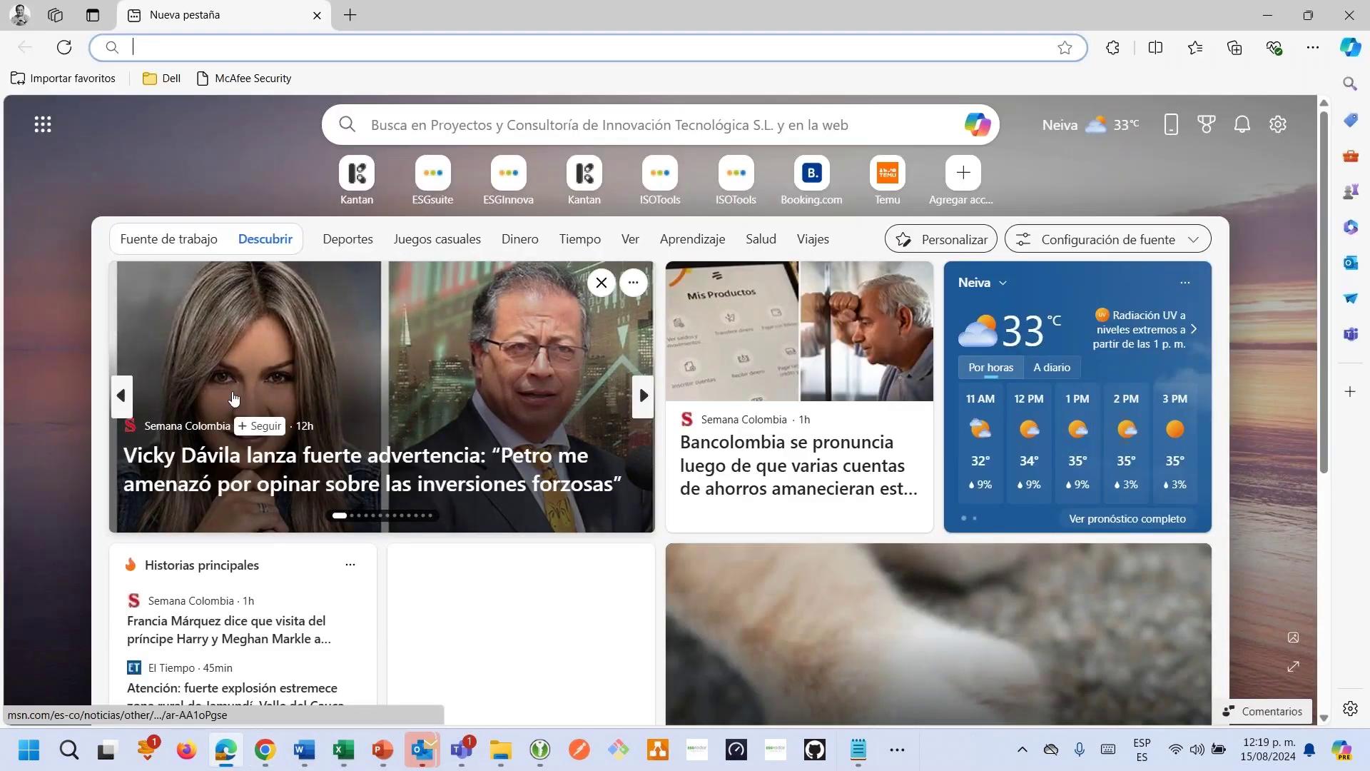
type("login.kantansoftware.com")
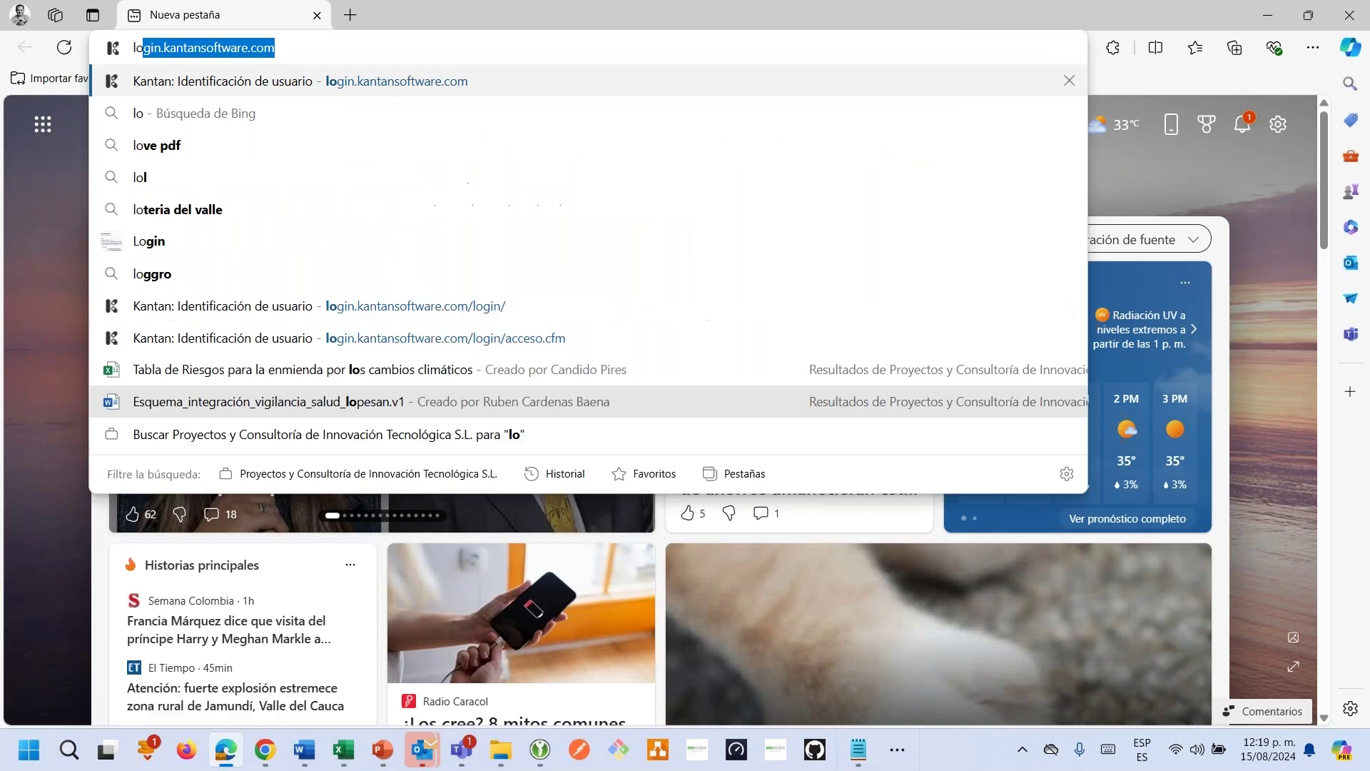
key("Return")
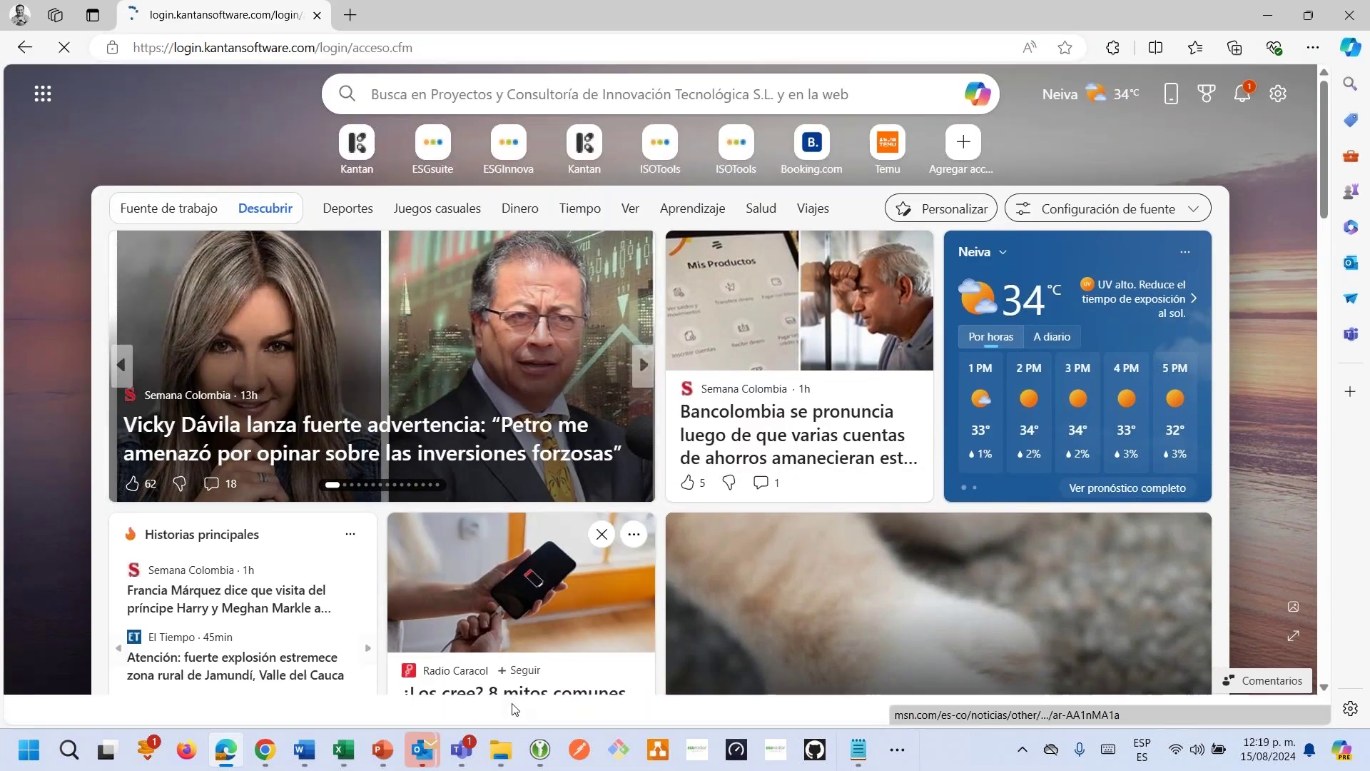
Correct the username in Credenciales.txt with '24' and paste it into the Usuario field.
key("alt+Tab")
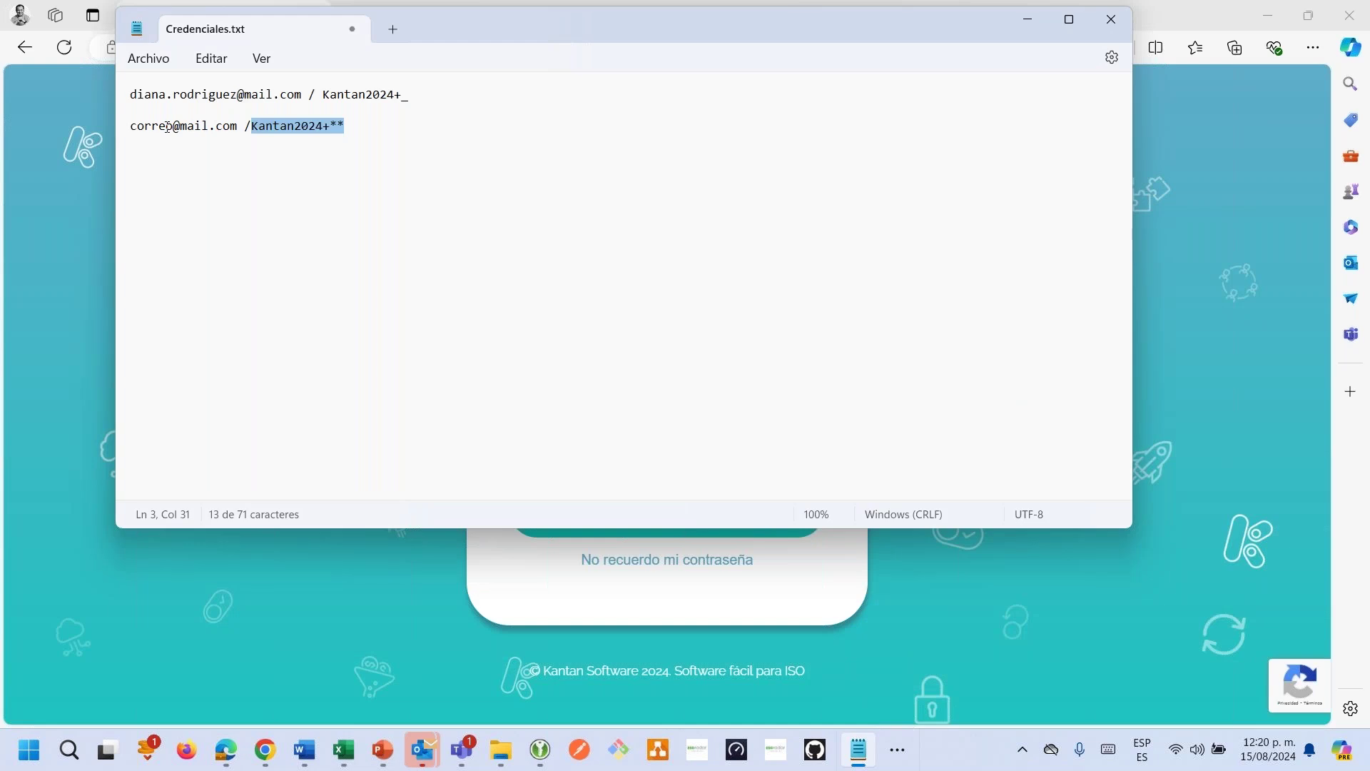
left_click(174, 126)
type("24")
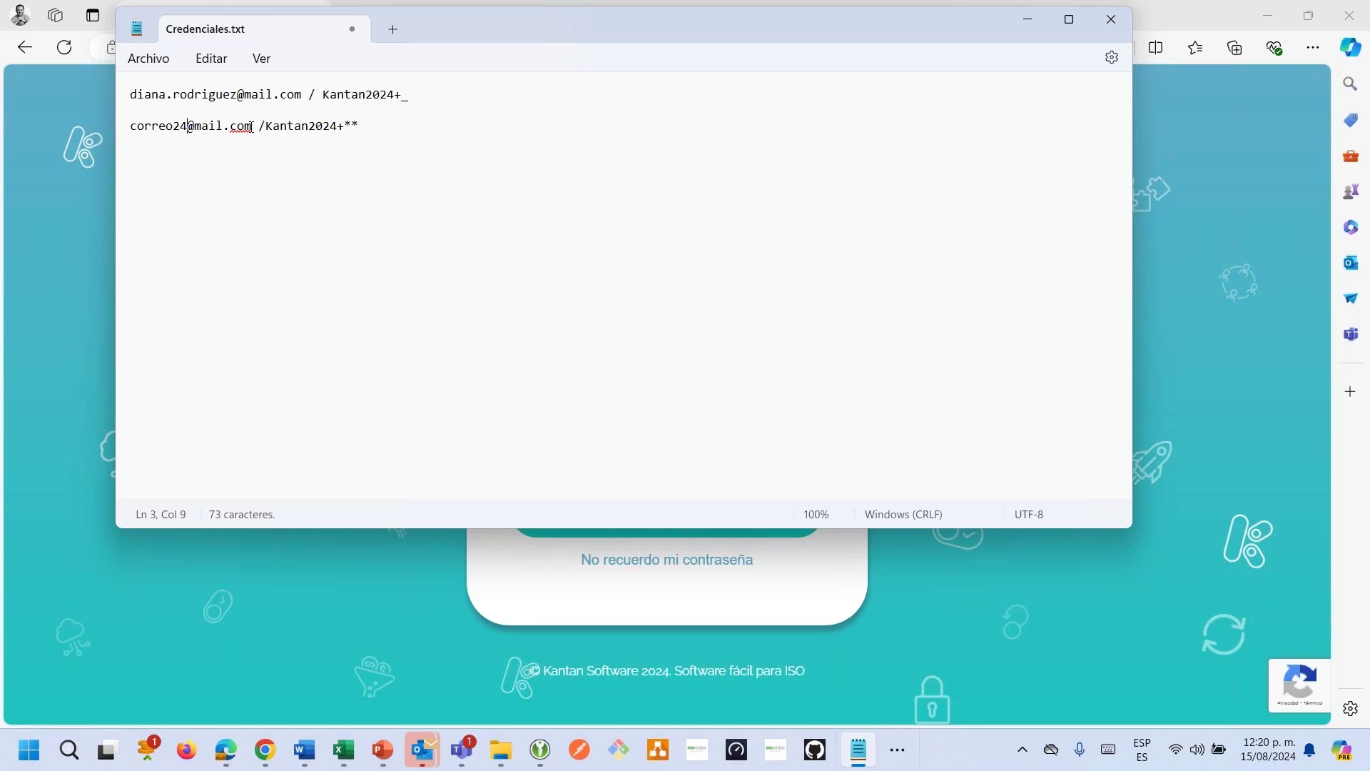
left_click_drag(252, 126, 122, 134)
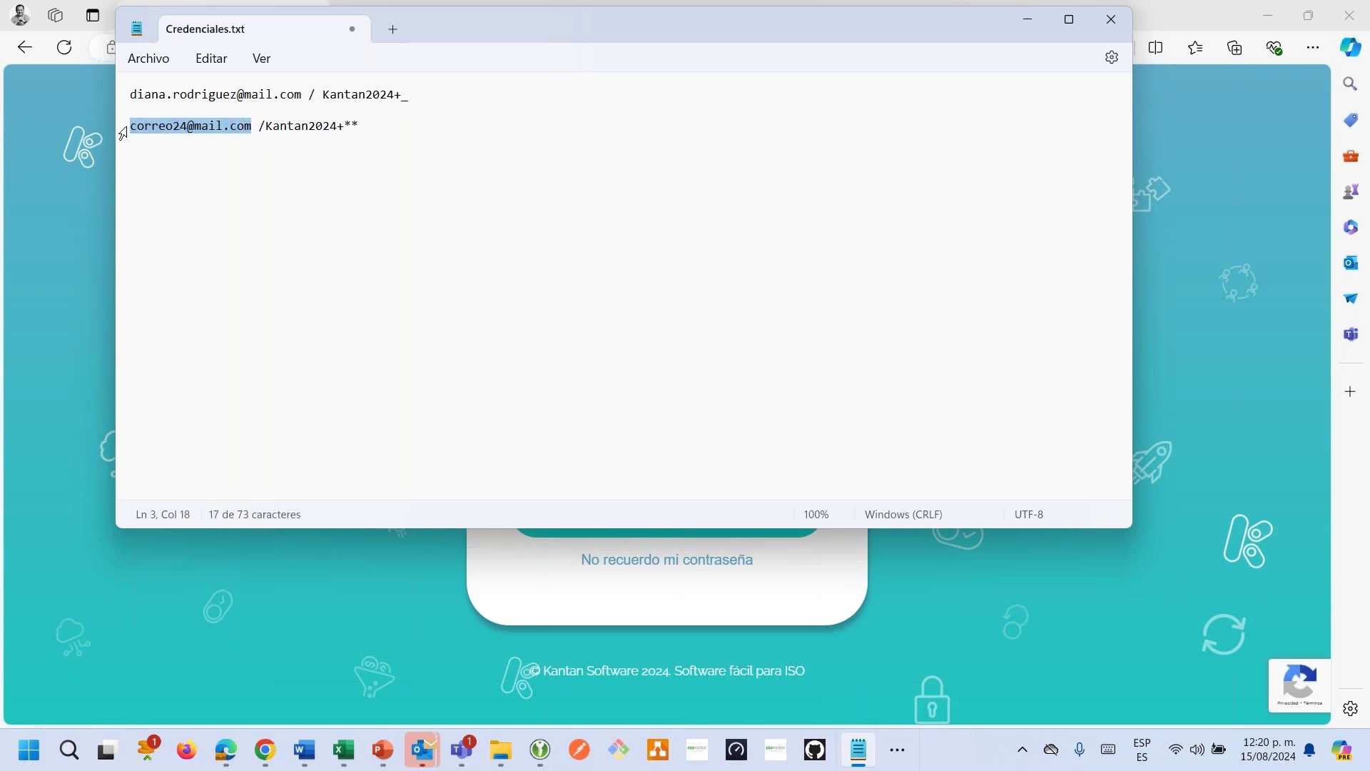
key("alt+Tab")
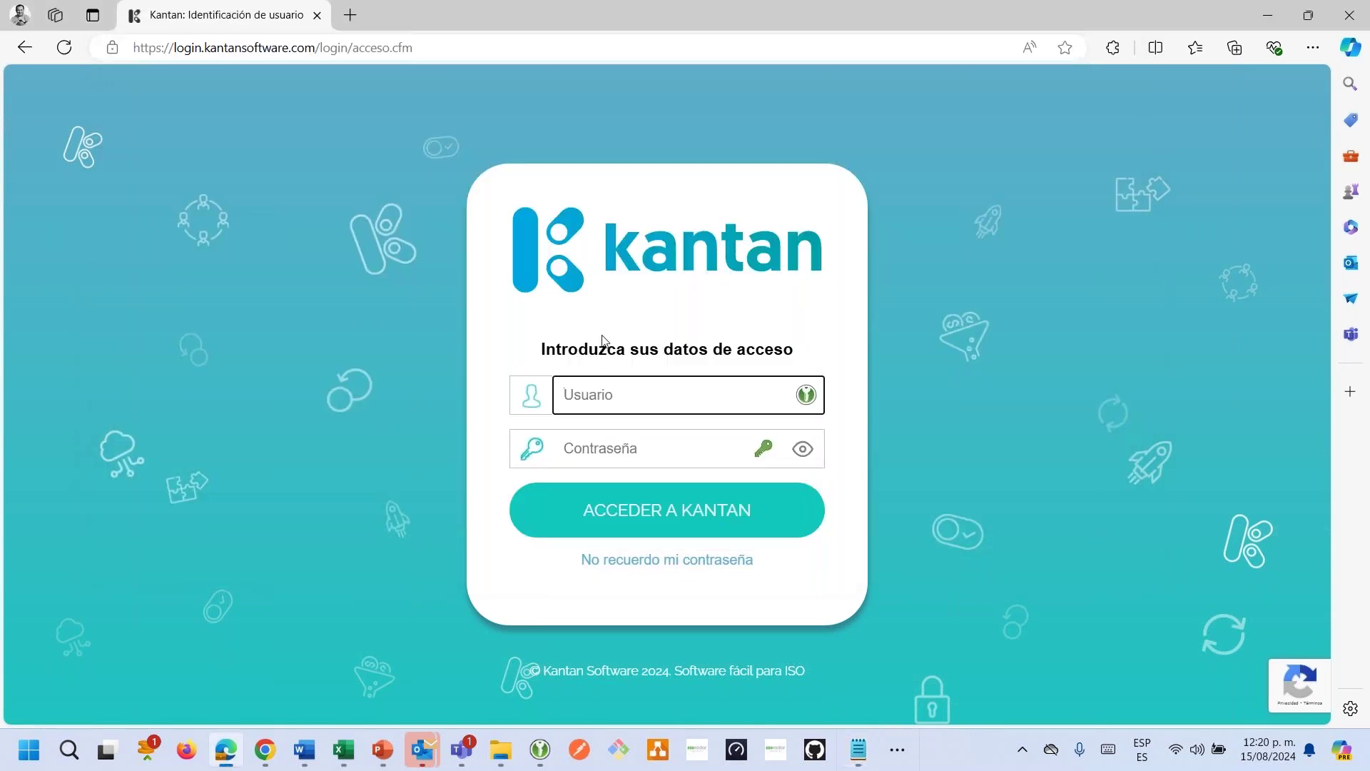
key("ctrl+v")
Paste the new user's password, sign in with ACCEDER A KANTAN, and decline saving the password.
key("alt+Tab")
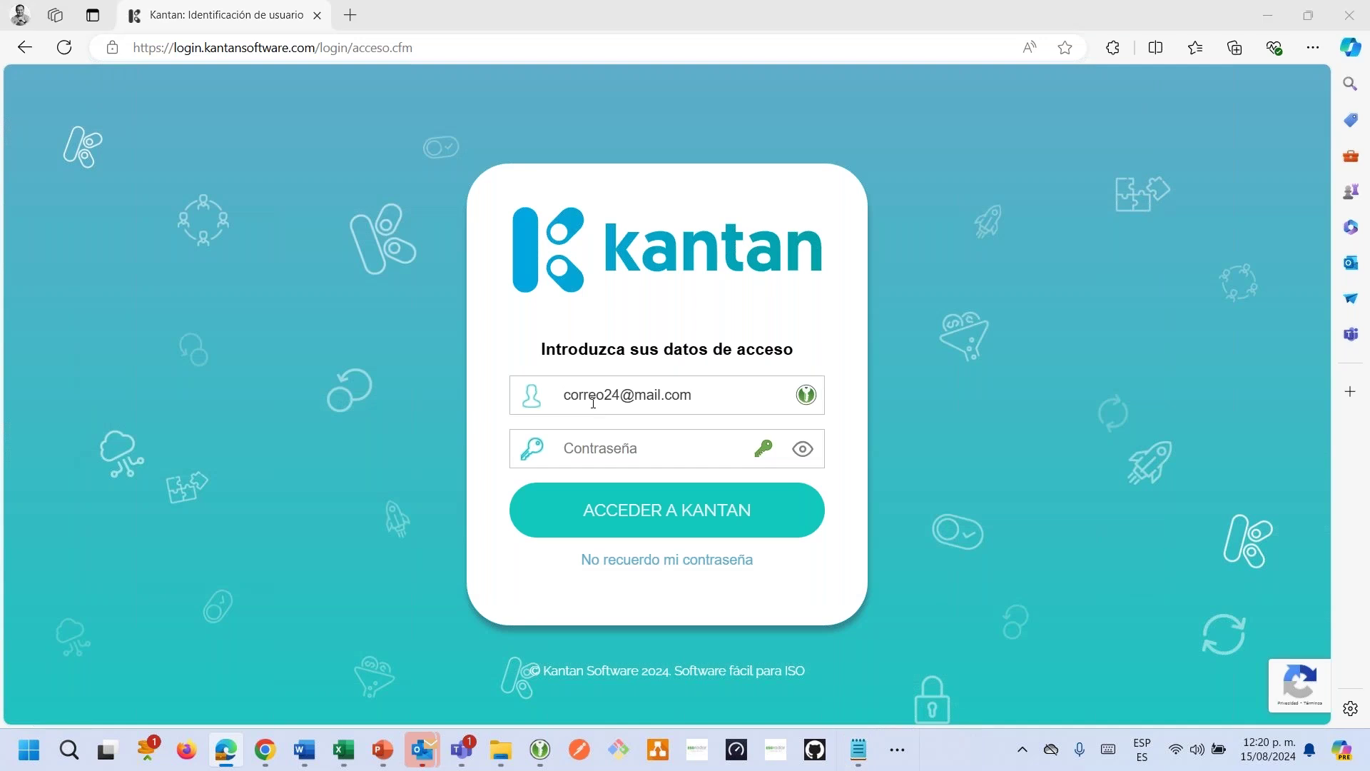
left_click_drag(264, 126, 362, 134)
key("alt+Tab")
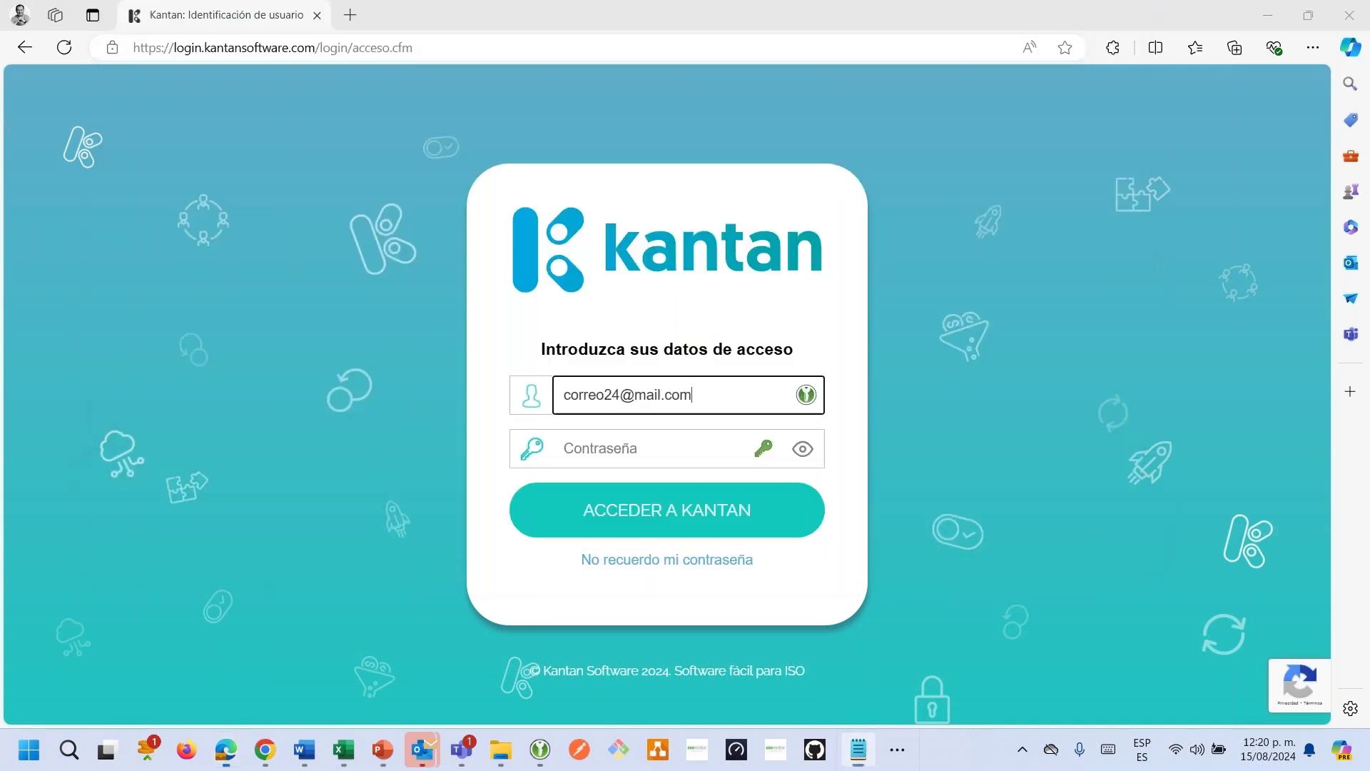
key("Tab")
key("ctrl+v")
left_click(636, 526)
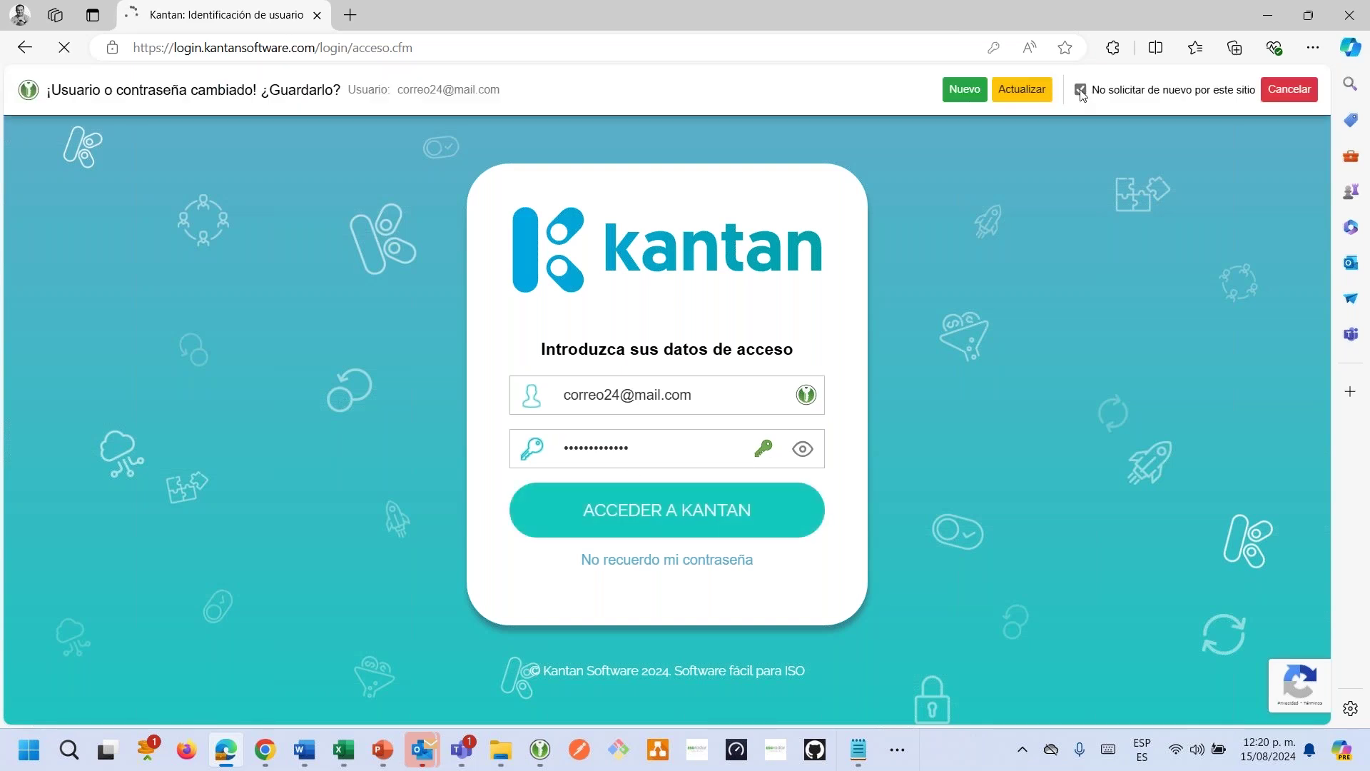
left_click(1289, 93)
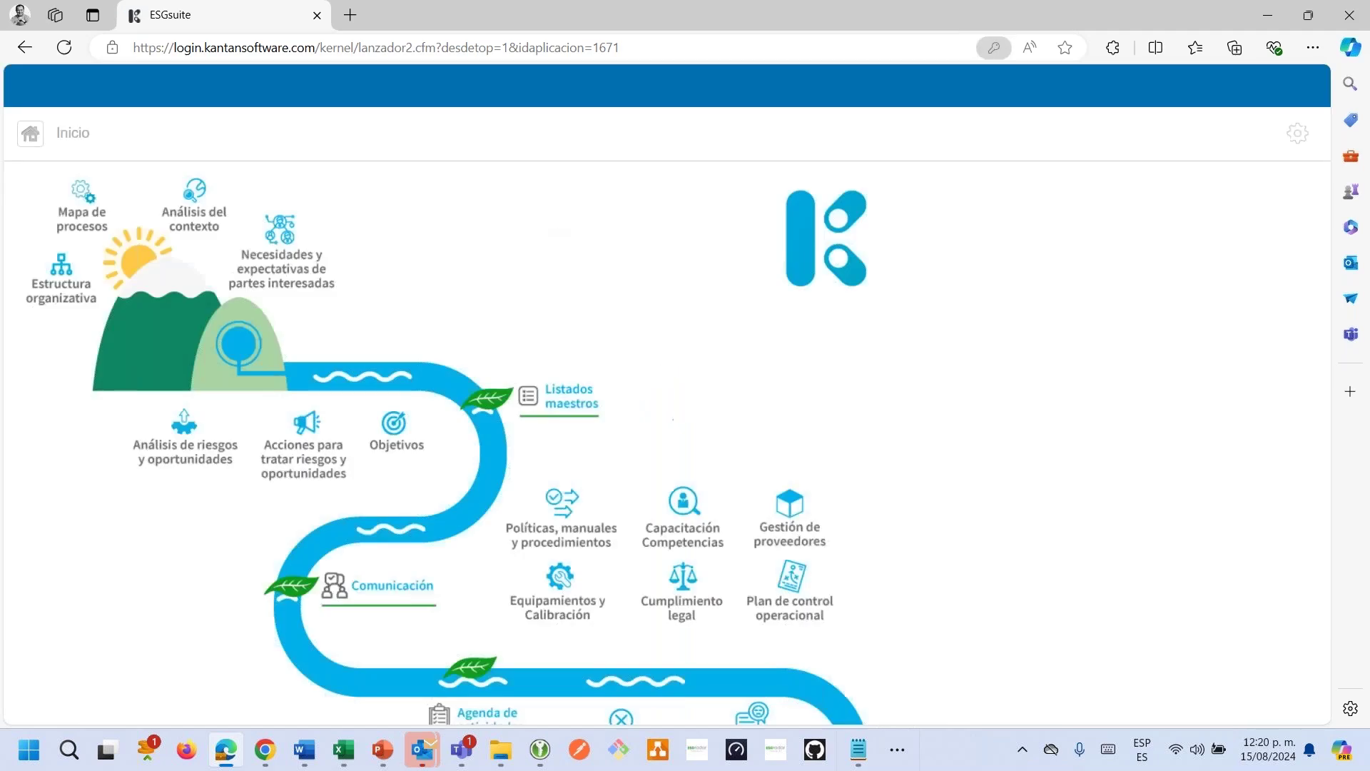
Open Agenda de actividades as the new user, showing Total de registros: 0.
left_click(1071, 77)
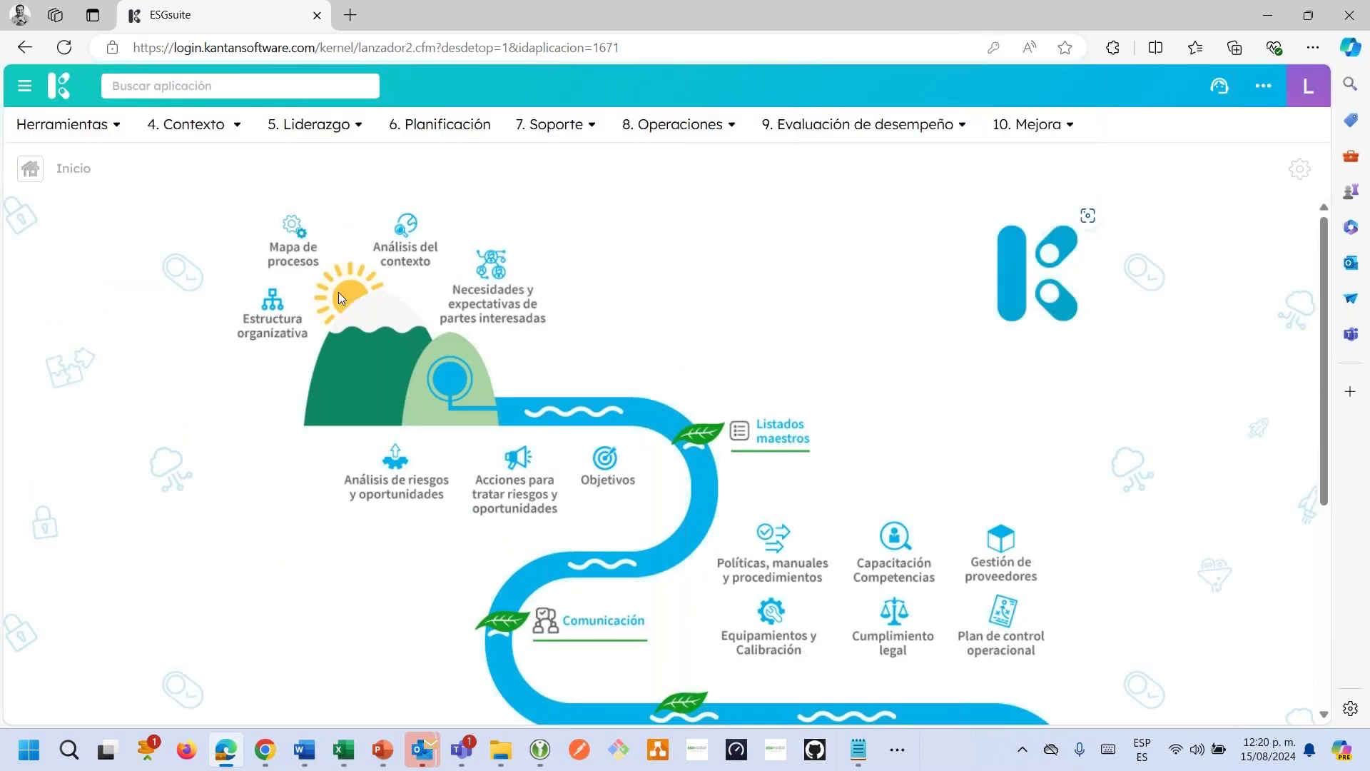
left_click(156, 88)
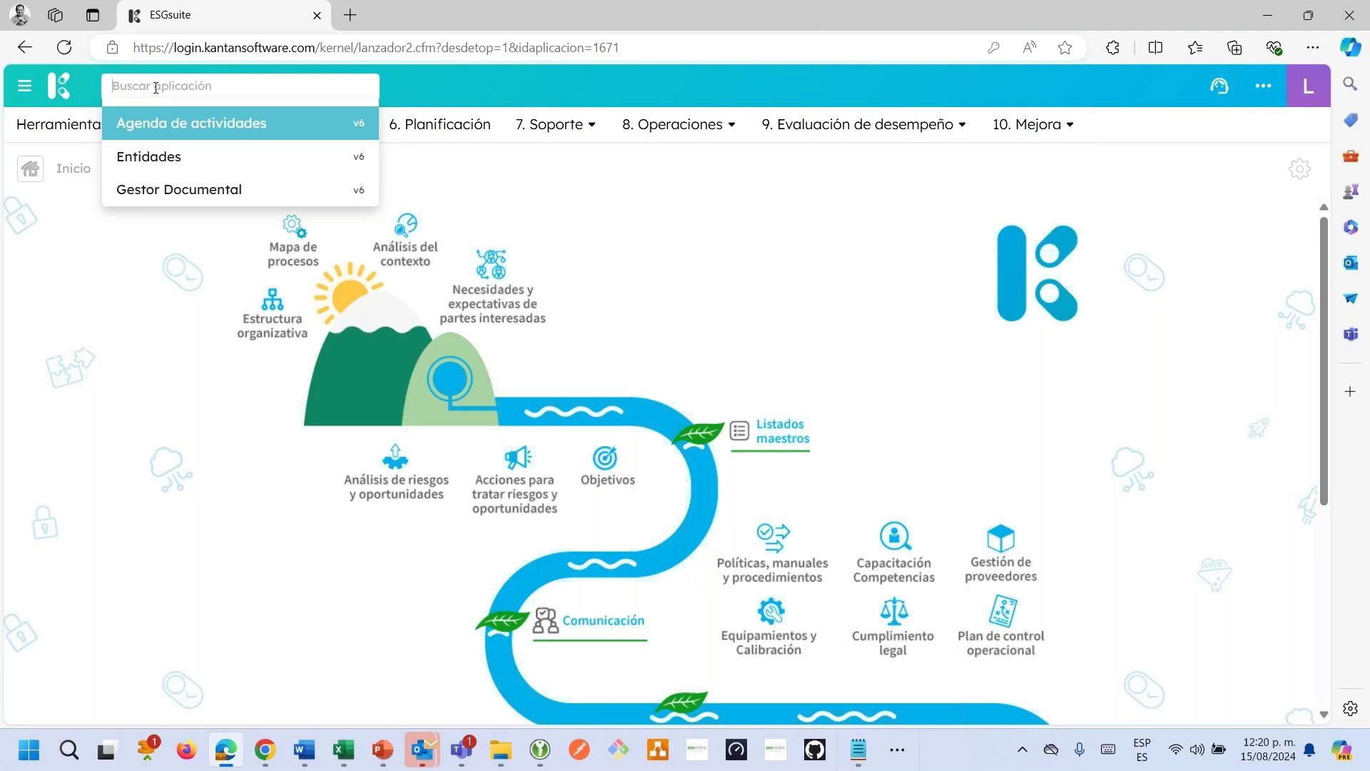
key("Return")
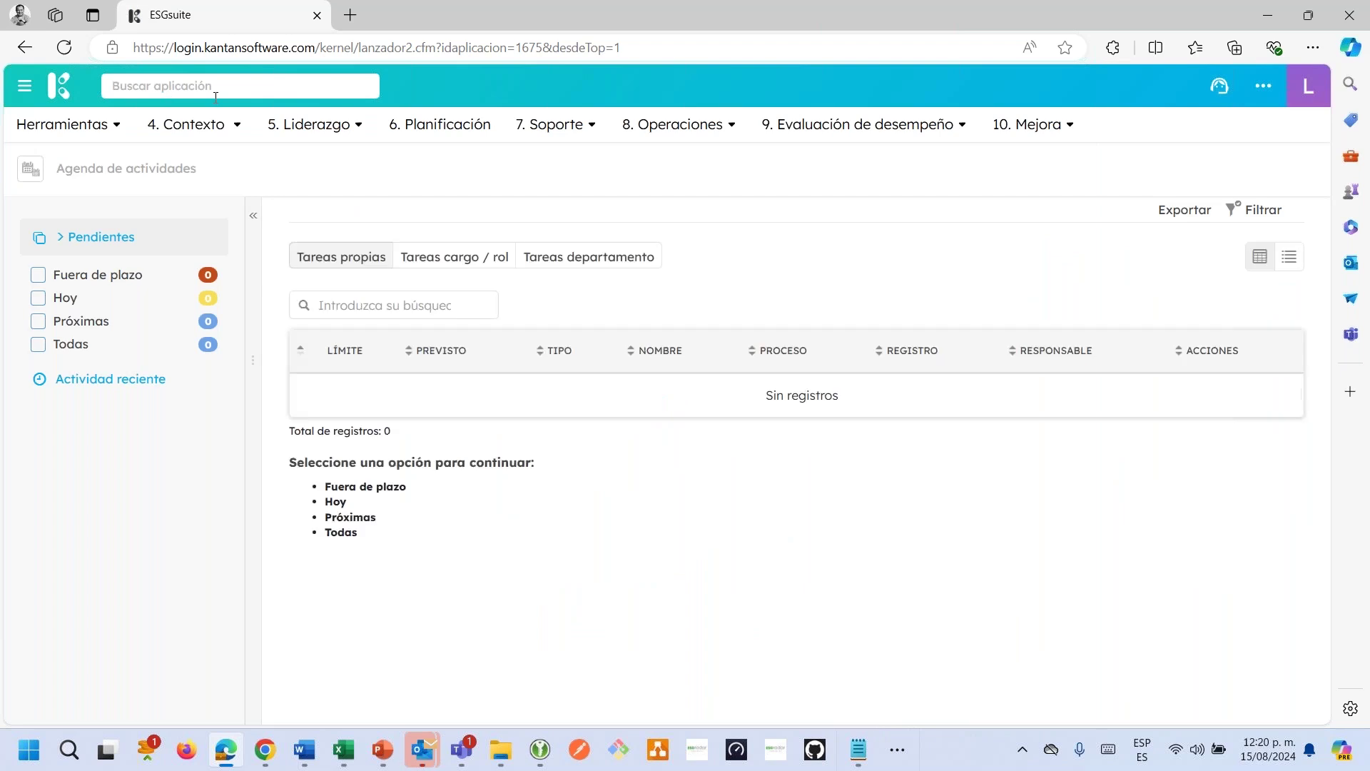
left_click(215, 93)
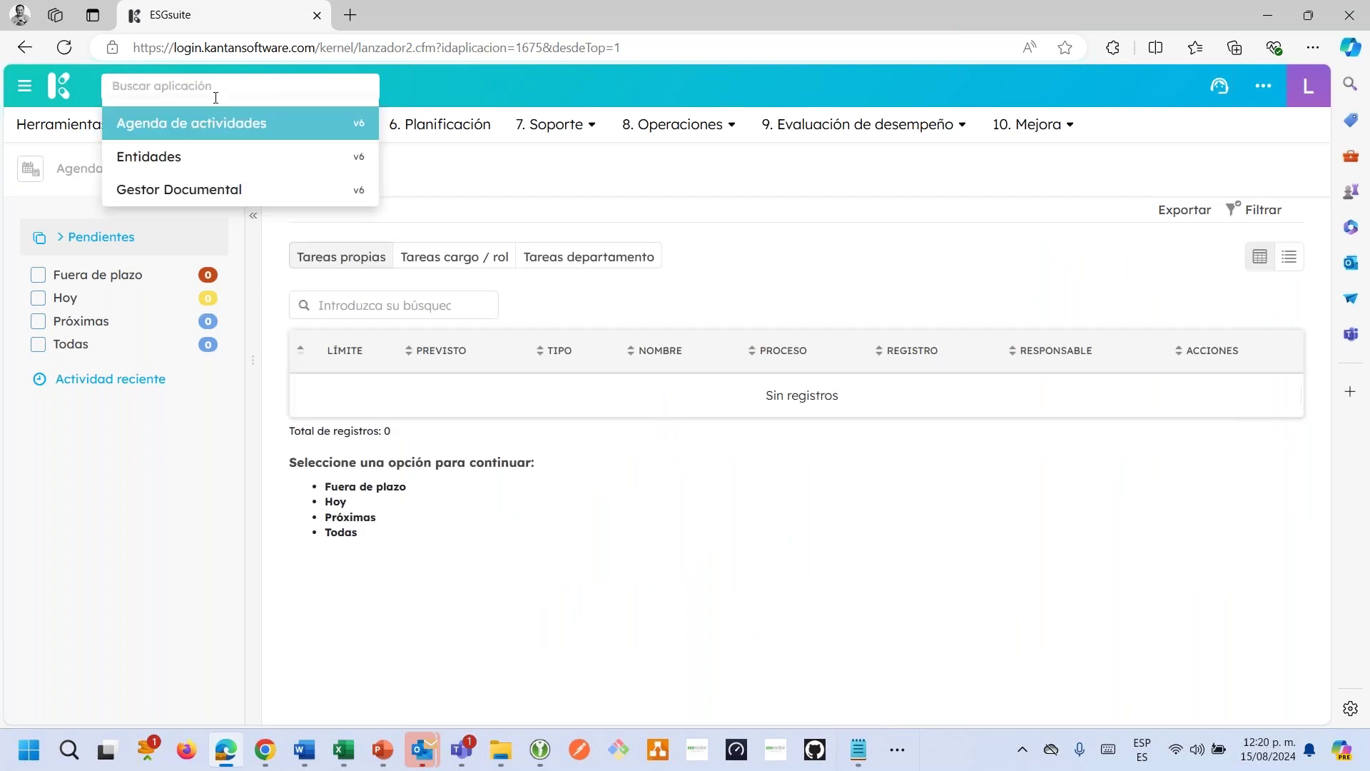
In the new user's Gestor Documental, browse Sistema de Gestión > Proceso > Manuales > Procedimientos, then return to user management.
key("Return")
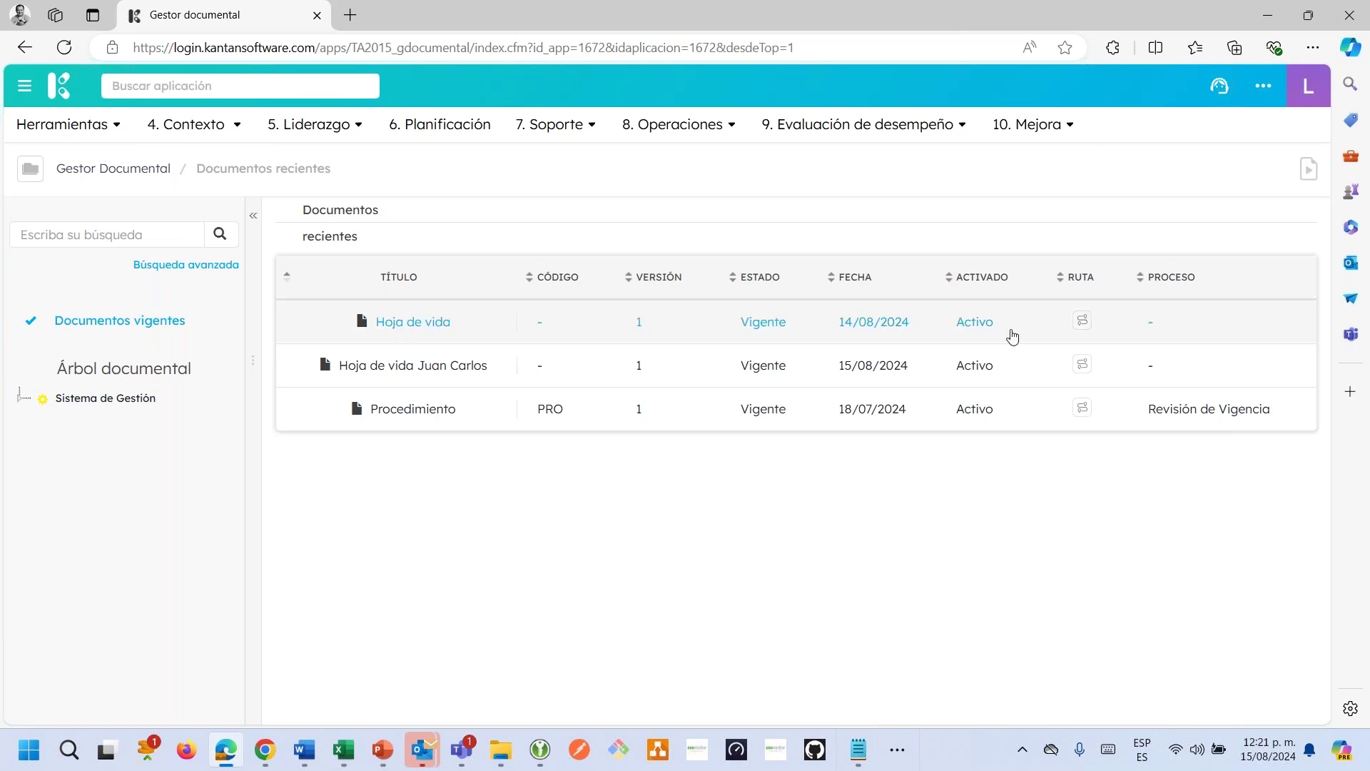
left_click(22, 397)
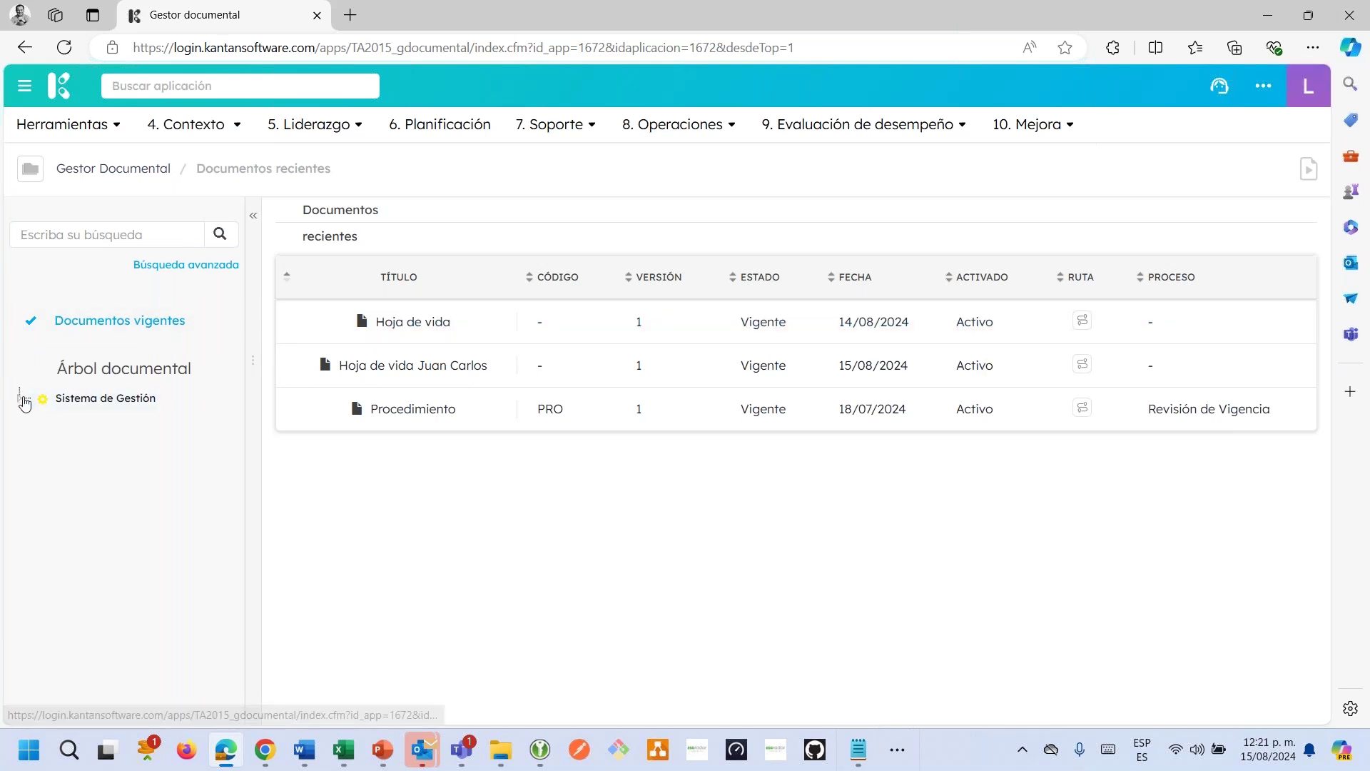
left_click(42, 420)
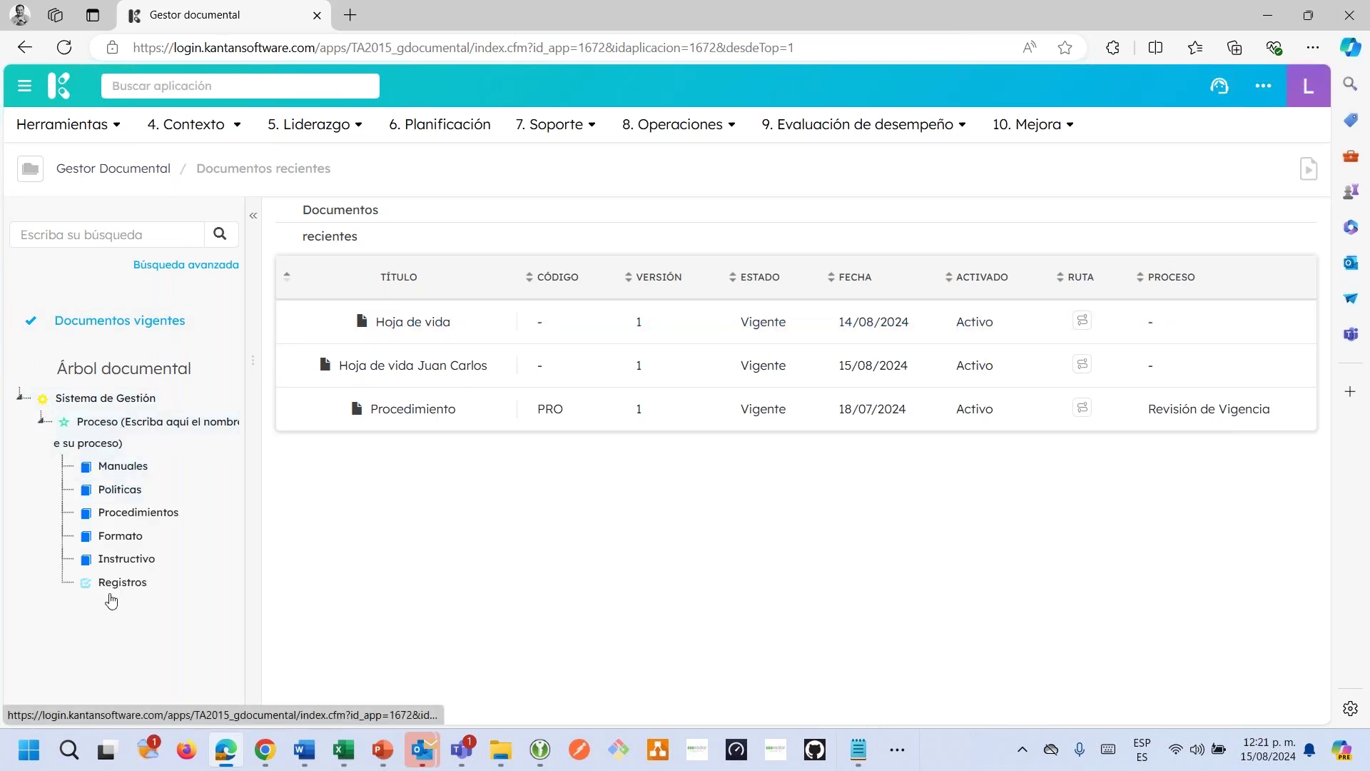
left_click(119, 467)
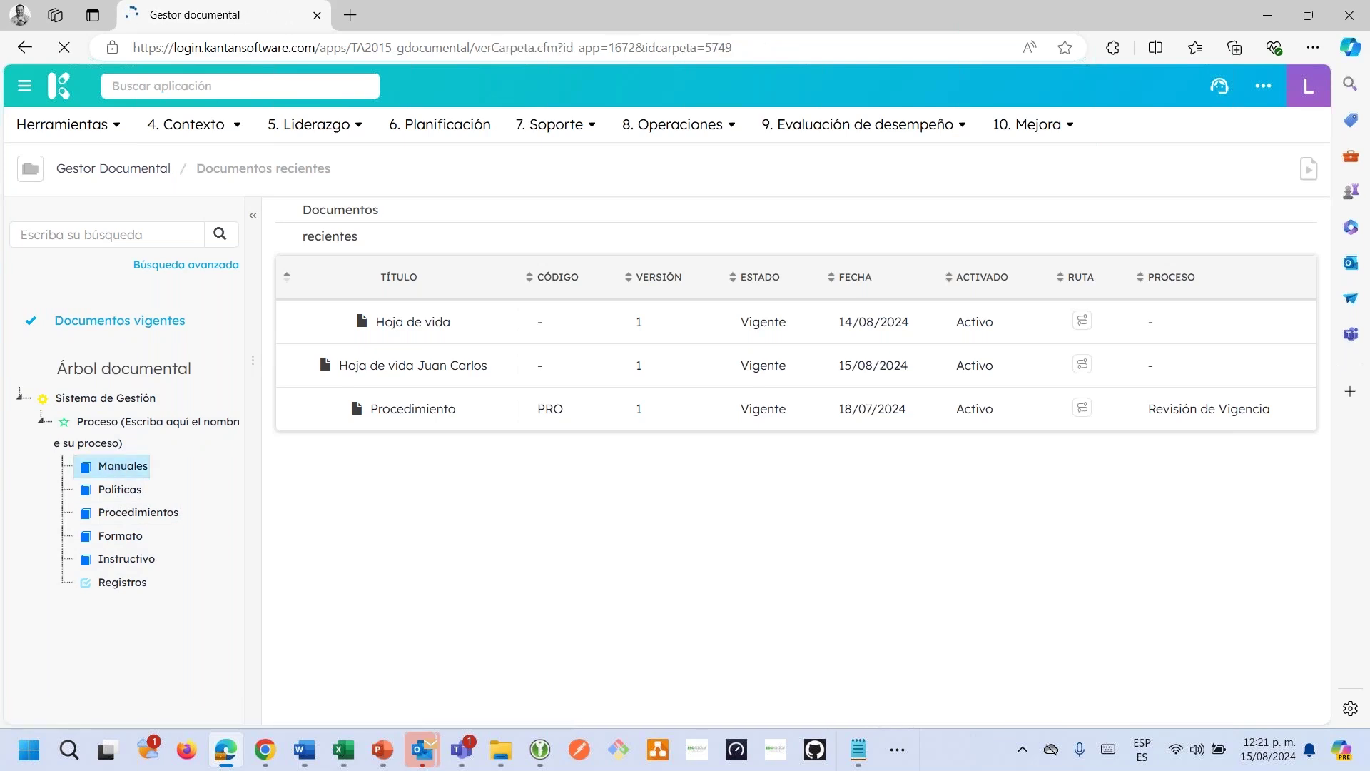
left_click(120, 512)
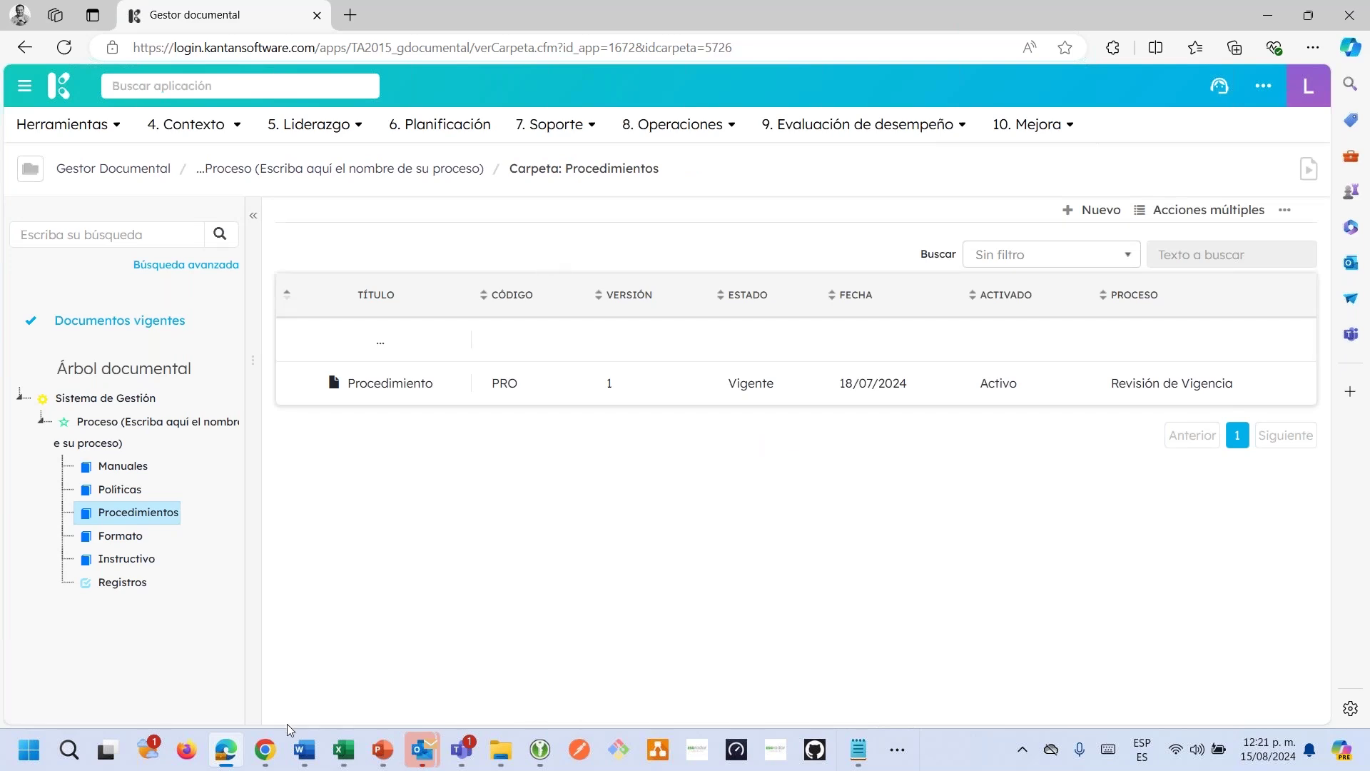
left_click(269, 696)
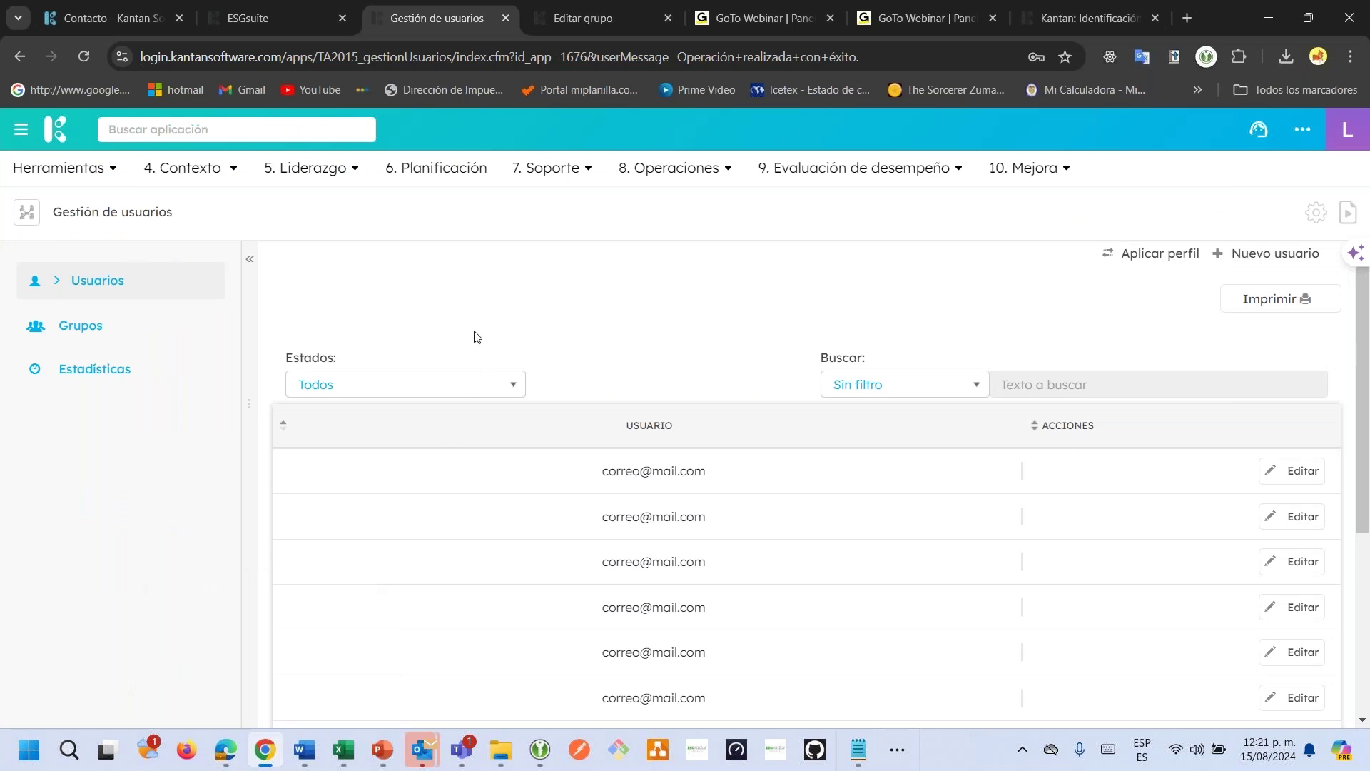
Open user statistics showing average time in system (seconds), filtered to the newly created user.
left_click(93, 382)
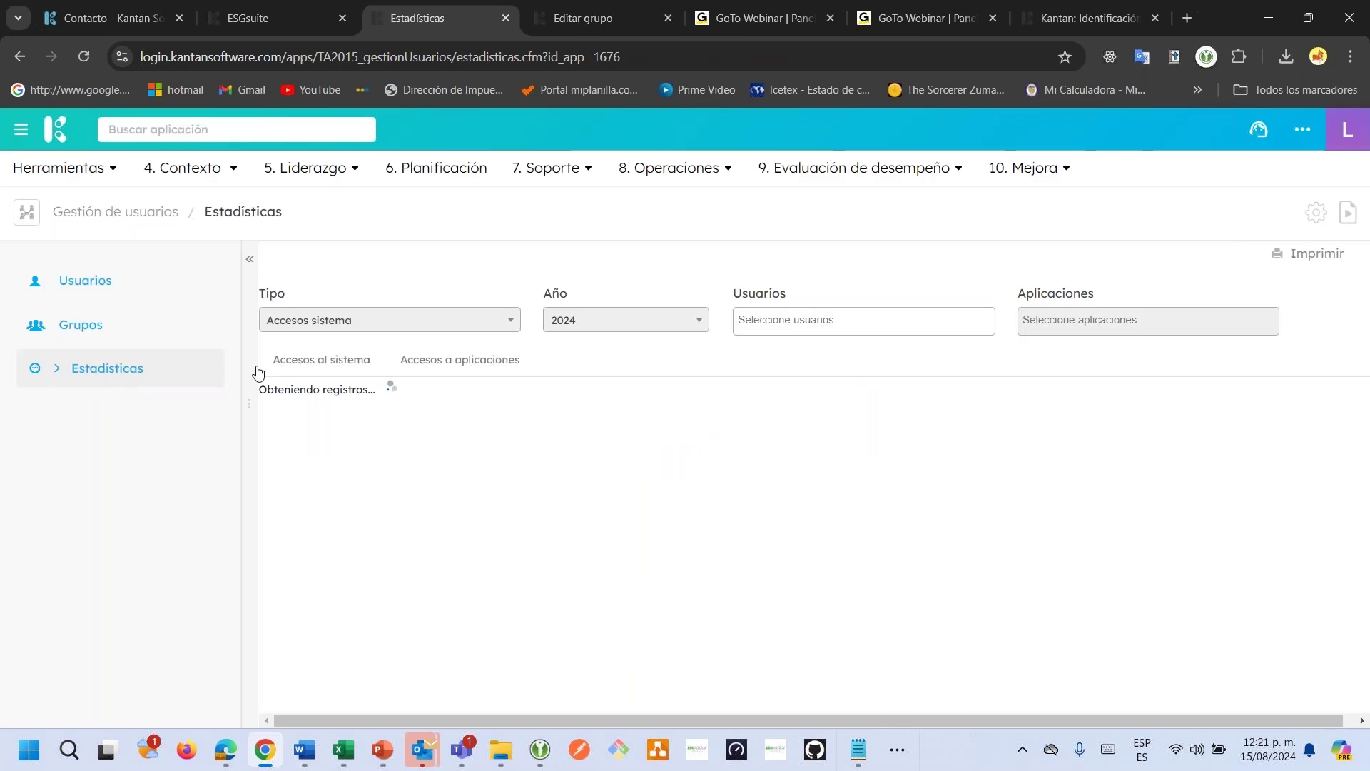
left_click(395, 323)
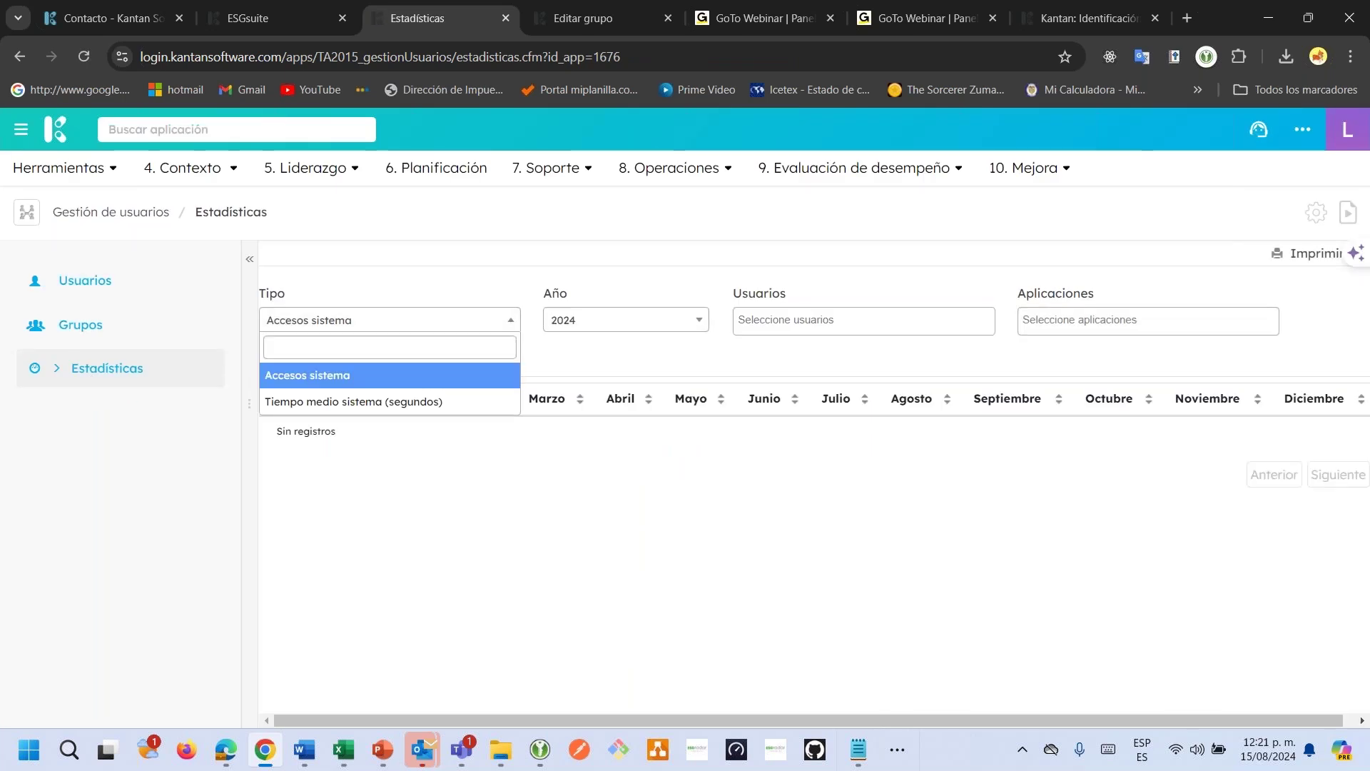
left_click(393, 404)
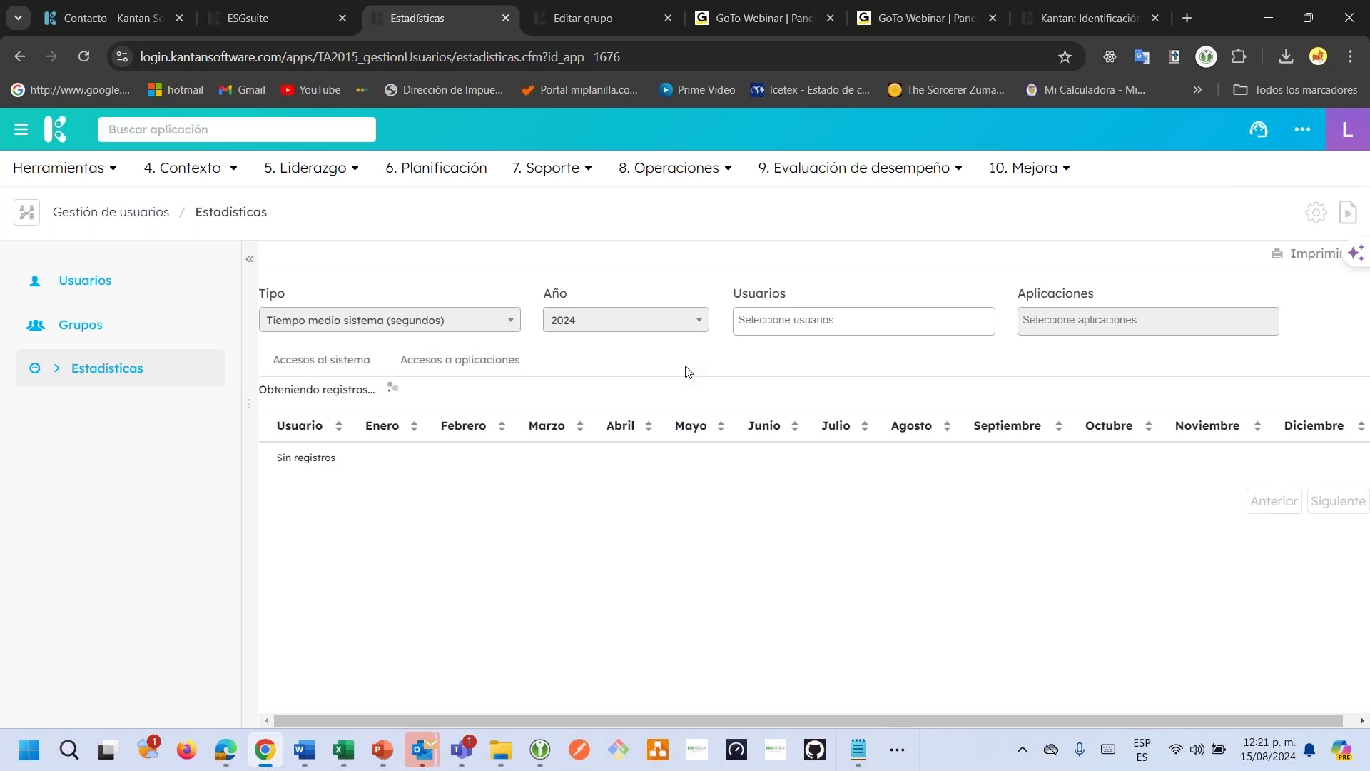
left_click(820, 320)
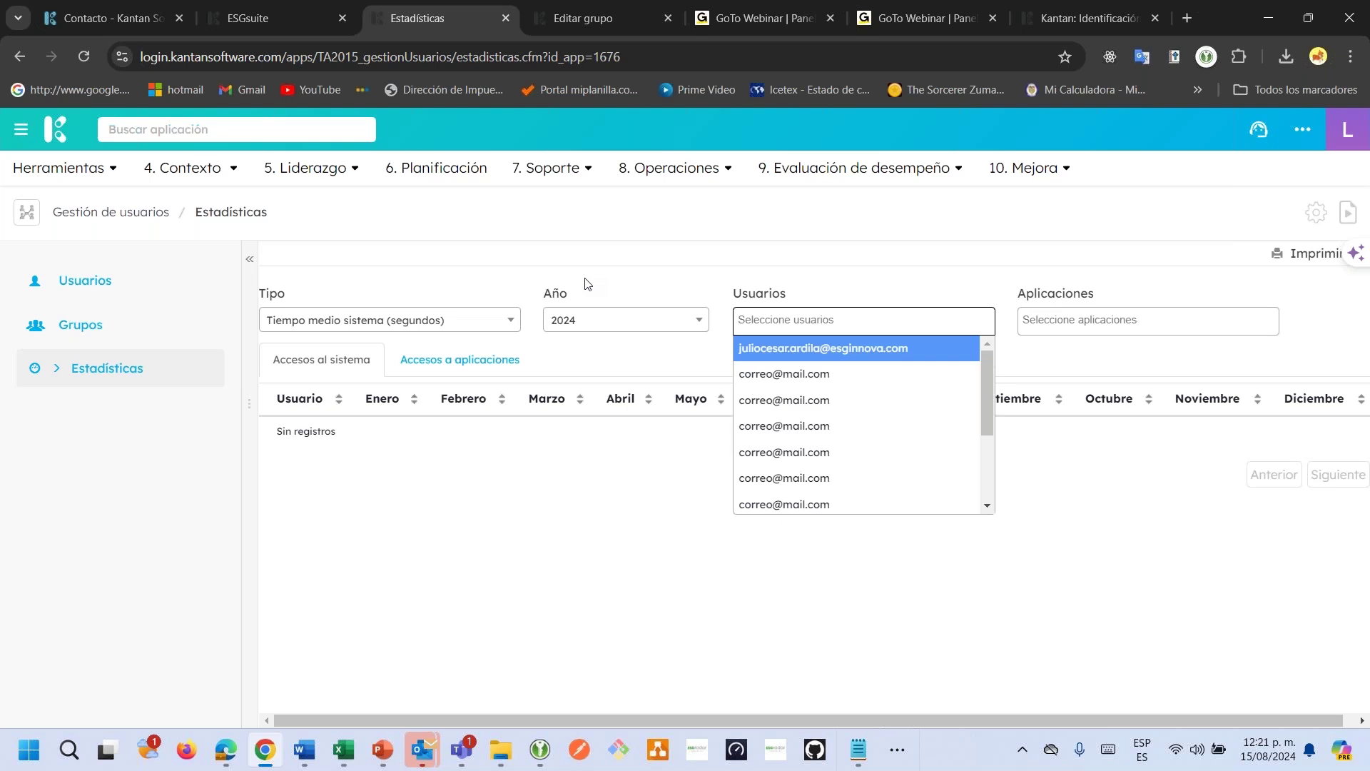
left_click_drag(995, 396, 989, 470)
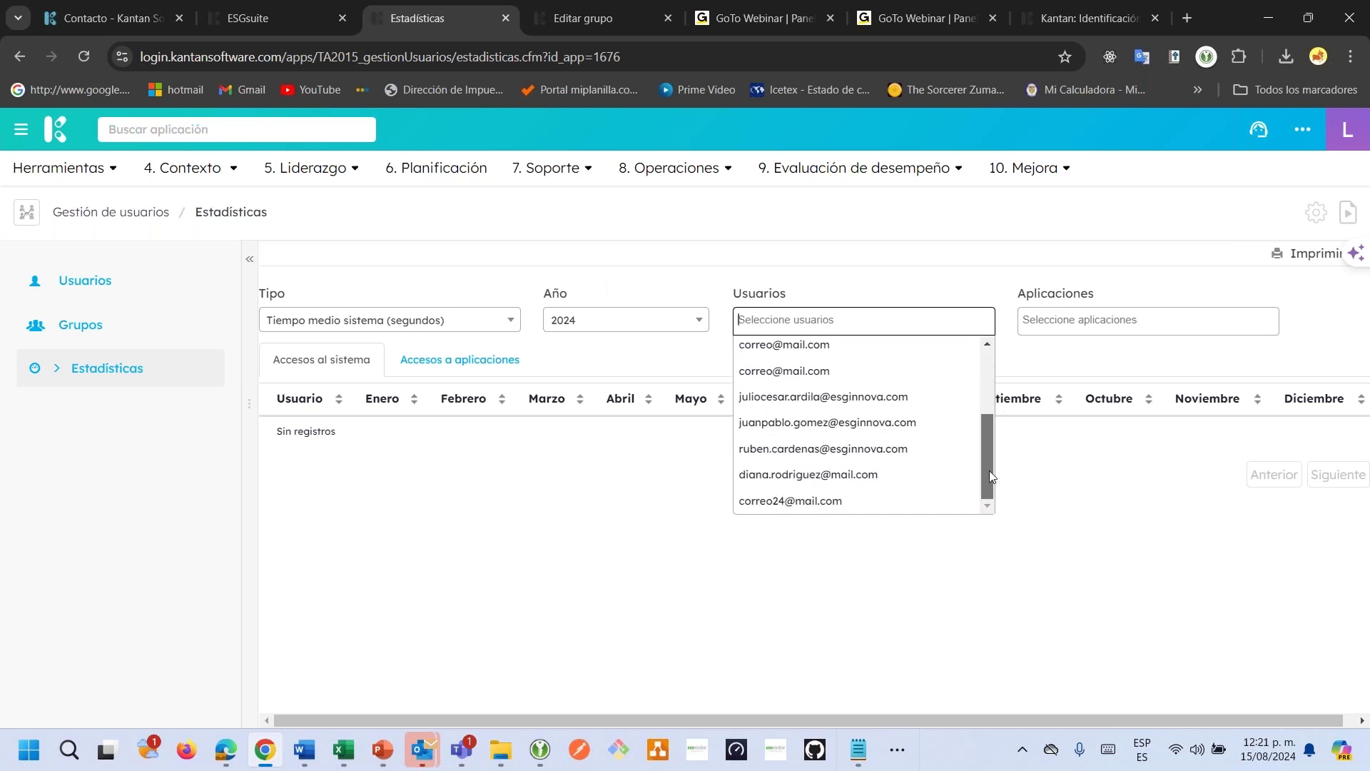
left_click(933, 501)
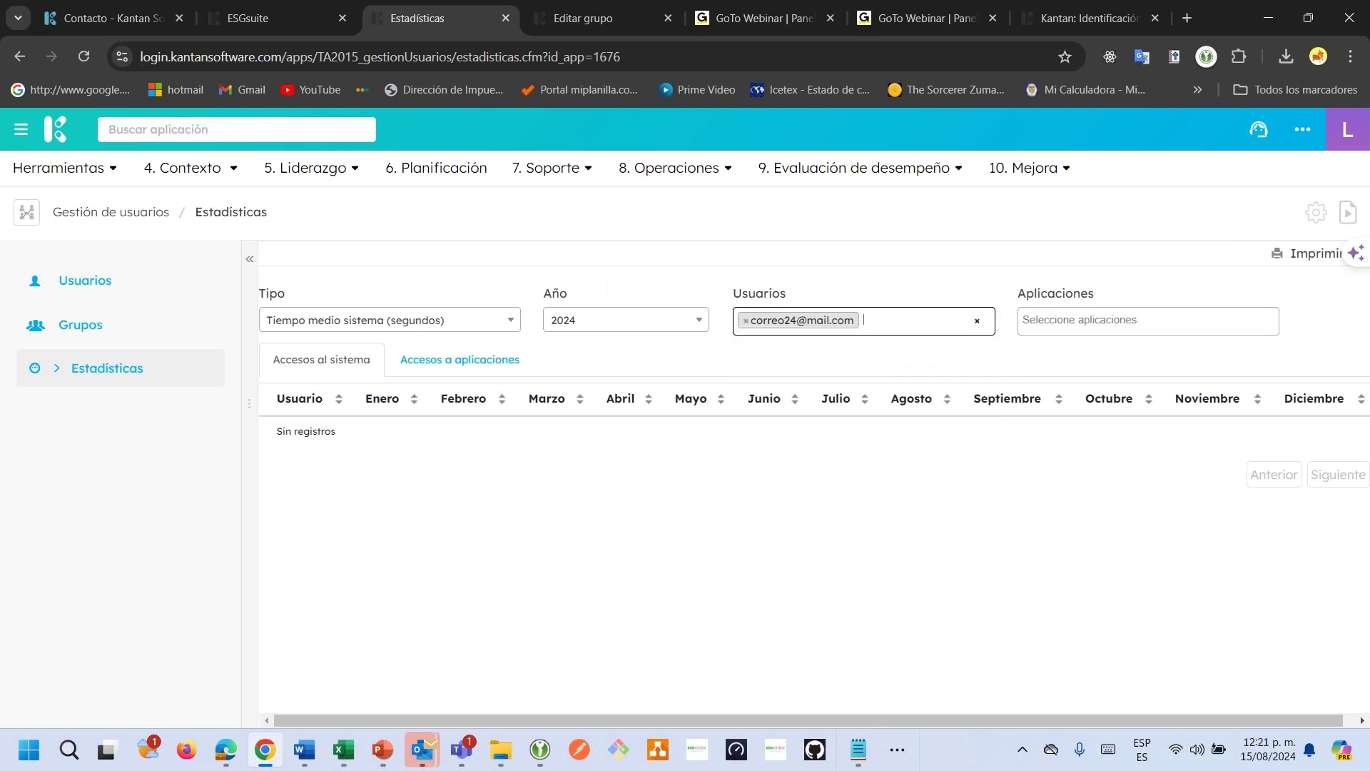
key("Return")
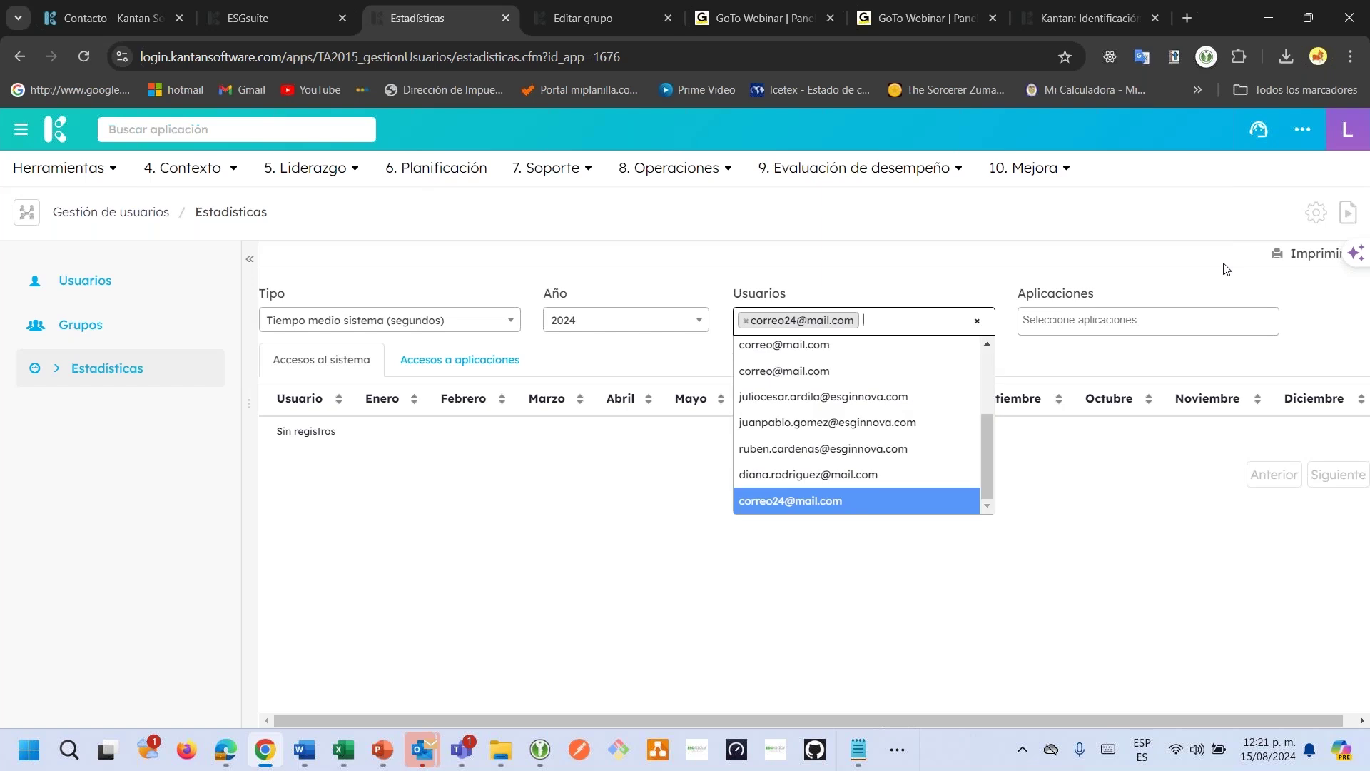
left_click(691, 267)
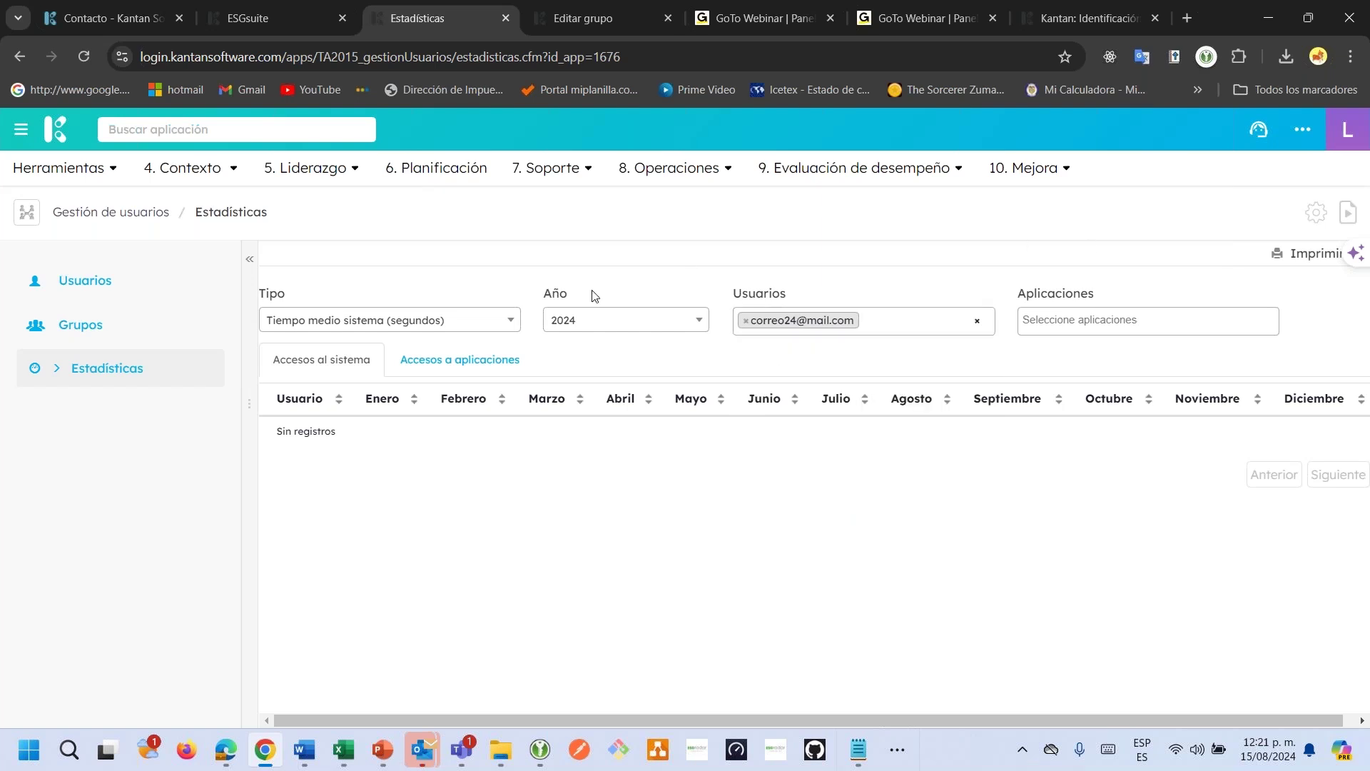
Show per-application access statistics and compare them with the new user's session applications.
left_click(486, 361)
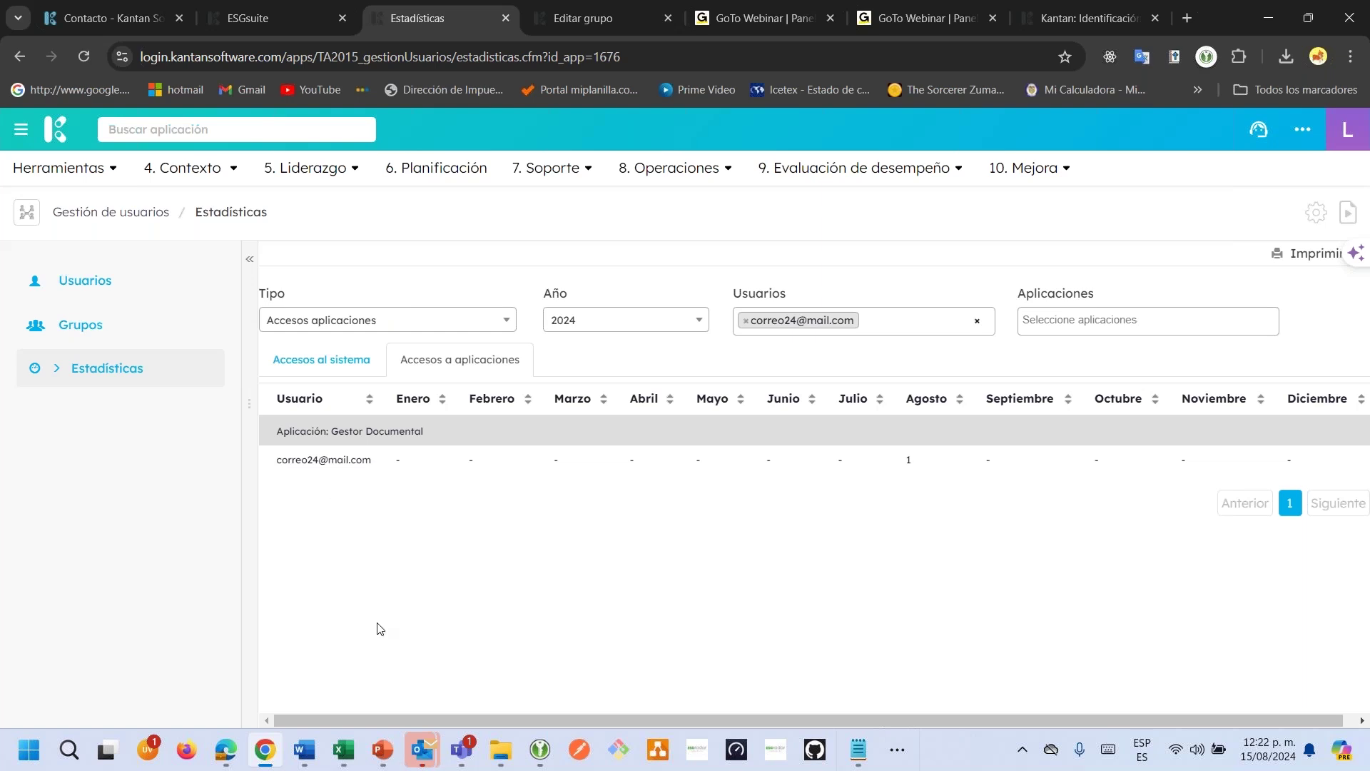
left_click(226, 755)
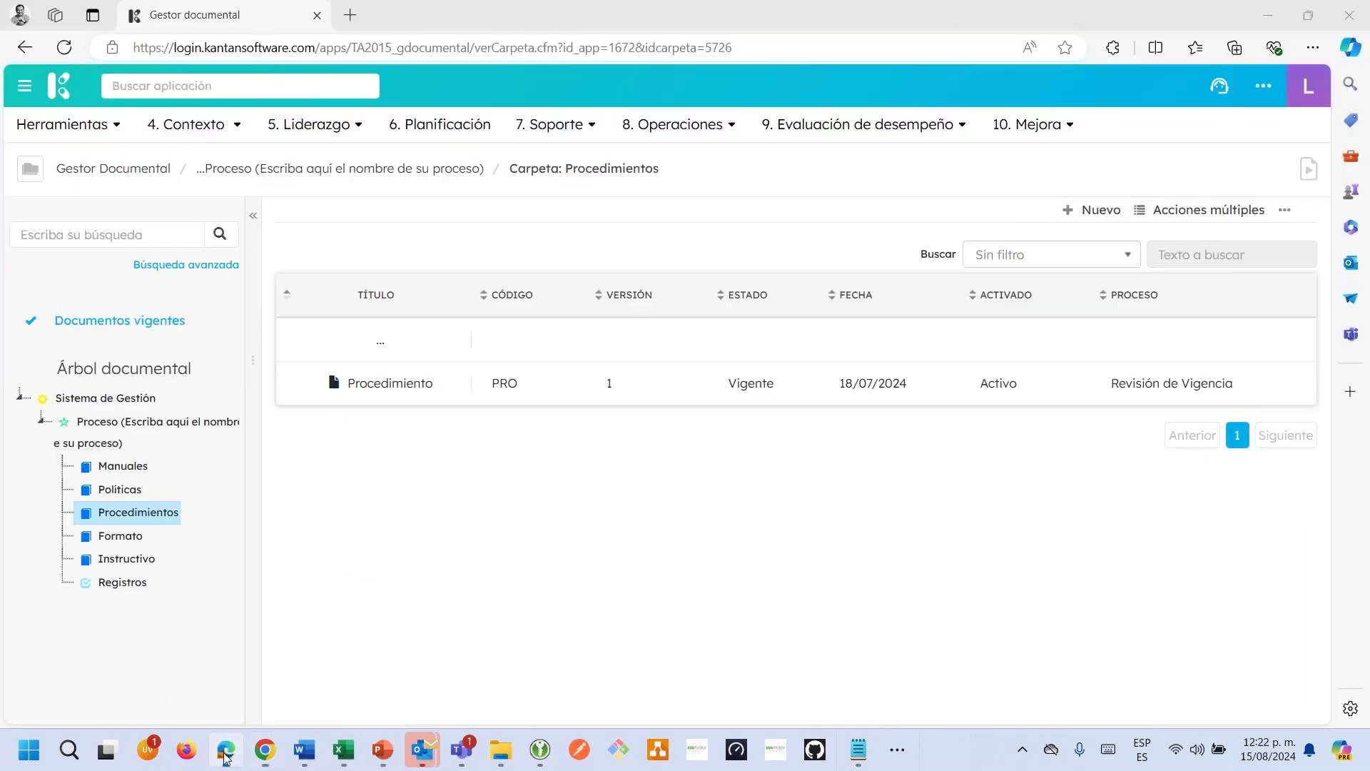
left_click(161, 84)
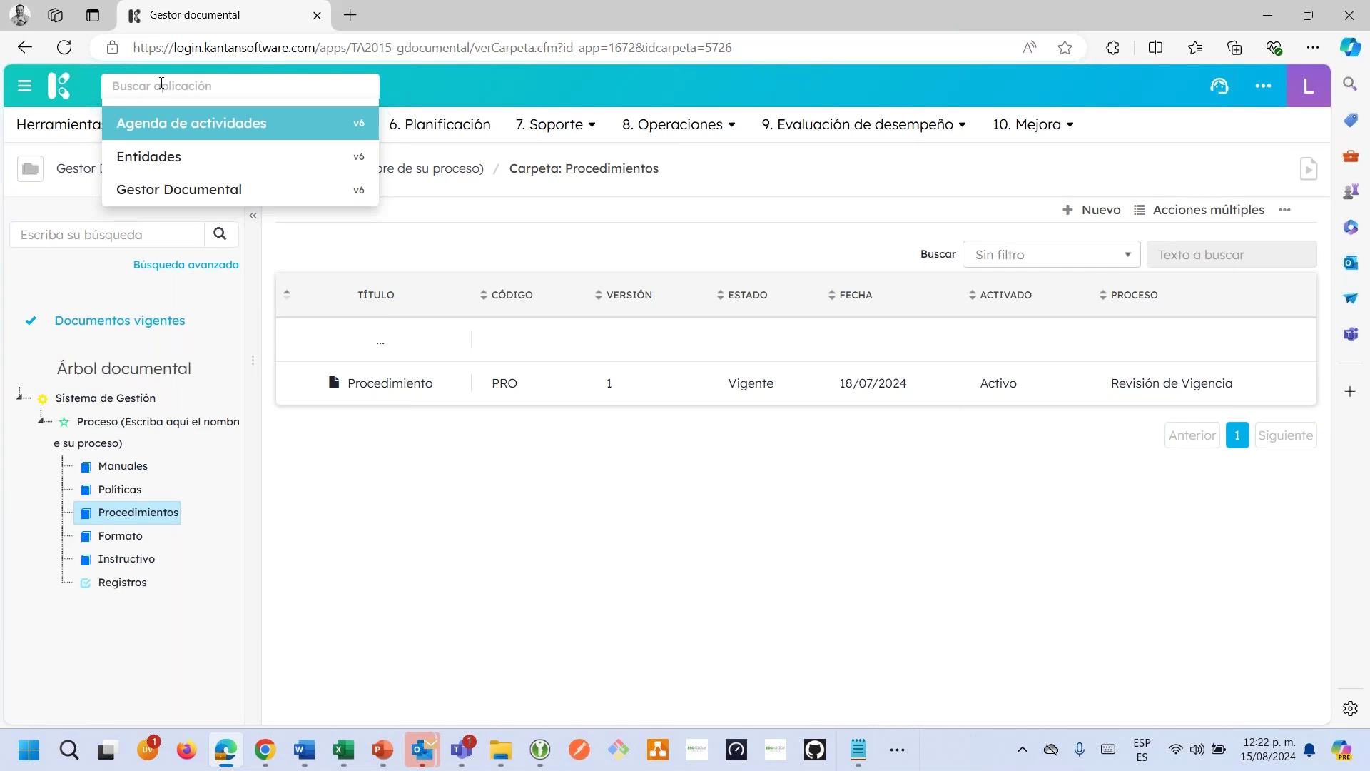
key("alt+Tab")
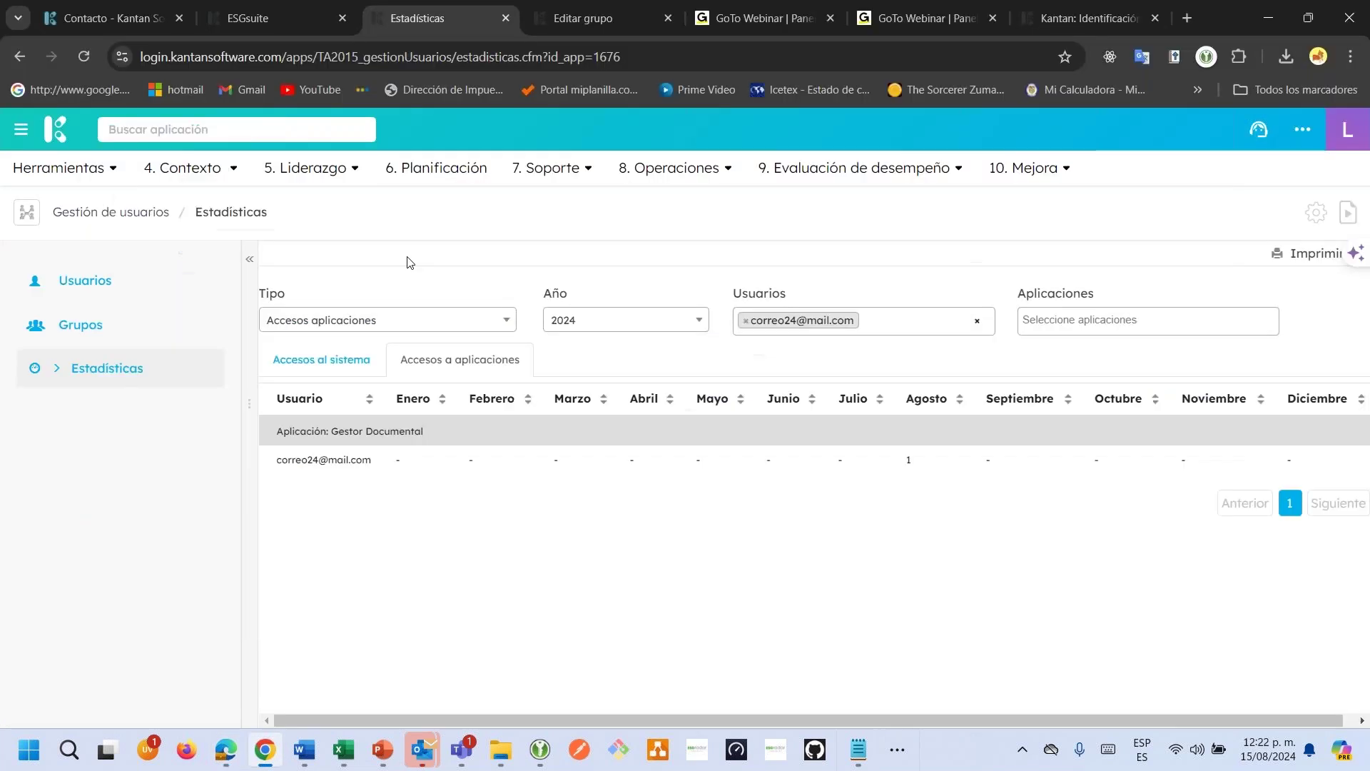
Filter the Grupos list by 'map' to confirm Mapa de procesos, then go back to Usuarios.
left_click(135, 283)
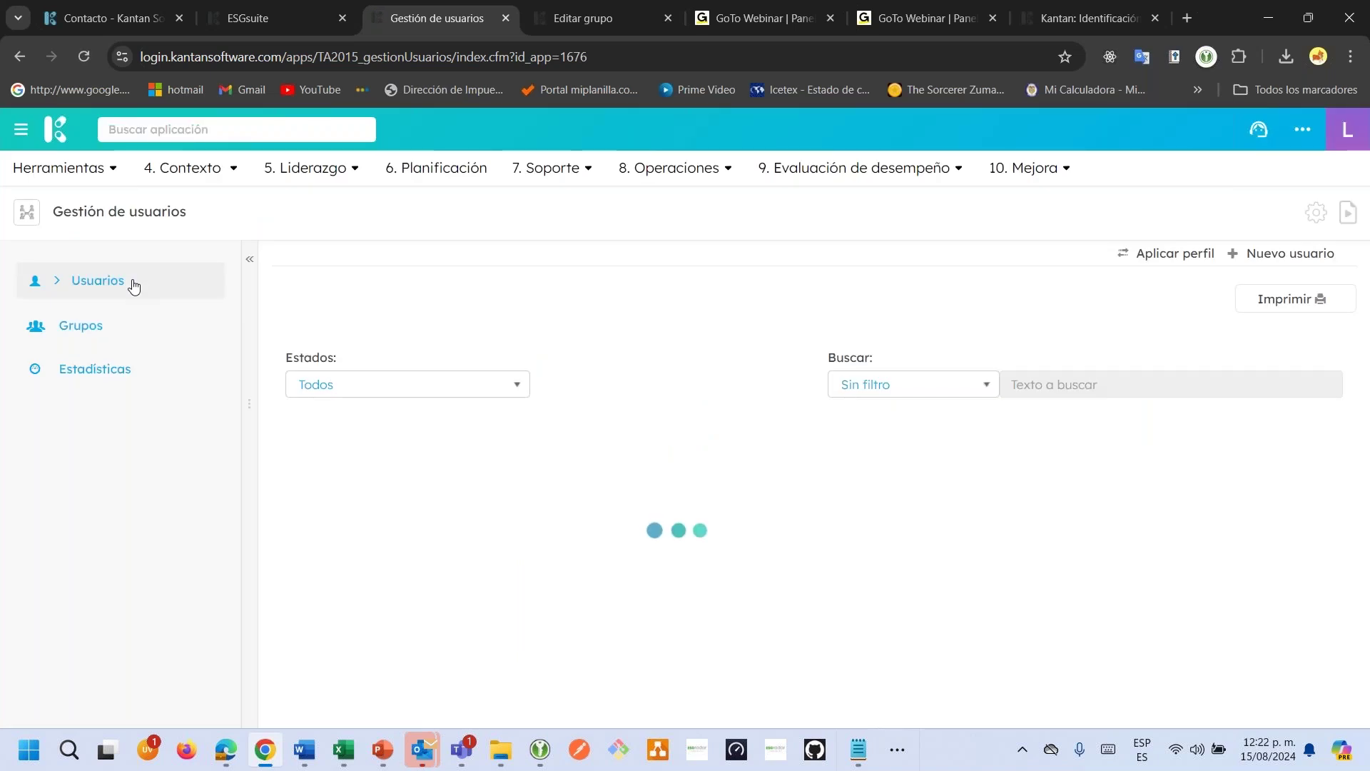
scroll(618, 367, "down", 3)
scroll(618, 367, "up", 3)
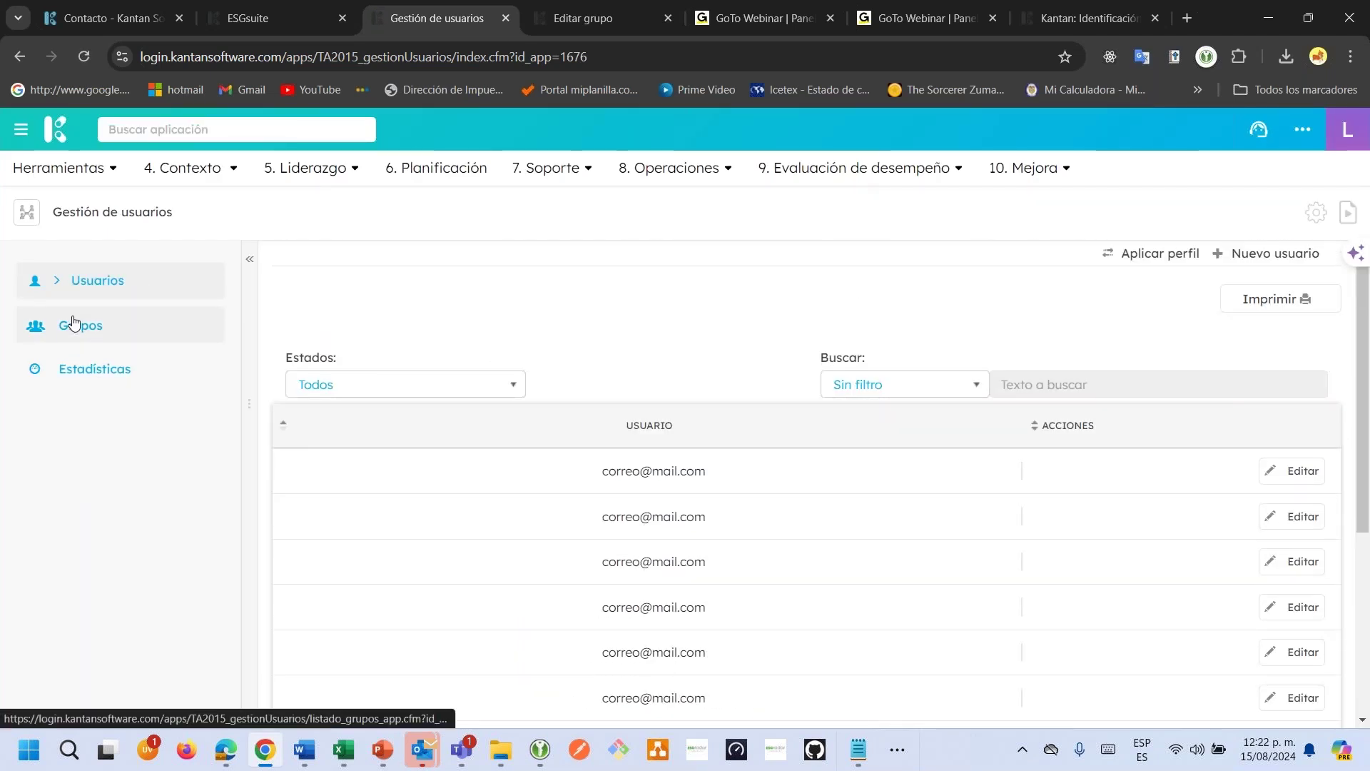
left_click(70, 325)
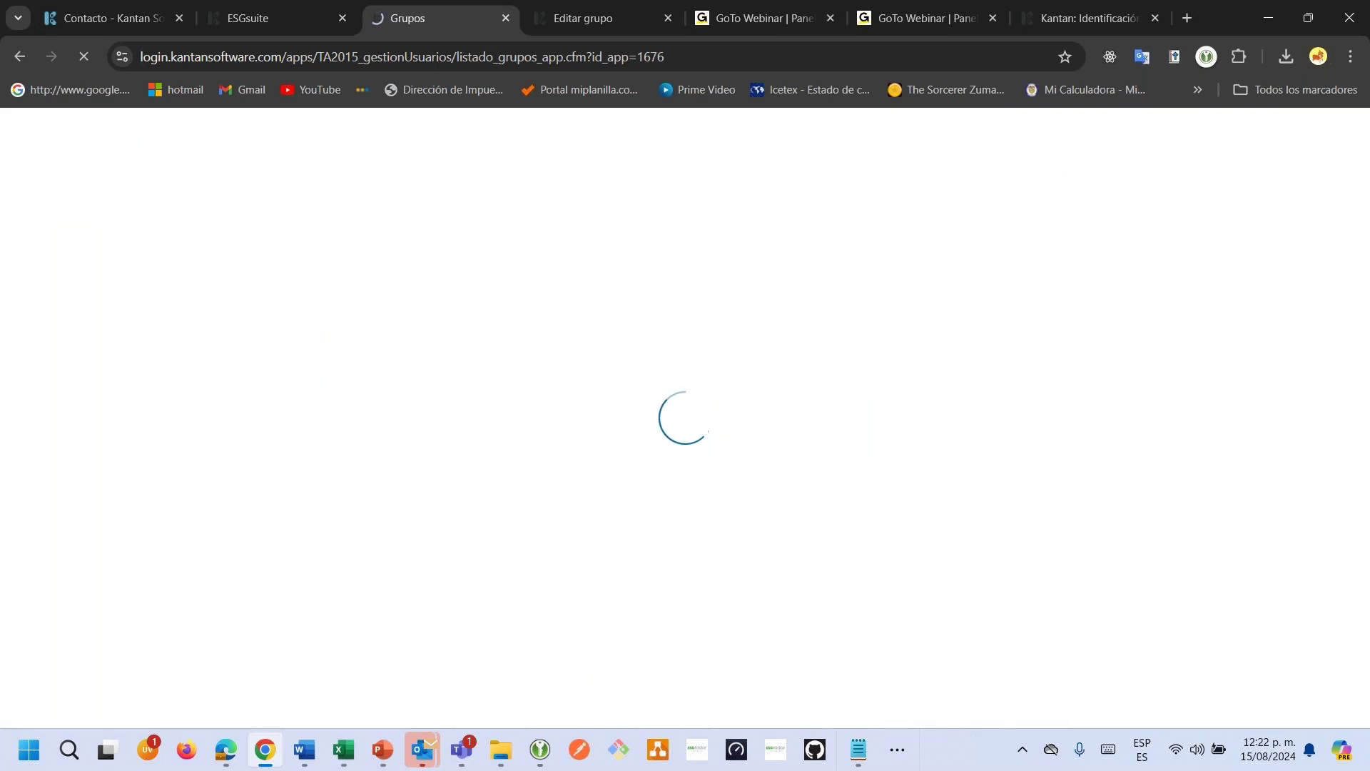
left_click(697, 310)
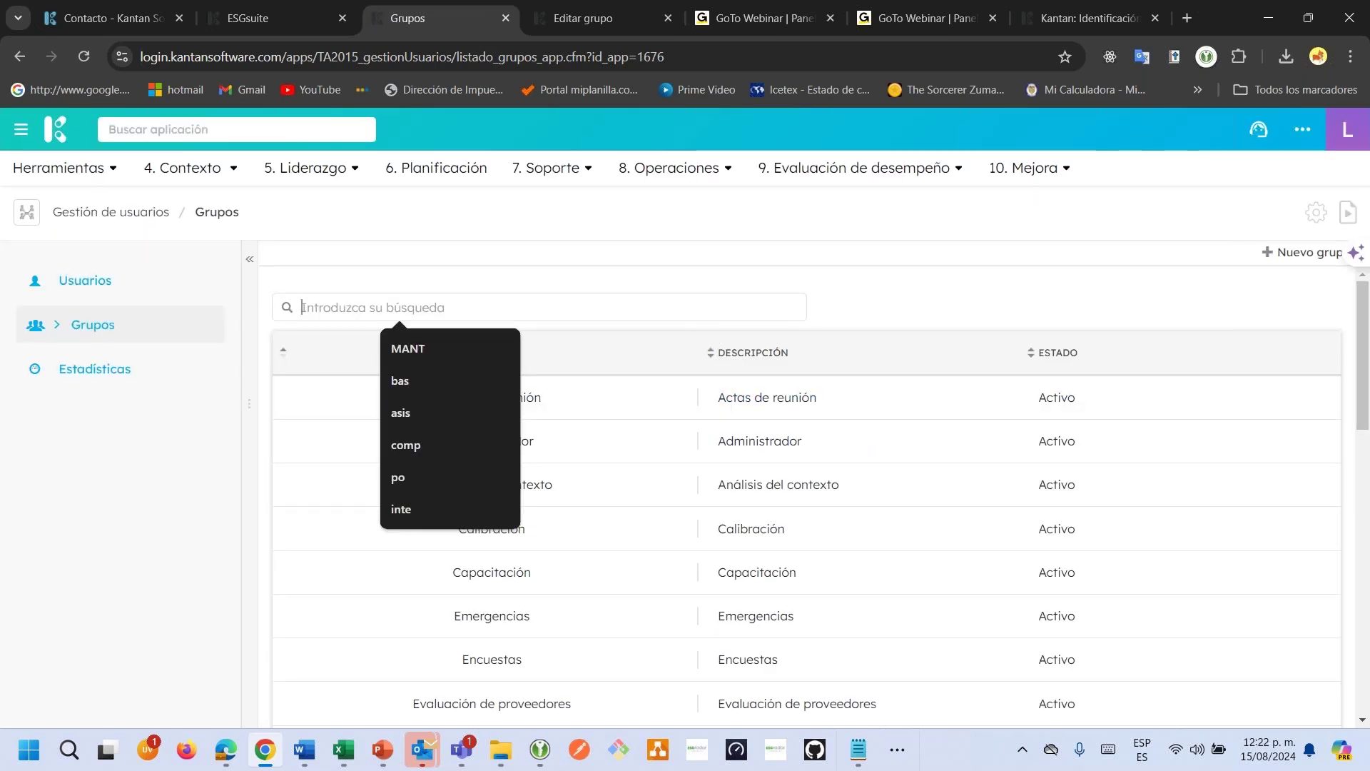
type("map")
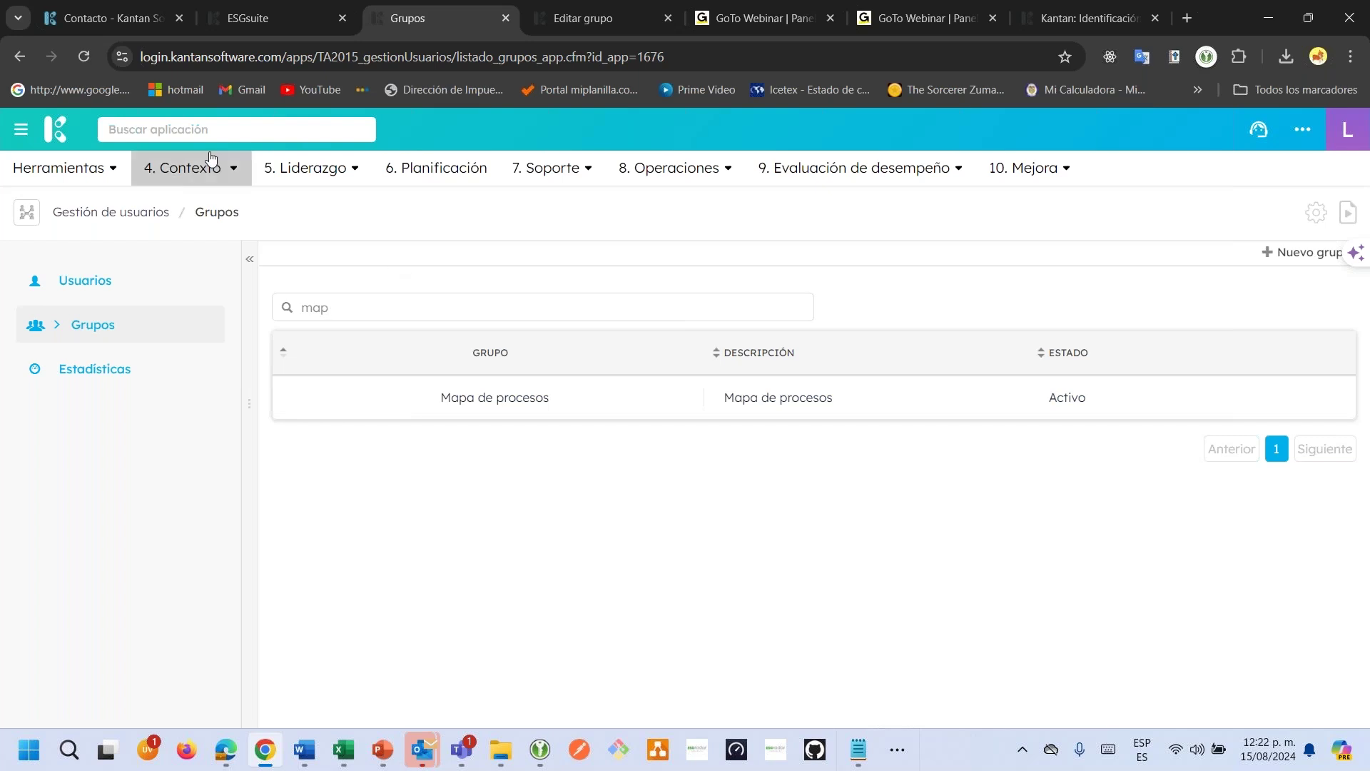
left_click(114, 283)
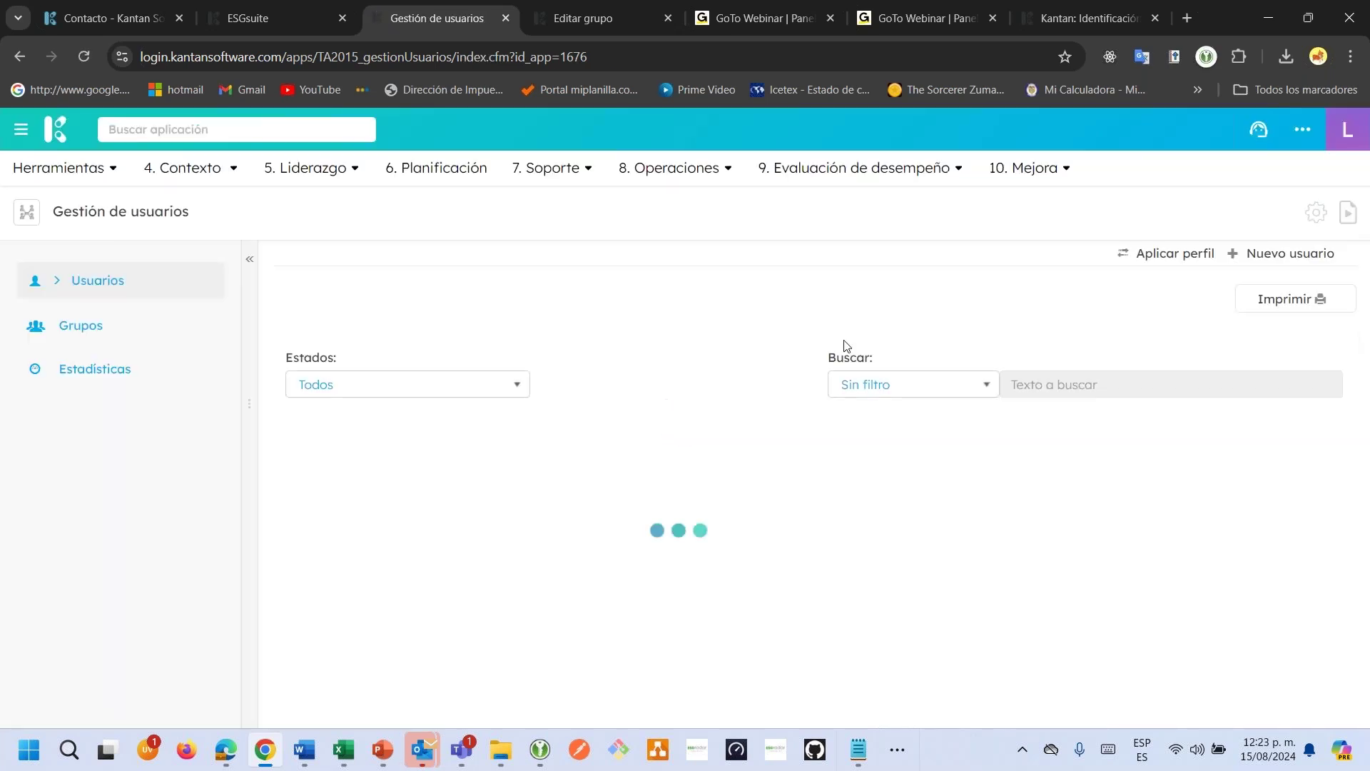
Search users by Usuario using the new user's copied e-mail and open their account for editing.
left_click(954, 386)
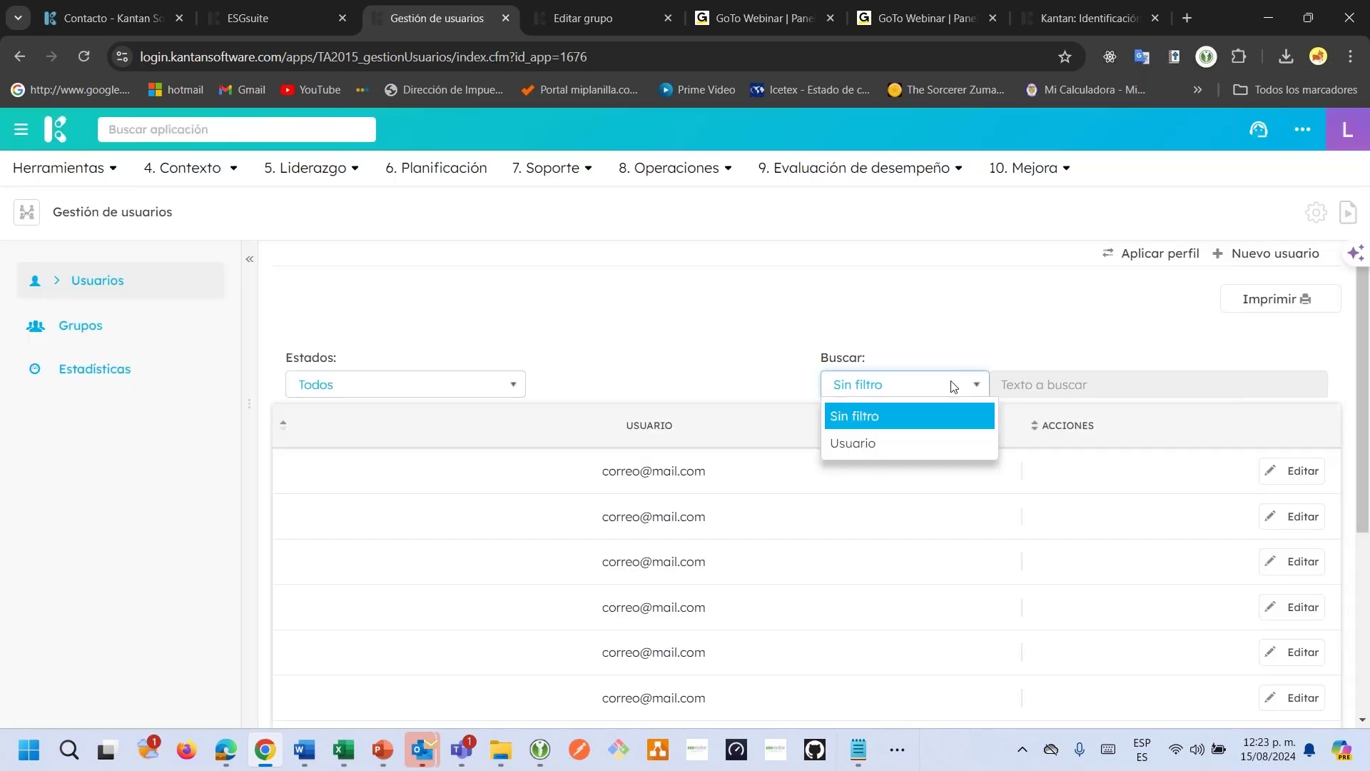
left_click(873, 446)
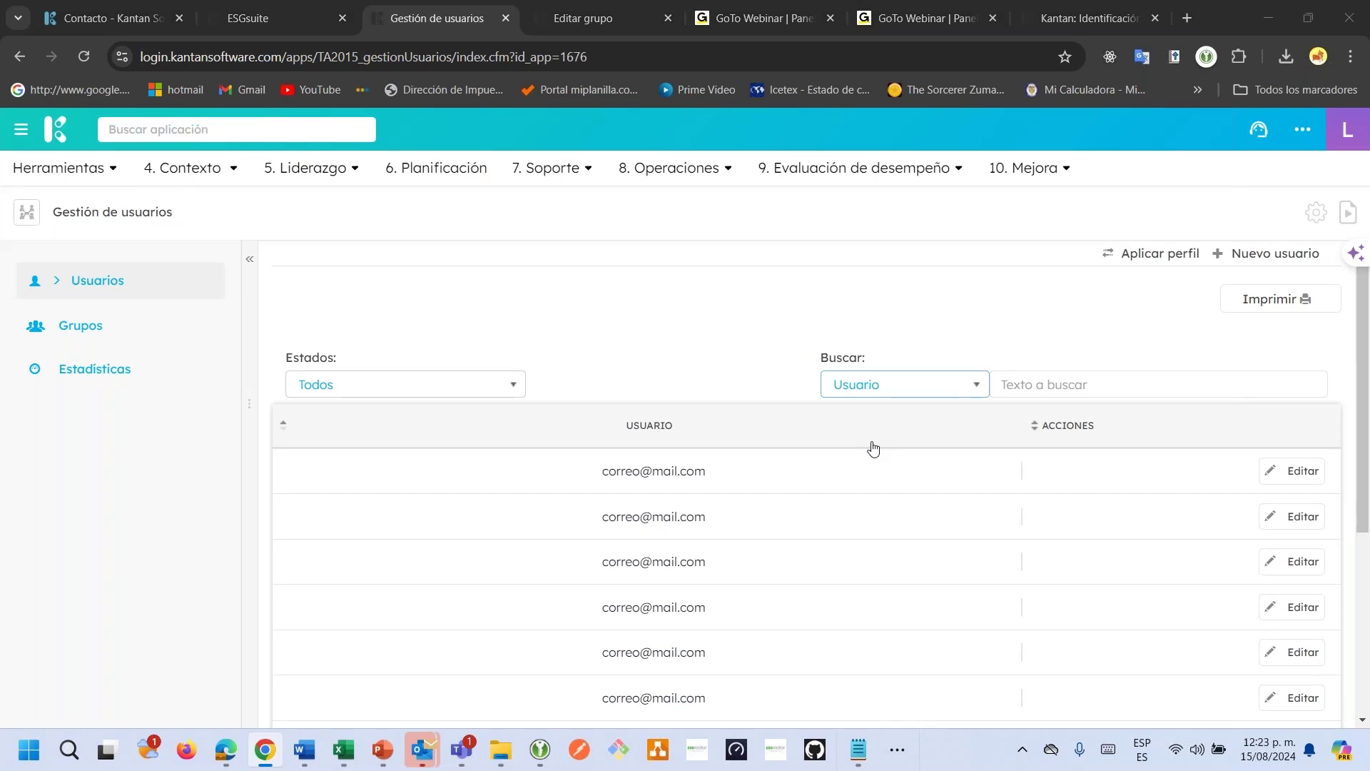
key("alt+Tab")
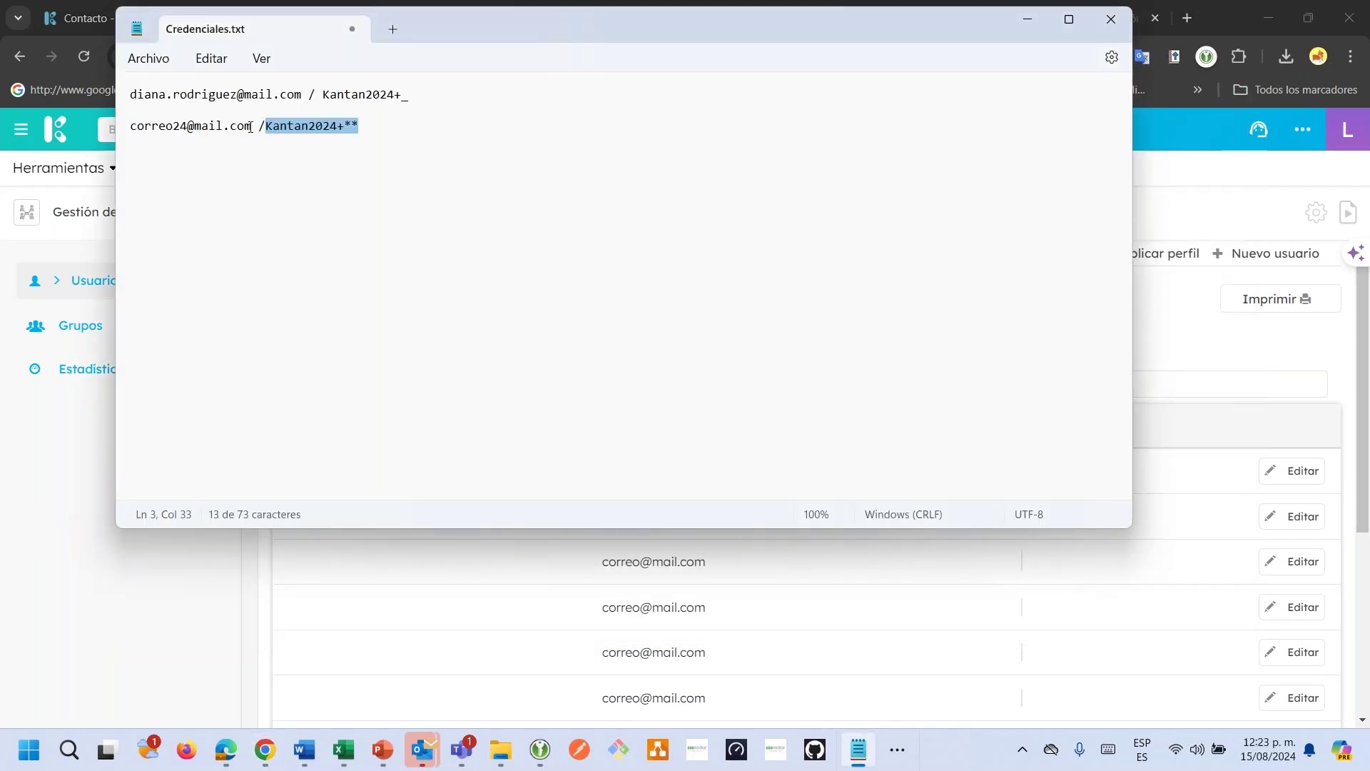
left_click_drag(251, 126, 124, 135)
key("ctrl+c")
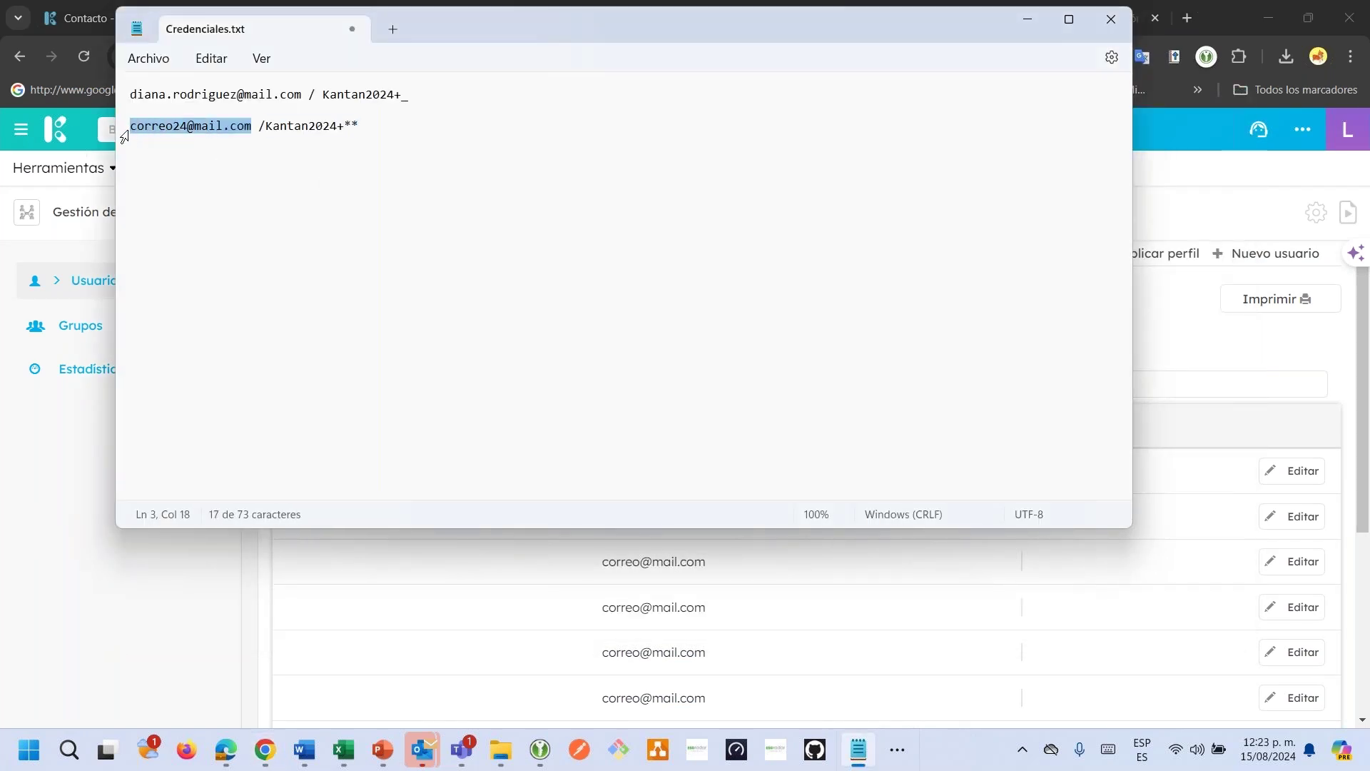
key("alt+Tab")
left_click(1112, 378)
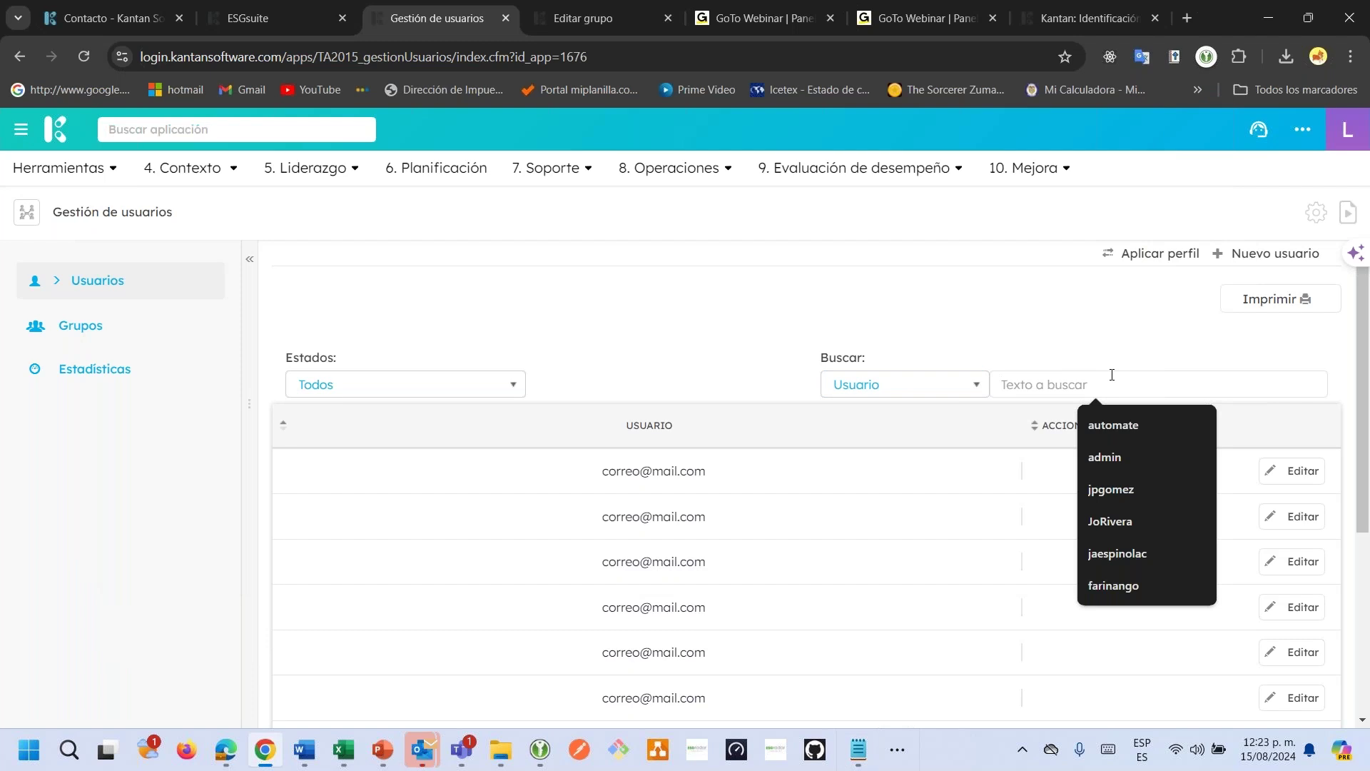
key("ctrl+v")
key("Return")
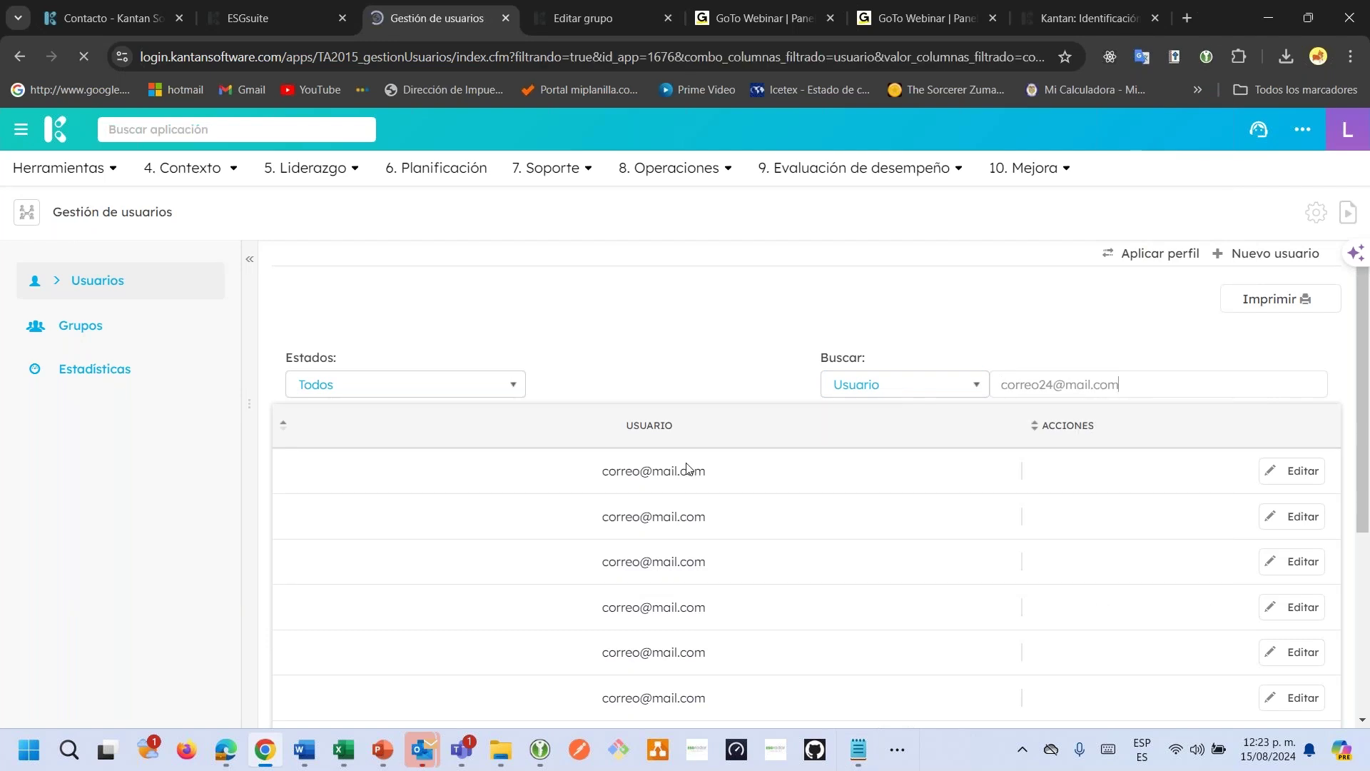
left_click(1304, 474)
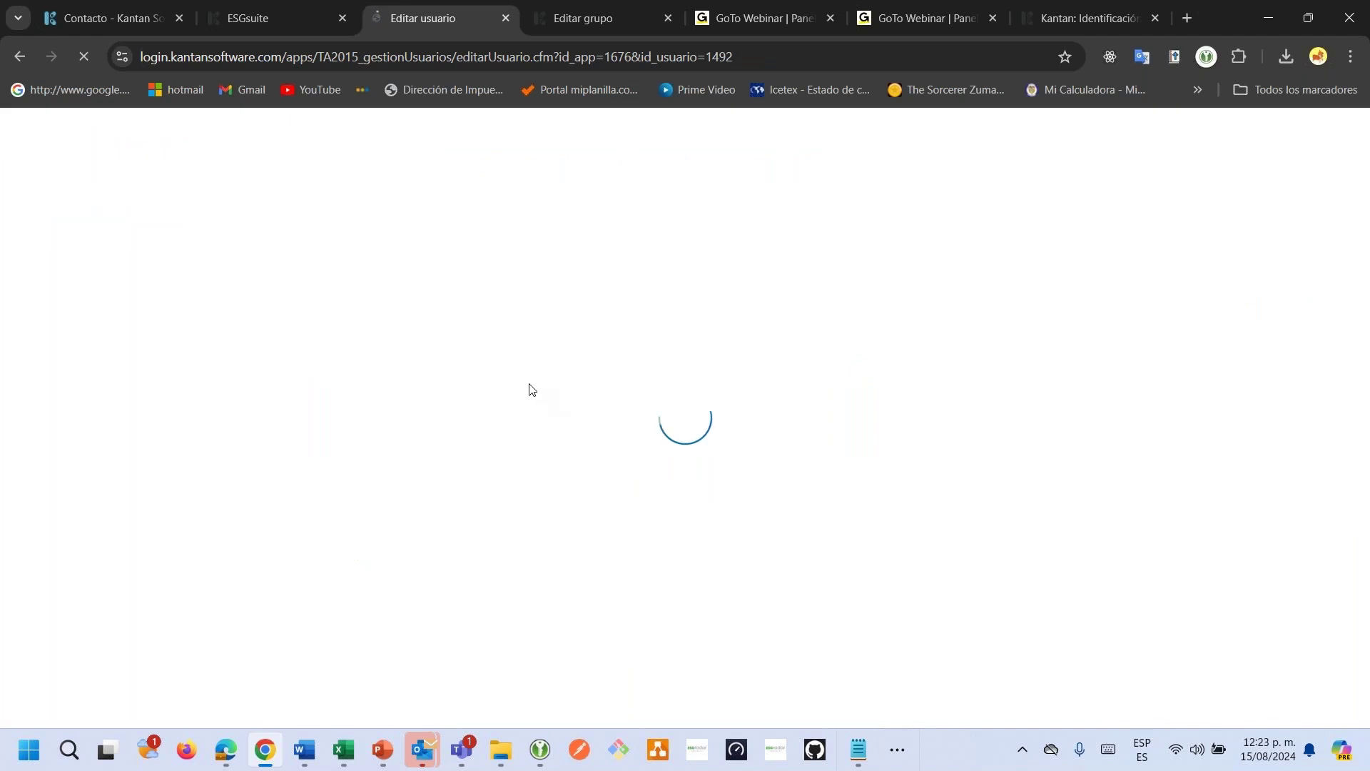
Add Mapa de procesos to the user's Grupo de aplicaciones and save the account.
left_click(571, 483)
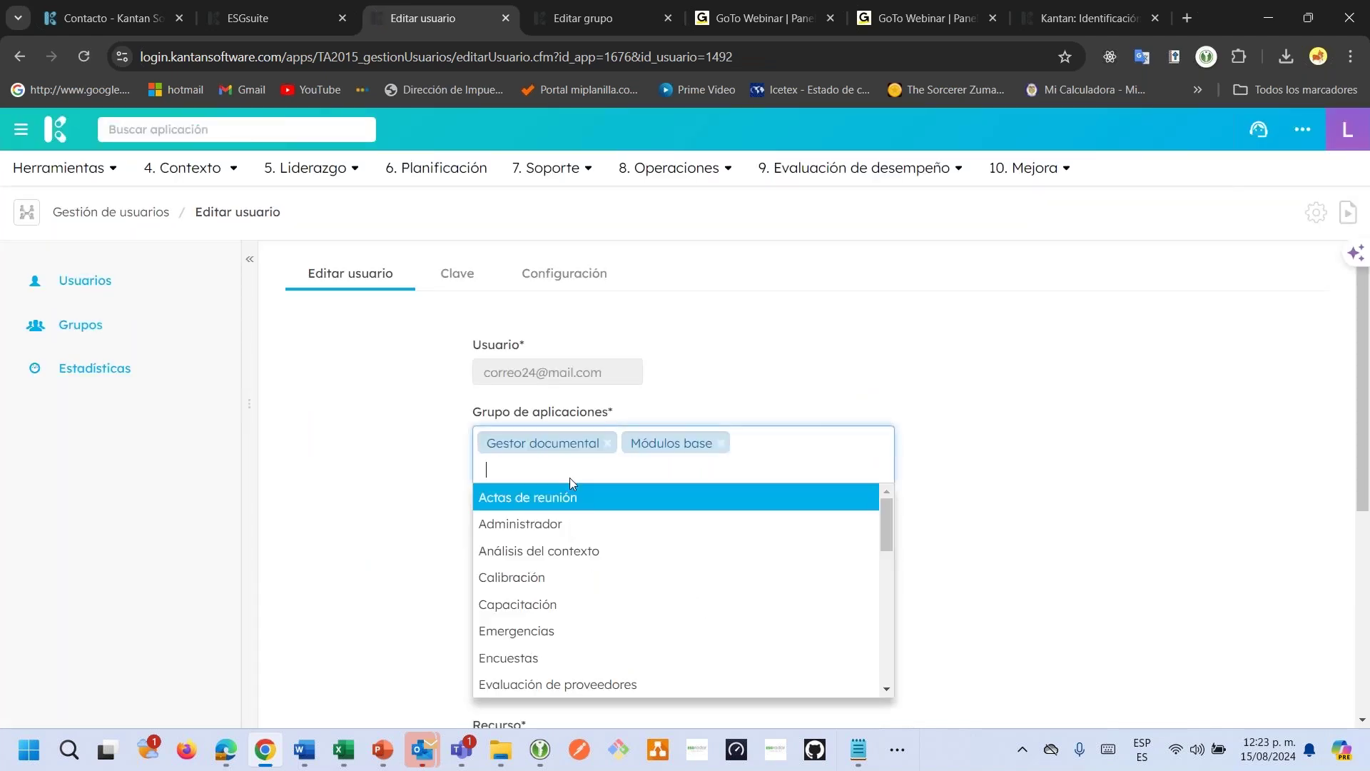
type("ma")
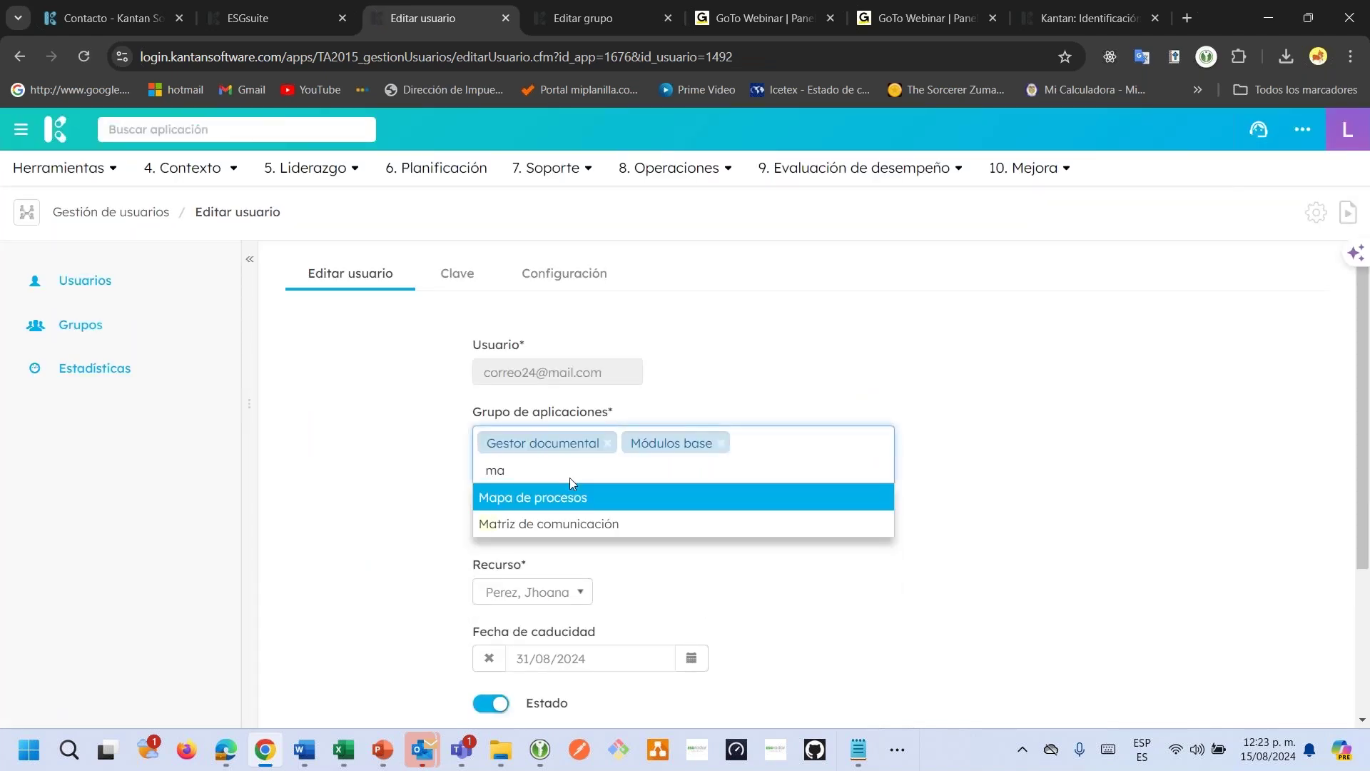
key("Return")
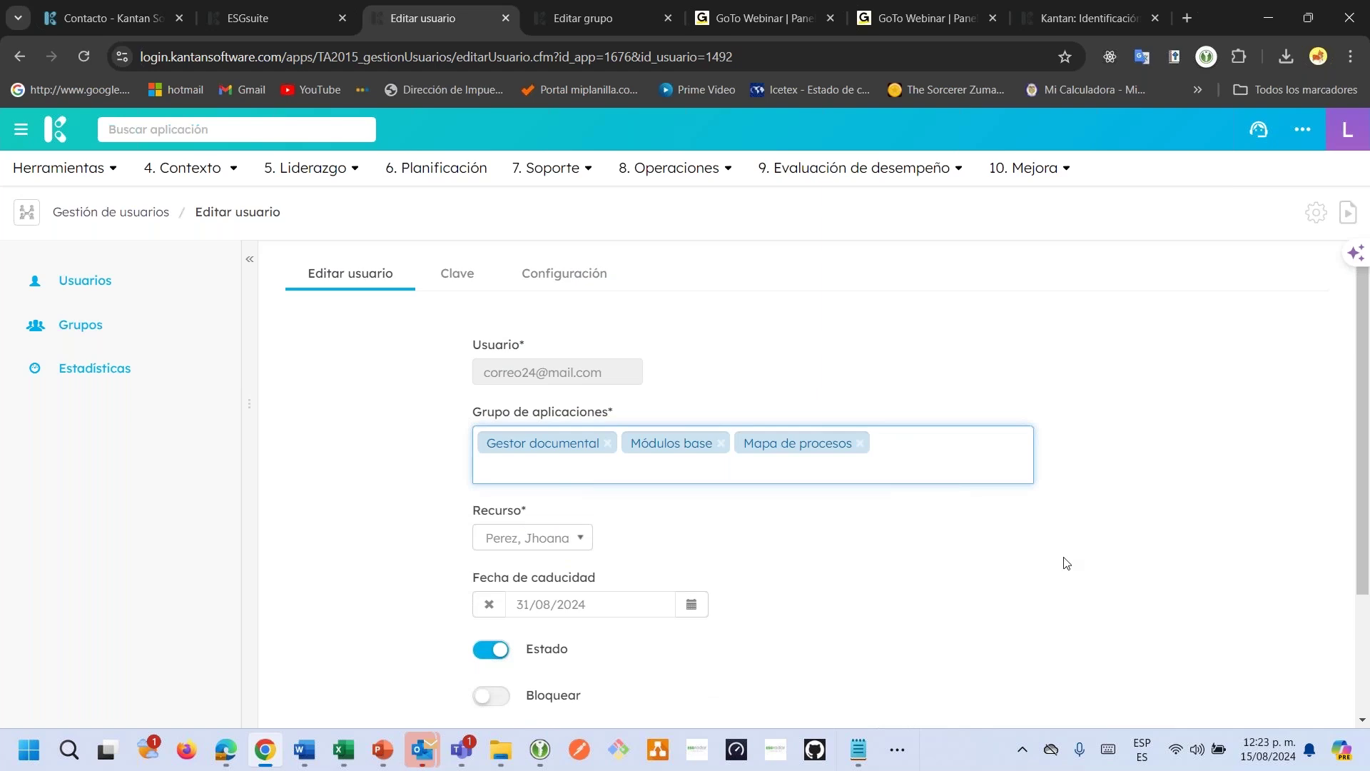
scroll(1104, 607, "down", 2)
left_click(1247, 643)
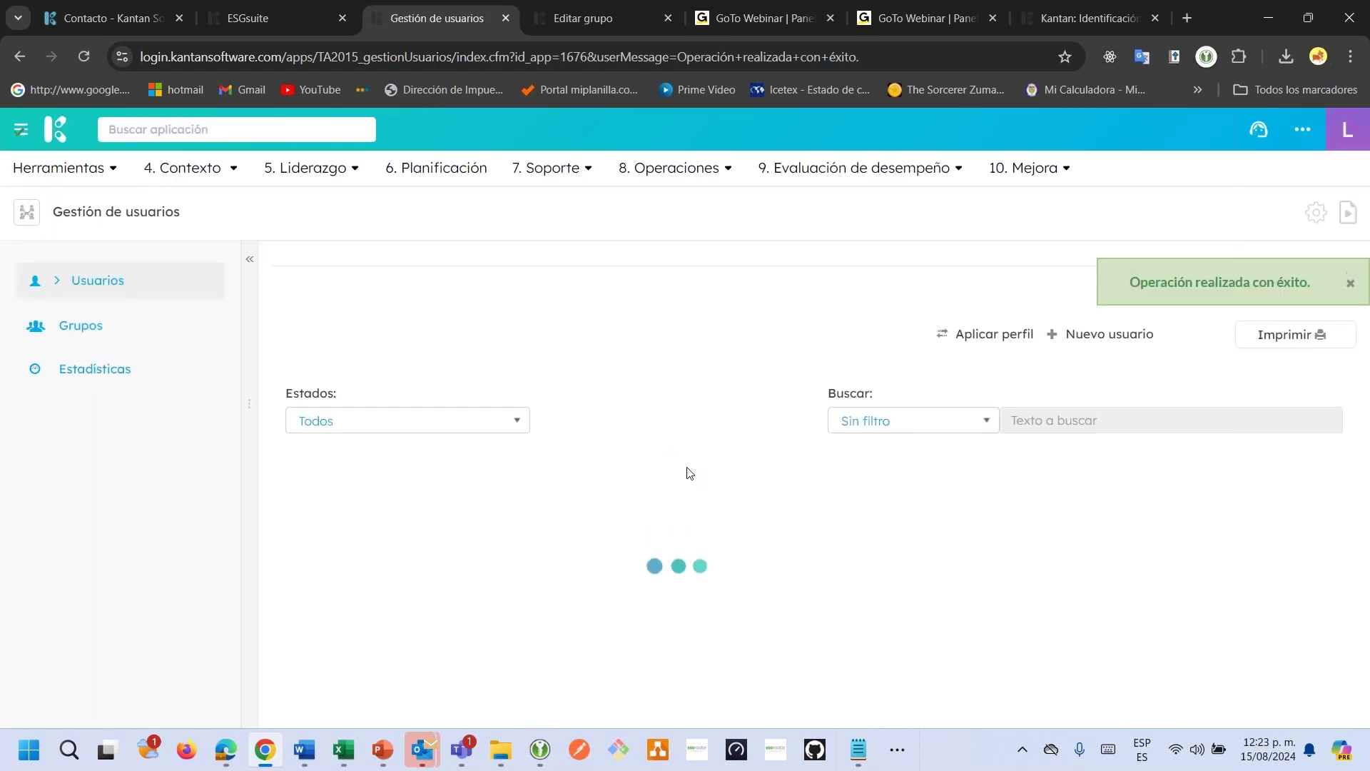
Reload the new user's session and open Mapa de Procesos from Herramientas > 4. Contexto.
left_click(224, 755)
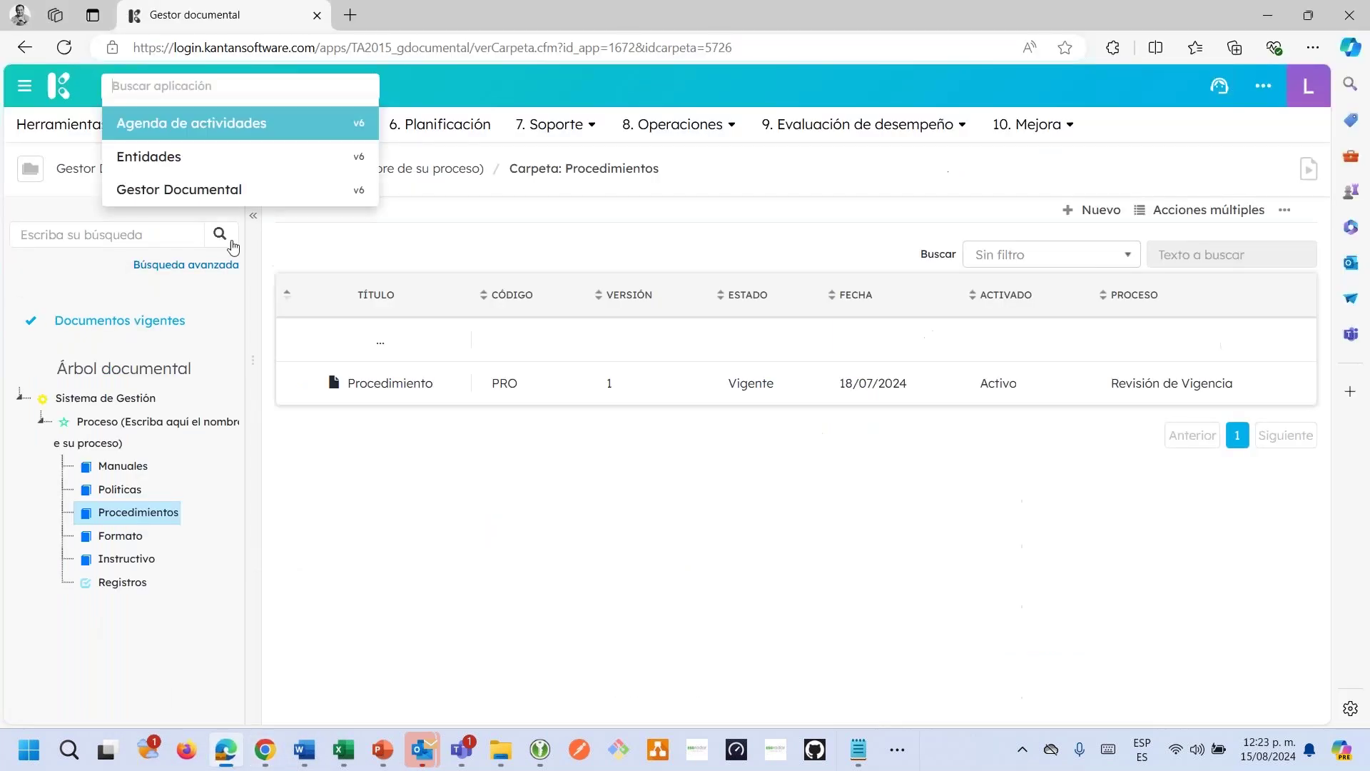
left_click(65, 50)
left_click(61, 136)
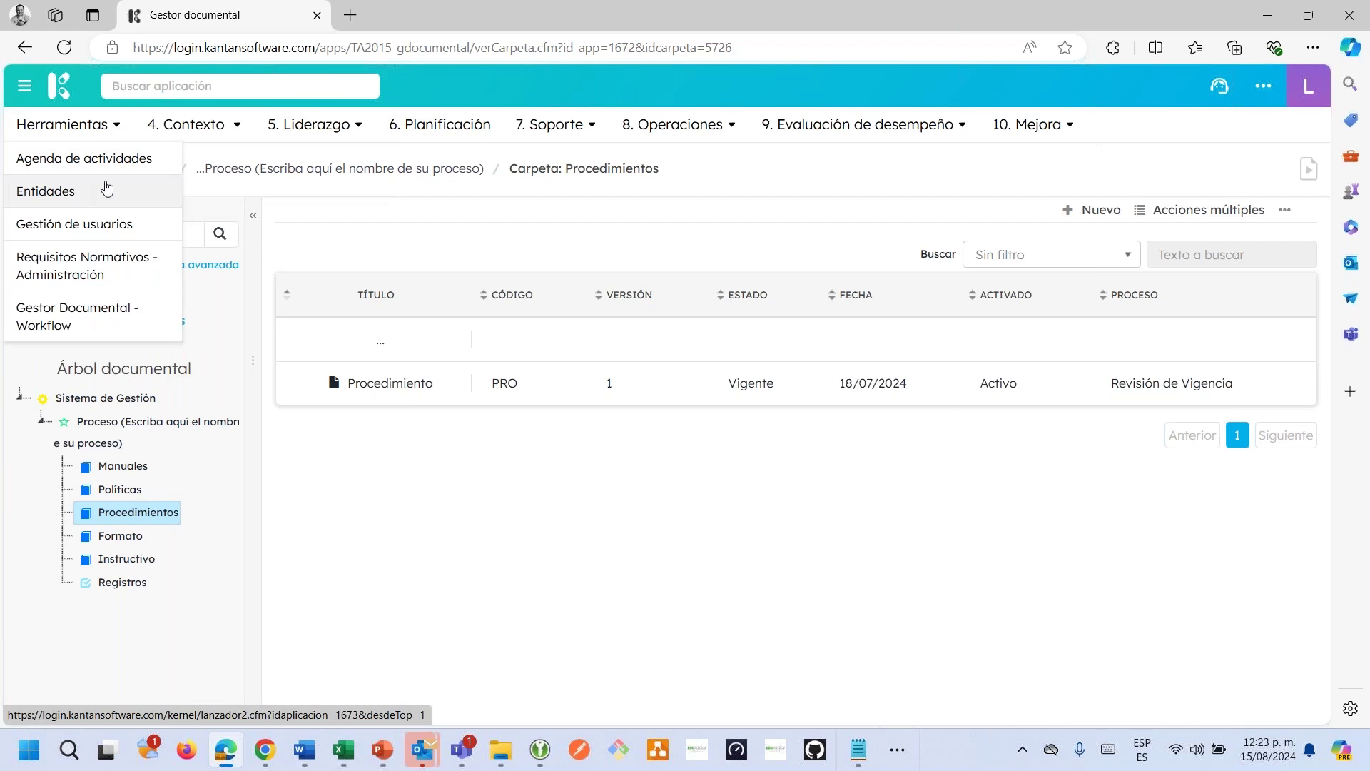
left_click(230, 125)
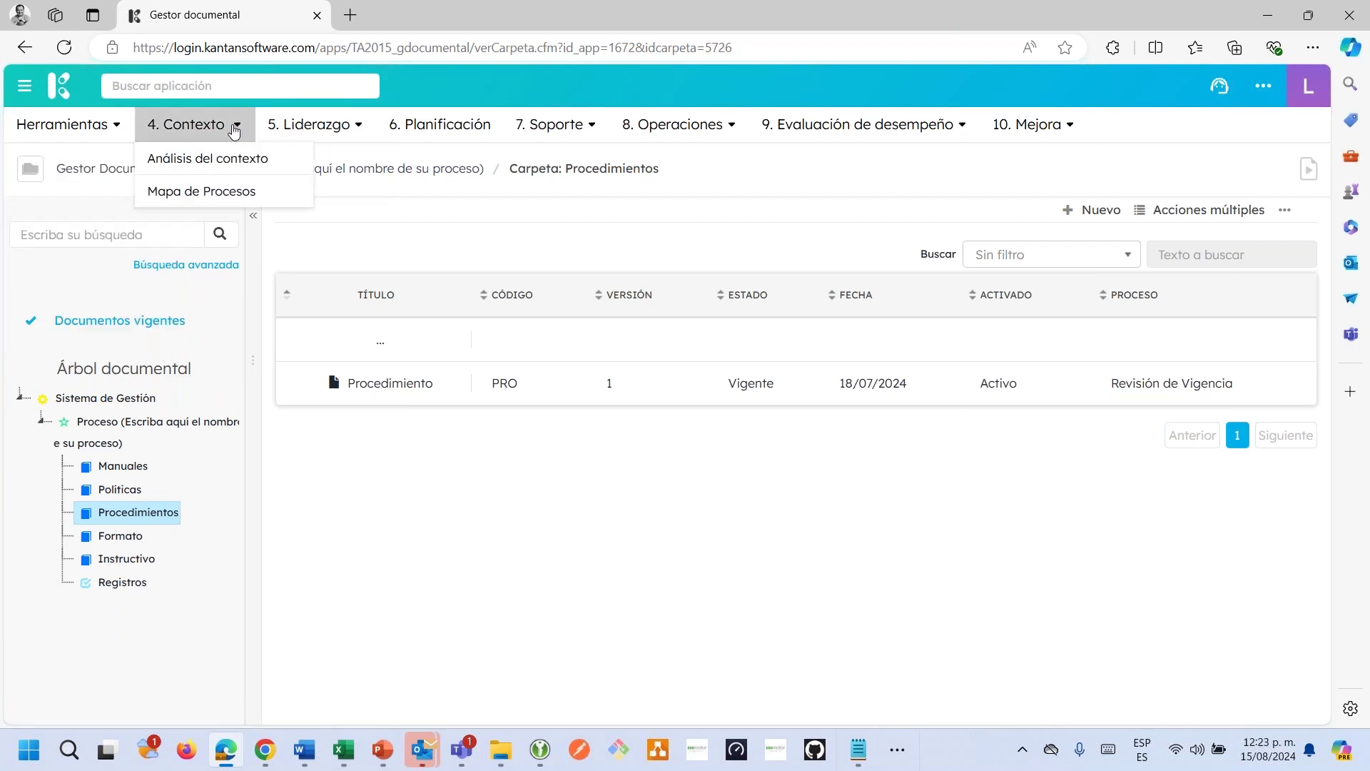
left_click(230, 190)
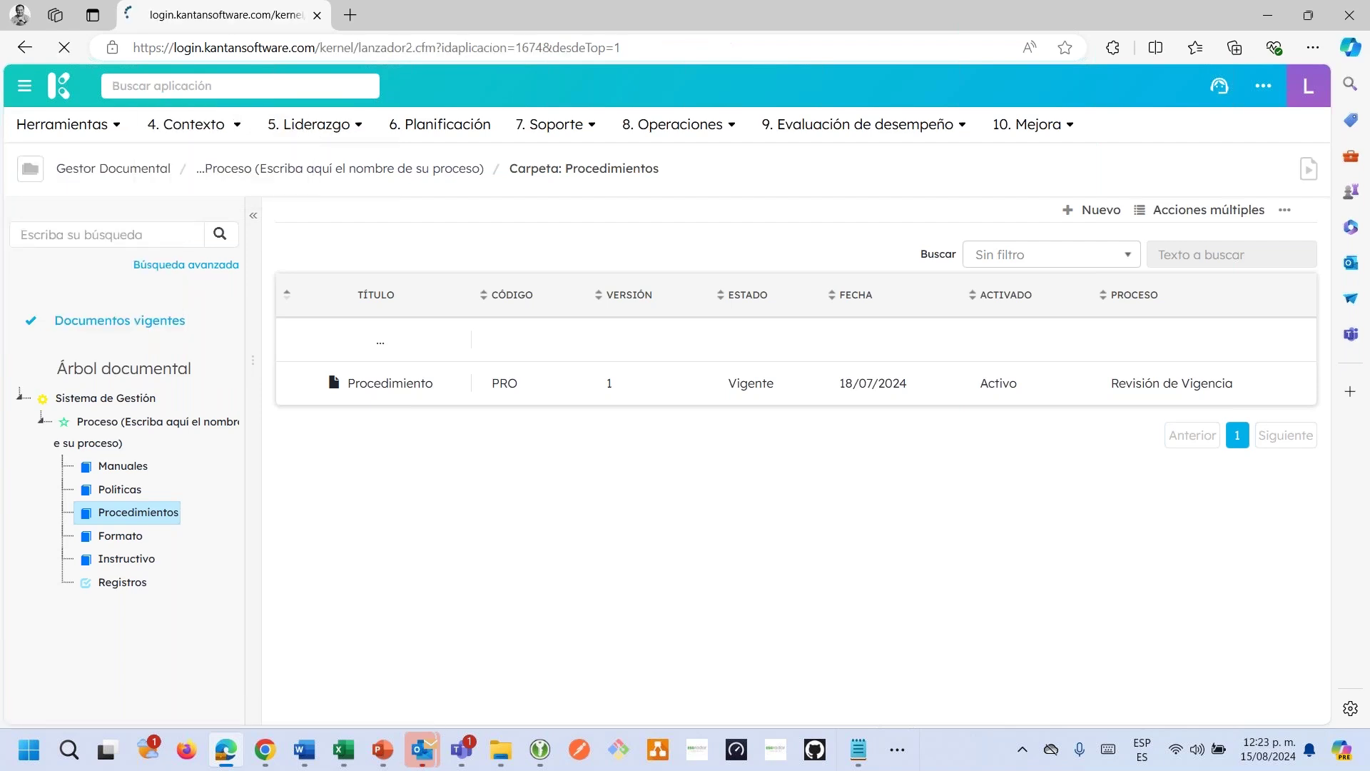
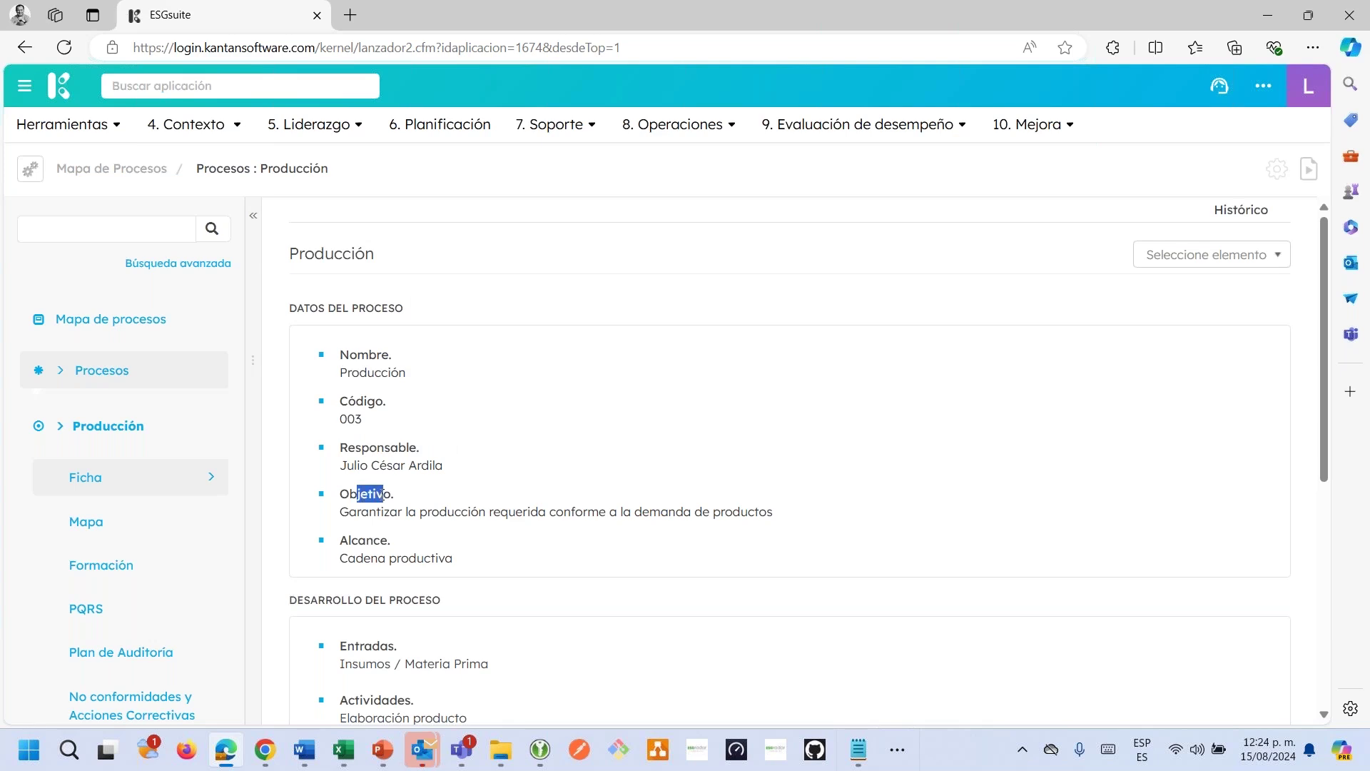
Review the Objetivo and Entradas fields in the Producción sheet's Datos section.
left_click_drag(351, 540, 365, 541)
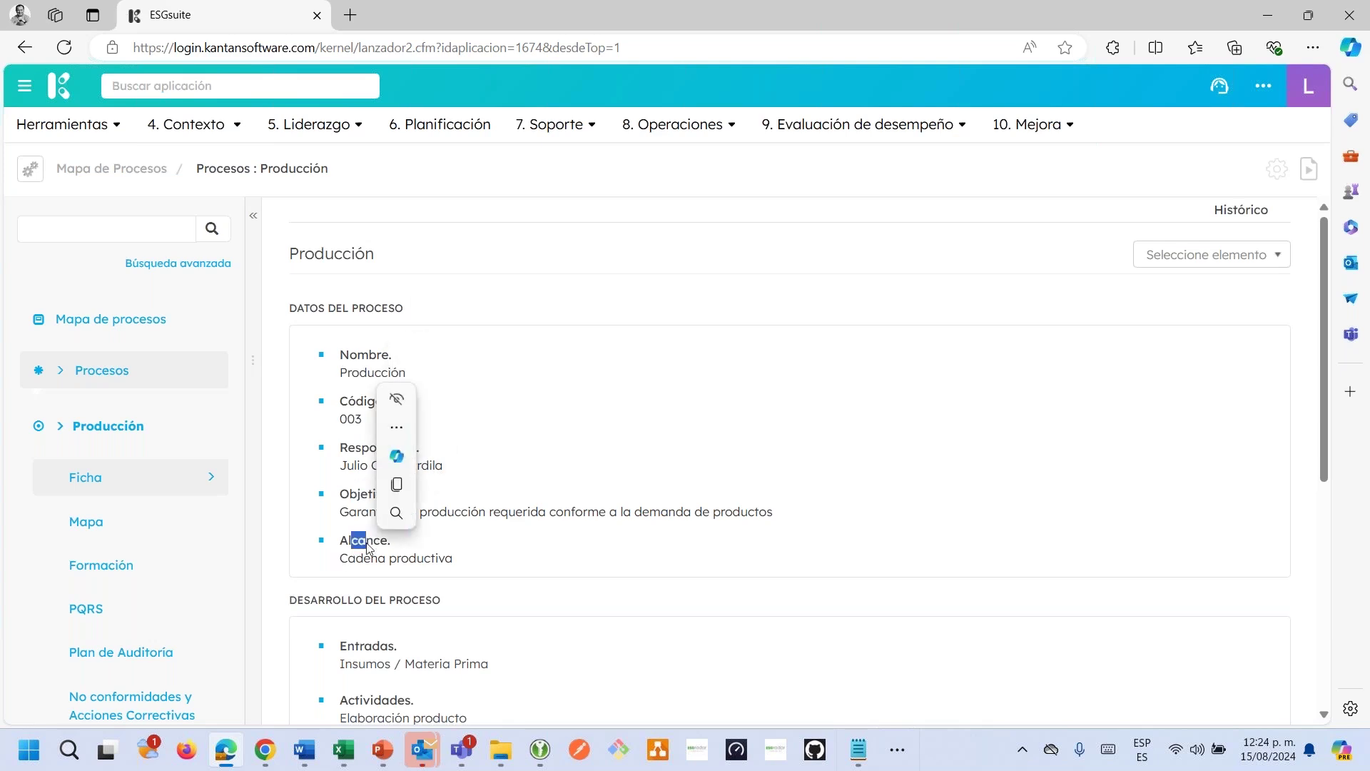
scroll(355, 465, "down", 3)
left_click_drag(355, 465, 450, 487)
left_click(362, 487)
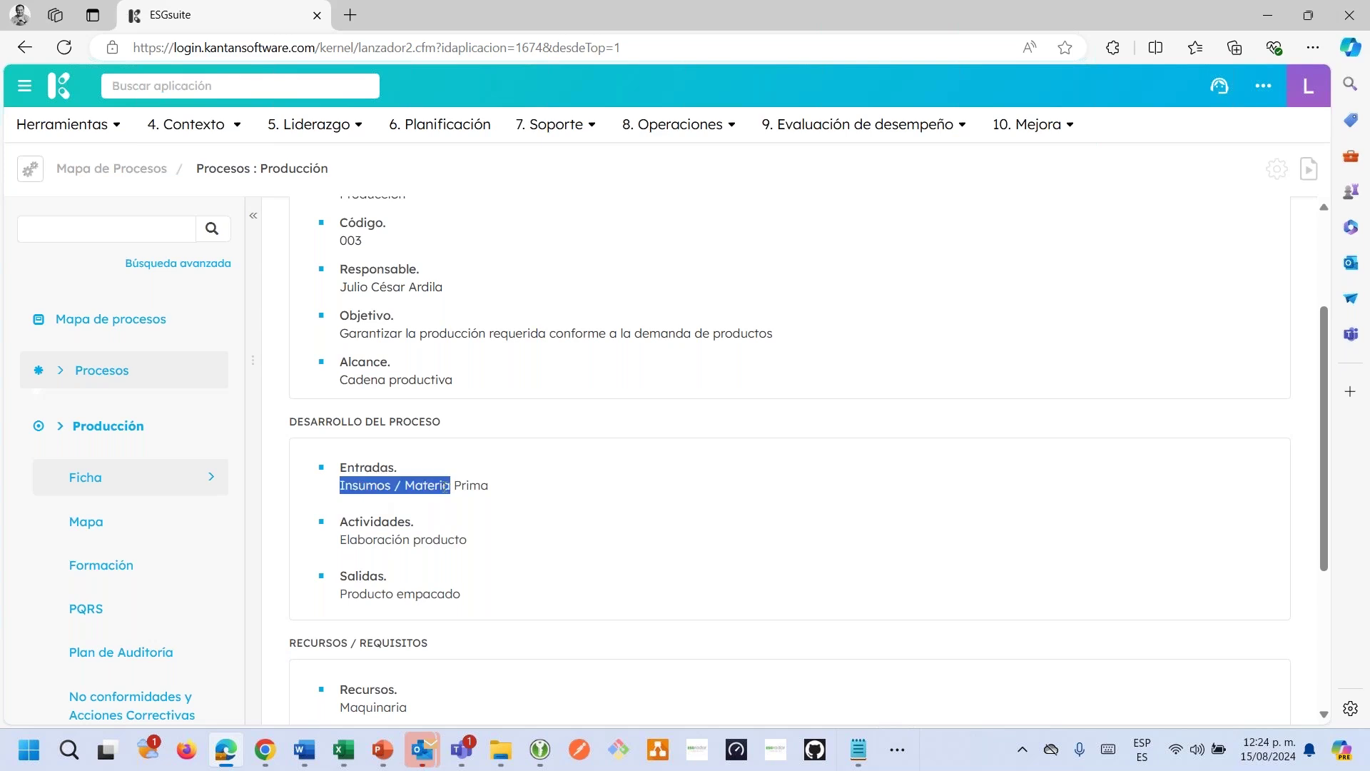
left_click_drag(348, 540, 449, 540)
Scroll through the Desarrollo, Recursos / Requisitos and Indice de salidas indicator sections.
scroll(391, 561, "down", 1)
scroll(392, 561, "down", 1)
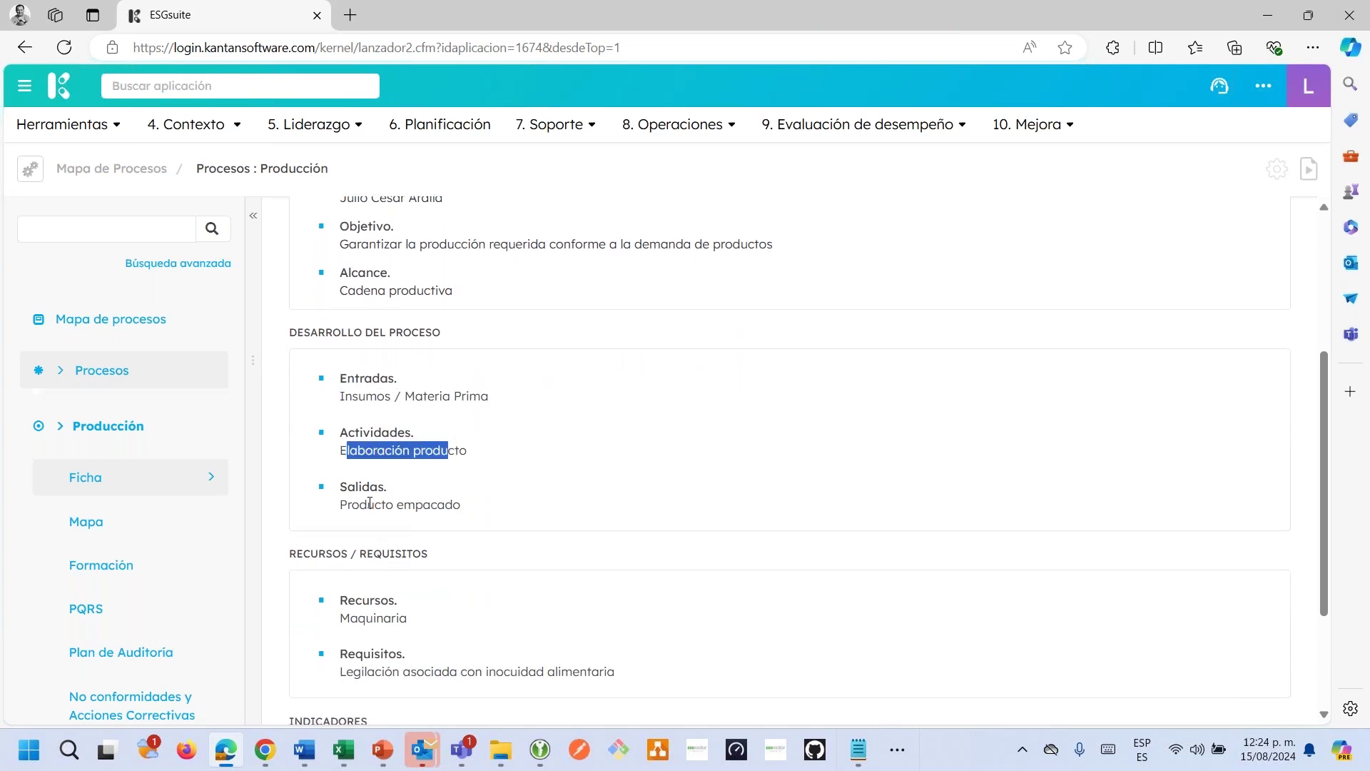
left_click_drag(367, 504, 403, 504)
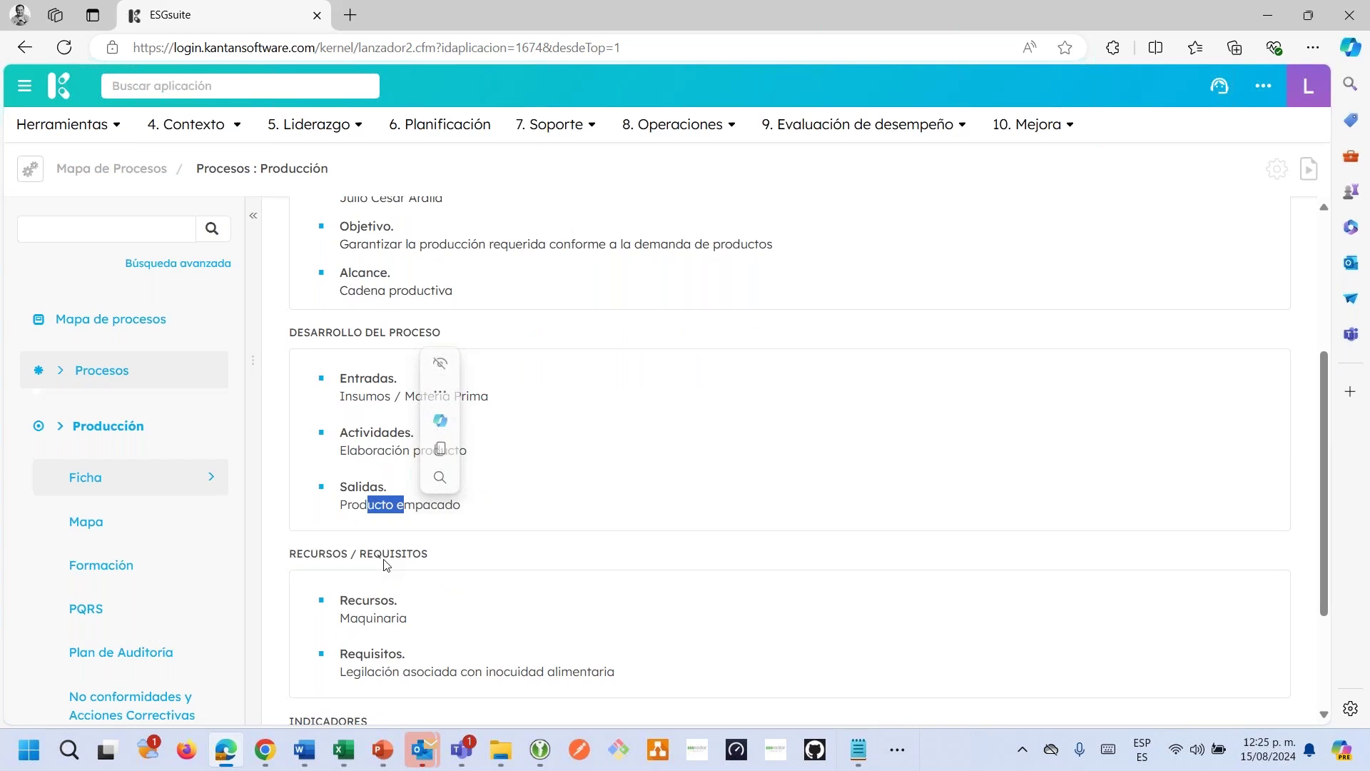
scroll(386, 564, "down", 2)
left_click_drag(312, 378, 428, 380)
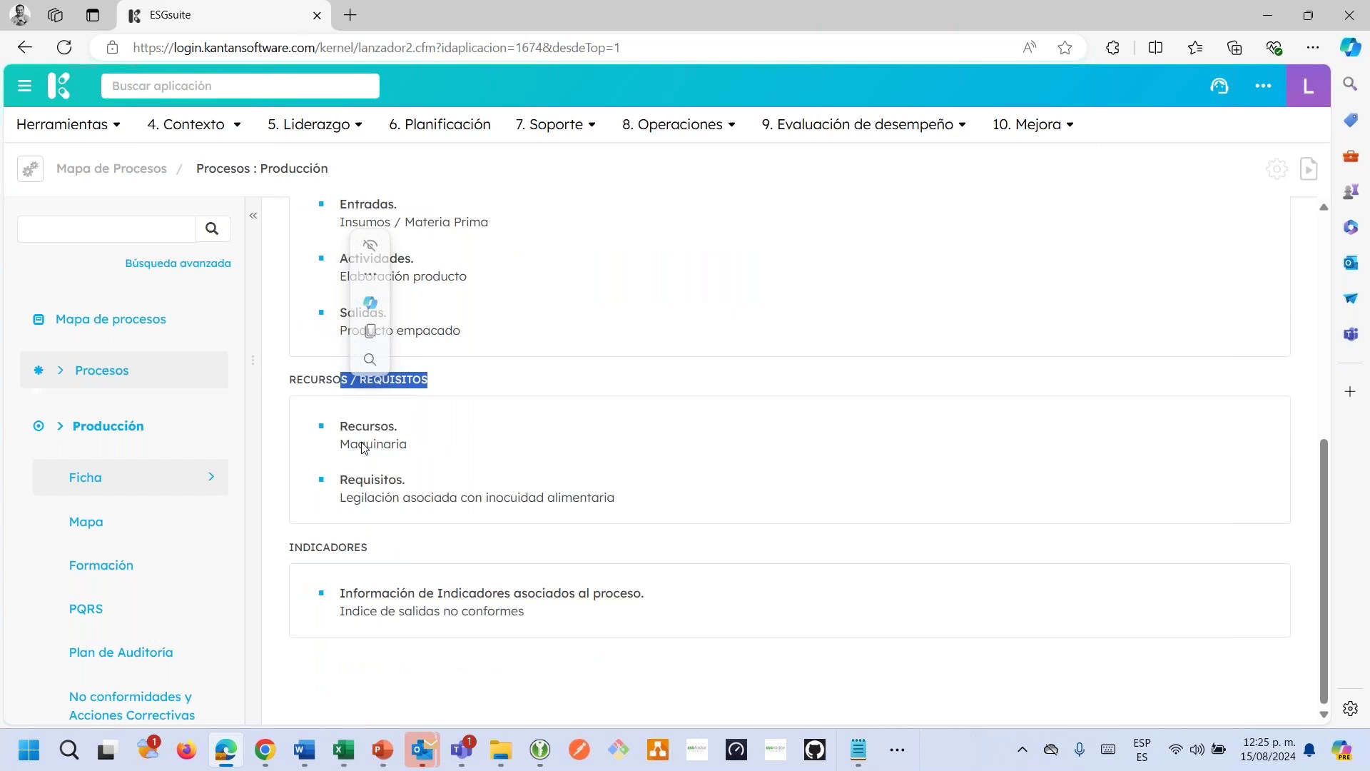
left_click_drag(393, 498, 432, 498)
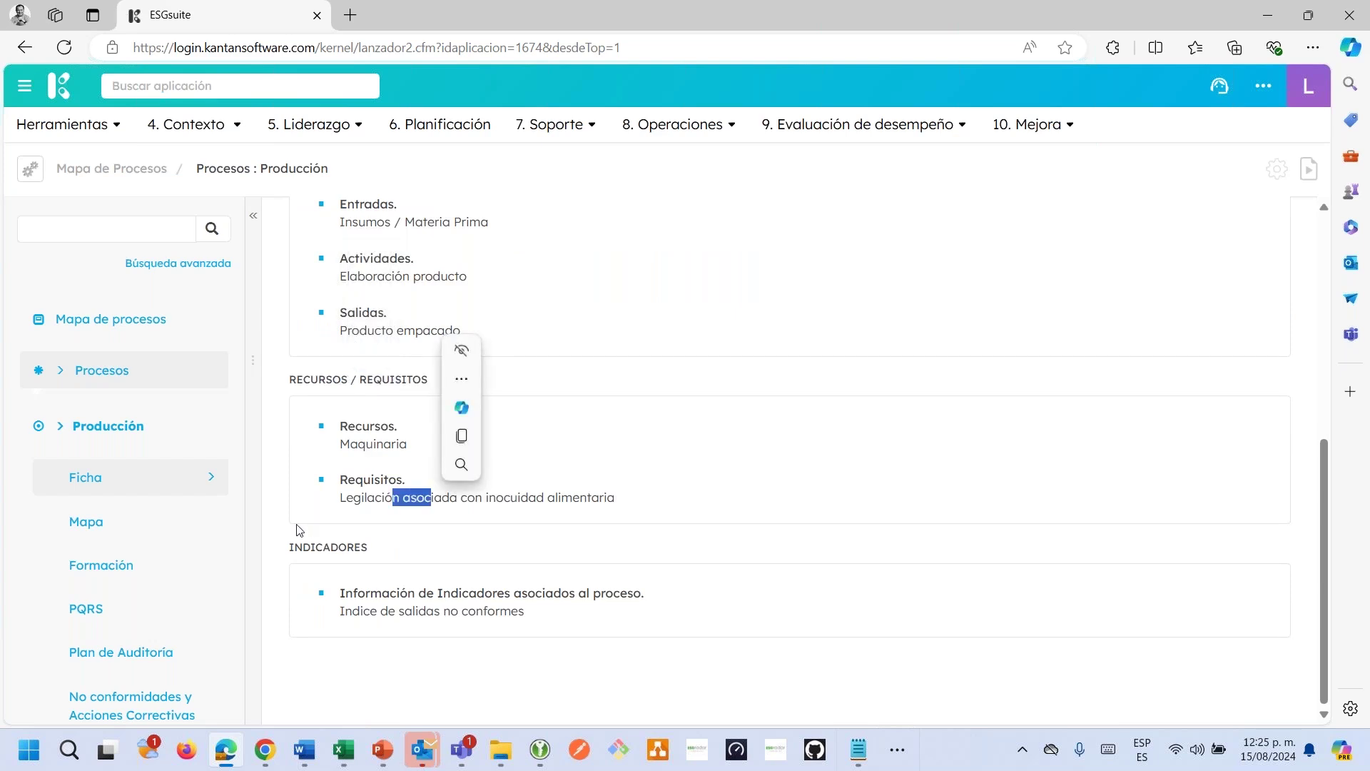
left_click_drag(361, 593, 462, 593)
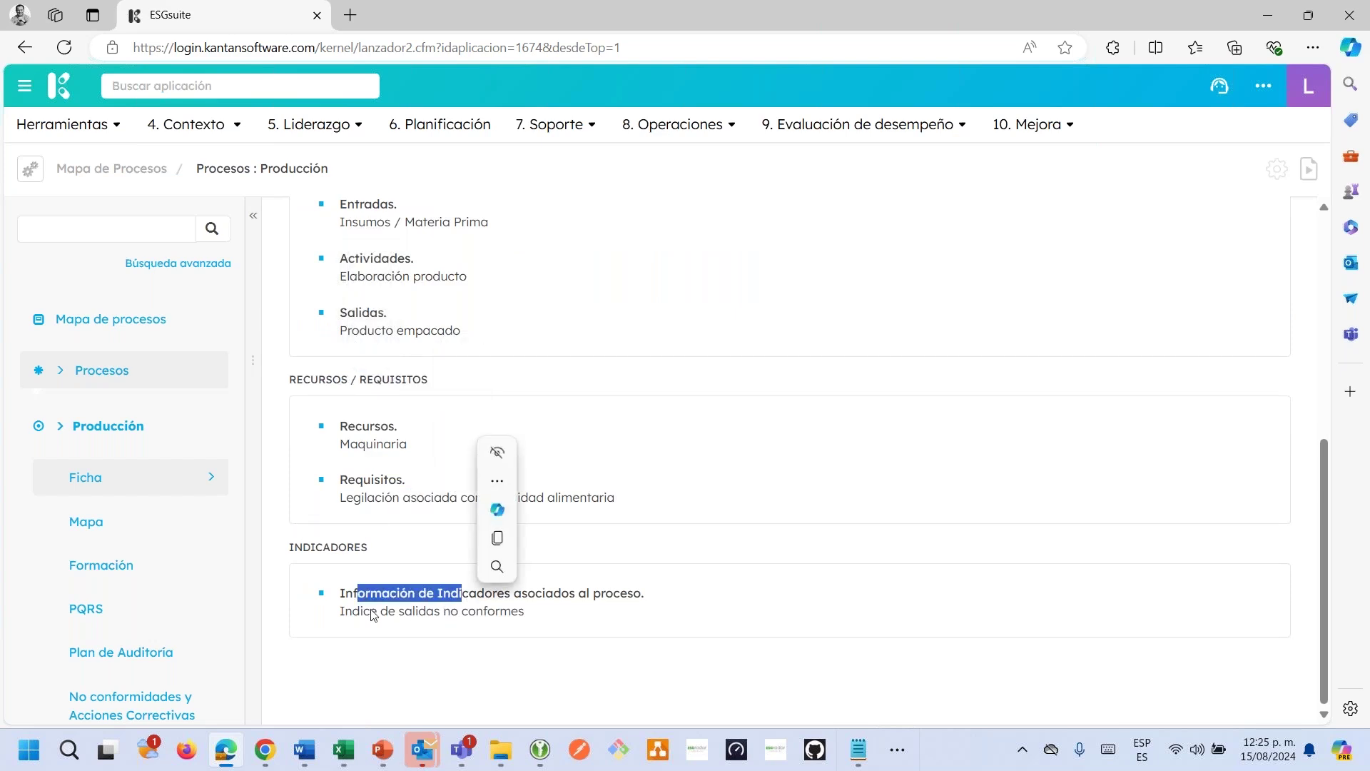
left_click_drag(353, 610, 440, 617)
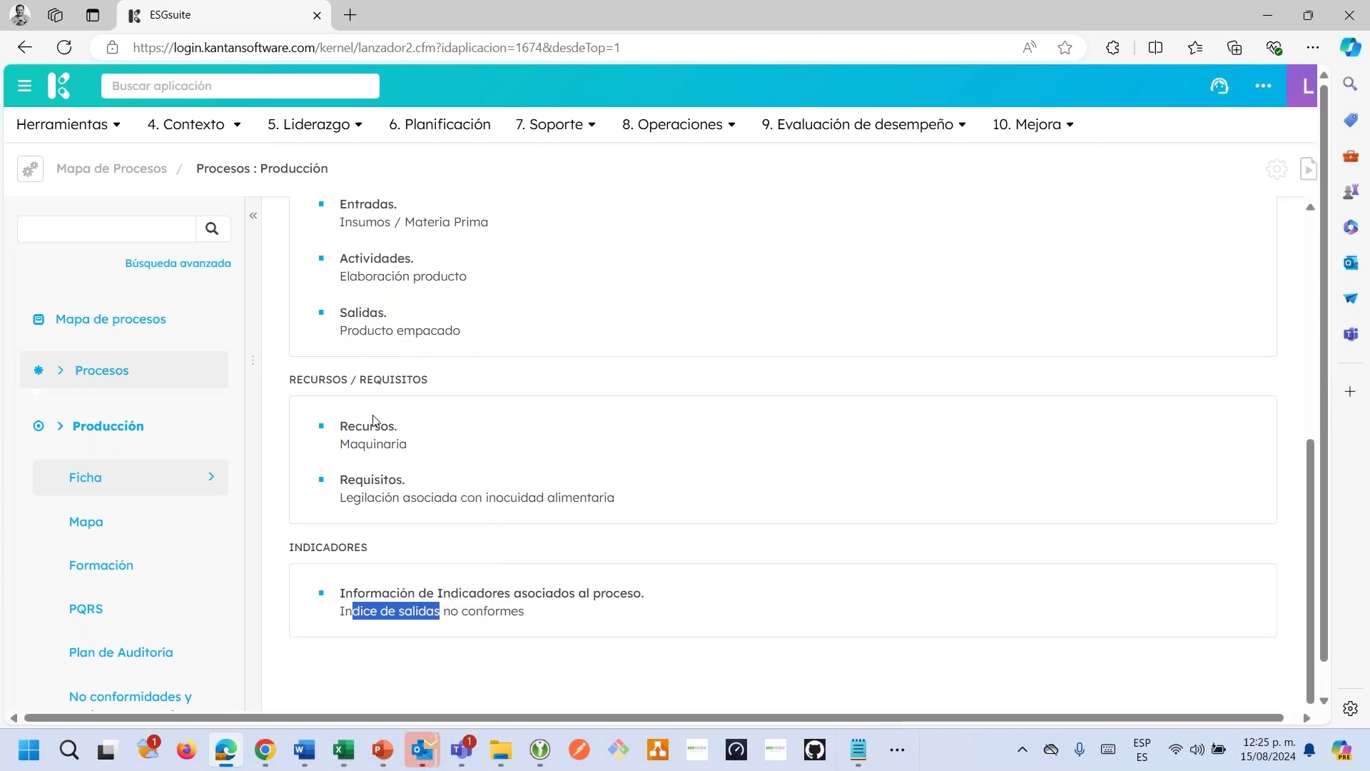
scroll(372, 420, "up", 4)
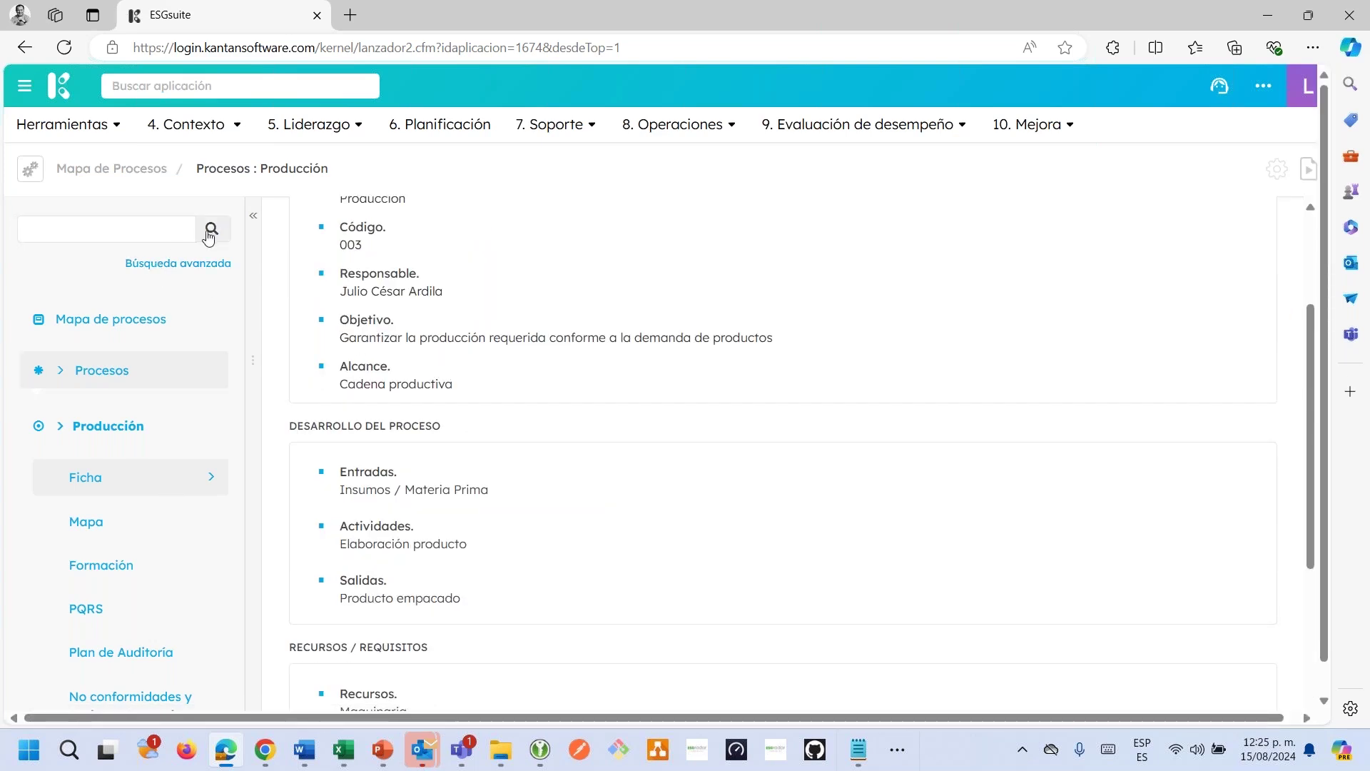
Open Mapa de Procesos from the 4. Contexto section of the tool modules.
left_click(193, 89)
left_click(63, 124)
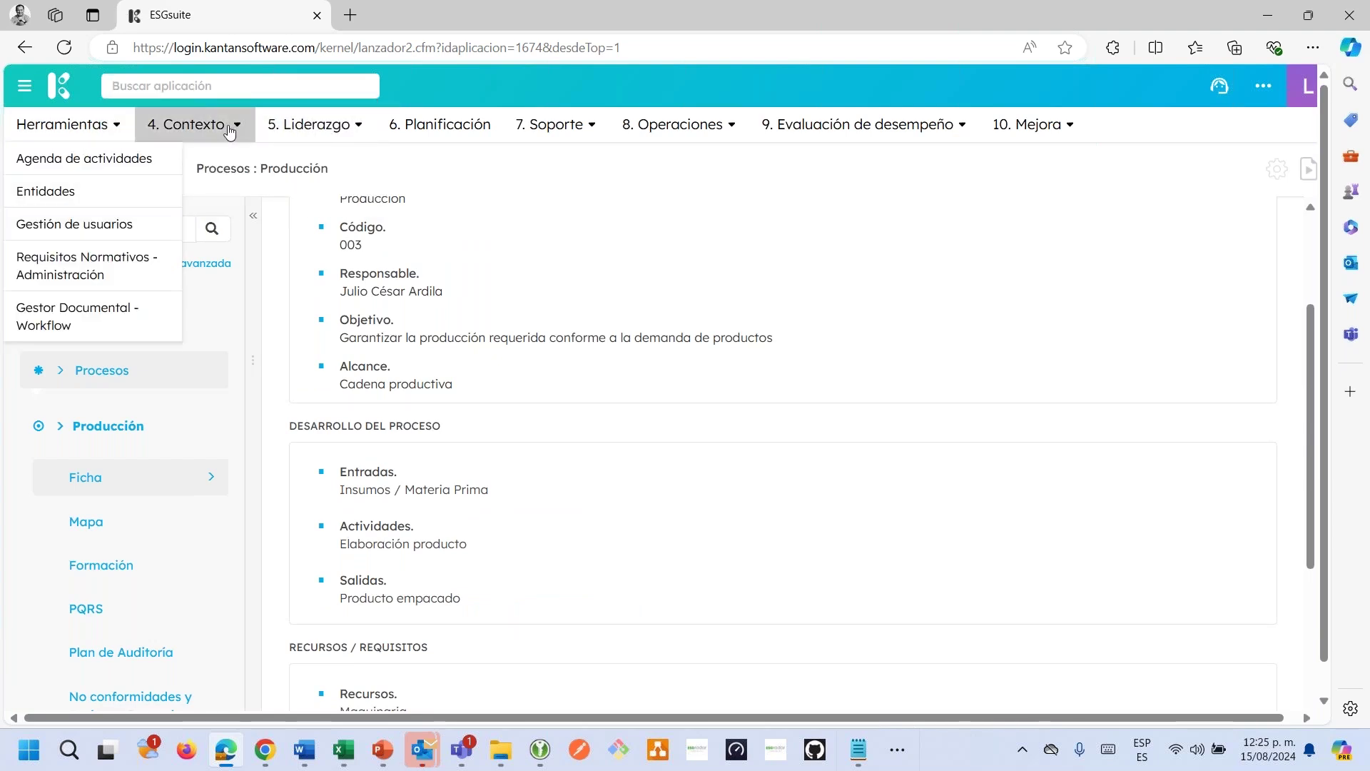
left_click(192, 124)
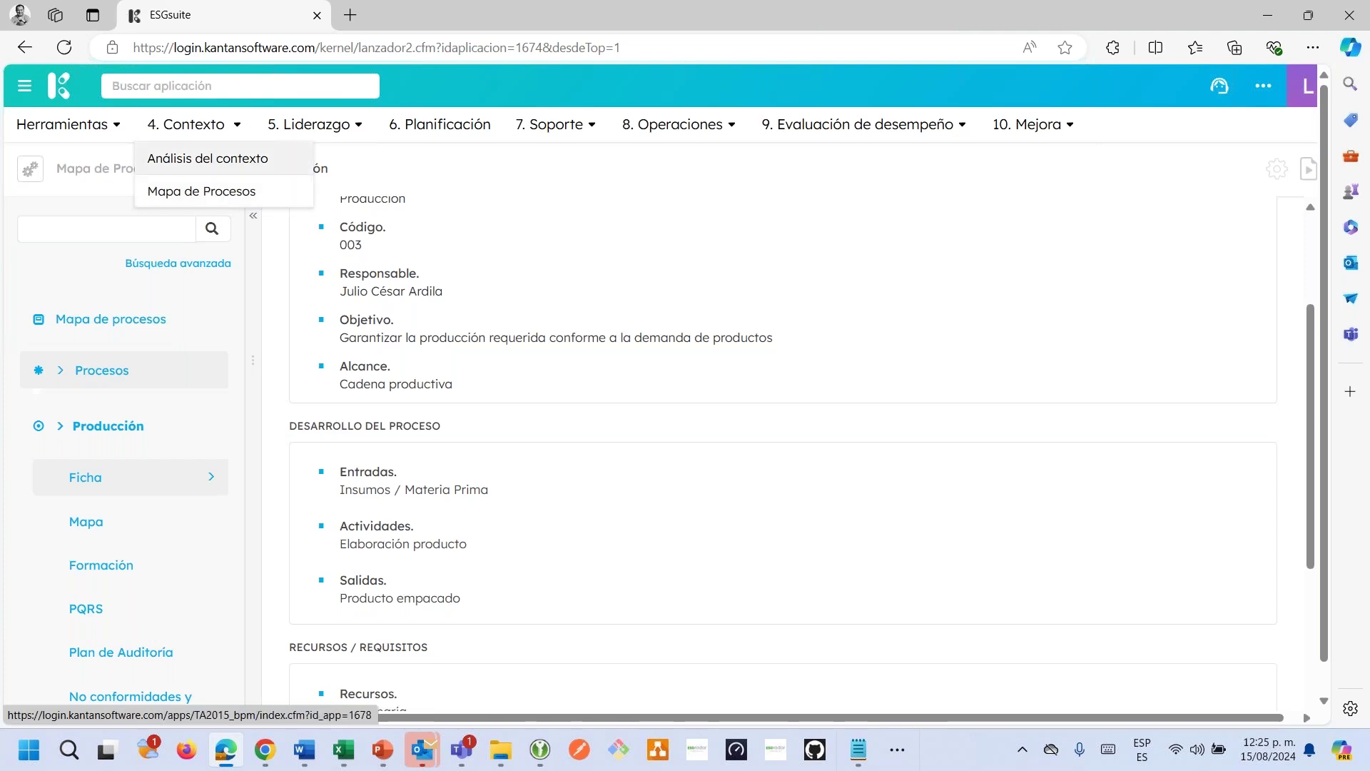
left_click(27, 48)
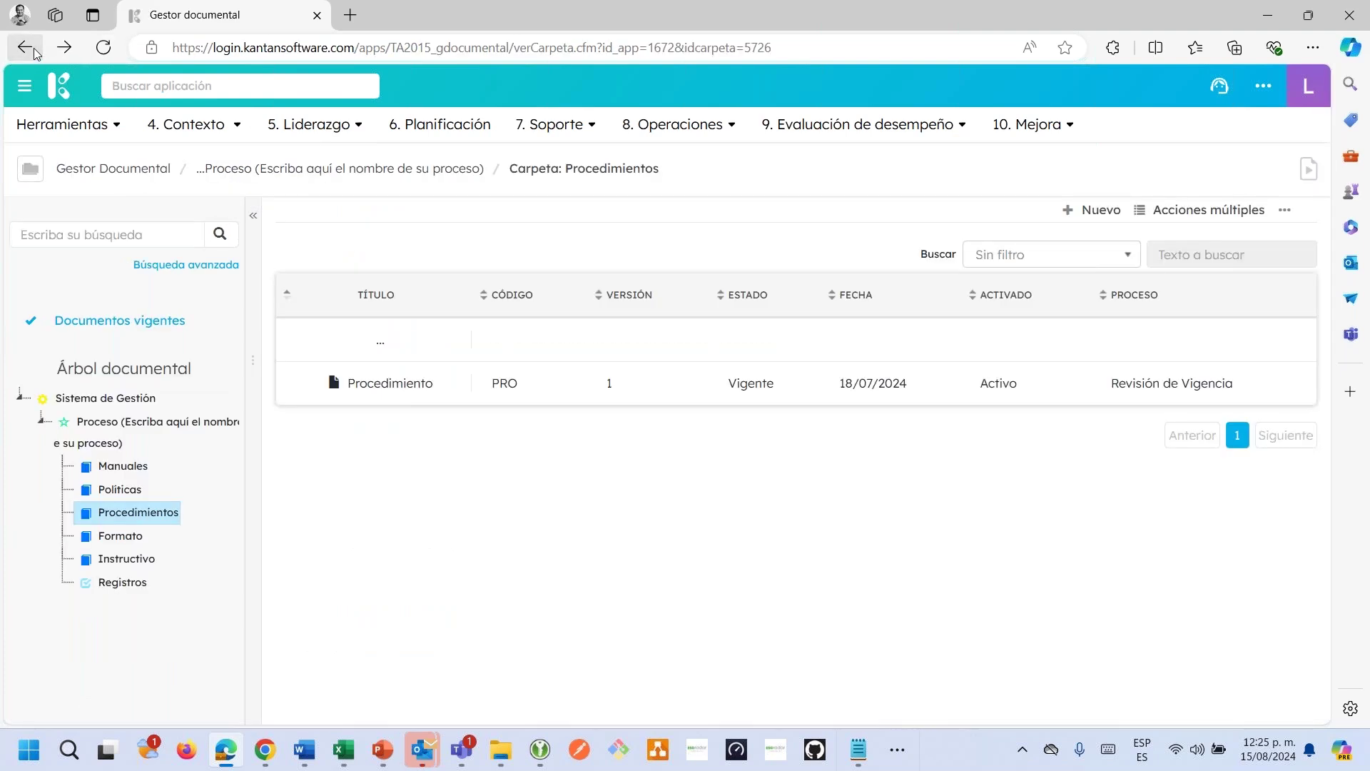
left_click(158, 81)
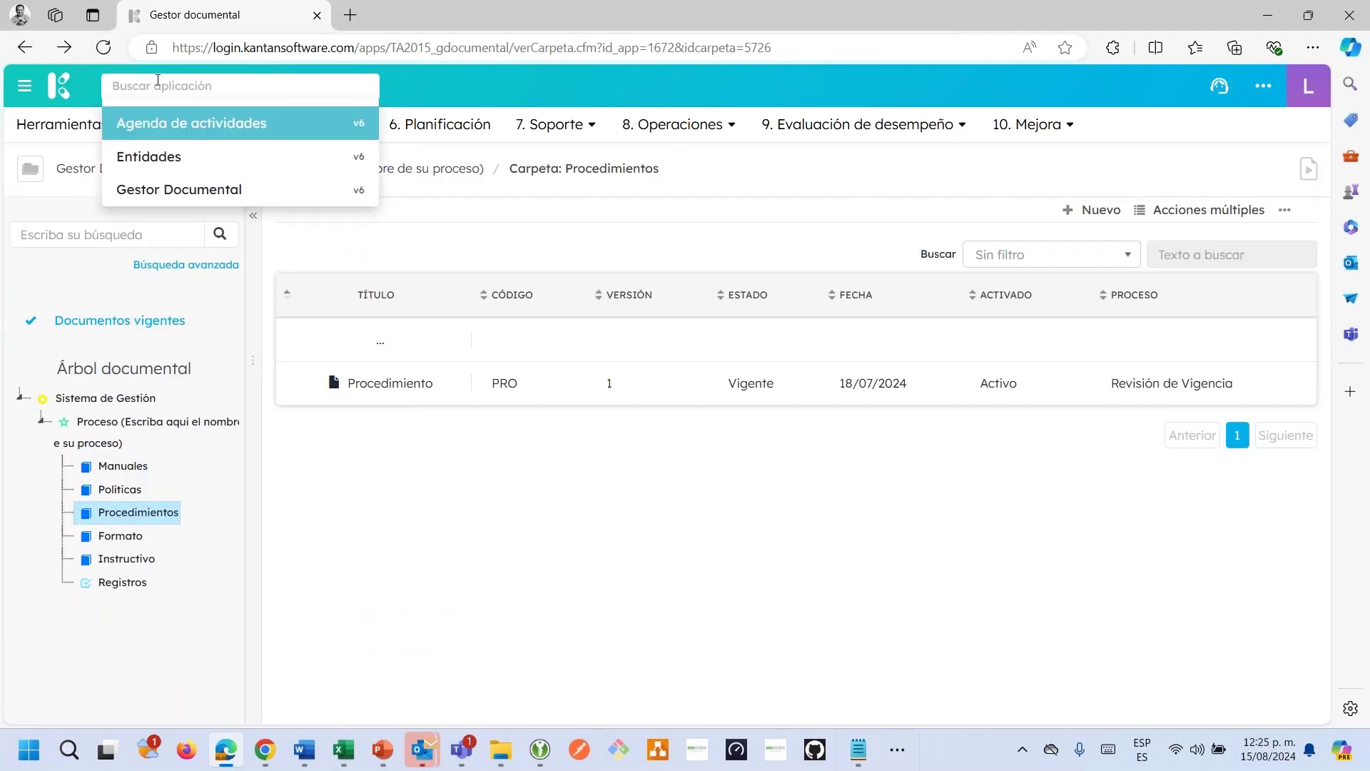
type("ma")
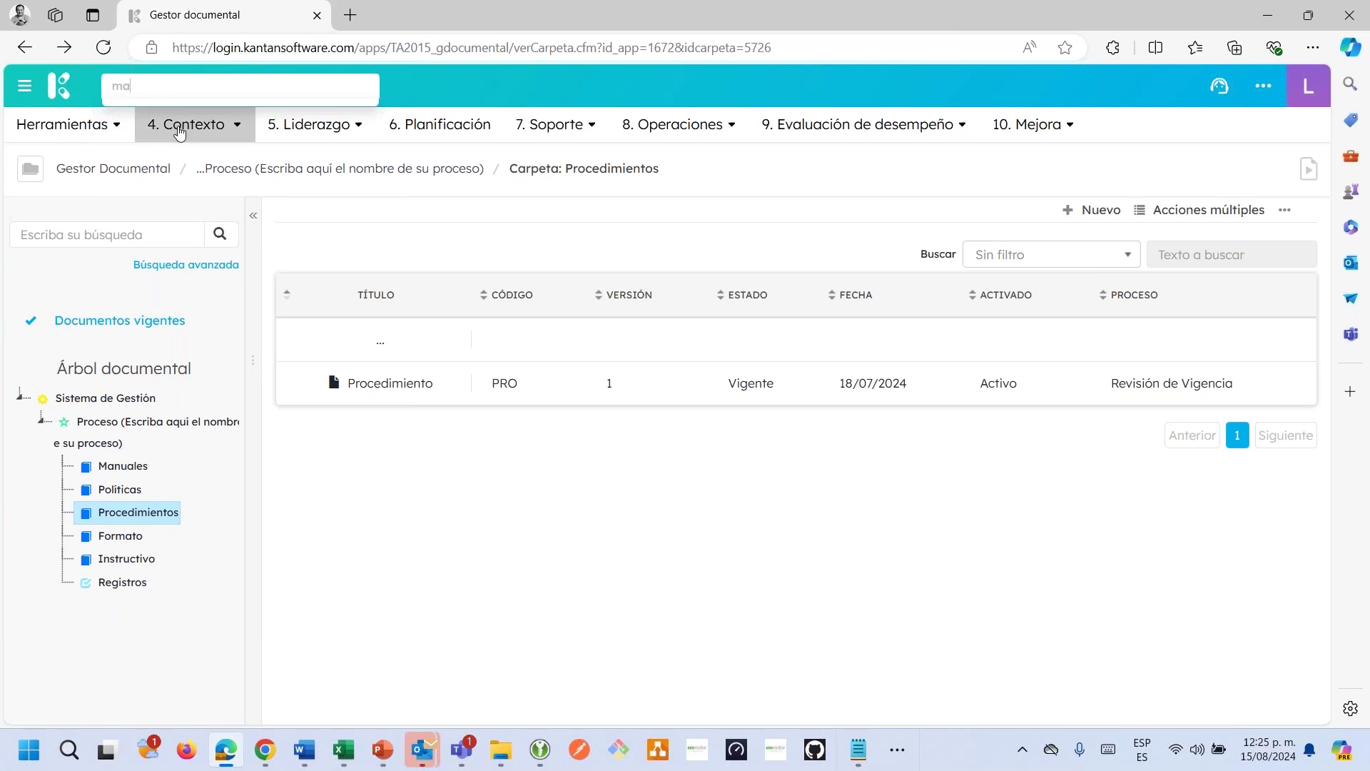
left_click(67, 124)
left_click(171, 126)
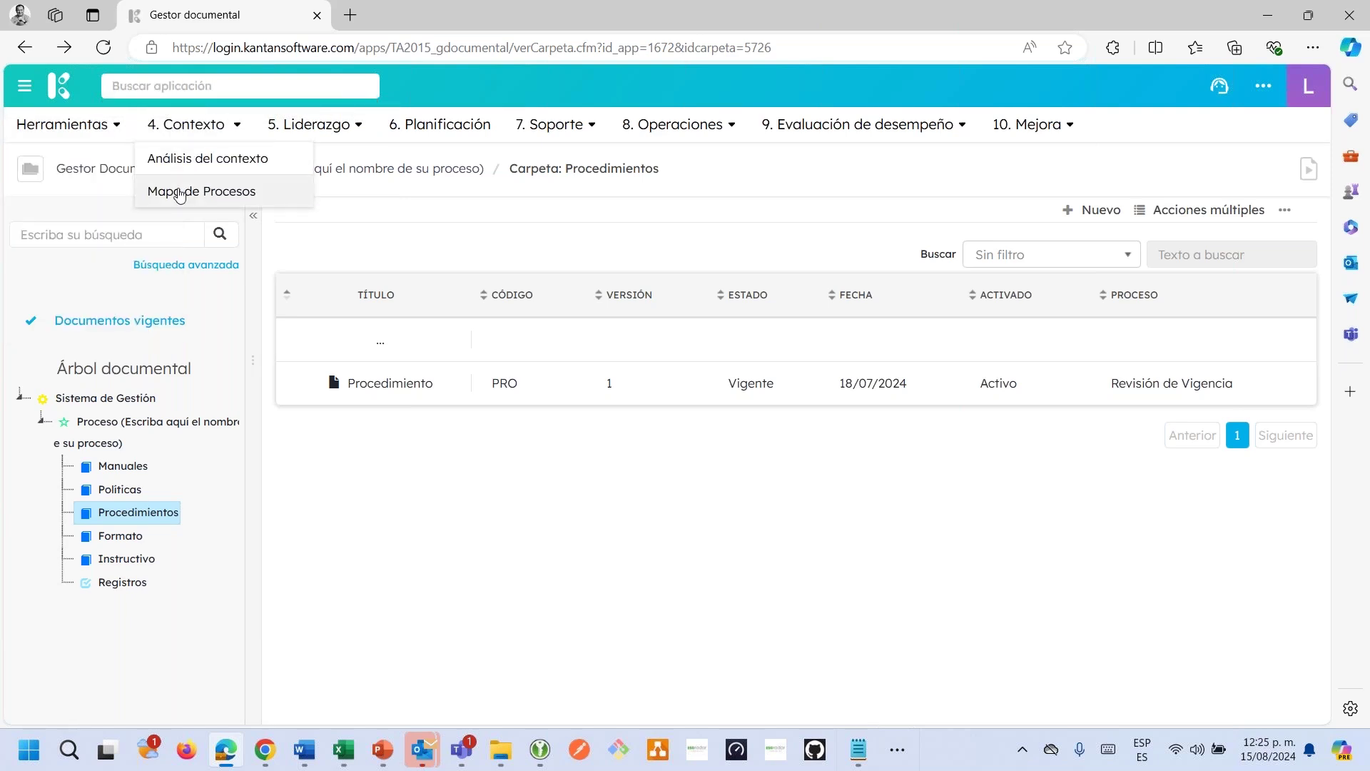
left_click(189, 190)
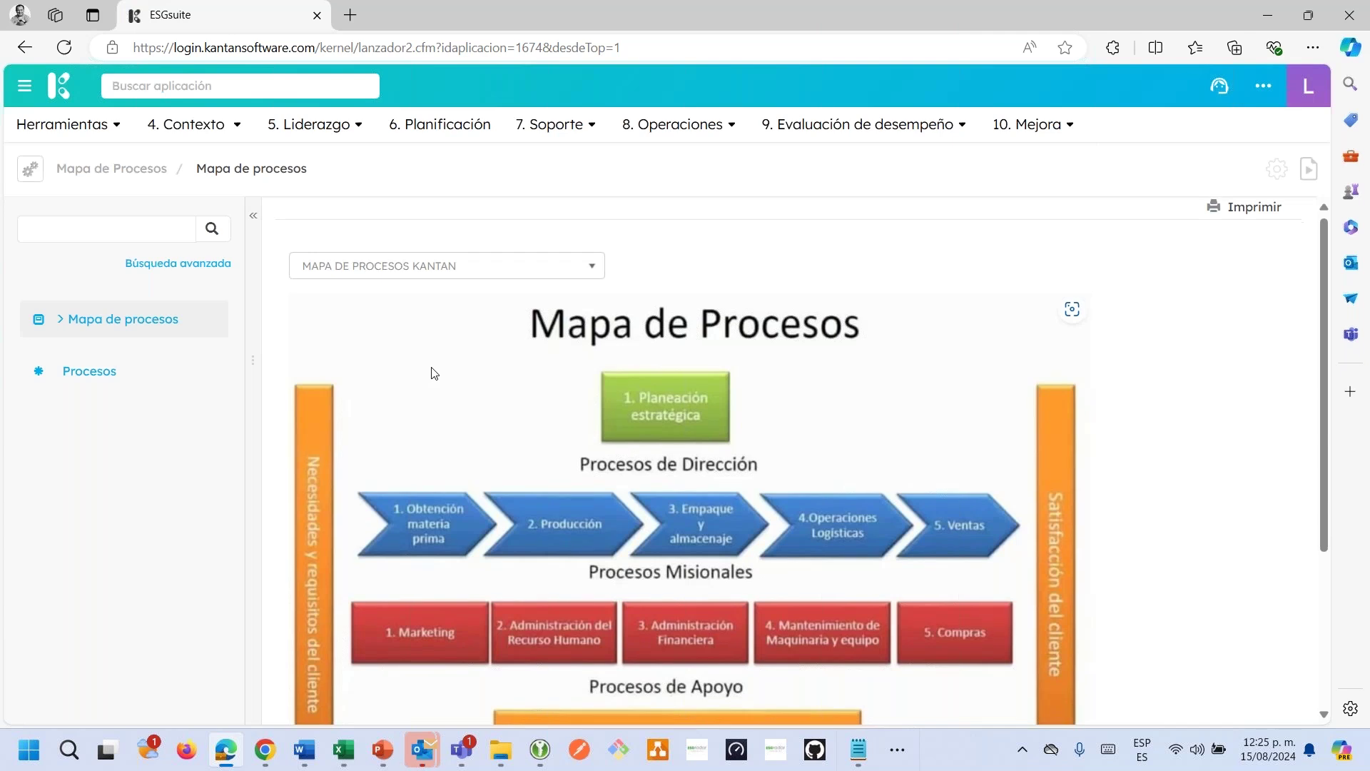
Open Calidad y la mejora from the Procesos list and scroll through its sheet.
scroll(433, 373, "down", 1)
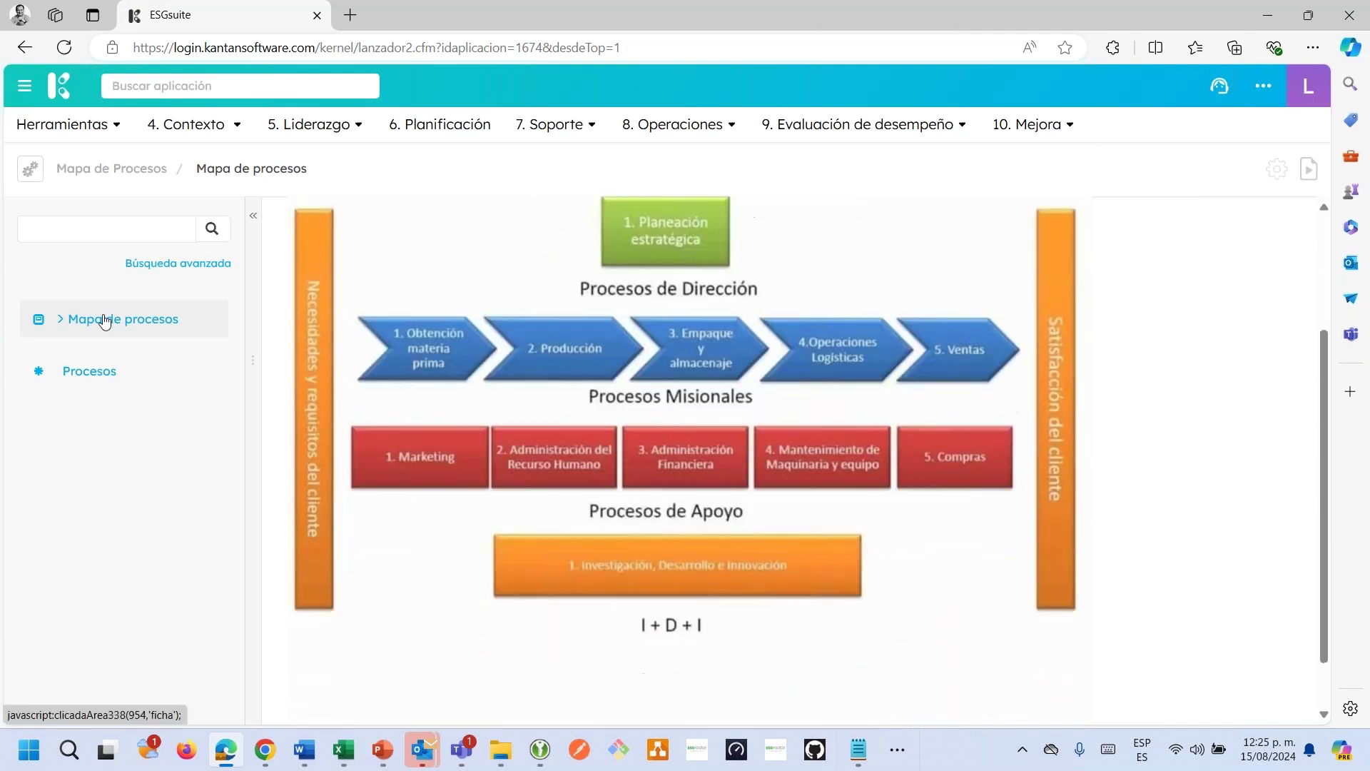
left_click(87, 370)
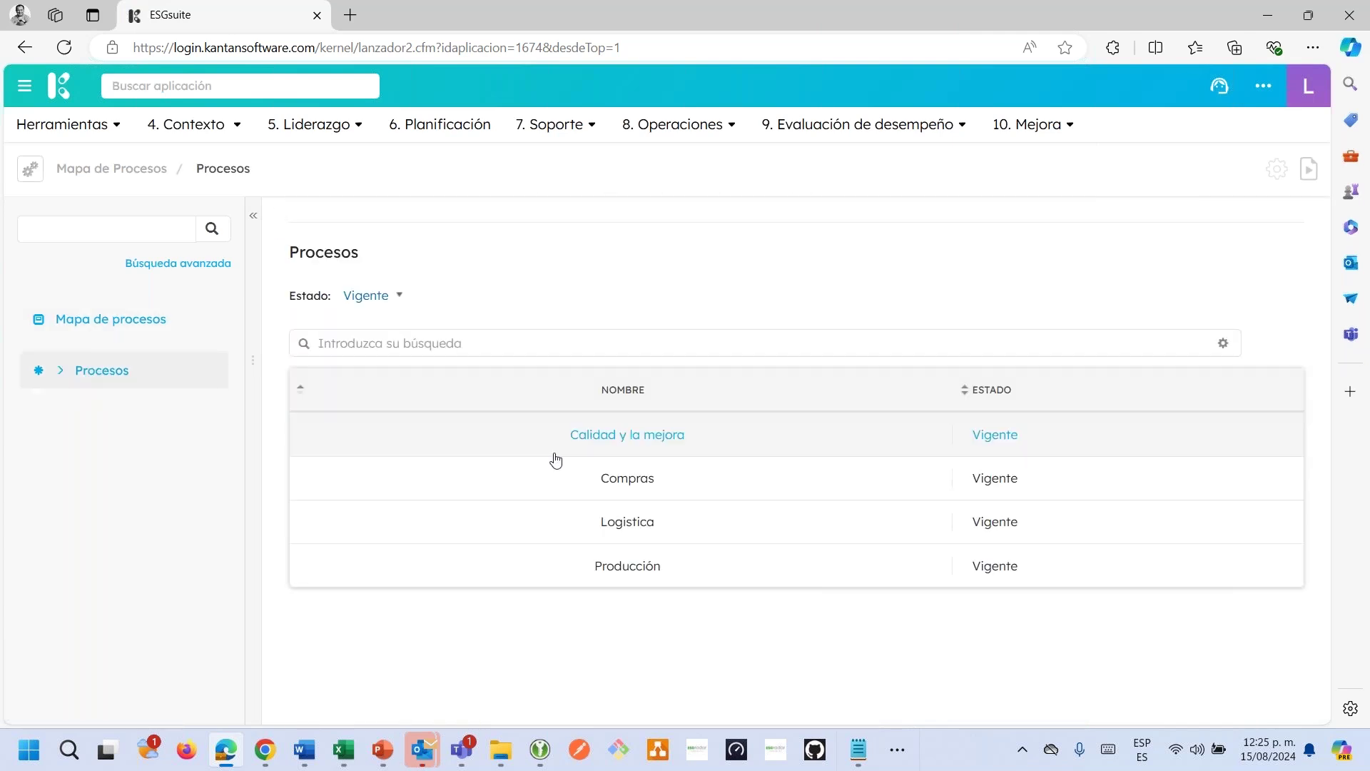
left_click(592, 437)
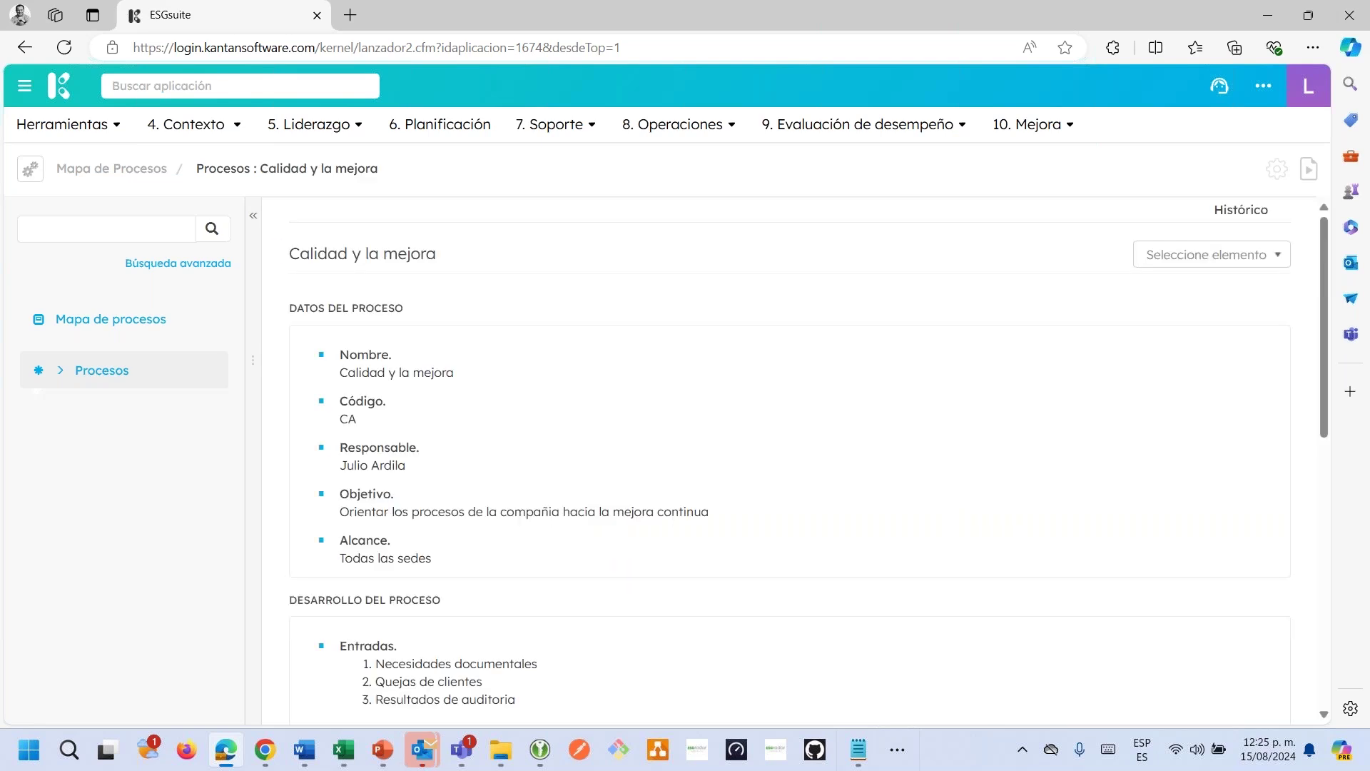
scroll(428, 485, "down", 4)
scroll(87, 516, "down", 5)
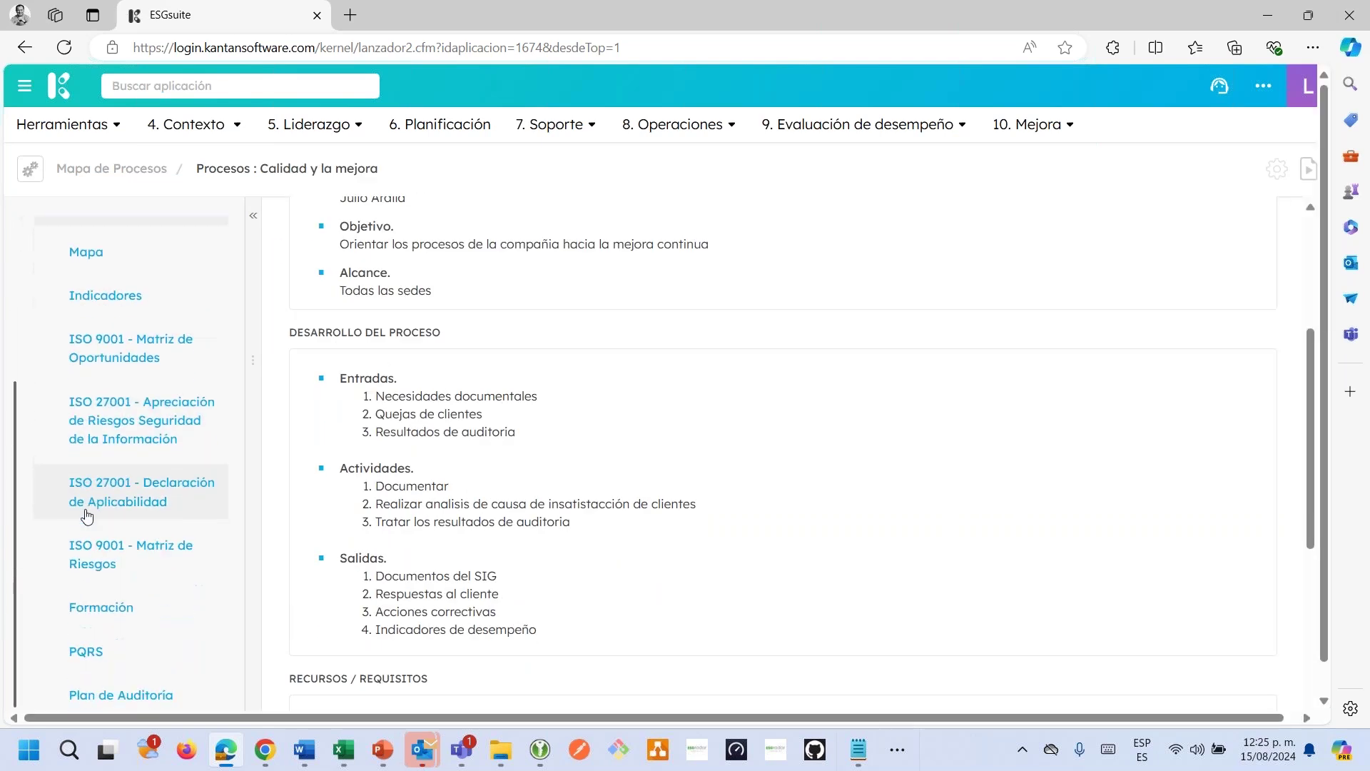
scroll(107, 628, "up", 3)
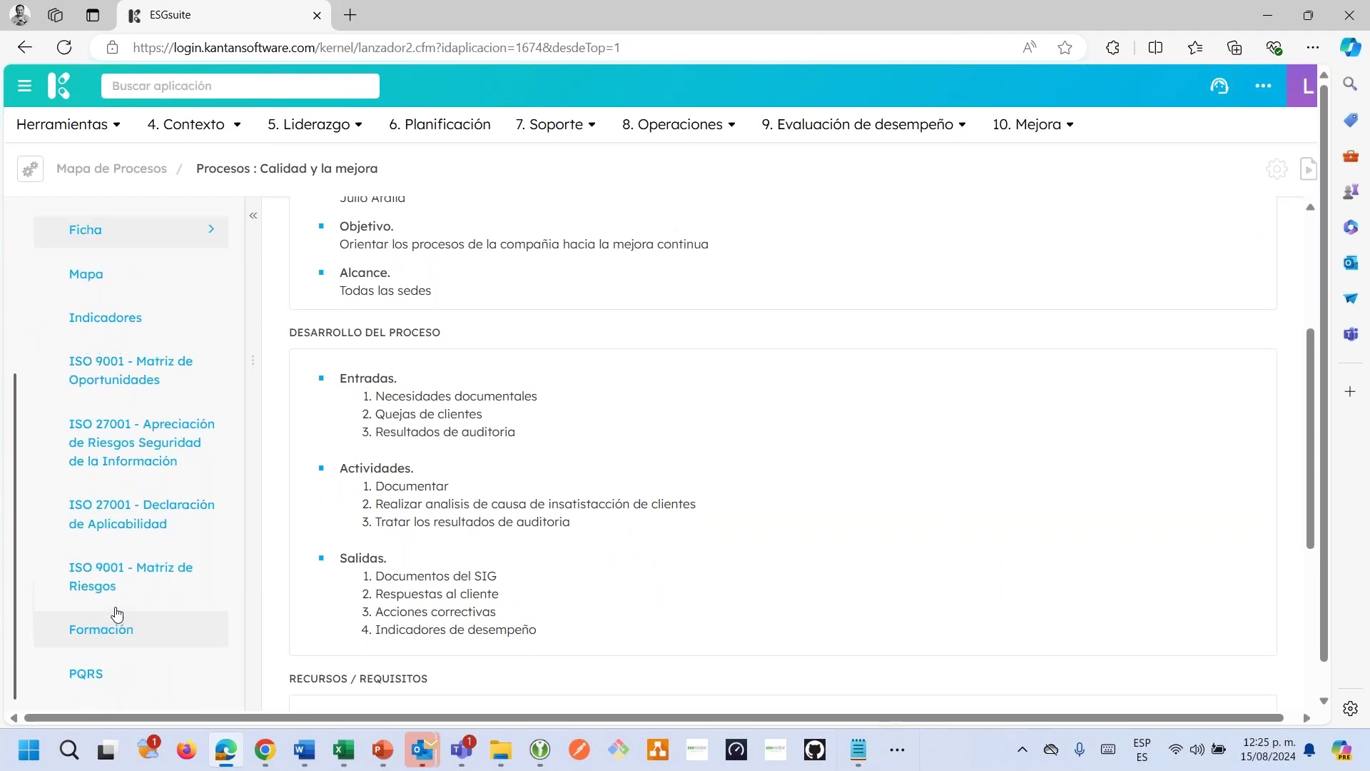
scroll(129, 613, "up", 3)
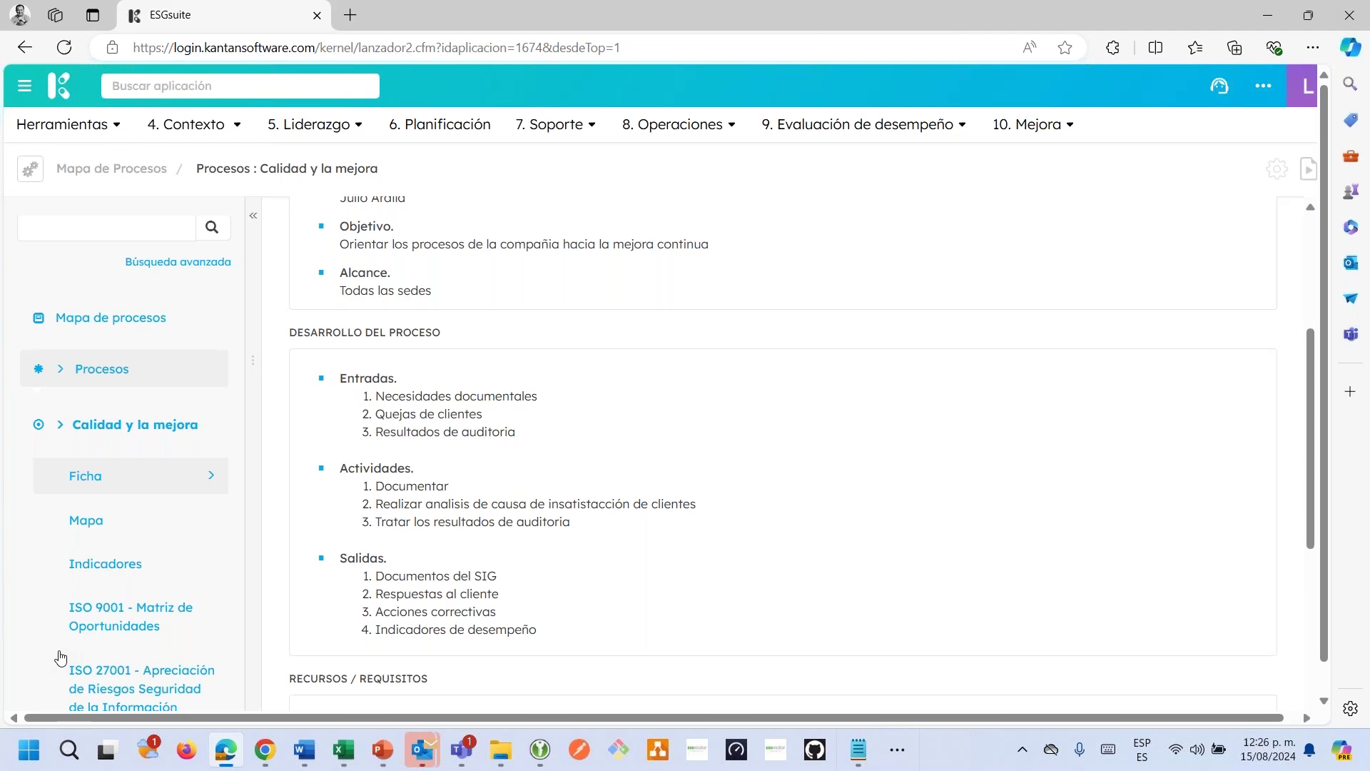
scroll(122, 618, "down", 1)
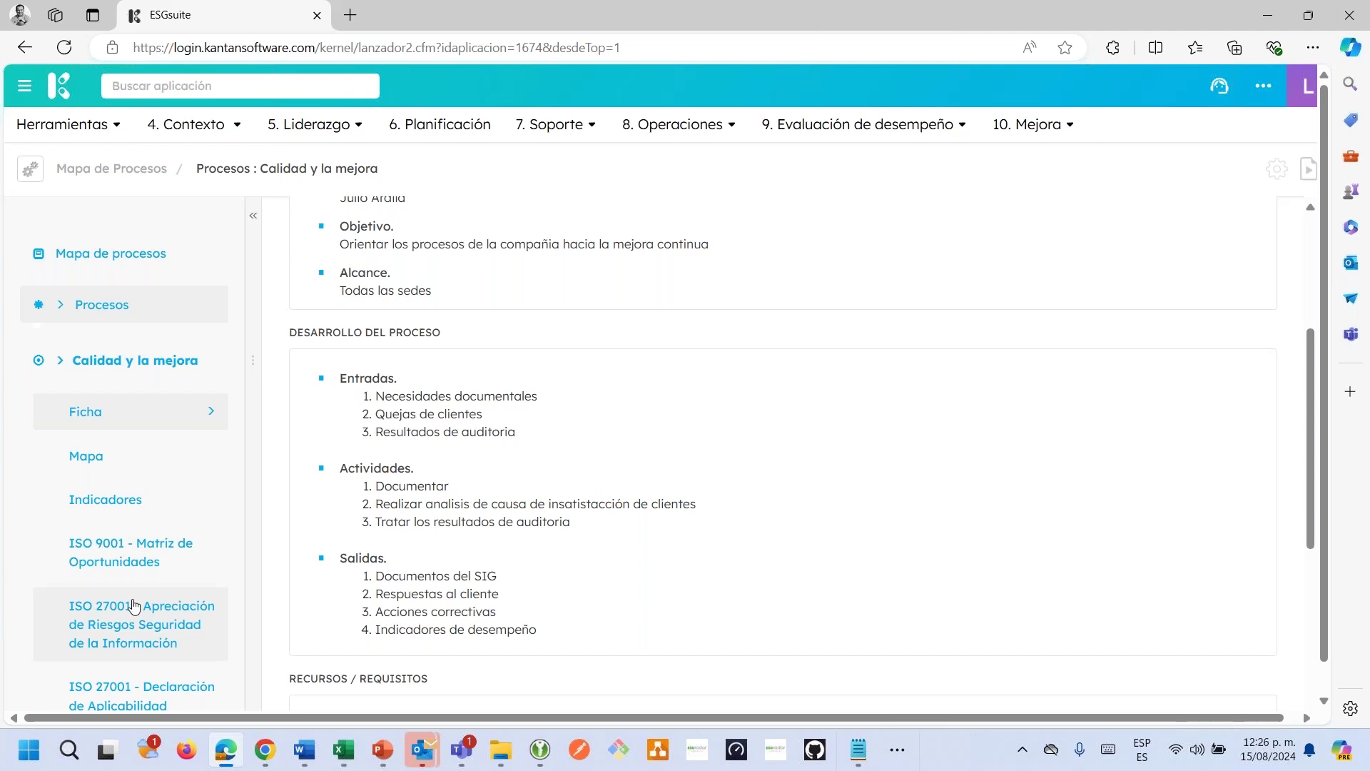
scroll(134, 605, "down", 3)
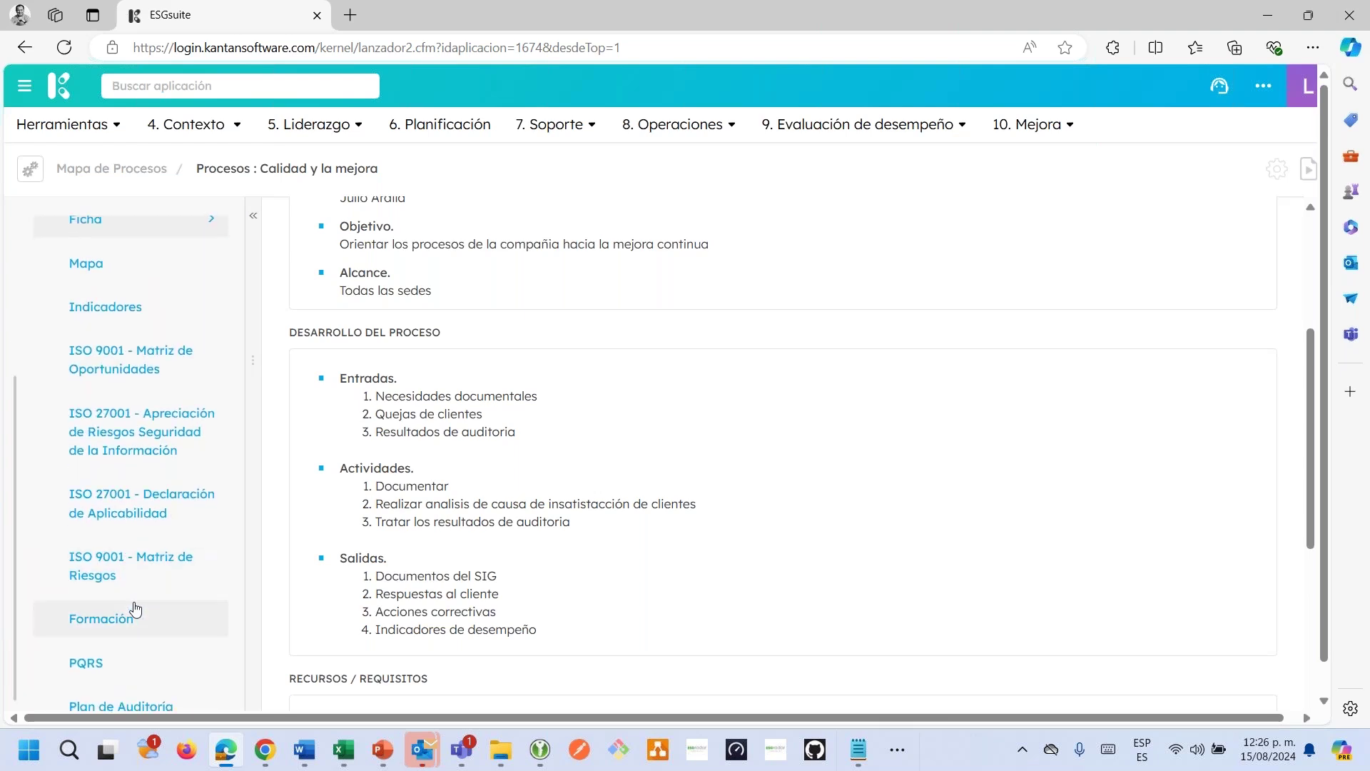
scroll(135, 609, "down", 1)
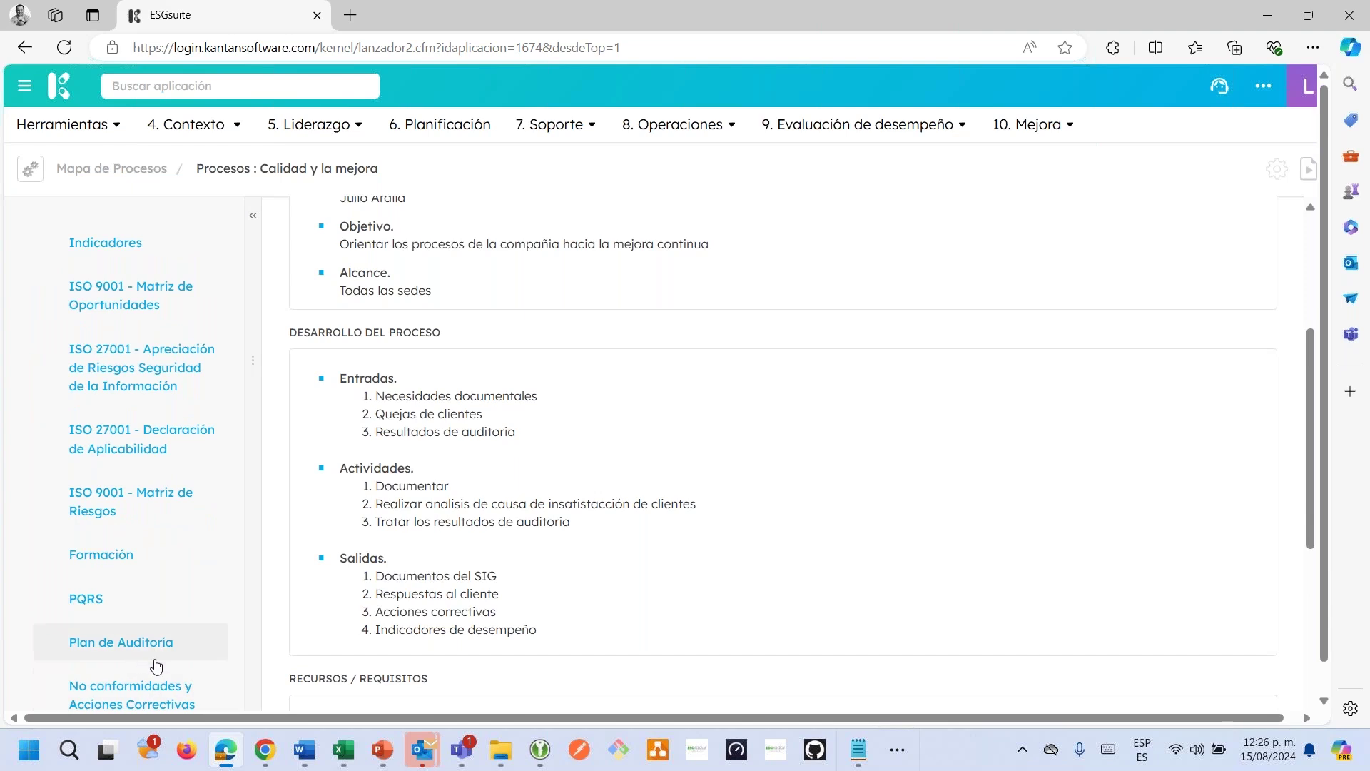
left_click(175, 703)
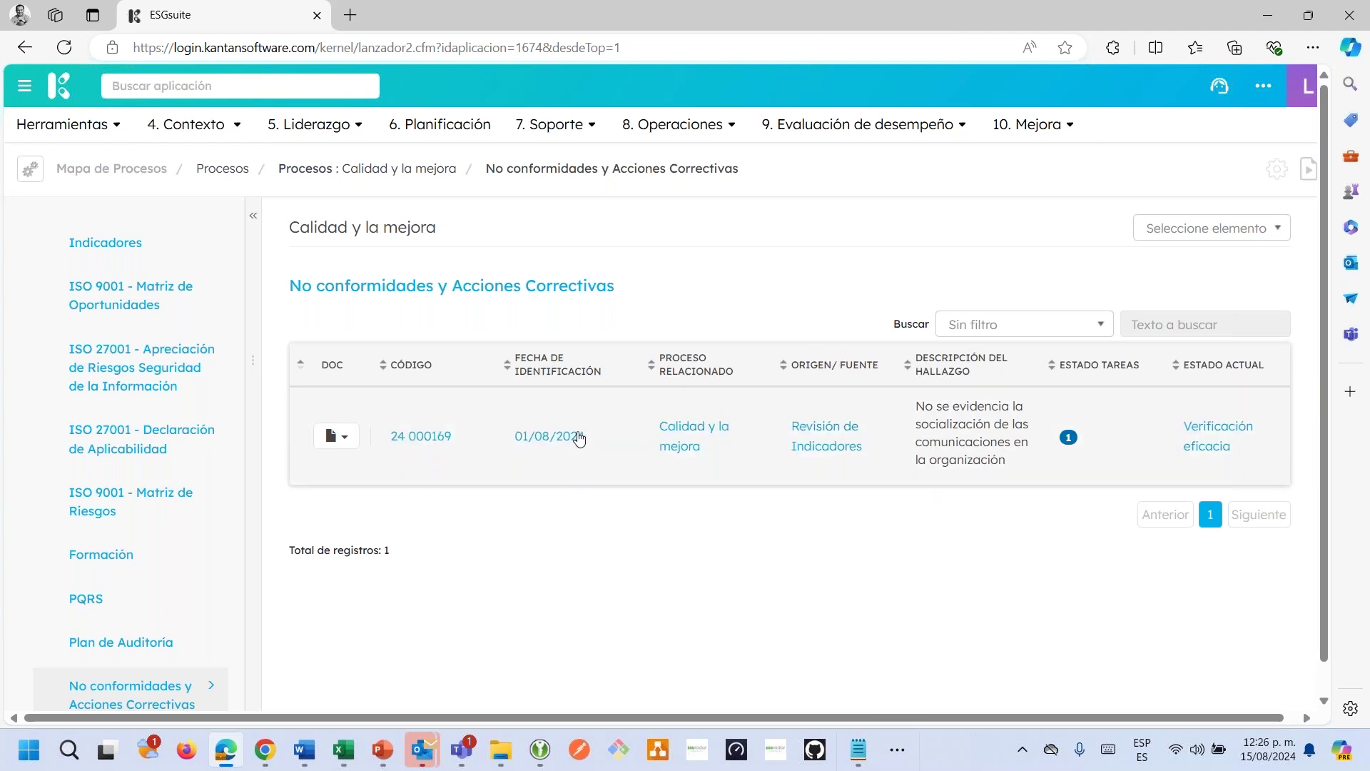
mouse_move(1073, 444)
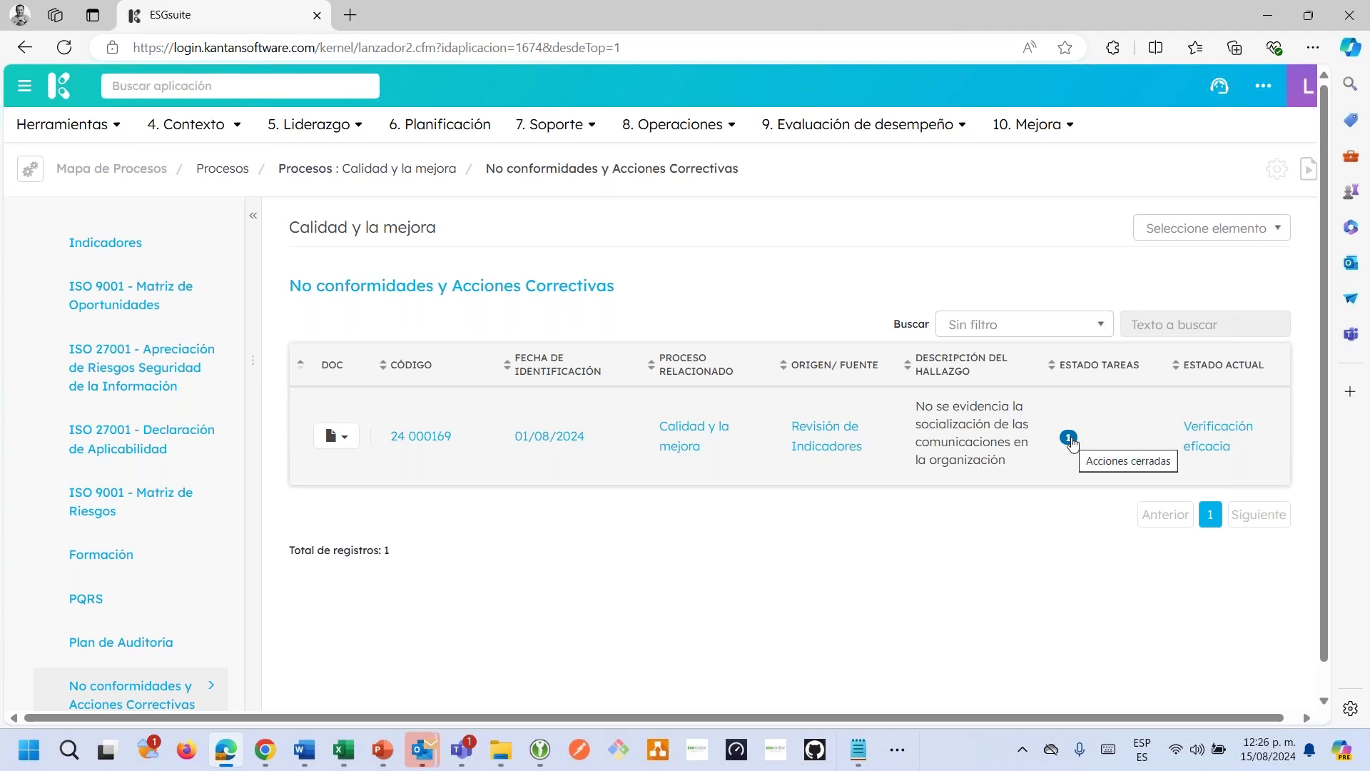
left_click(933, 438)
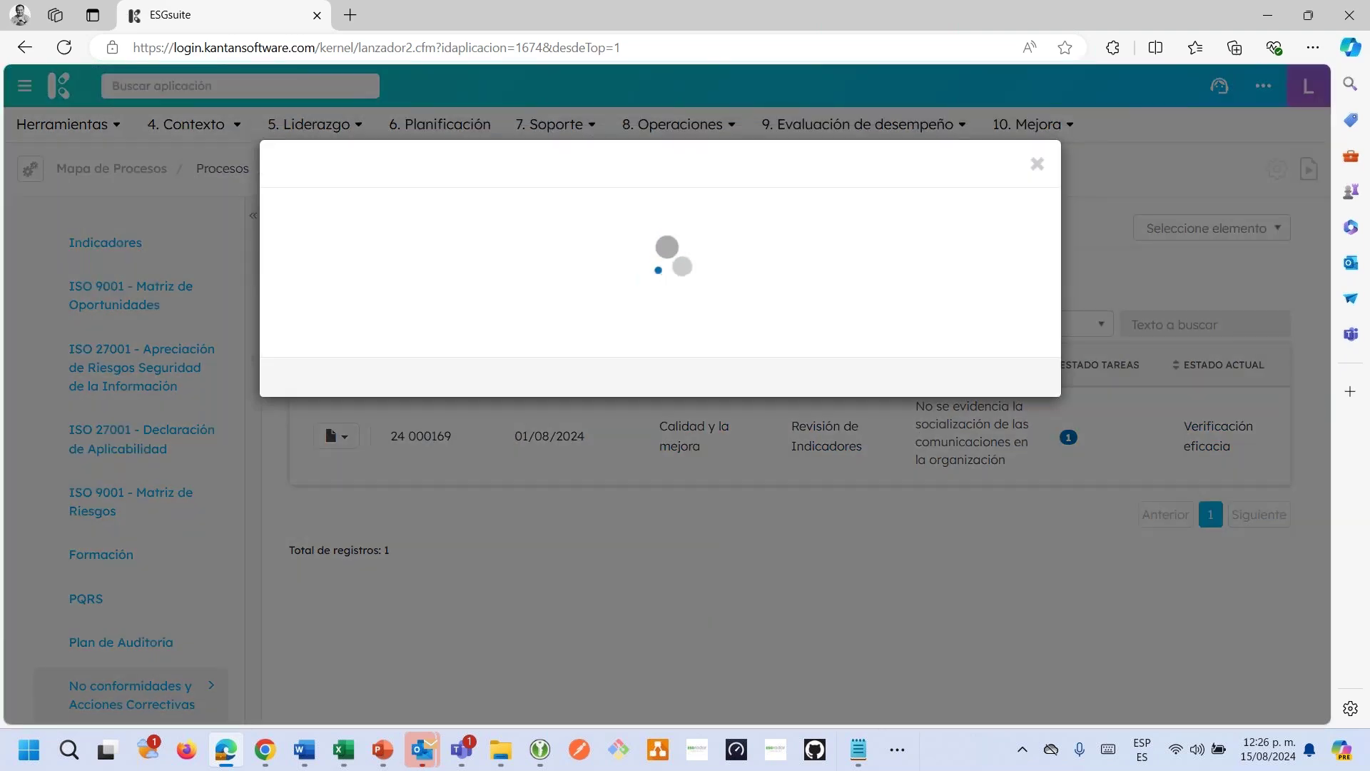
scroll(828, 460, "down", 10)
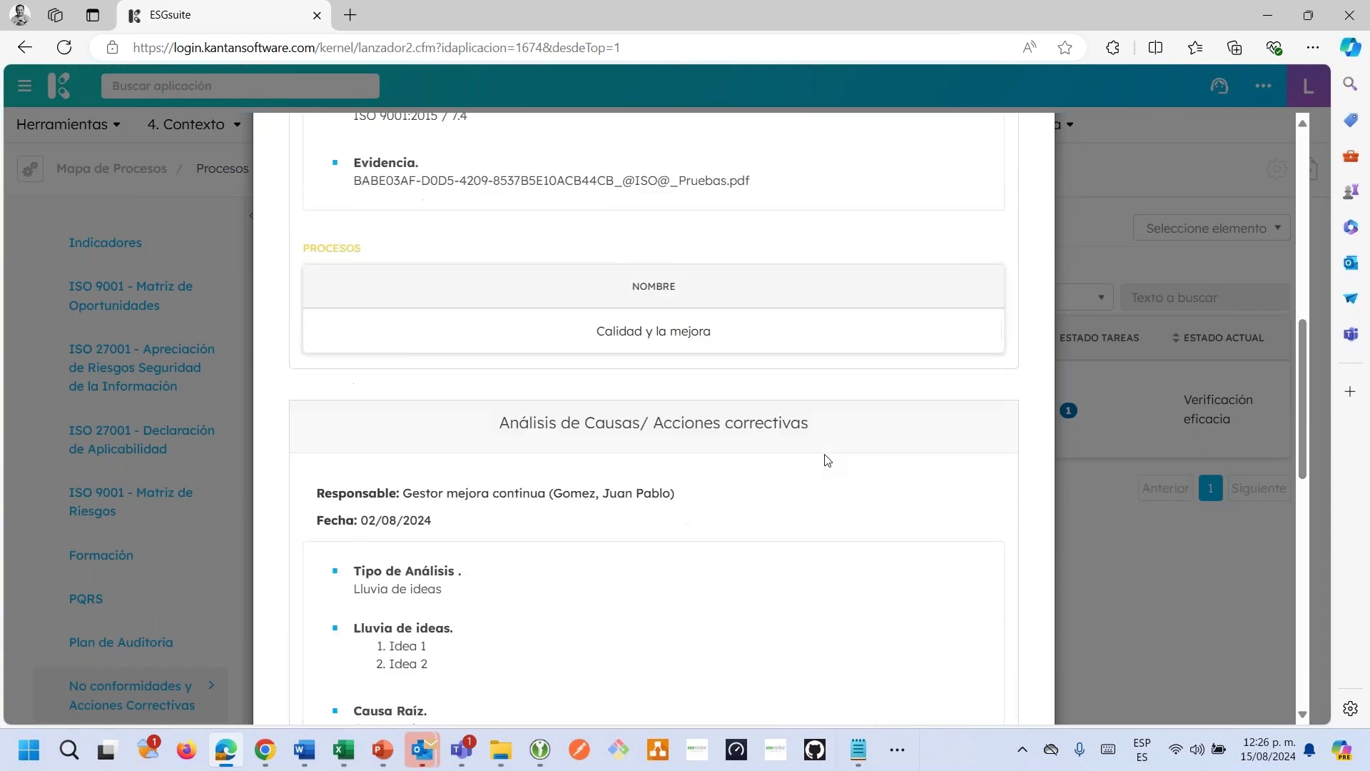
scroll(828, 460, "up", 7)
scroll(827, 460, "up", 3)
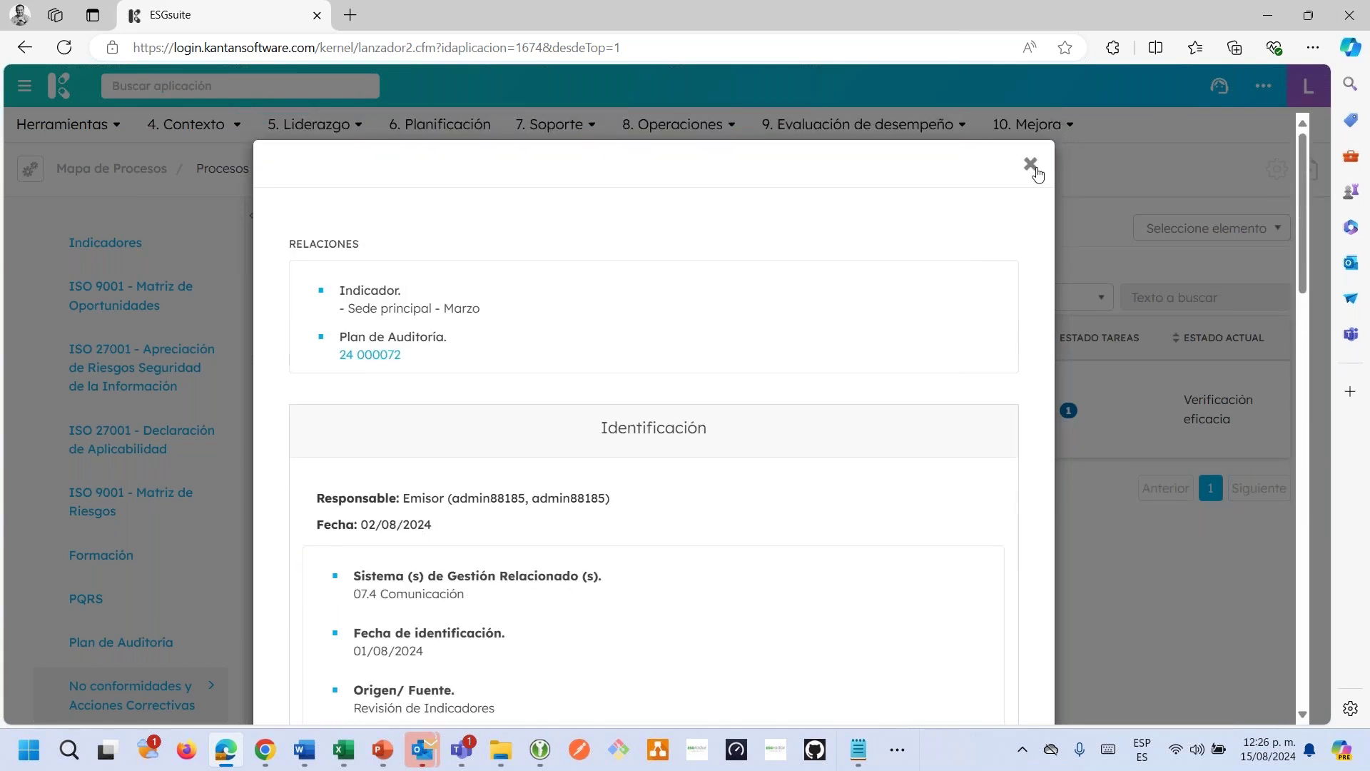
scroll(847, 481, "down", 6)
scroll(847, 480, "down", 10)
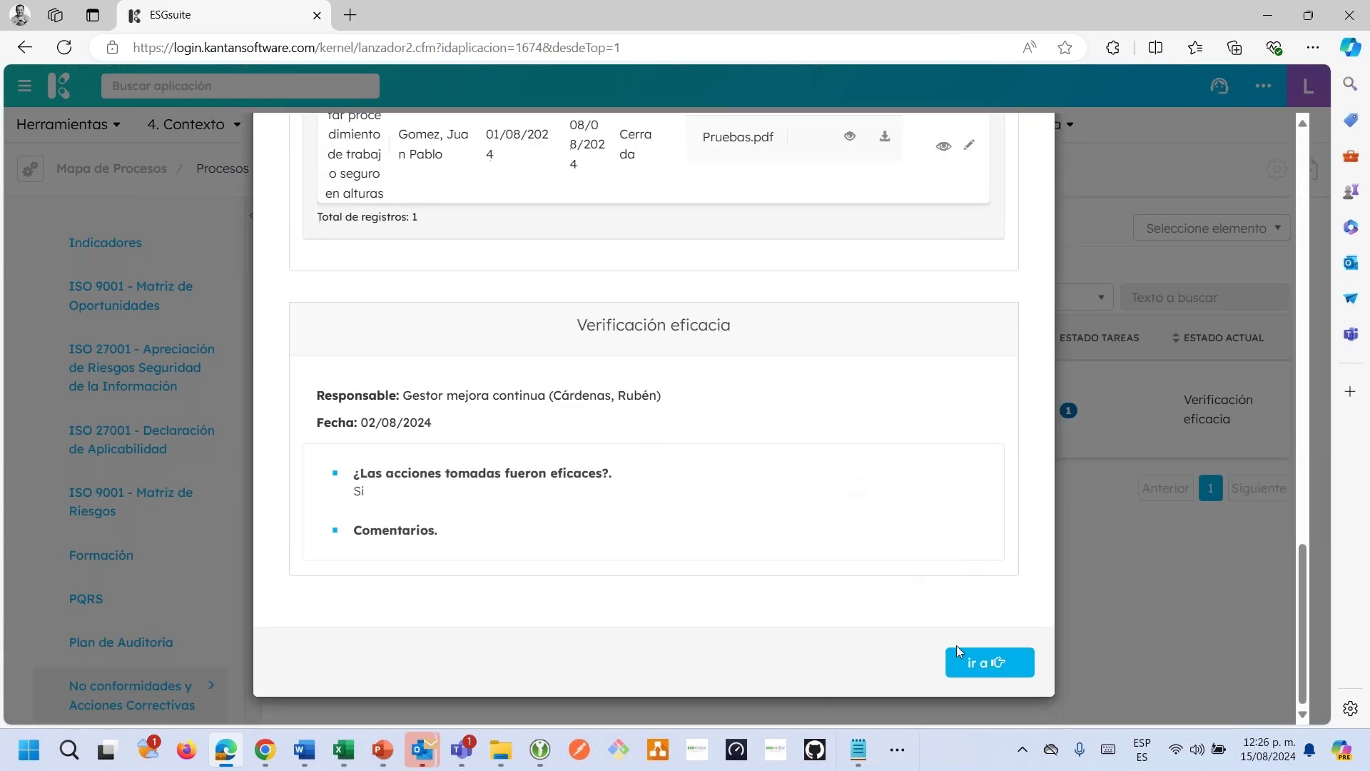
scroll(939, 600, "up", 15)
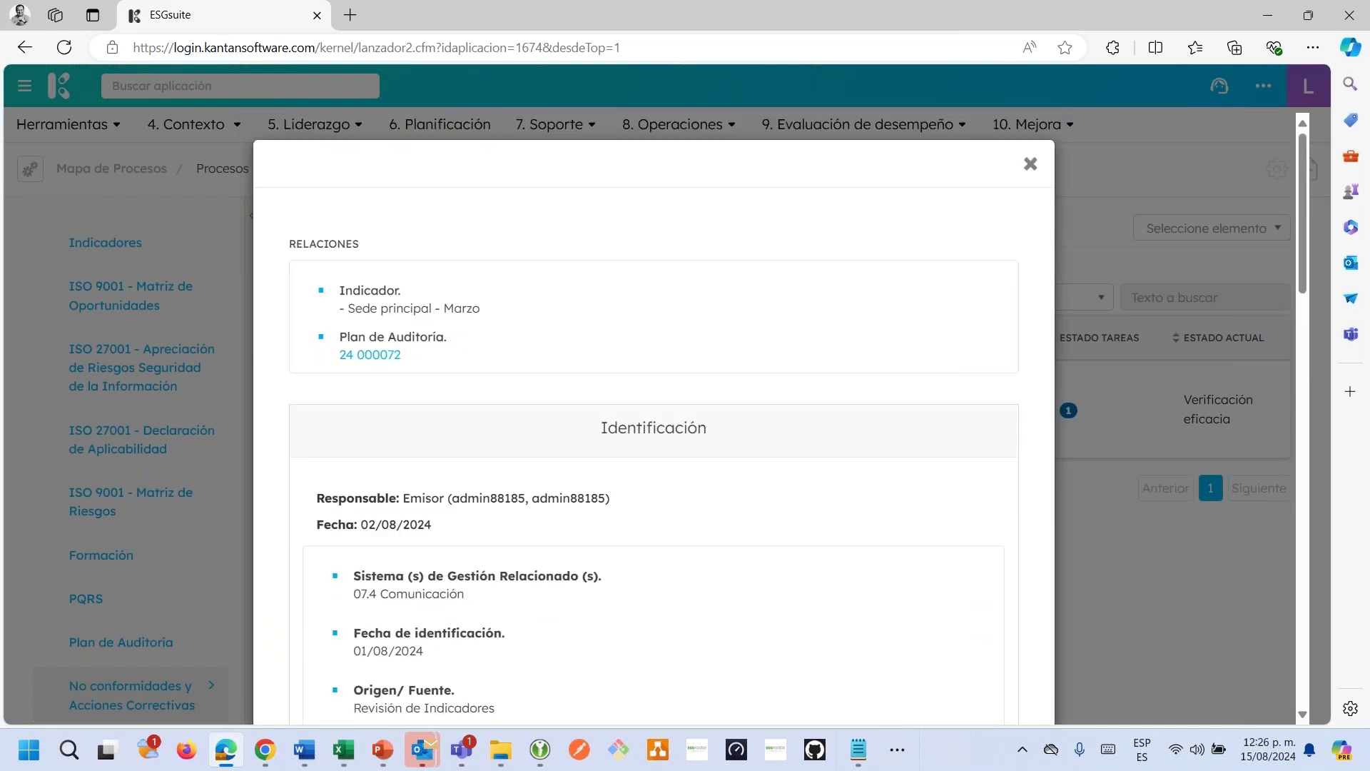
left_click(1030, 166)
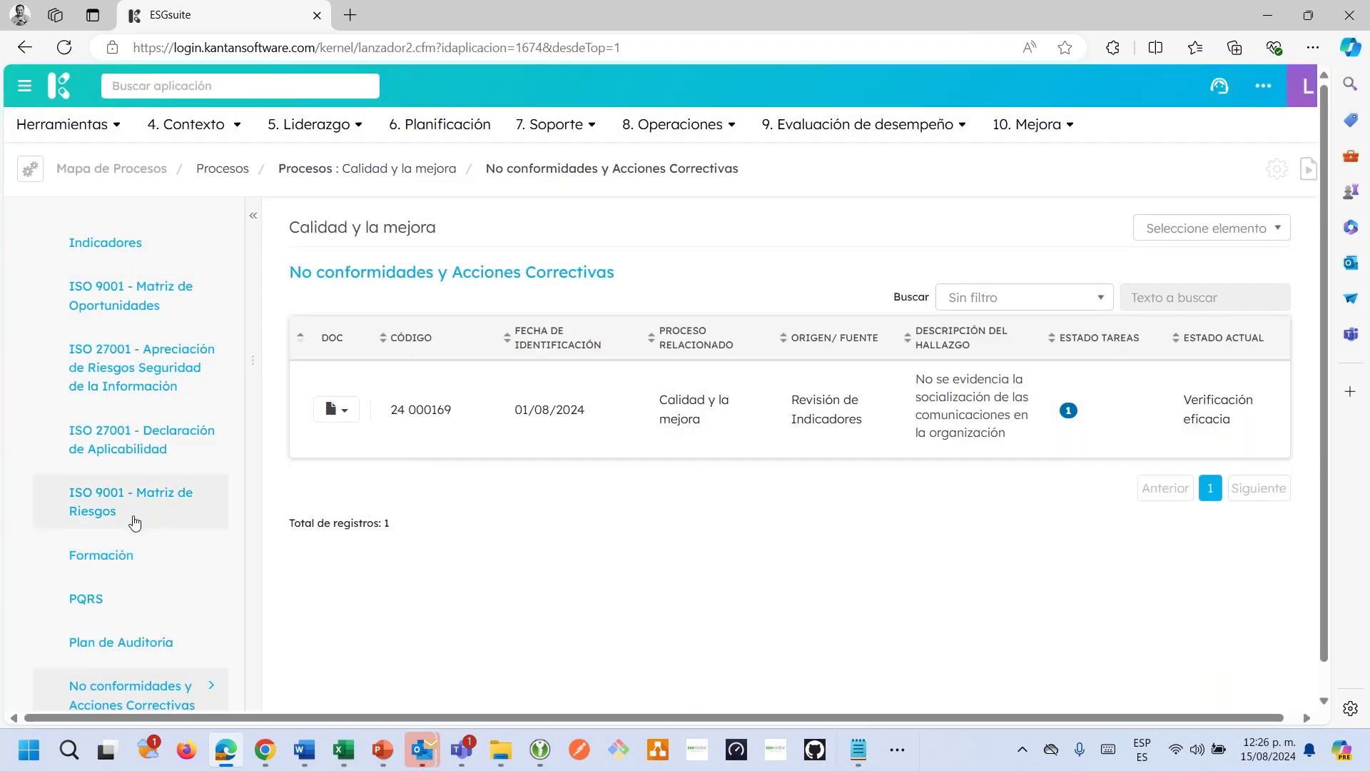
Open ISO 9001 - Matriz de Riesgos, select MATRIZ 2024 and scan across its risk table.
left_click(131, 513)
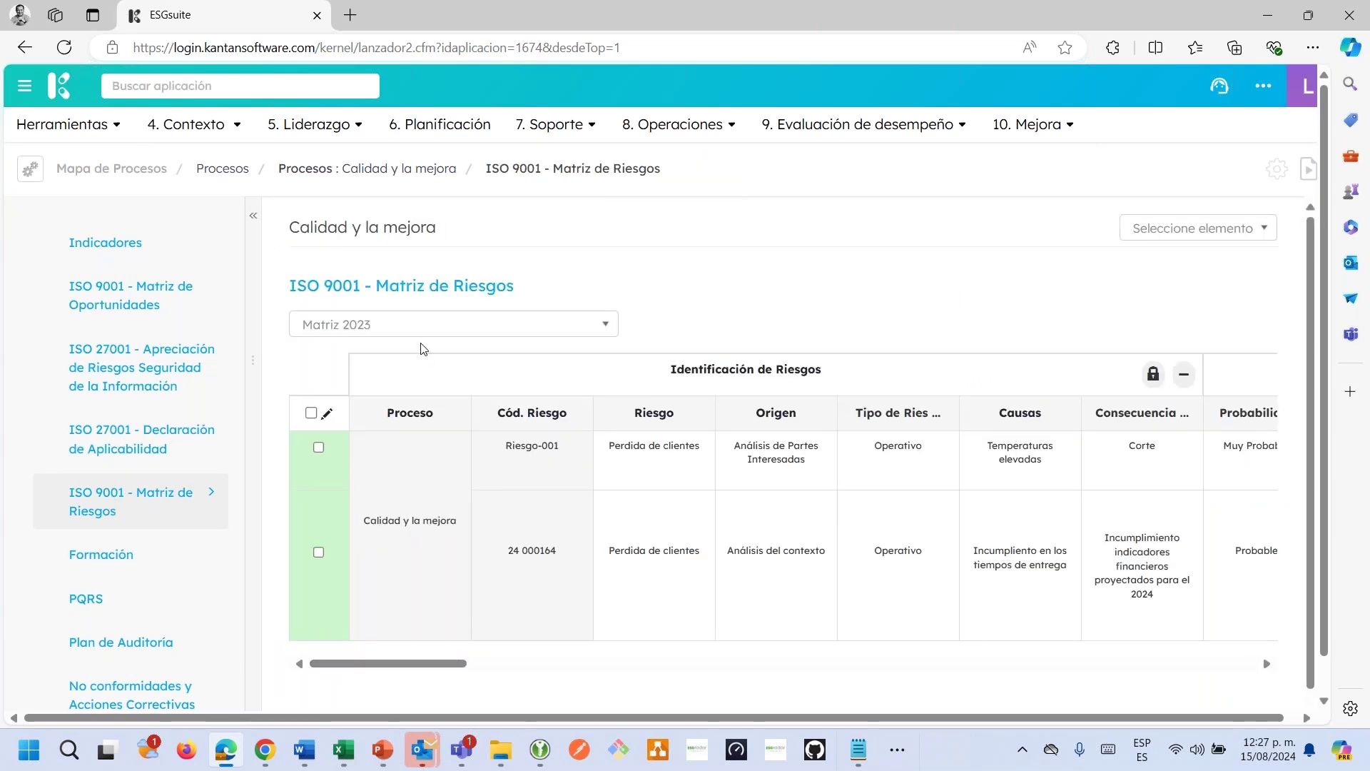
left_click(414, 330)
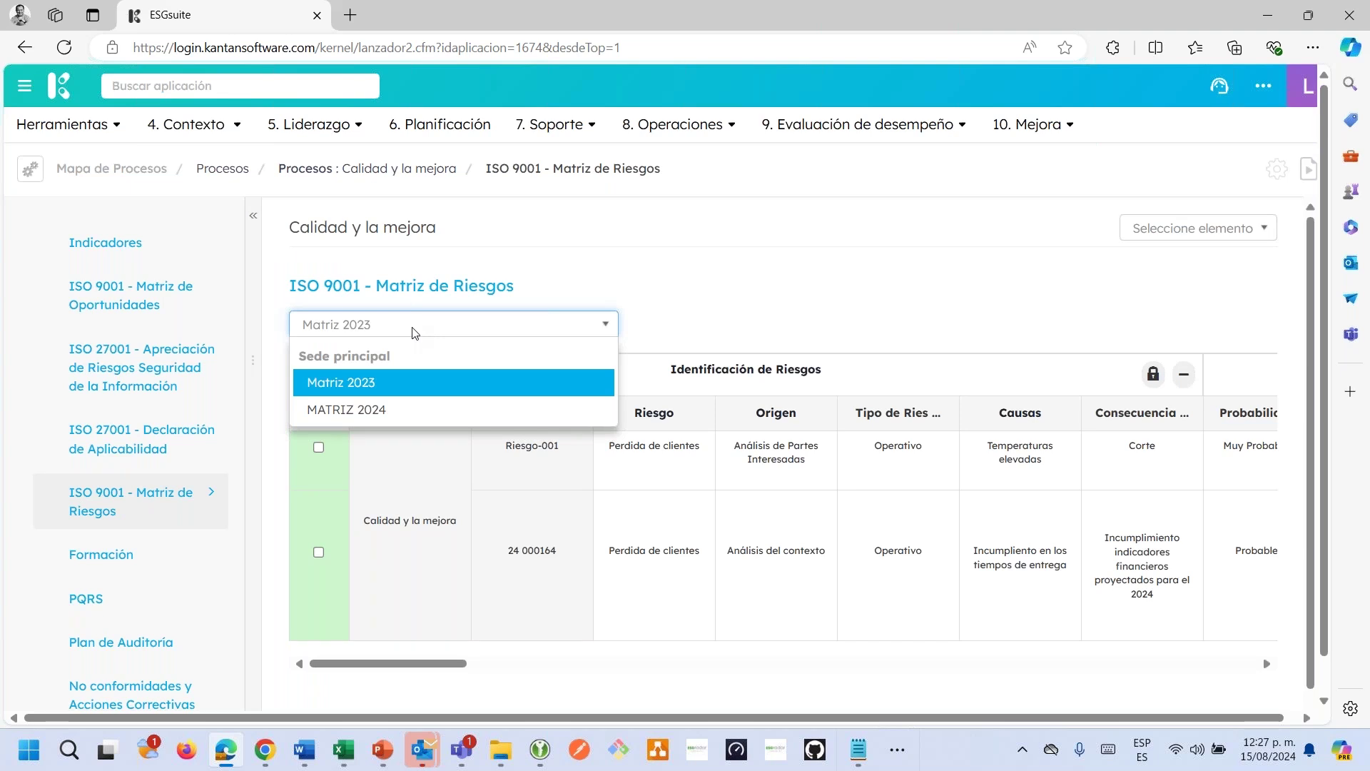
left_click(401, 405)
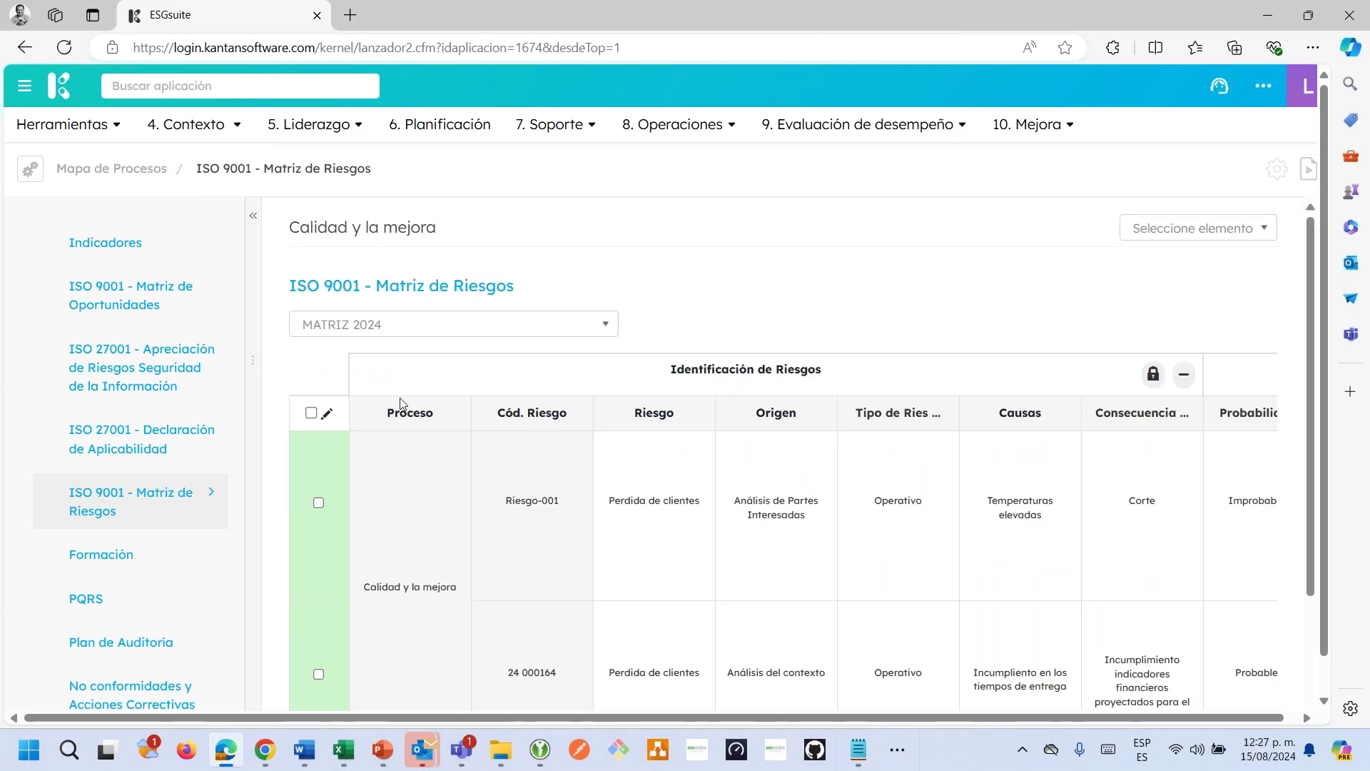
scroll(509, 656, "down", 2)
left_click_drag(419, 652, 1043, 651)
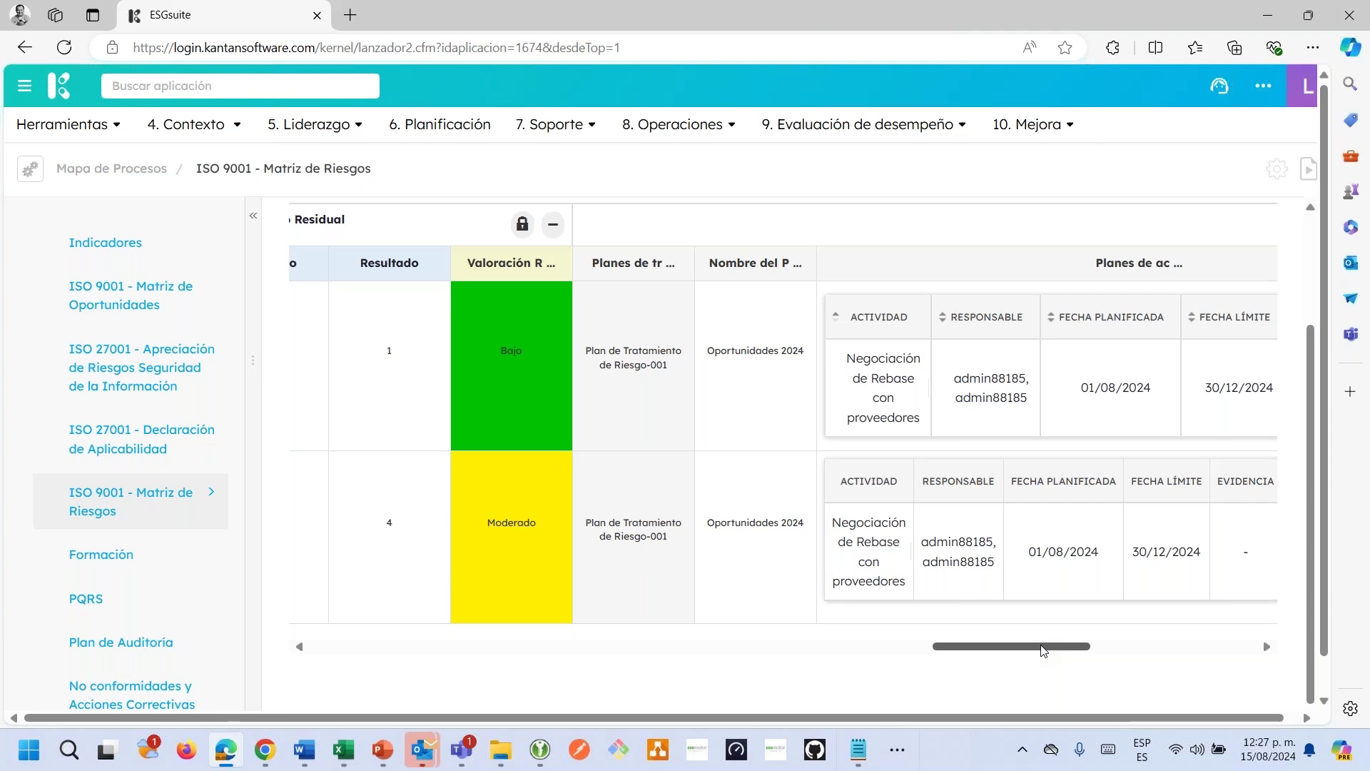
left_click_drag(1040, 653, 414, 653)
scroll(533, 559, "up", 3)
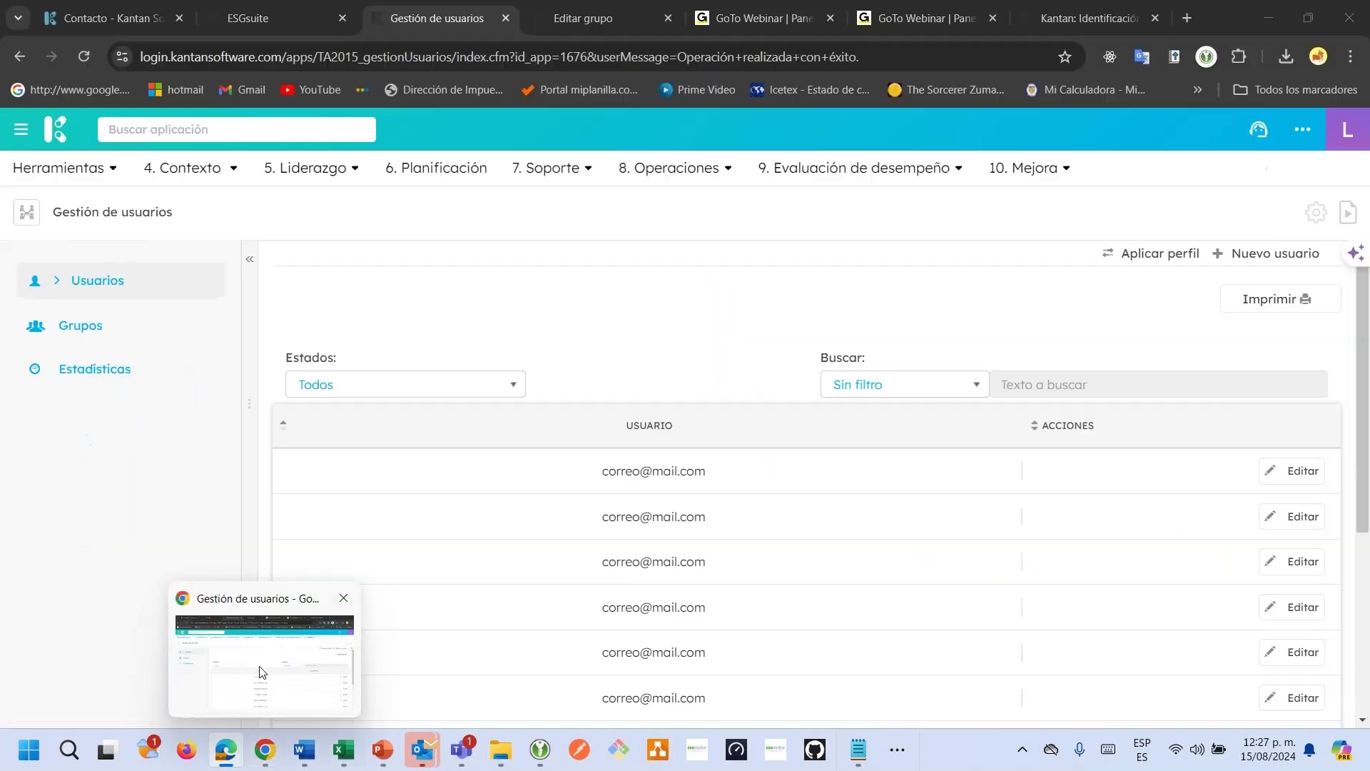
In Chrome, find Mapa de Procesos by searching 'ma' and show its Procesos list.
left_click(259, 666)
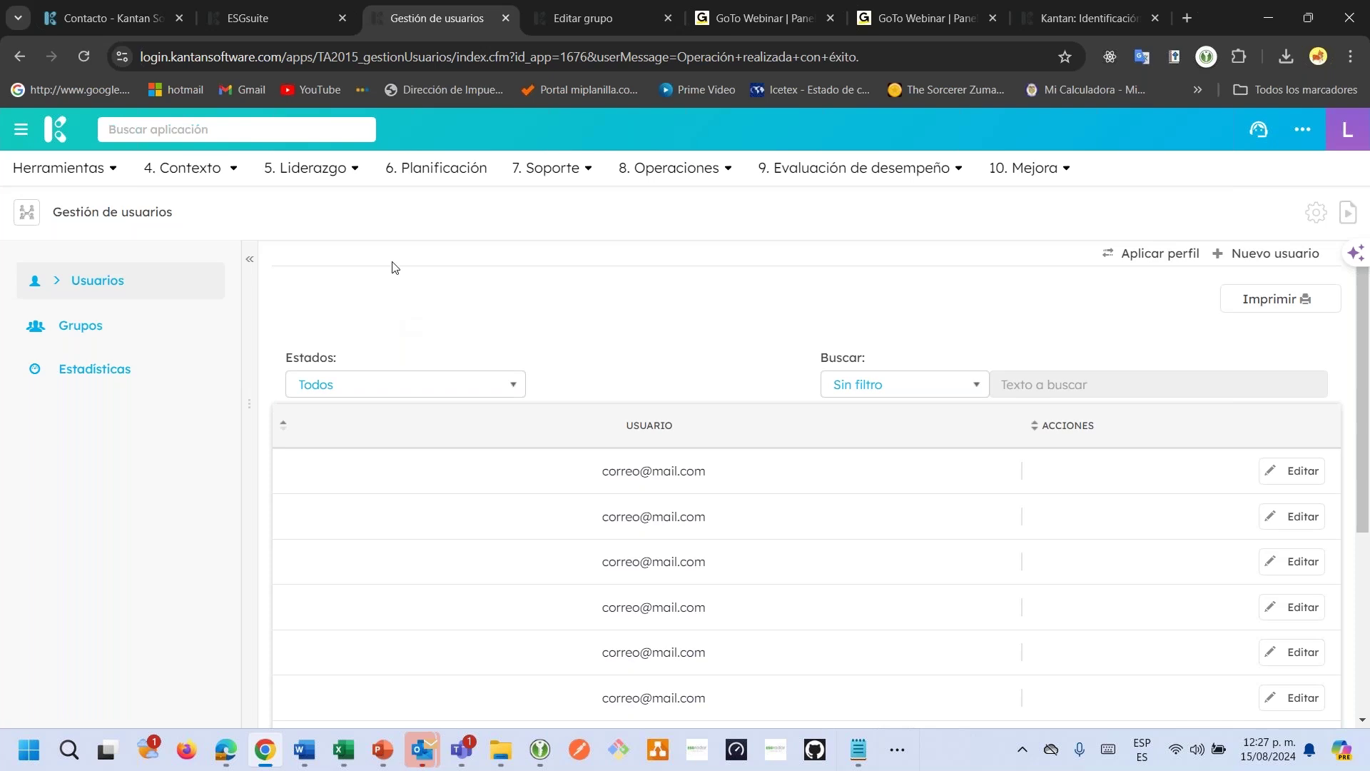
left_click(229, 134)
type("ma")
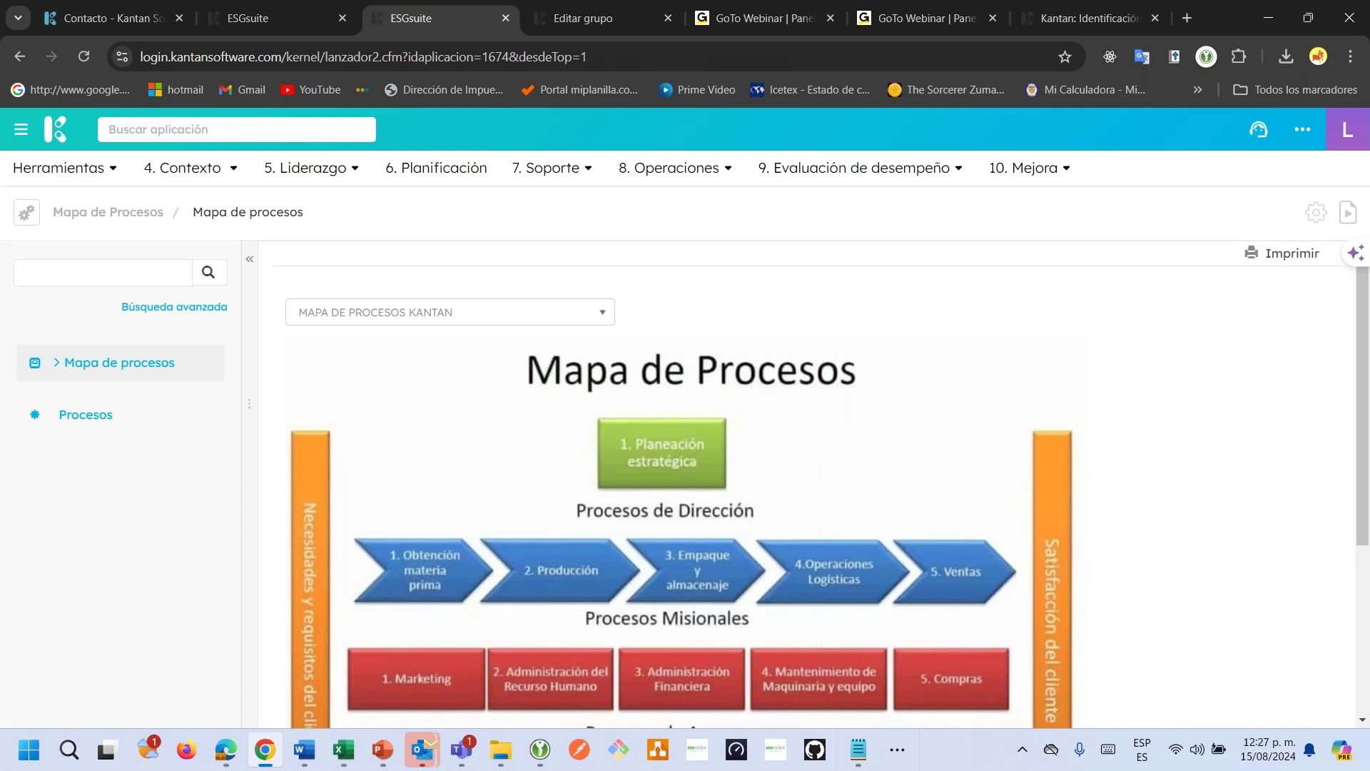
left_click(110, 415)
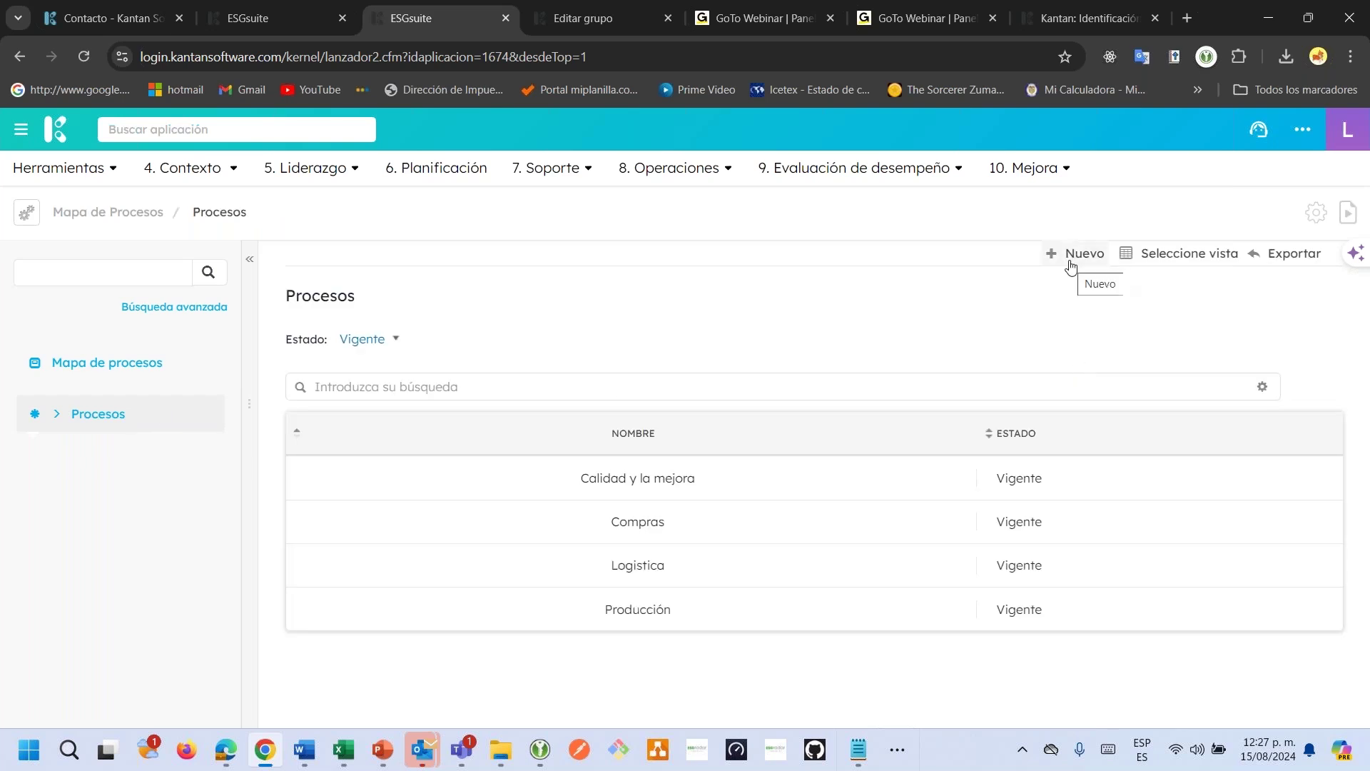
left_click(1071, 257)
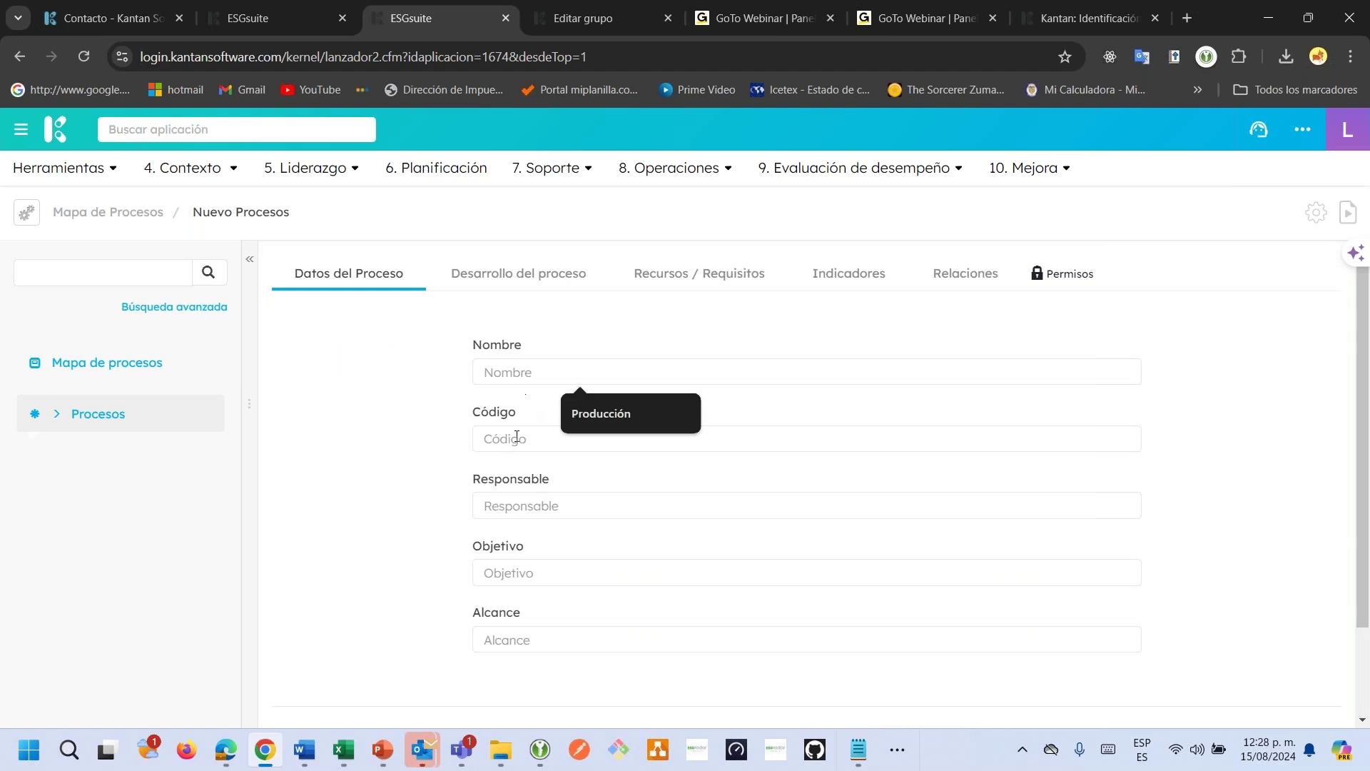
scroll(534, 579, "down", 3)
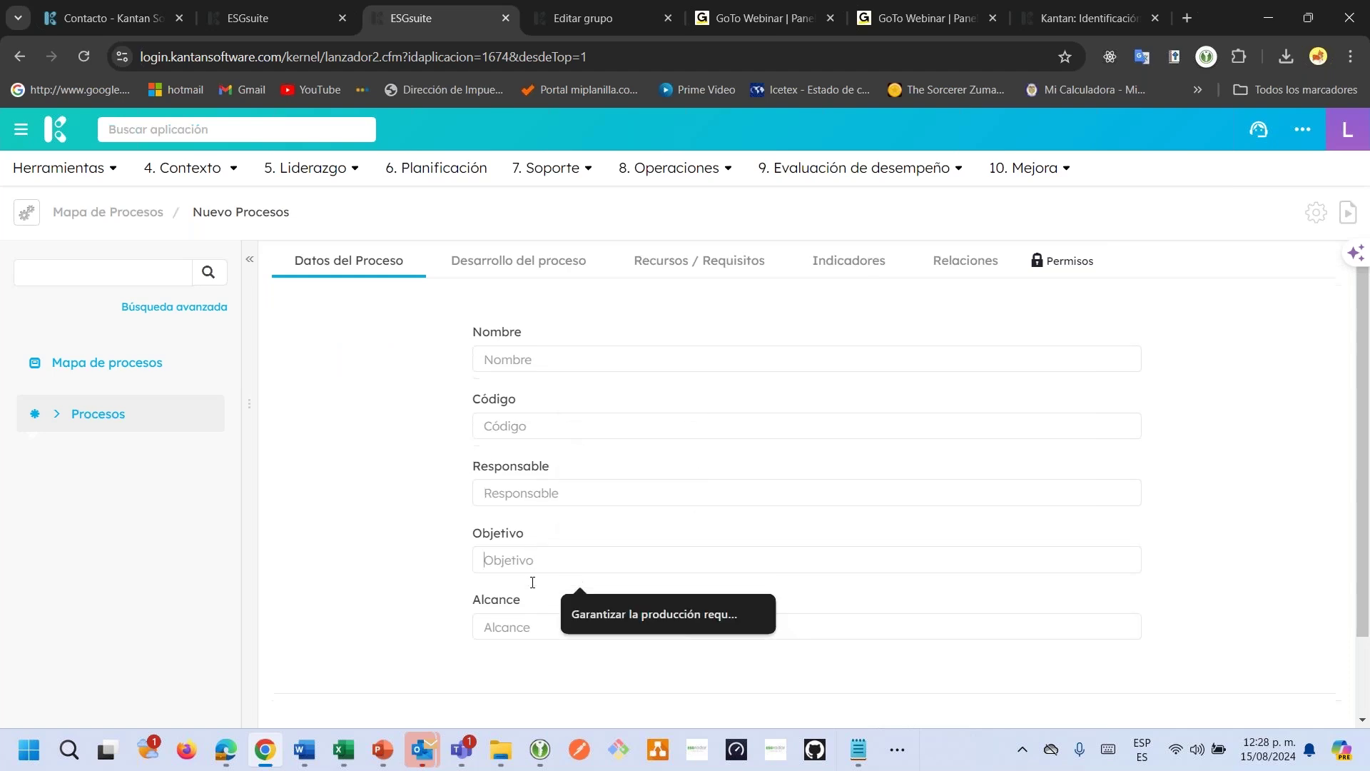
scroll(534, 579, "up", 3)
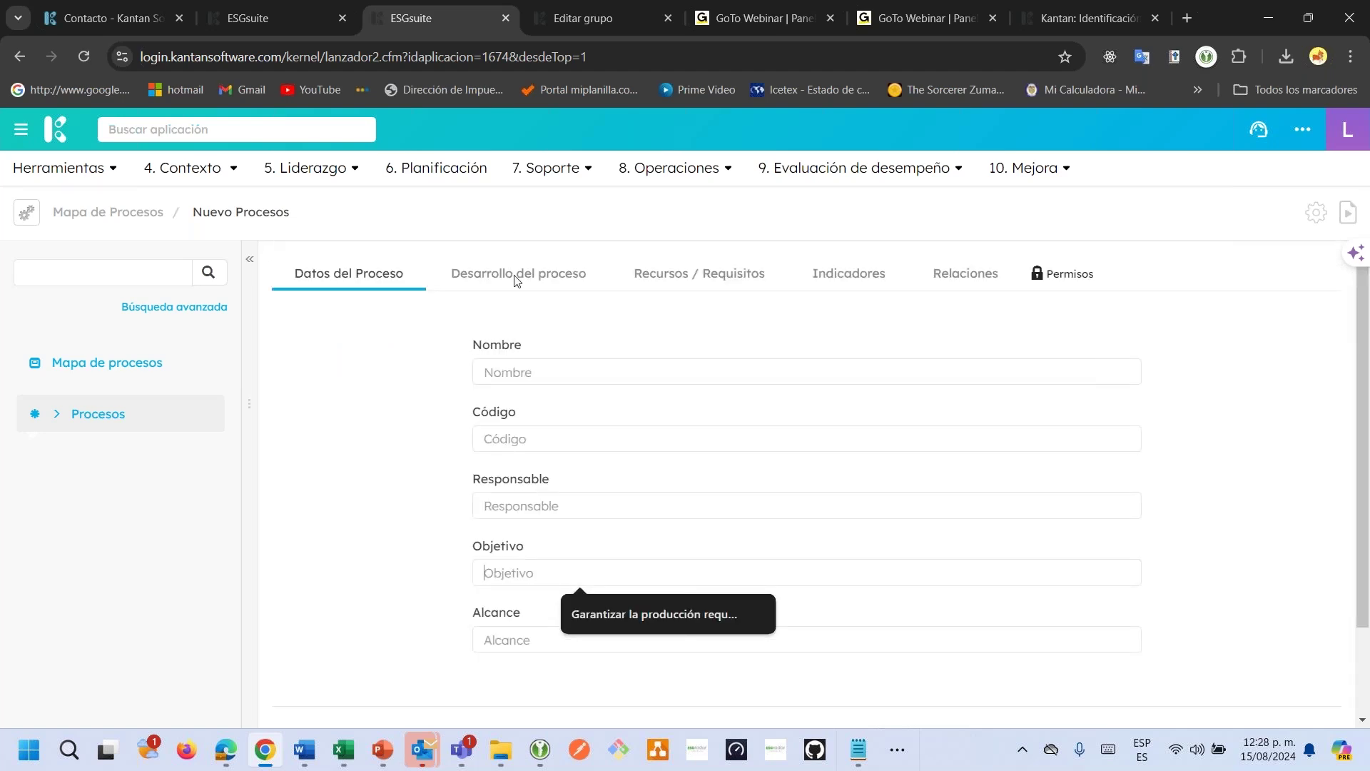
left_click(586, 280)
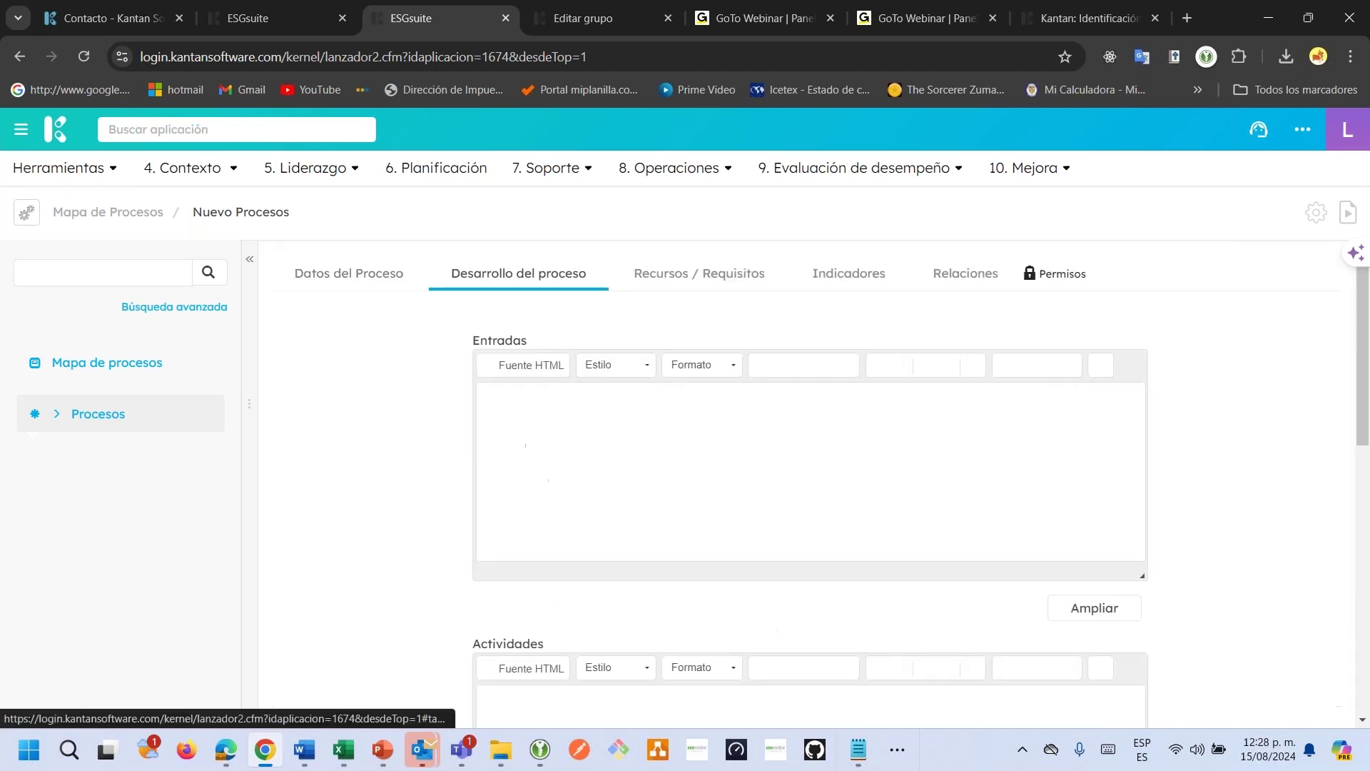
left_click(683, 285)
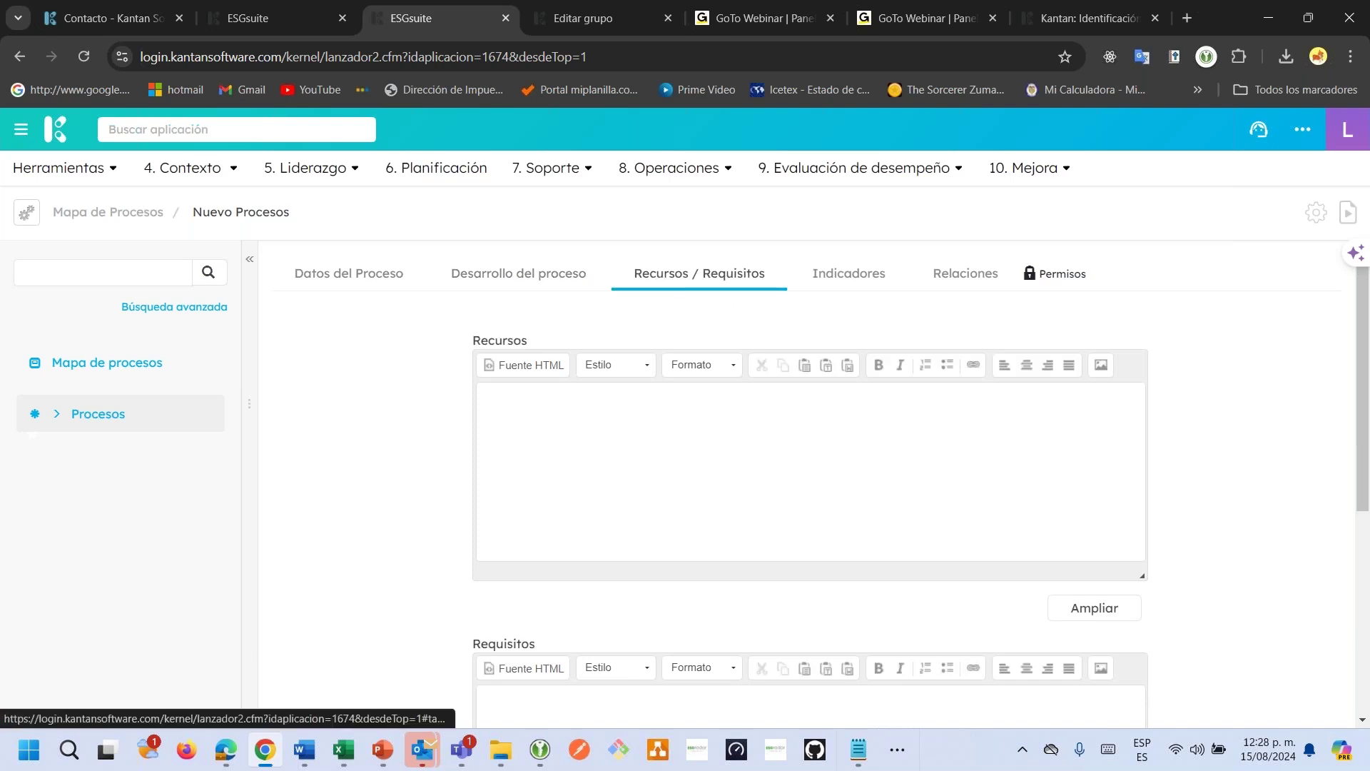
left_click(119, 422)
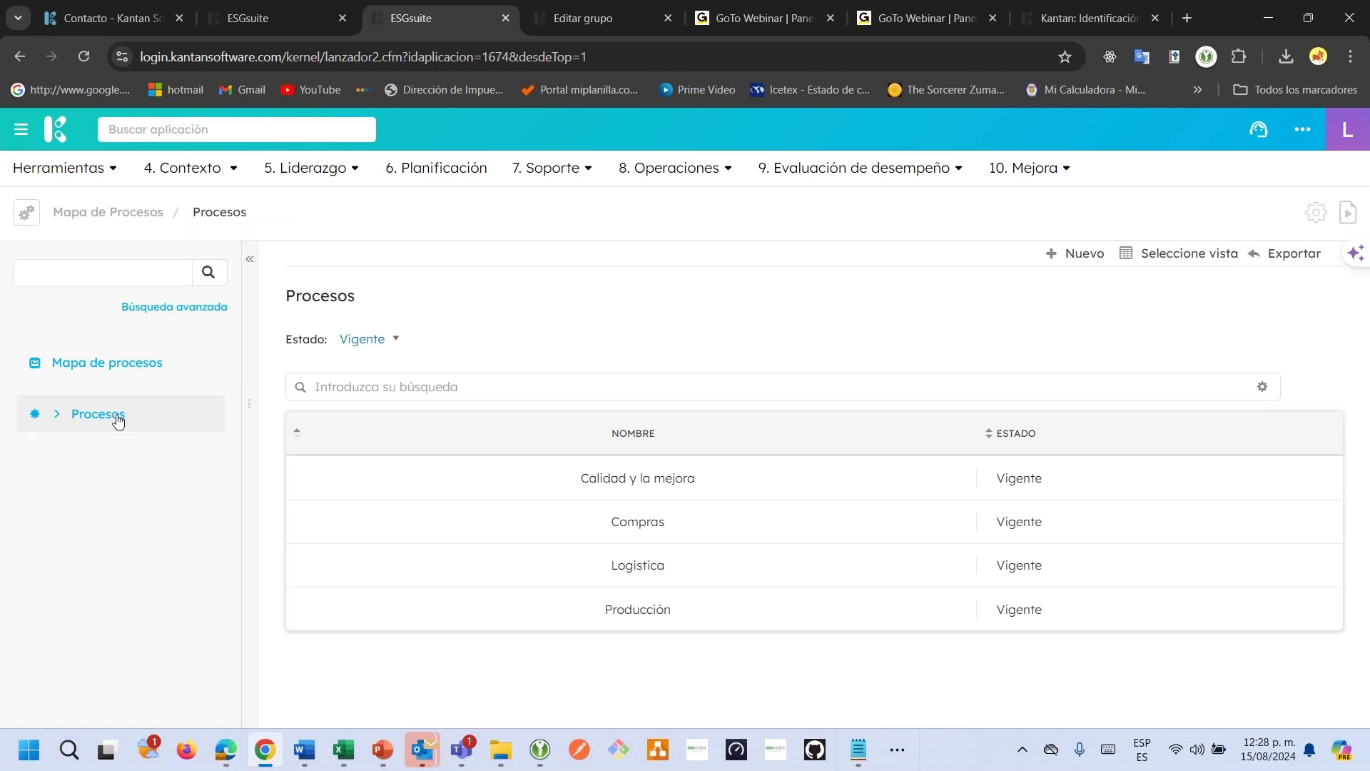
Open 4. Contexto > Mapa de Procesos in Edge, then return to Chrome's Procesos list.
left_click(222, 762)
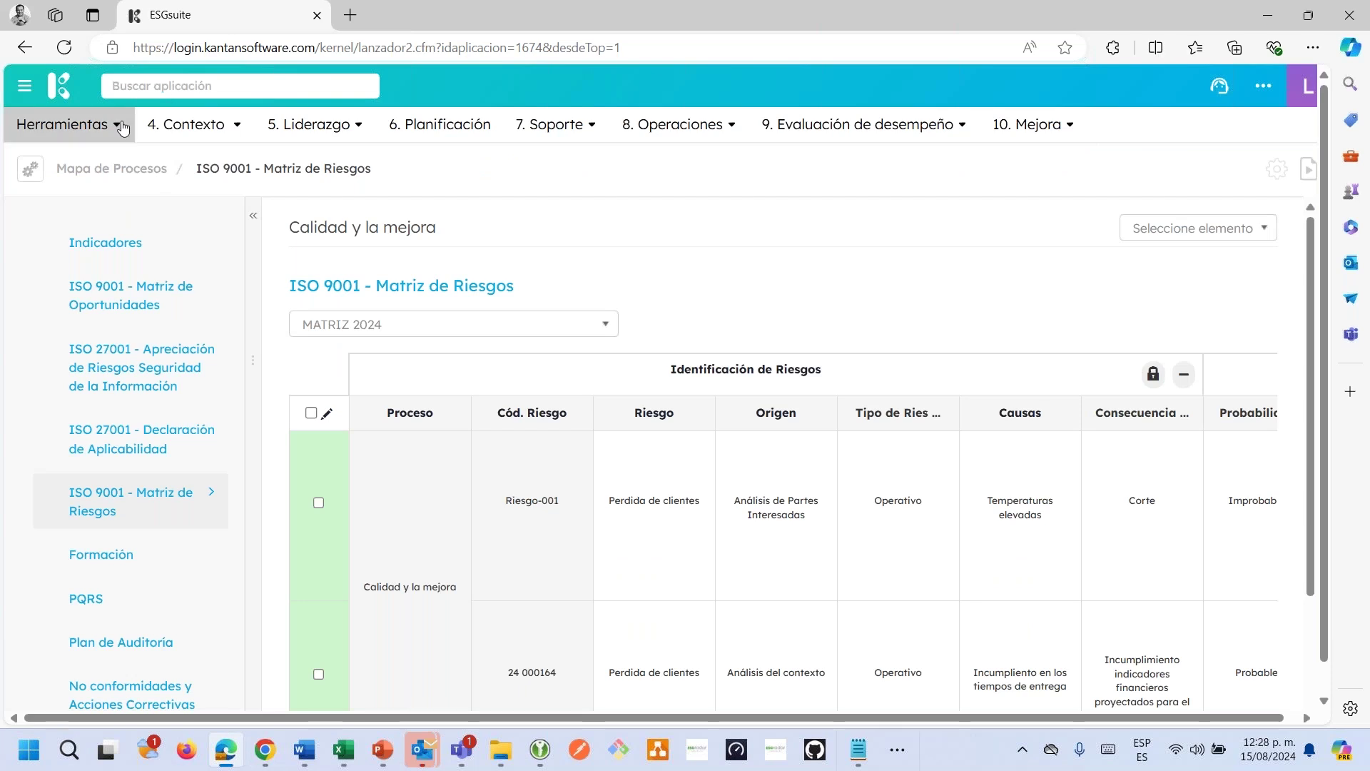
left_click(187, 125)
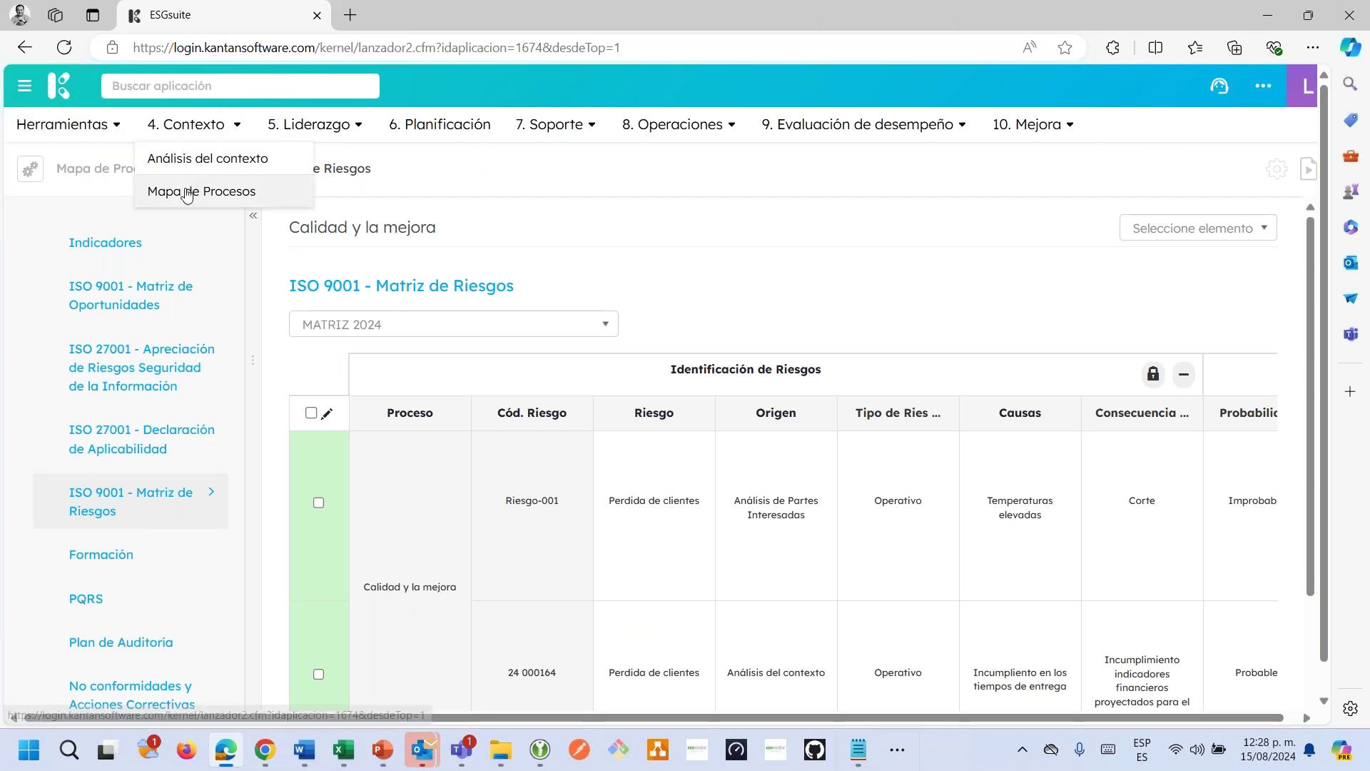
left_click(196, 191)
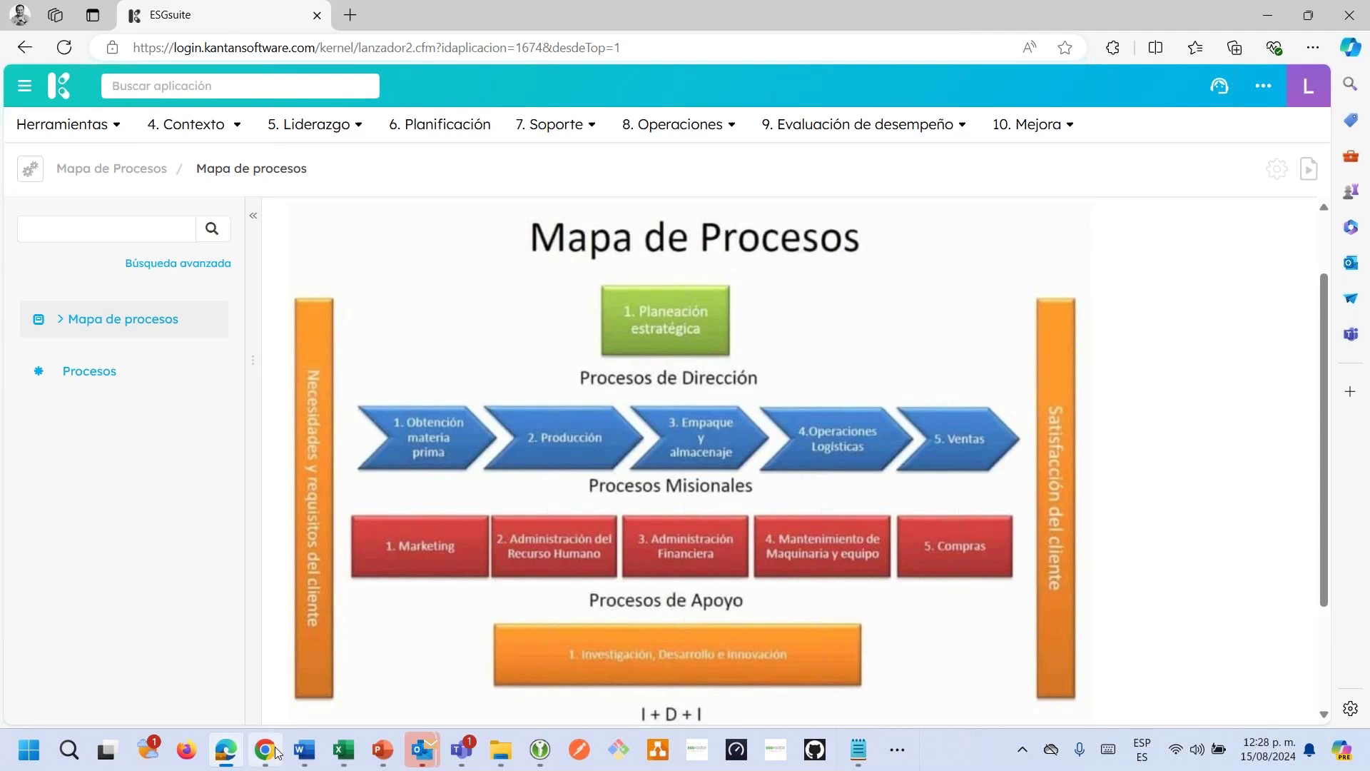
mouse_move(277, 752)
left_click(269, 675)
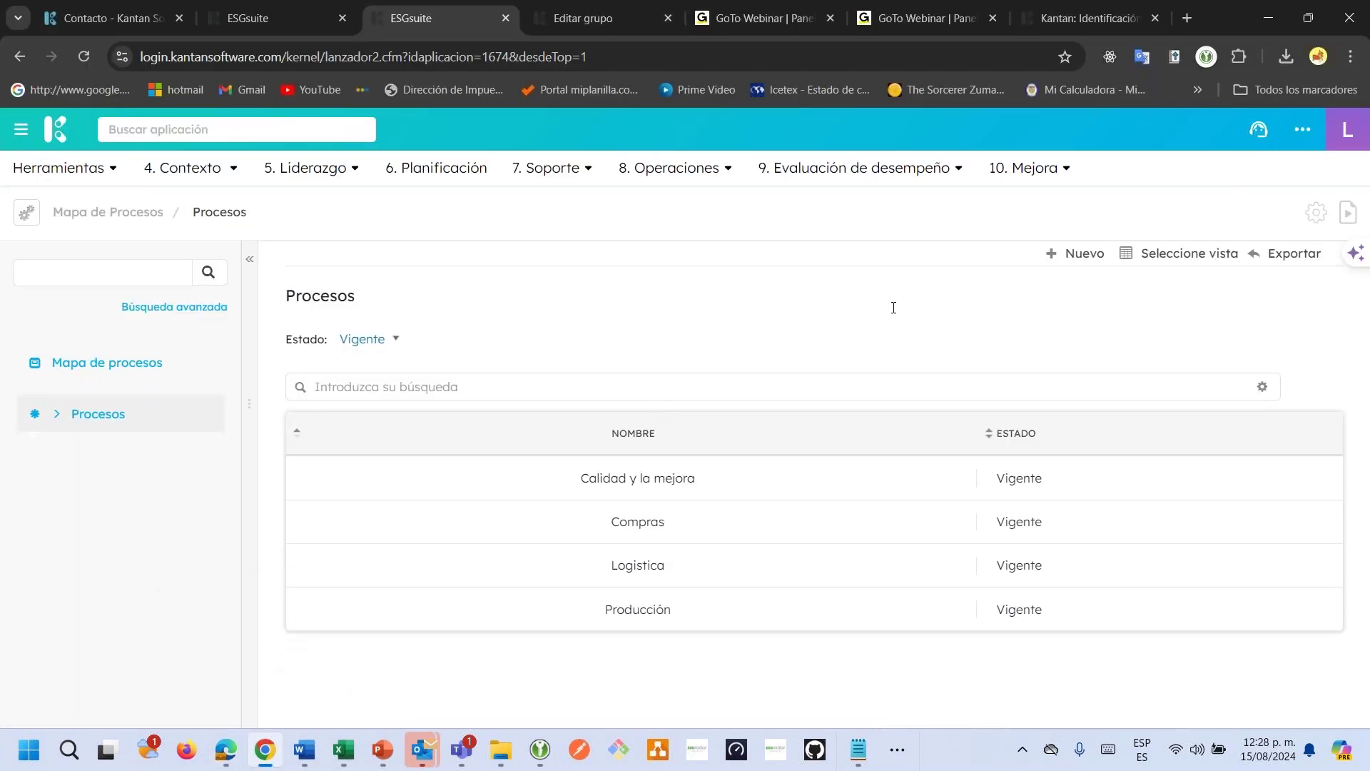
In the process map administration, start a new map keeping its type as Mapa.
left_click(1317, 213)
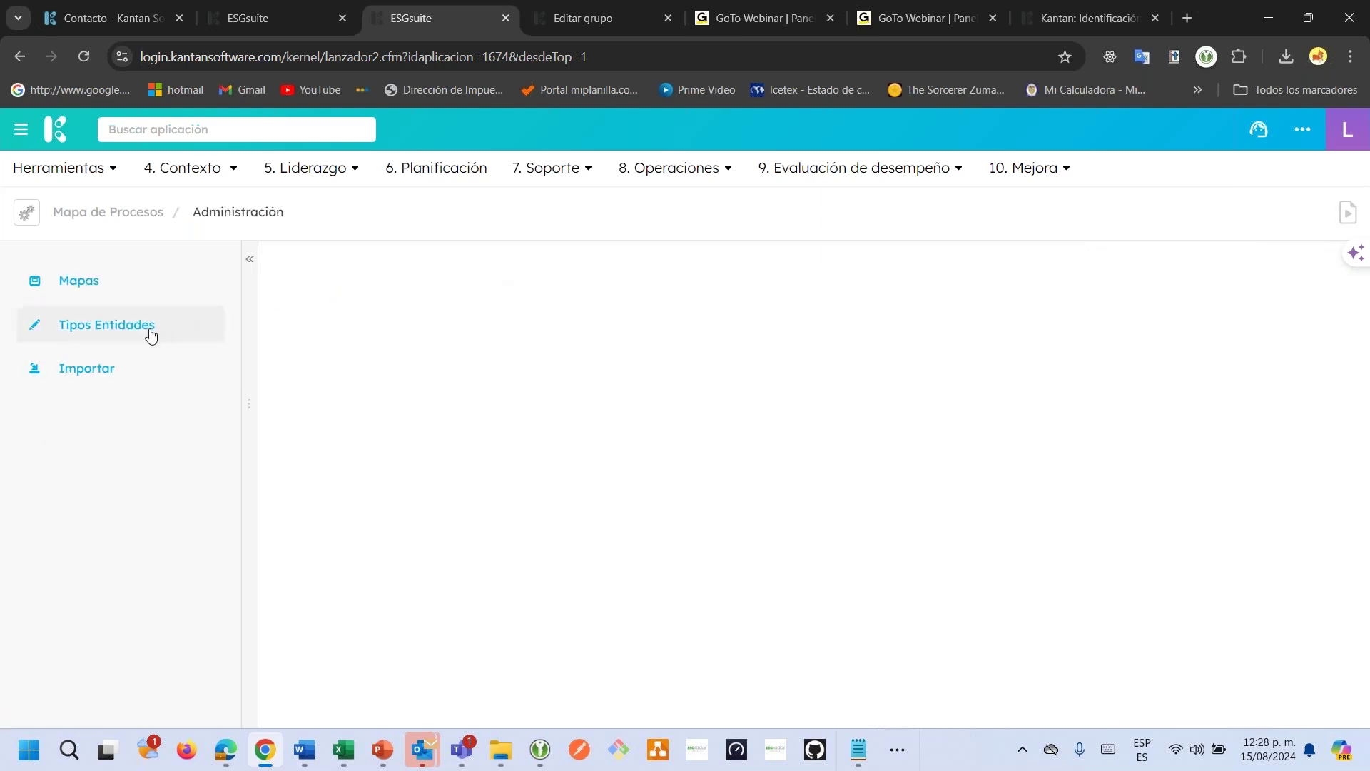
left_click(103, 288)
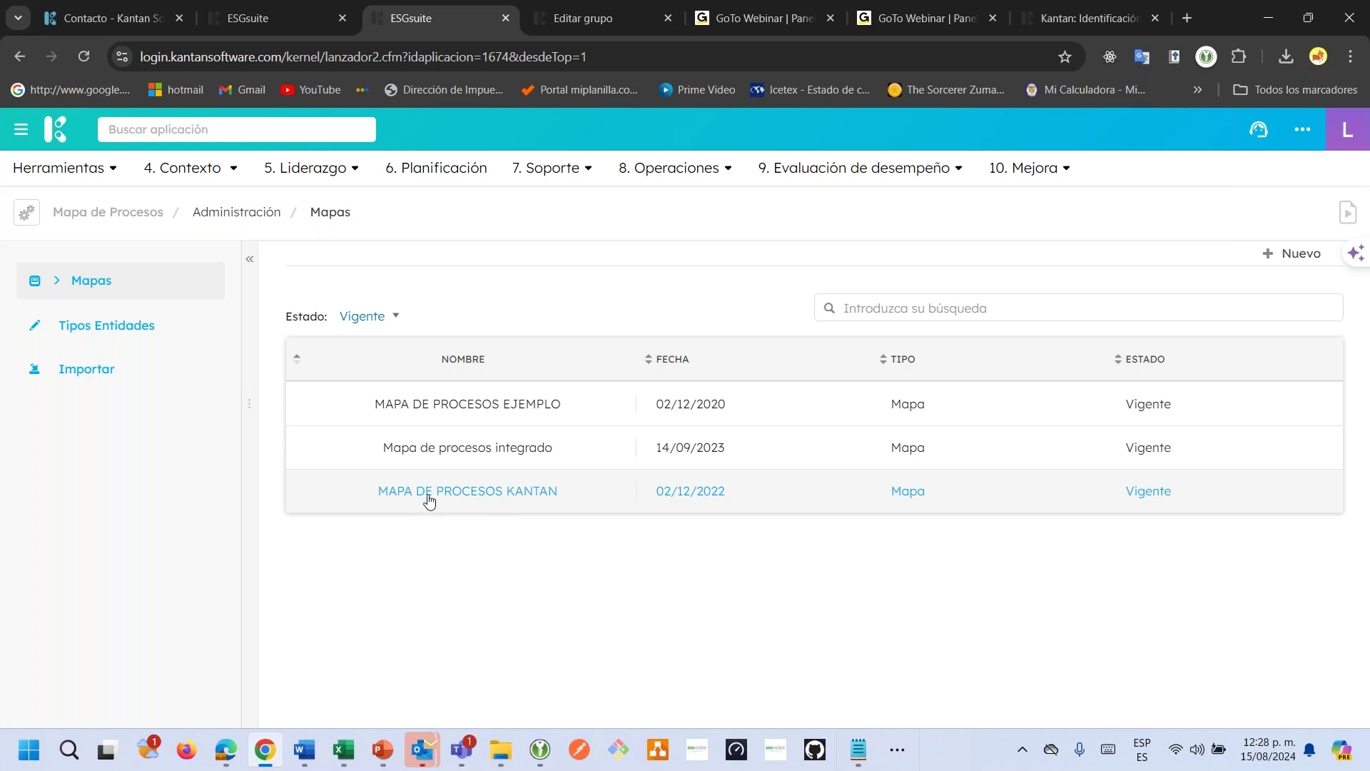
left_click(1290, 252)
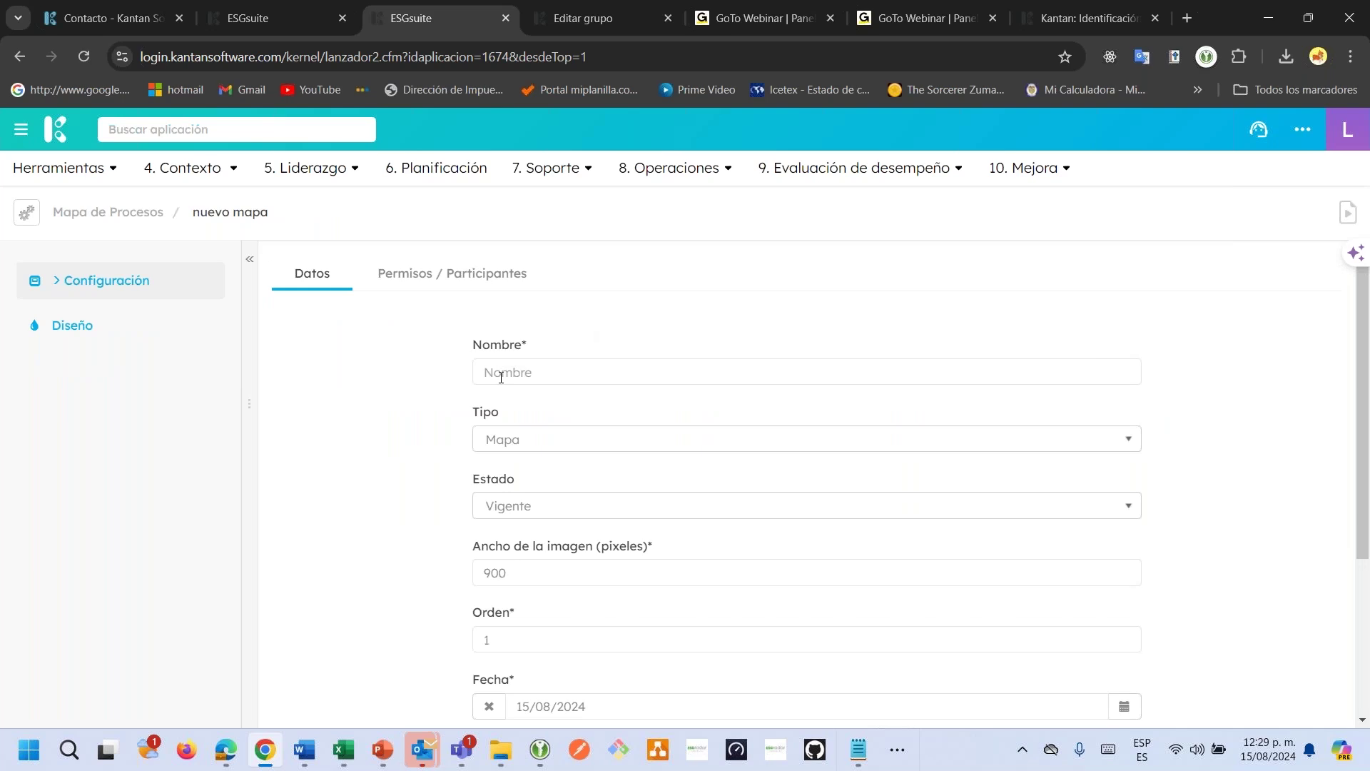
left_click(491, 447)
left_click(491, 446)
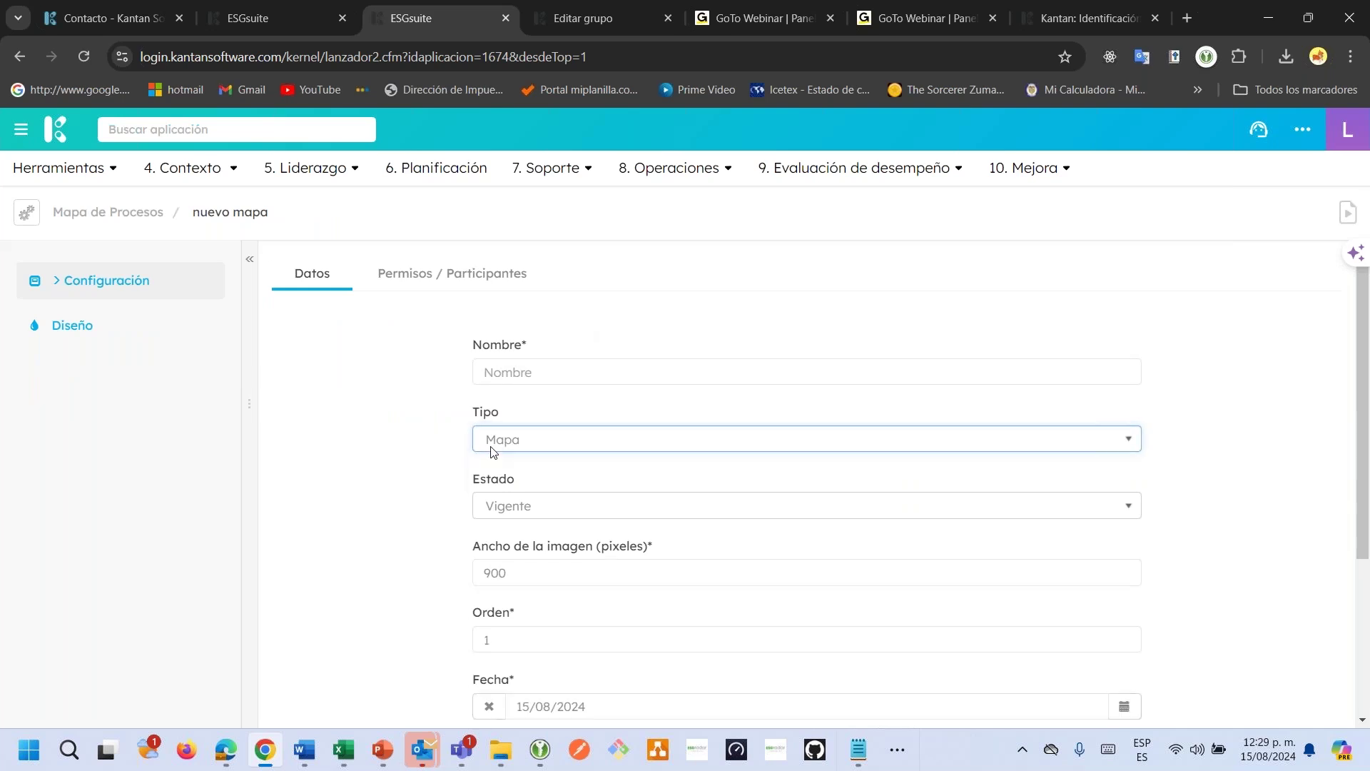
Check the new map's Permisos / Participantes tab, then cancel and confirm discarding it.
scroll(540, 513, "down", 3)
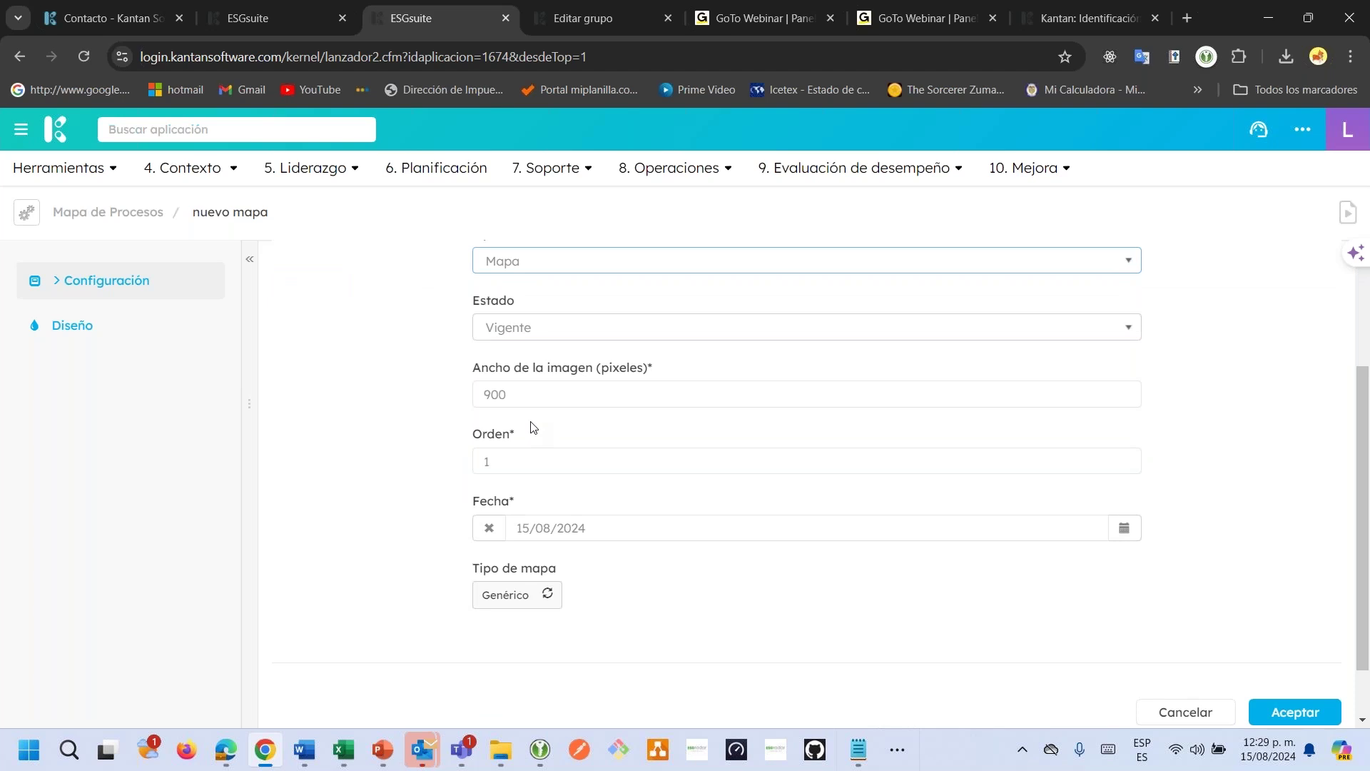
scroll(530, 427, "up", 3)
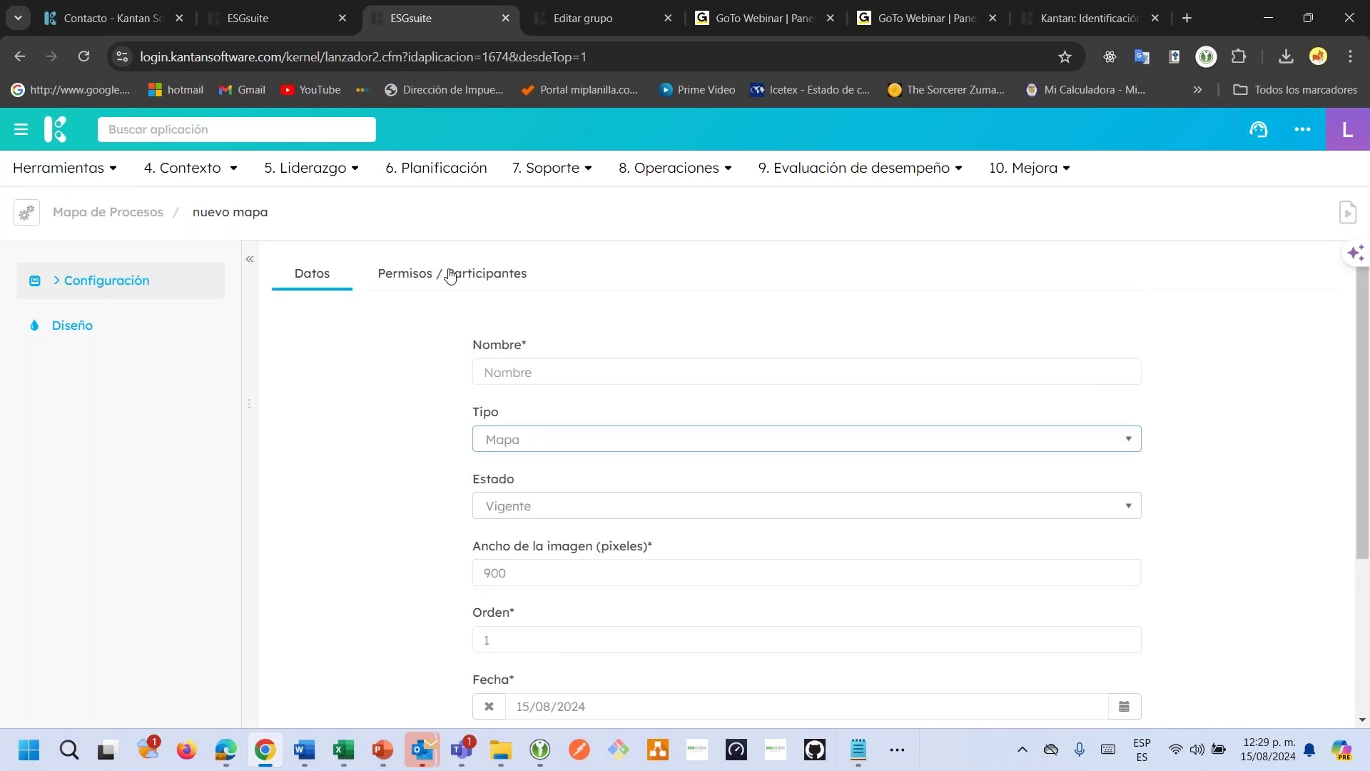
left_click(451, 276)
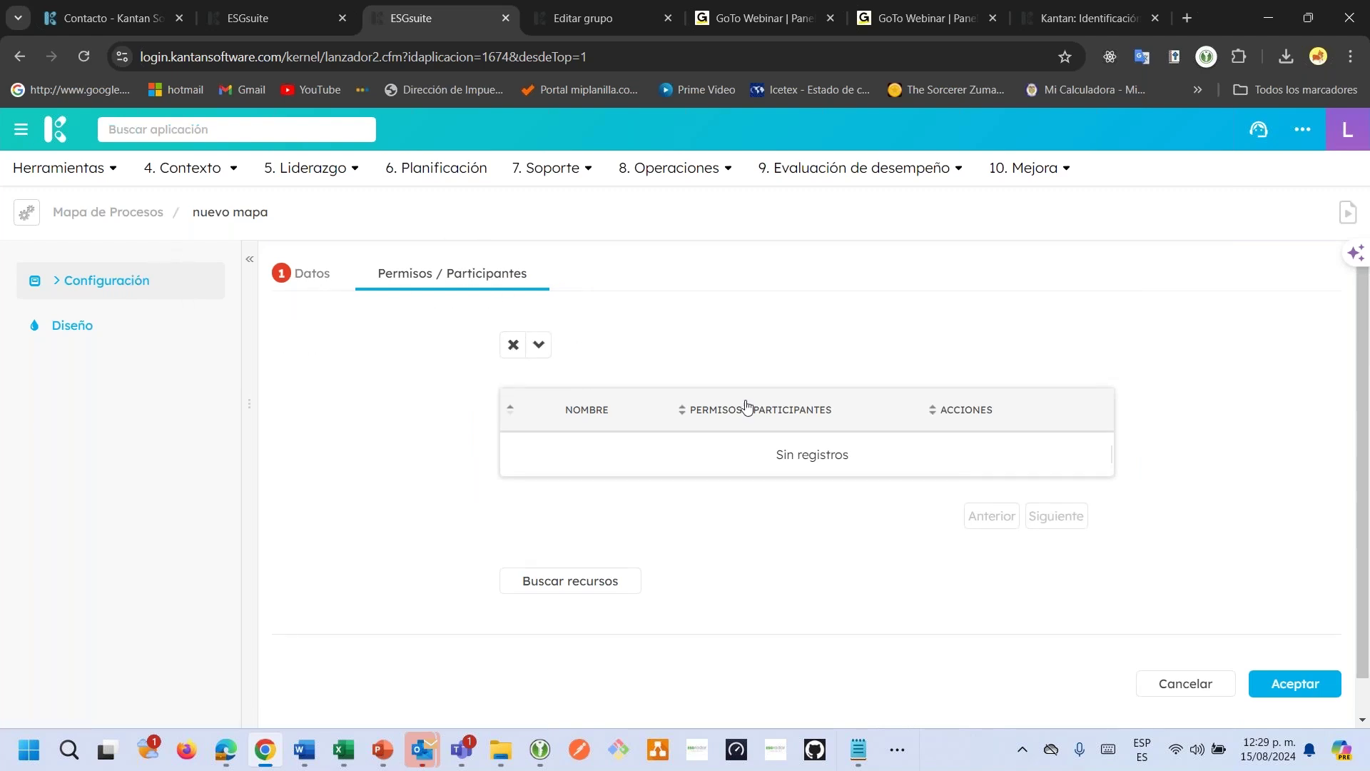
left_click(1213, 689)
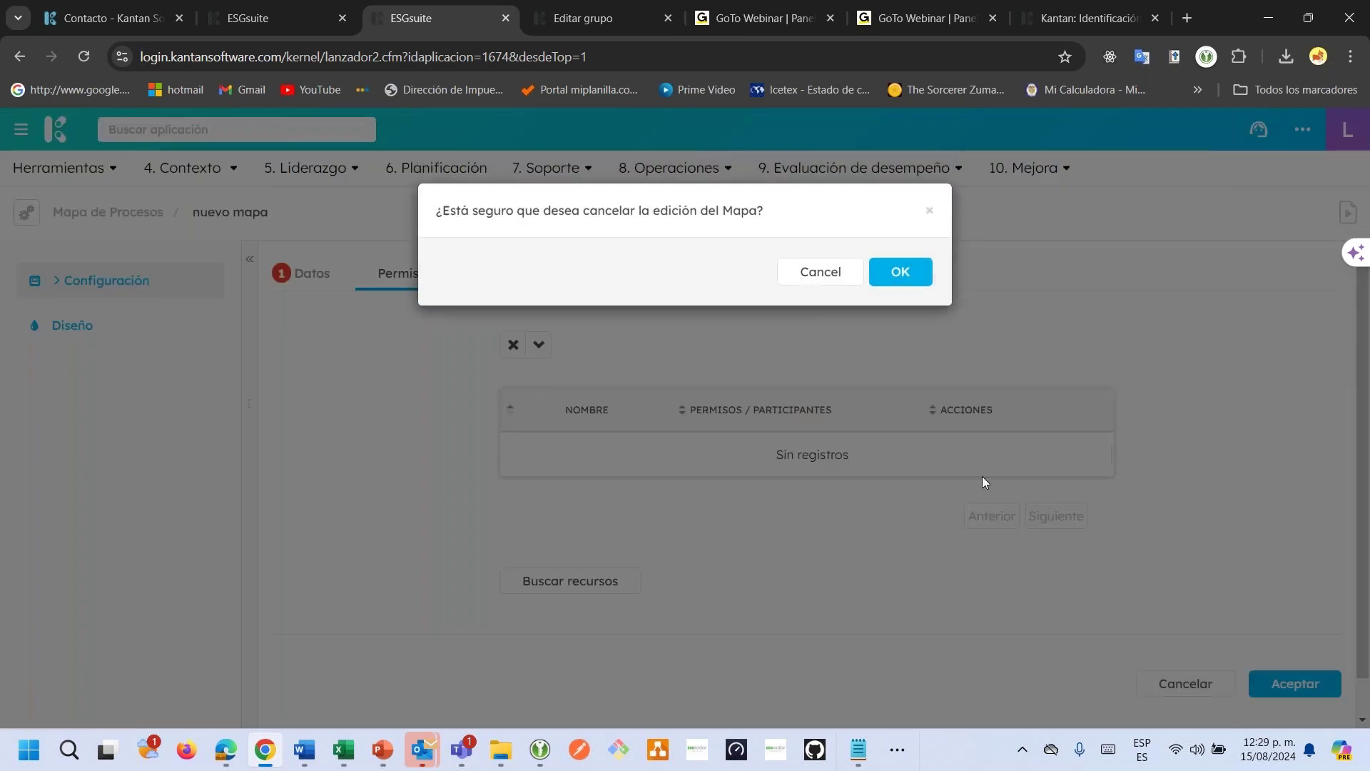
left_click(898, 274)
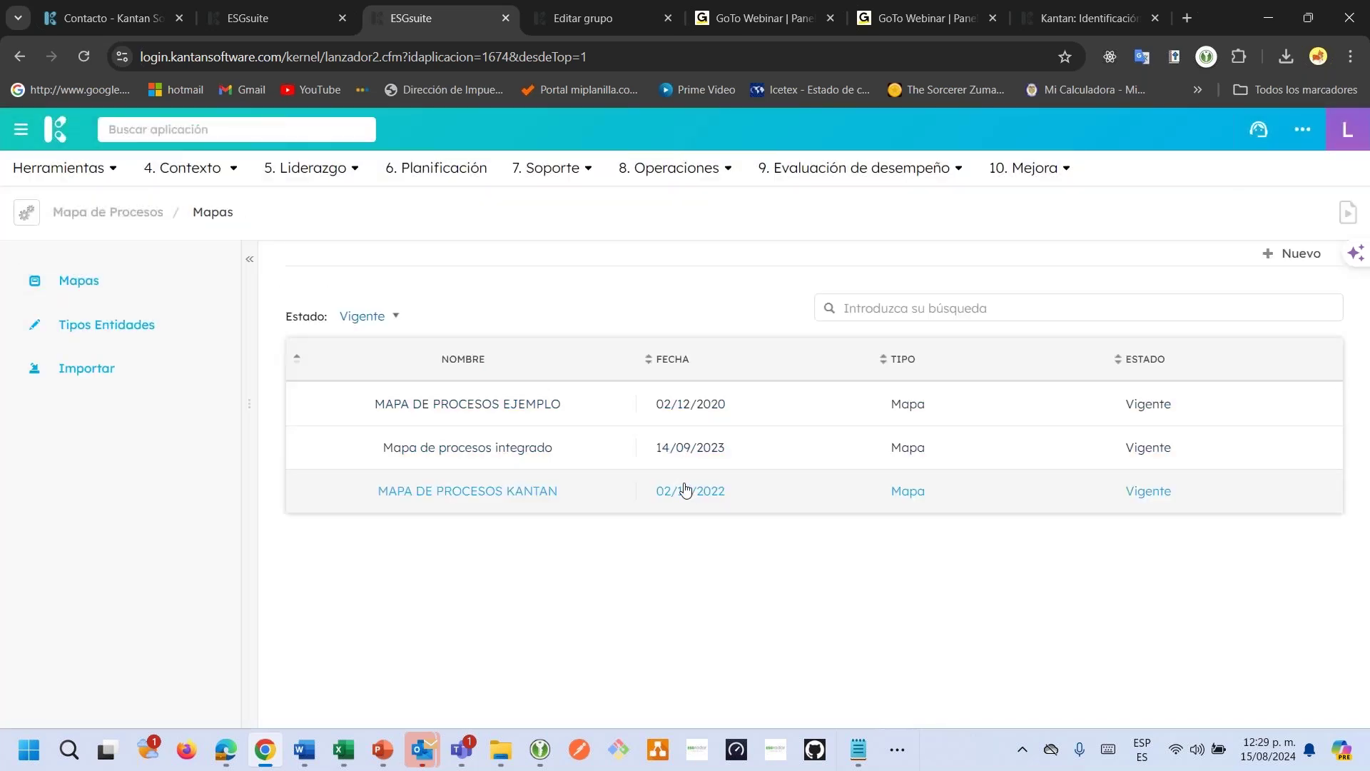
Open MAPA DE PROCESOS KANTAN and review its permissions, filtering Buscar recursos by Rol without adding anyone.
left_click(615, 502)
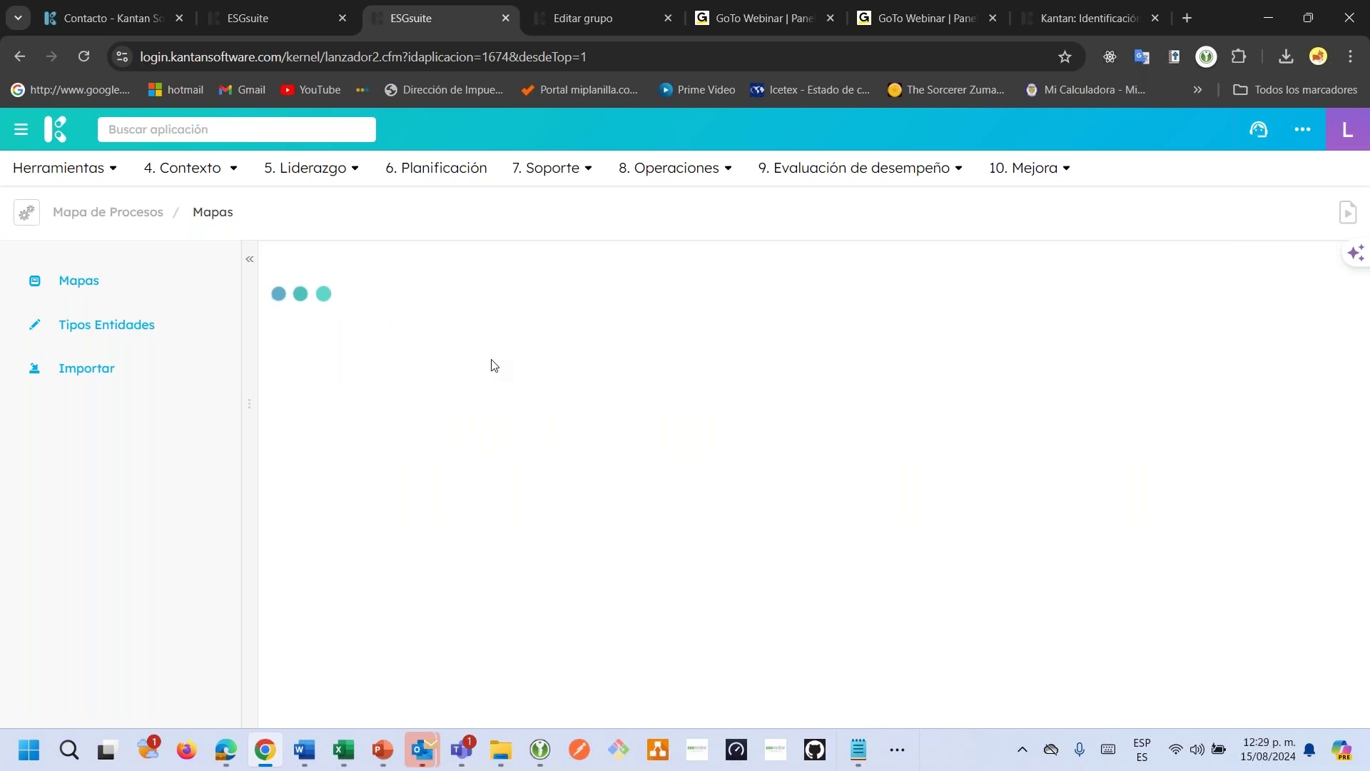
scroll(450, 300, "down", 1)
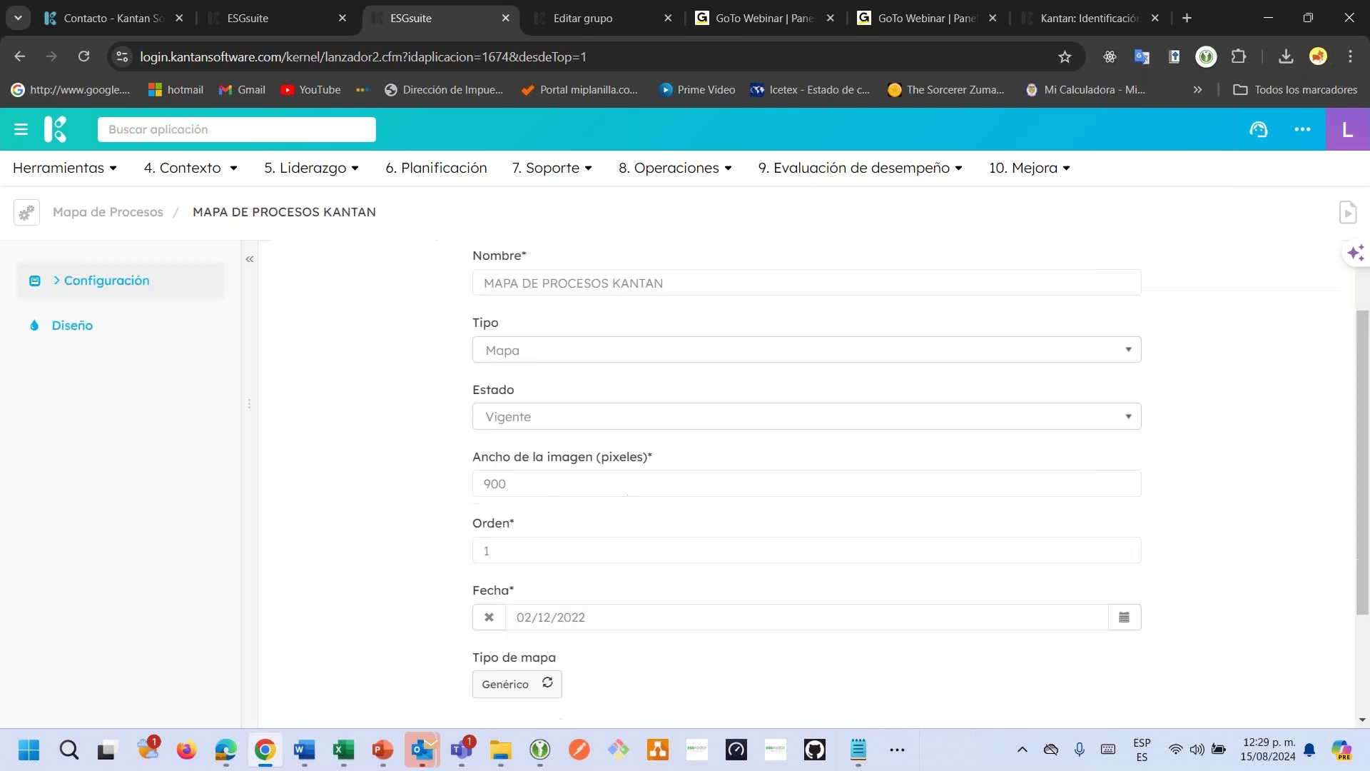
scroll(450, 300, "up", 1)
scroll(444, 342, "down", 2)
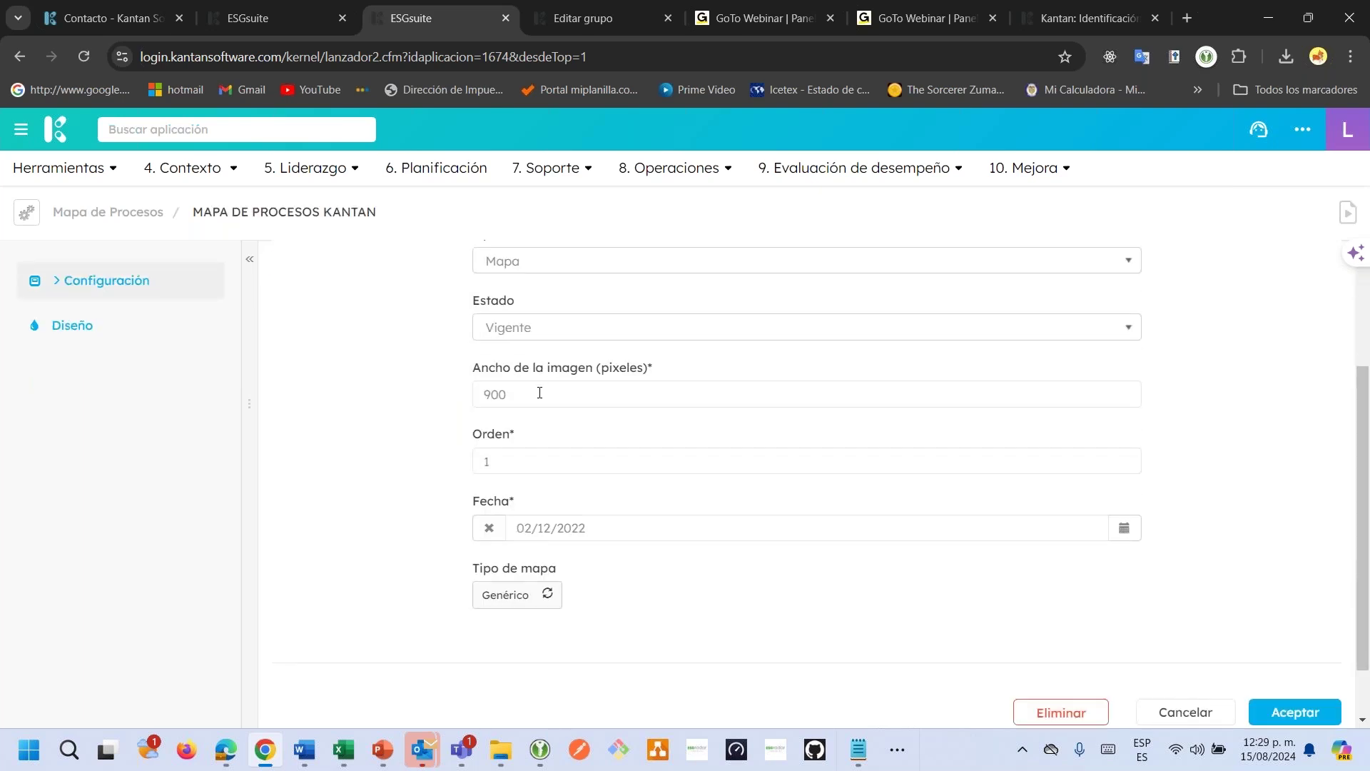
scroll(514, 357, "up", 3)
left_click(468, 282)
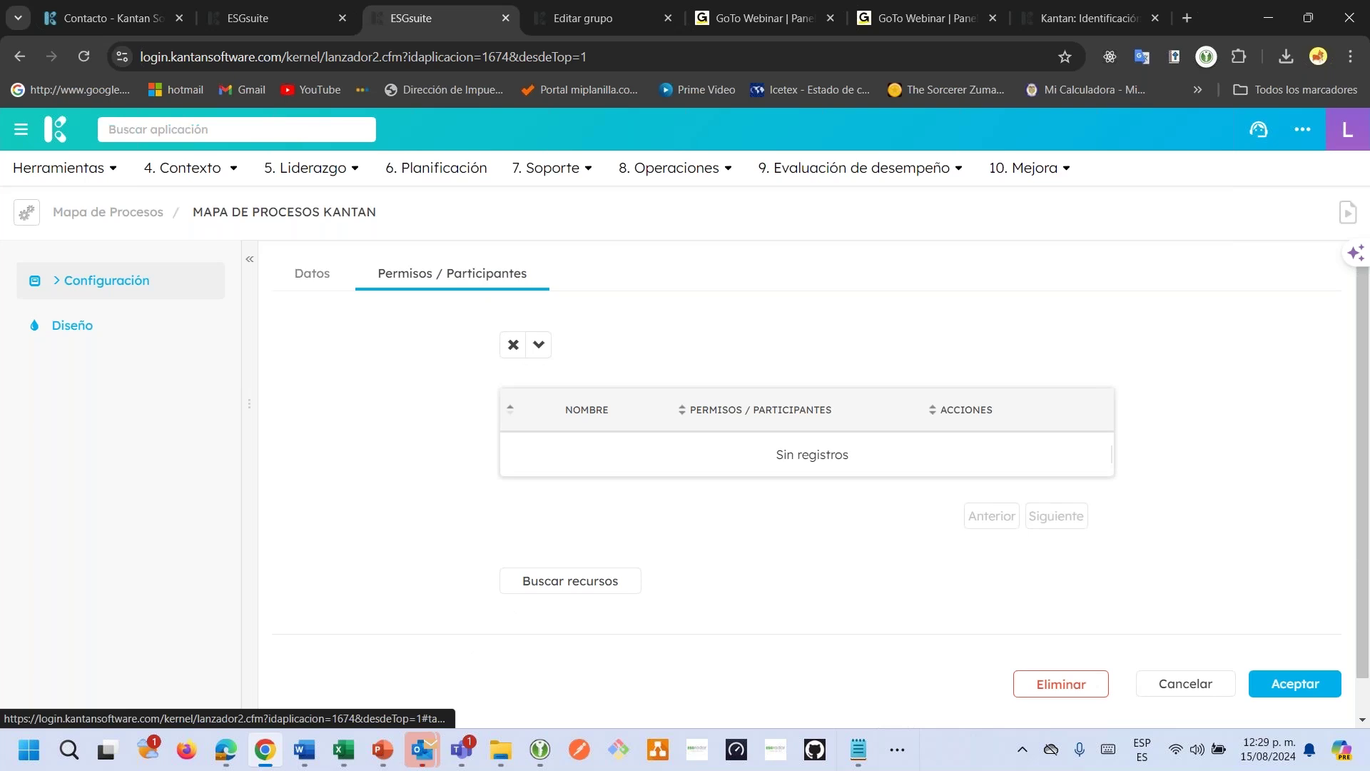
left_click(574, 581)
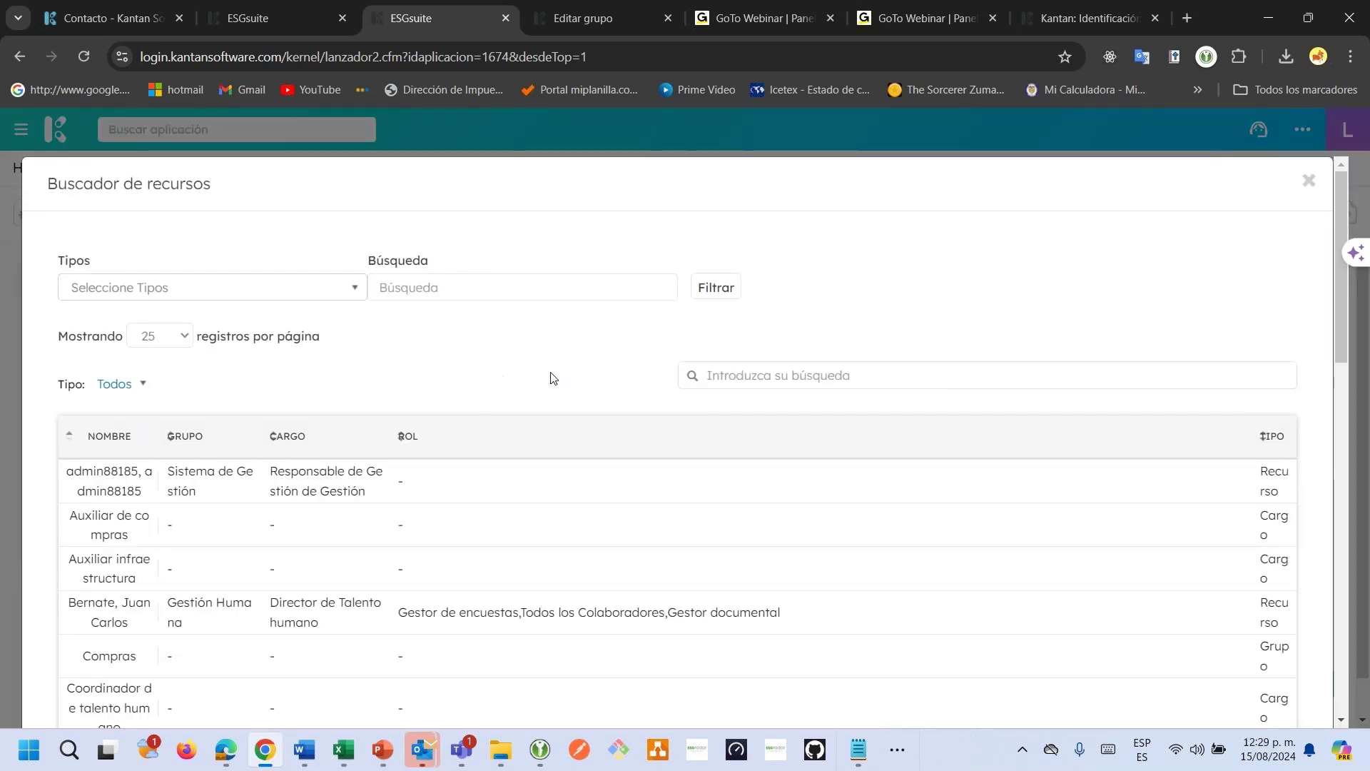
left_click(283, 293)
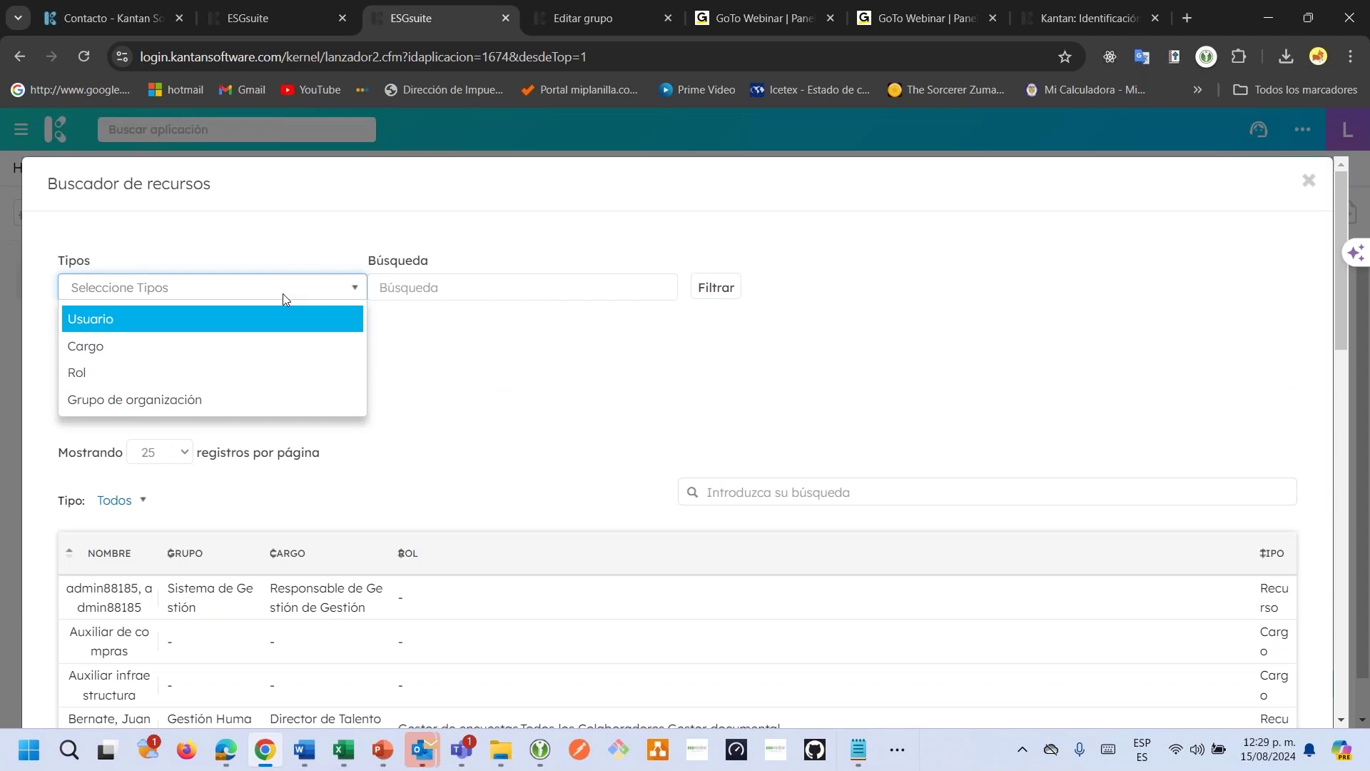
left_click(206, 378)
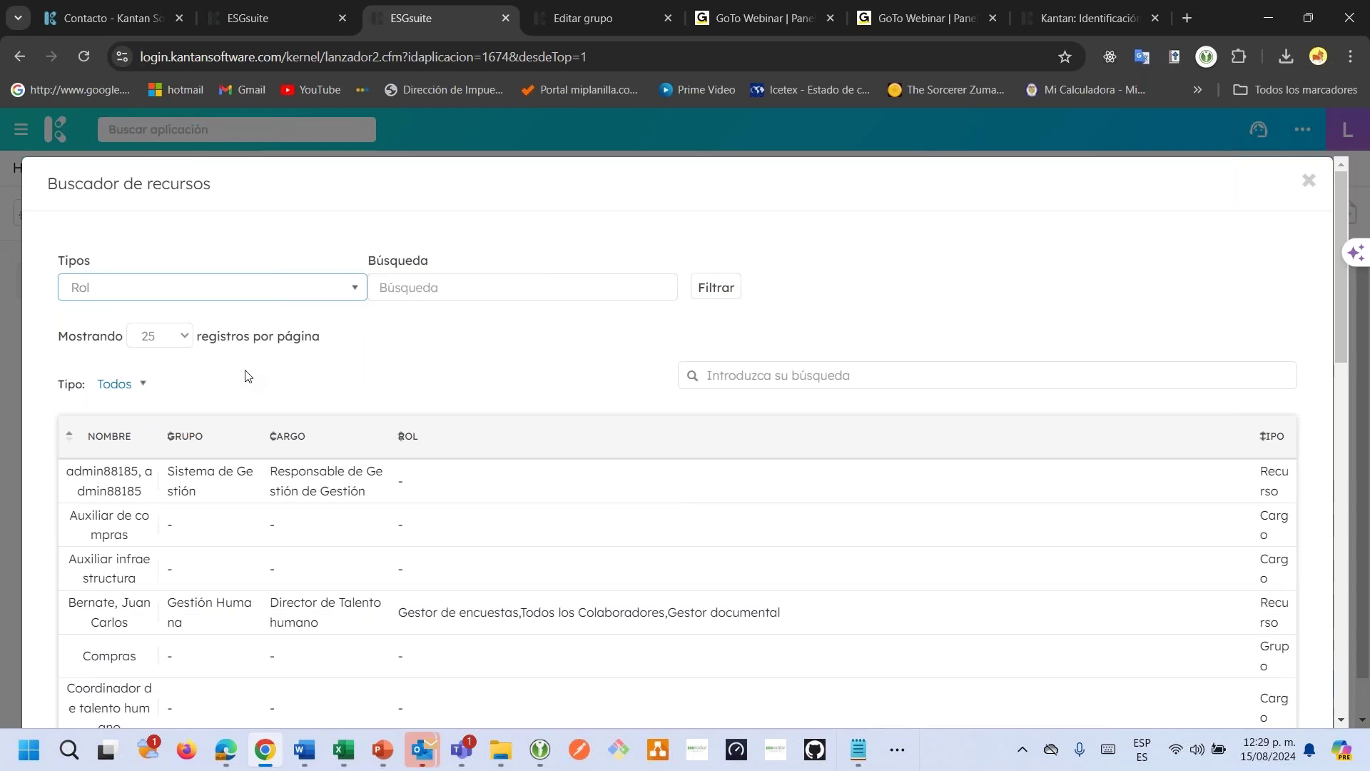
left_click(1308, 180)
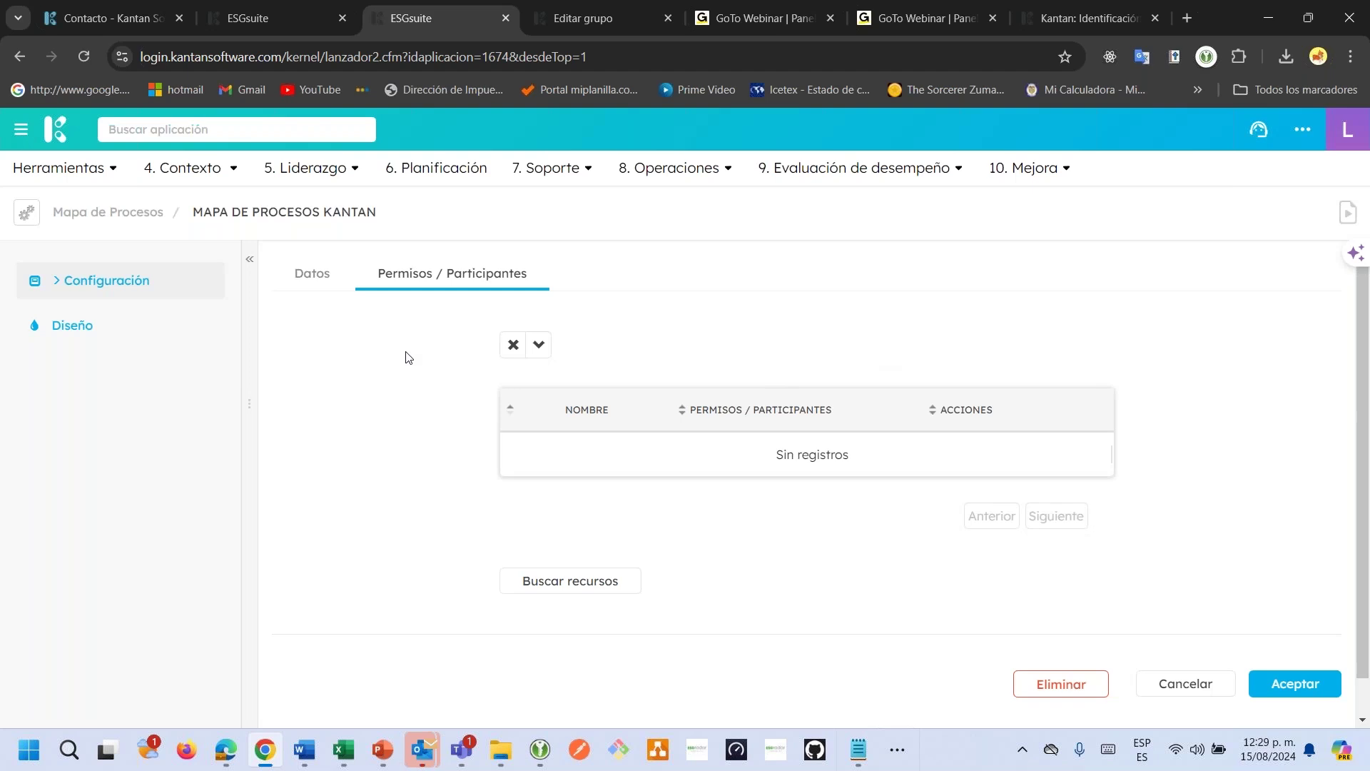
In the map's Diseño, browse unlinked processes and outline an area over 3. Administración Financiera.
left_click(120, 345)
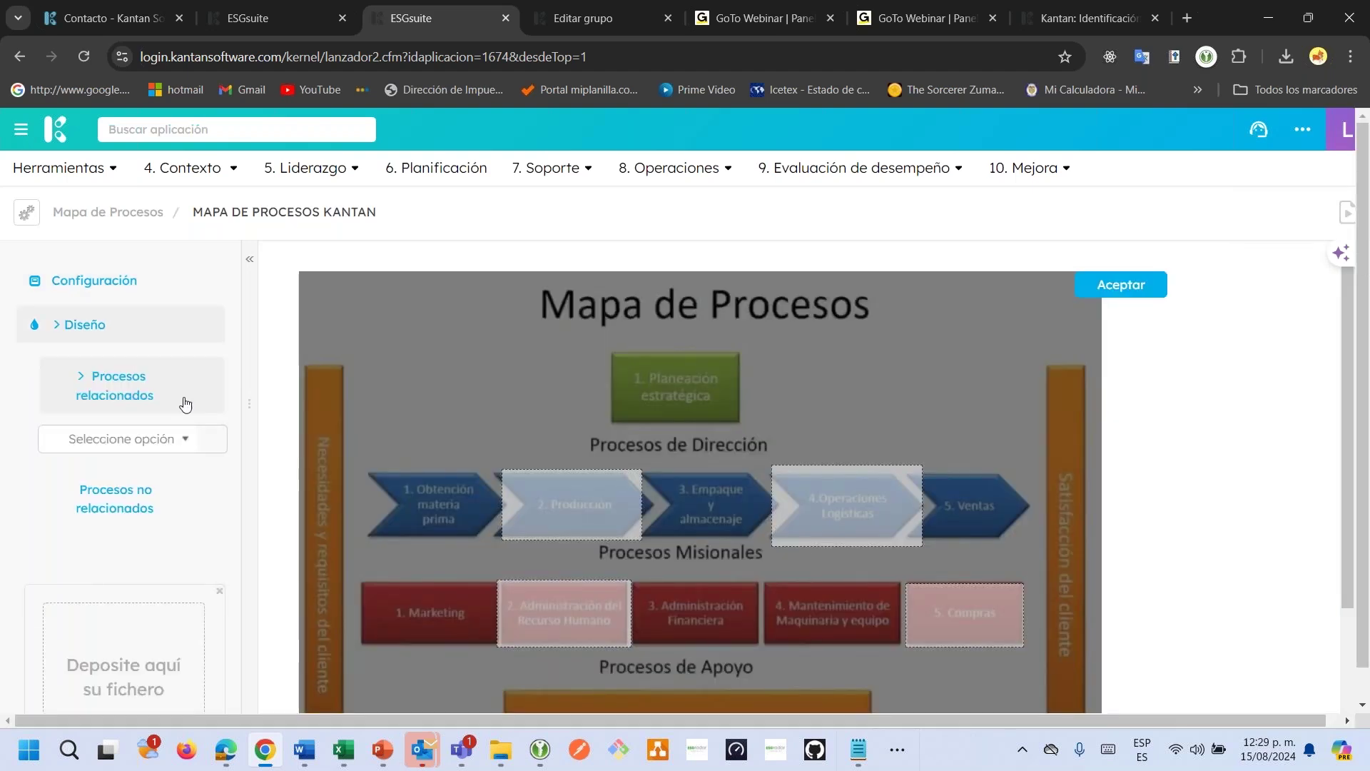
scroll(612, 456, "down", 2)
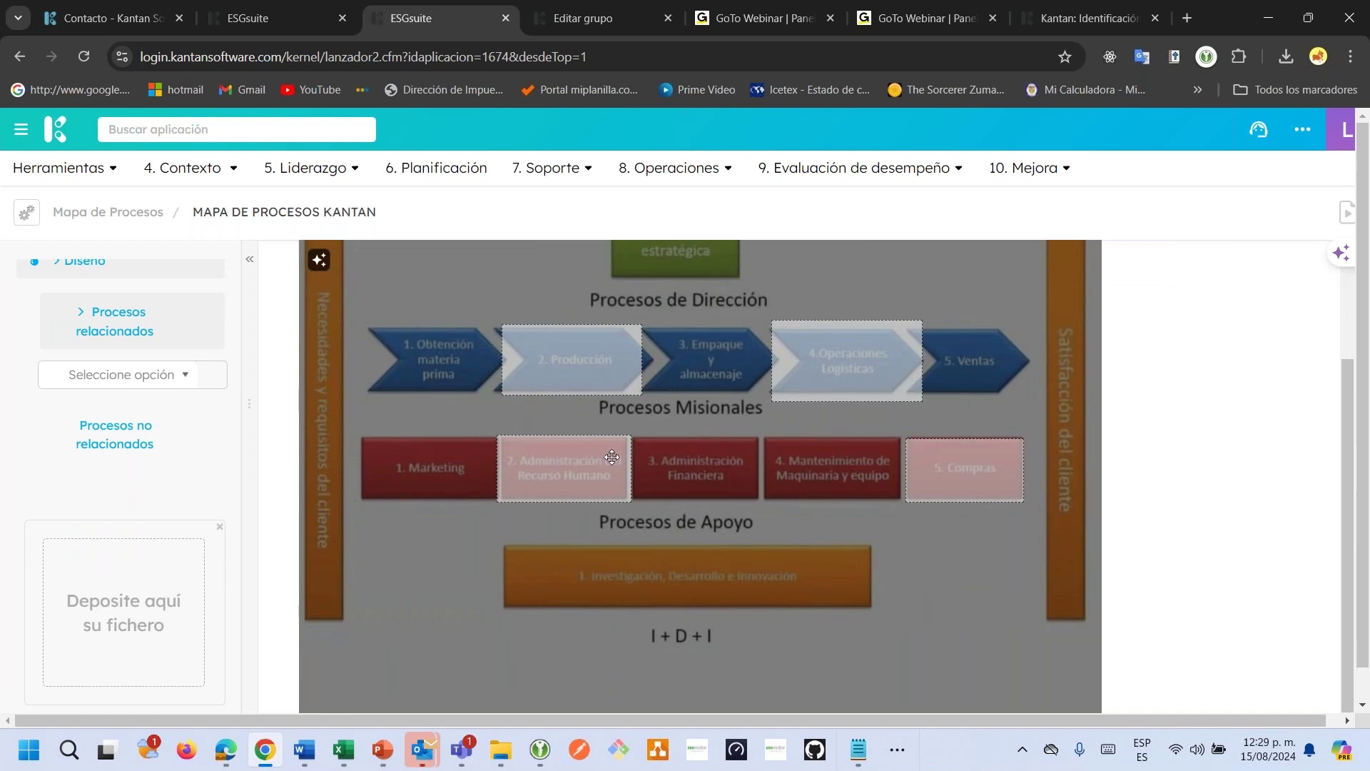
scroll(642, 473, "down", 1)
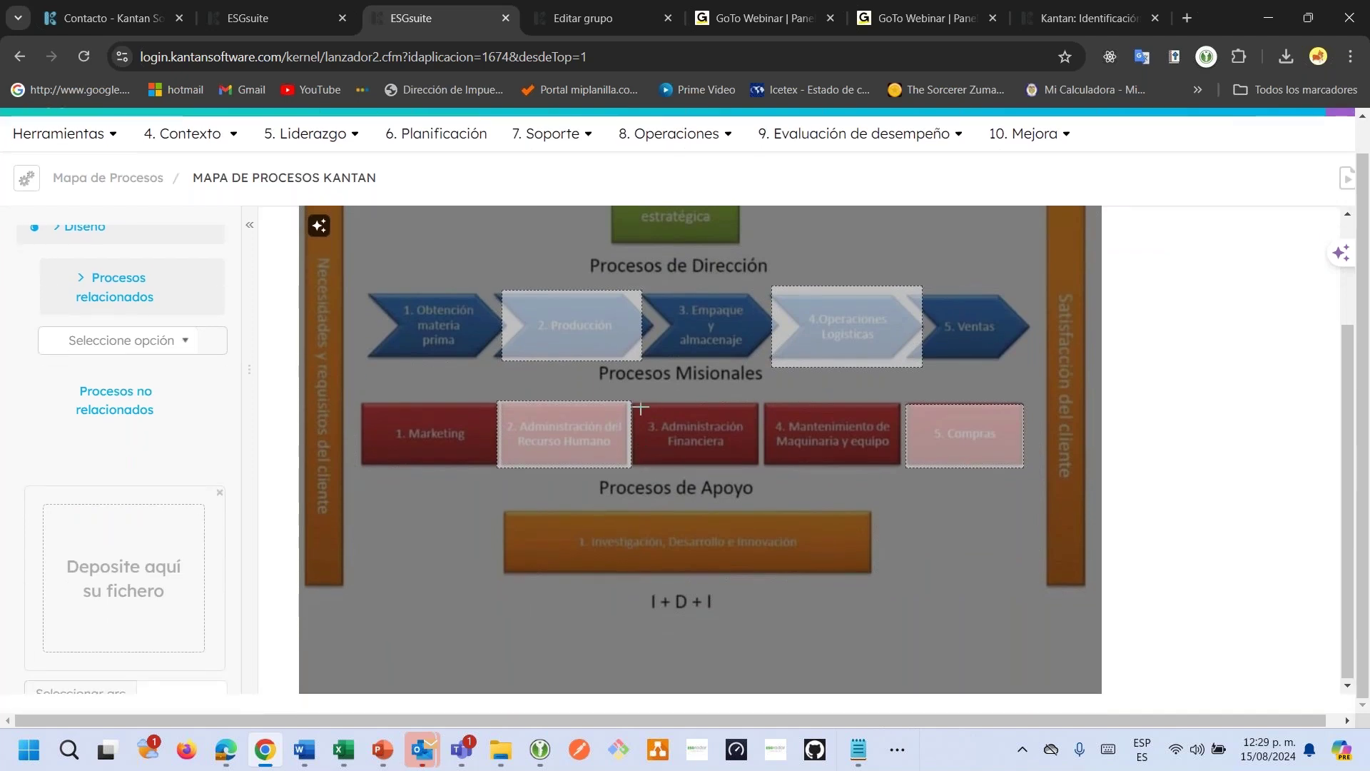
left_click(141, 340)
left_click(103, 414)
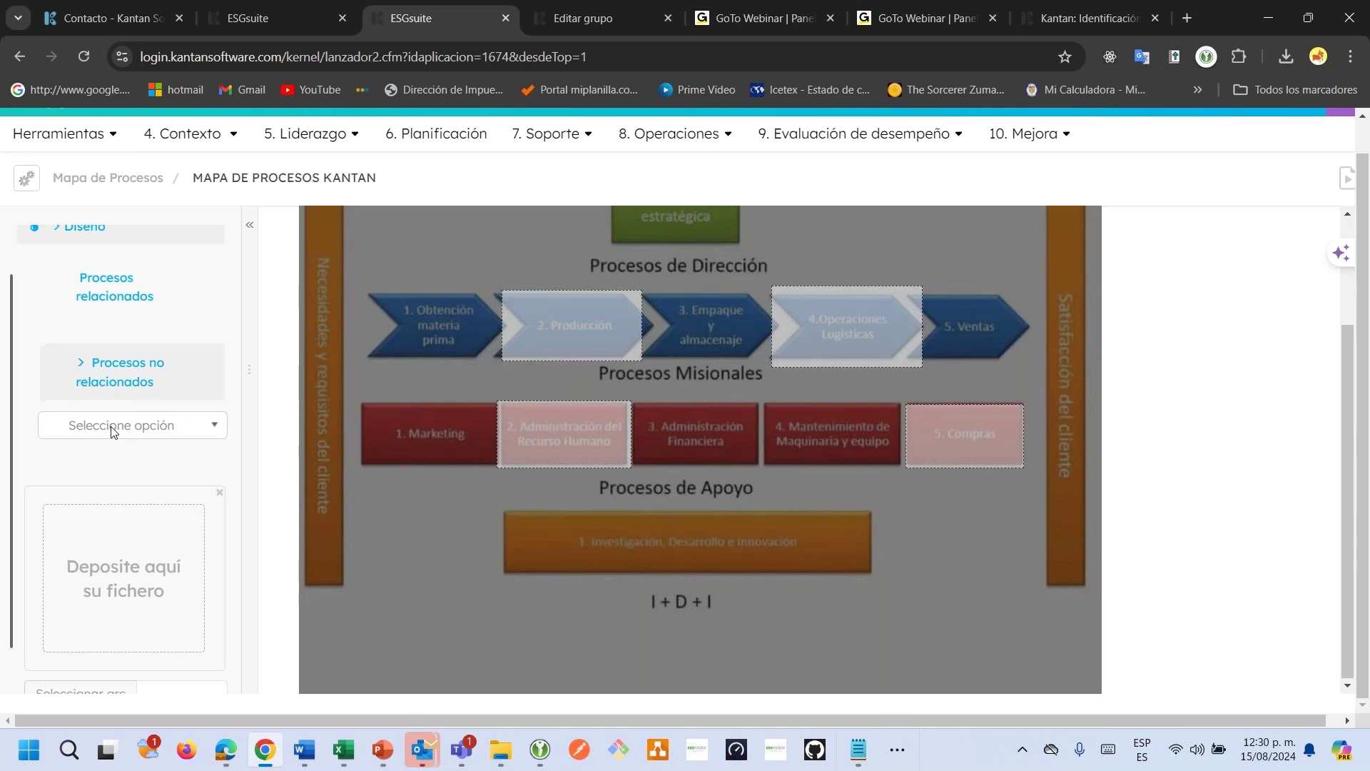
left_click(125, 424)
left_click(126, 422)
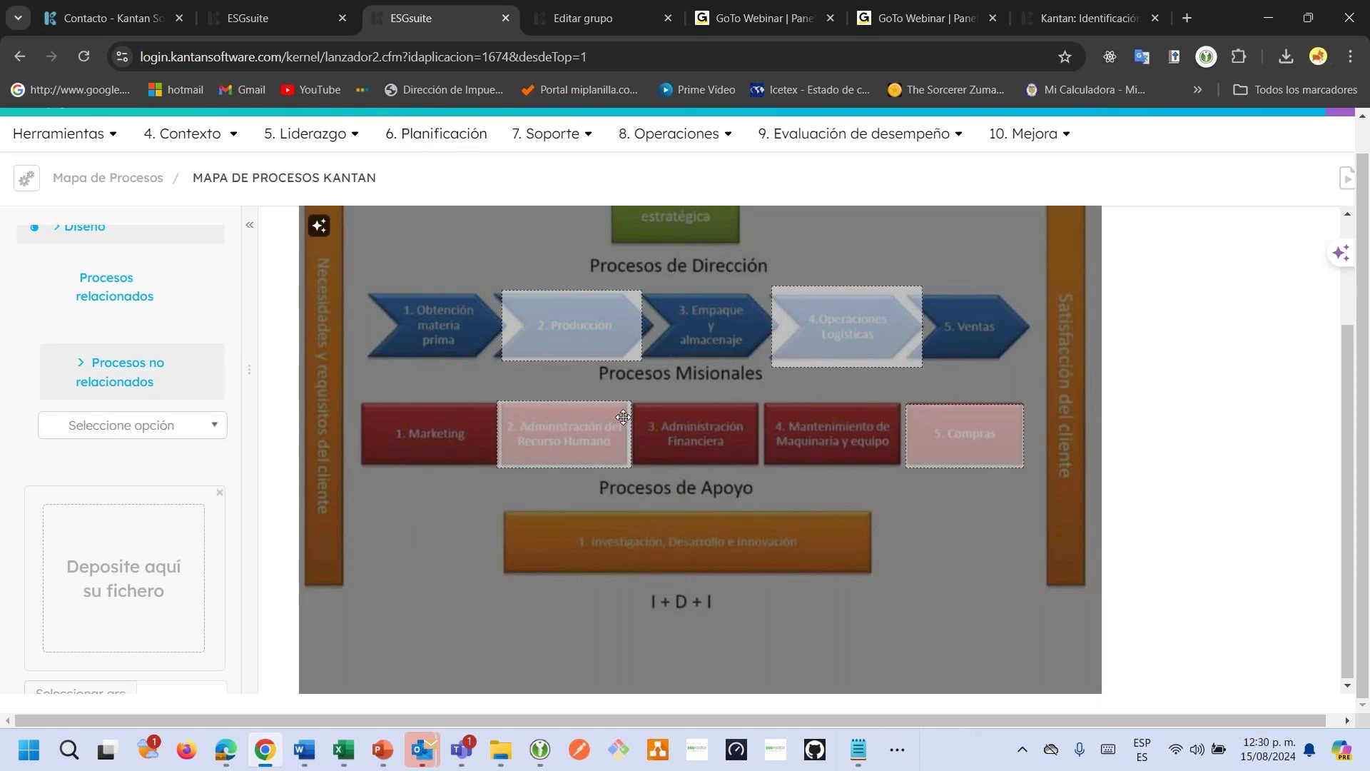
left_click_drag(638, 404, 751, 462)
left_click(892, 308)
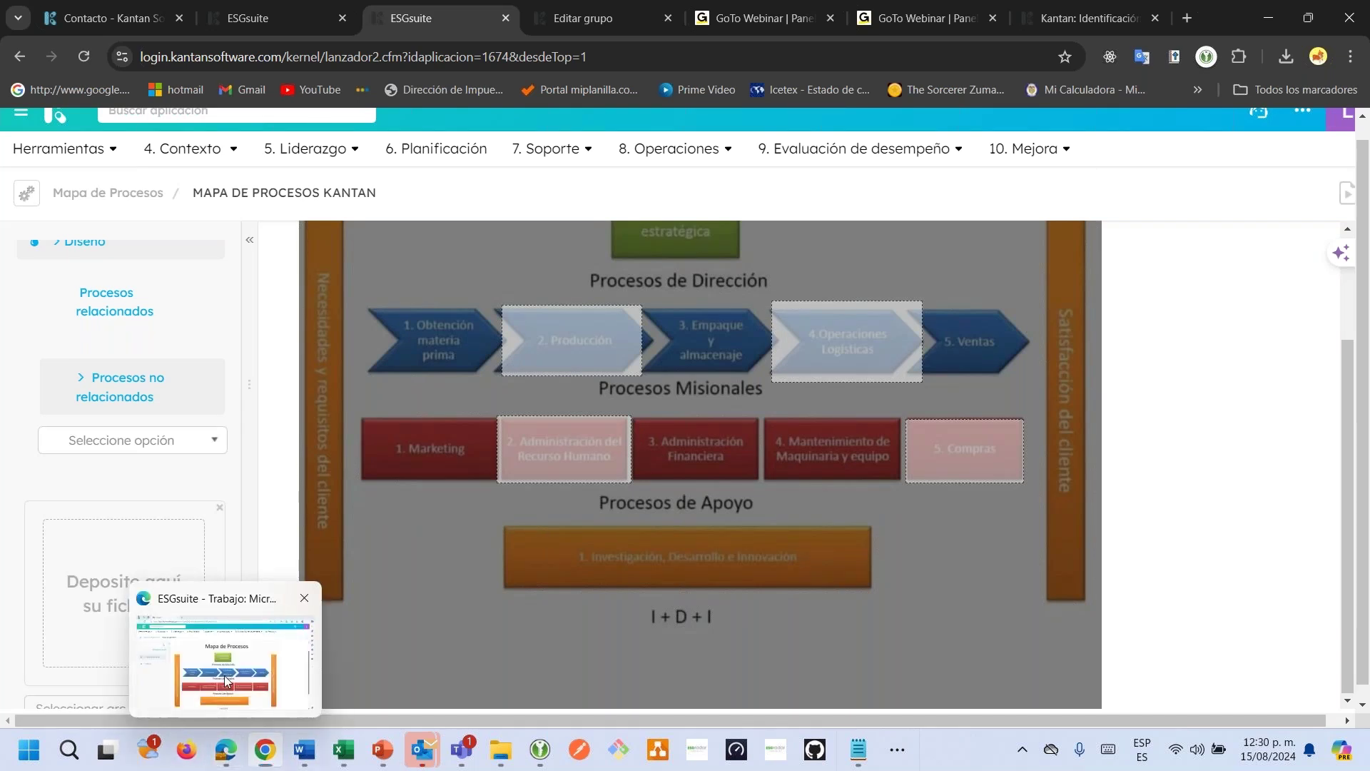
From the Edge window's process map, click 2. Producción and review its sheet with code 003.
left_click(243, 642)
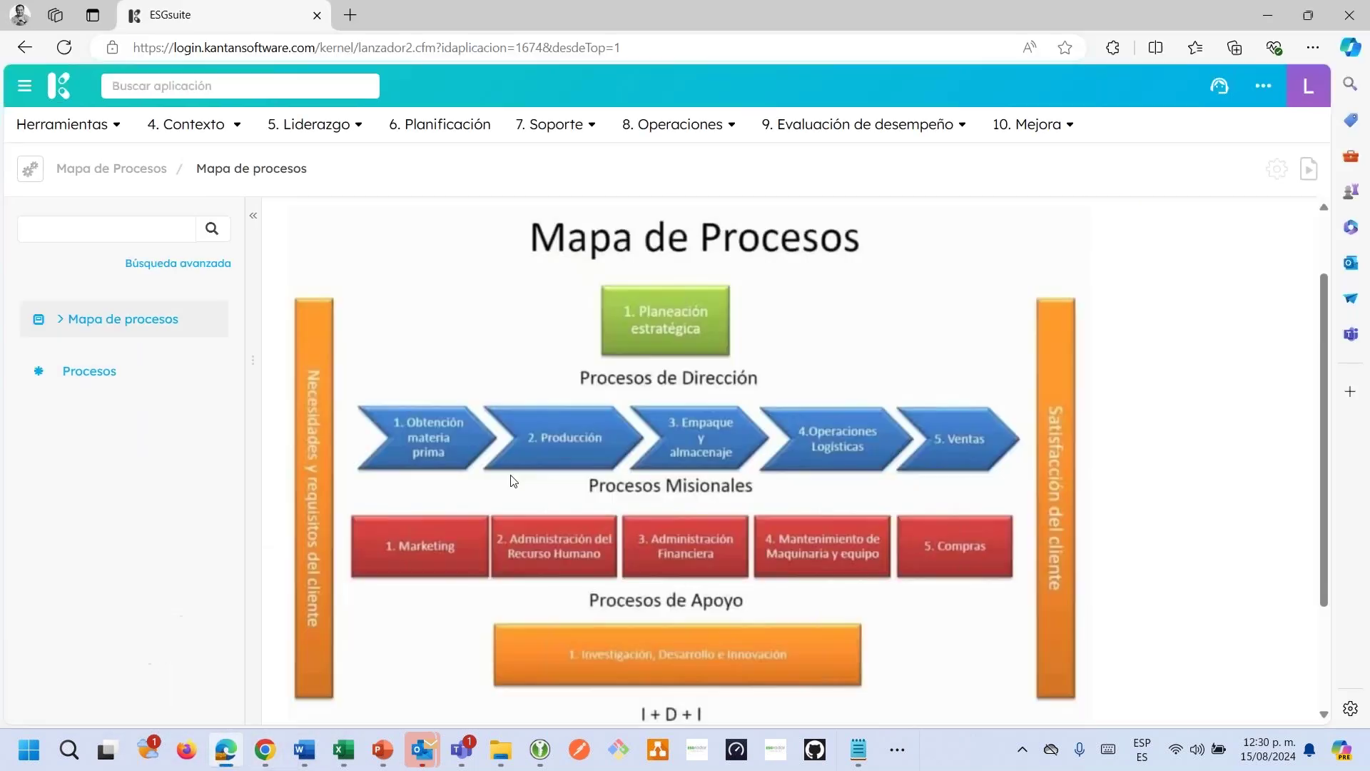
left_click(540, 452)
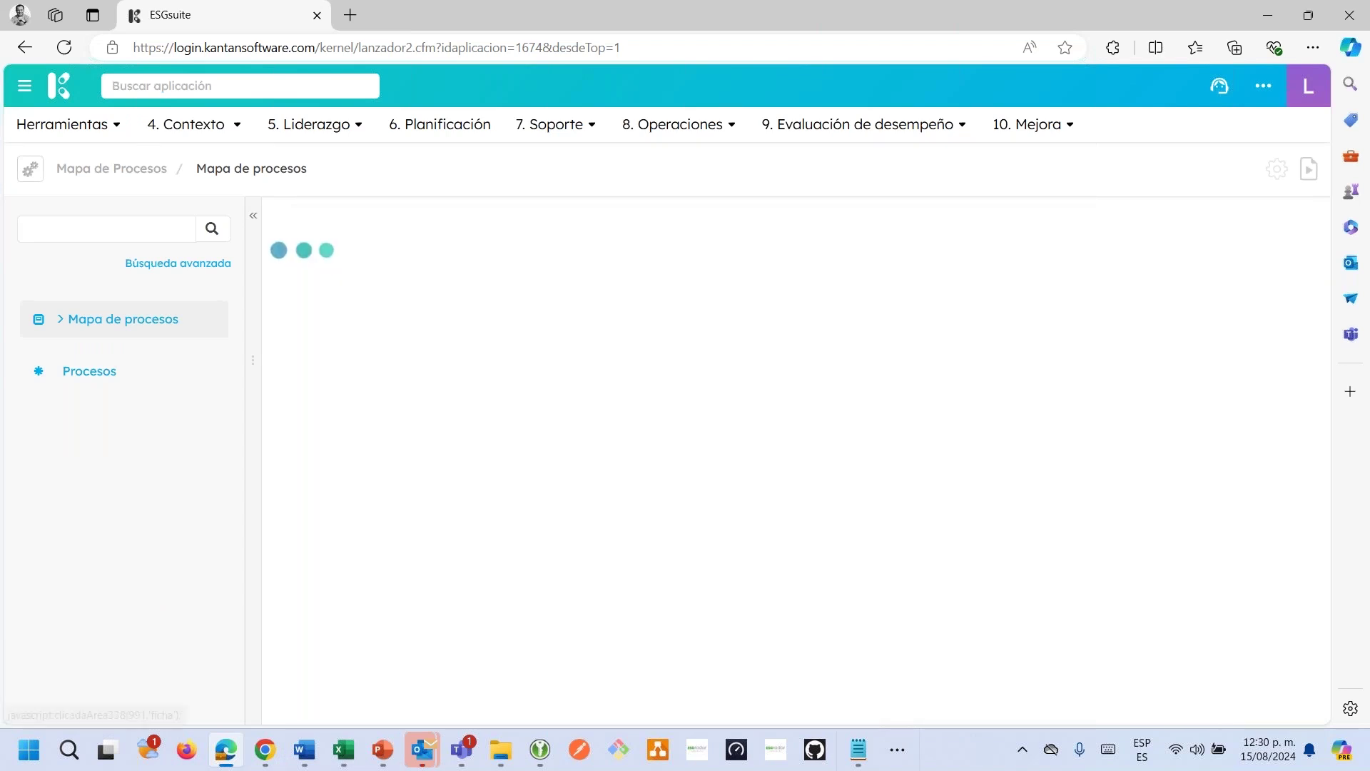
scroll(809, 460, "down", 7)
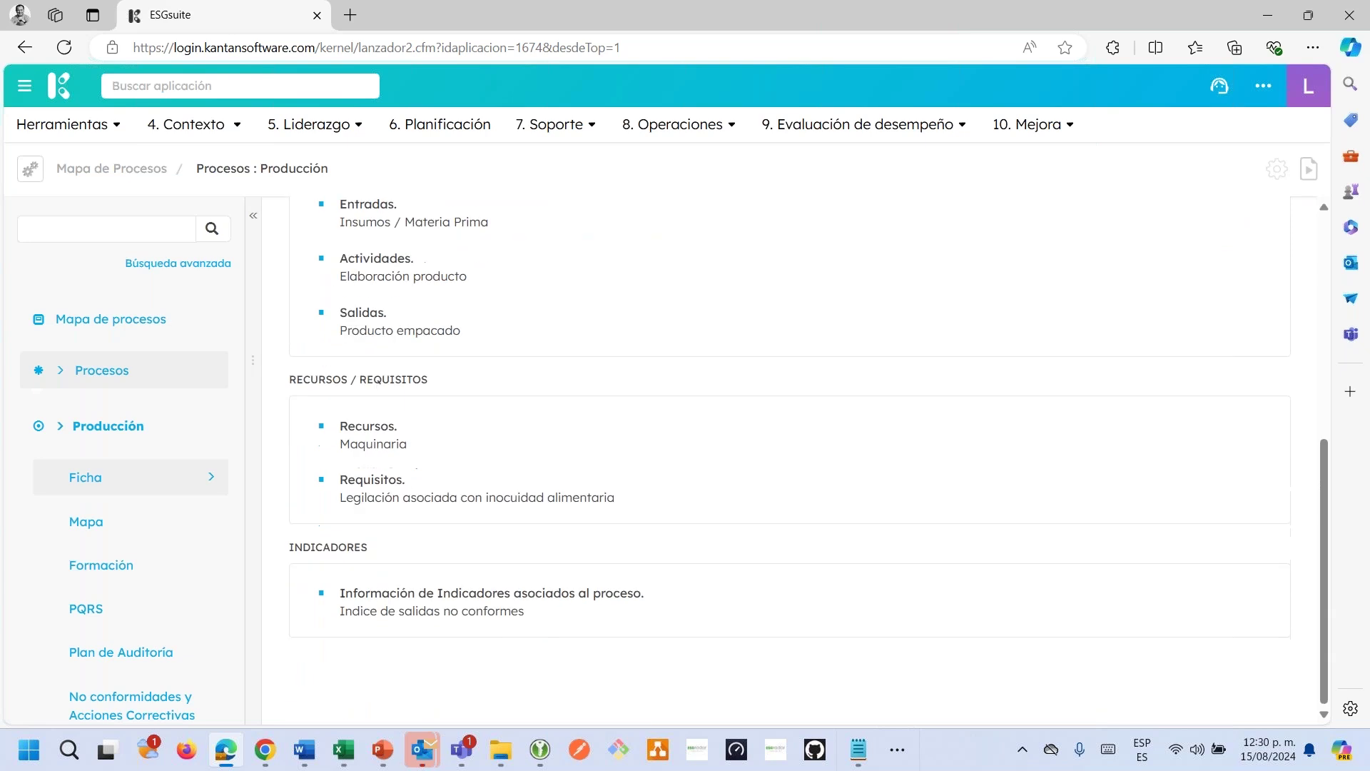
scroll(810, 461, "up", 5)
scroll(809, 460, "up", 2)
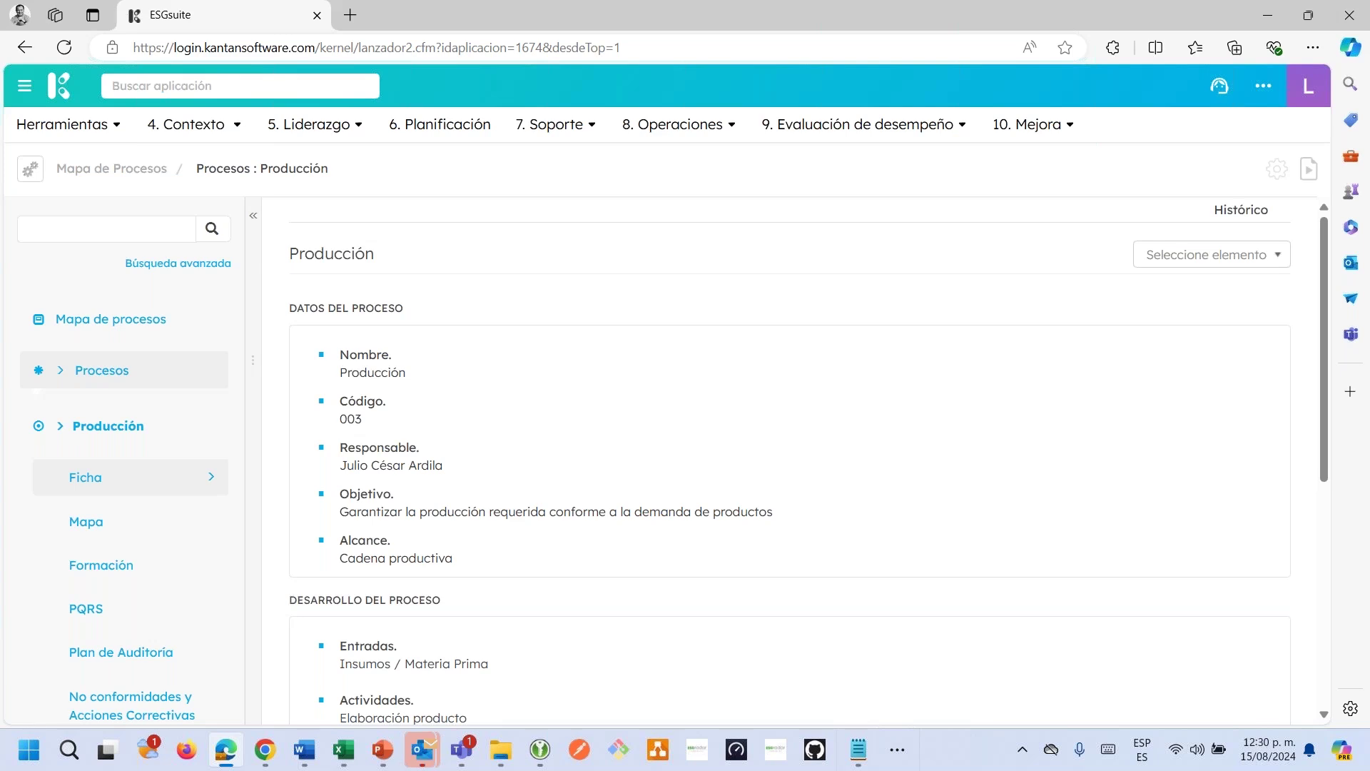
left_click(1348, 56)
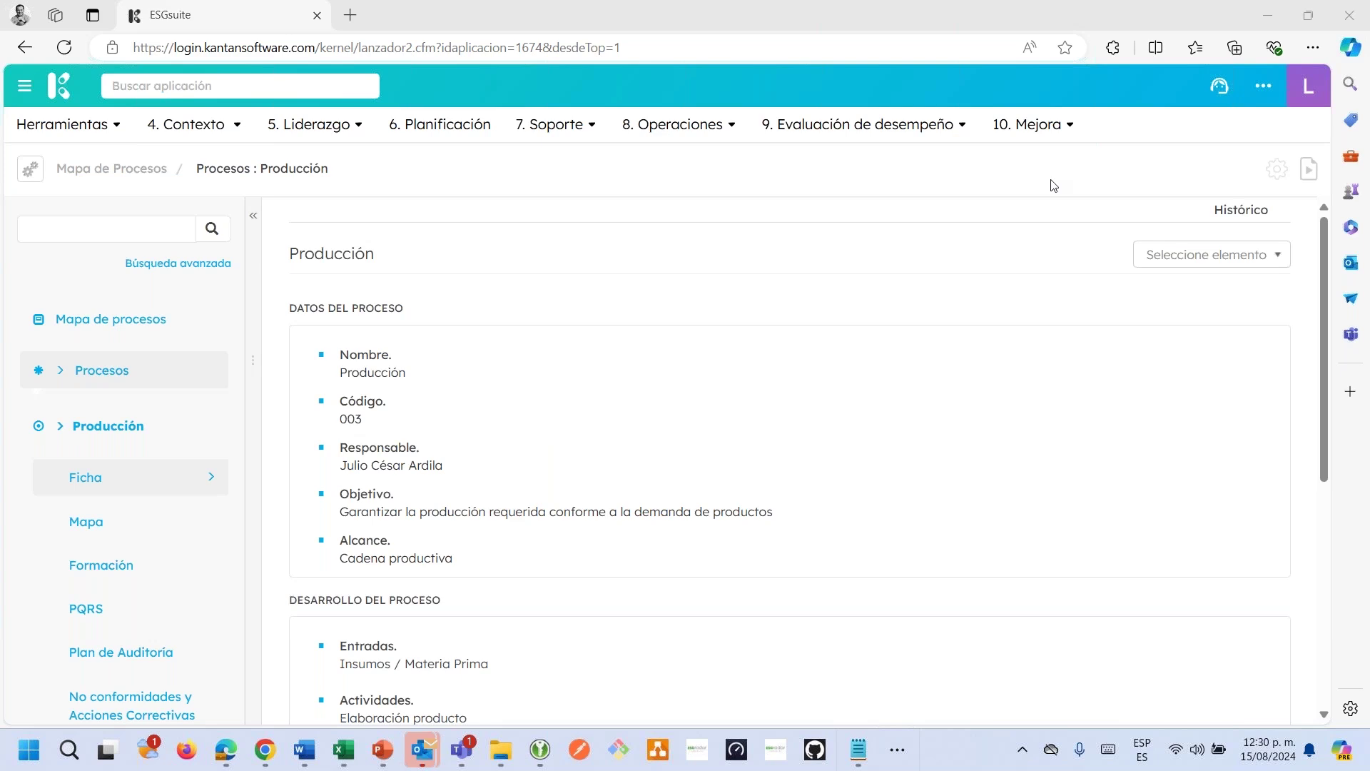